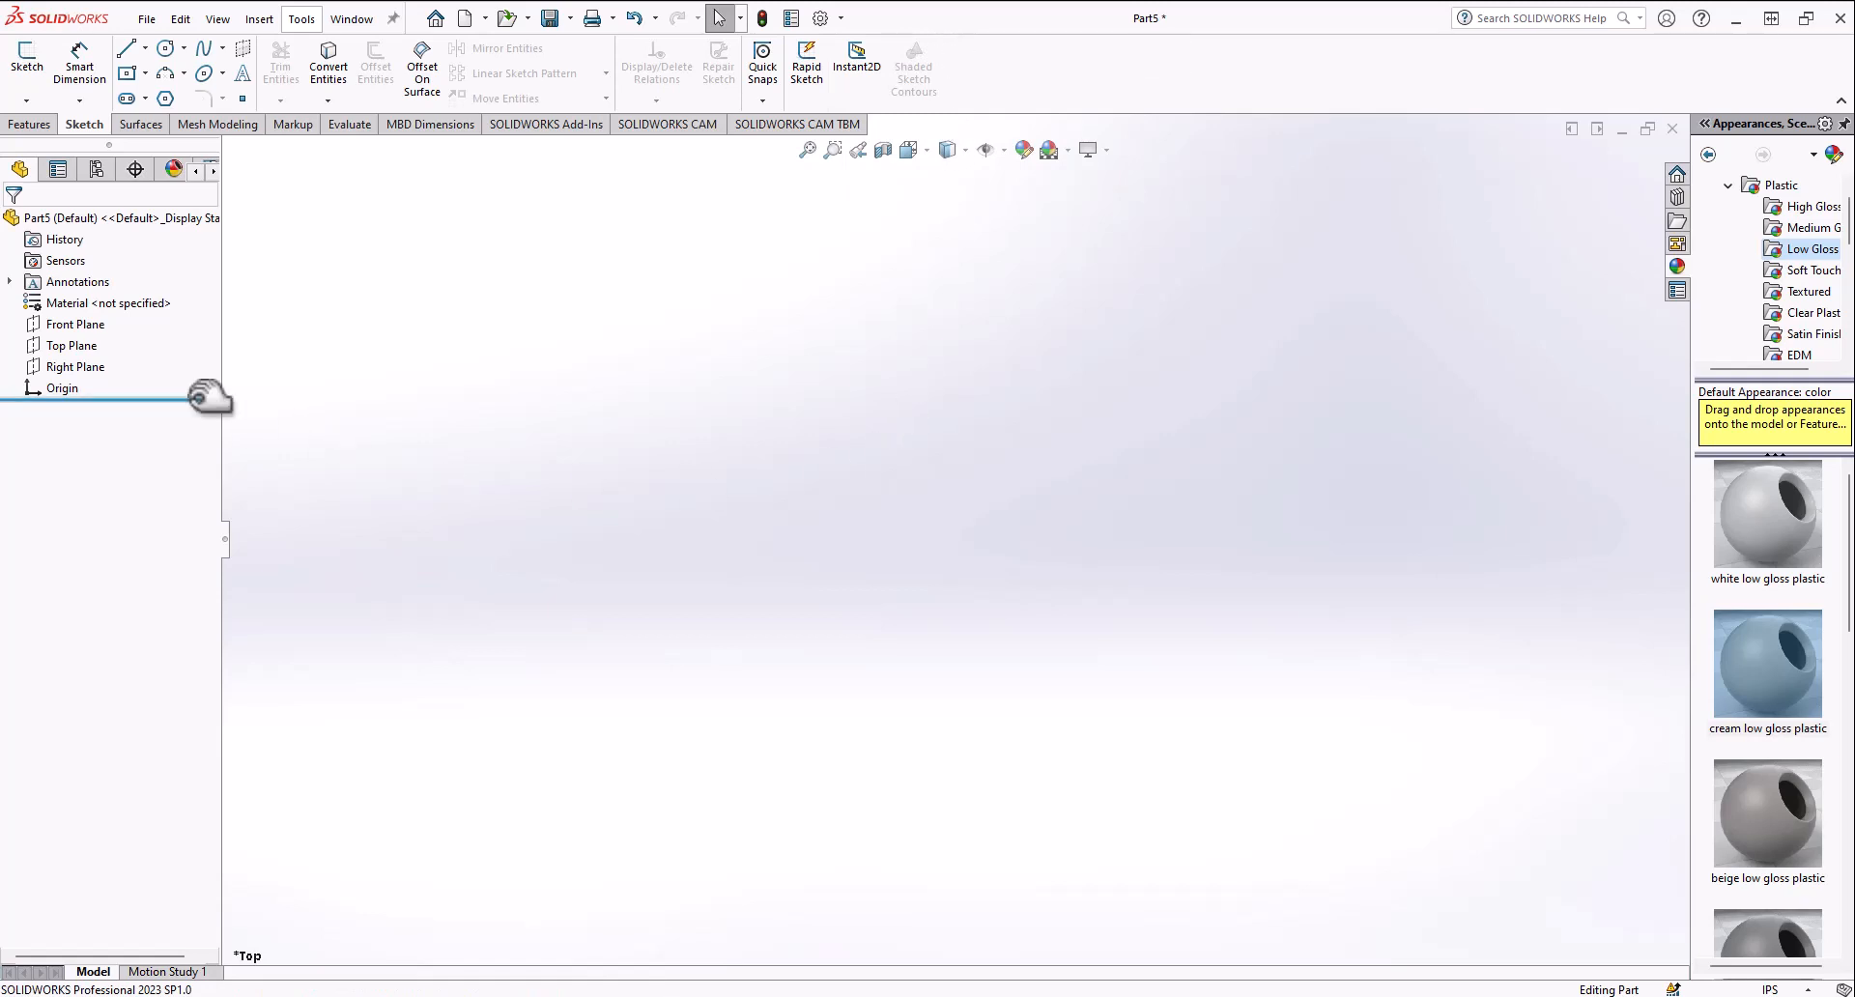
Step: Select each of the default Right, Top and Front Planes in turn and orbit the view to examine their orientation
click(76, 367)
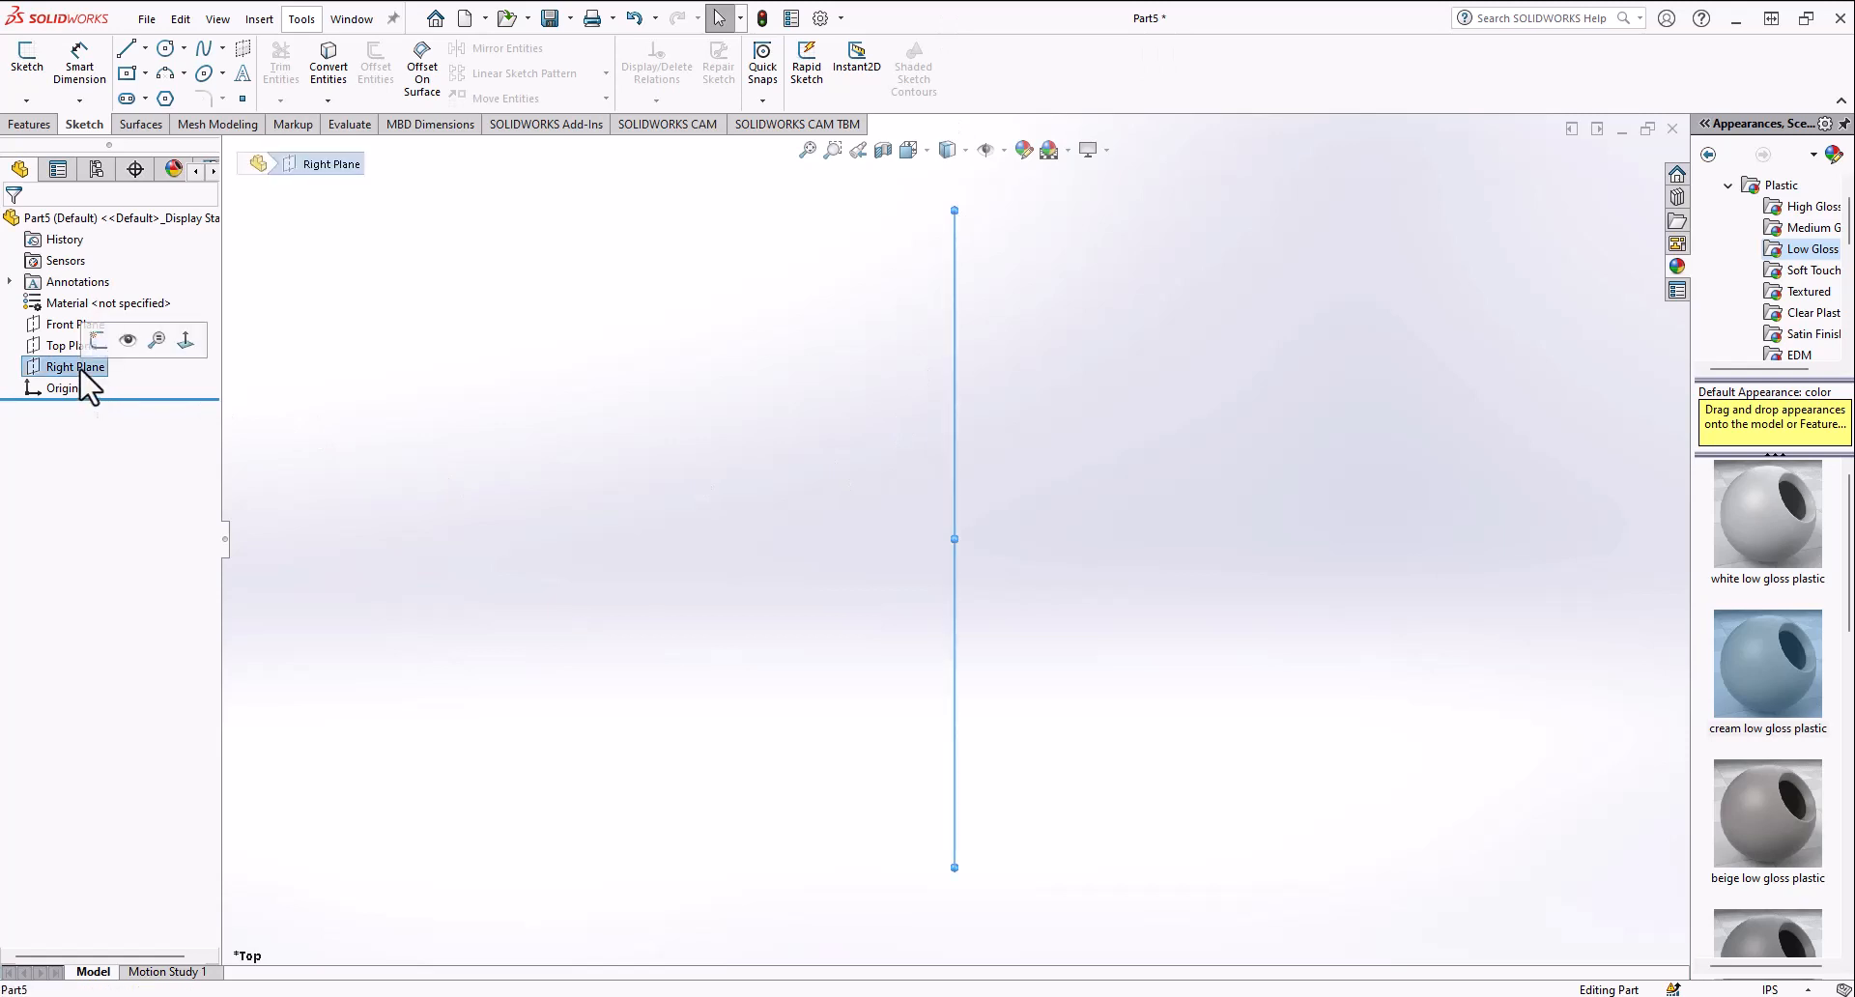
middle_drag(290, 410, 480, 645)
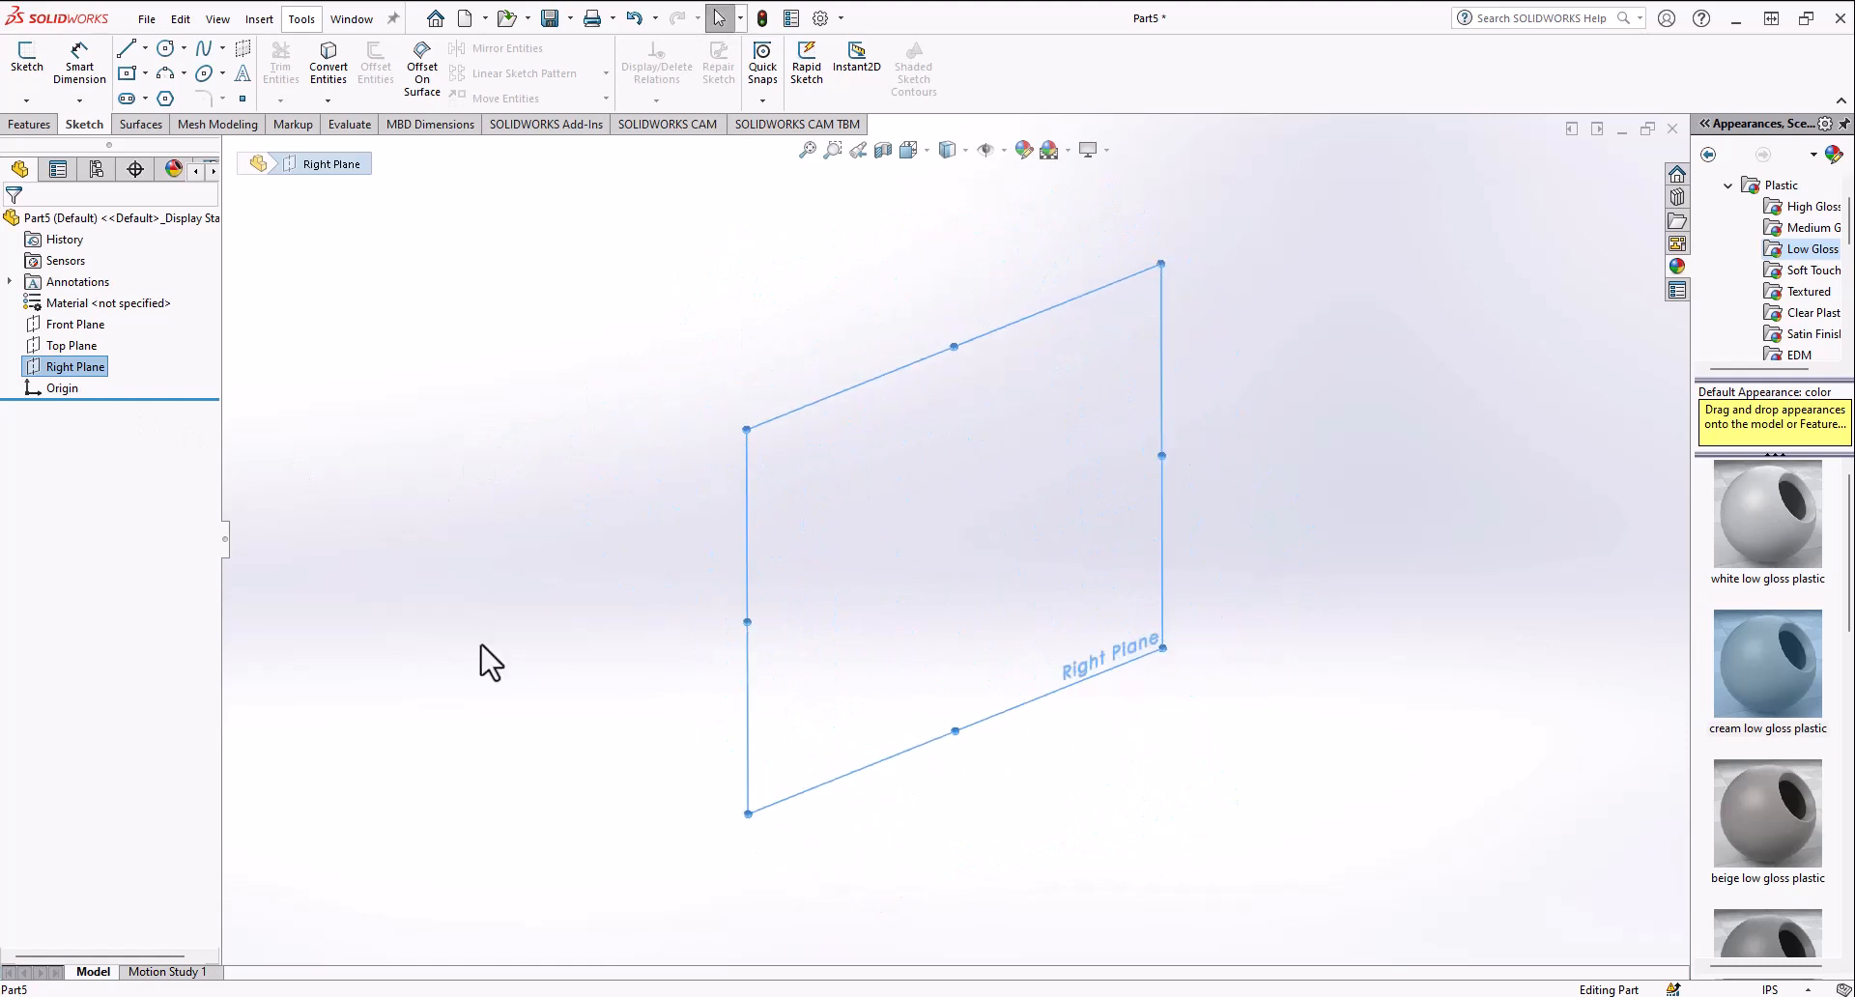
click(66, 345)
click(56, 326)
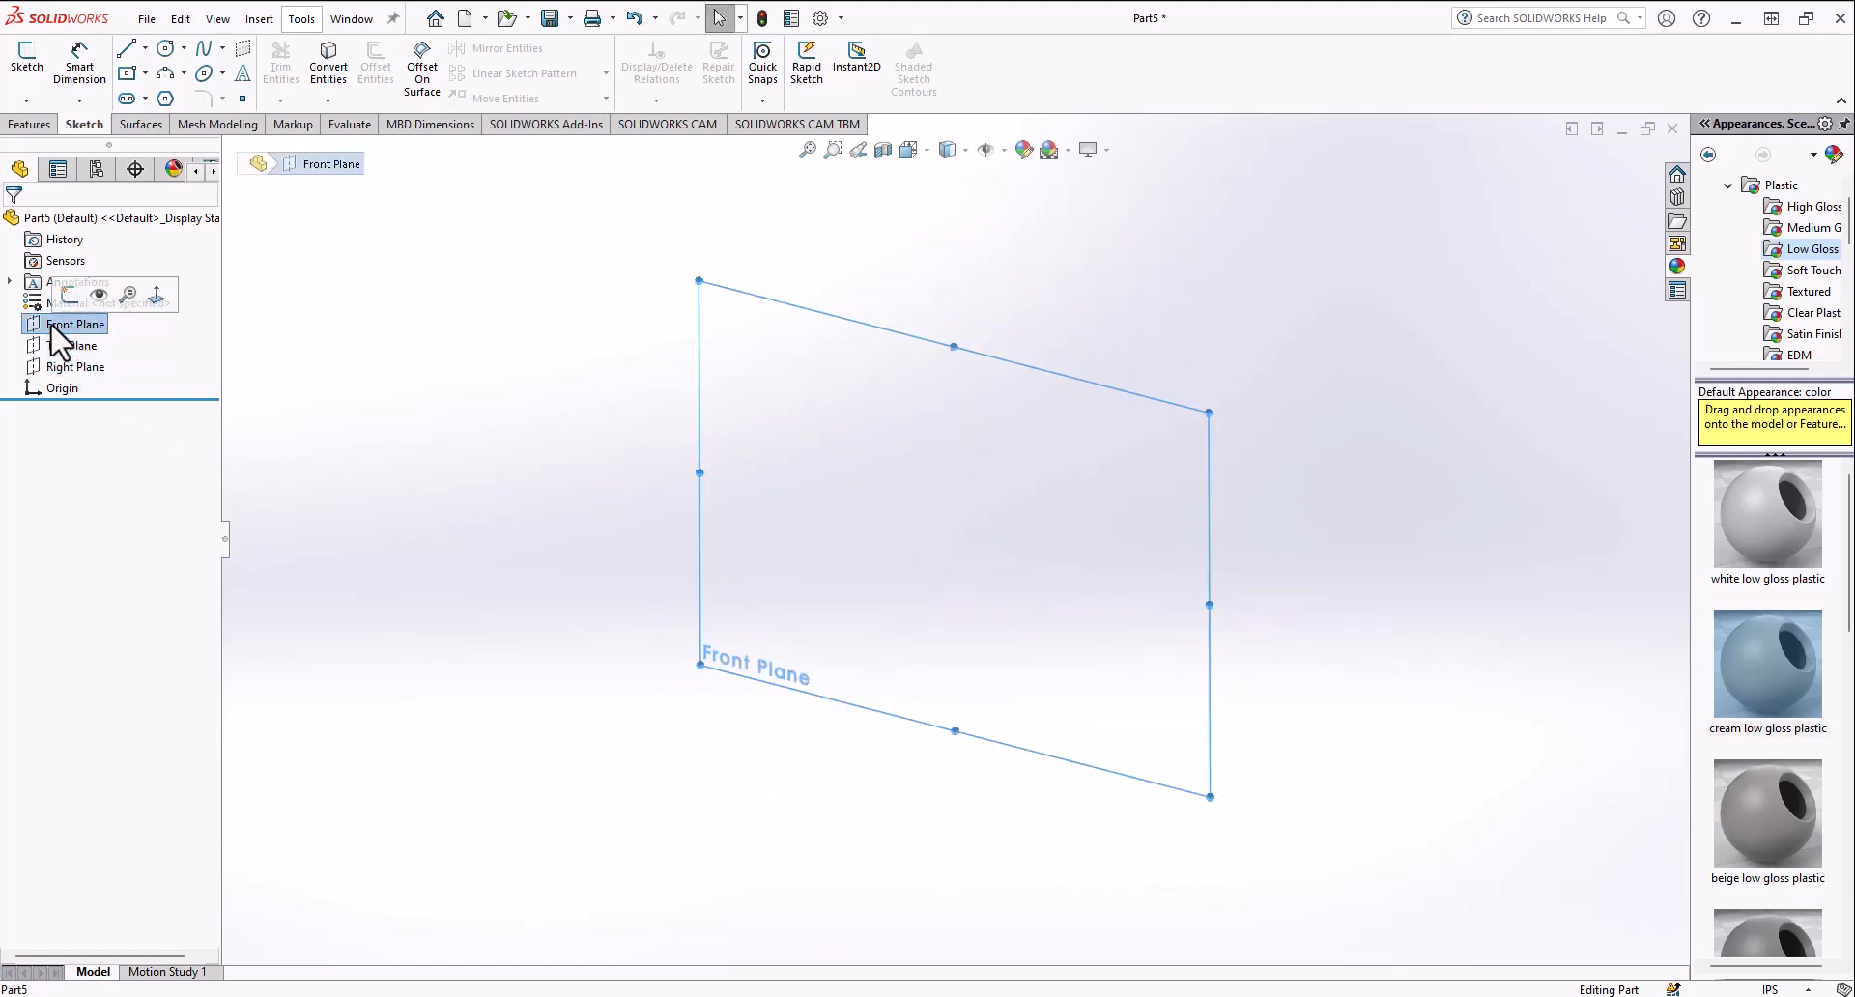
middle_drag(822, 611, 589, 607)
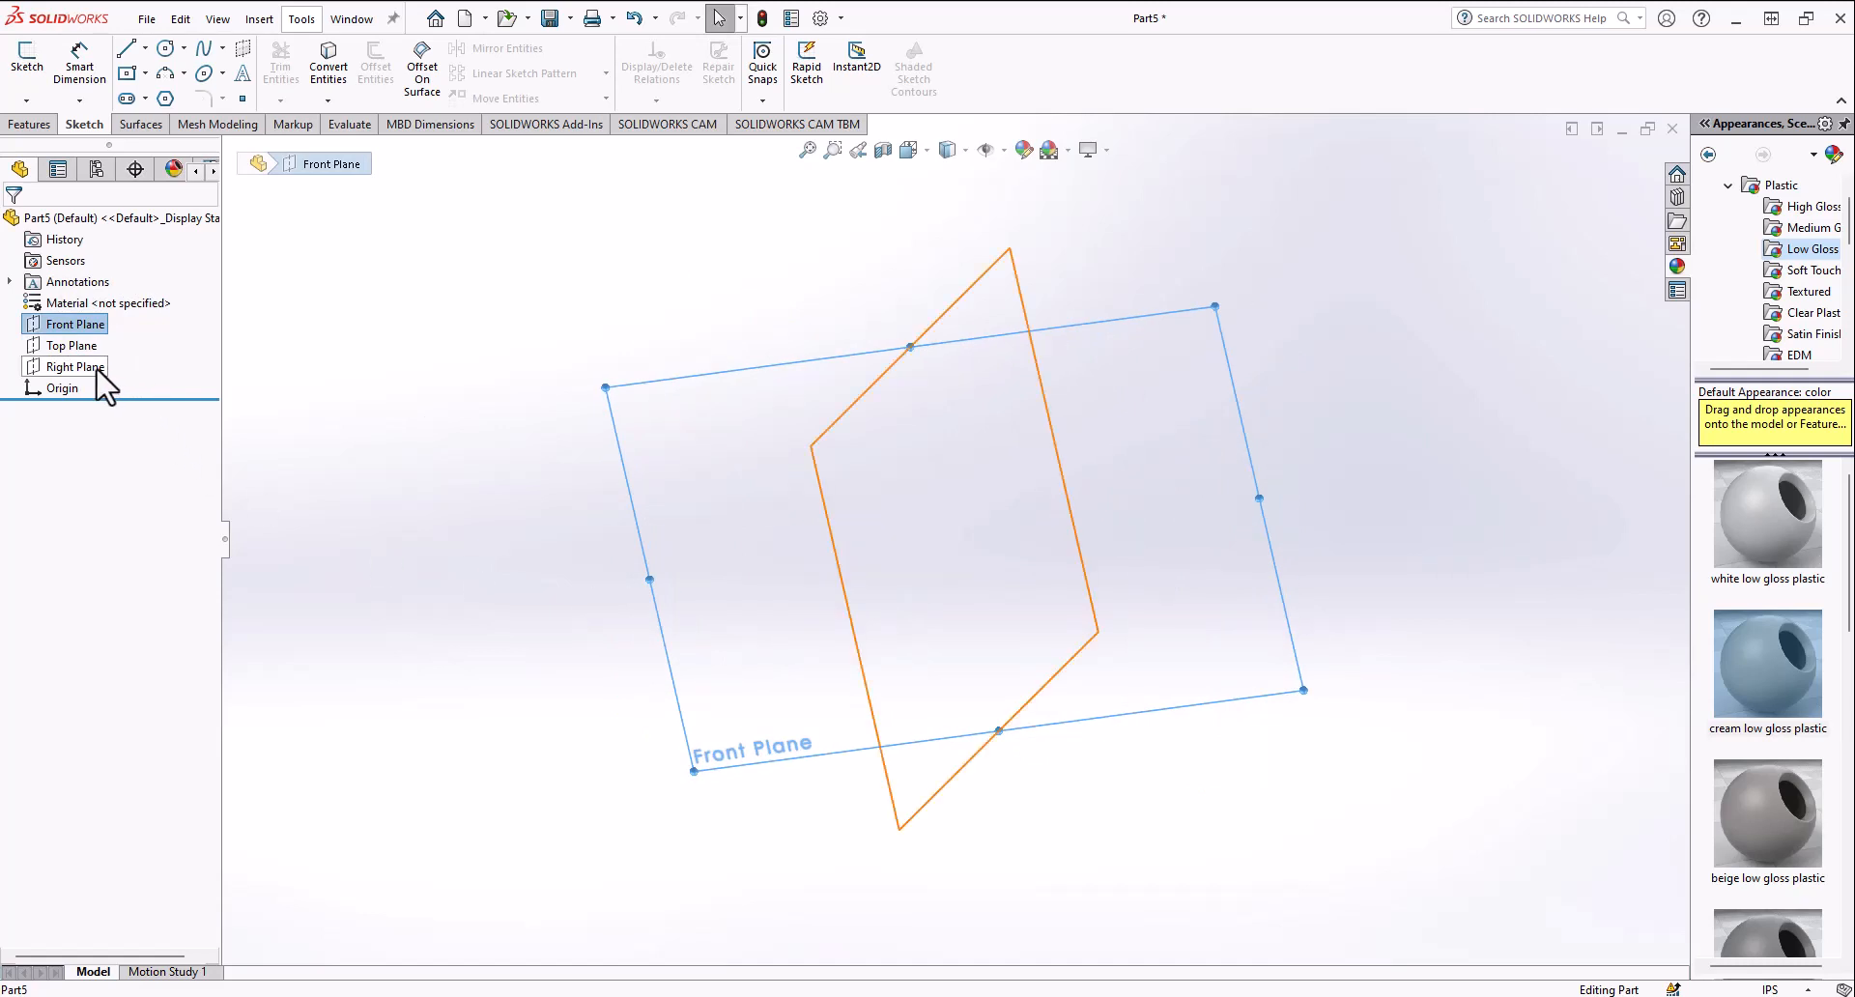
middle_drag(720, 461, 641, 493)
scroll(802, 525, up, 1)
scroll(859, 538, down, 1)
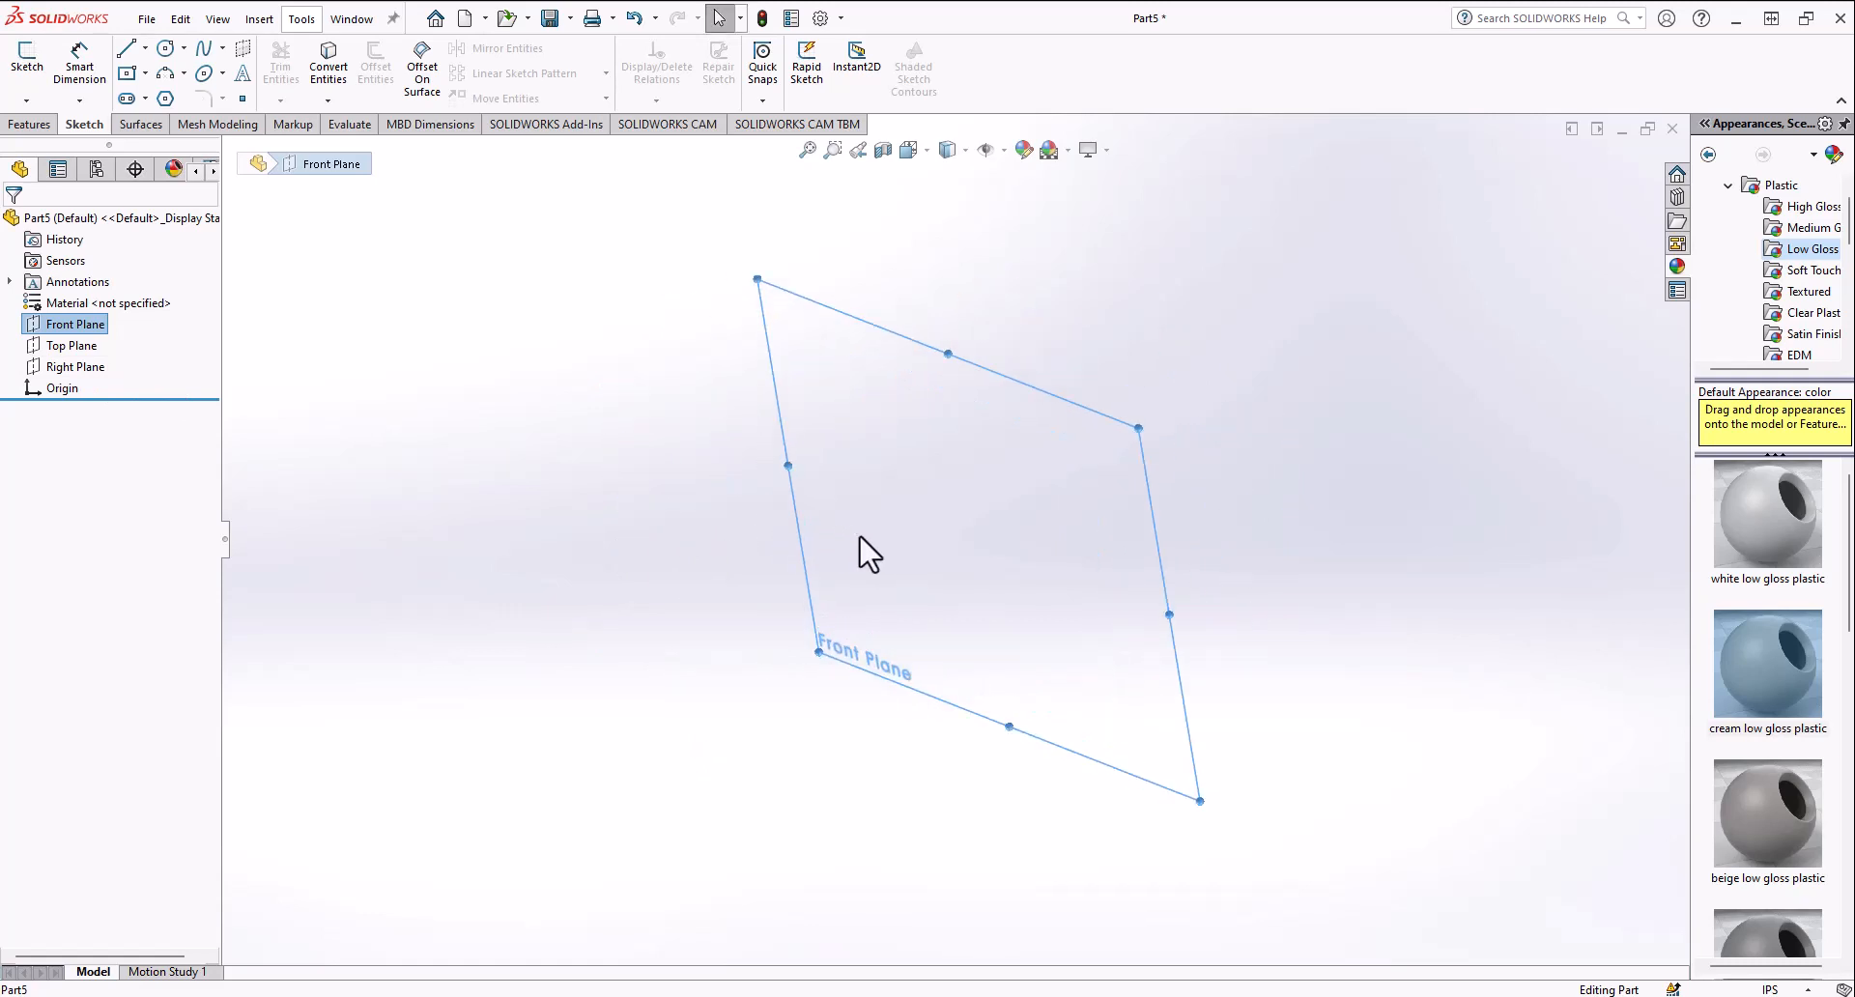
middle_drag(948, 409, 941, 537)
scroll(941, 538, up, 1)
scroll(944, 540, down, 1)
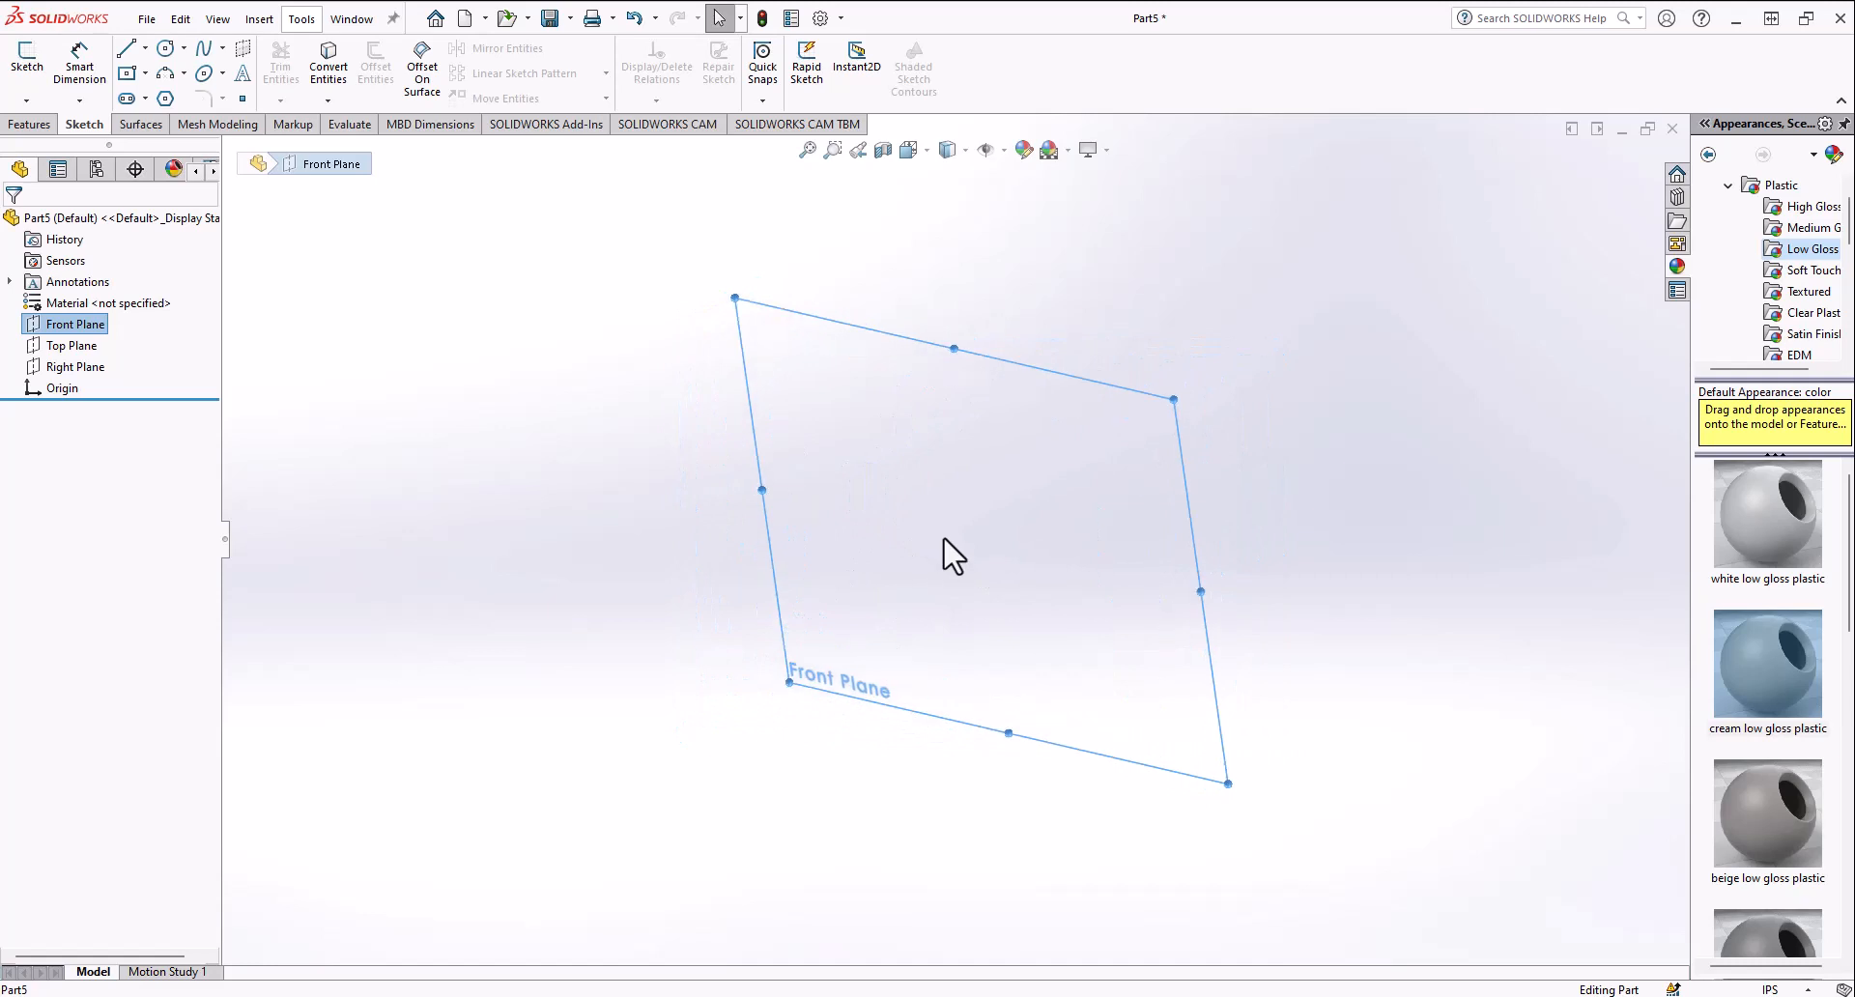
click(83, 345)
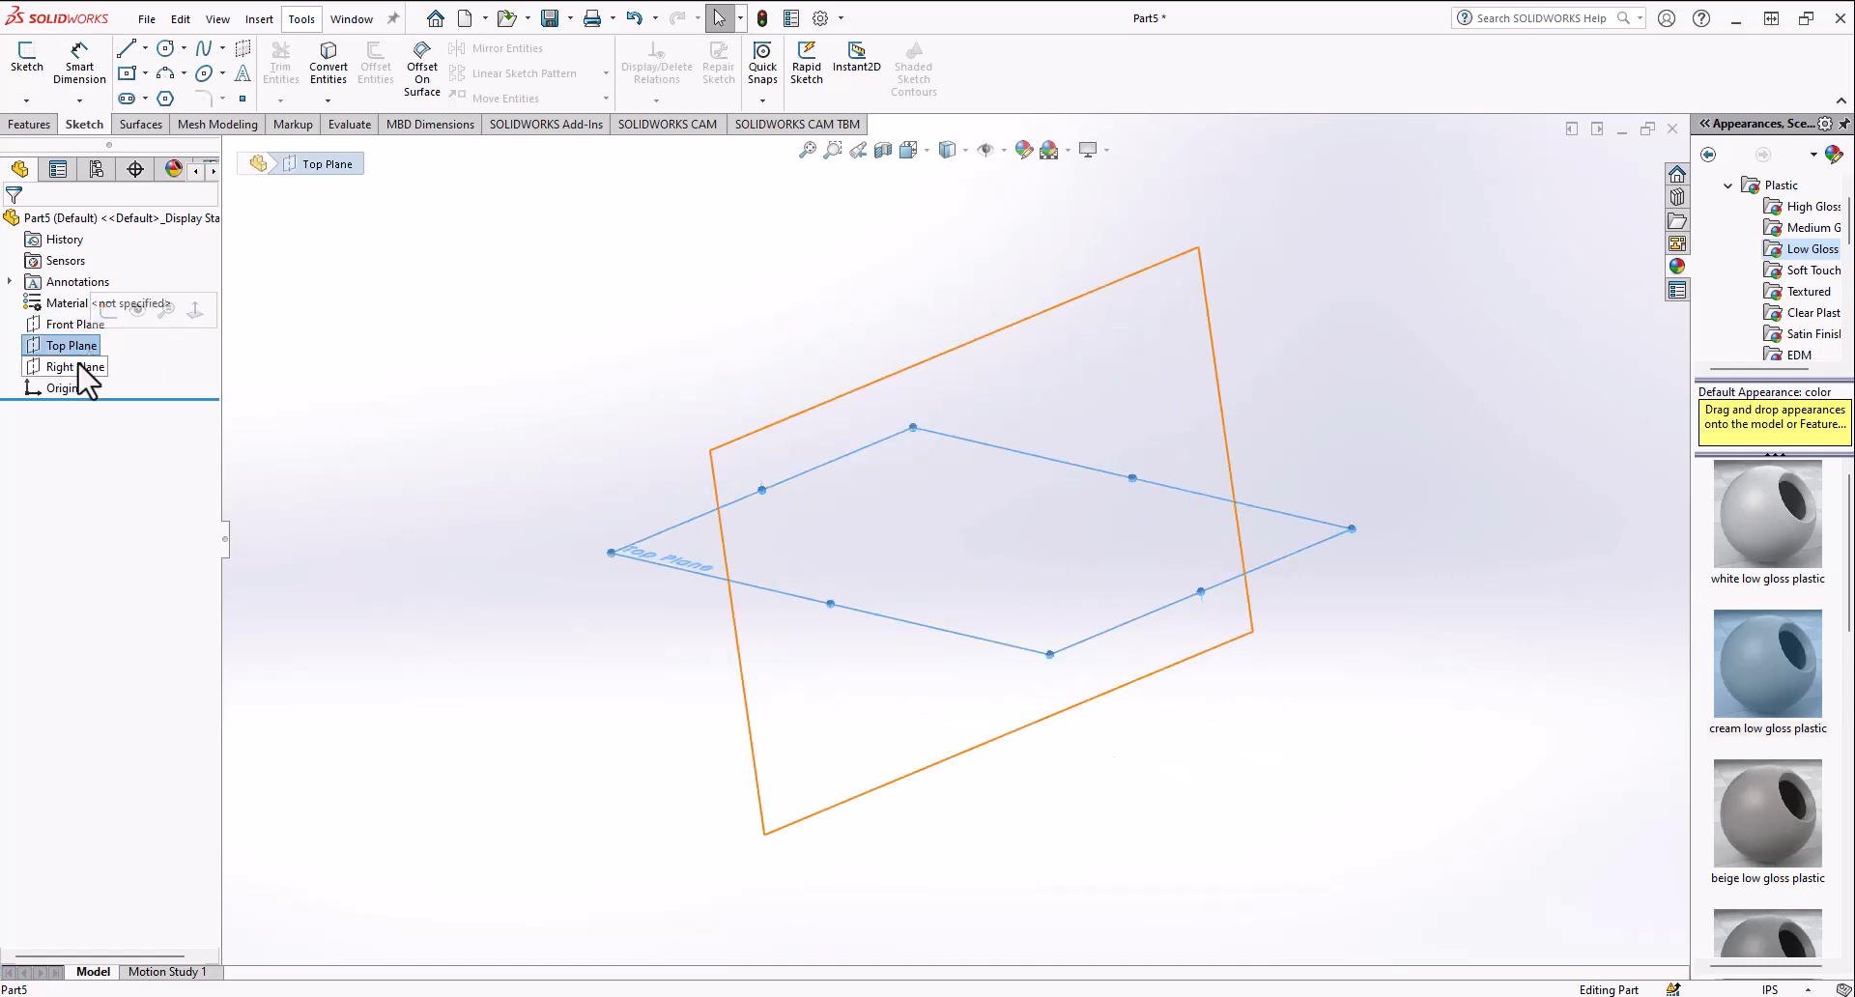
click(83, 367)
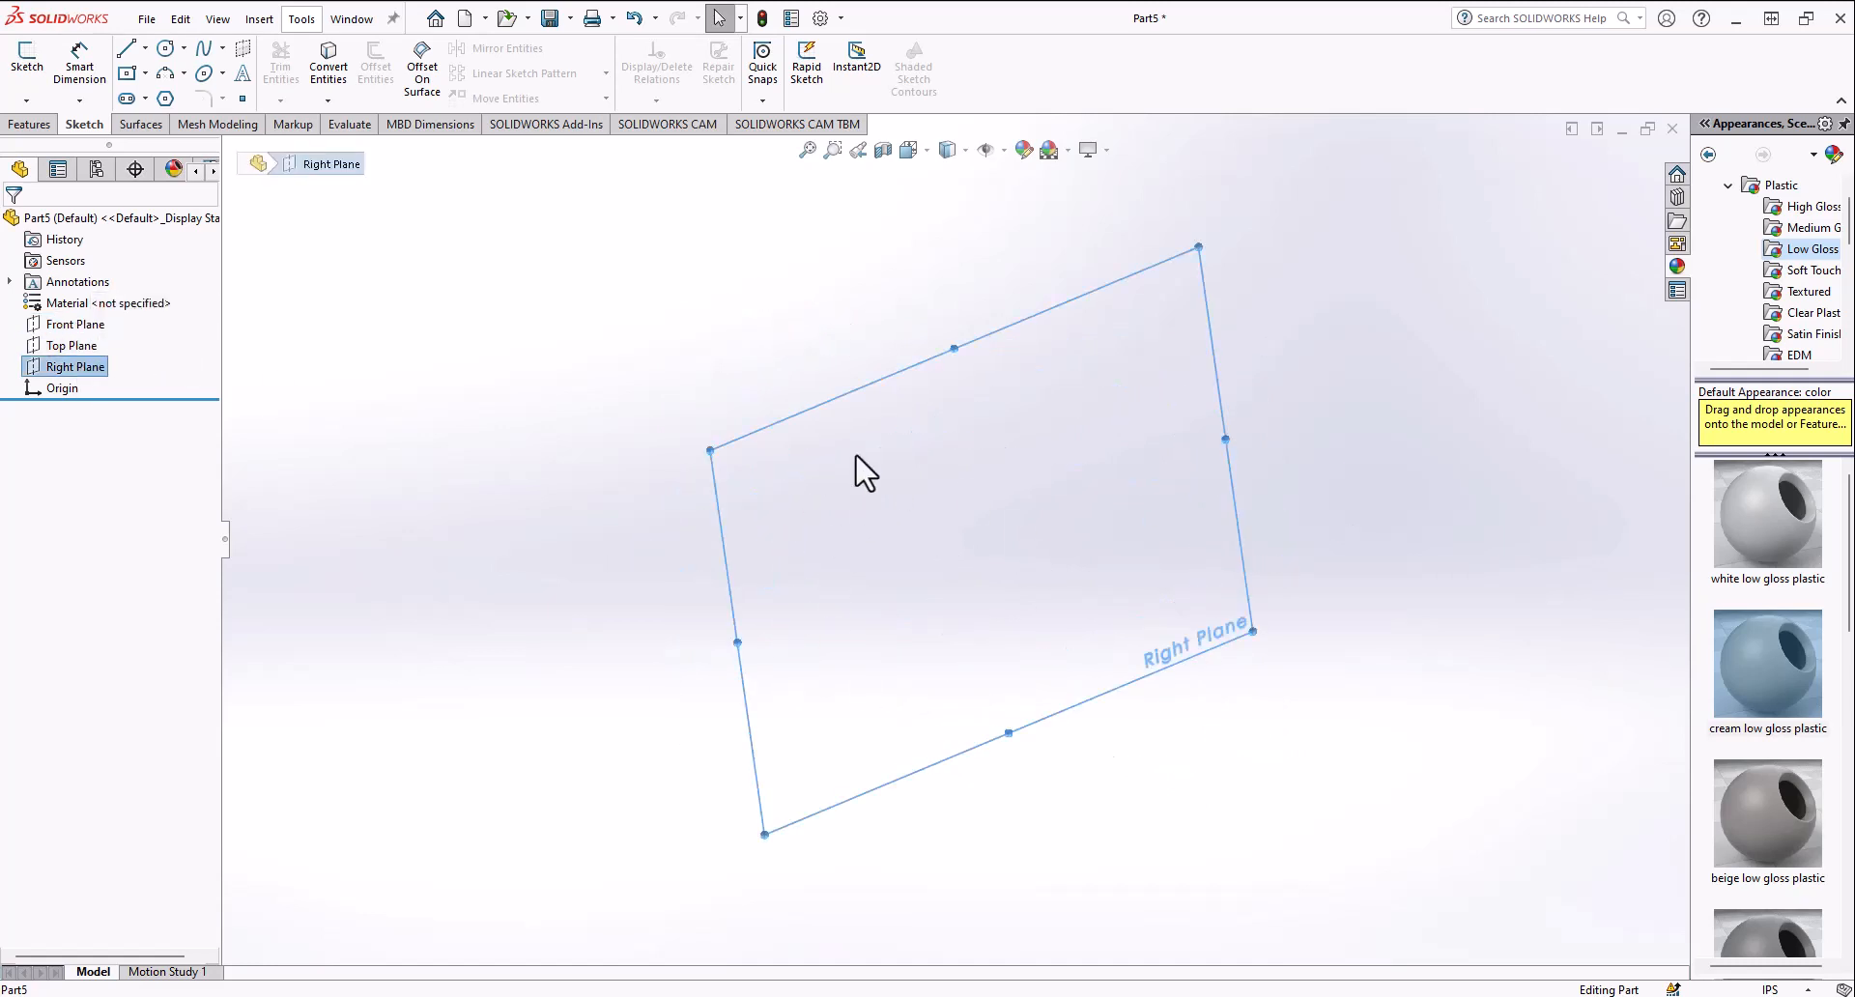
Step: Orbit around the Right Plane and reselect the Front, Top and Right Planes to compare their positions
middle_drag(856, 456, 1012, 474)
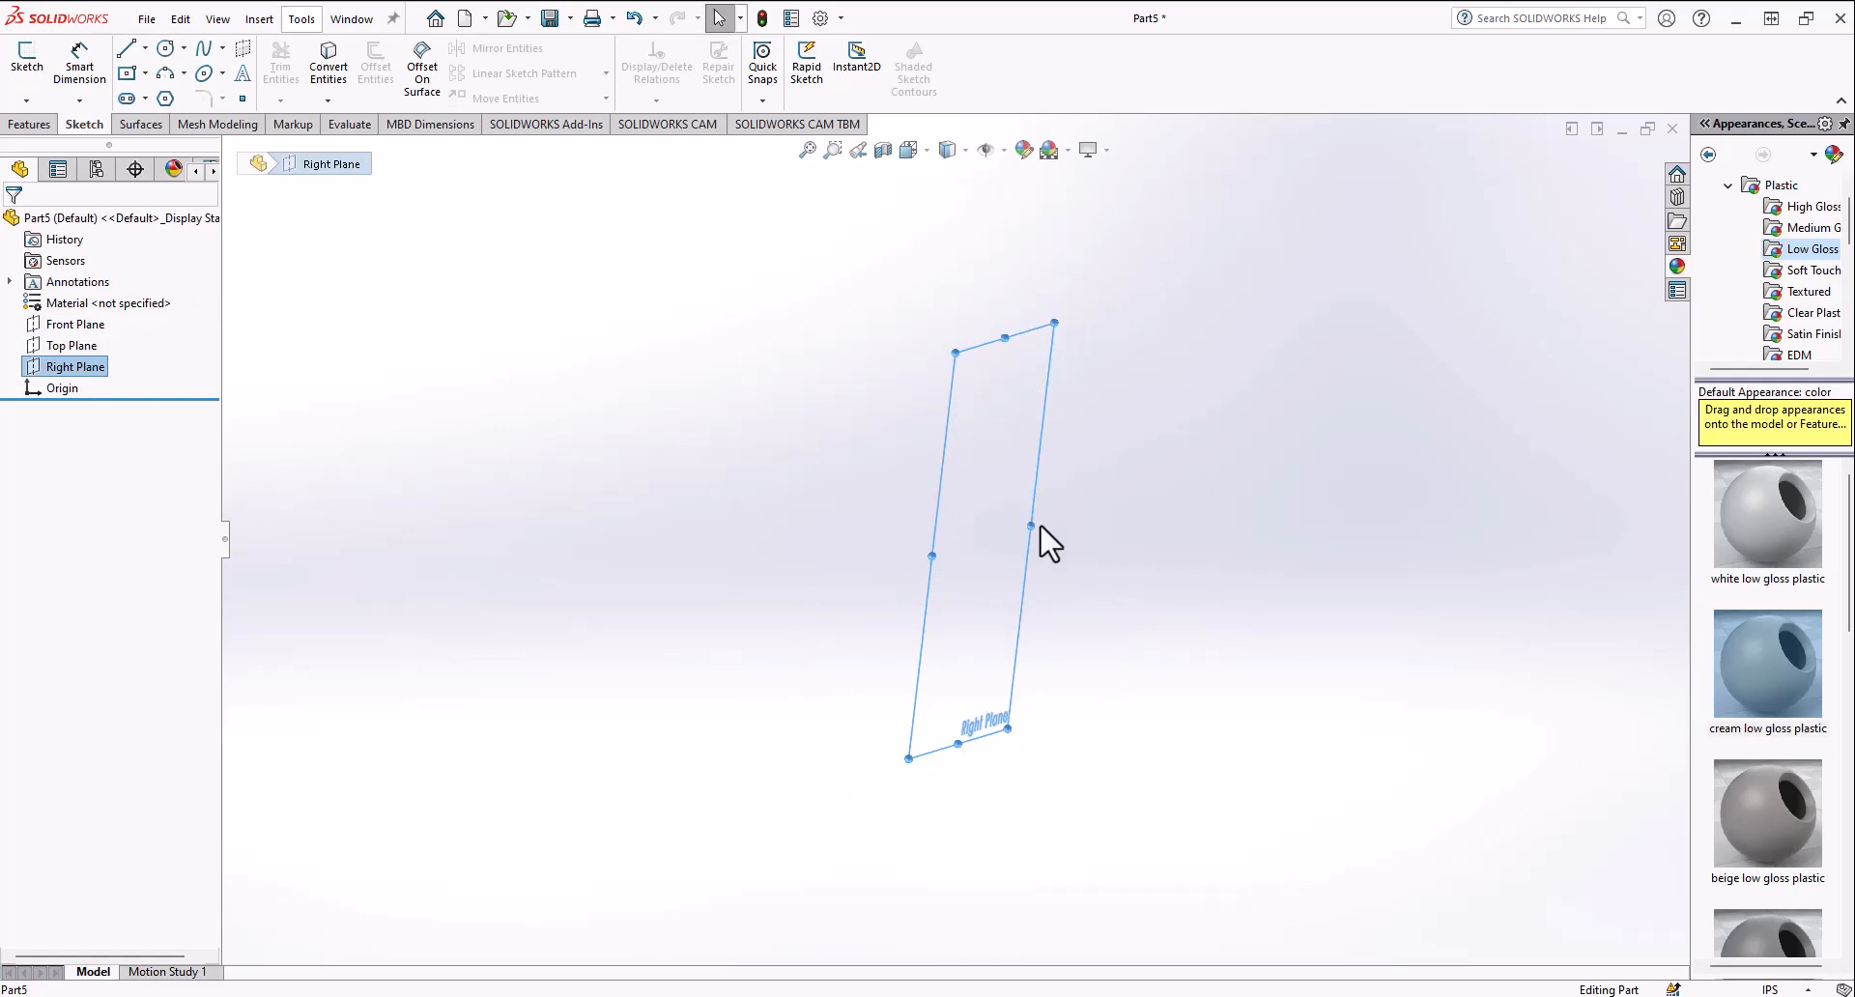
middle_drag(1033, 342, 853, 604)
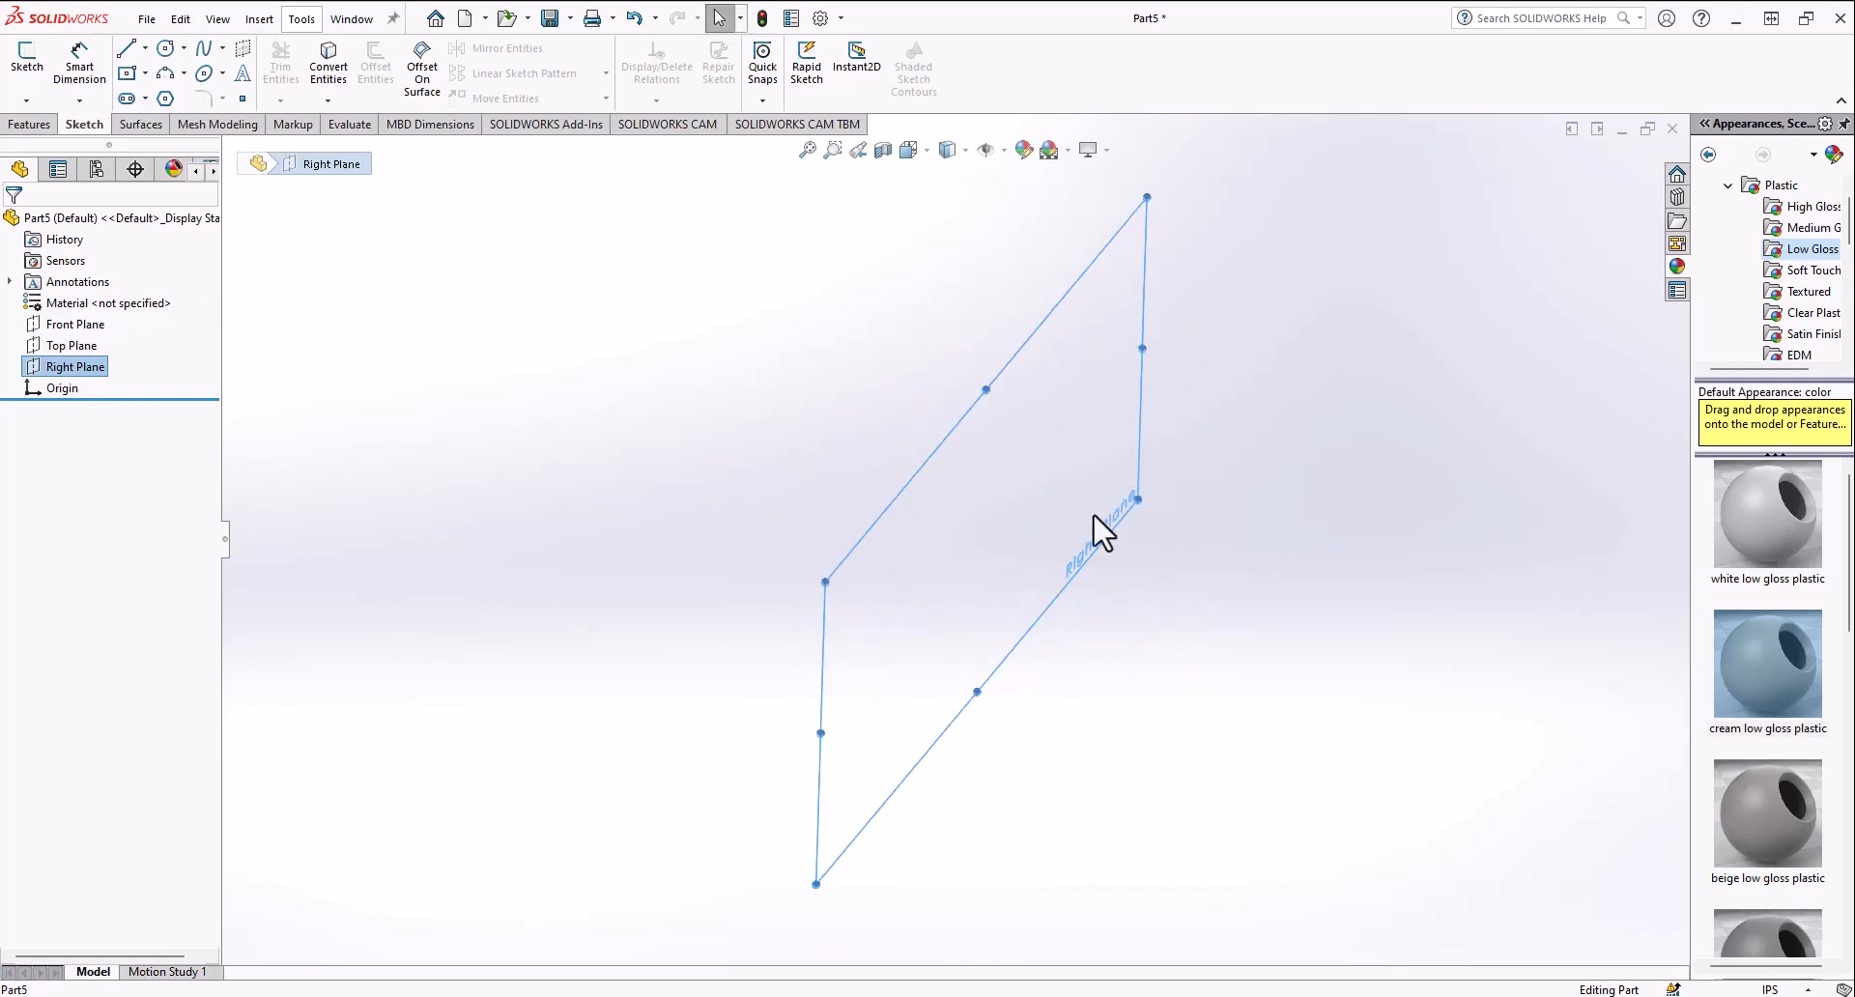
middle_drag(1103, 532, 621, 517)
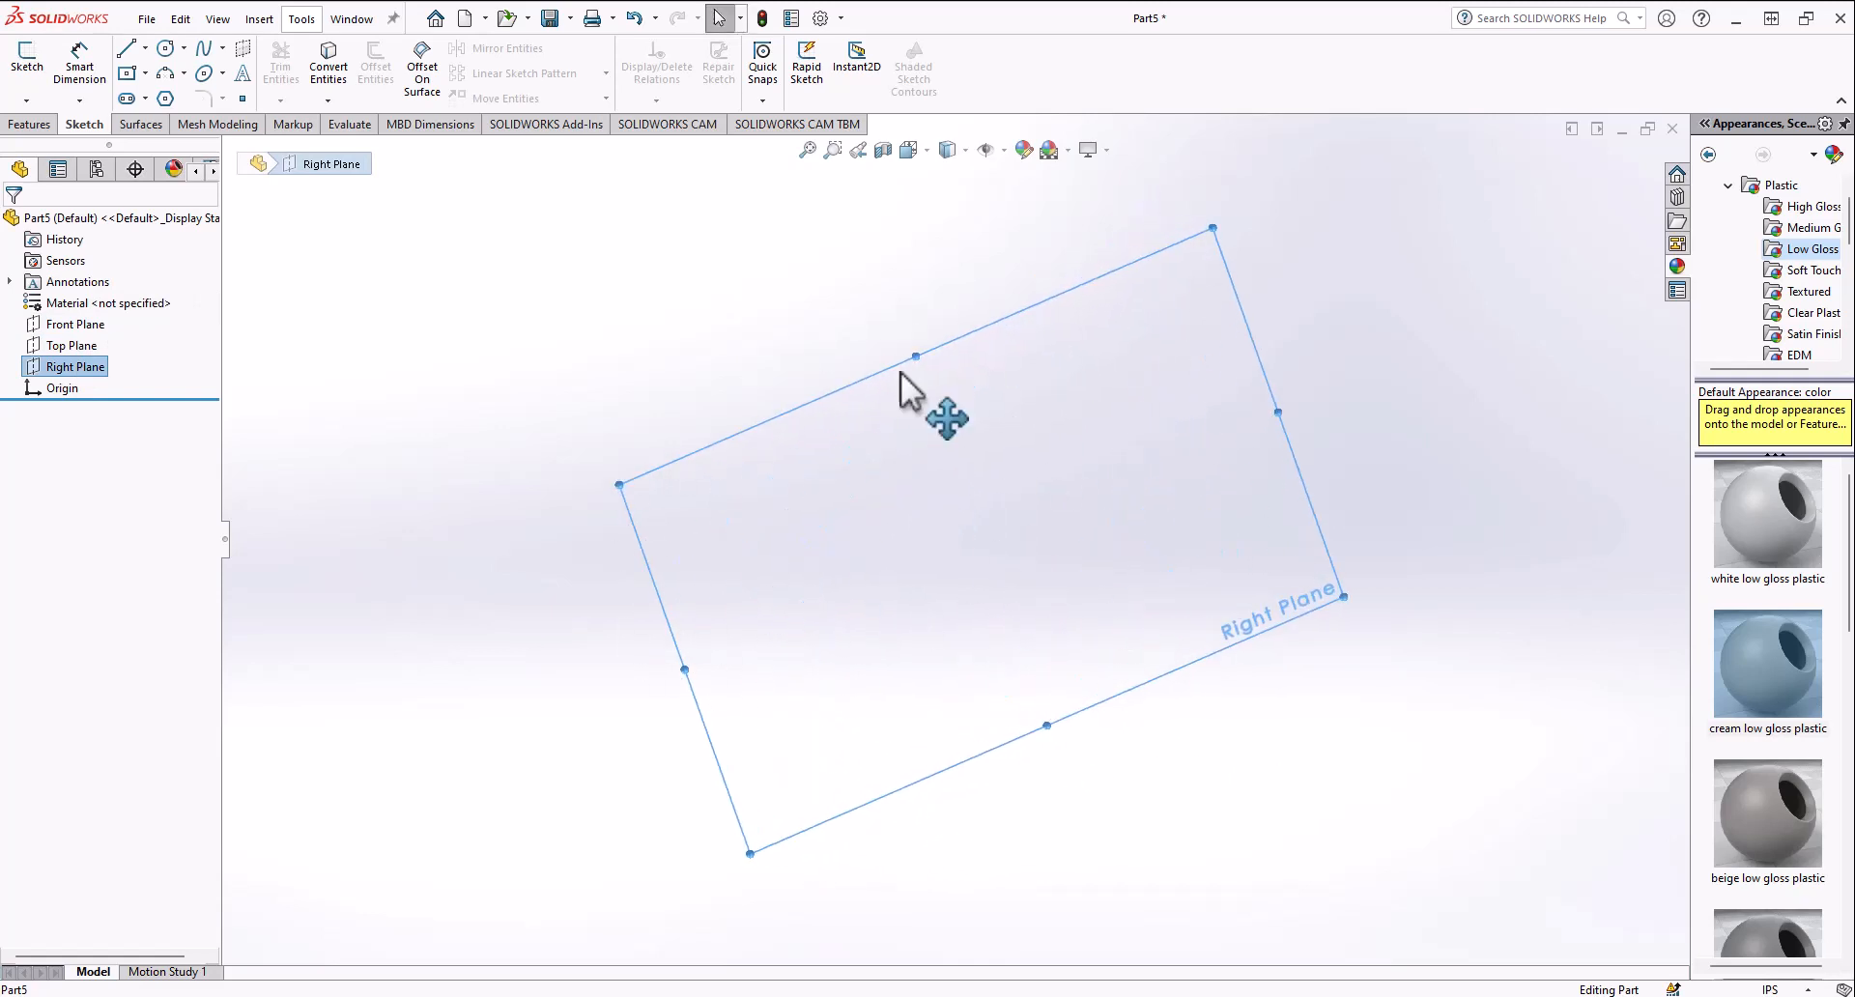
middle_drag(901, 372, 1189, 407)
middle_drag(744, 454, 661, 438)
scroll(673, 437, up, 1)
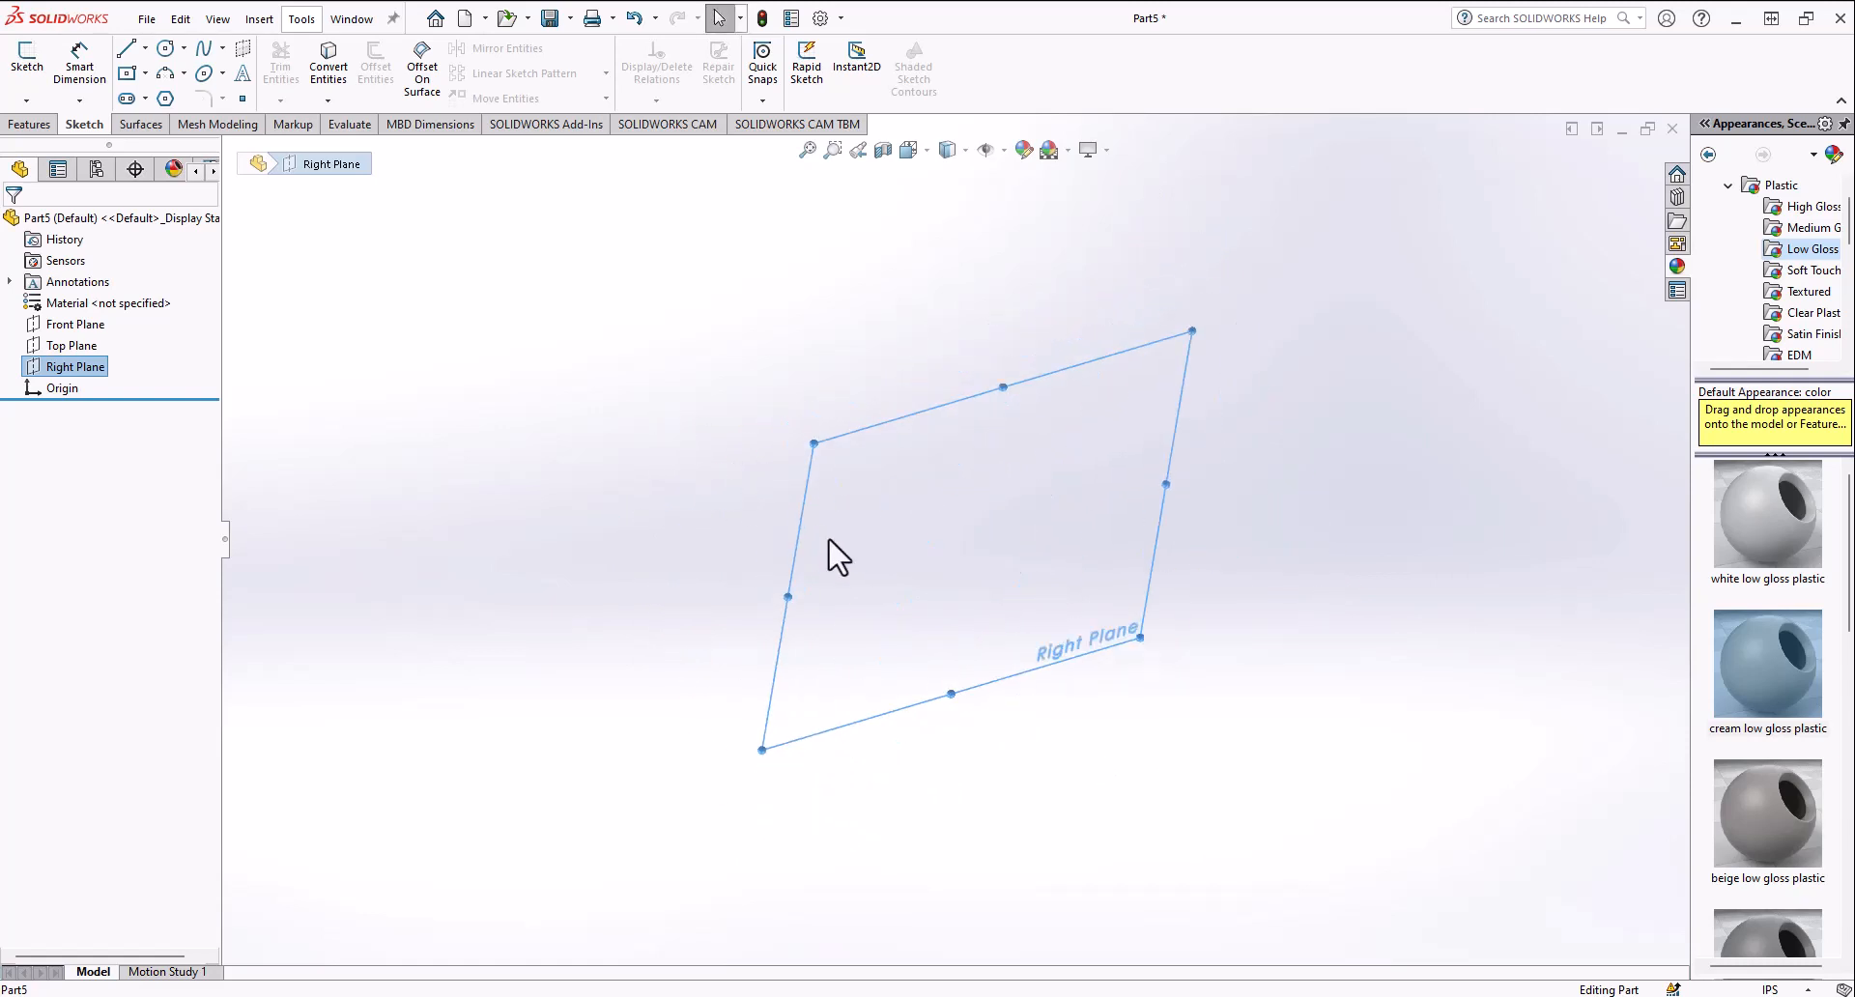
mouse_move(828, 541)
middle_down()
mouse_move(845, 484)
mouse_move(839, 527)
middle_up()
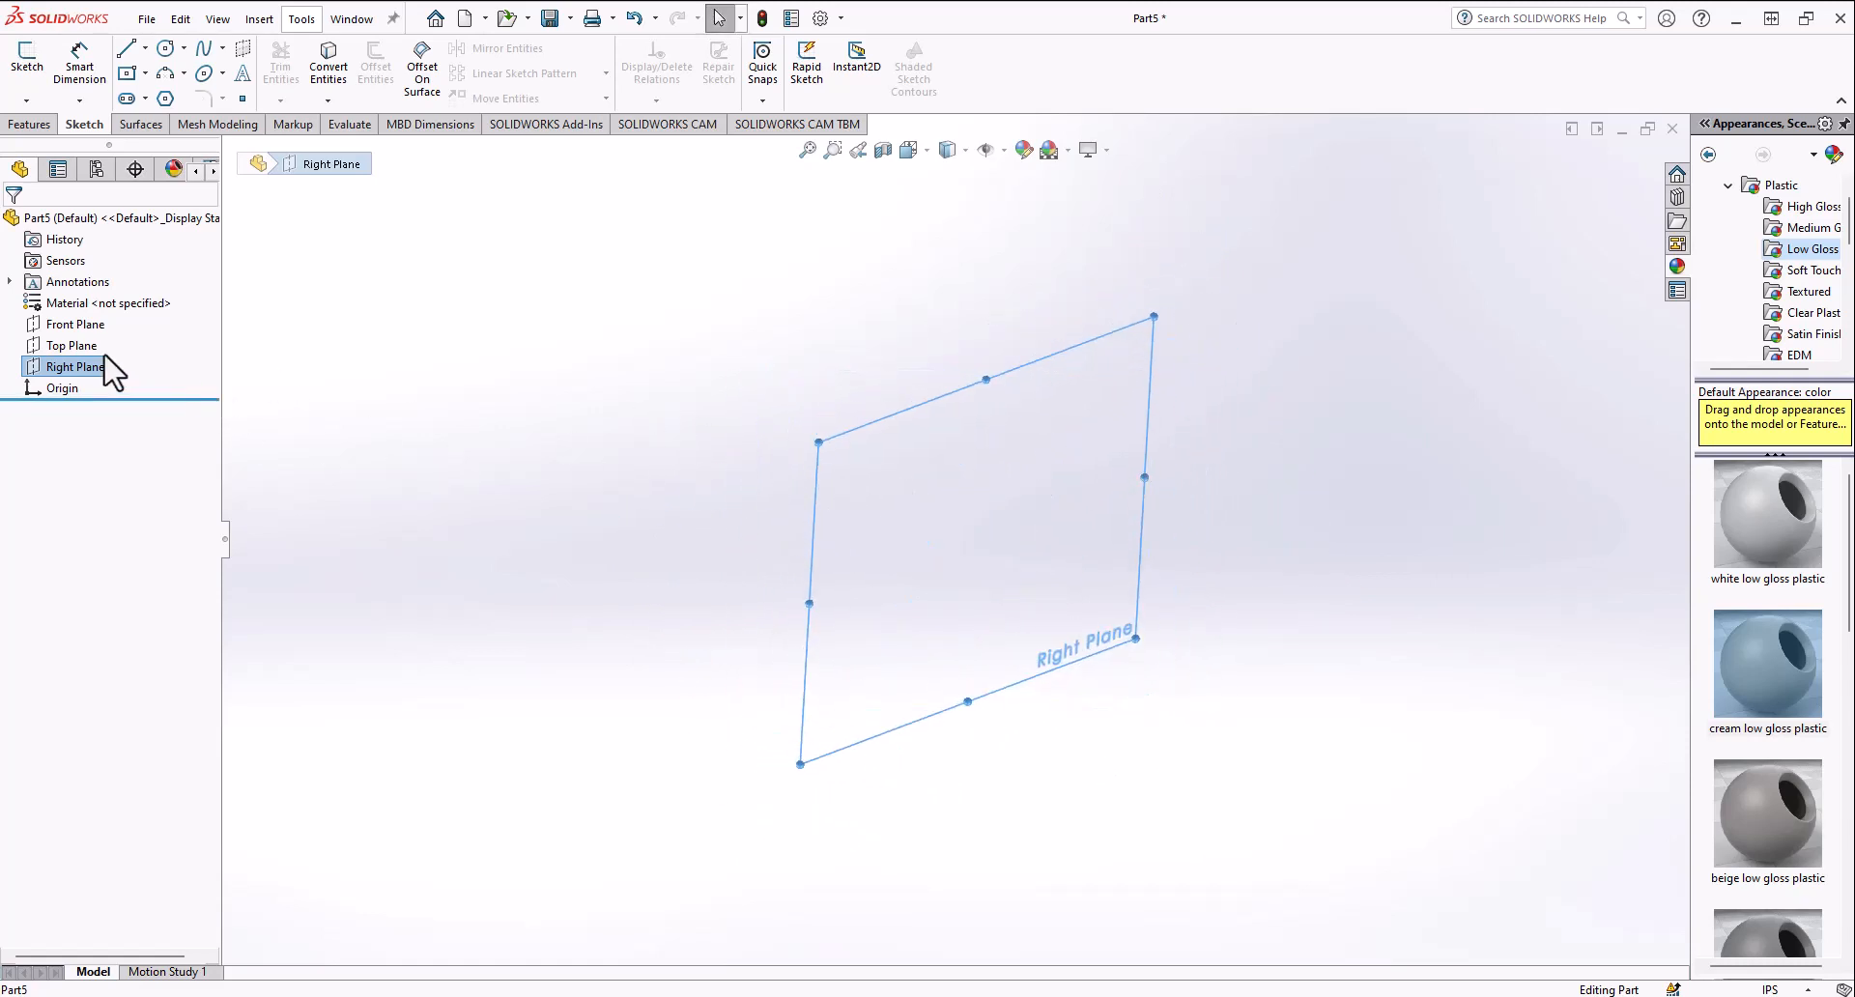
click(76, 349)
click(56, 327)
click(54, 349)
click(57, 371)
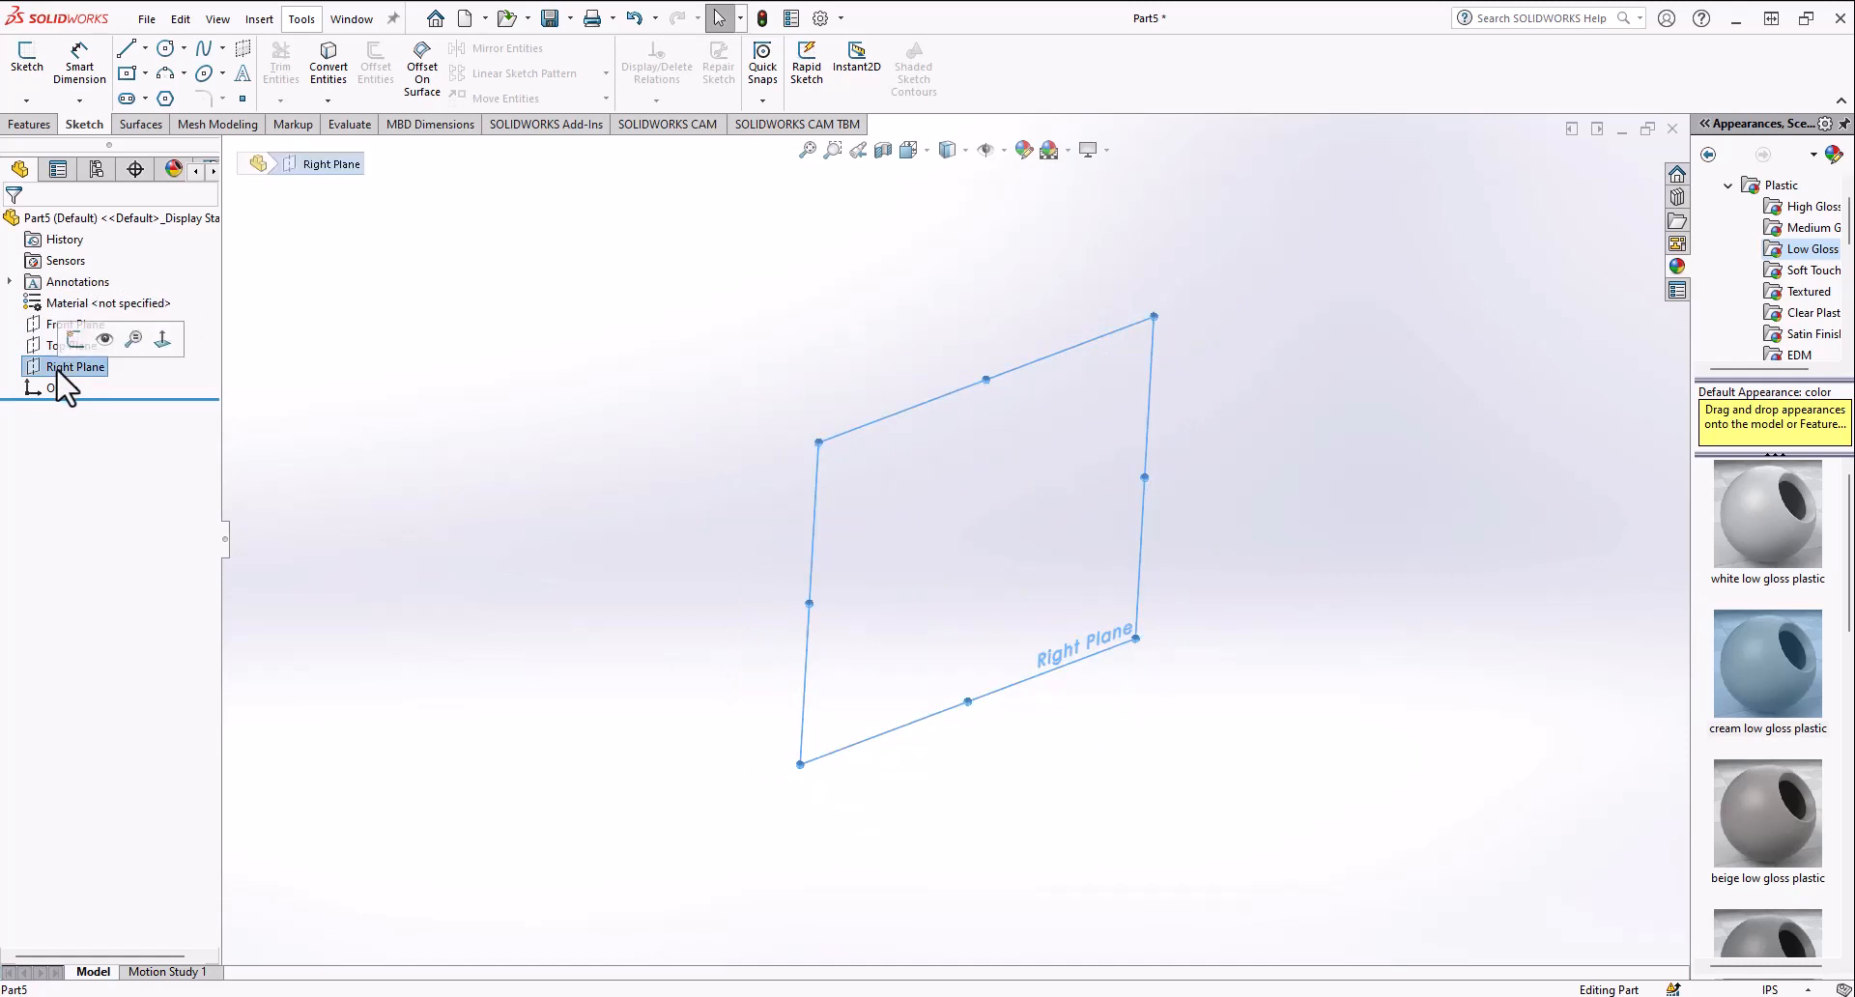
Step: Create a reference plane using the Front Plane as first reference and the Top Plane as second reference
click(373, 385)
click(27, 124)
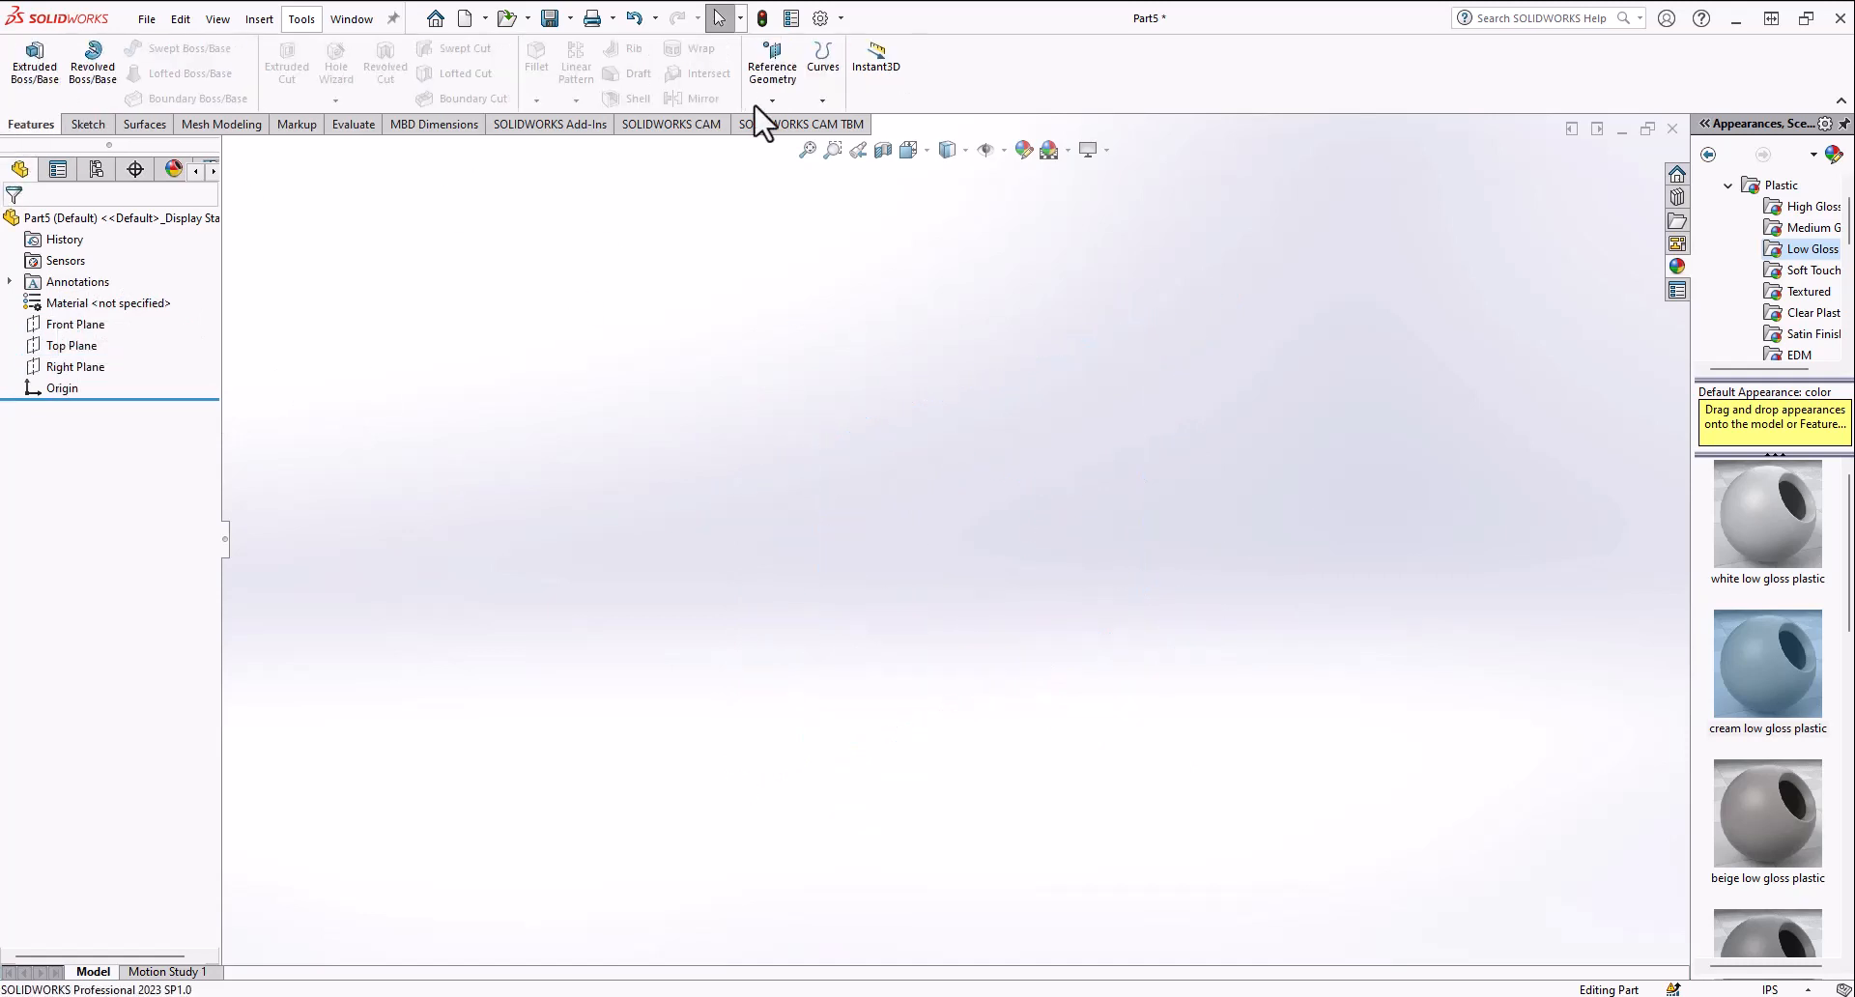
click(772, 100)
click(792, 121)
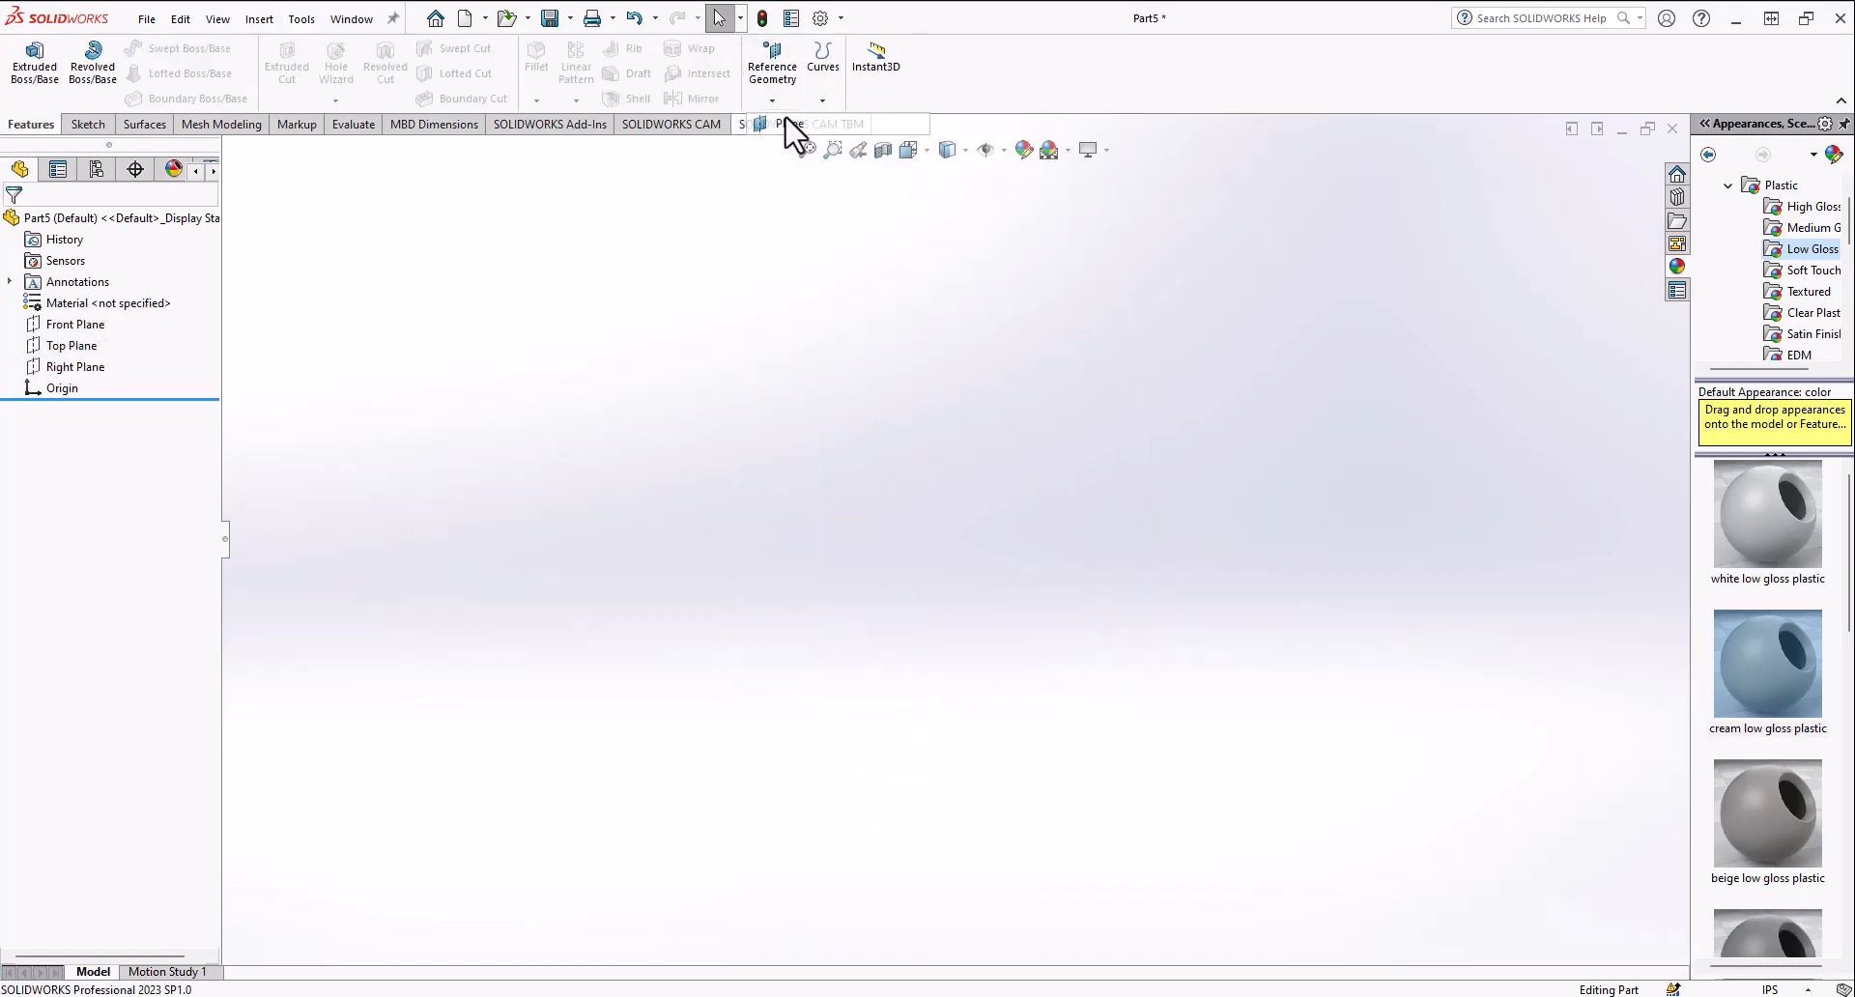
click(230, 149)
click(307, 257)
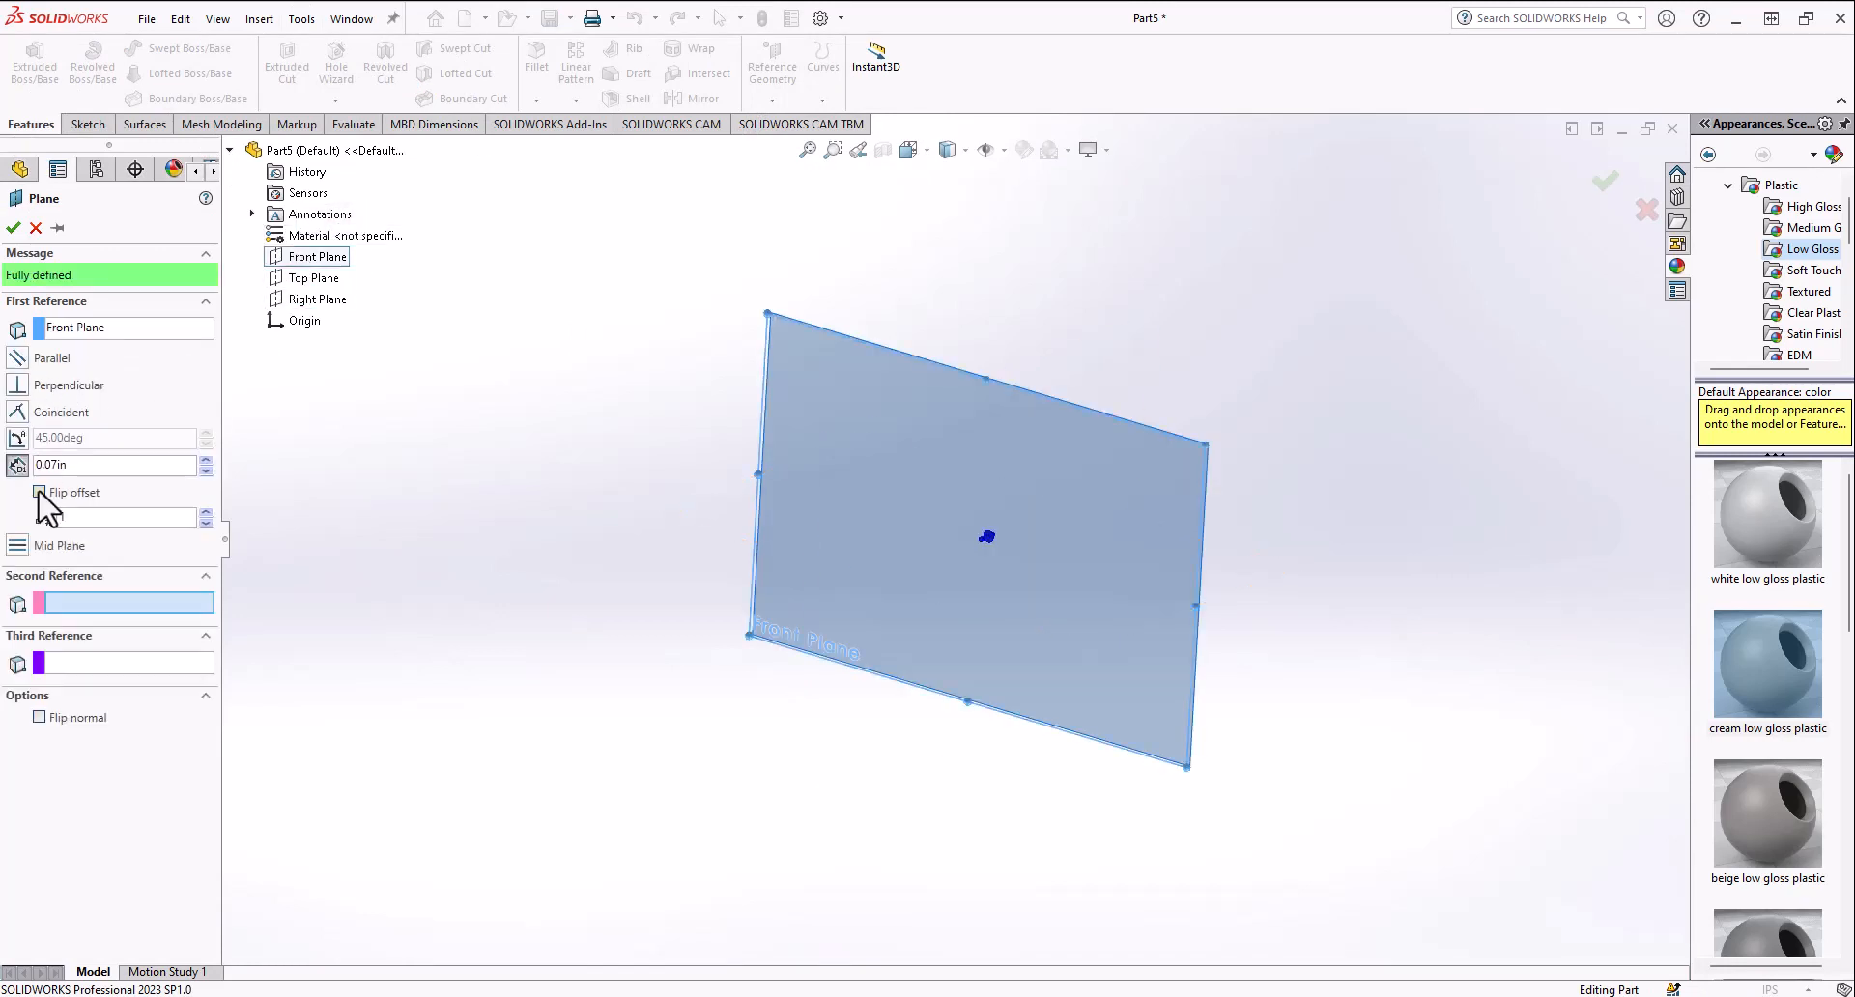
click(312, 278)
middle_drag(812, 430, 779, 395)
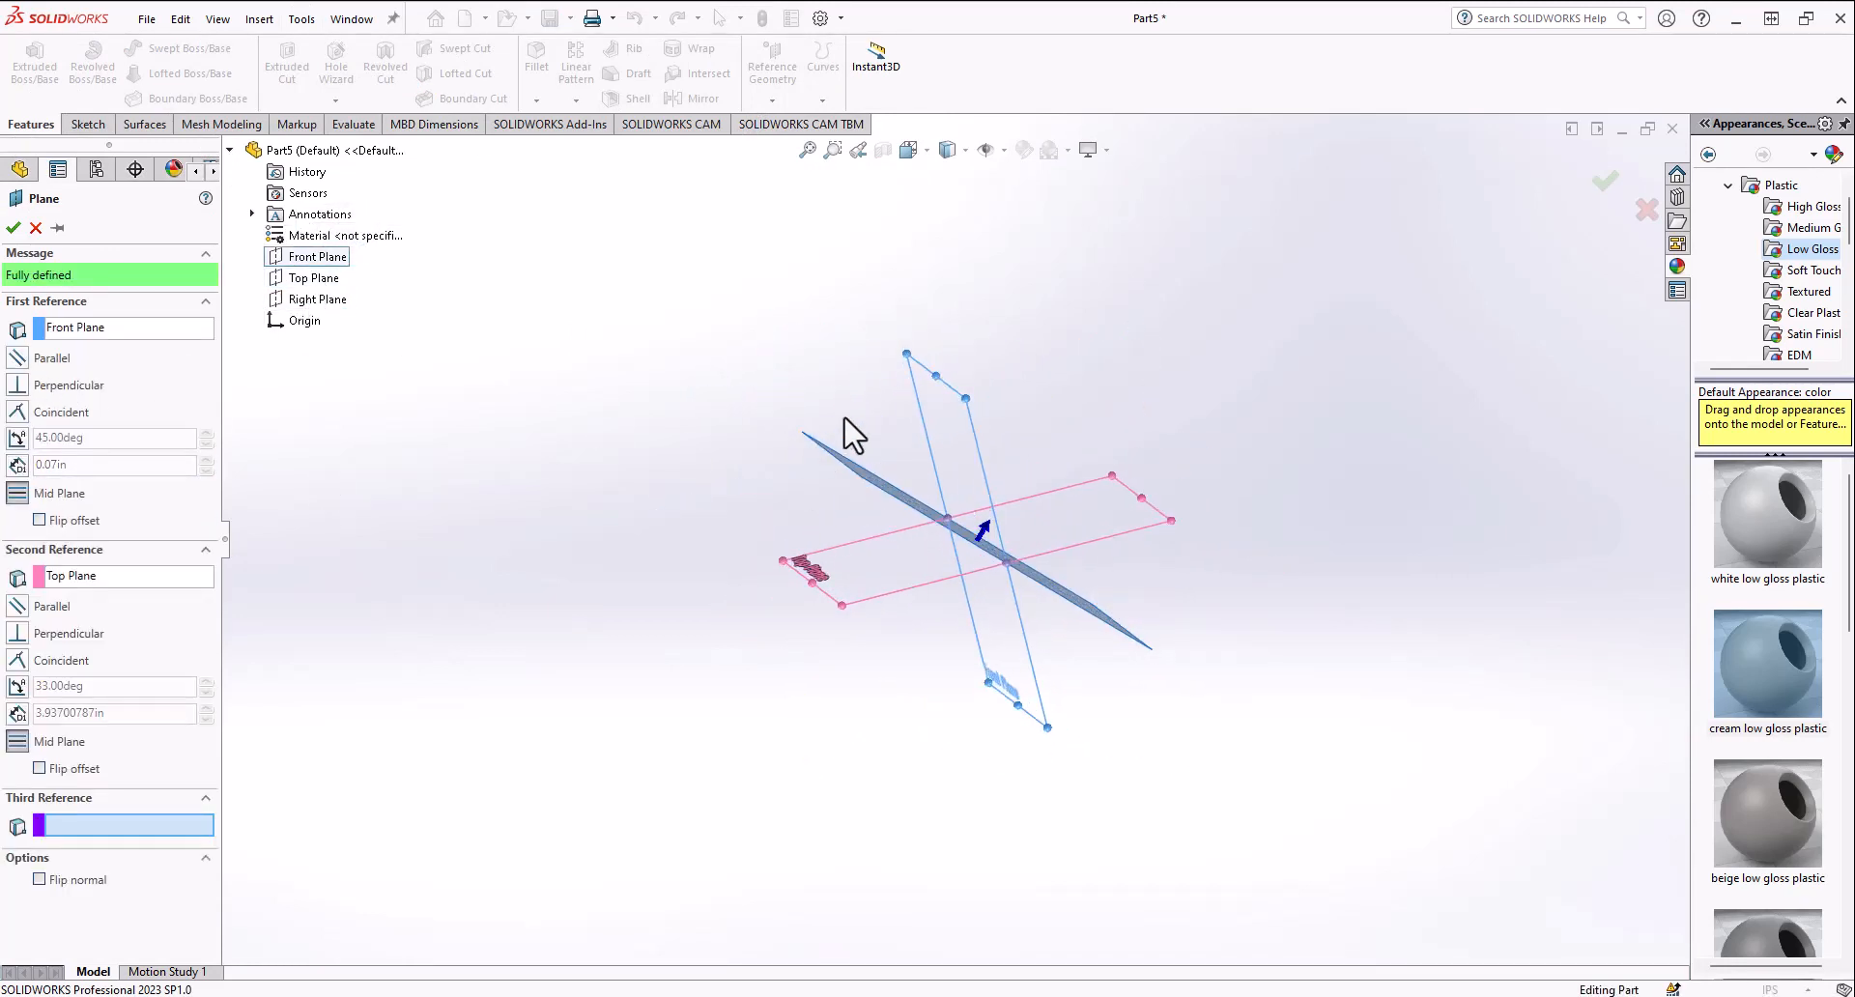
mouse_move(880, 447)
middle_down()
mouse_move(903, 414)
mouse_move(882, 452)
middle_up()
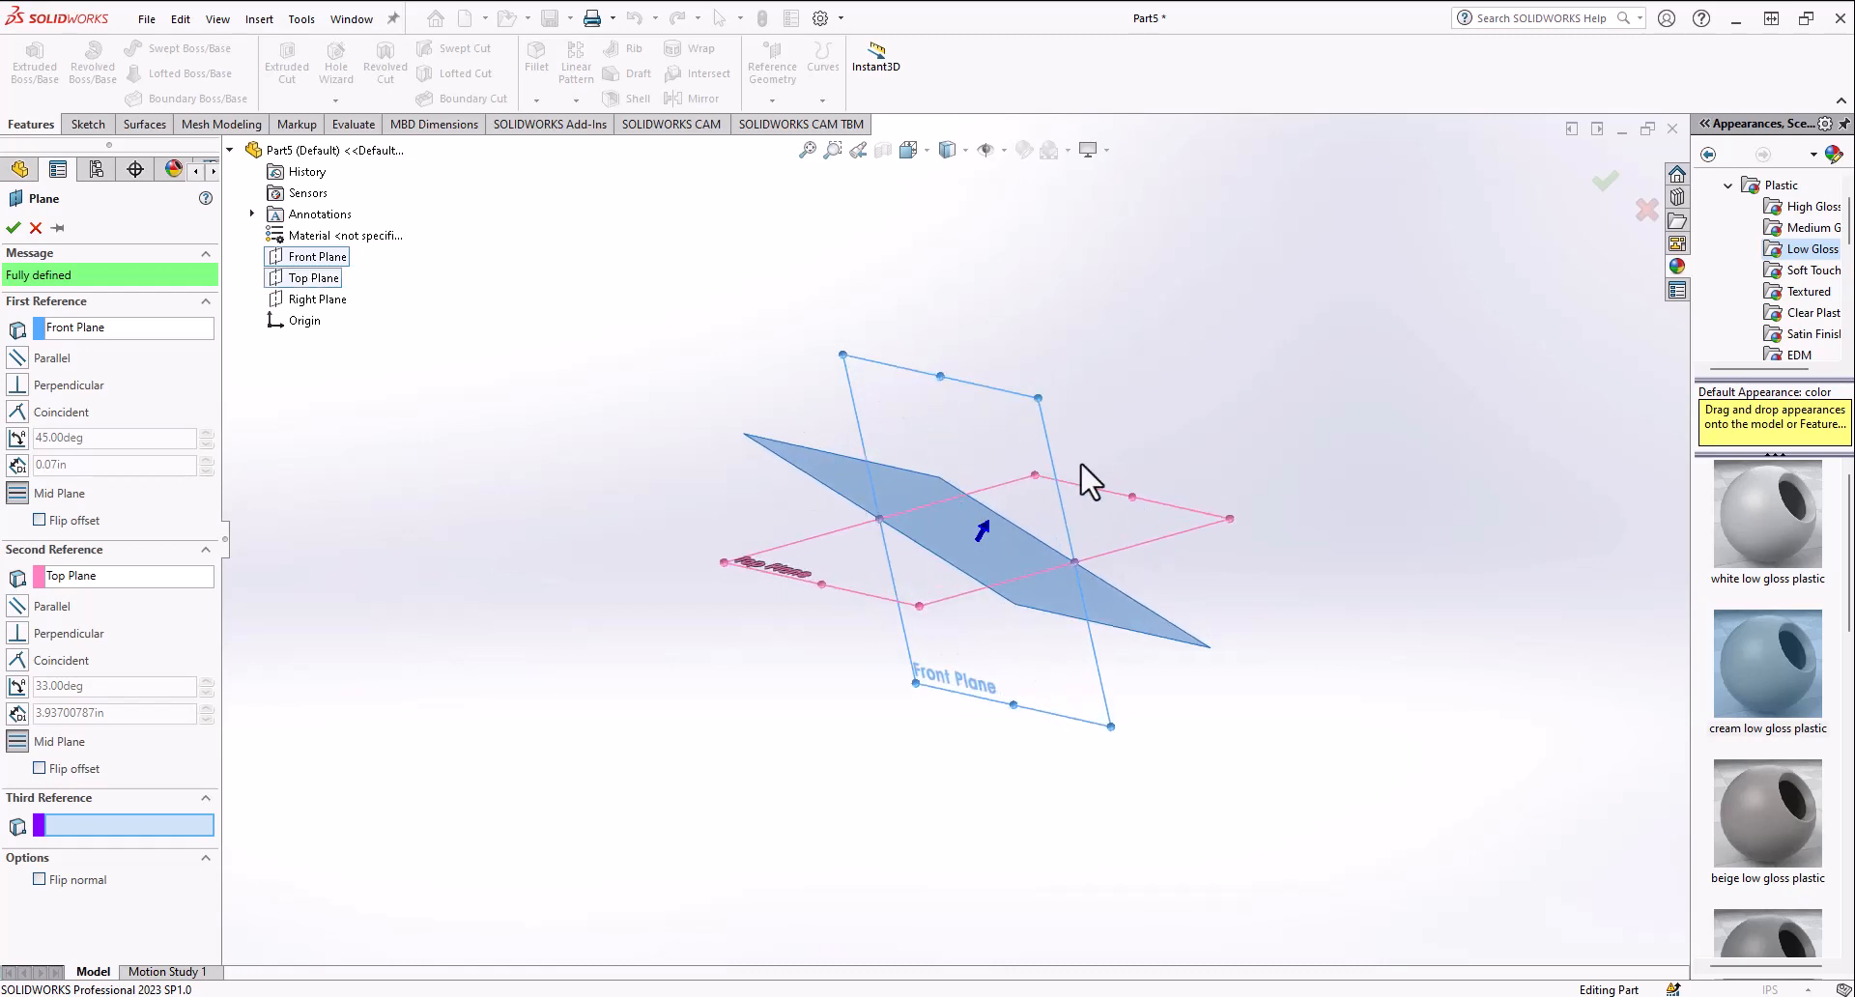
click(14, 228)
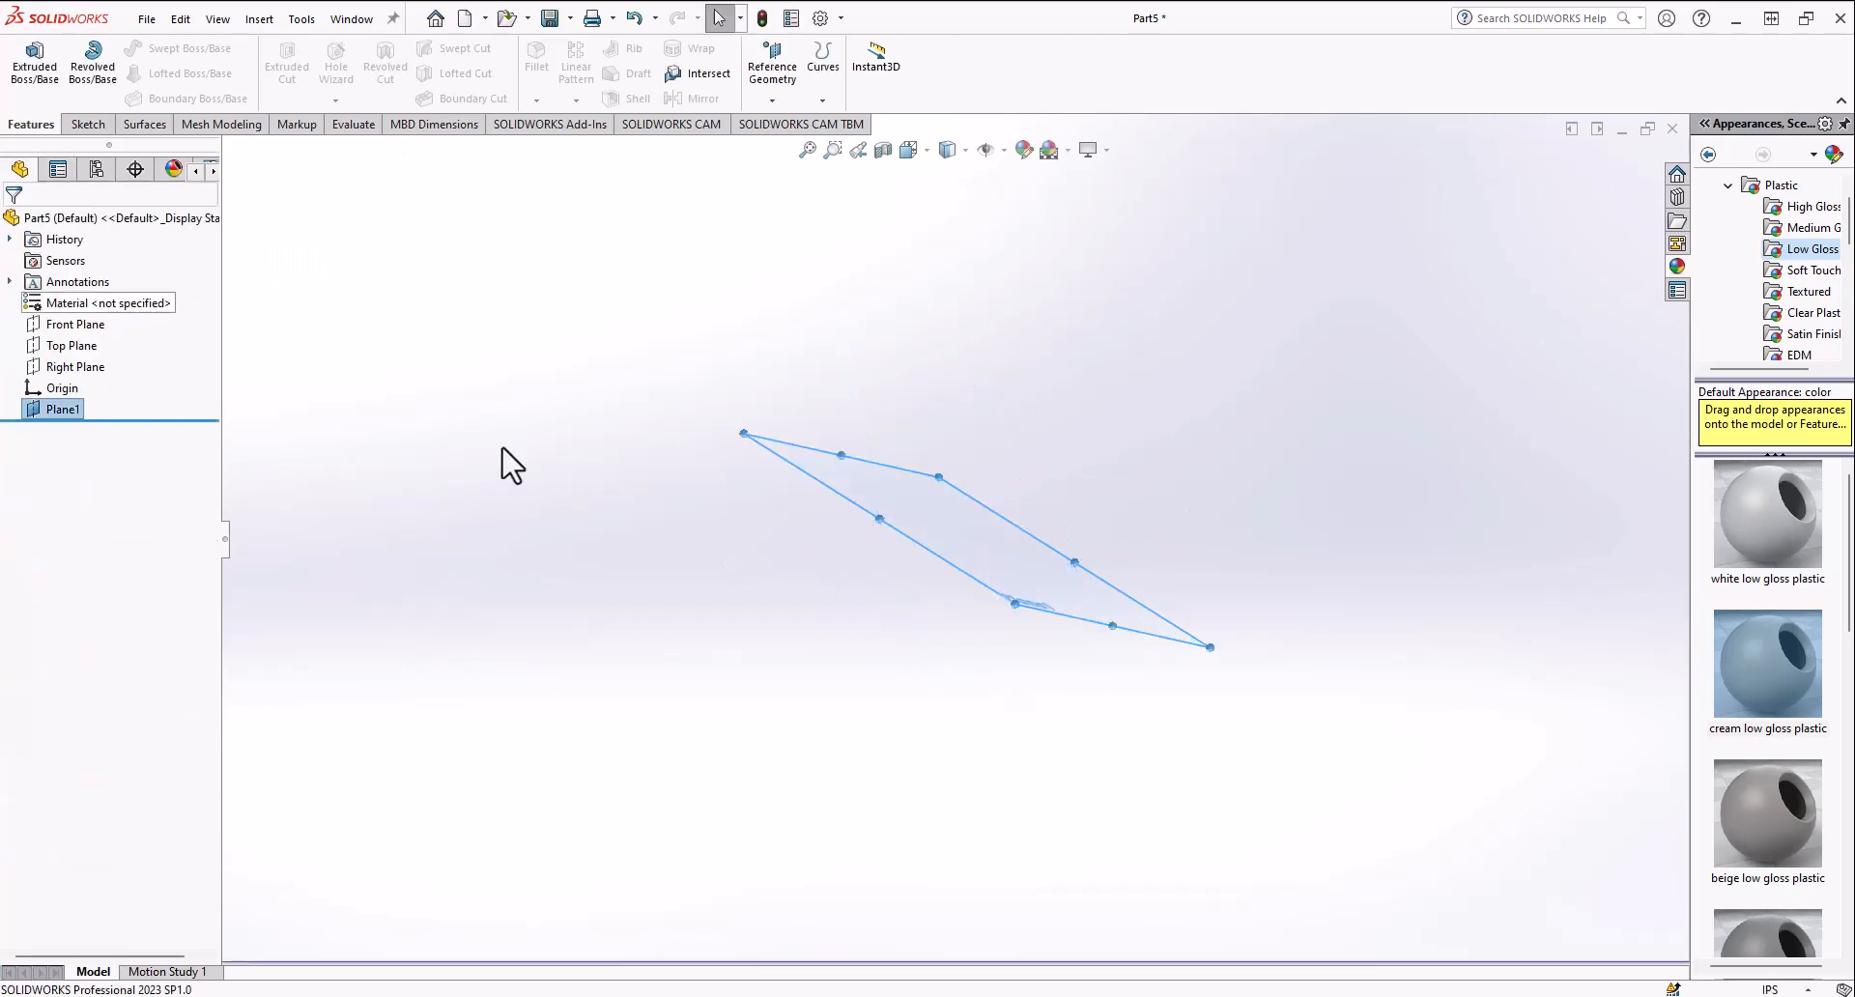
Step: Open a new sketch on the newly created reference plane
middle_drag(506, 464, 687, 579)
click(914, 513)
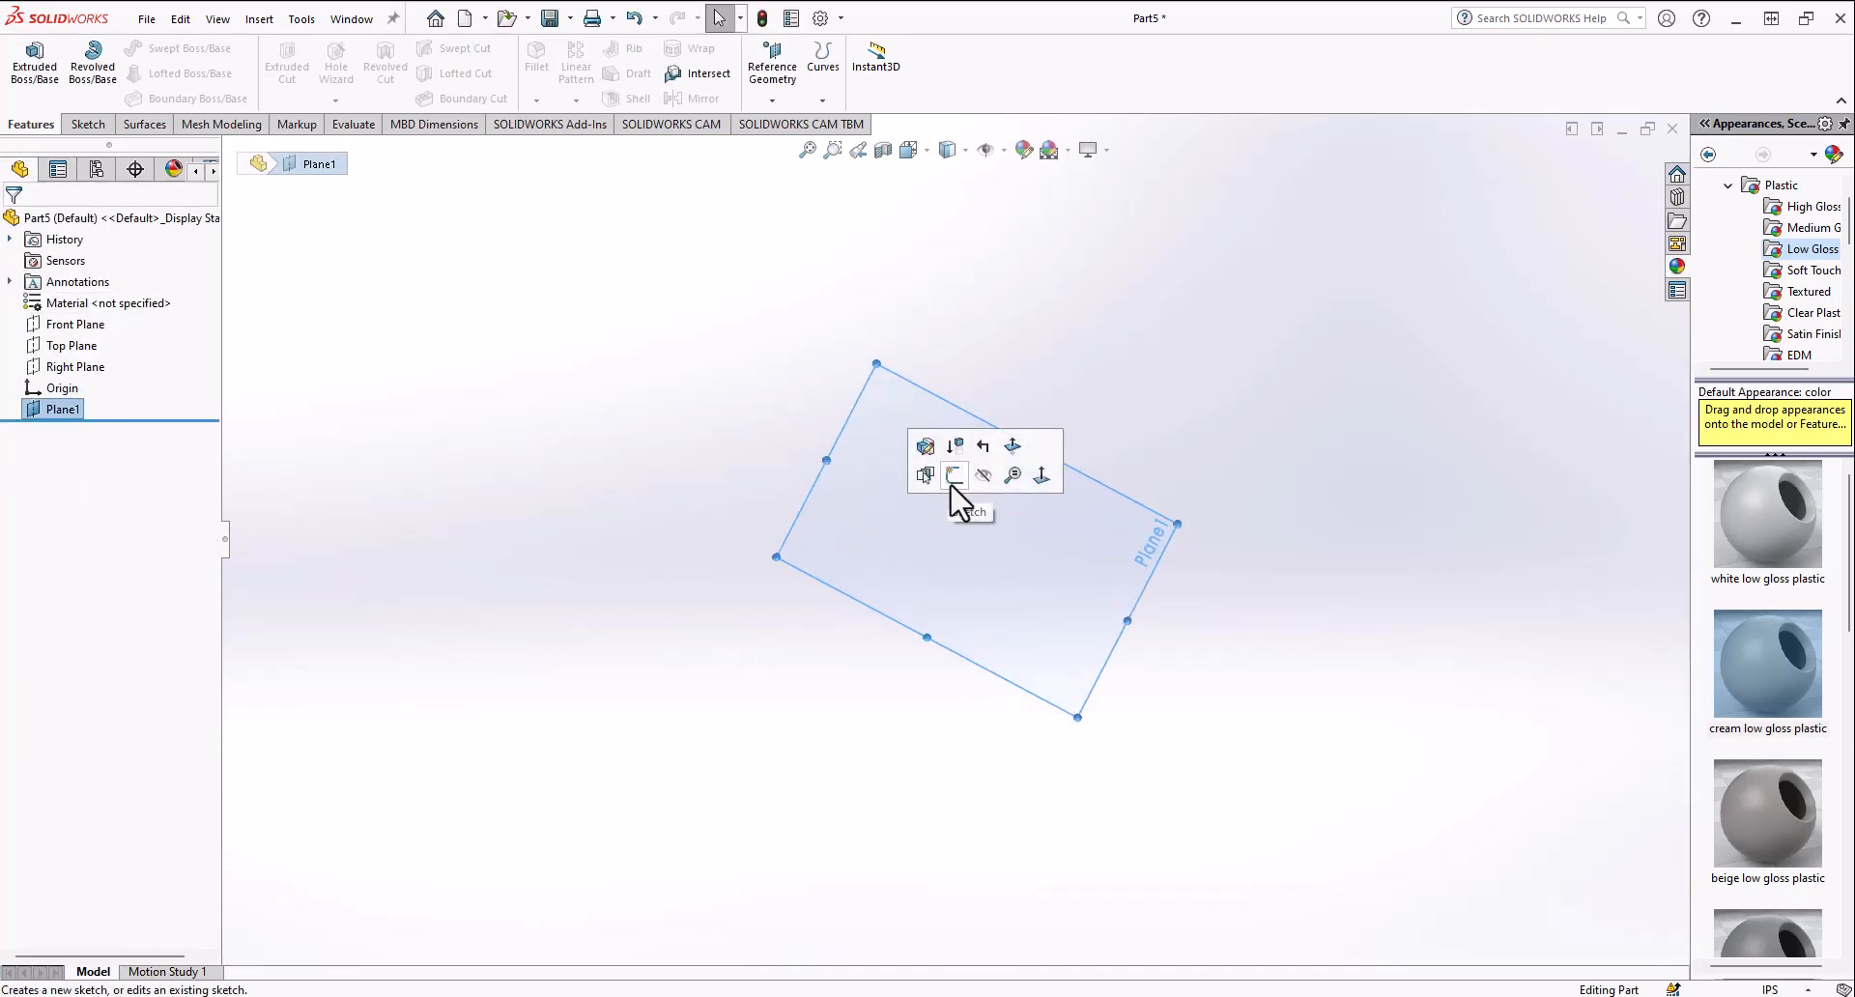
click(791, 609)
click(856, 575)
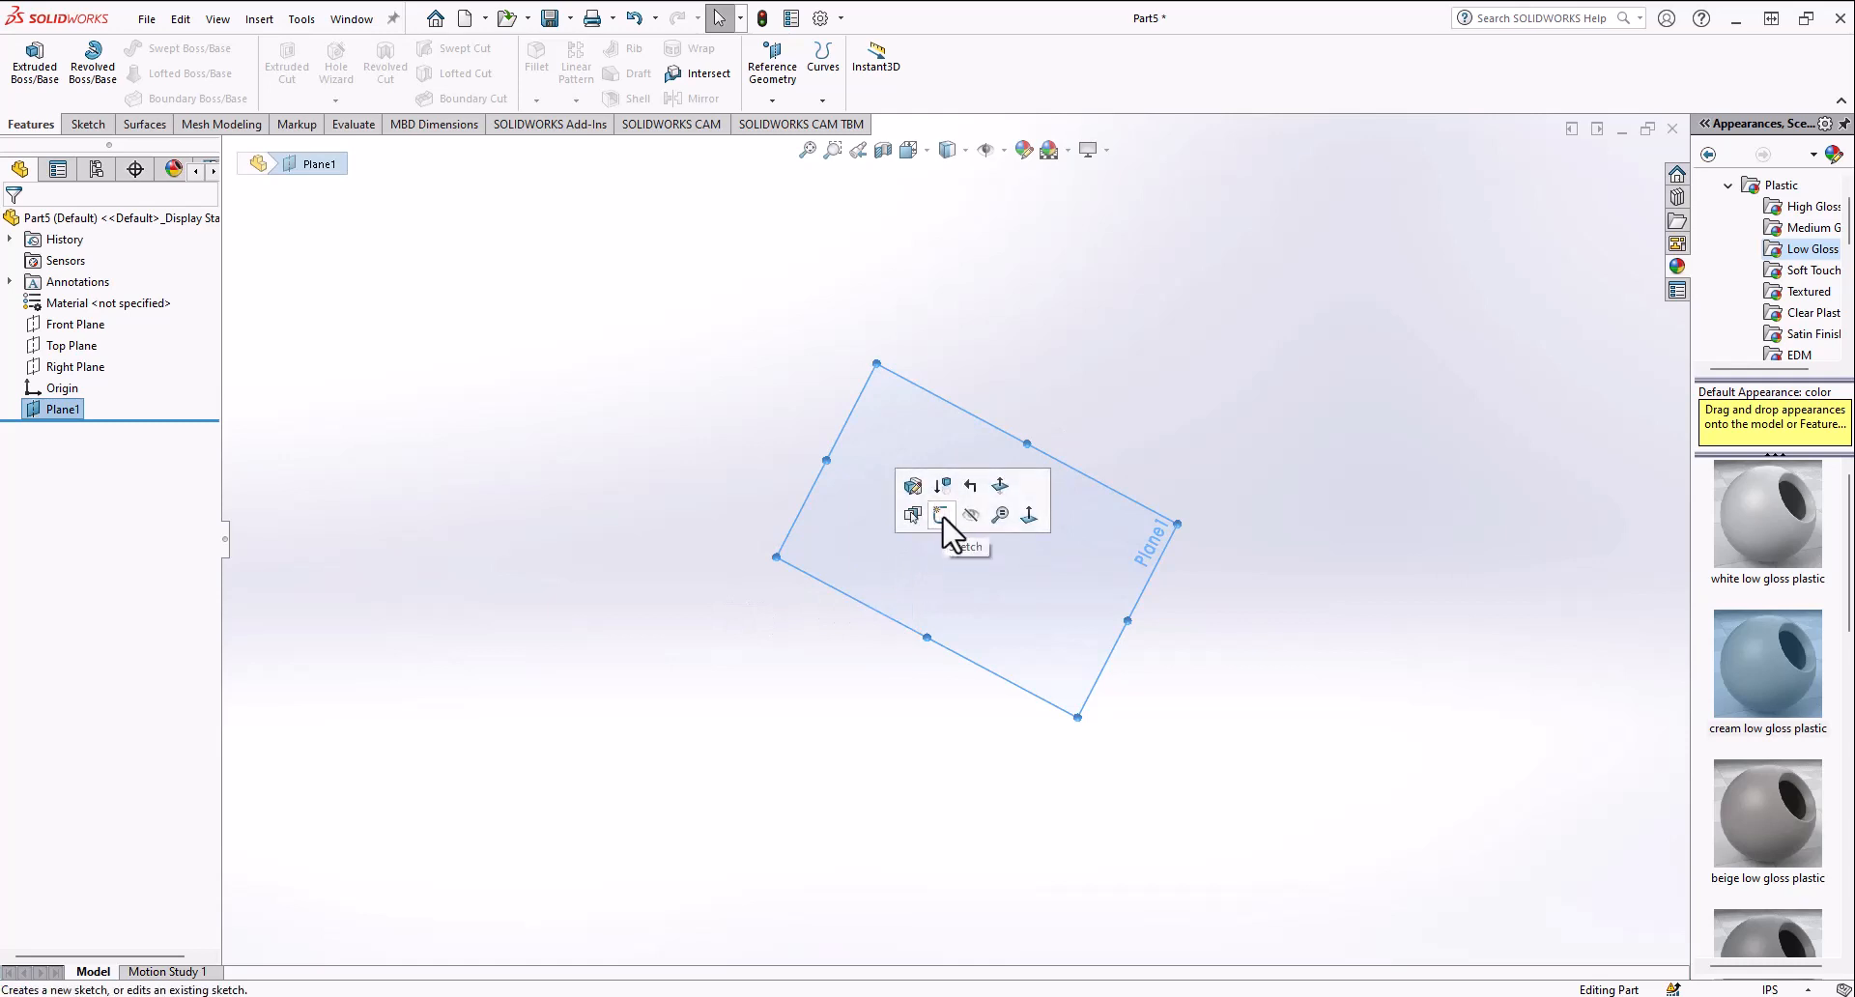
click(352, 539)
right_click(76, 409)
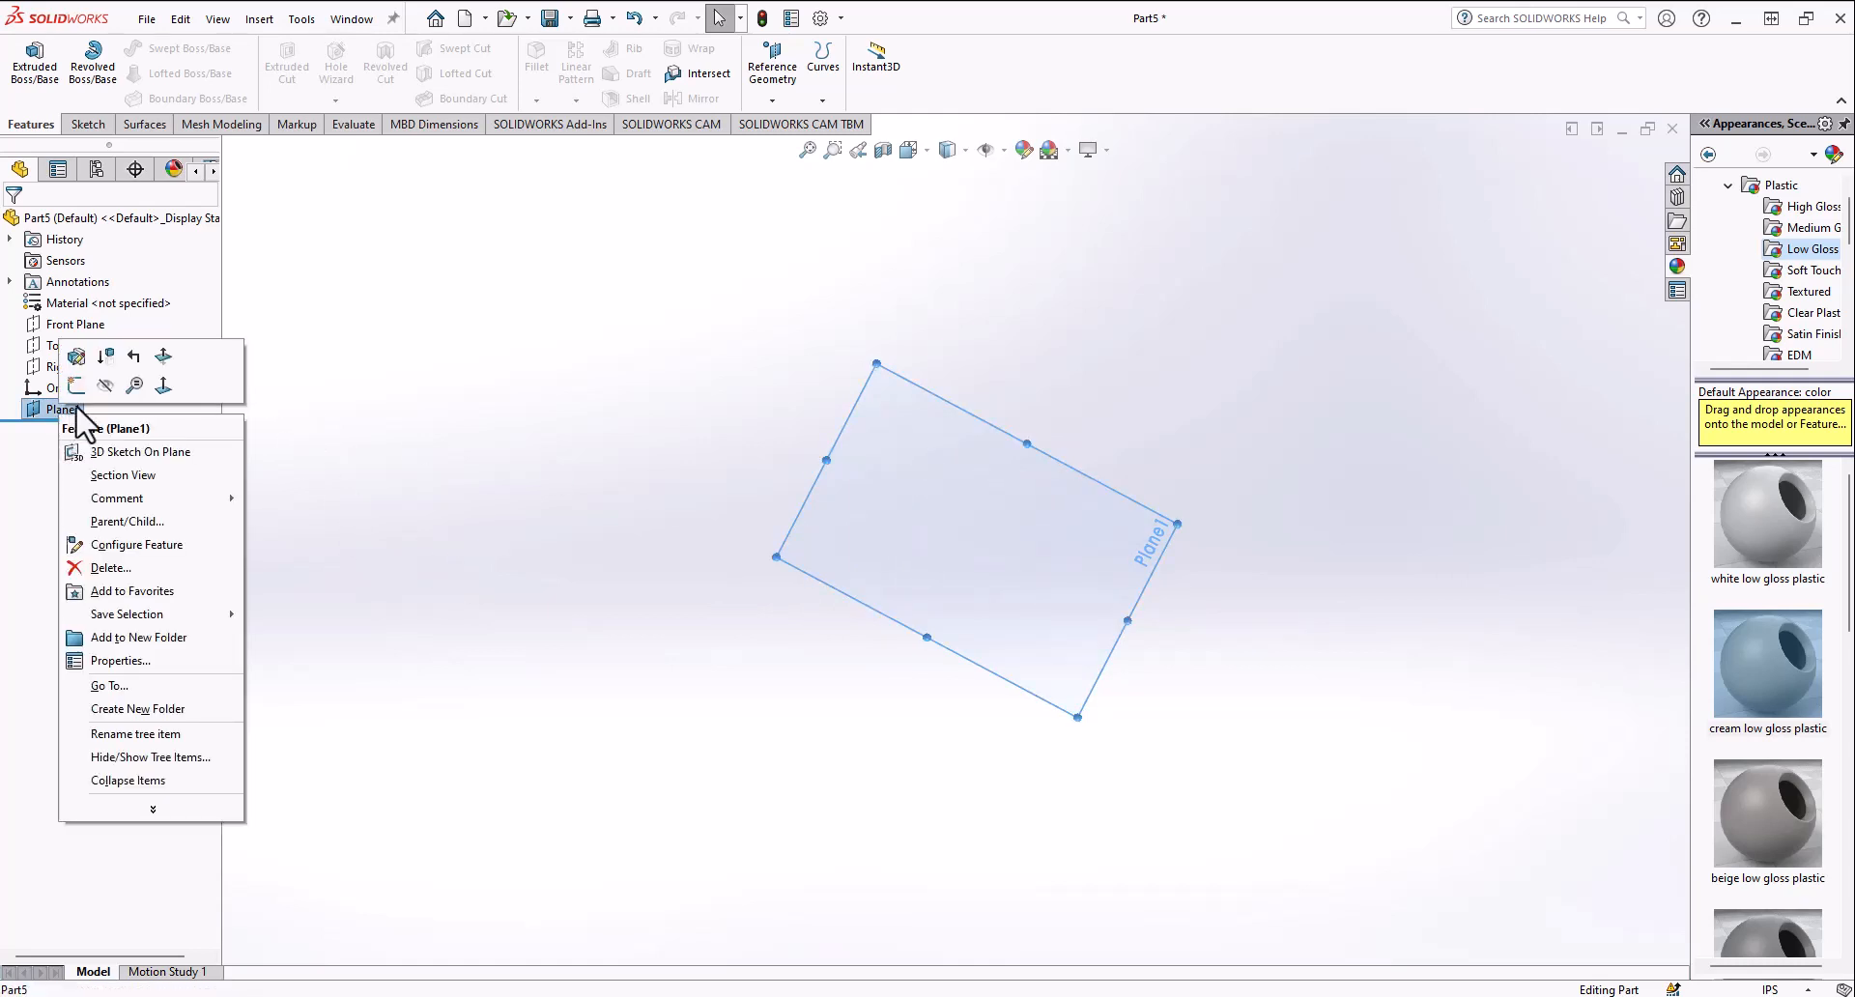
click(76, 386)
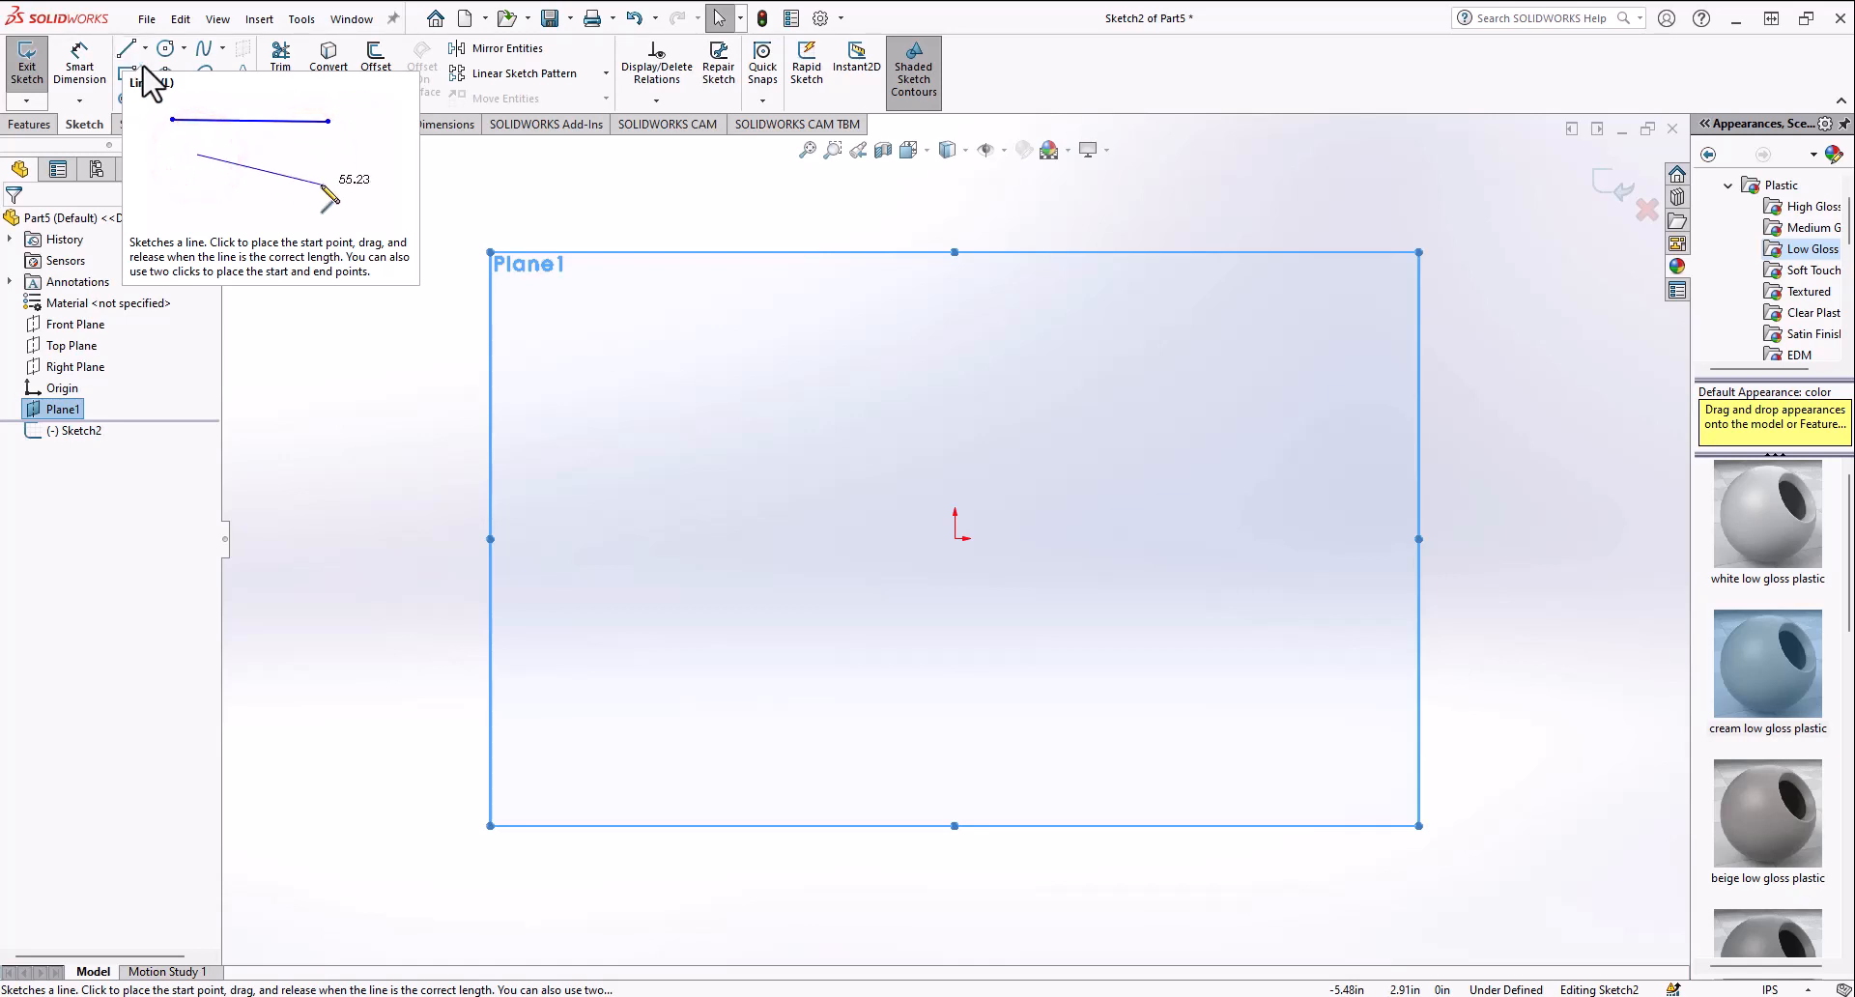
Step: Sketch a closed right triangle starting at the origin, with a horizontal base and a vertical side
click(384, 278)
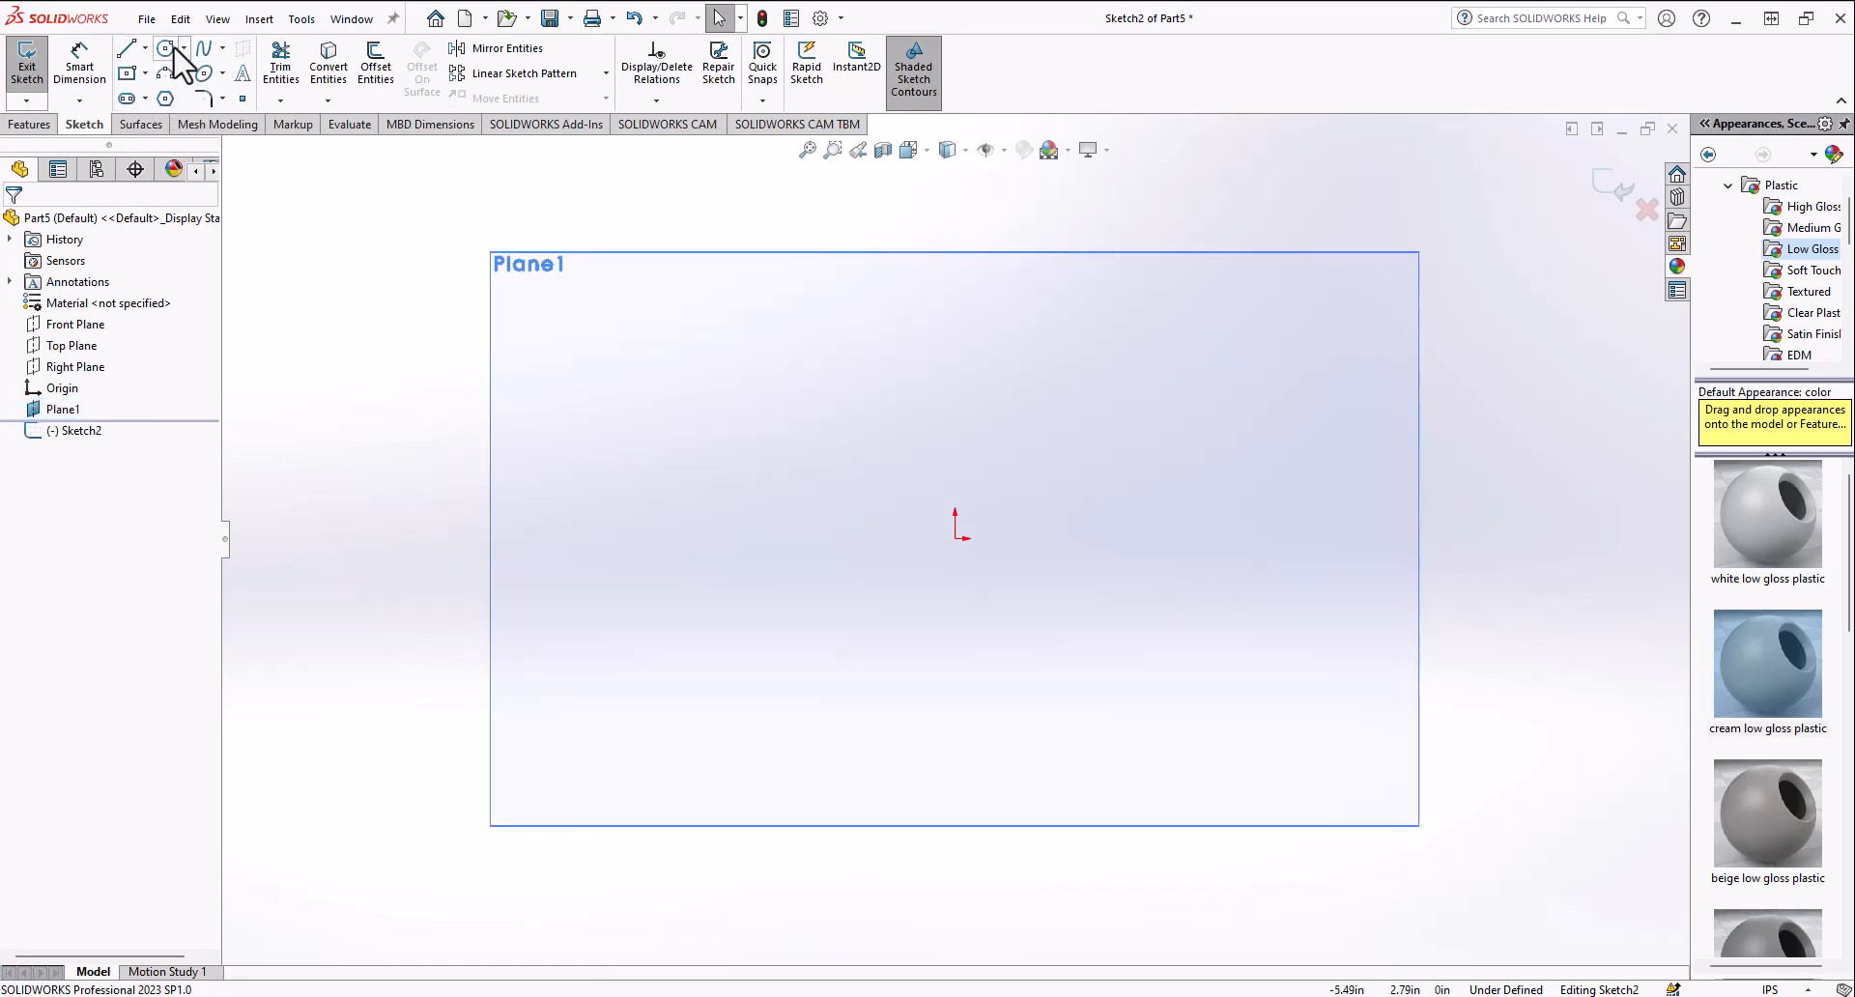
click(127, 49)
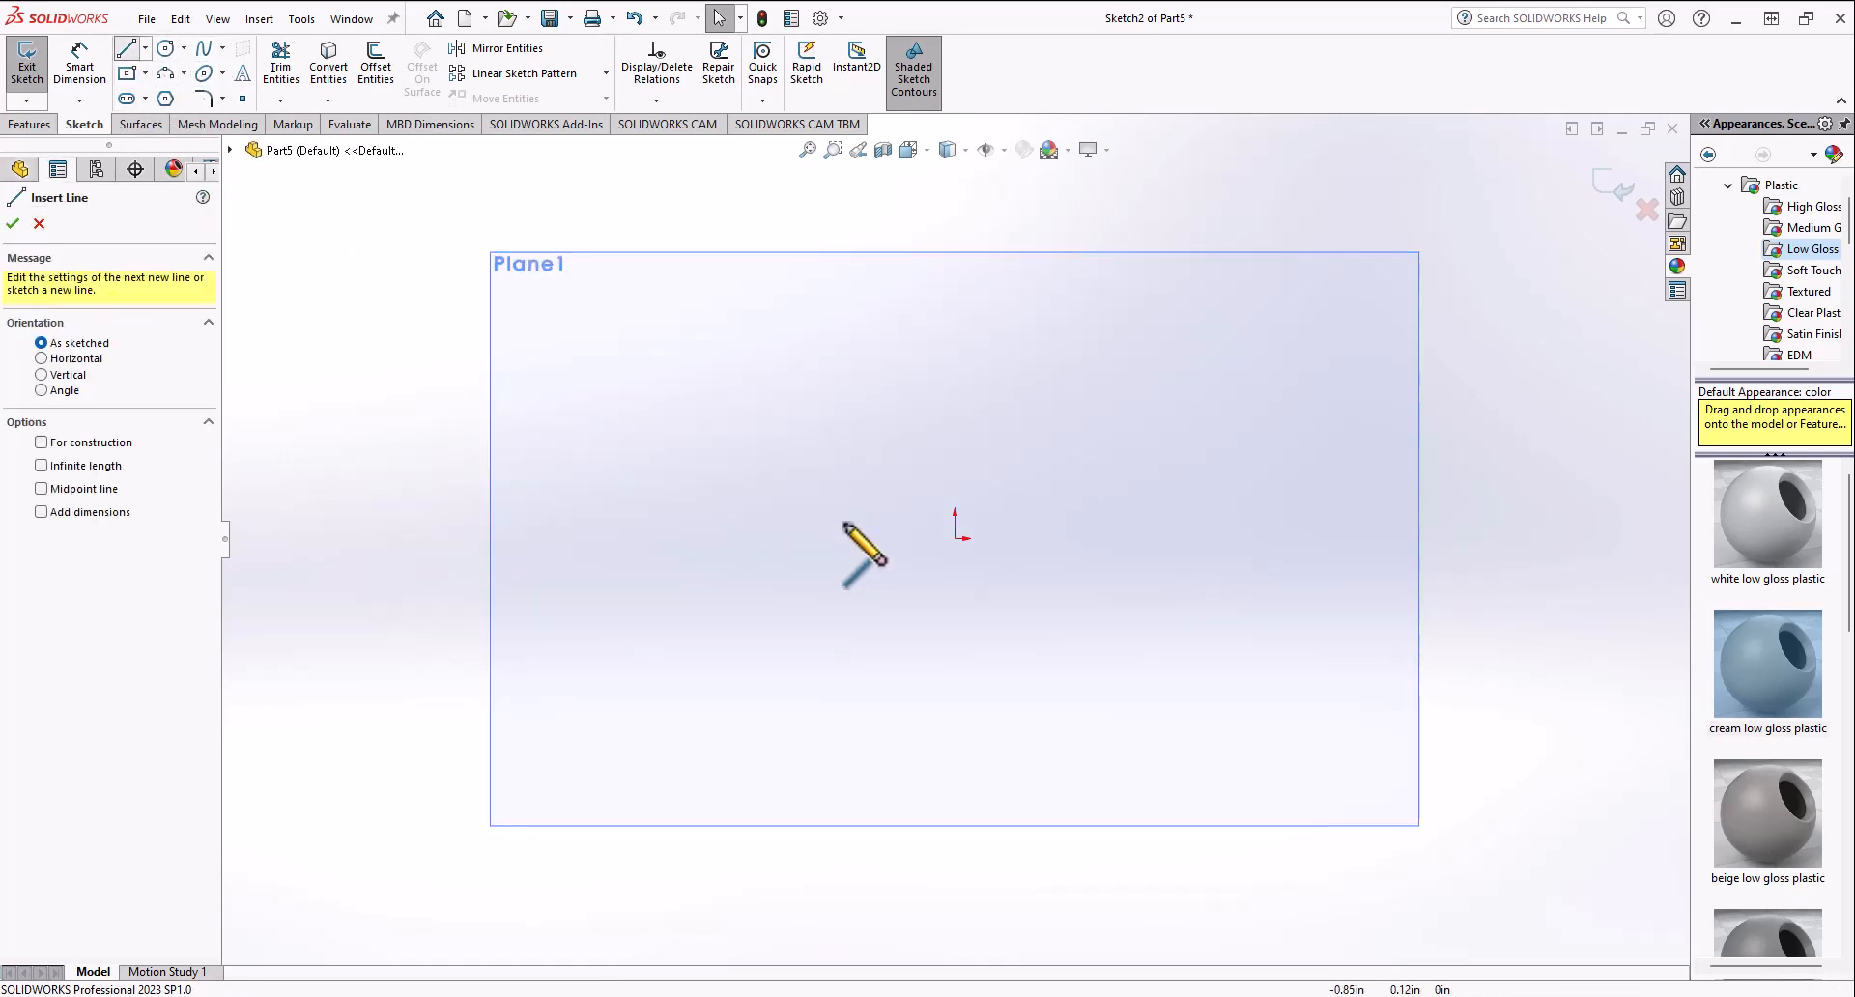
click(954, 539)
click(1203, 539)
click(1203, 352)
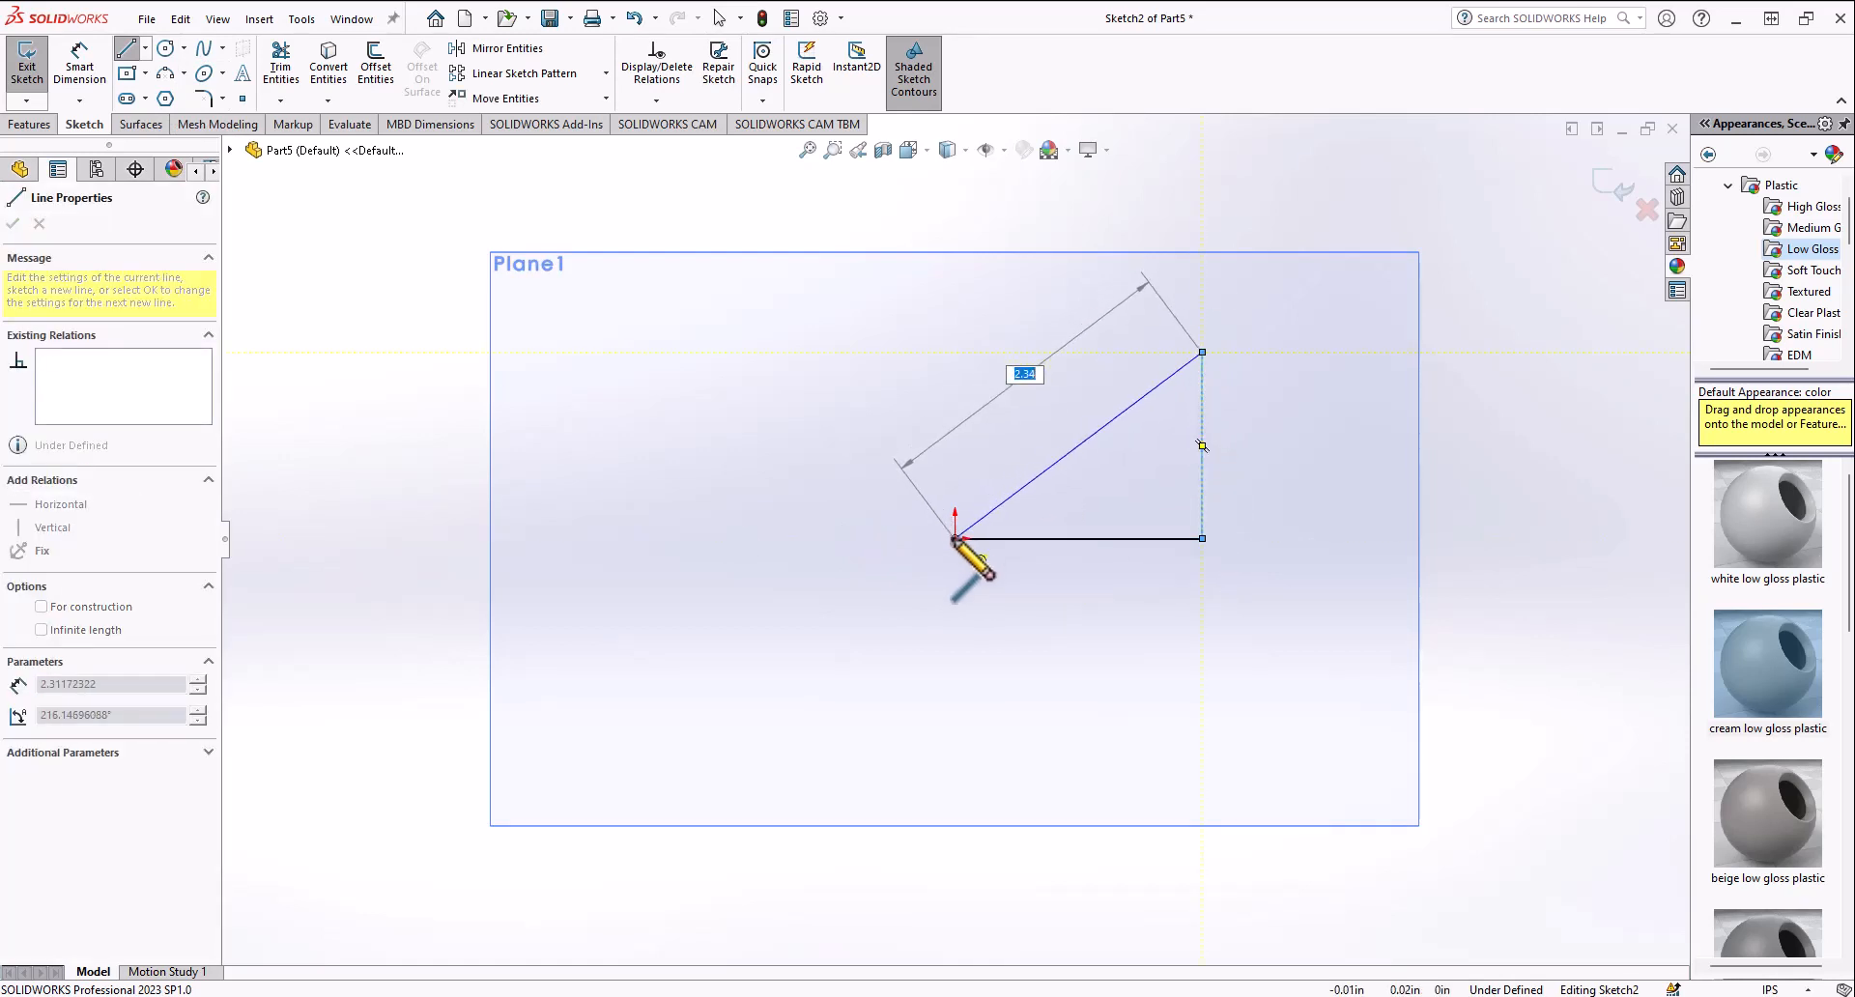
click(955, 538)
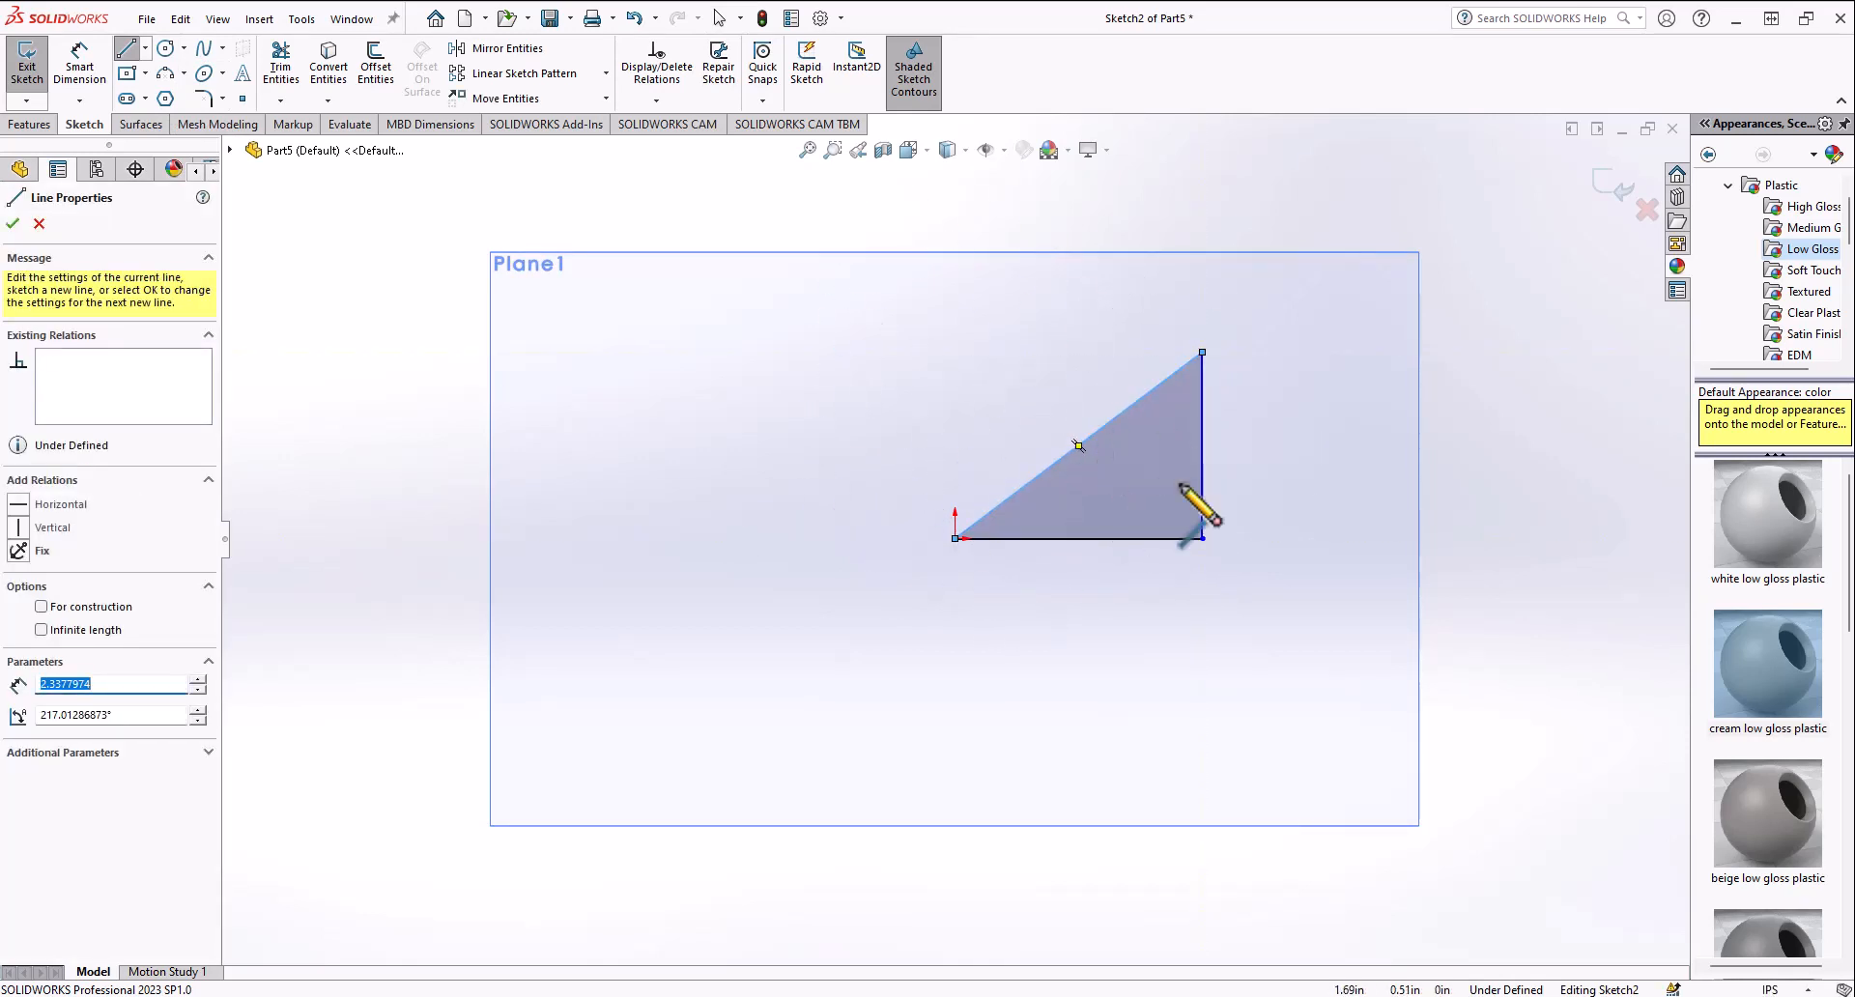
Step: Sketch a midpoint line about 3.2 in long centred on the origin, tilted slightly from vertical
click(145, 49)
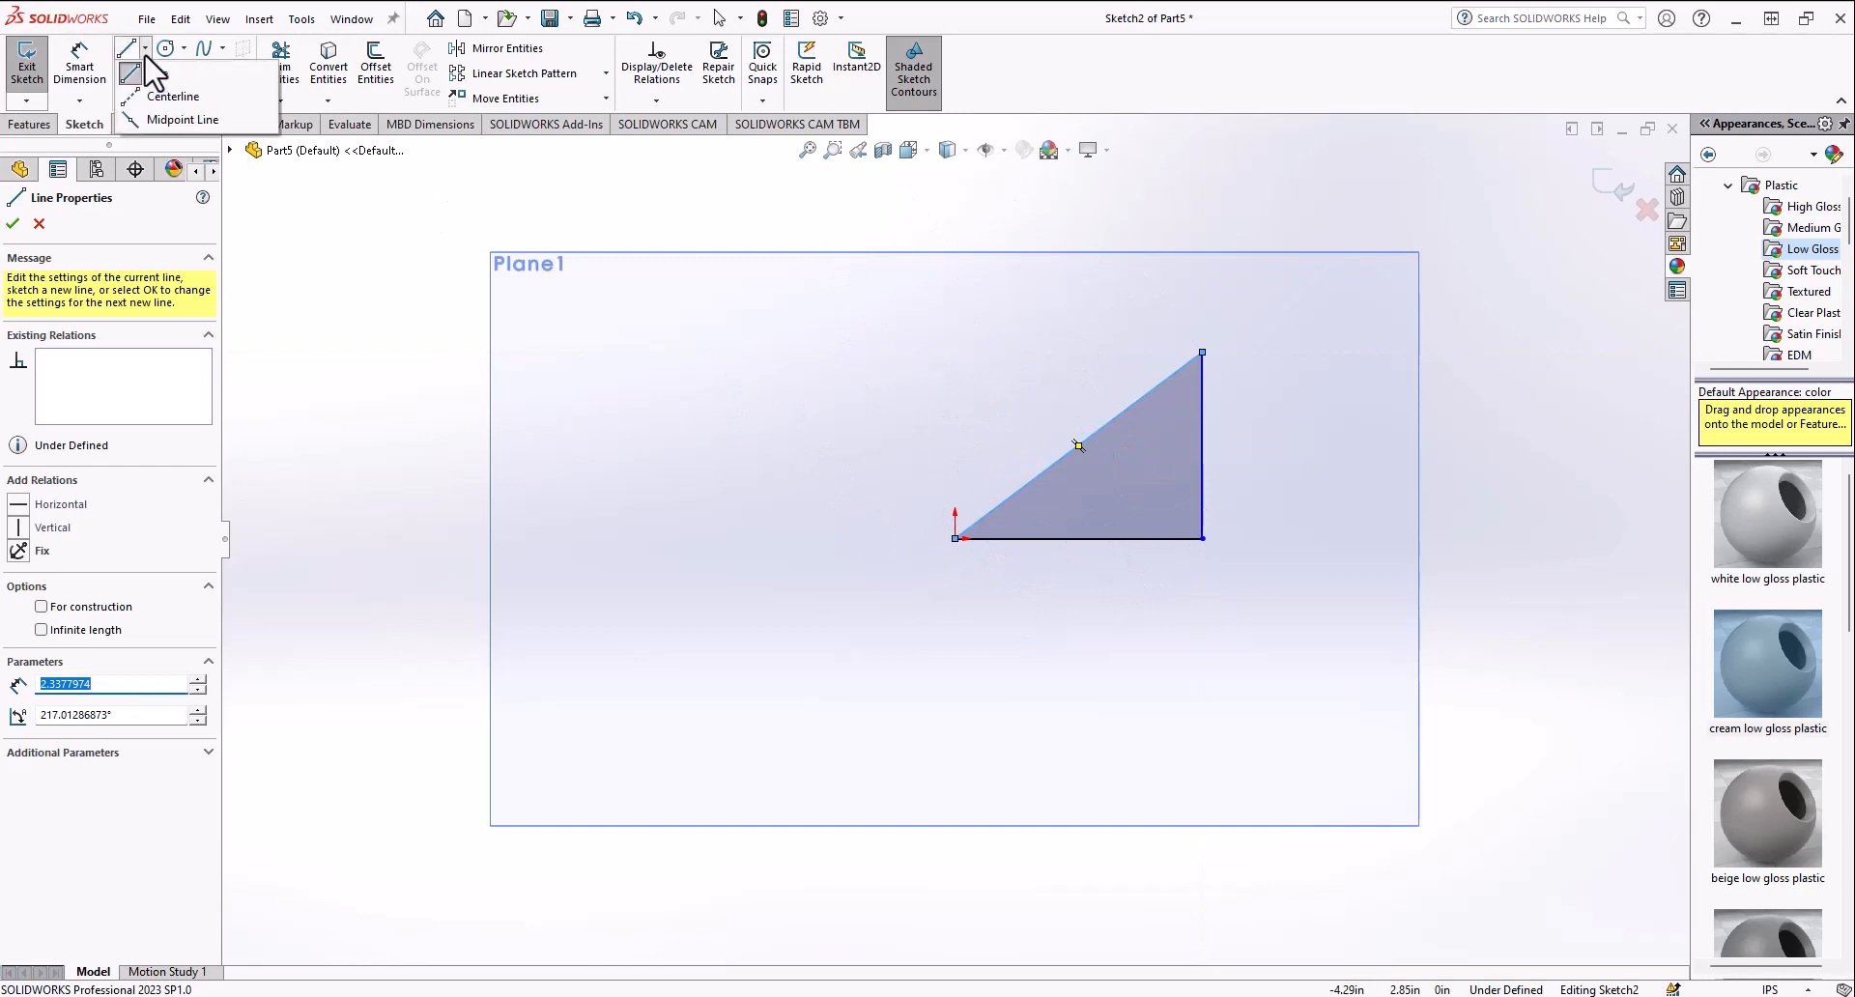
click(158, 117)
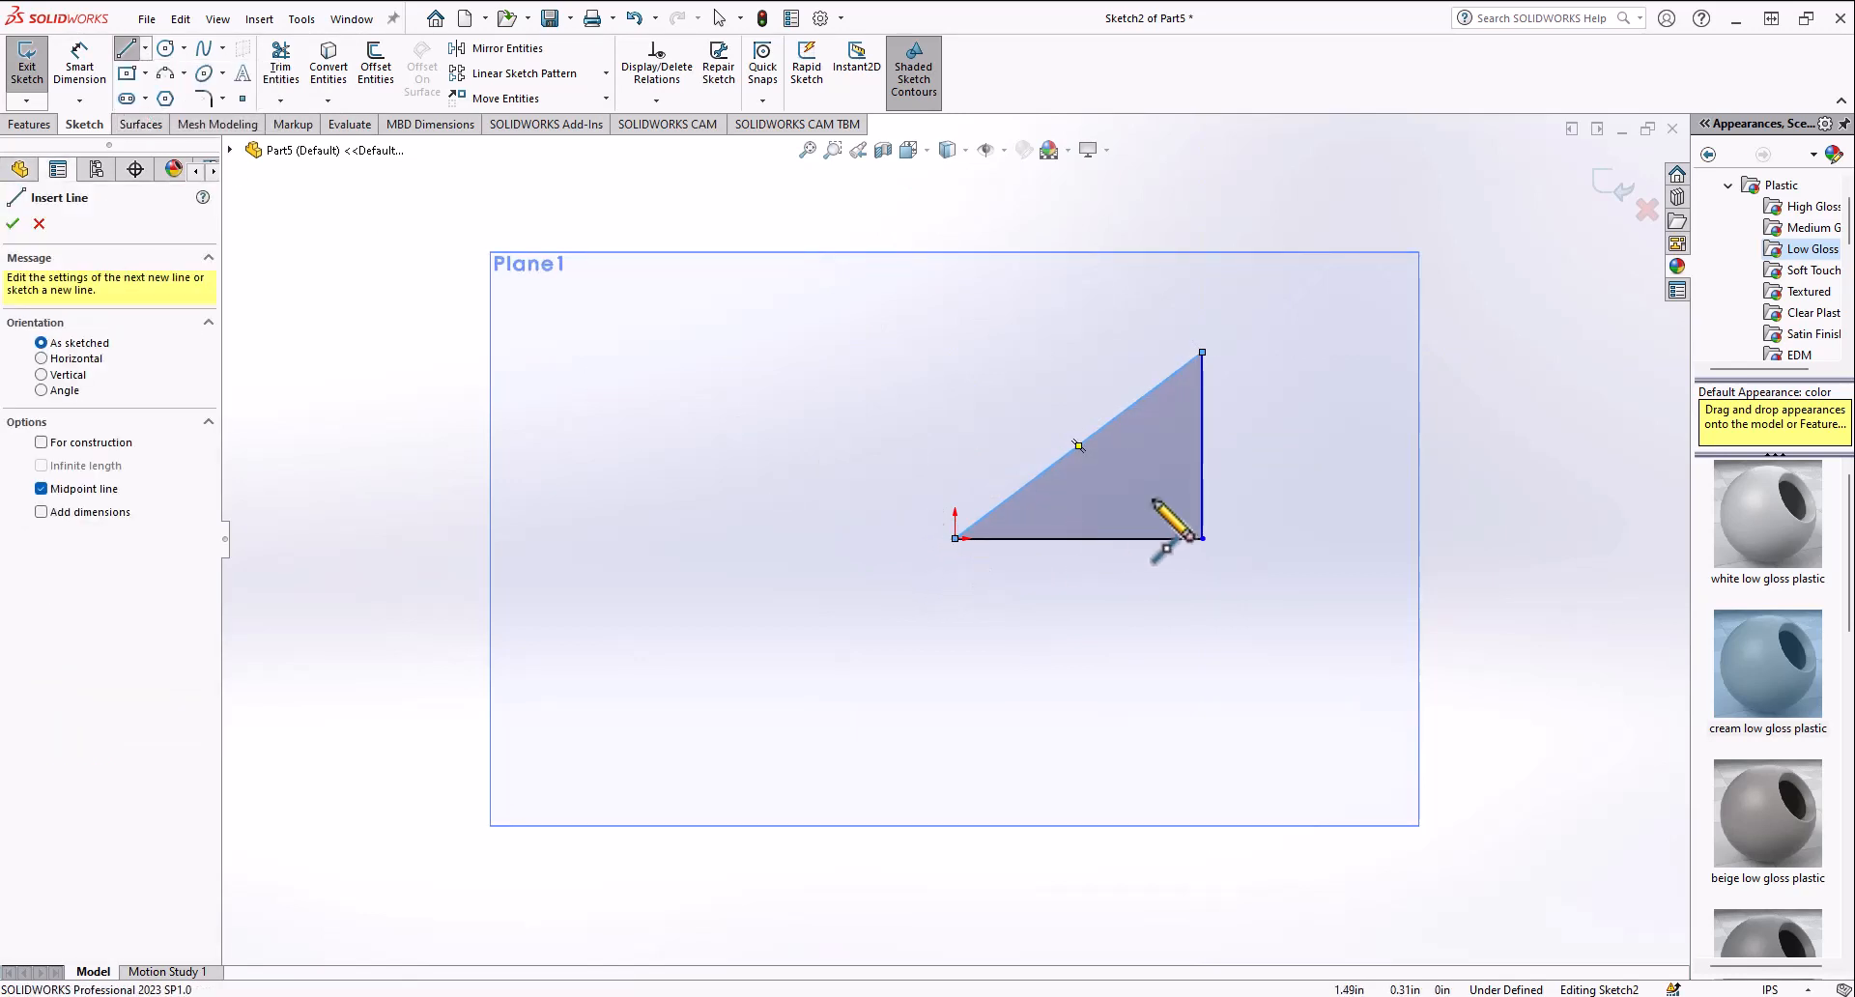
click(955, 538)
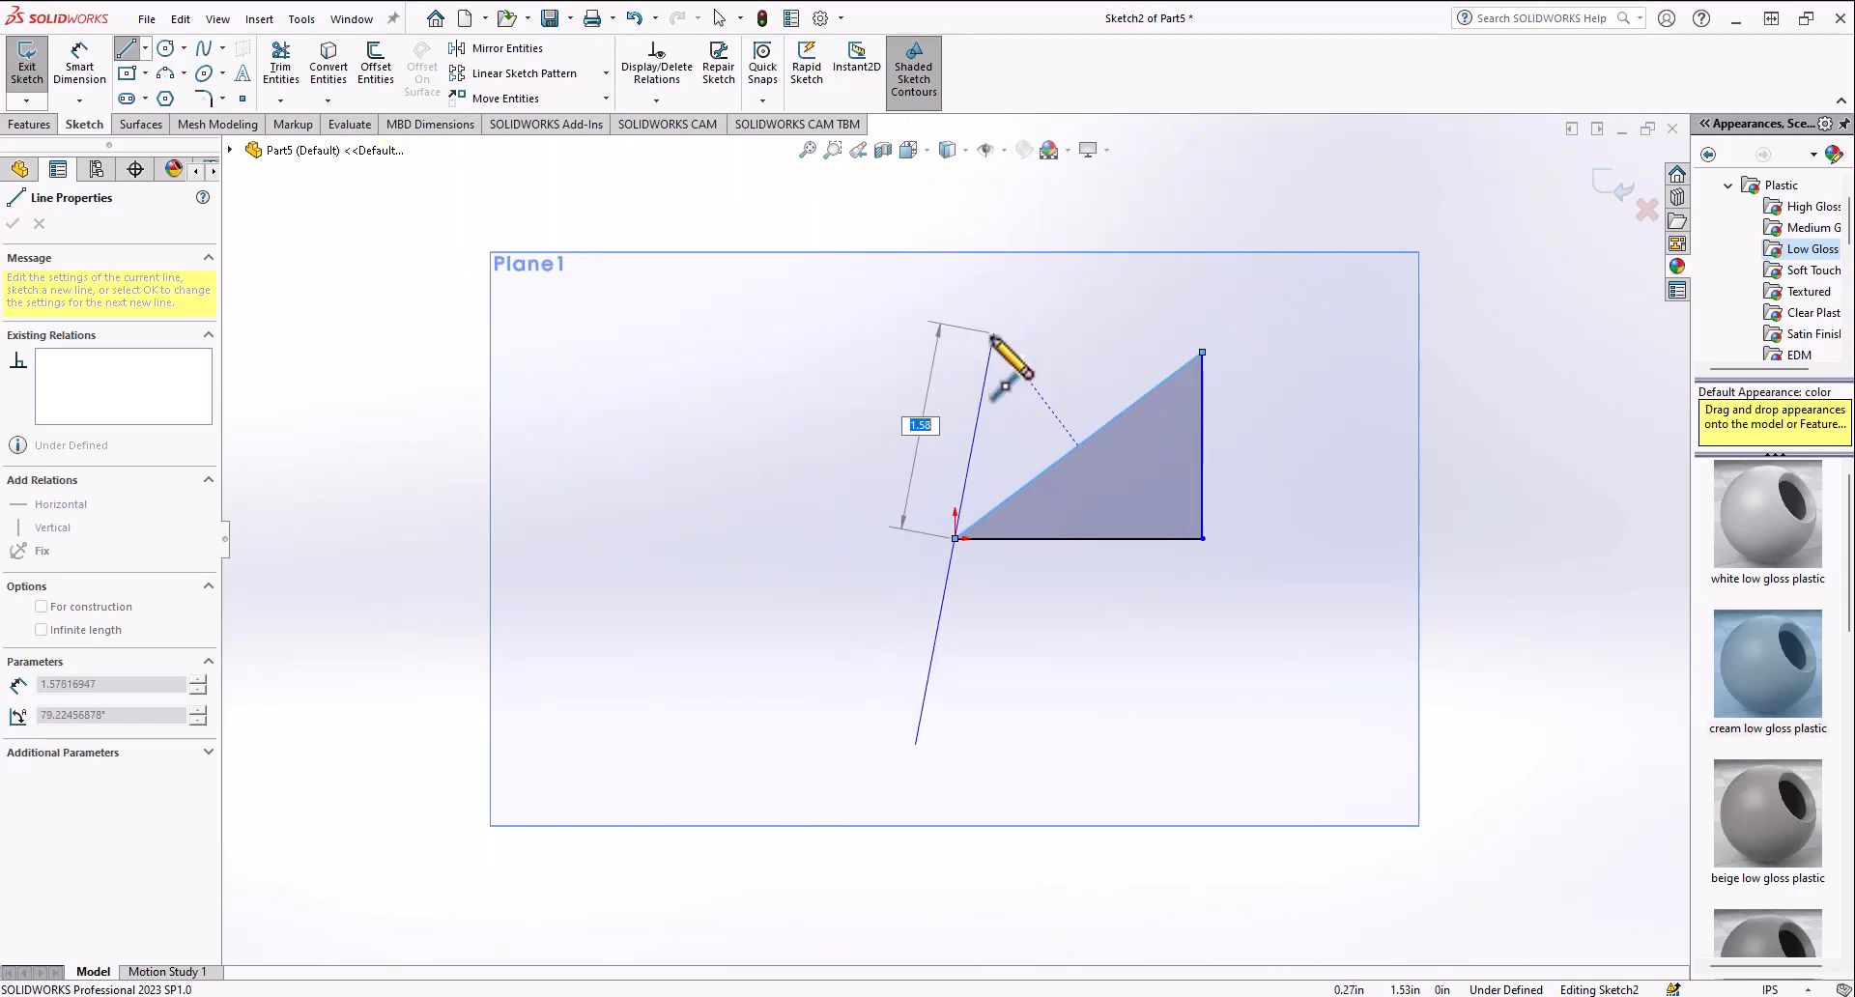
click(913, 742)
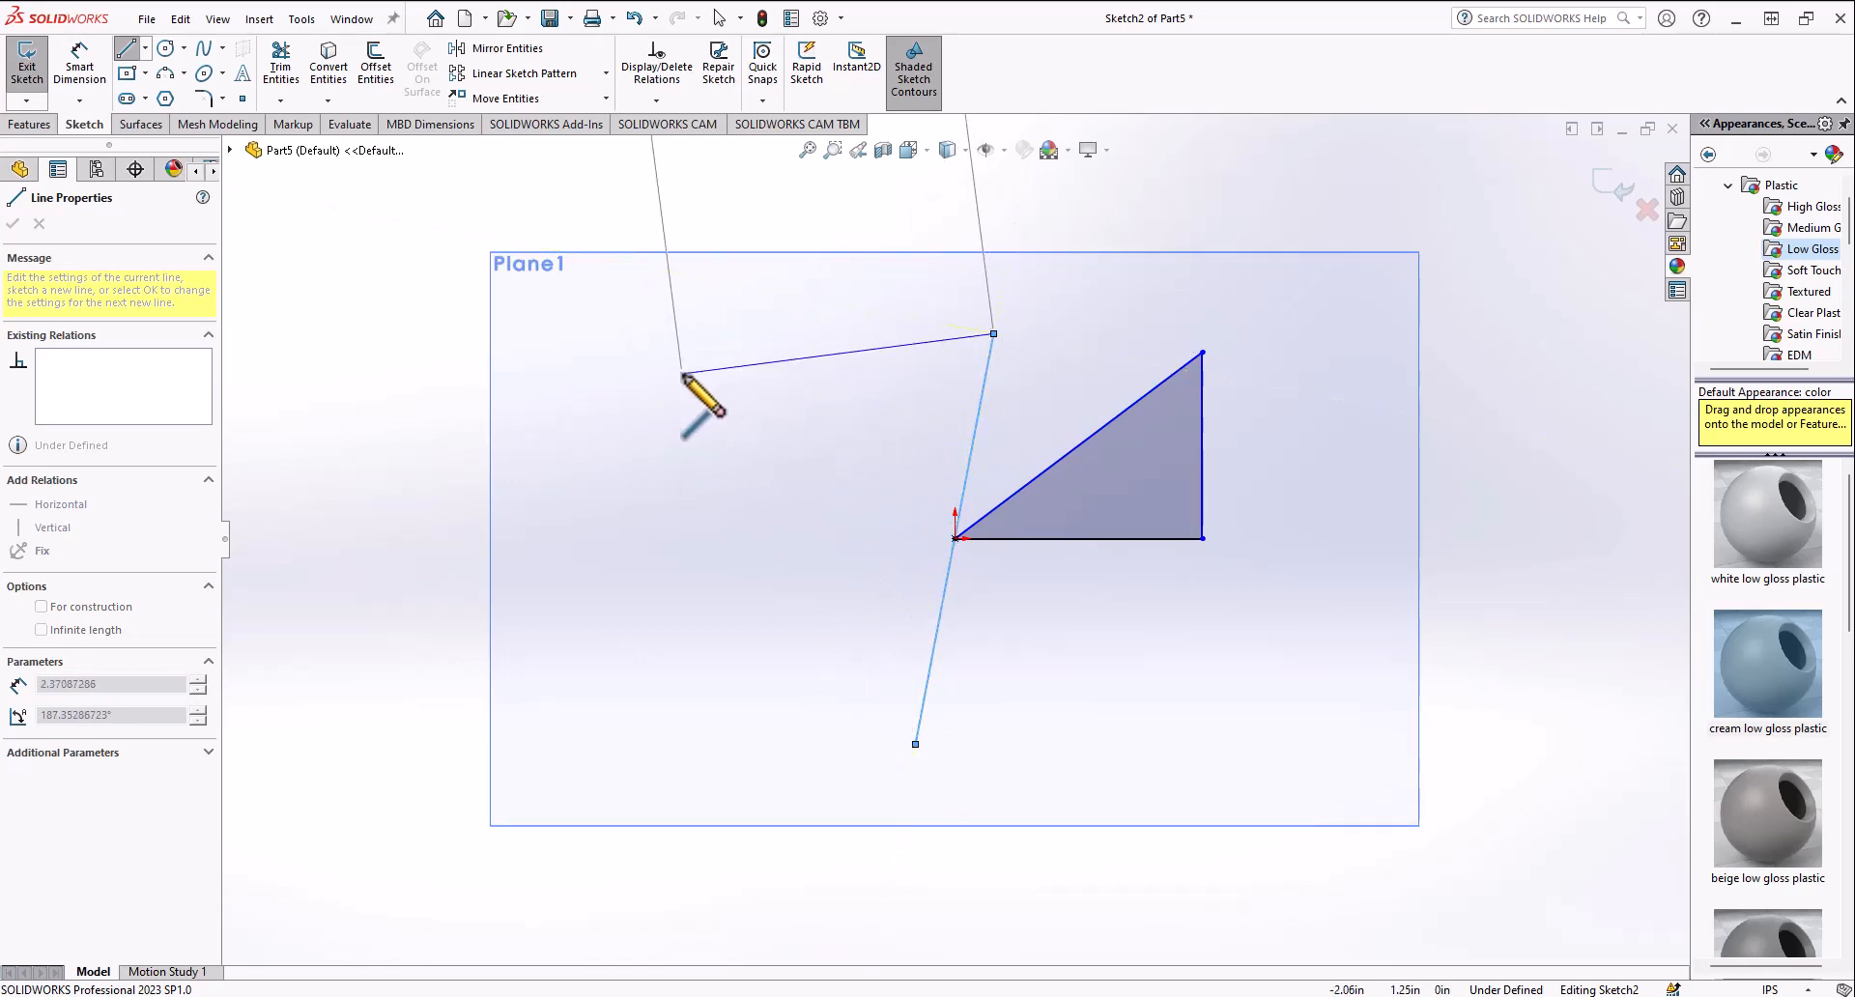
key(Escape)
Step: Sketch a centerline about 2.3 in long from the tilted line's upper end toward the left
click(145, 48)
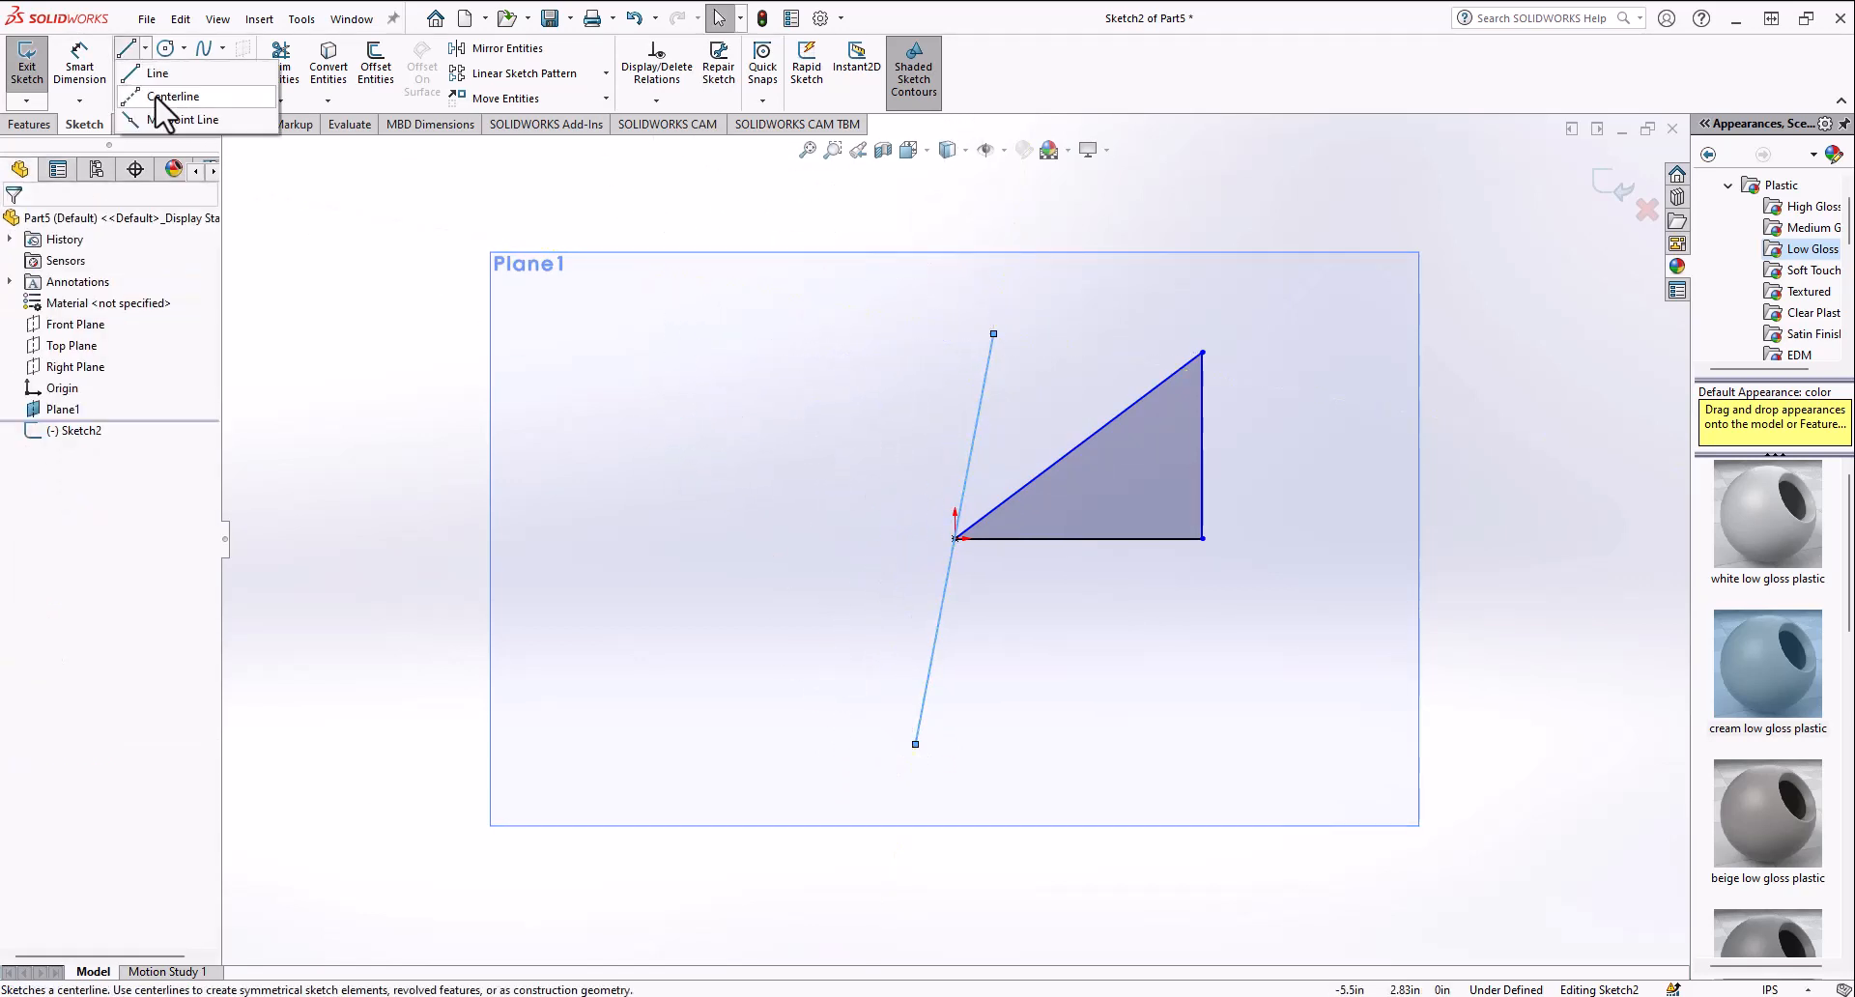
click(169, 92)
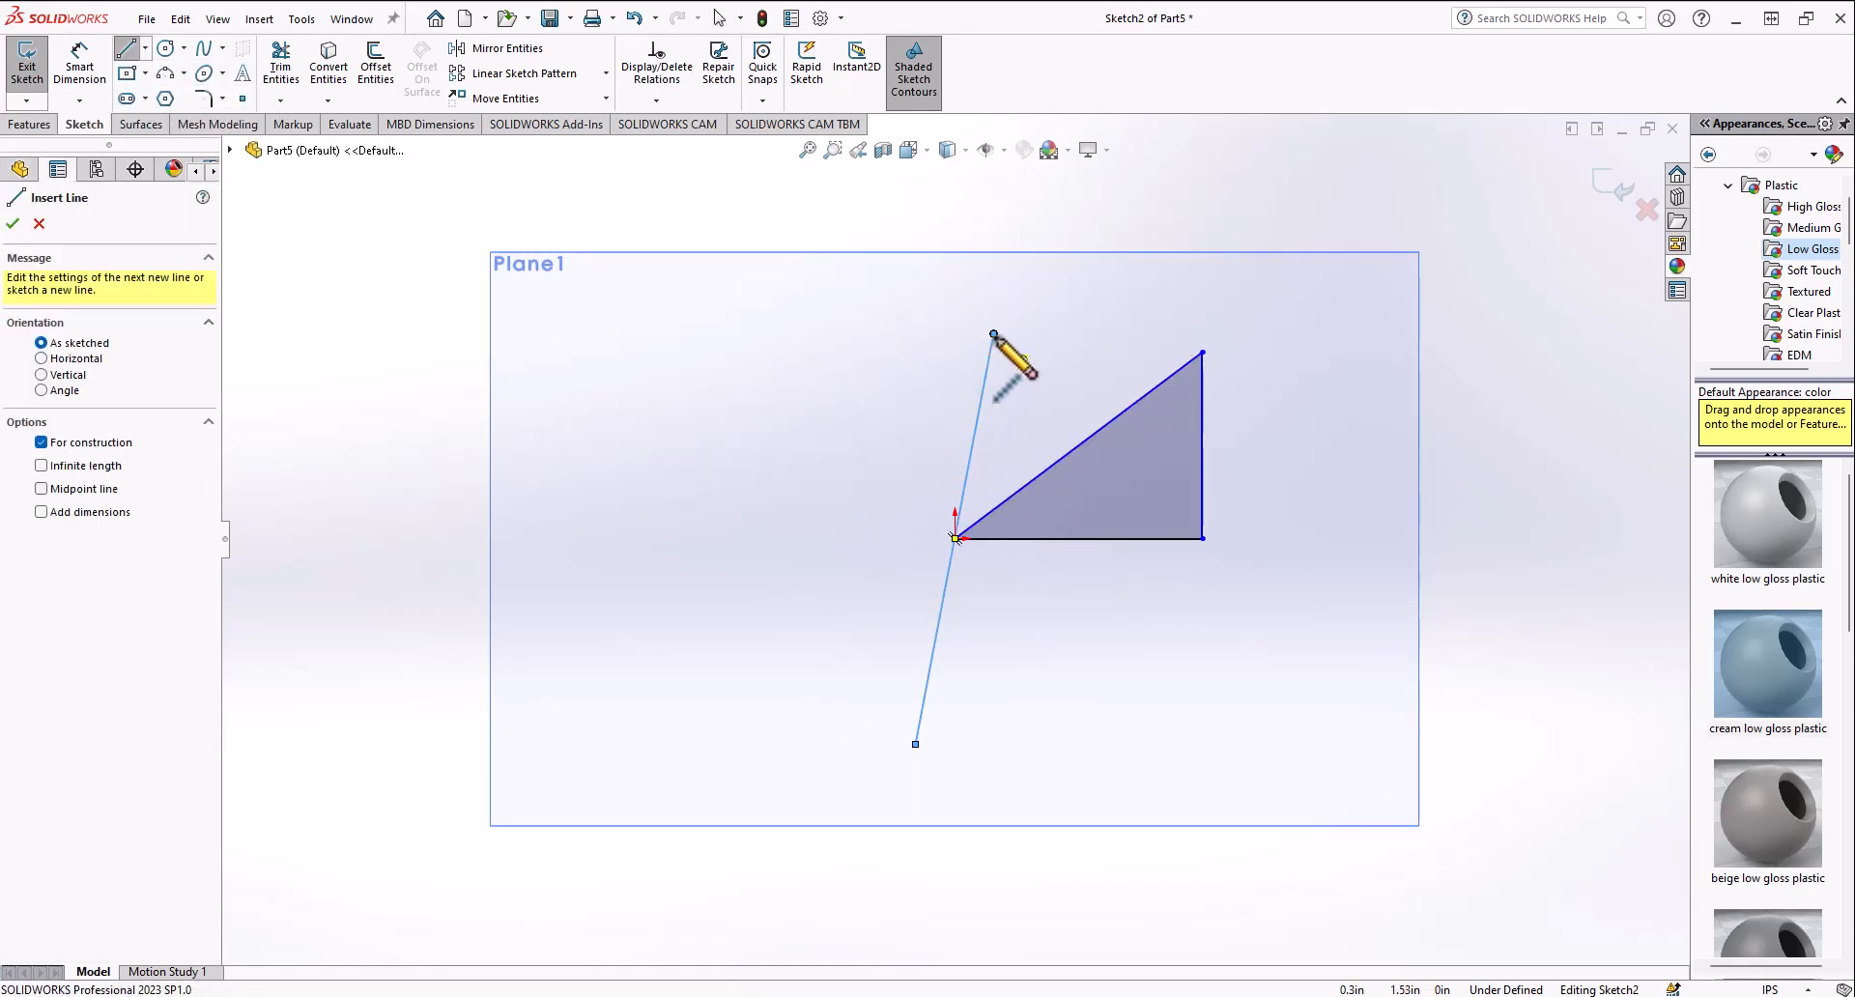
click(994, 333)
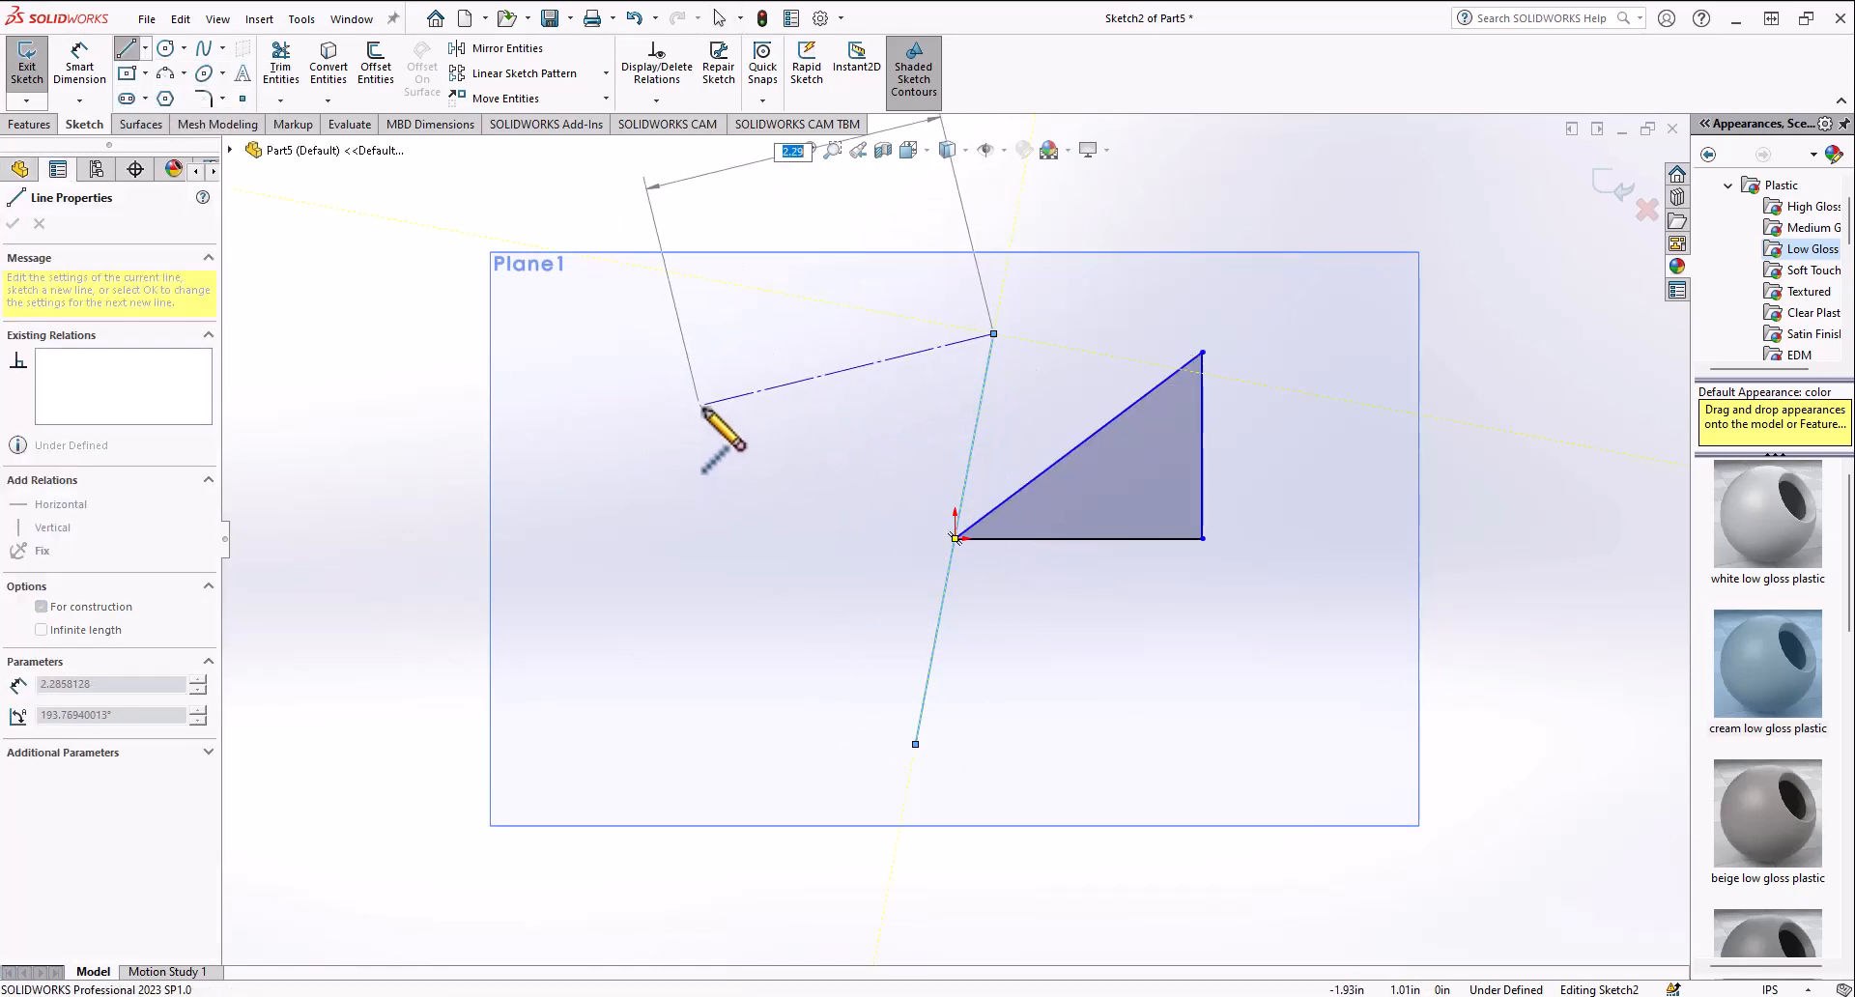
click(704, 407)
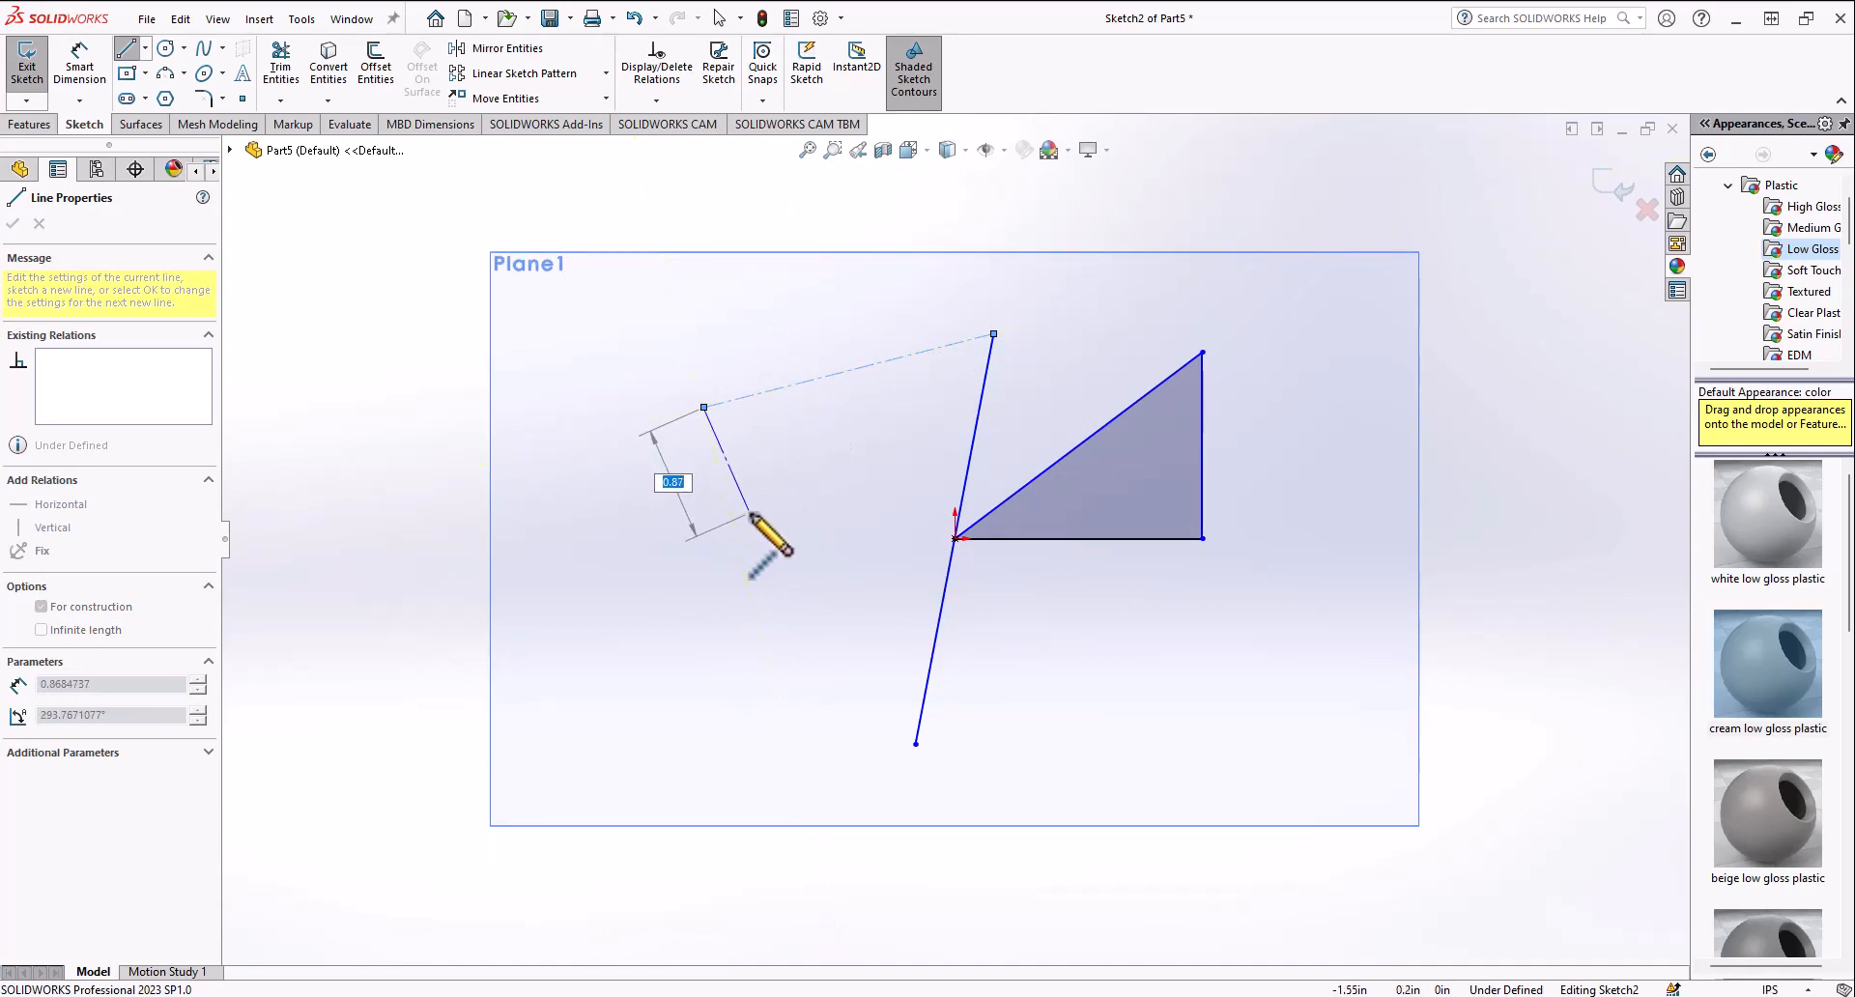
key(Escape)
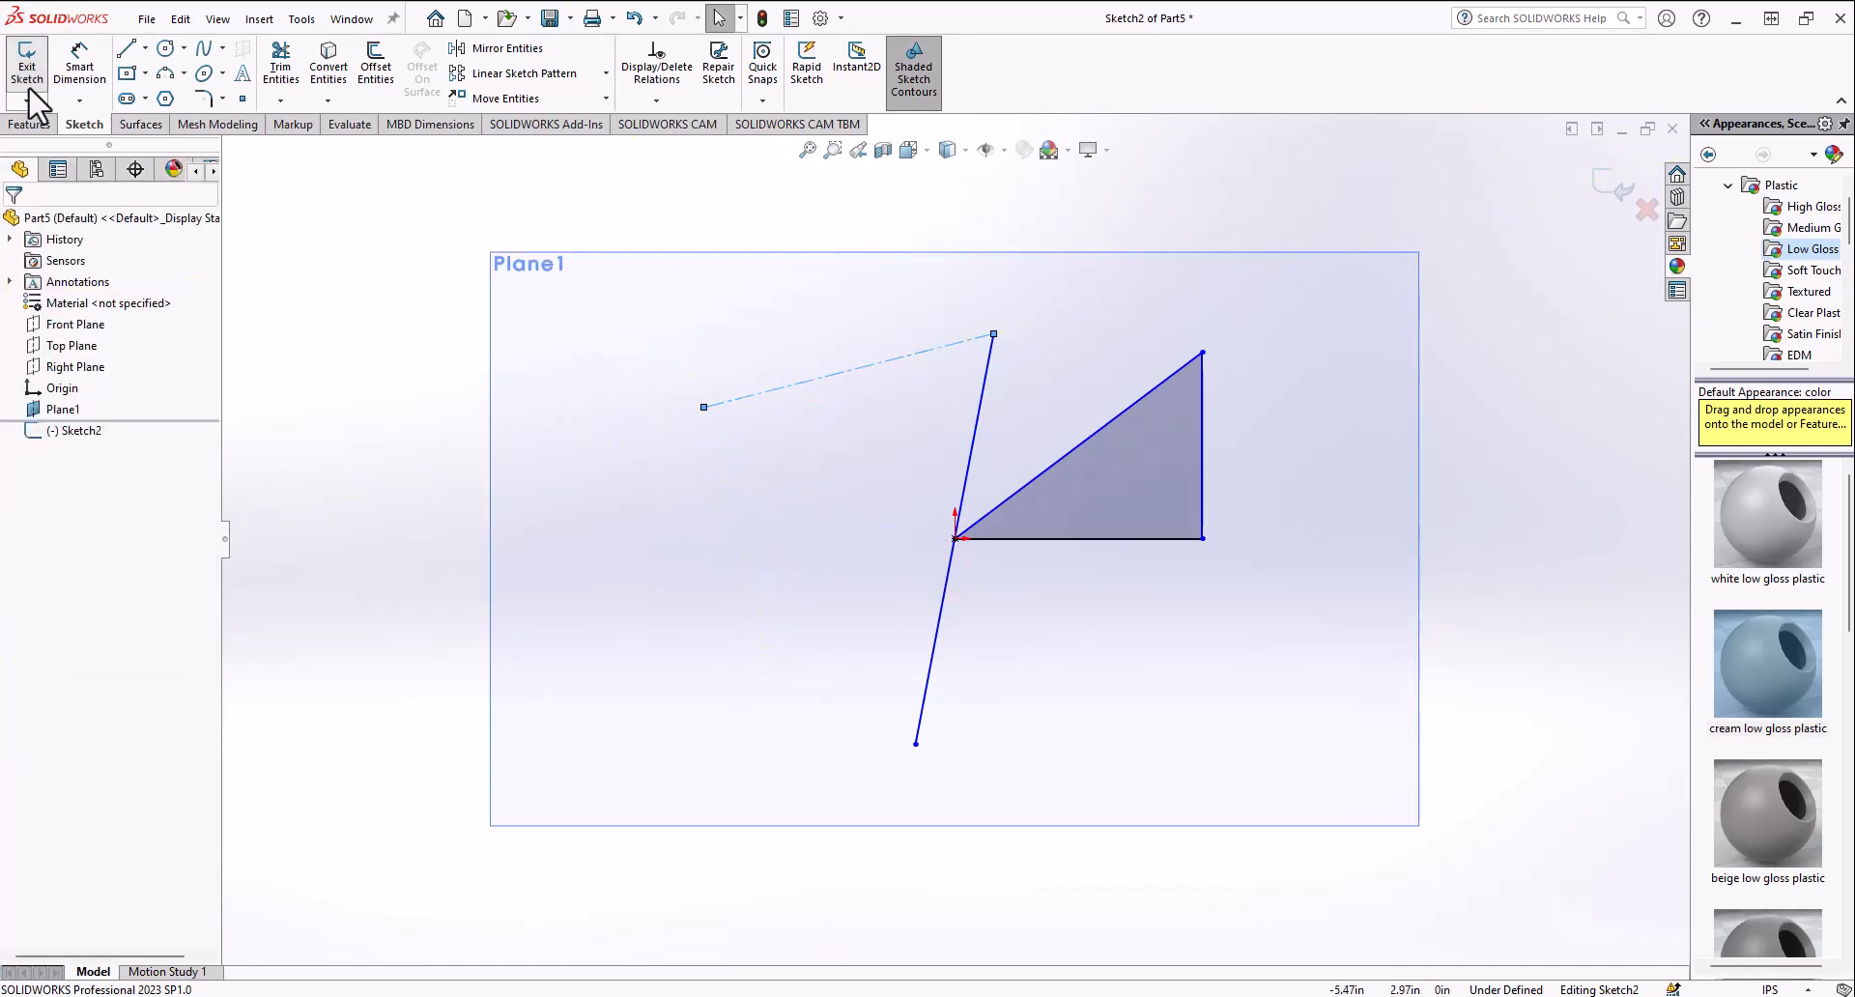
Step: Trim away the tilted midpoint line with the Trim tool
click(281, 63)
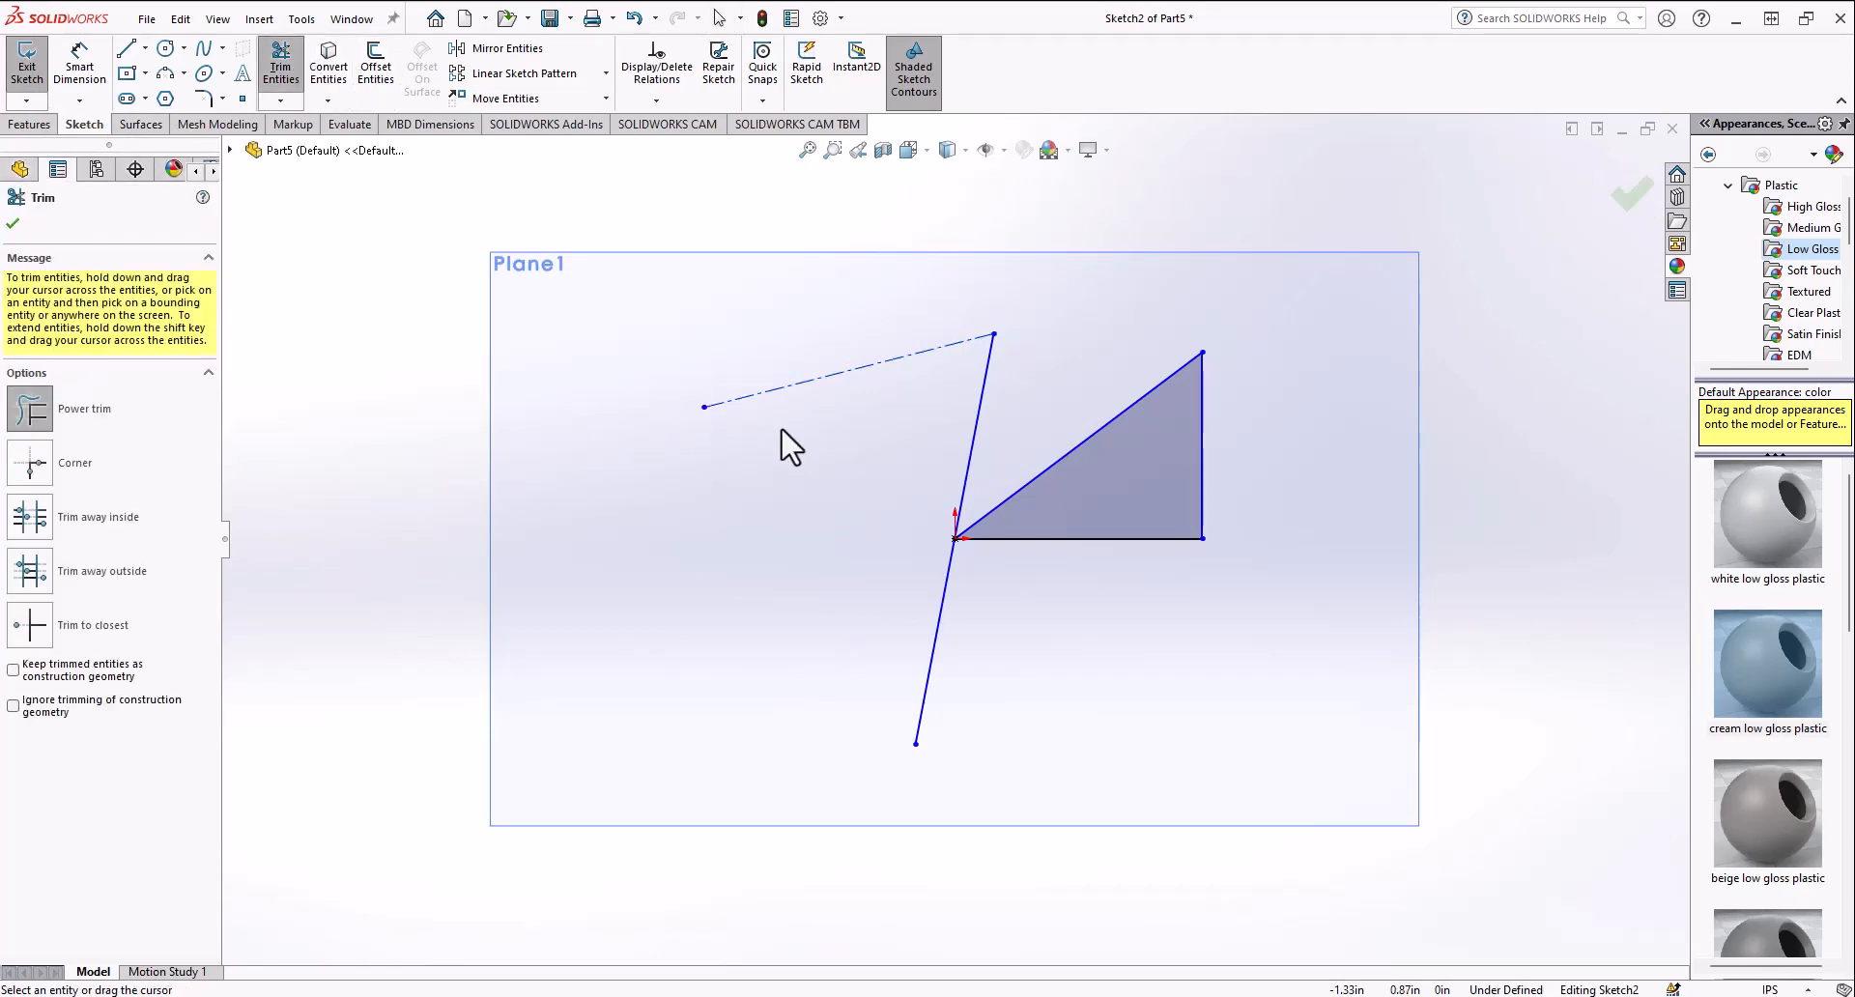
mouse_move(844, 438)
mouse_down()
mouse_move(998, 375)
mouse_move(995, 650)
mouse_up()
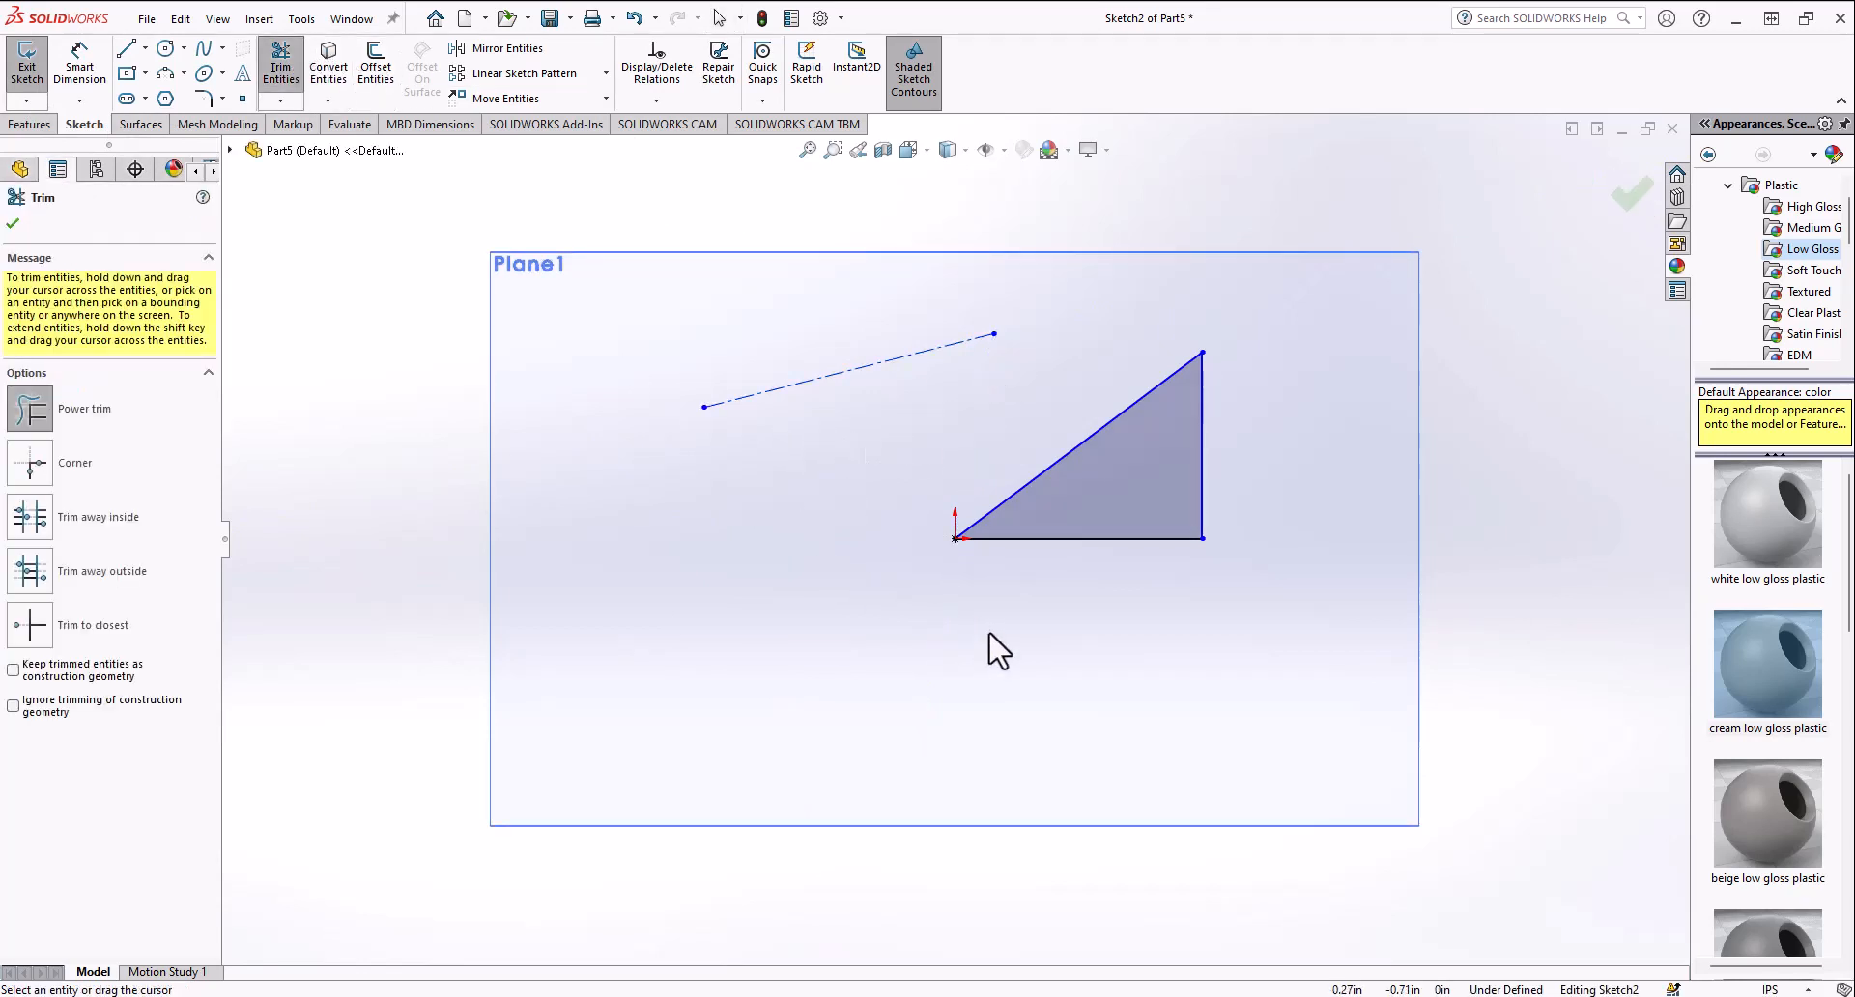
Step: Sketch a closed triangle of centerlines using both endpoints of the existing centerline and a new lower point
click(145, 48)
click(174, 96)
click(705, 407)
click(889, 466)
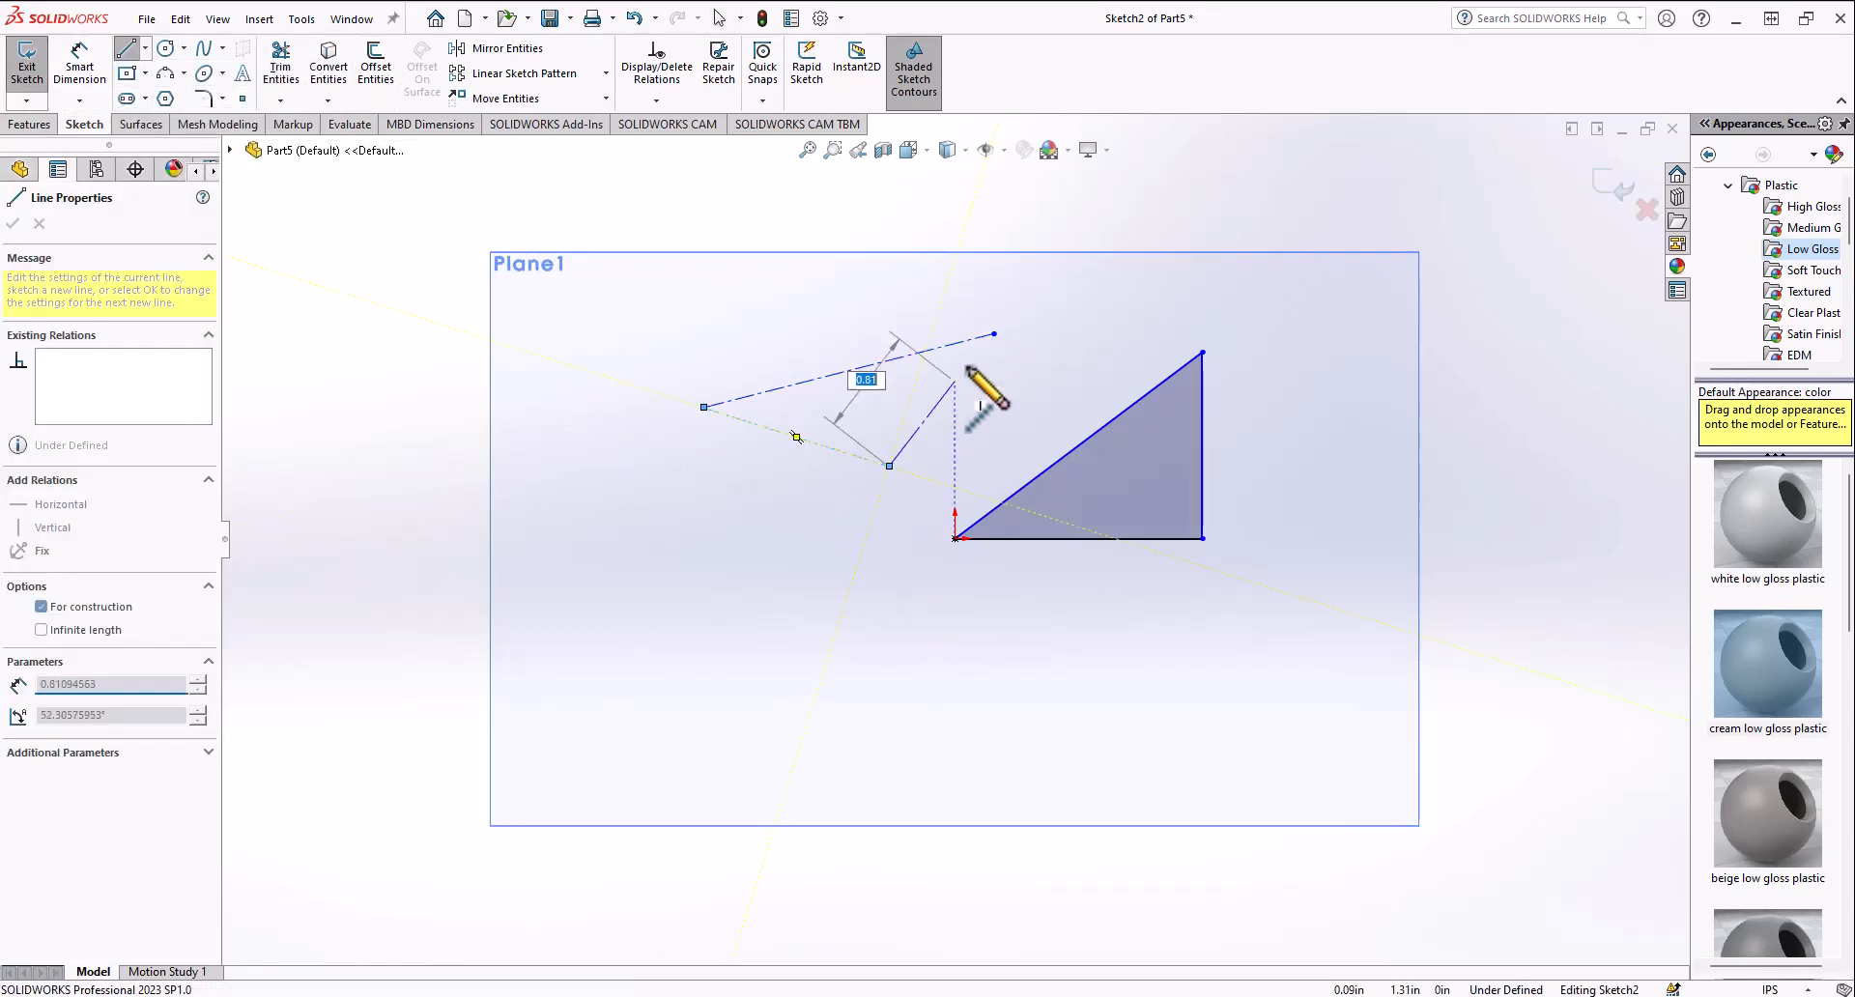
click(994, 333)
click(704, 407)
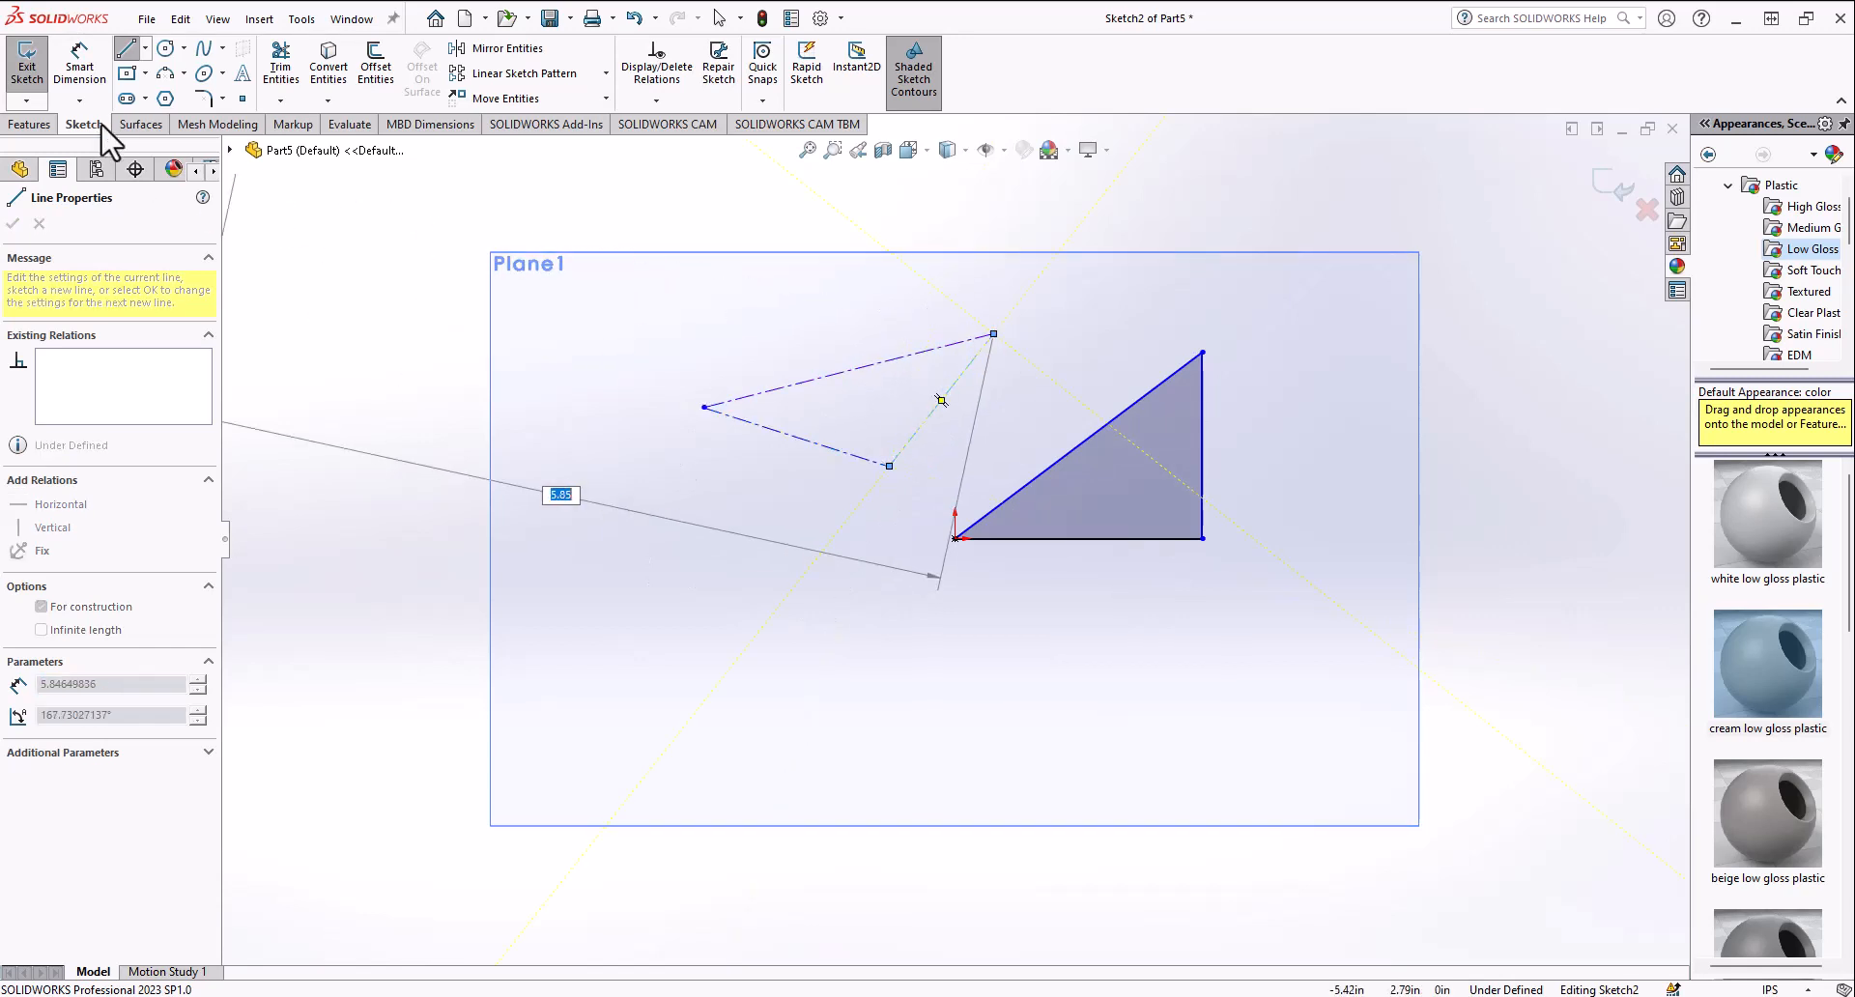
key(Escape)
click(27, 64)
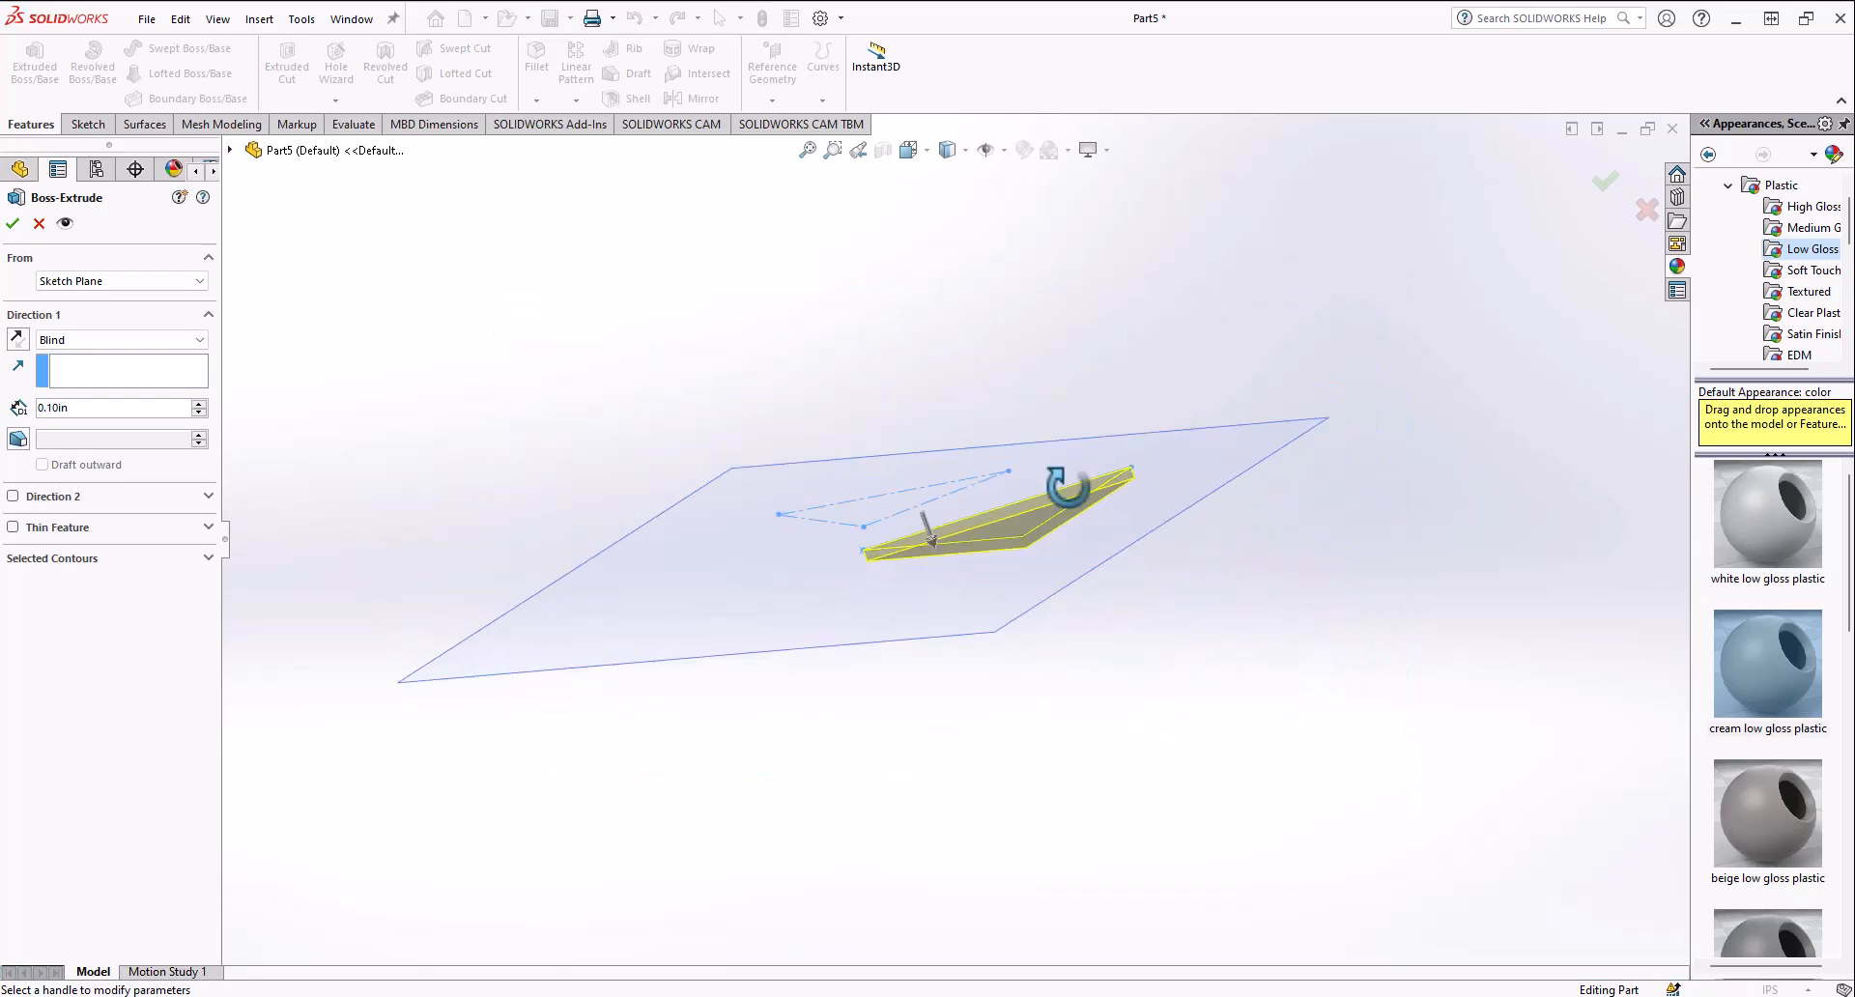
middle_drag(986, 433, 955, 377)
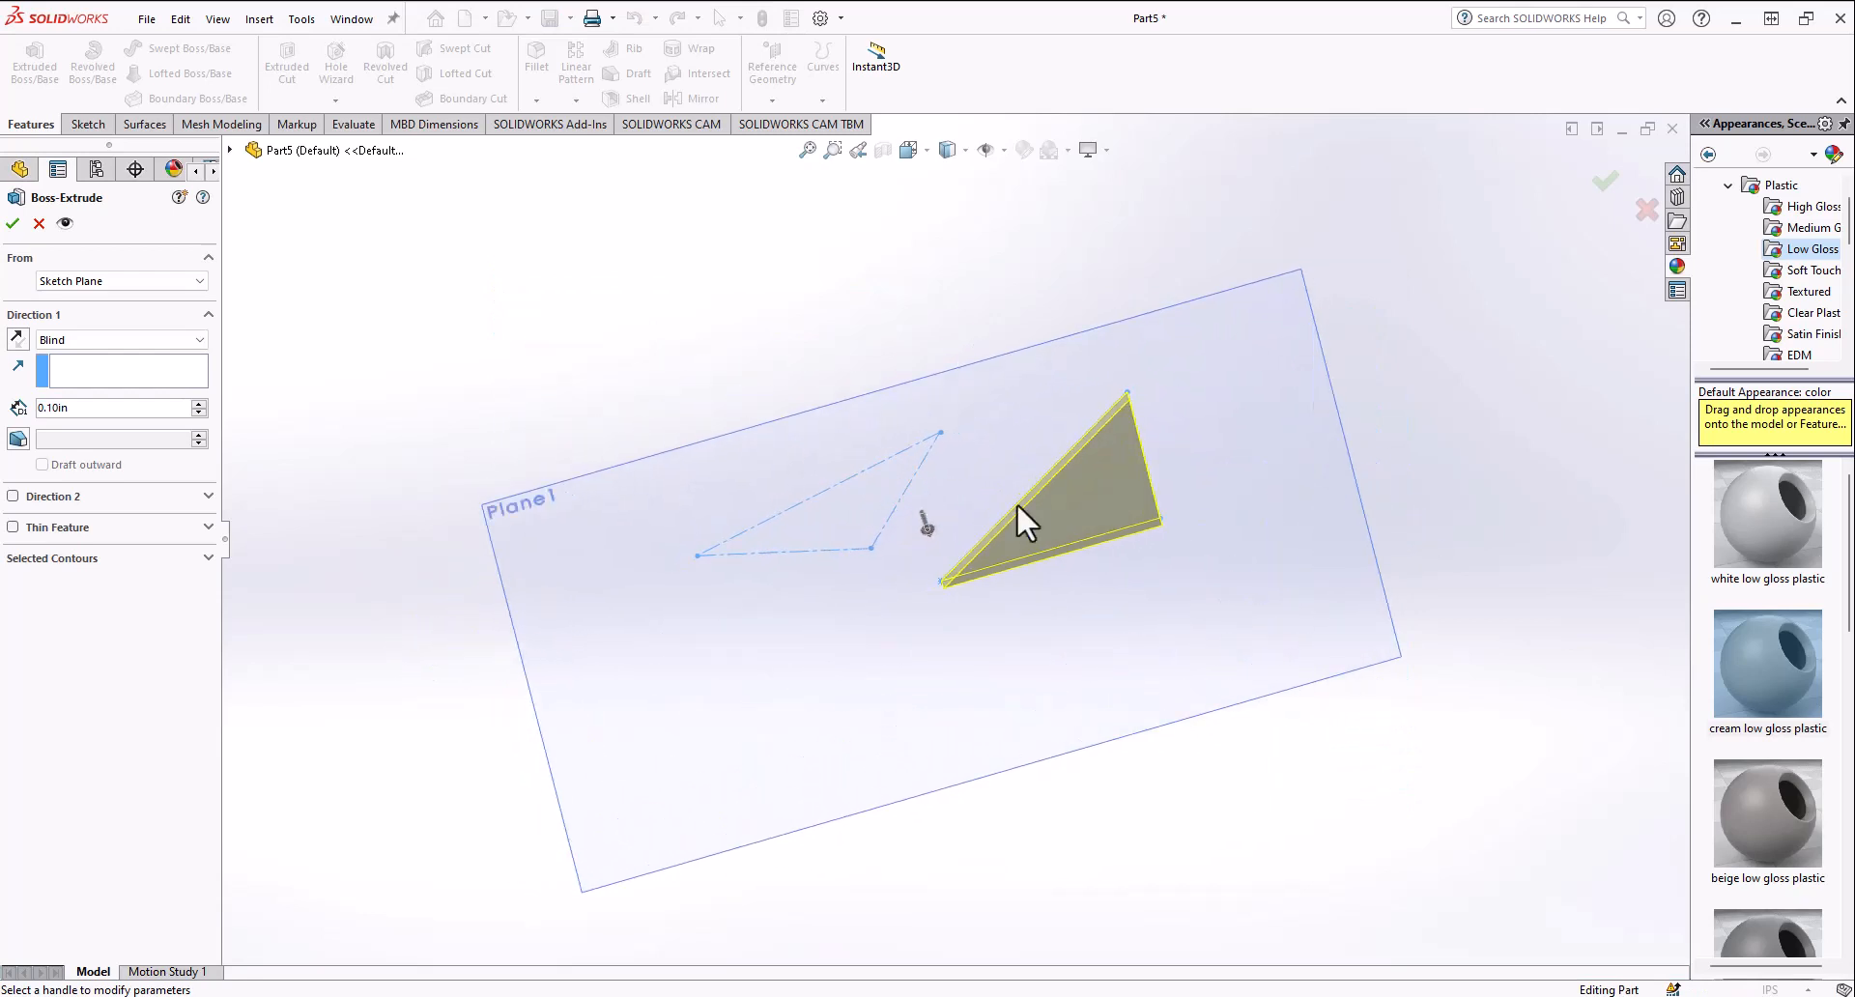
middle_drag(1018, 504, 1023, 542)
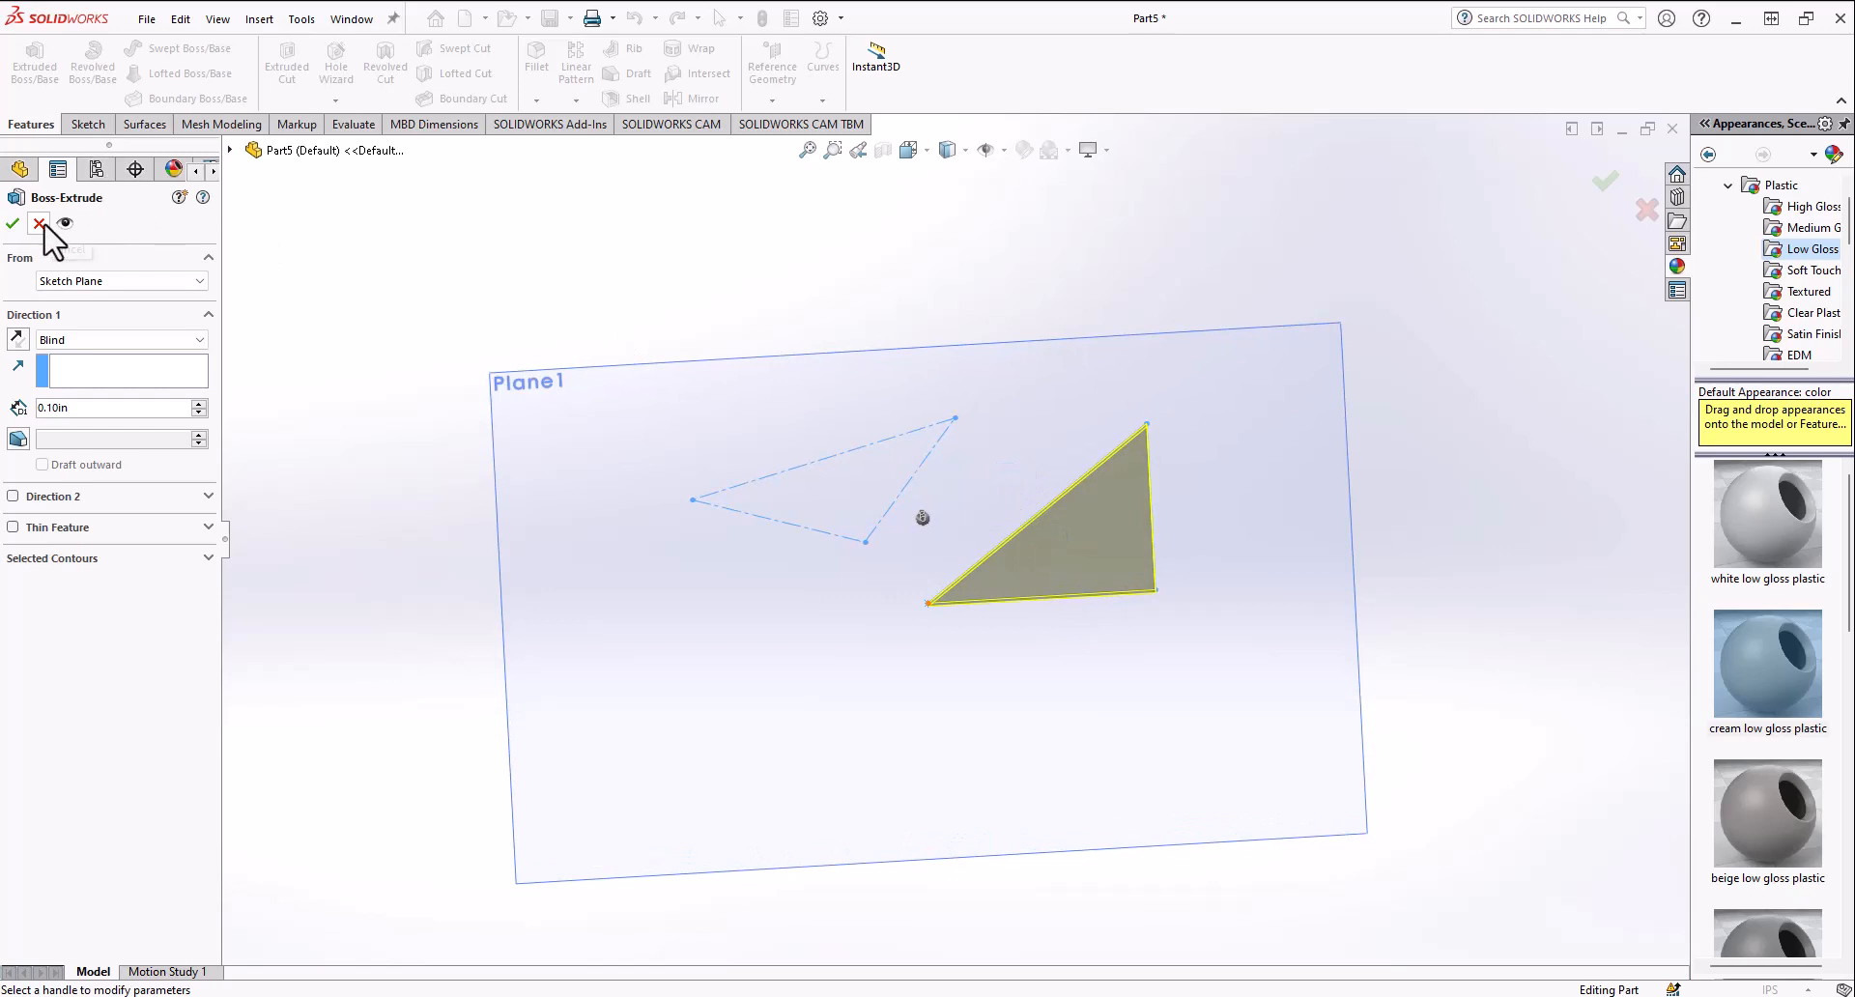
middle_drag(762, 449, 754, 415)
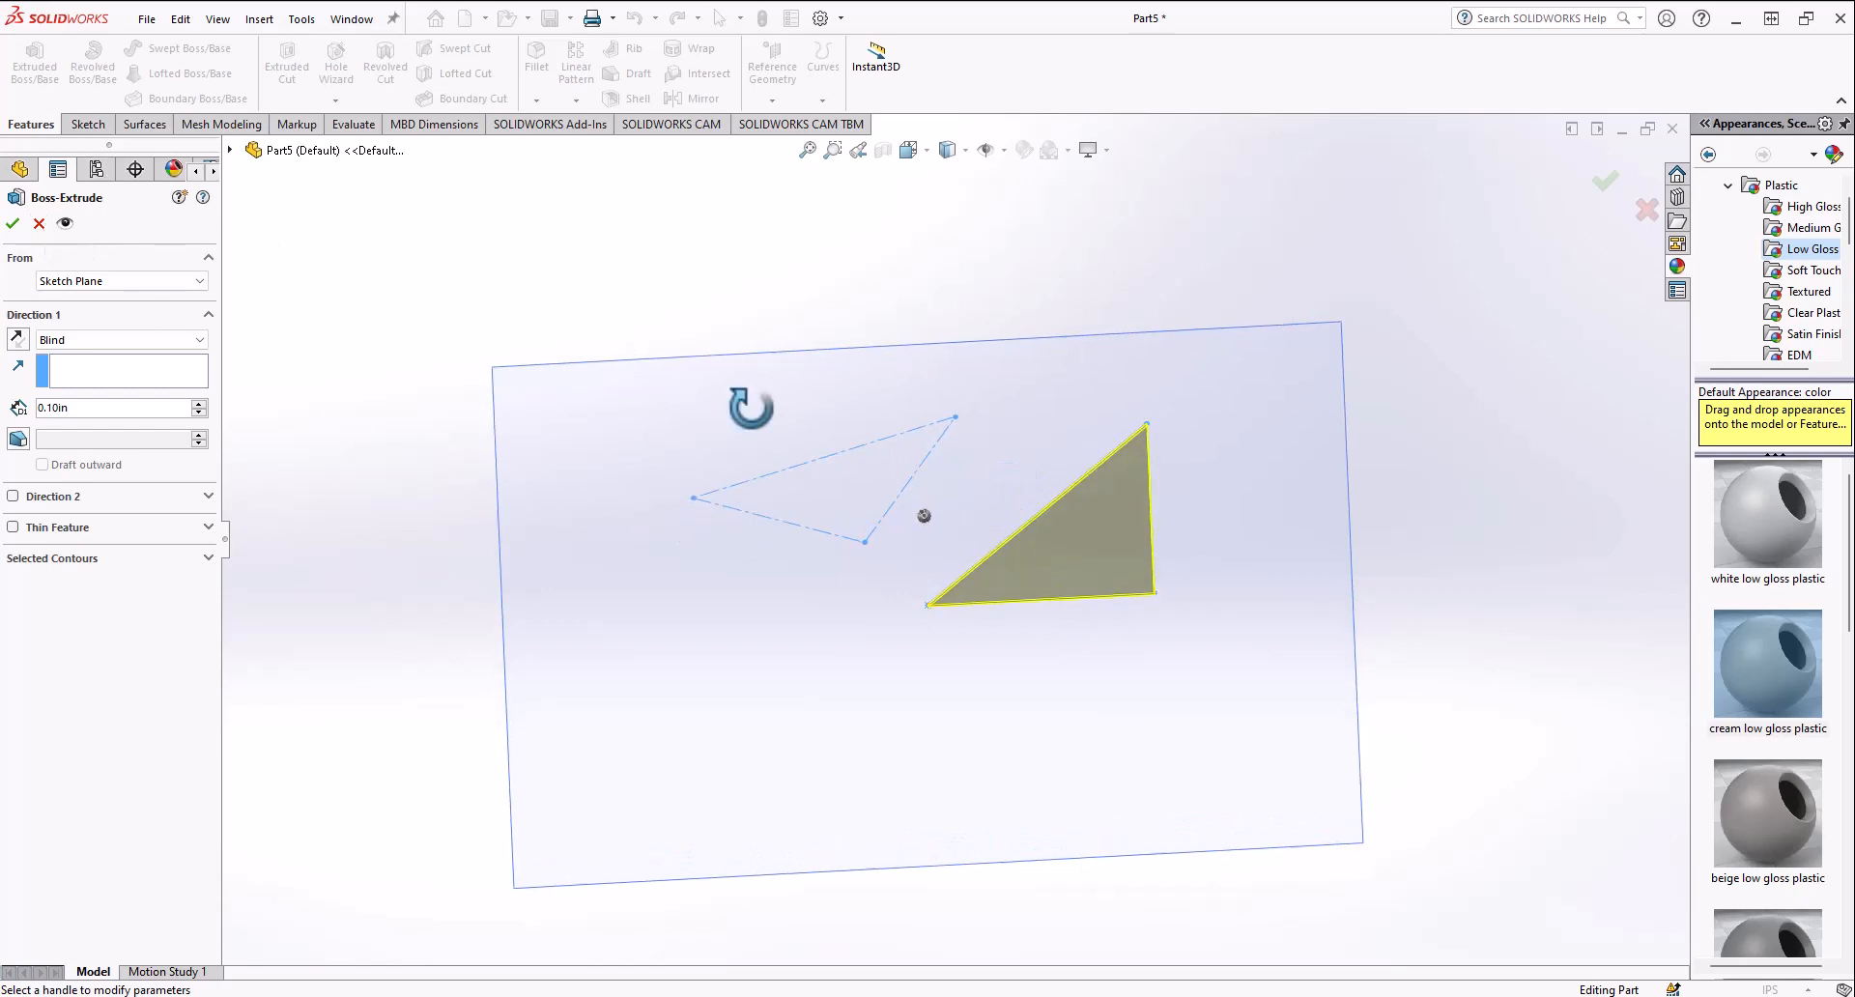
click(38, 223)
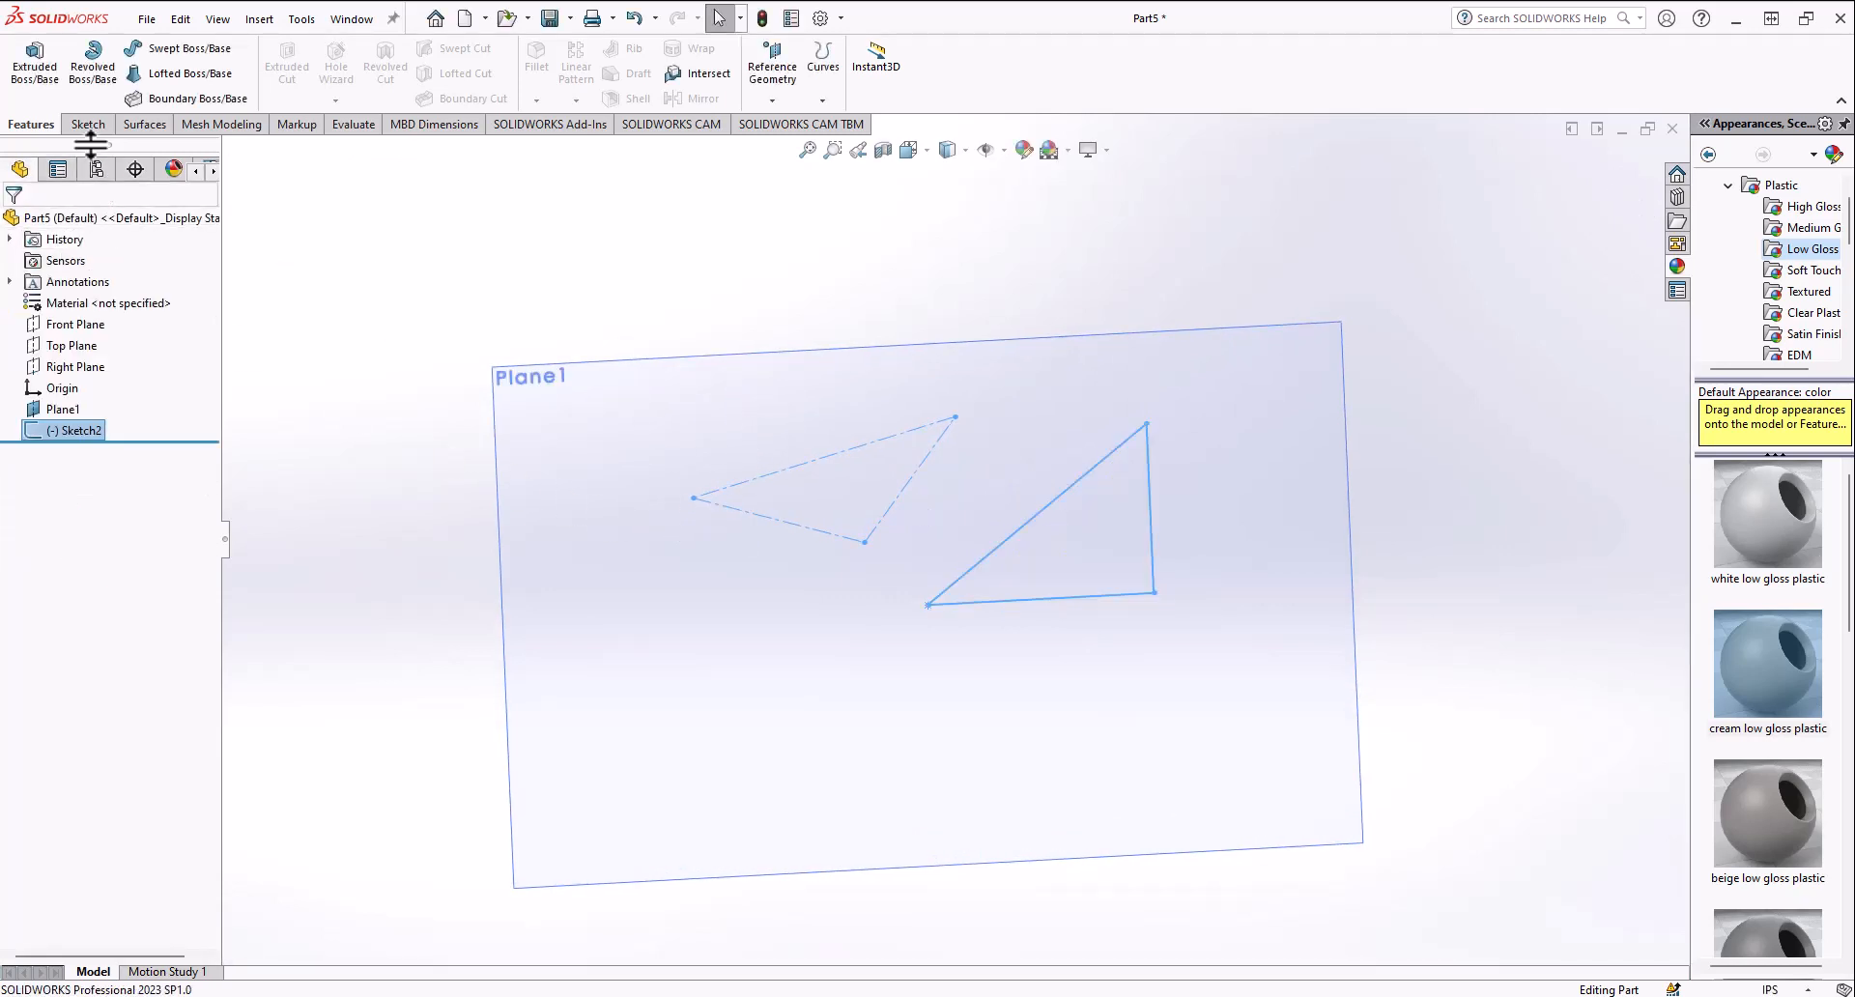
Step: Reopen the sketch for editing and delete all of its geometry
right_click(94, 433)
click(109, 382)
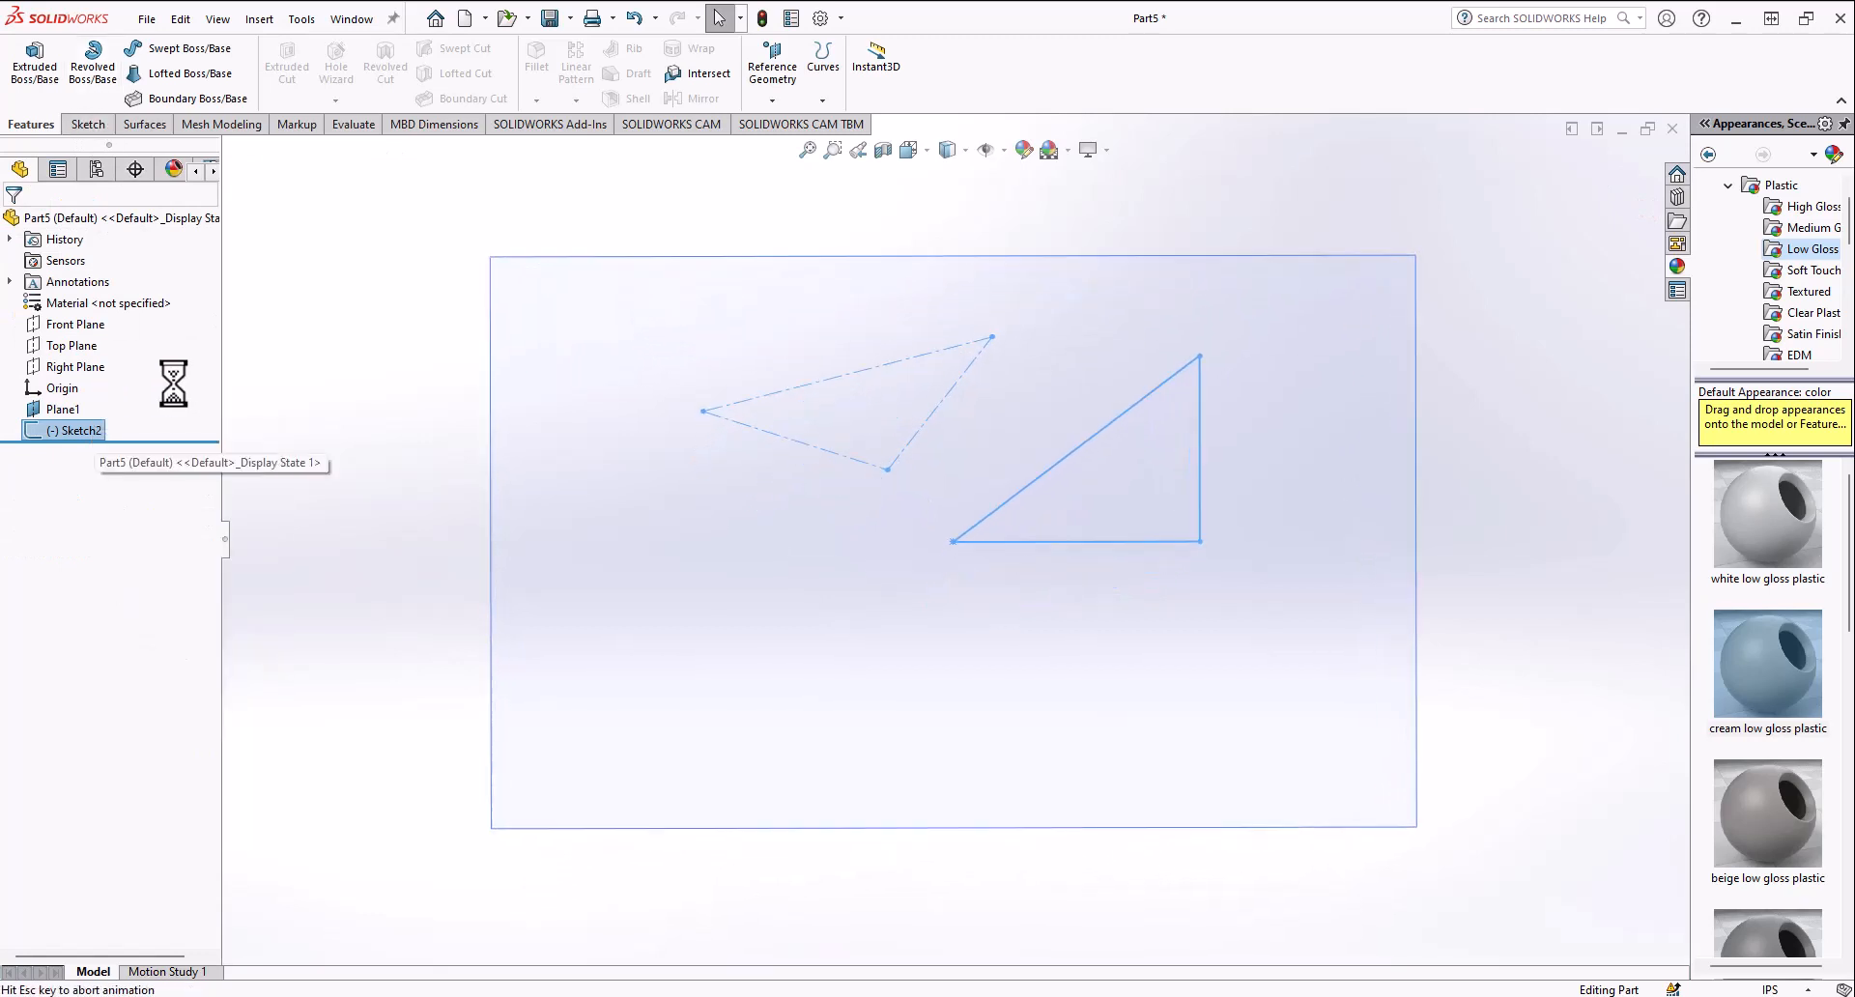
drag(562, 608, 1328, 254)
key(Delete)
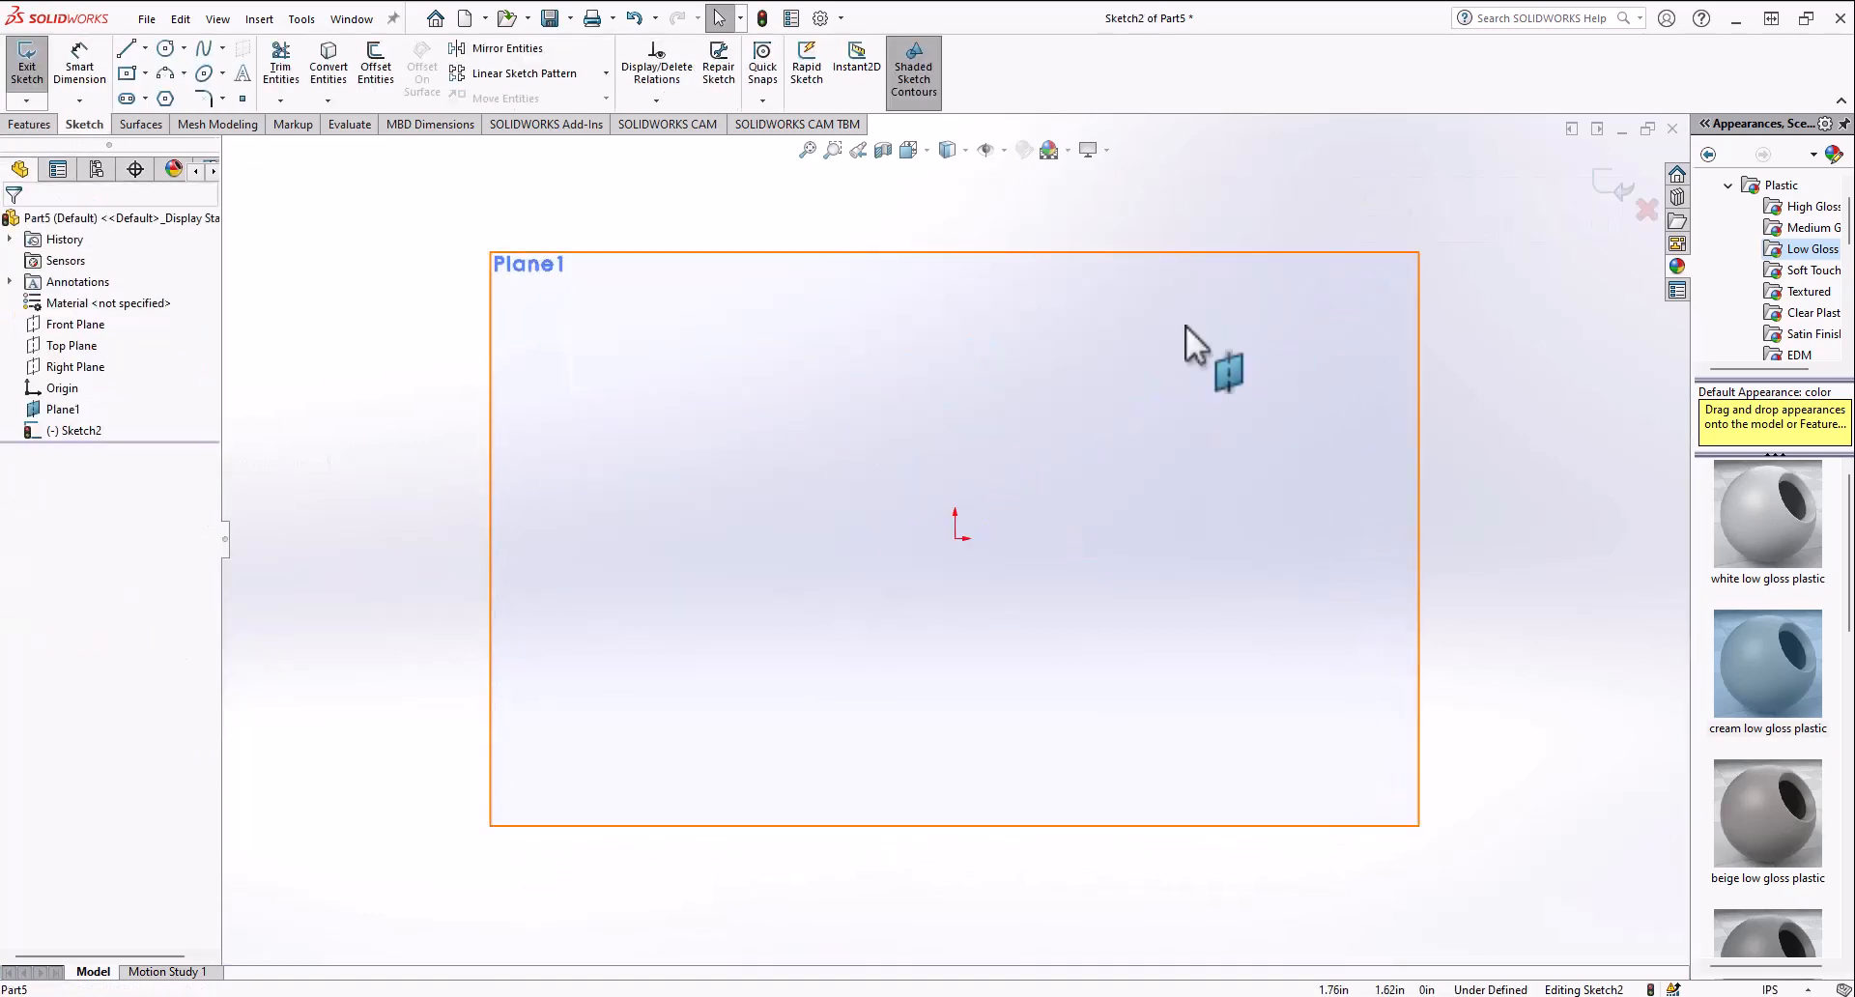
Step: Sketch a closed triangle starting at the origin, with a vertical right side about 0.9 in tall
click(126, 48)
click(956, 536)
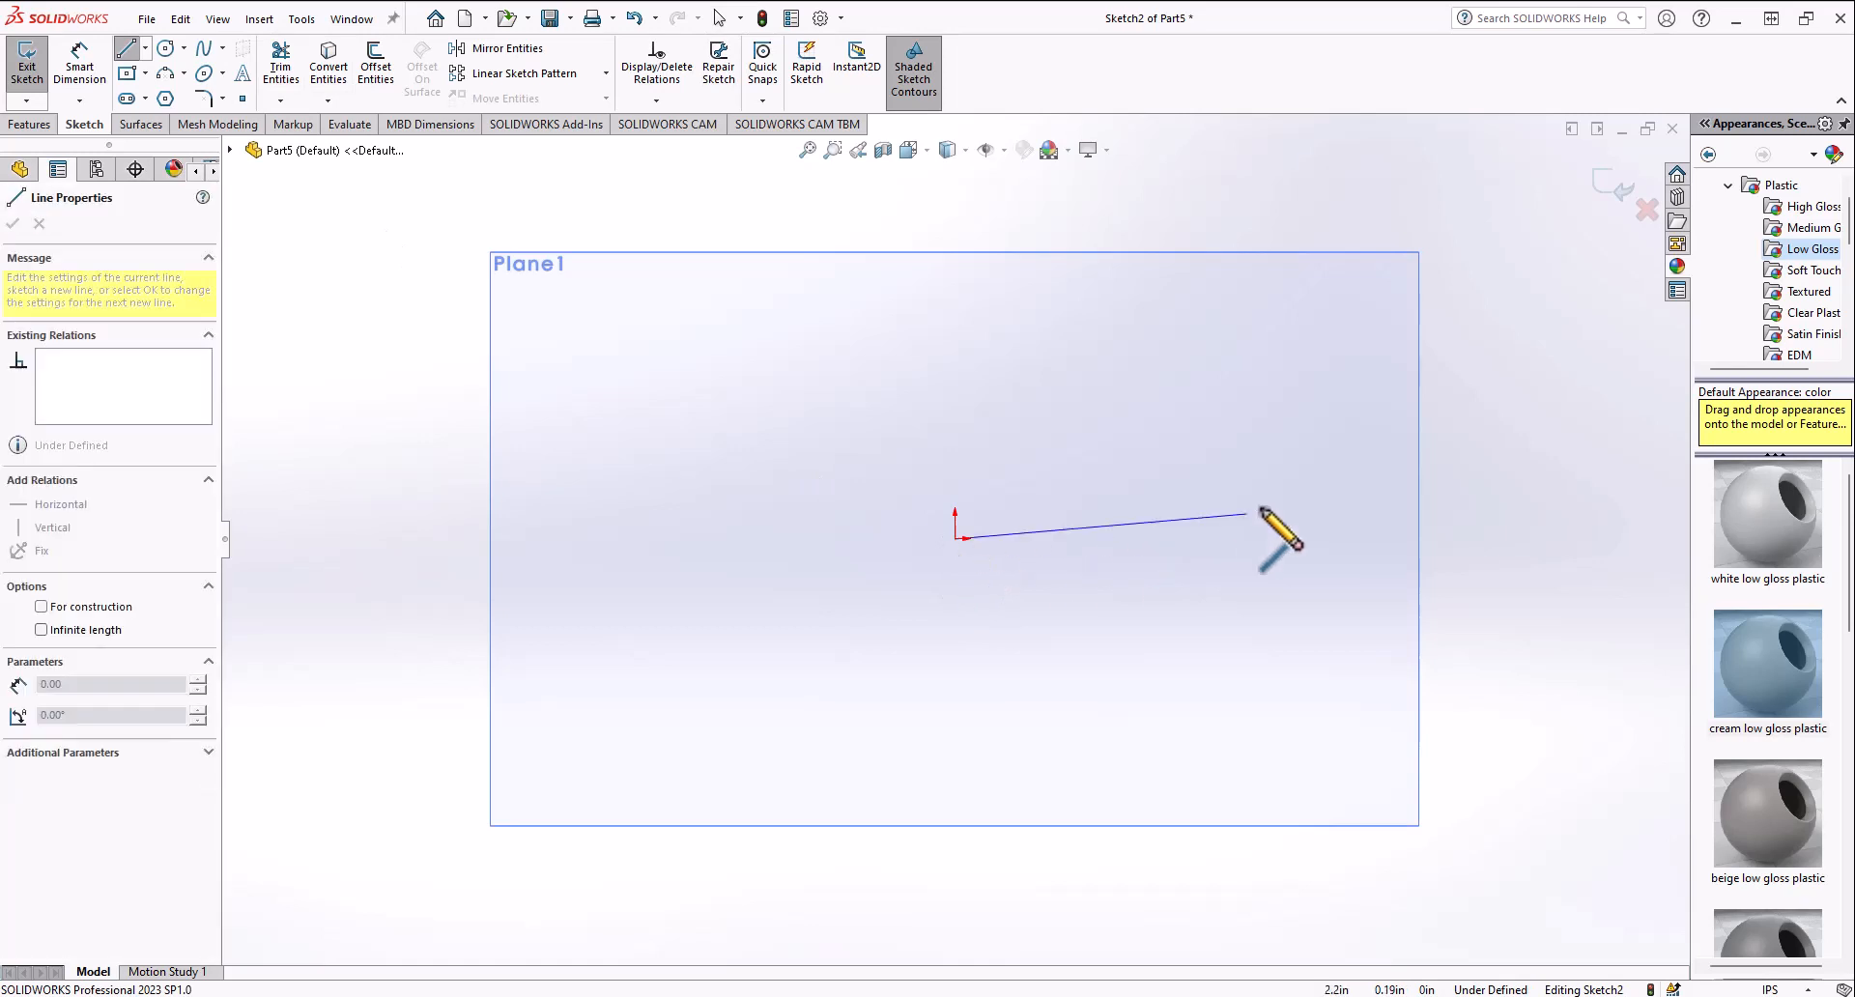
click(1280, 424)
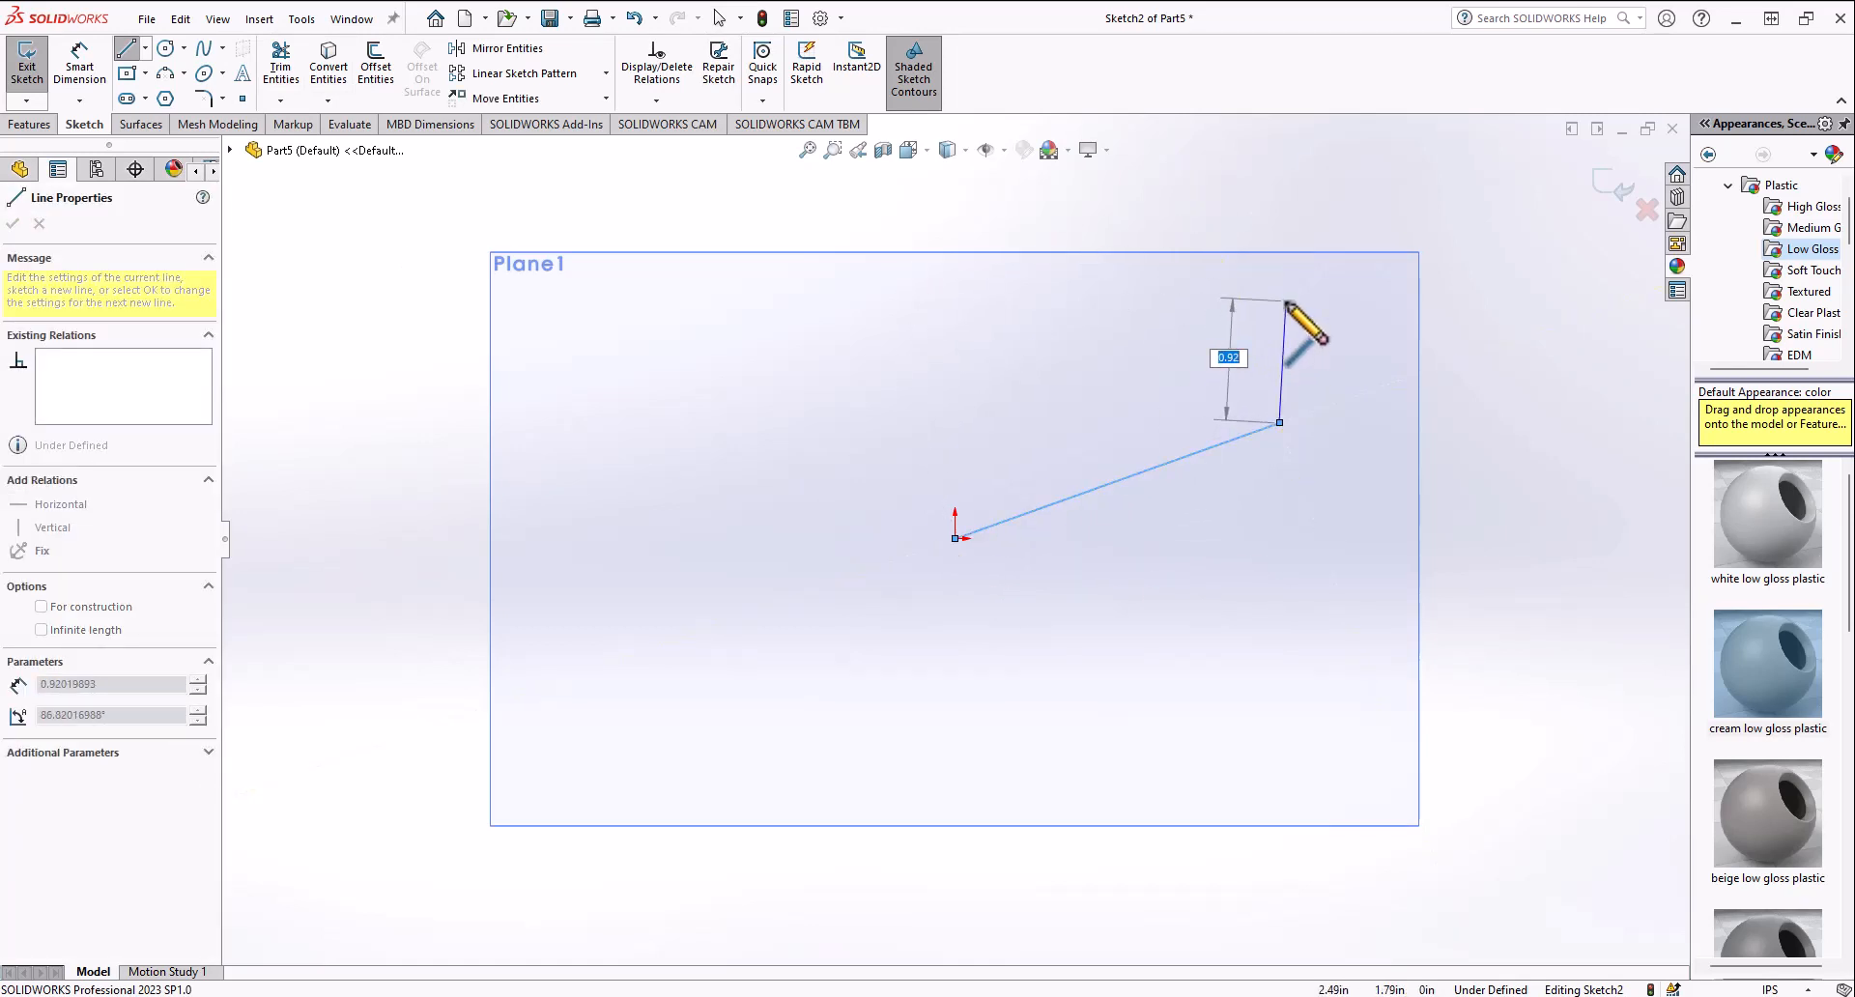
click(1280, 301)
click(956, 538)
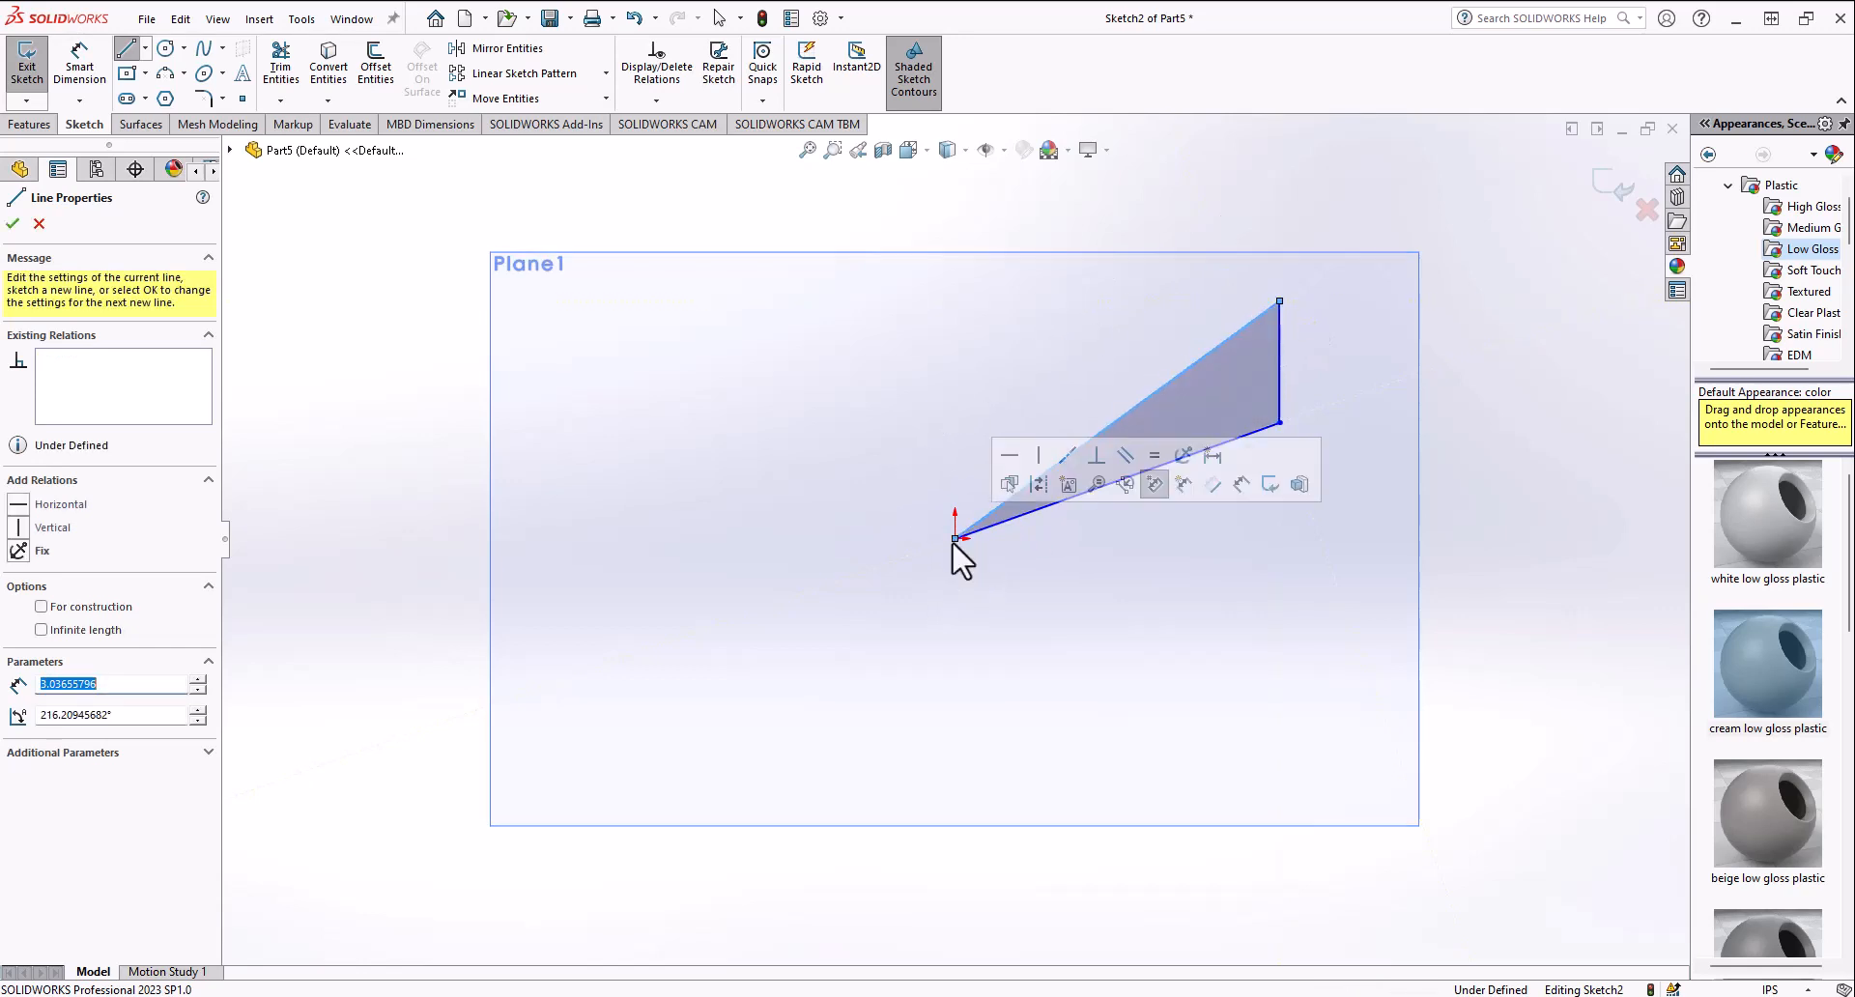
click(79, 64)
click(957, 538)
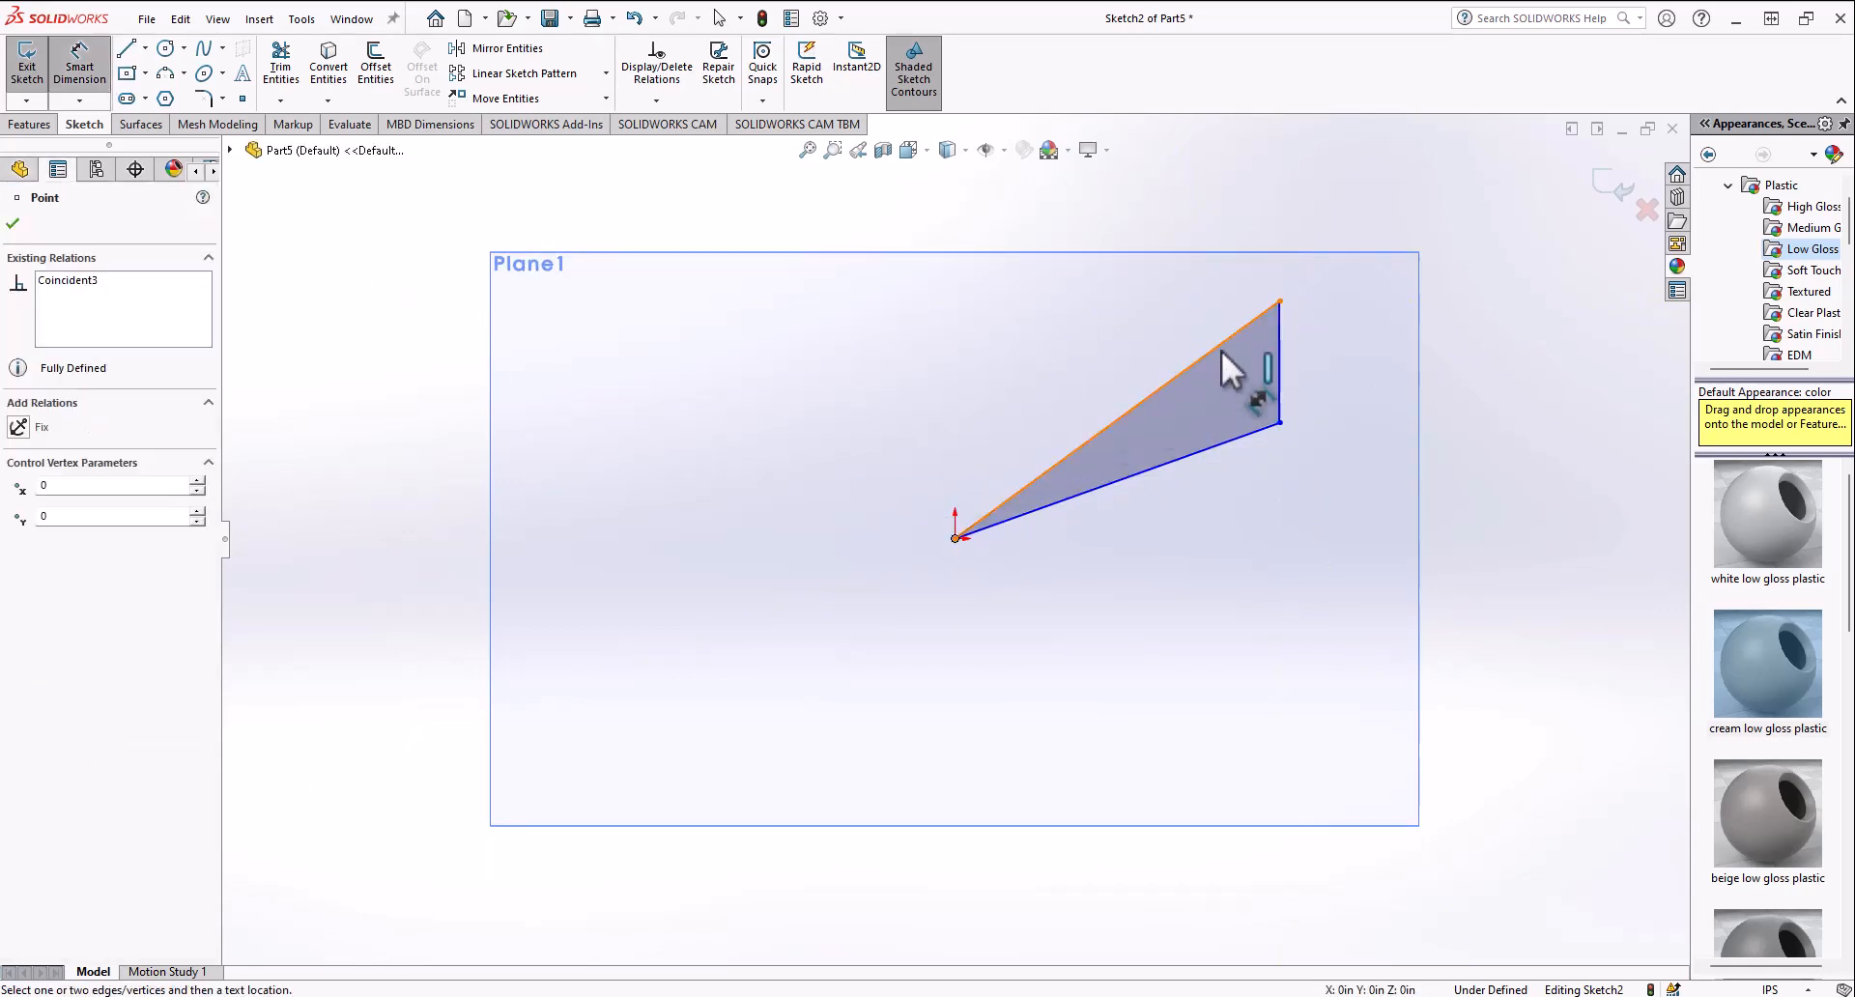
click(1282, 301)
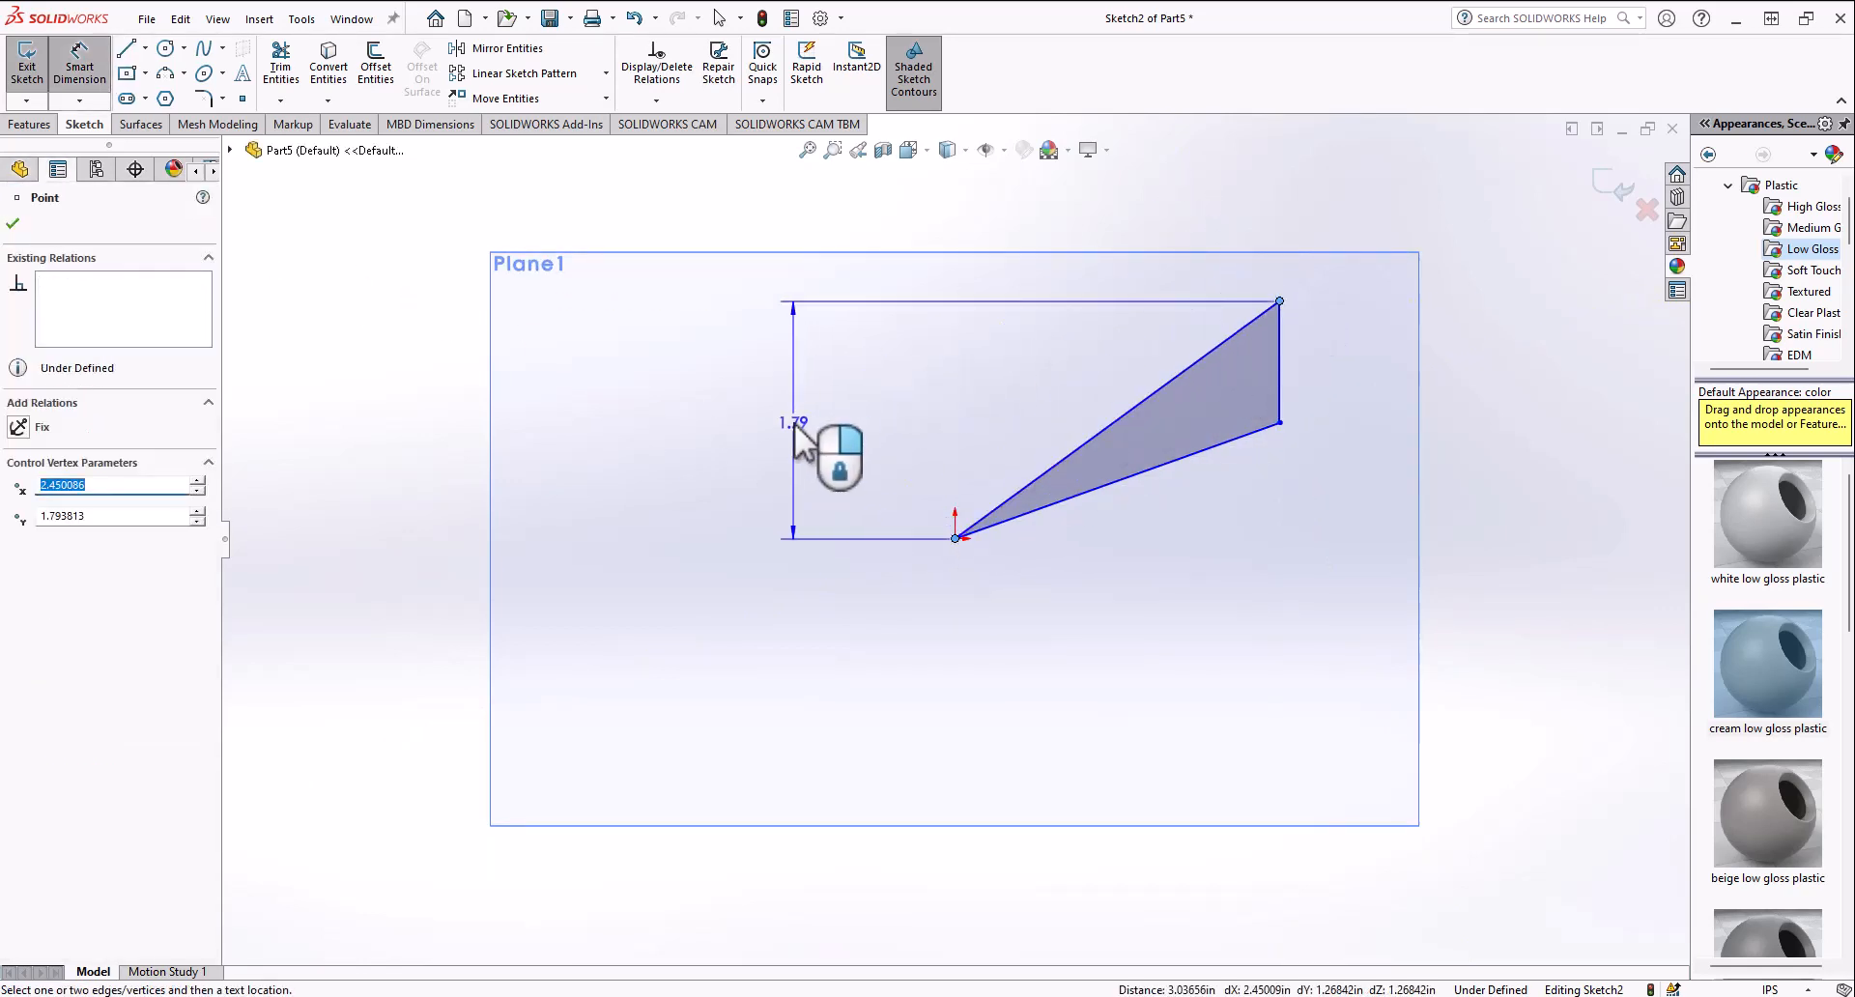
key(Escape)
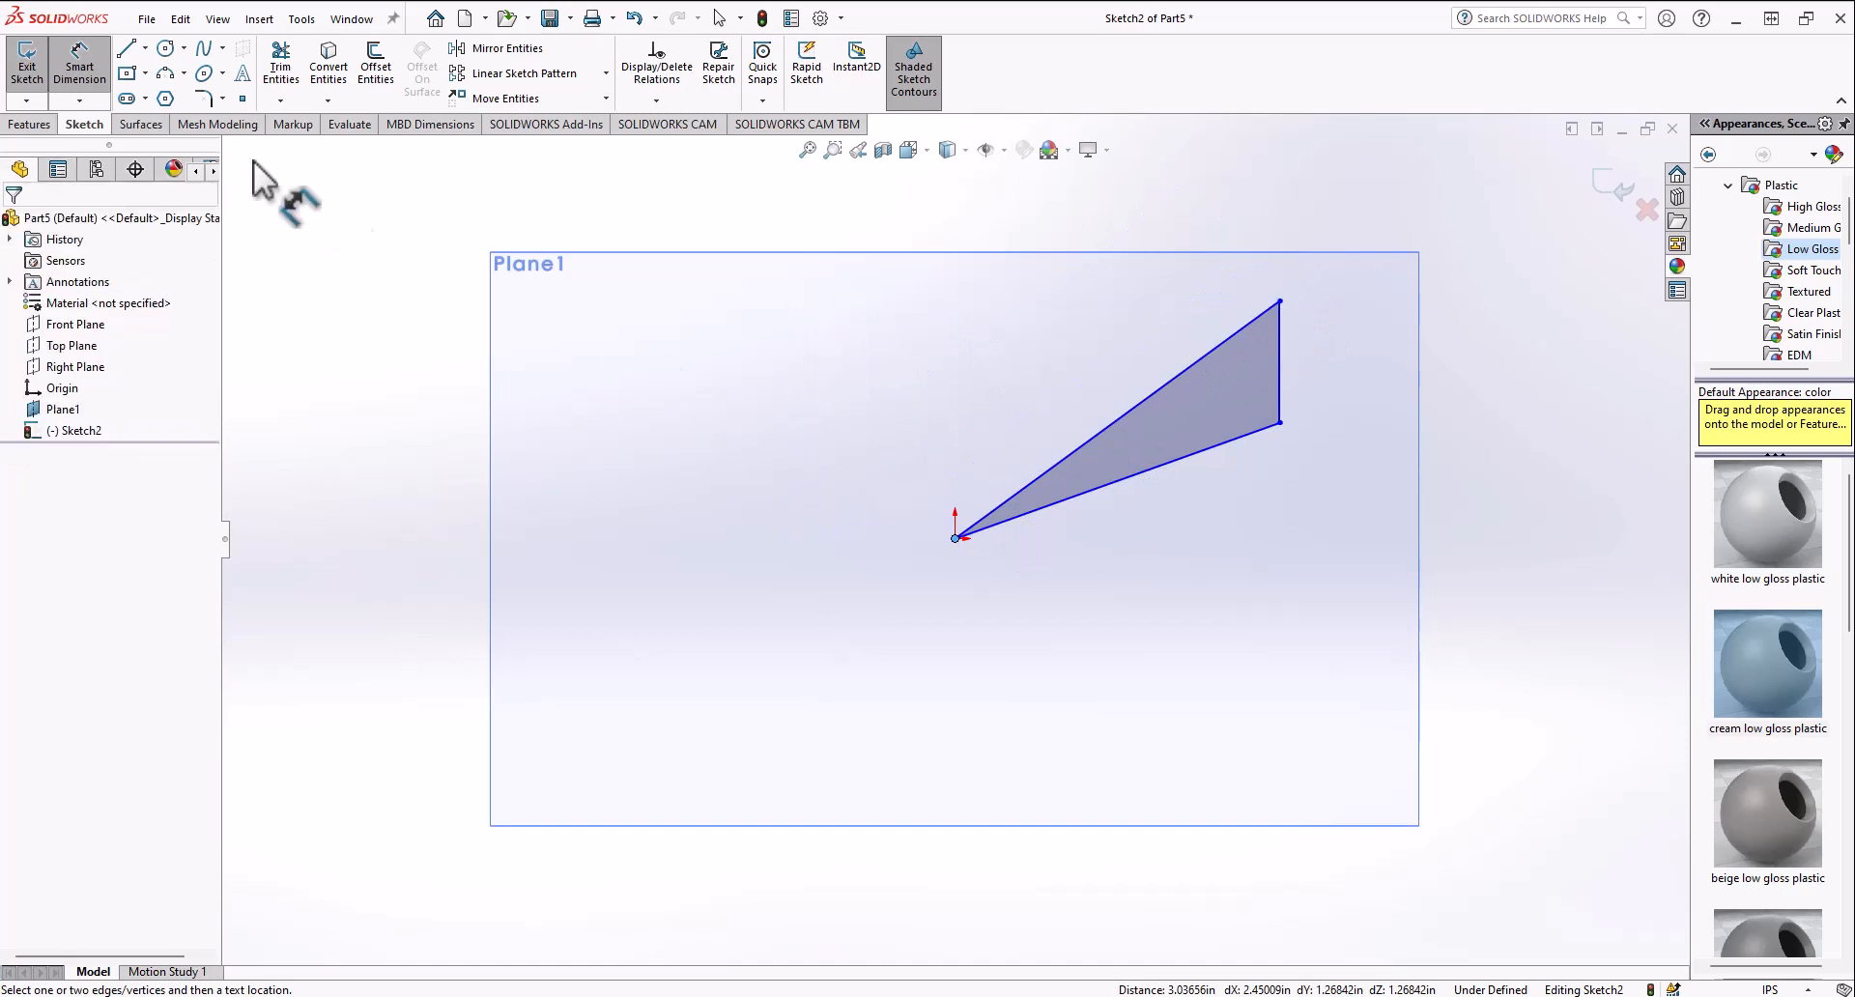
Step: Sketch a vertical centerline up from the origin and a horizontal centerline to the triangle's top corner
click(145, 48)
click(169, 89)
click(957, 538)
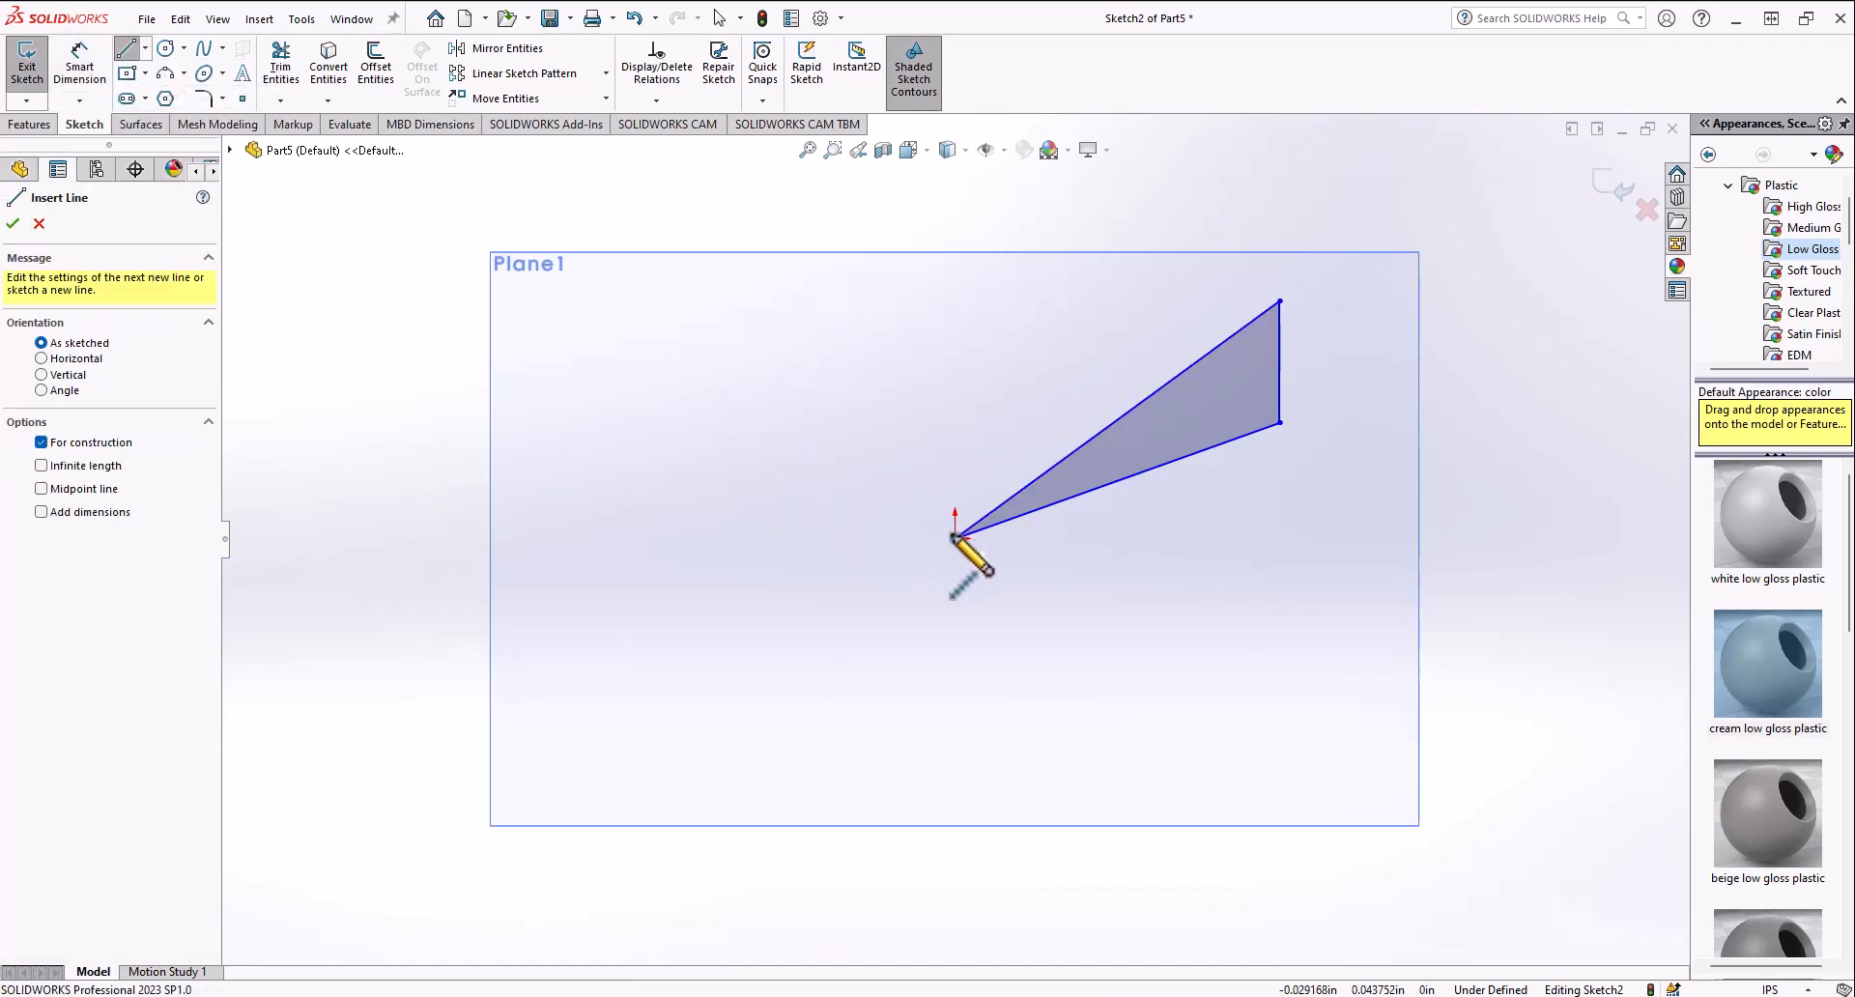
click(956, 309)
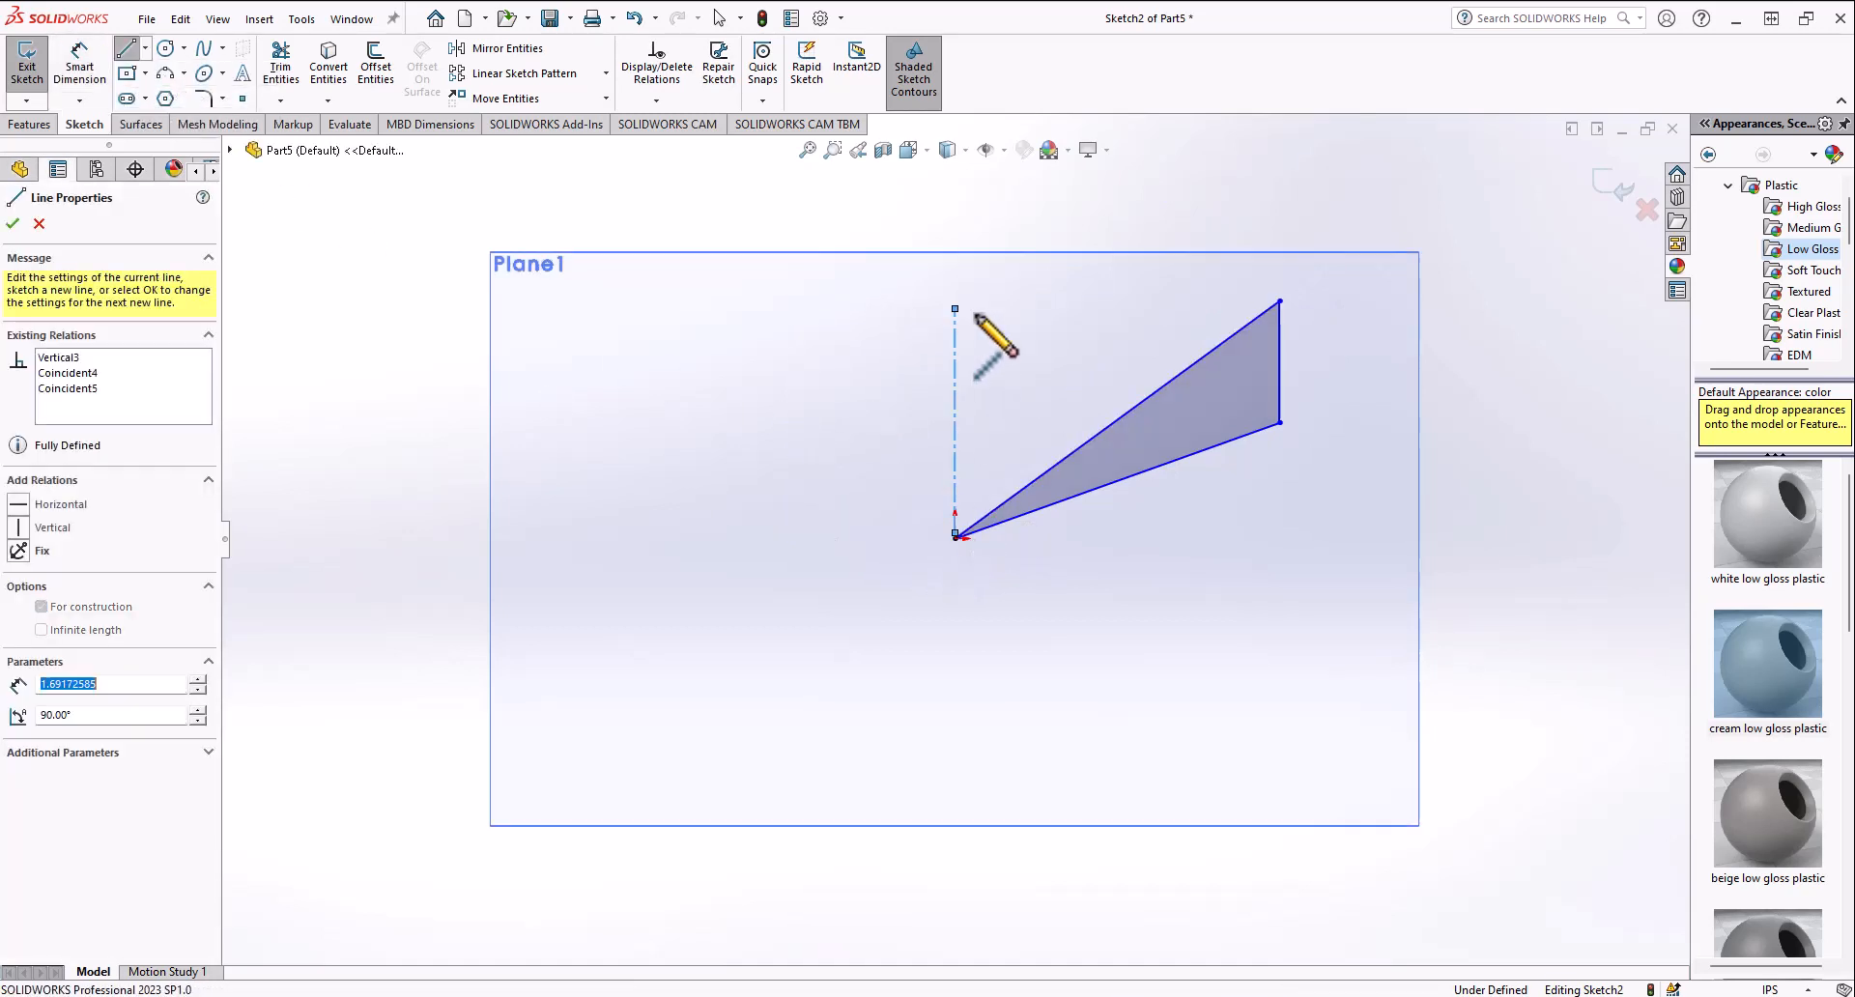
click(1281, 302)
key(Escape)
click(1148, 305)
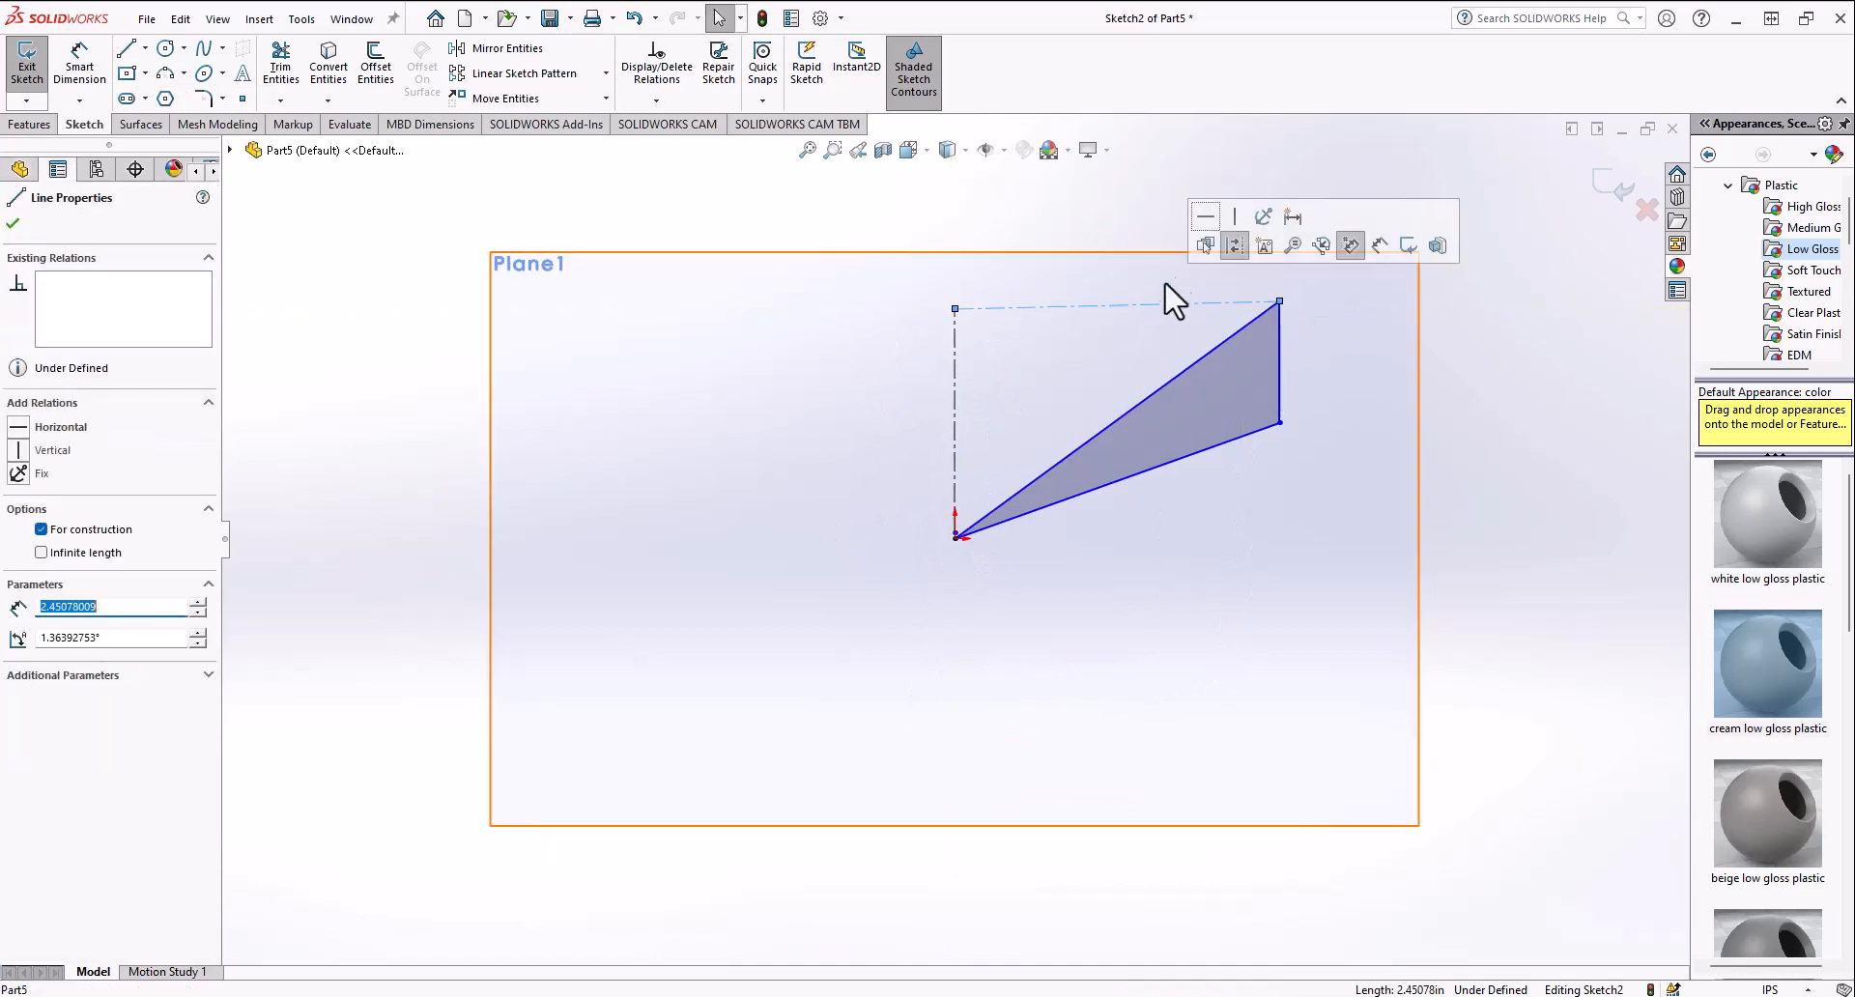
click(1206, 222)
click(902, 340)
Step: Set the vertical centerline's length to 1 in with Smart Dimension, then delete that dimension
click(79, 66)
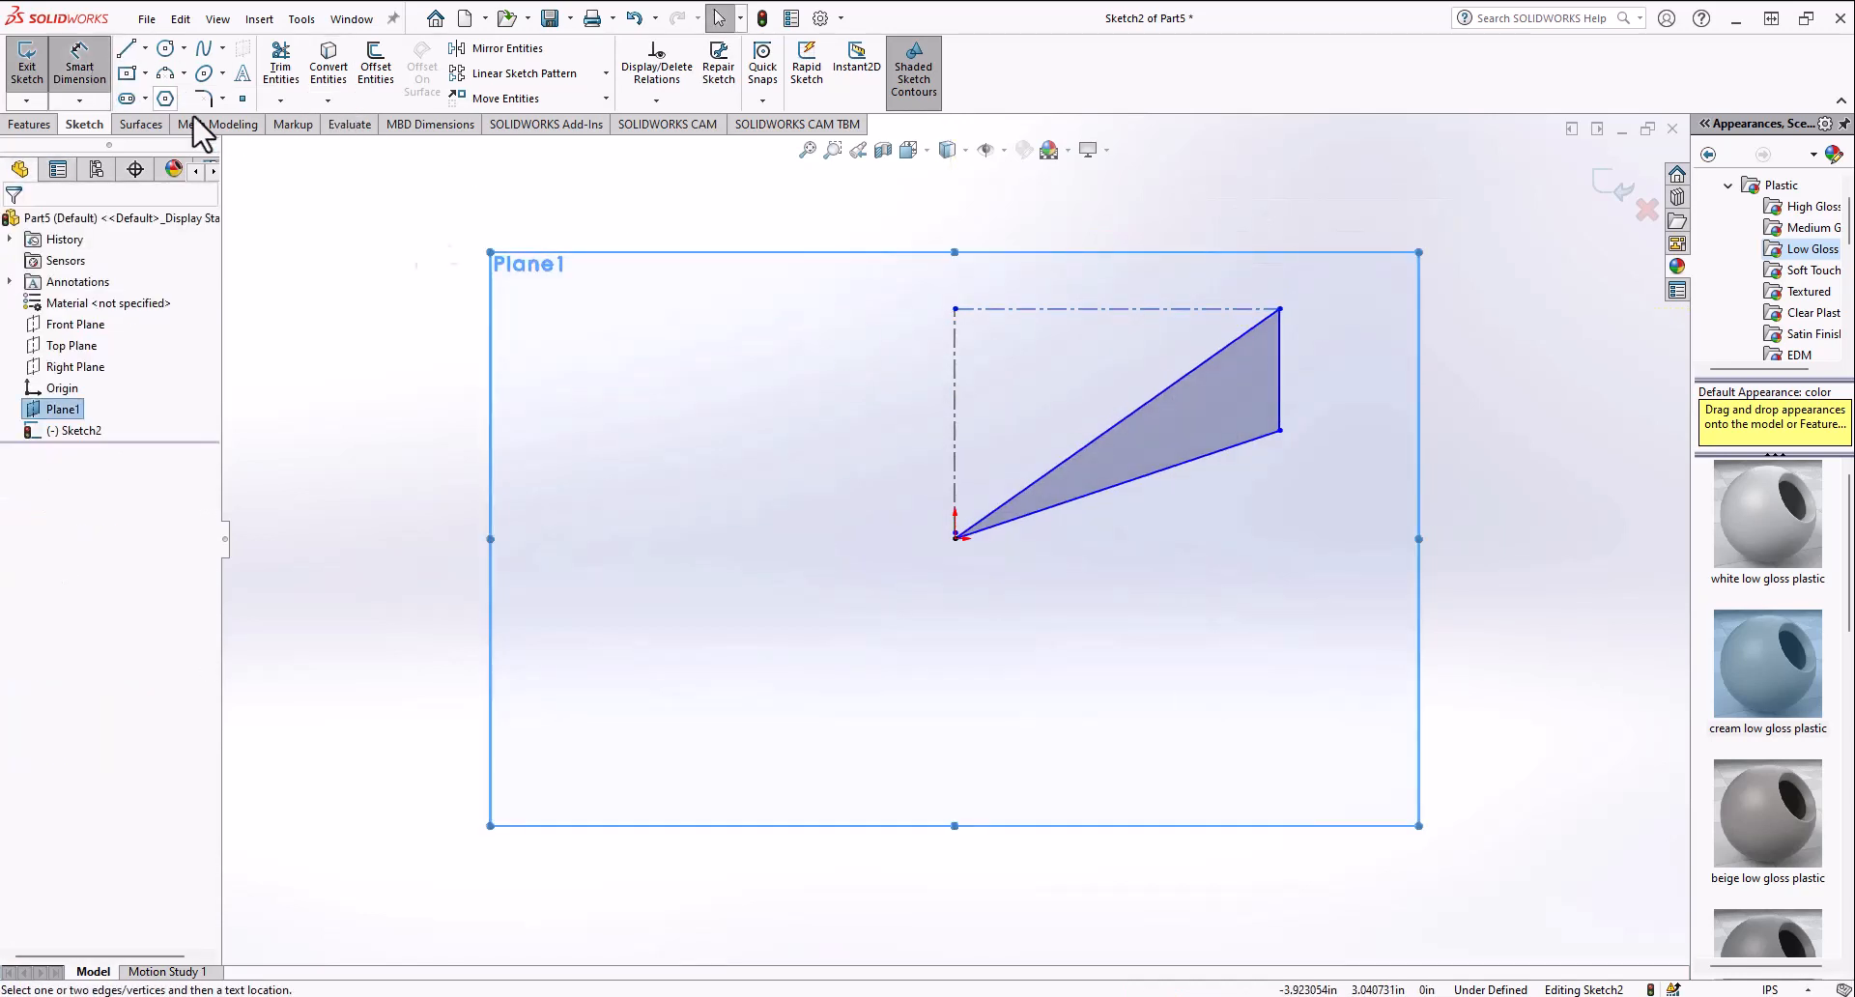
click(953, 402)
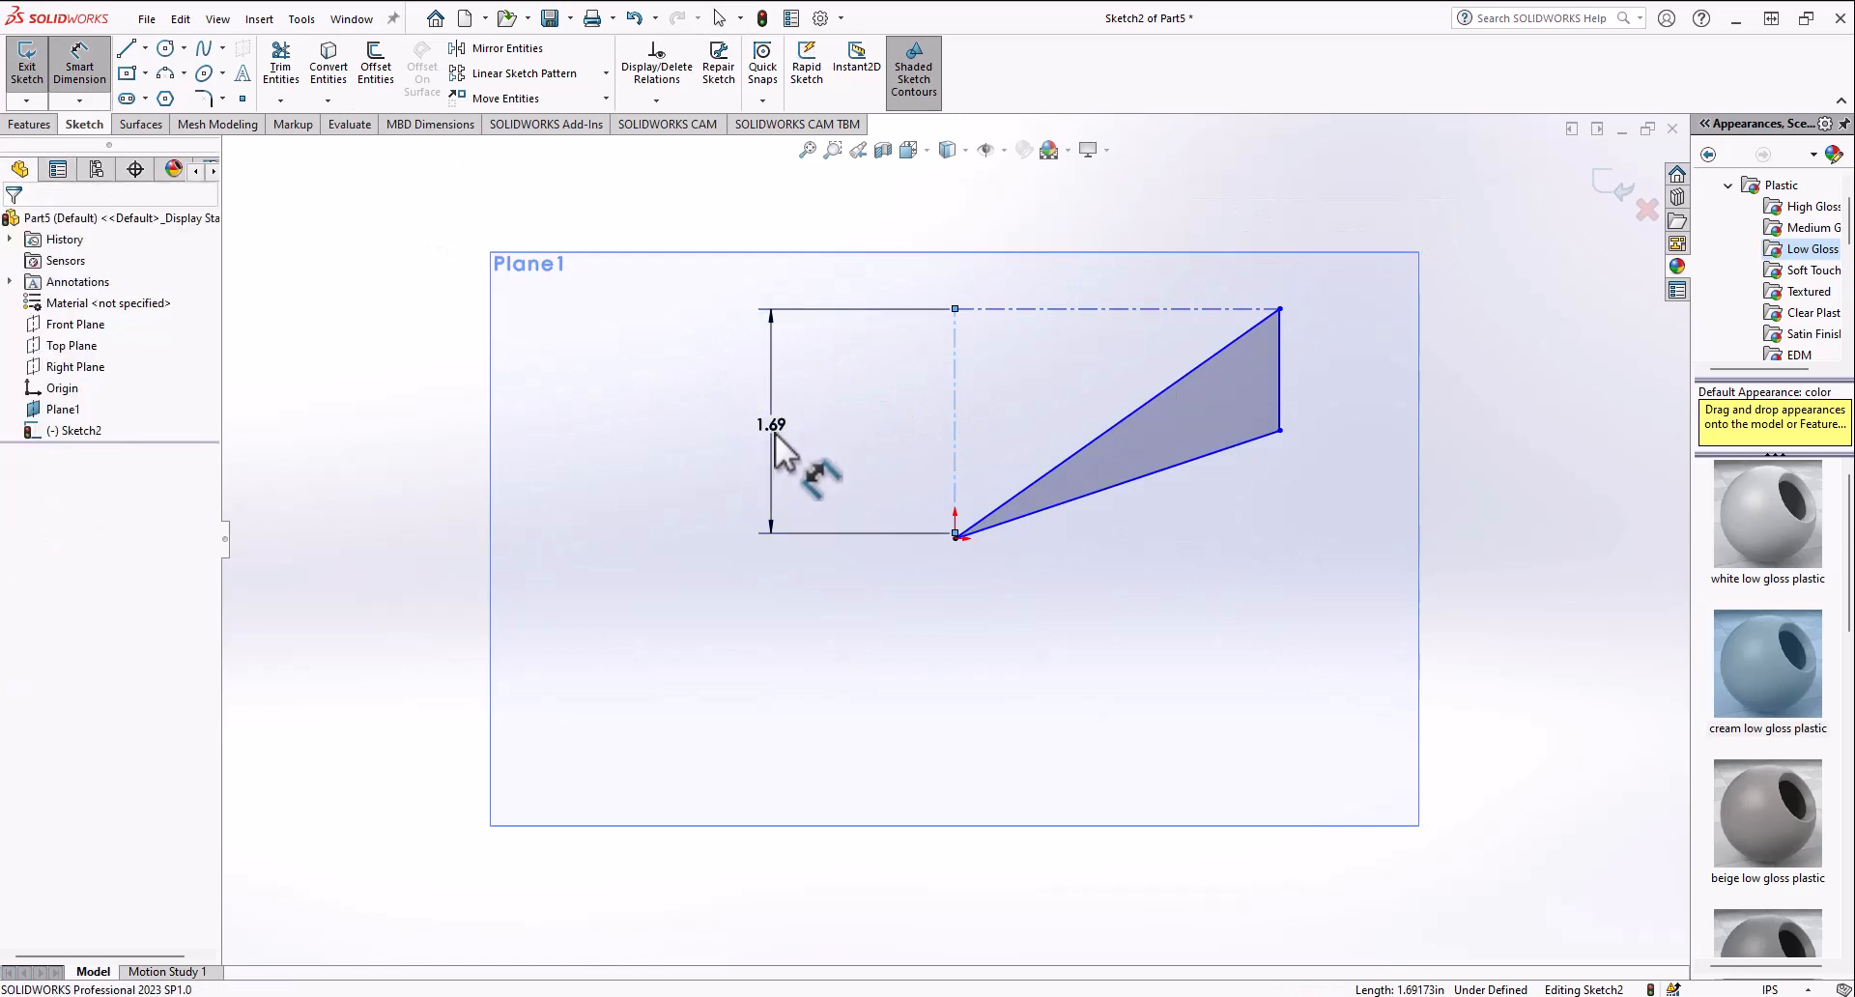
click(775, 432)
text(1)
key(Return)
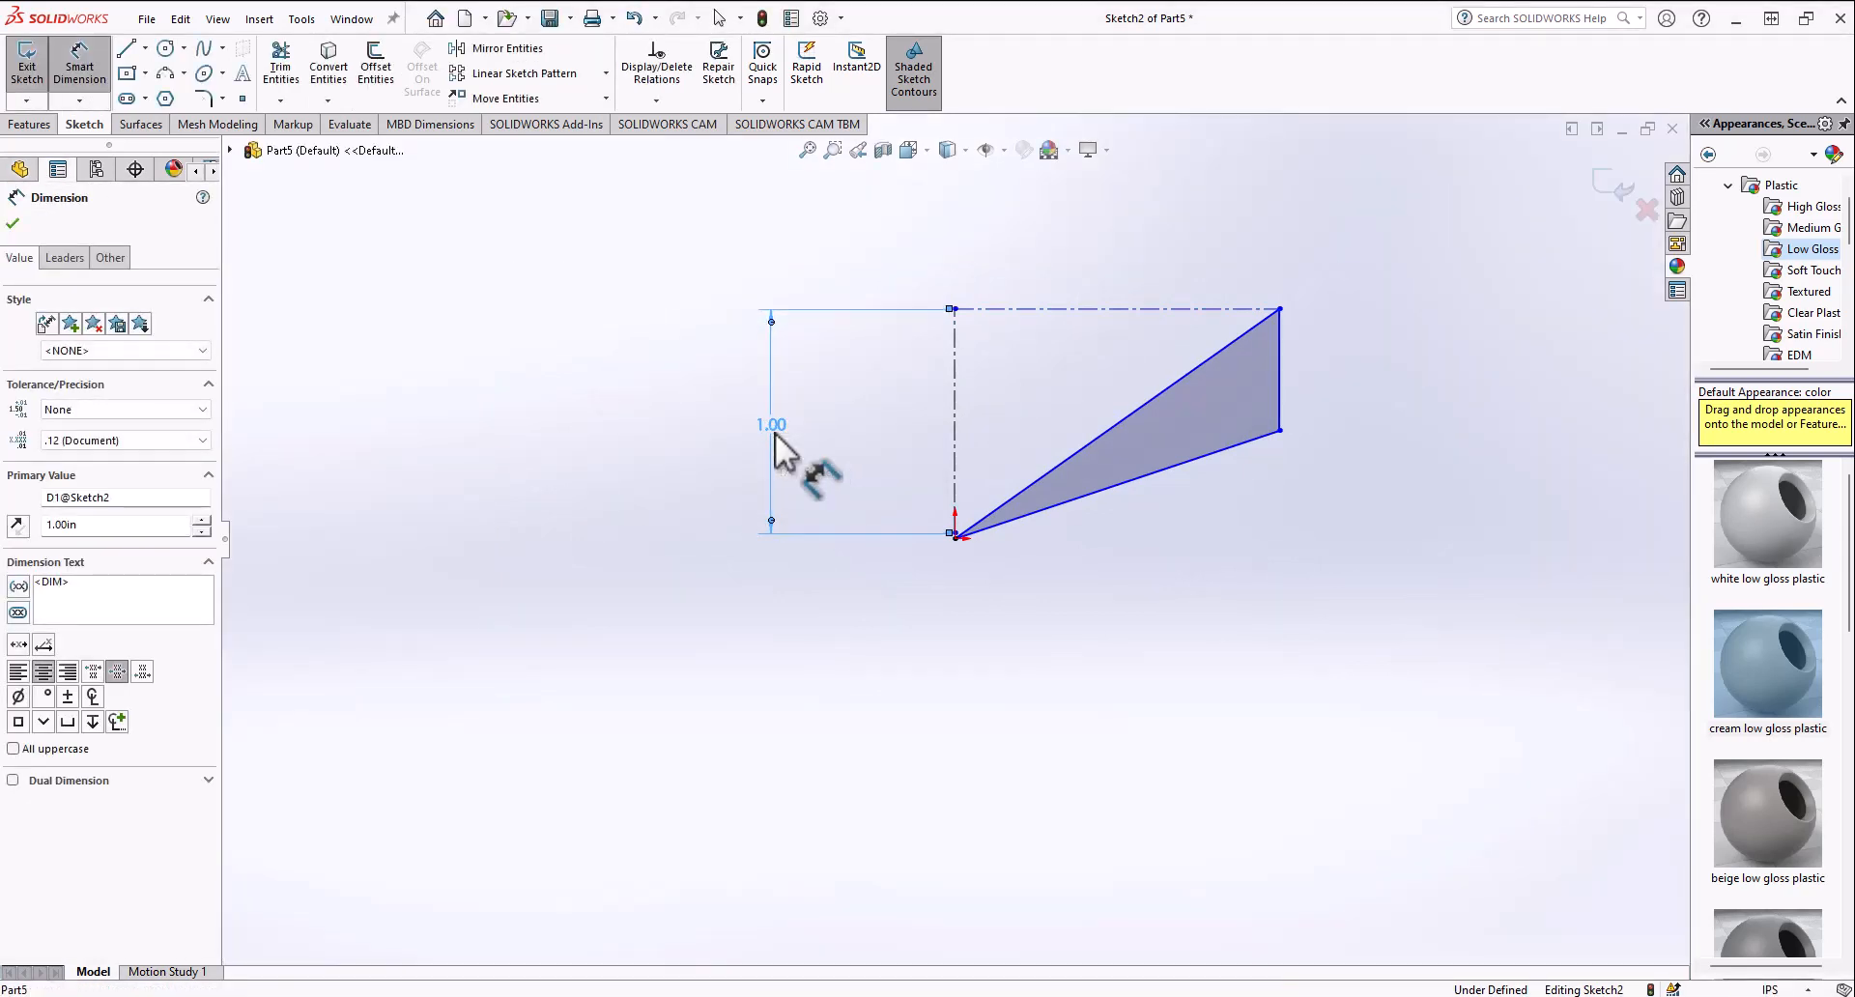
key(Delete)
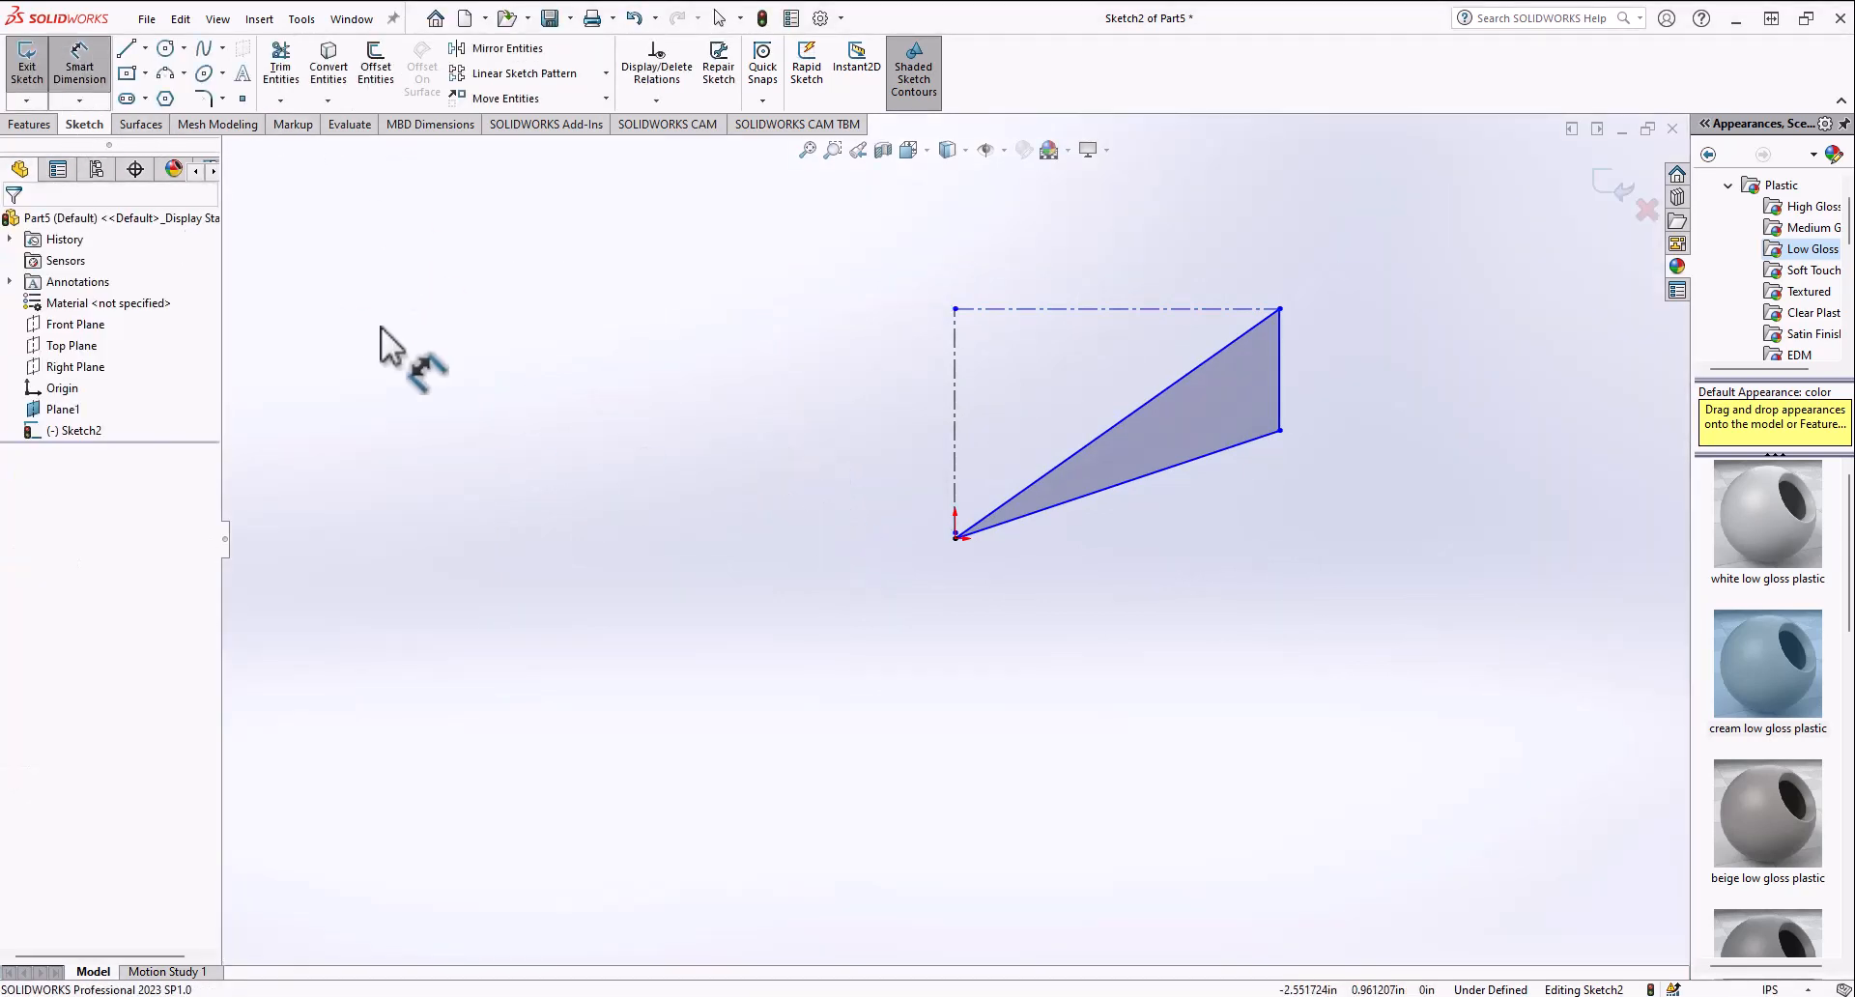
click(956, 538)
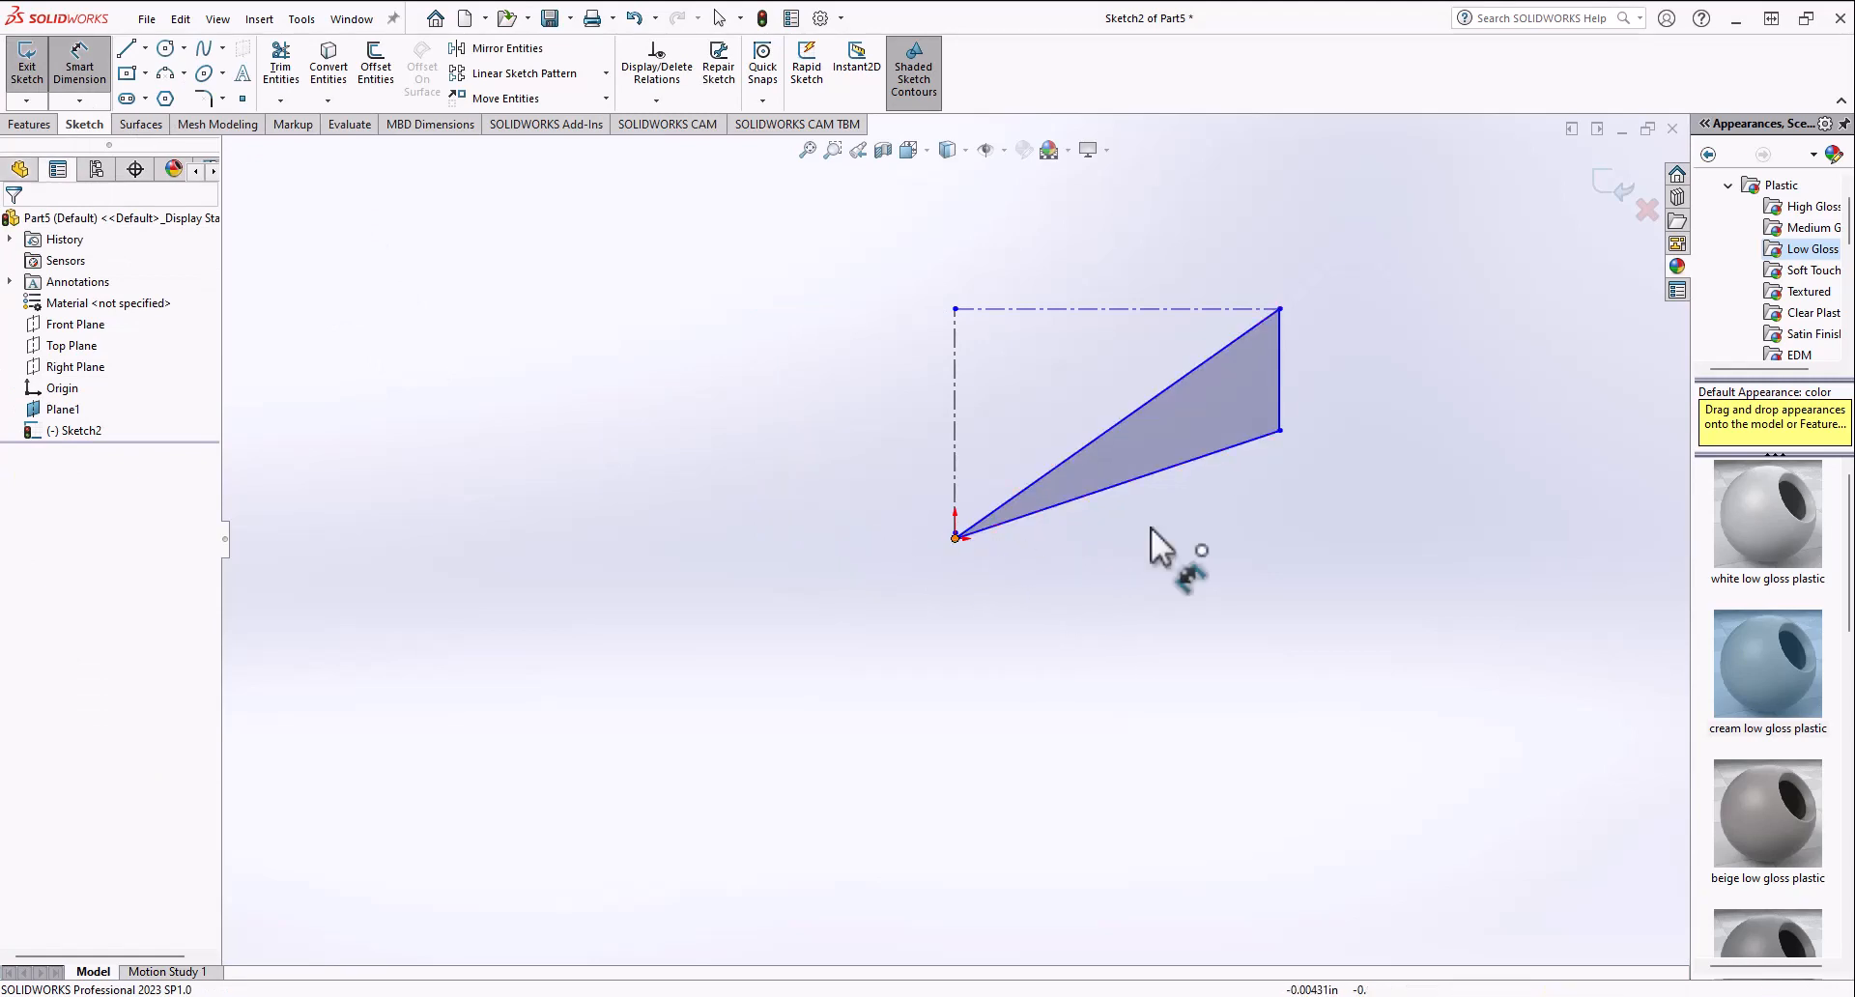
click(1280, 431)
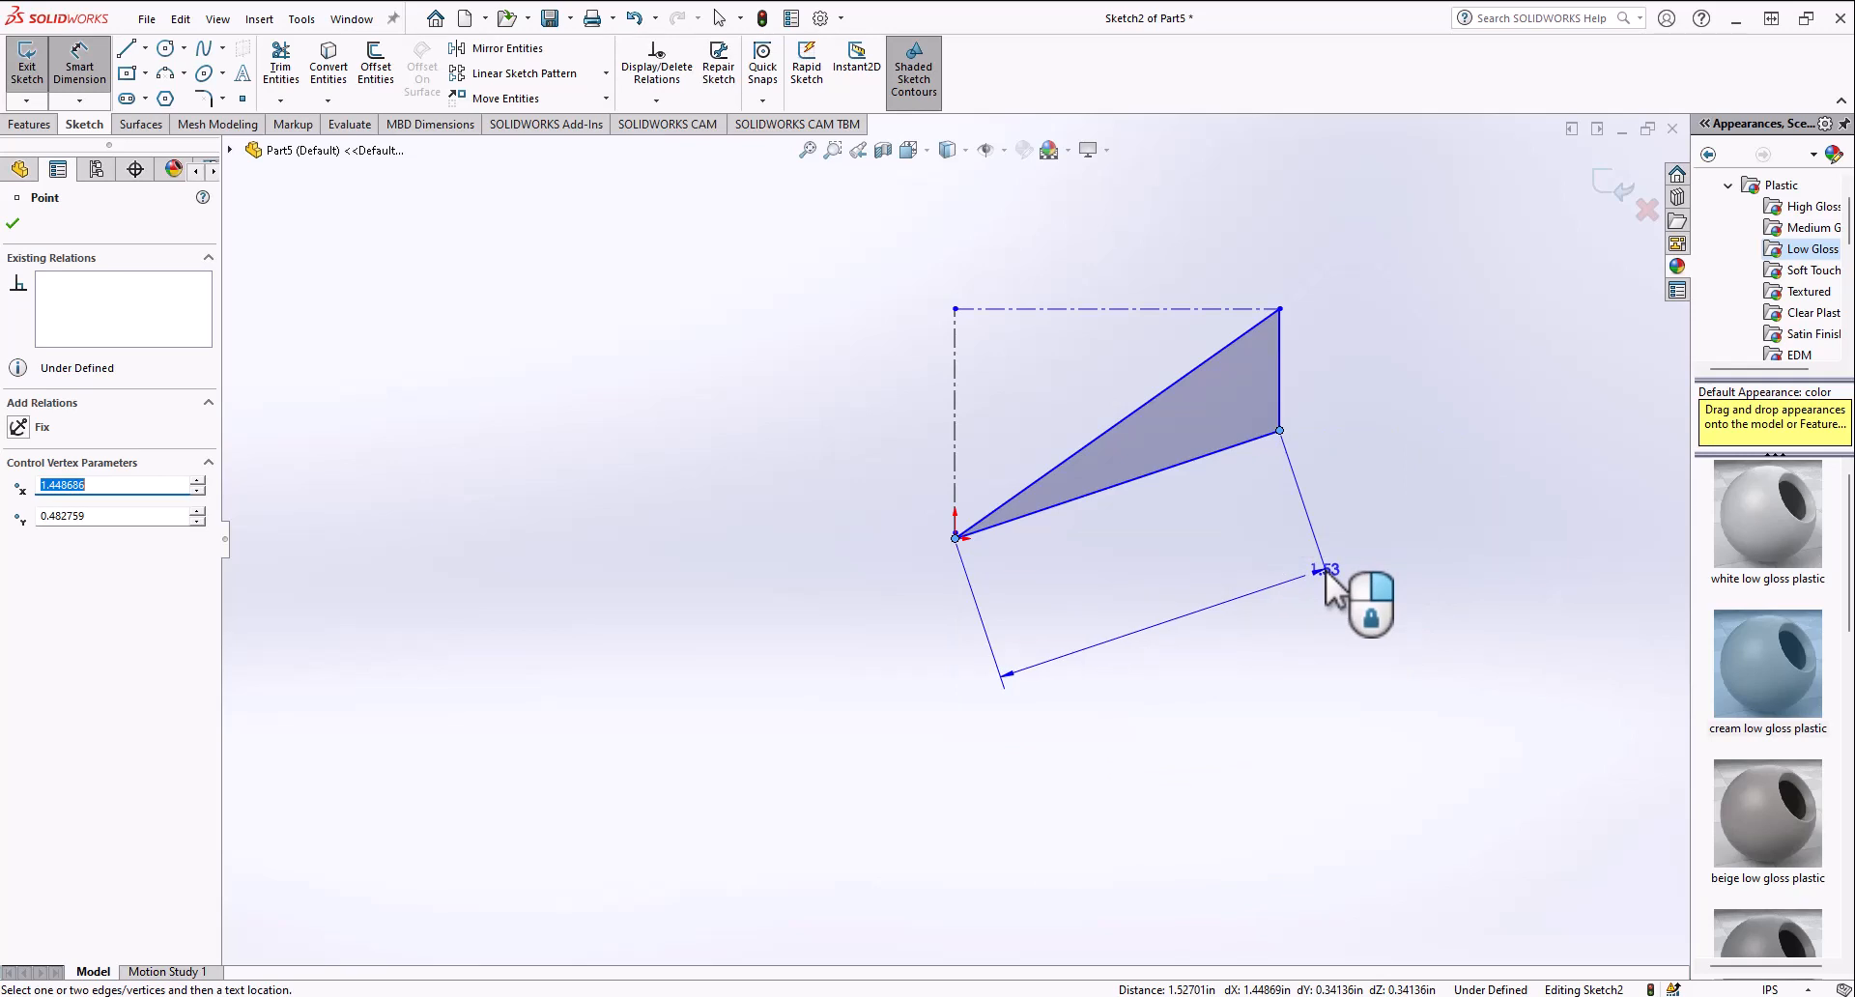
key(Escape)
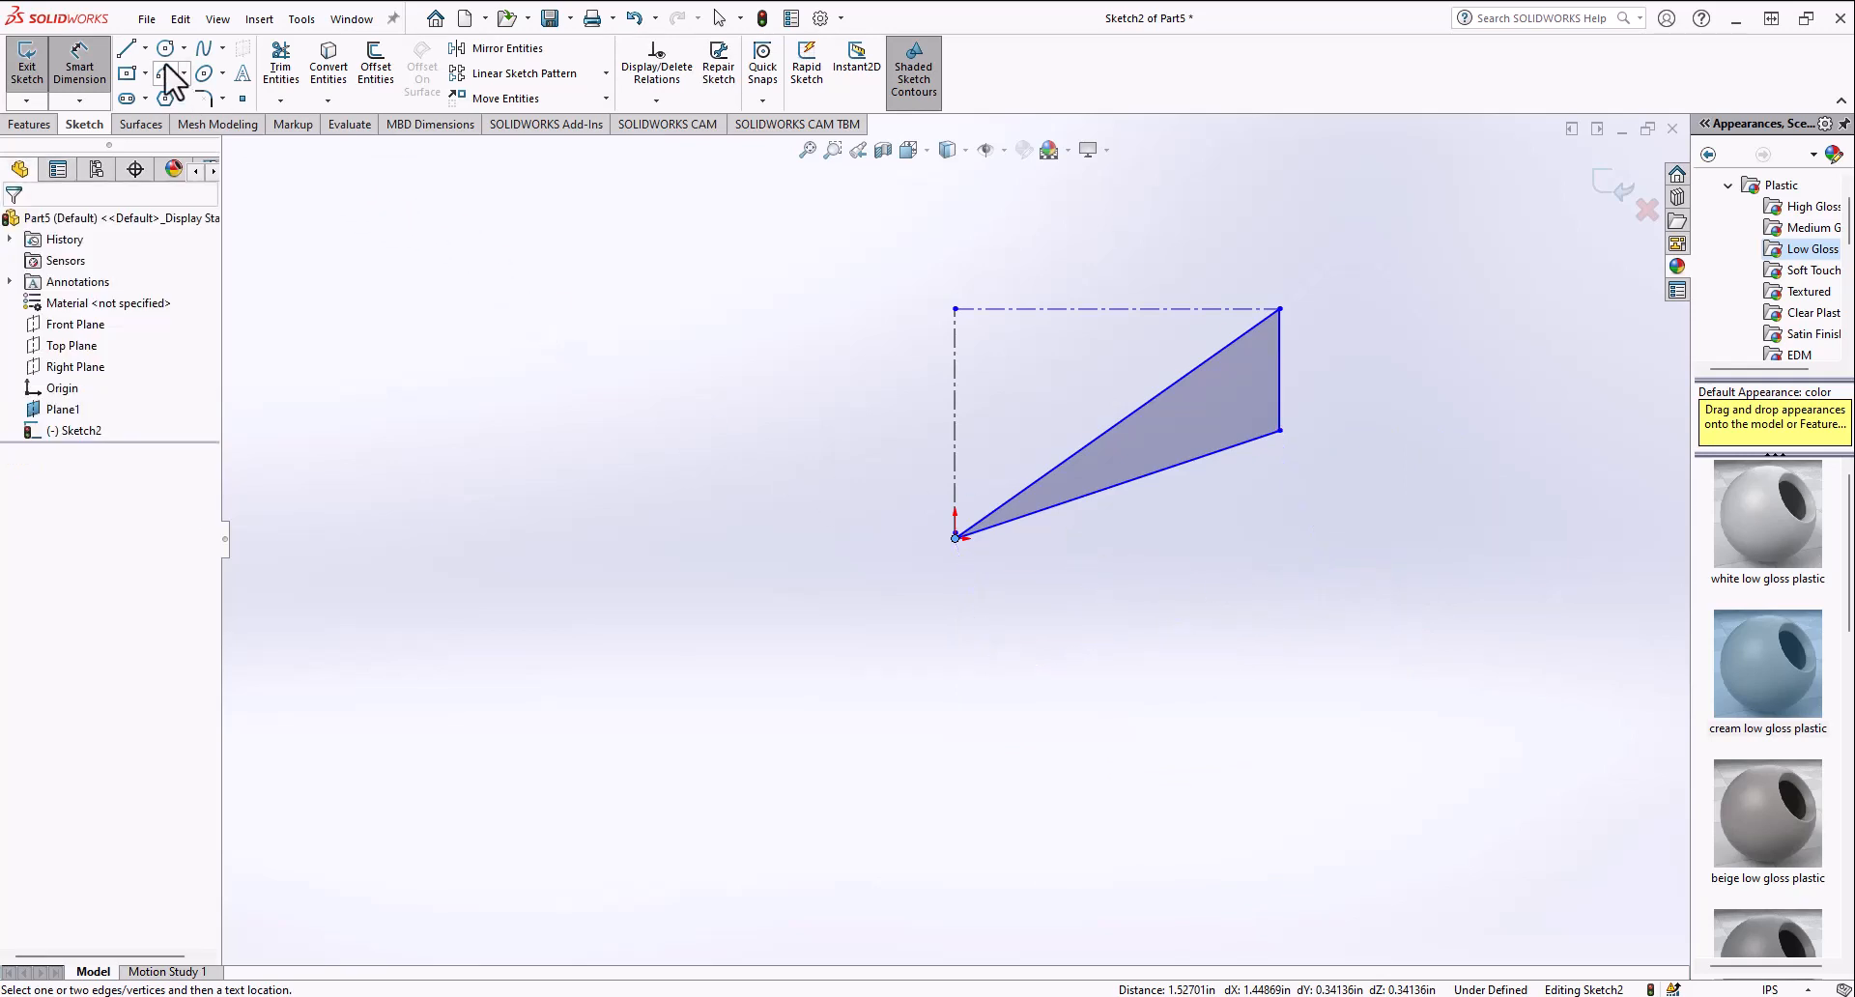
Step: Sketch a circle about 1.47 in in diameter to the left of the triangle
click(165, 47)
click(617, 368)
click(771, 418)
Step: Dimension the circle's diameter with Smart Dimension and set it to 1.5 in
click(79, 60)
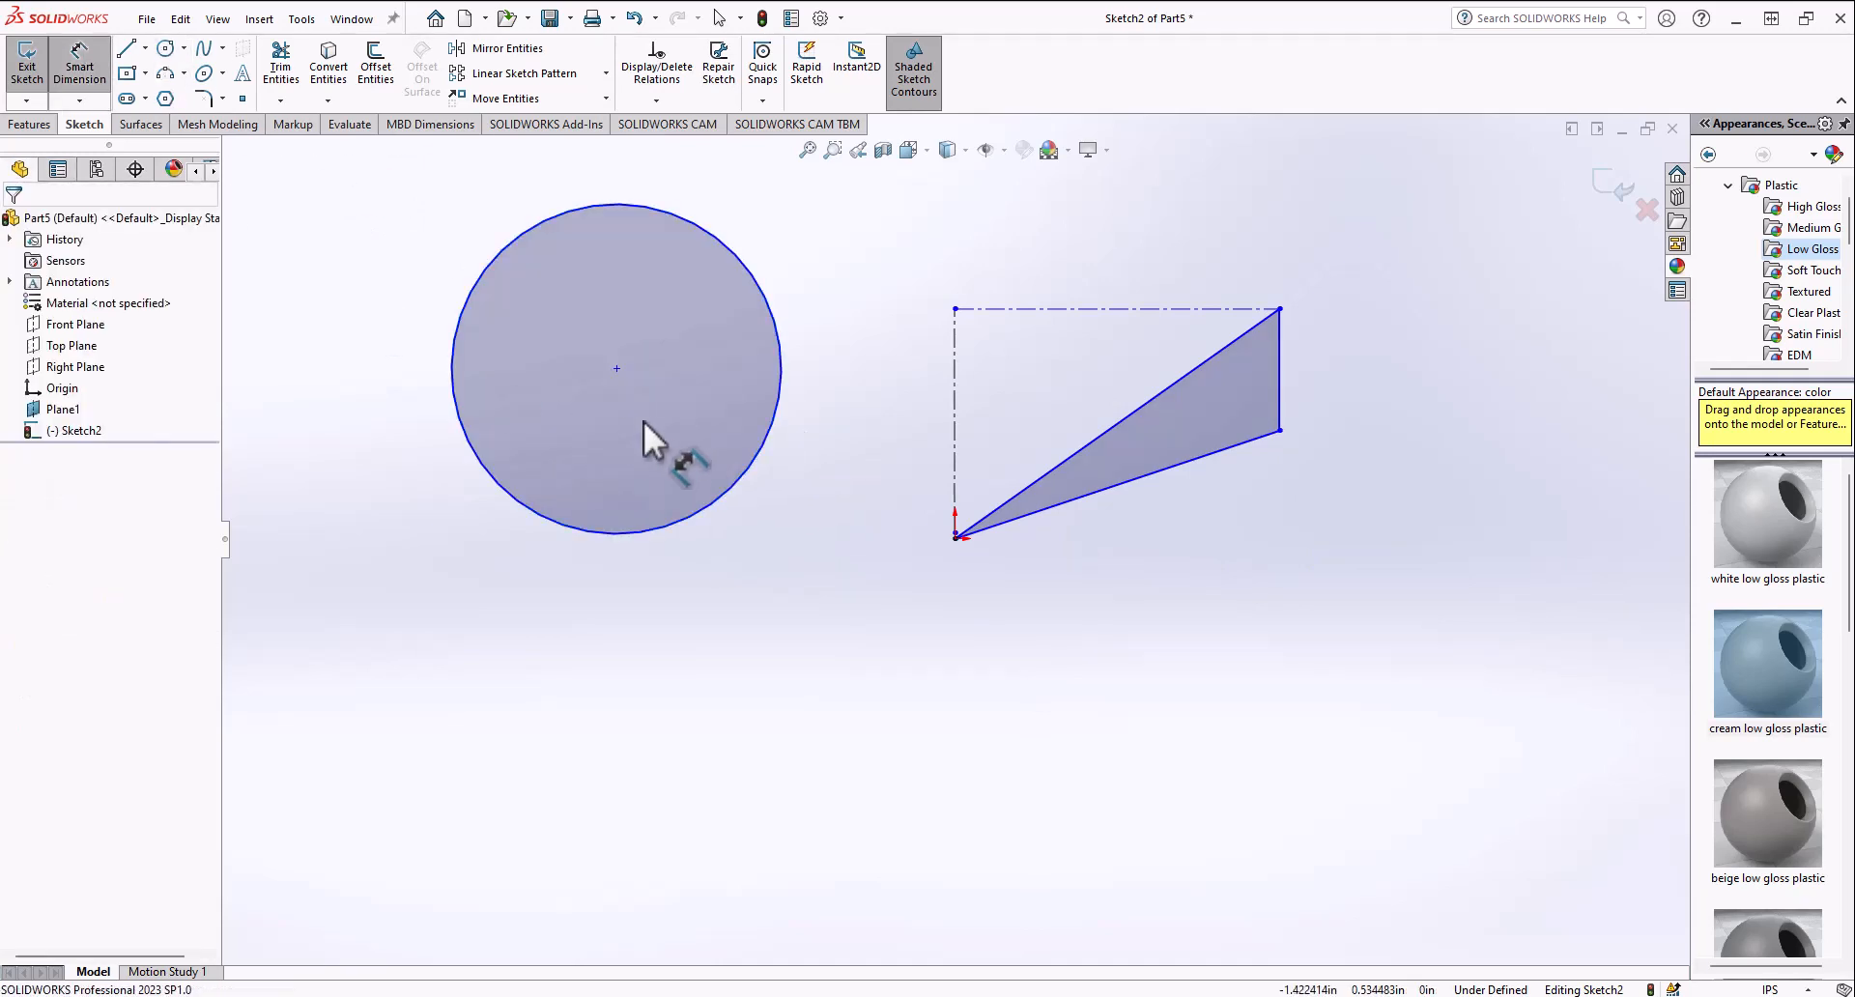
click(736, 516)
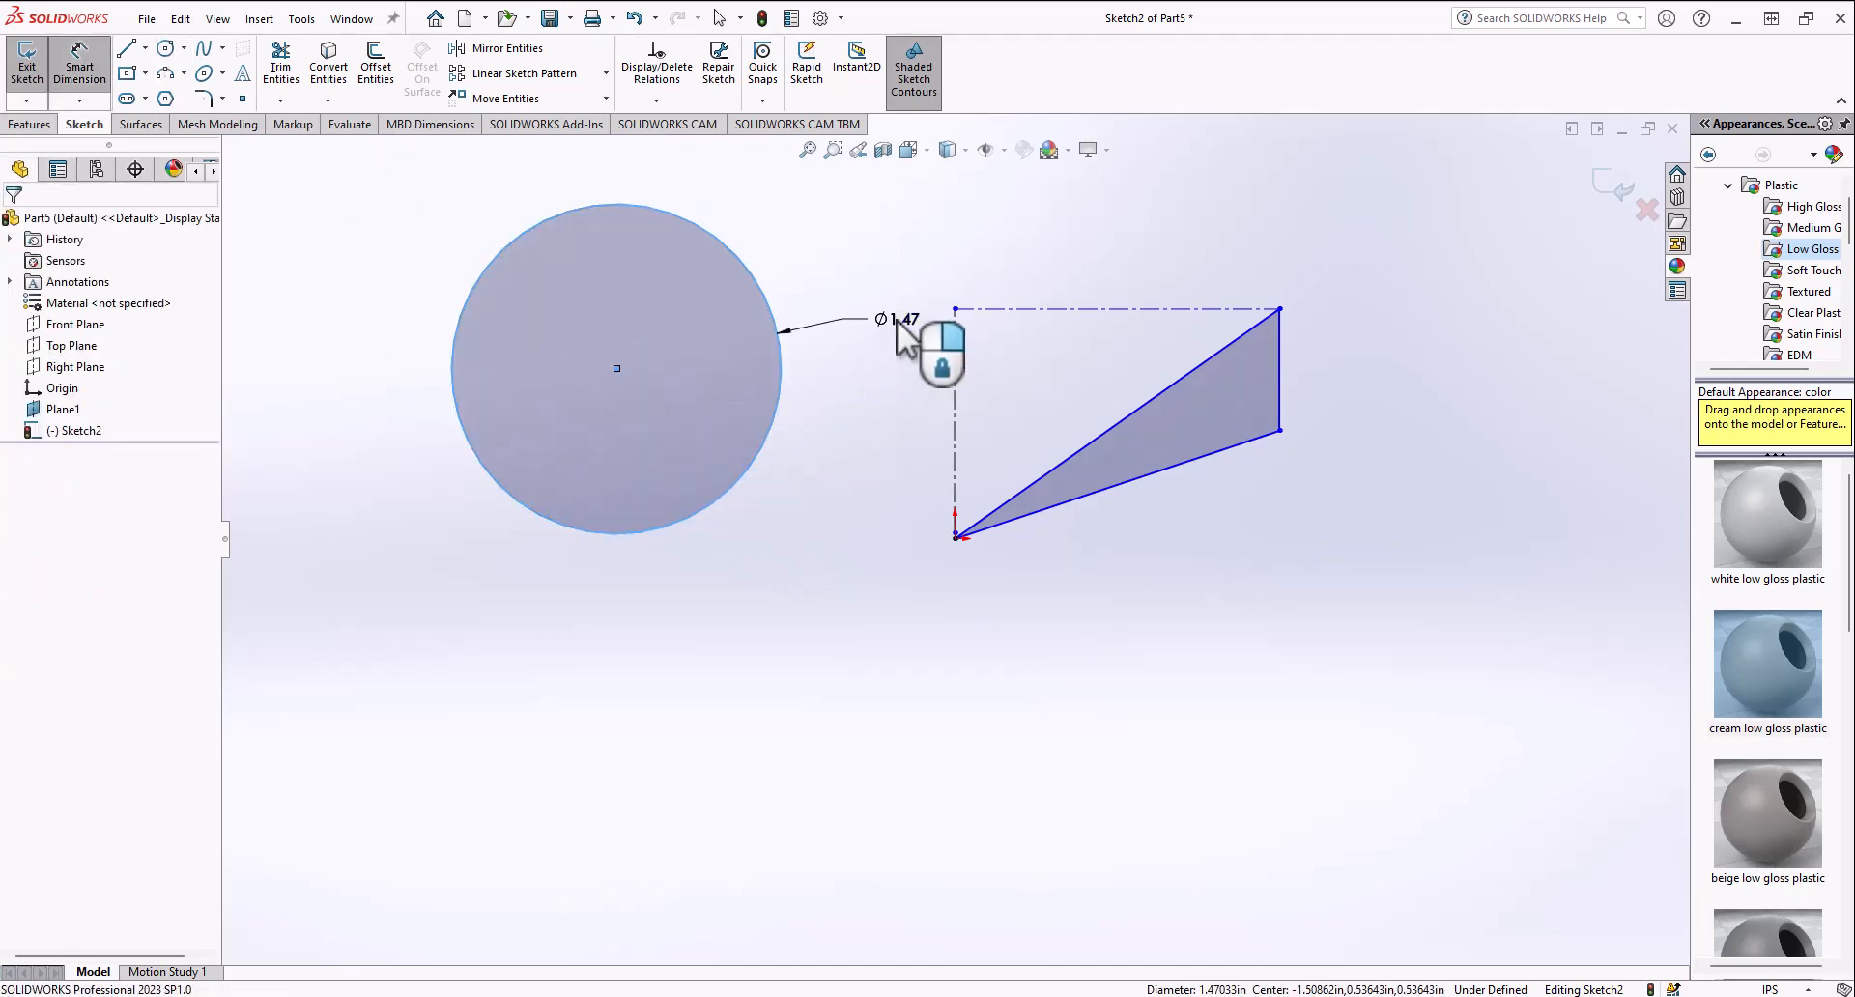
click(896, 334)
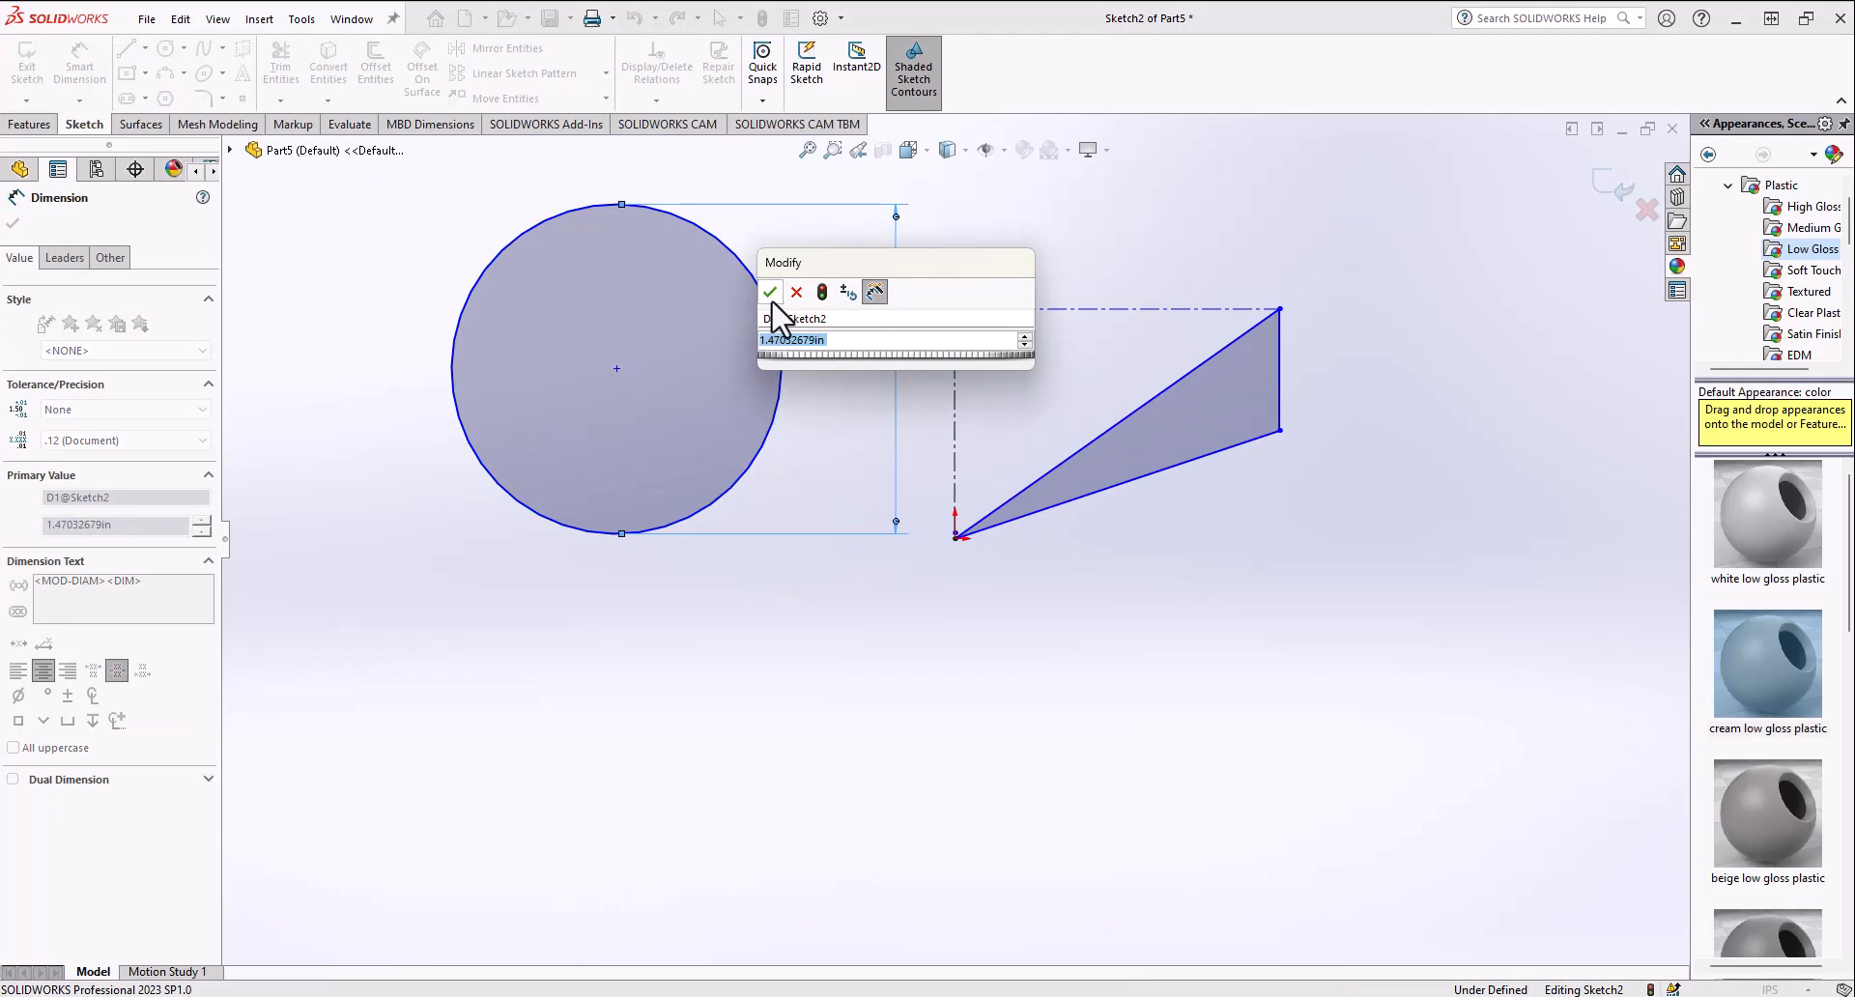
text(1.5)
key(Return)
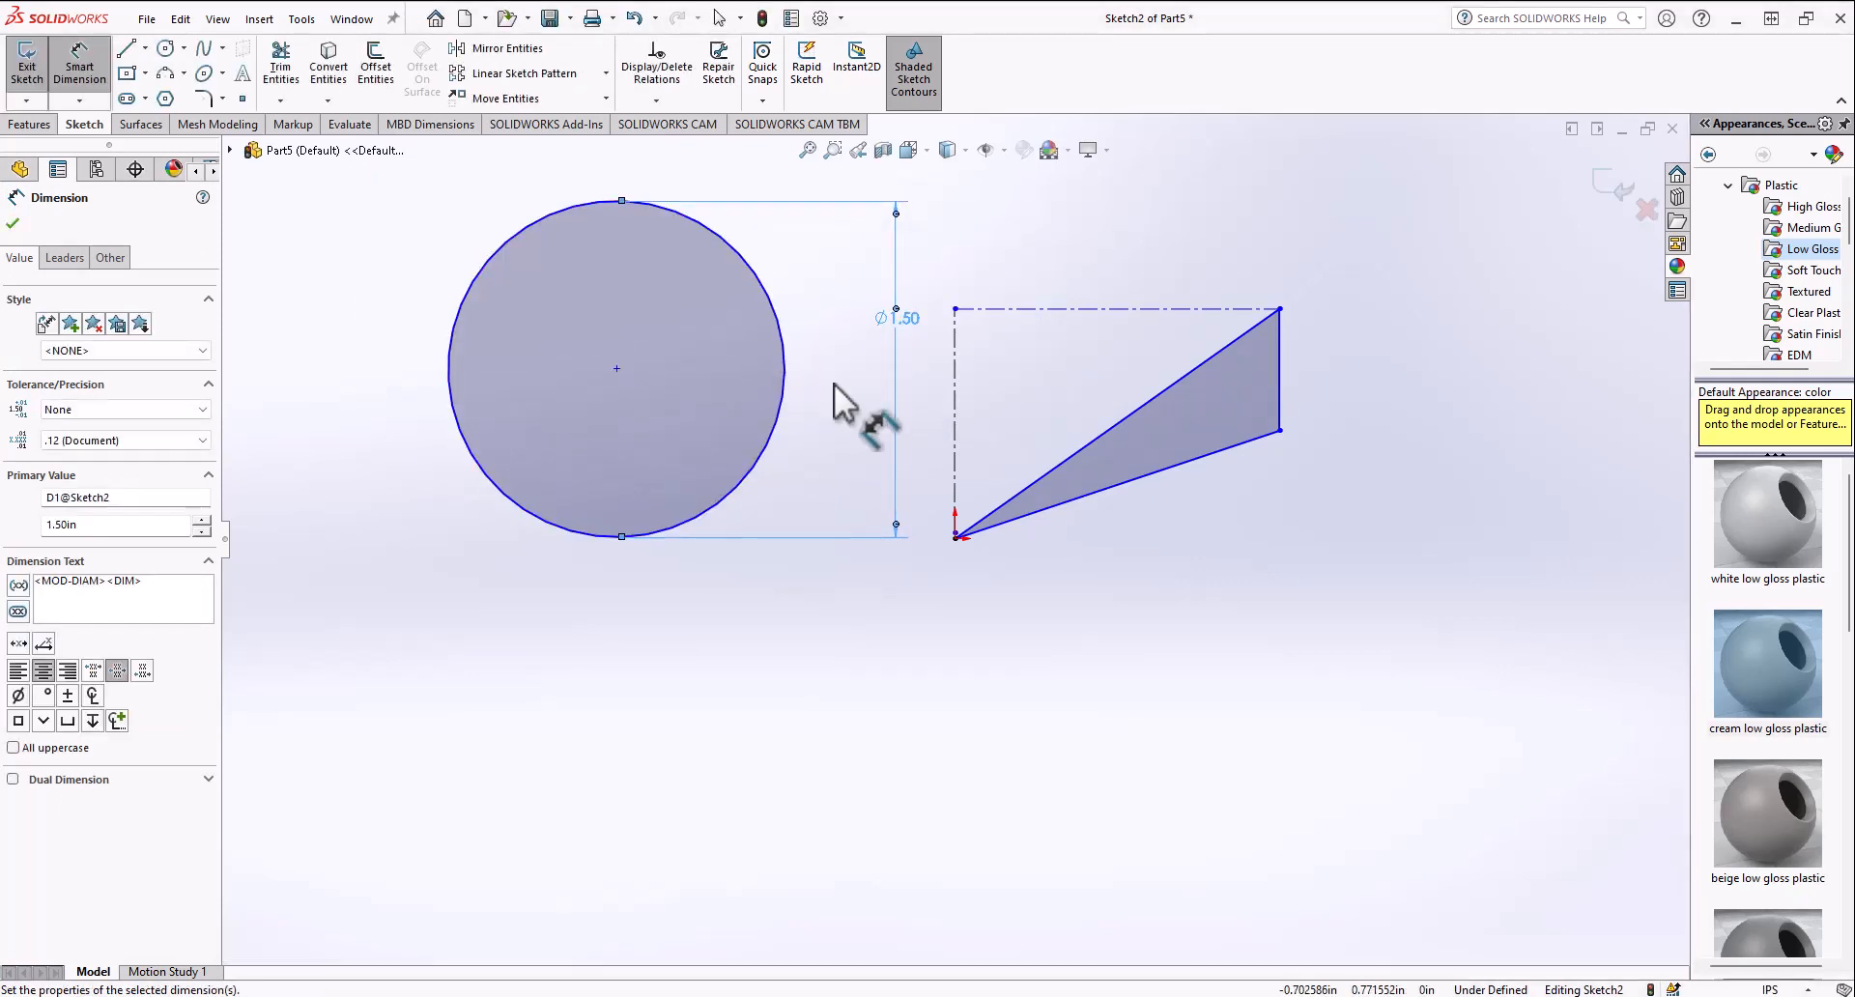
Step: Dimension the angle between the triangle's slanted side and its bottom side as 150°
click(1069, 457)
click(1079, 498)
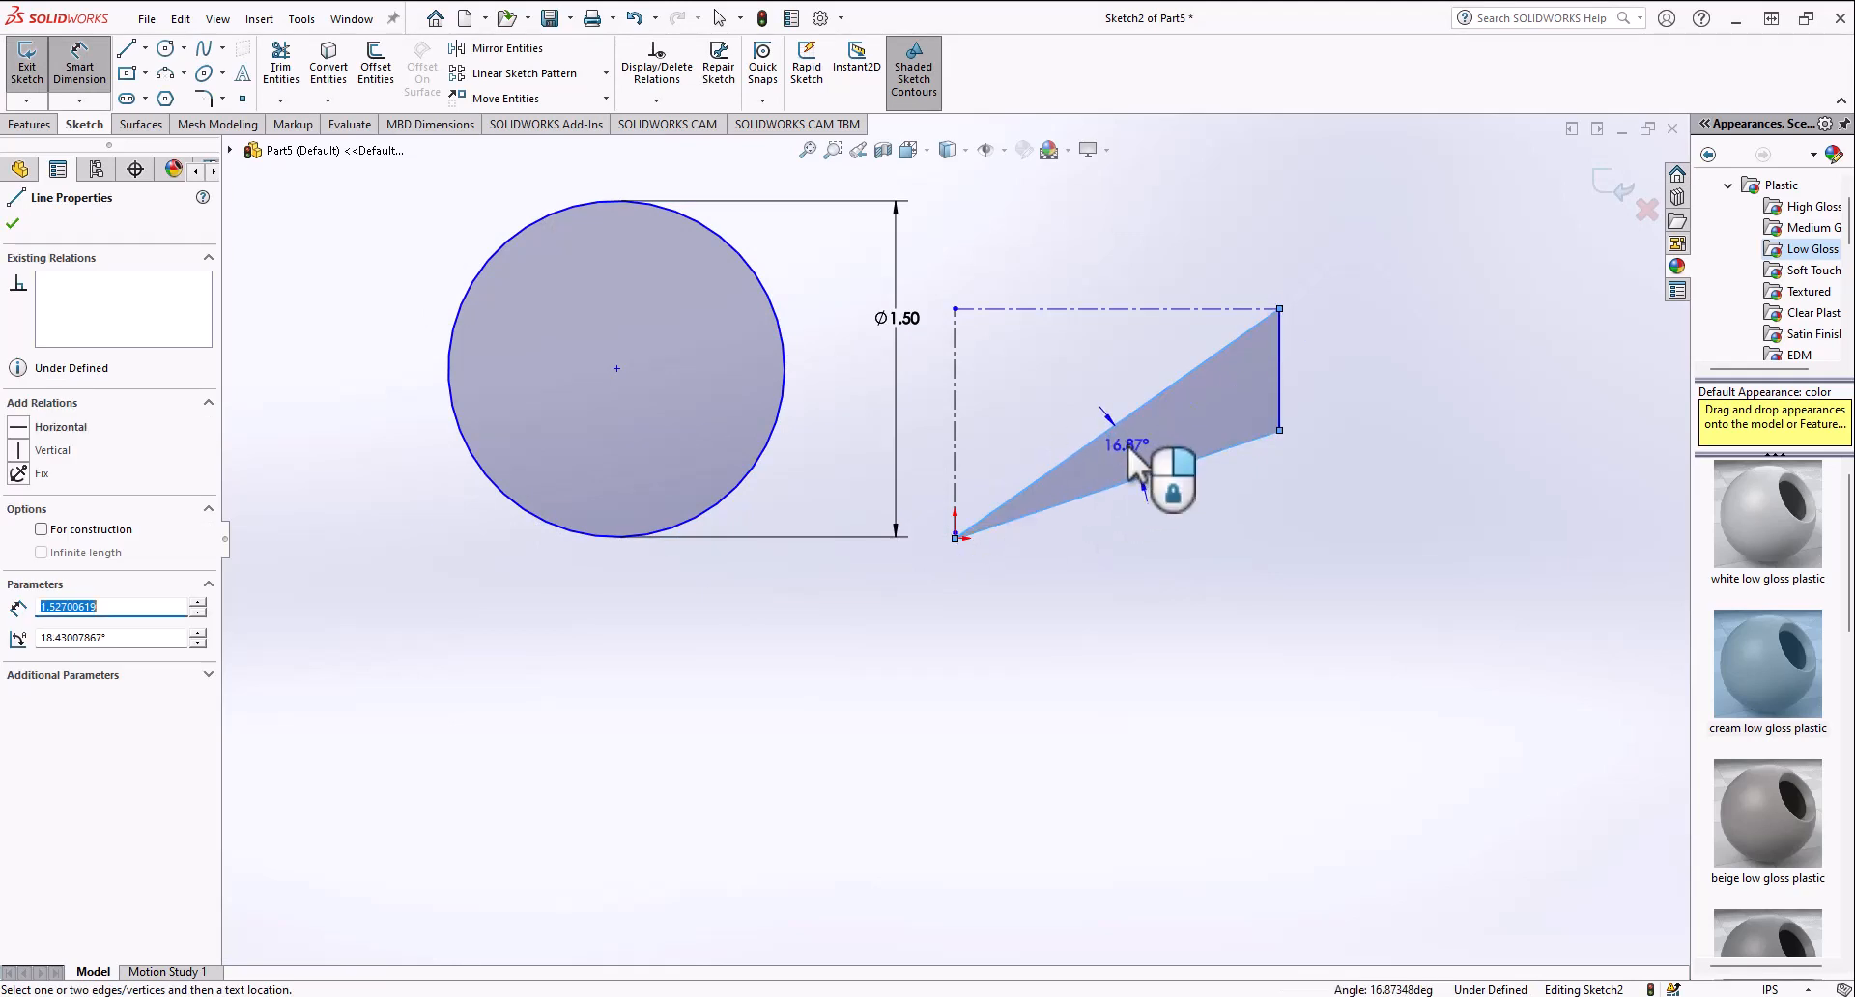
click(1128, 446)
text(150)
key(Return)
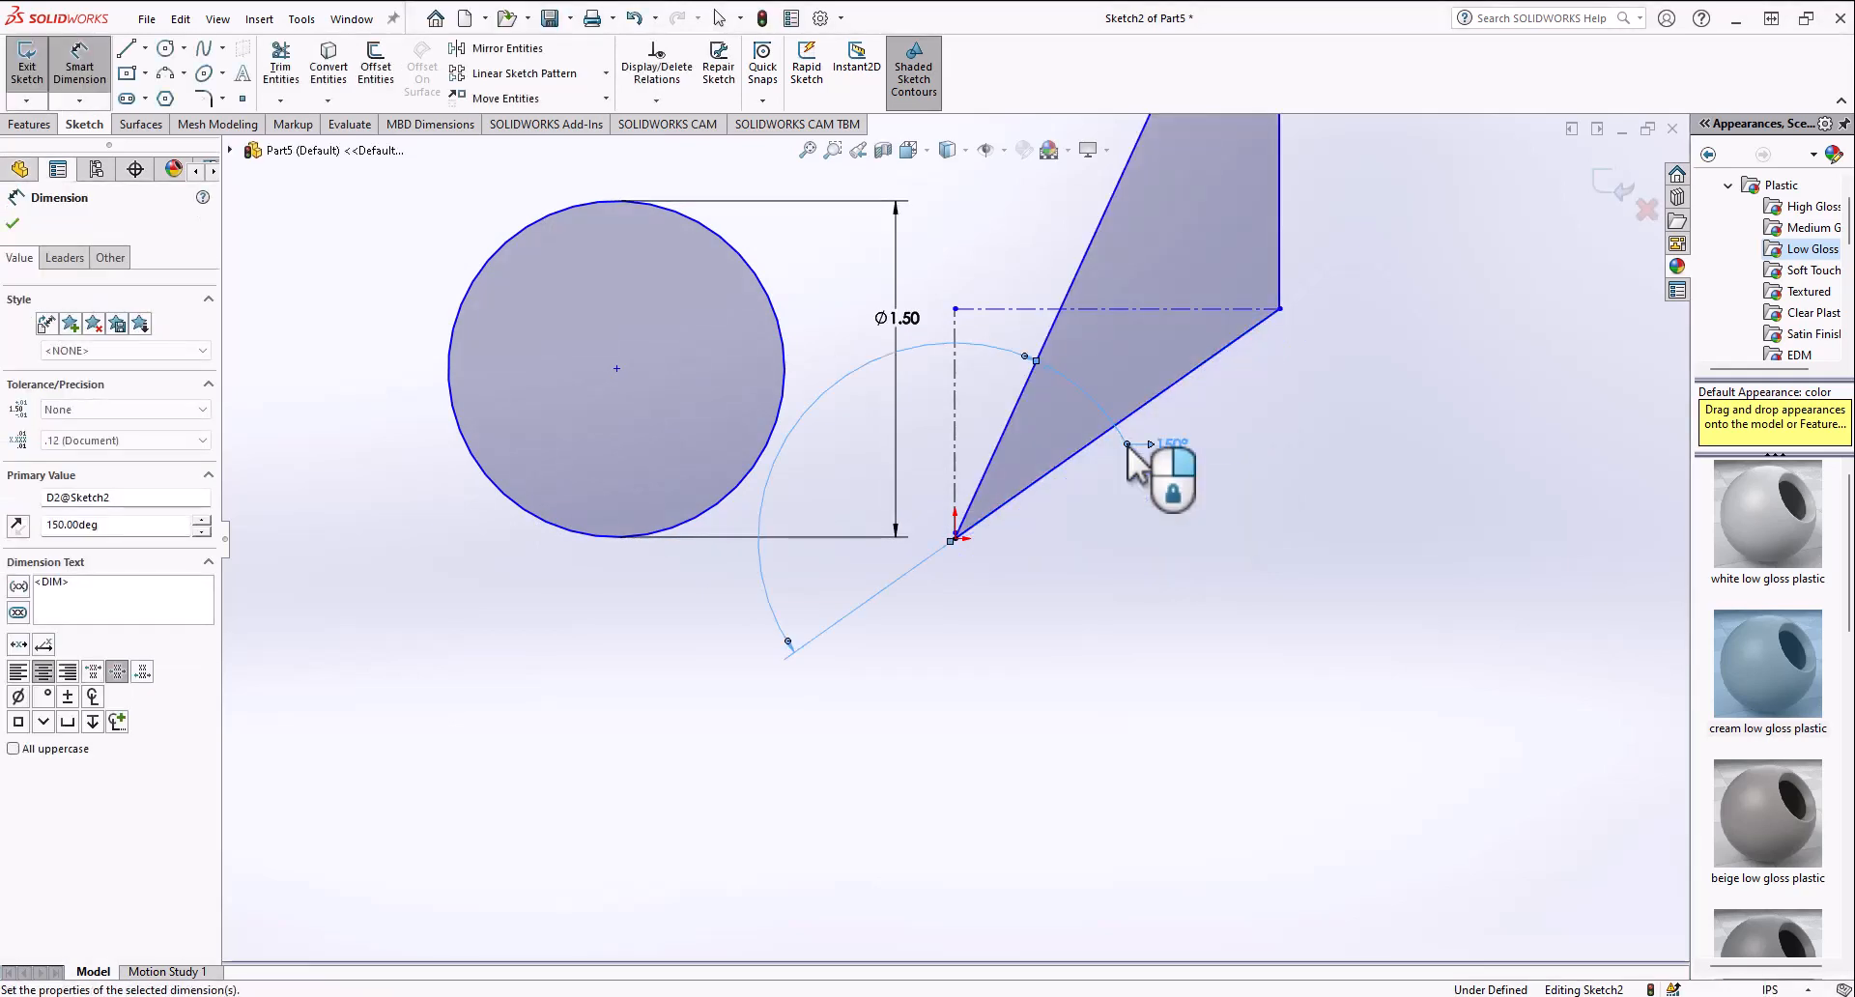
Step: Delete the 150° angle dimension and the circle's diameter dimension
scroll(1133, 437, up, 5)
scroll(999, 460, down, 2)
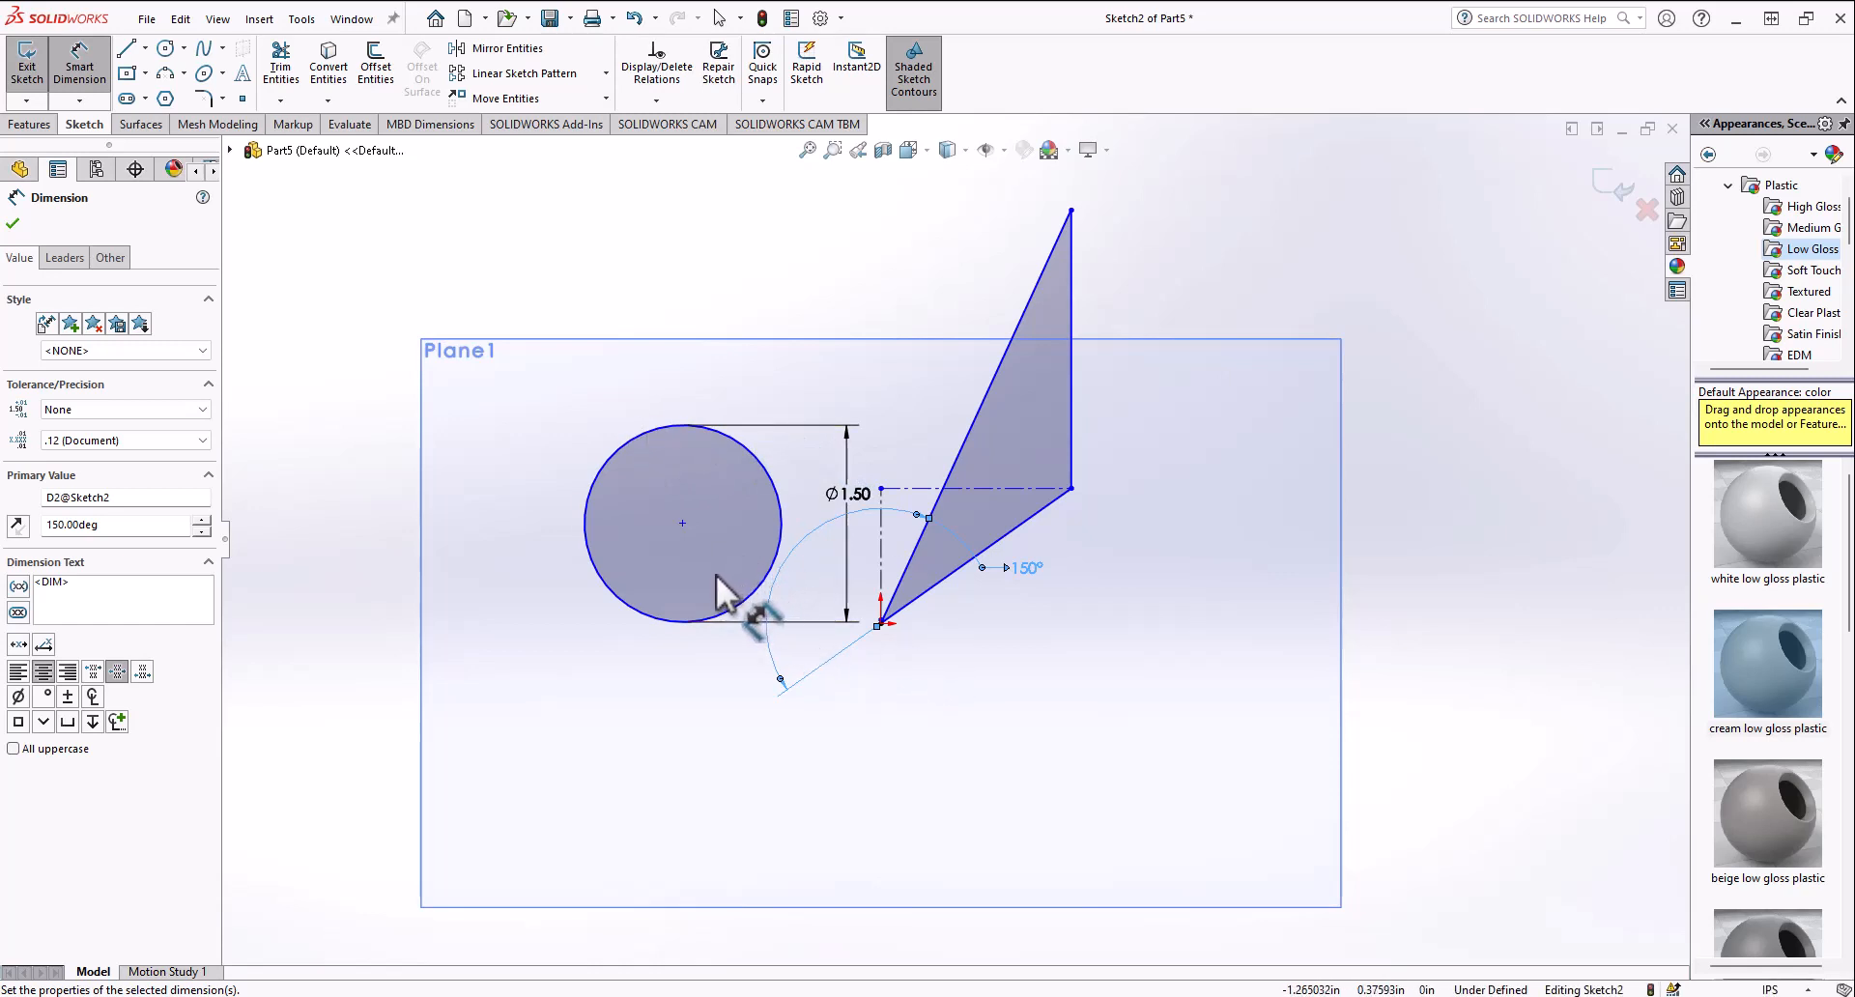
scroll(715, 628, up, 1)
scroll(715, 641, down, 1)
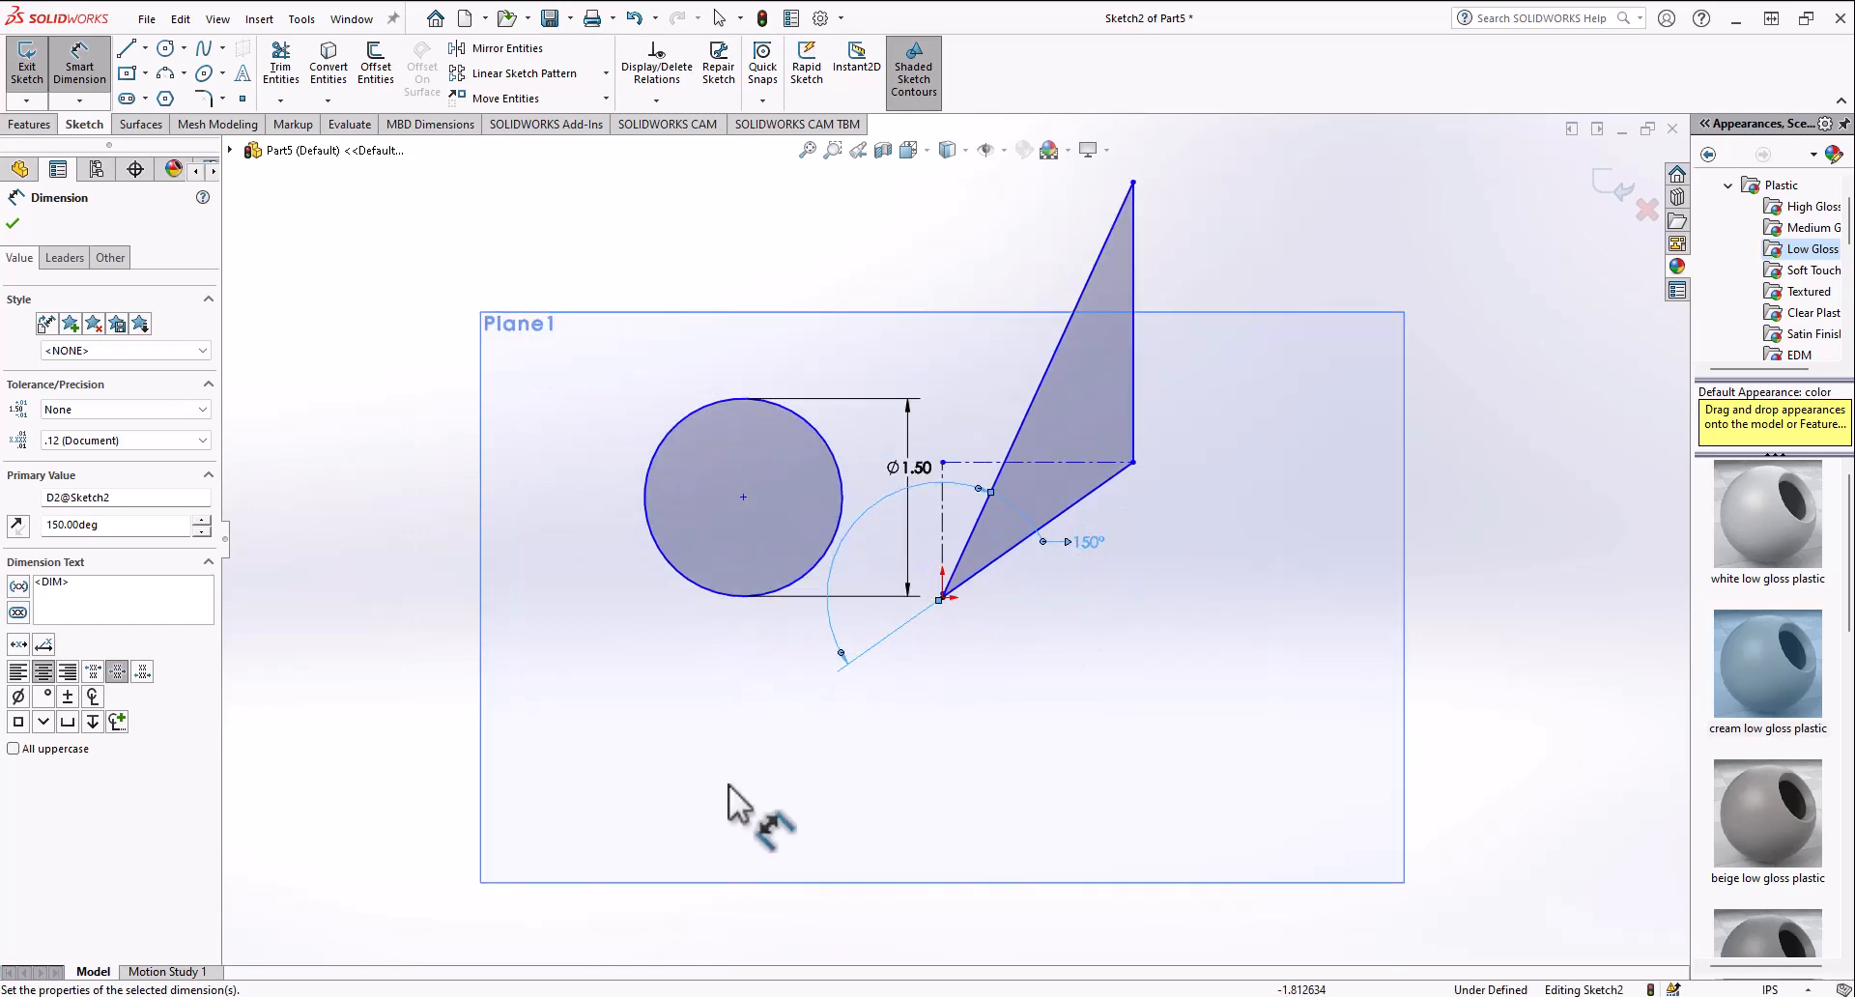
scroll(730, 591, up, 1)
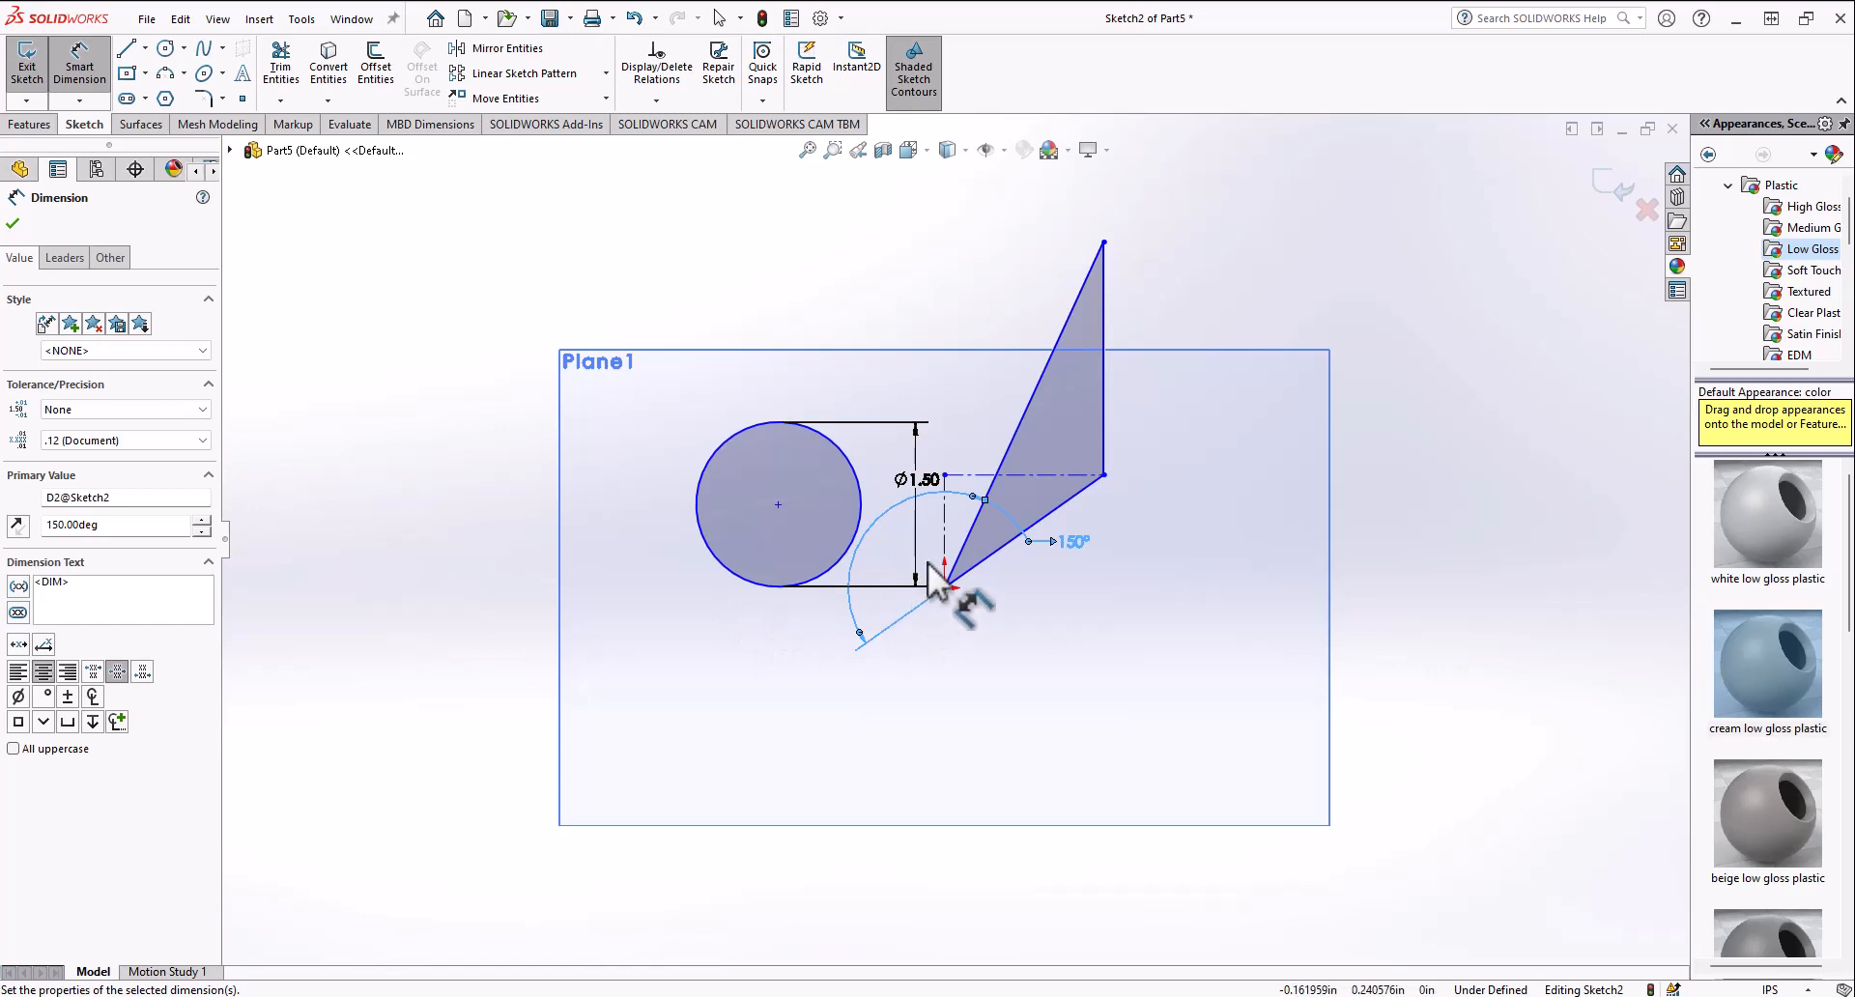
key(Escape)
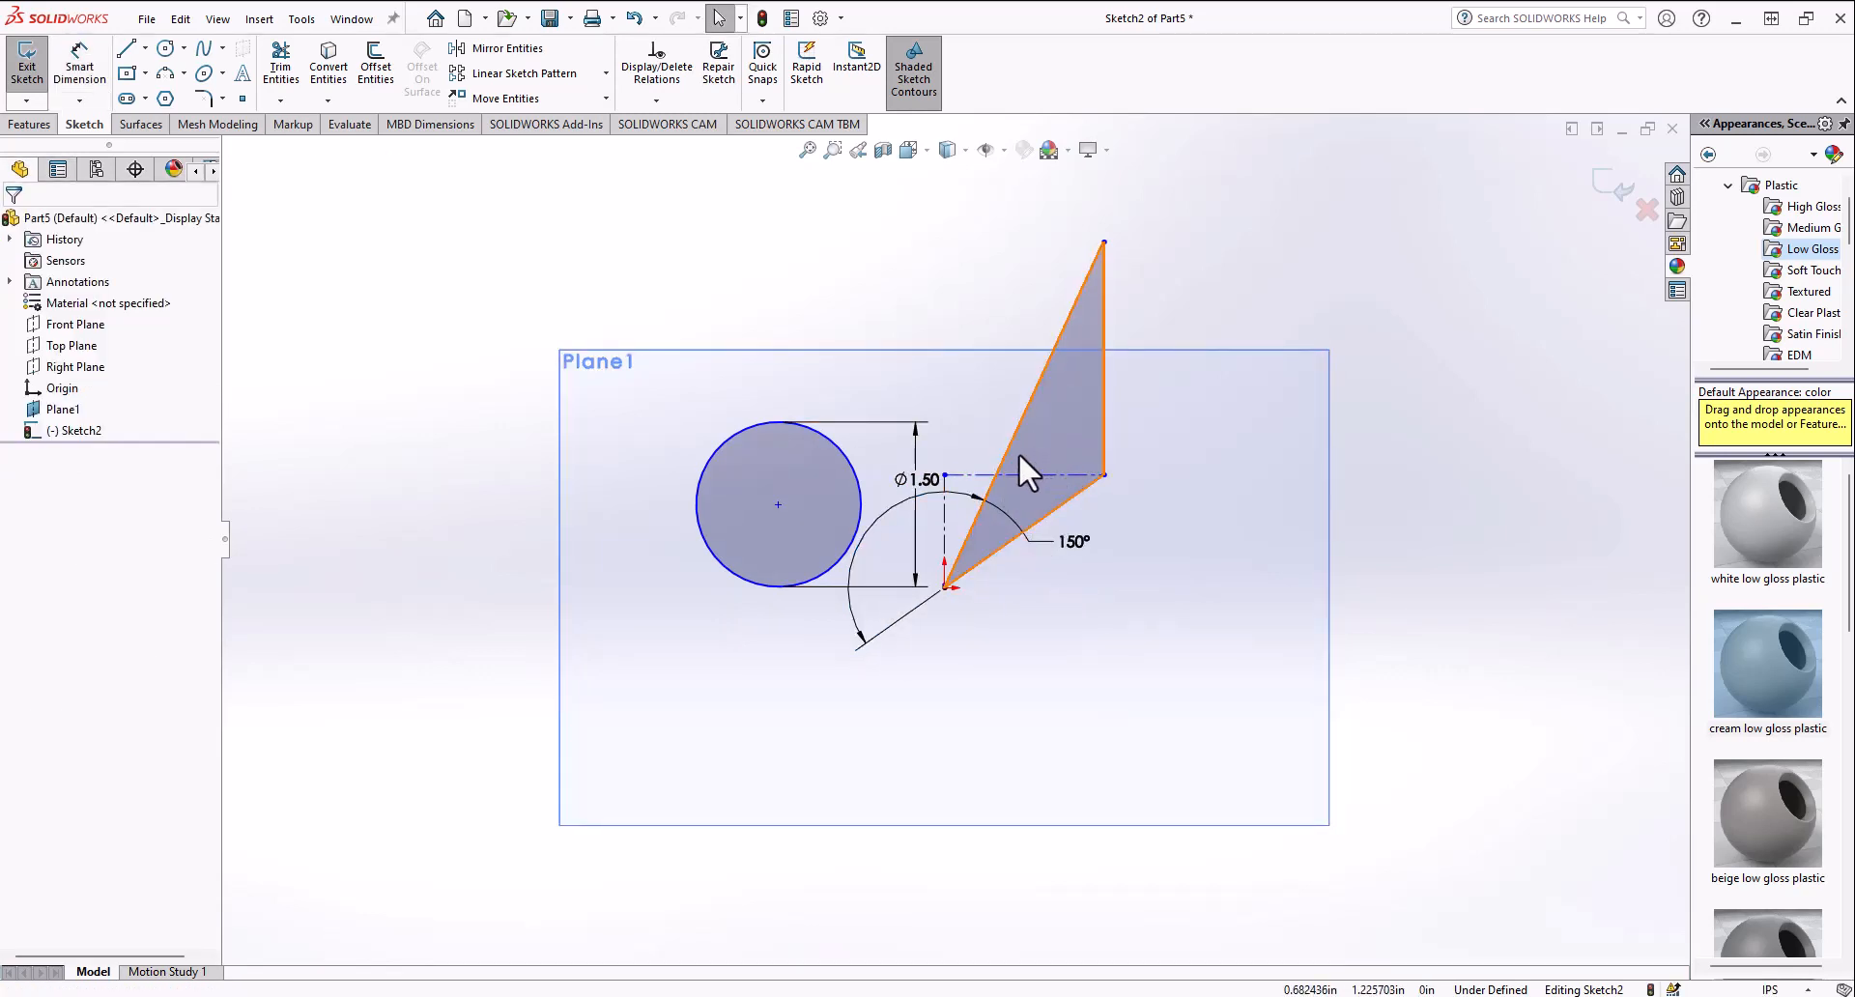
click(1063, 539)
key(Delete)
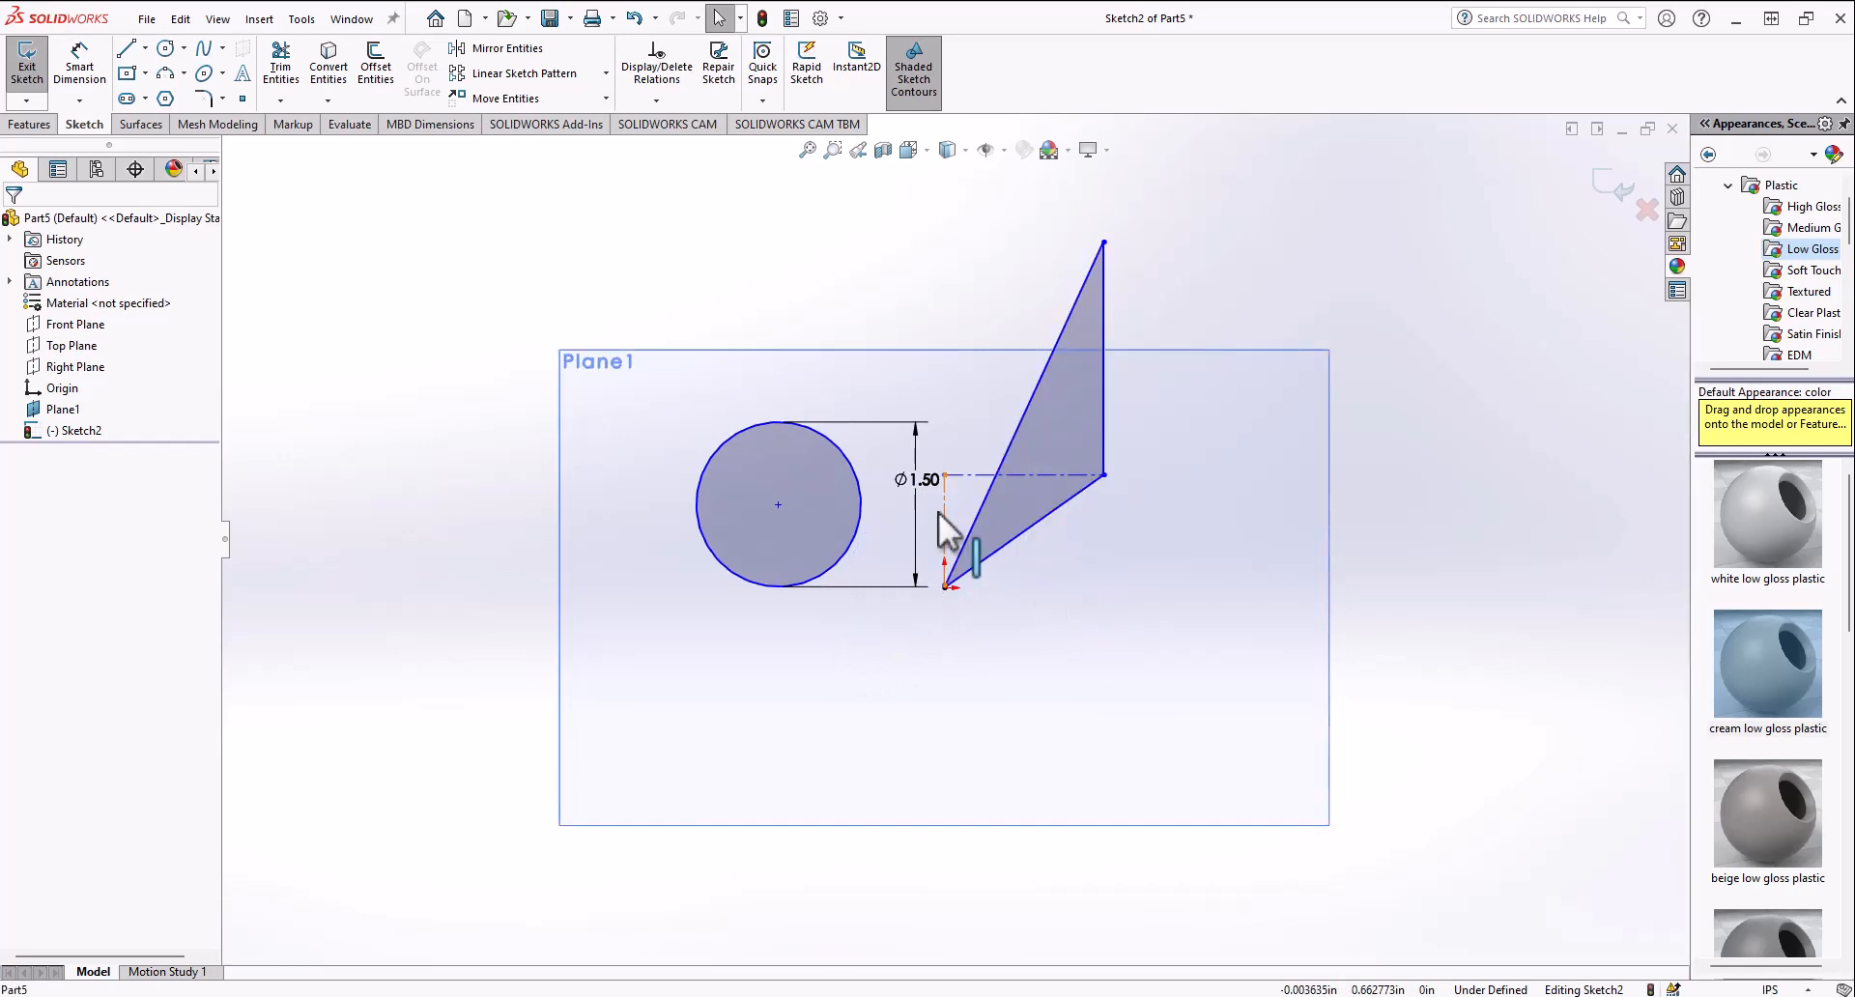
click(926, 483)
key(Delete)
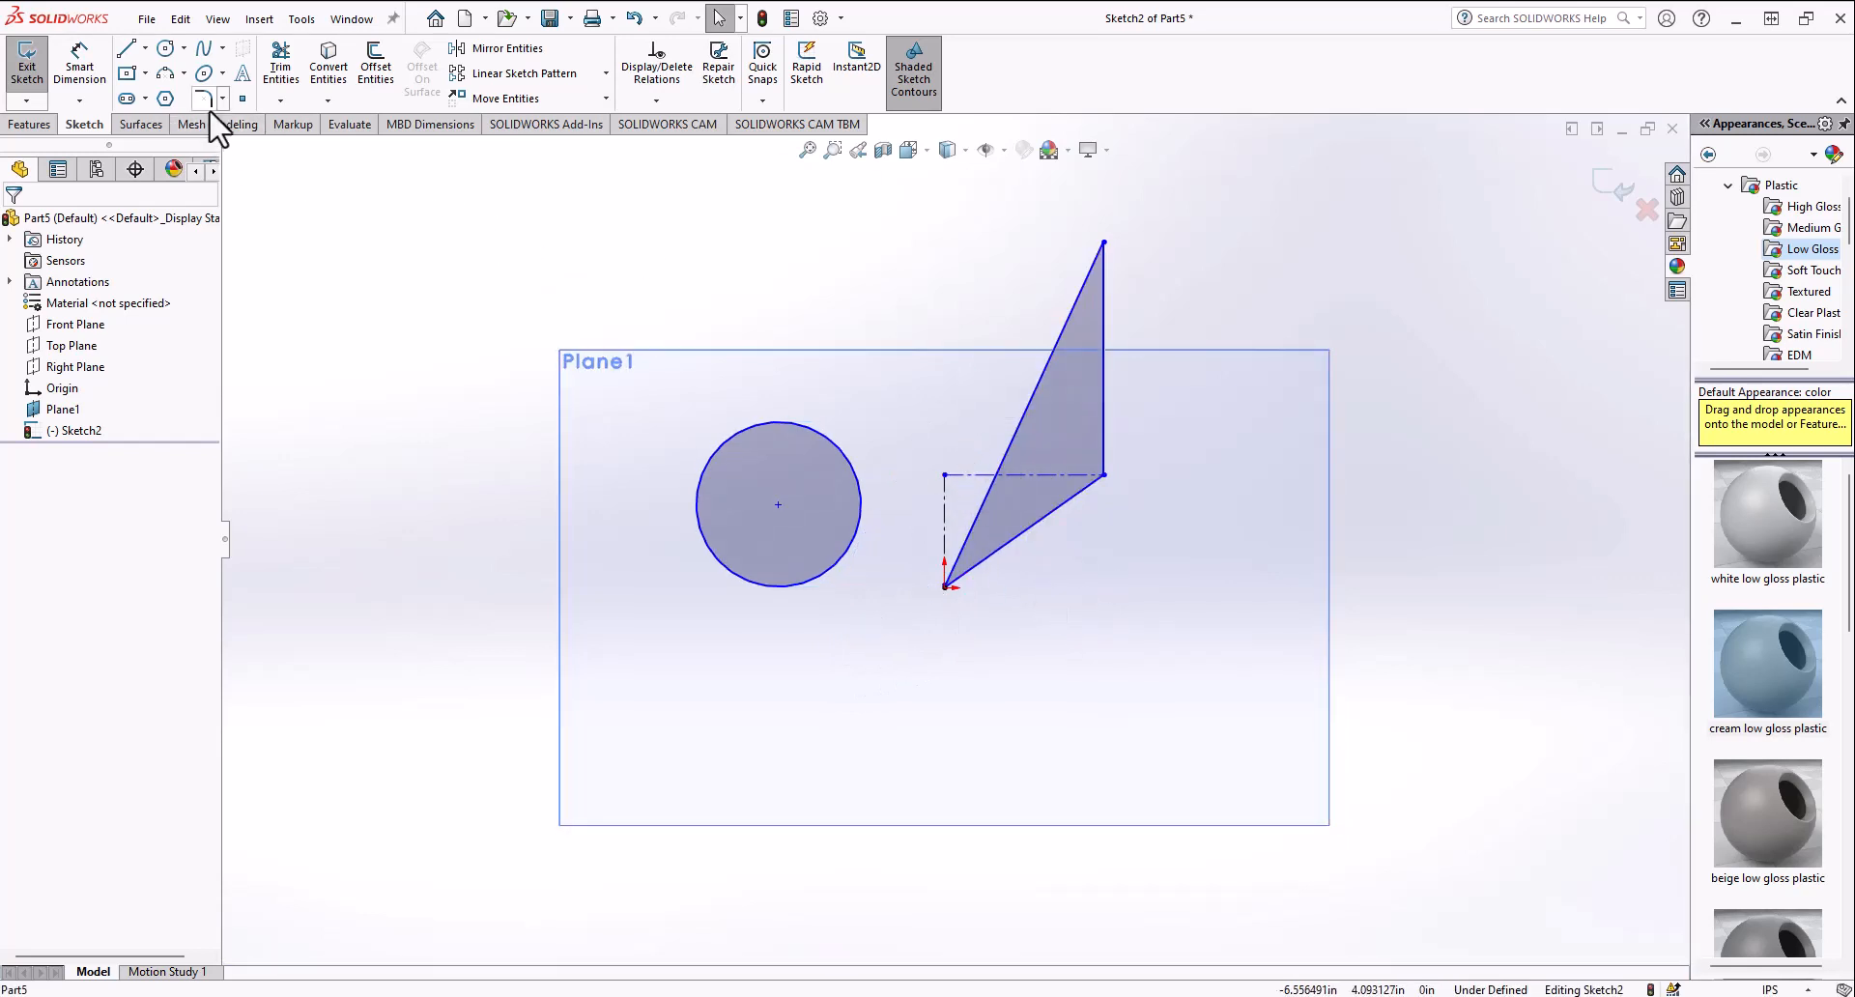
Step: Delete the vertical and horizontal centerlines attached to the triangle
click(1021, 419)
click(1105, 337)
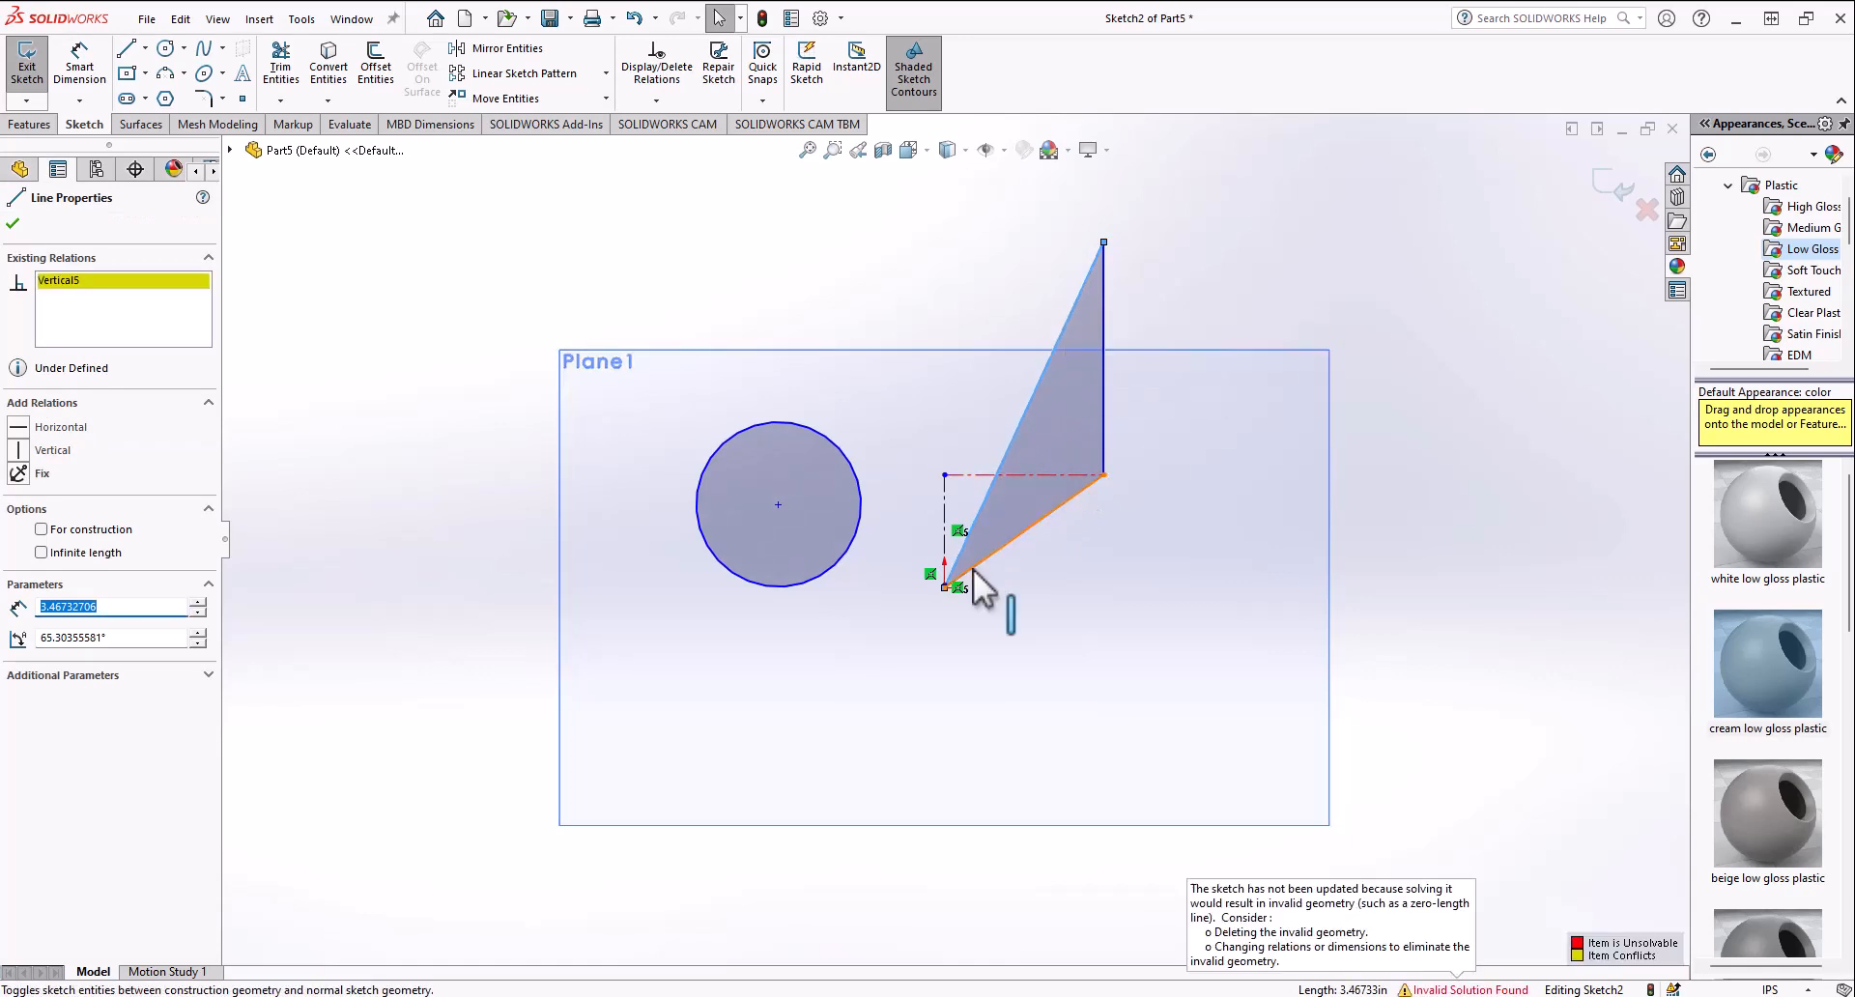
click(970, 478)
key(Delete)
click(945, 505)
key(Delete)
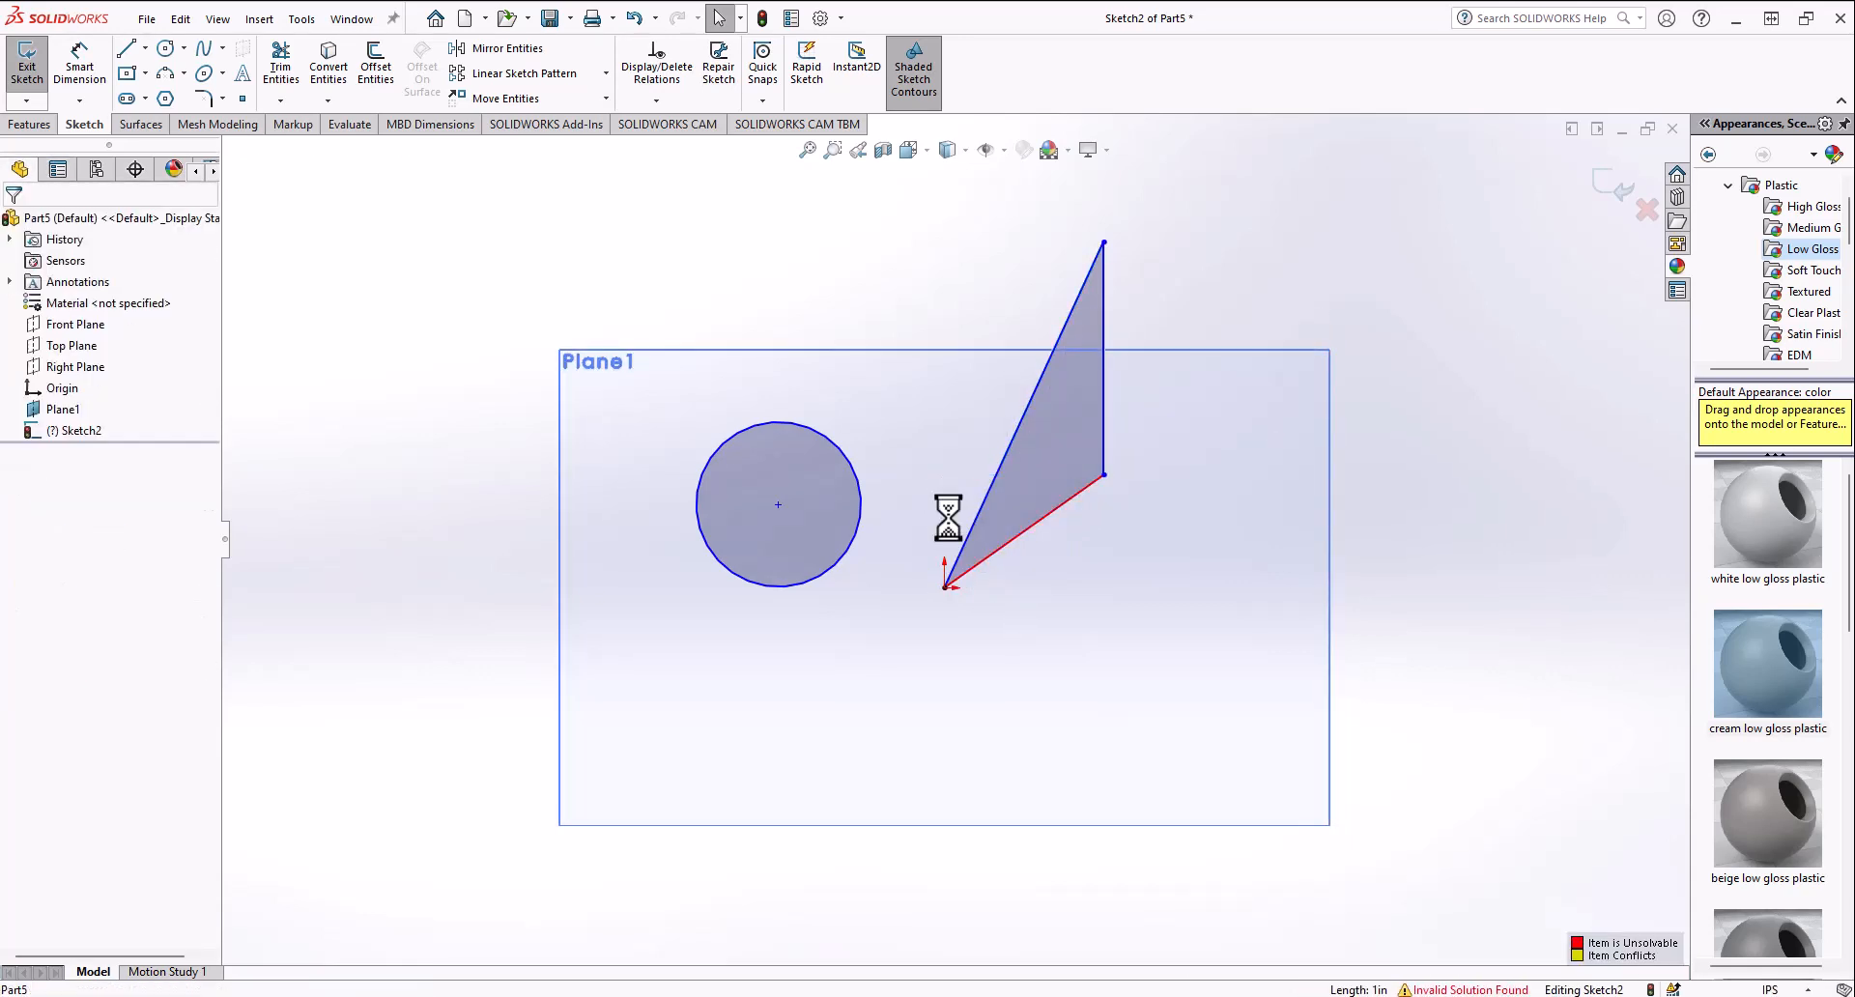
Step: Add a vertical relation to the triangle's long slanted side
click(987, 491)
click(1064, 416)
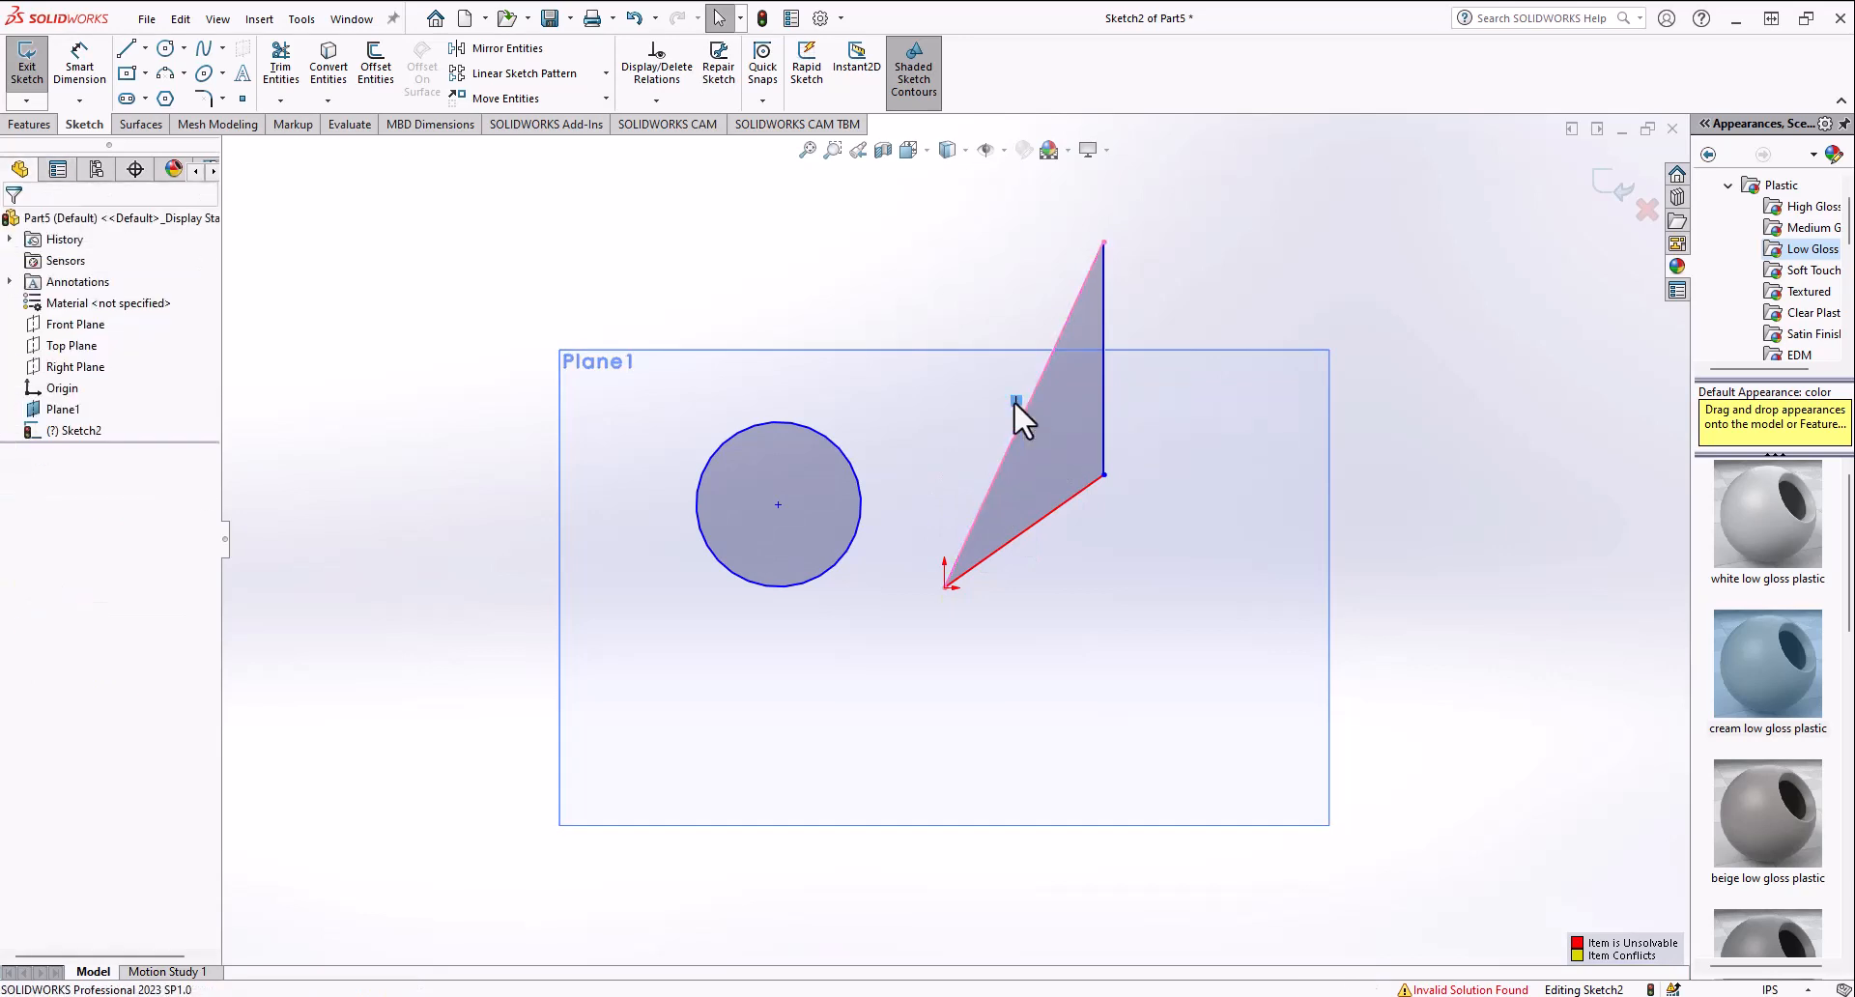
click(1070, 499)
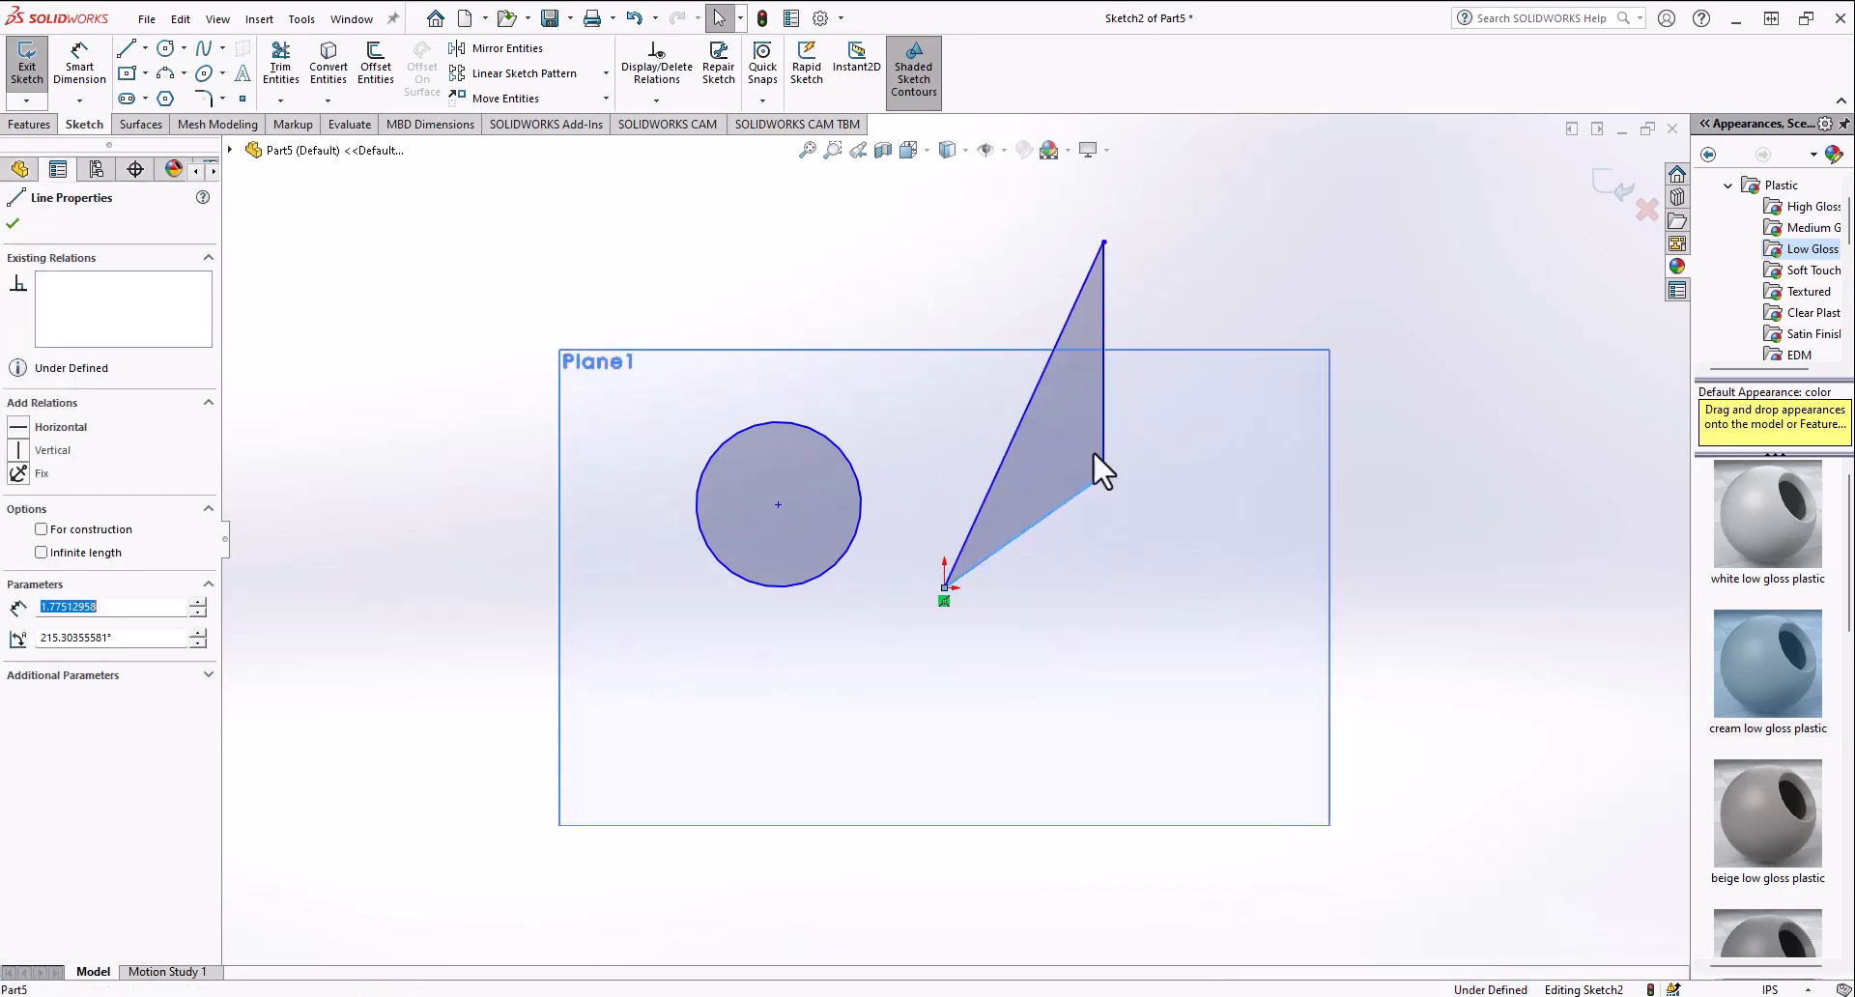
click(1103, 442)
click(1118, 355)
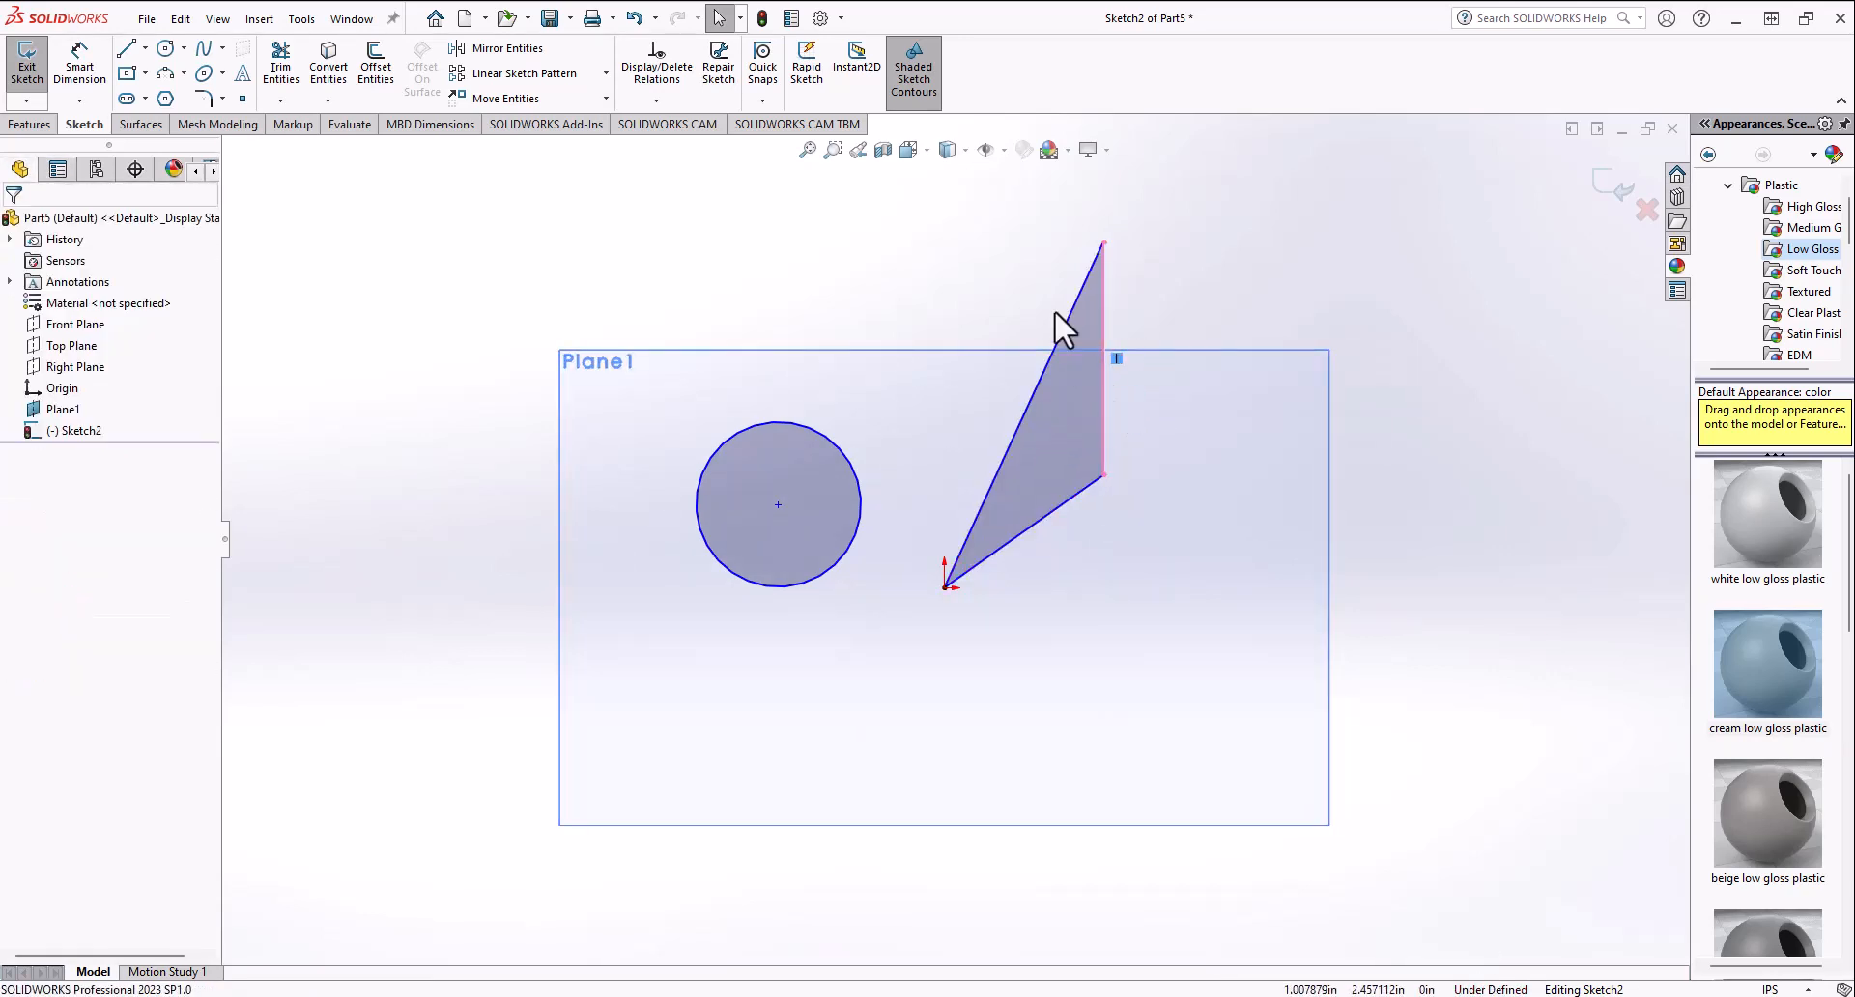
click(1030, 408)
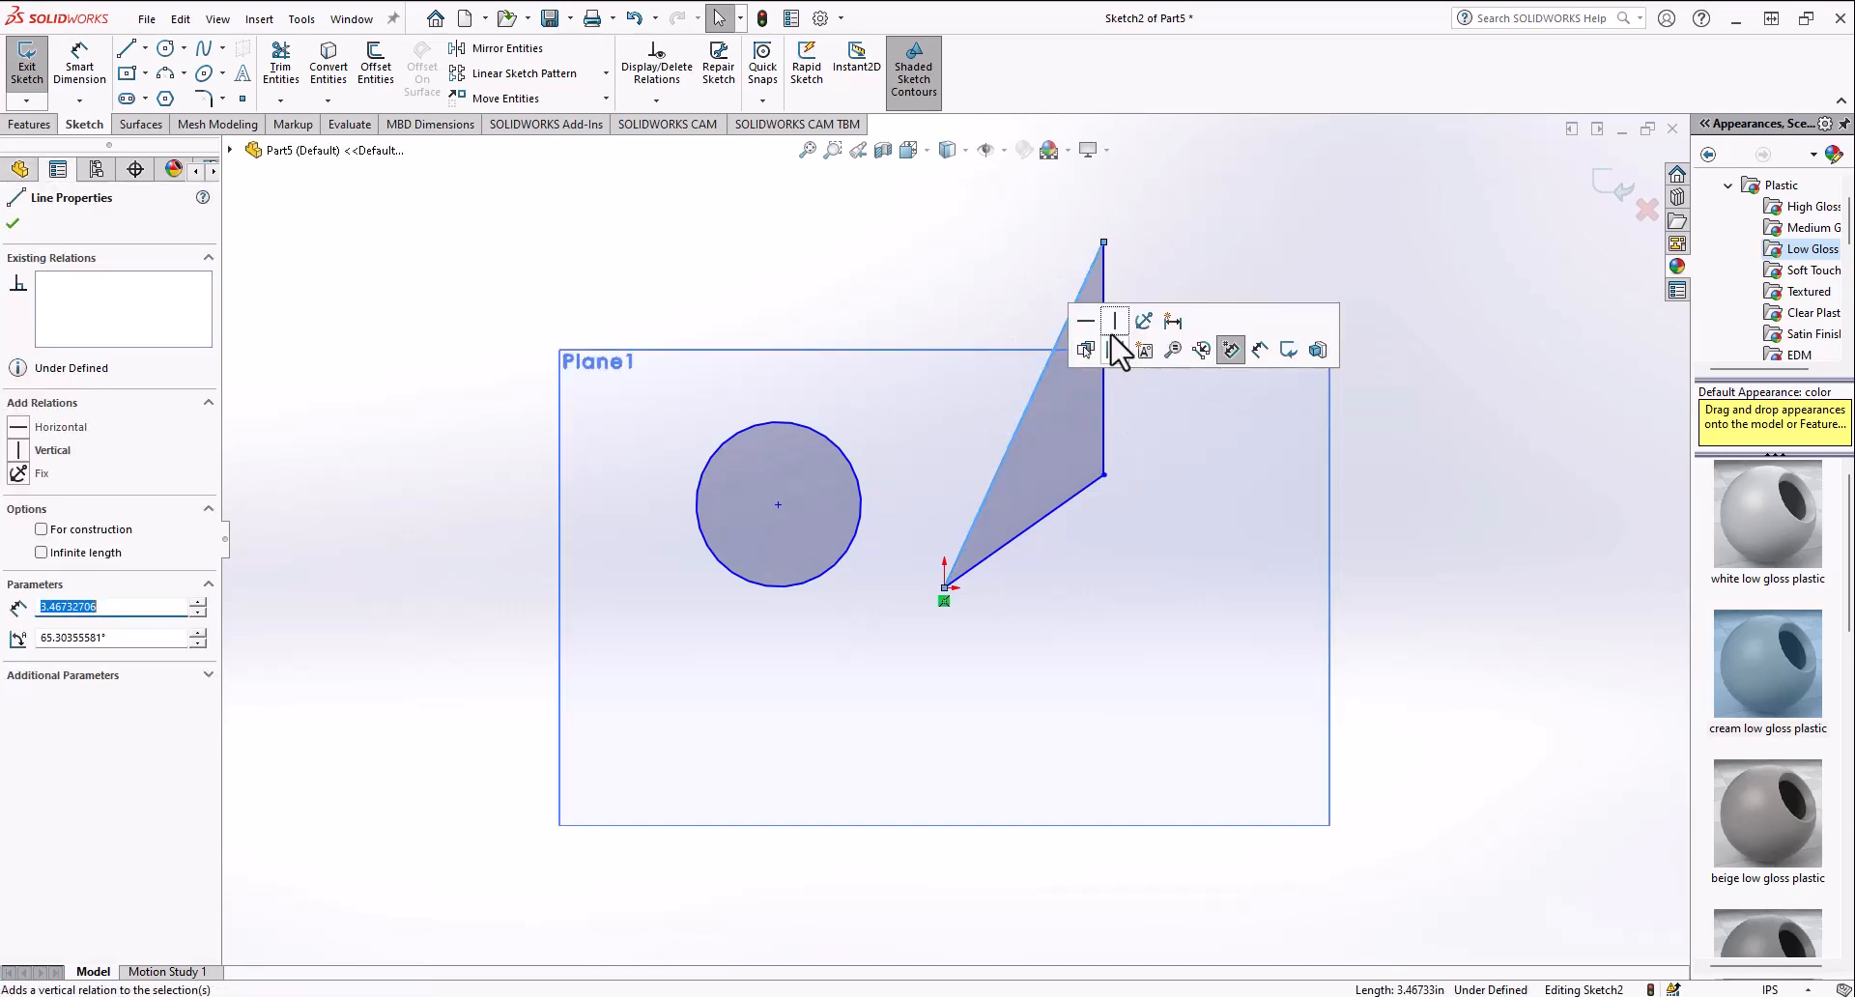
click(1115, 328)
Step: Replace that side's vertical relation with a horizontal relation
click(944, 472)
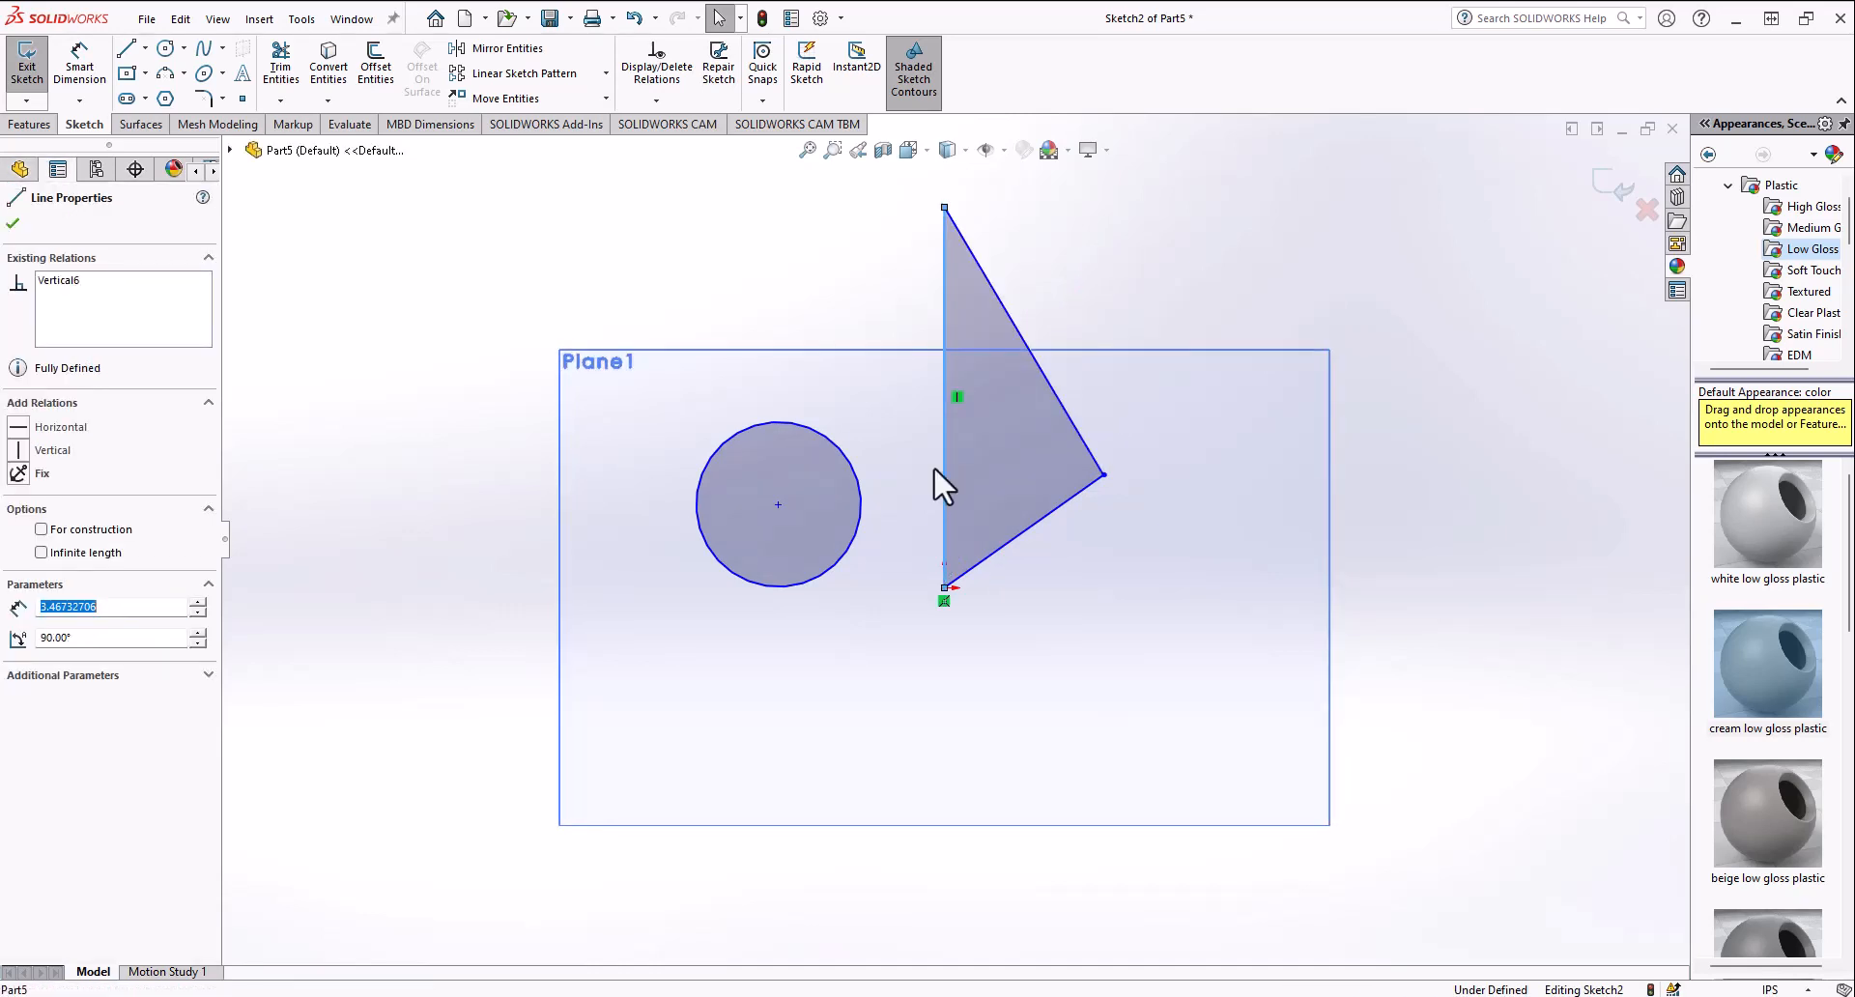
click(951, 404)
key(Delete)
click(946, 434)
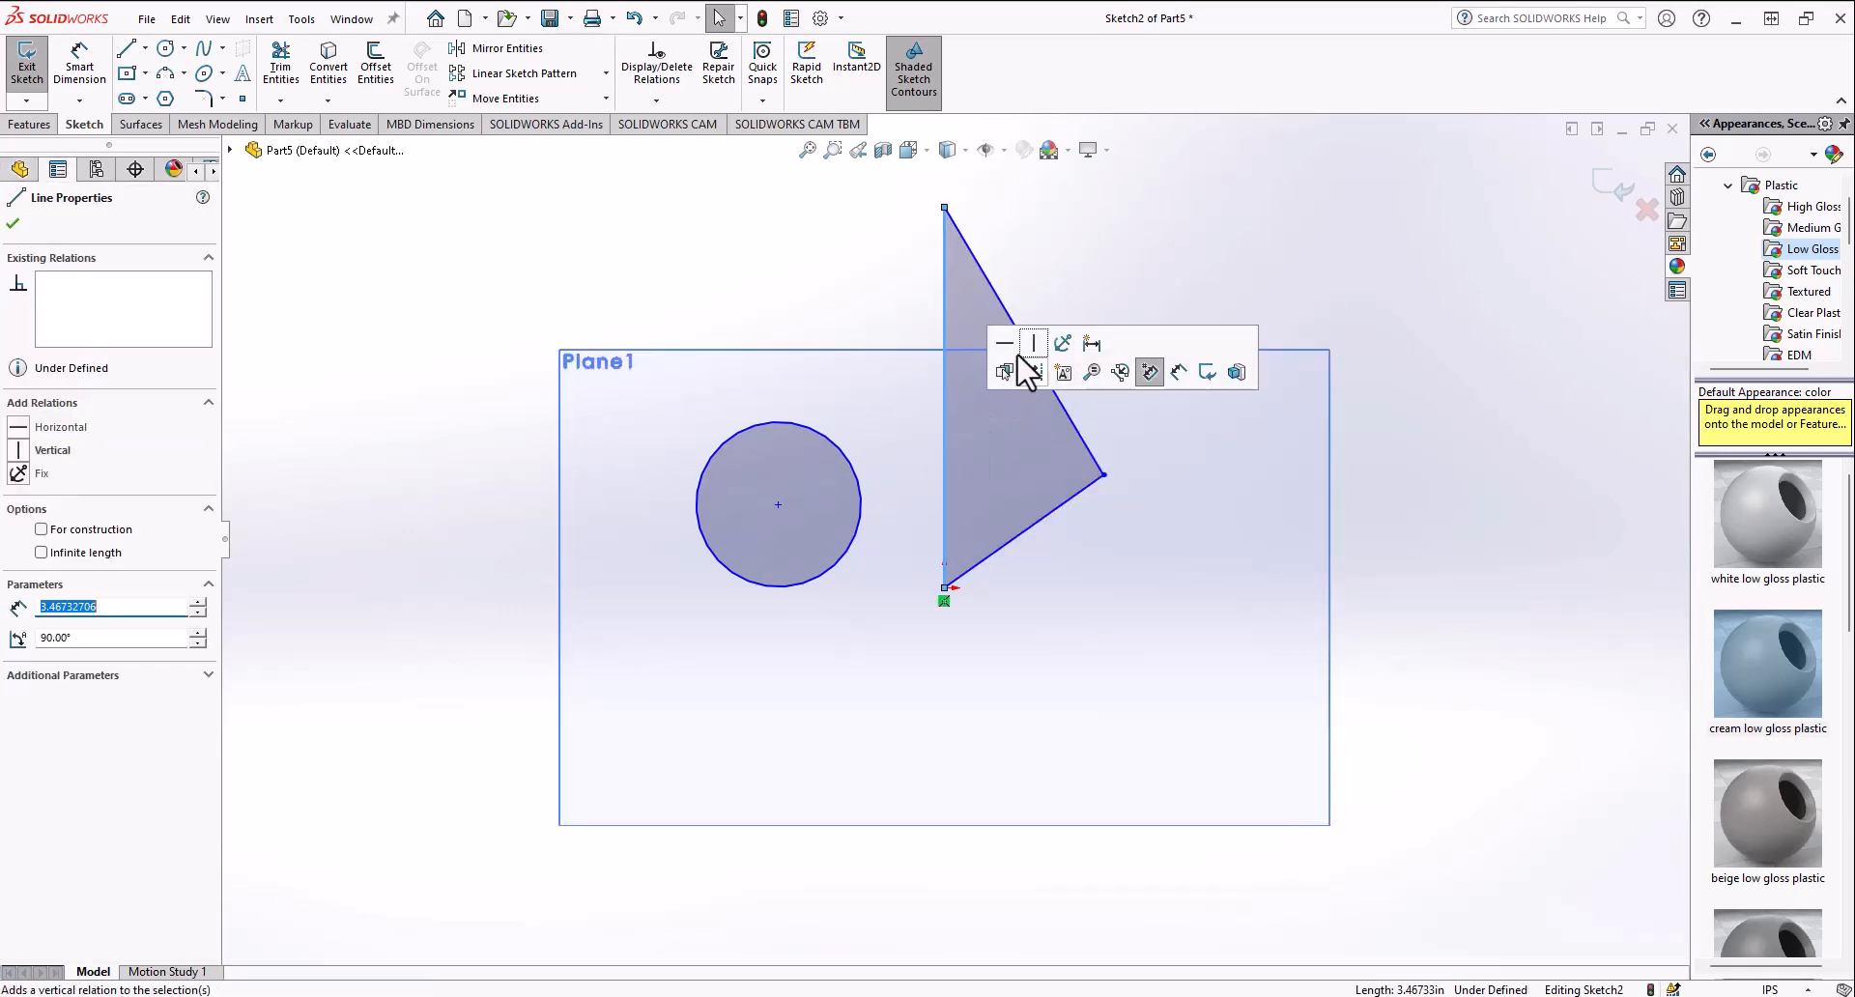
click(1019, 356)
Step: Delete the top side's horizontal relation and fix that side in place
click(1001, 576)
click(1003, 584)
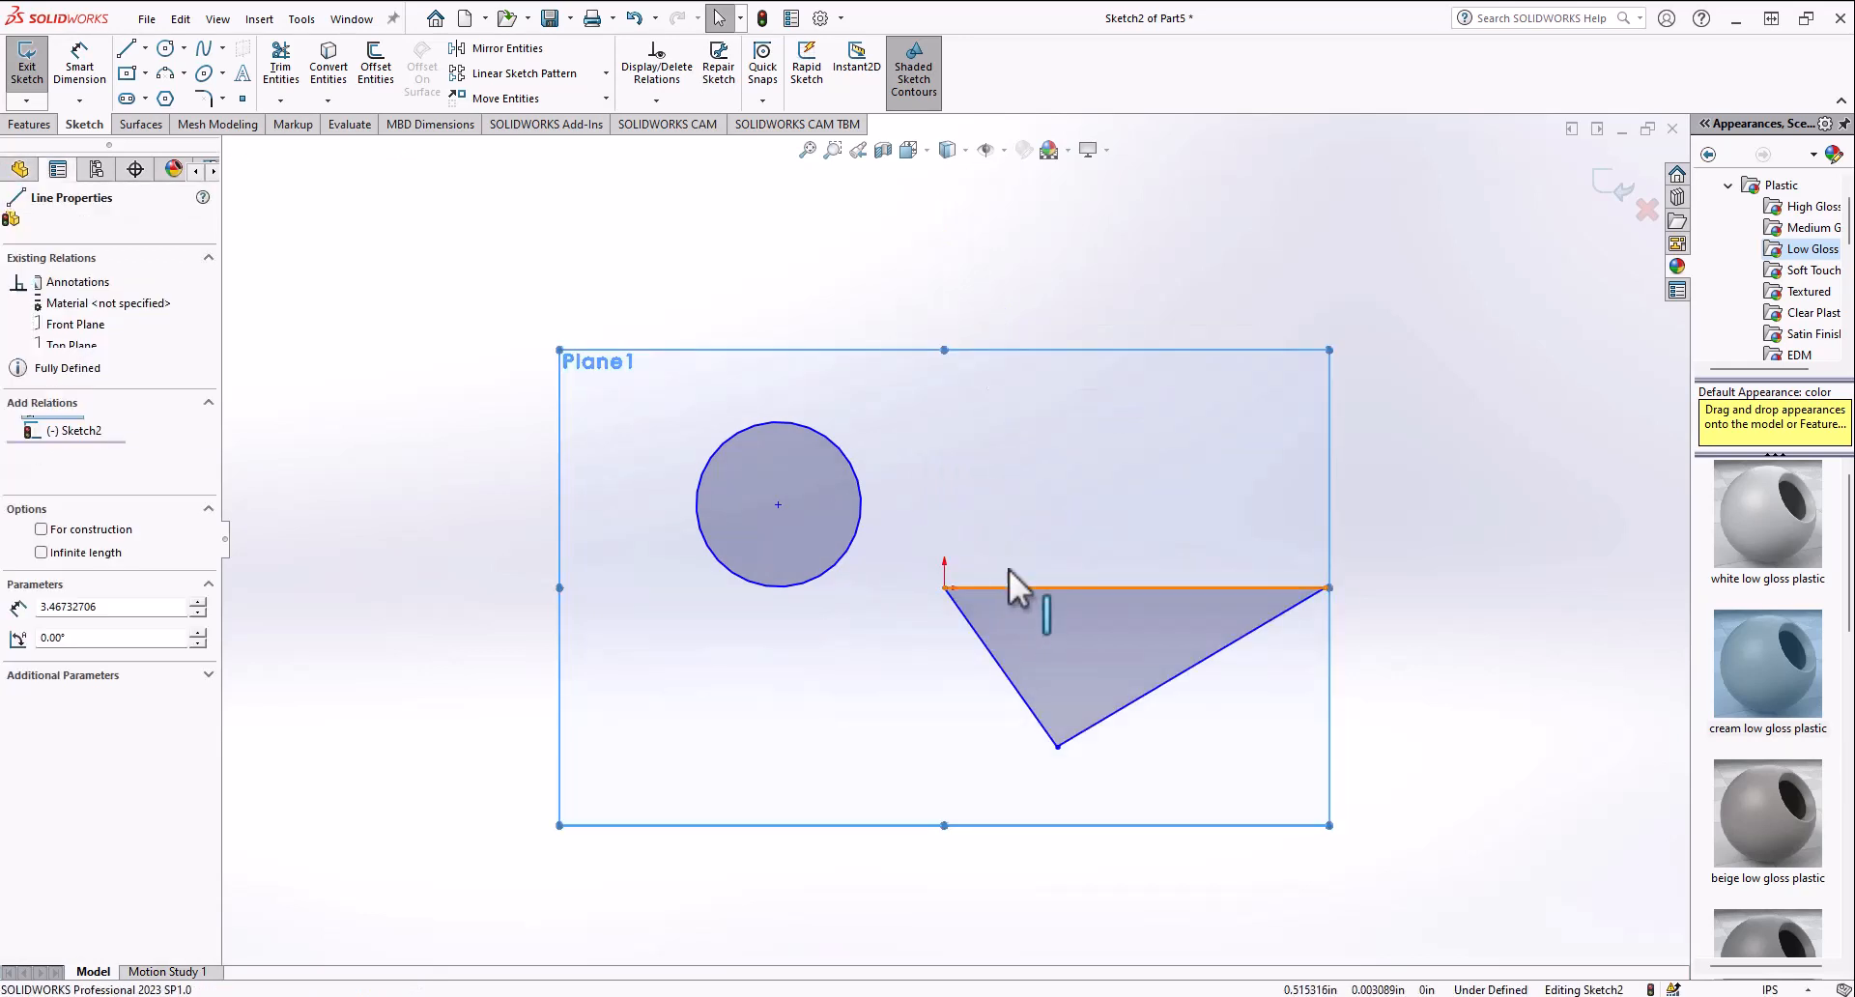
click(1136, 601)
key(Delete)
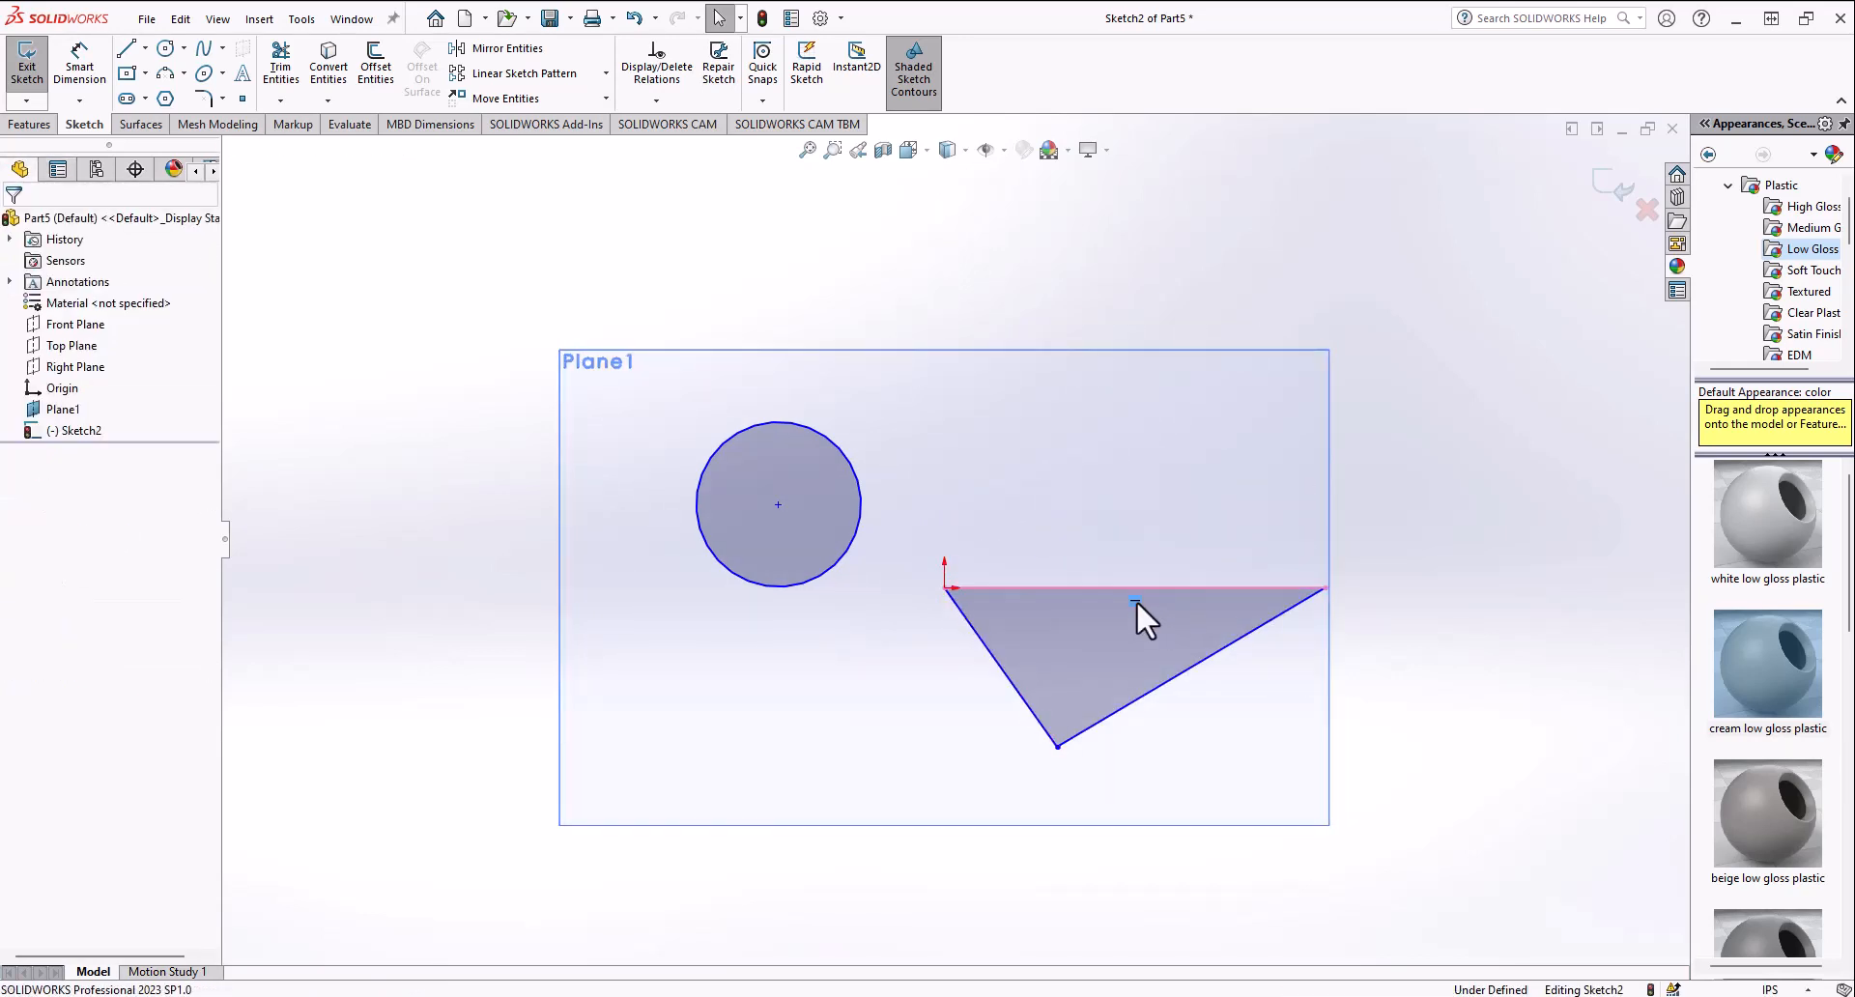
click(1121, 587)
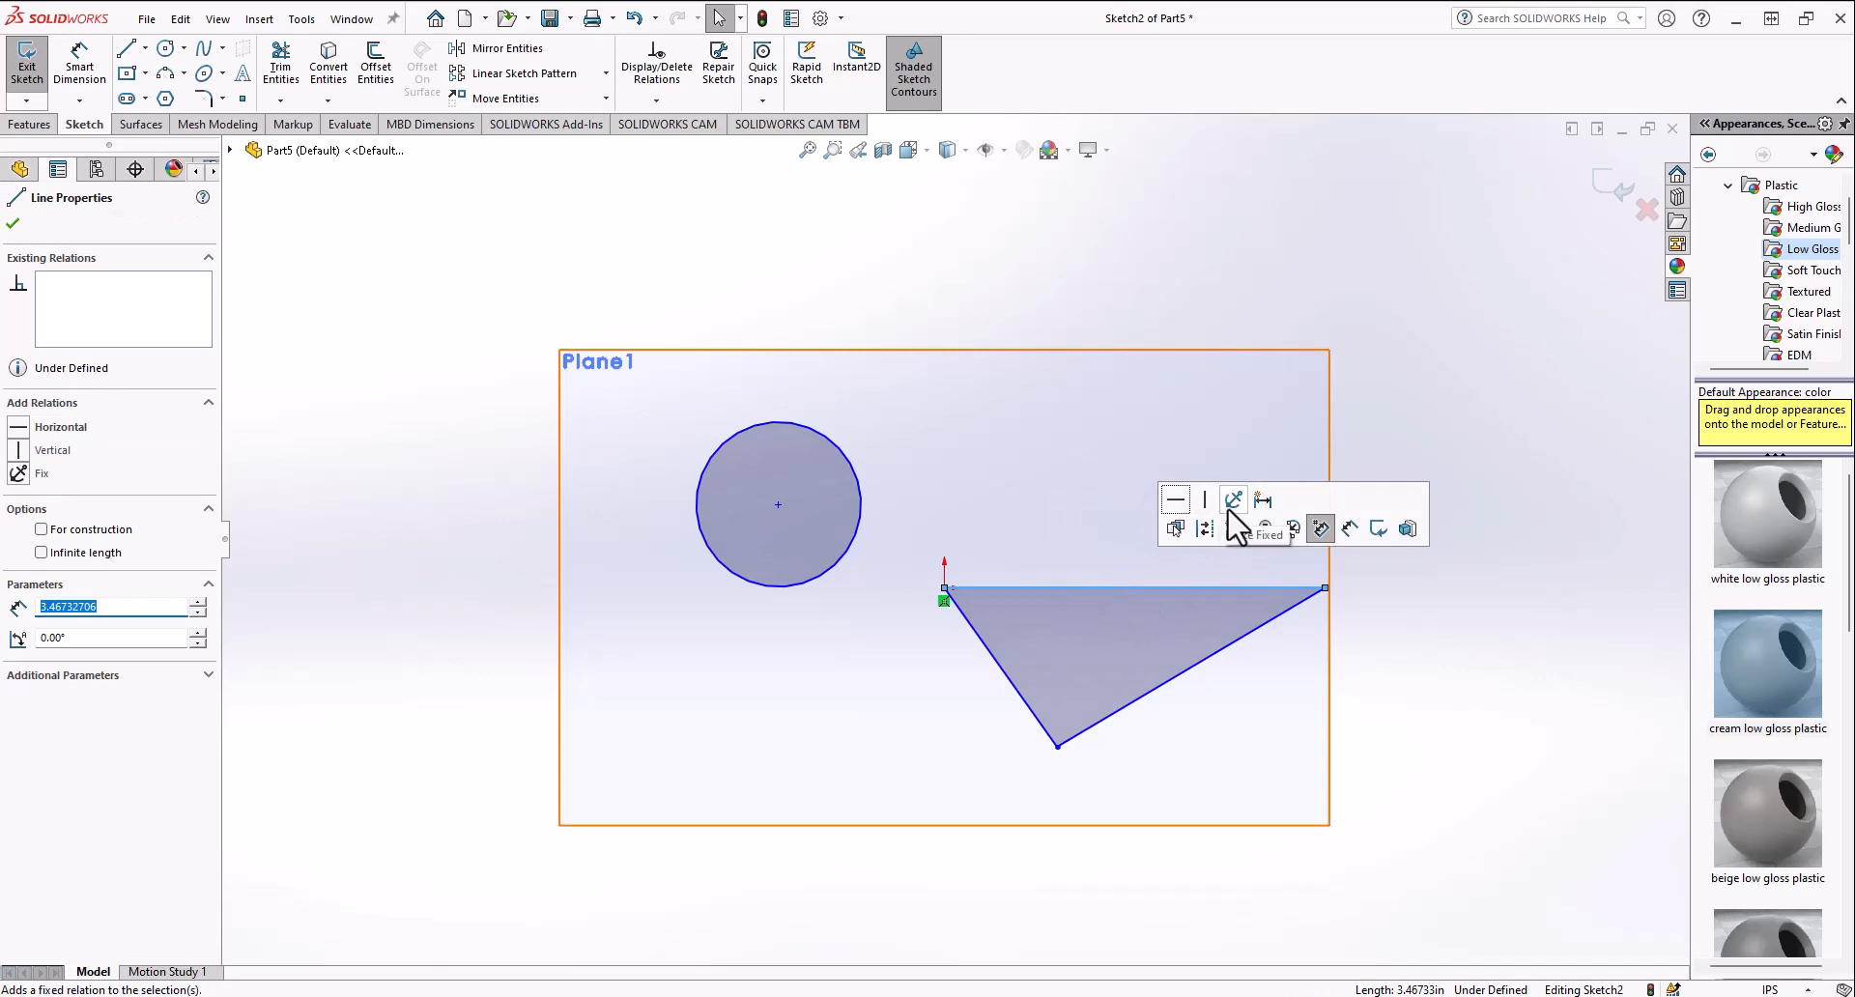
click(1307, 624)
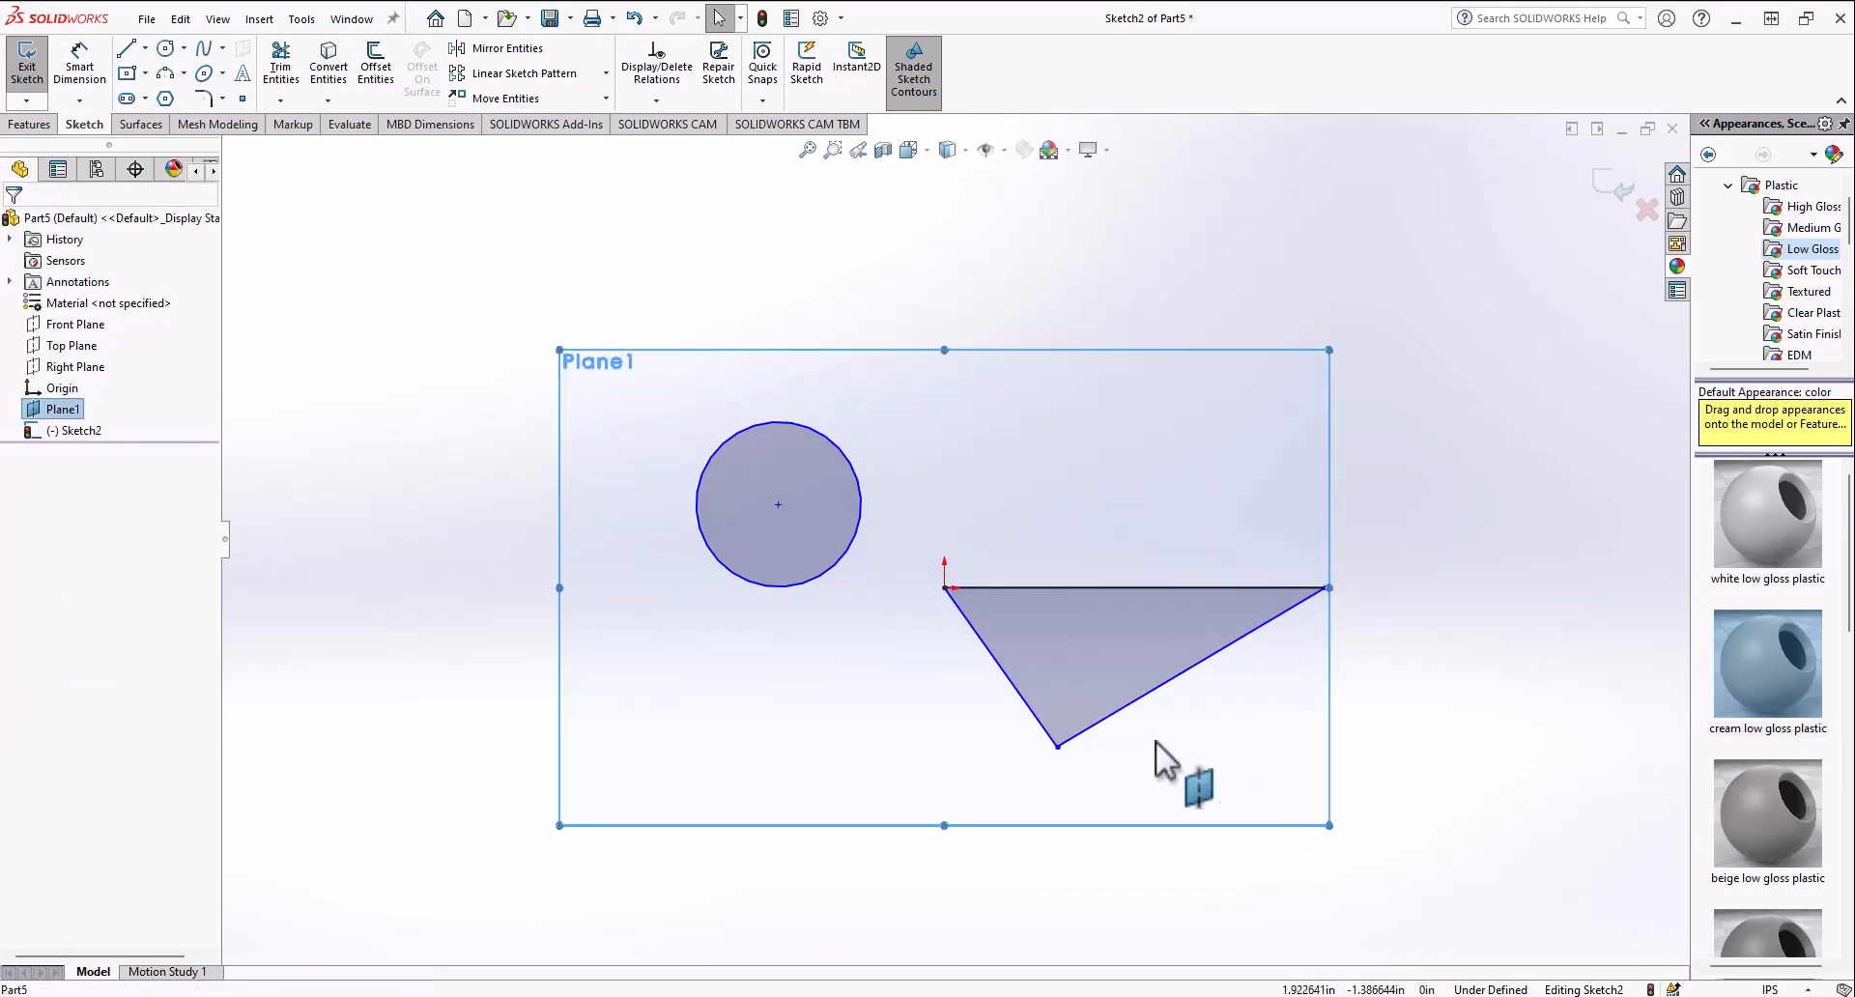
Step: Drag the triangle's bottom vertex slightly left and pull the top side's right end inward
drag(1060, 748, 987, 741)
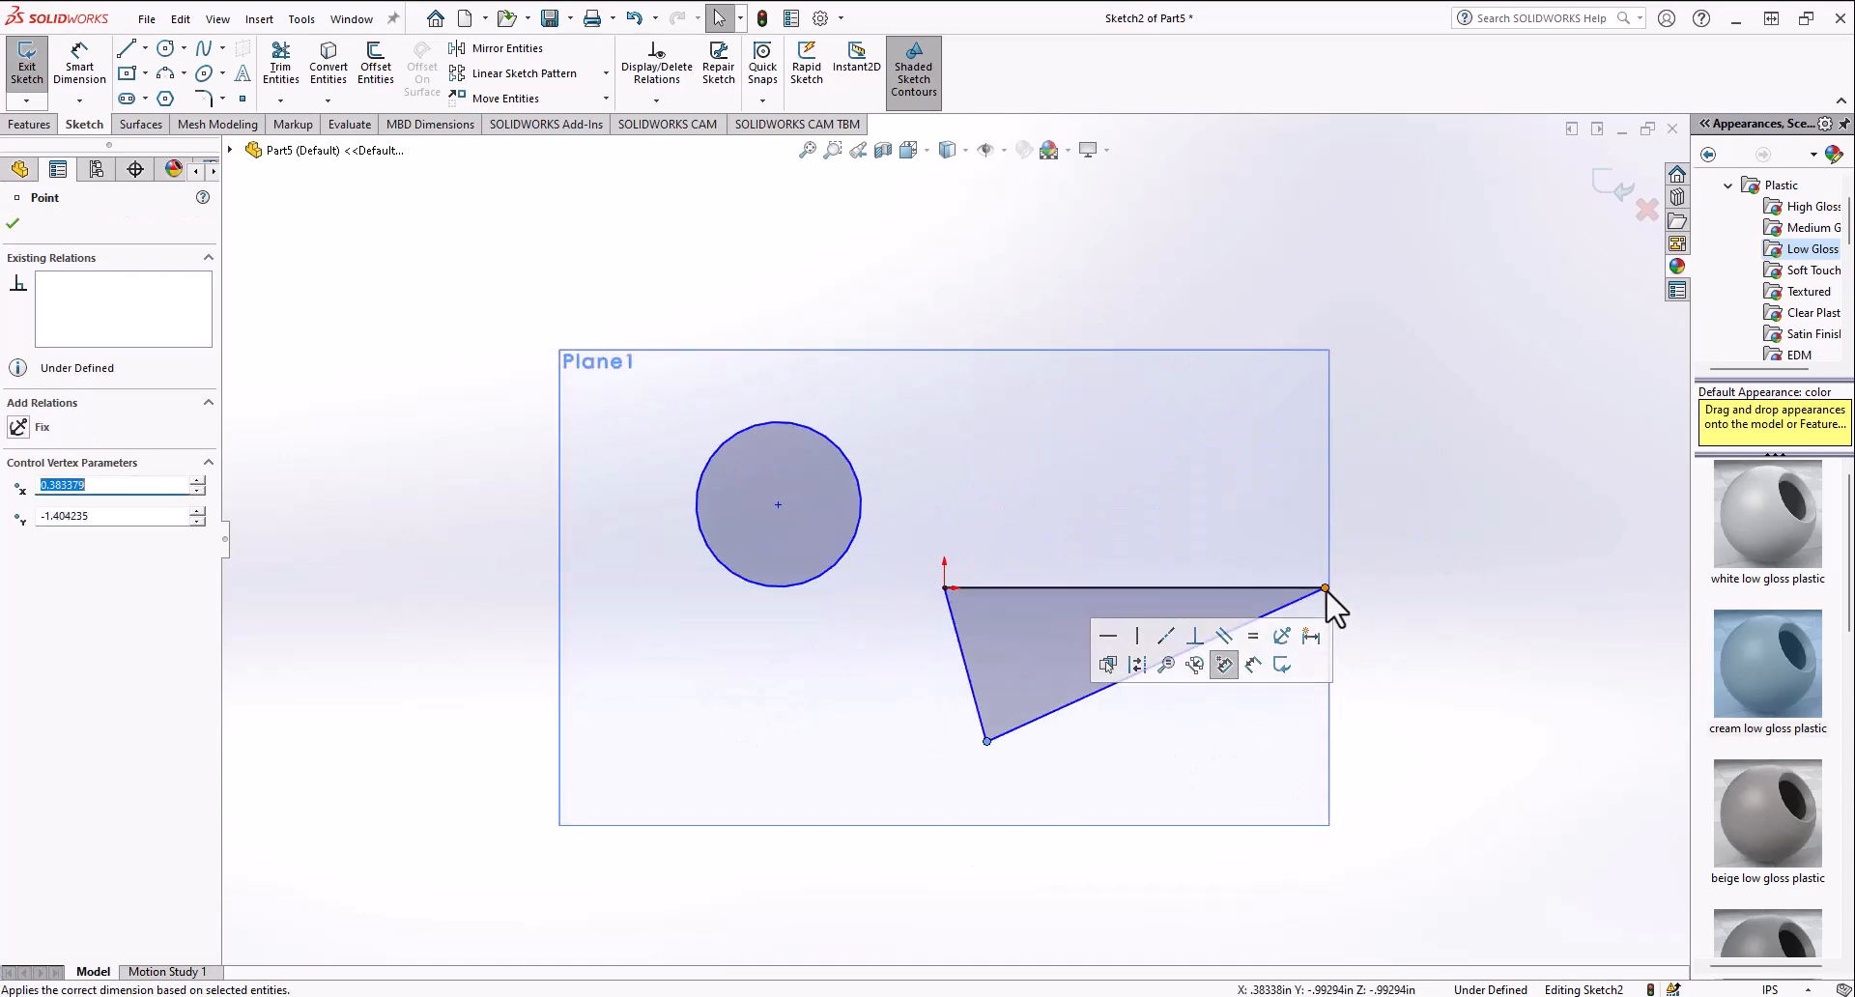
drag(1326, 589, 1083, 597)
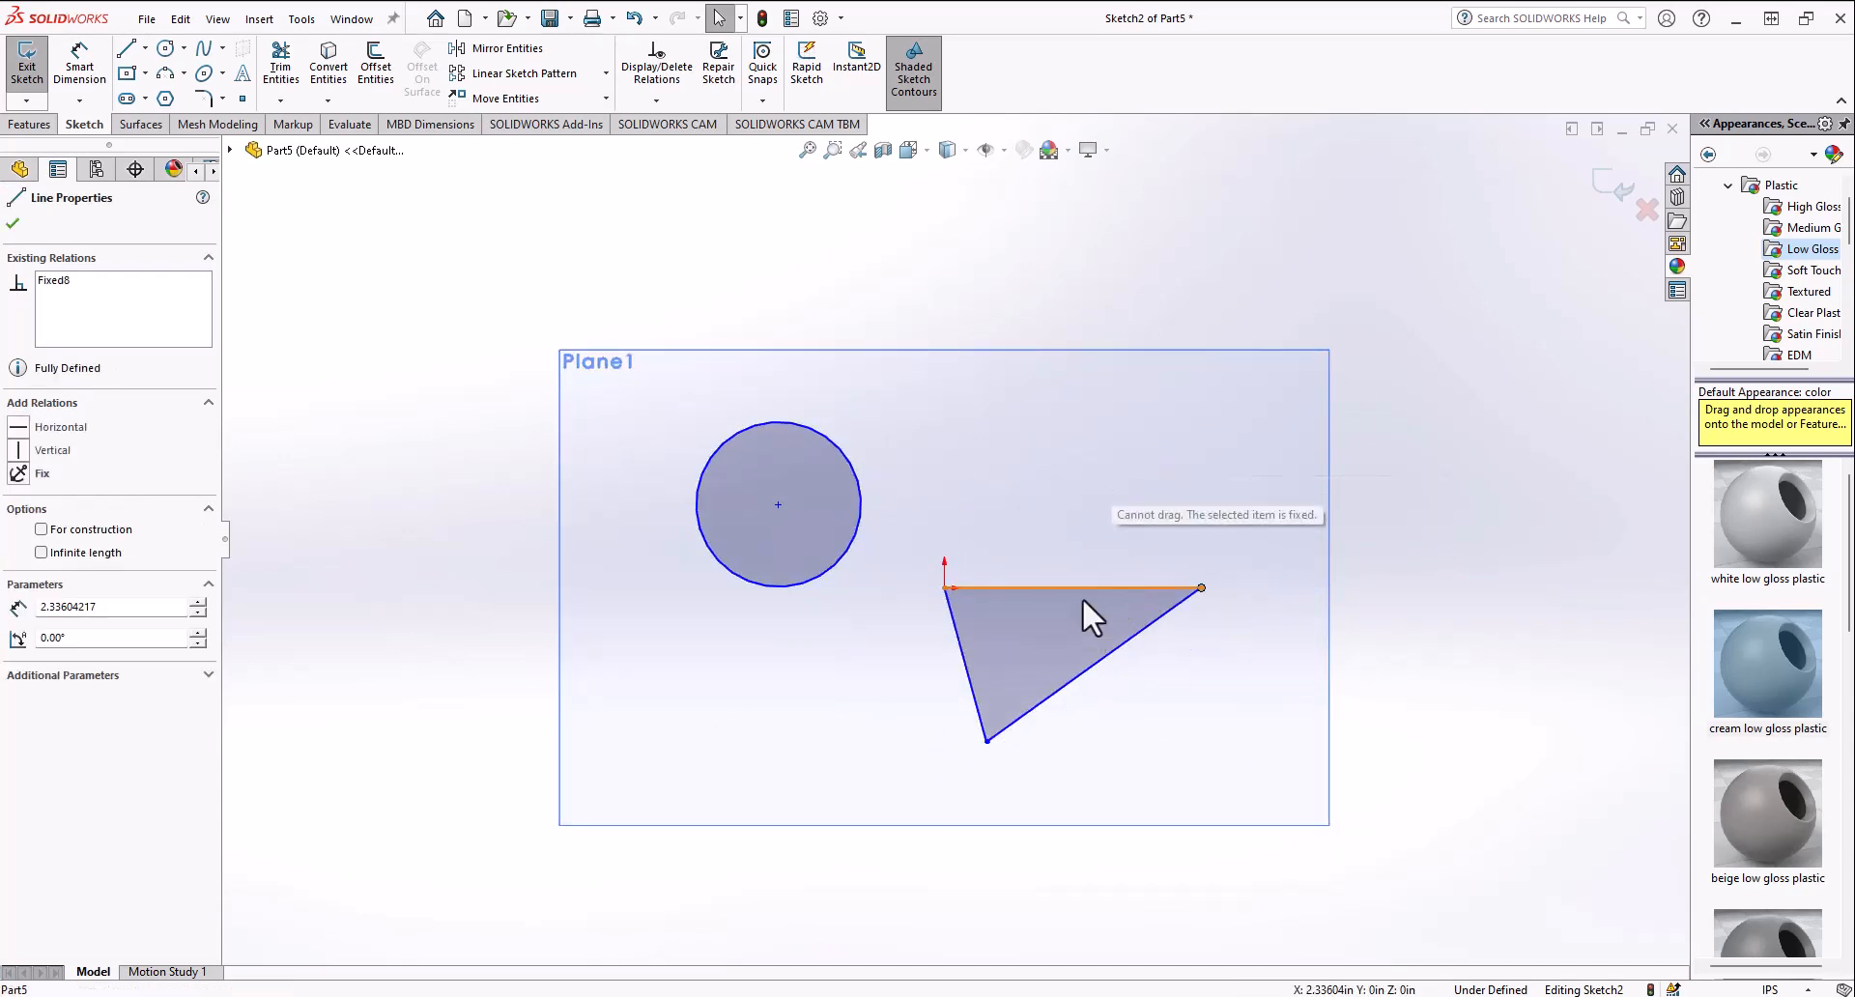
click(976, 682)
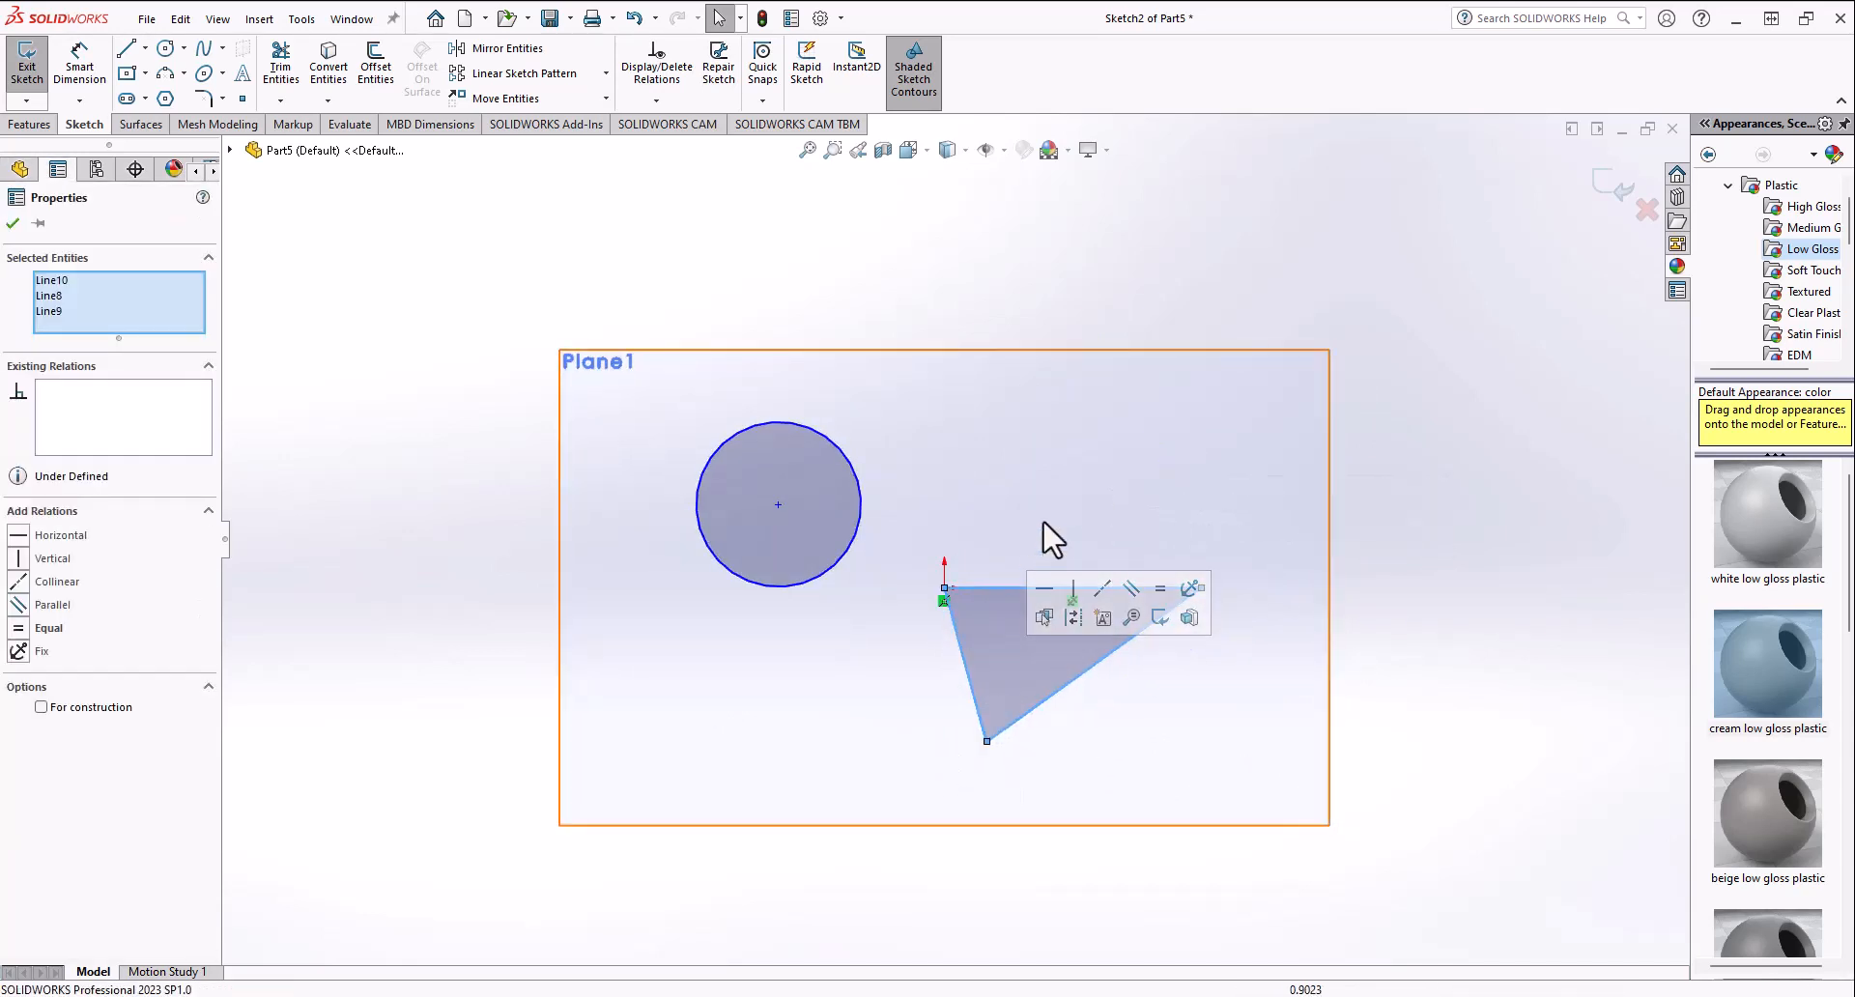
Step: Sketch an angled line rising from a point on the triangle's top side
click(127, 48)
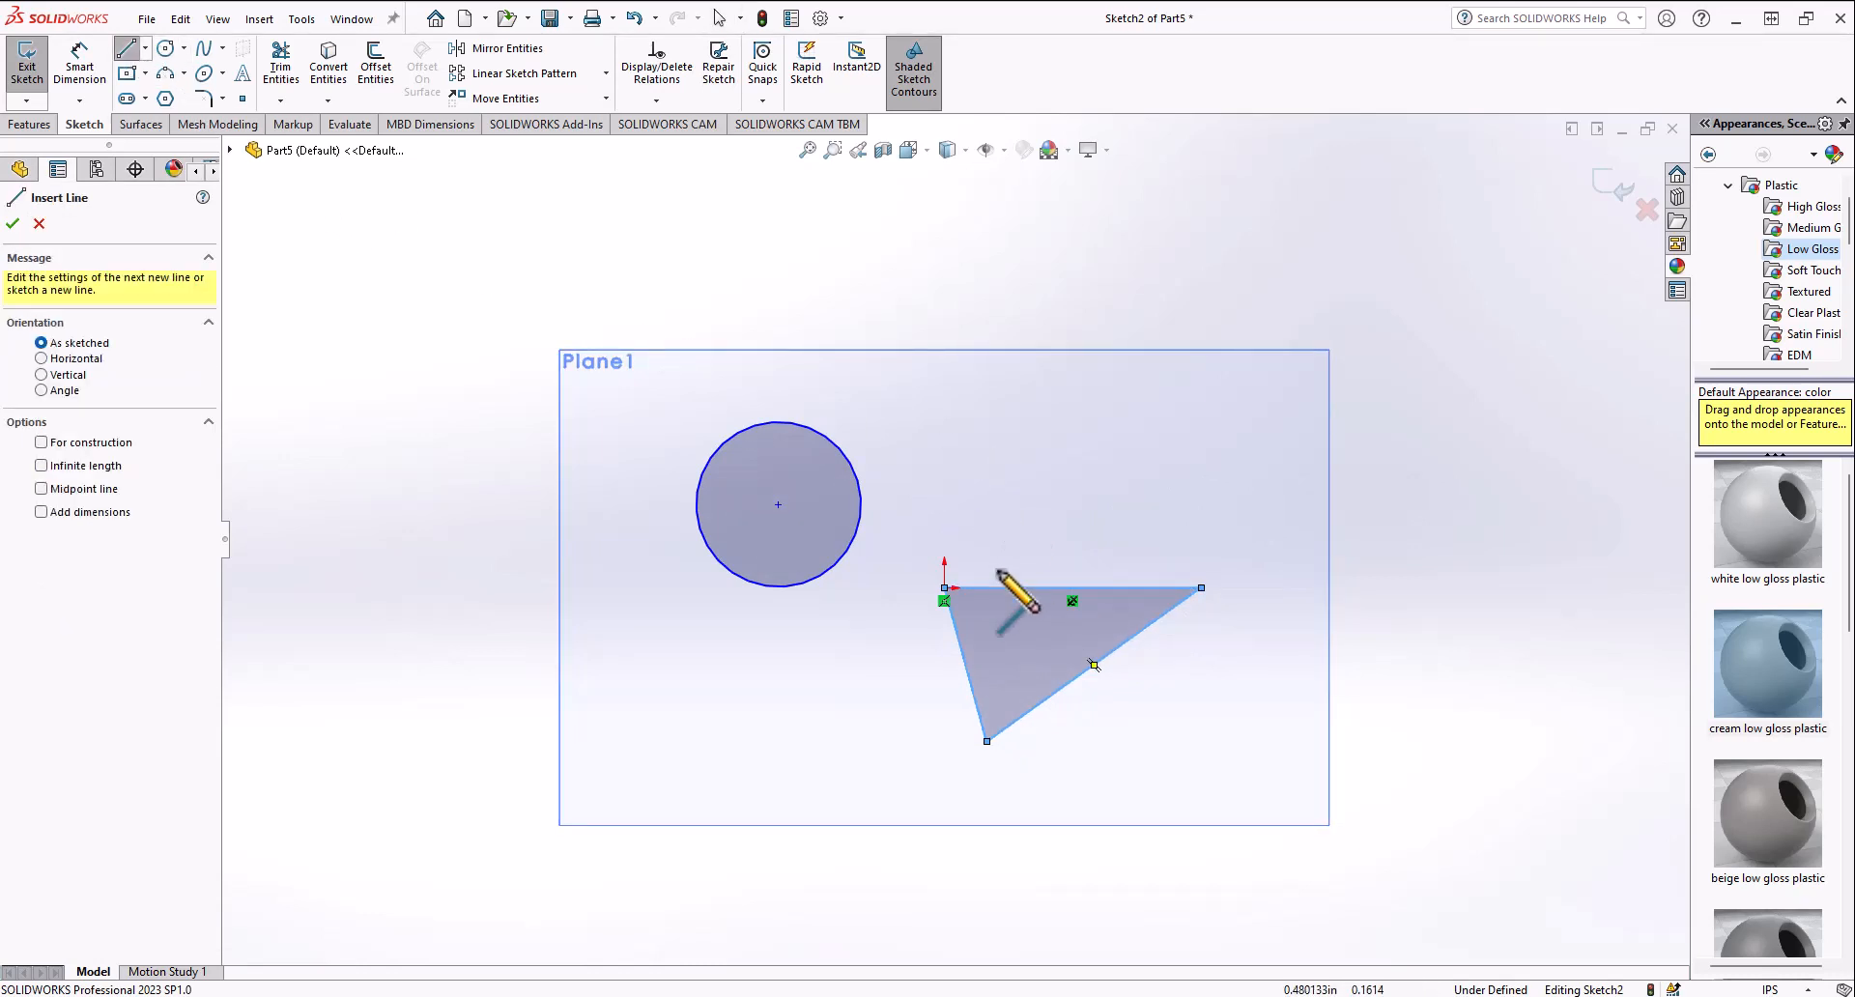
click(996, 587)
click(1155, 408)
key(Escape)
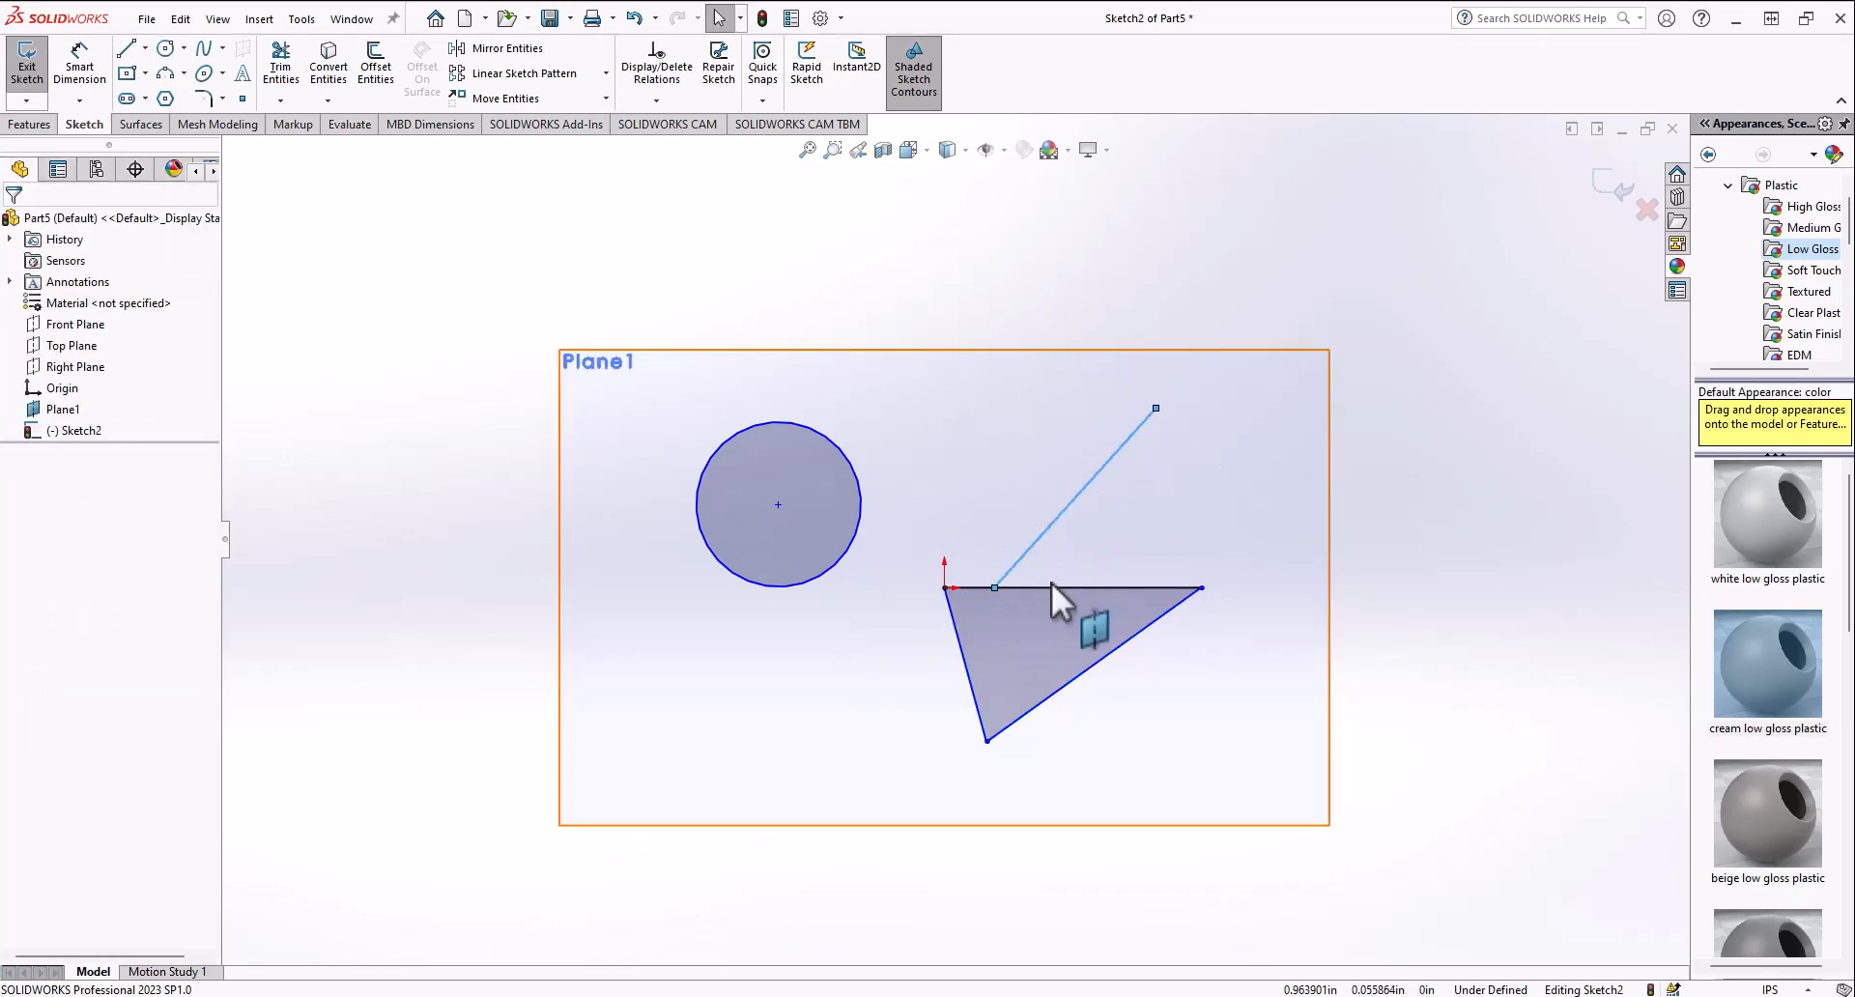
Step: Make the new line horizontal along the top side and drag its end to the circle's bottom point
click(1048, 588)
ctrl+click(1034, 547)
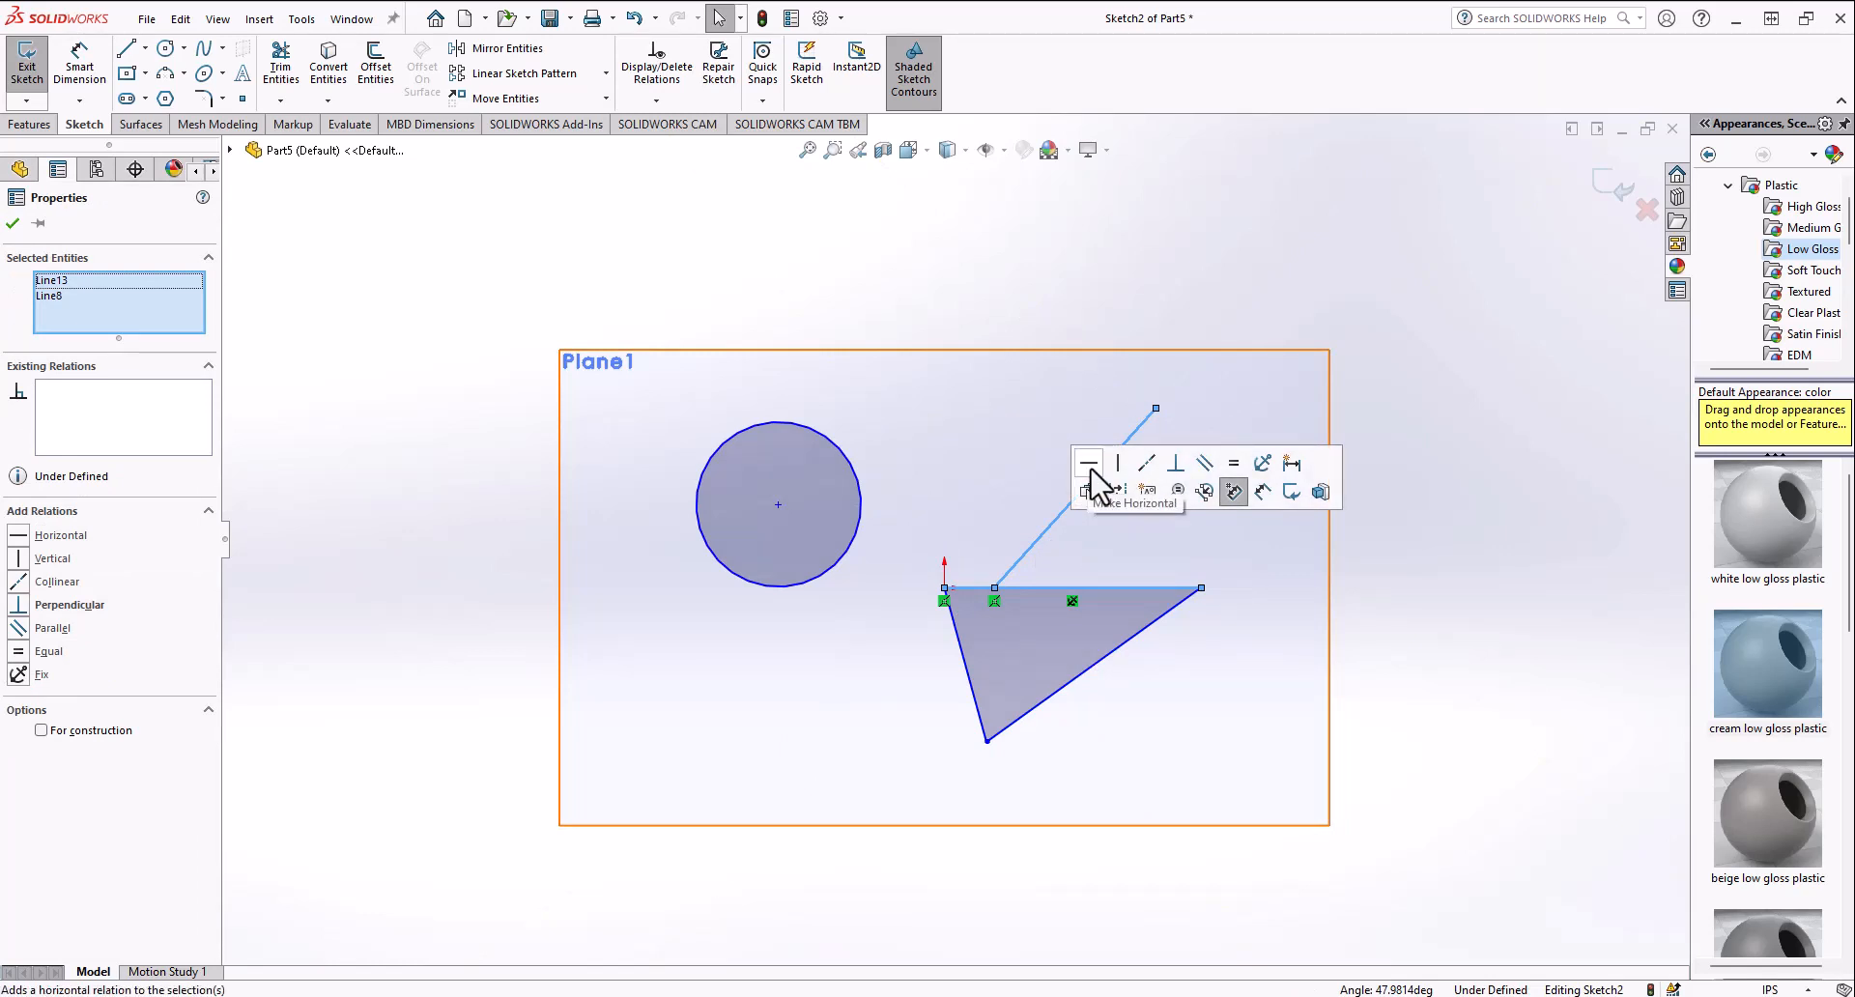
click(1375, 667)
drag(1239, 587, 1028, 474)
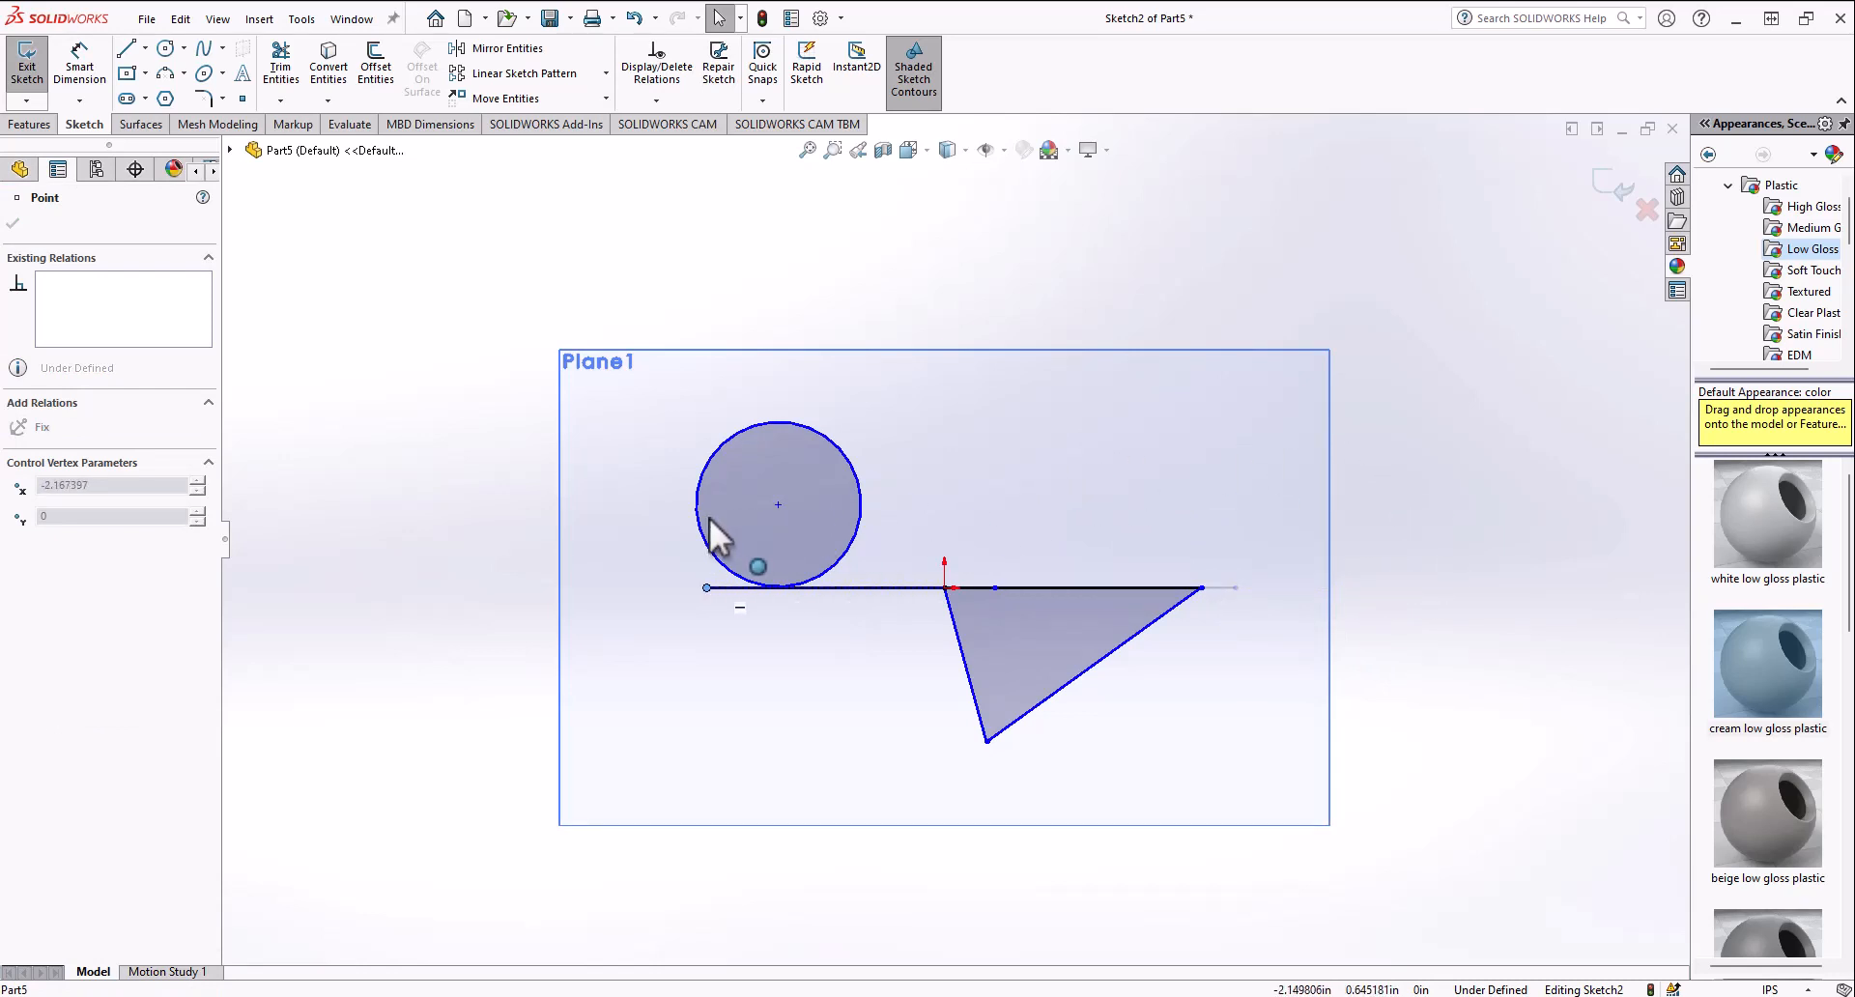
drag(1169, 610, 786, 584)
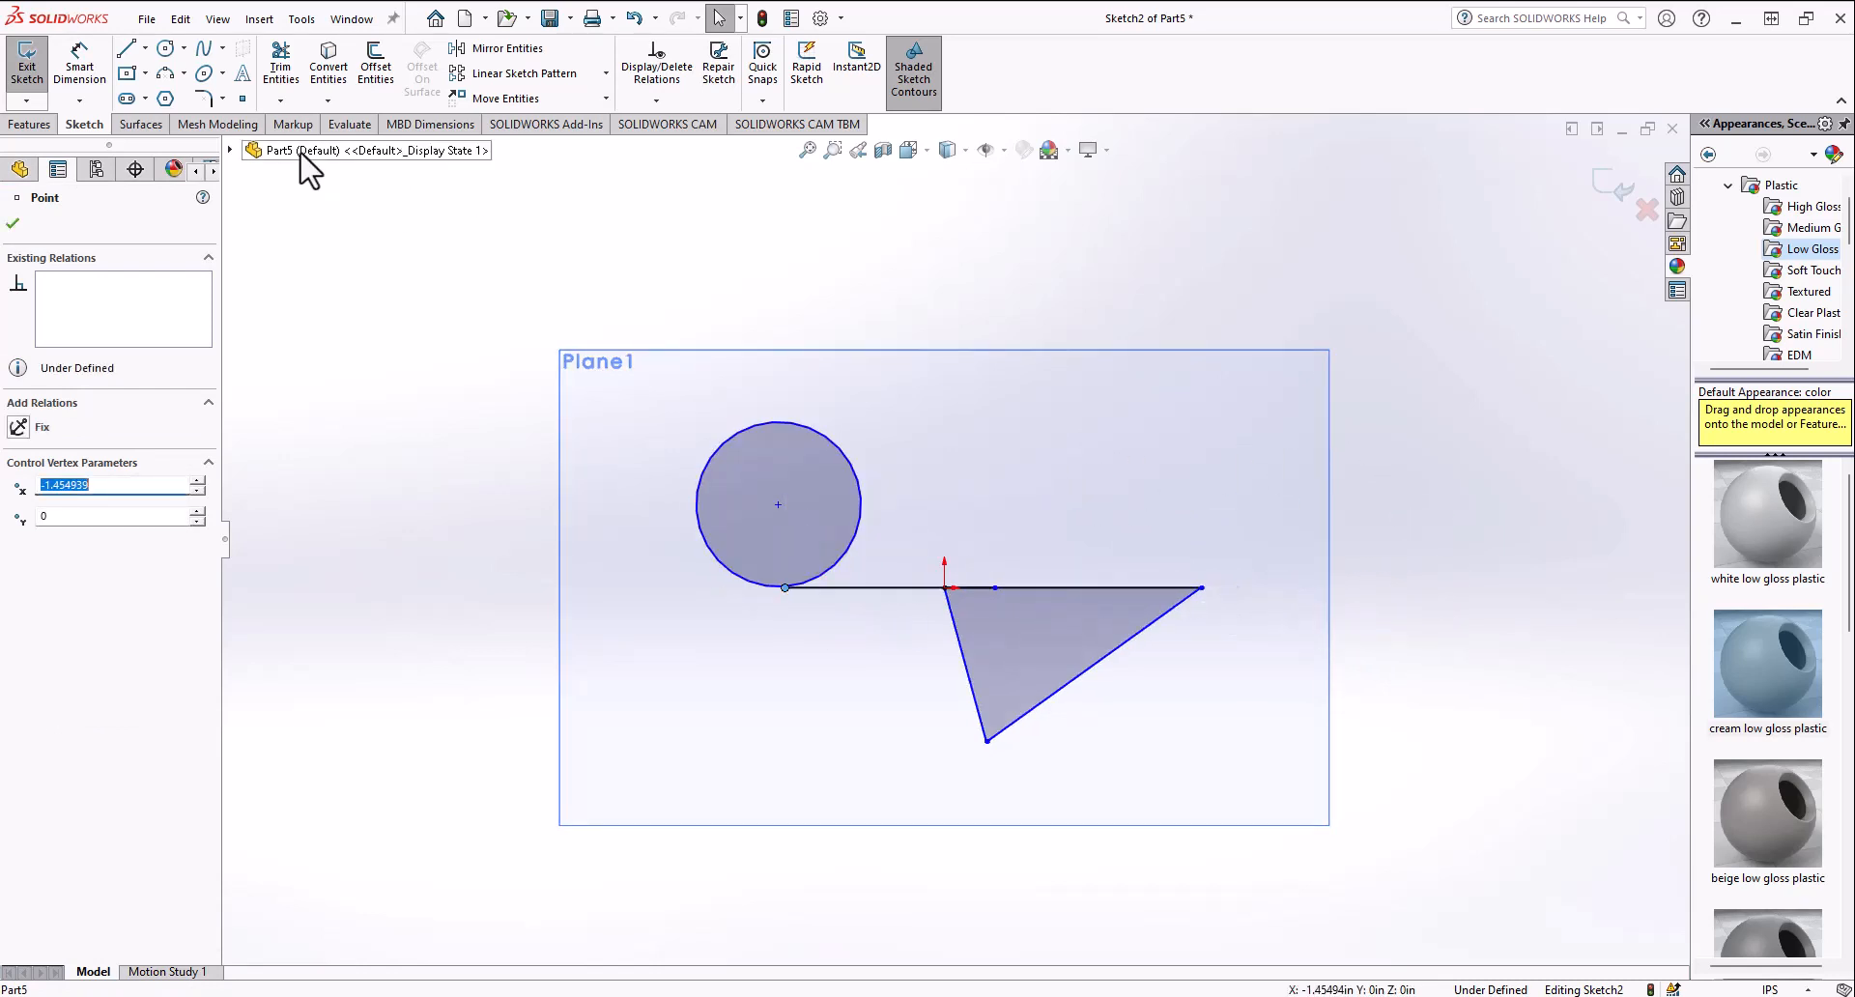
Step: Trim away the triangle's top side with Power trim
click(278, 76)
mouse_move(884, 479)
mouse_down()
mouse_move(884, 633)
mouse_move(1019, 621)
mouse_move(977, 580)
mouse_up()
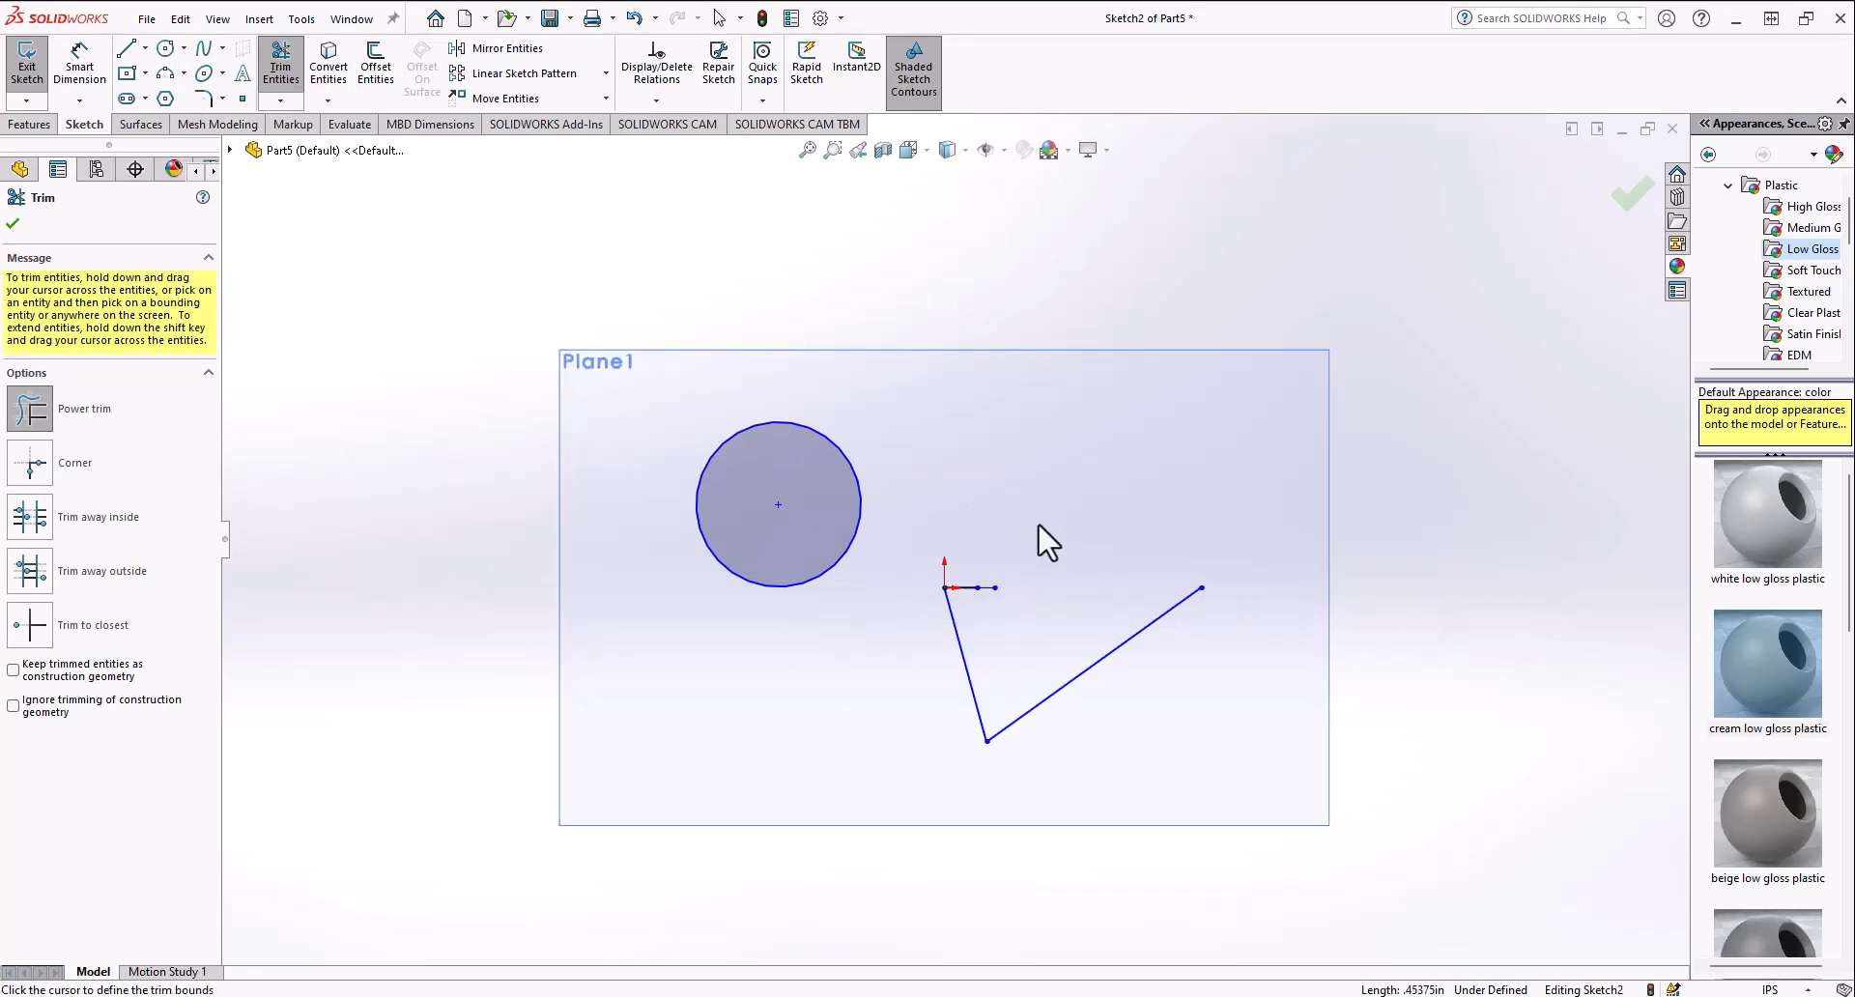
Step: Sketch two separate short lines above the triangle, one sloping down to the right and one nearly level beside it
click(126, 49)
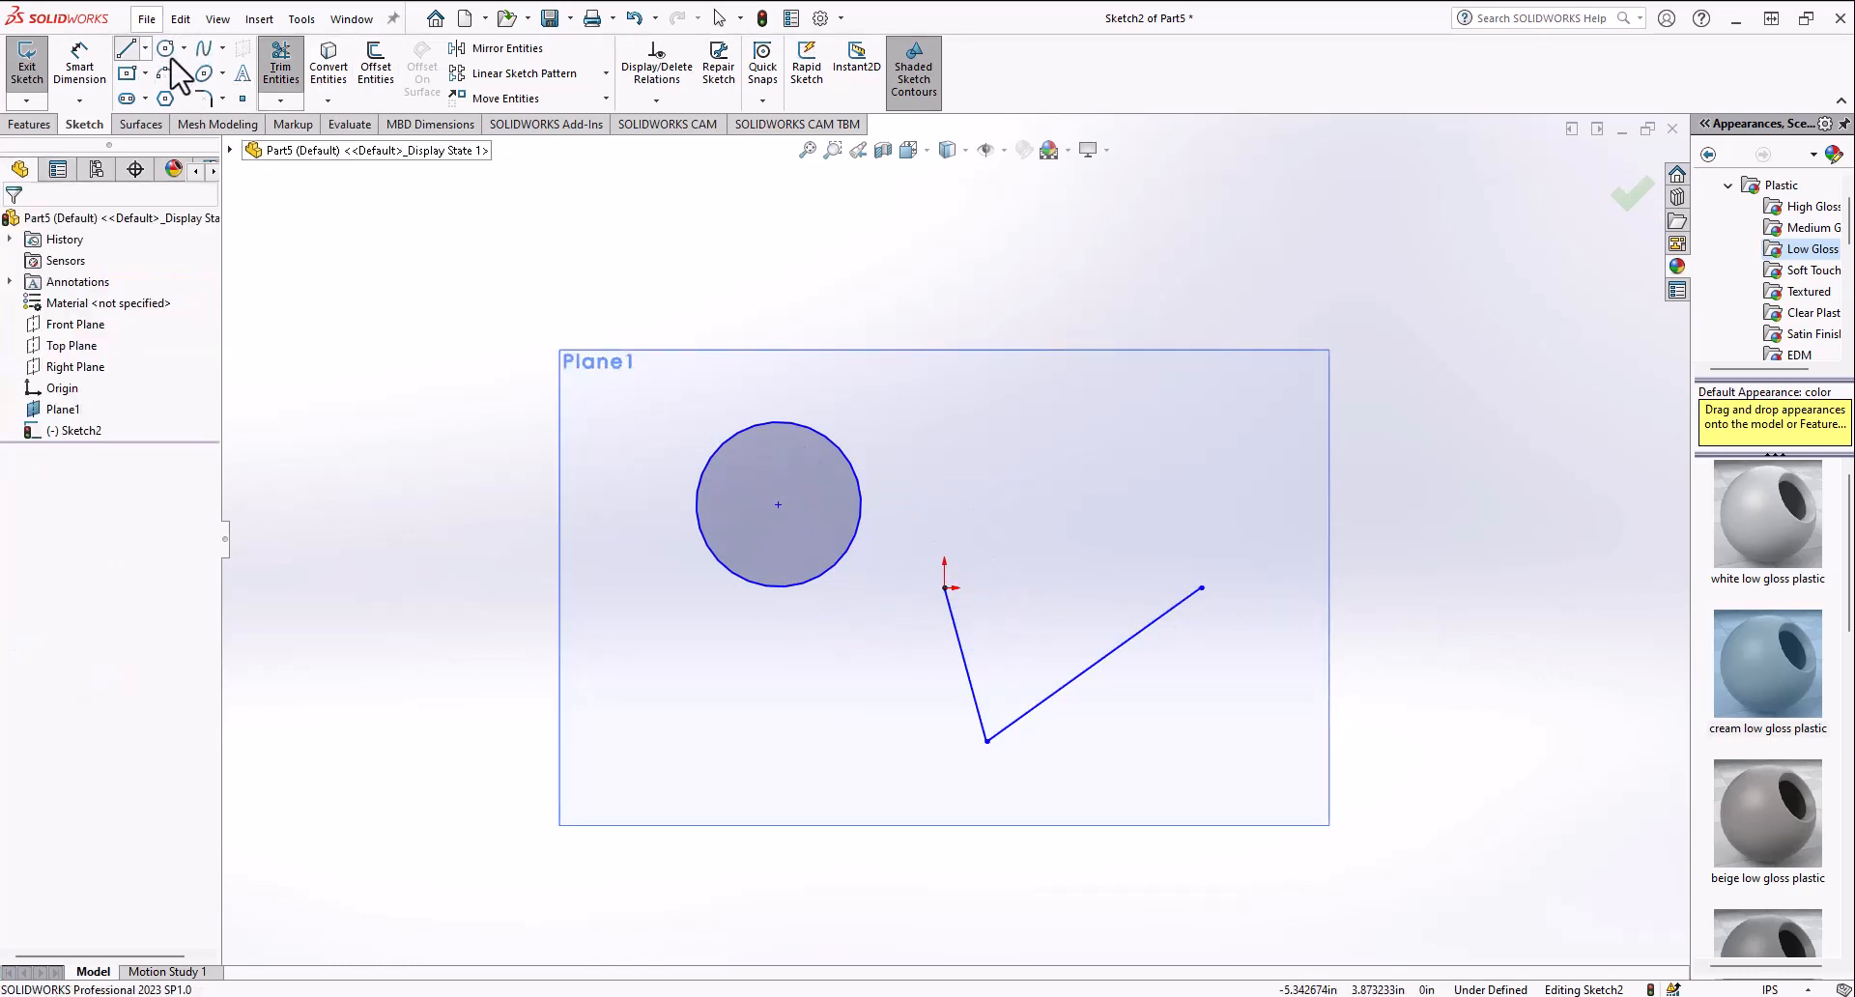
click(965, 394)
click(1138, 481)
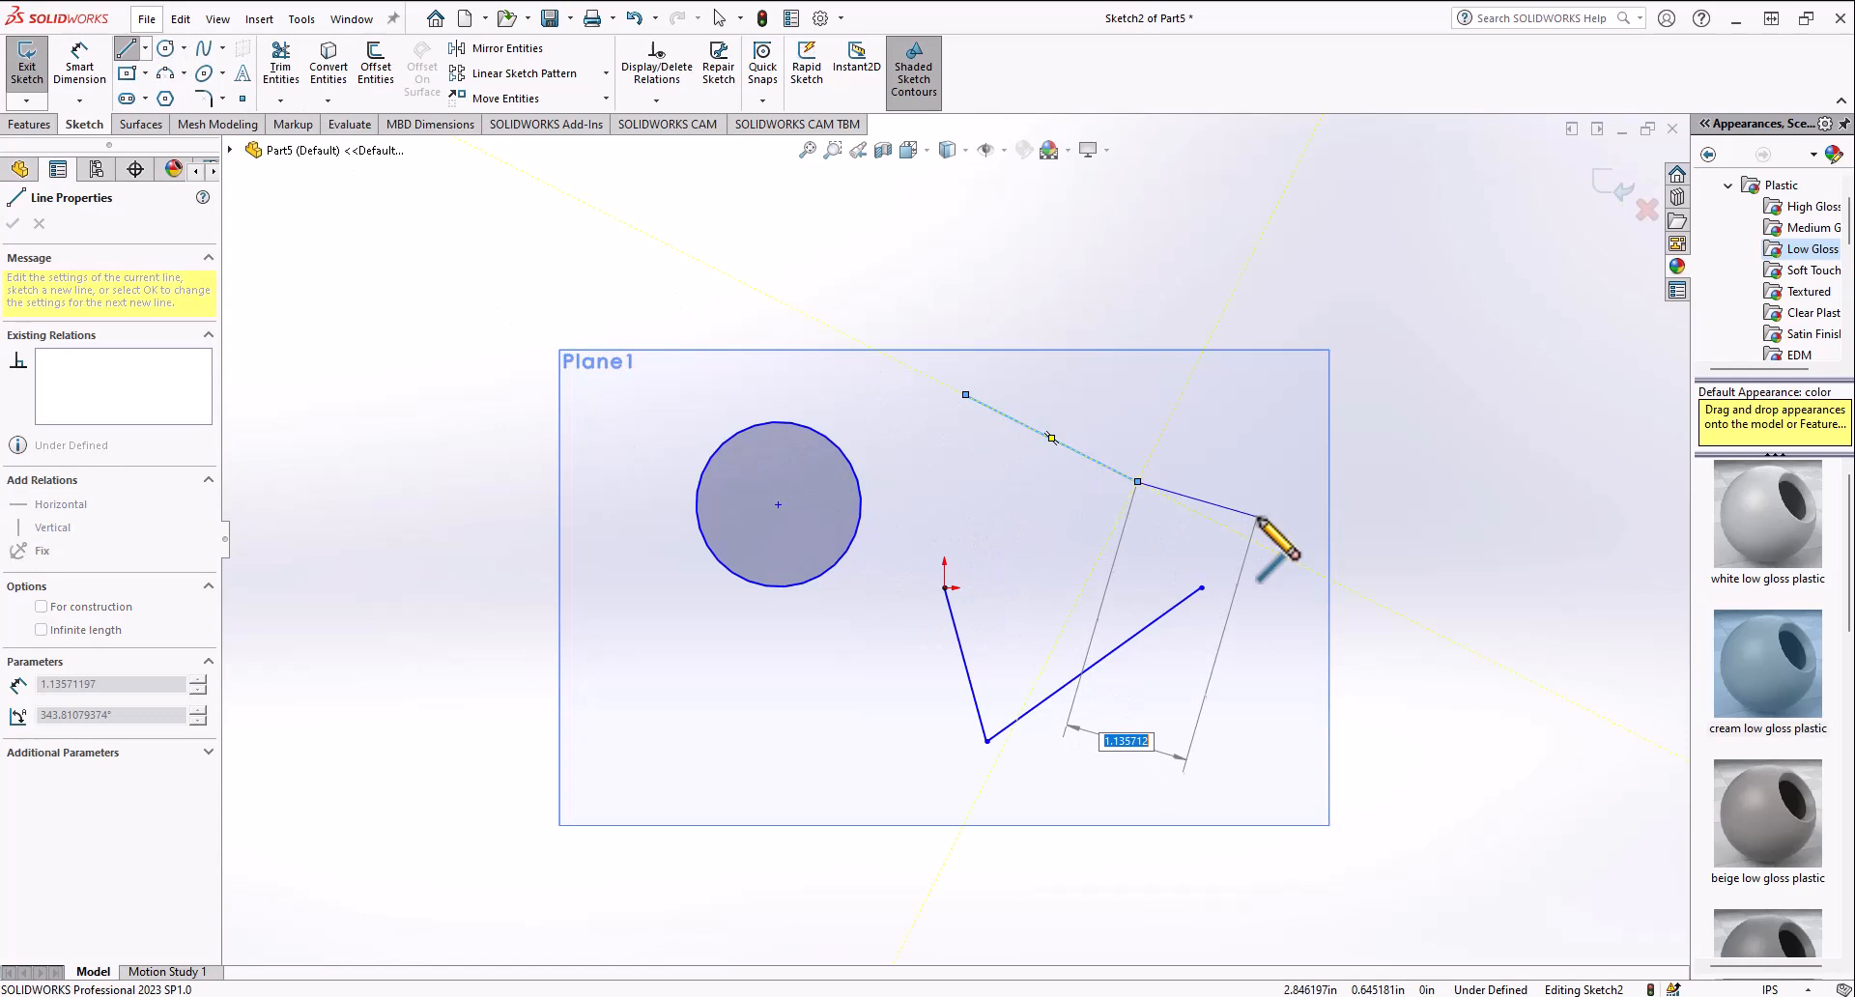
click(128, 48)
click(1177, 425)
click(1291, 415)
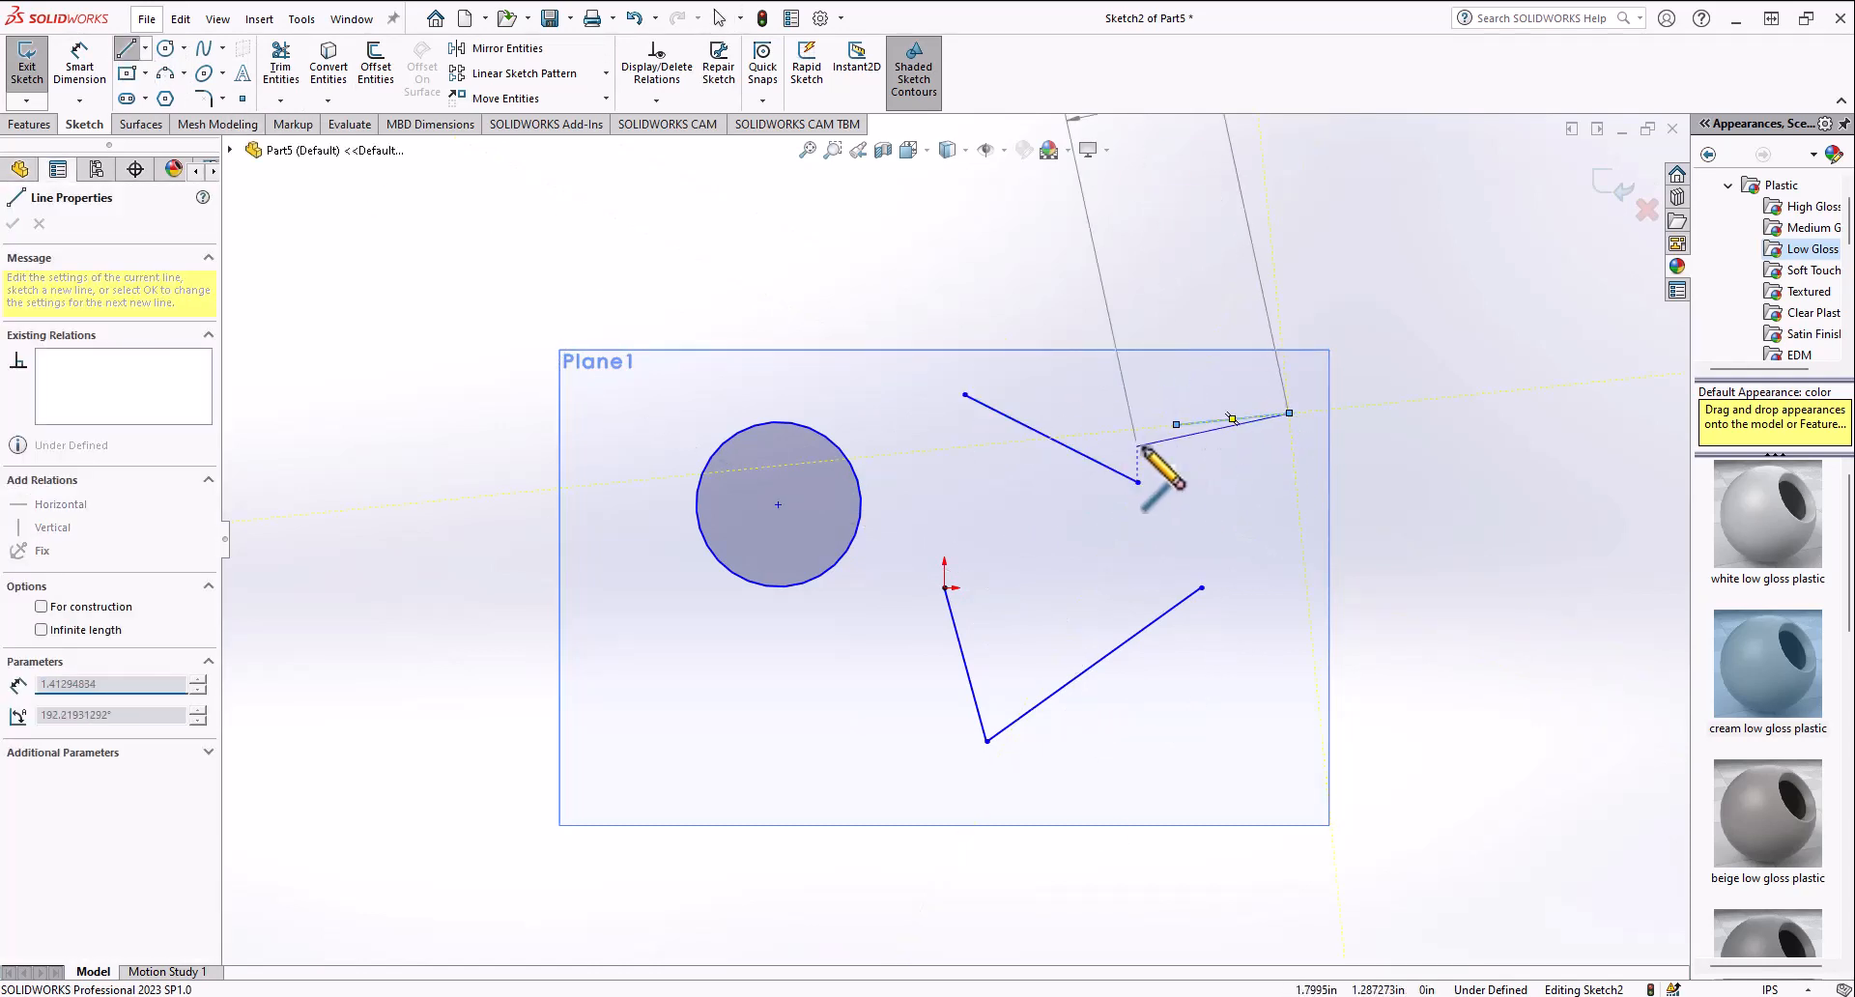
key(Escape)
Step: Make the two new lines collinear
click(1106, 464)
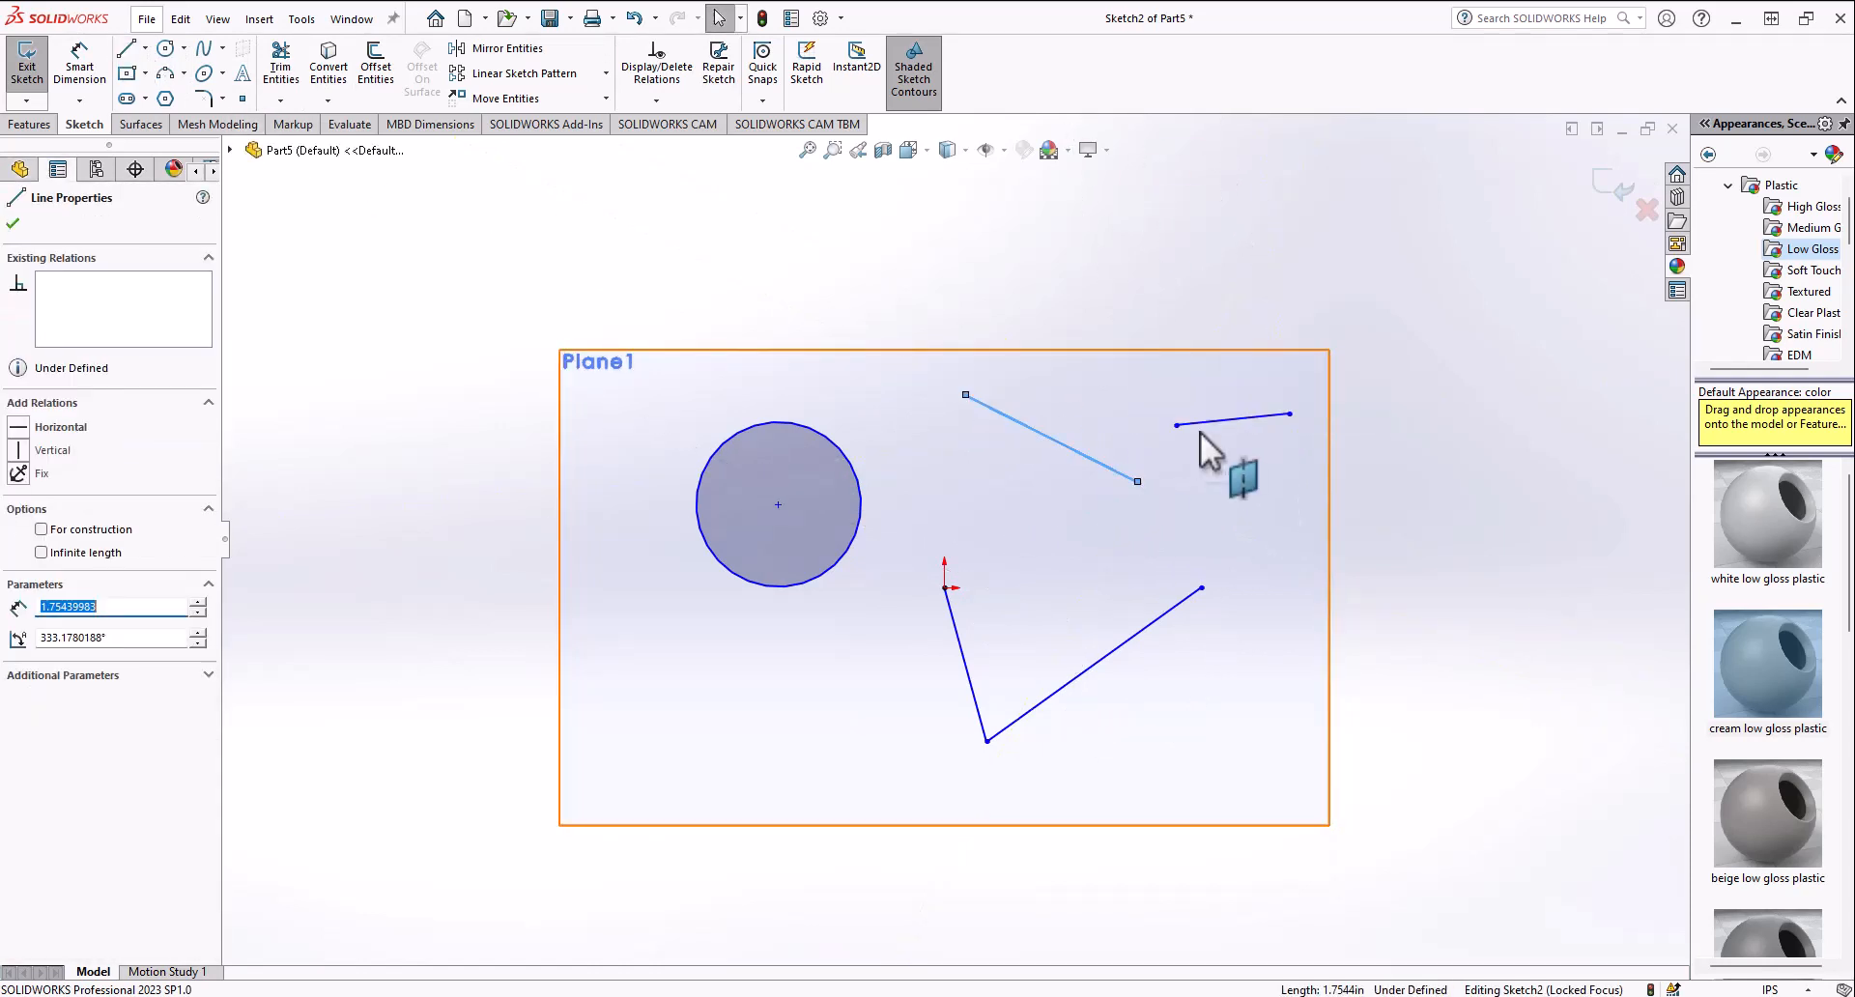
ctrl+click(1204, 423)
click(1316, 342)
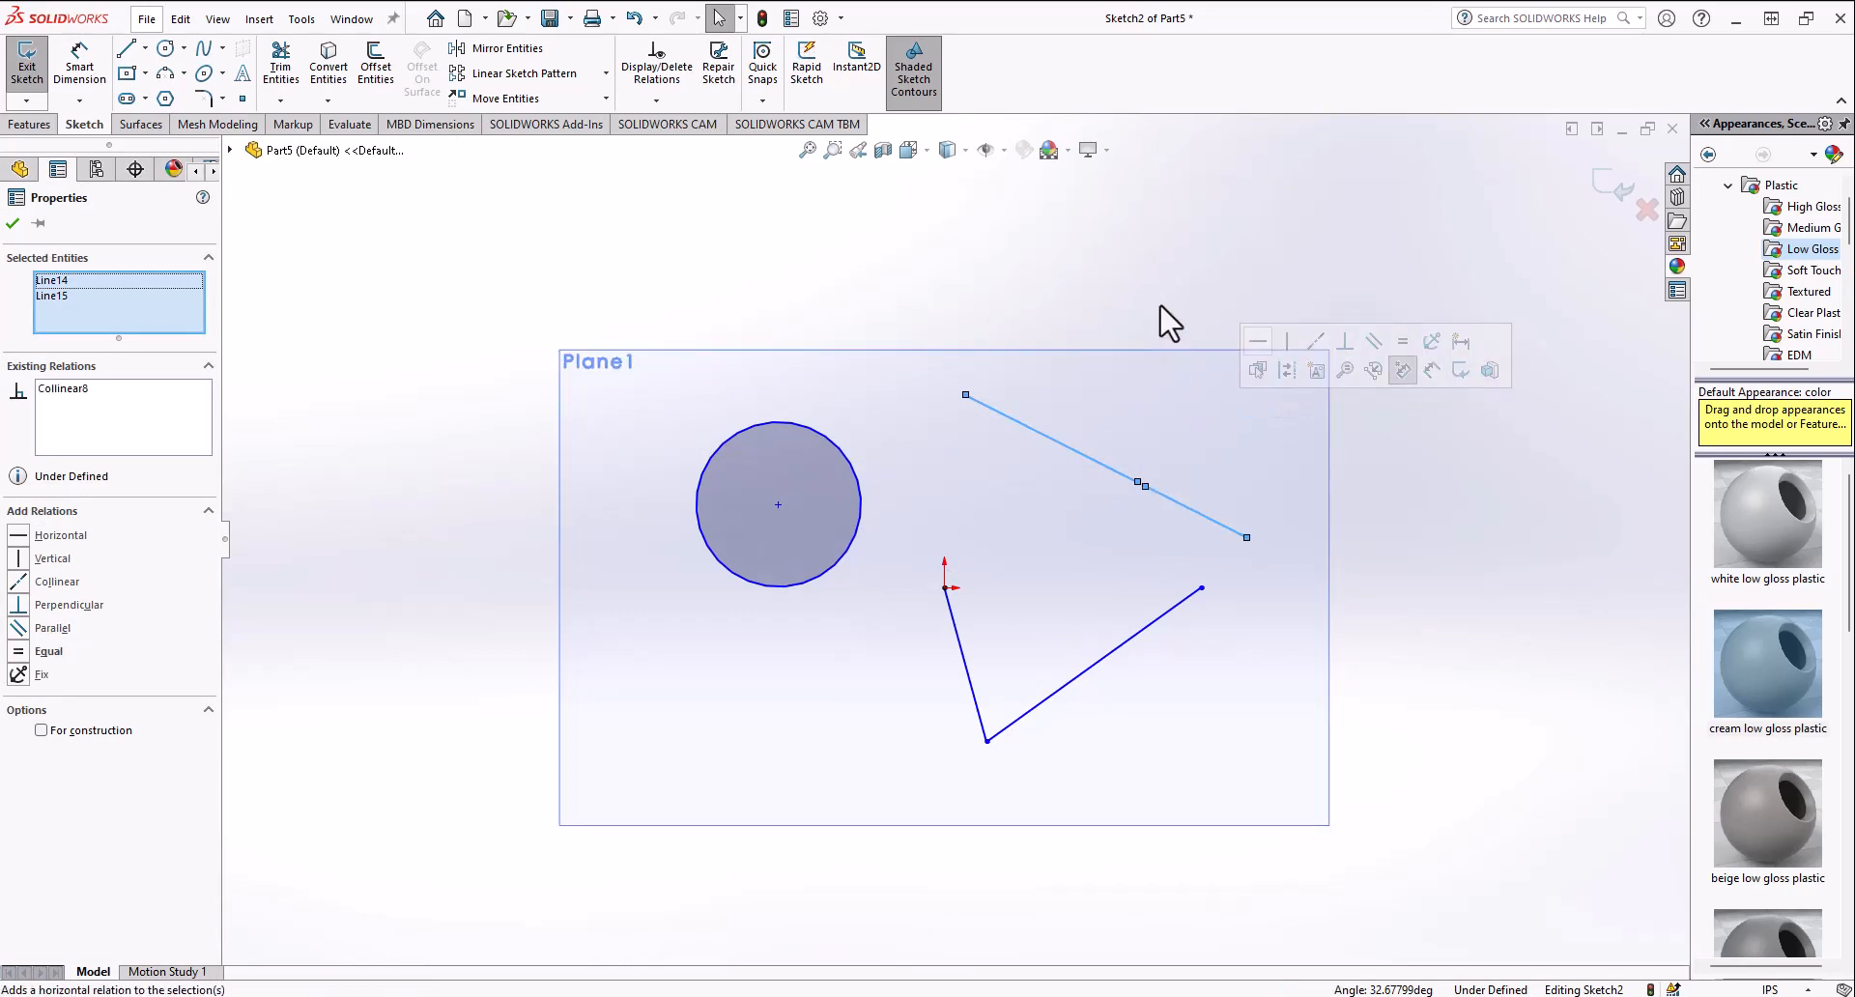
key(Escape)
Step: Shorten the first new line by dragging its lower end away from the second line
scroll(1199, 502, down, 5)
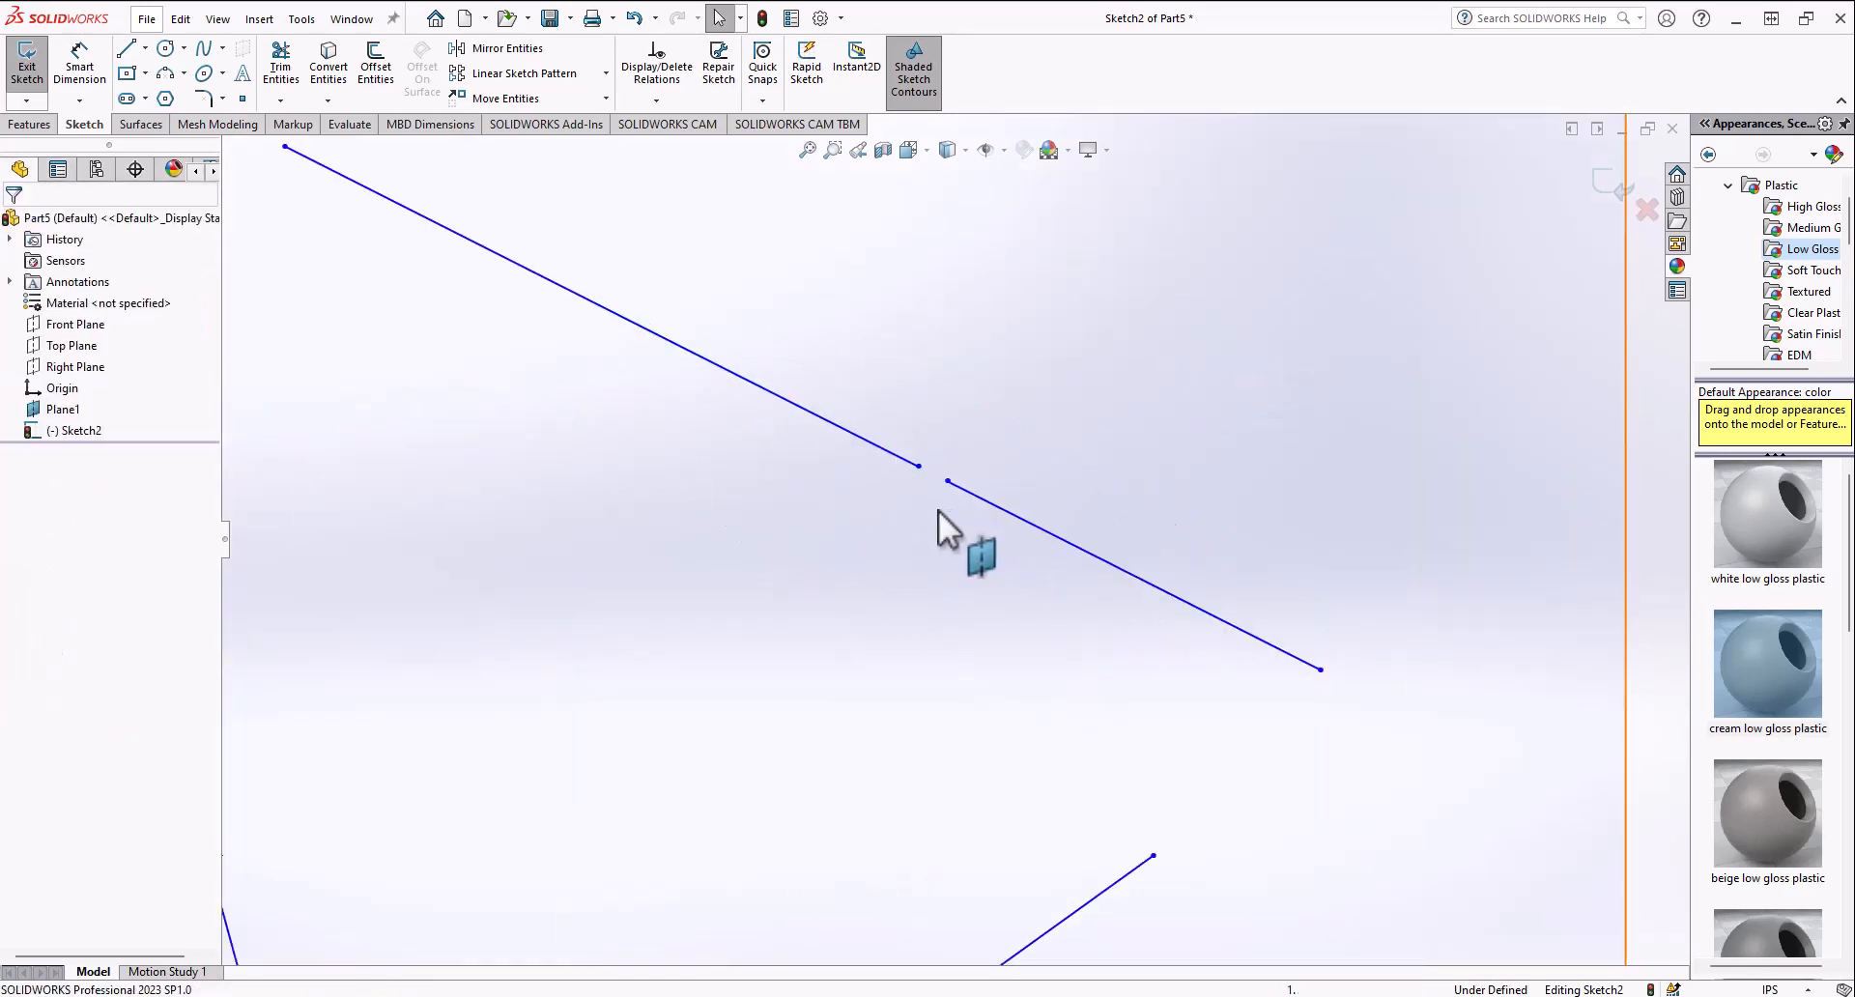
drag(919, 467, 807, 287)
scroll(940, 414, up, 3)
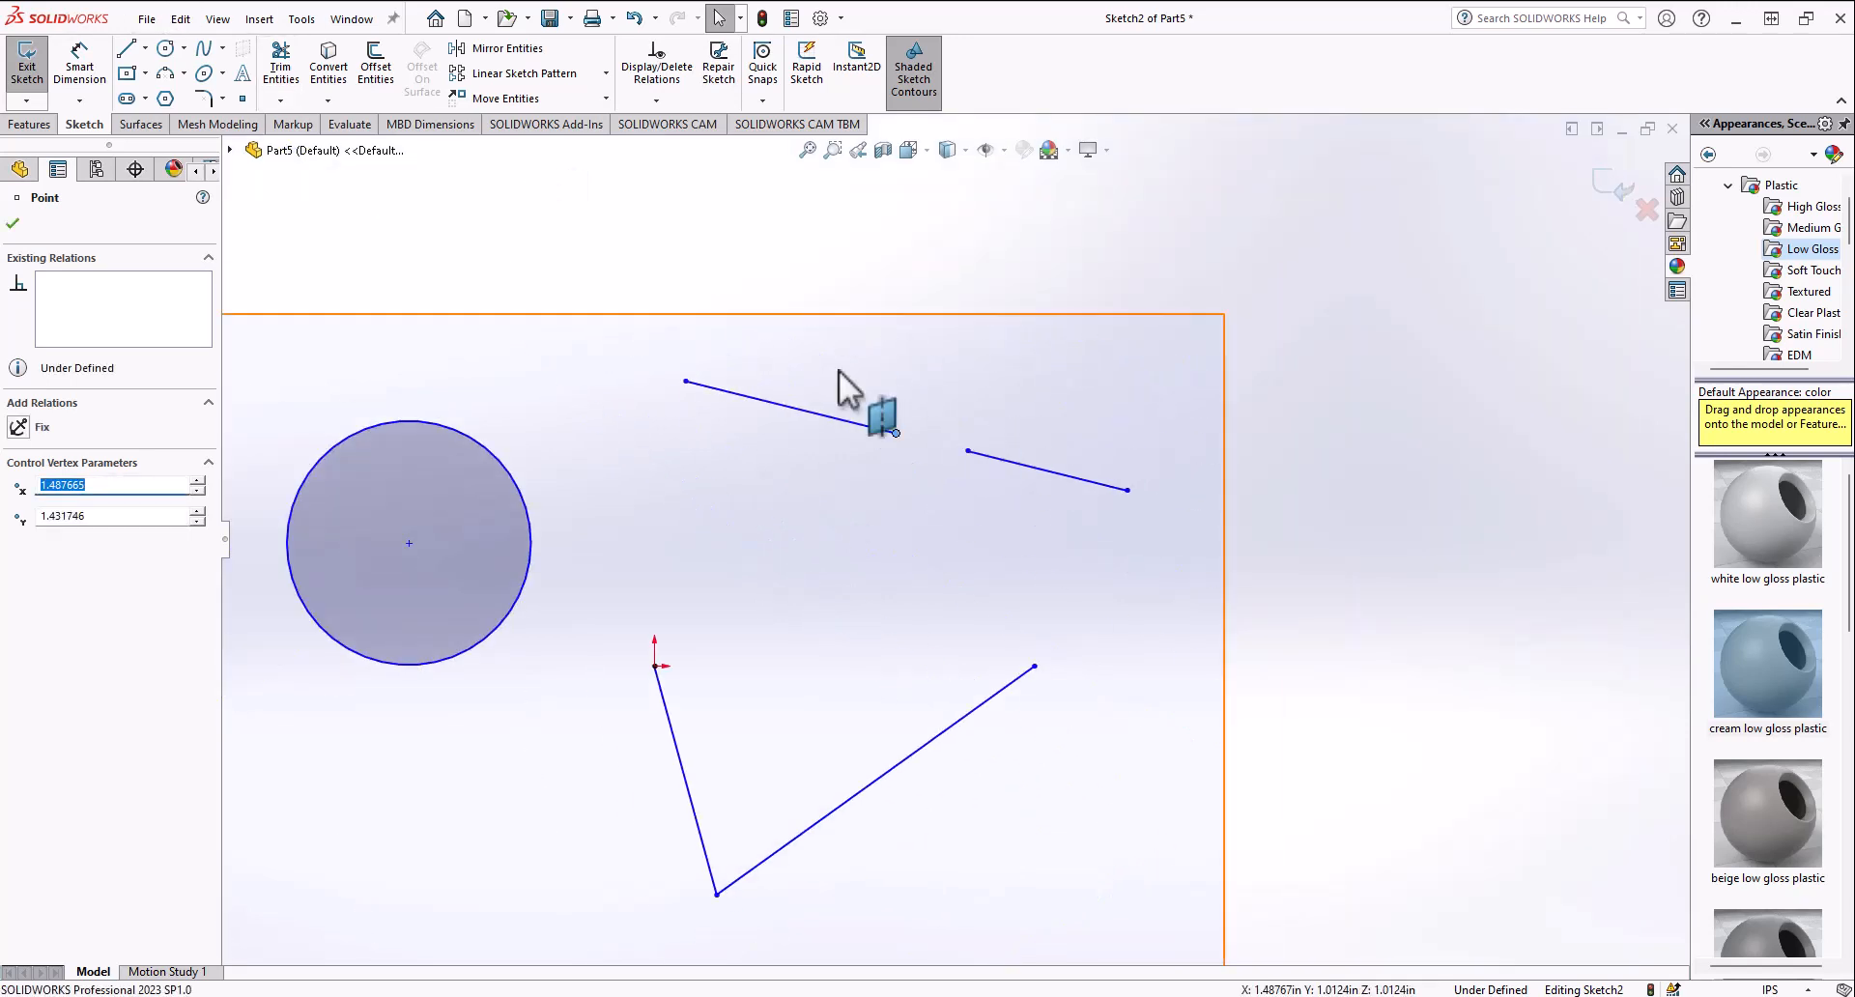
click(1005, 460)
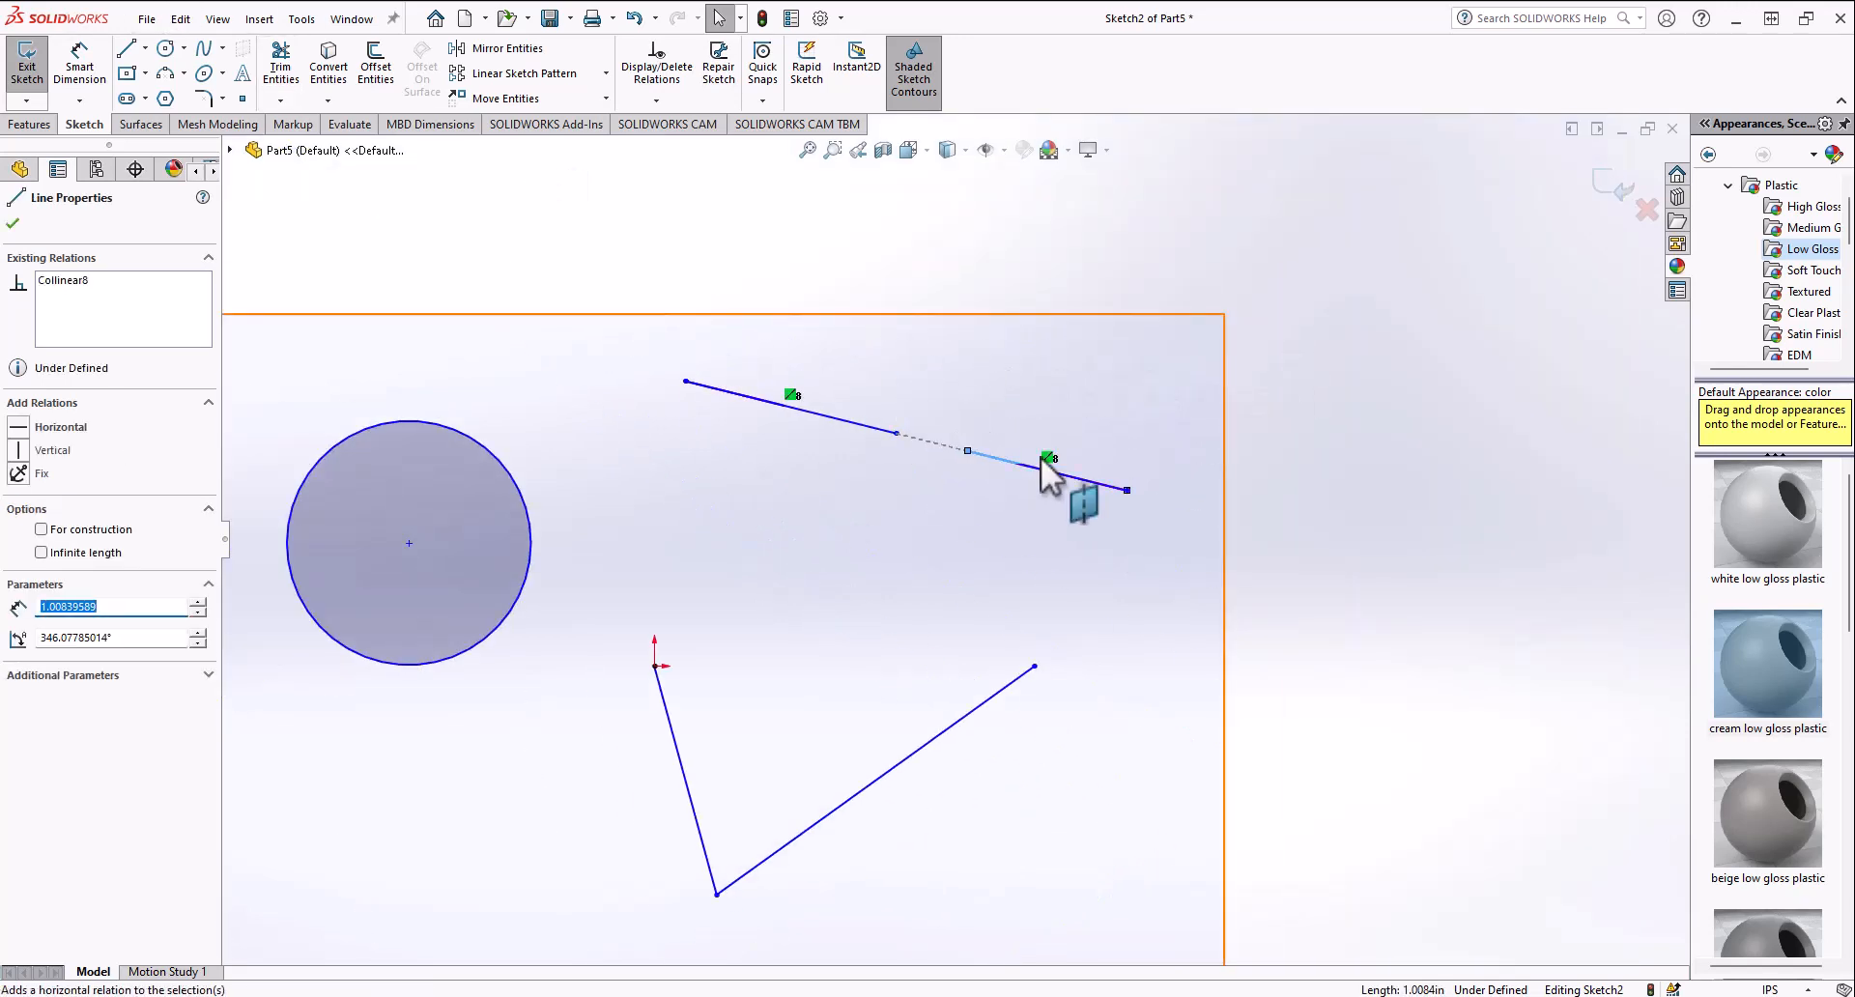
key(Escape)
Step: Try making the two lines perpendicular, then undo the relation
click(856, 423)
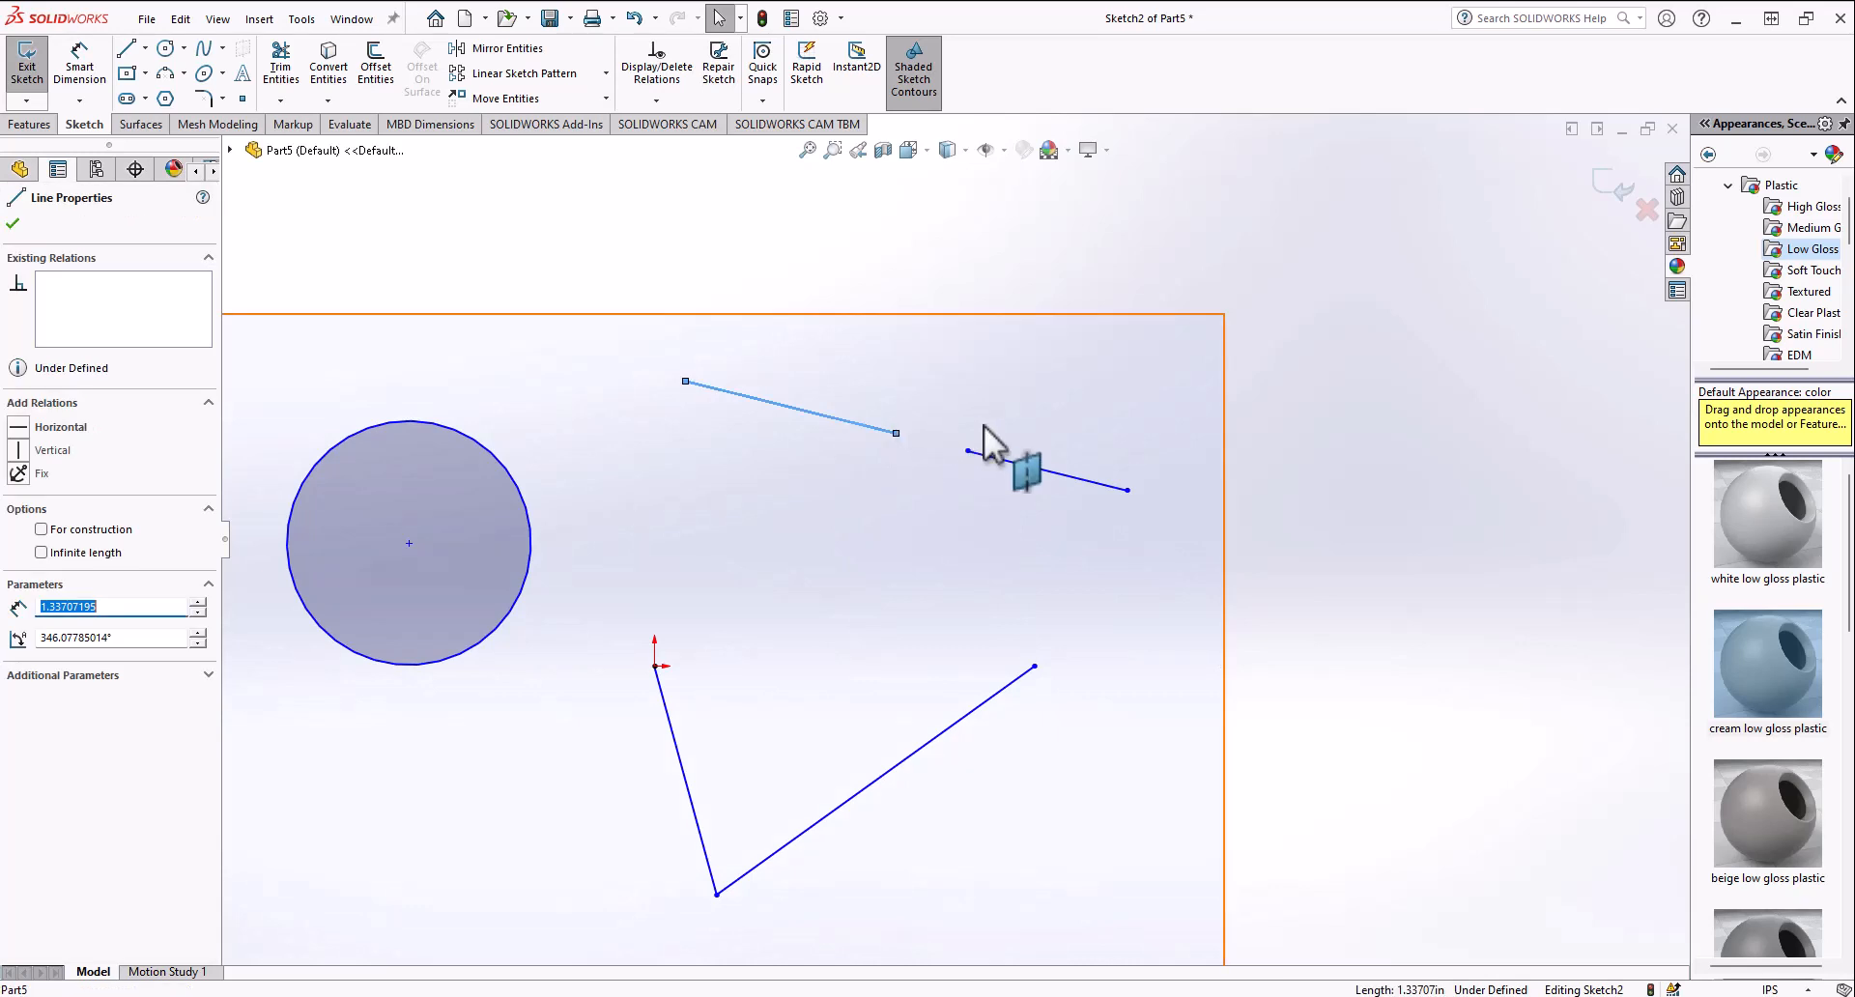
ctrl+click(1019, 460)
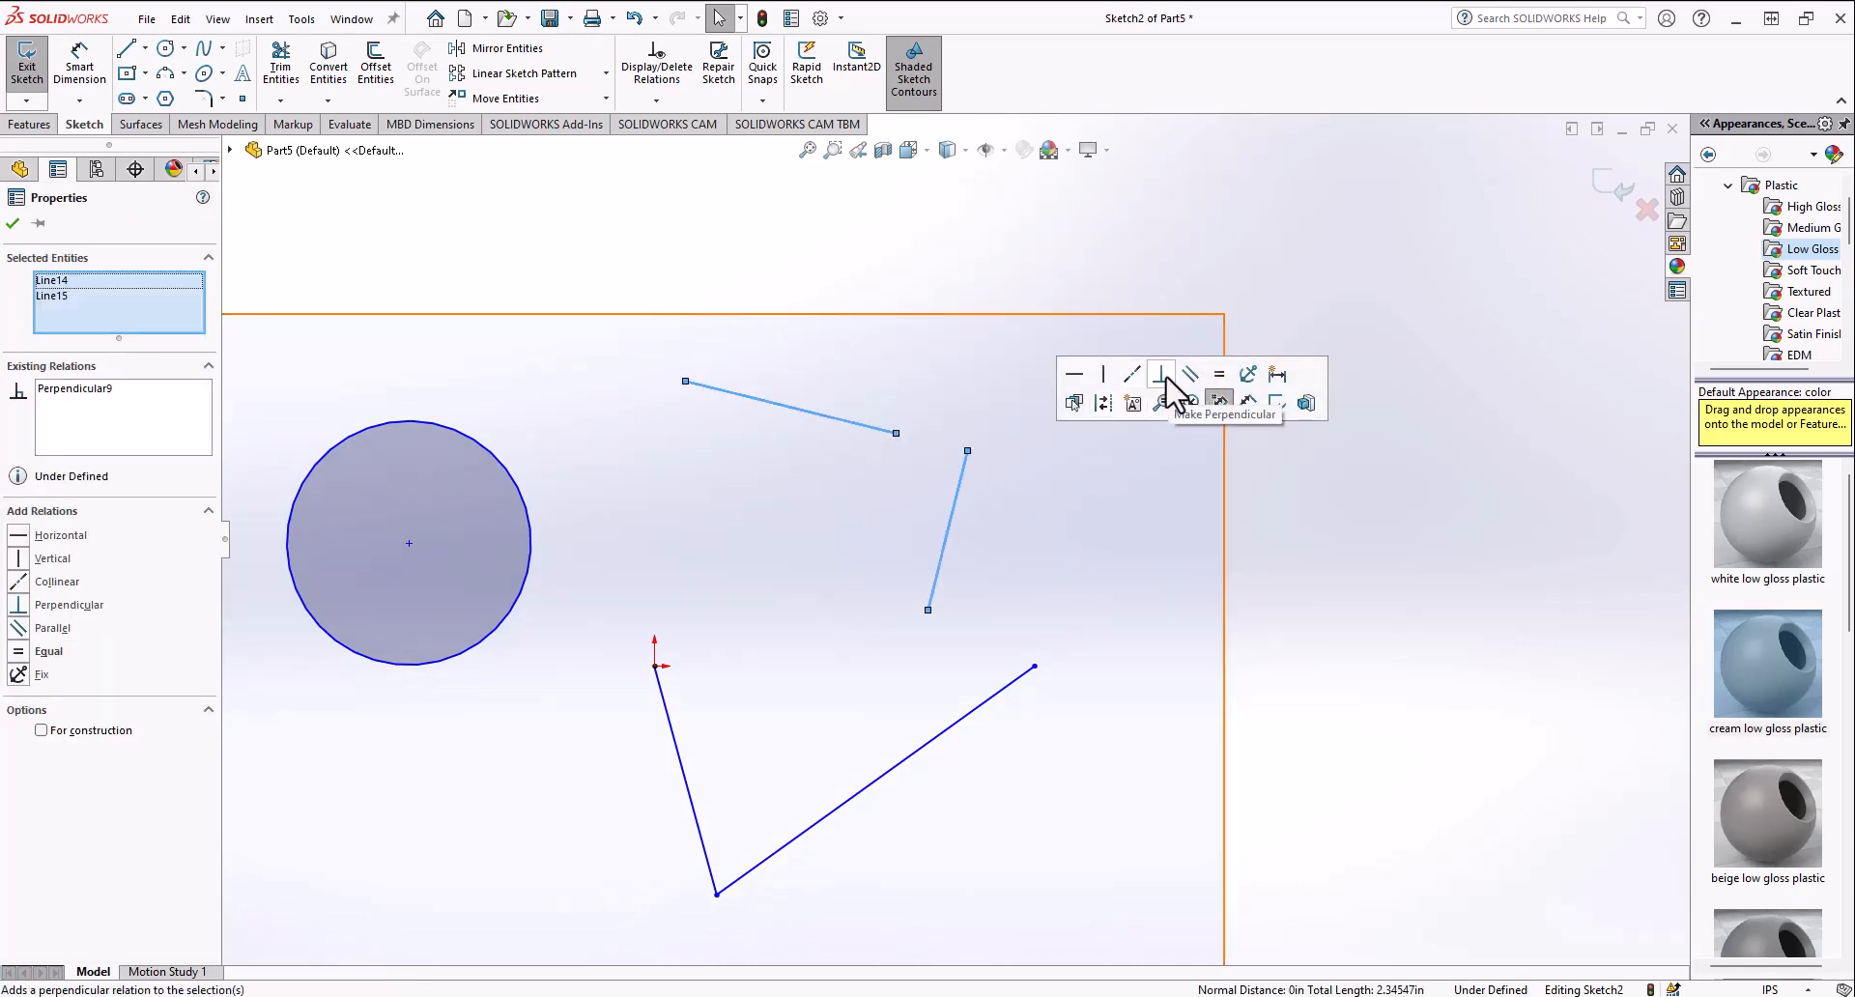
key(ctrl+z)
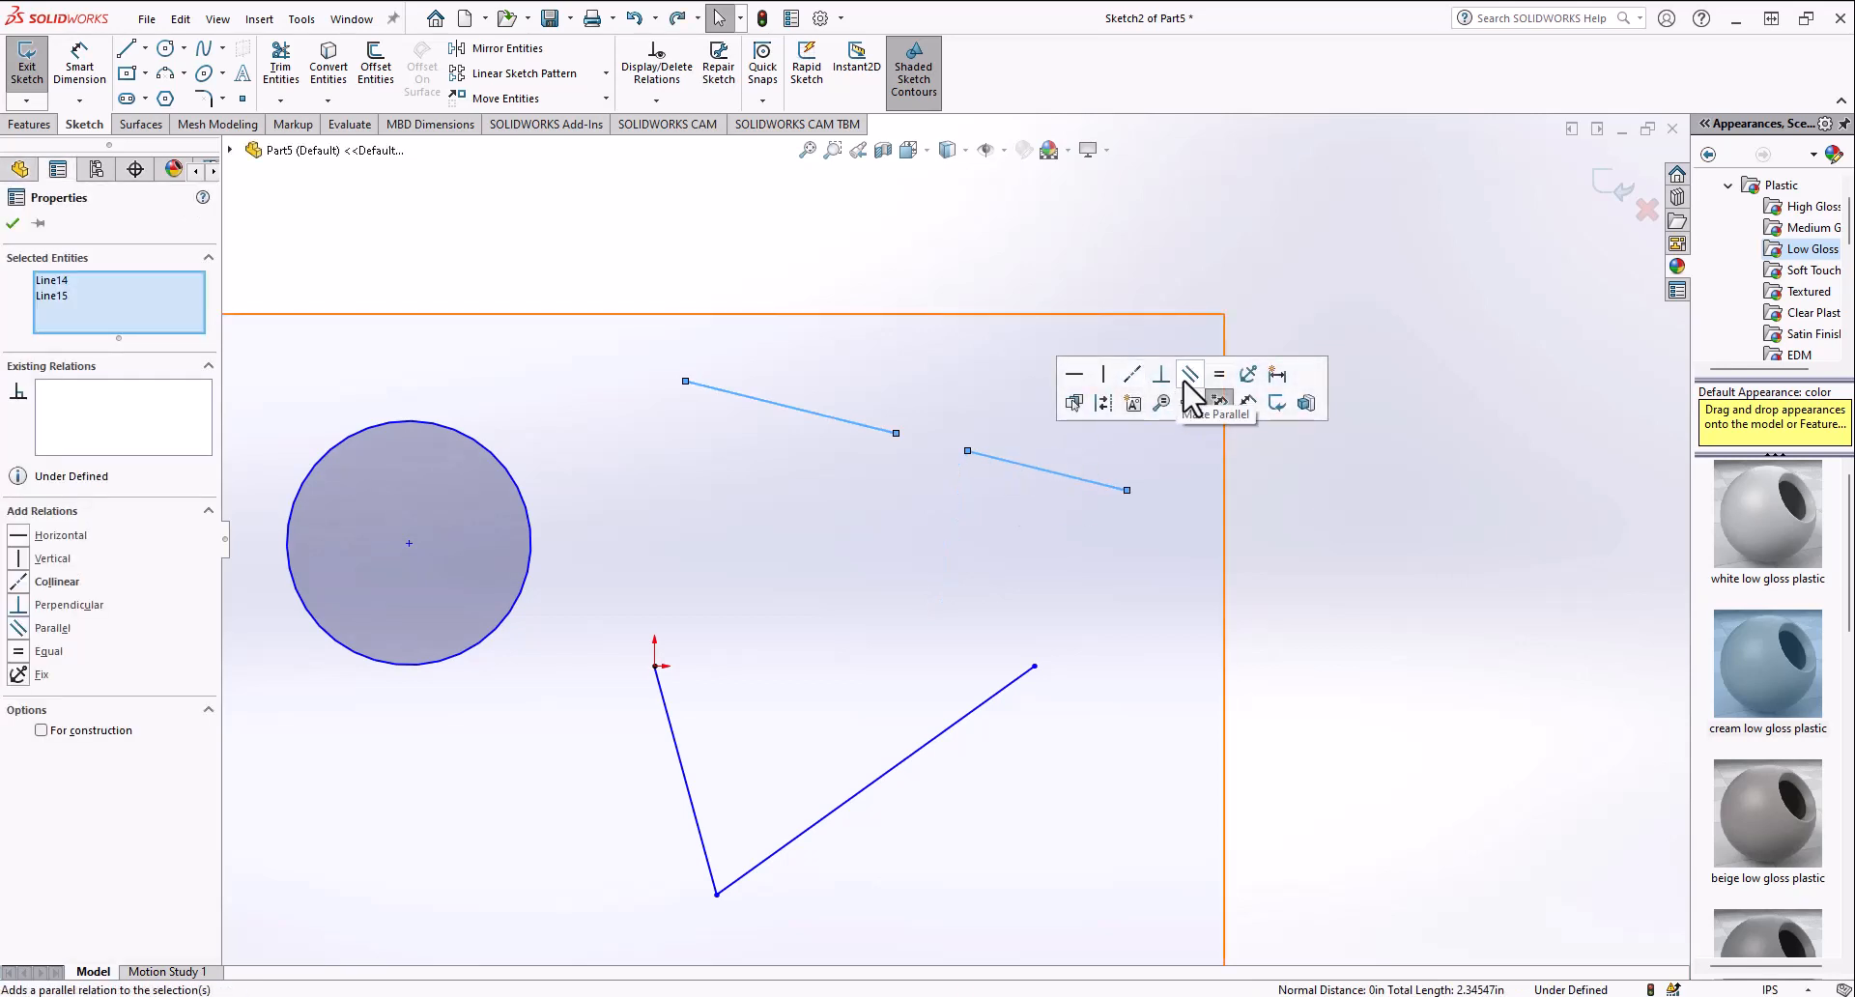
Step: Make the two lines parallel and drag the lower line's left end outward to lengthen it
click(1186, 379)
click(1282, 483)
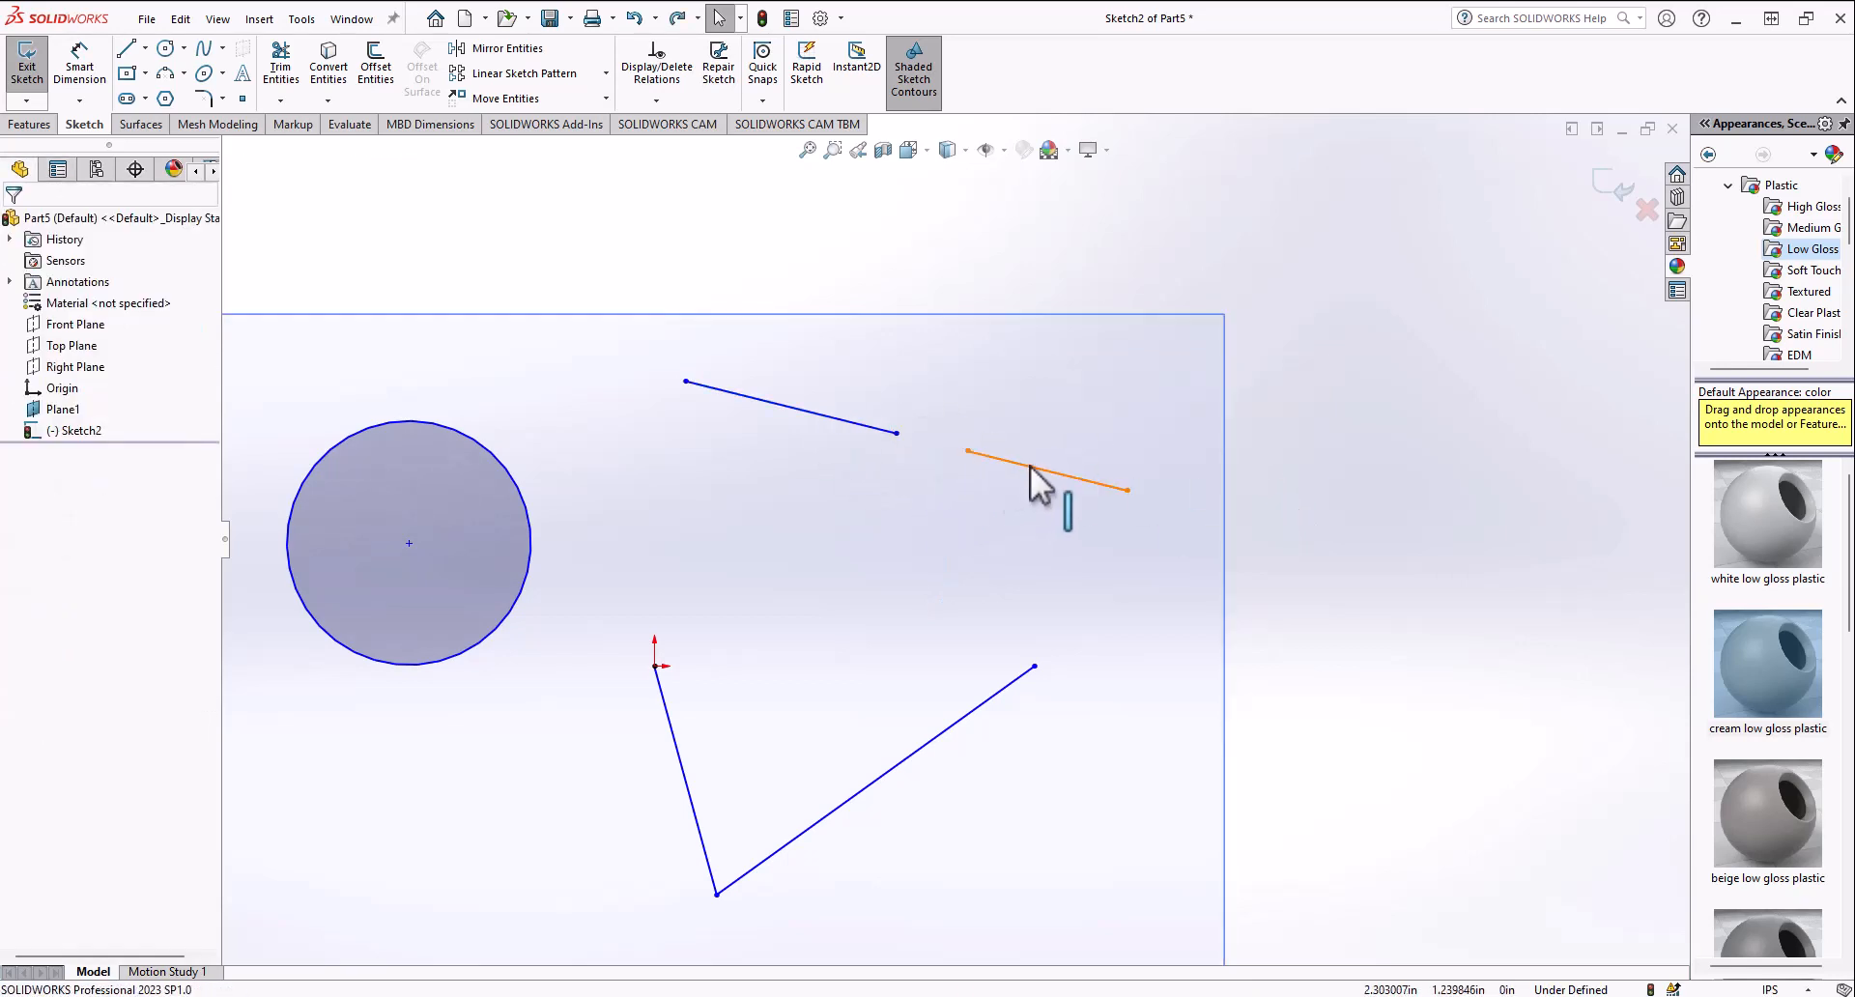
drag(1030, 466, 761, 649)
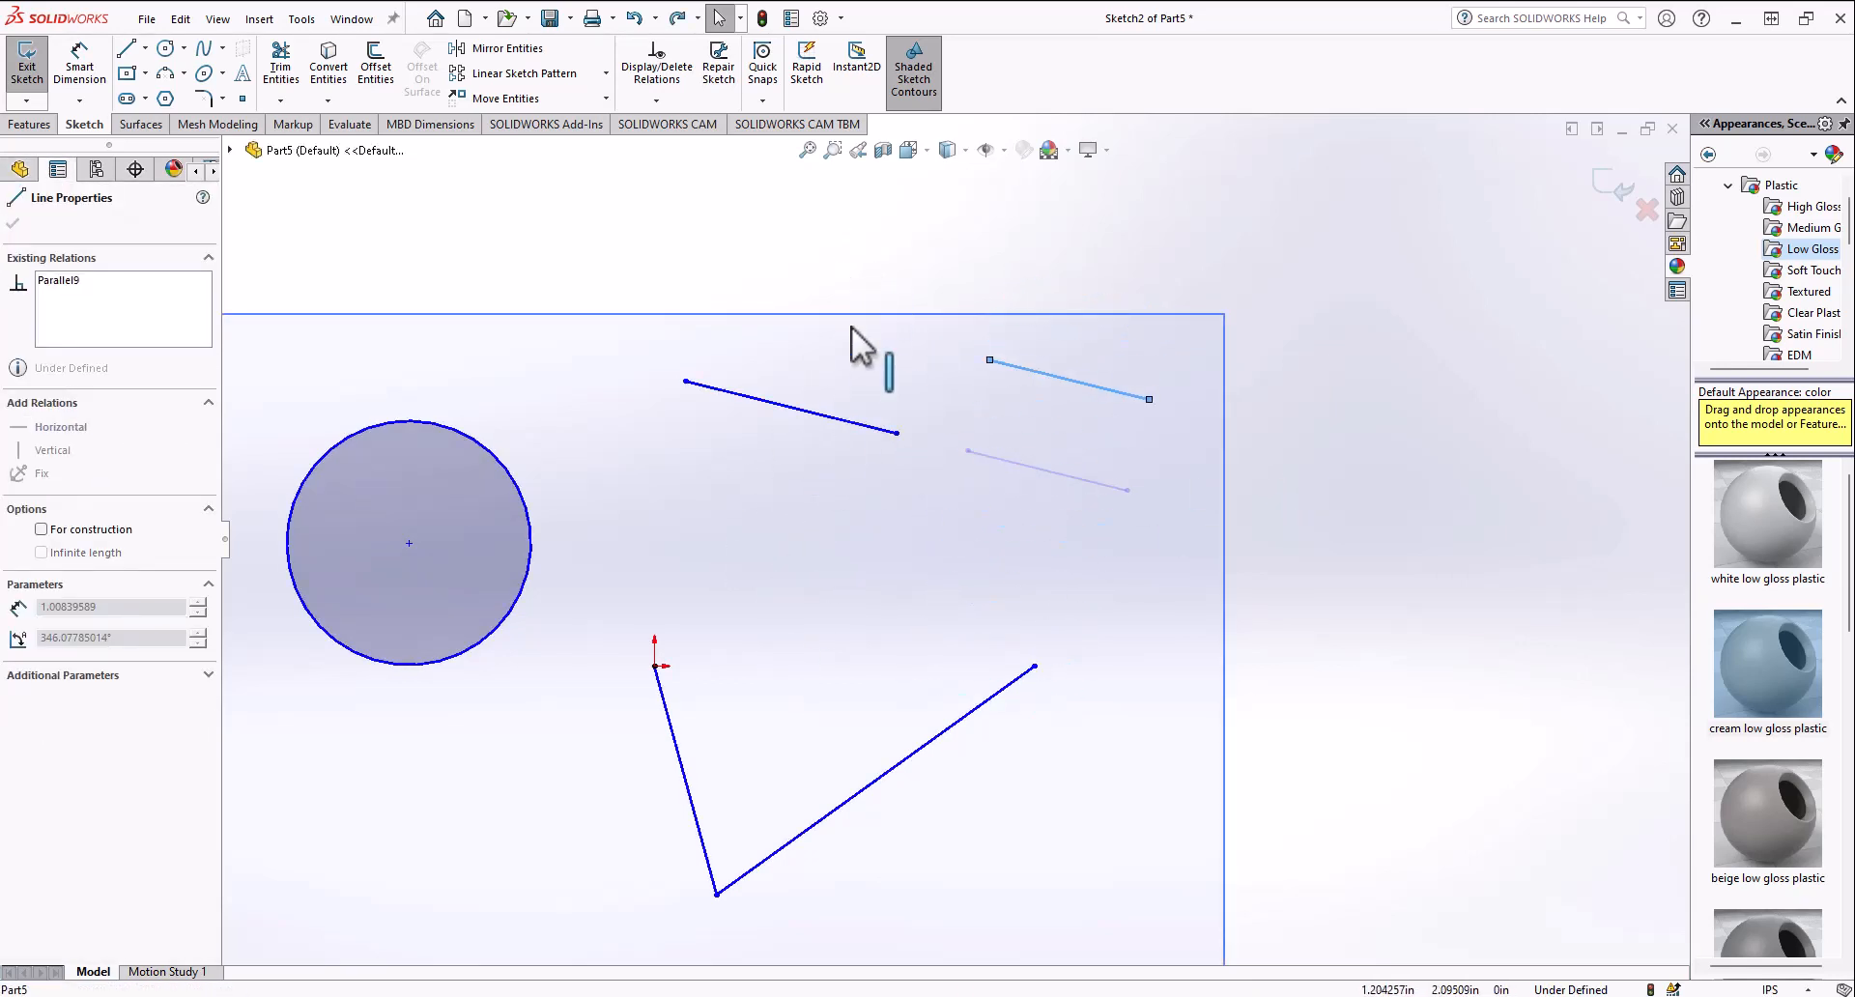
drag(851, 327, 765, 471)
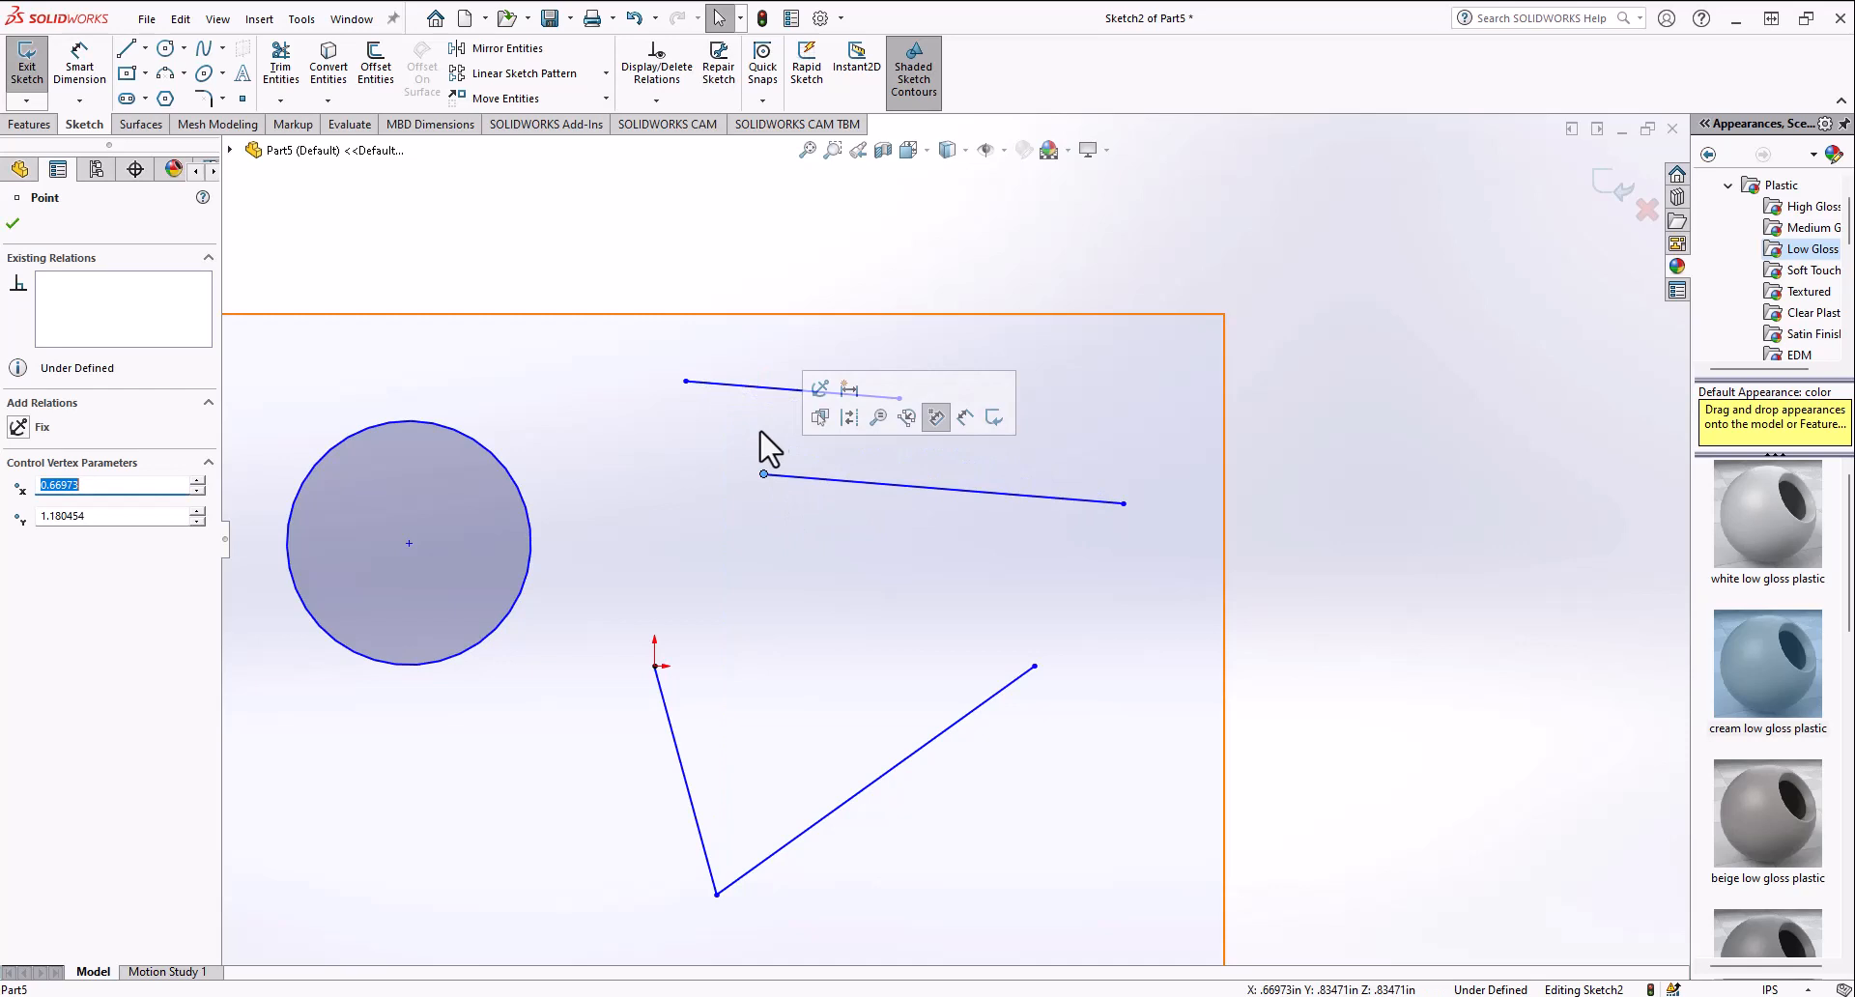
Step: Make the two parallel lines equal in length
click(891, 485)
ctrl+click(833, 393)
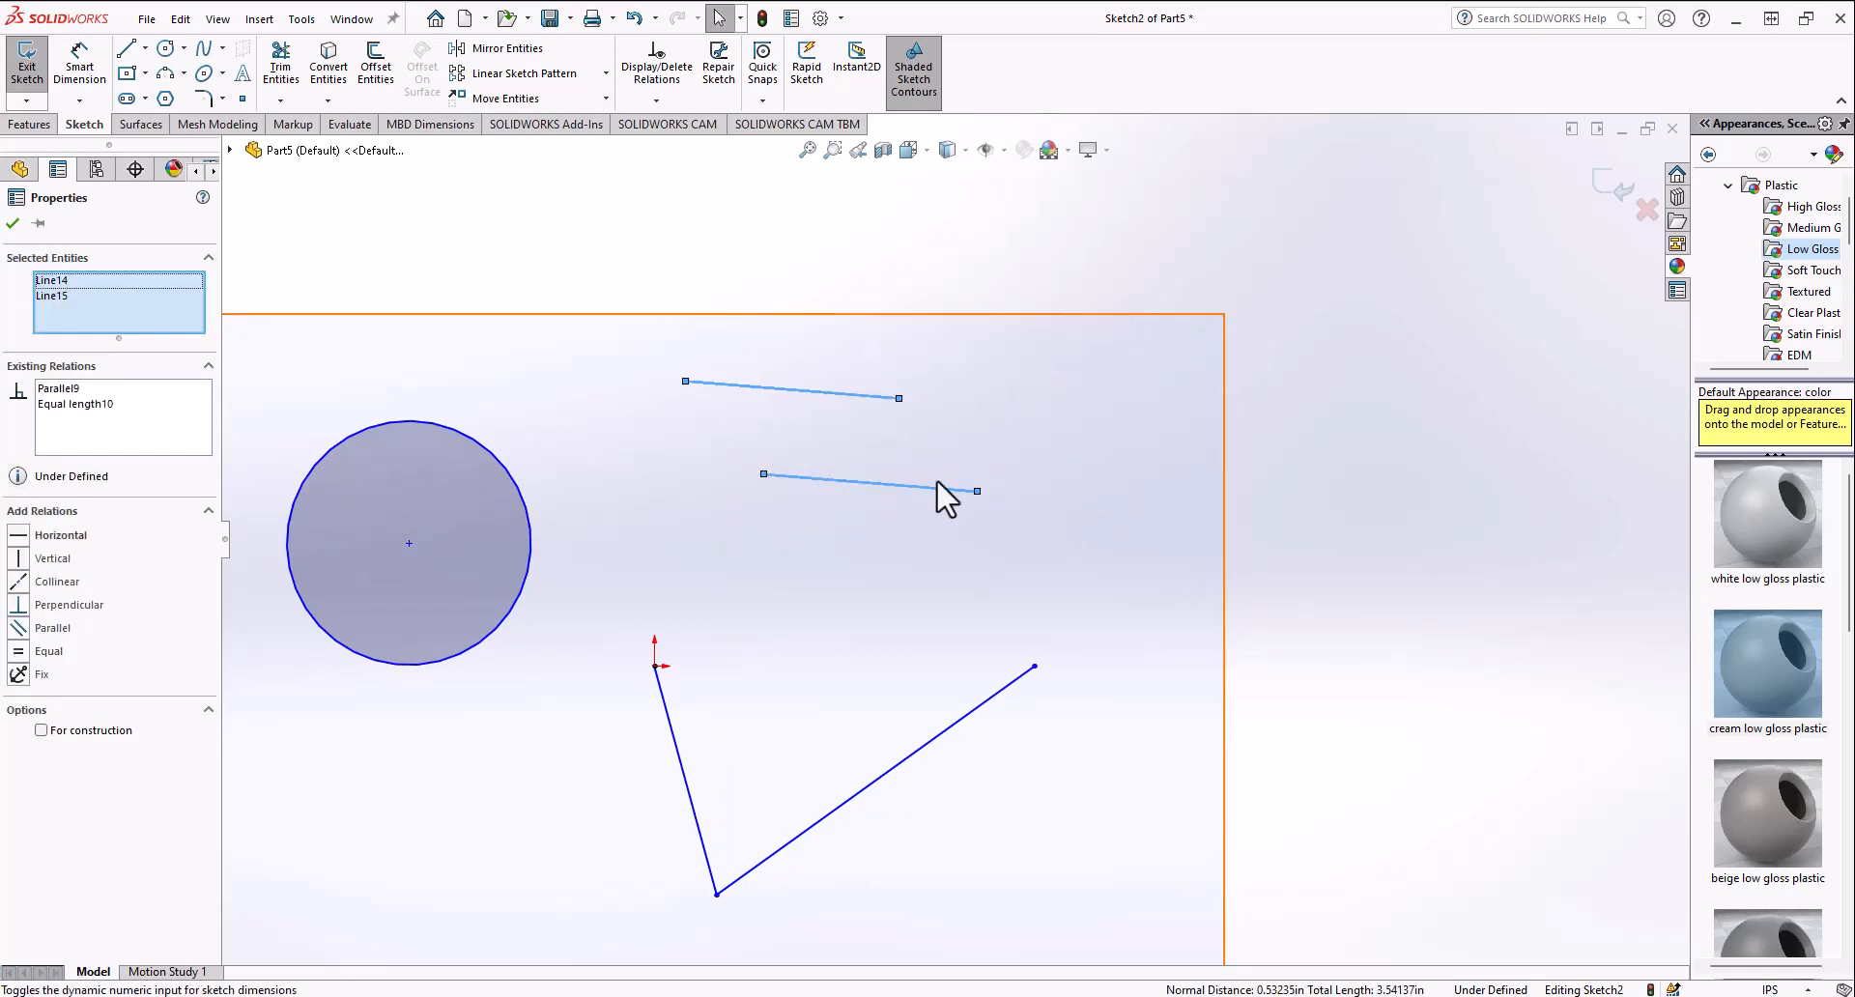
scroll(881, 481, up, 3)
scroll(661, 530, down, 1)
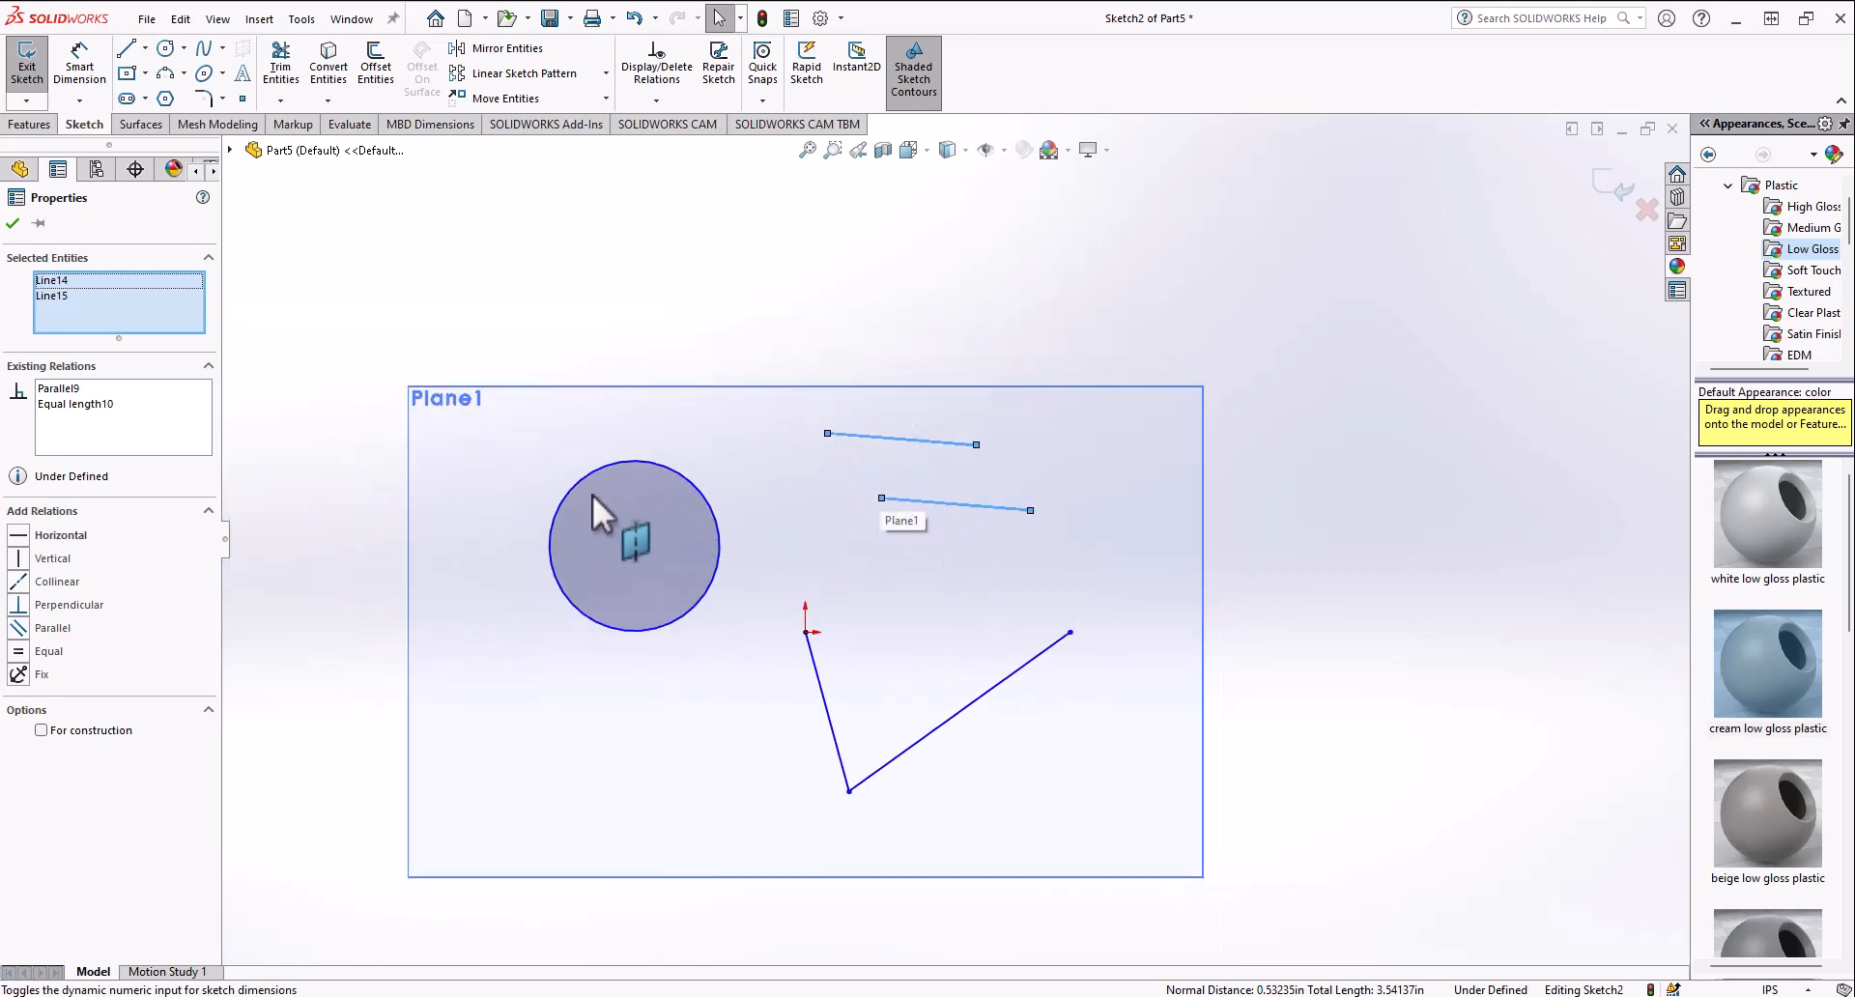
scroll(684, 561, up, 1)
scroll(692, 746, down, 2)
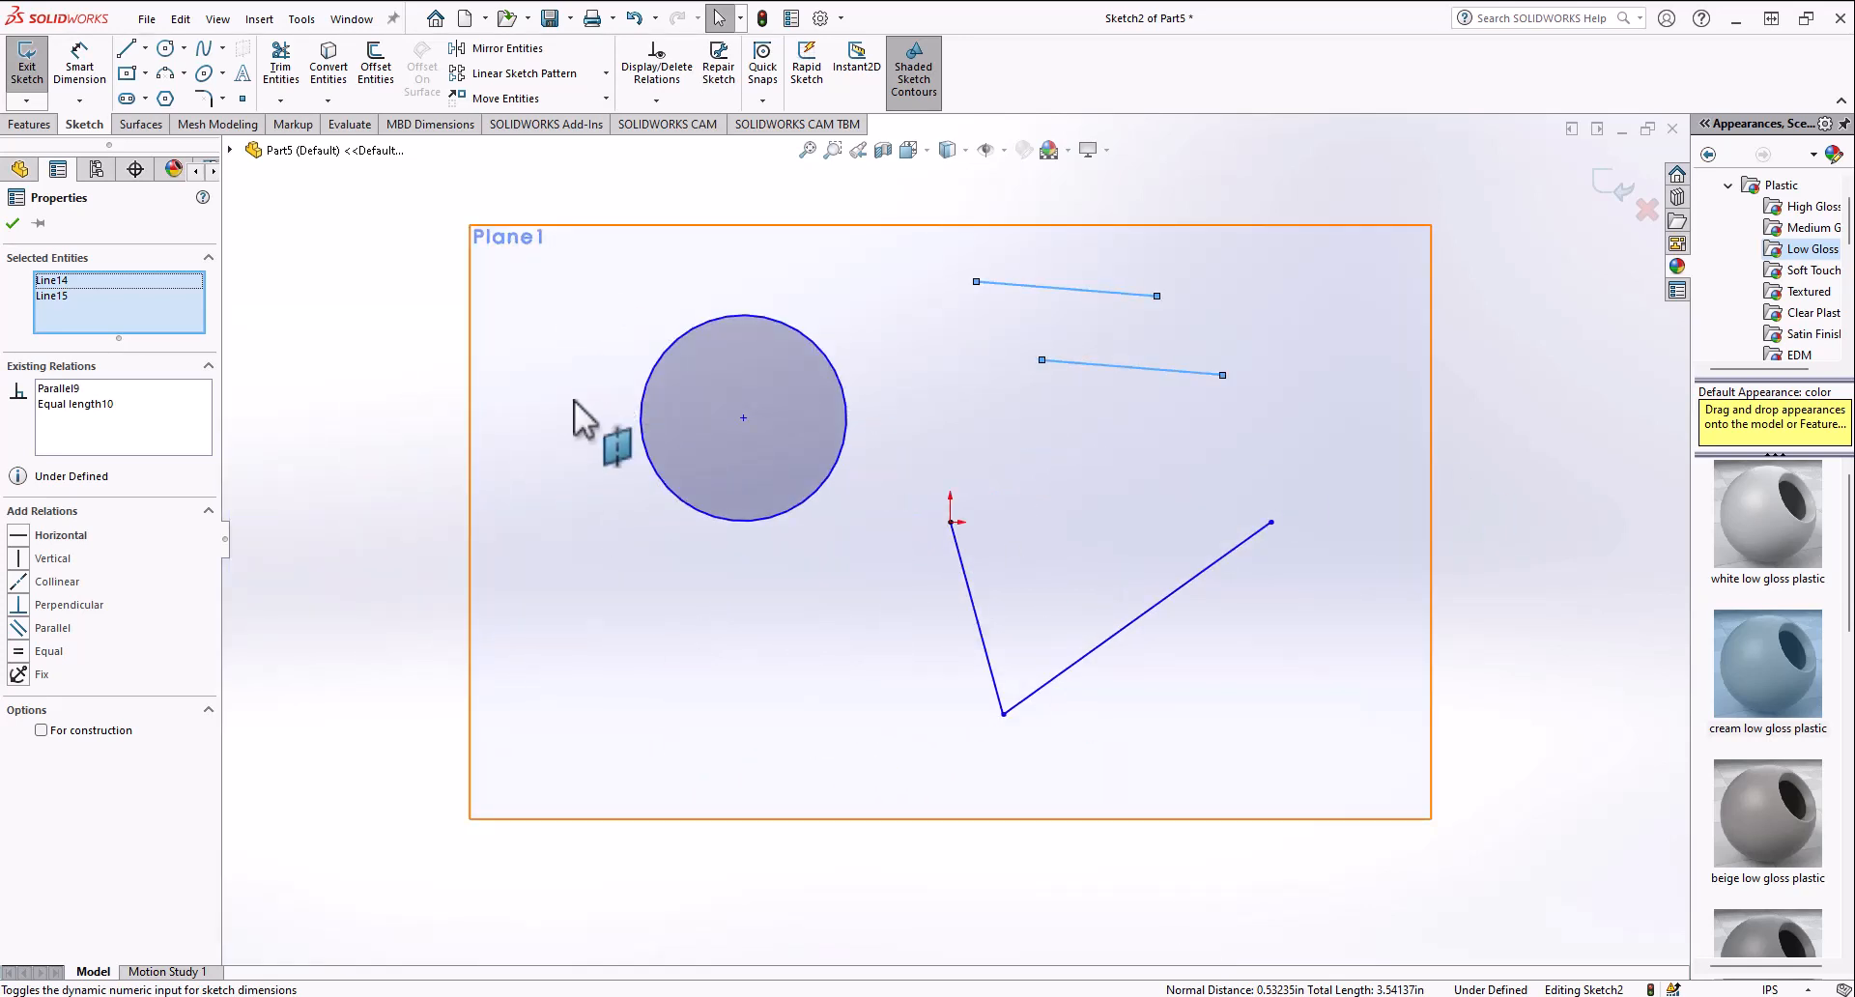
Step: Sketch a line from the lower left of the circle up to its edge
click(230, 184)
click(126, 48)
click(565, 556)
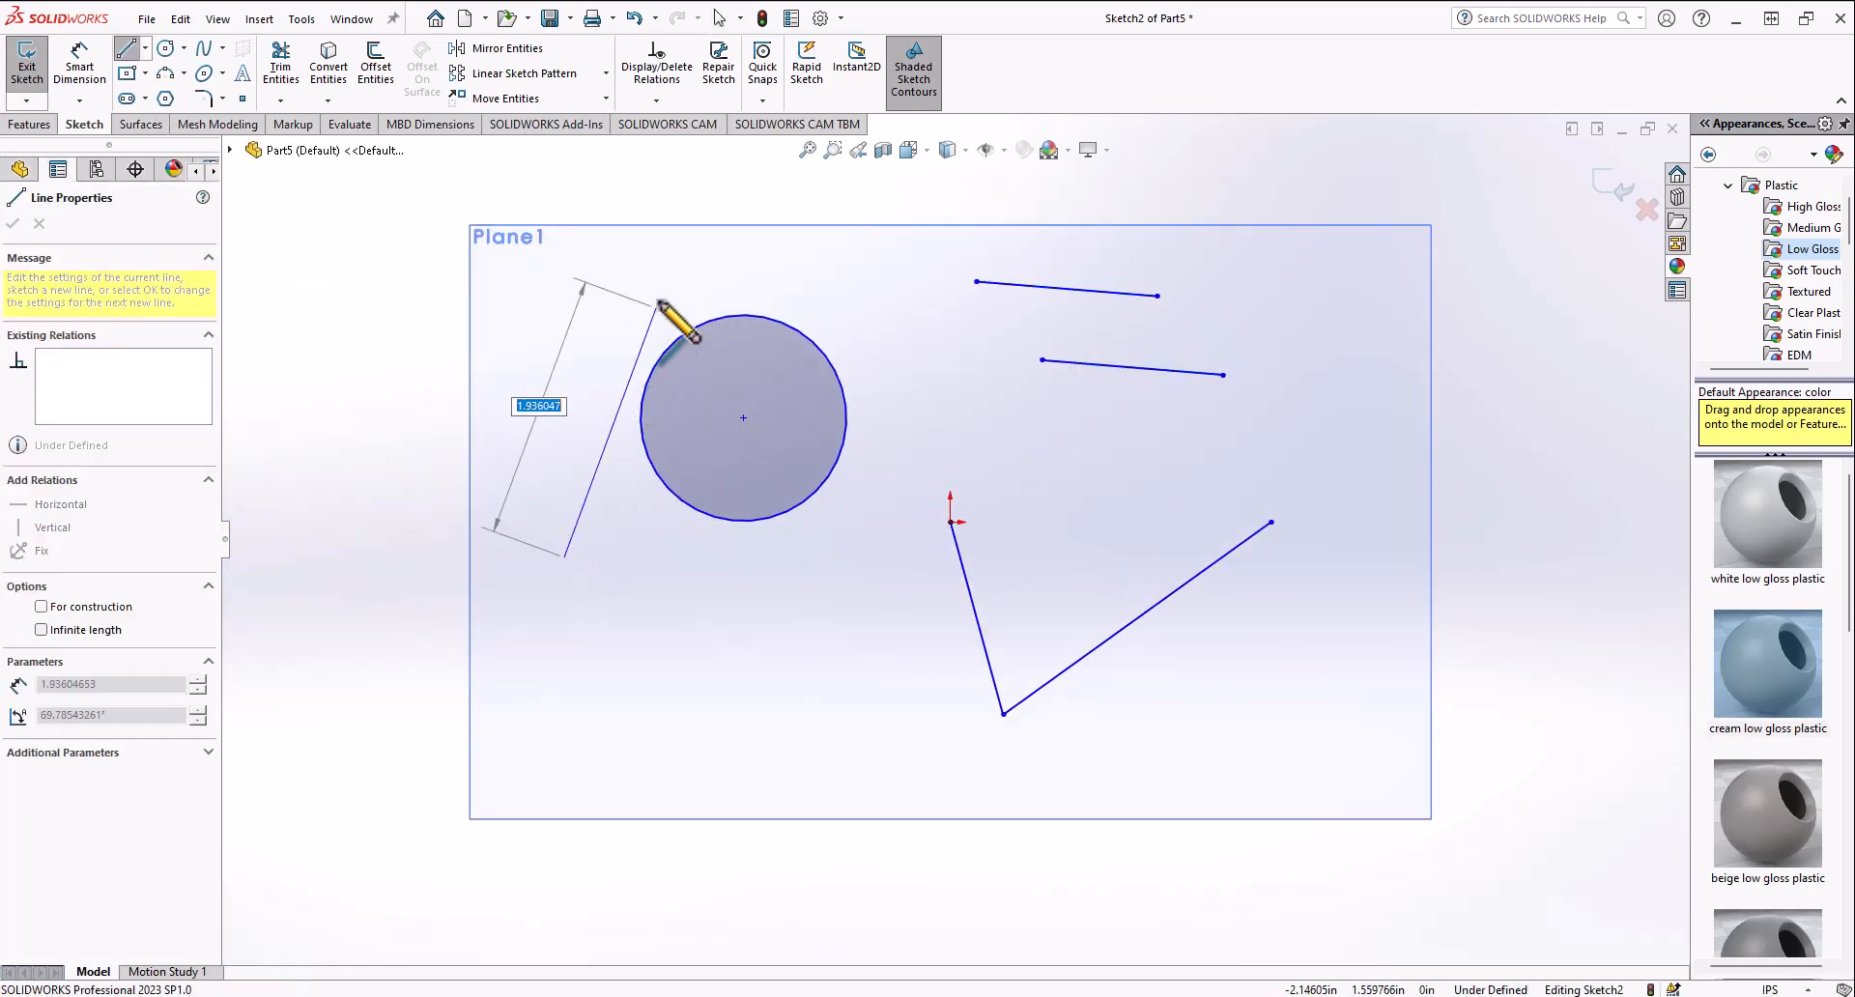
click(654, 363)
key(Escape)
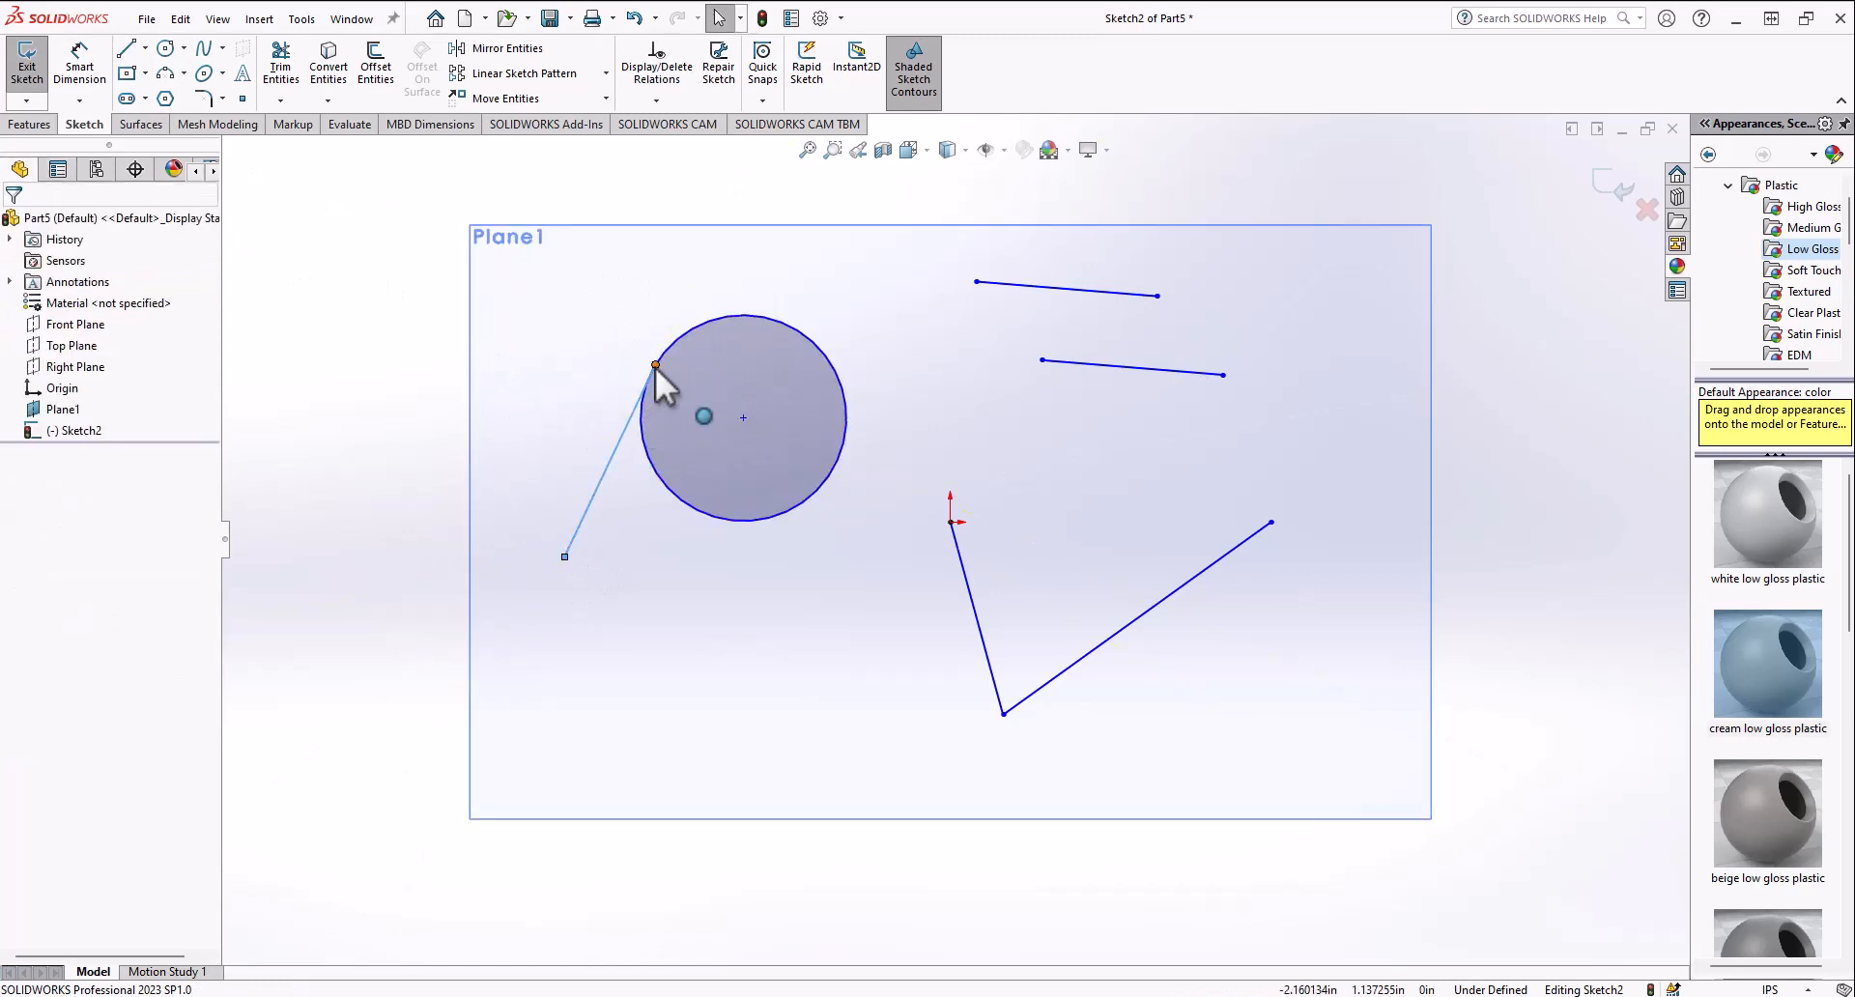
Step: Attach the line's upper end to the circle and make the line tangent to the circle
drag(655, 367, 641, 462)
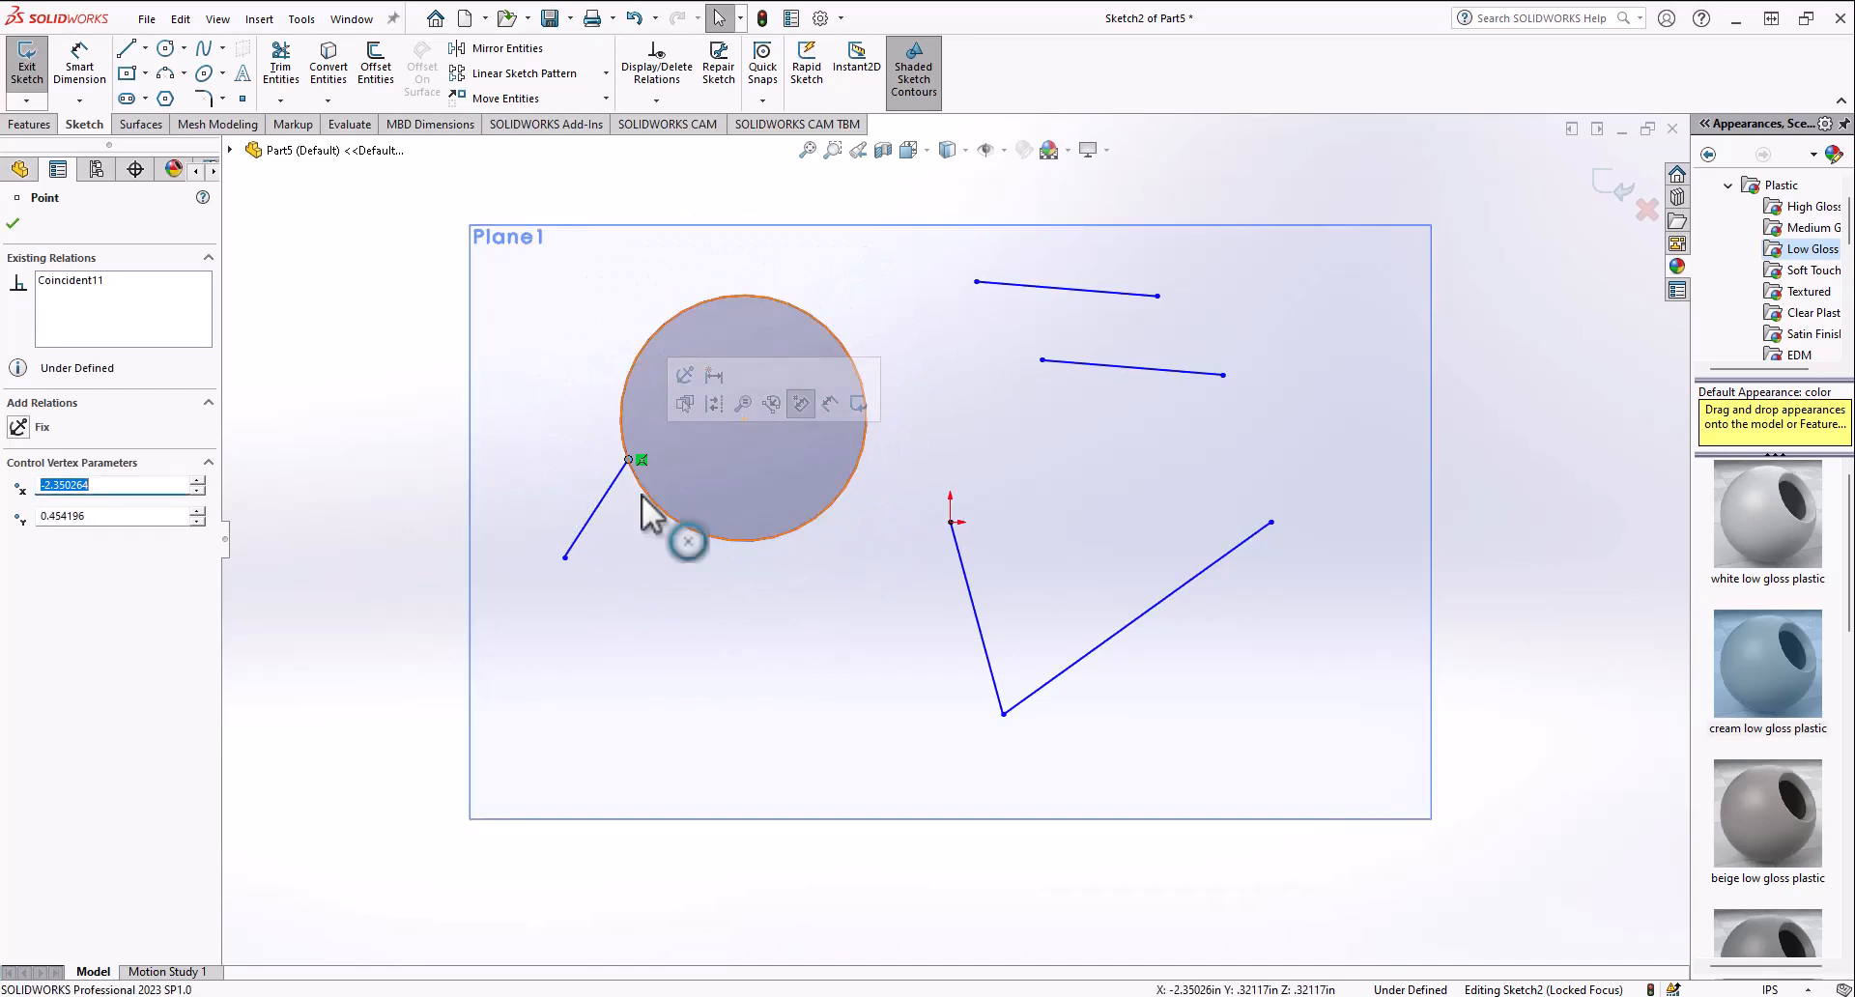
click(601, 497)
ctrl+click(623, 423)
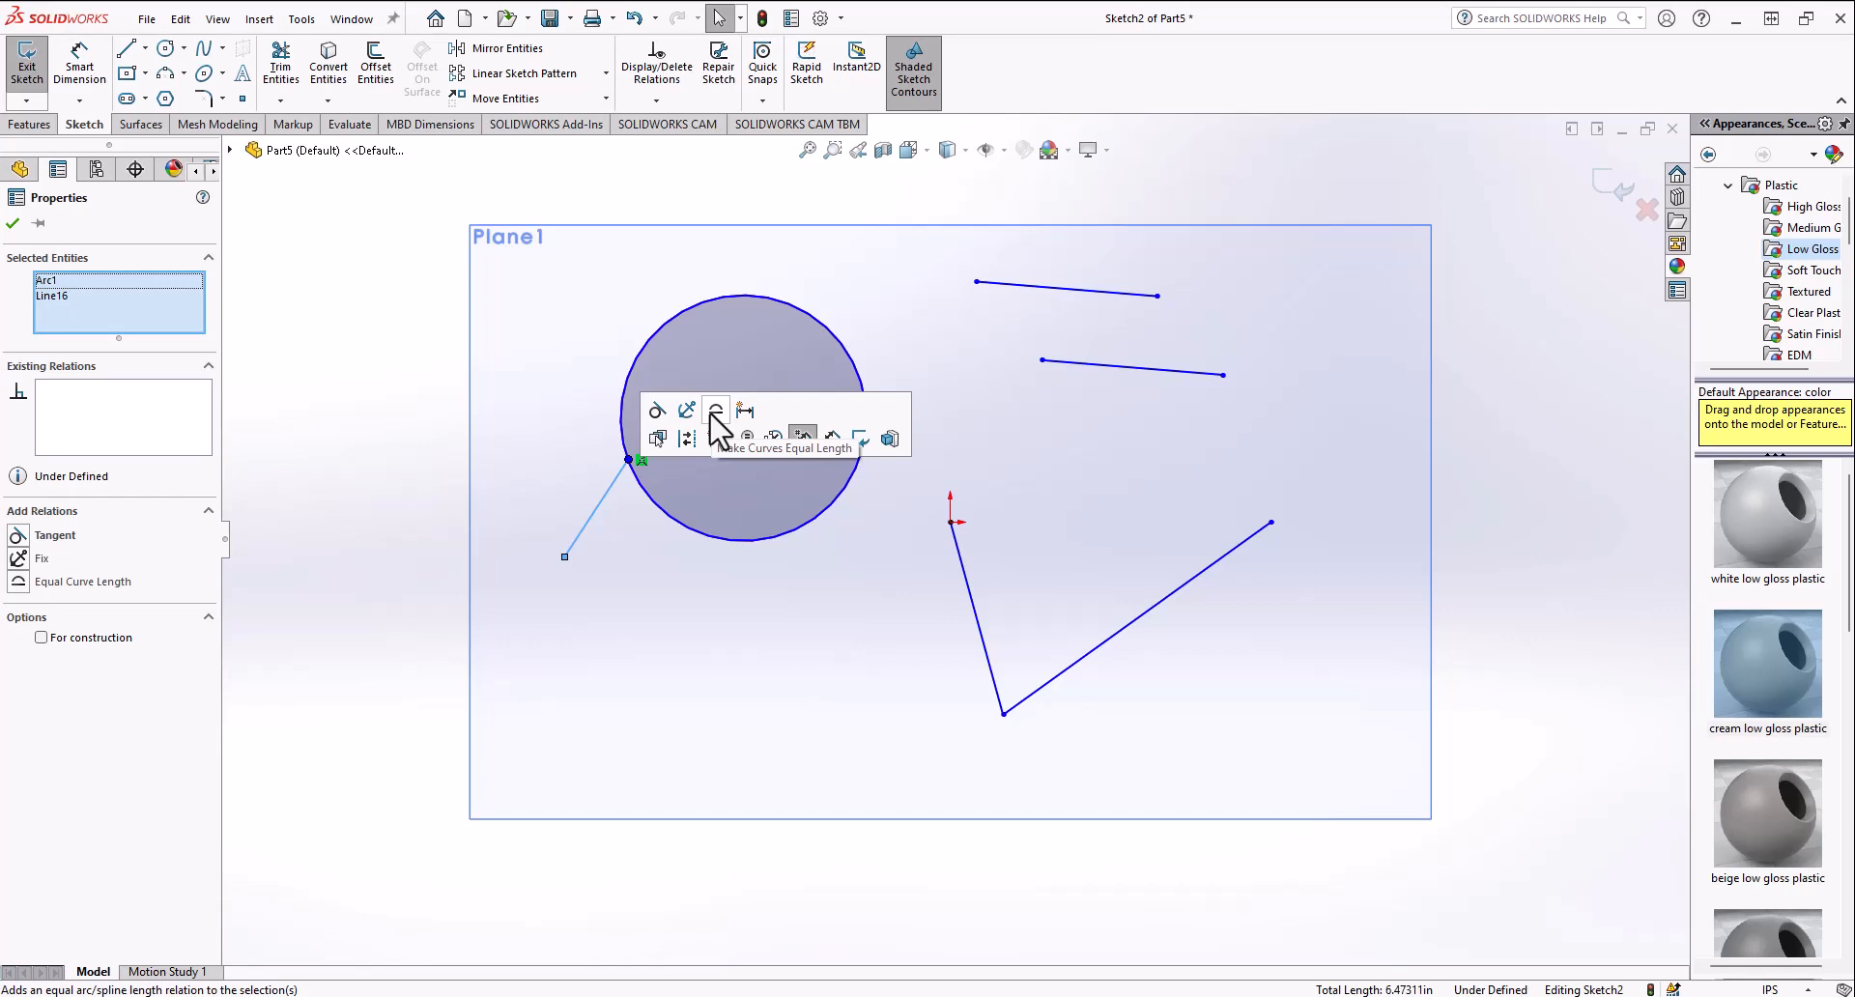
click(656, 412)
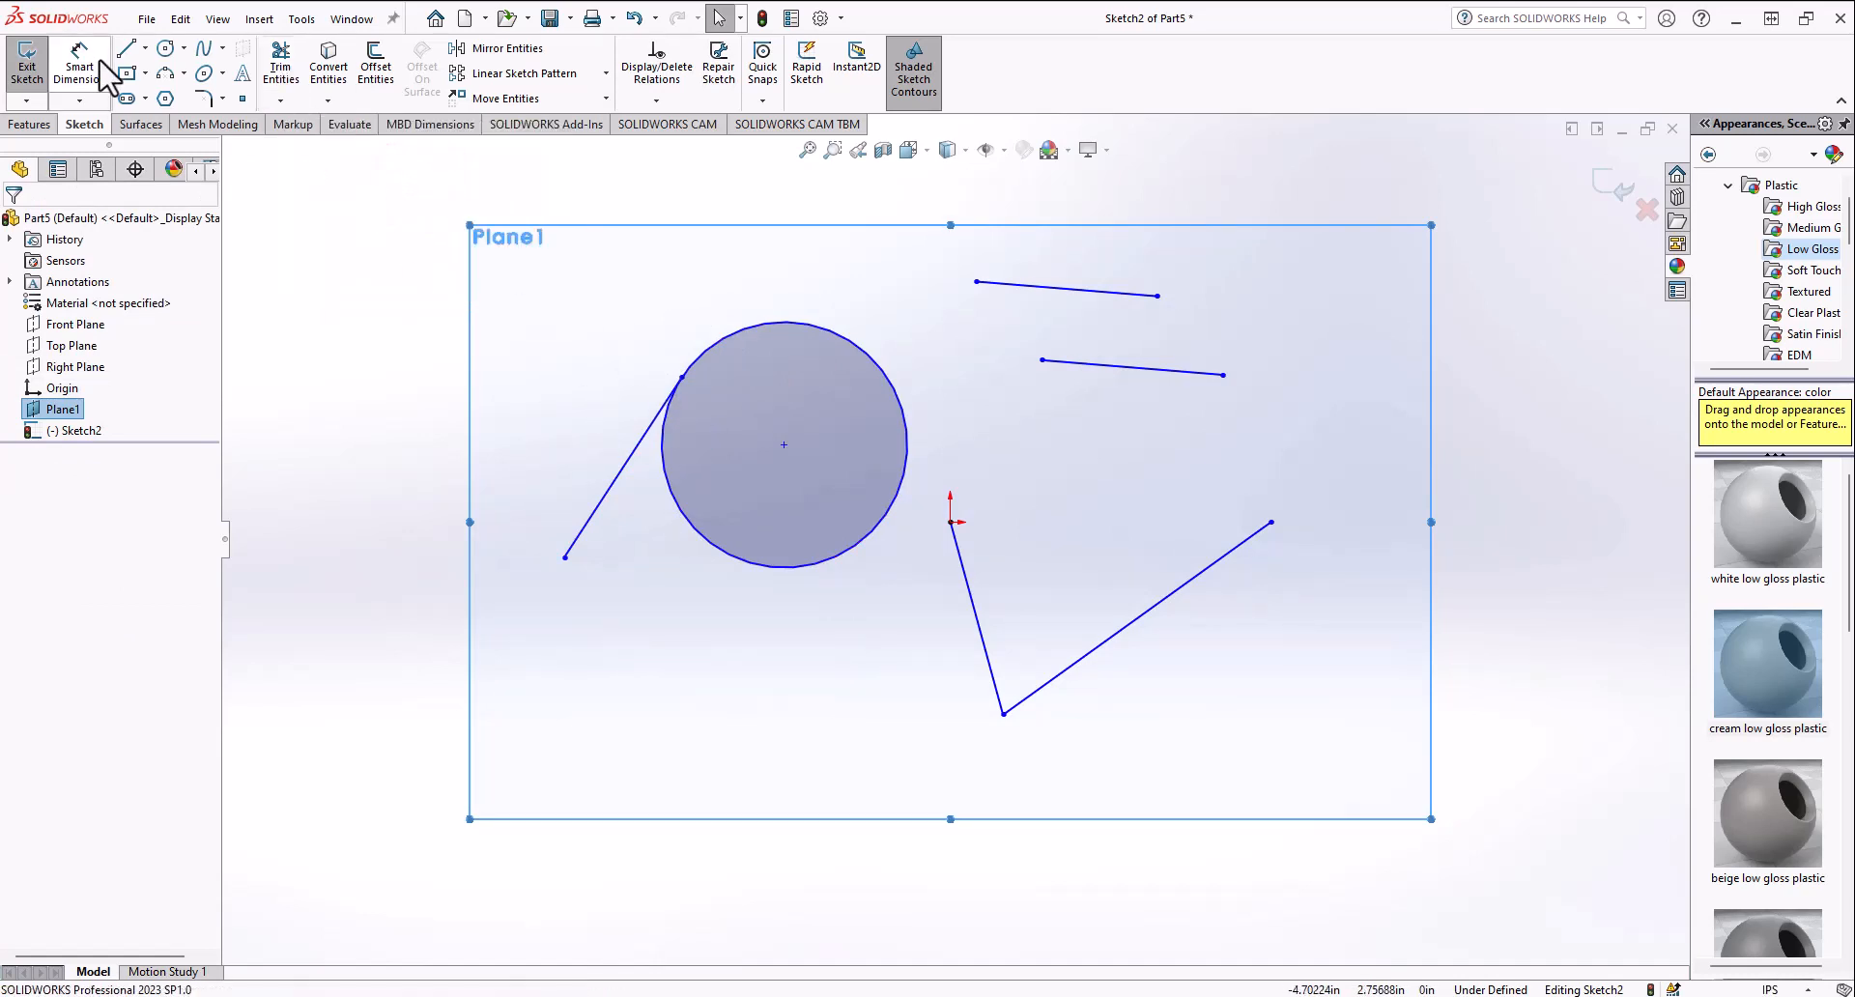
Step: Draw a centerline from the circle's centre to a point on its upper edge
click(145, 47)
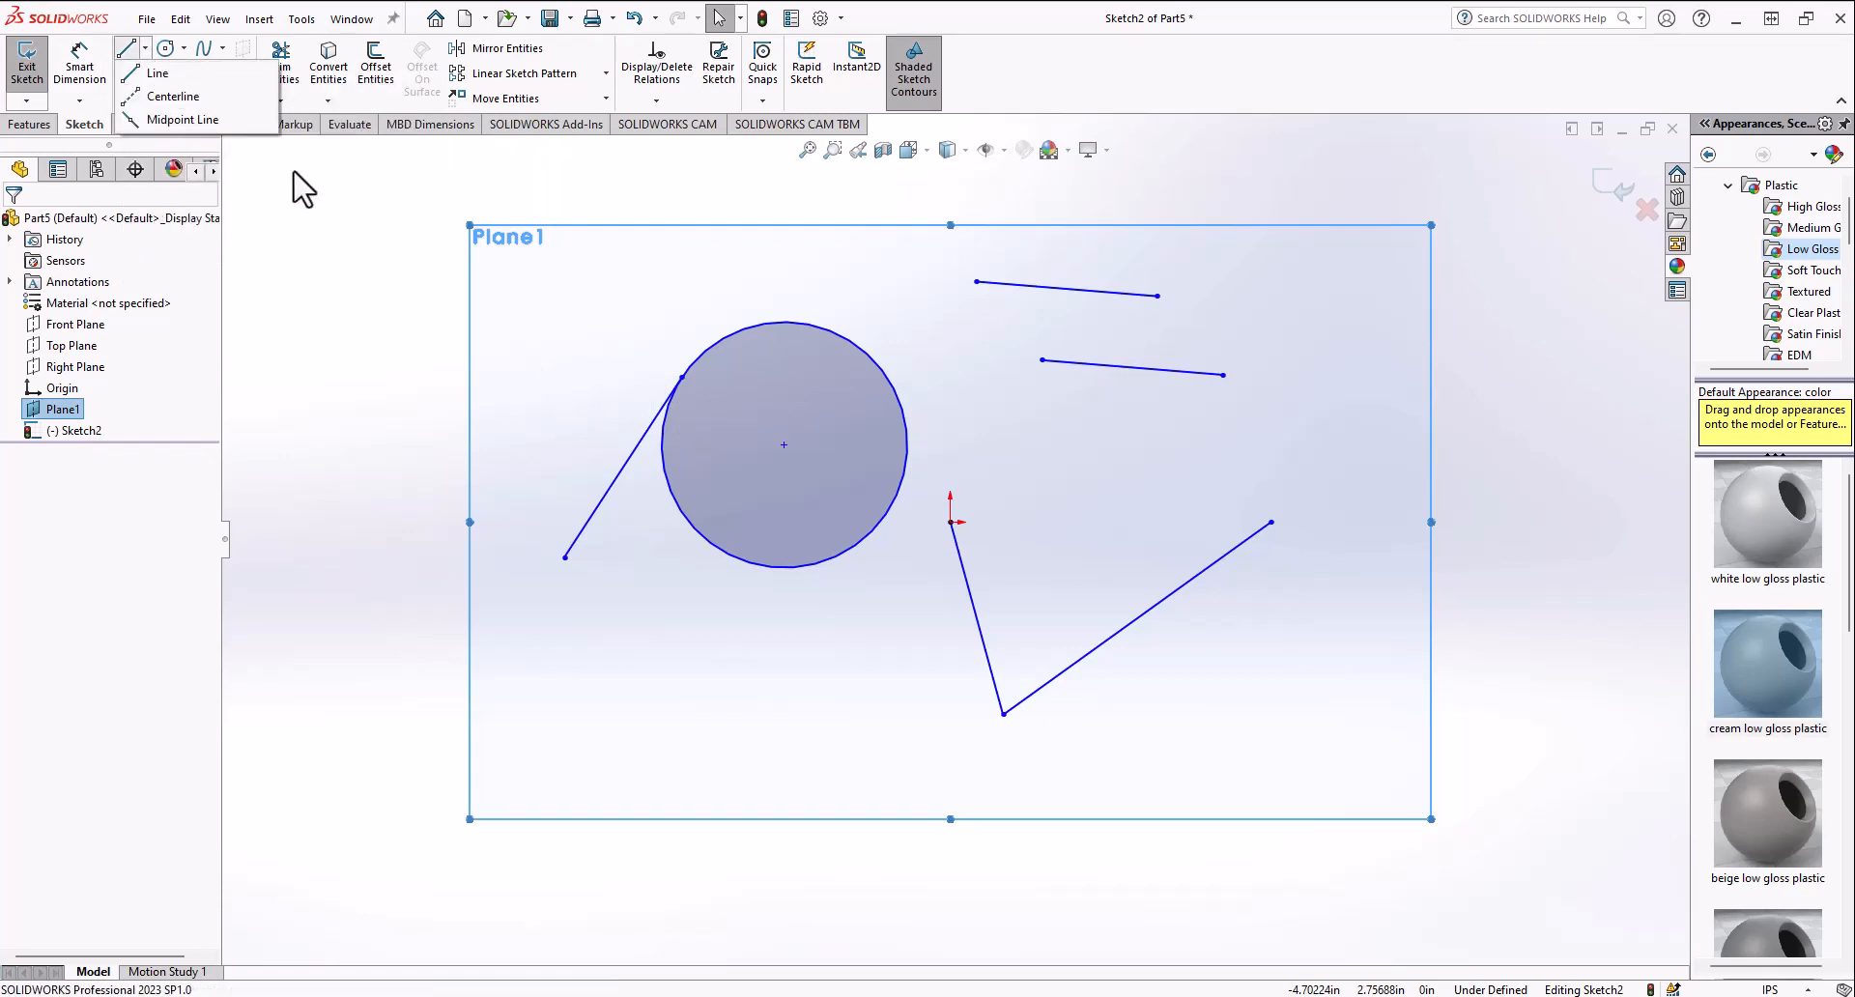
click(169, 97)
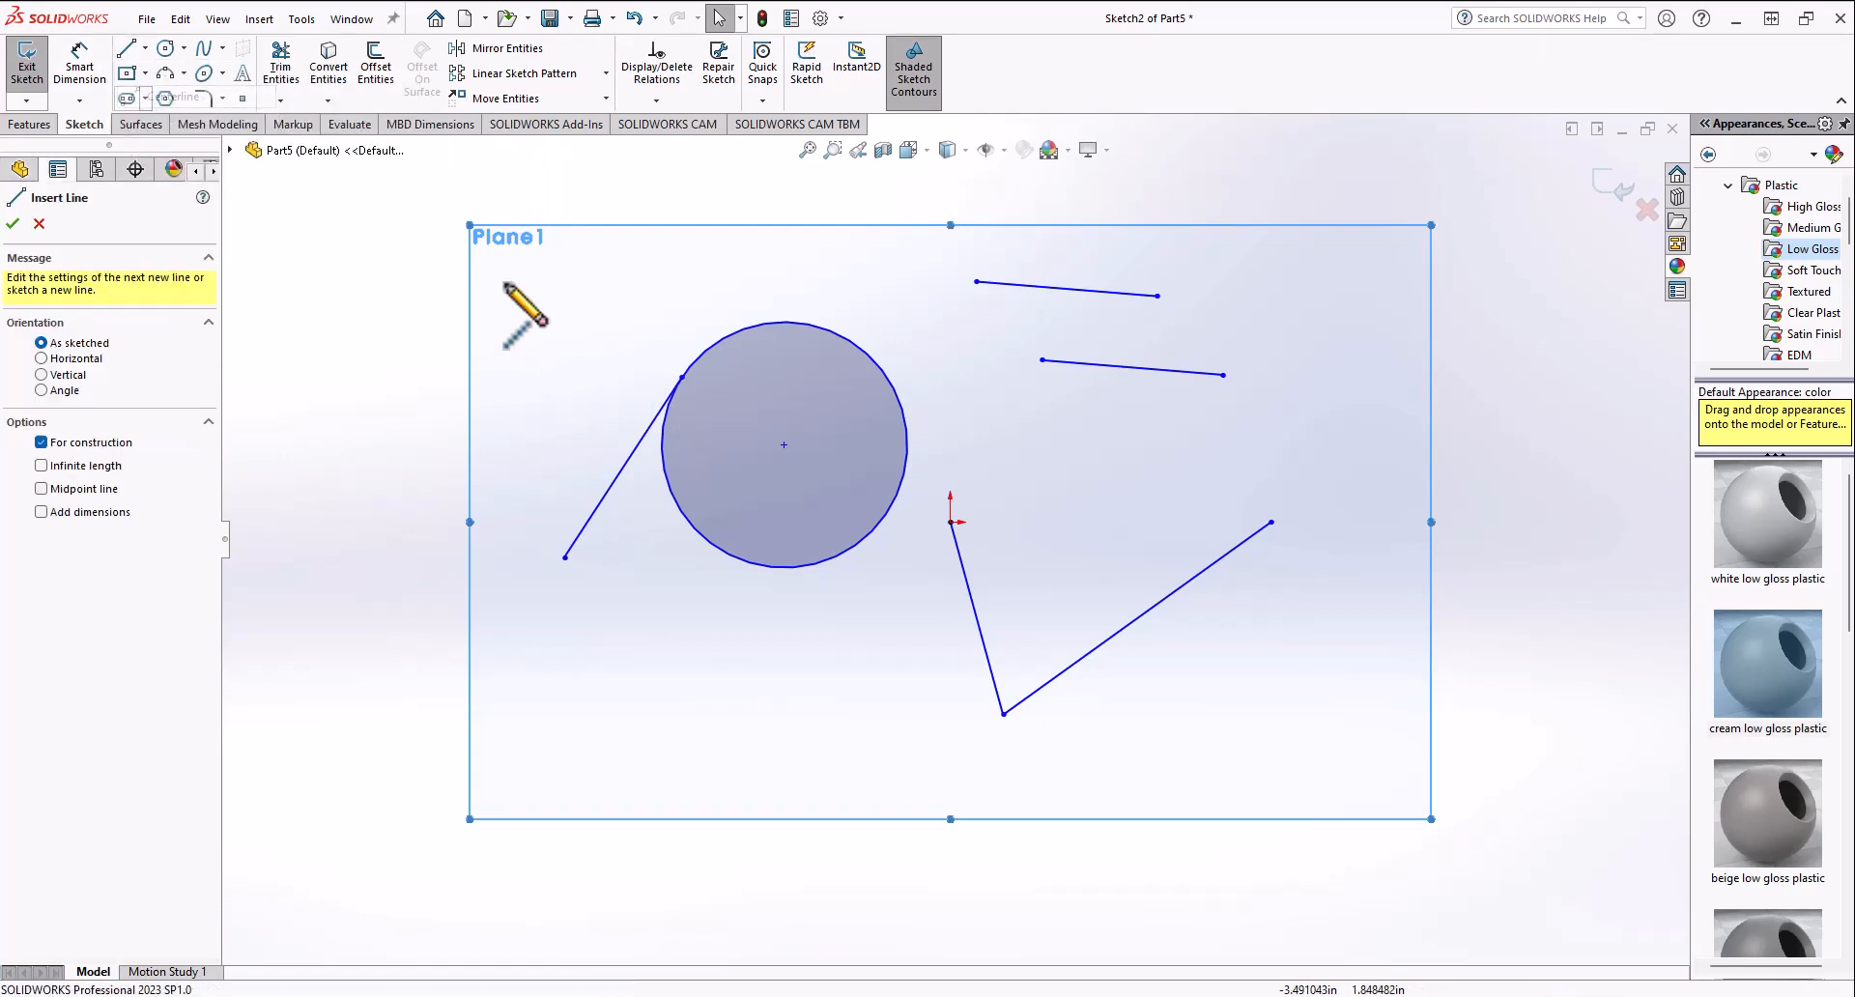
click(784, 445)
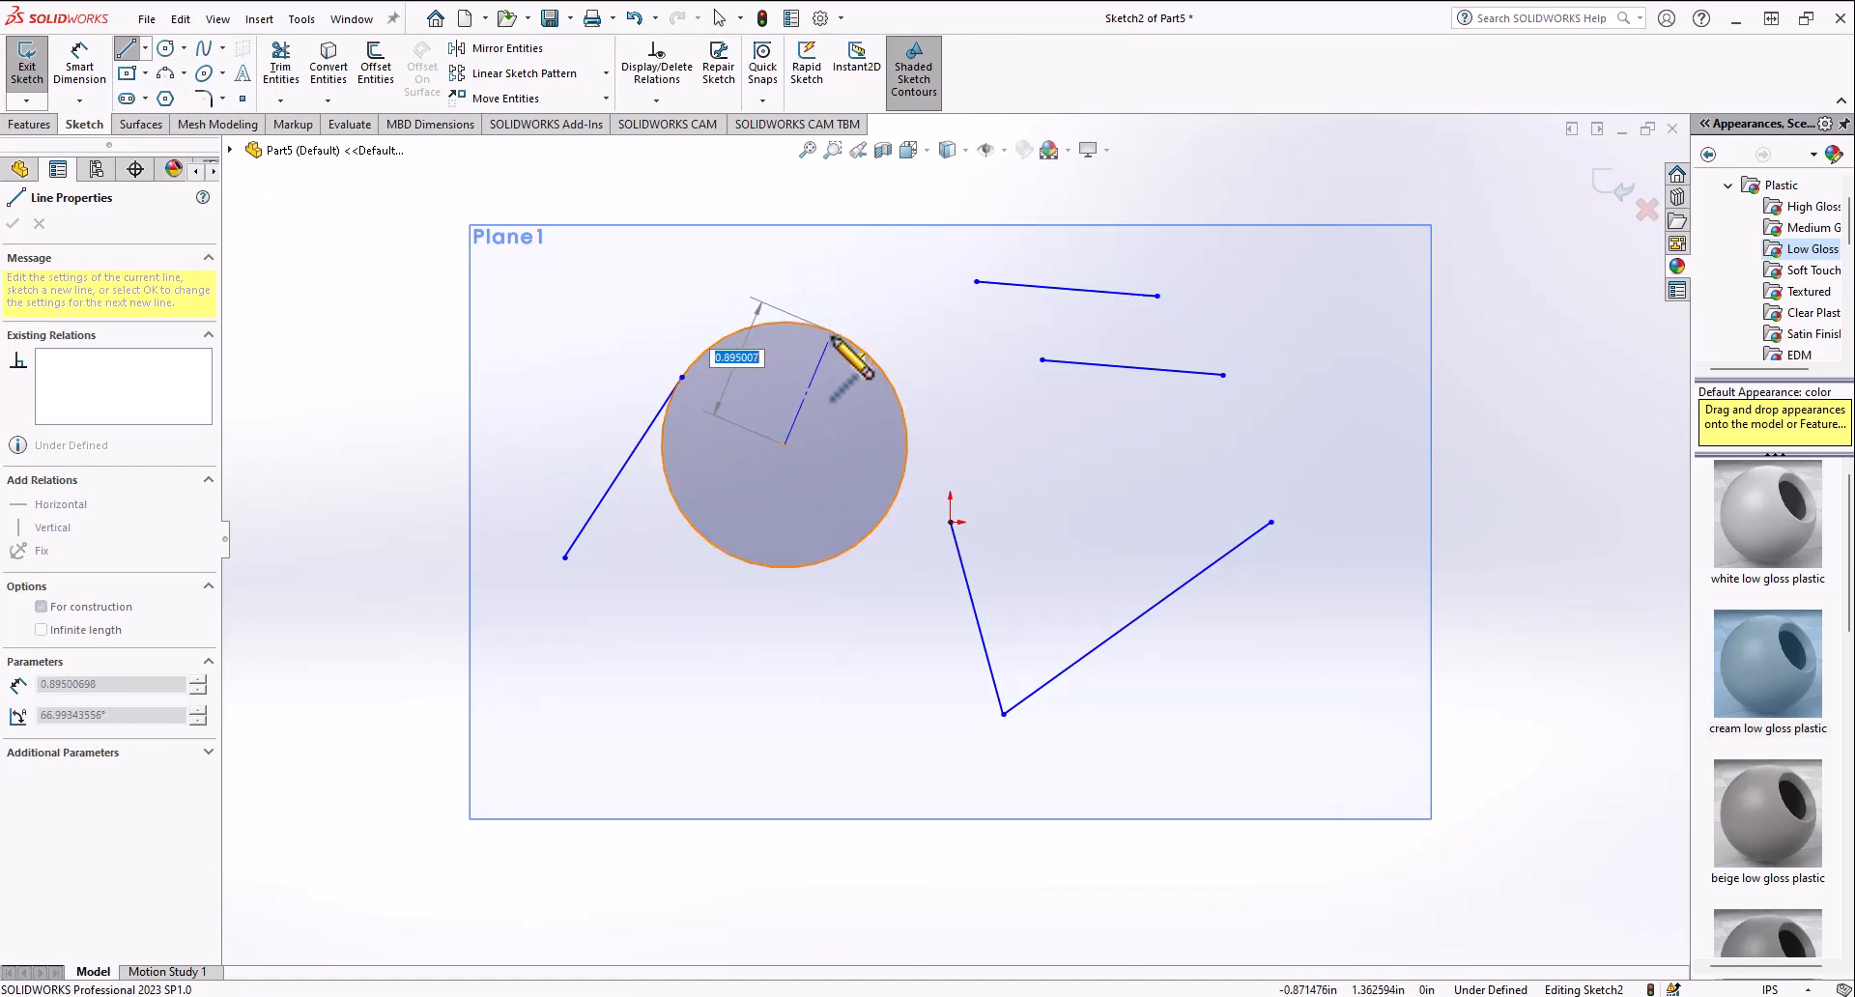
click(732, 336)
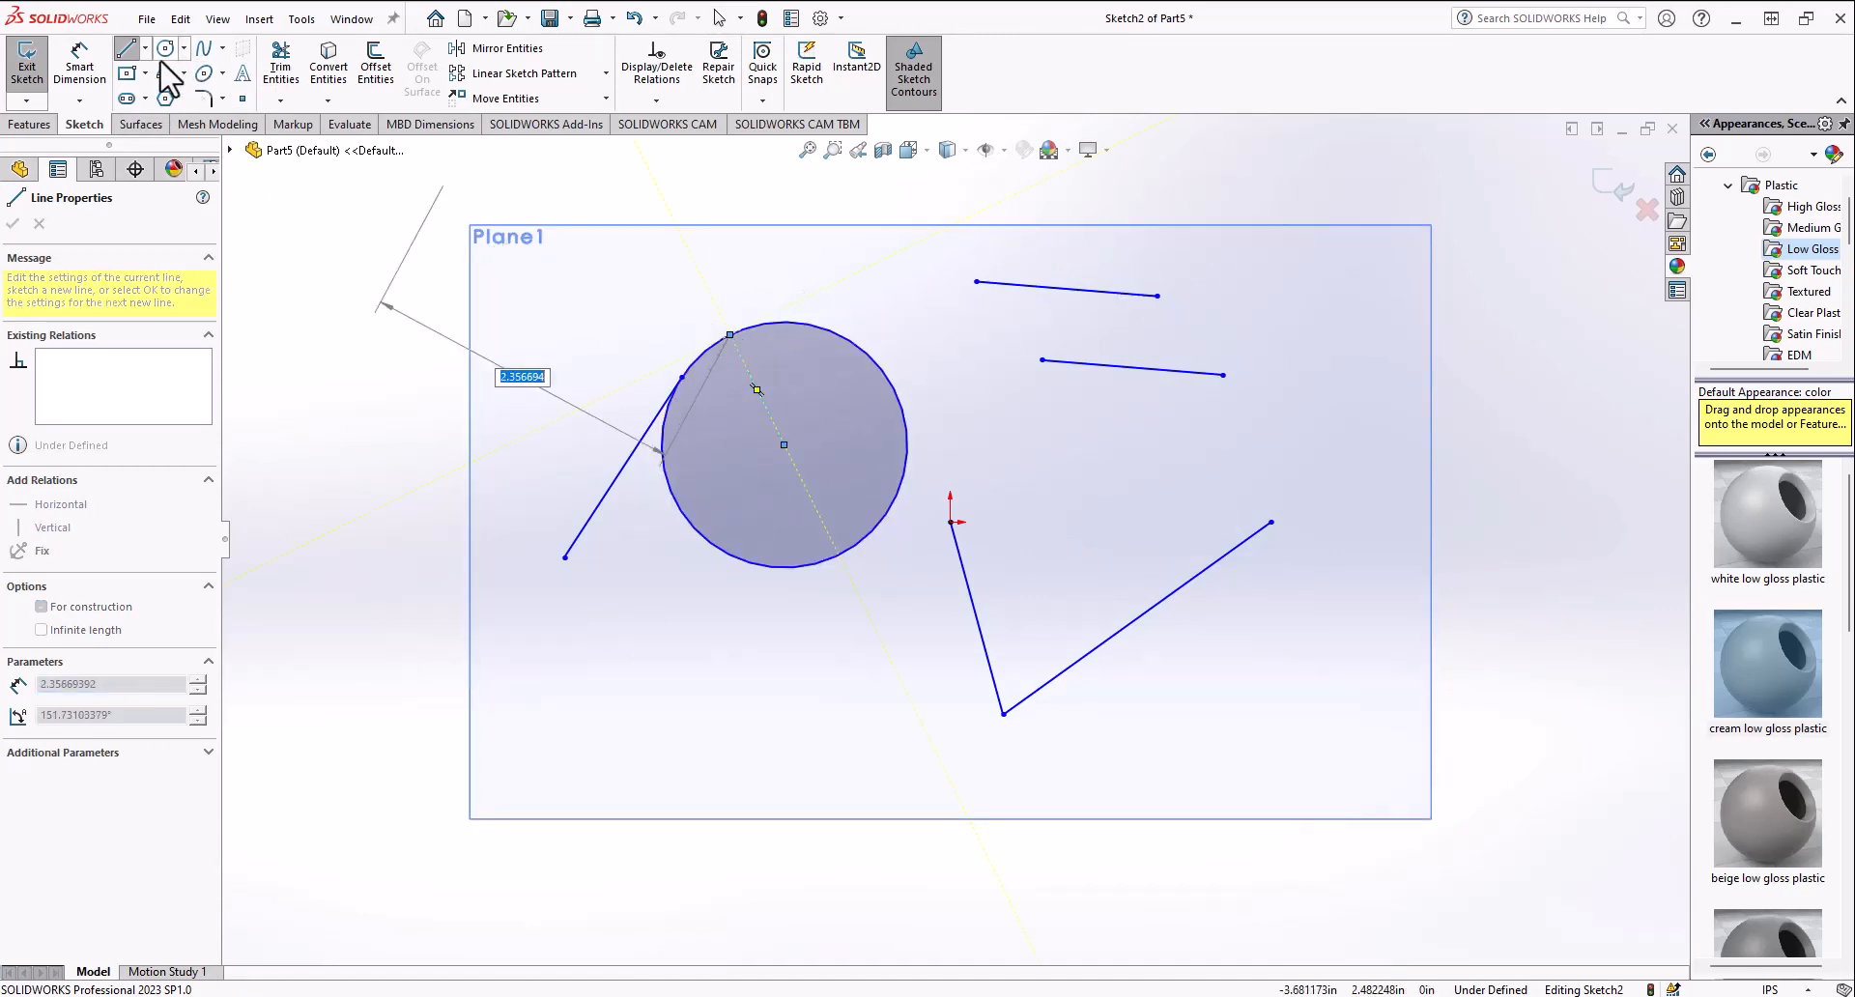
key(Escape)
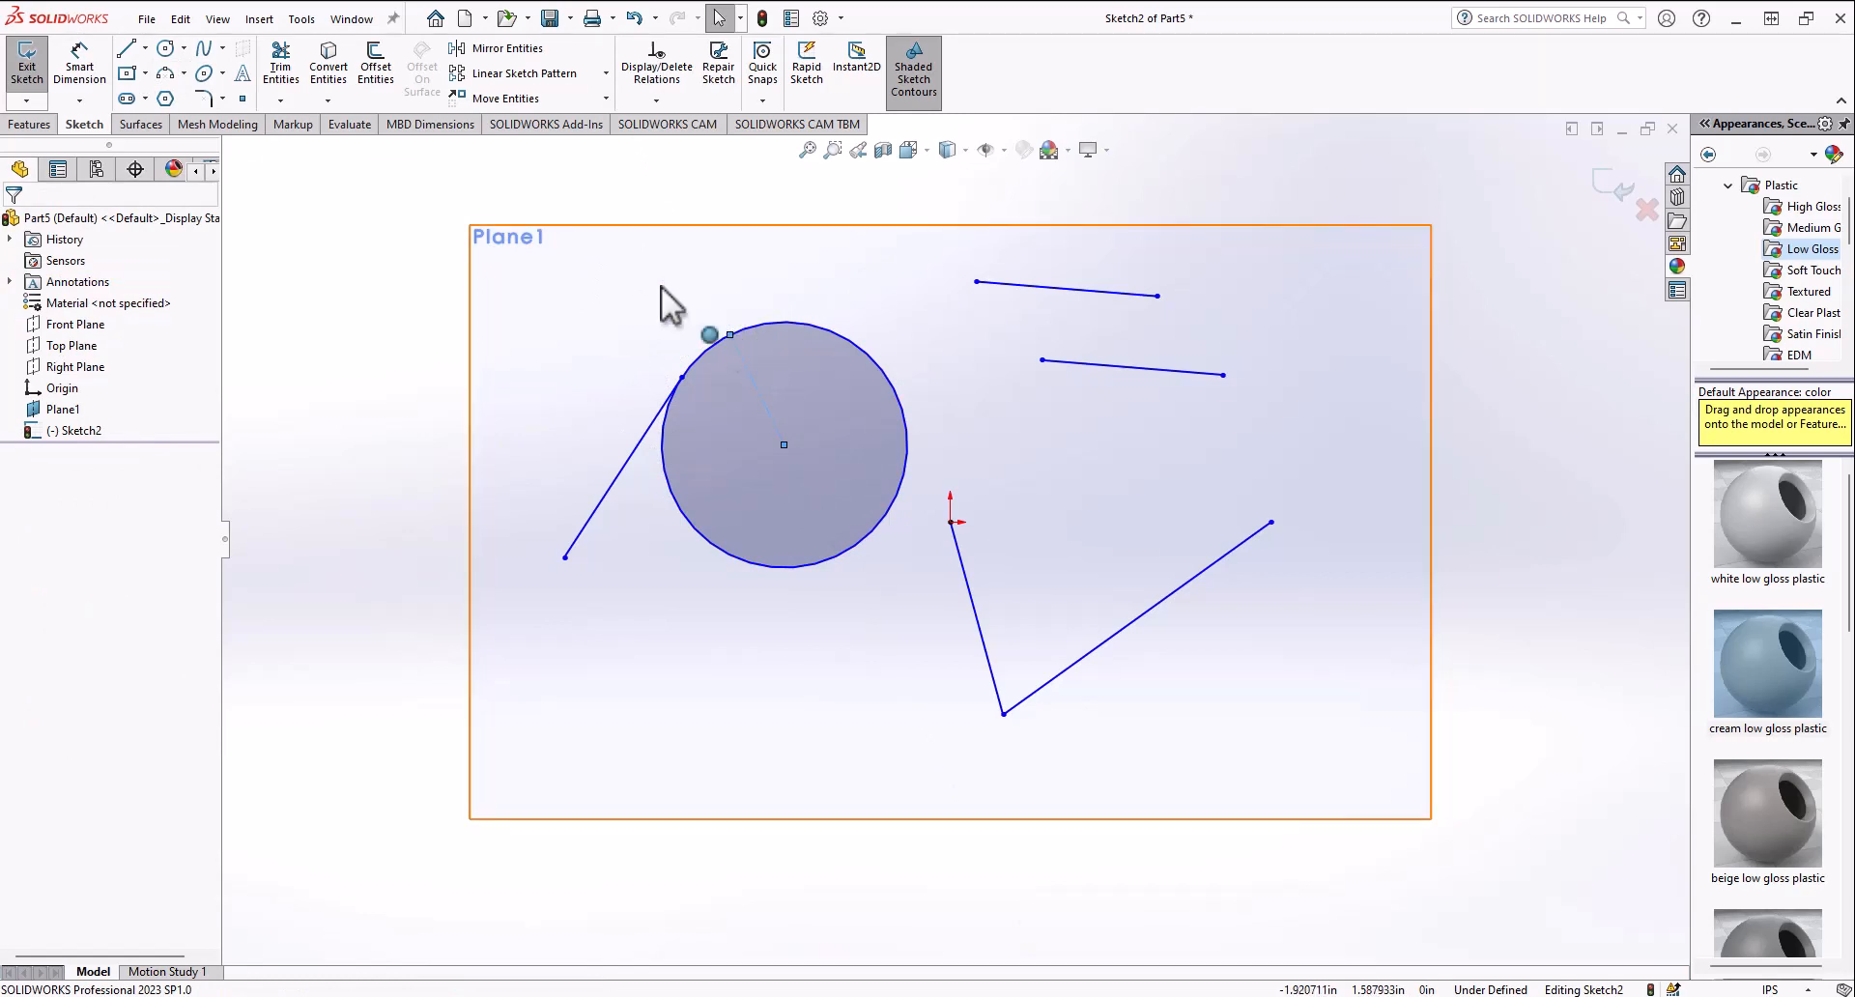
Step: Sketch a short line outward from that point on the circle's edge
click(730, 334)
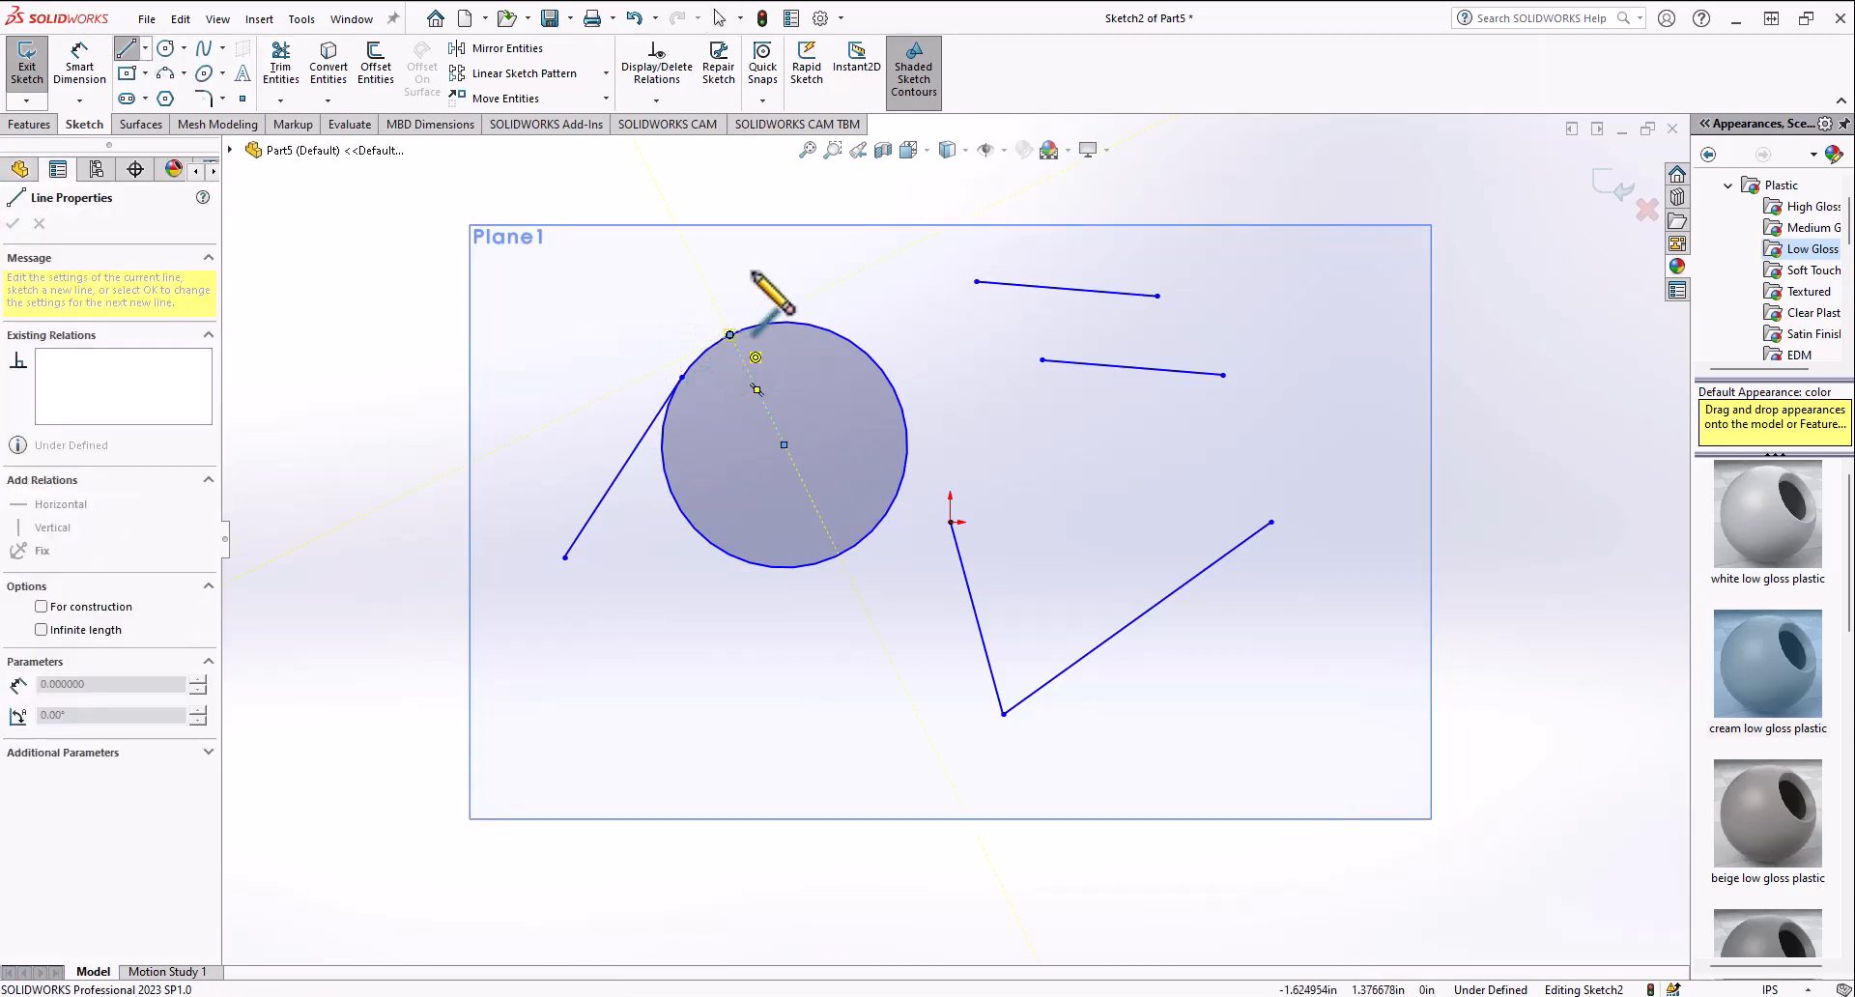
click(757, 266)
key(Escape)
Step: Make the short line collinear with the centerline
click(738, 317)
ctrl+click(762, 392)
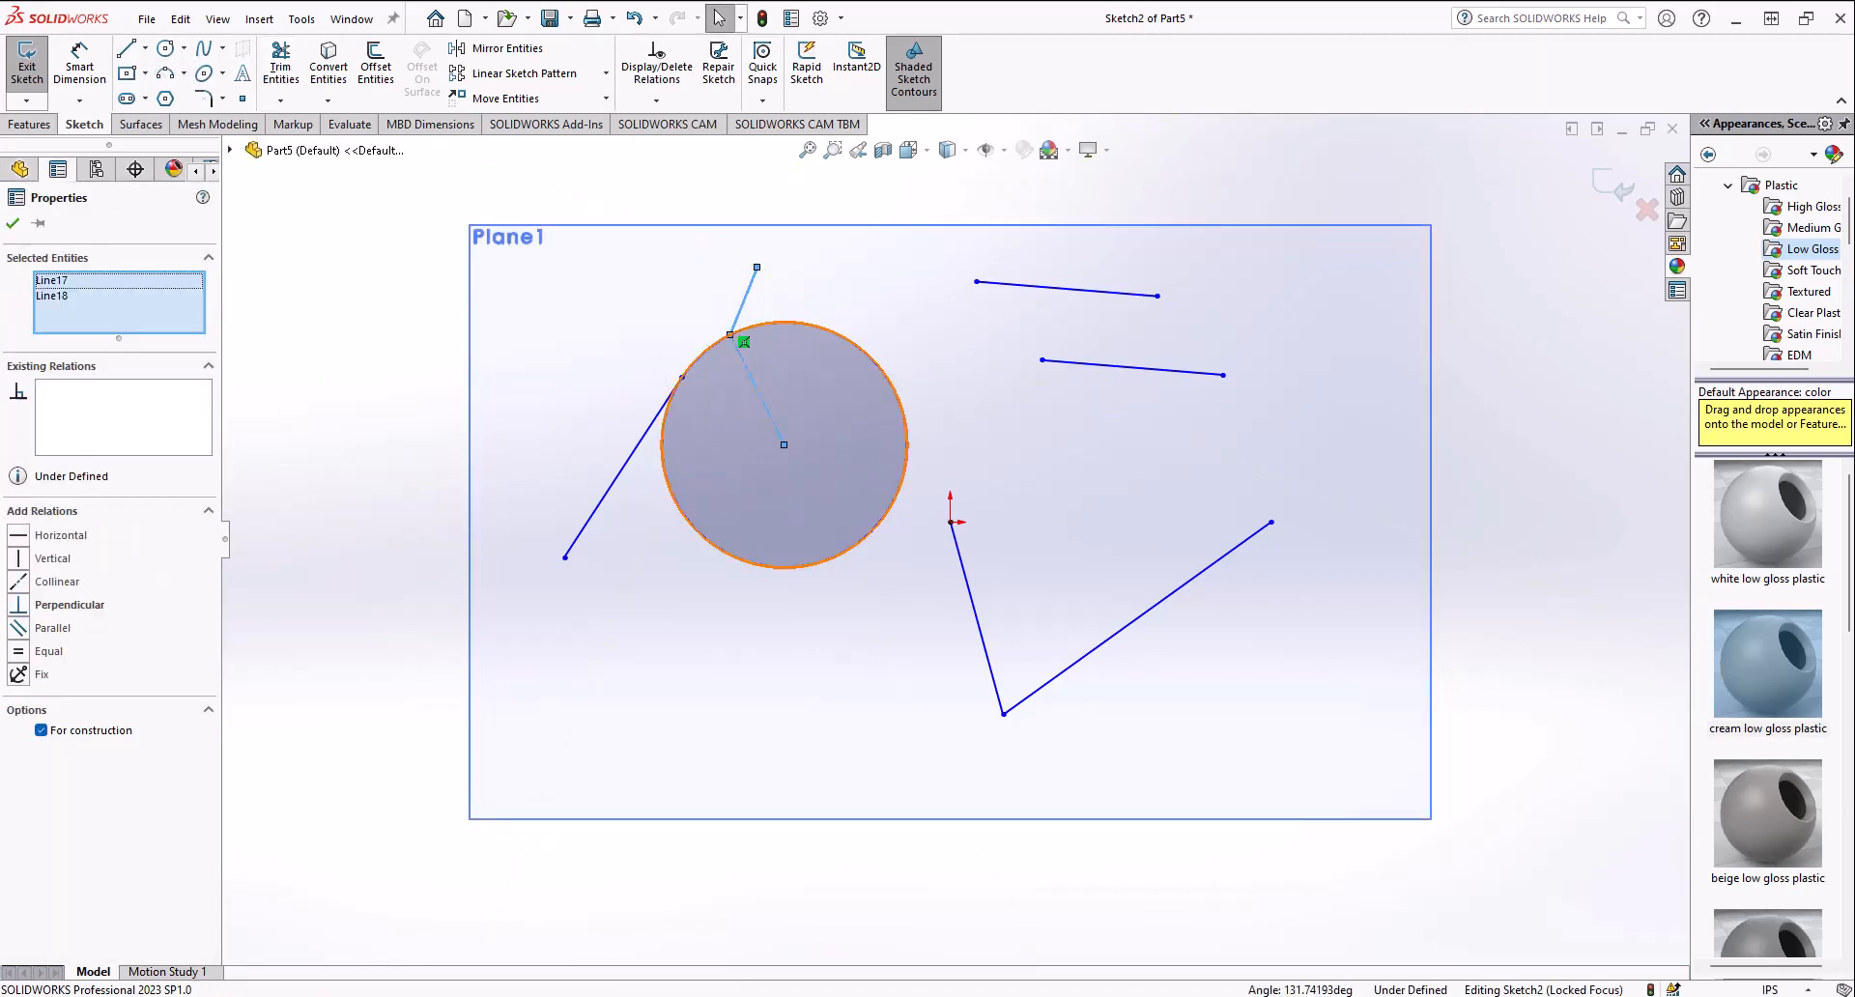
click(869, 318)
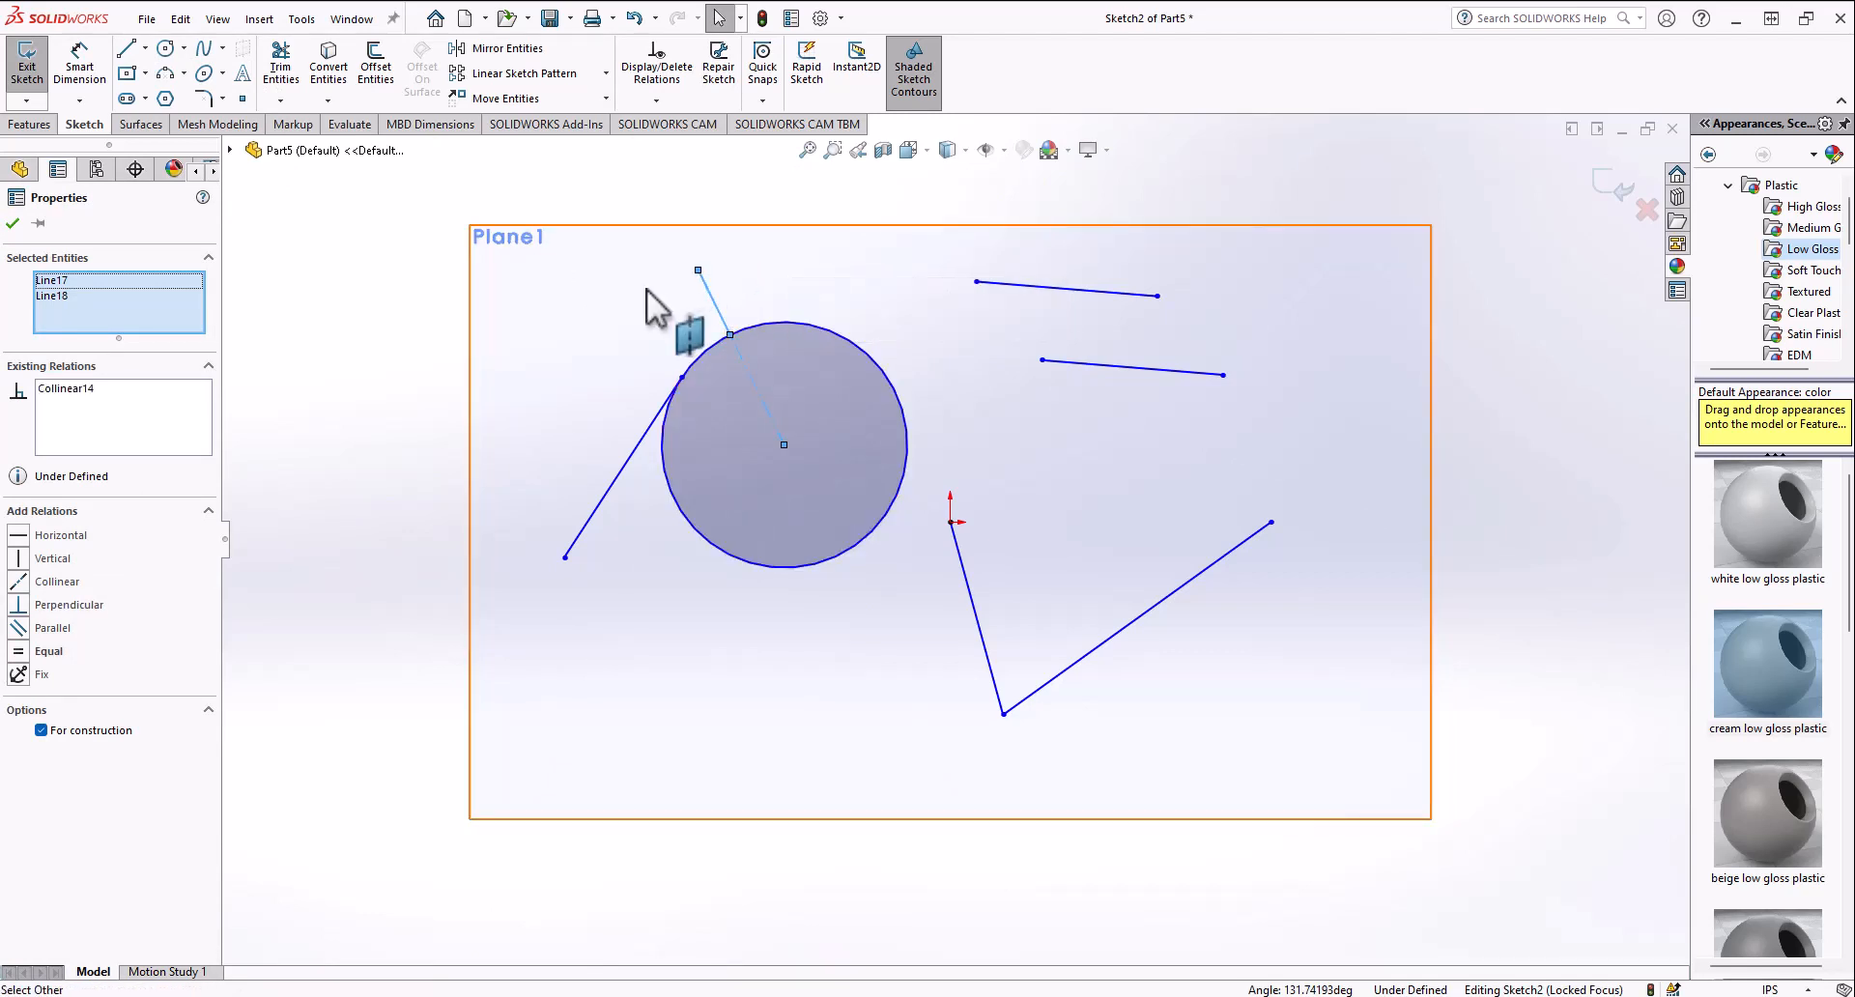
click(642, 294)
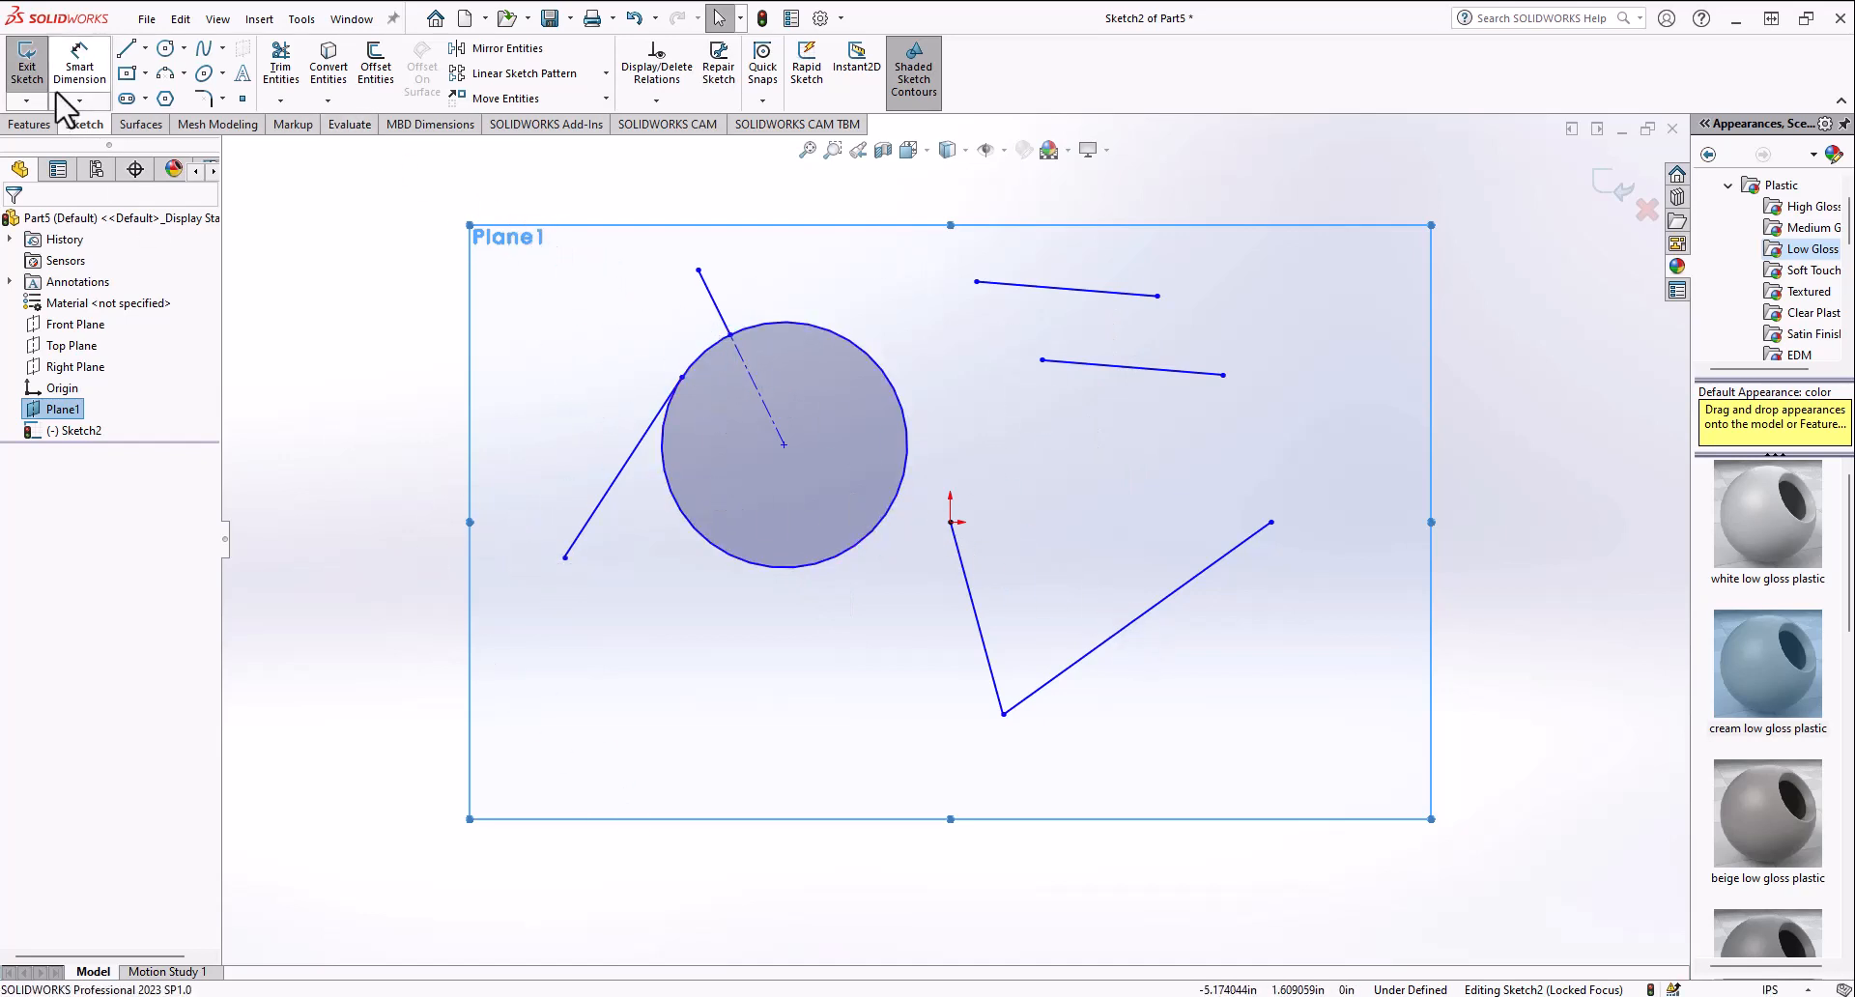
Step: Select all sketch entities and delete them to clear the sketch
drag(1307, 371, 1474, 232)
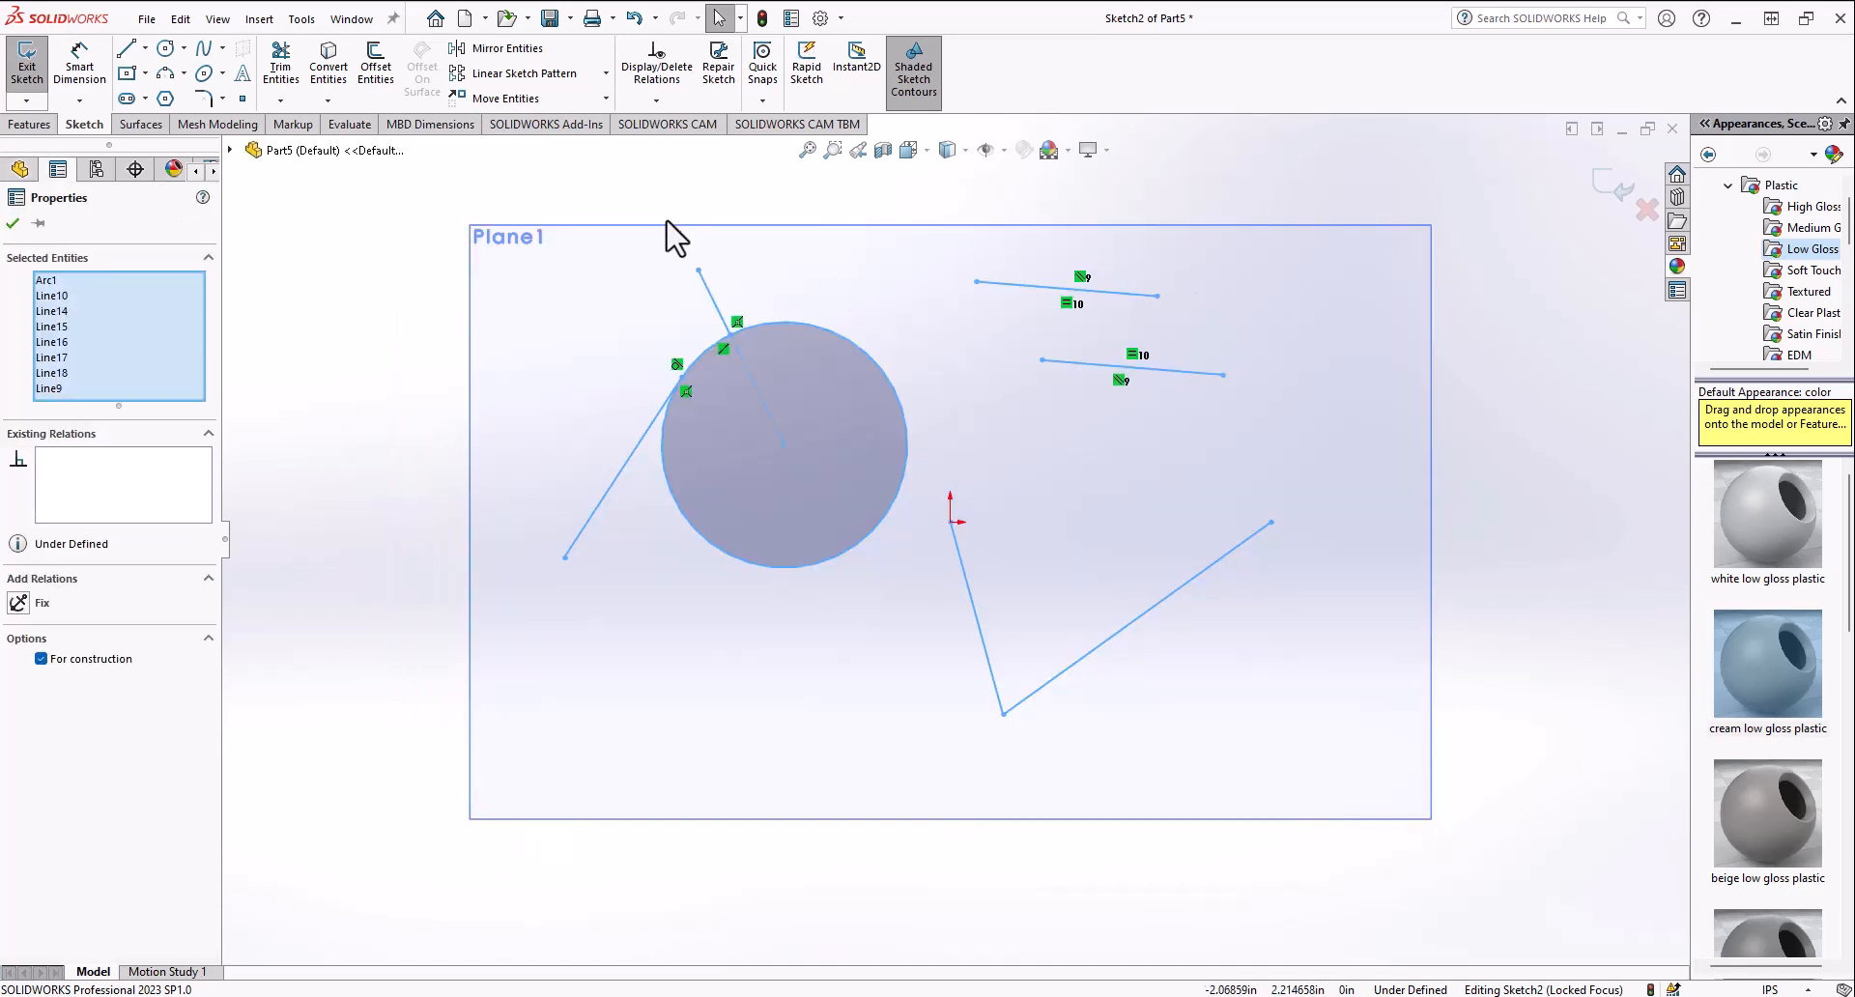
click(126, 97)
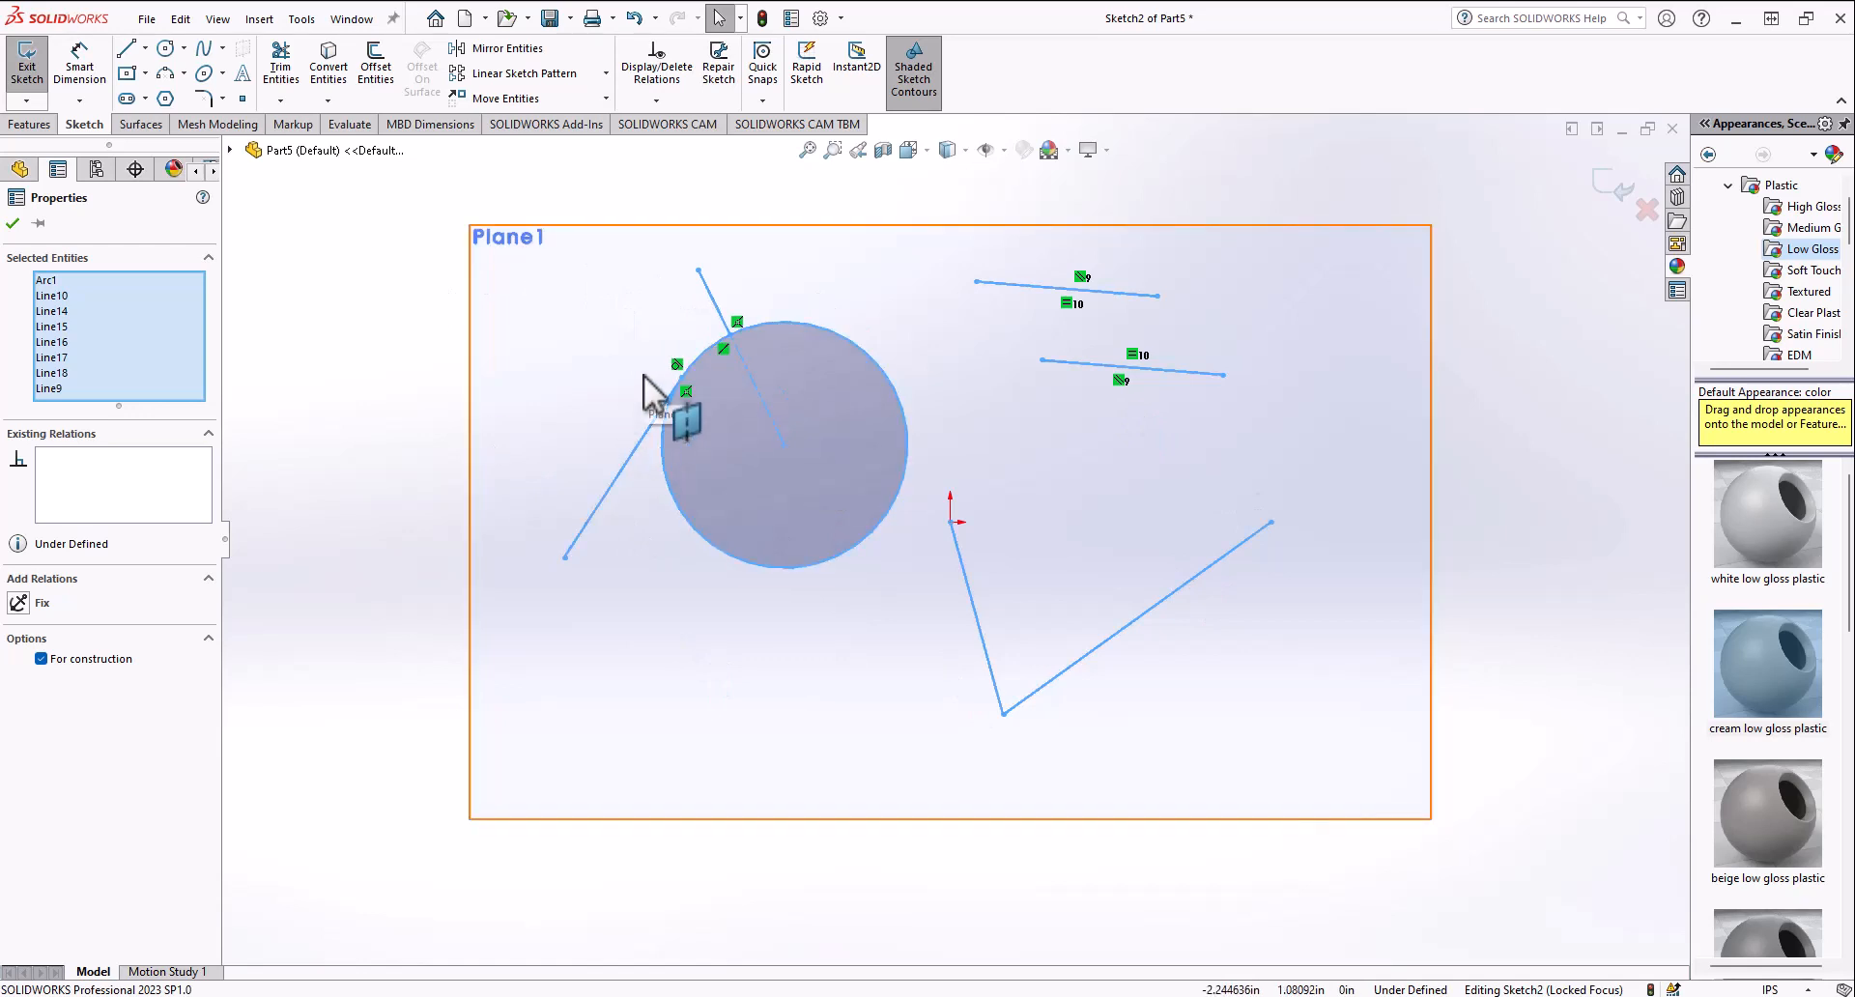
key(Escape)
key(Delete)
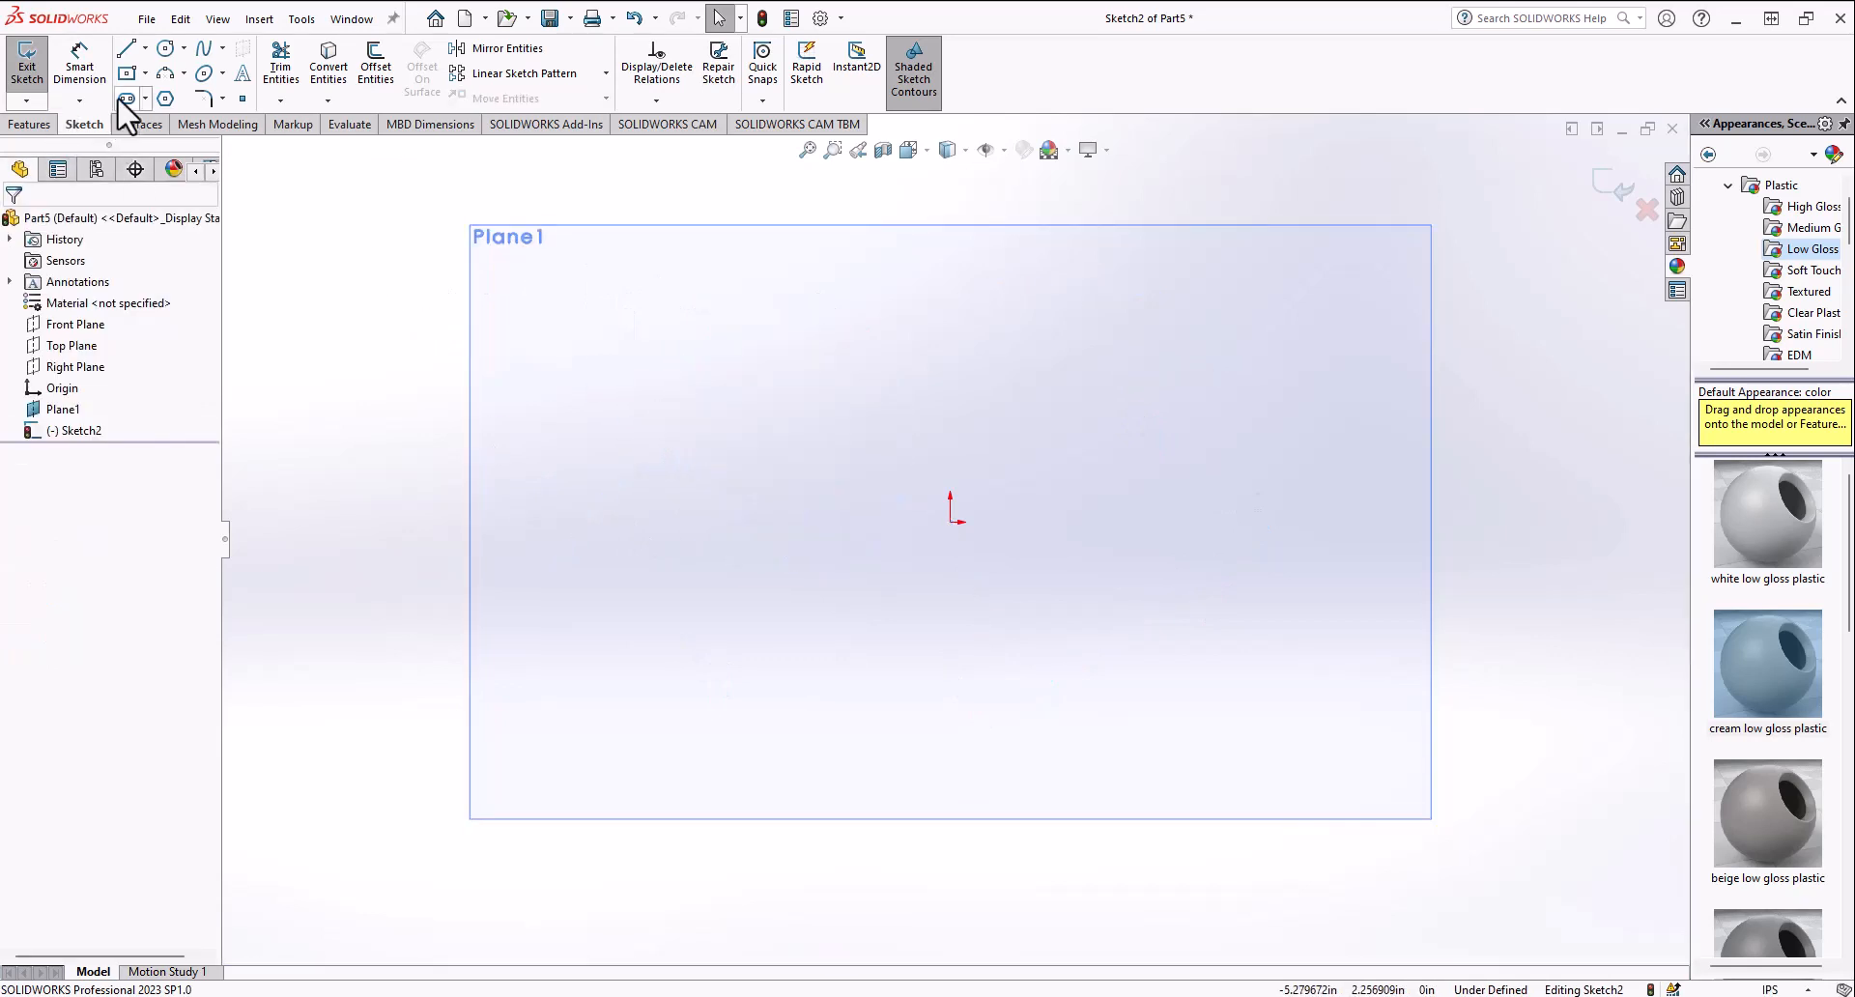
Step: Draw a center-point circle of about 1.44 in radius in the upper-left area of the sketch
click(165, 48)
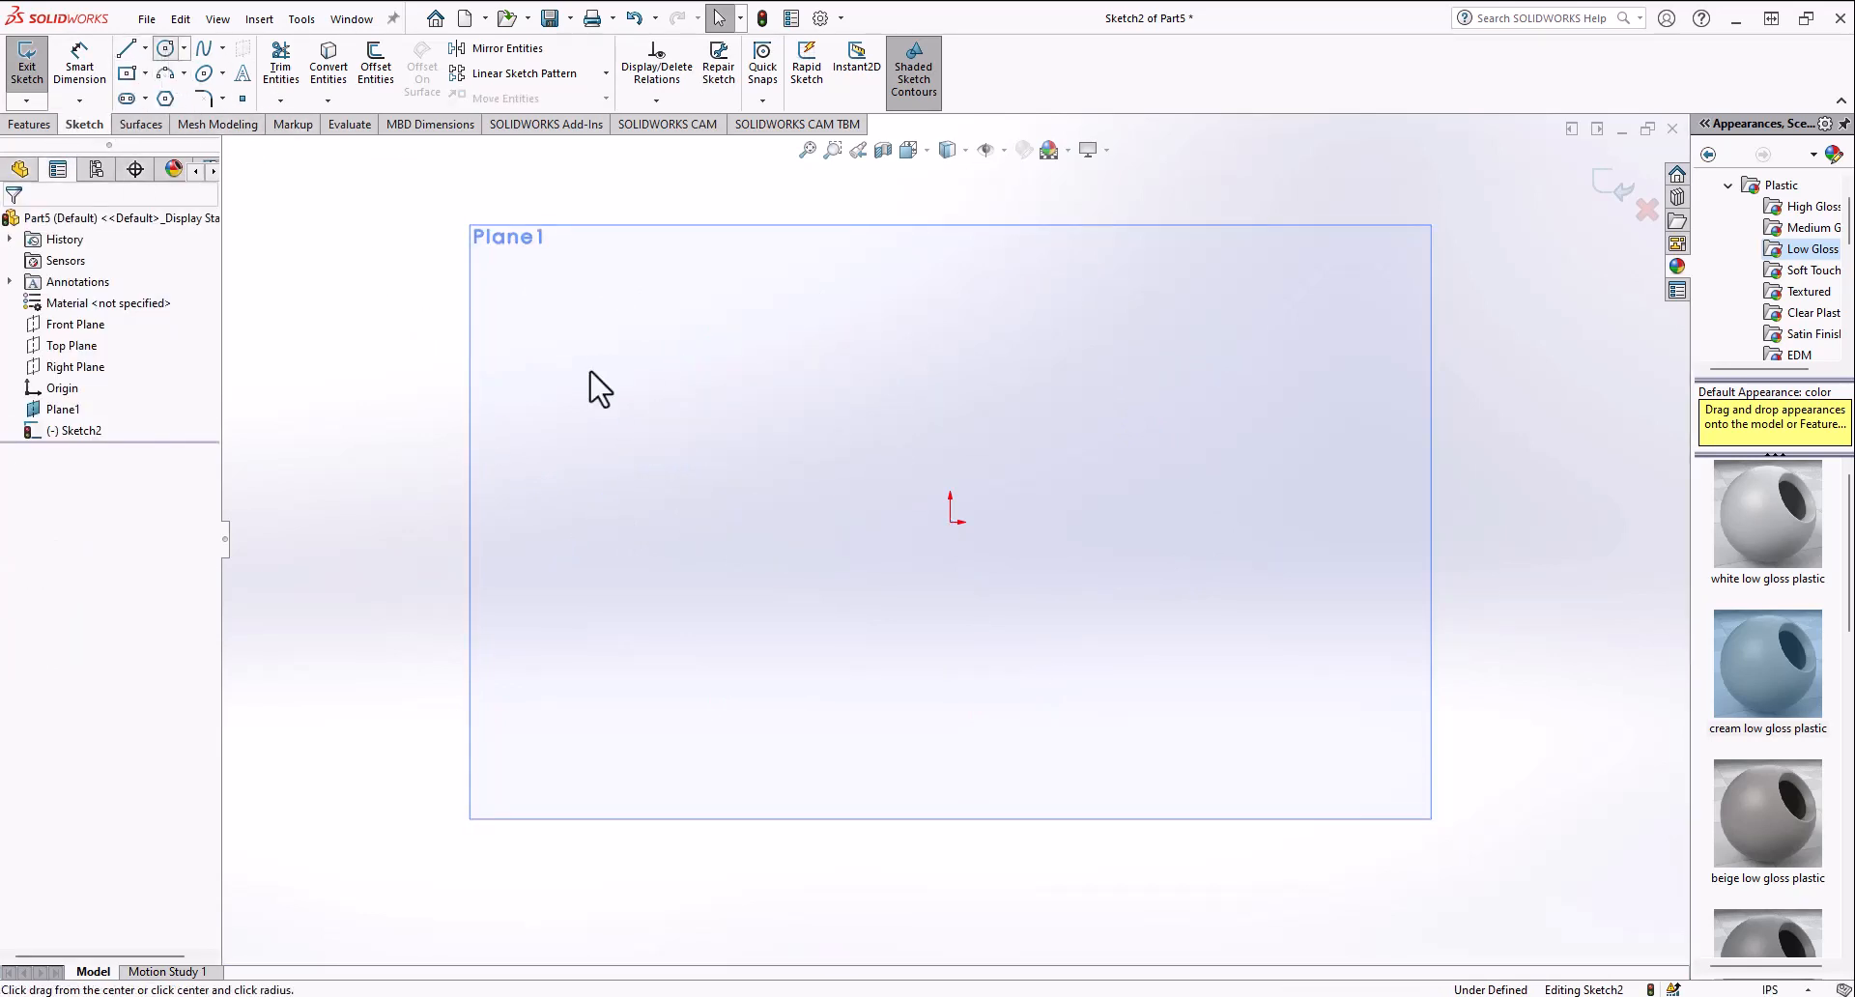
click(756, 417)
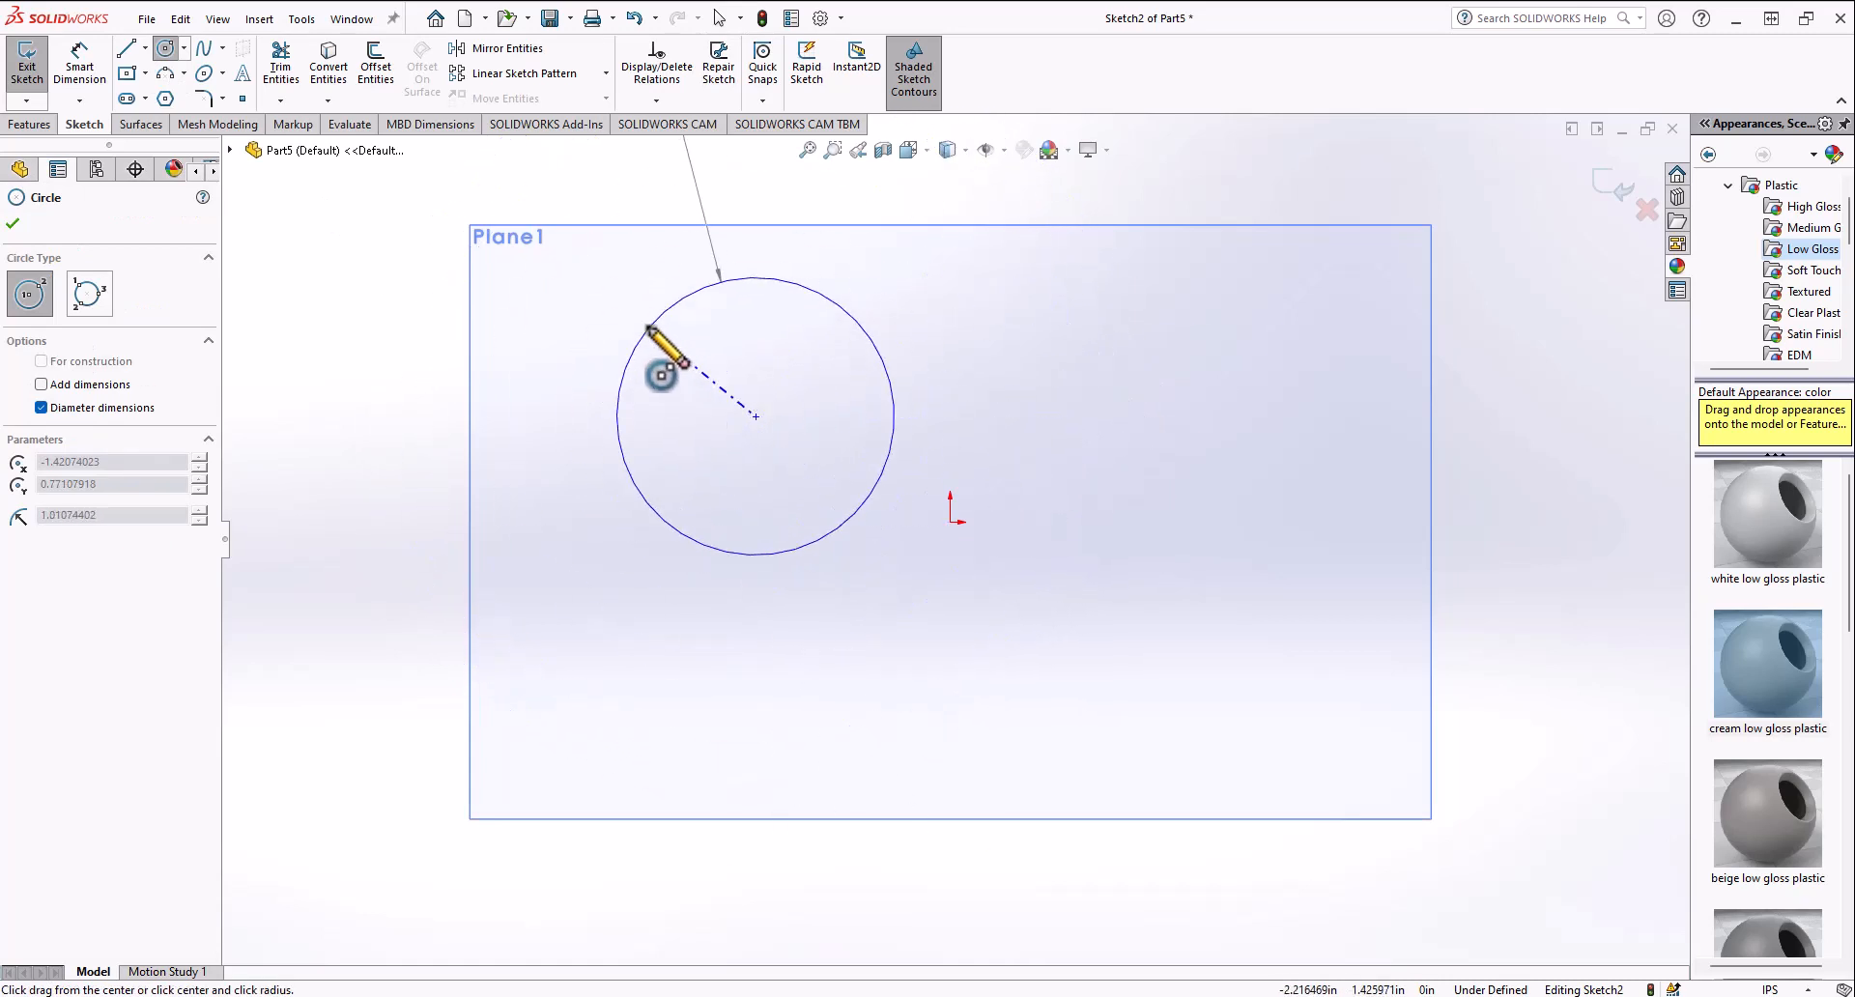
click(583, 322)
Step: Draw a perimeter circle of about 1.71 in radius through three points to the right of the first circle
click(184, 47)
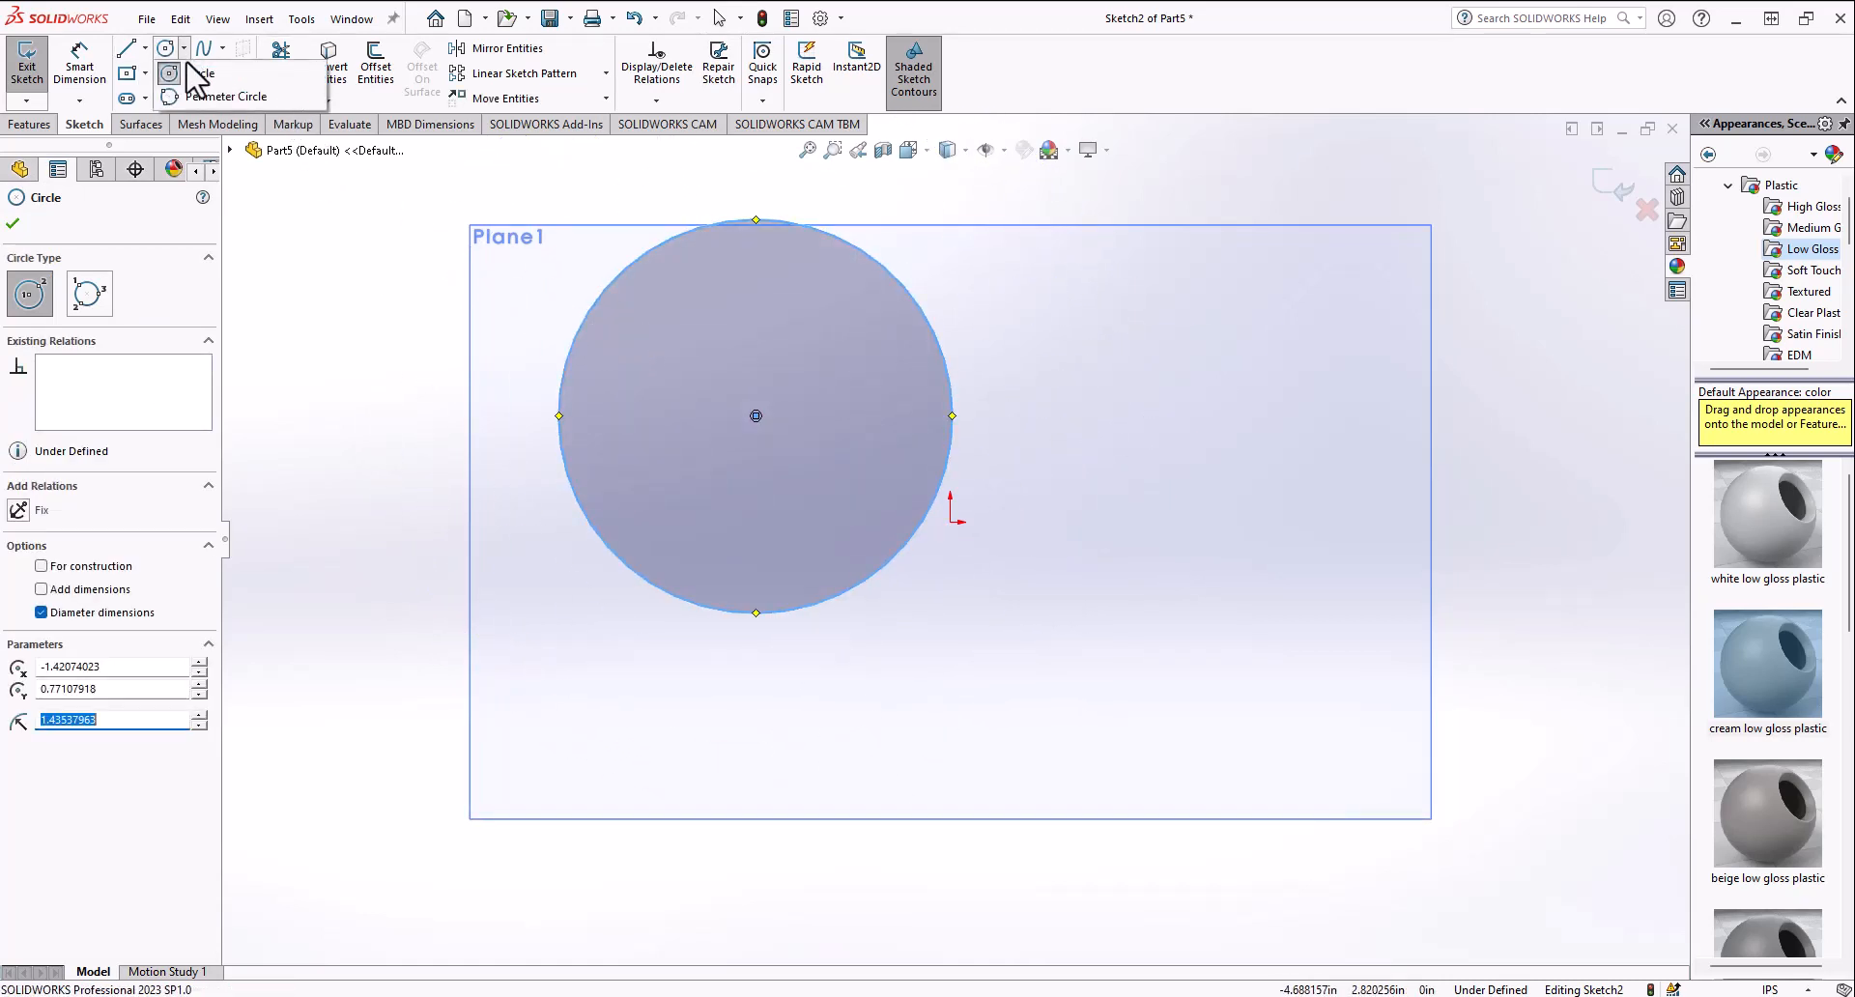
click(207, 95)
click(1129, 388)
click(1390, 296)
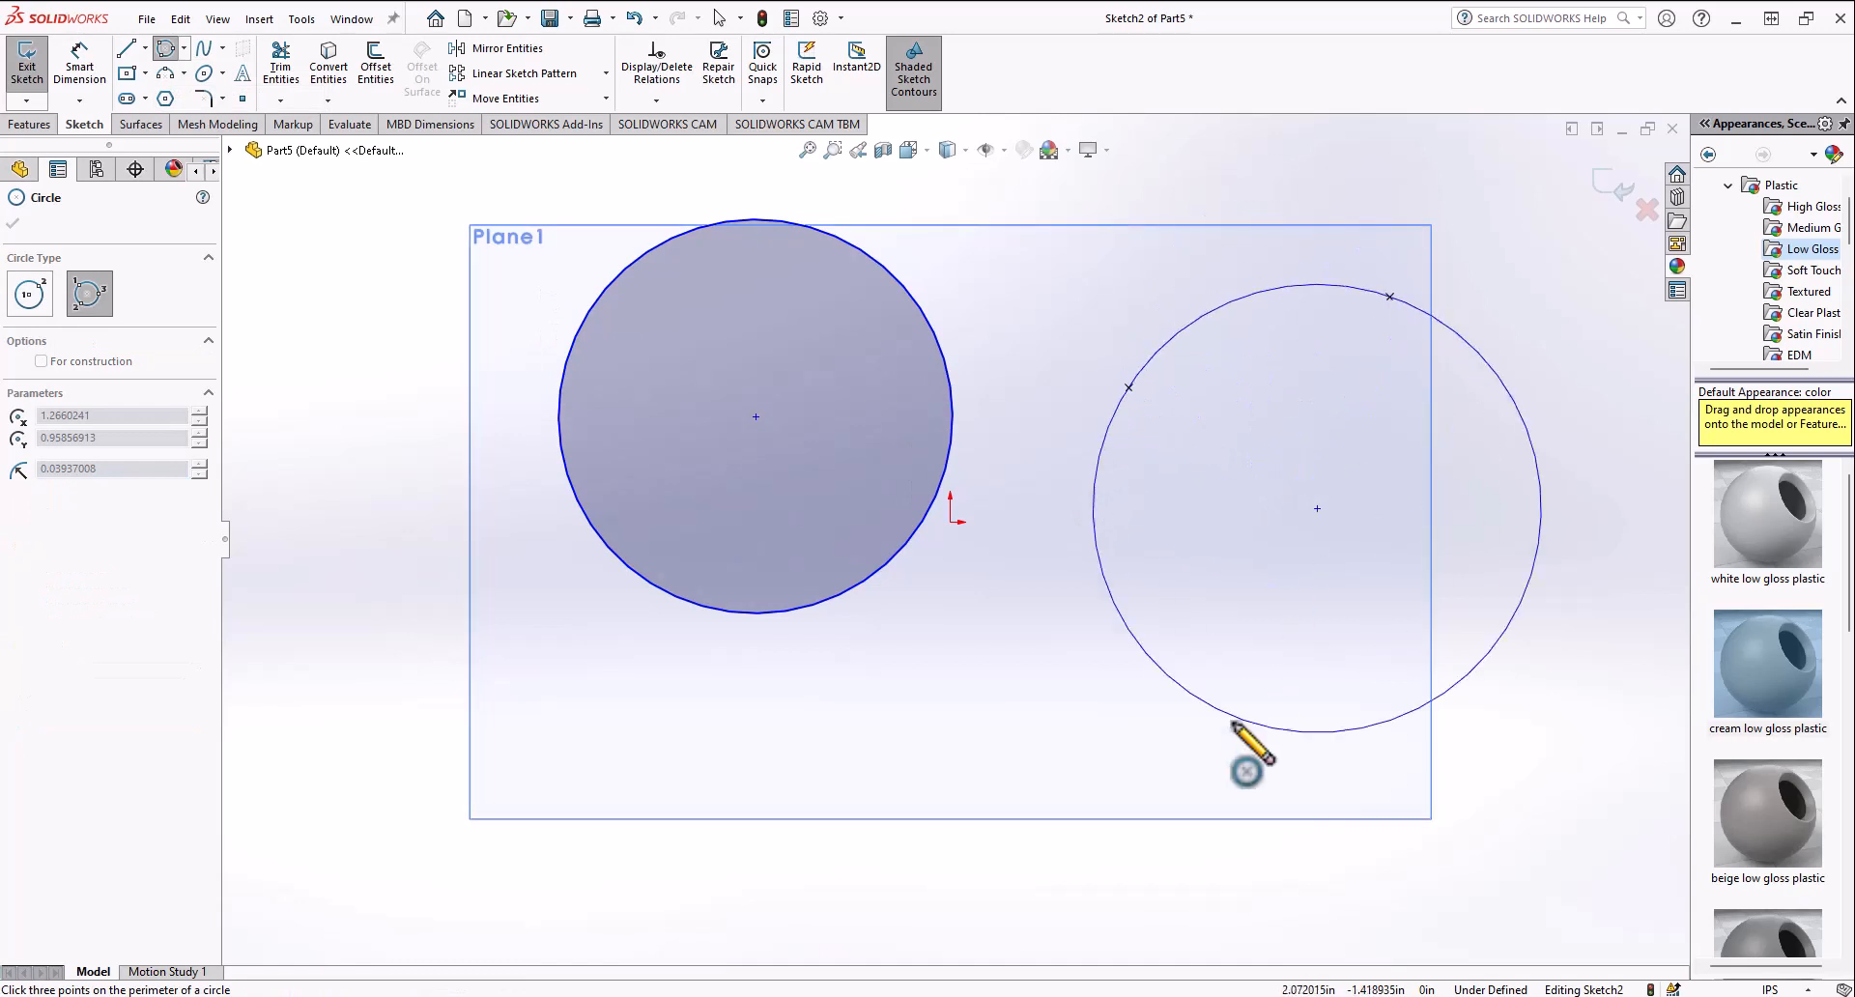
click(1233, 724)
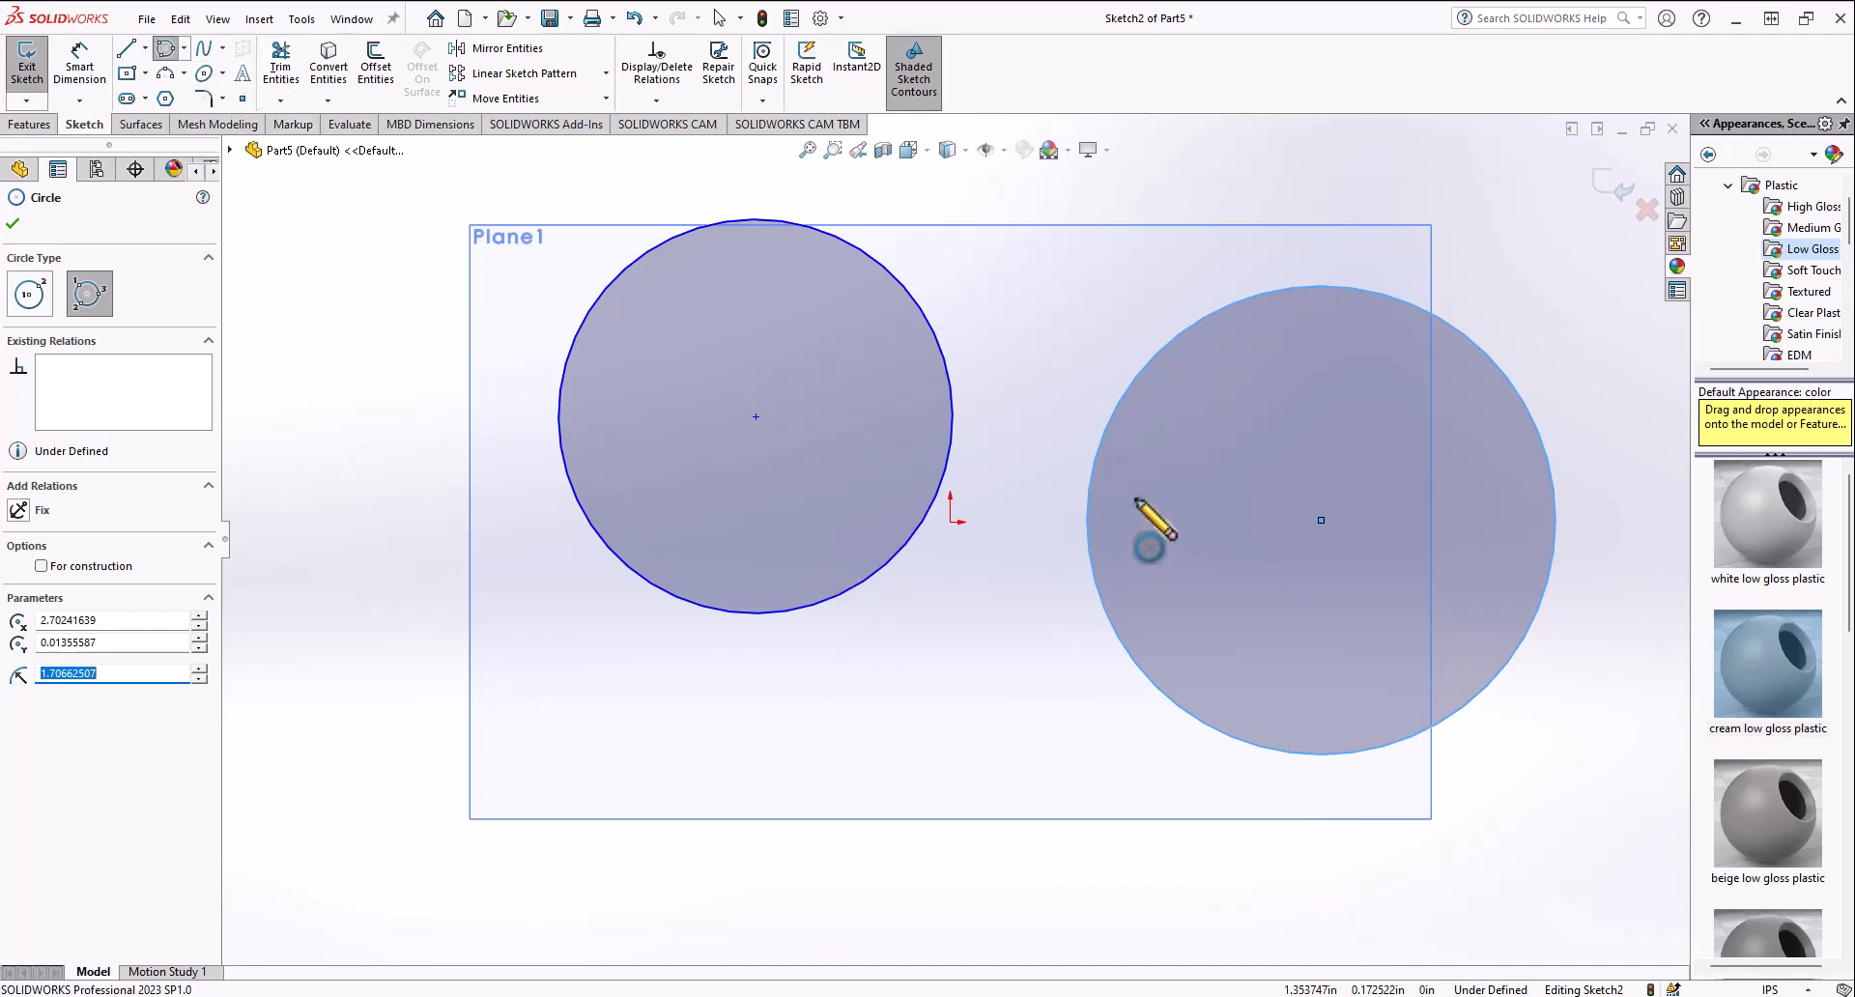
Step: Power-trim across the circles with Trim Entities to remove them
click(280, 60)
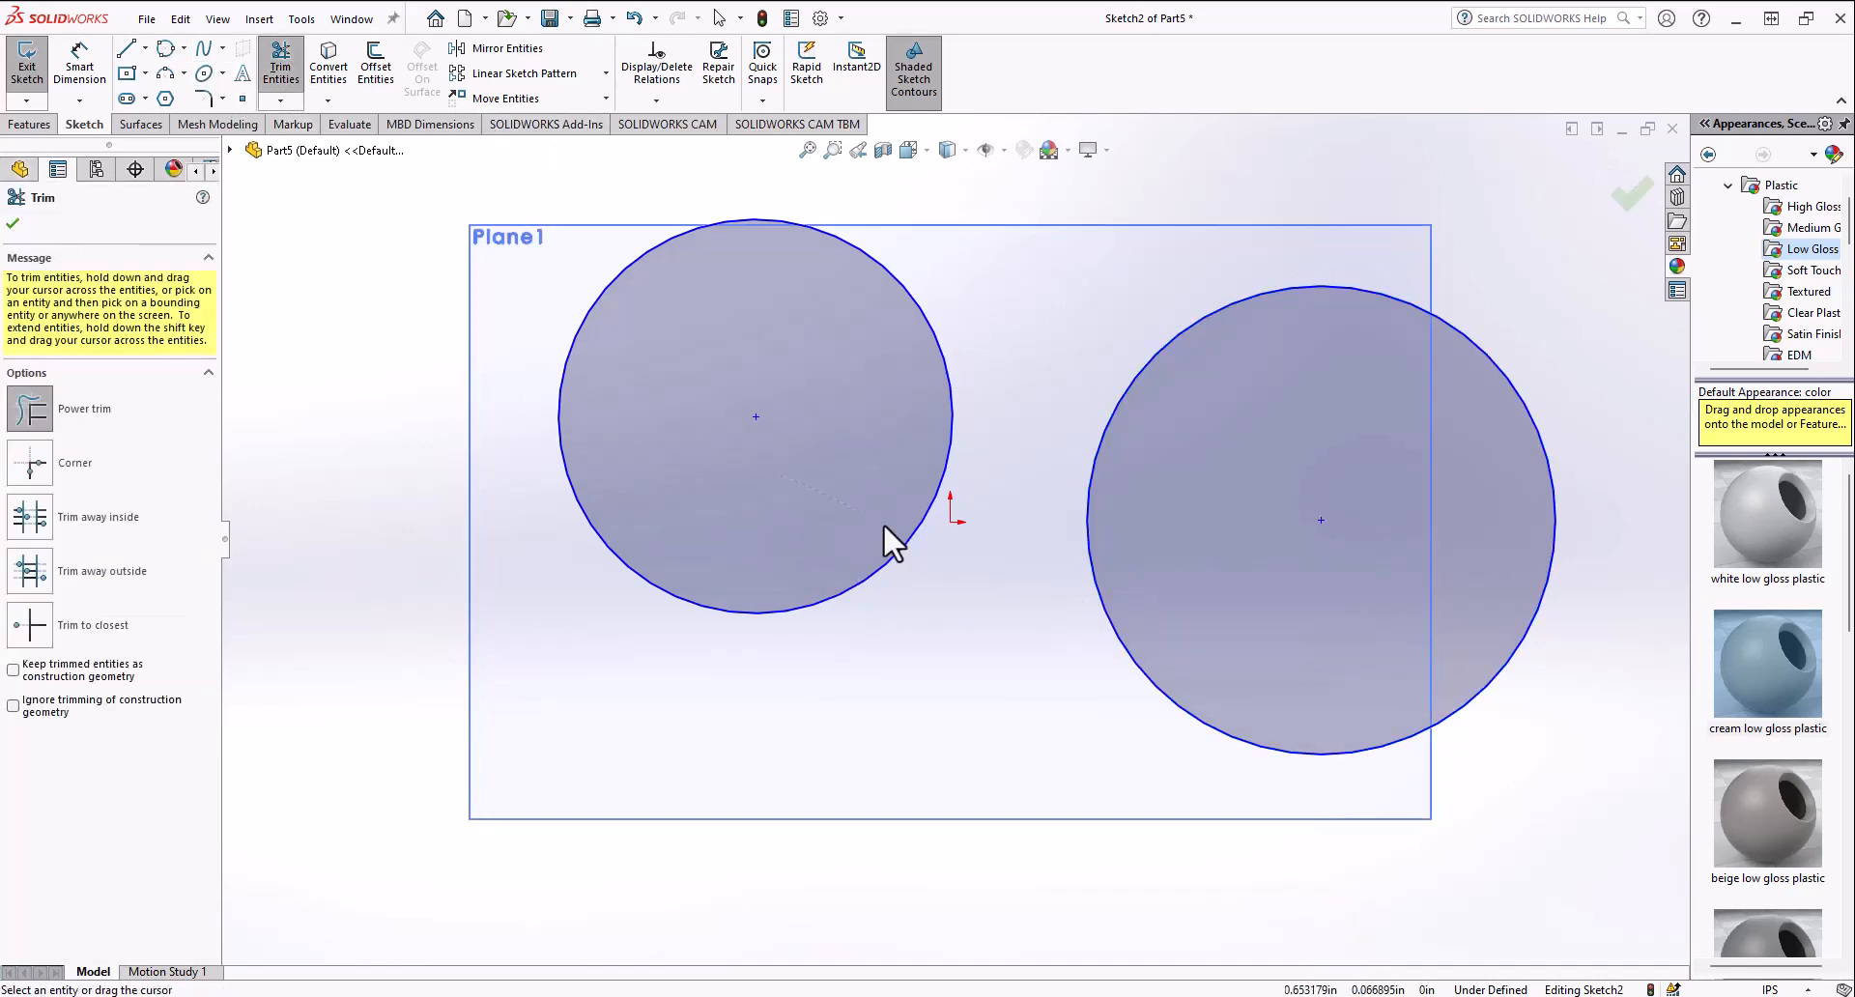
drag(883, 524, 1042, 392)
Step: Sketch a closed spline through eight points around the origin, then drag one of its points to reshape it
click(203, 48)
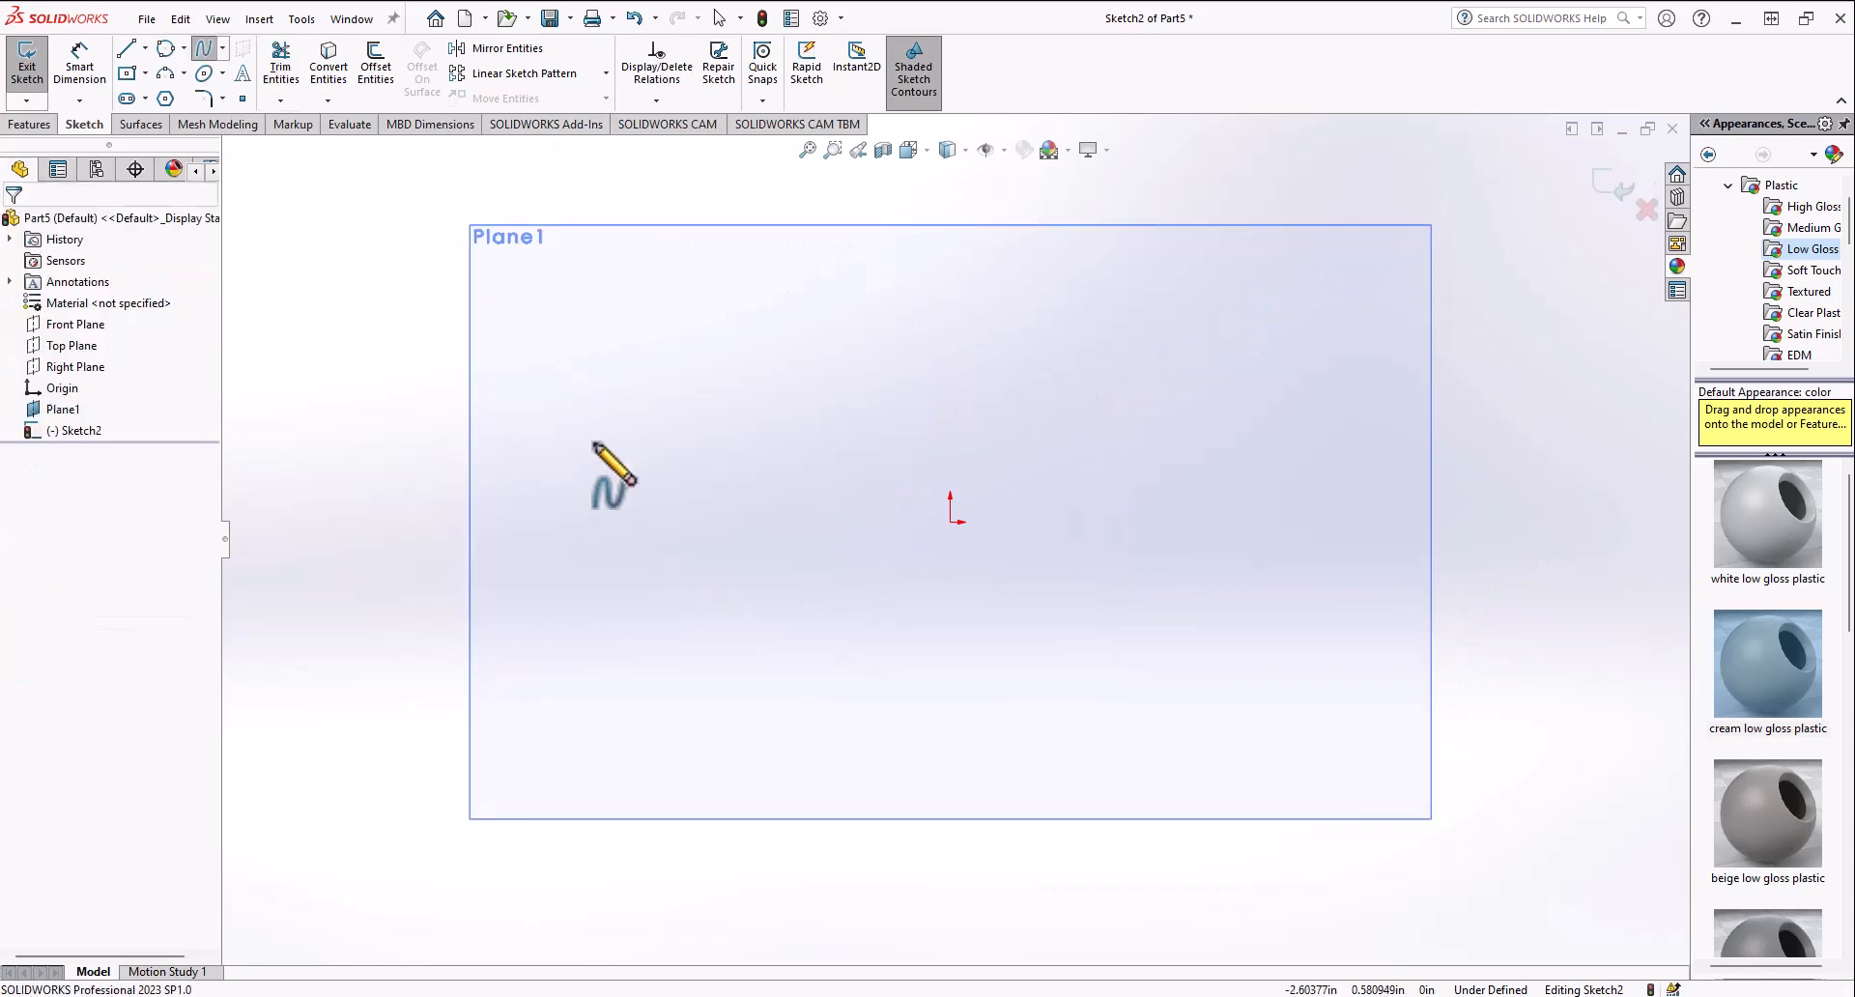
click(629, 445)
click(732, 310)
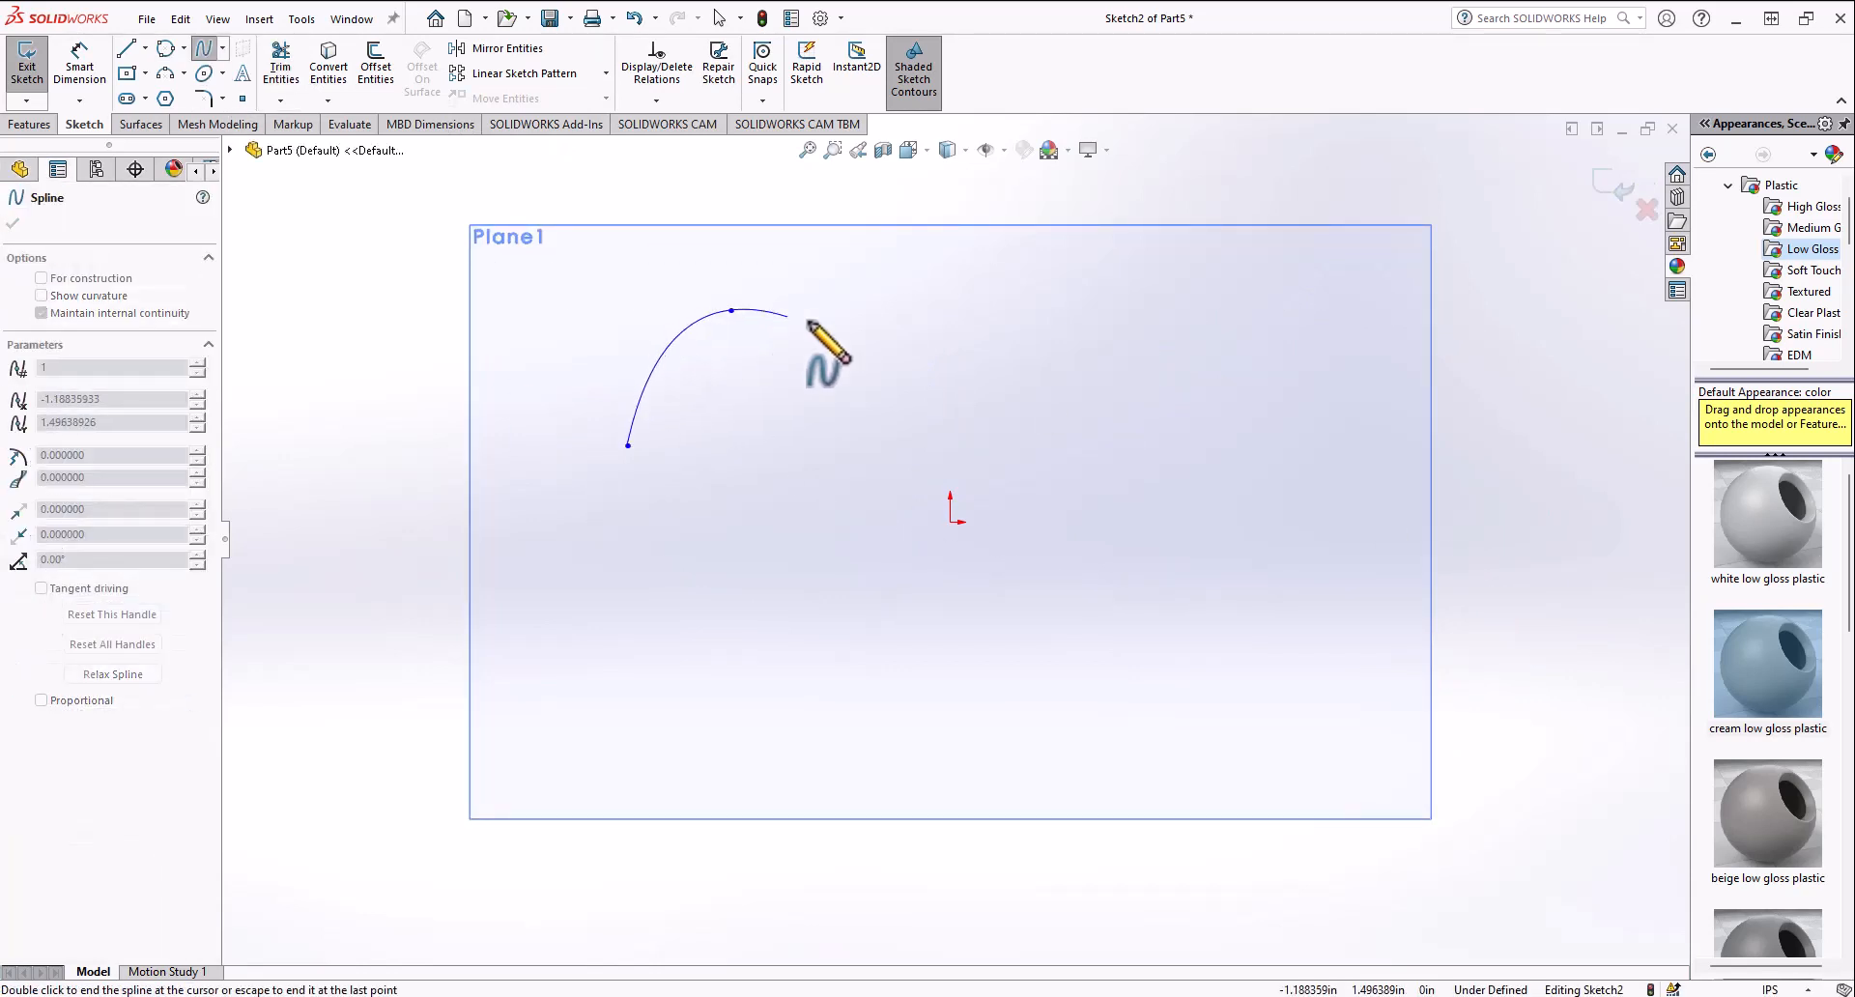
click(933, 363)
click(1177, 276)
click(1343, 345)
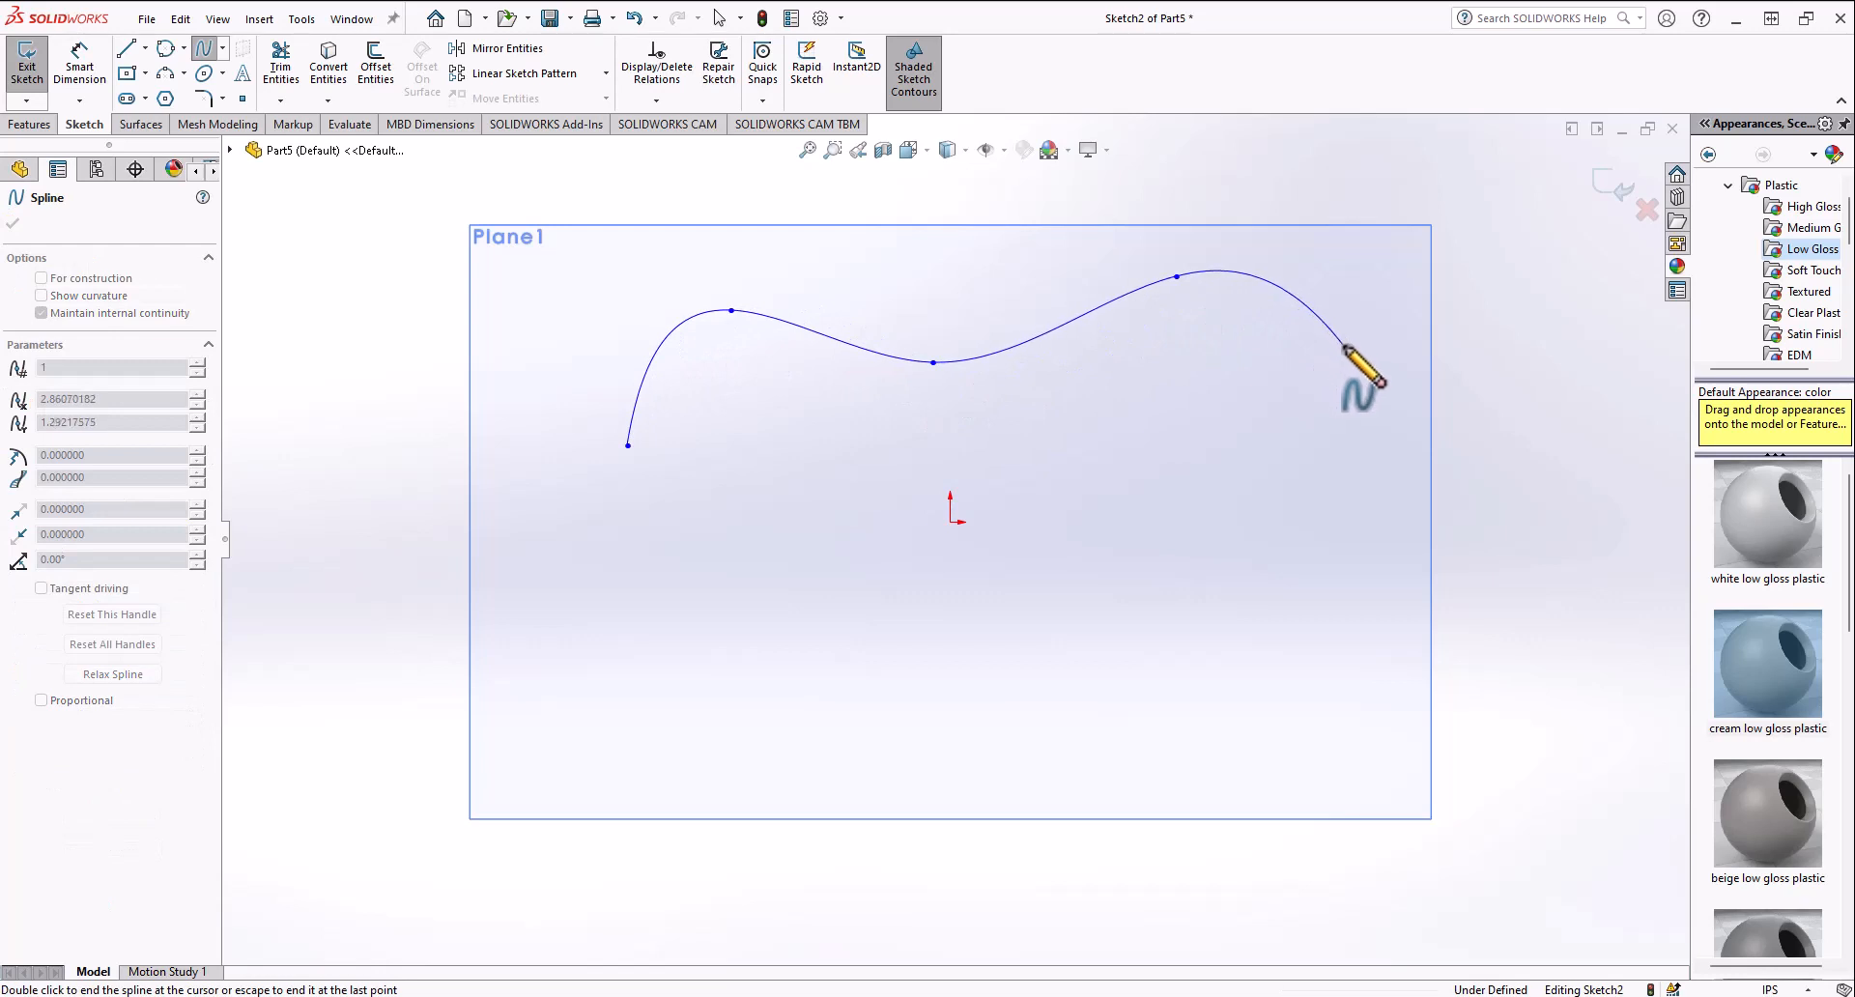
click(1230, 598)
click(840, 657)
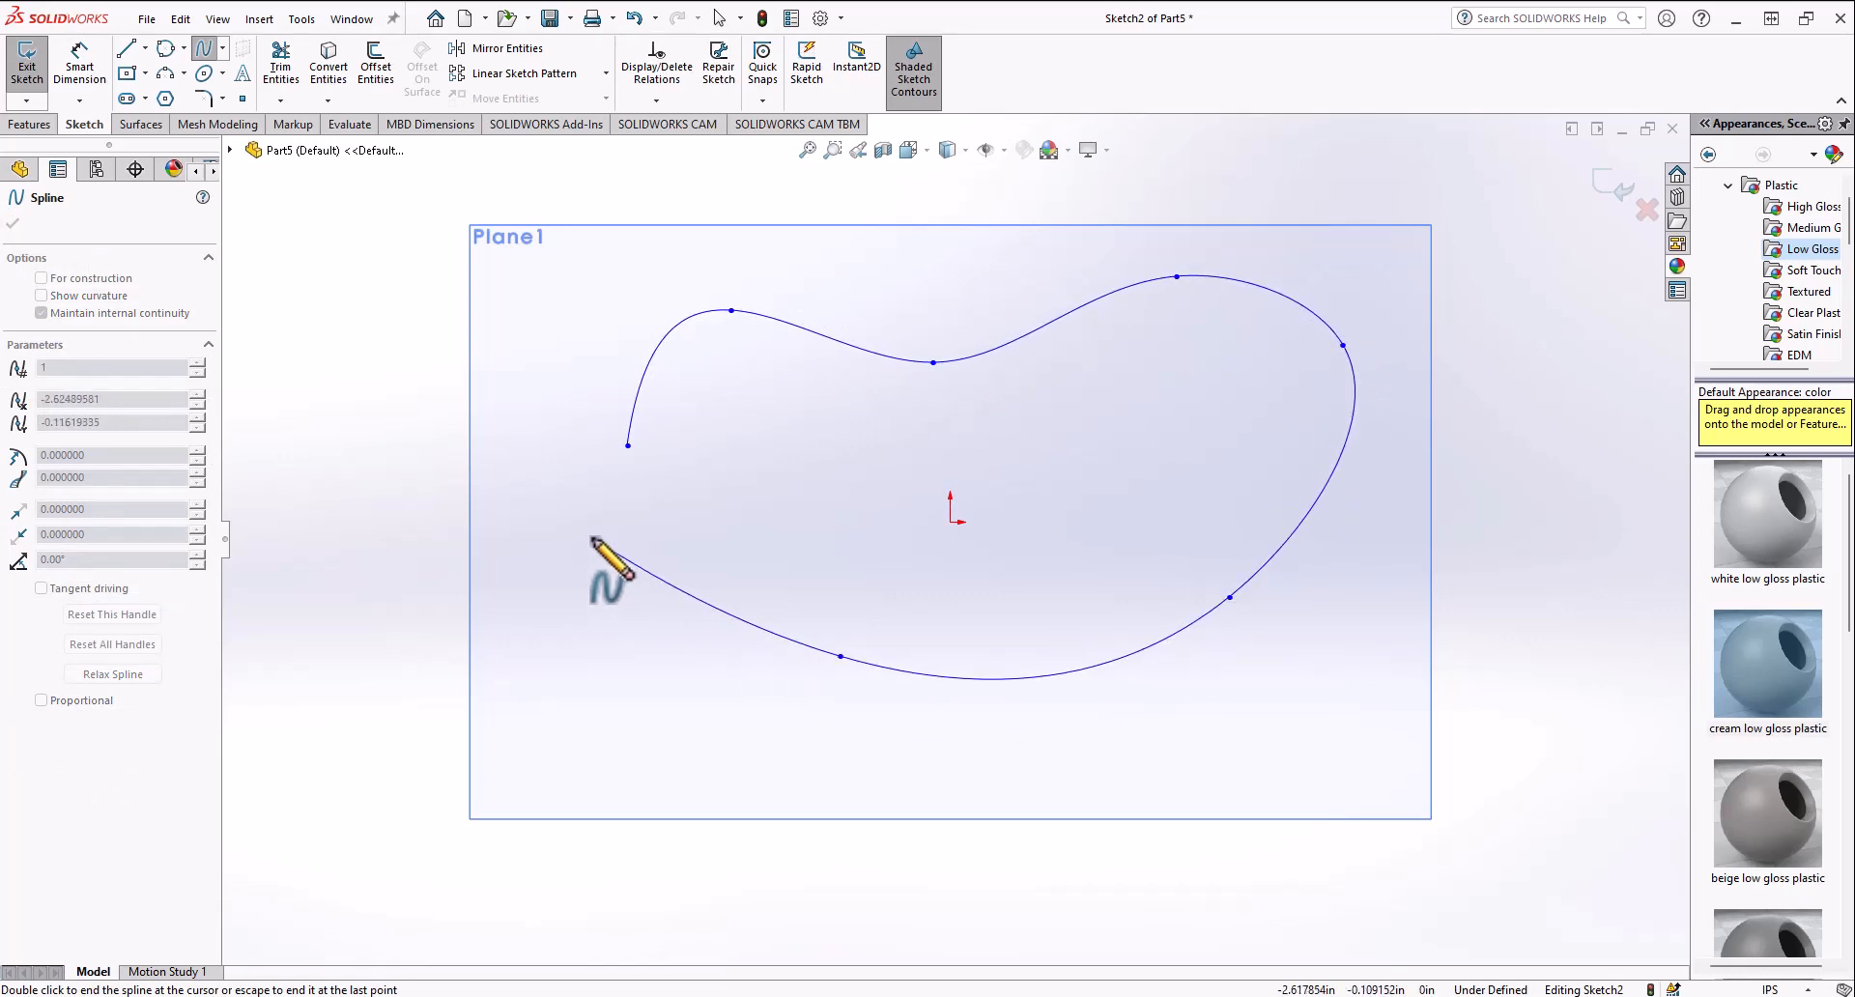
click(600, 522)
click(628, 445)
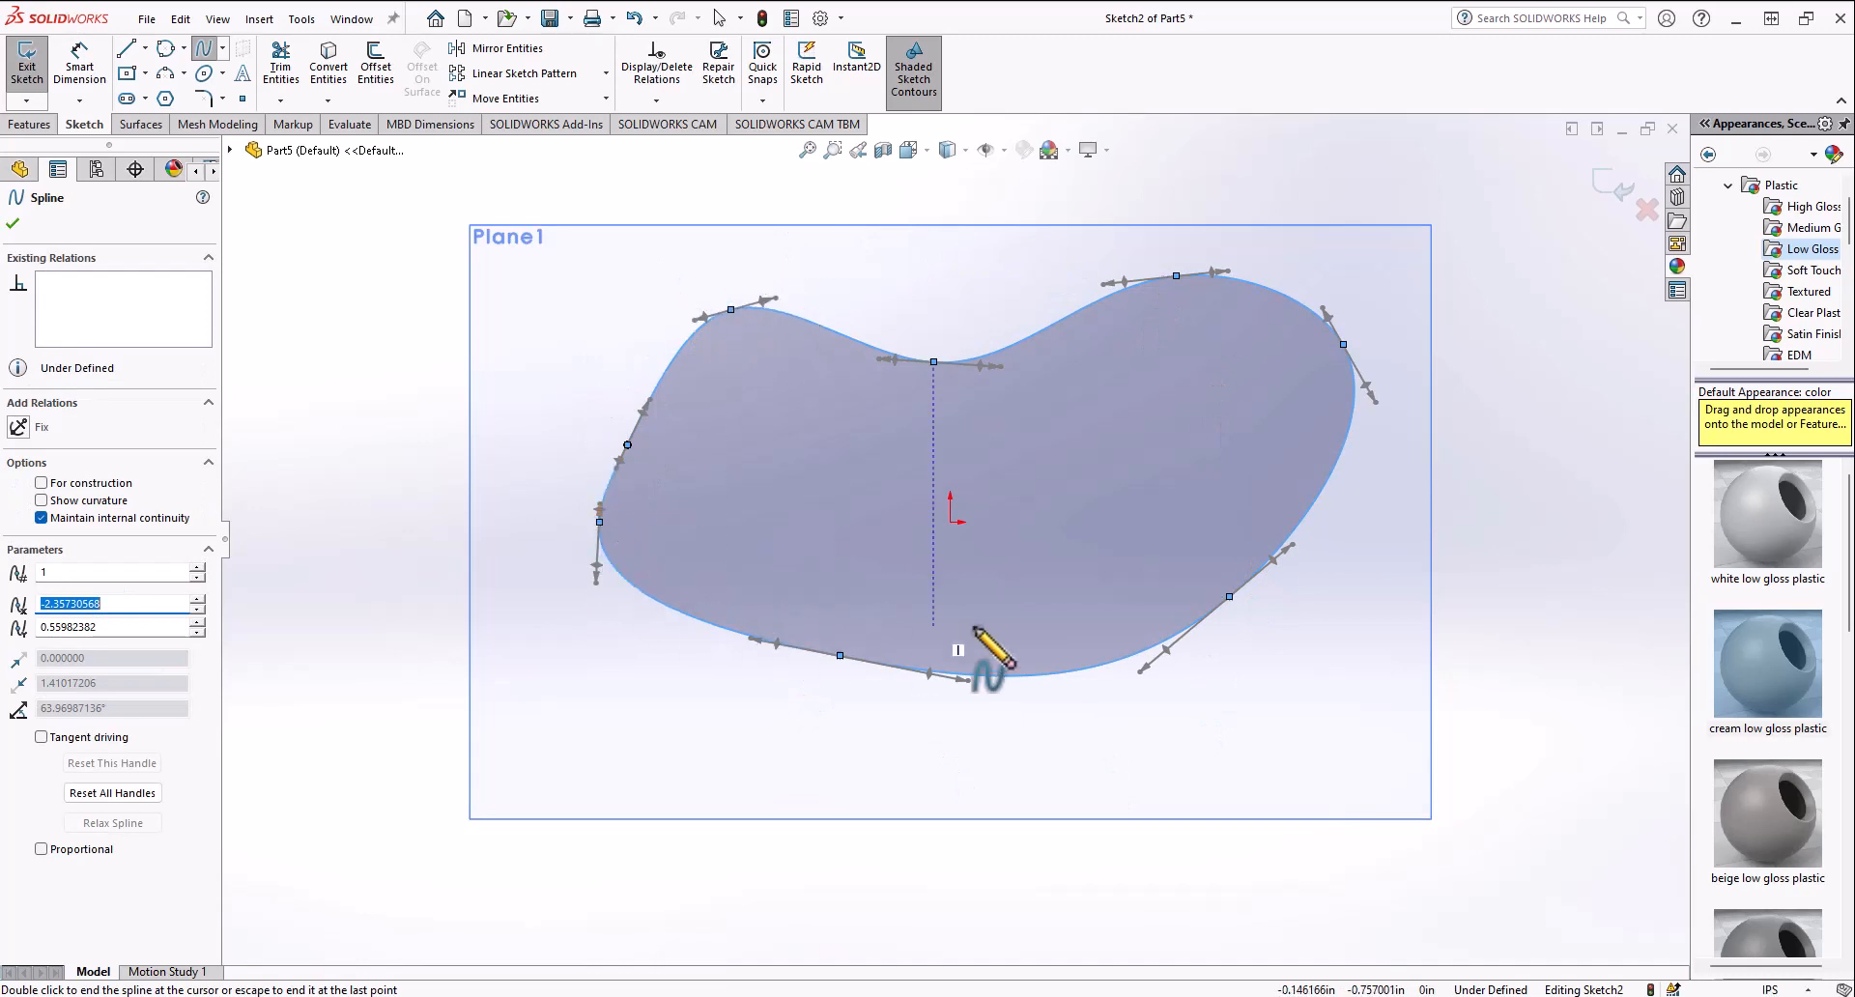
key(Escape)
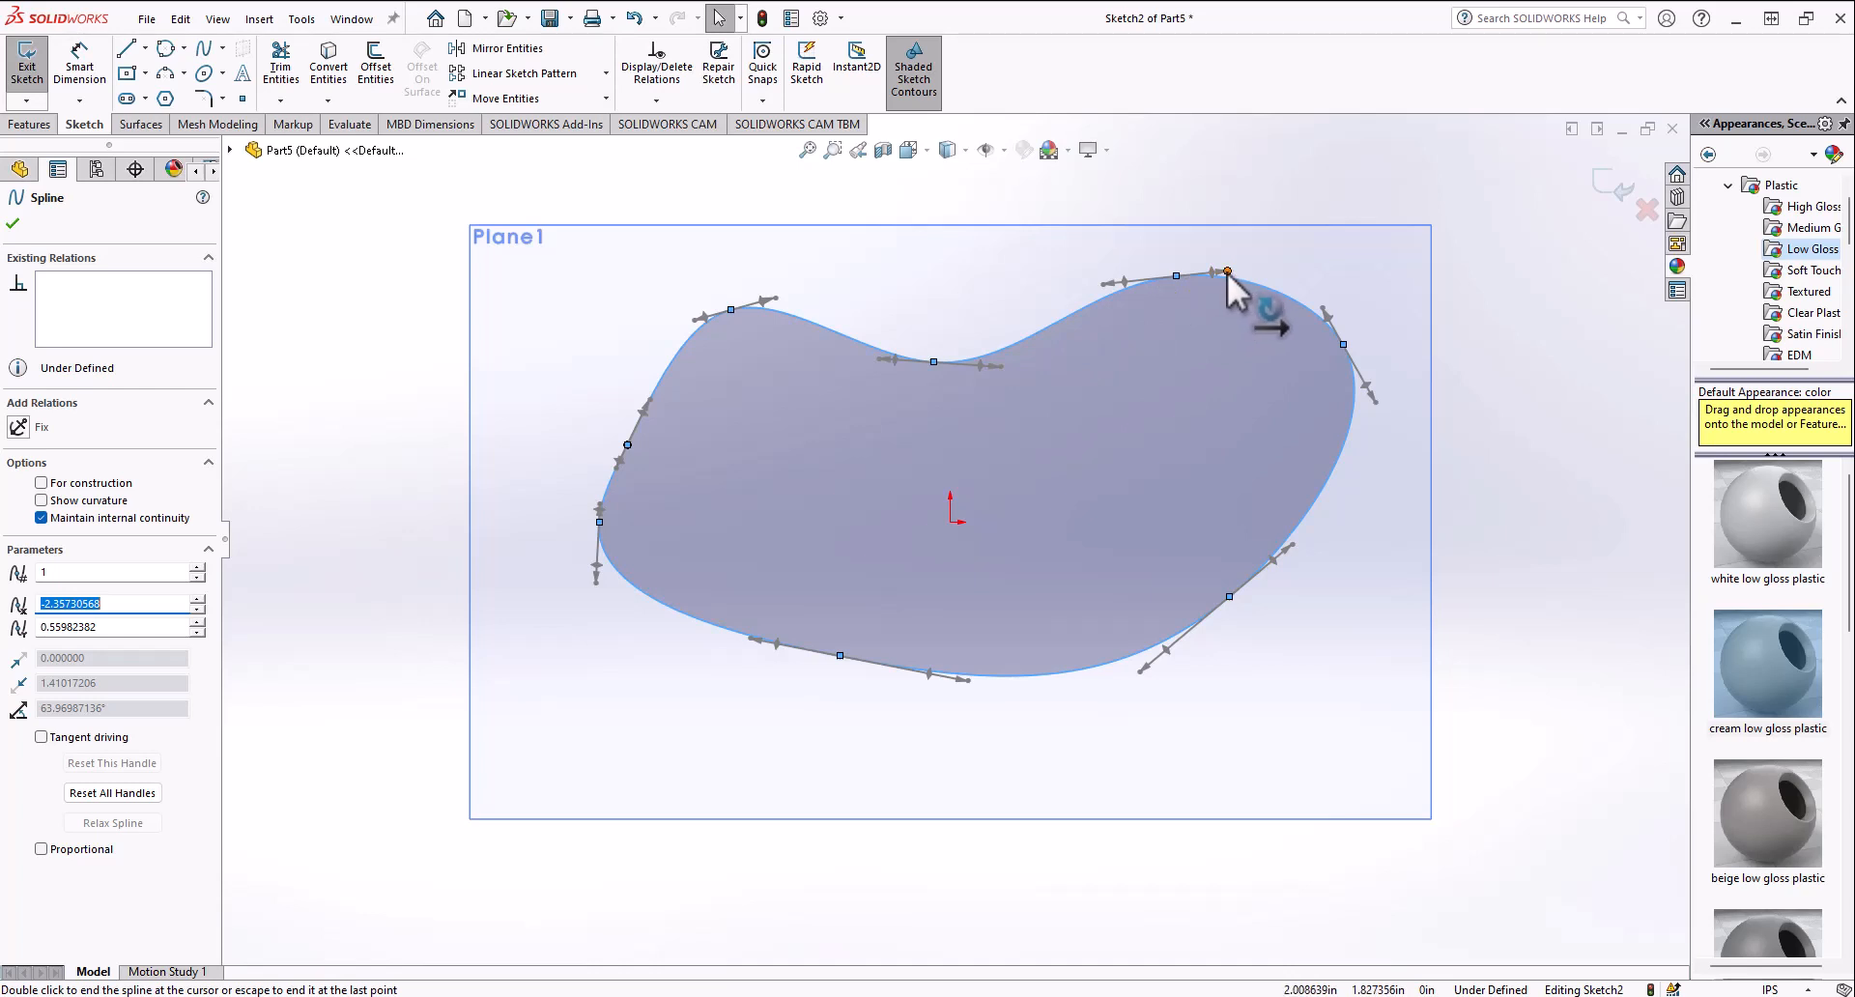
drag(1227, 273, 1209, 359)
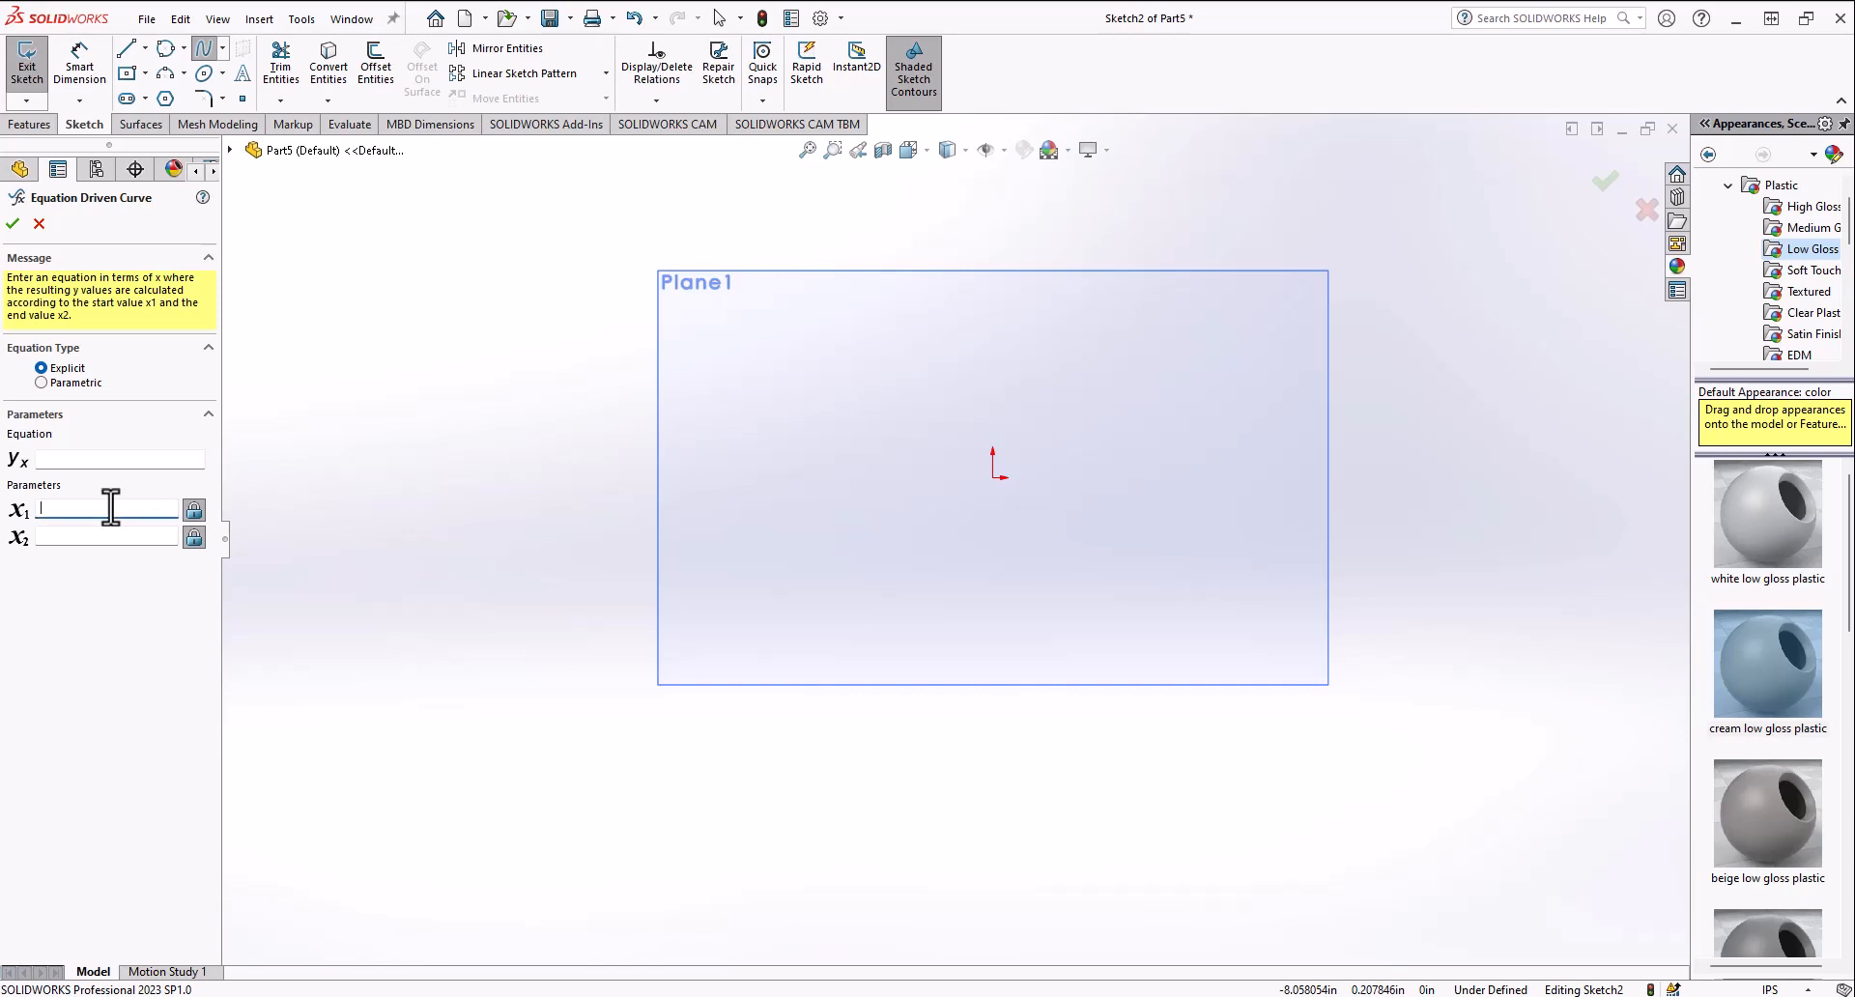
Step: Create an explicit equation-driven curve y = x^2 with x from 0 to 1
click(107, 536)
key(Return)
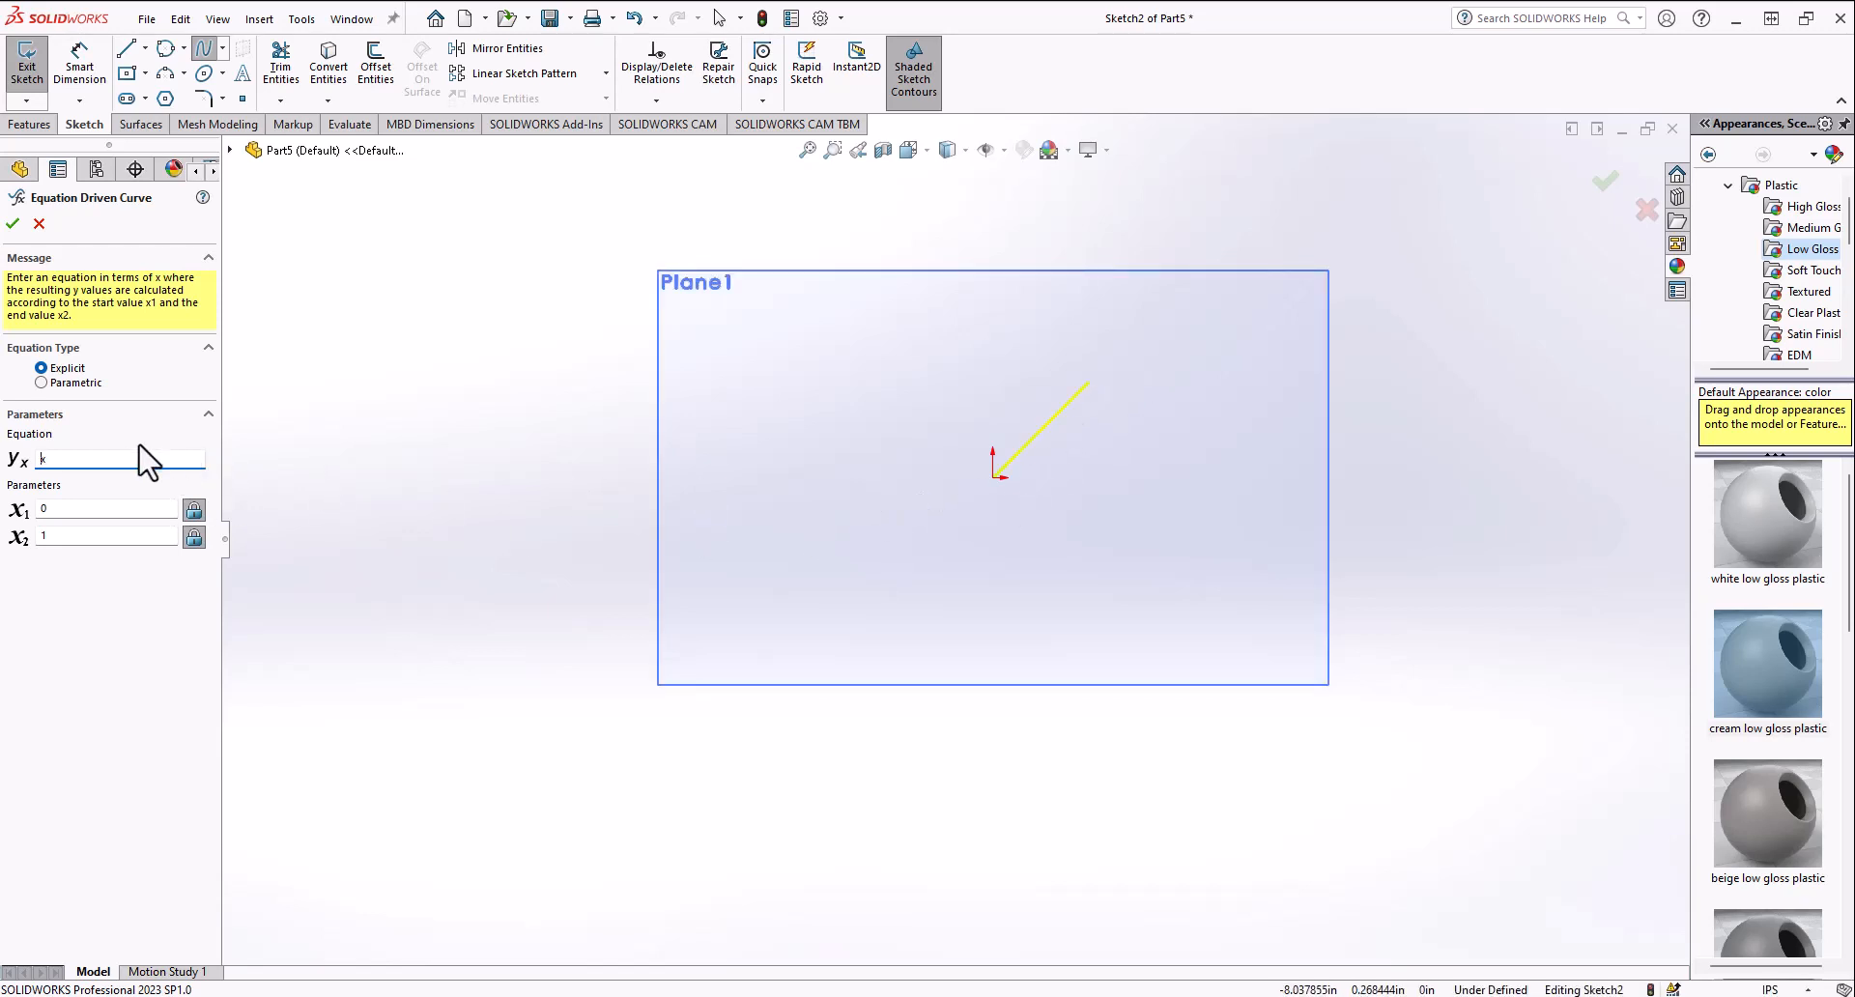
text(2*)
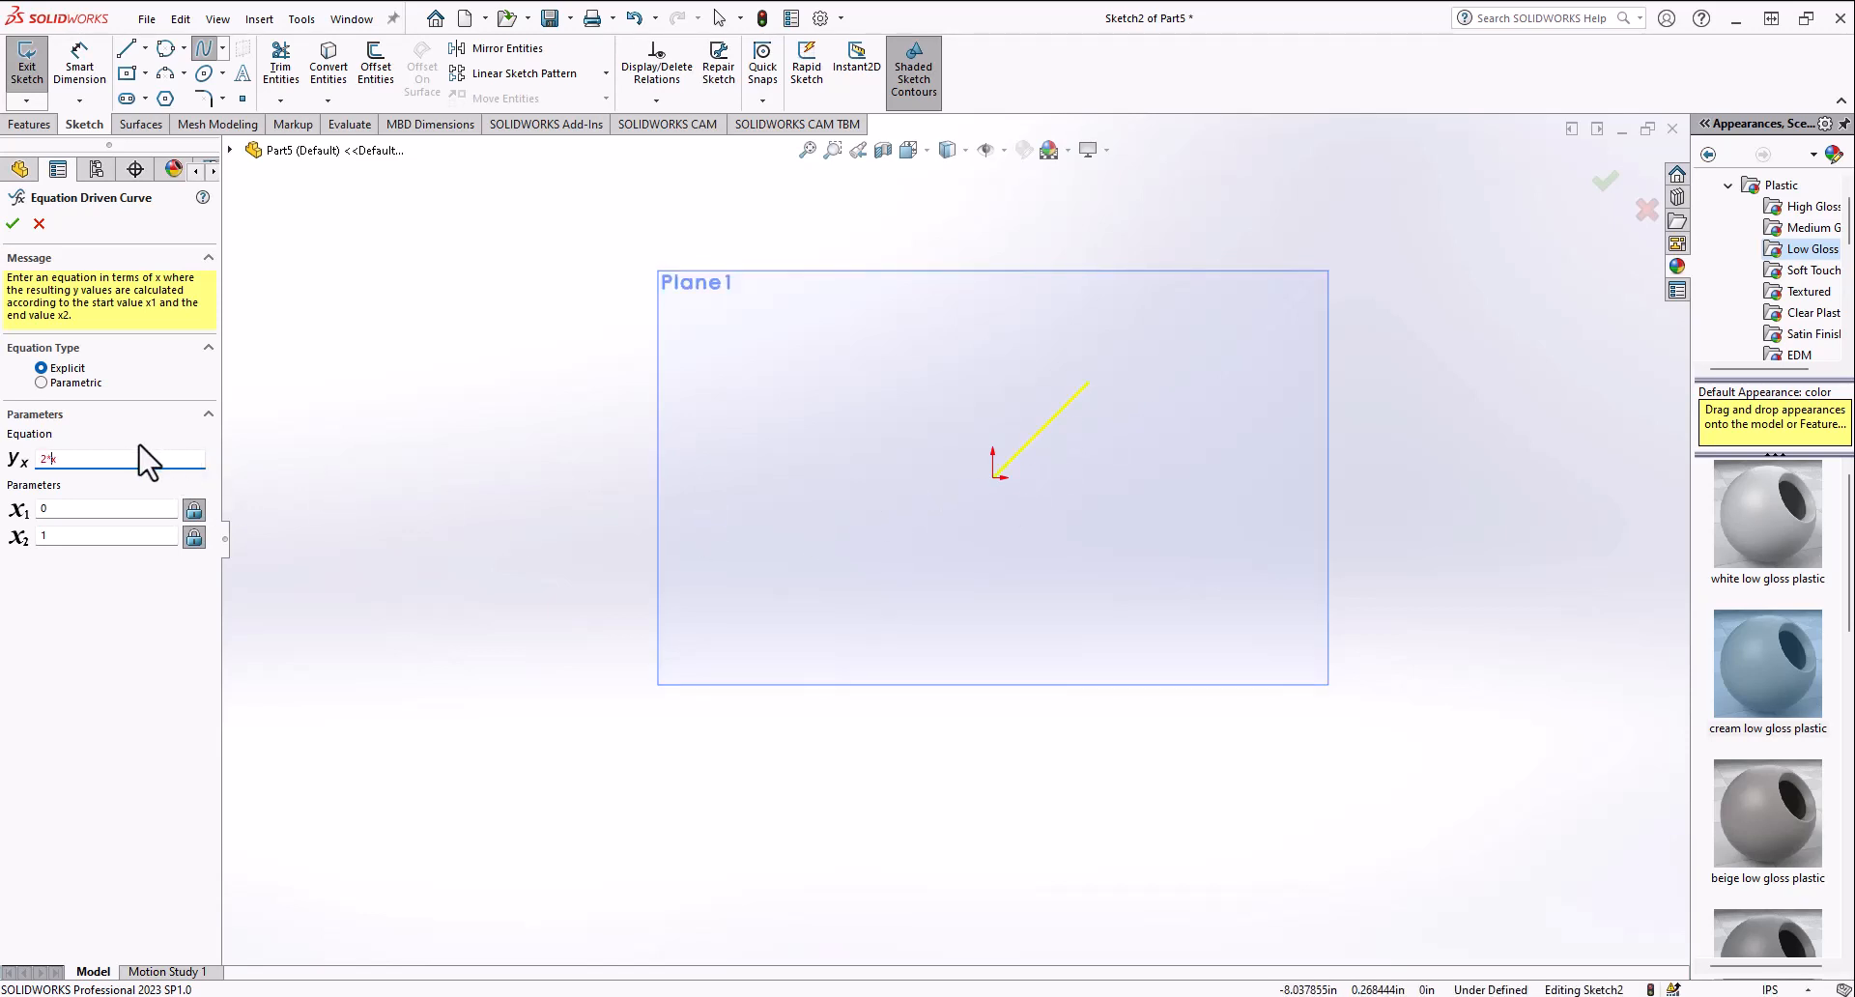
key(Return)
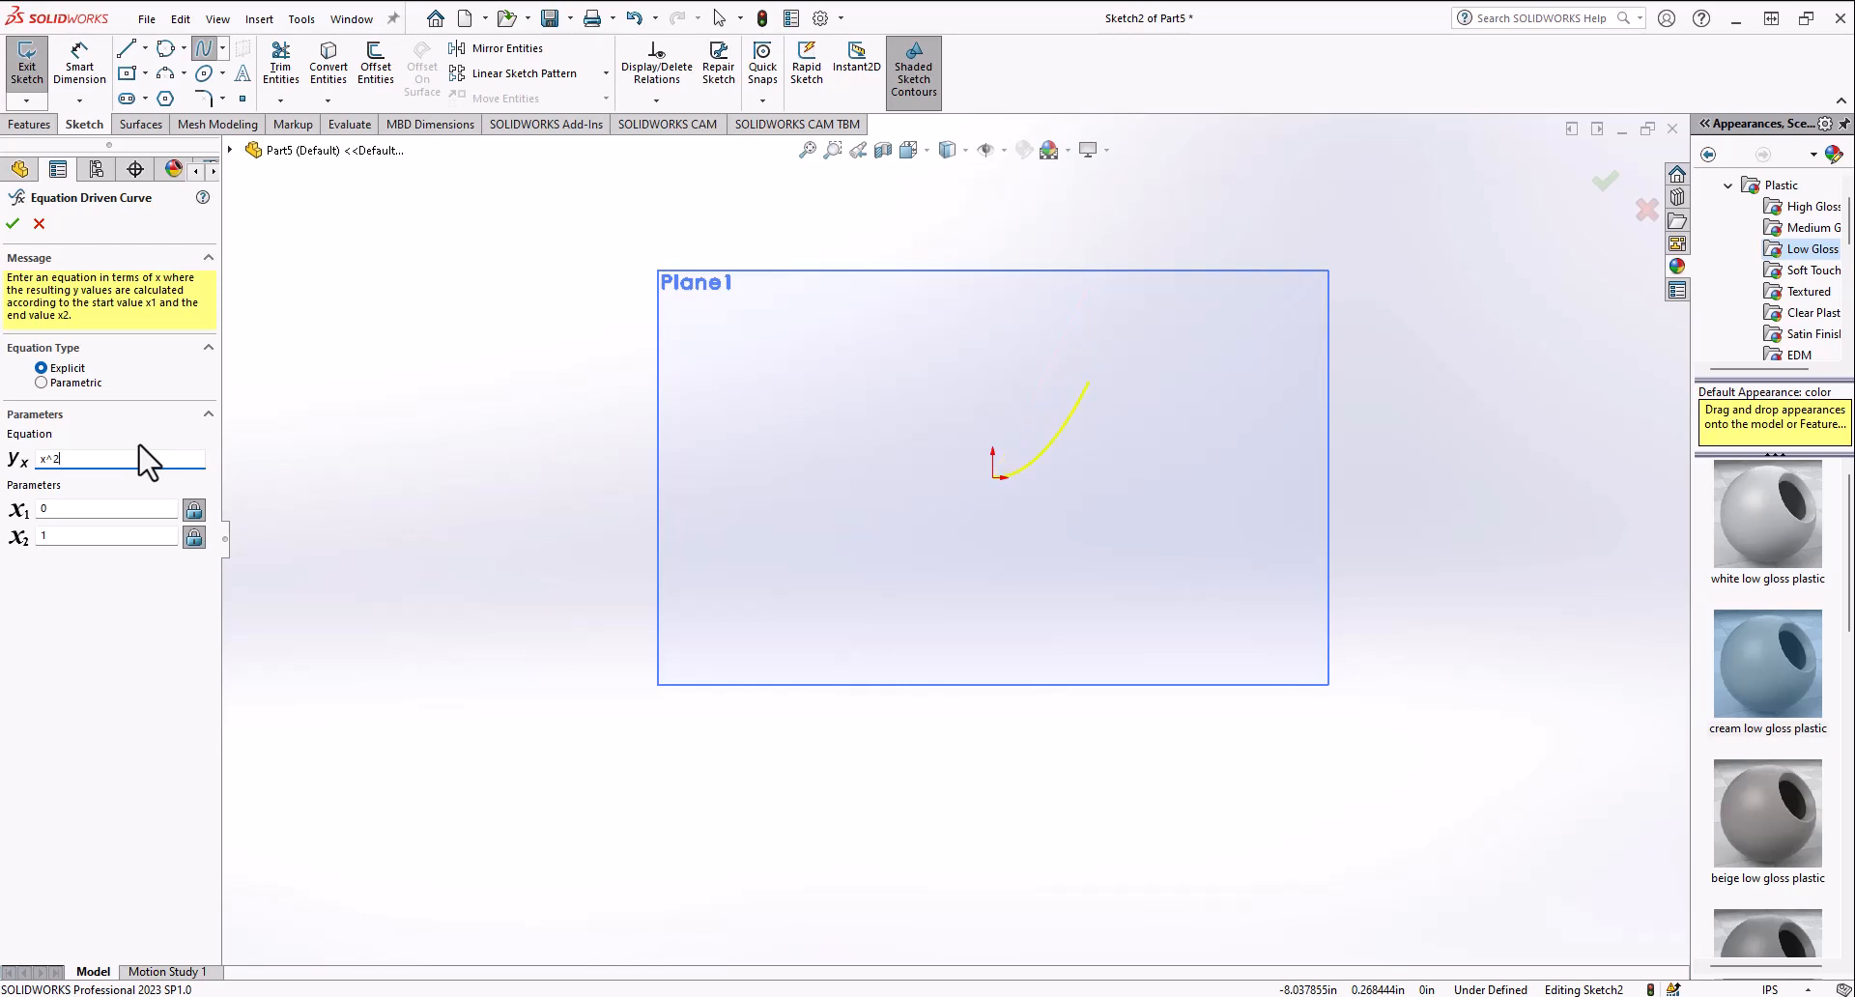
Step: Zoom in and out to examine the equation-driven curve near the origin
scroll(1063, 482, down, 2)
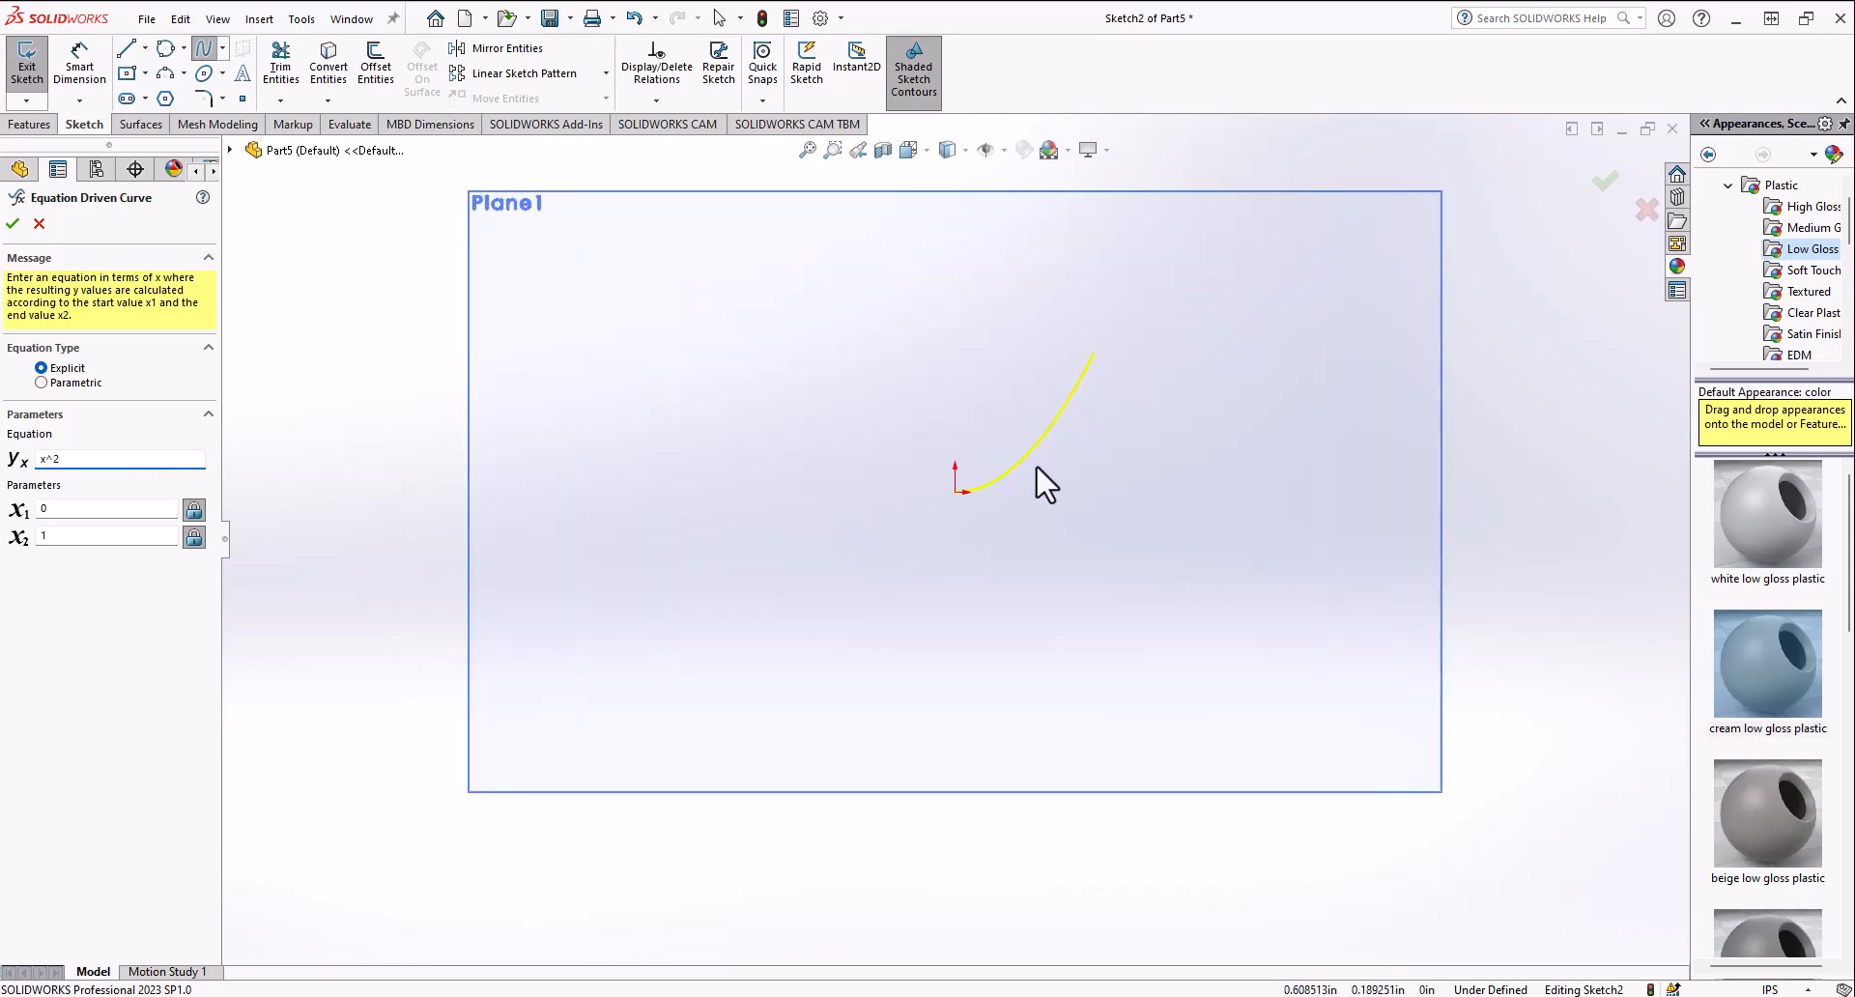
scroll(995, 455, up, 3)
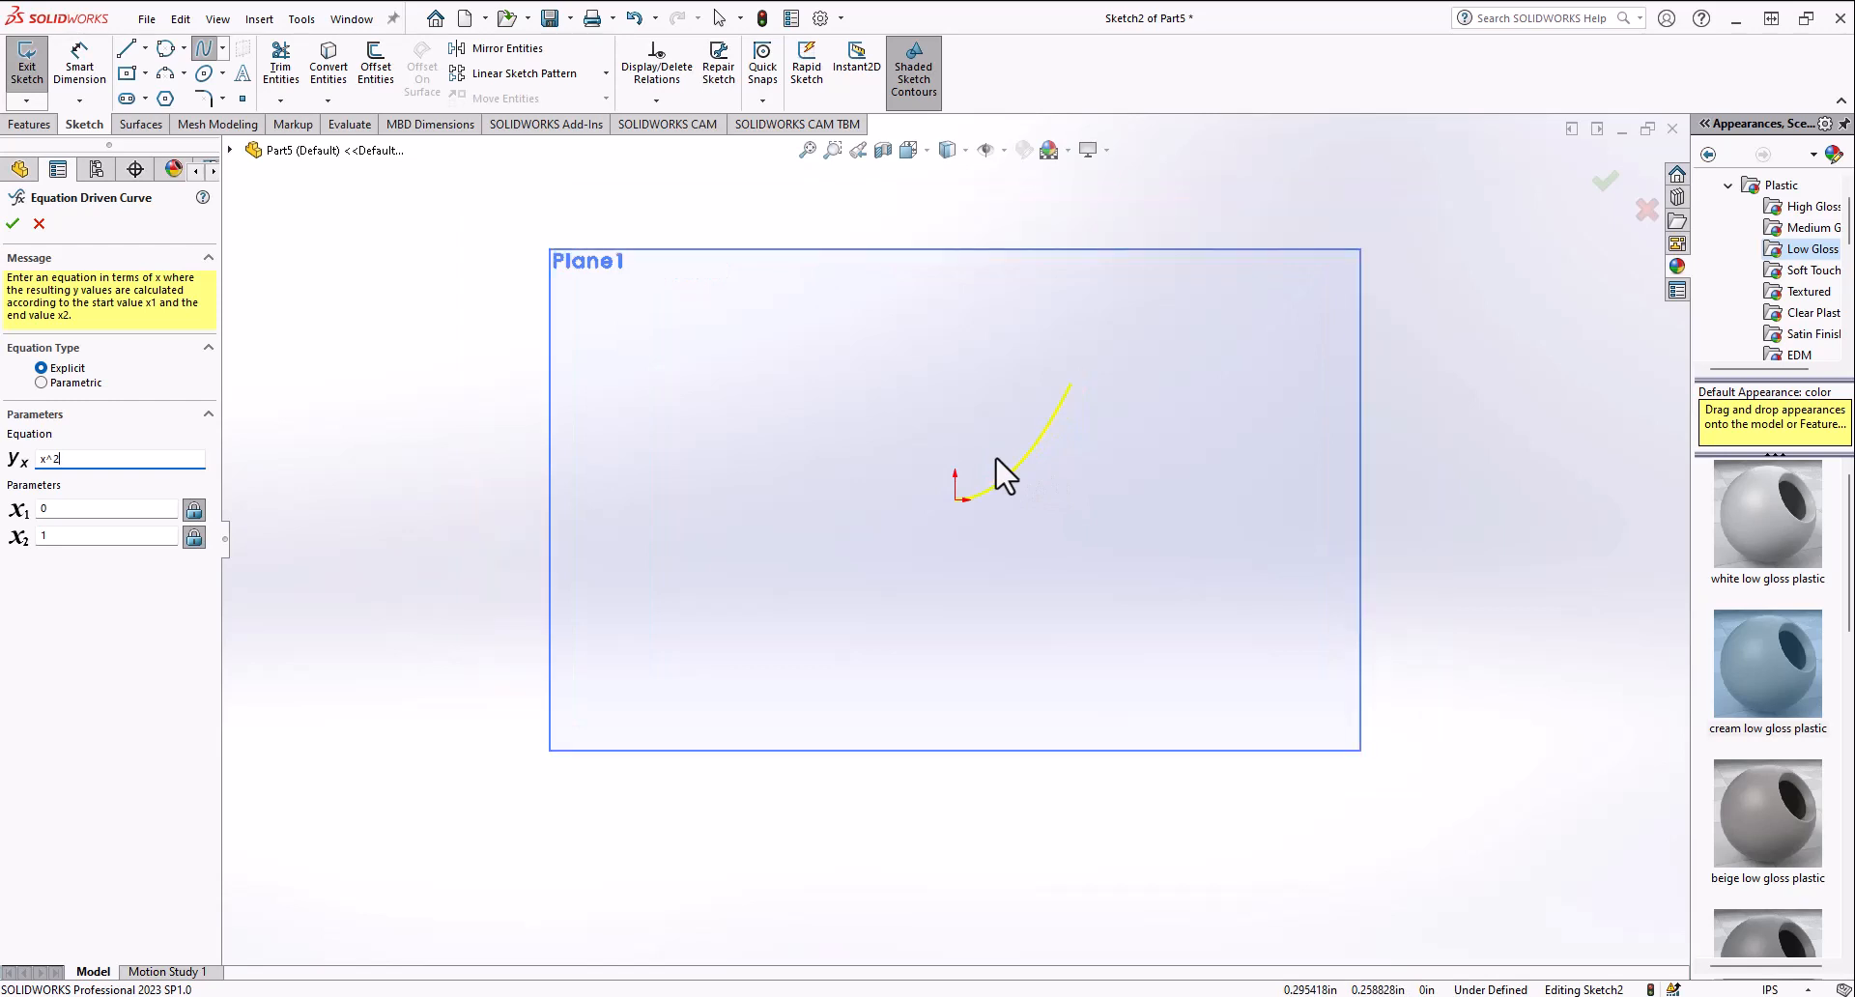
scroll(966, 500, down, 1)
scroll(968, 505, down, 4)
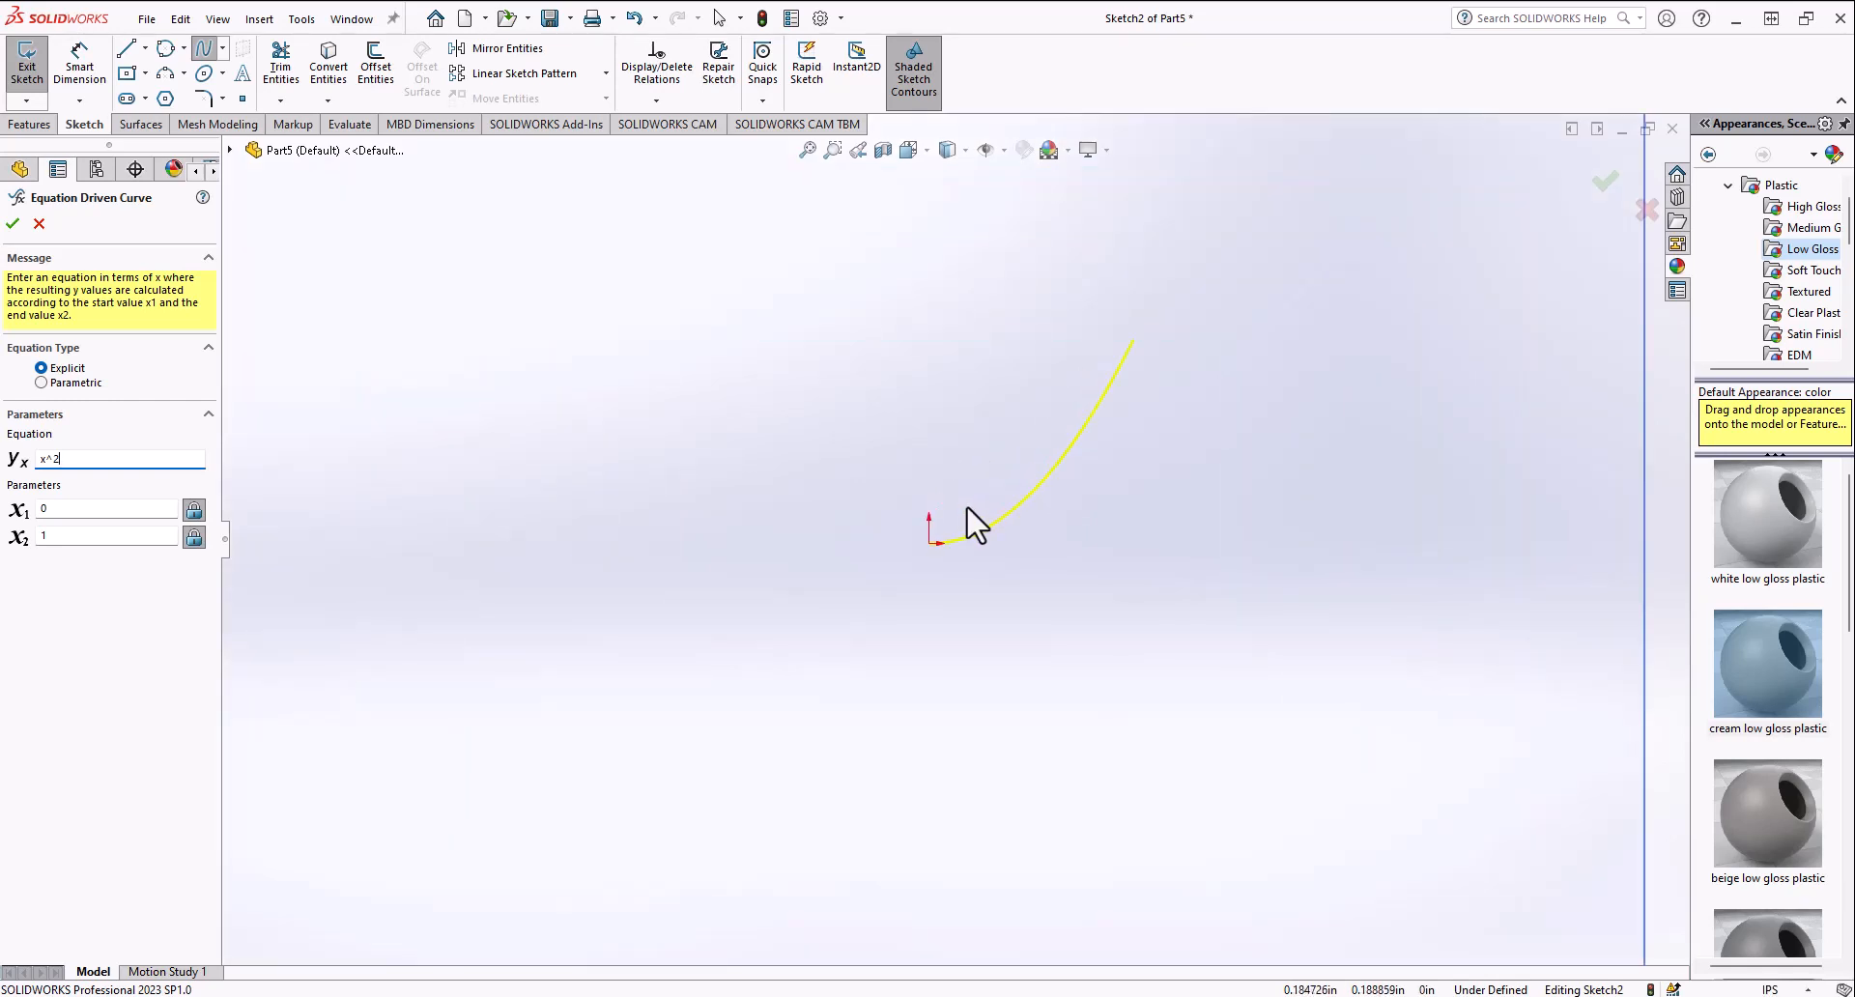
scroll(970, 500, up, 4)
scroll(962, 504, down, 2)
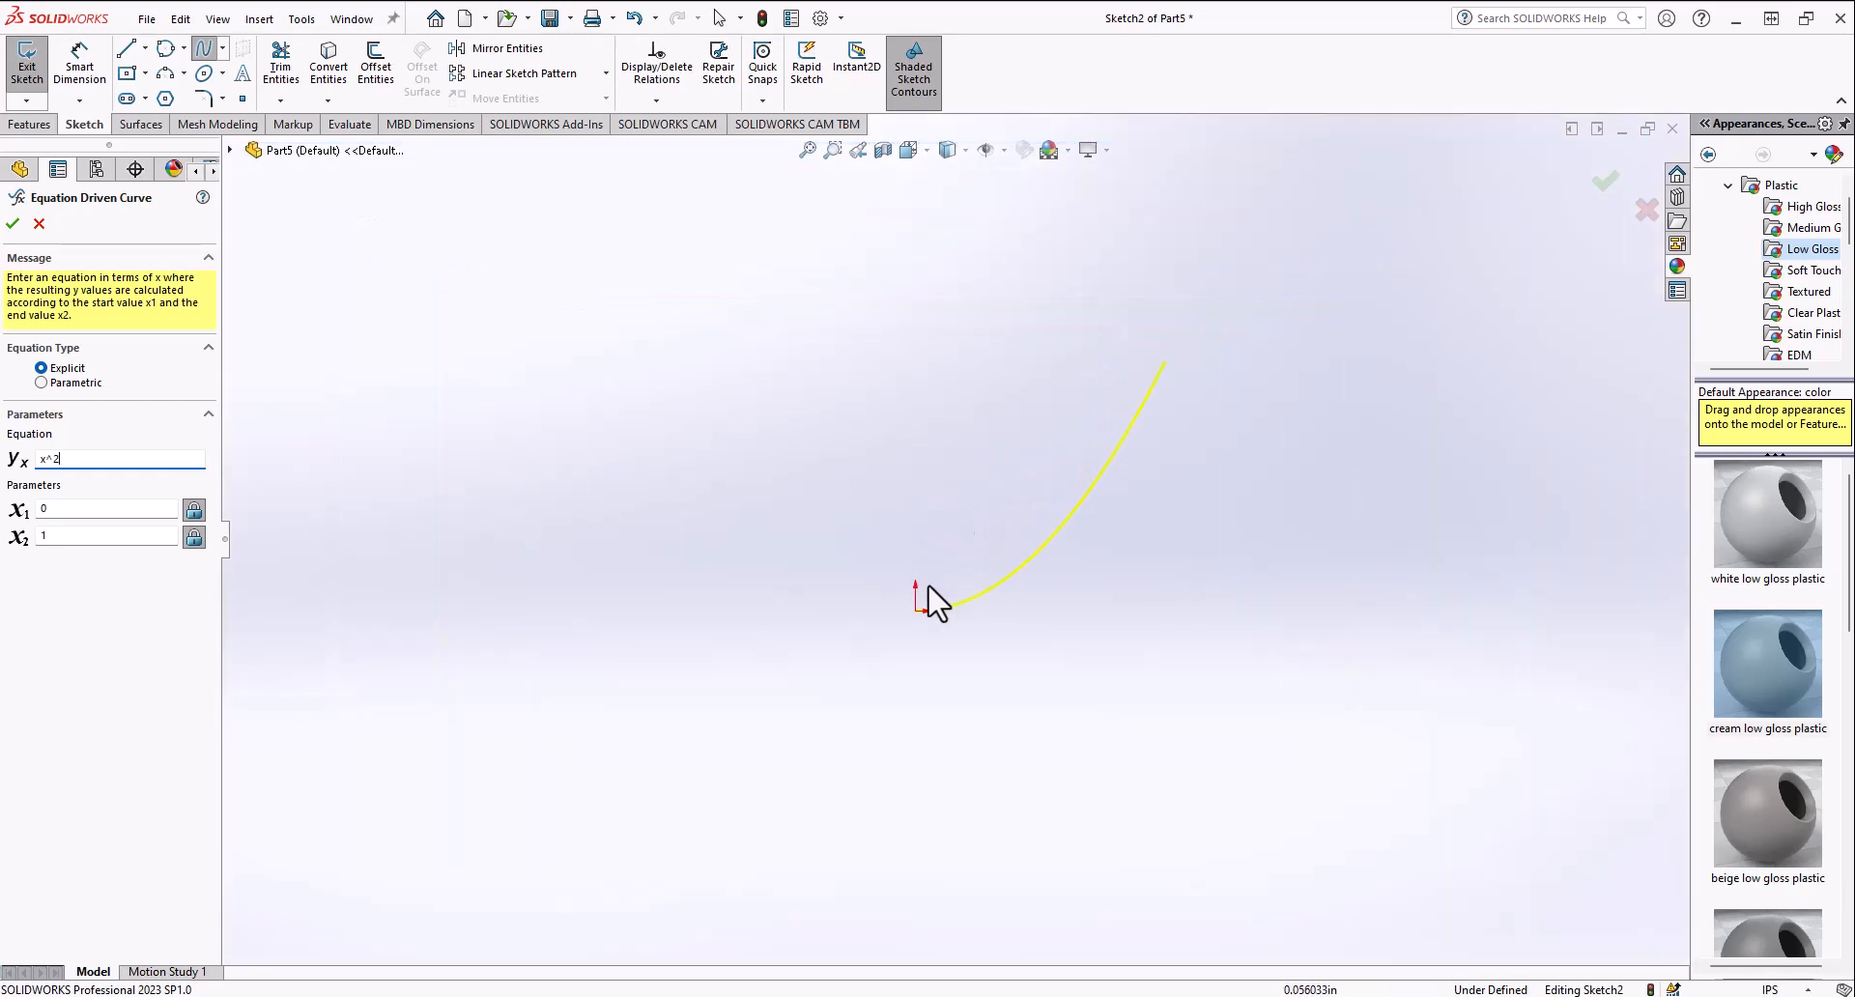
scroll(899, 617, down, 2)
scroll(899, 617, up, 1)
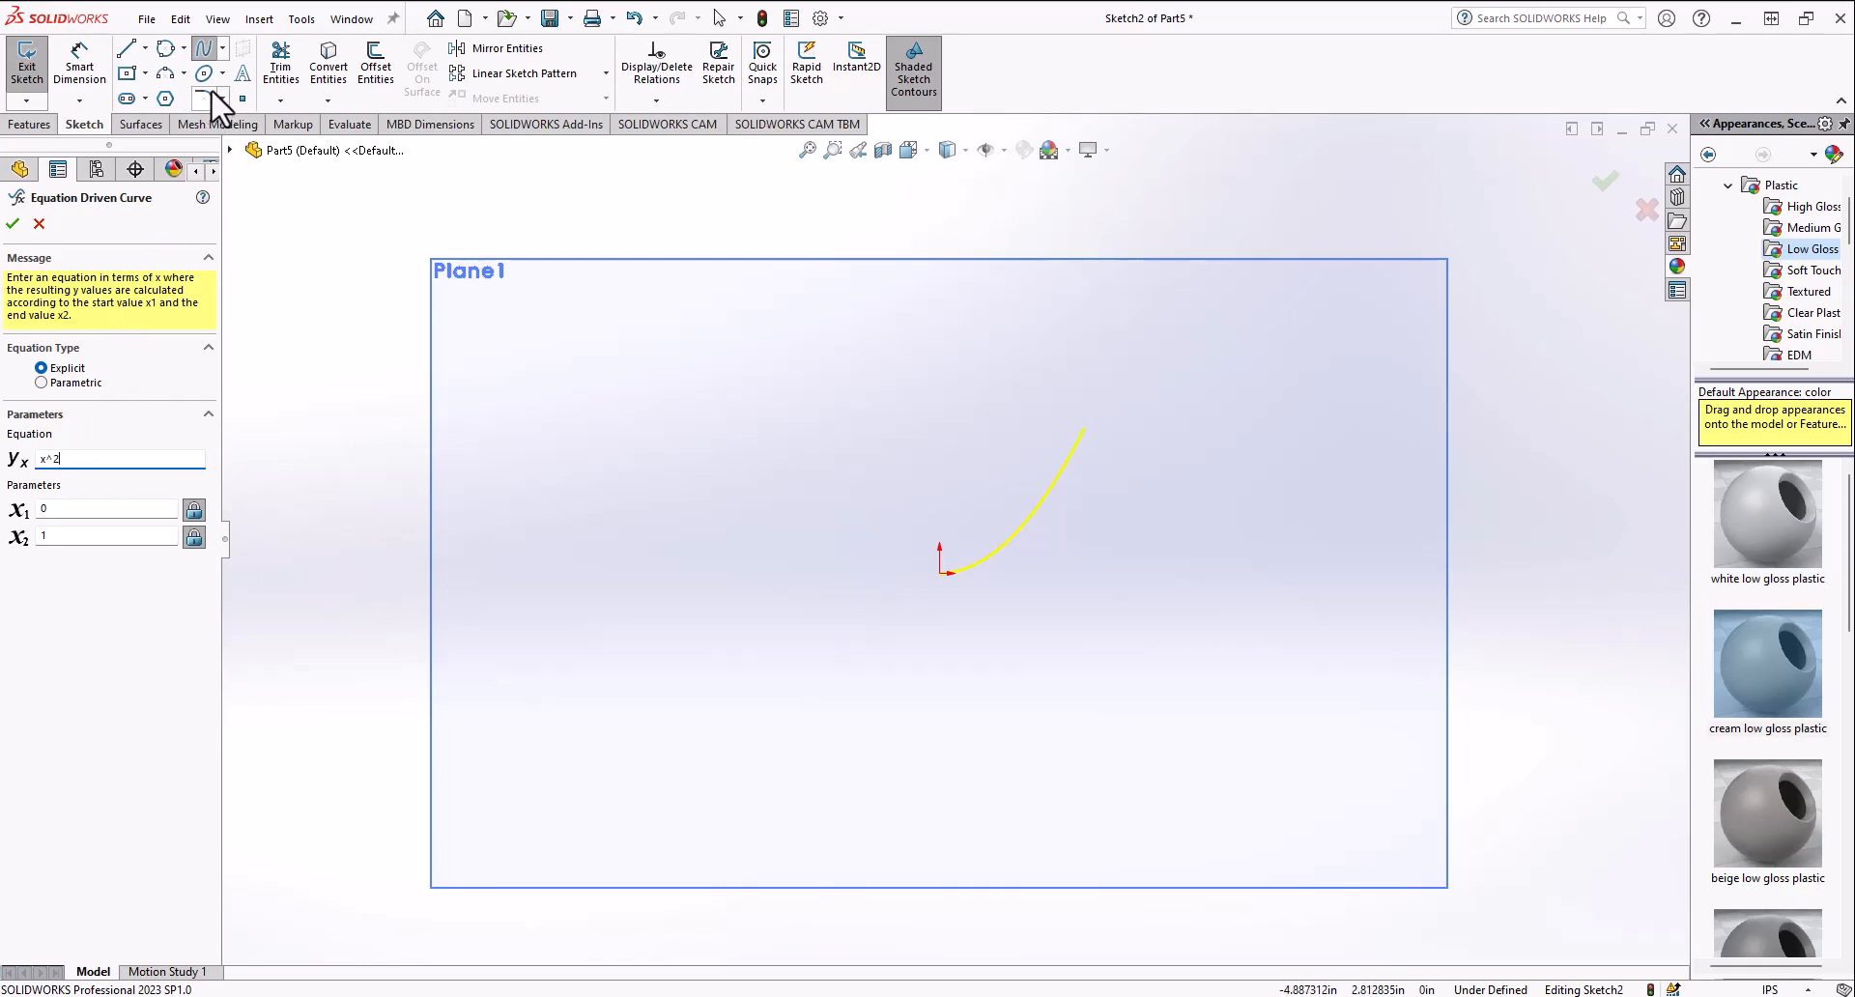
Step: Switch the curve to parametric, enter x = t^2 and y = t for t from 0 to 1, and accept it
click(42, 382)
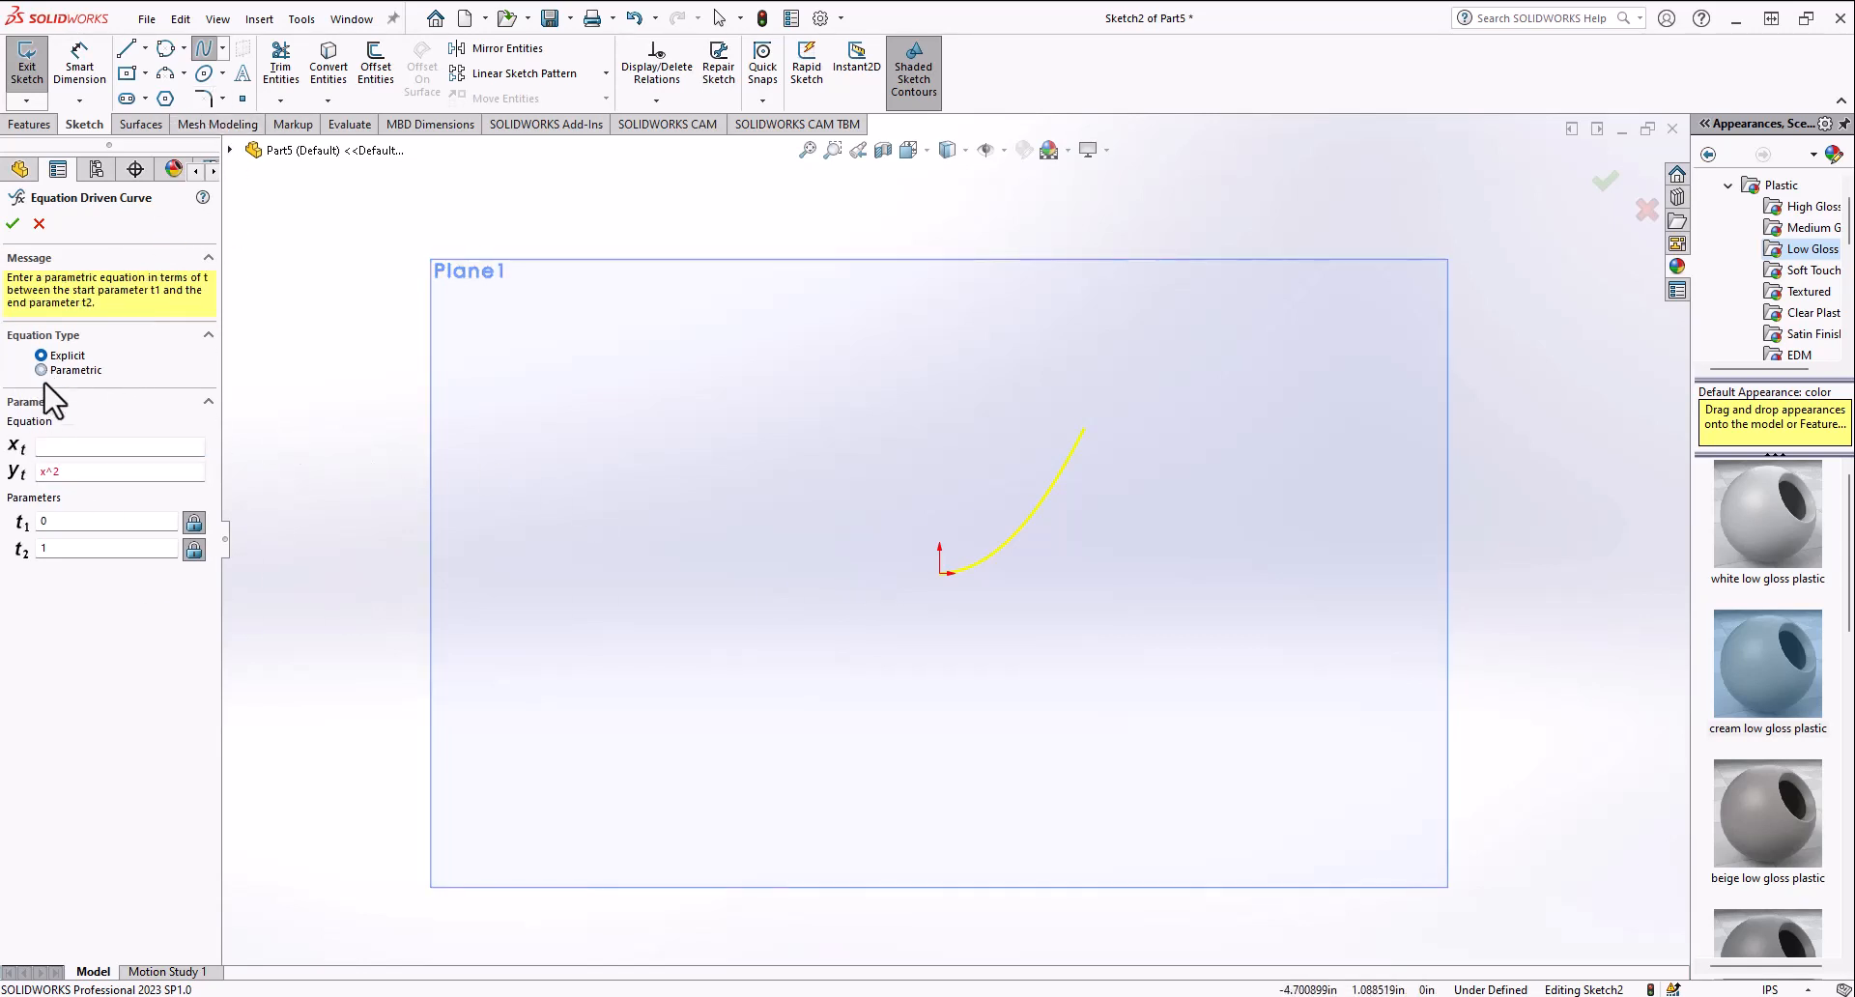
drag(70, 474, 7, 474)
click(54, 448)
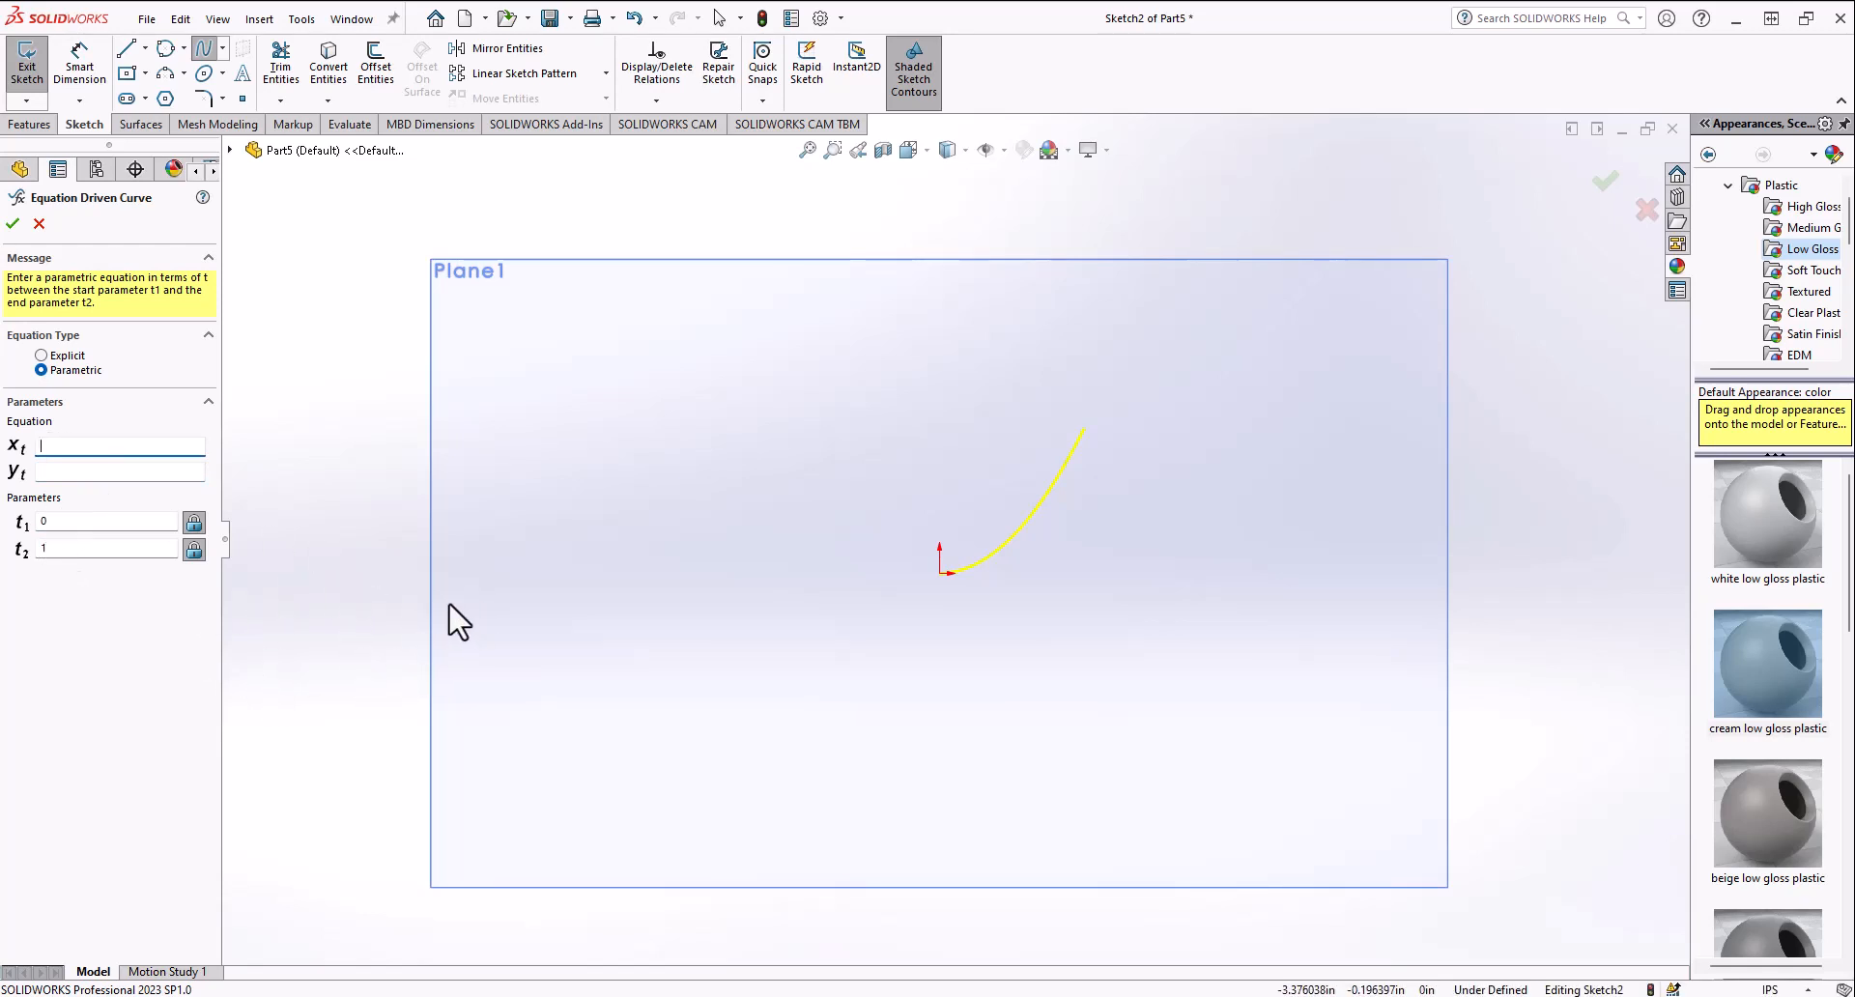
click(87, 447)
text(0)
click(60, 450)
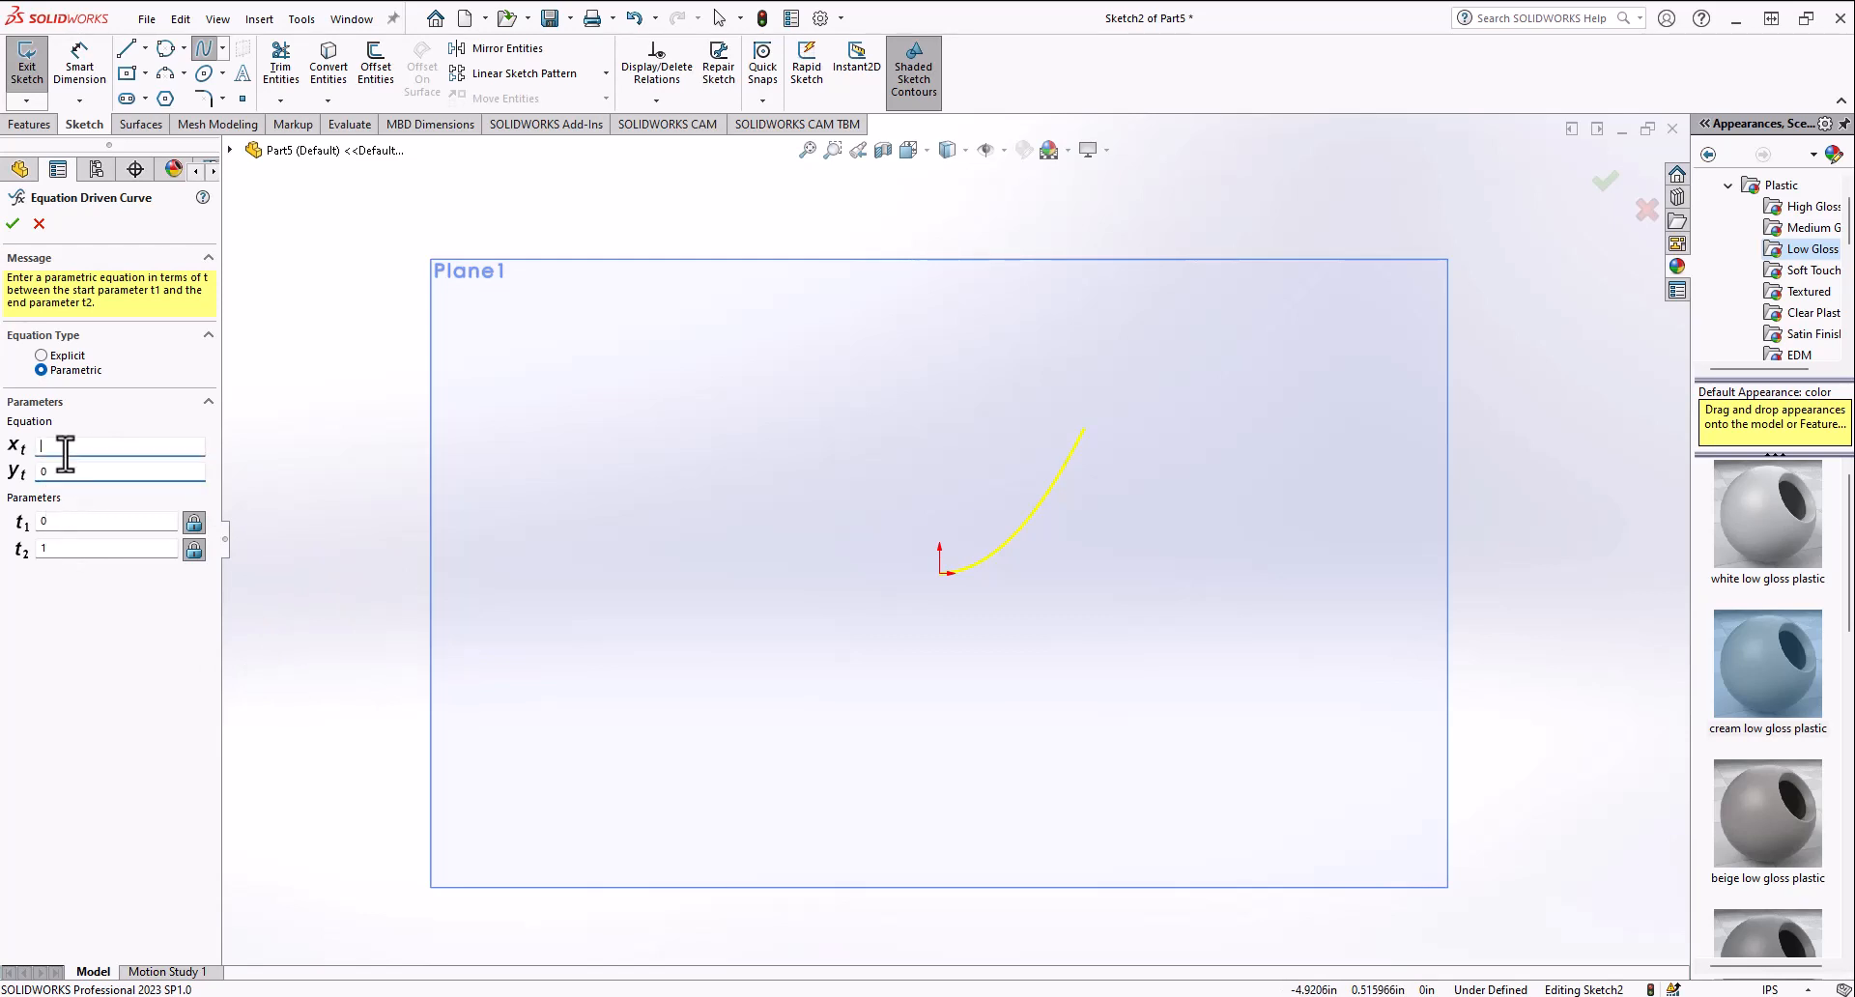
text(1)
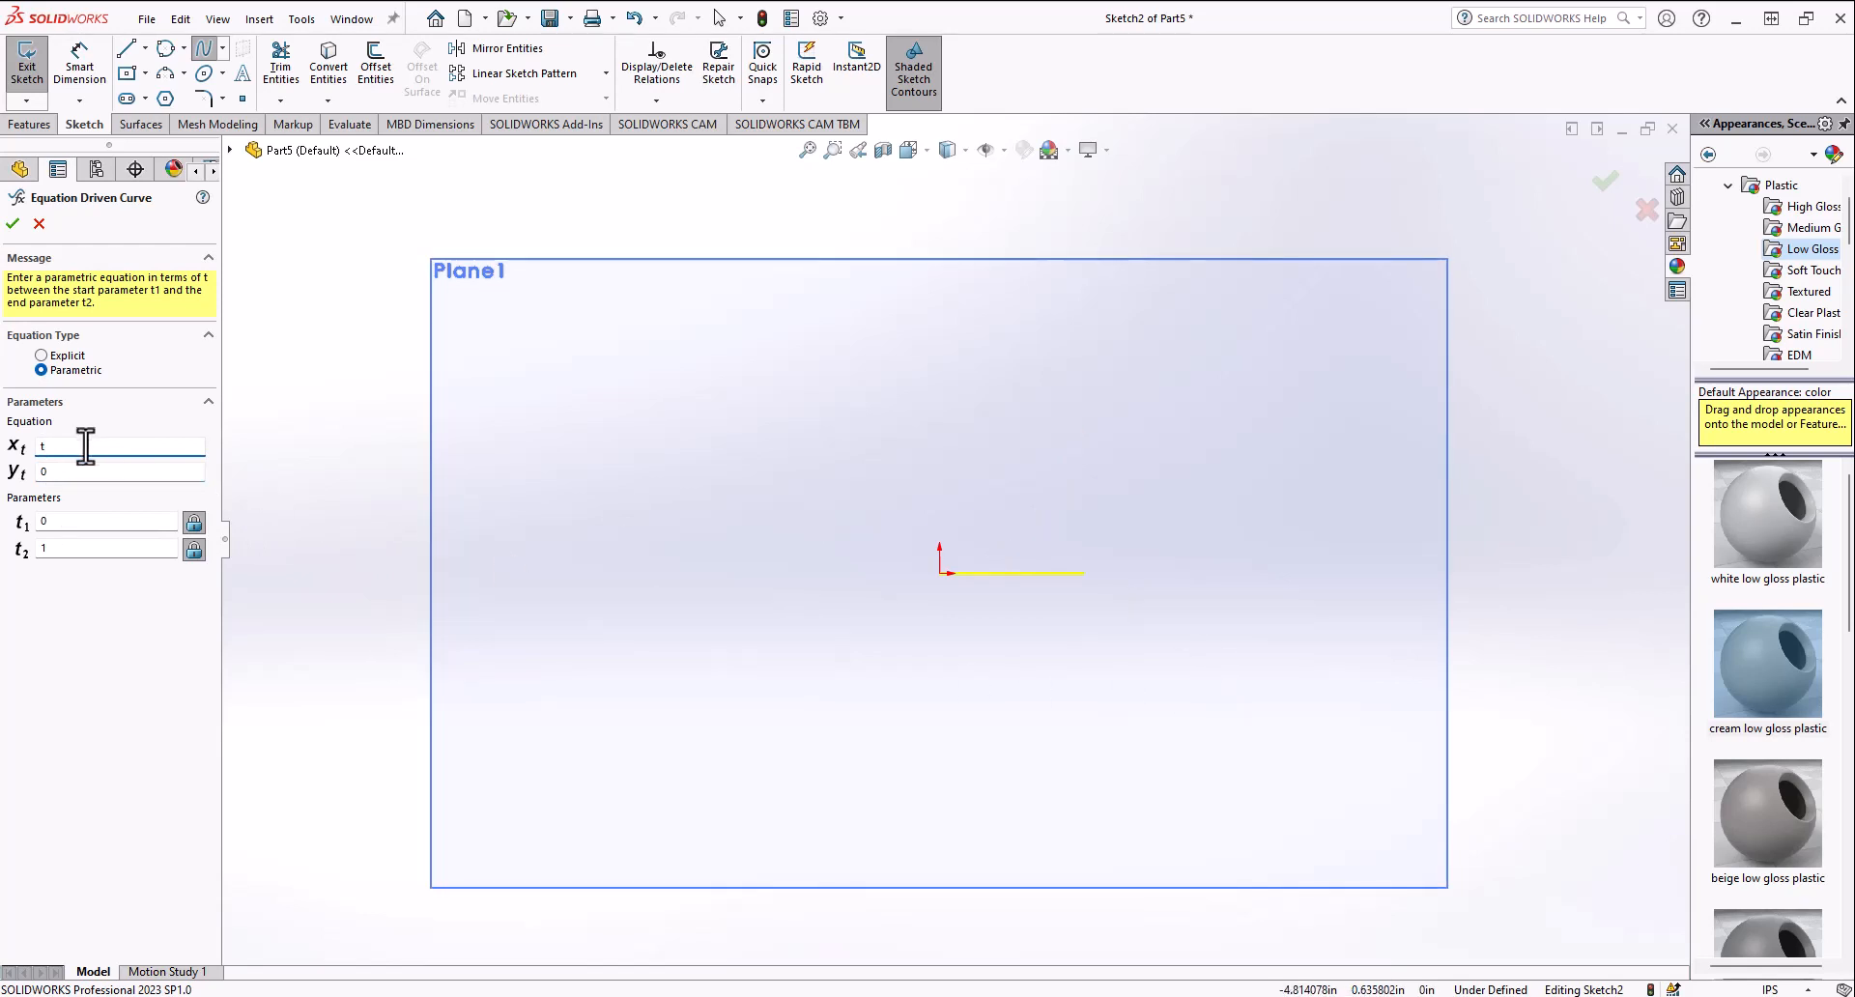
key(Tab)
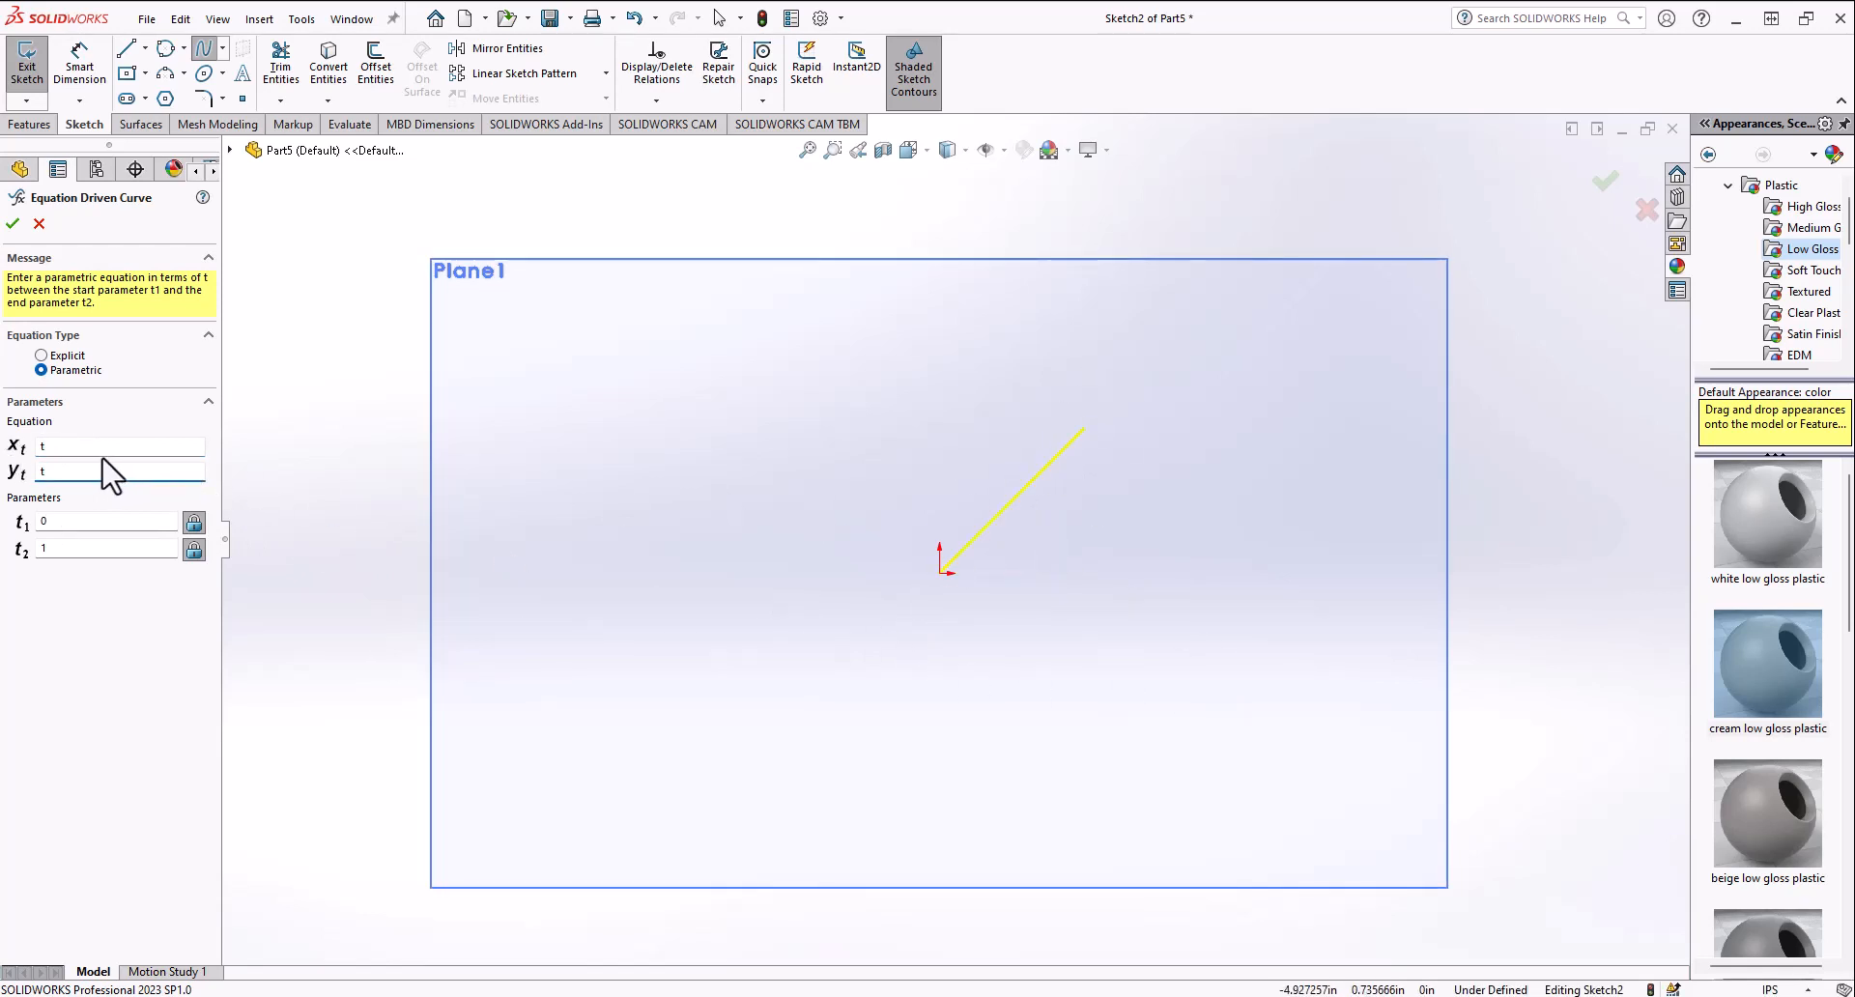
double_click(60, 447)
text(0)
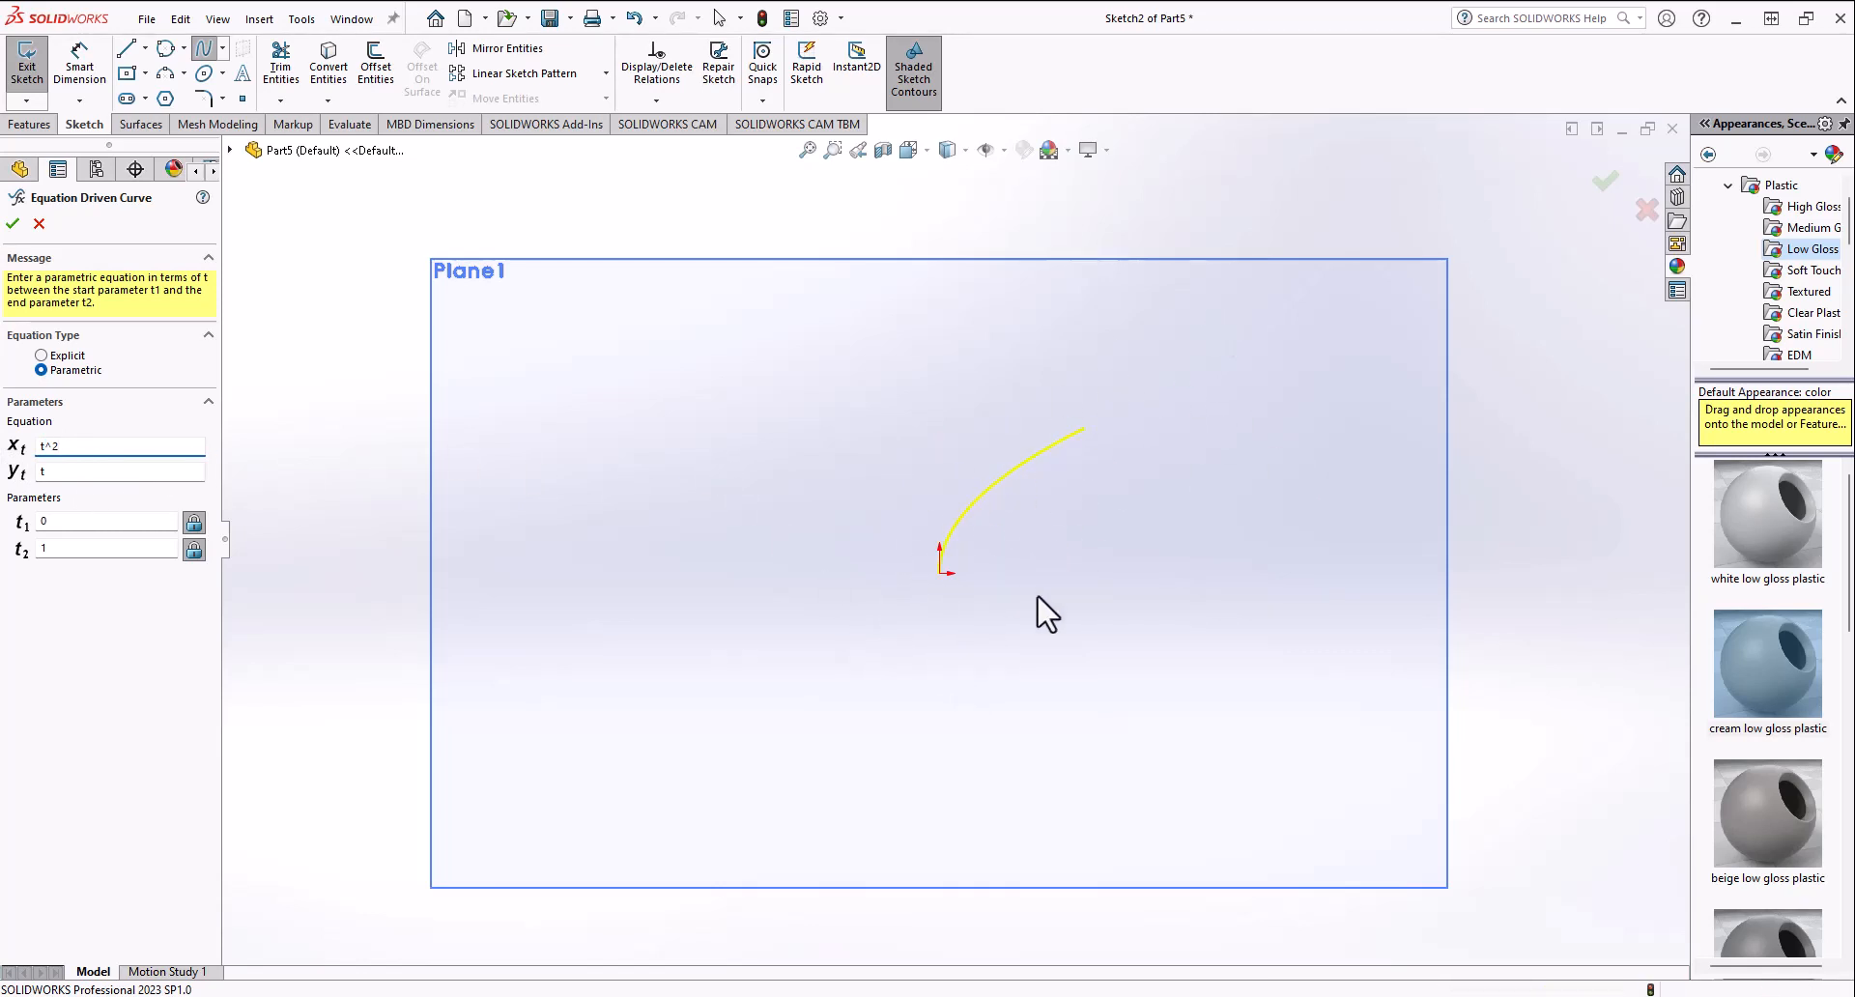
middle_drag(1044, 613, 891, 682)
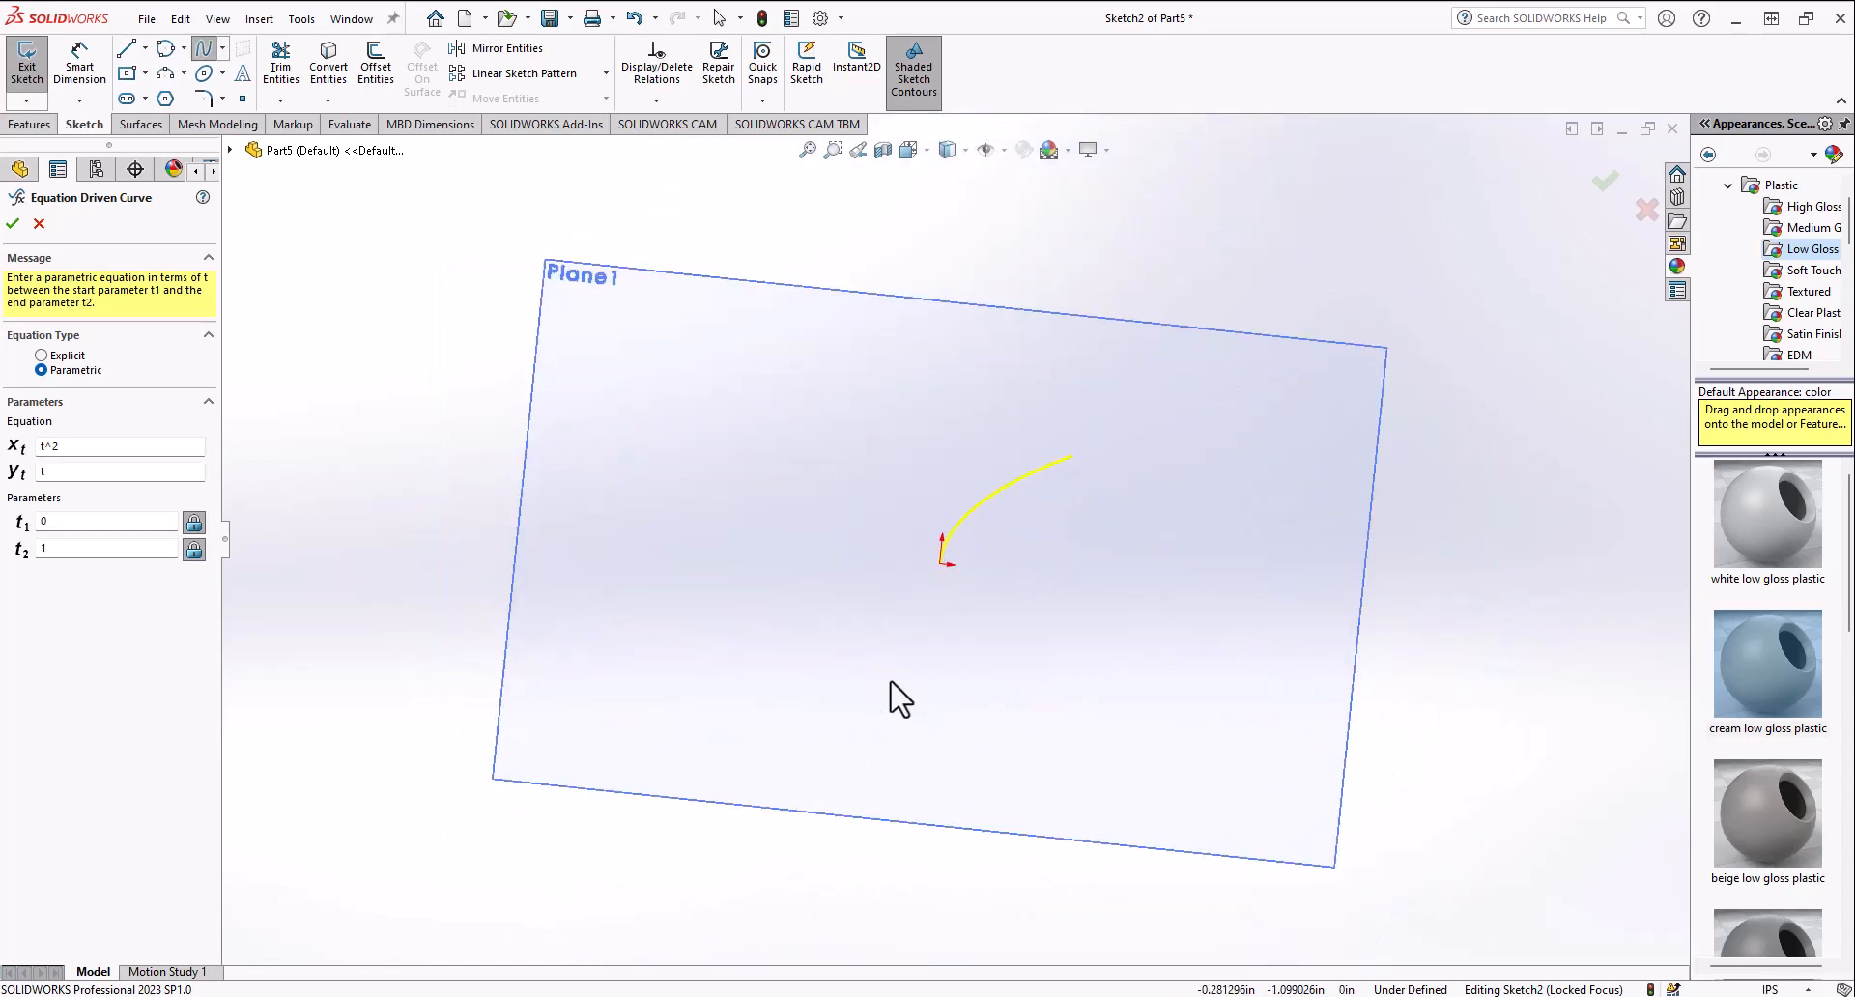
click(909, 149)
click(744, 726)
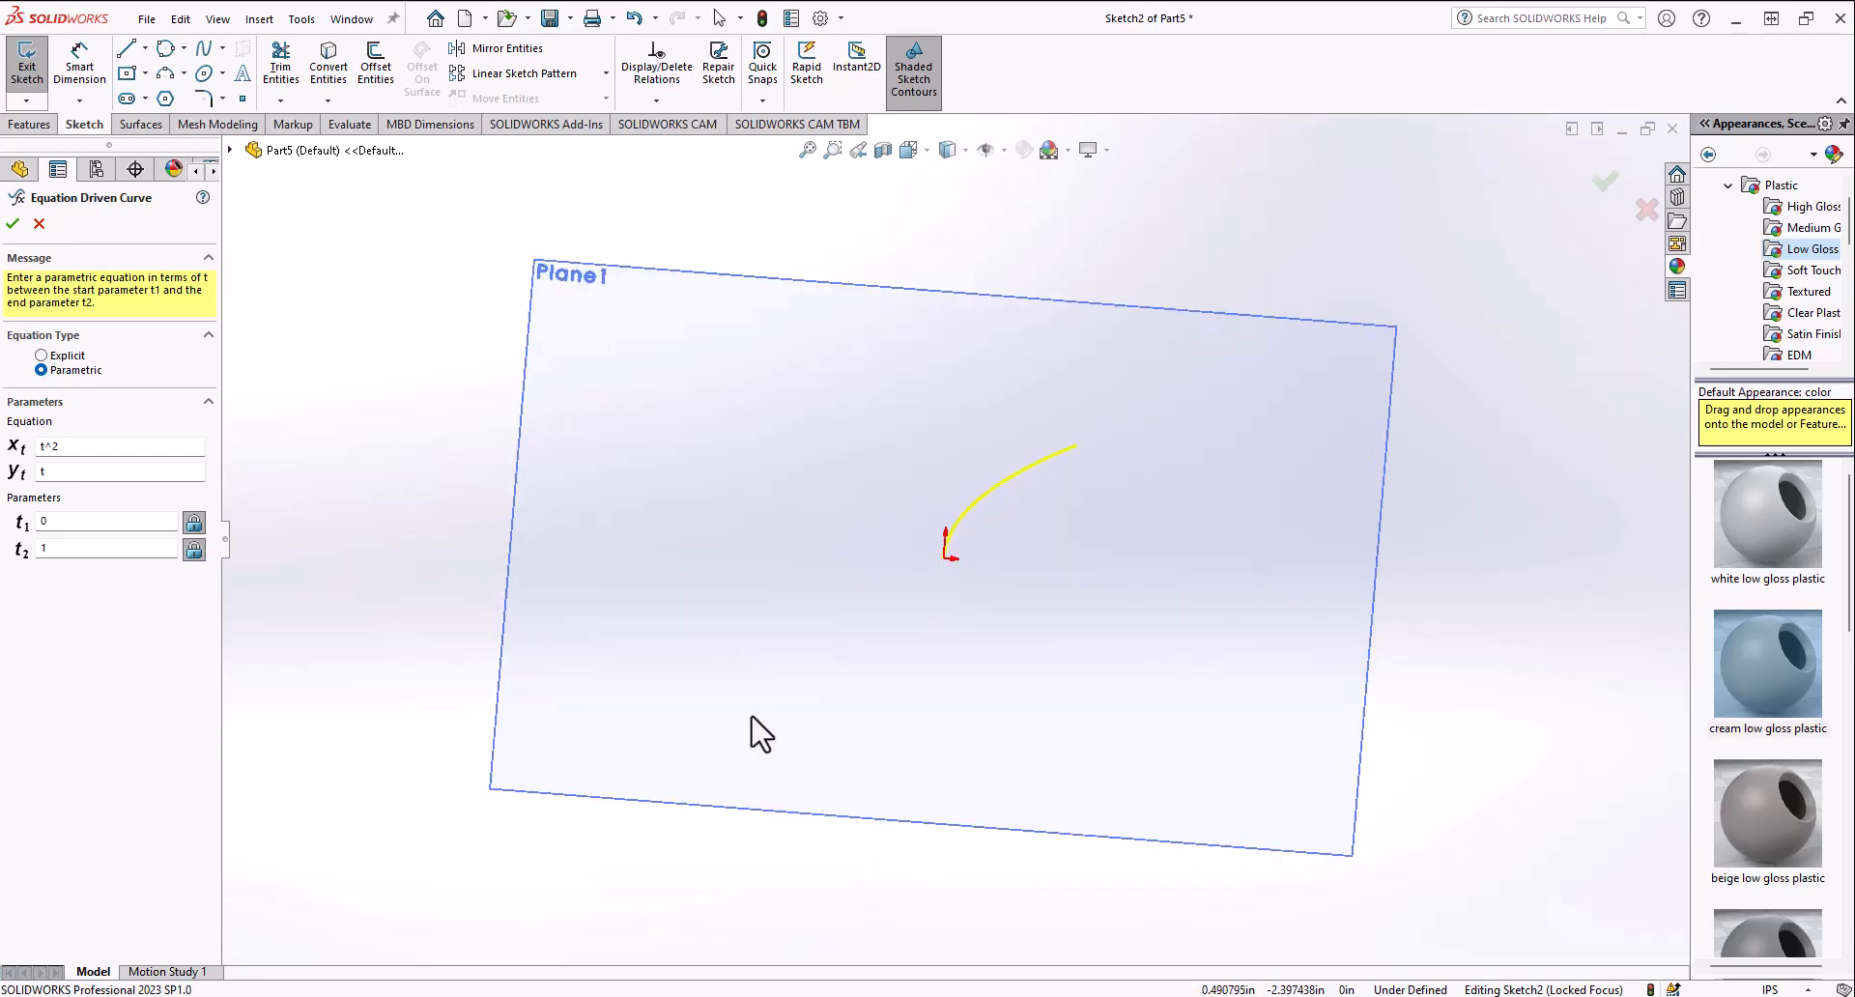
click(909, 150)
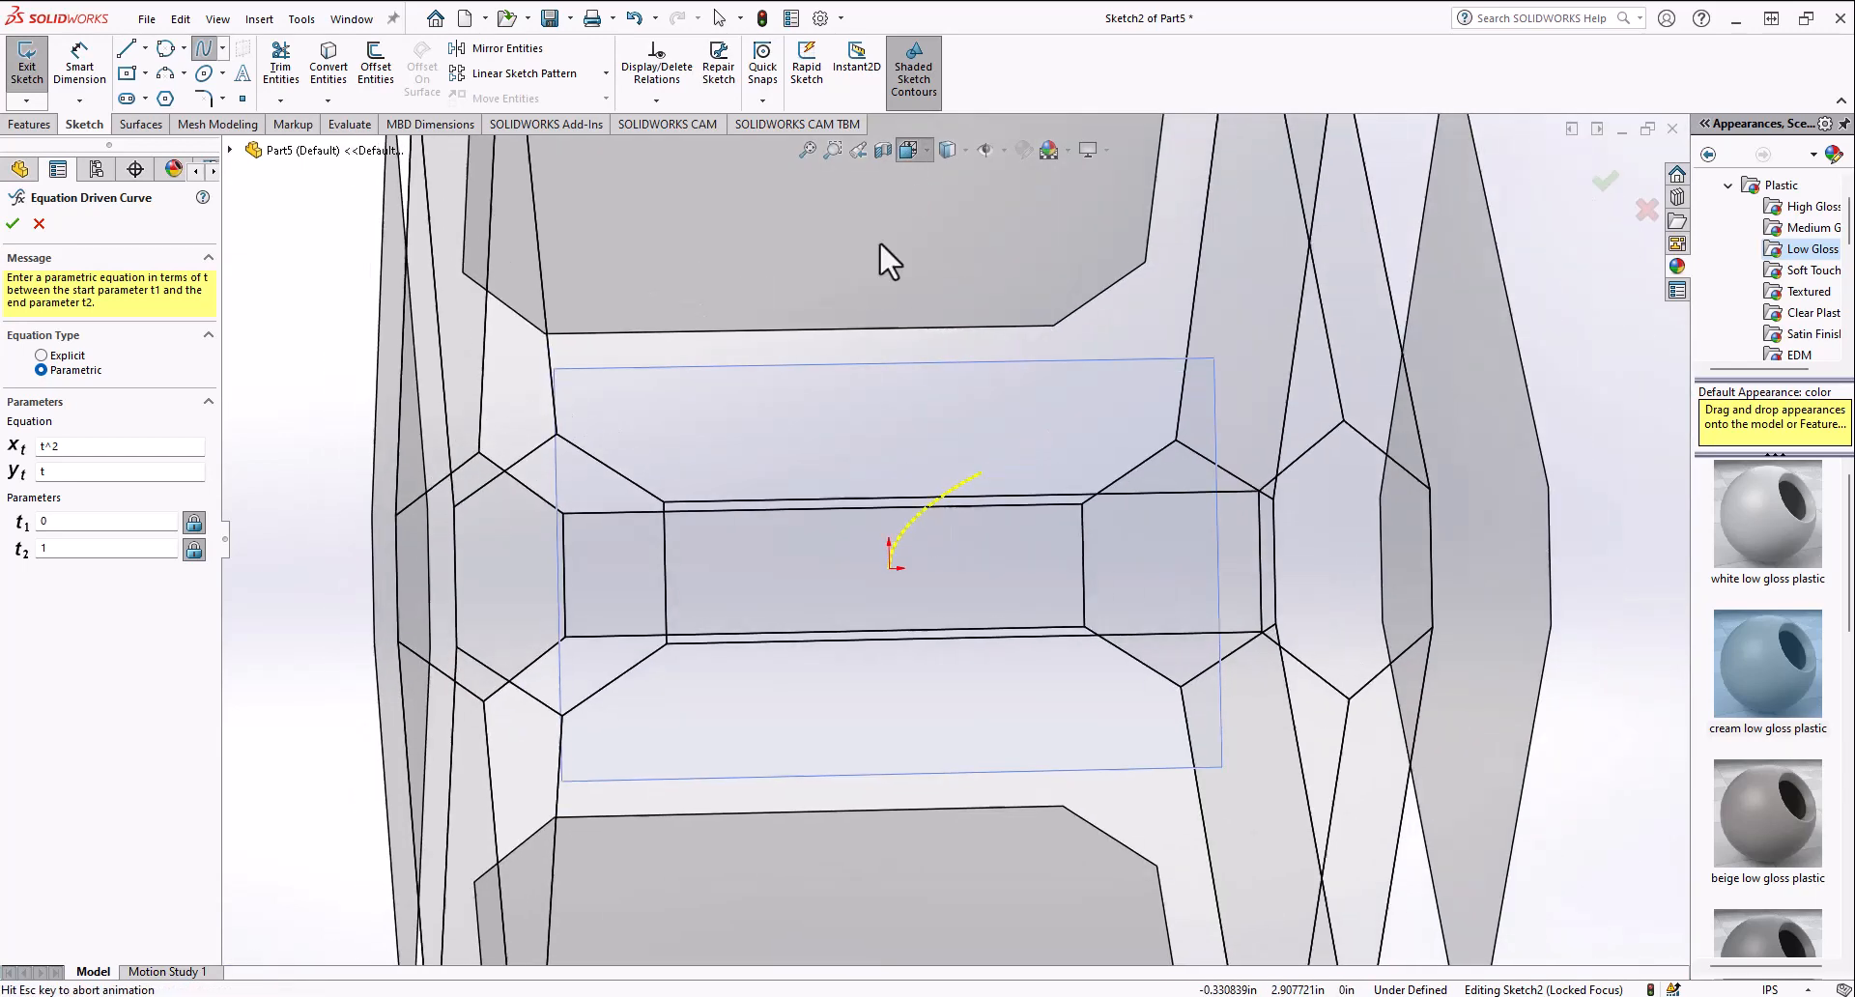
click(761, 638)
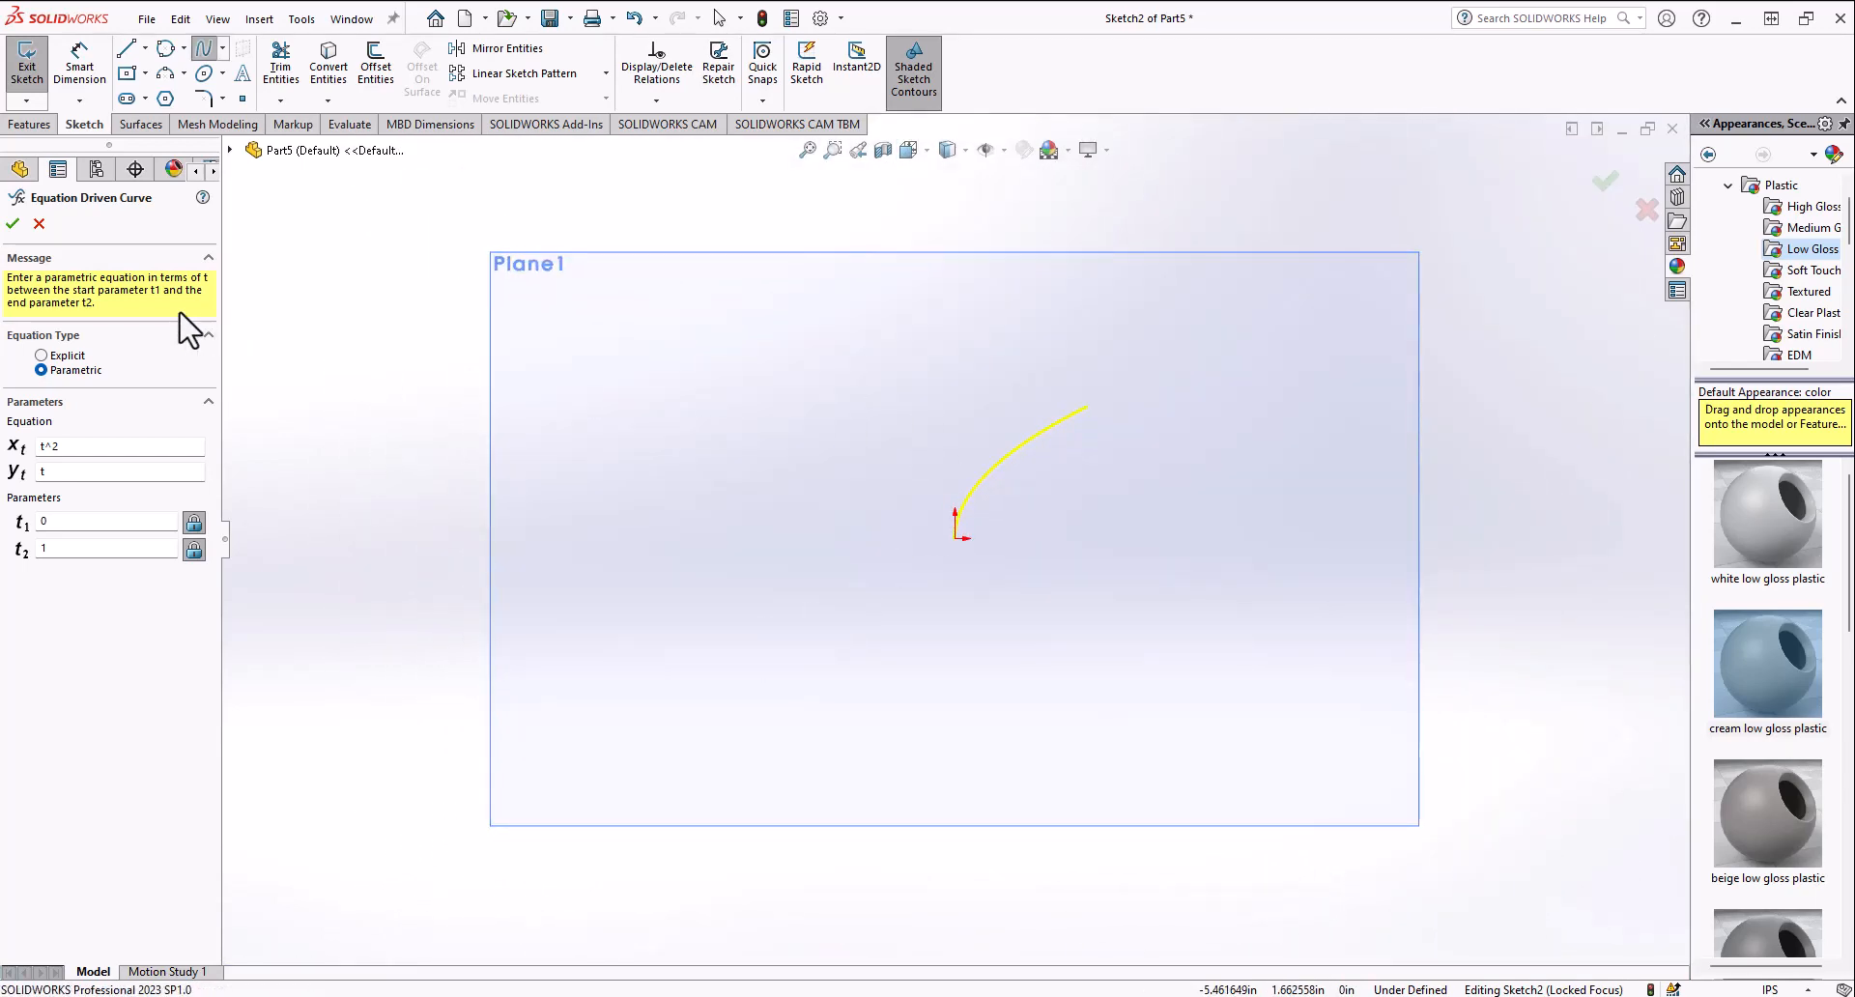
click(12, 226)
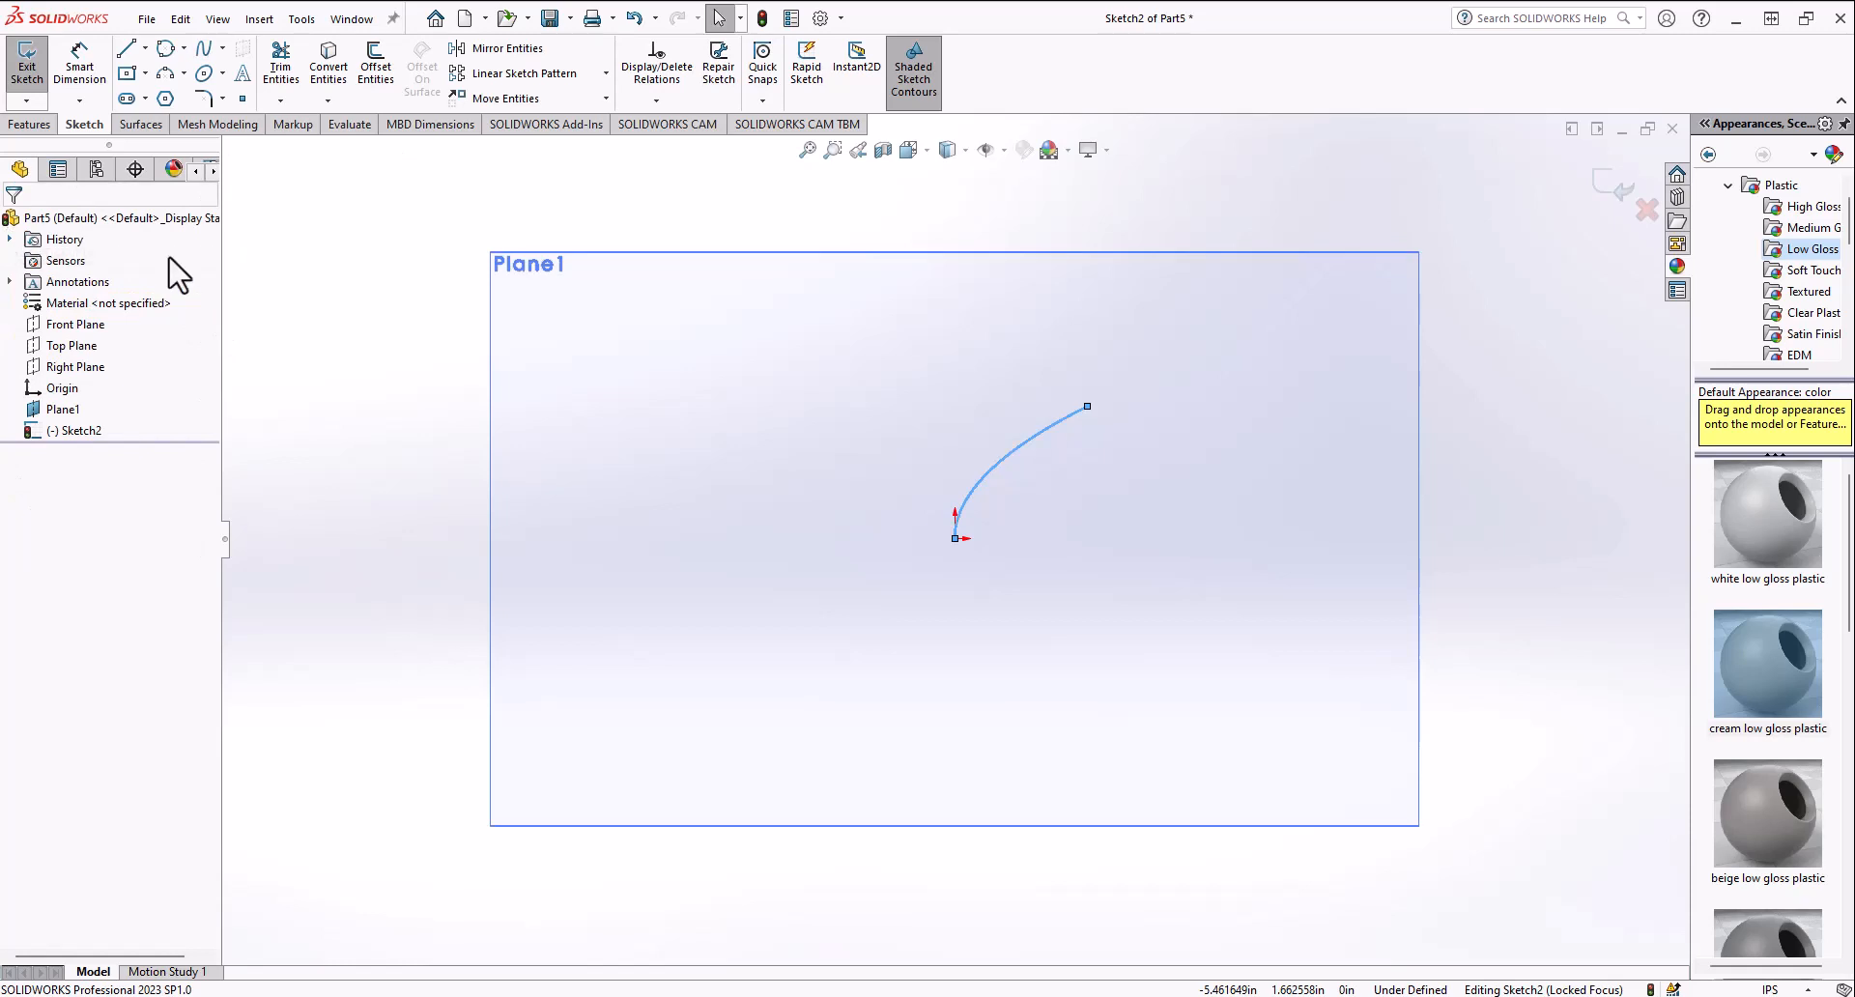
Step: Select the equation-driven curve and delete it
click(1005, 460)
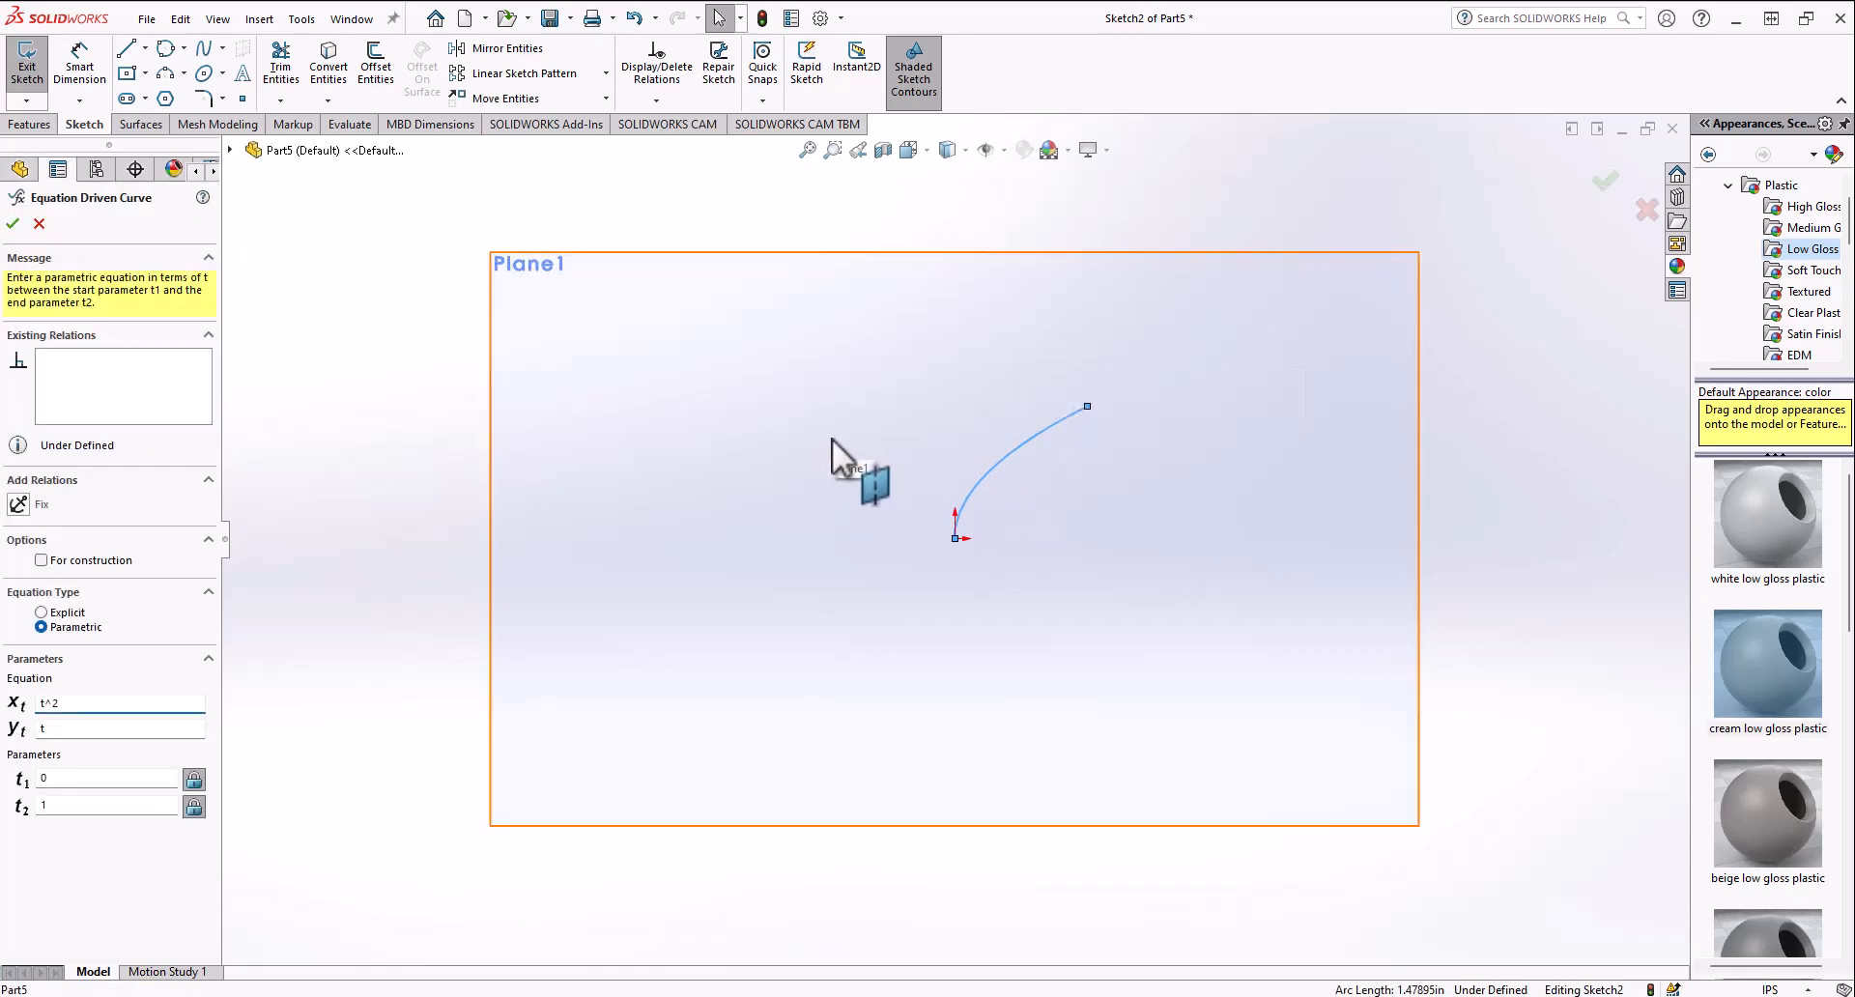
key(Delete)
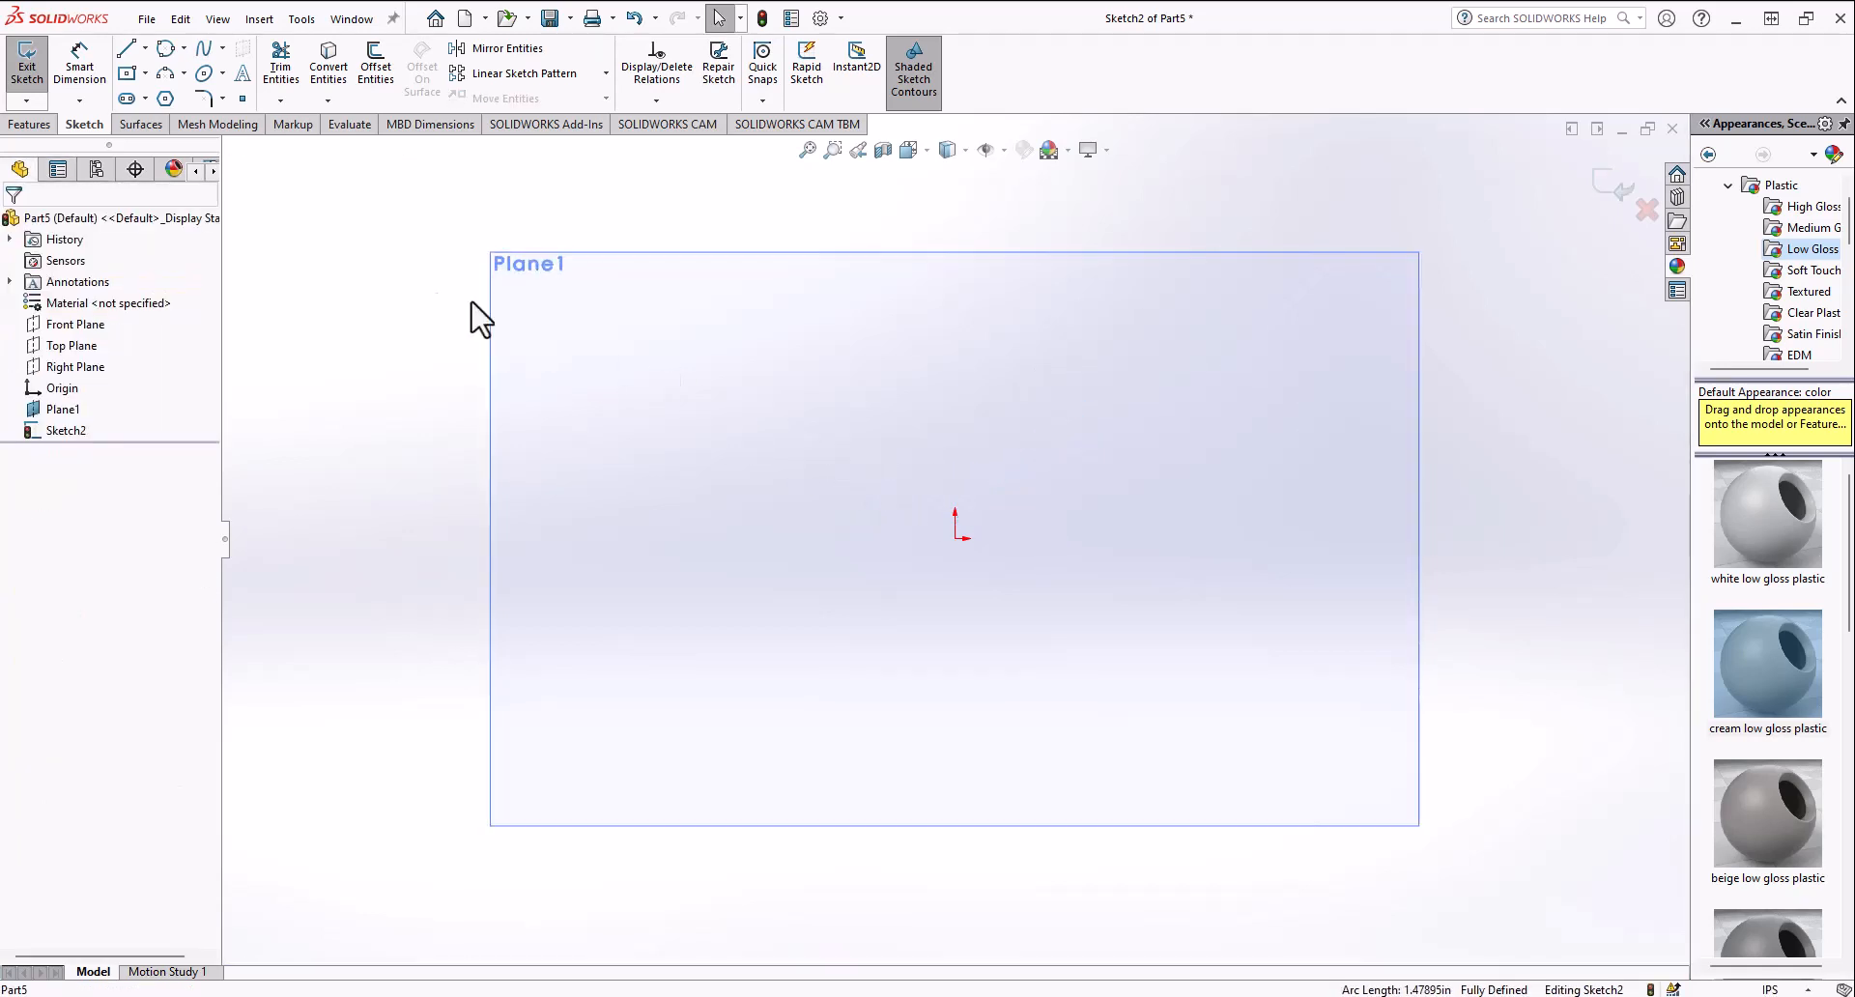
Step: Sketch a center rectangle centered on the origin
click(126, 73)
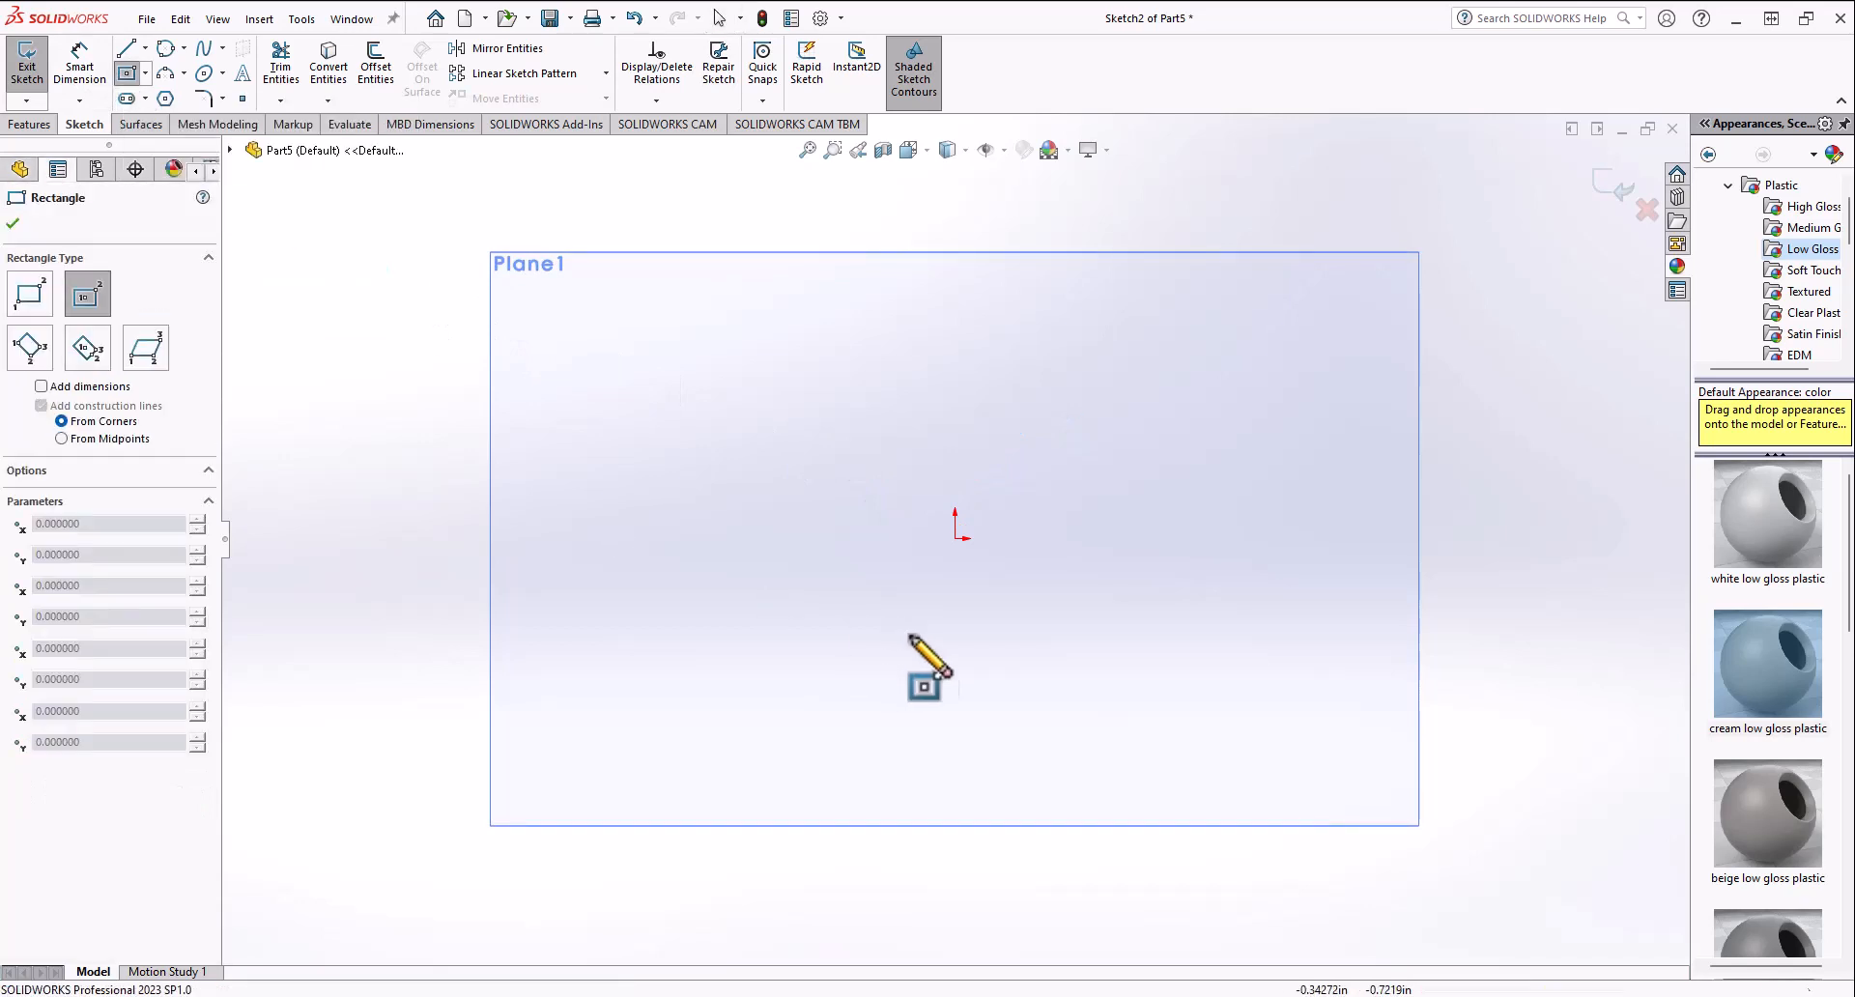
click(954, 538)
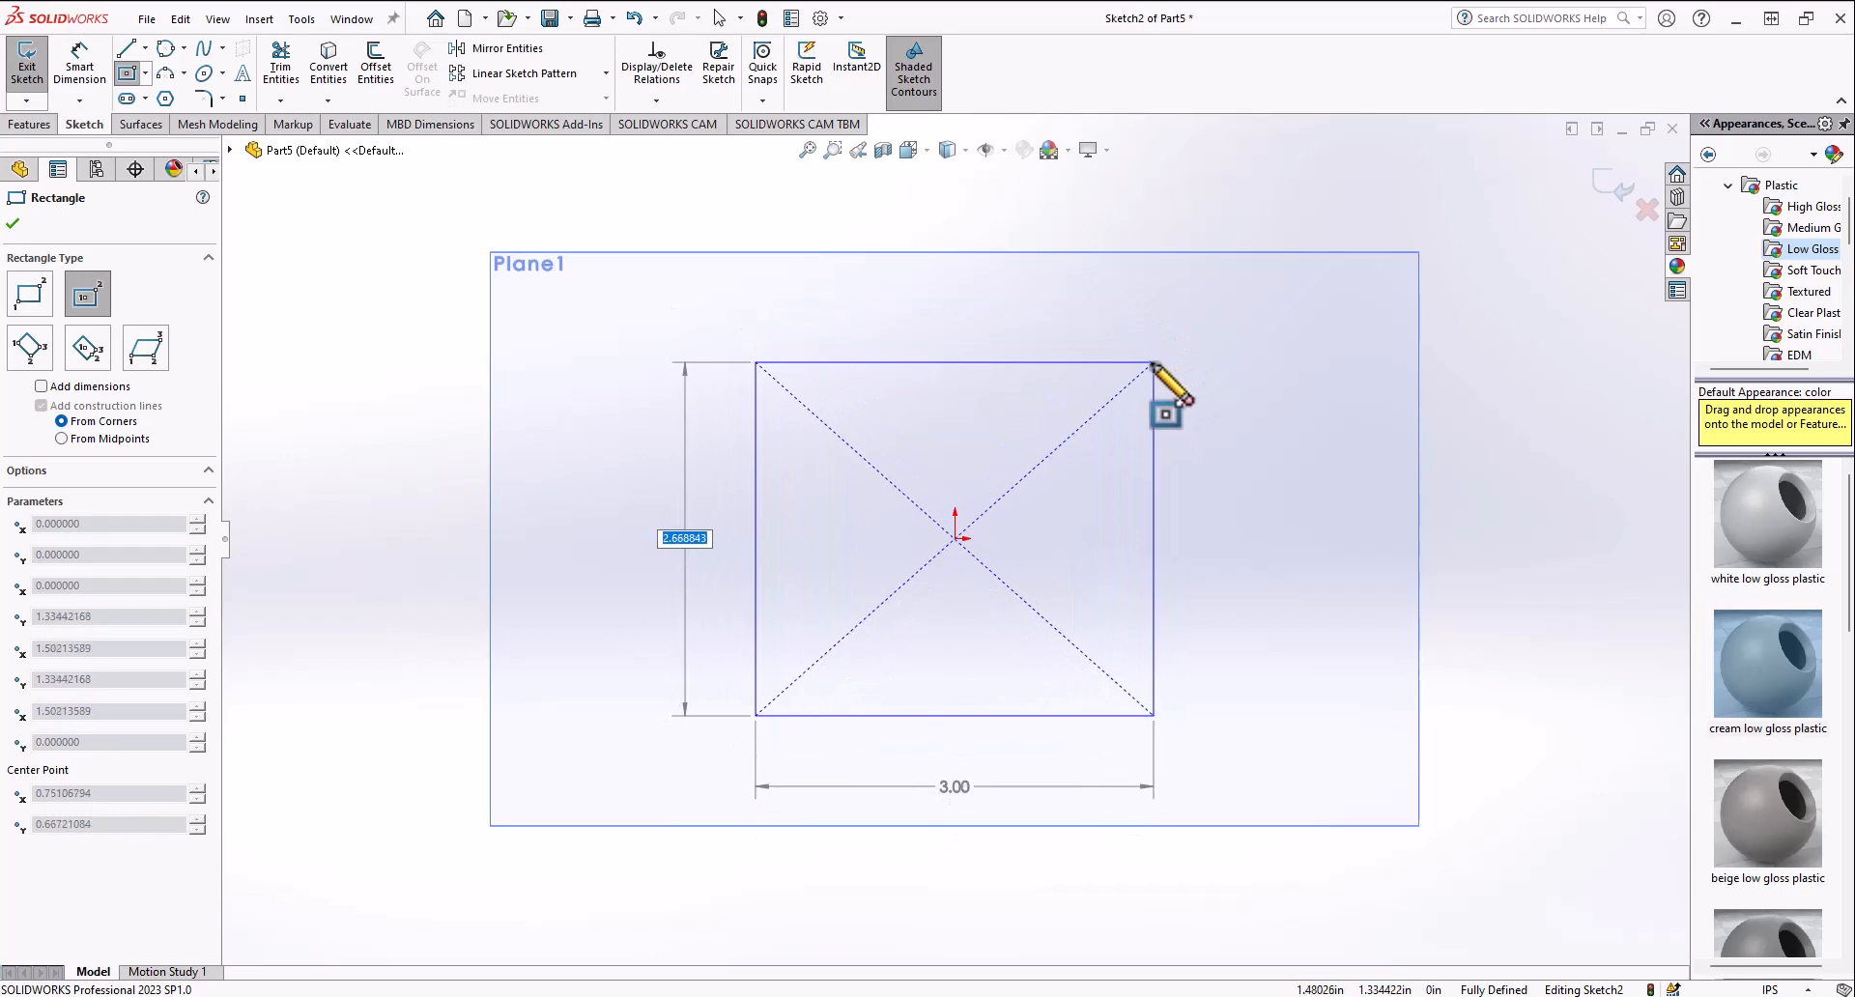
click(1233, 438)
click(742, 438)
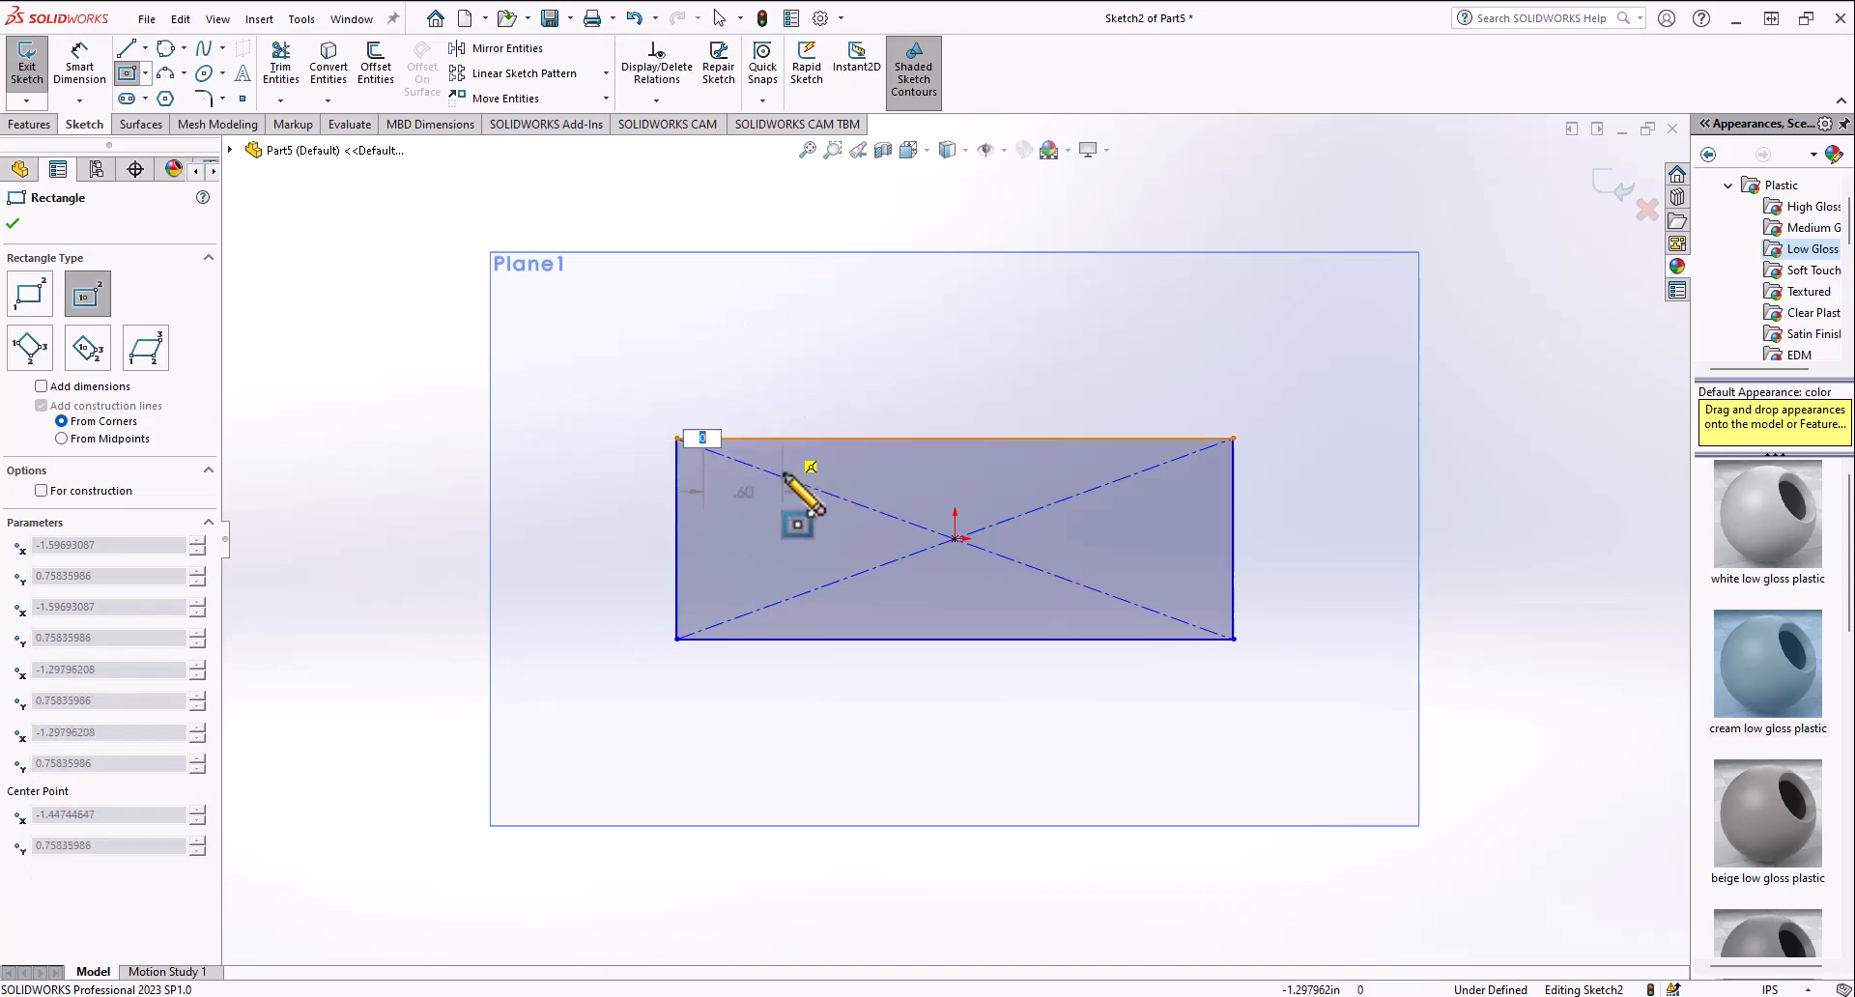
Step: Select the center rectangle and delete it
key(Escape)
click(554, 392)
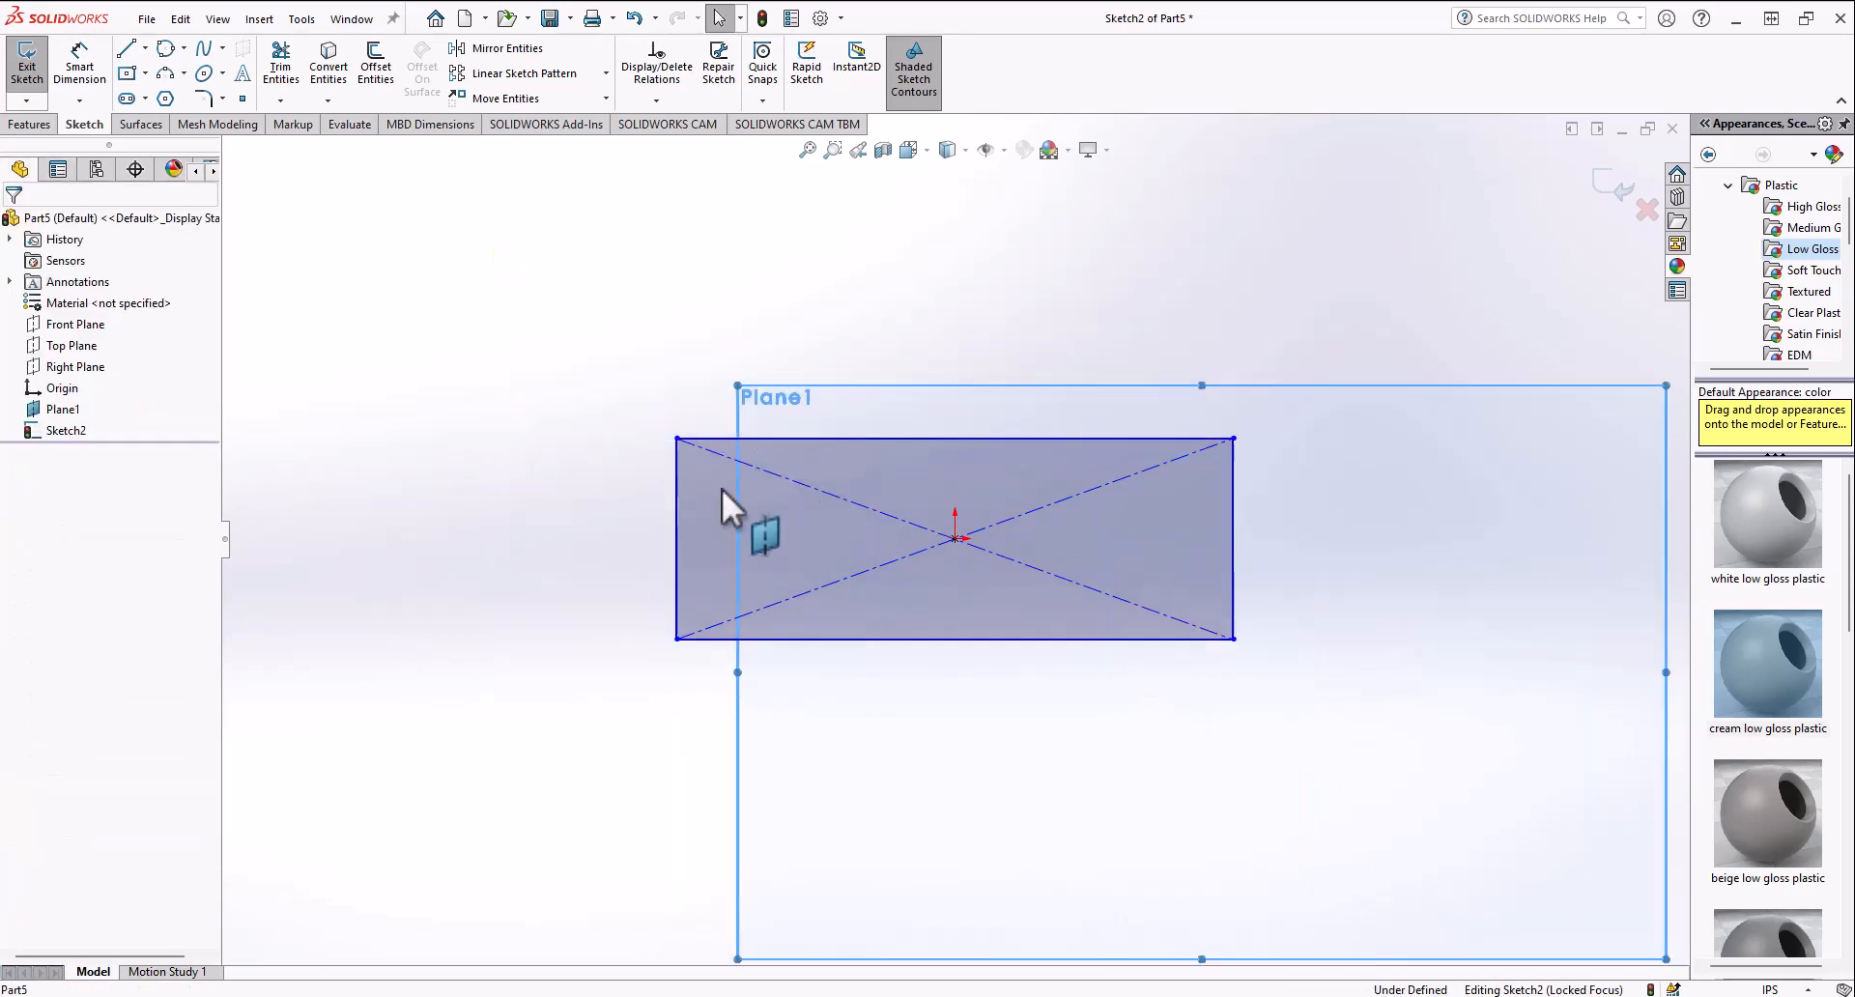
mouse_move(574, 365)
mouse_down()
mouse_move(1125, 710)
mouse_move(1261, 736)
mouse_up()
key(Delete)
Step: Sketch a corner rectangle from the origin, about 2.37 by 1.63 in, extending up and right
click(145, 74)
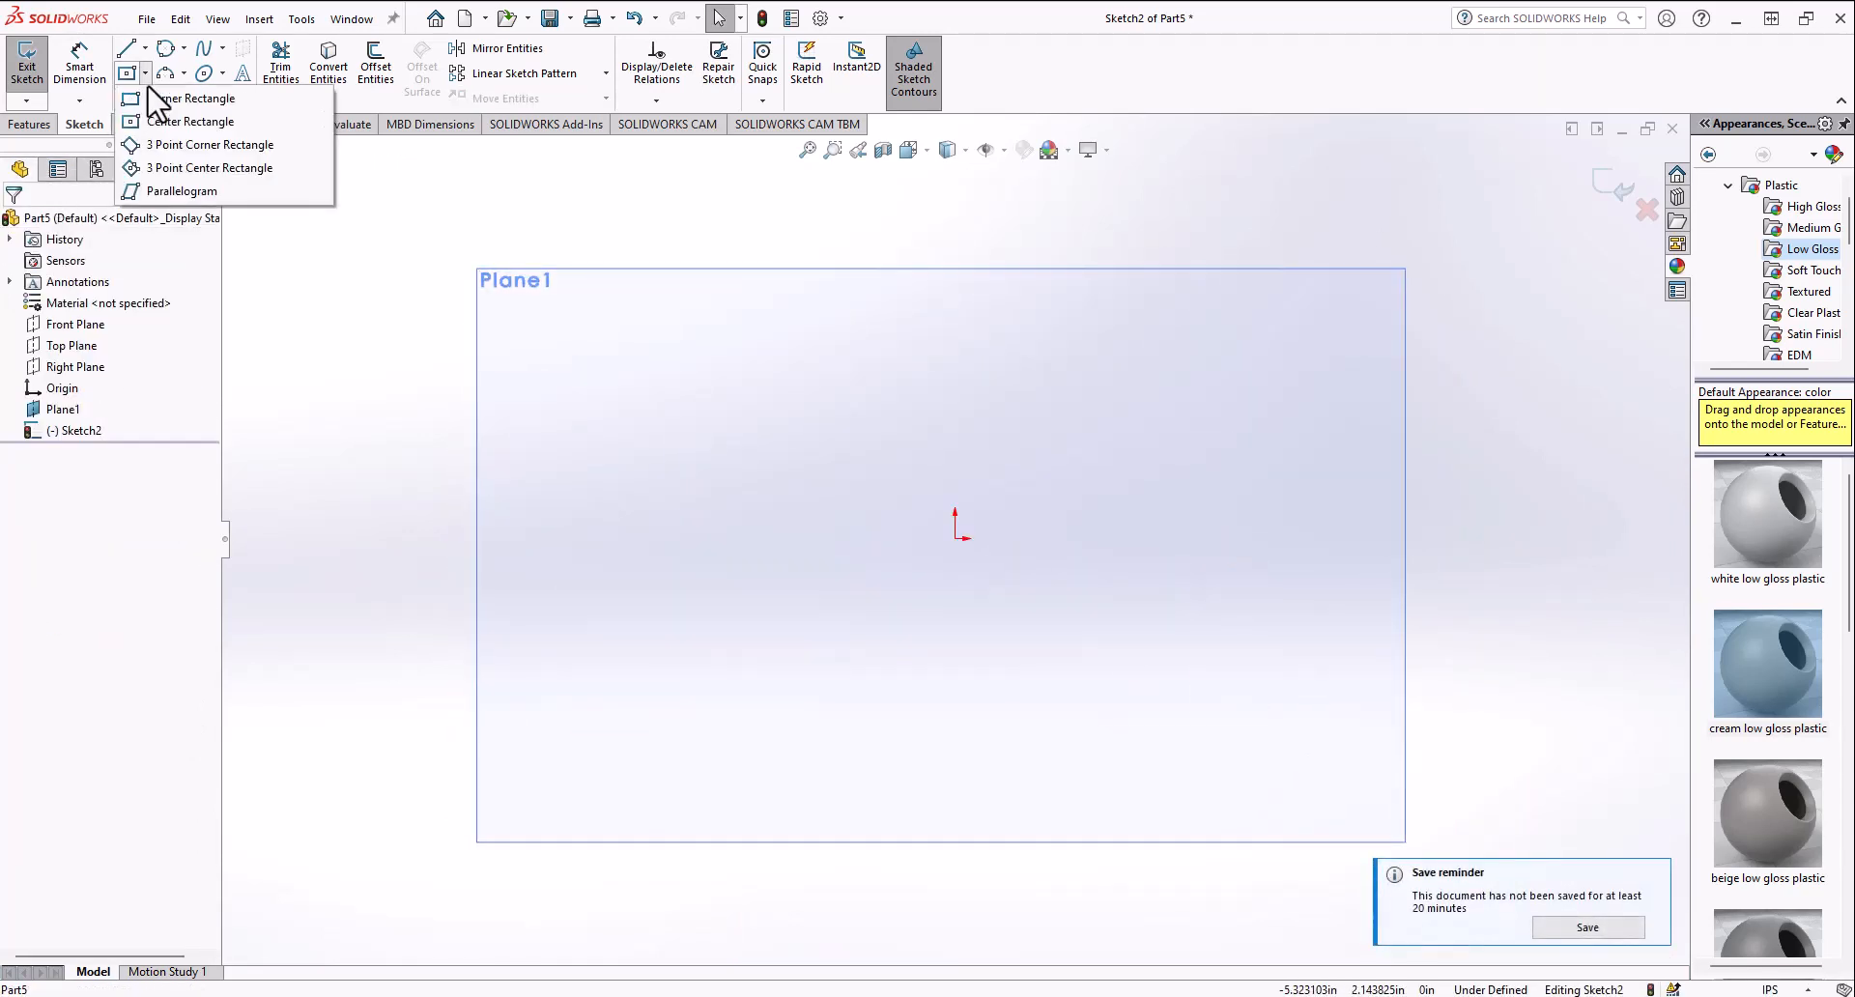
click(159, 99)
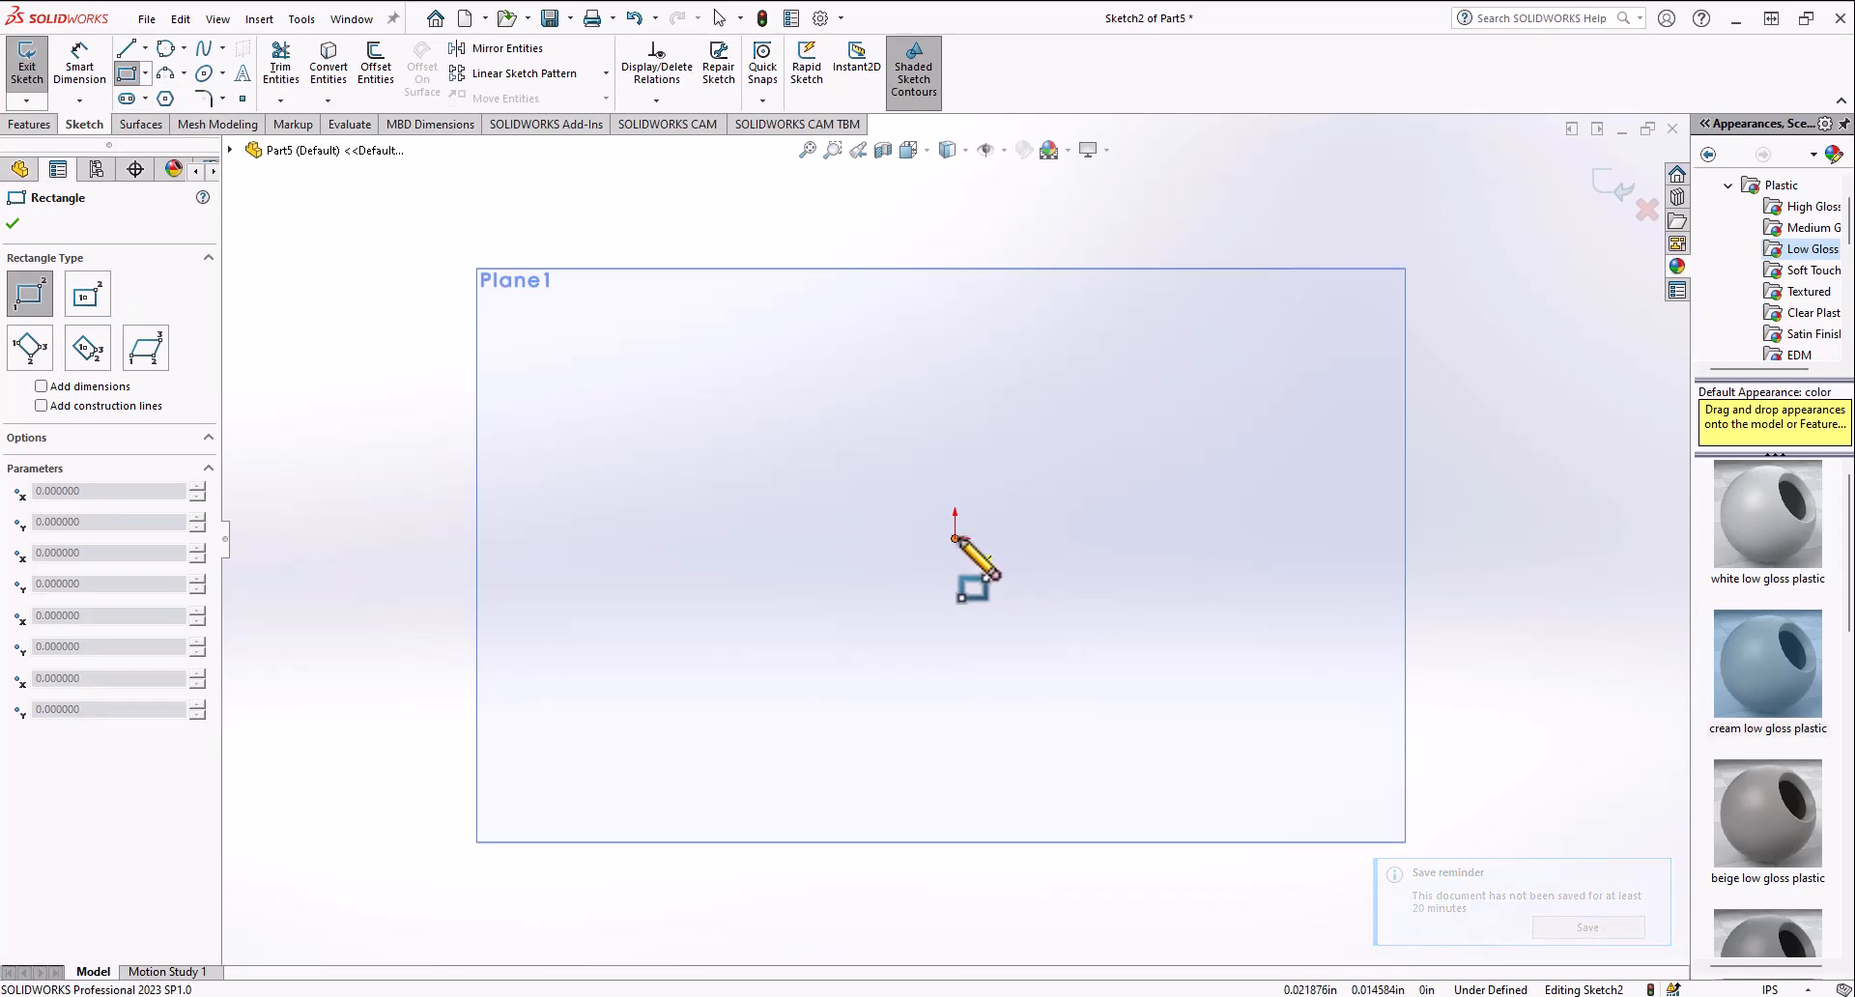
click(955, 538)
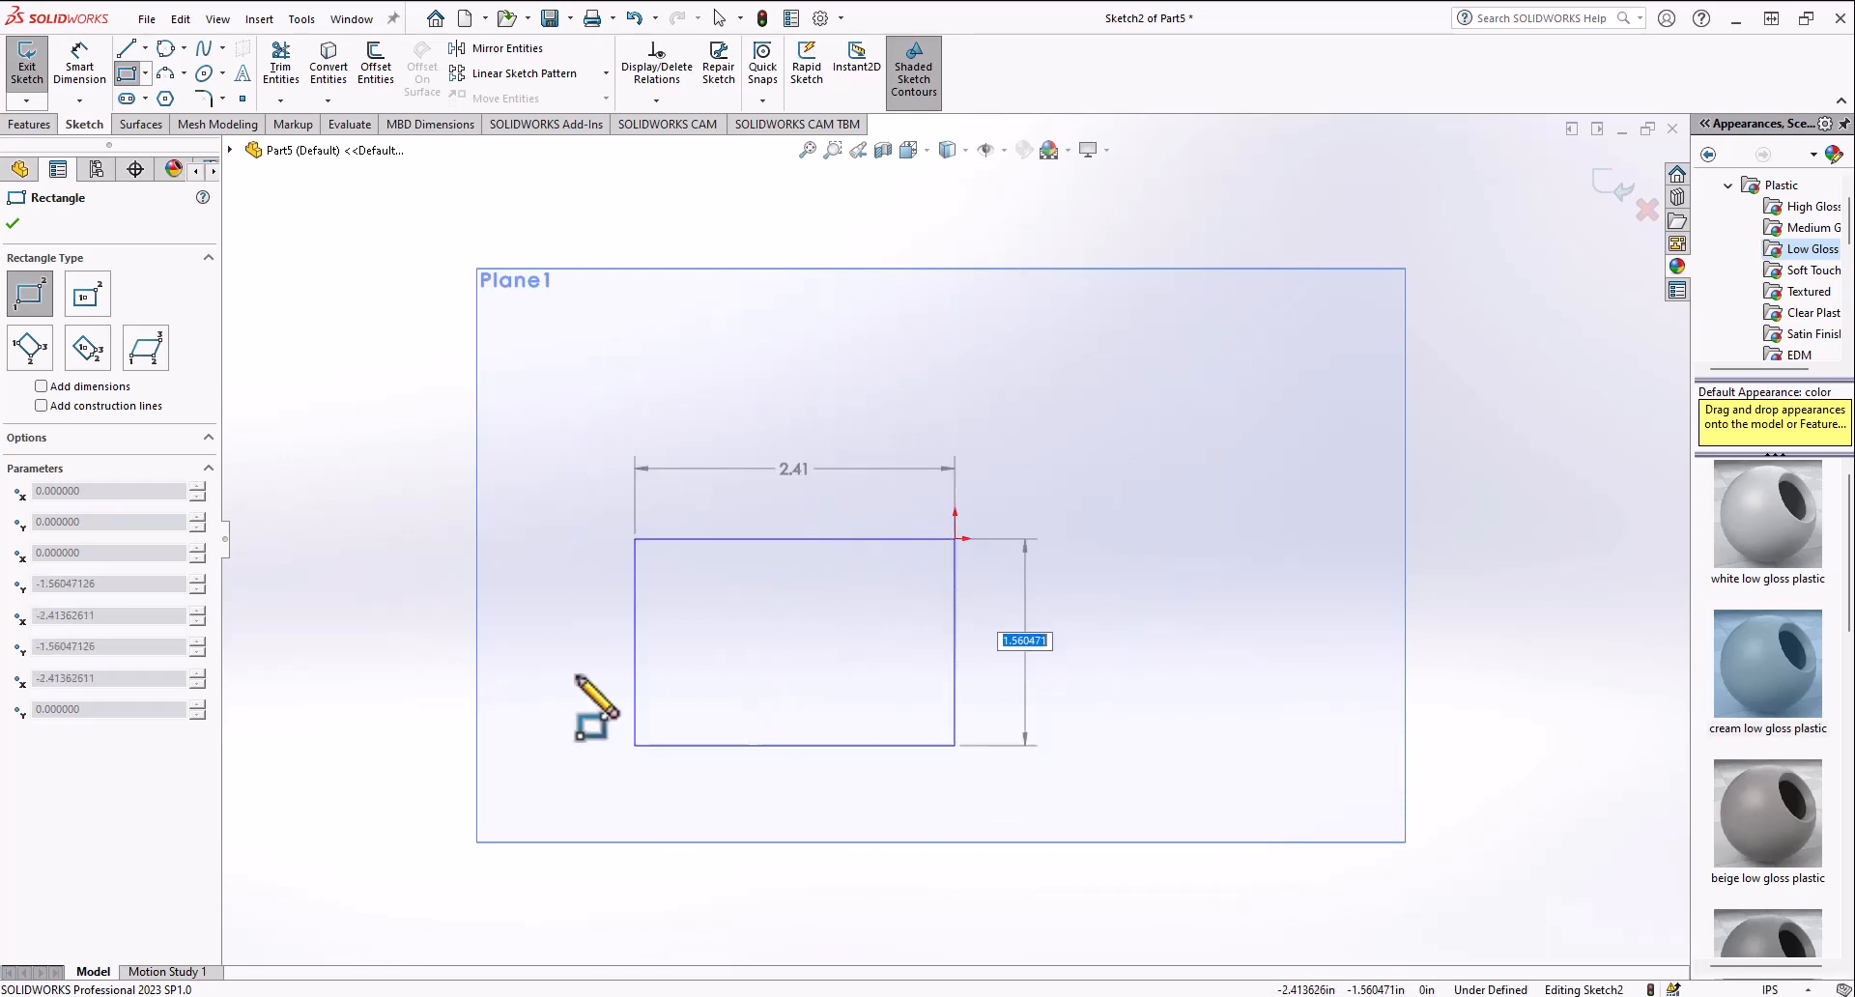
click(1269, 323)
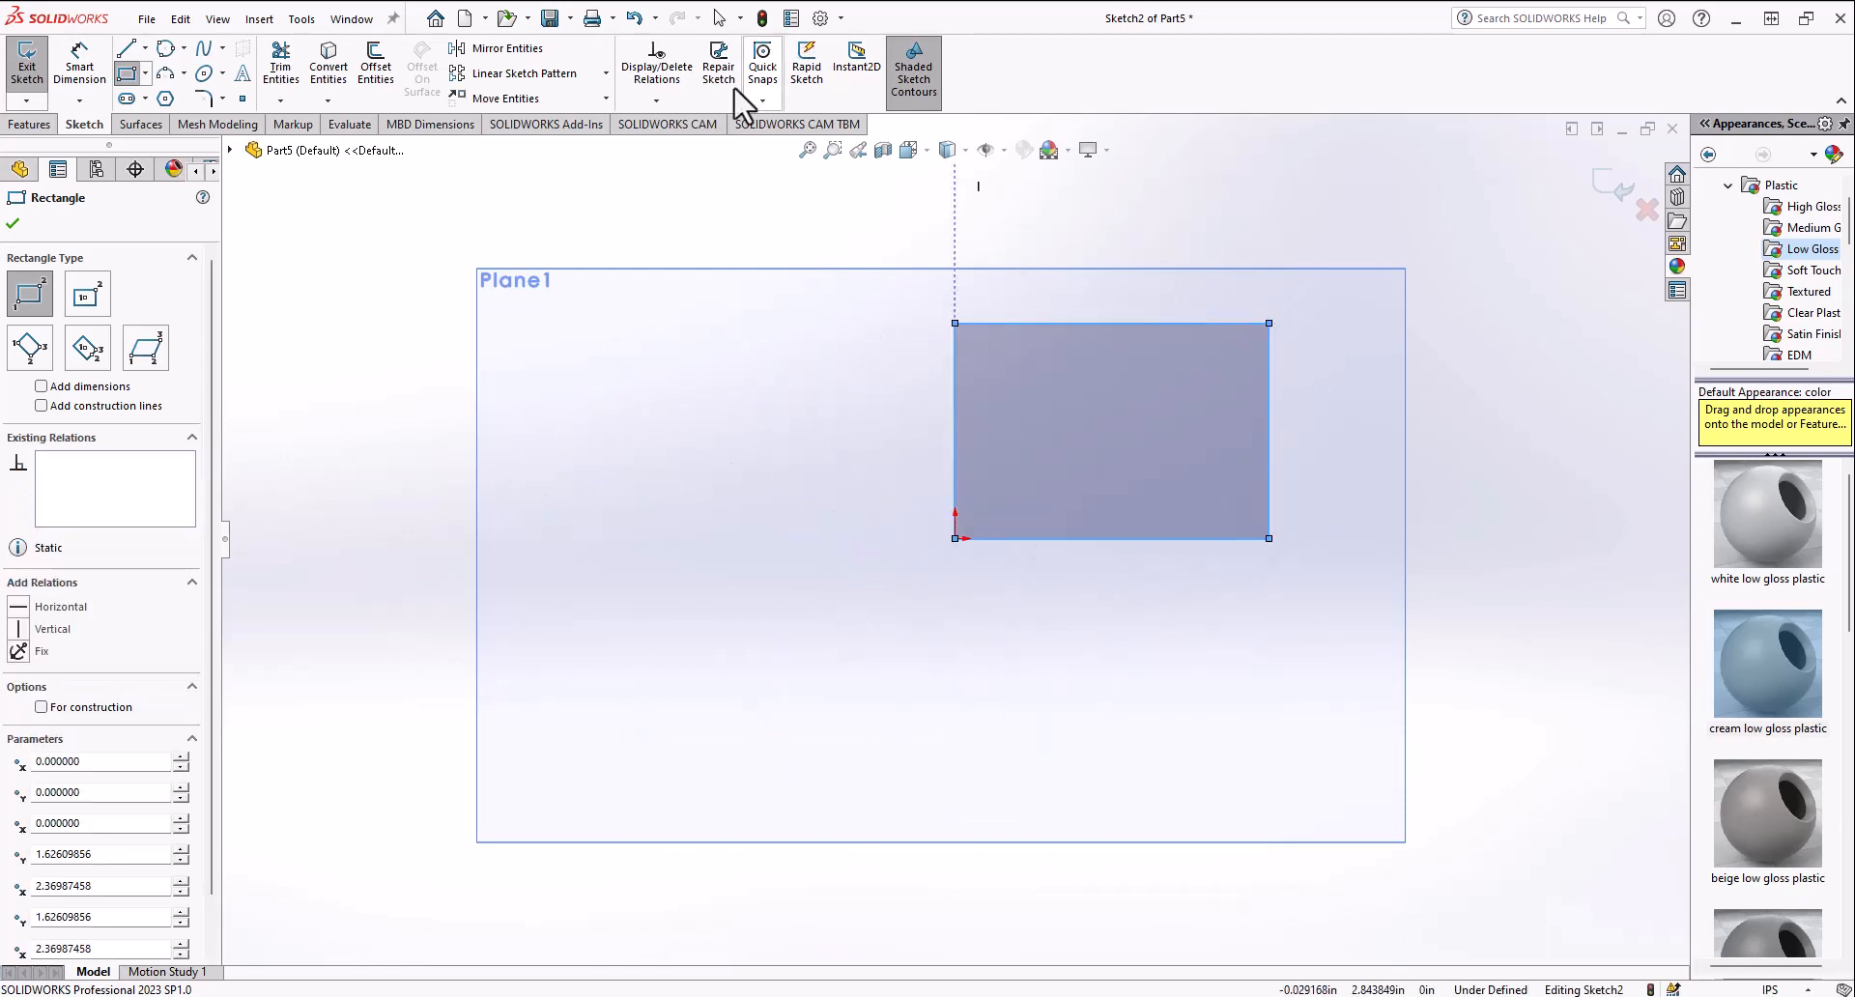
Step: Sketch a tilted 3 Point Corner Rectangle starting at the origin and extending down and right
click(146, 74)
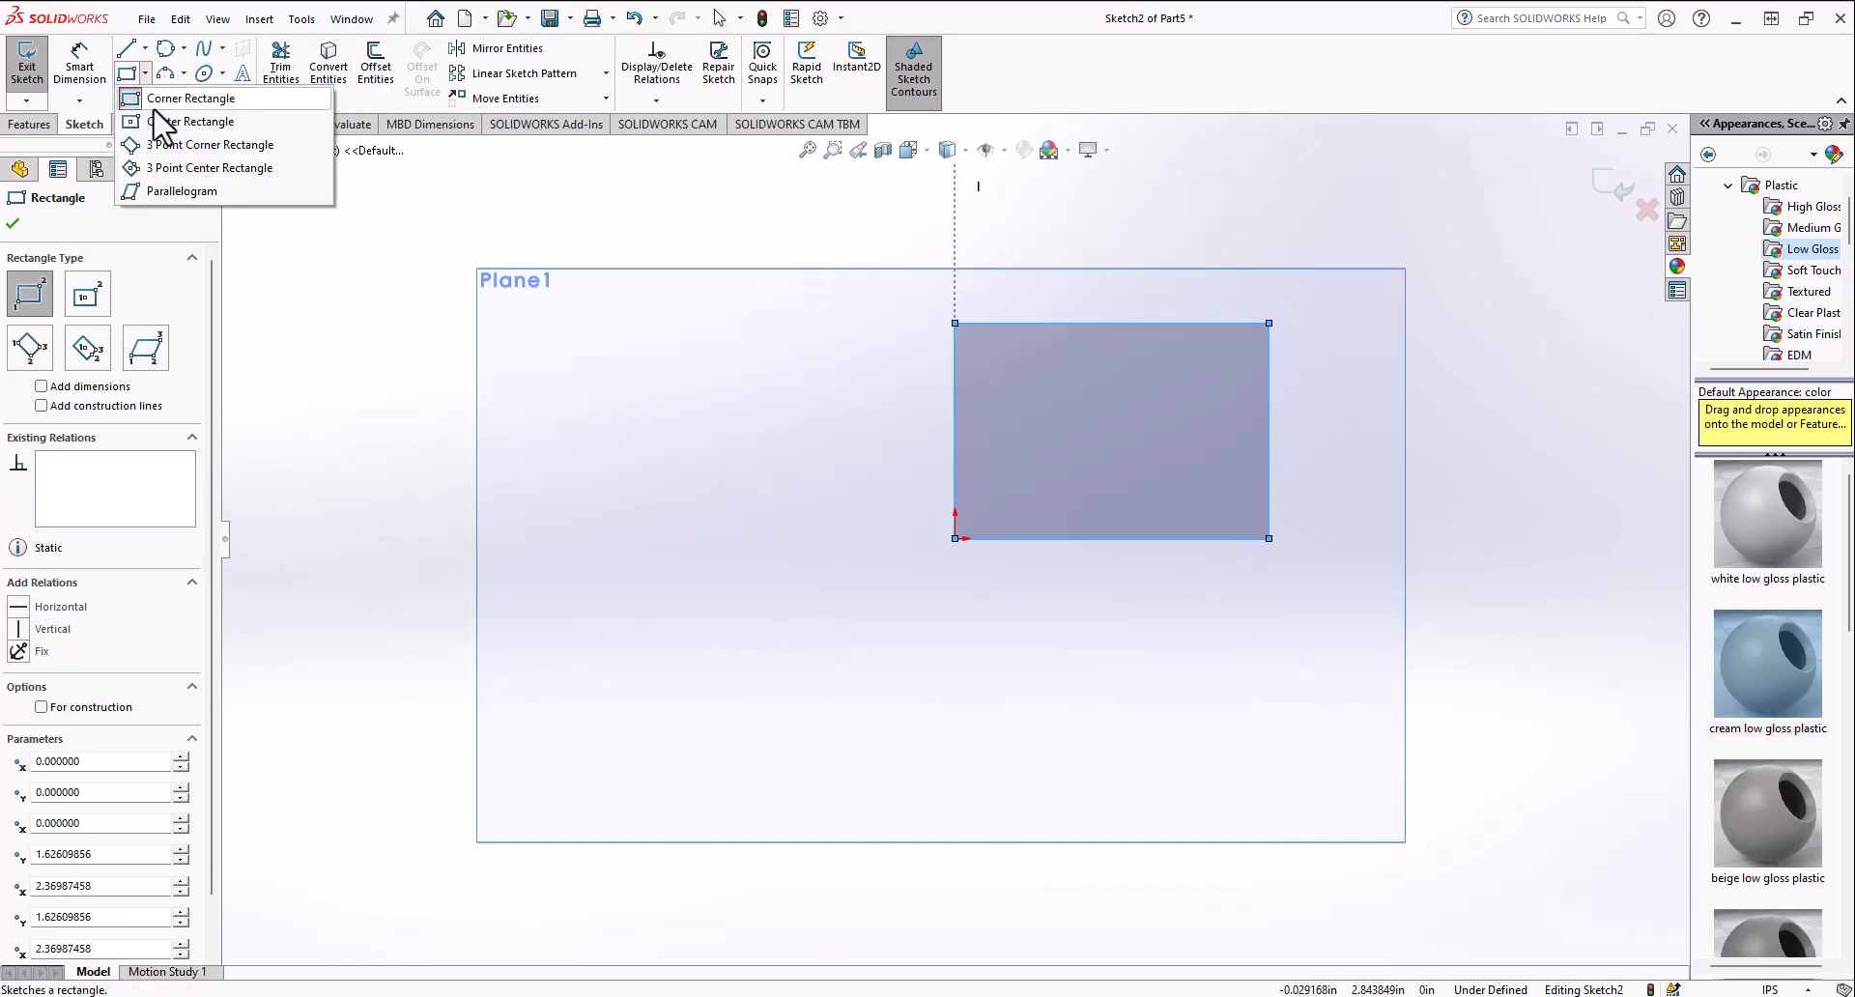
click(184, 122)
click(145, 74)
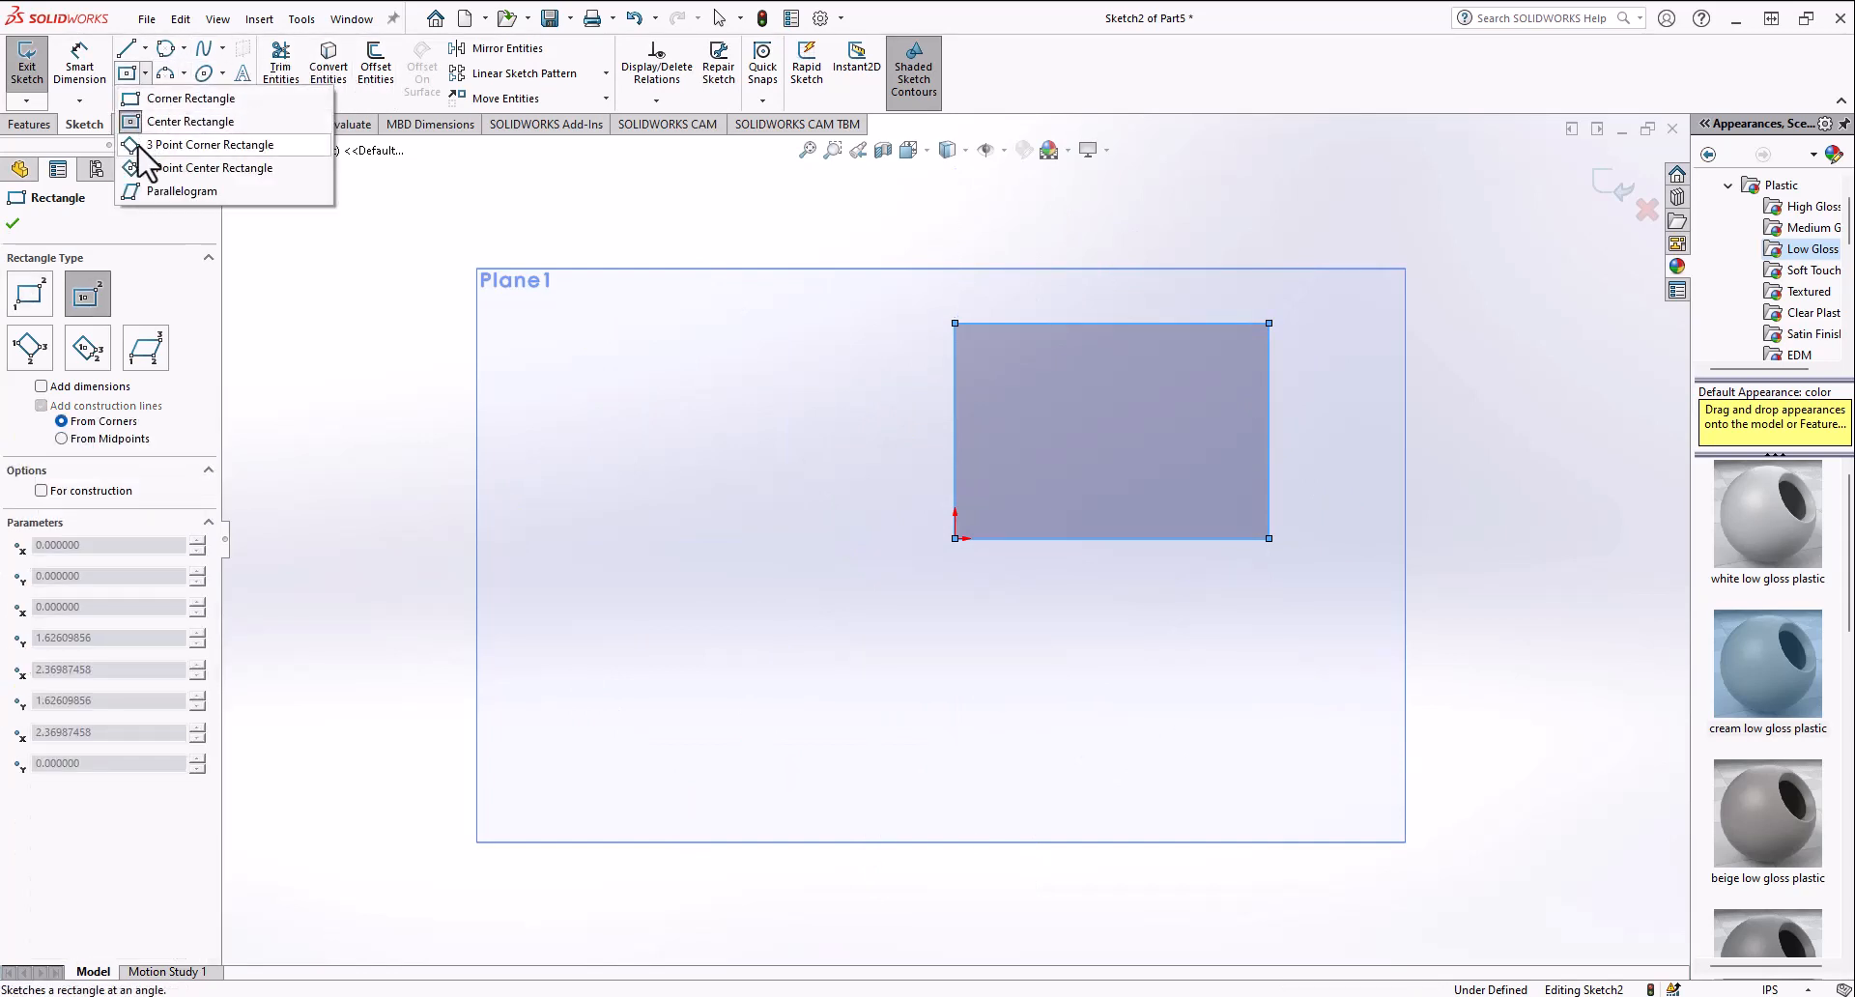
click(193, 145)
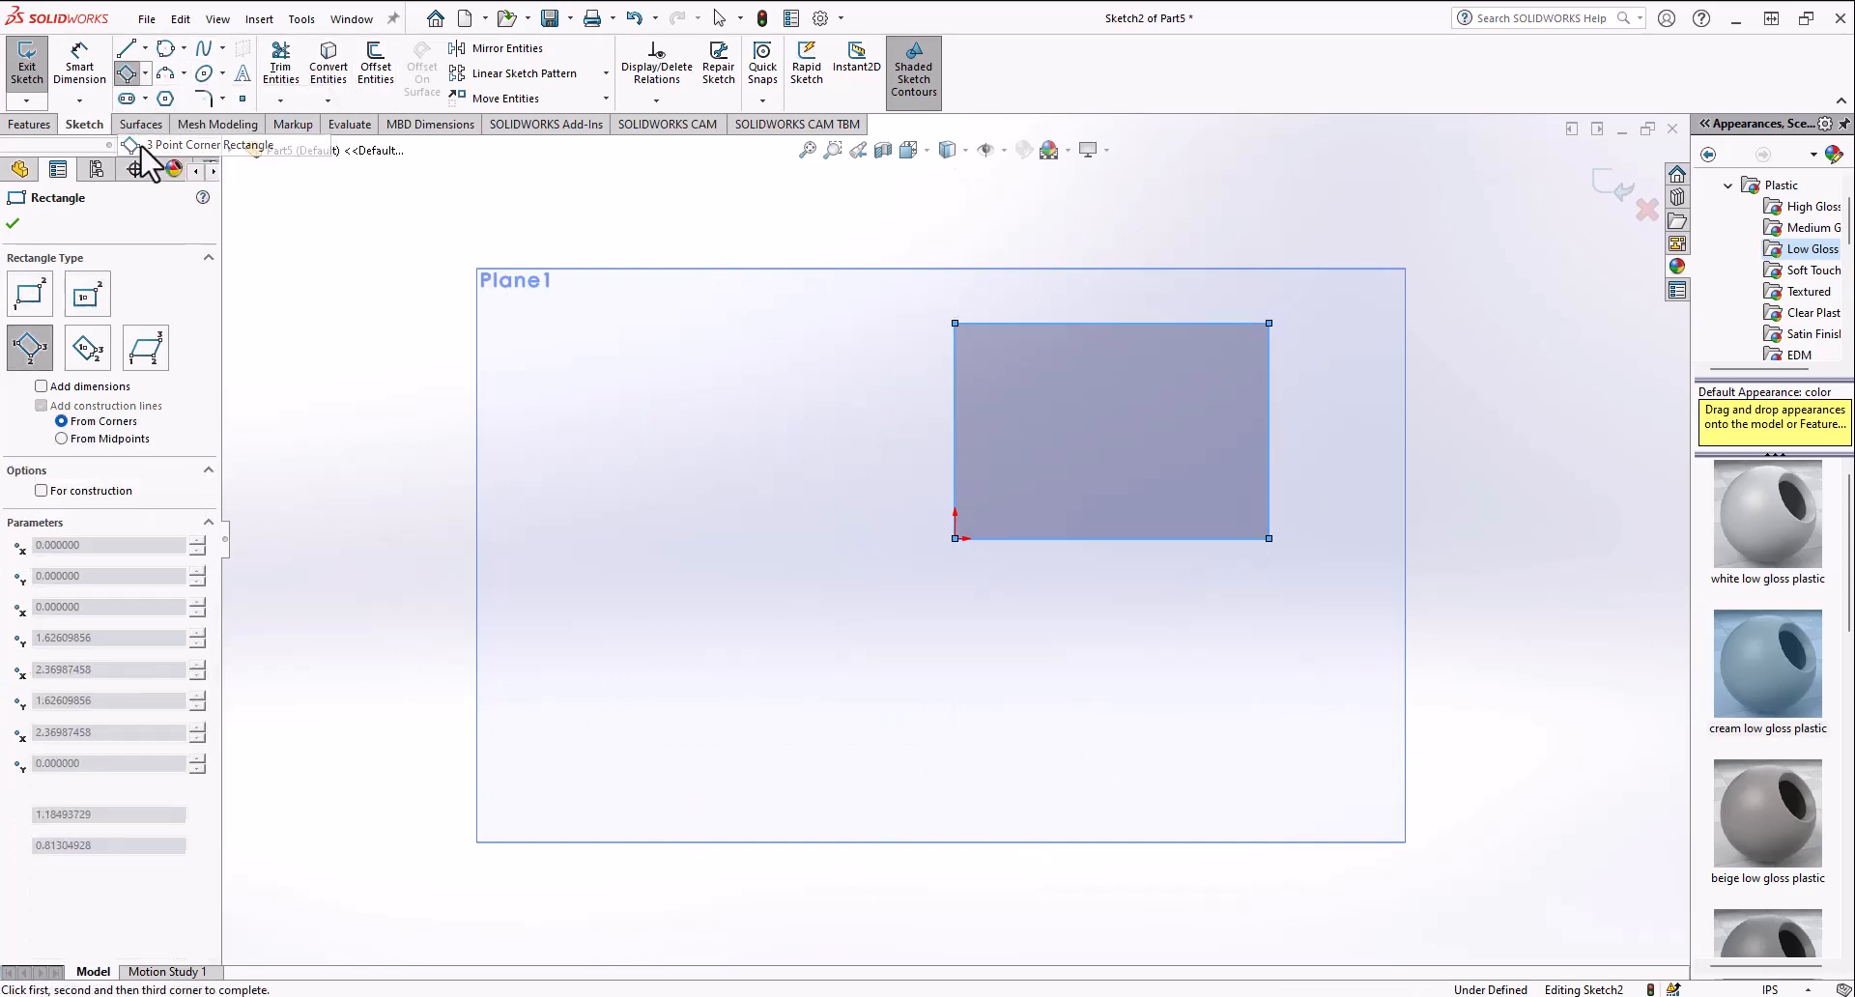
click(955, 539)
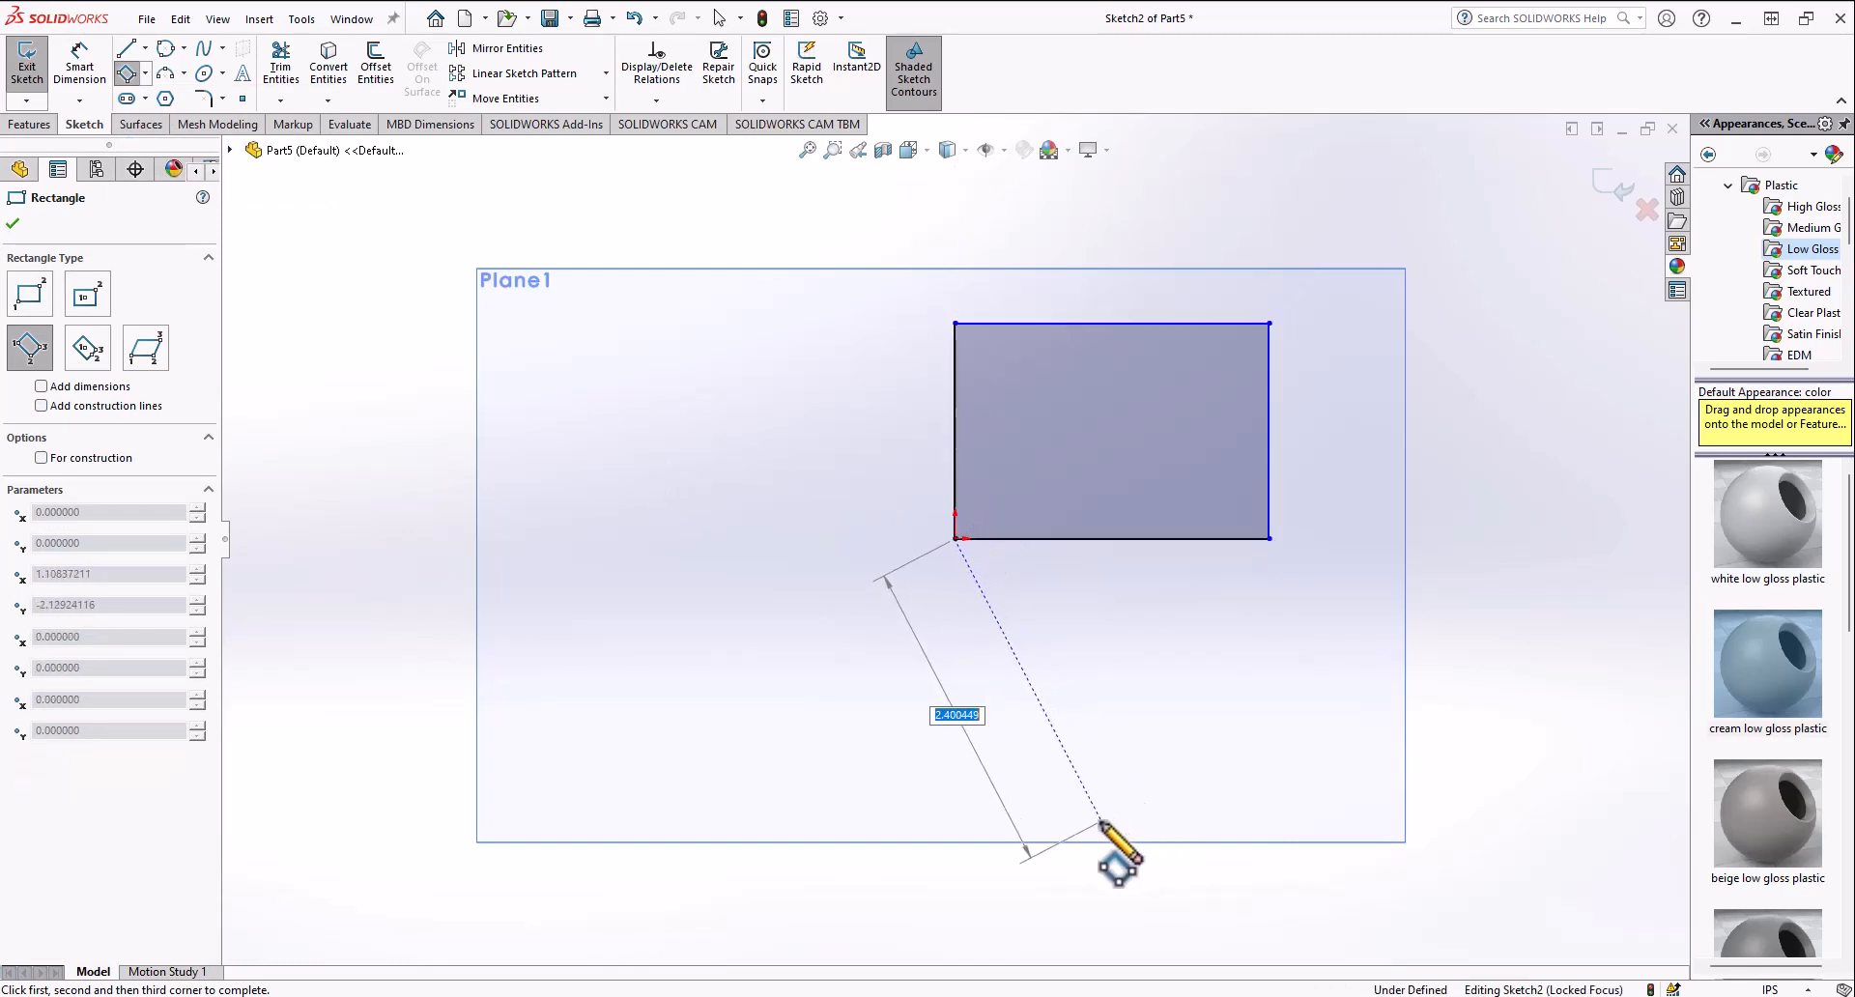
click(1159, 763)
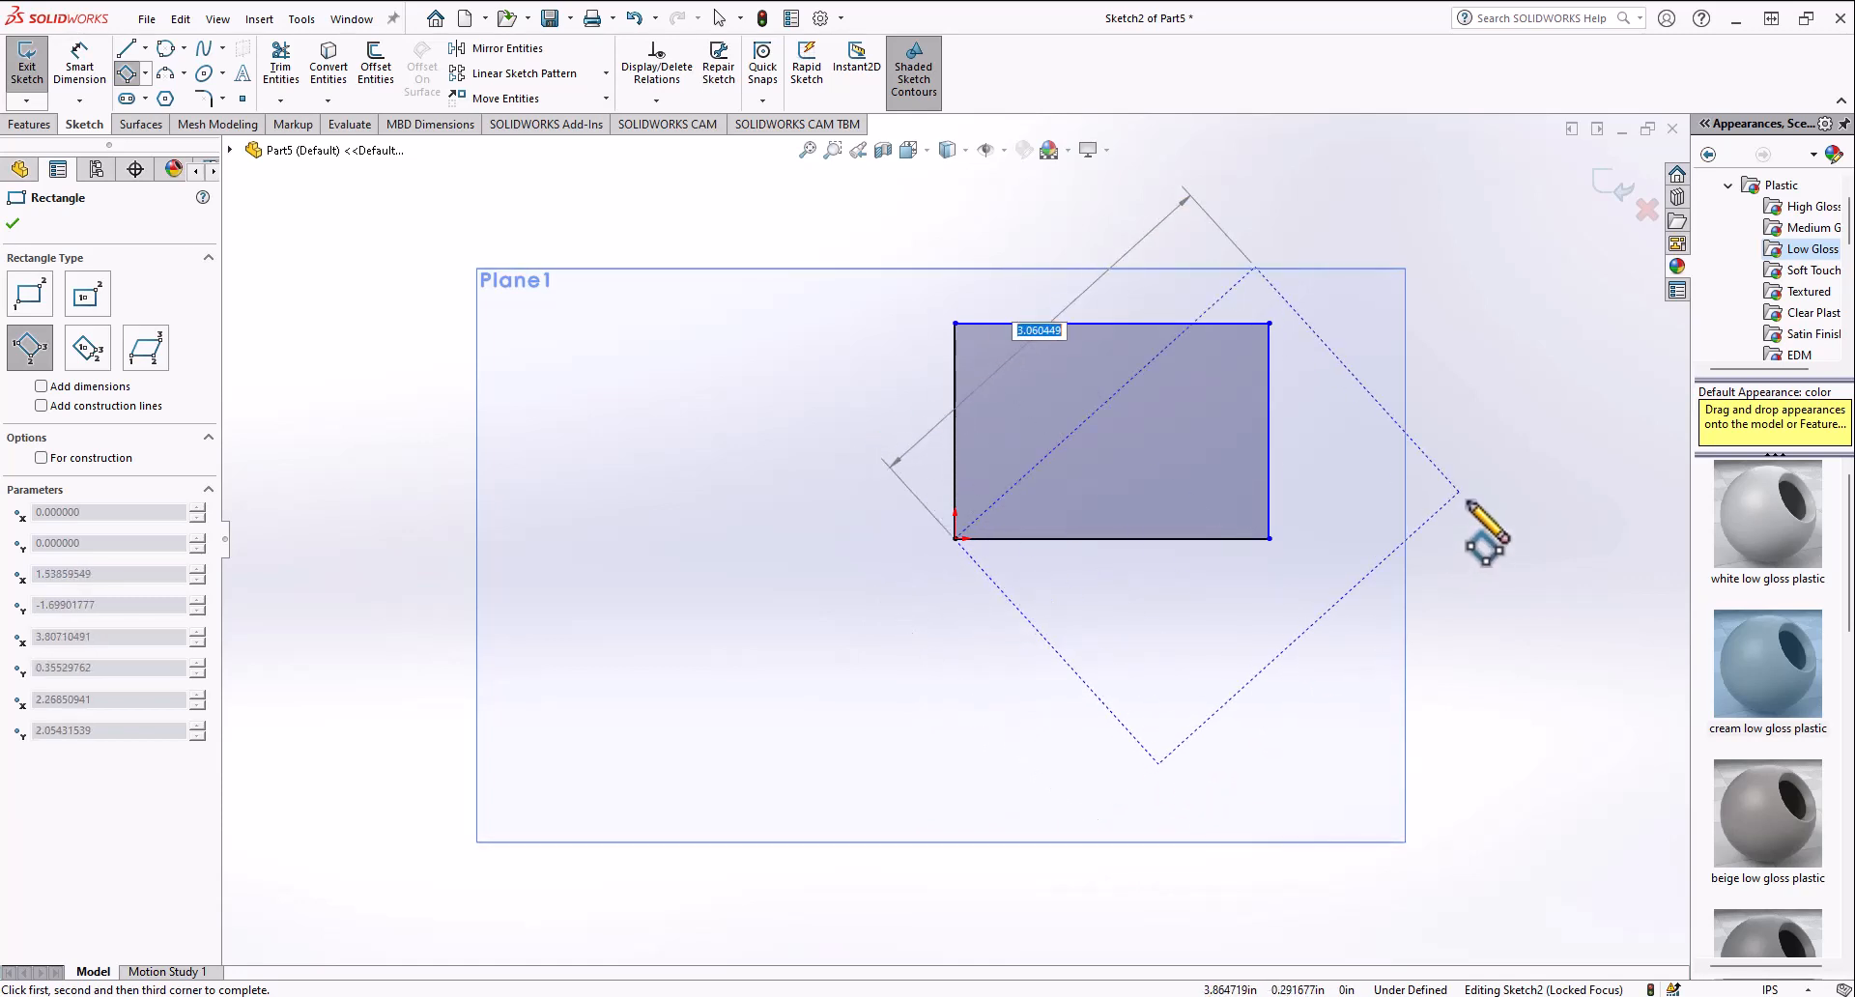
click(1459, 492)
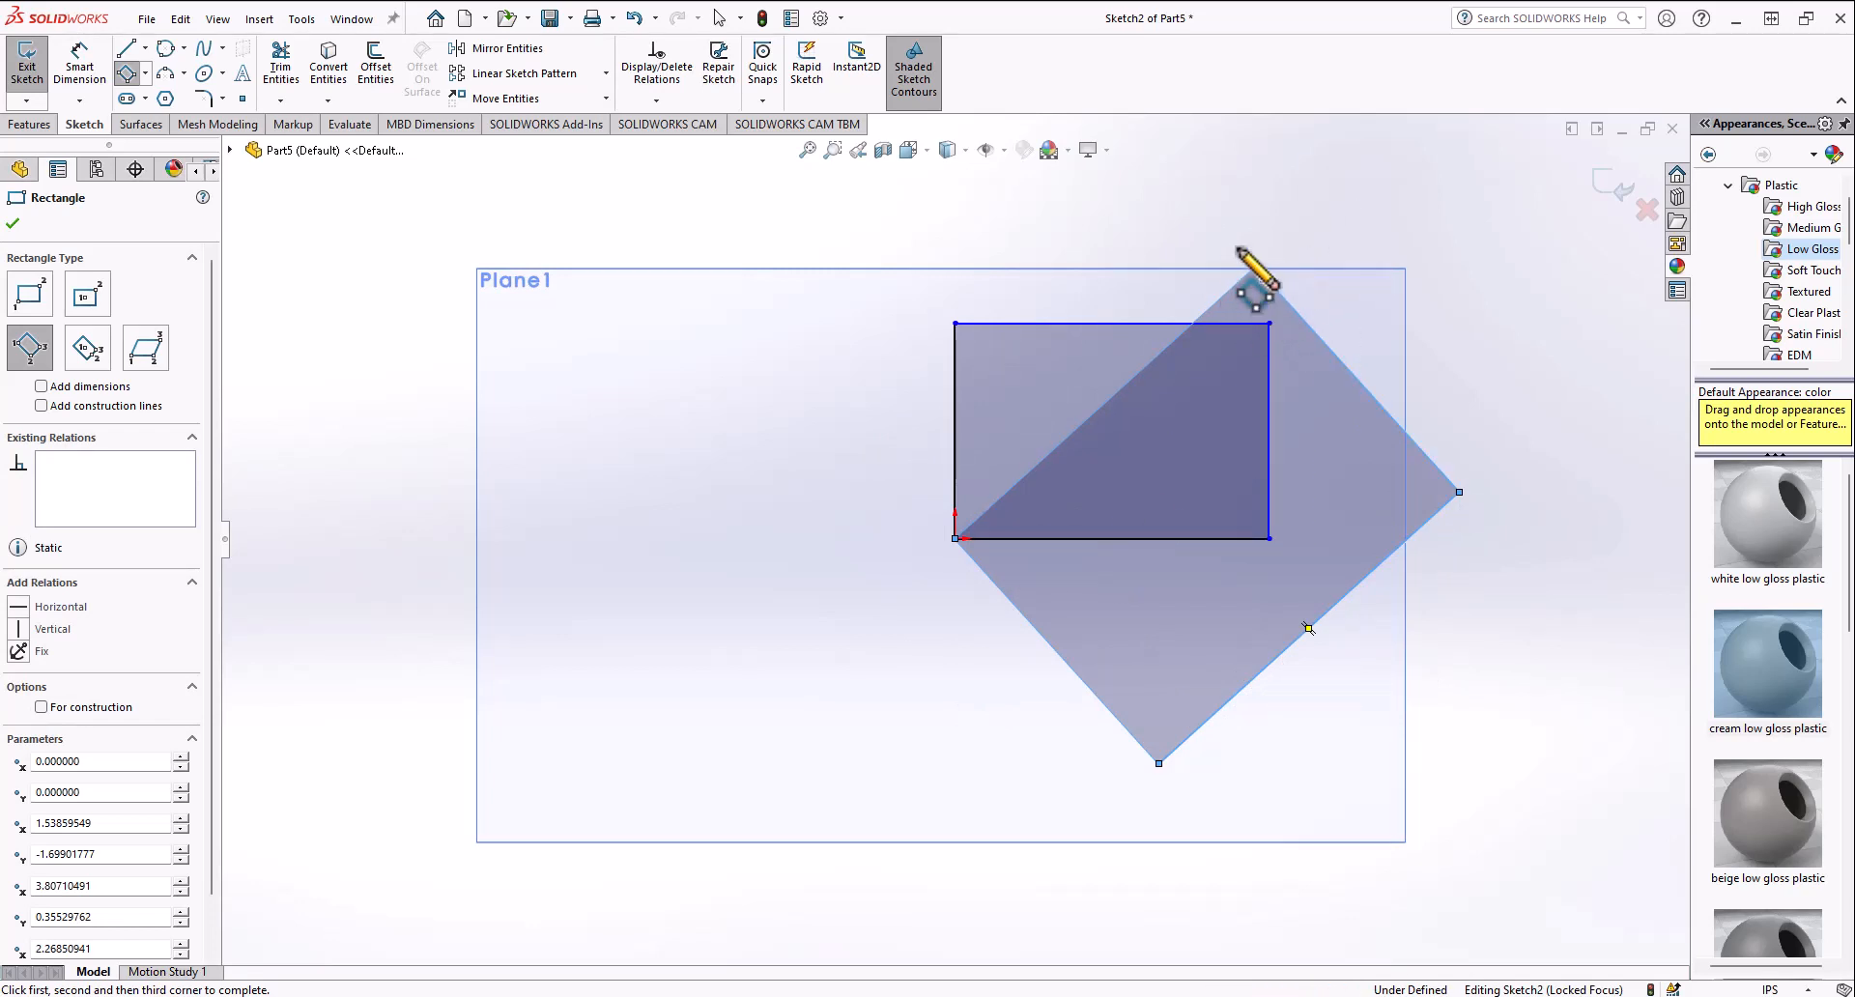
Step: Select both rectangles and delete them
scroll(1024, 671, up, 3)
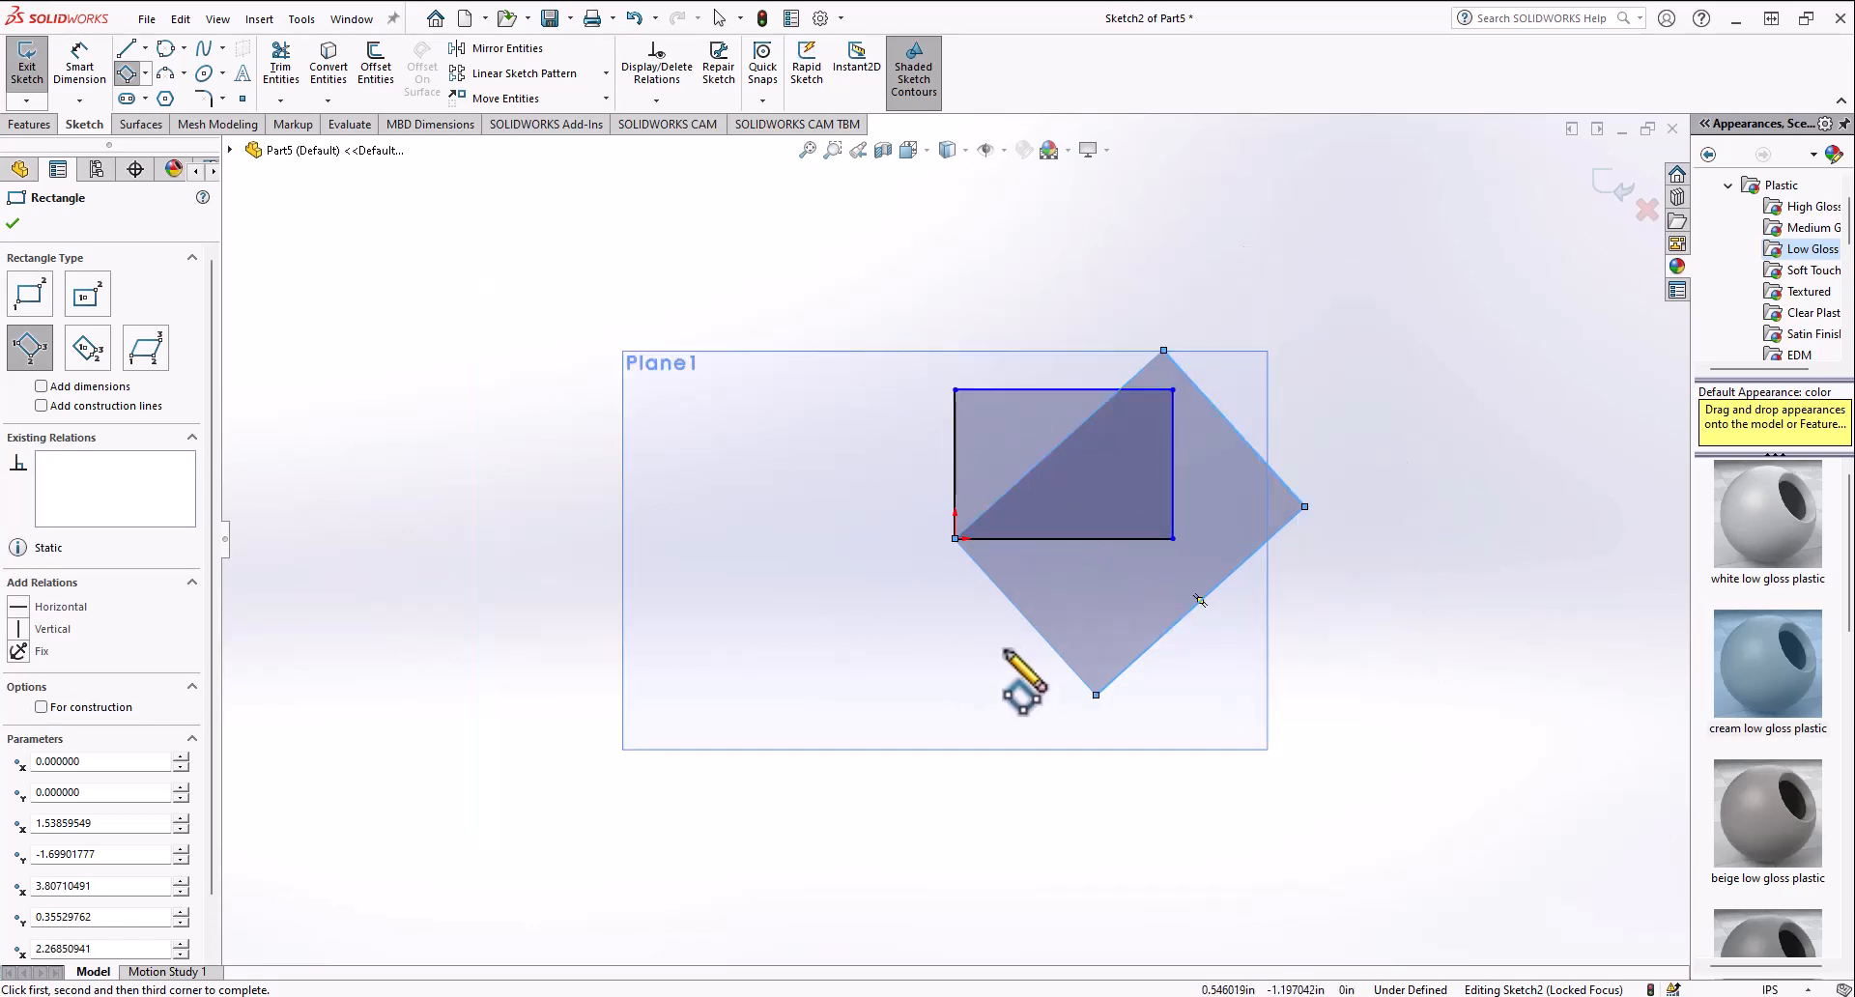
key(Escape)
drag(818, 754, 1382, 295)
key(Delete)
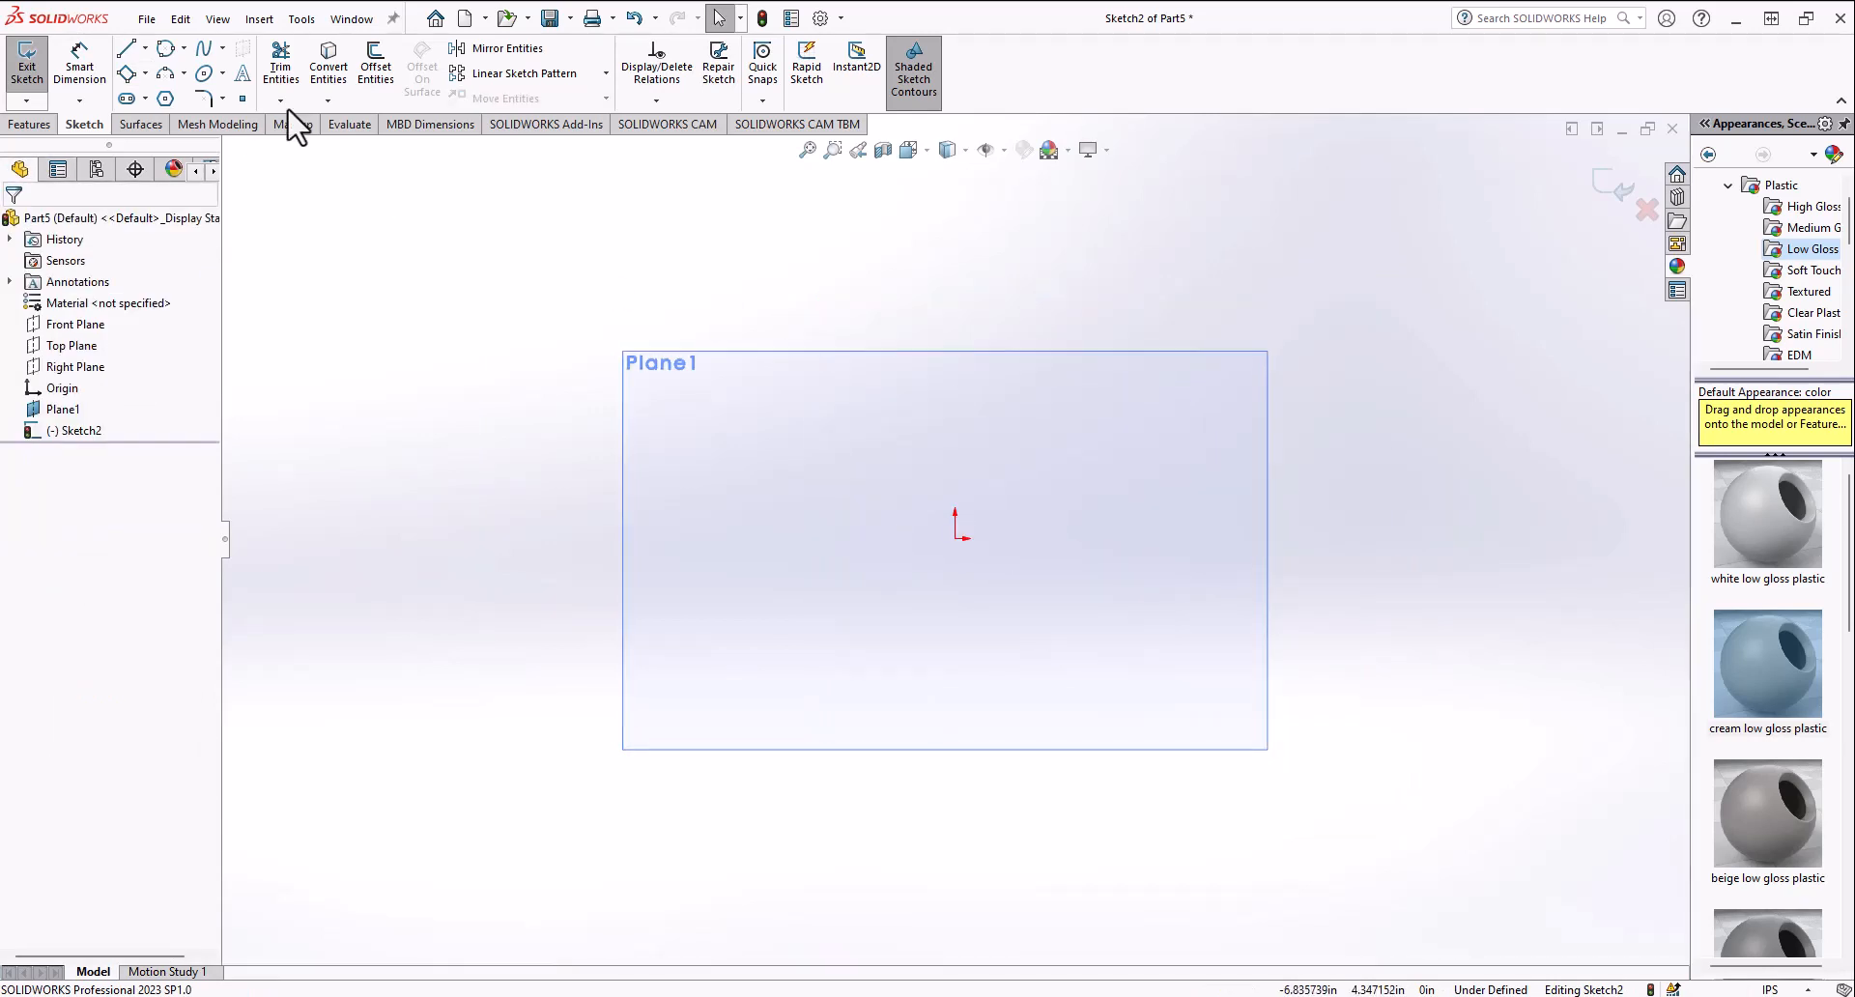
Step: Sketch a tilted 3 Point Center Rectangle centered on the origin
click(146, 76)
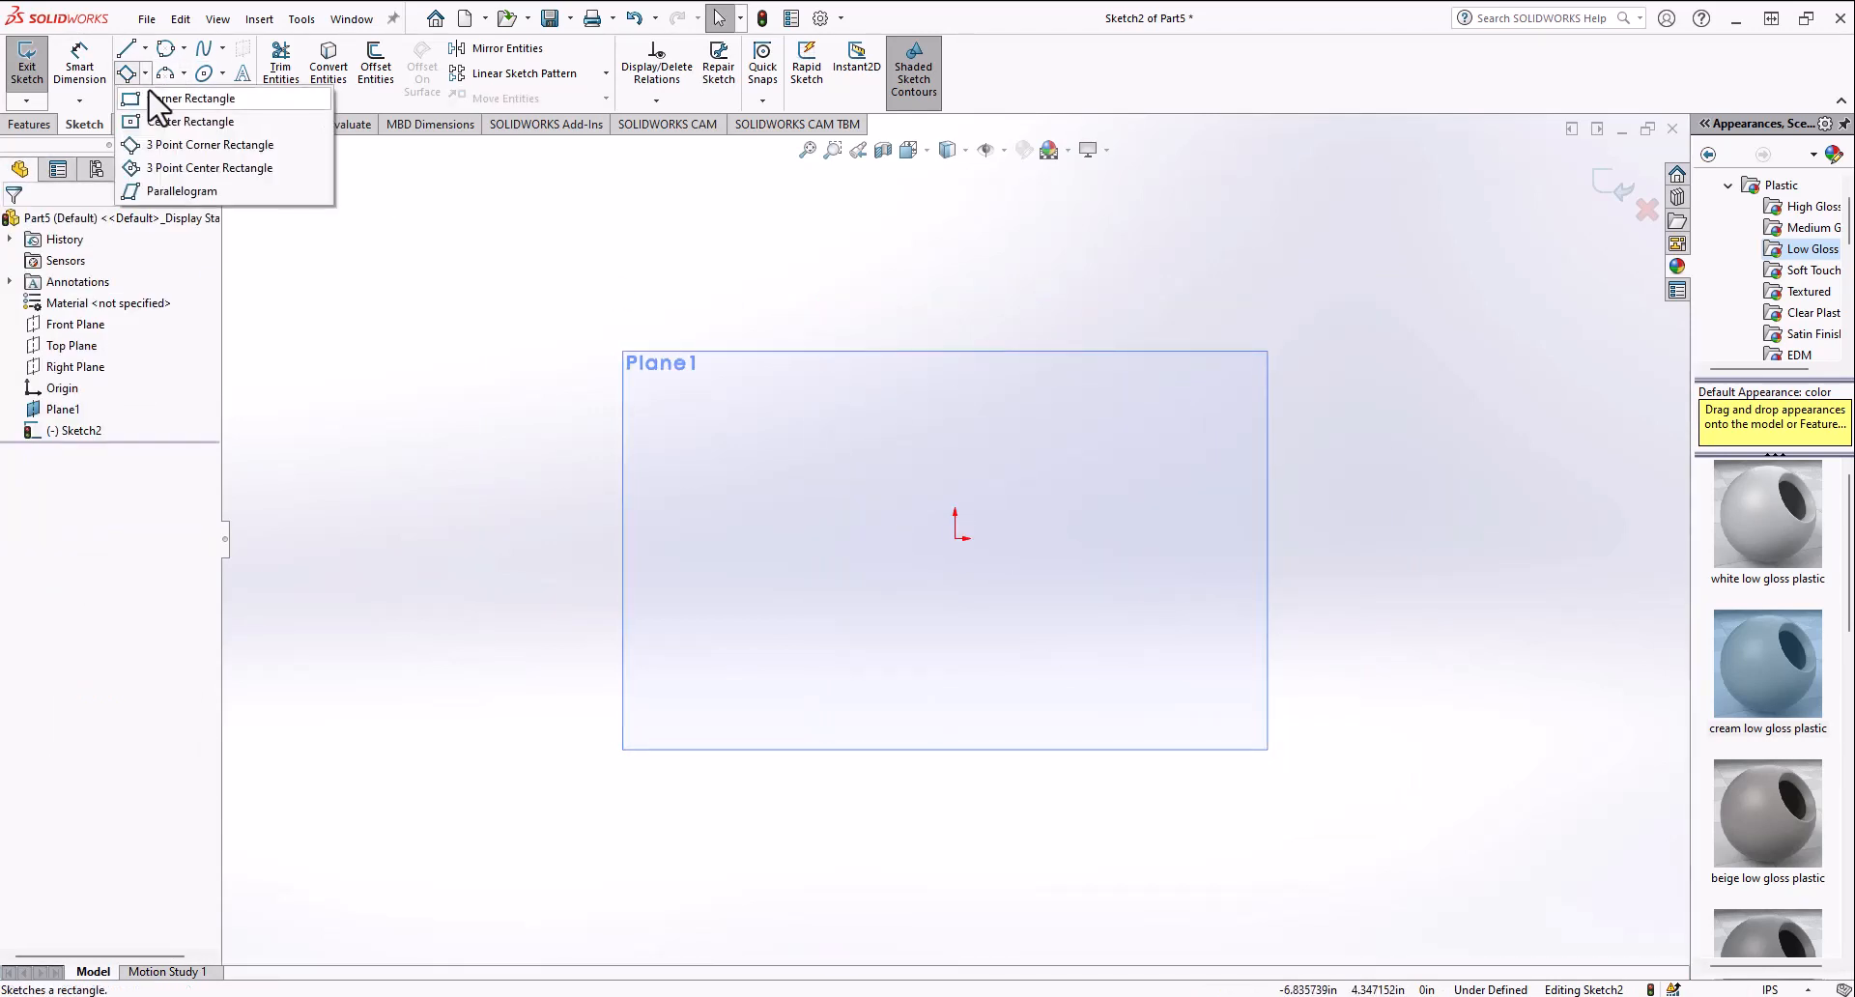
click(174, 170)
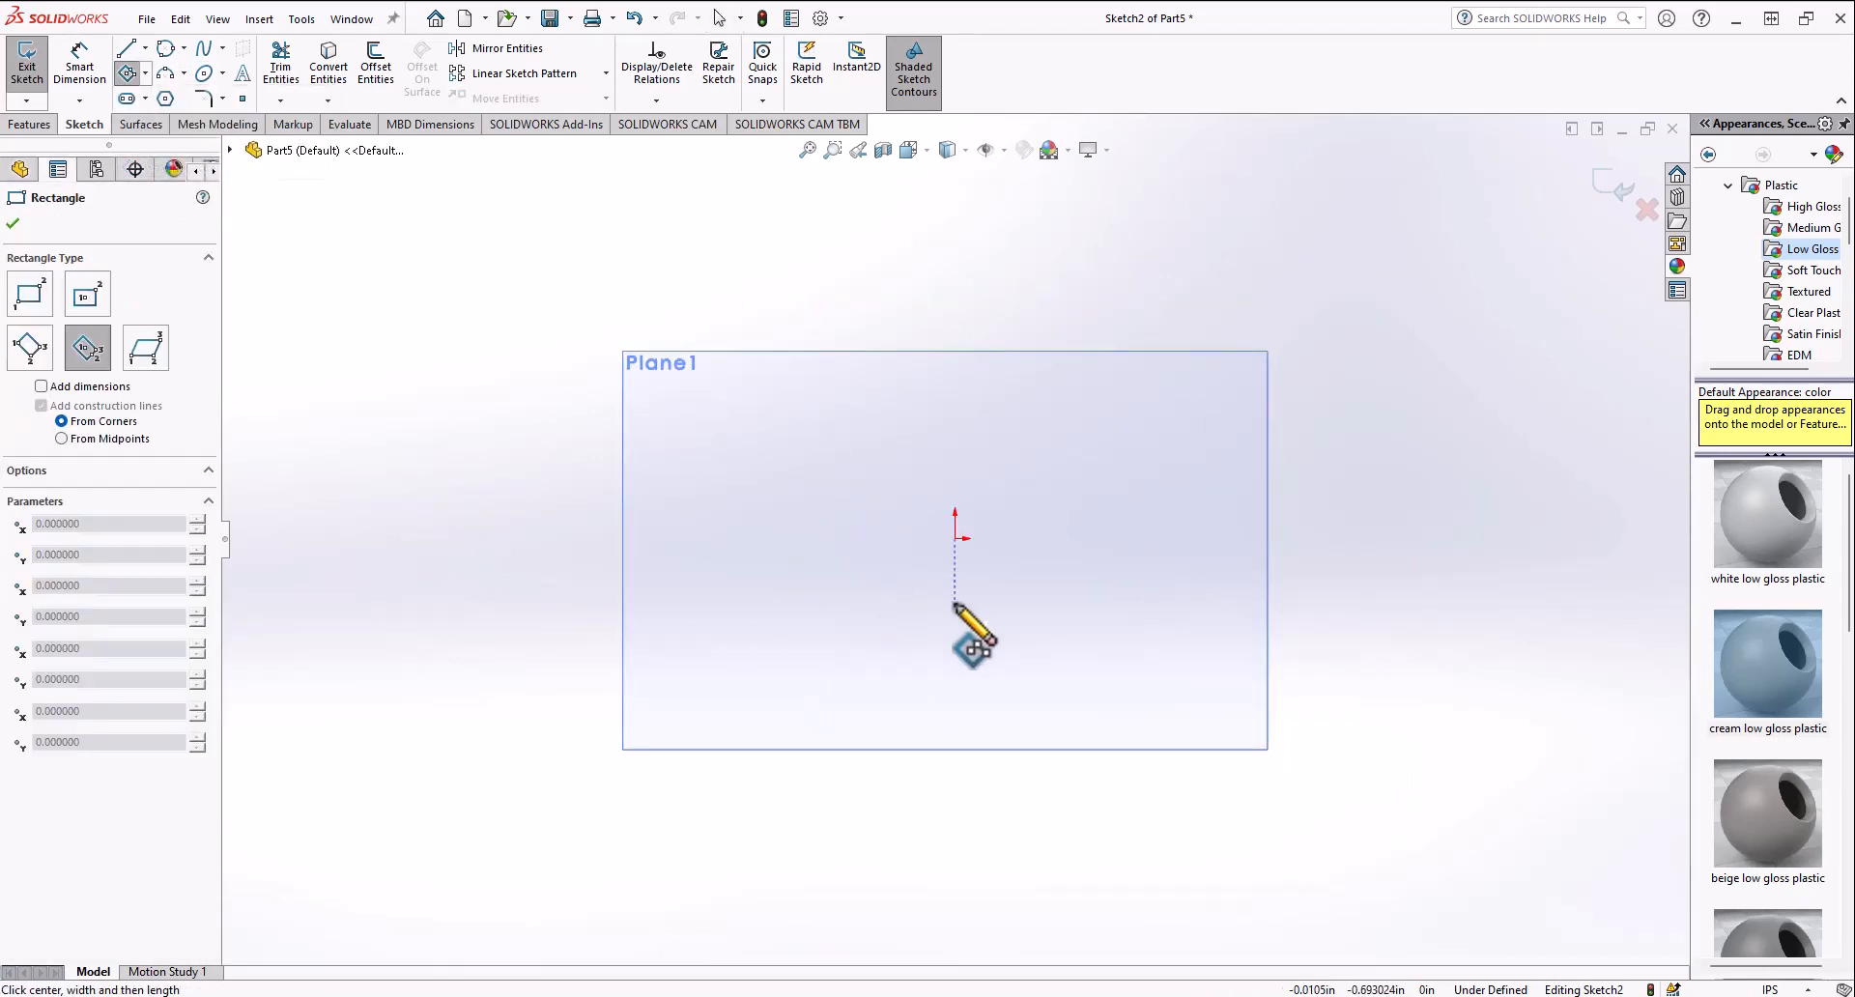
click(955, 538)
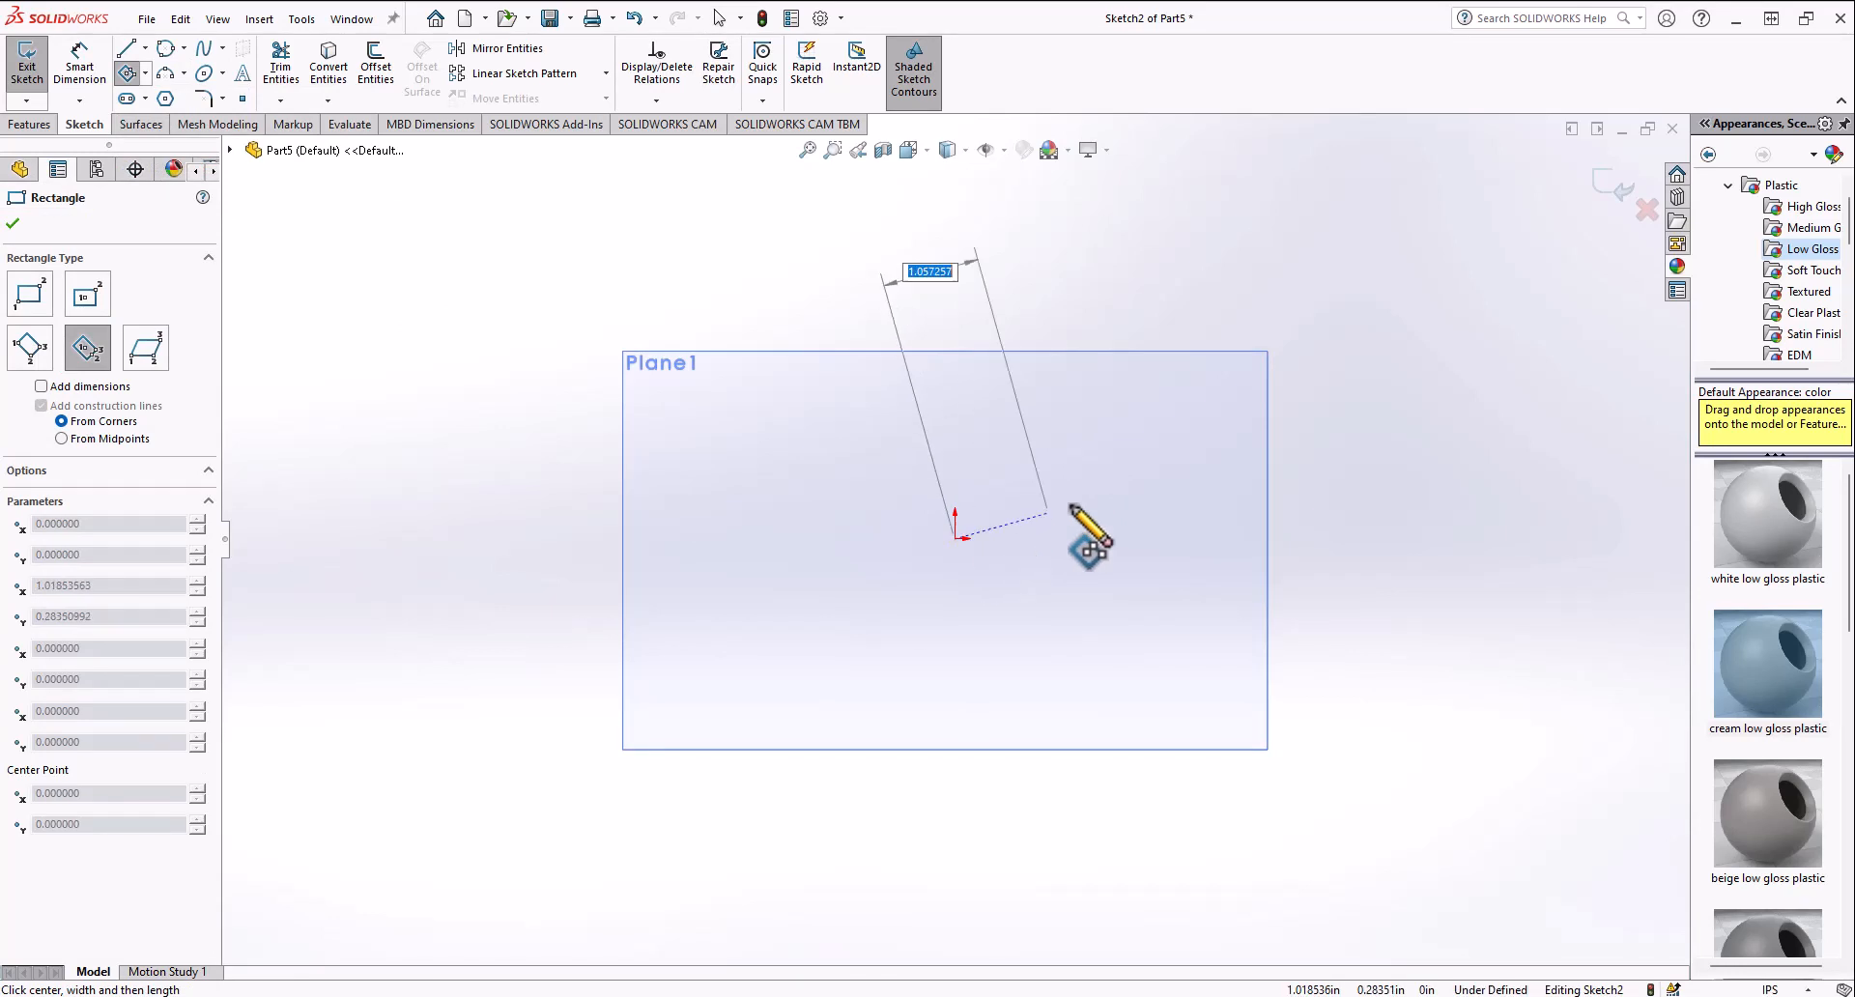
click(1241, 369)
click(1233, 580)
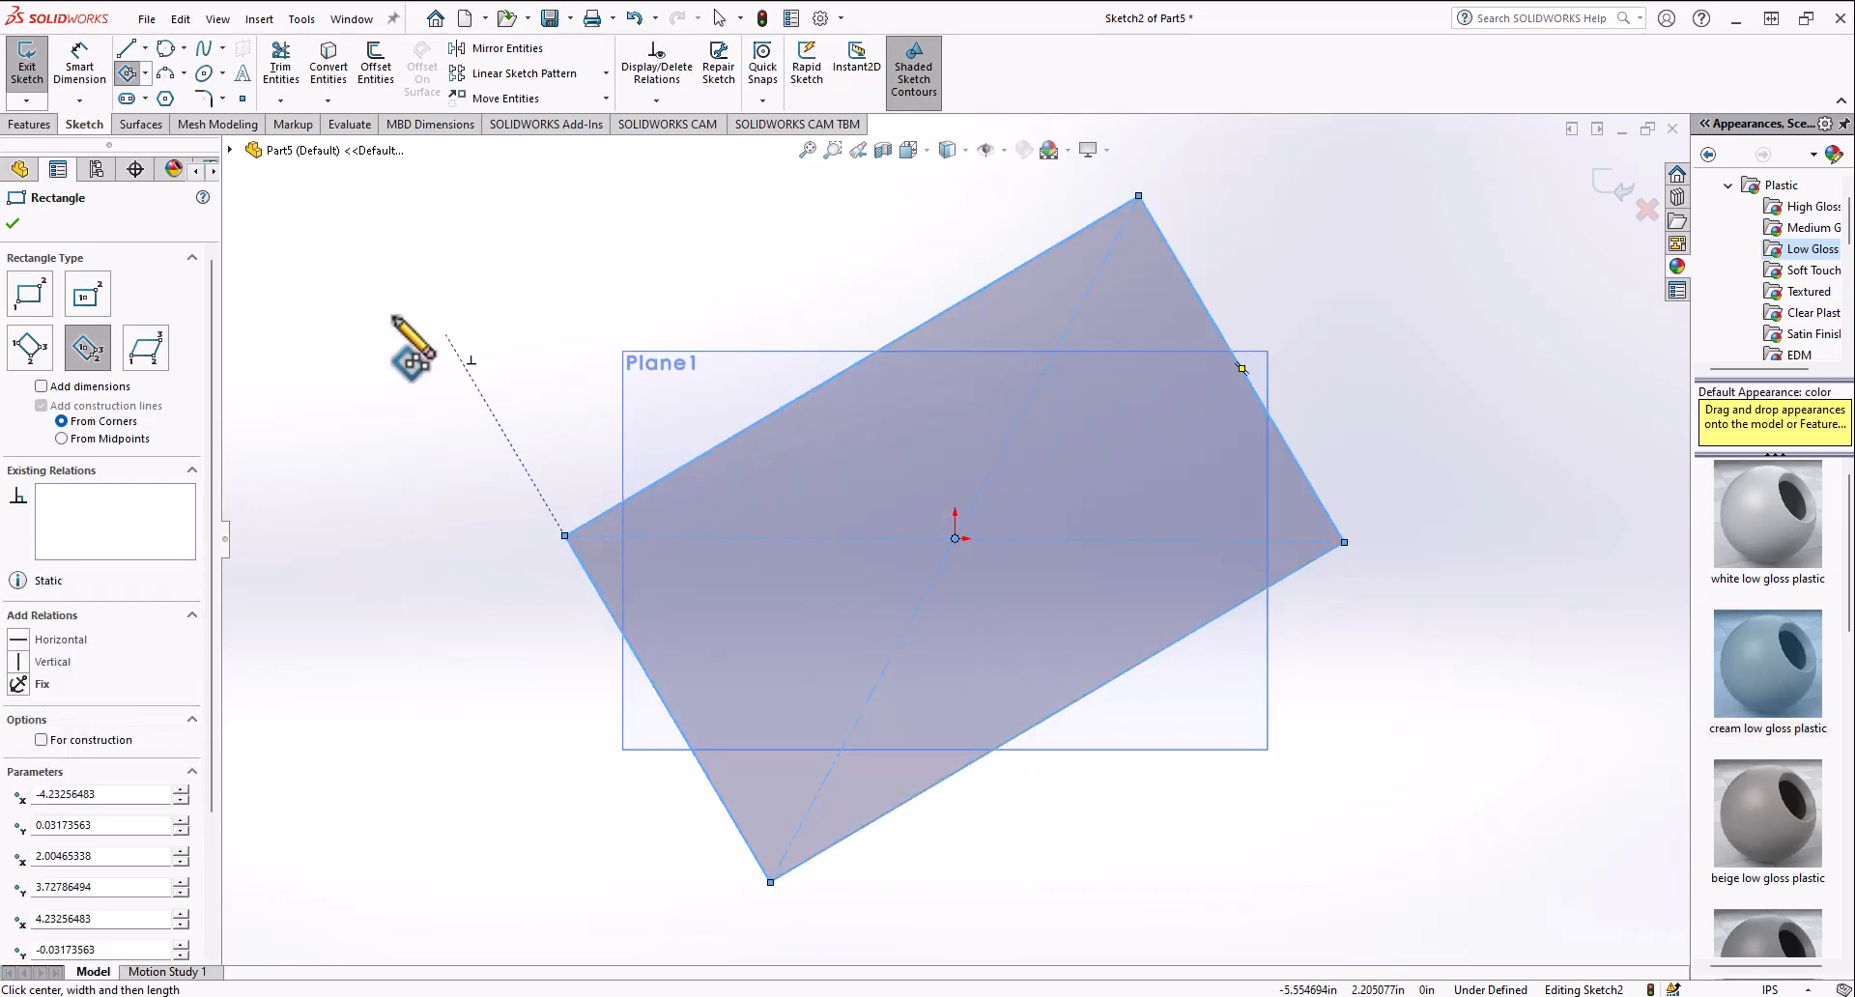
Step: Select the 3 point center rectangle and delete it
key(Escape)
drag(557, 929, 1504, 162)
key(Delete)
Step: Sketch a parallelogram left of the origin with its last corner at the origin
click(145, 73)
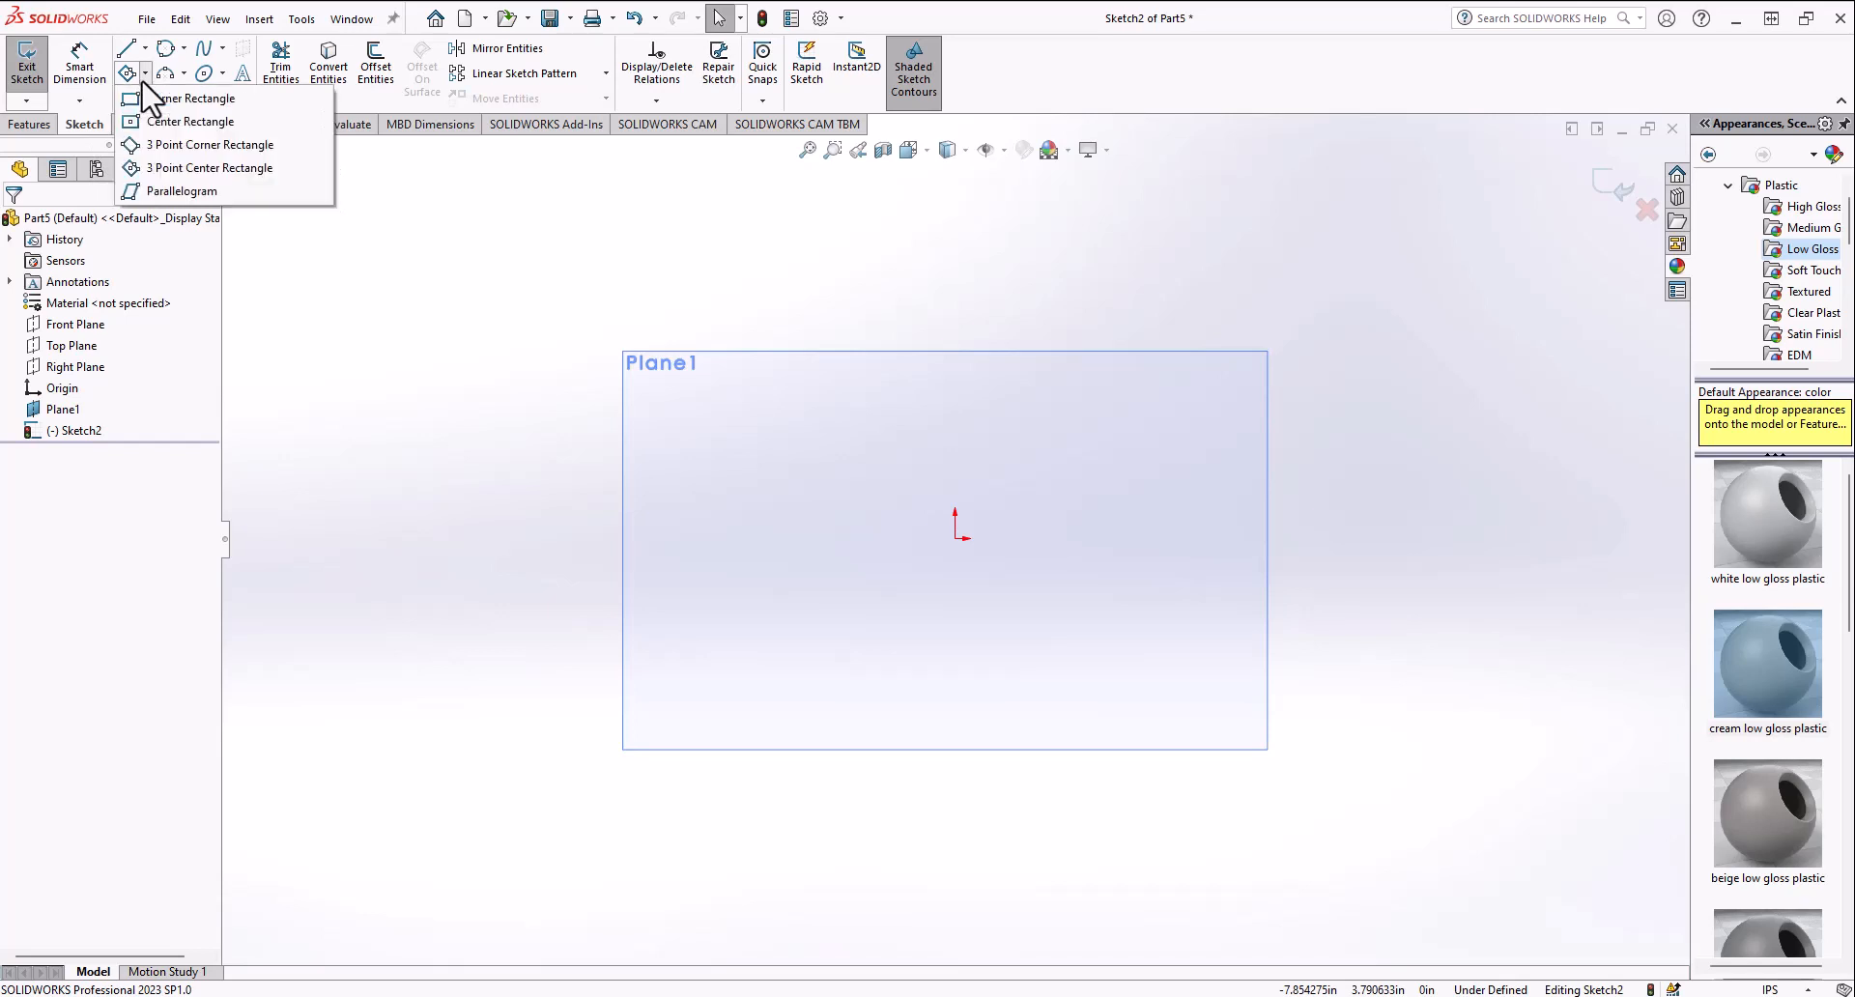
click(167, 192)
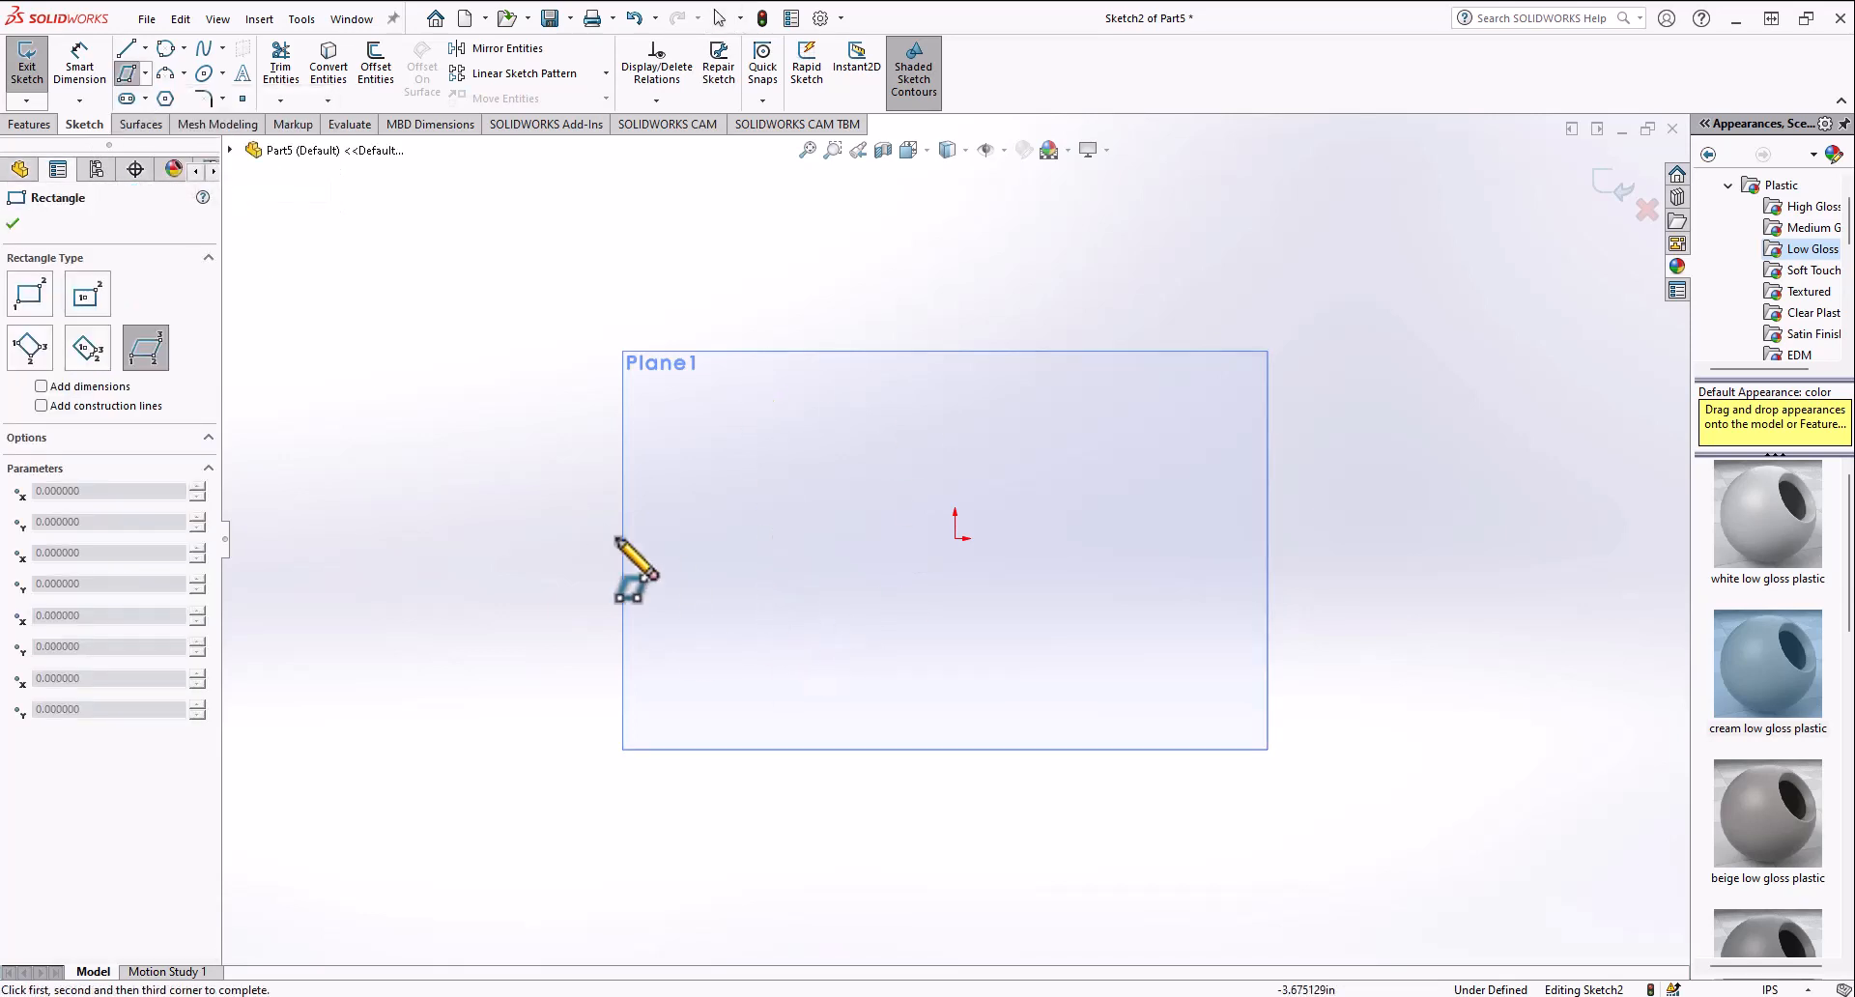
click(764, 576)
click(836, 642)
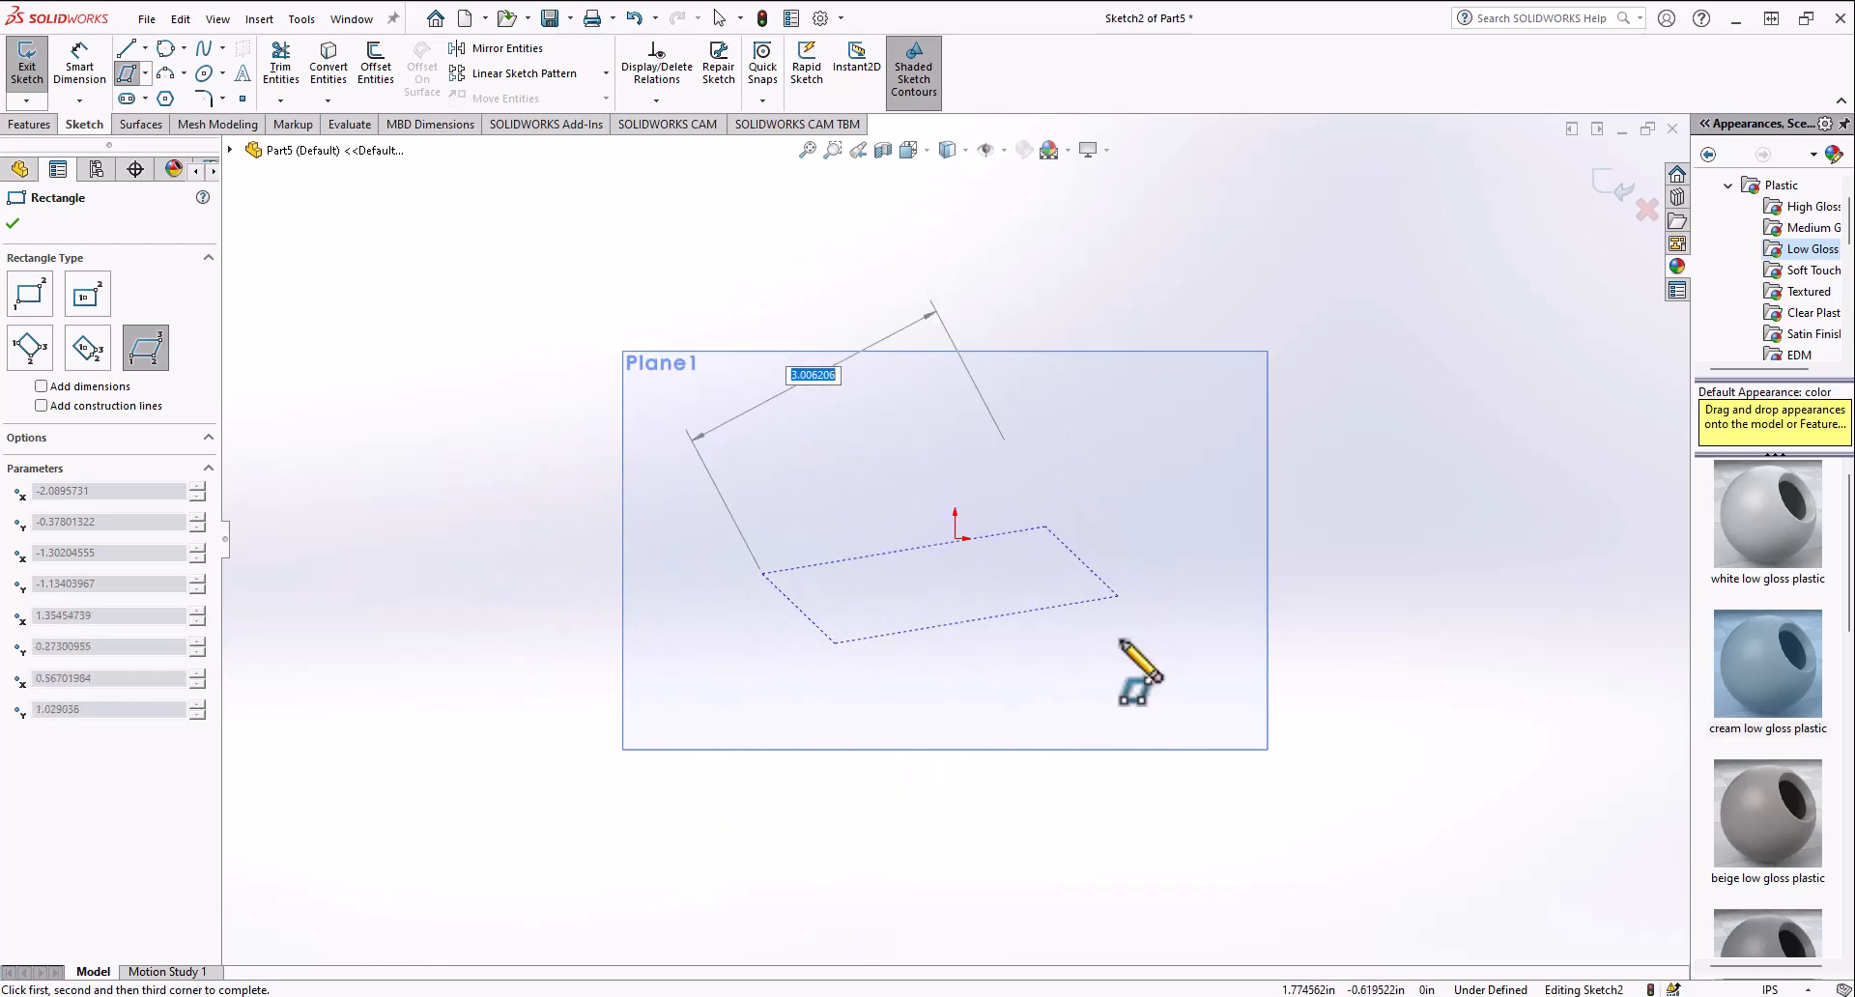
click(951, 547)
Step: Select the parallelogram and delete it
key(Escape)
drag(747, 683, 1140, 384)
key(Delete)
click(147, 80)
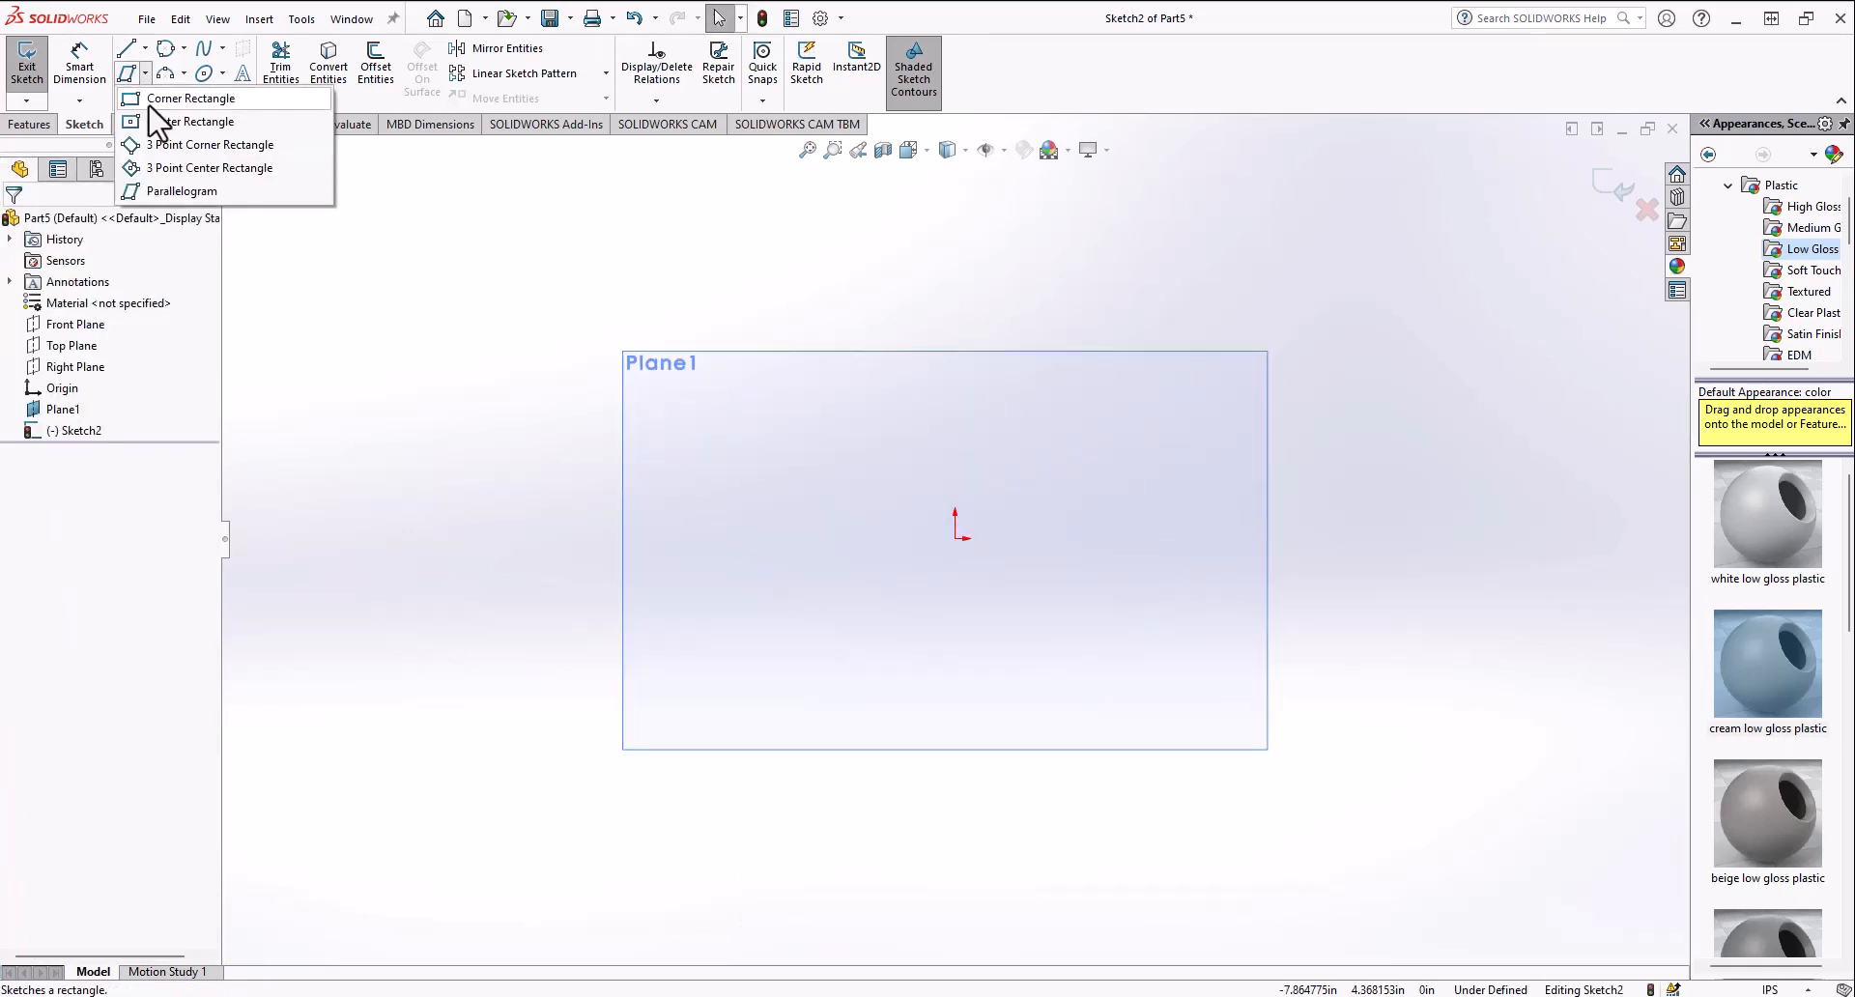
click(222, 74)
click(182, 104)
Step: Sketch a 90° centerpoint arc above the origin, centered on it, and delete it
click(184, 76)
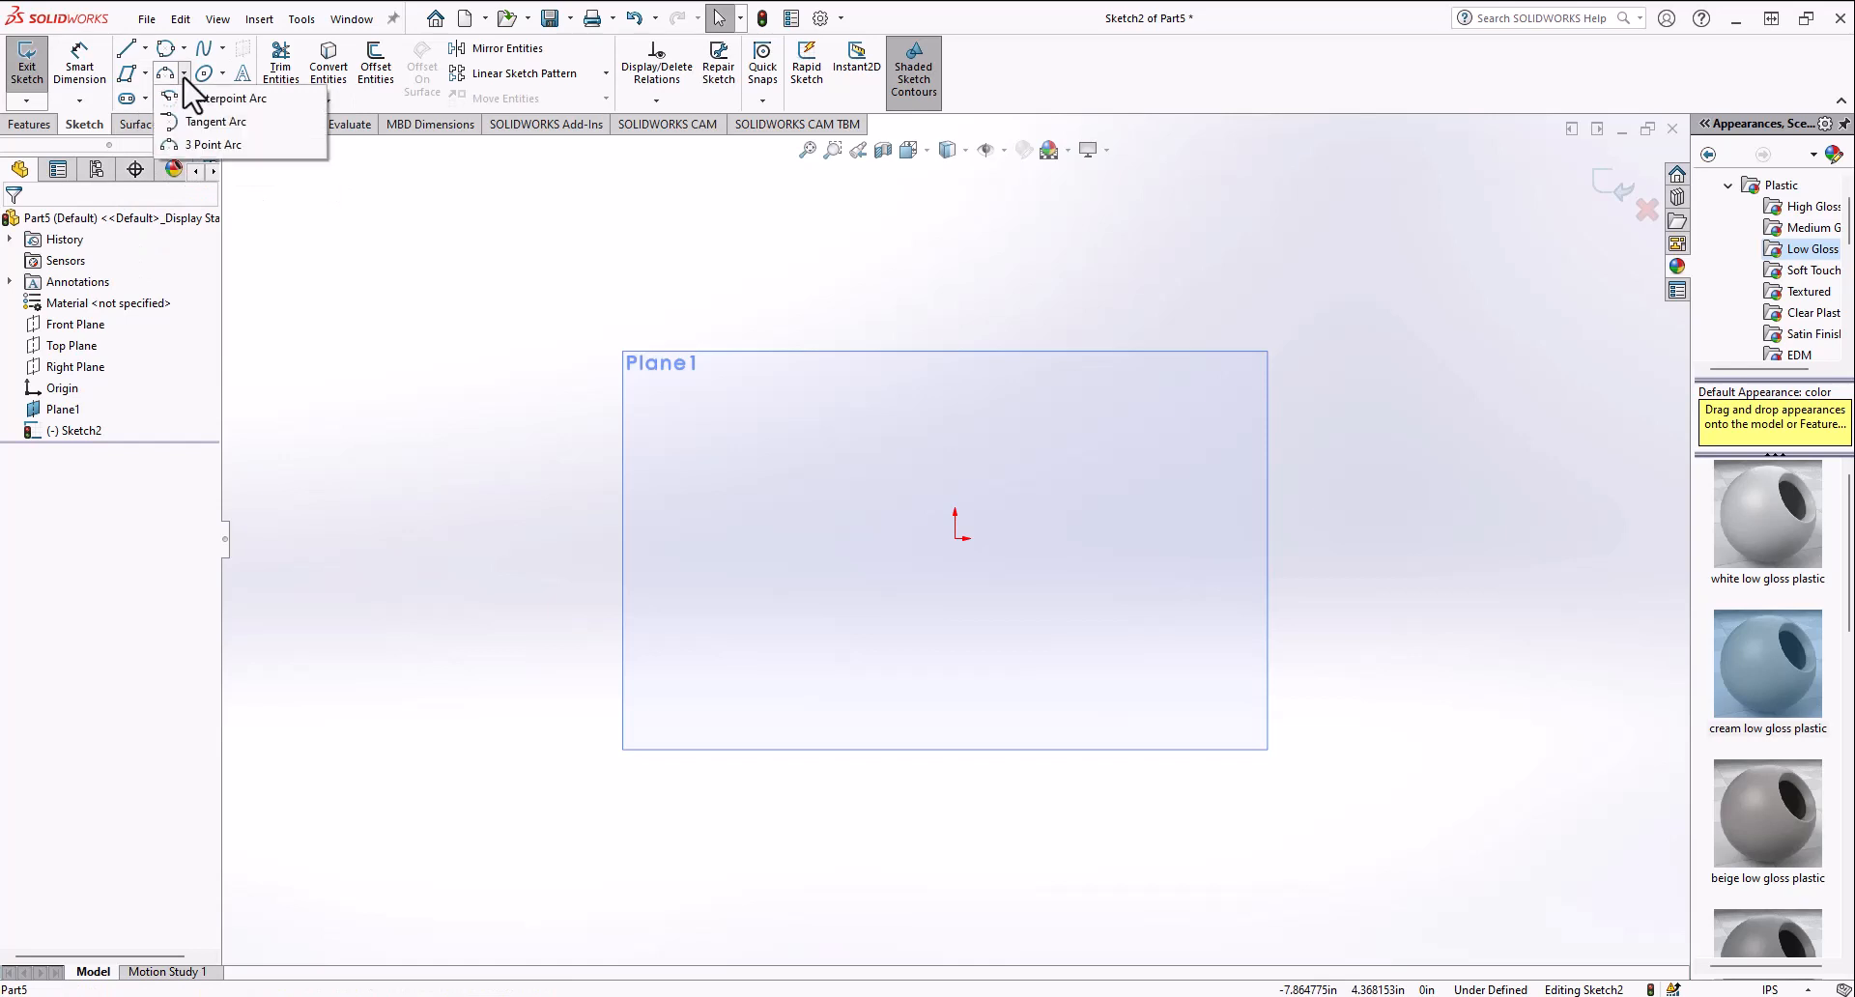
click(217, 98)
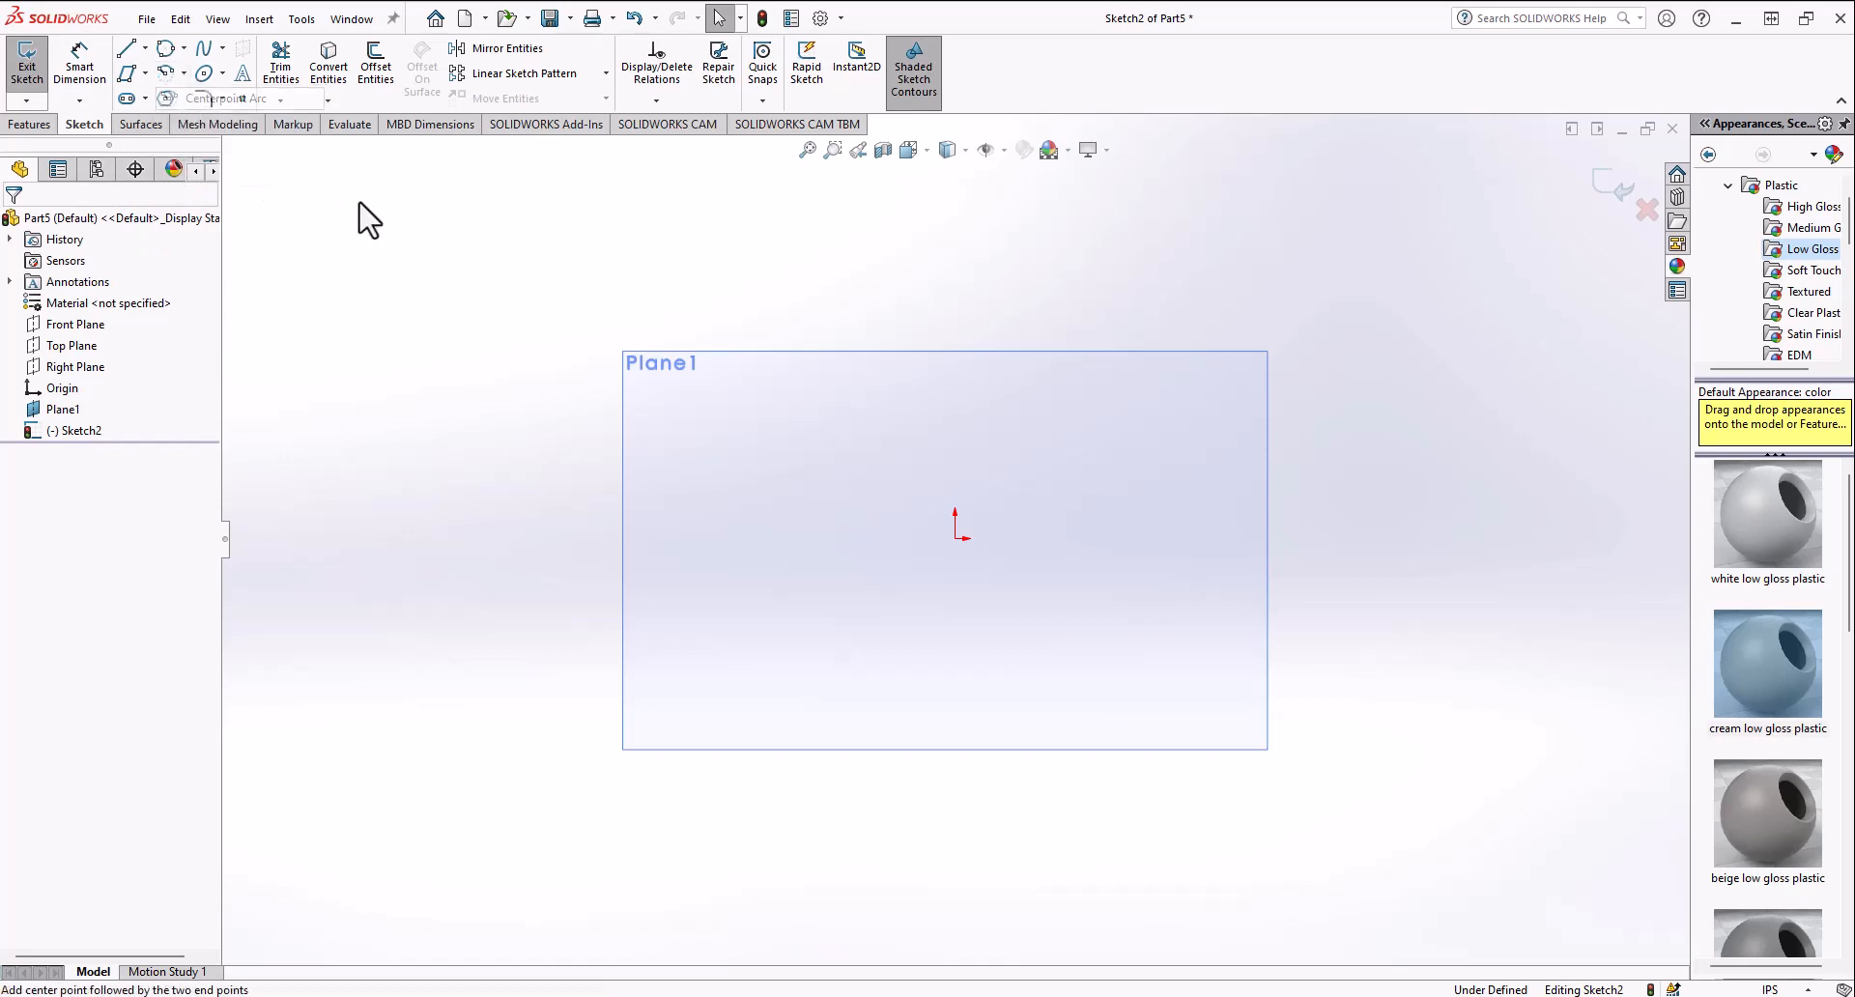
click(956, 539)
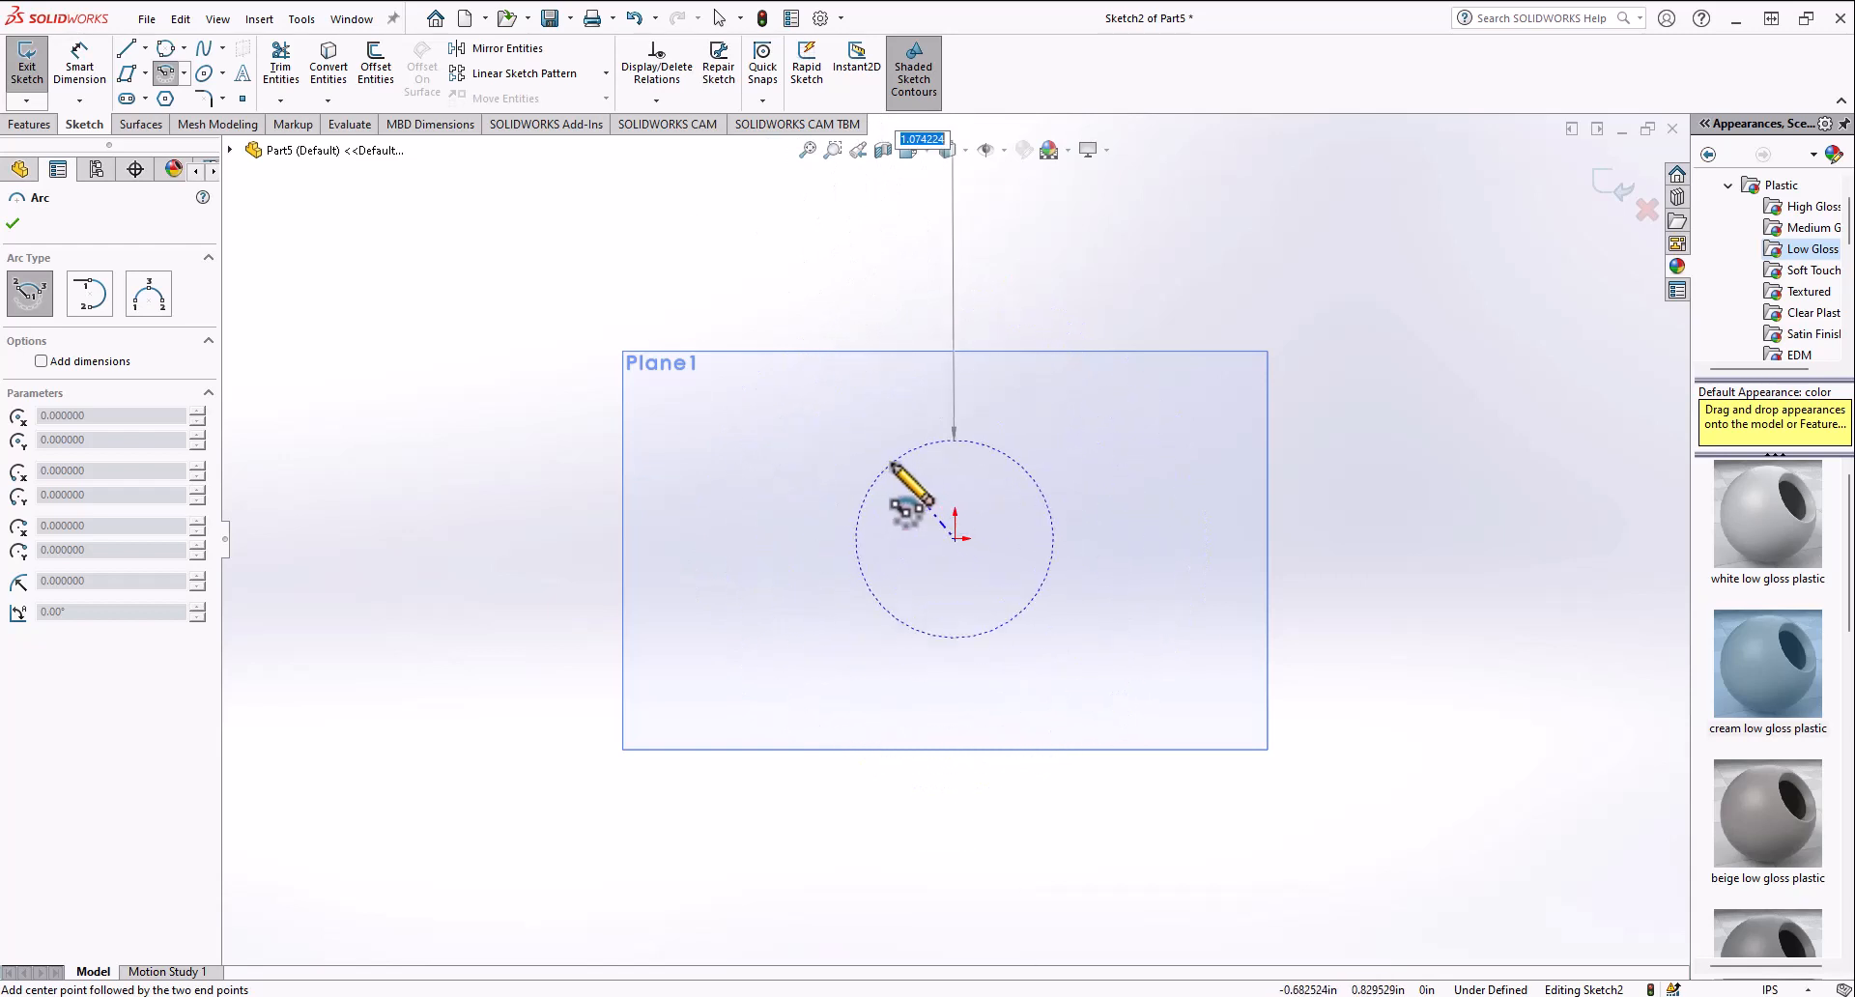
click(861, 463)
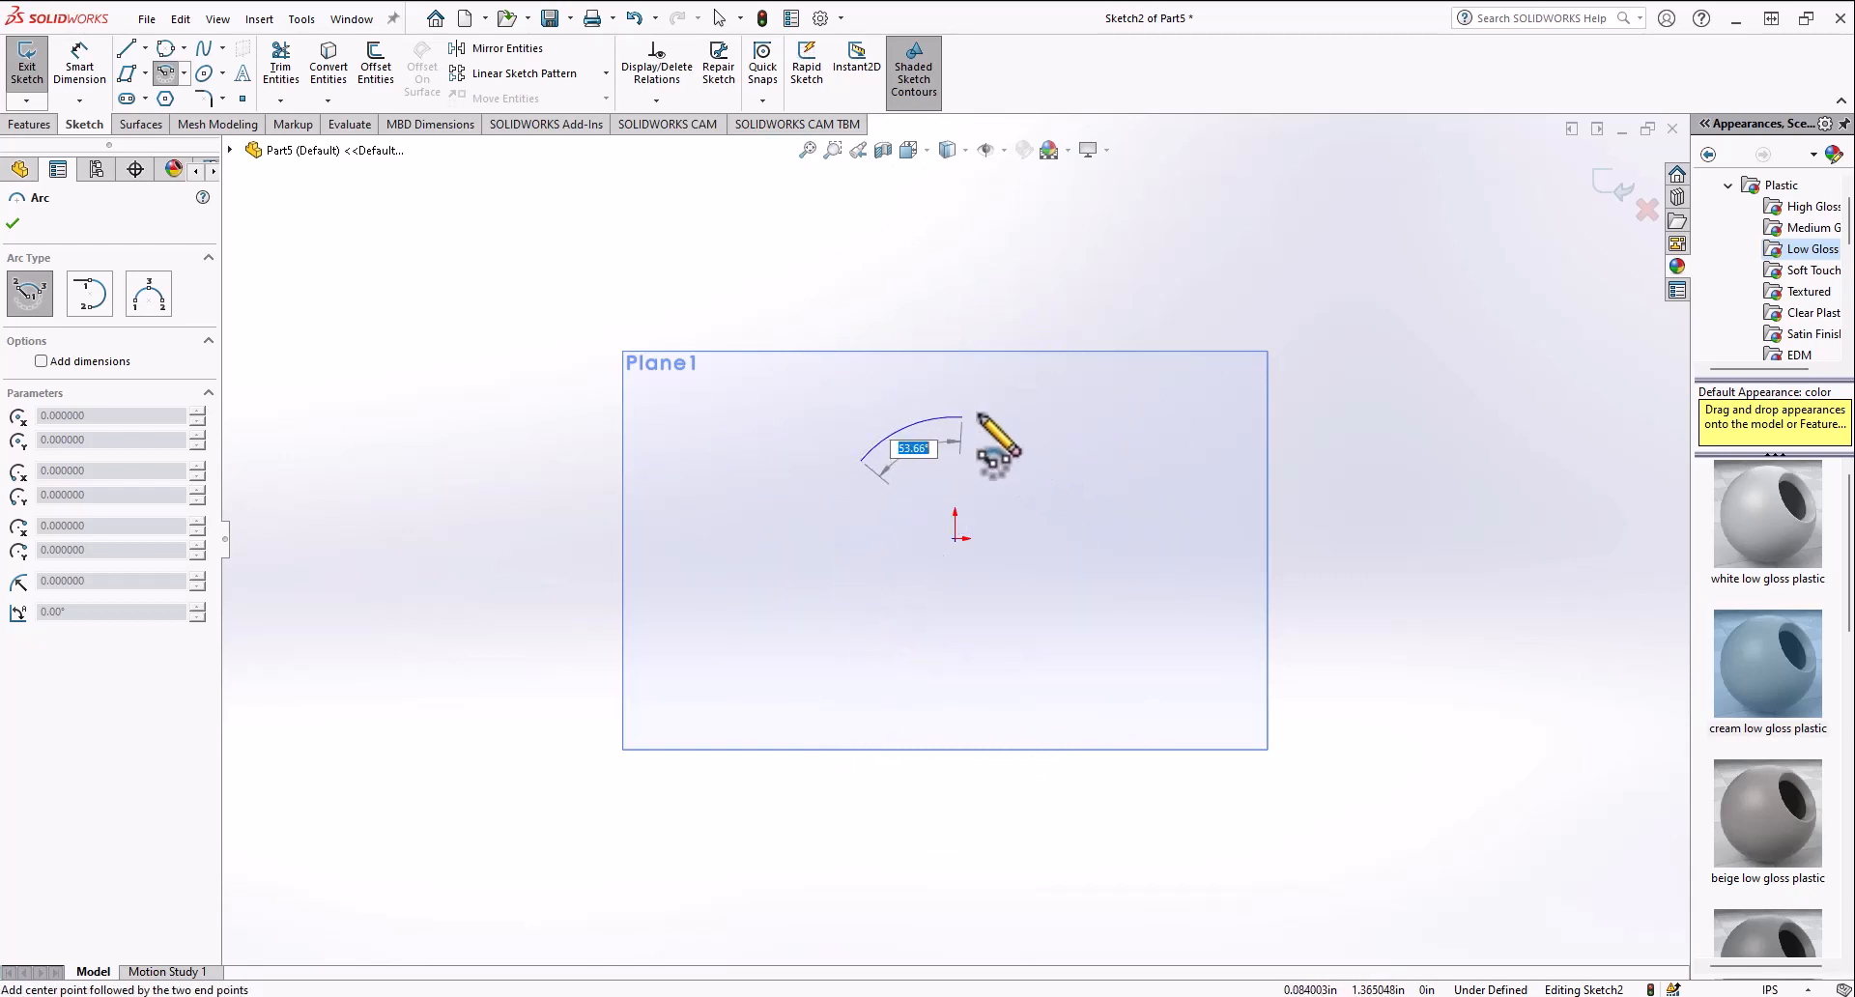
click(1033, 444)
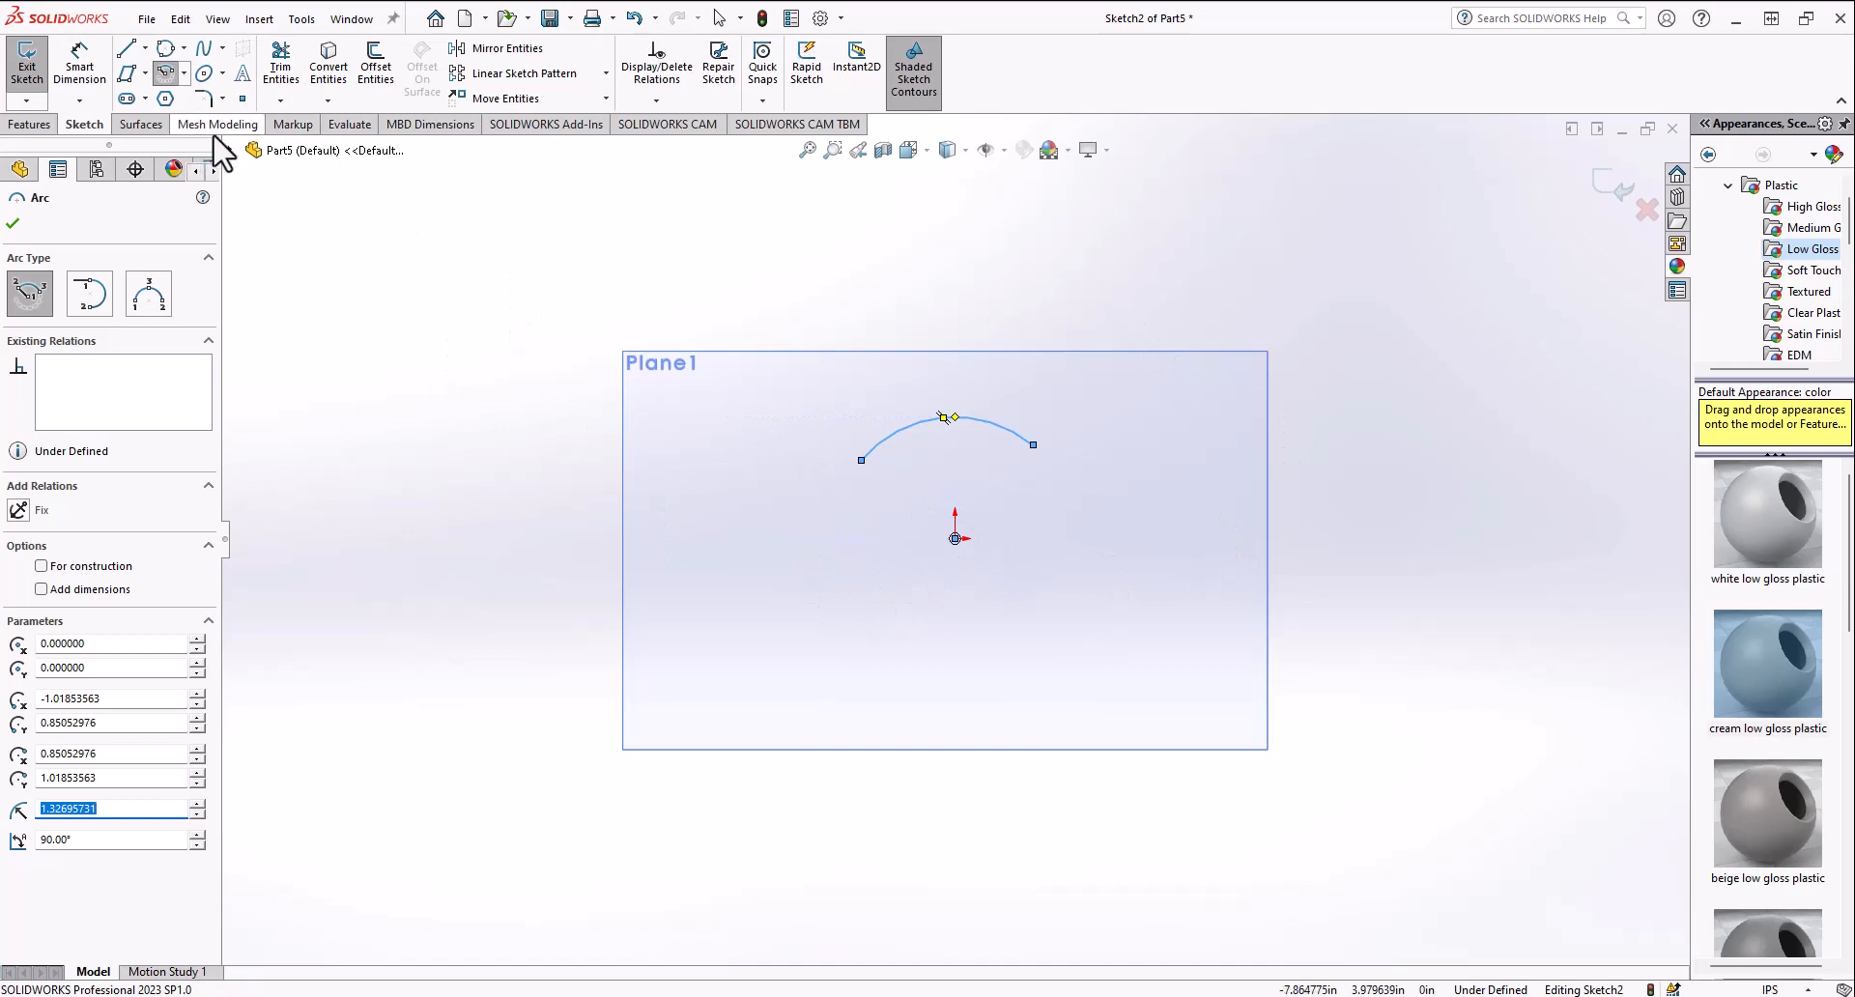
key(Delete)
Step: Sketch a diagonal line rising to the right, left of the origin
click(183, 73)
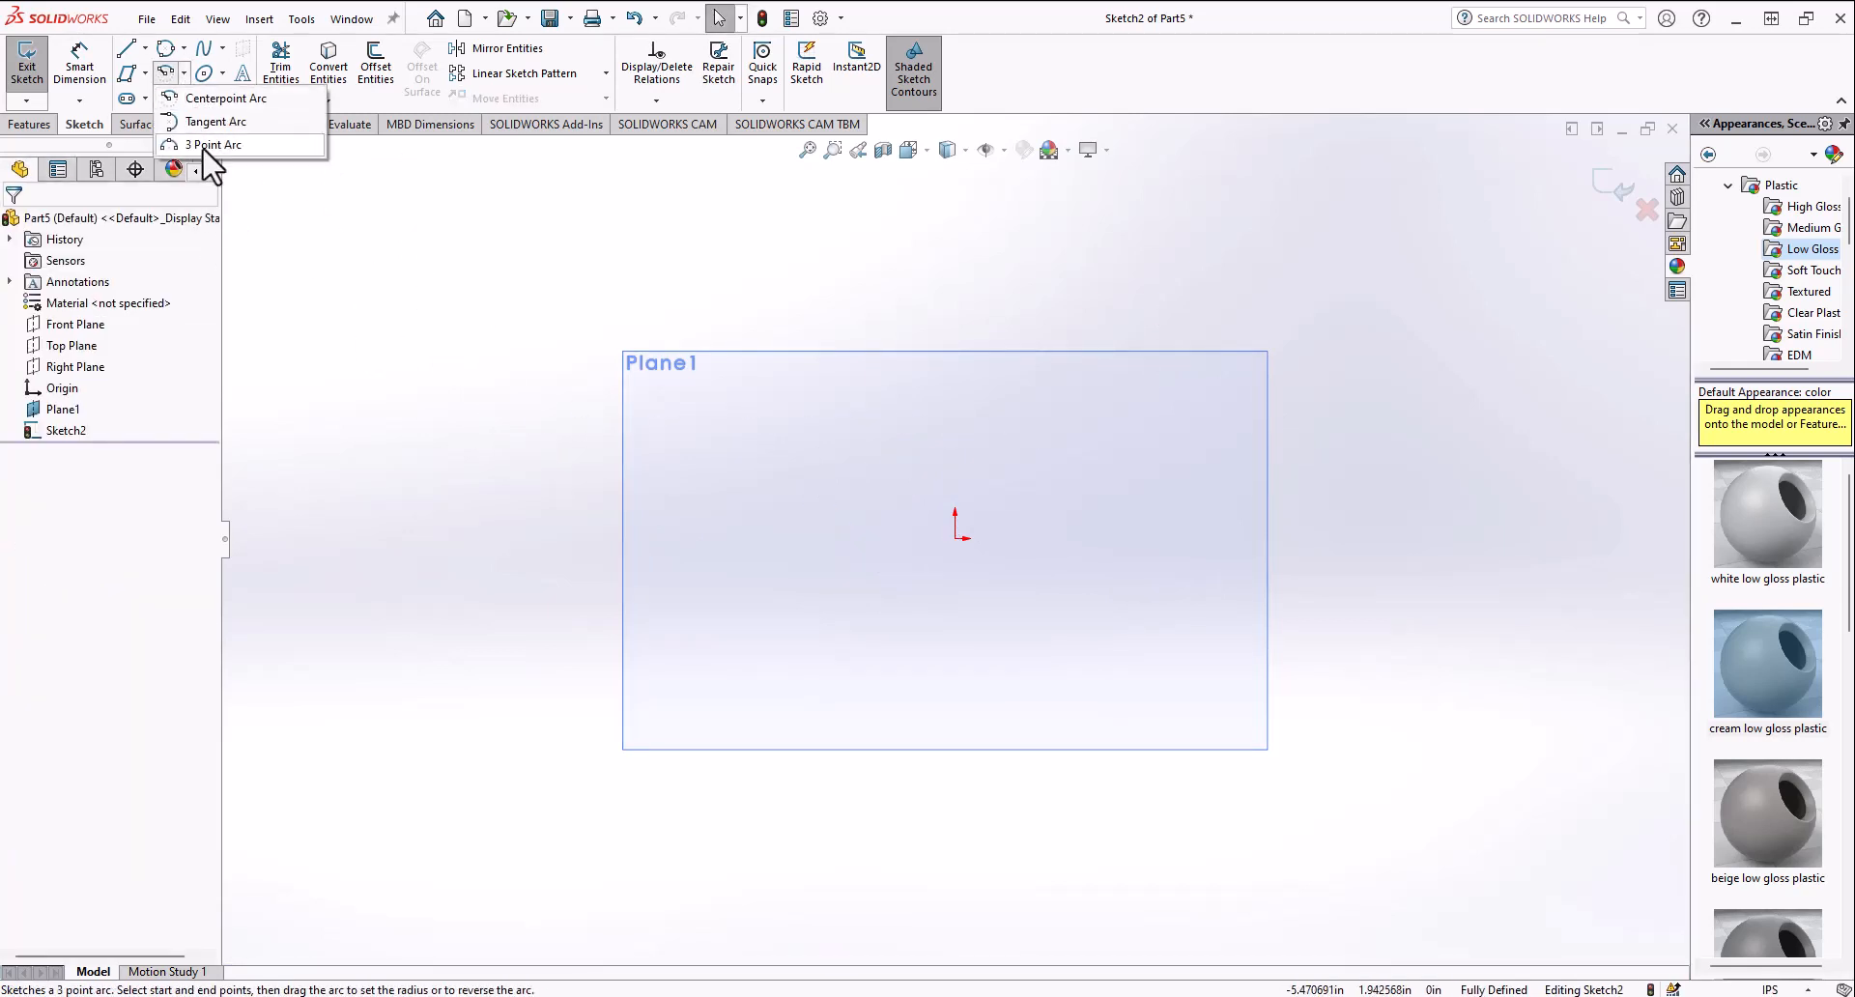
click(207, 117)
click(125, 49)
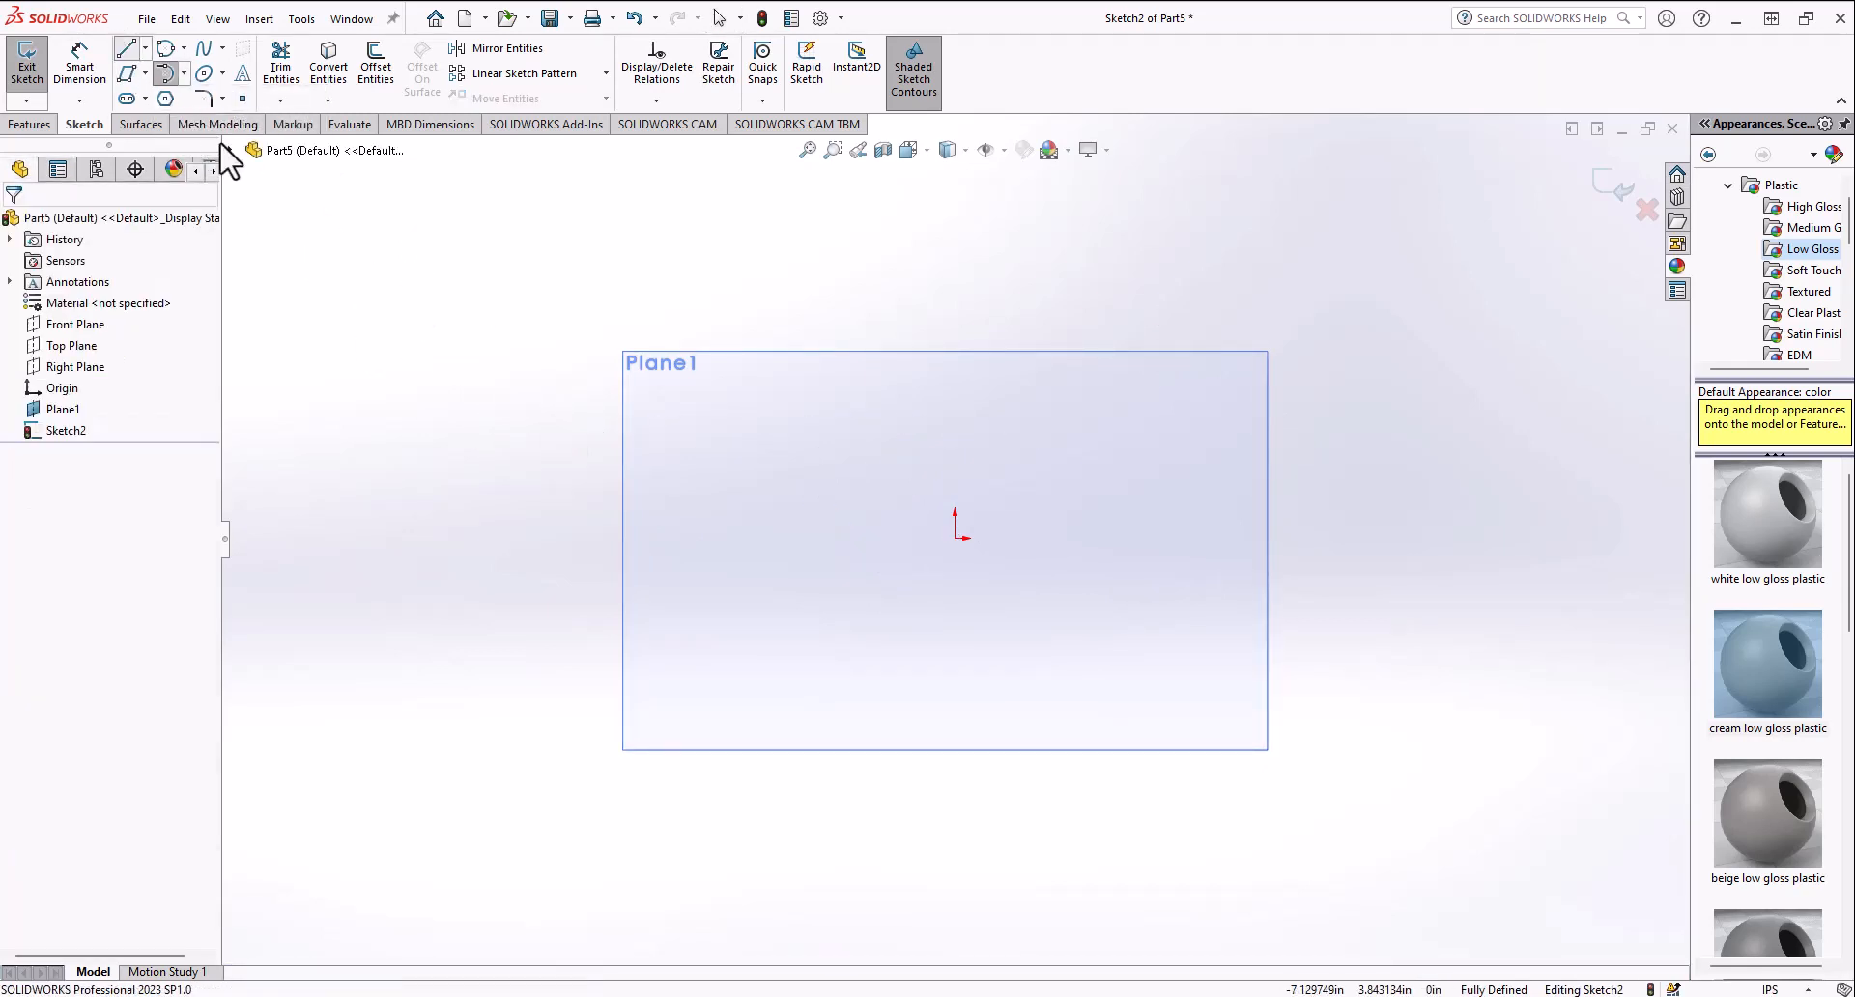
click(716, 583)
click(895, 412)
Step: Sketch tangent arcs from the line's upper end looping around back to its lower end to close the profile
click(165, 73)
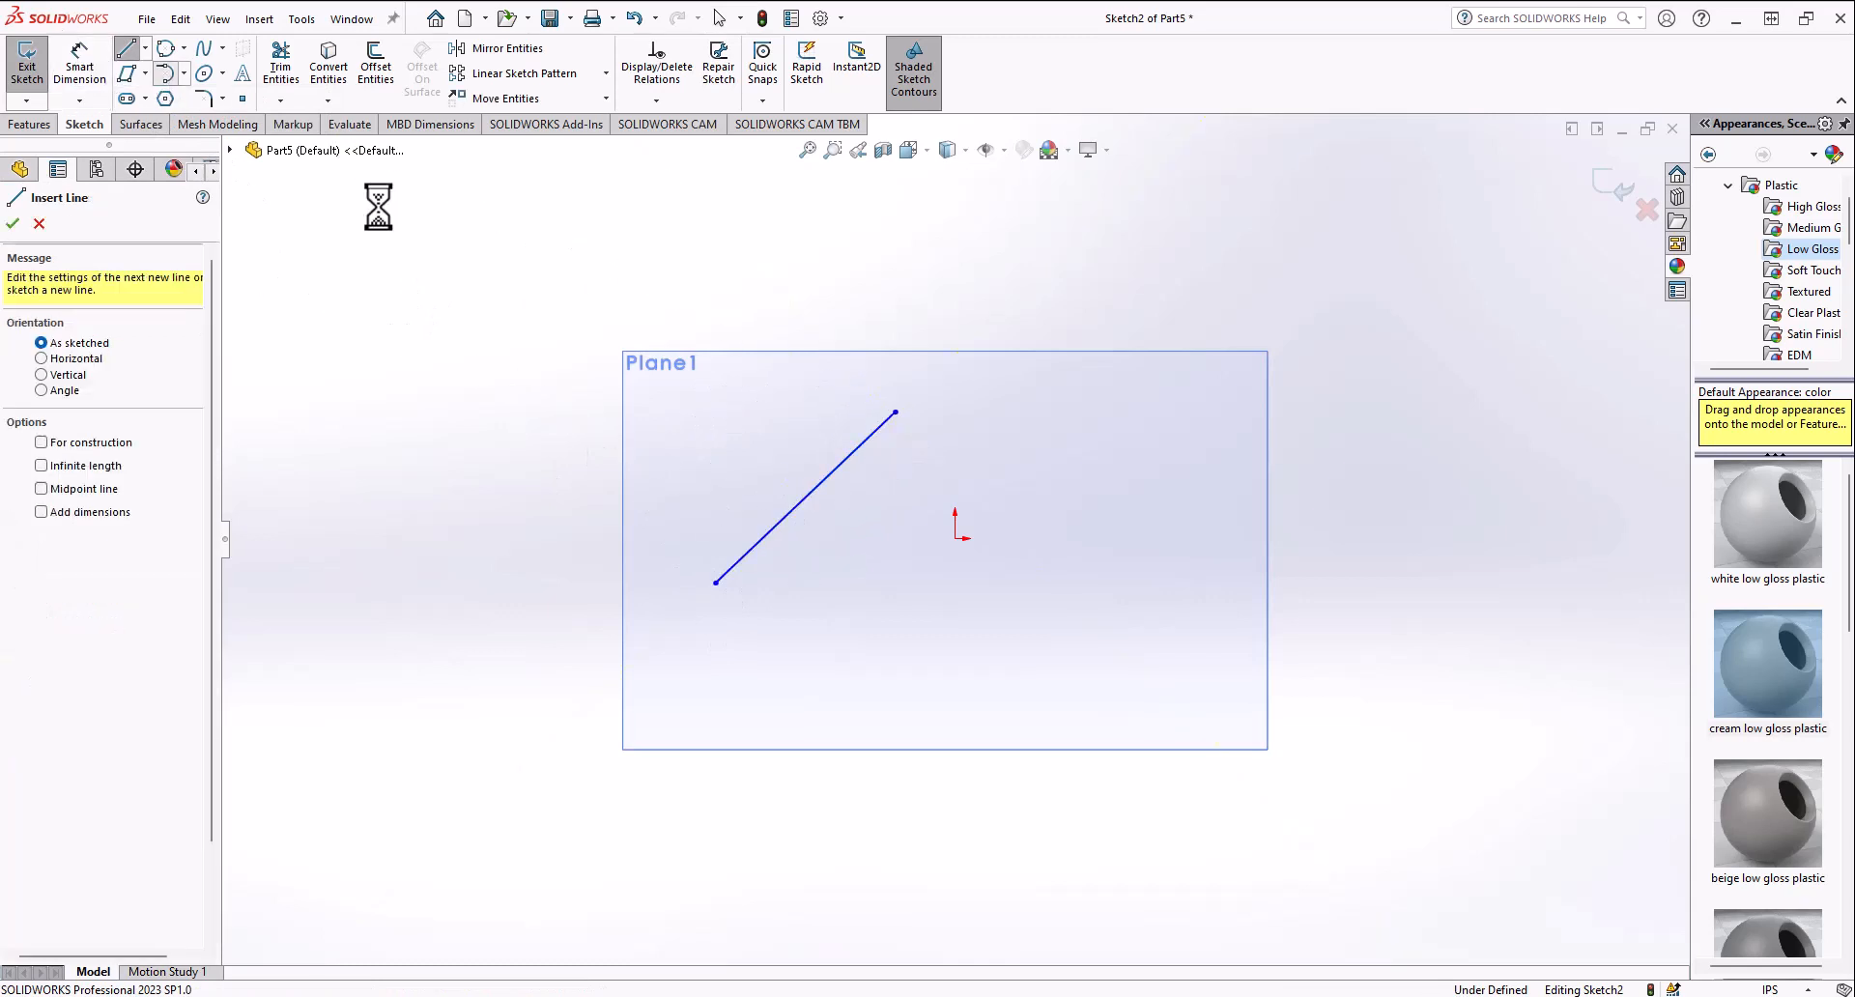
click(895, 412)
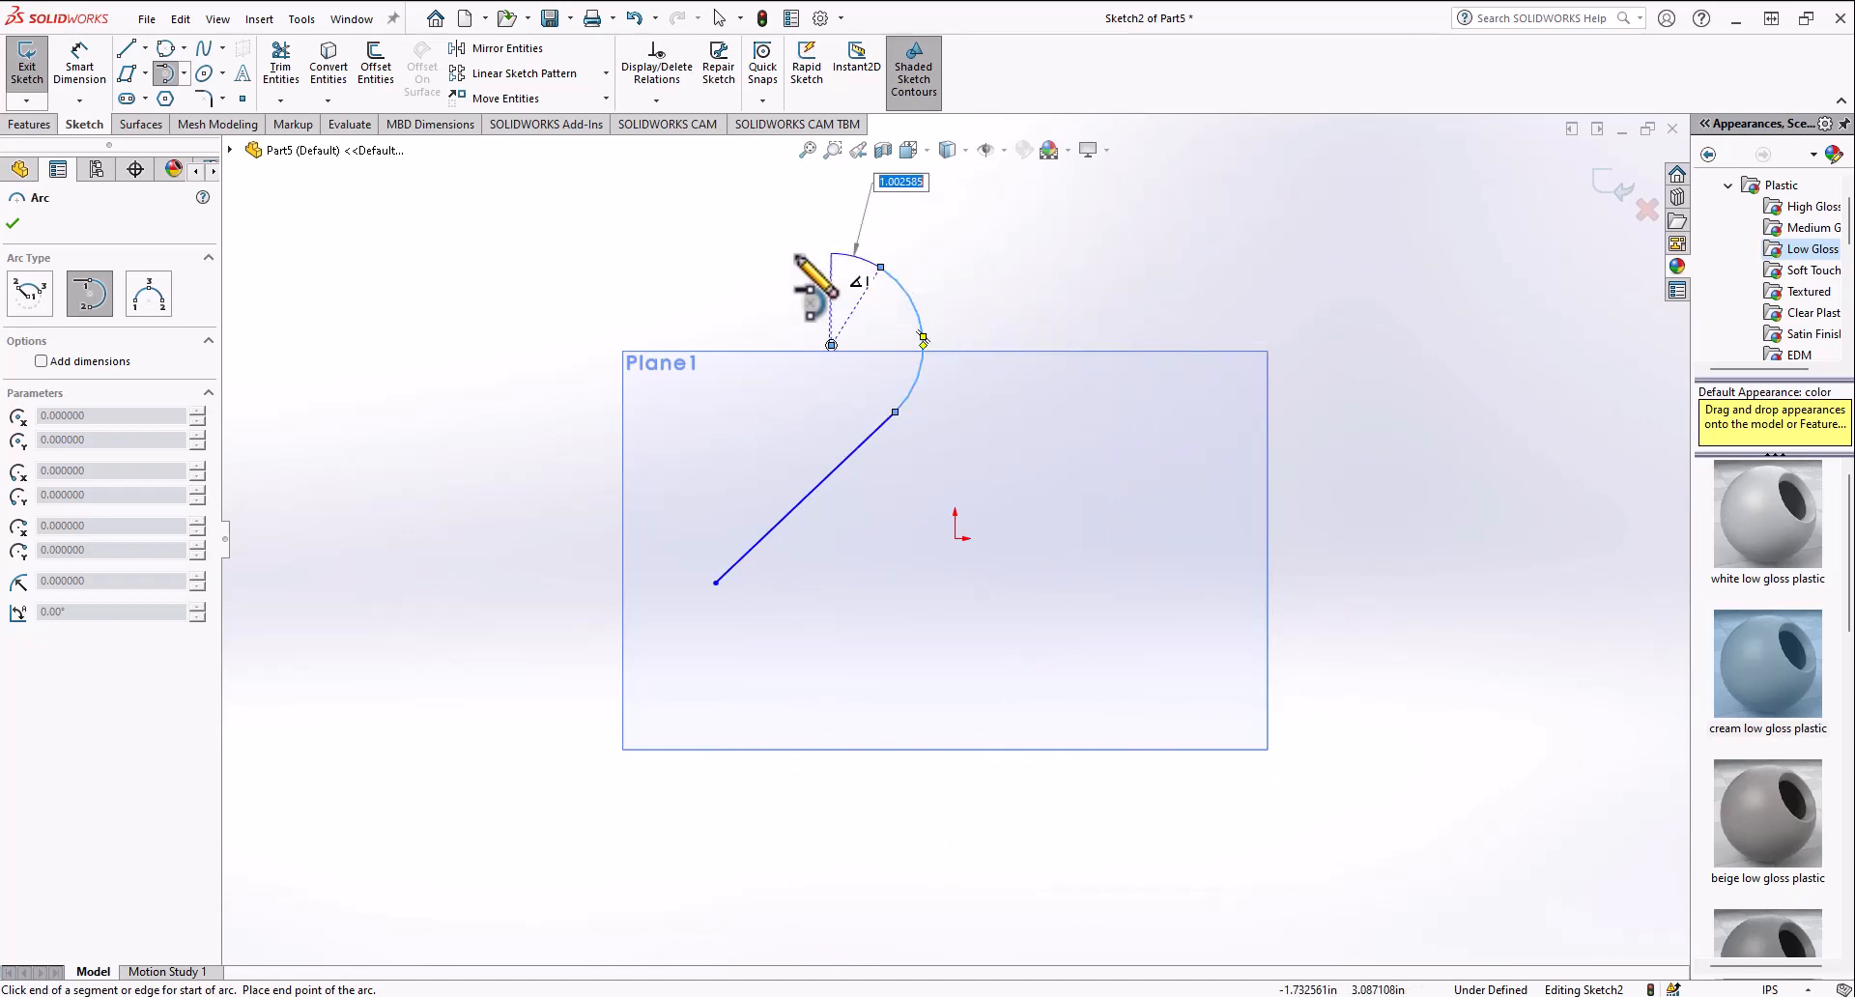
click(694, 431)
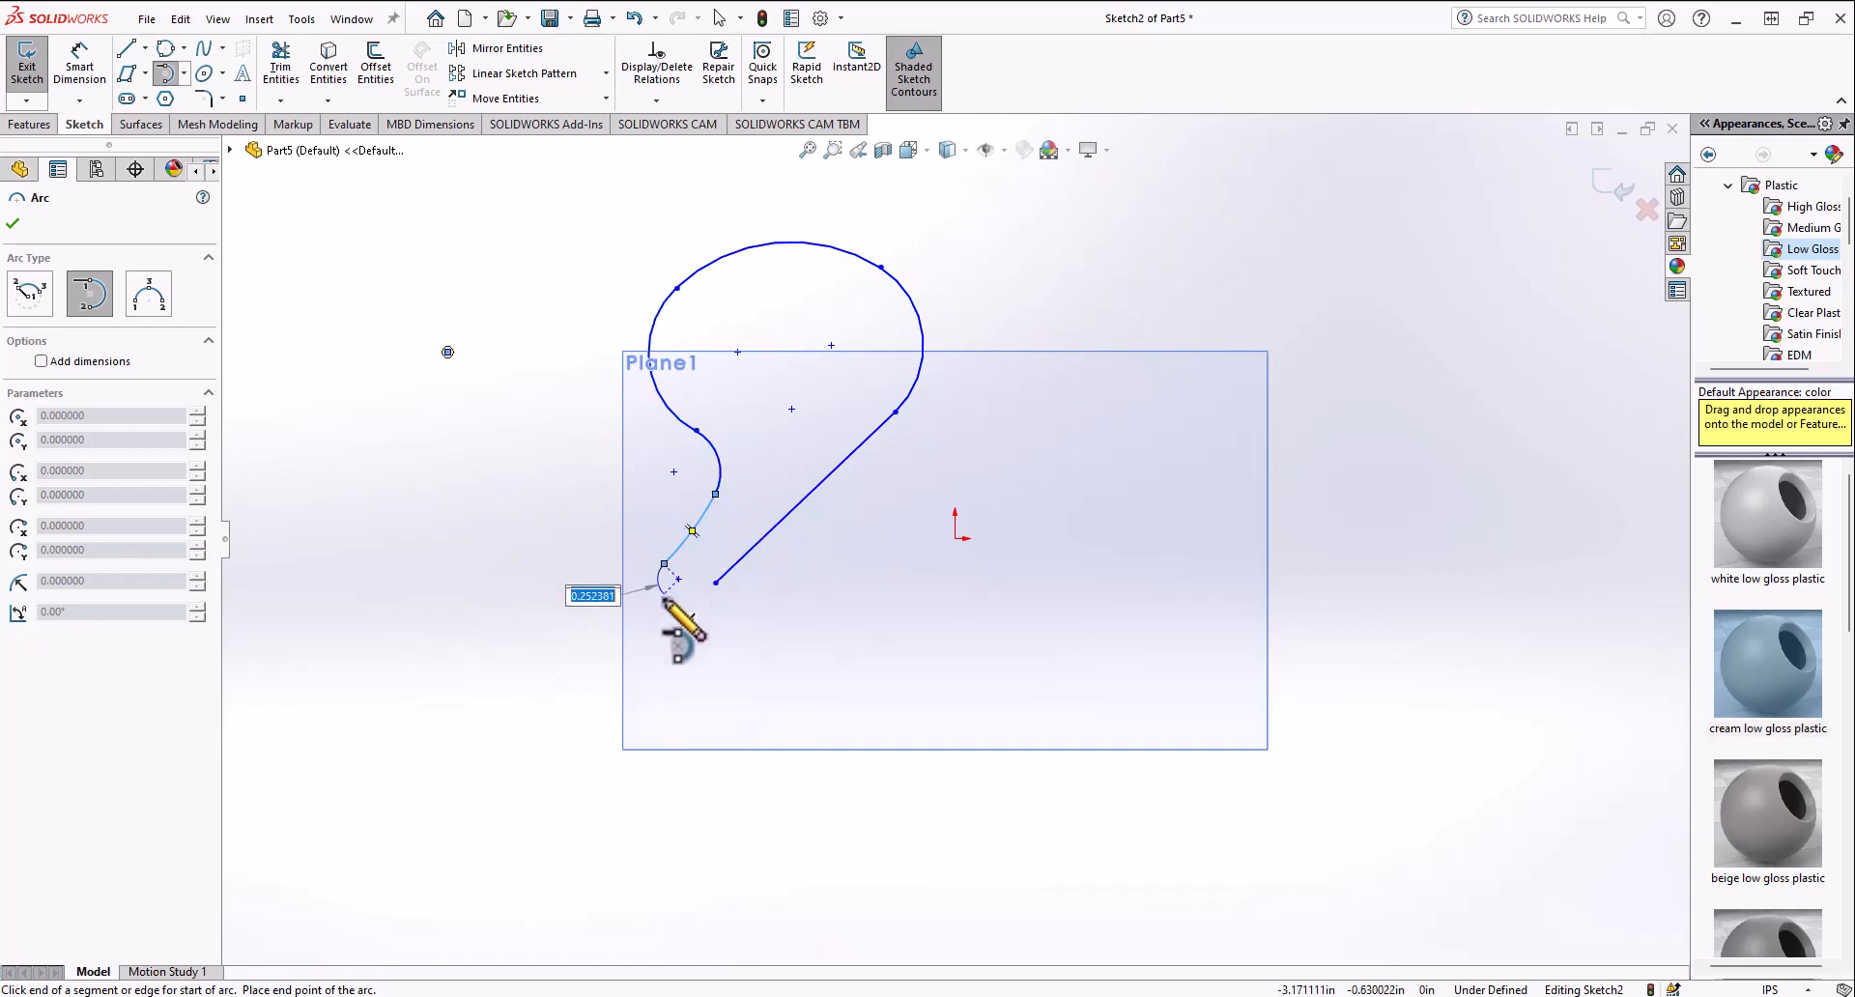
click(715, 583)
key(Escape)
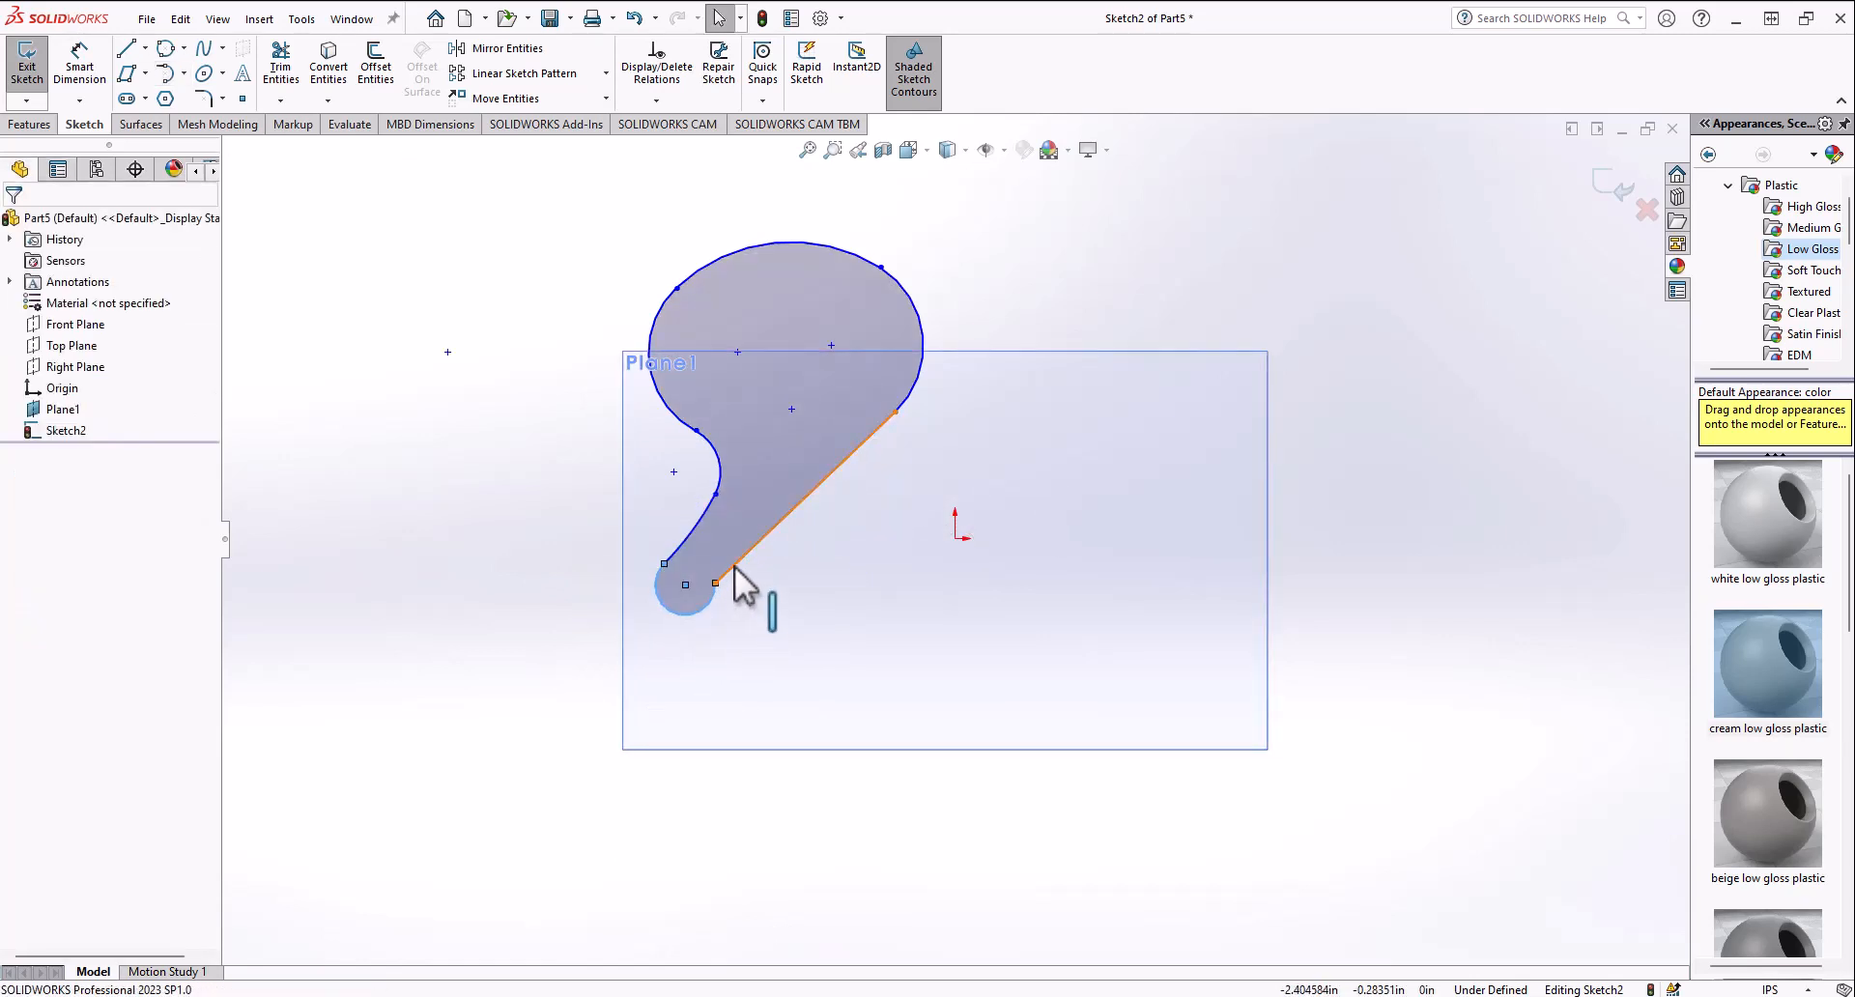
Step: Select all the sketch entities and delete the closed line-and-arc profile
ctrl+click(736, 578)
click(800, 483)
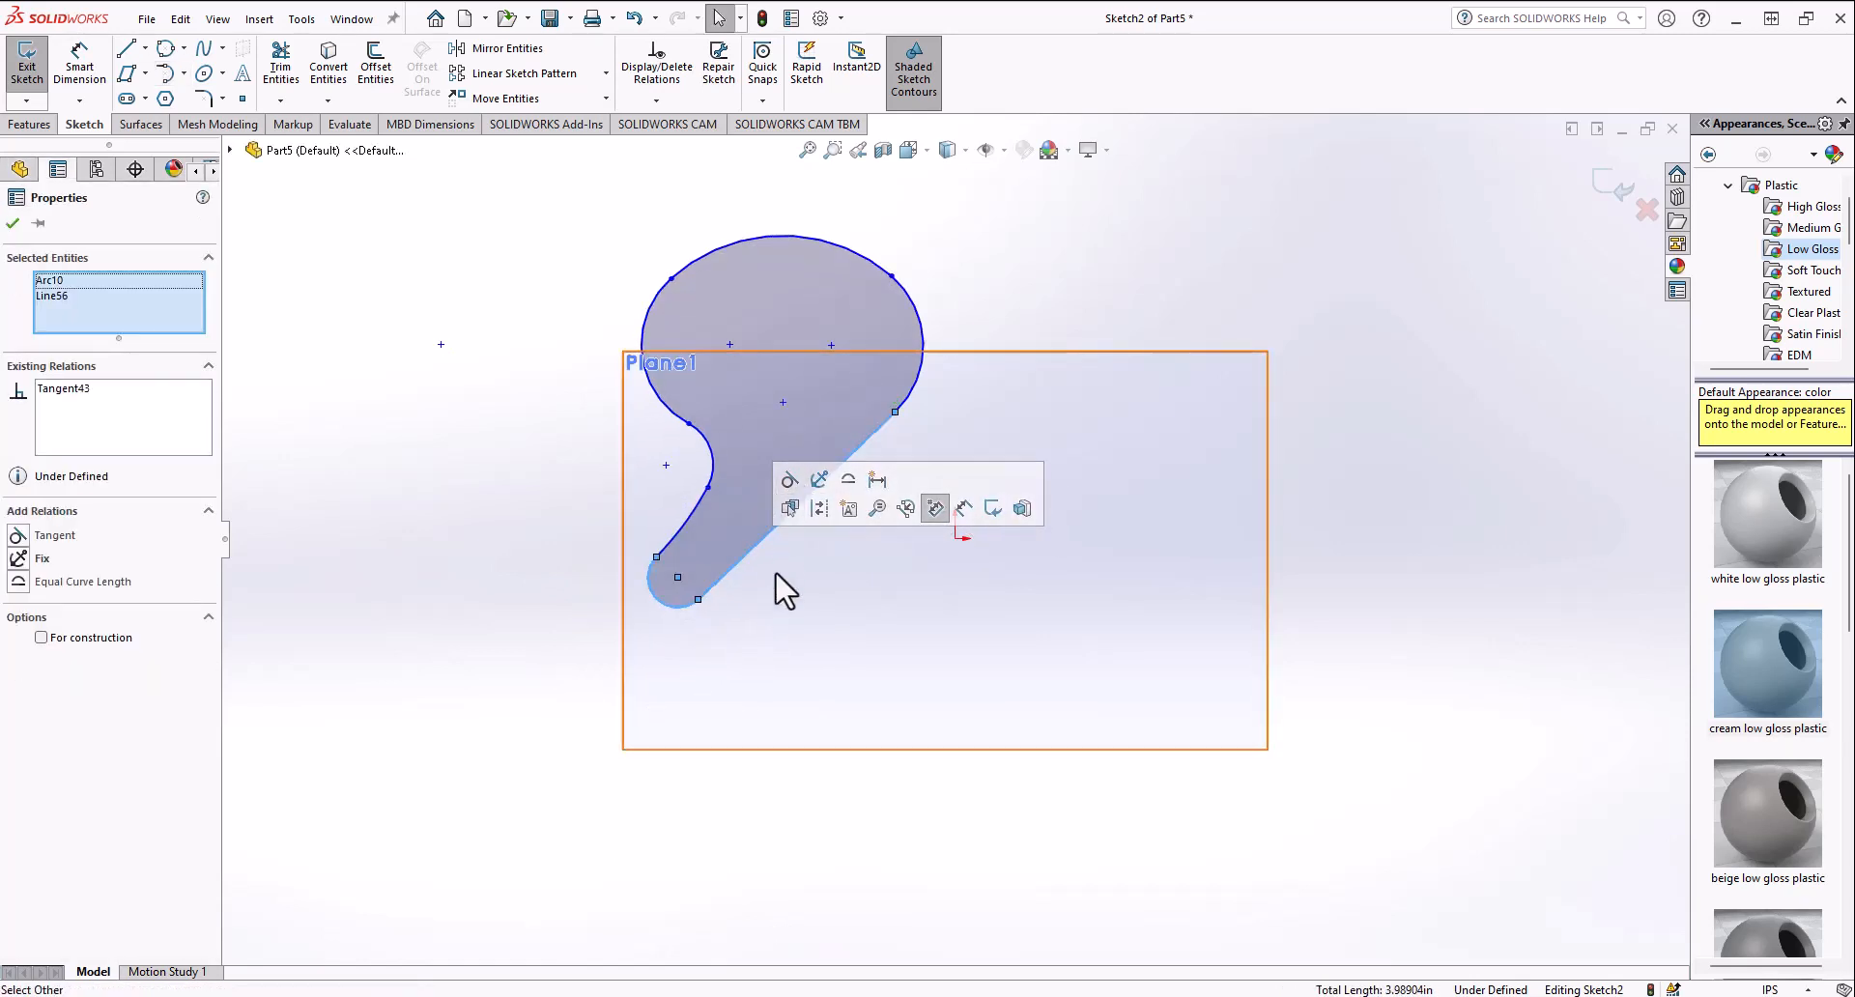
click(1488, 527)
key(ctrl+a)
key(Delete)
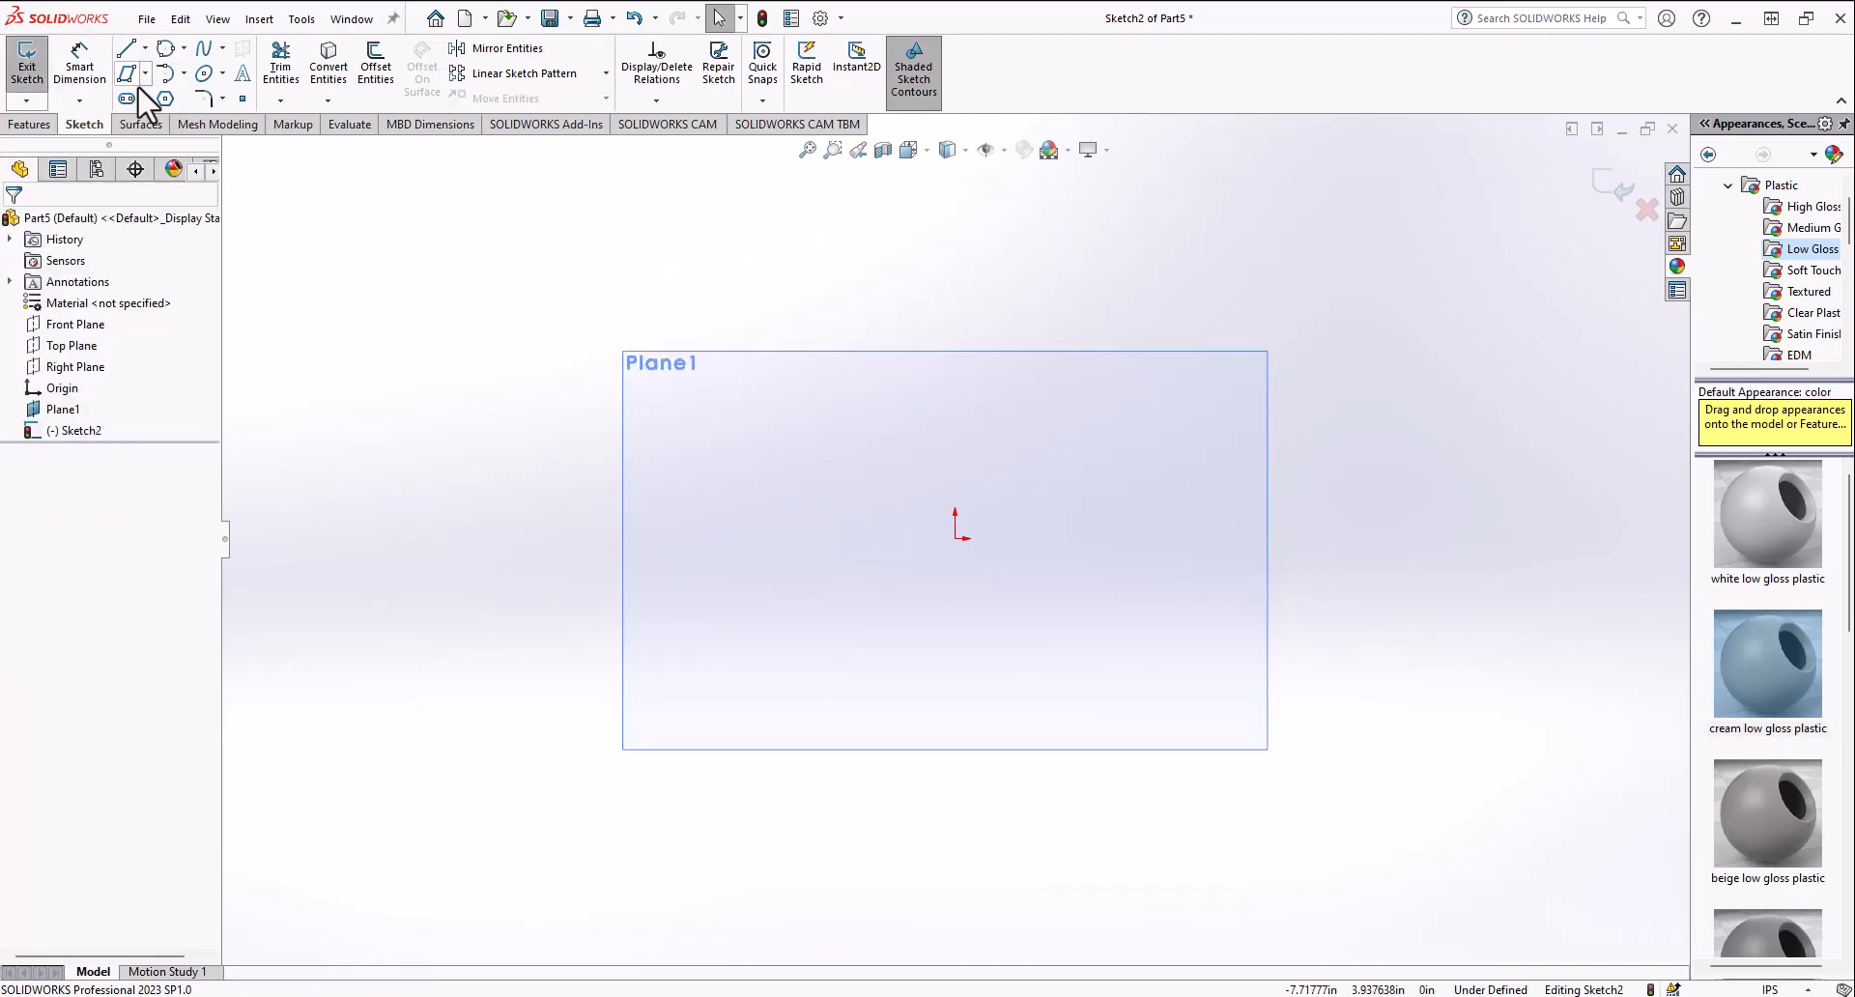
click(184, 75)
click(215, 145)
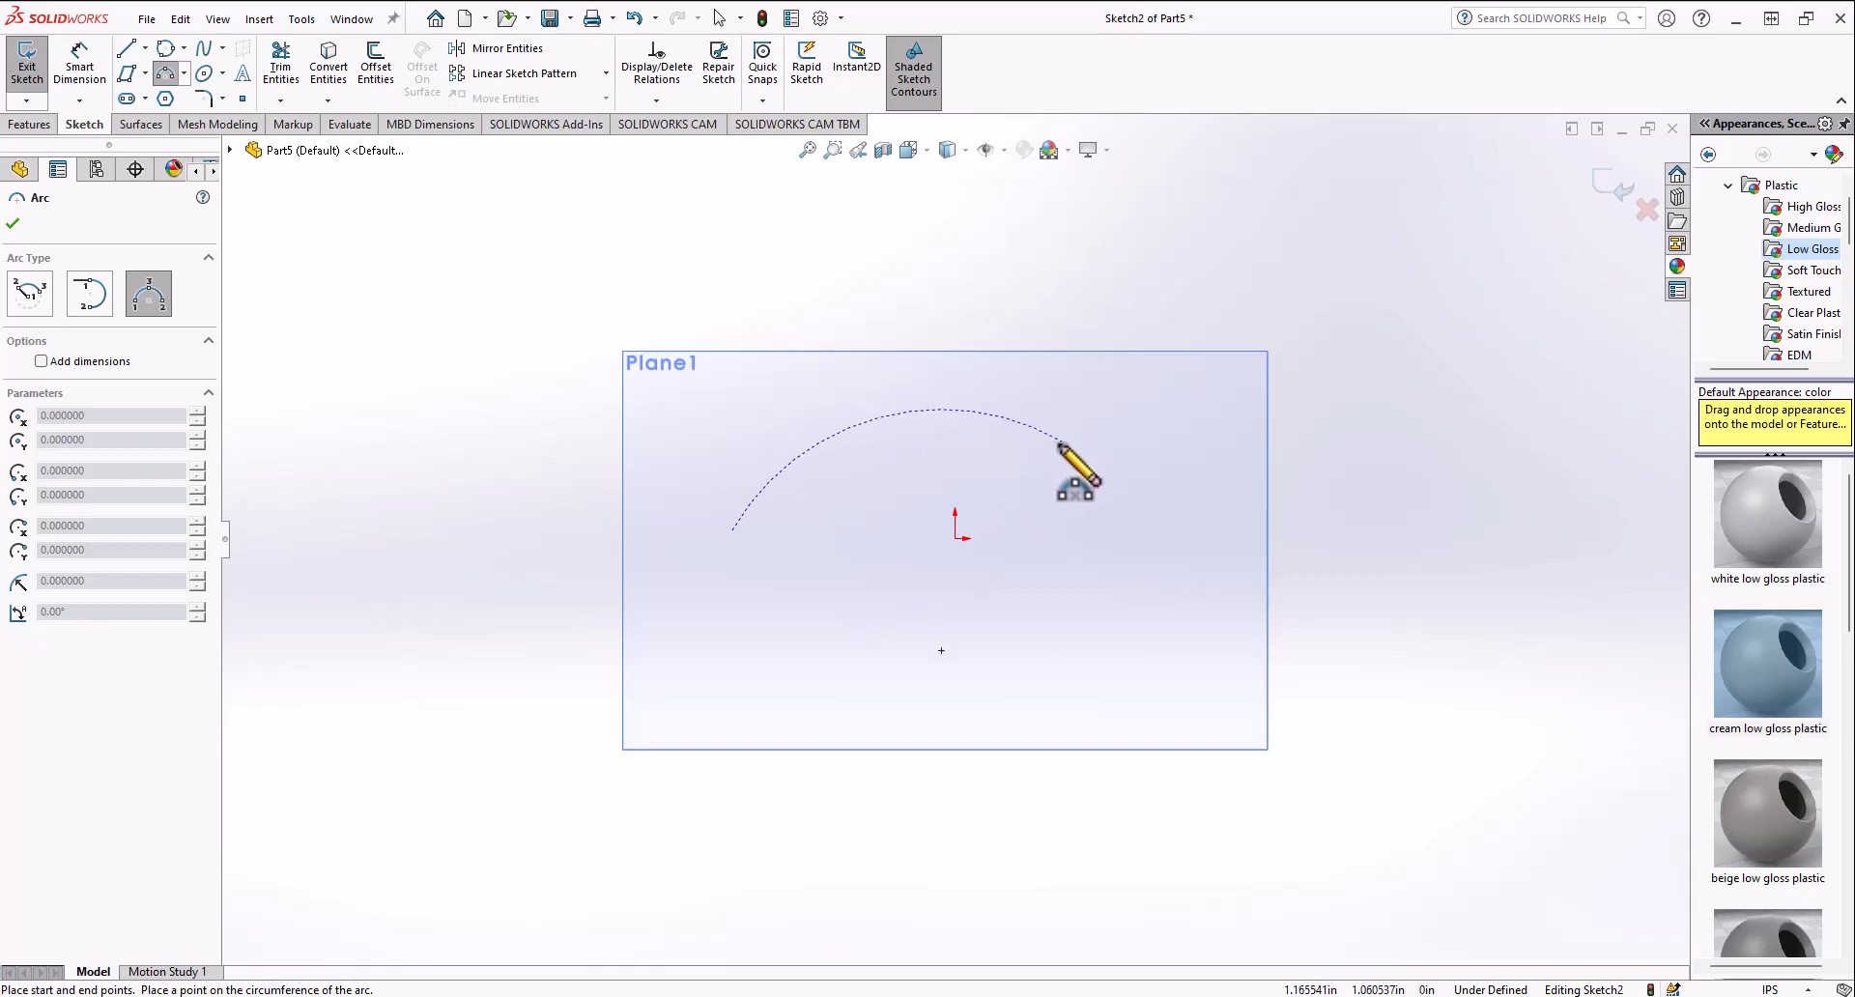
click(1113, 385)
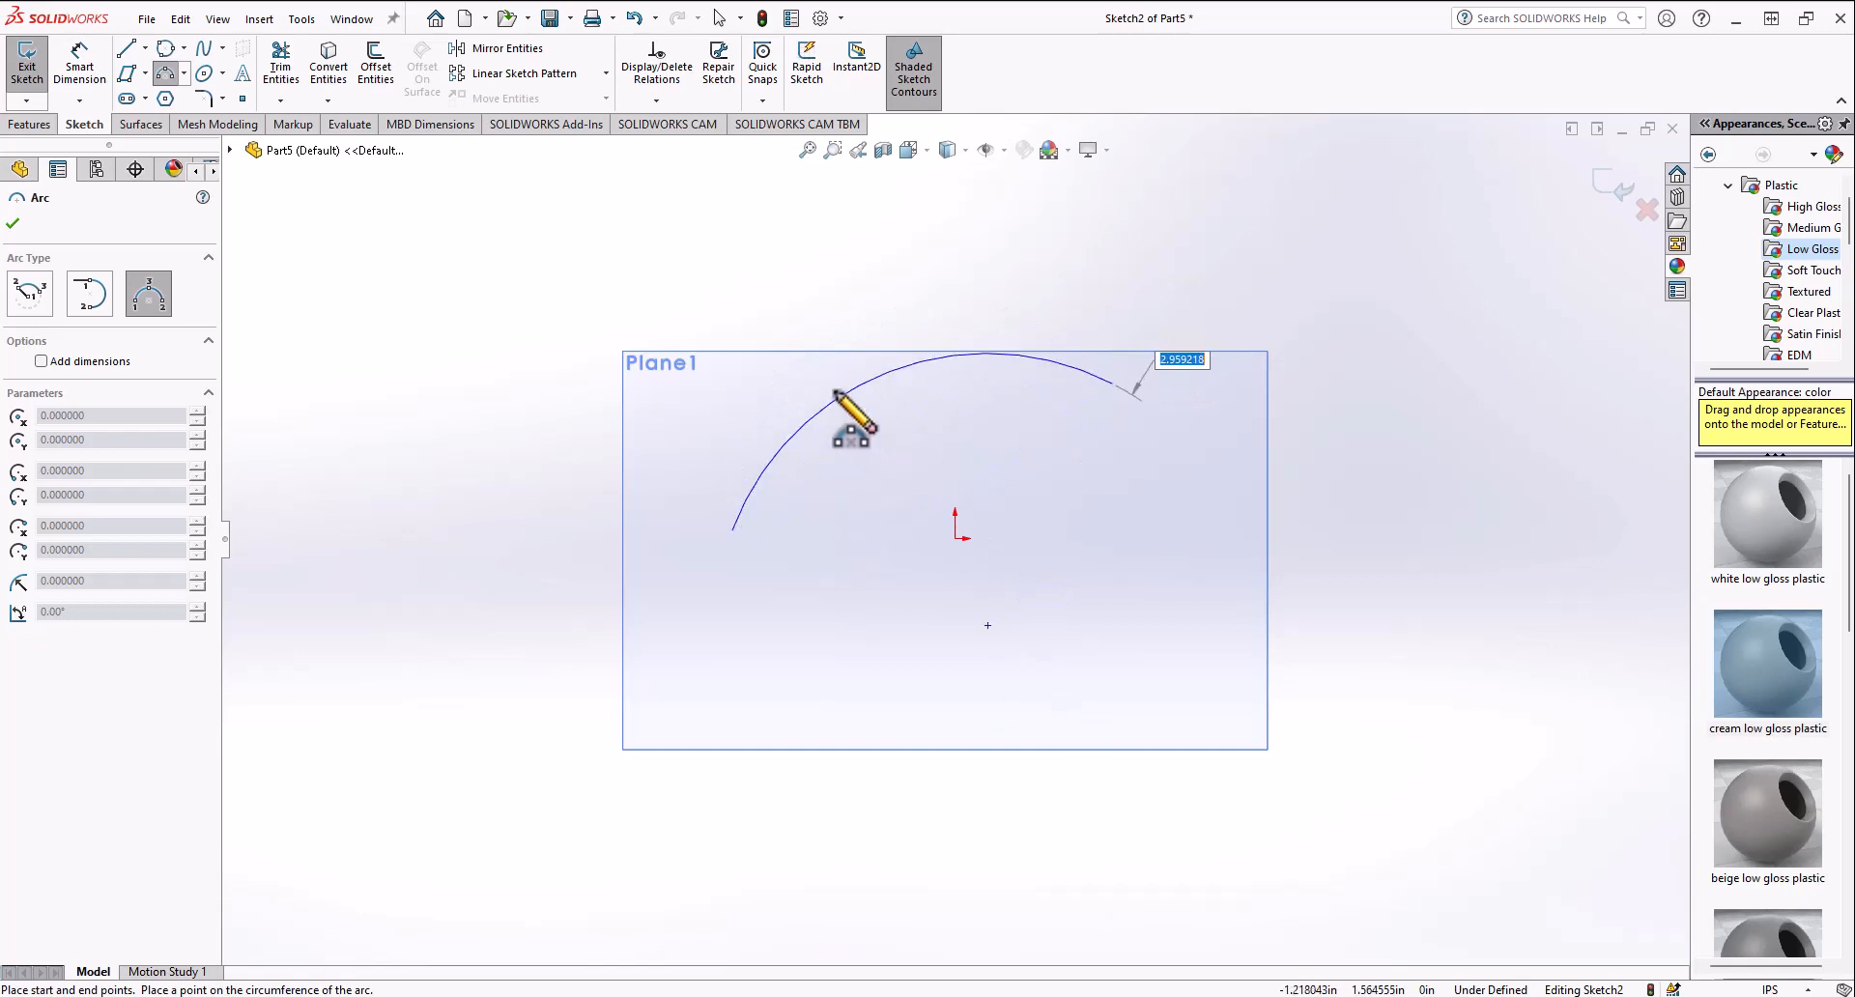
key(Escape)
Step: Sketch two connected lines, from left of the origin down below it and then up to the right
key(l)
click(800, 512)
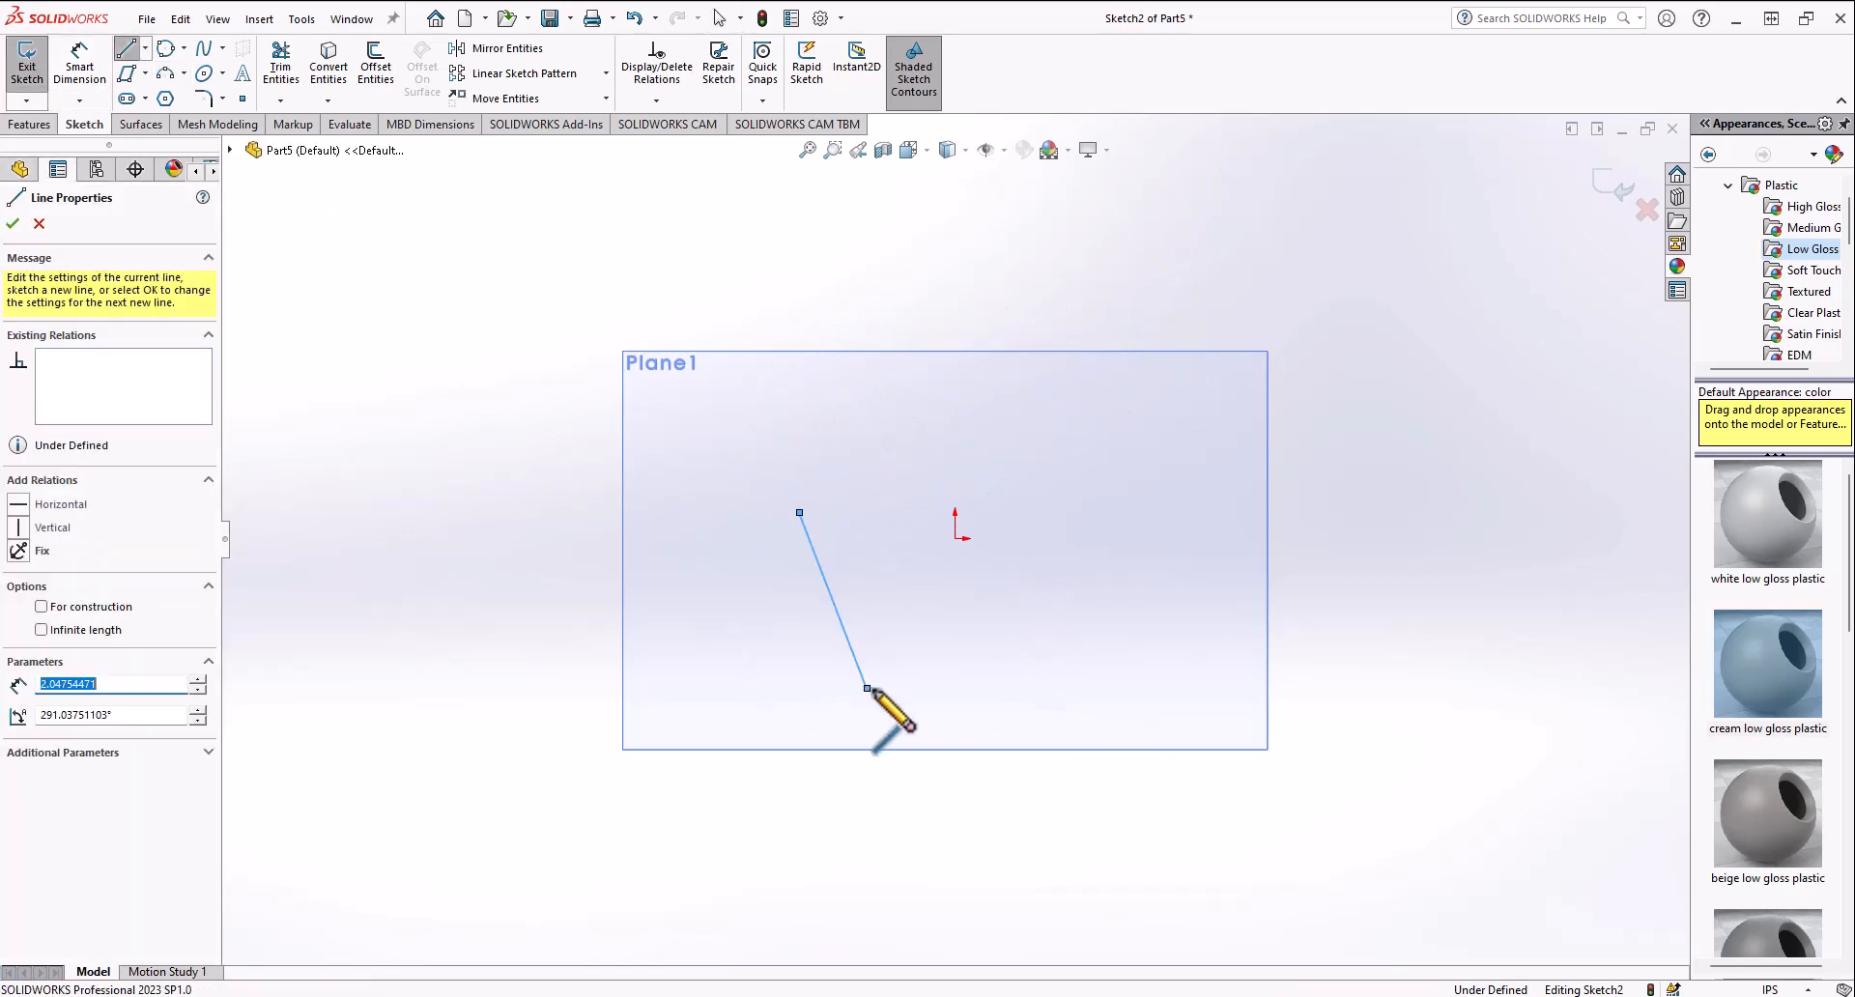
click(867, 688)
click(1234, 473)
Step: Sketch a 3 Point Arc joining the two lines' open ends, passing just above the origin
click(165, 74)
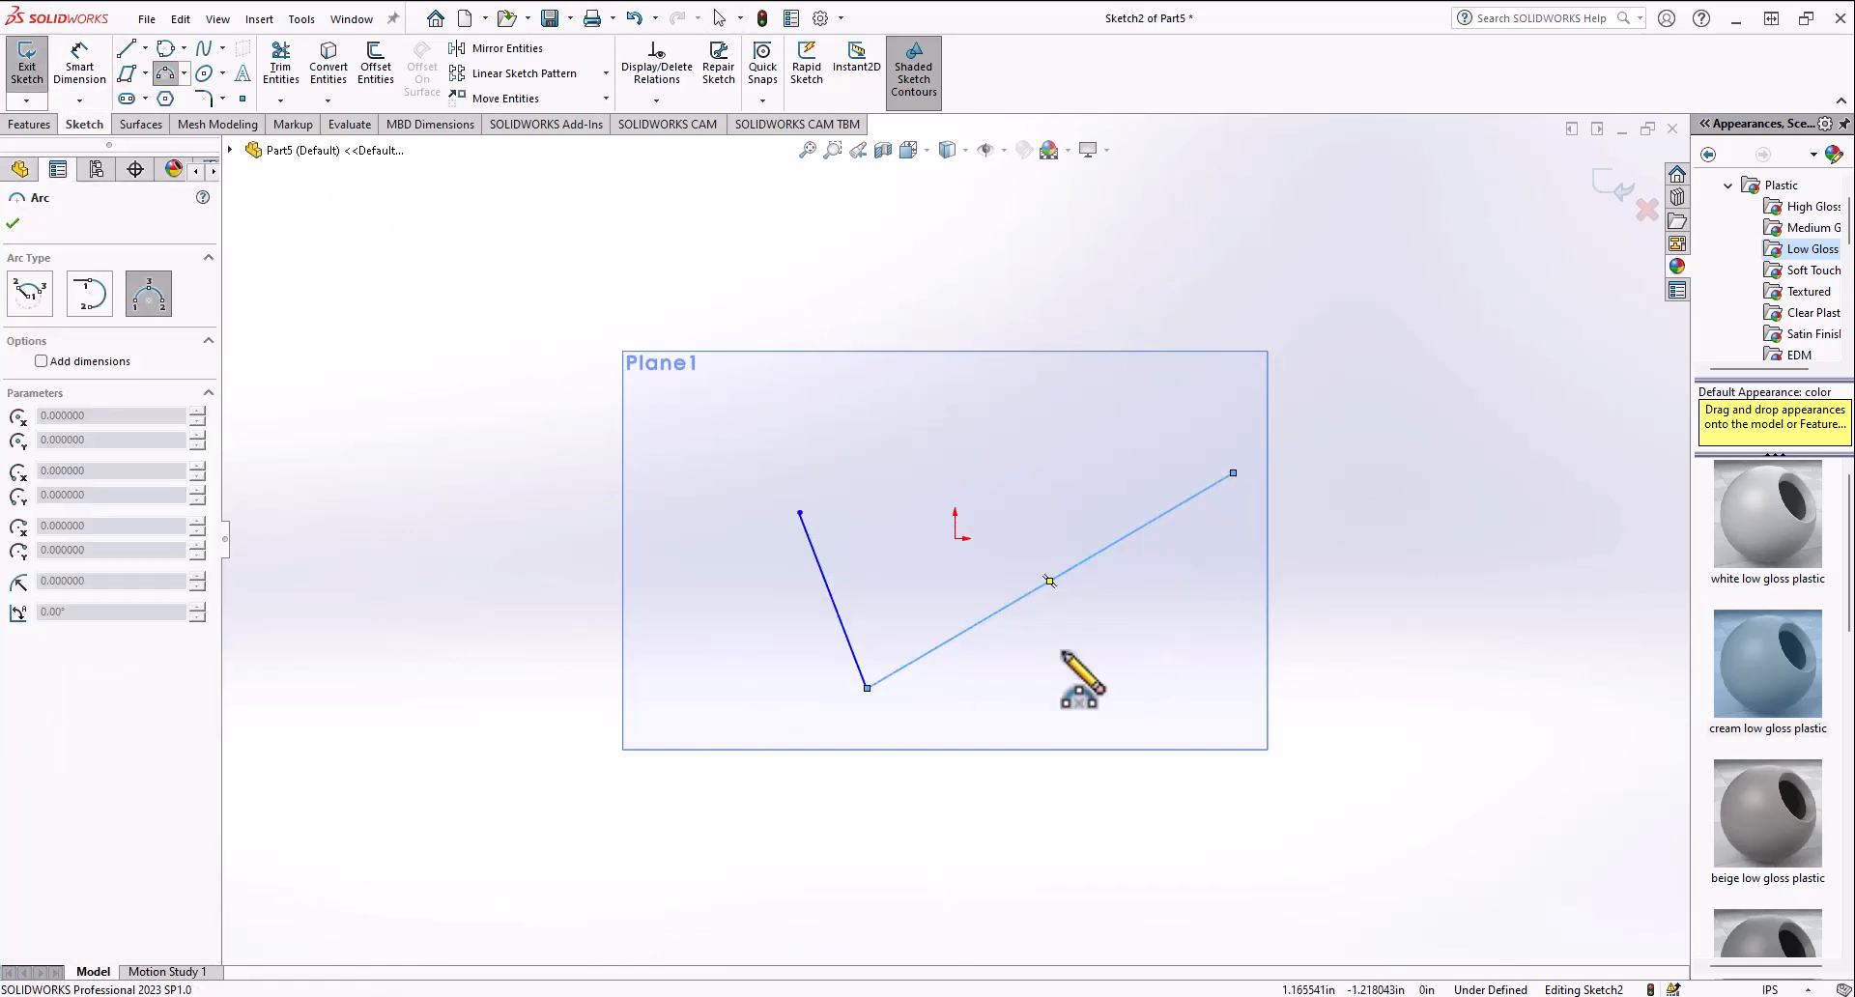
click(801, 513)
click(1235, 473)
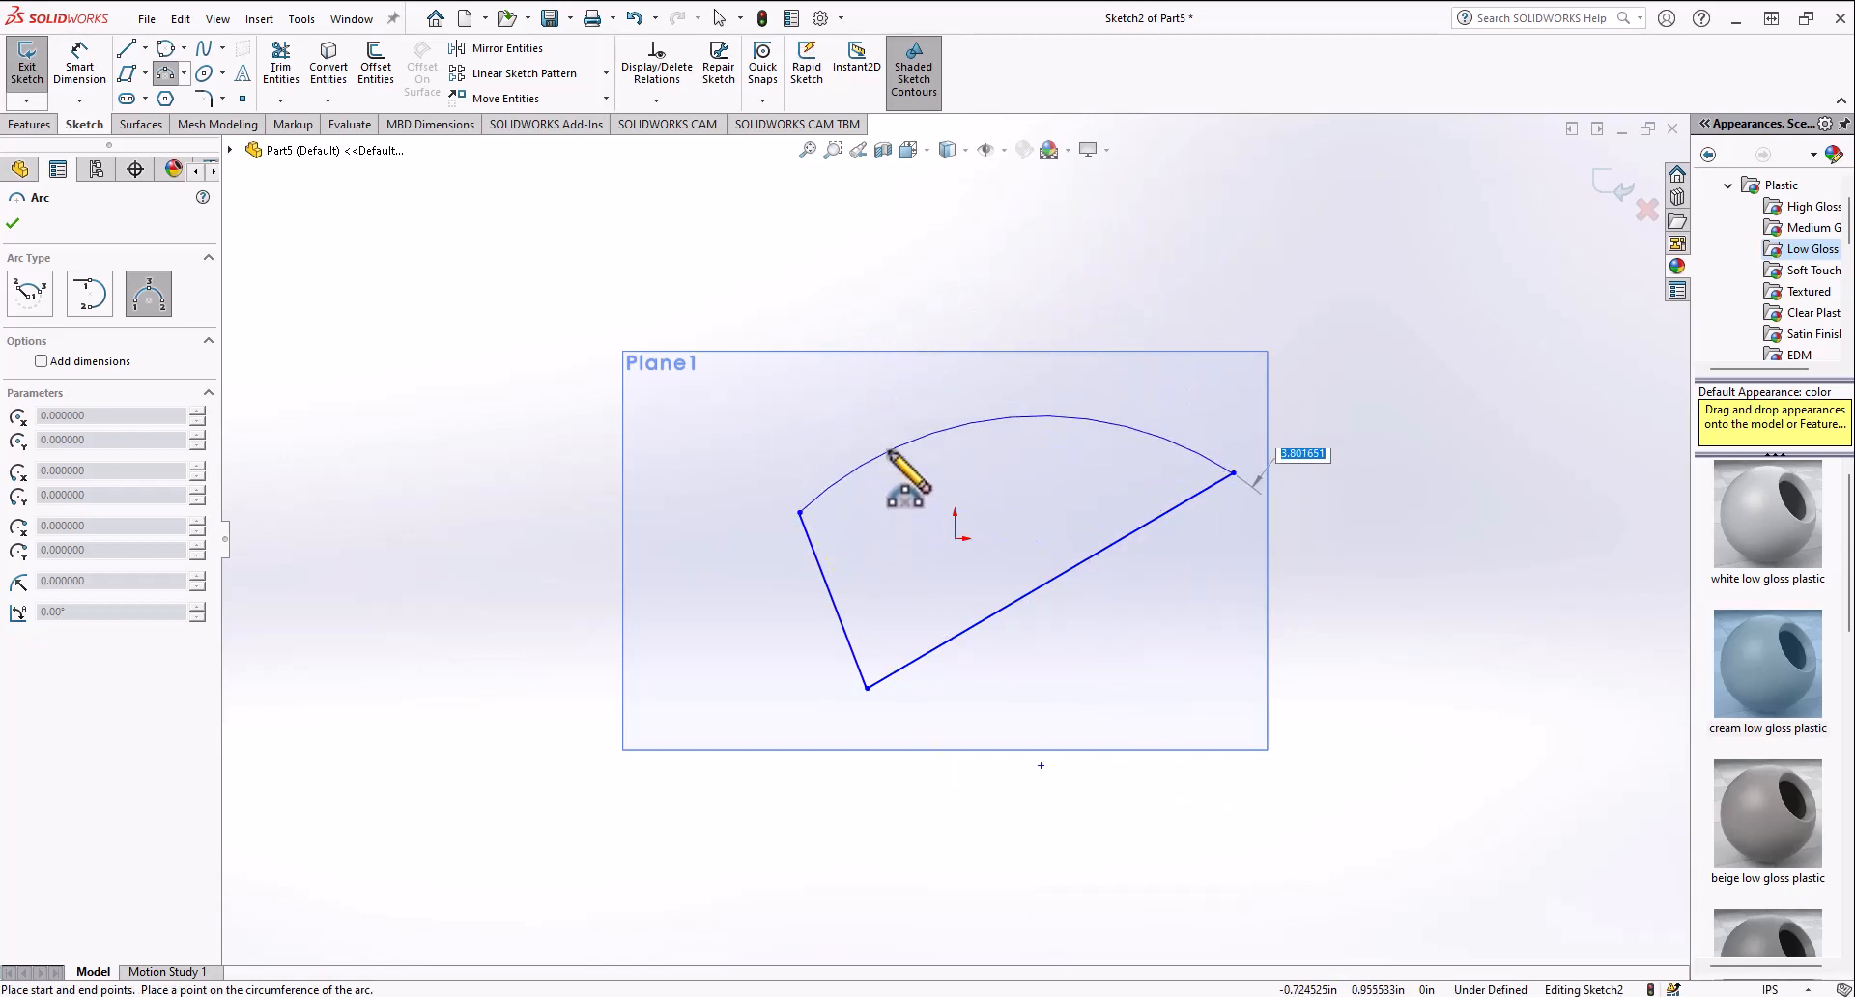
click(881, 533)
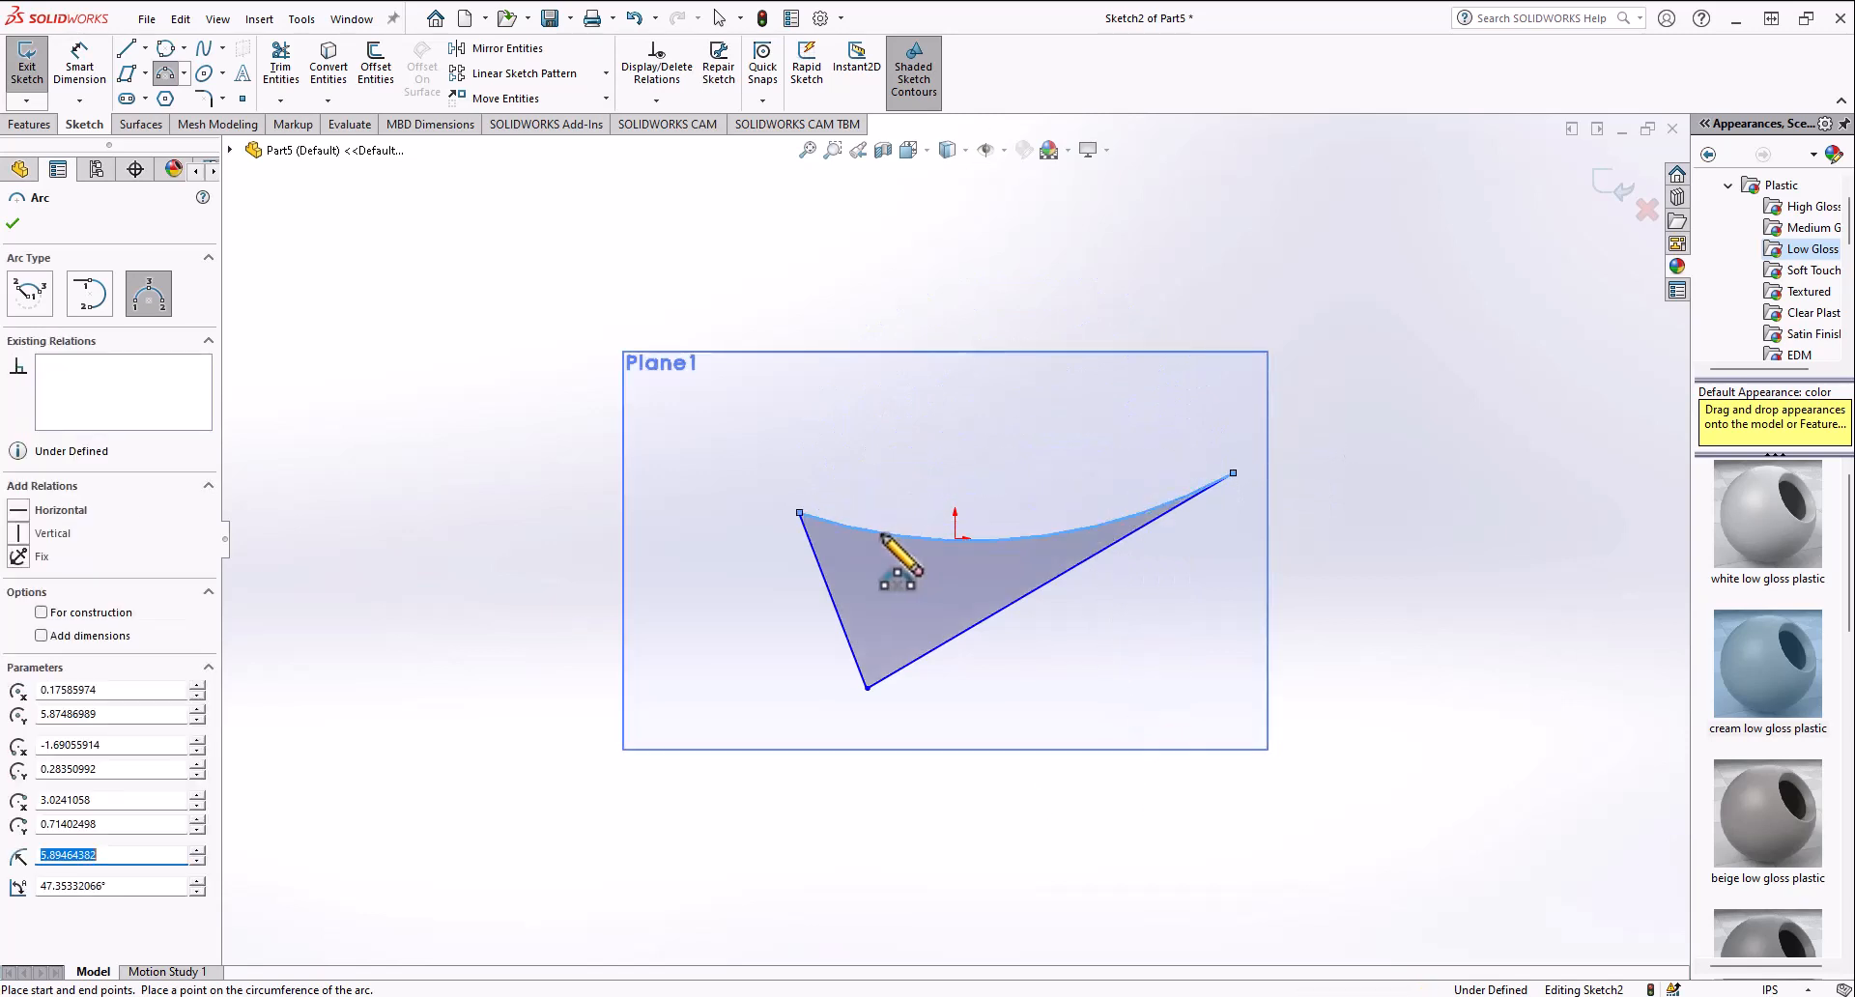
key(Escape)
Step: Select the closed lines-and-arc profile and delete it
mouse_move(692, 355)
mouse_down()
mouse_move(928, 506)
mouse_move(731, 310)
mouse_move(713, 377)
mouse_up()
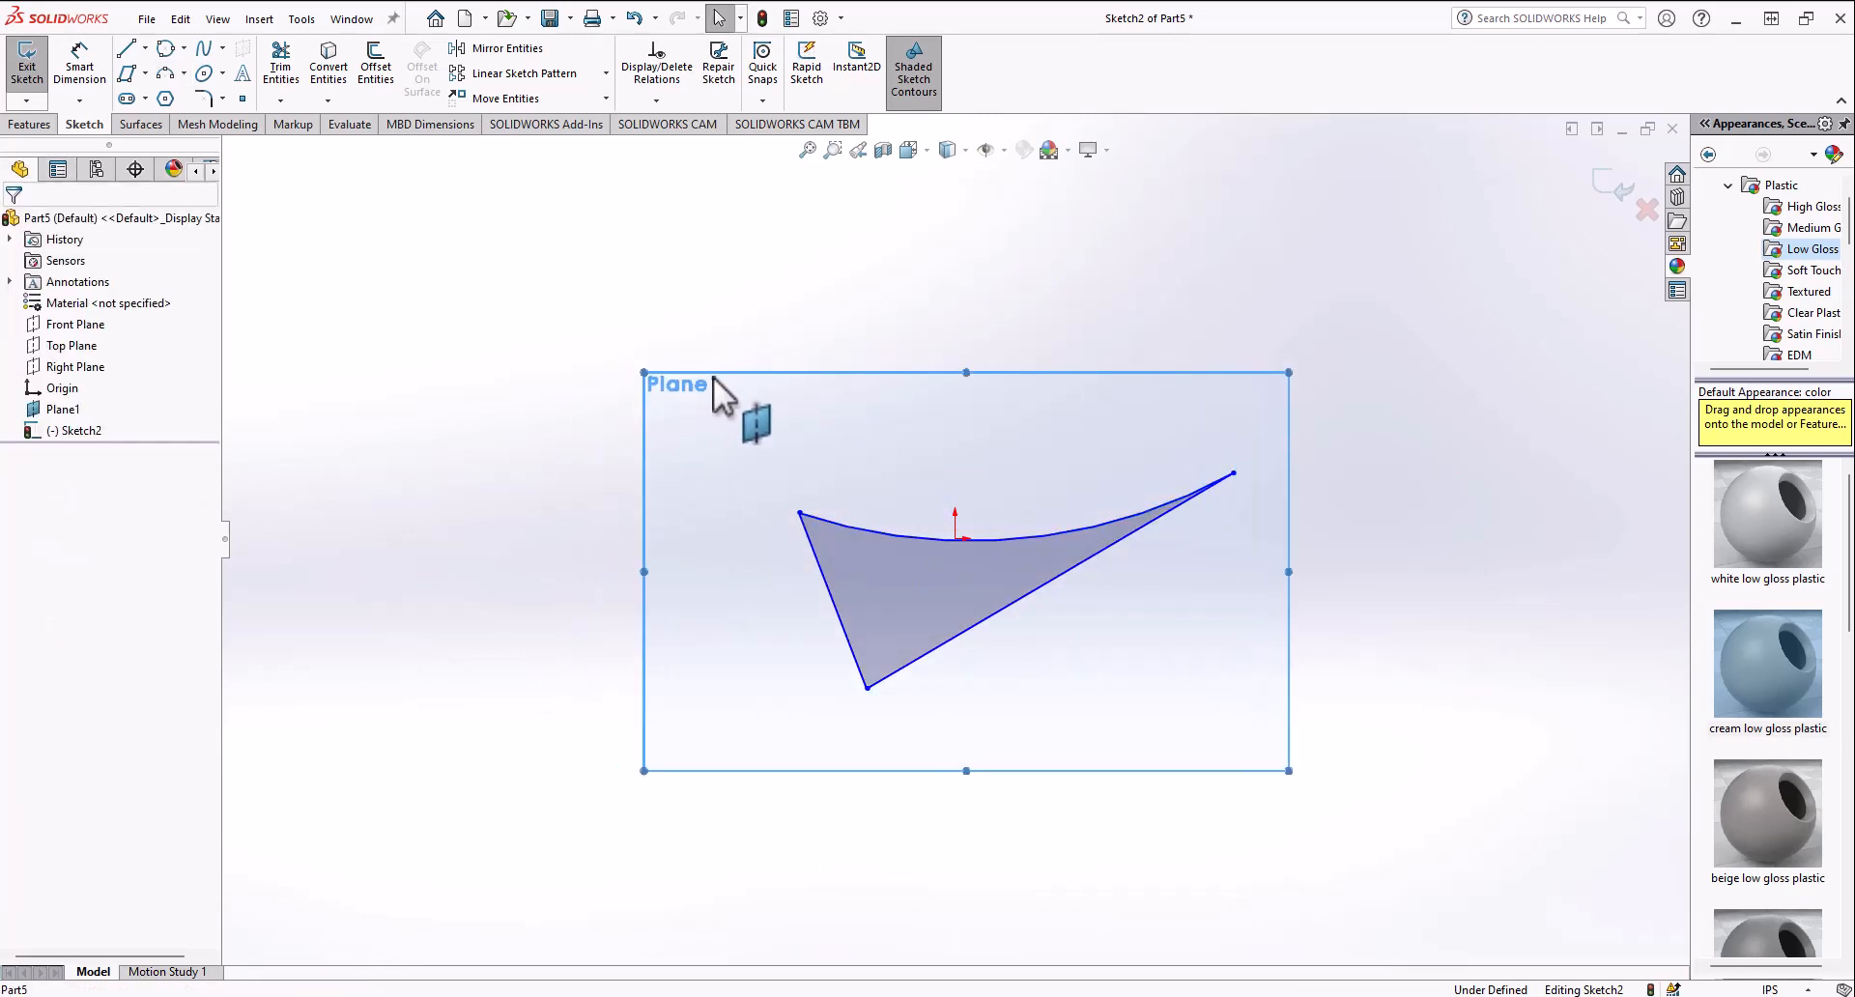
click(949, 582)
key(Delete)
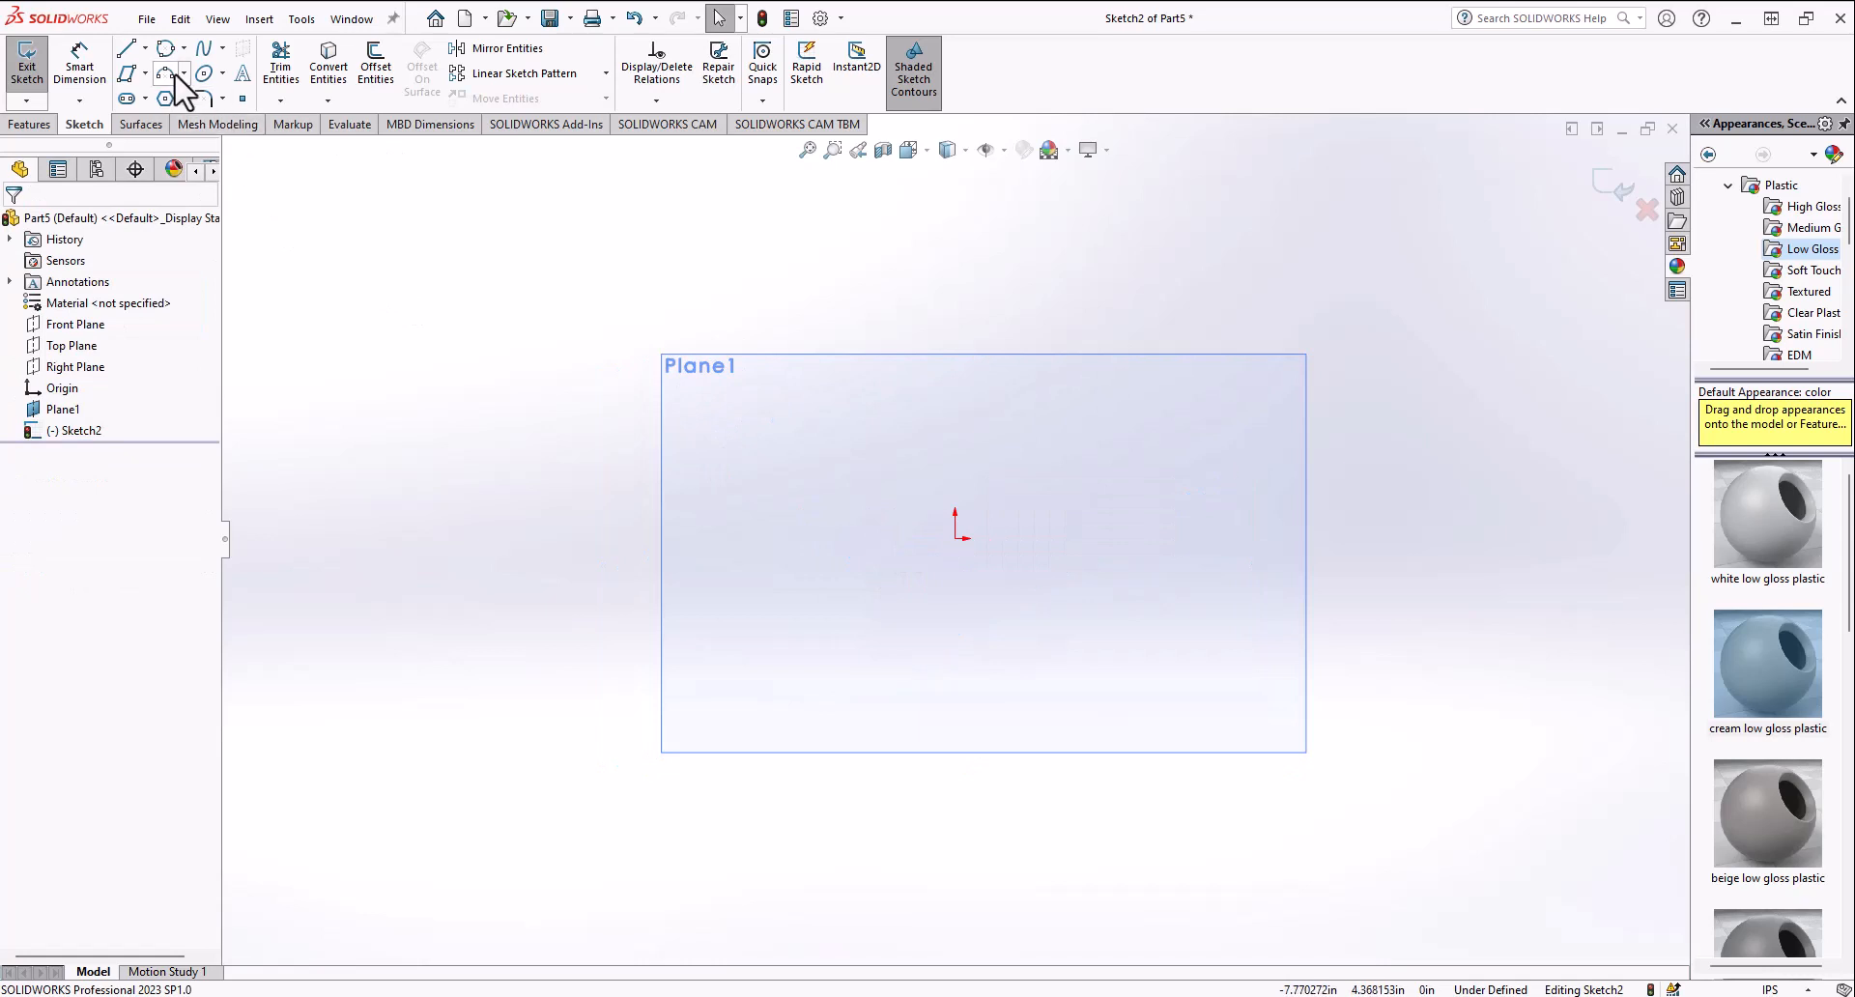
Step: Sketch a tall vertical ellipse centered on the origin, then undo it
click(223, 75)
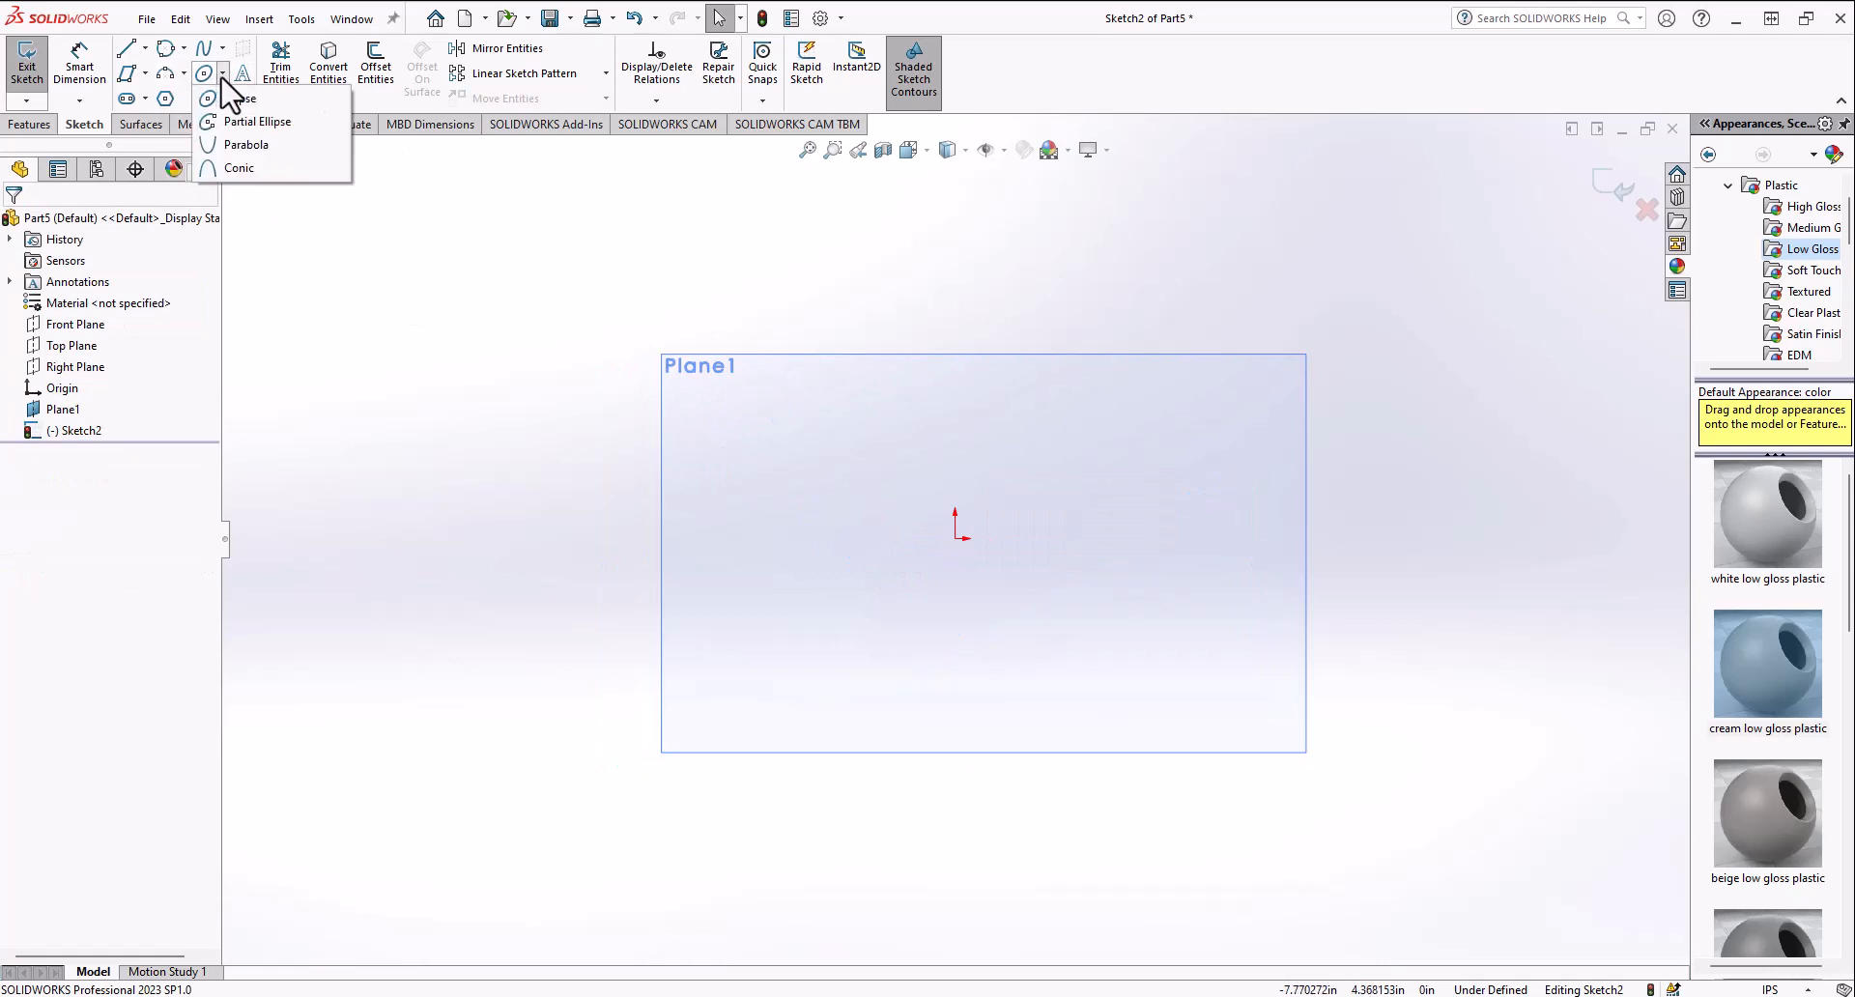
click(244, 122)
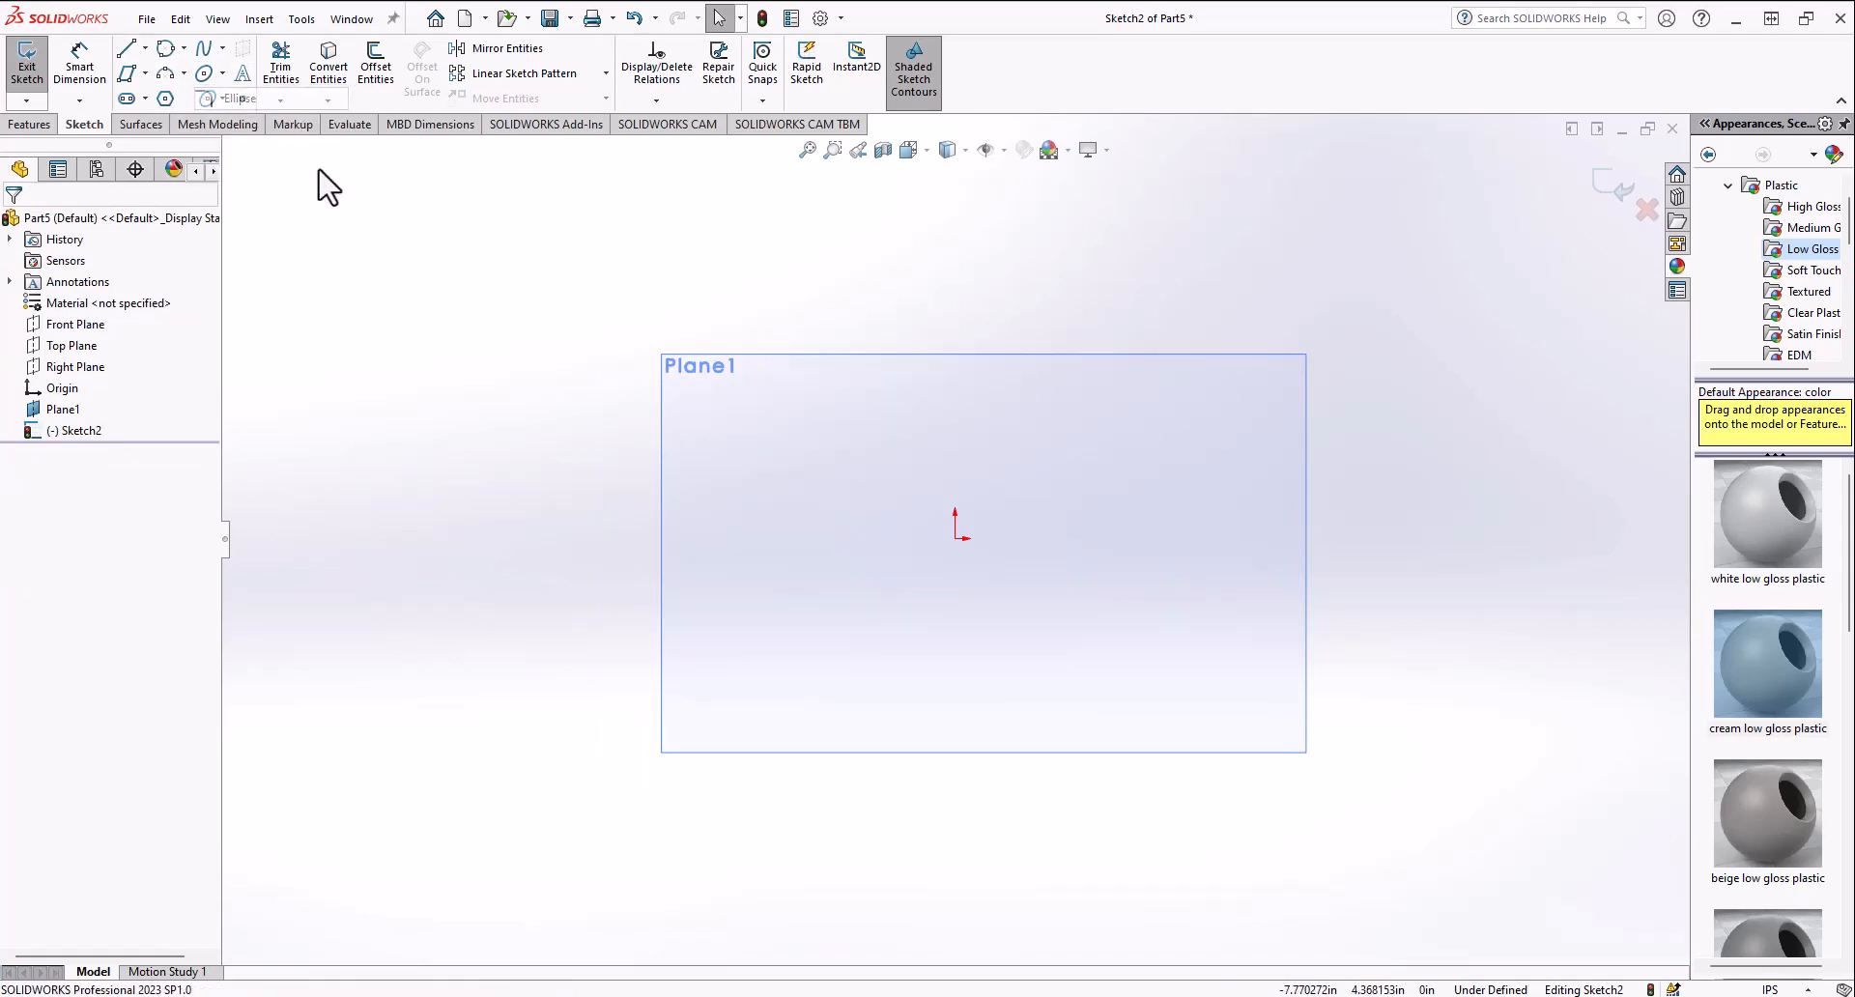
click(956, 539)
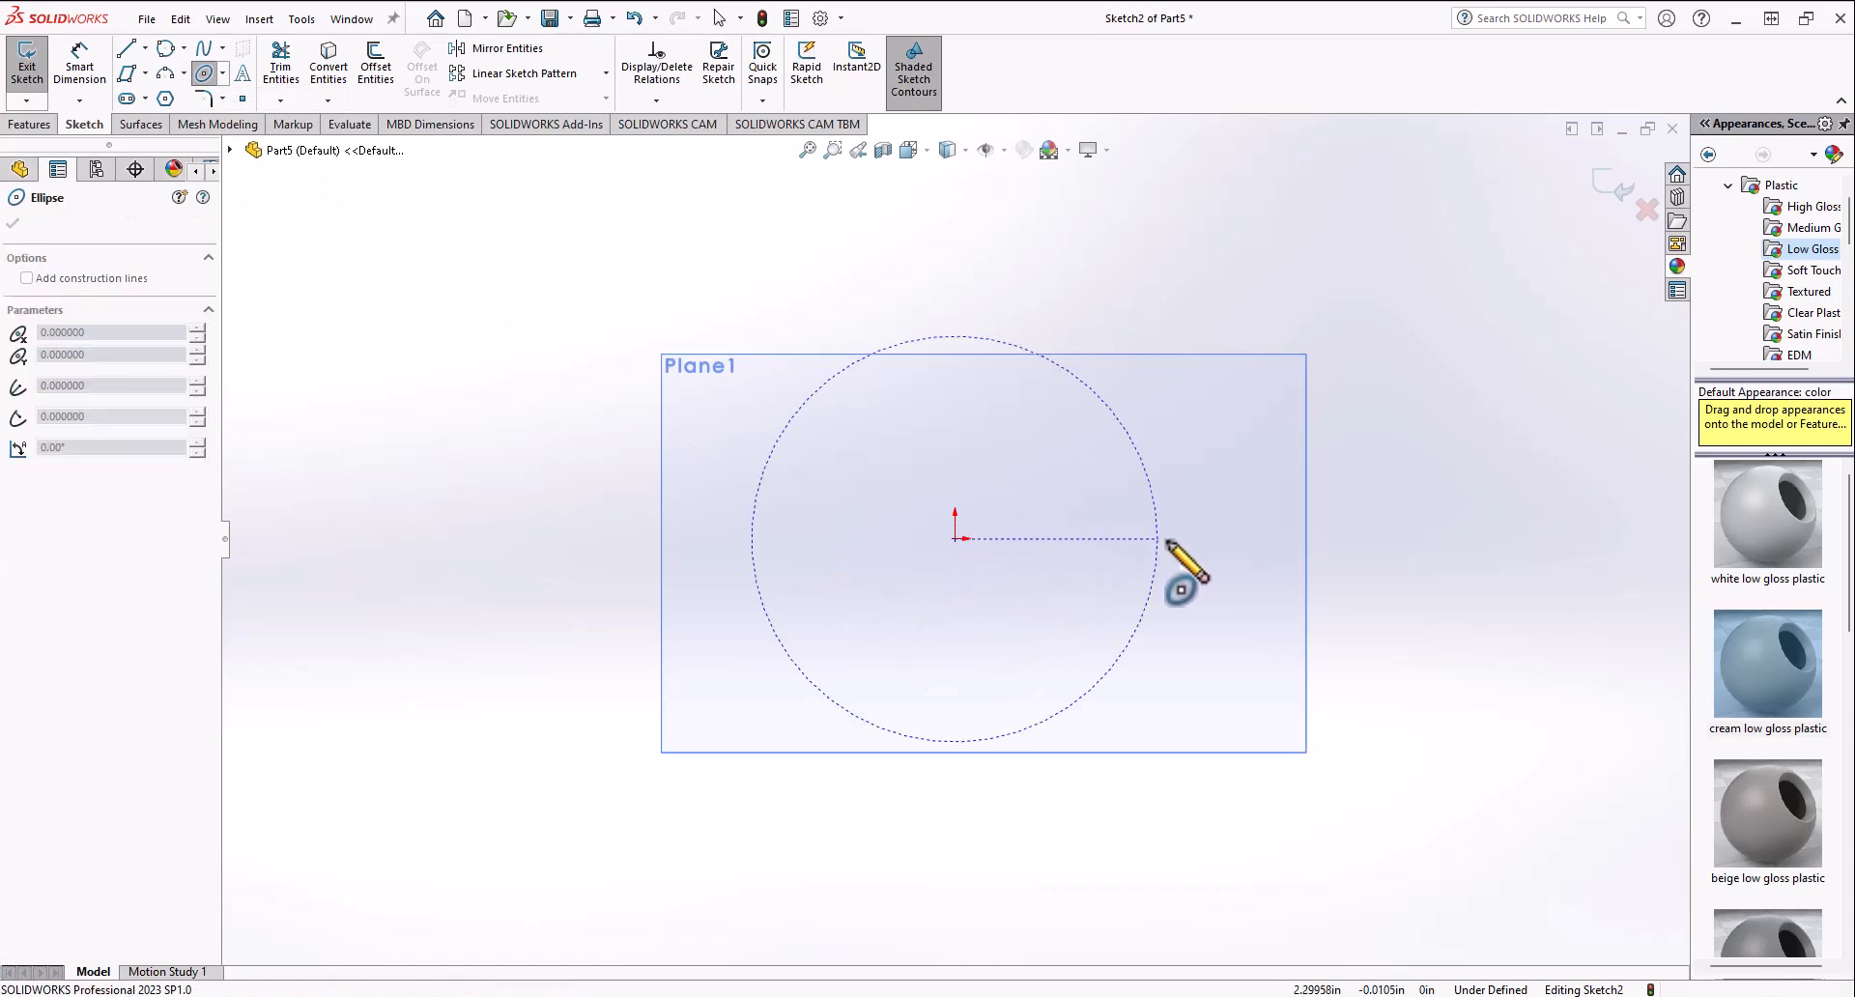
click(1182, 538)
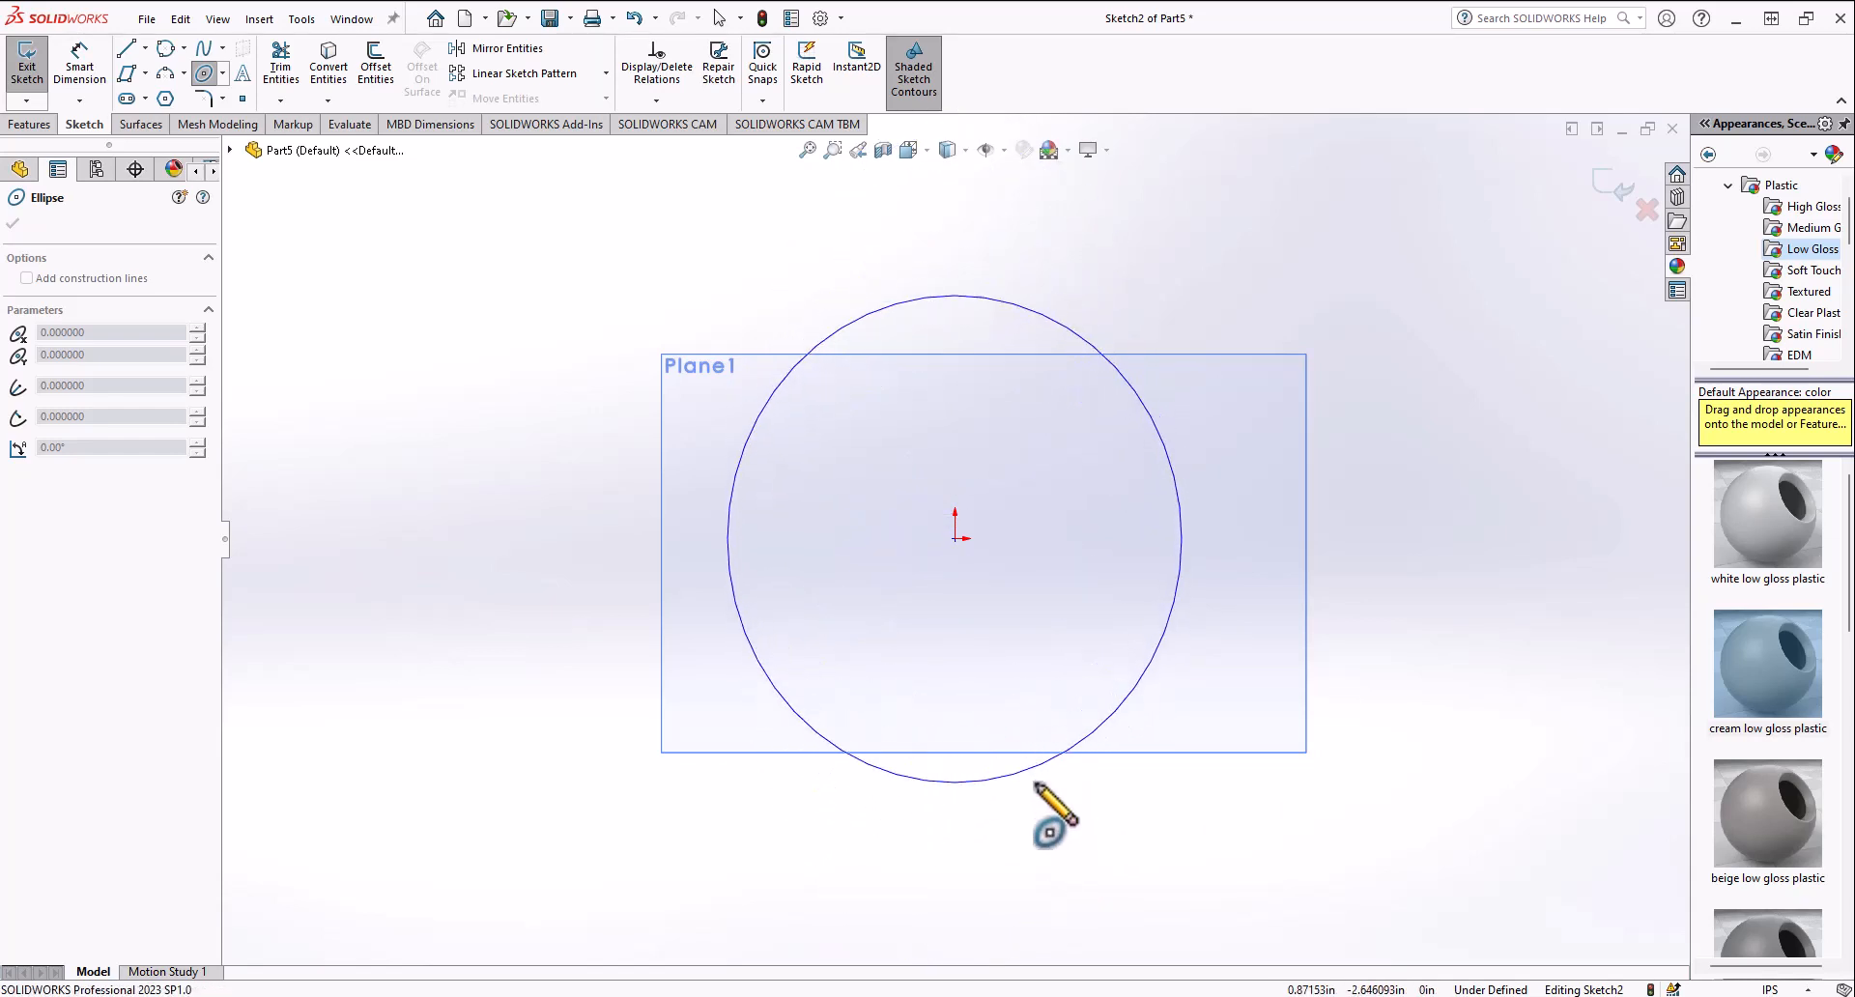
click(1054, 925)
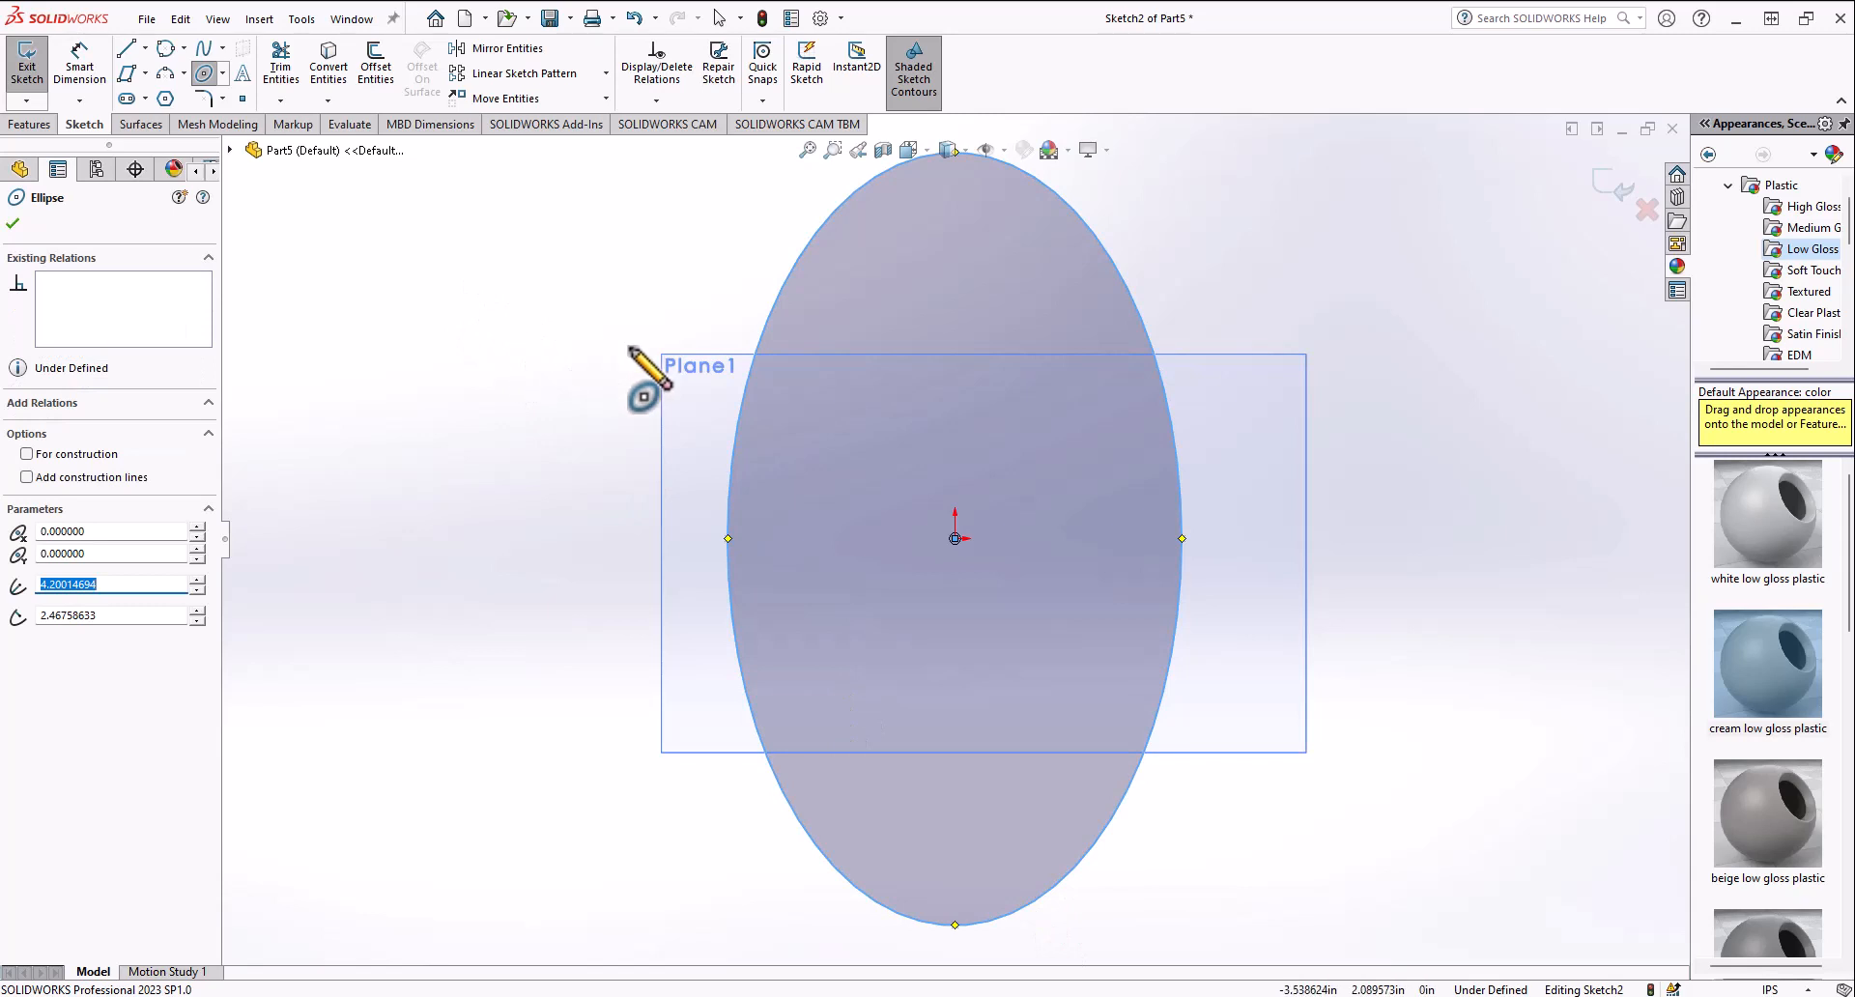
key(ctrl+z)
Step: Try sketching a partial ellipse centered on the origin, sweeping around its upper-left side
click(227, 76)
click(227, 122)
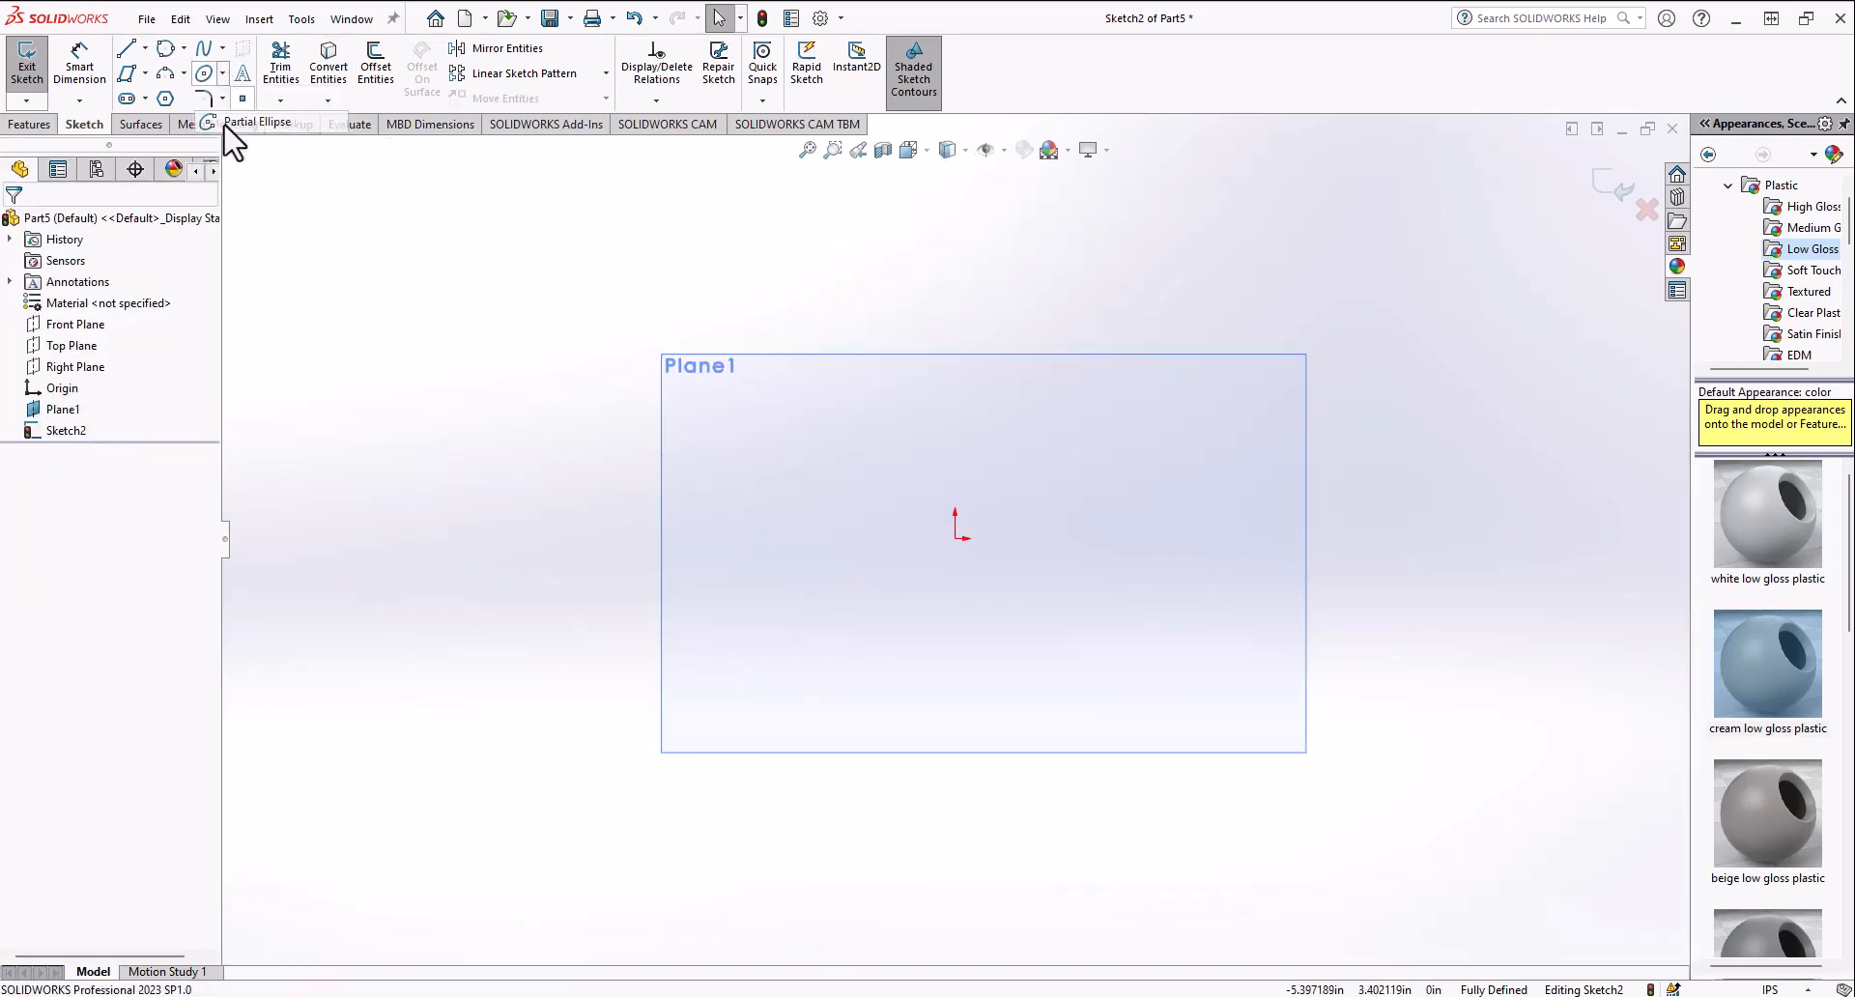
click(954, 540)
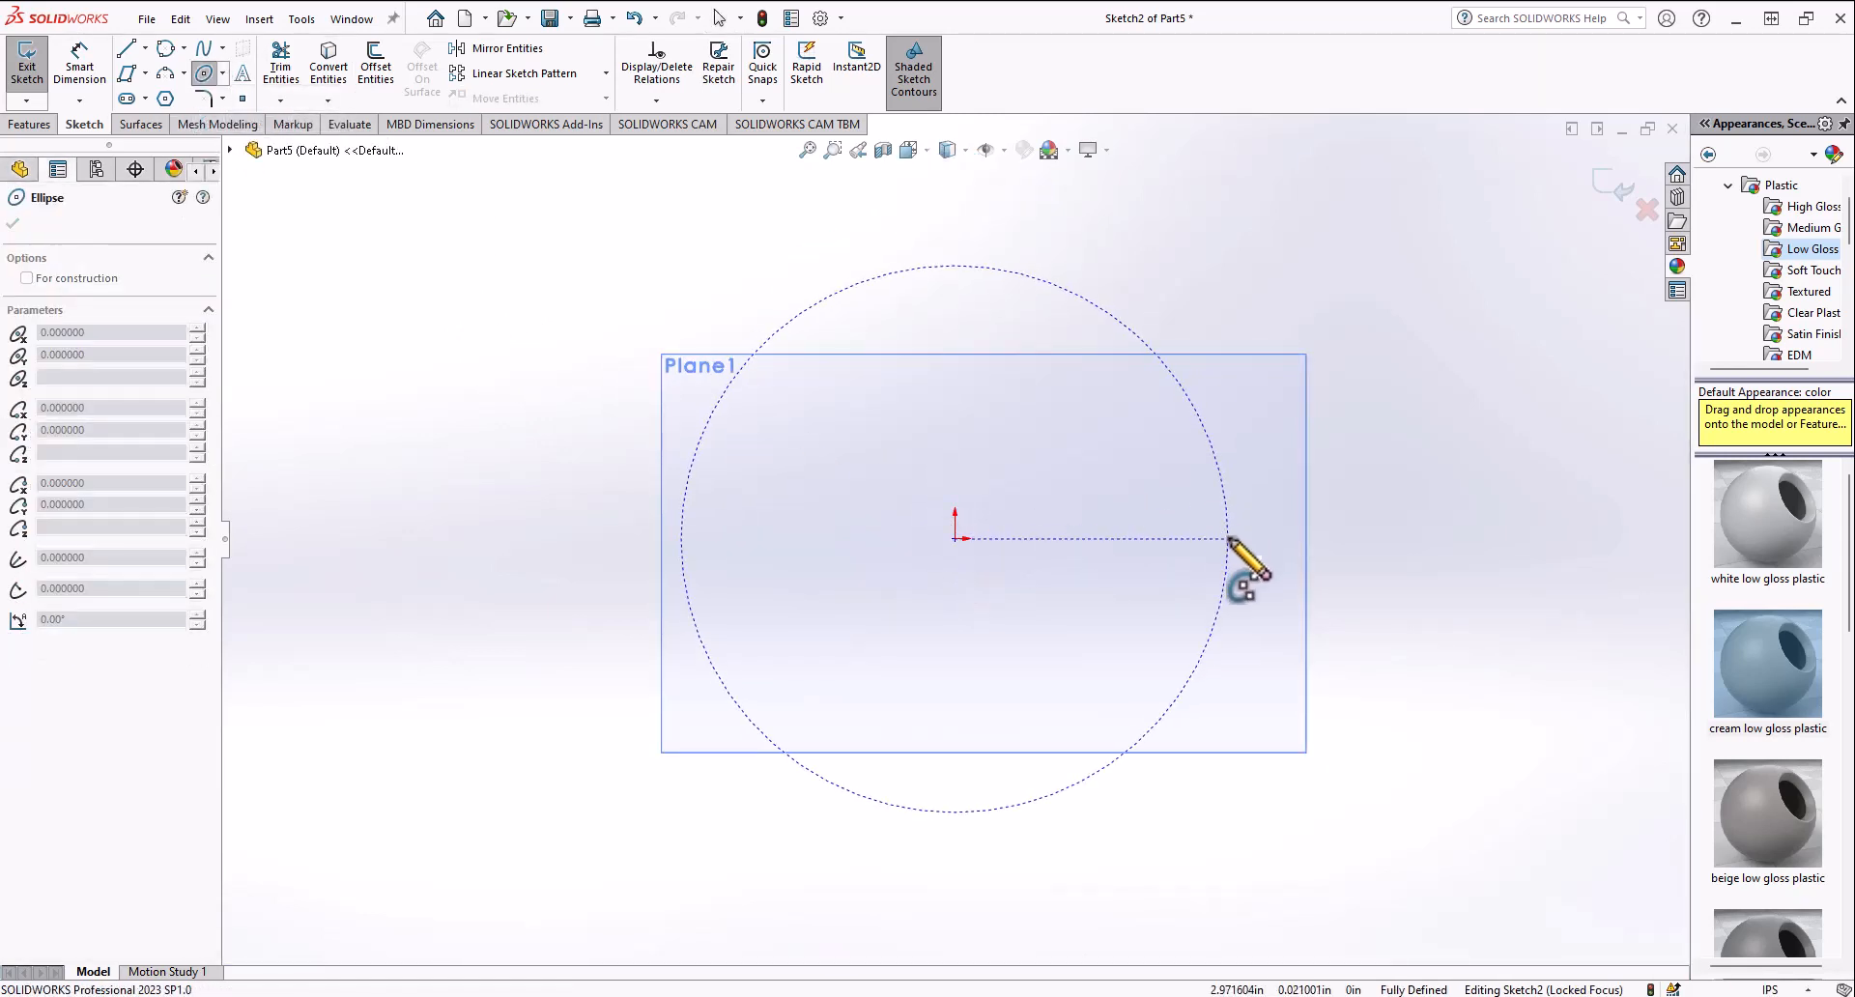
click(1227, 538)
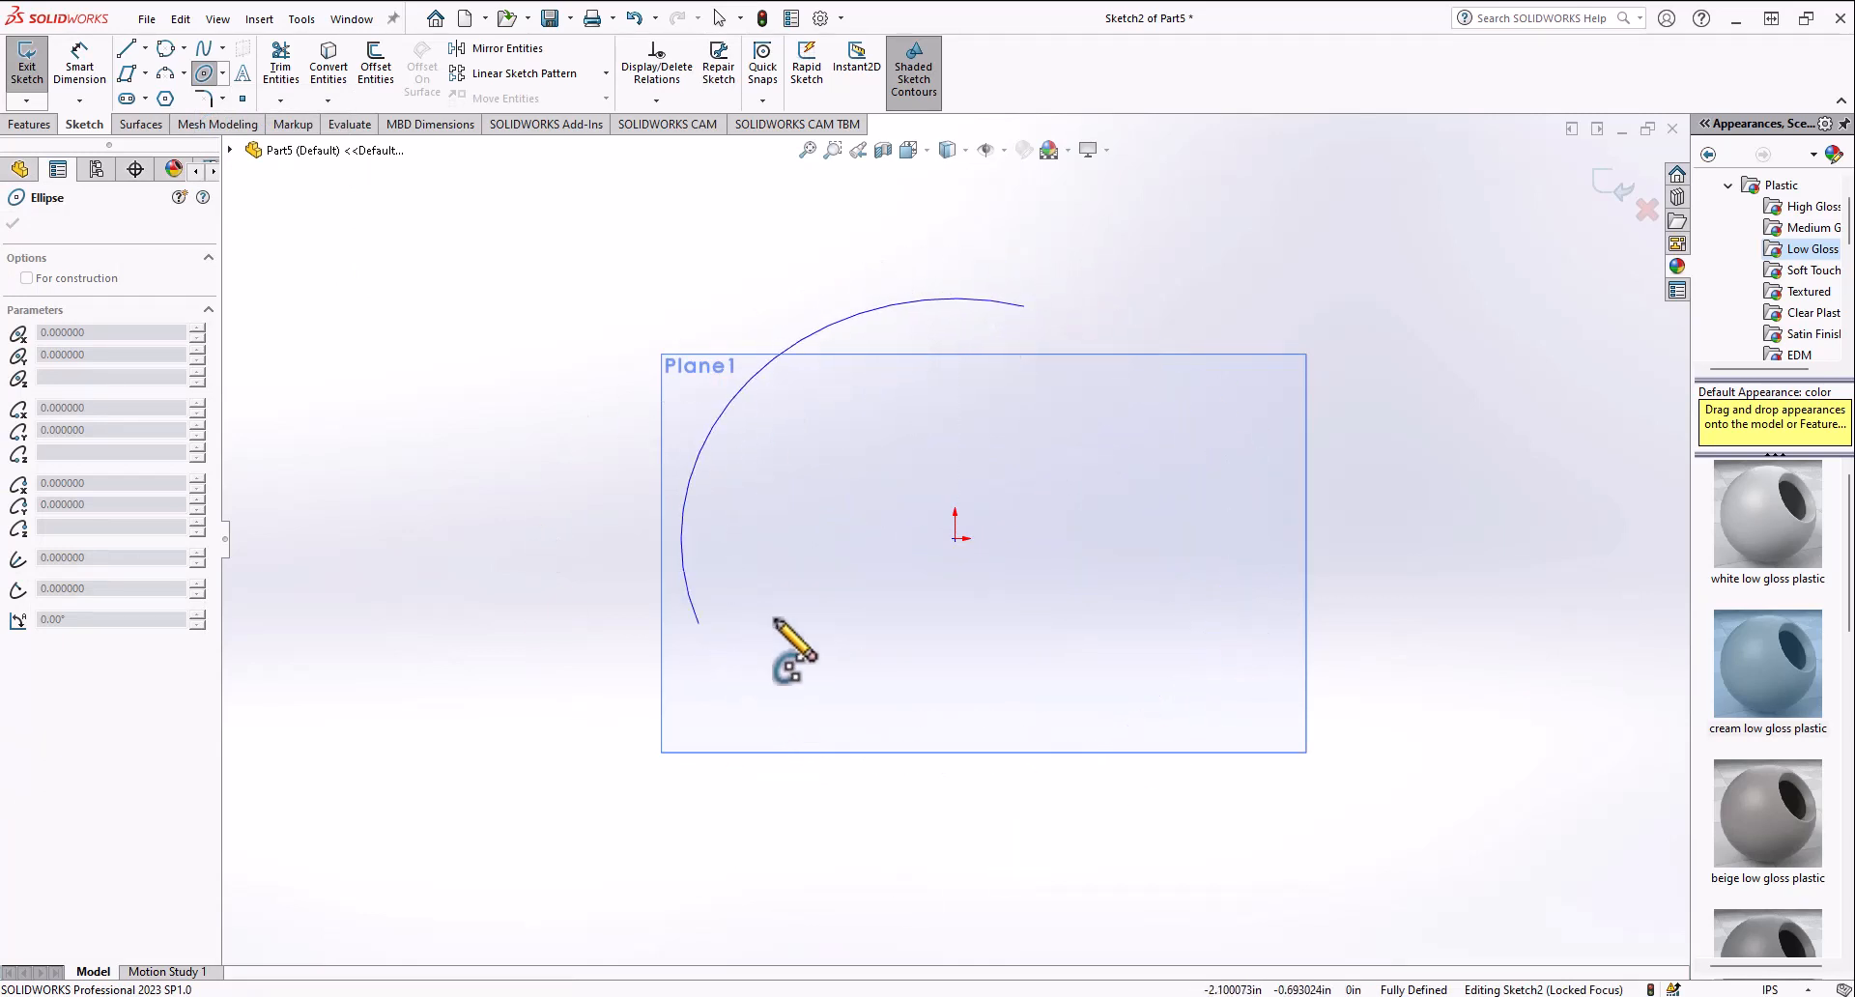
click(1084, 325)
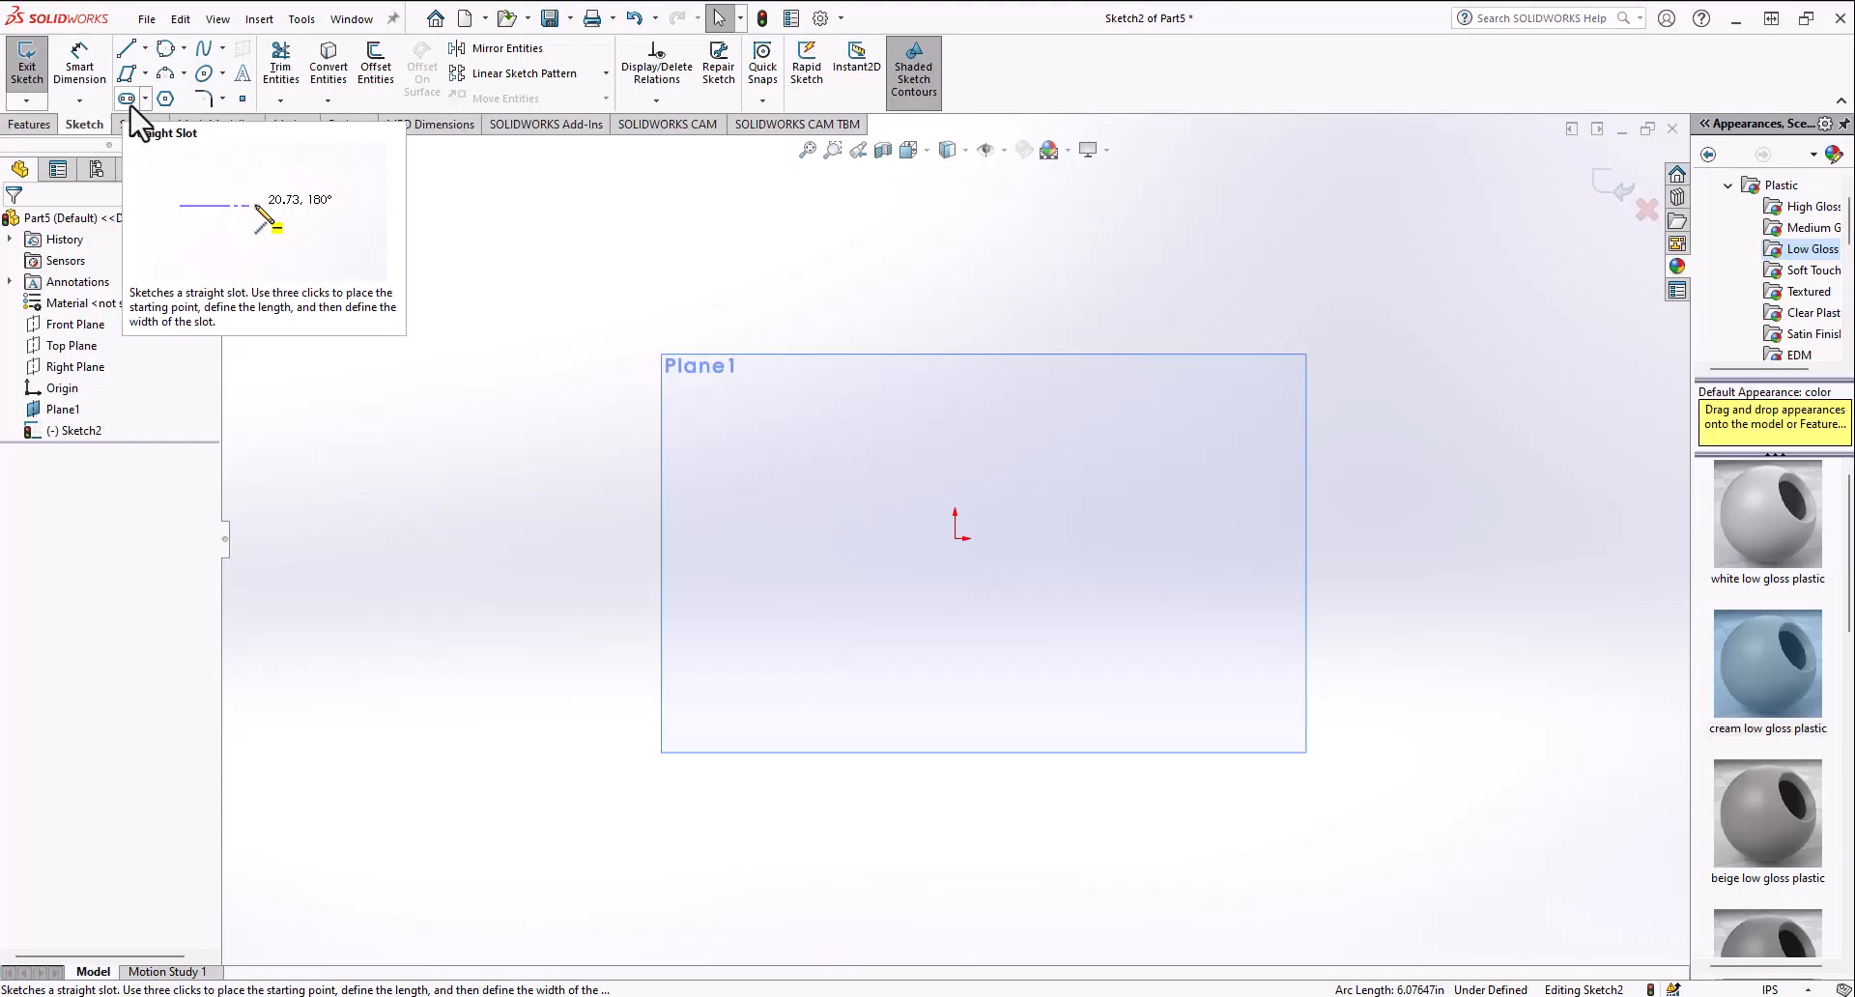
Step: Sketch two straight slots: one from the origin rising to the right, and one near the plane's upper-left corner
click(126, 98)
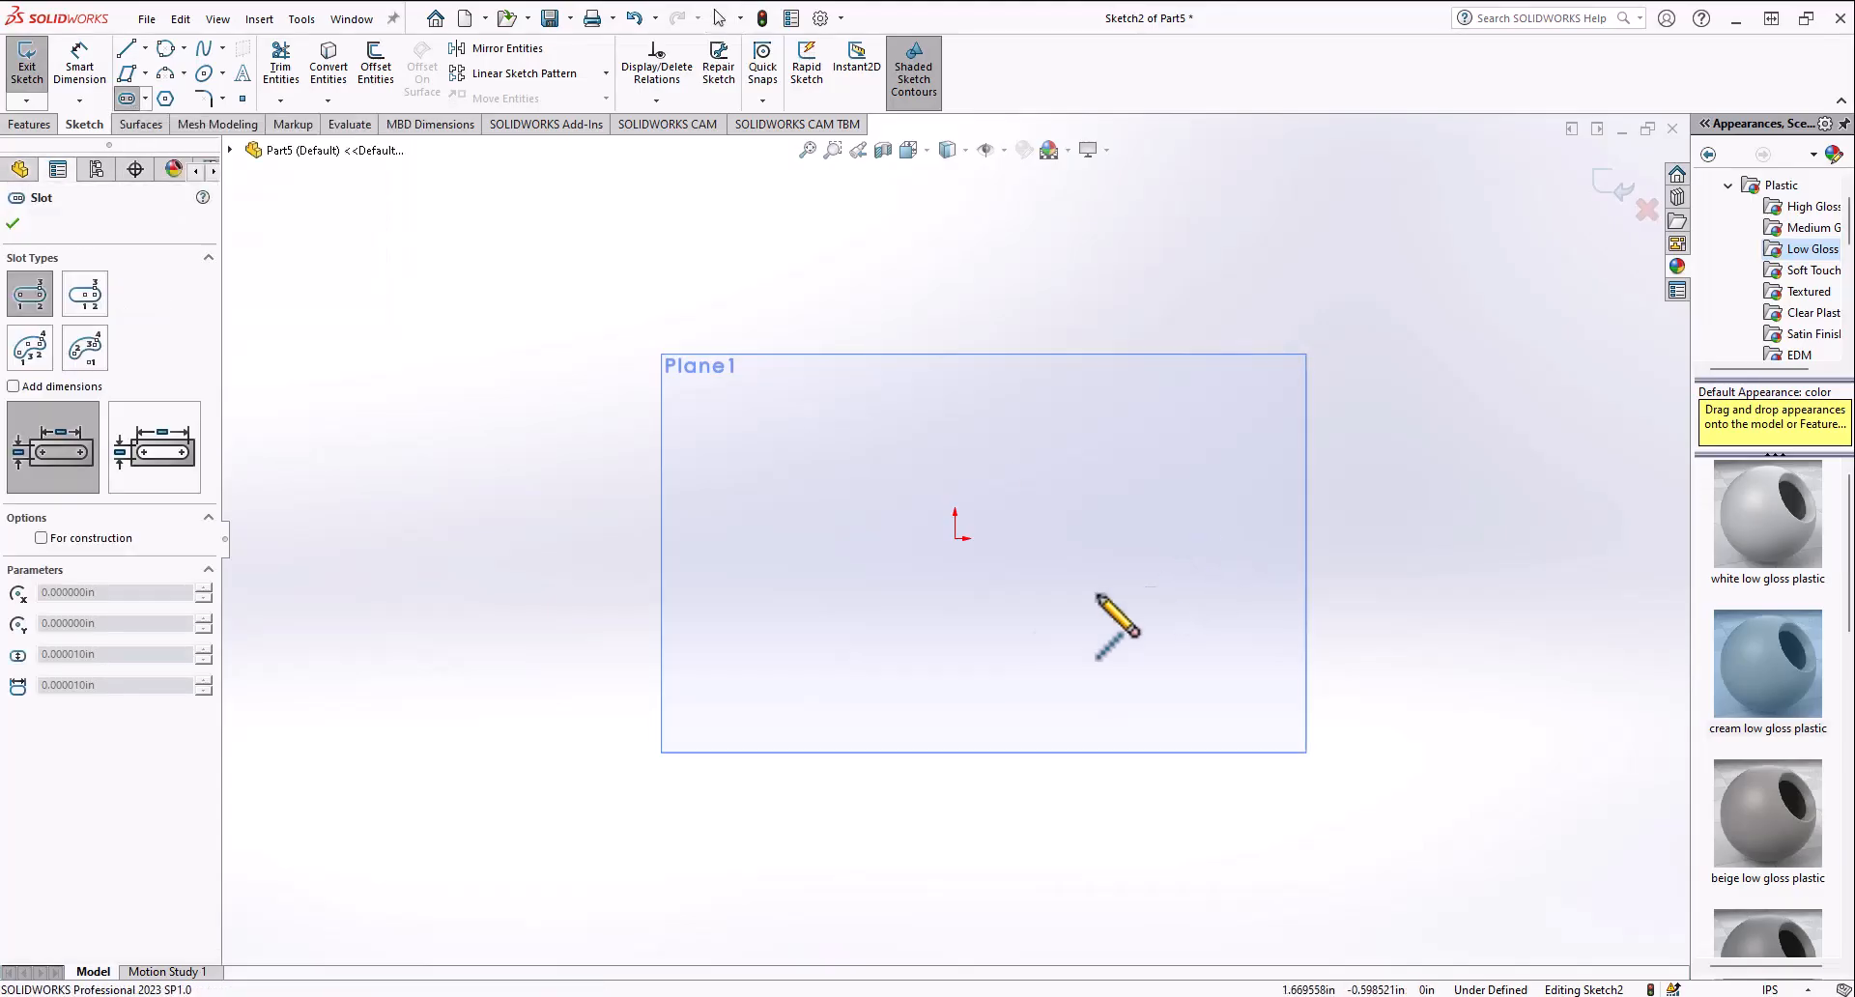
click(955, 538)
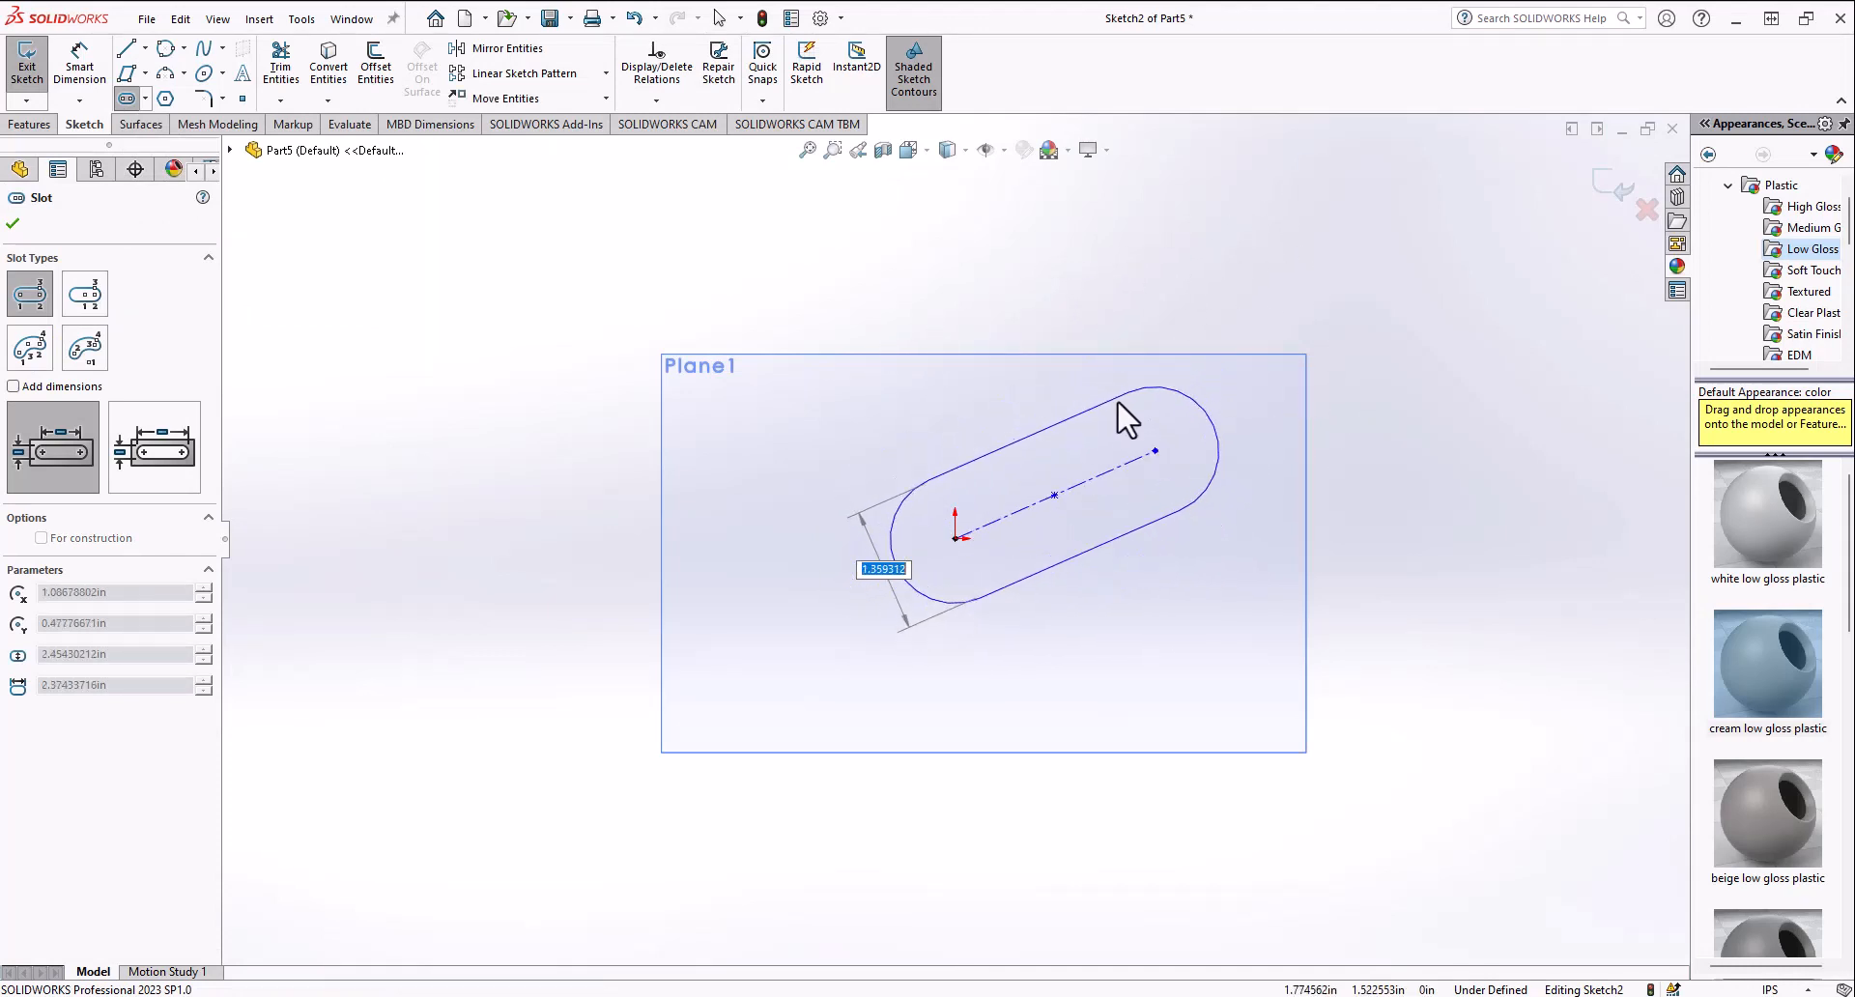
click(1106, 376)
click(664, 329)
click(703, 523)
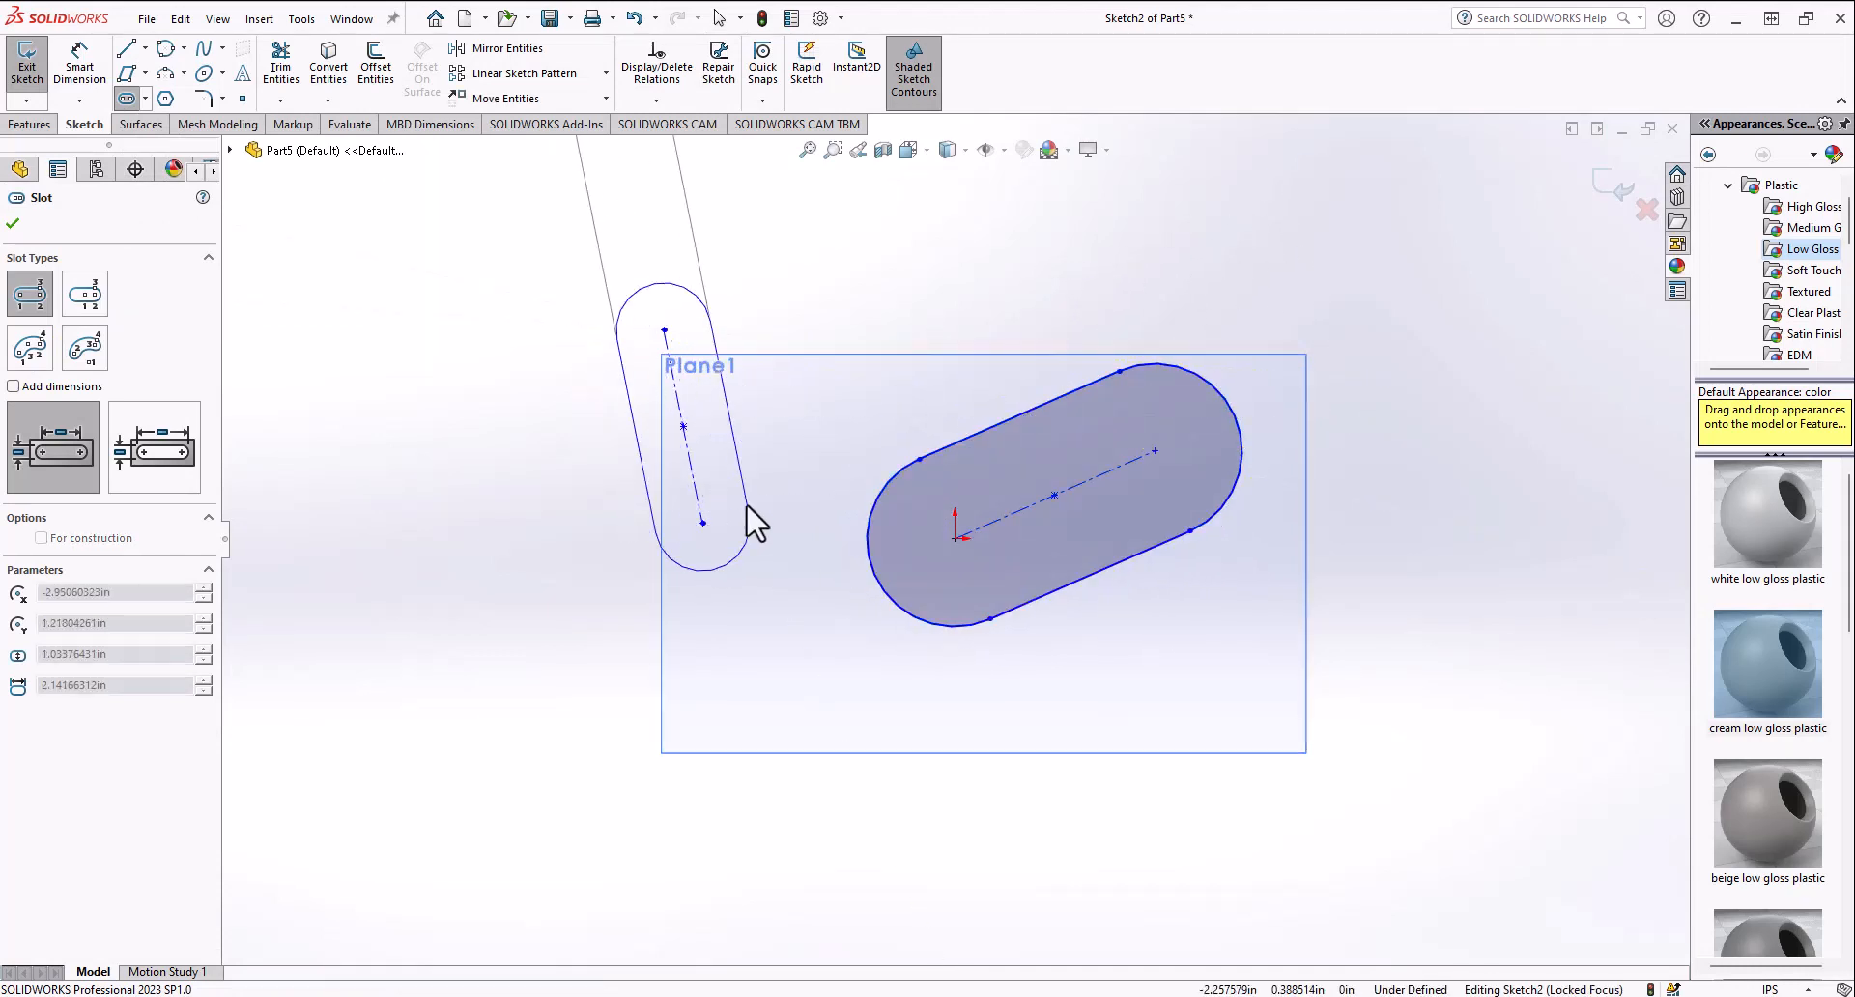
click(746, 505)
key(Escape)
Step: Apply an Equal Slots relation to both slots and drag the left slot's end to tilt it
key(ctrl+a)
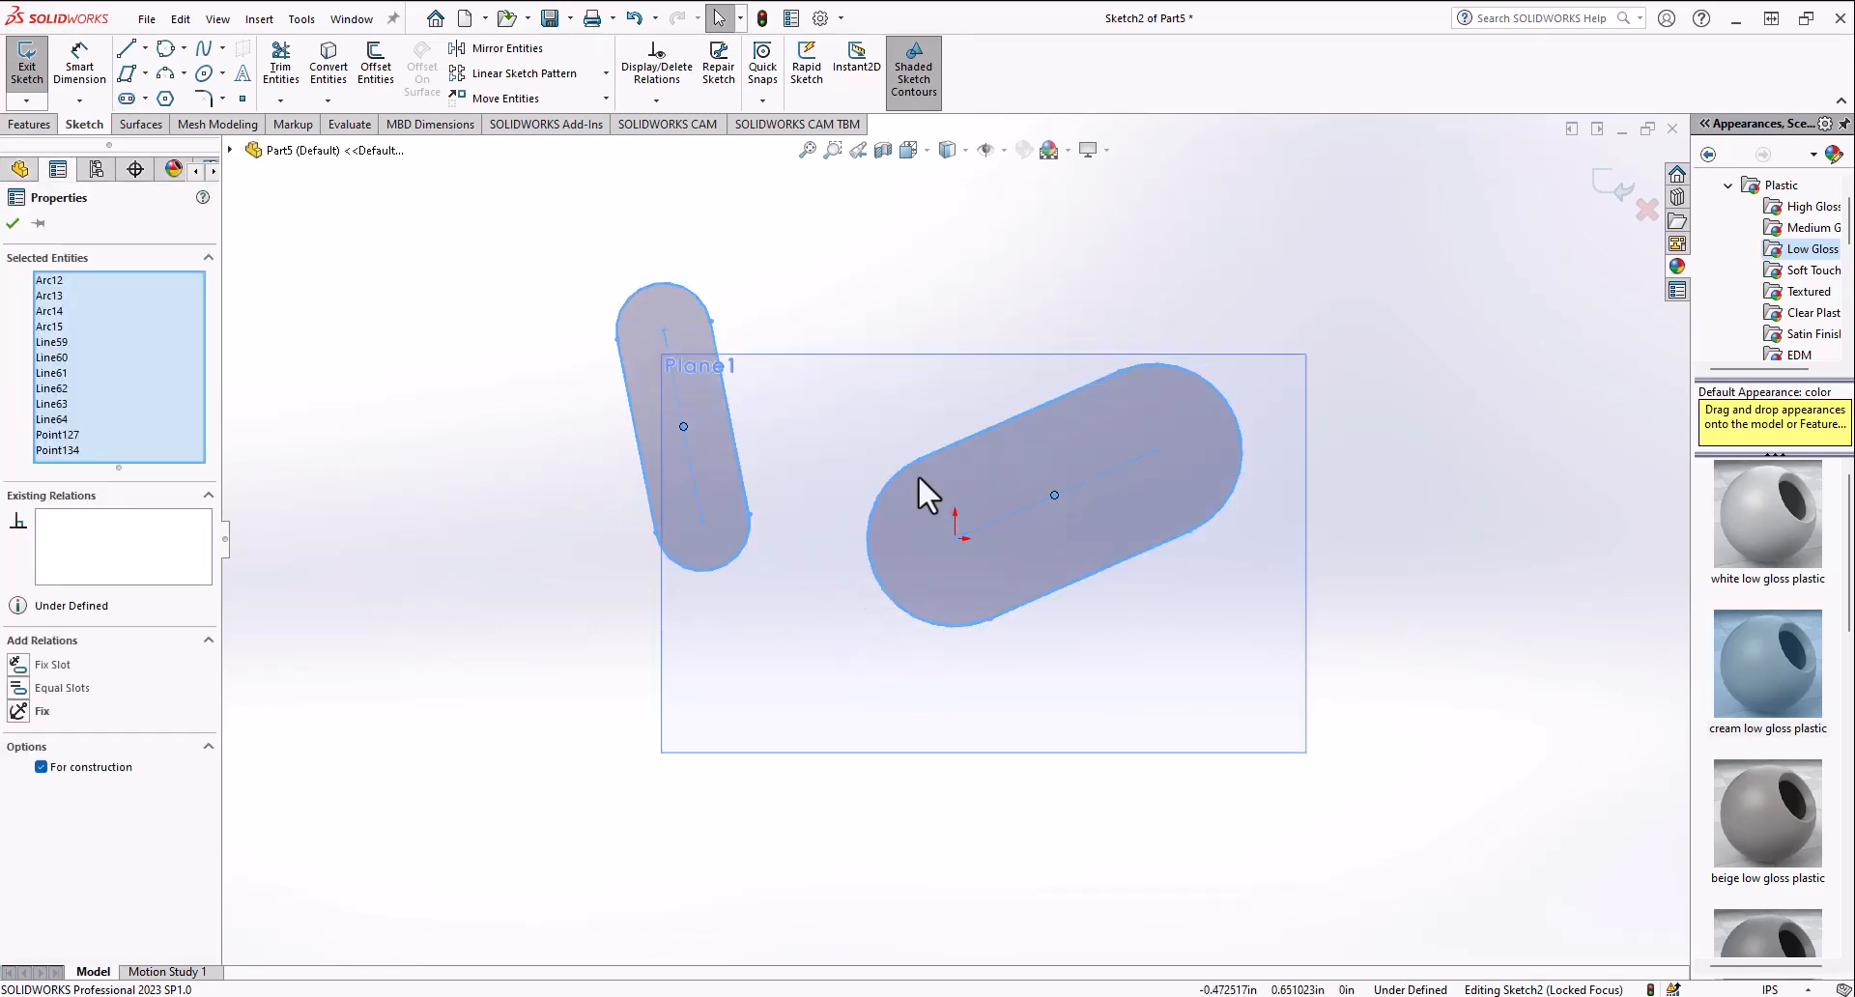
click(19, 689)
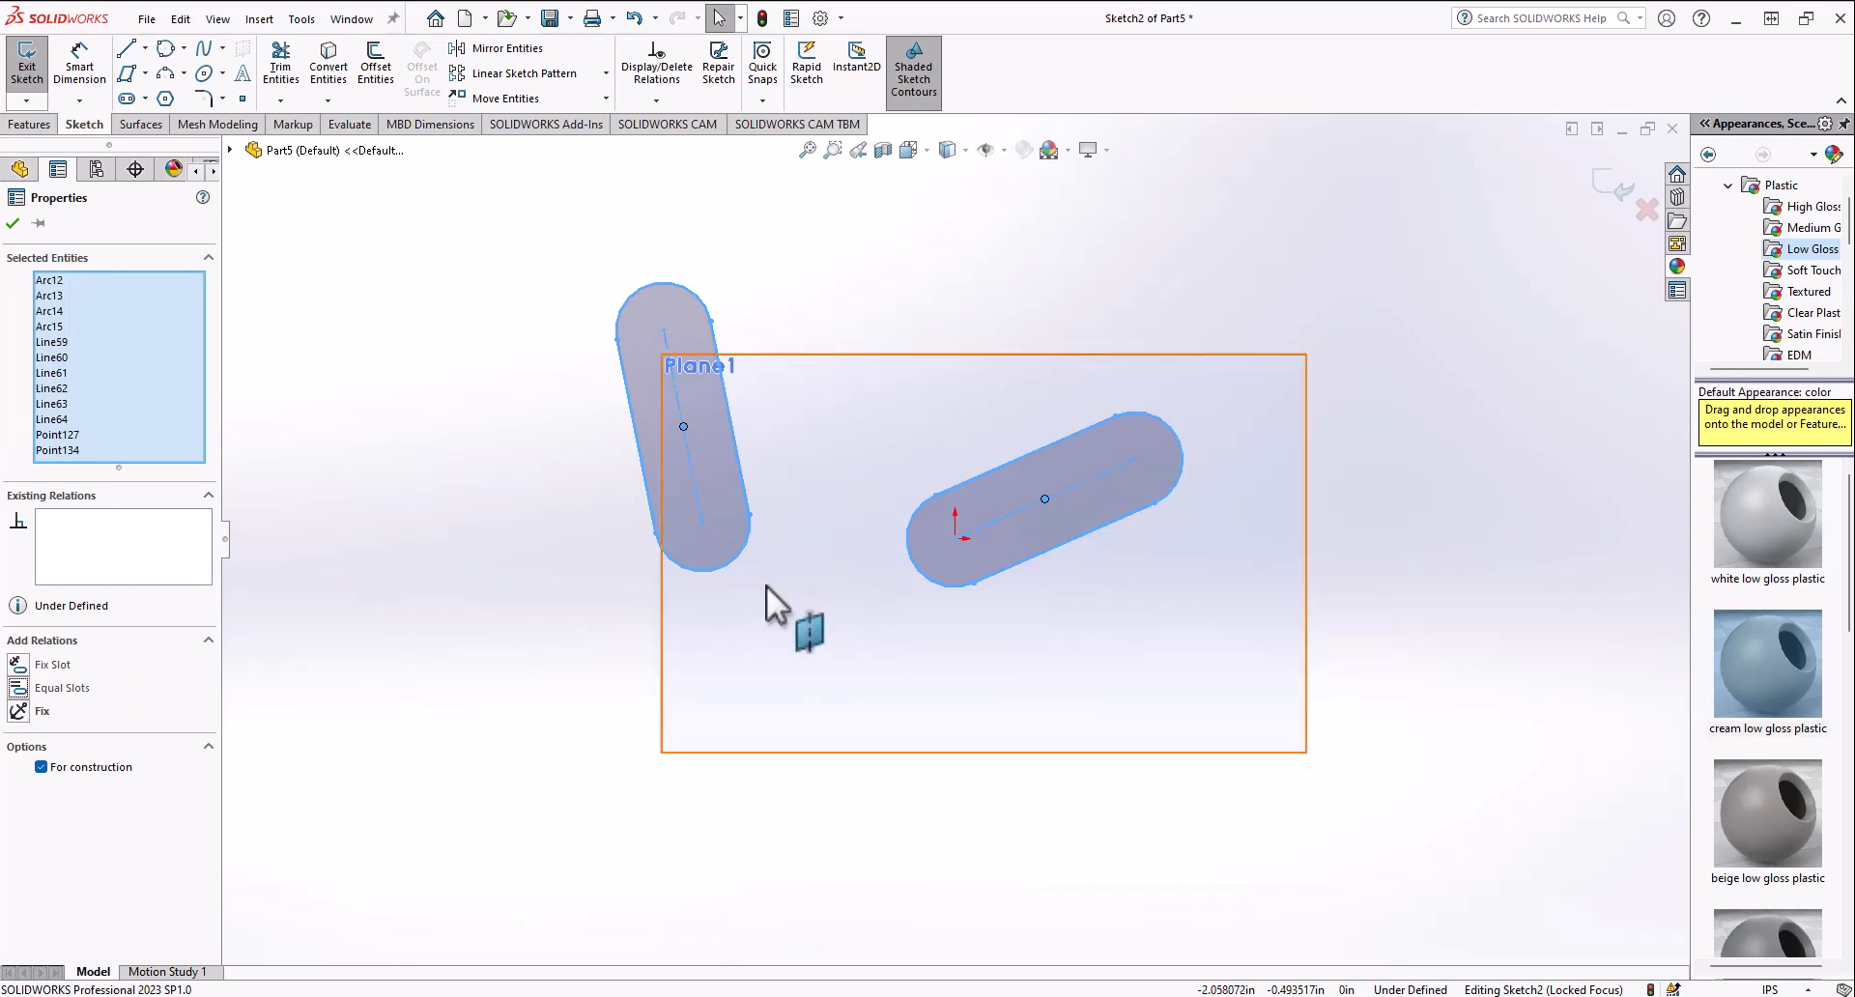
drag(707, 522, 774, 548)
Step: Box-select both slots and delete them
drag(500, 776, 1365, 281)
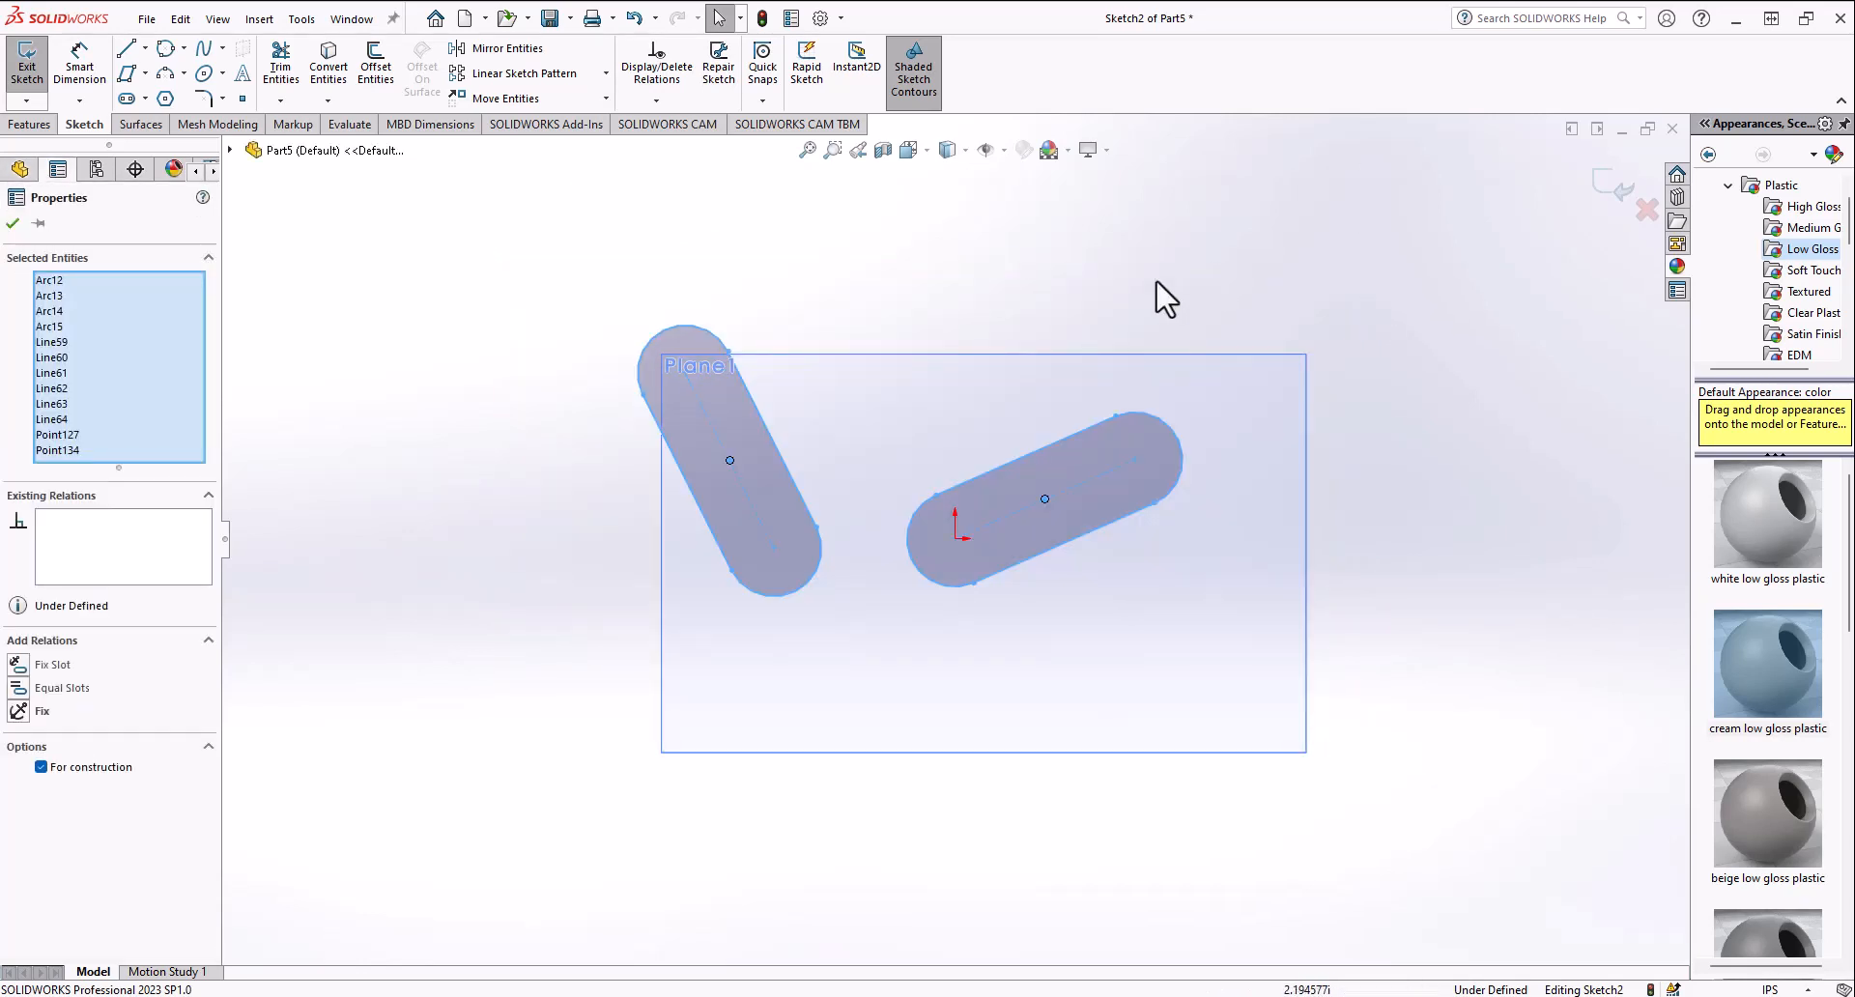
key(Delete)
Step: Sketch a circle centered on the origin
click(144, 98)
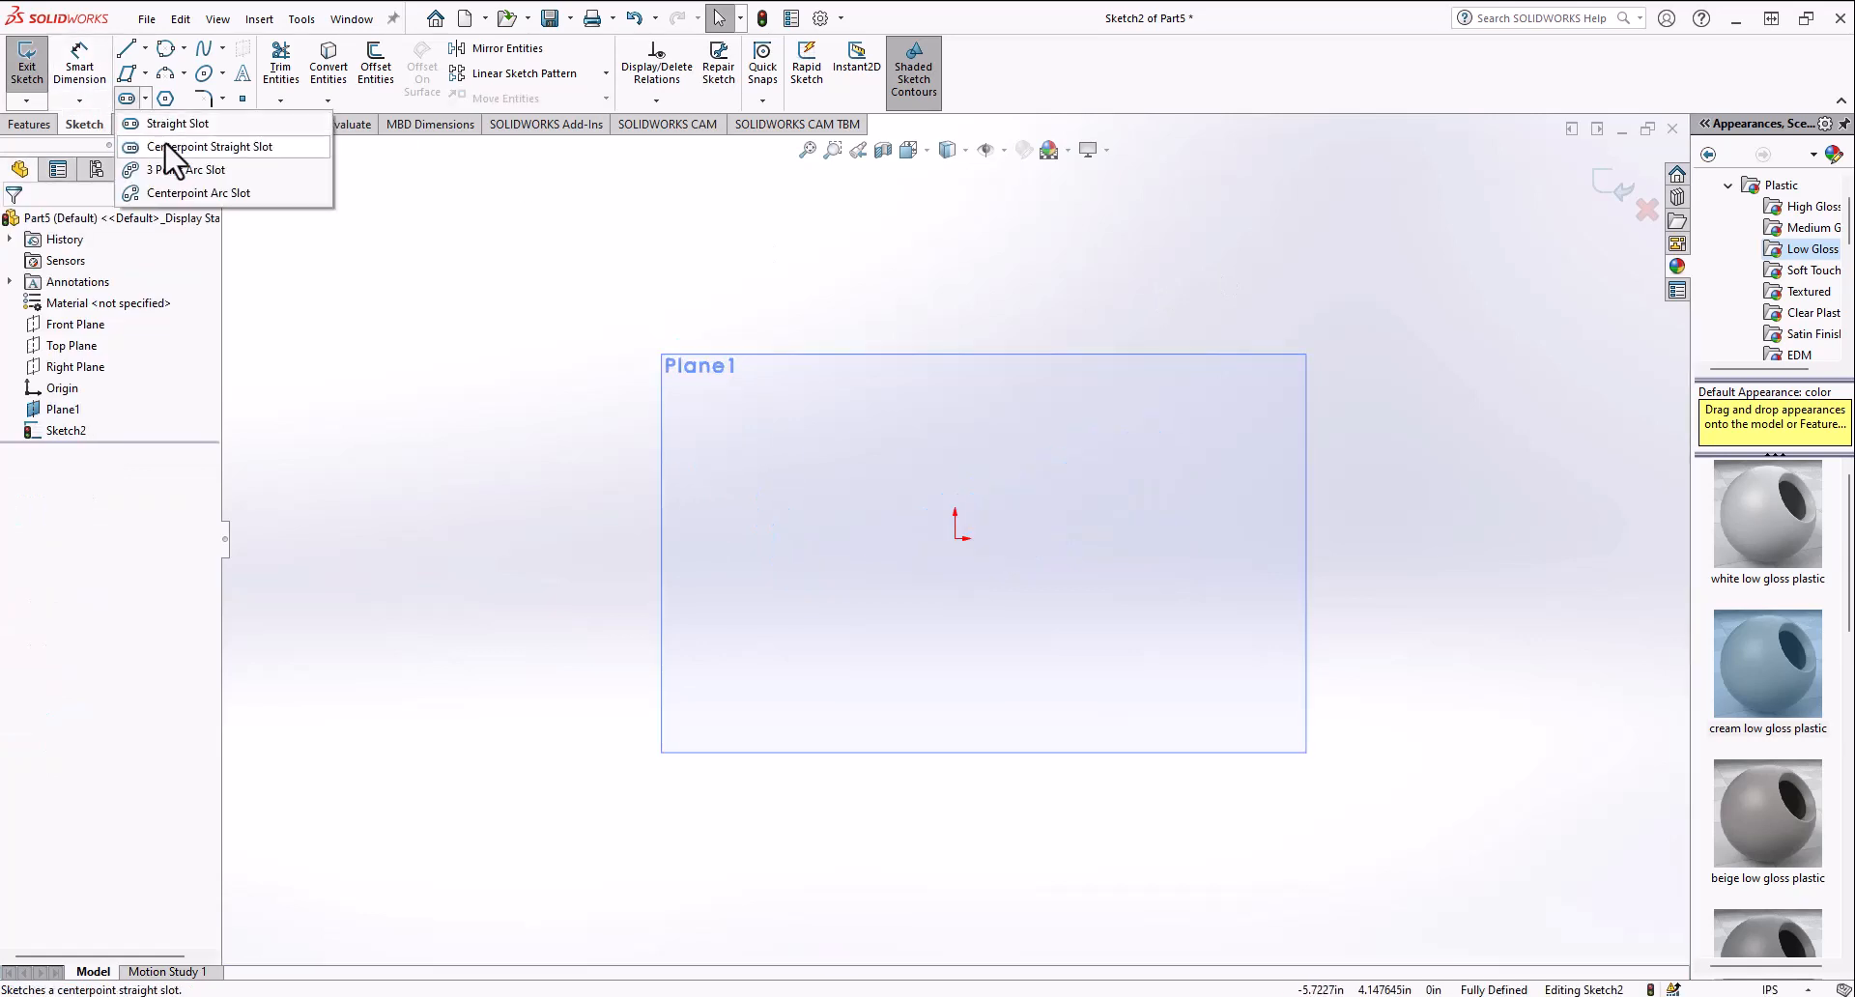
click(172, 147)
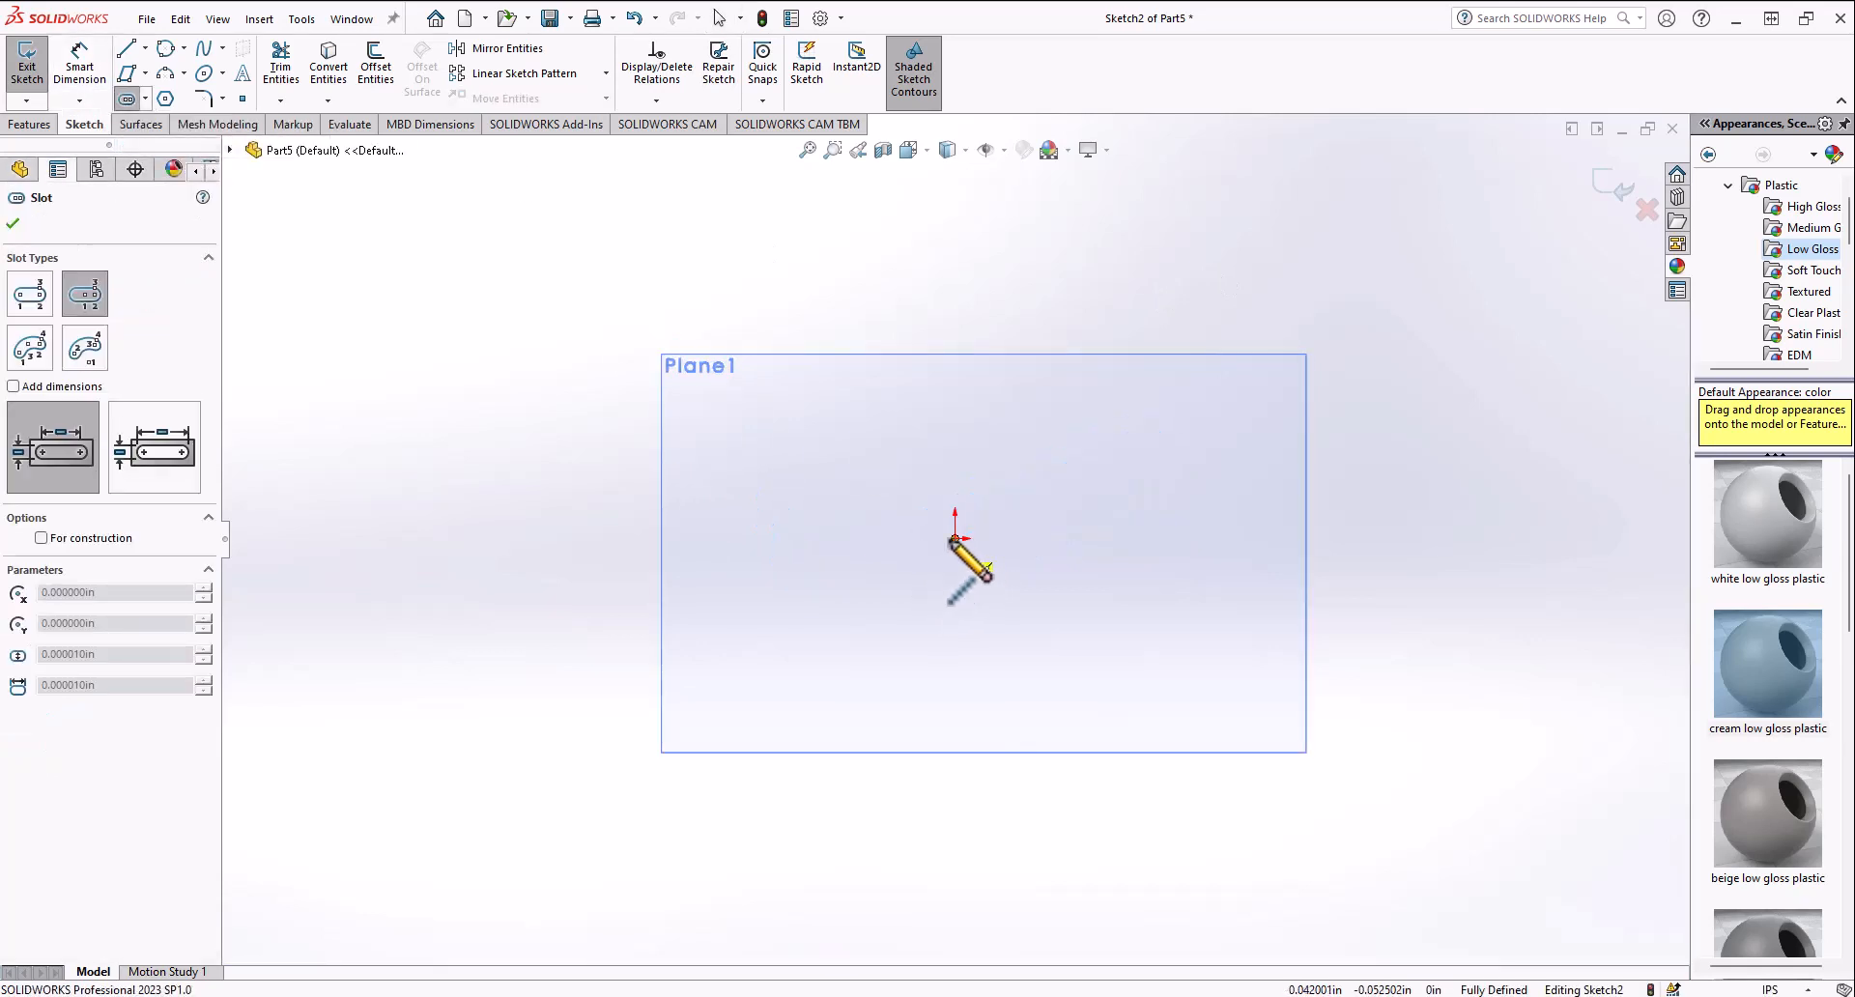
click(199, 74)
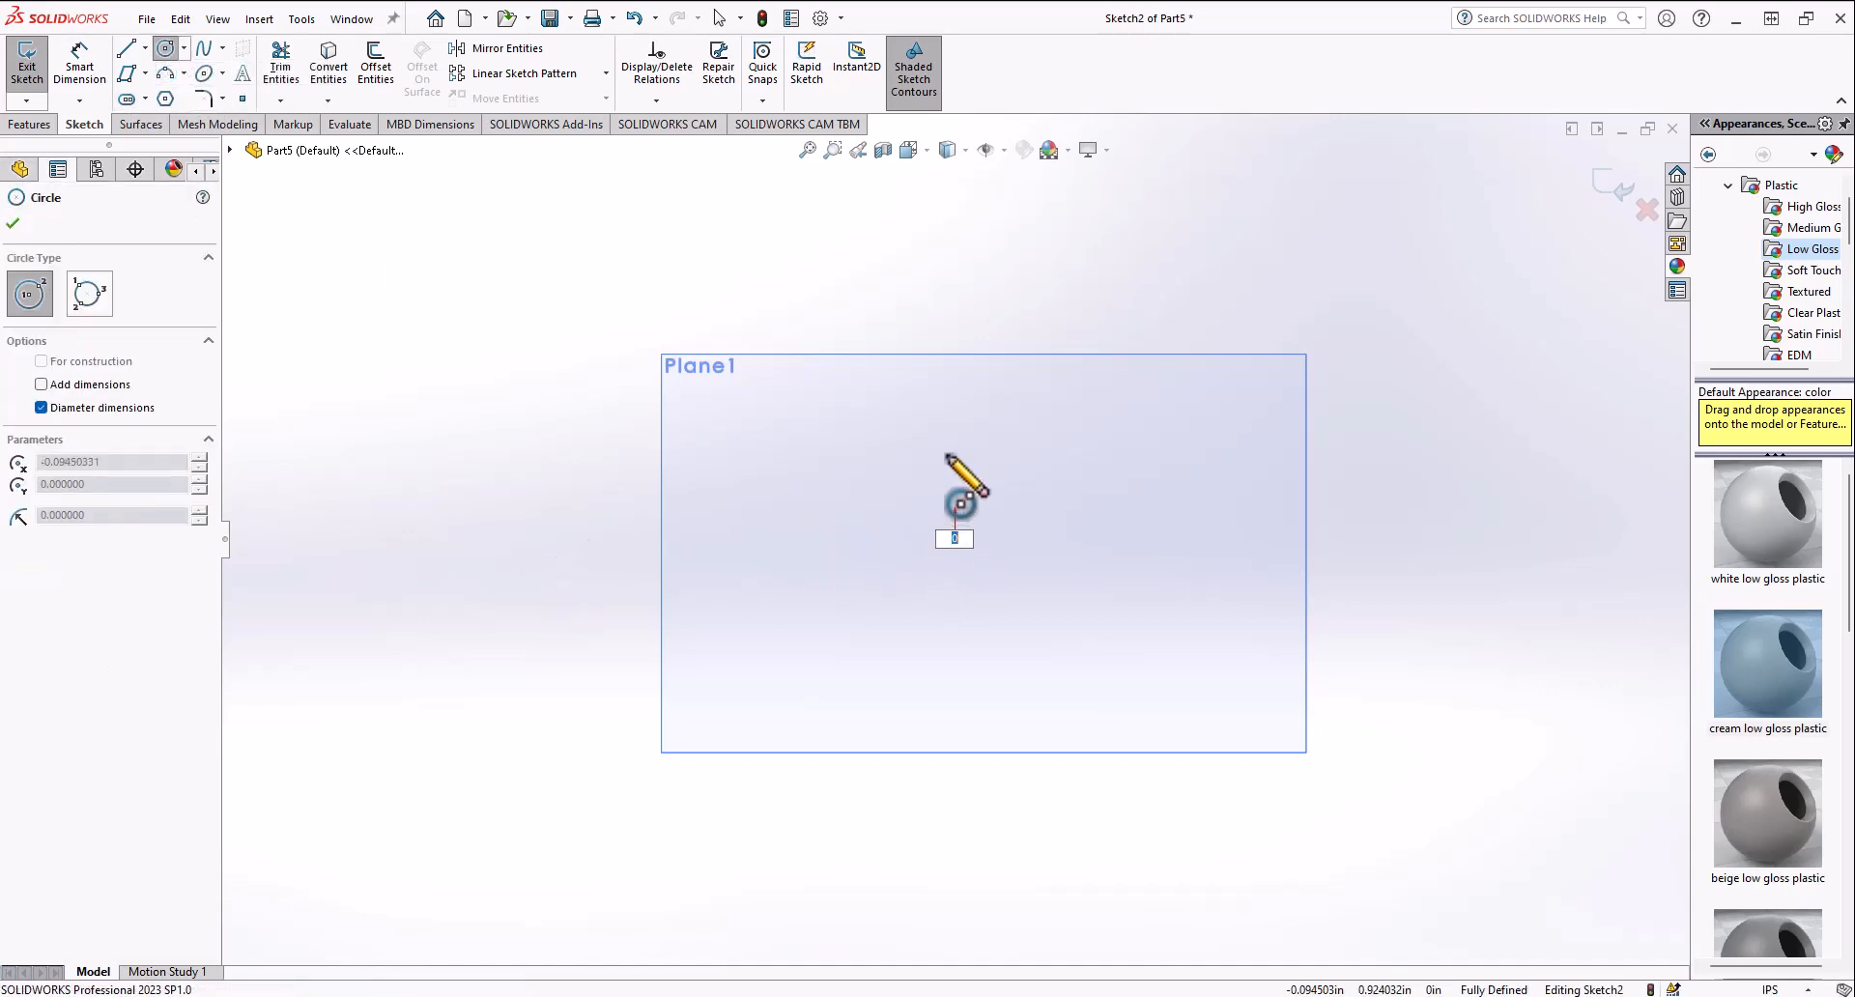
click(955, 539)
click(693, 648)
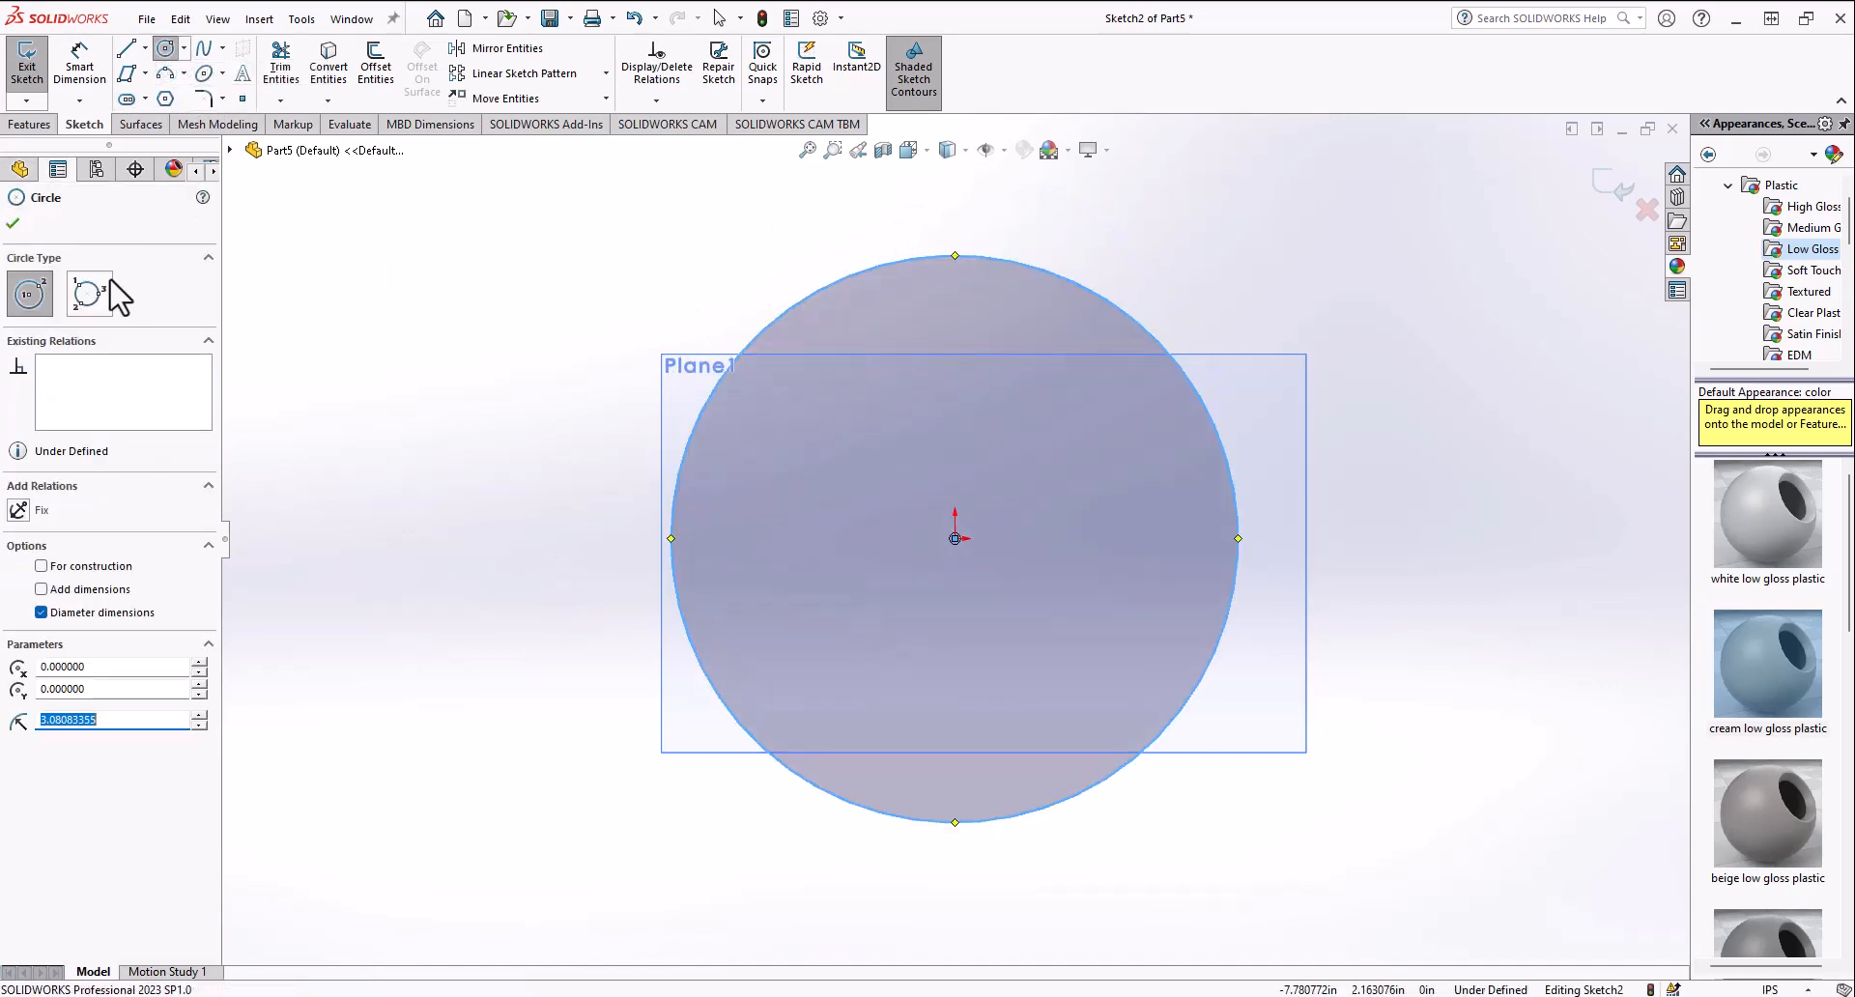
Step: Sketch a vertical centerpoint straight slot centered on the circle's left quadrant point
click(128, 99)
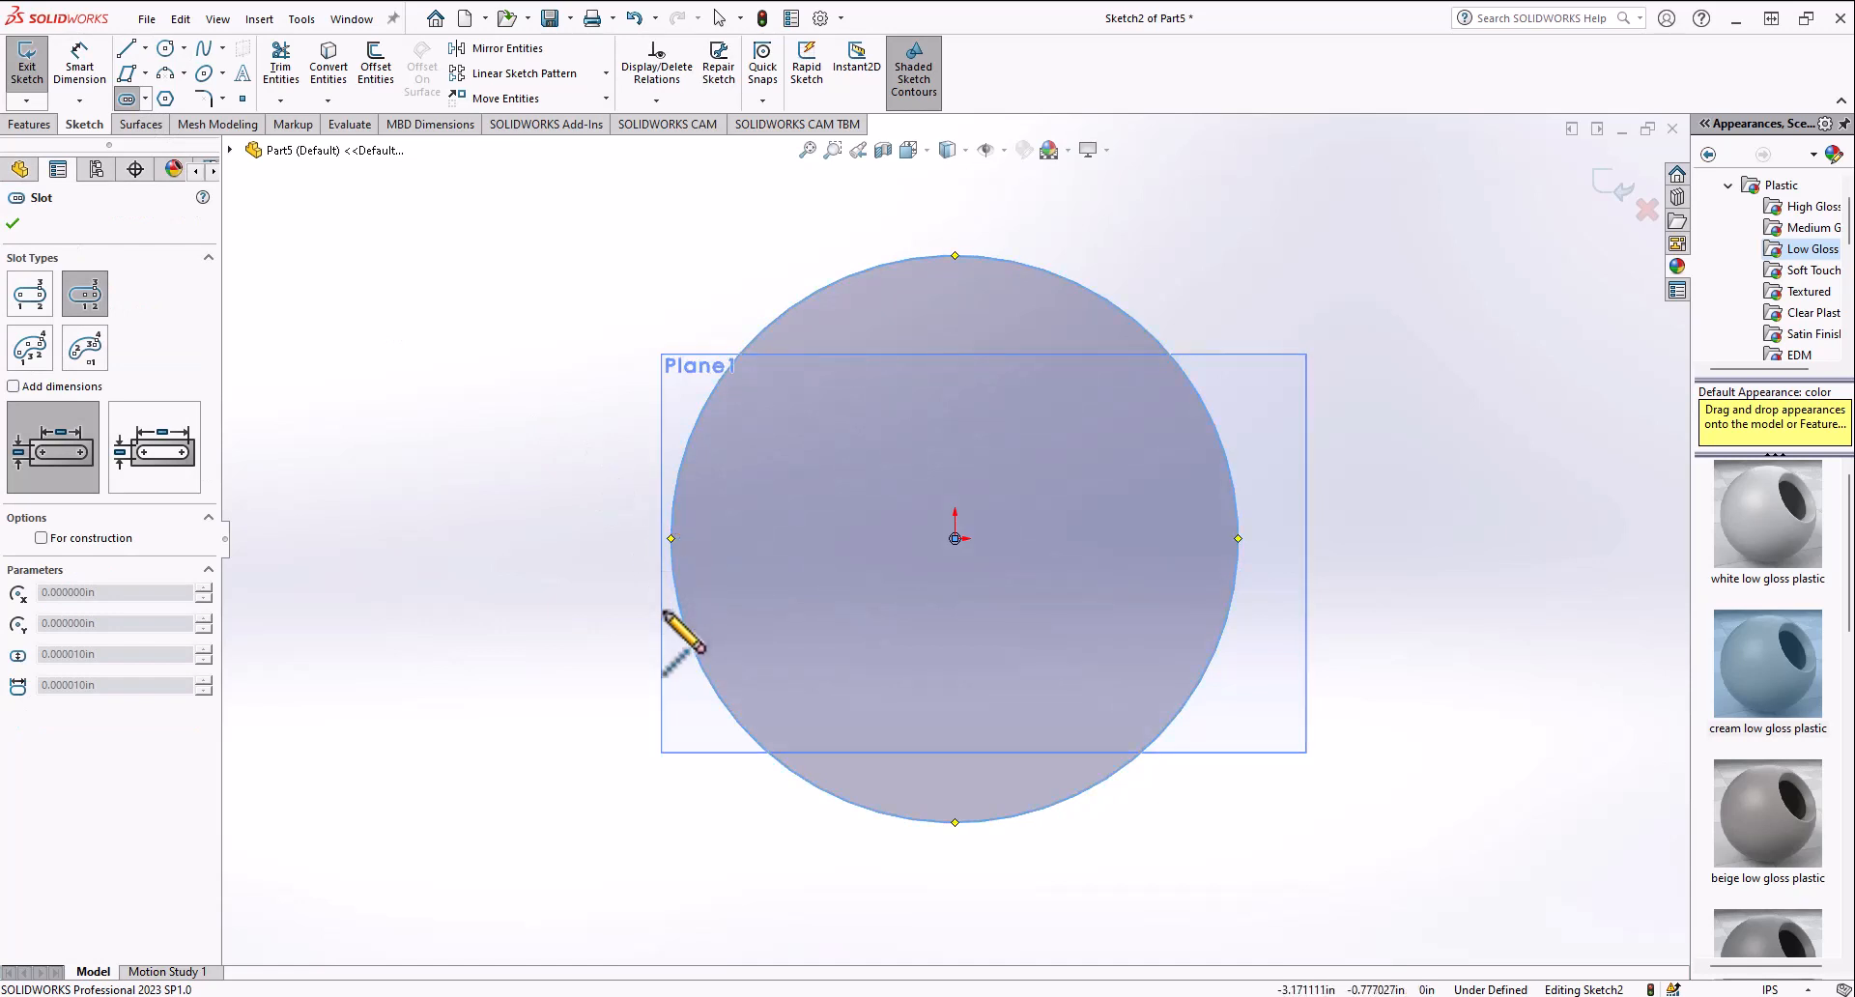
click(672, 539)
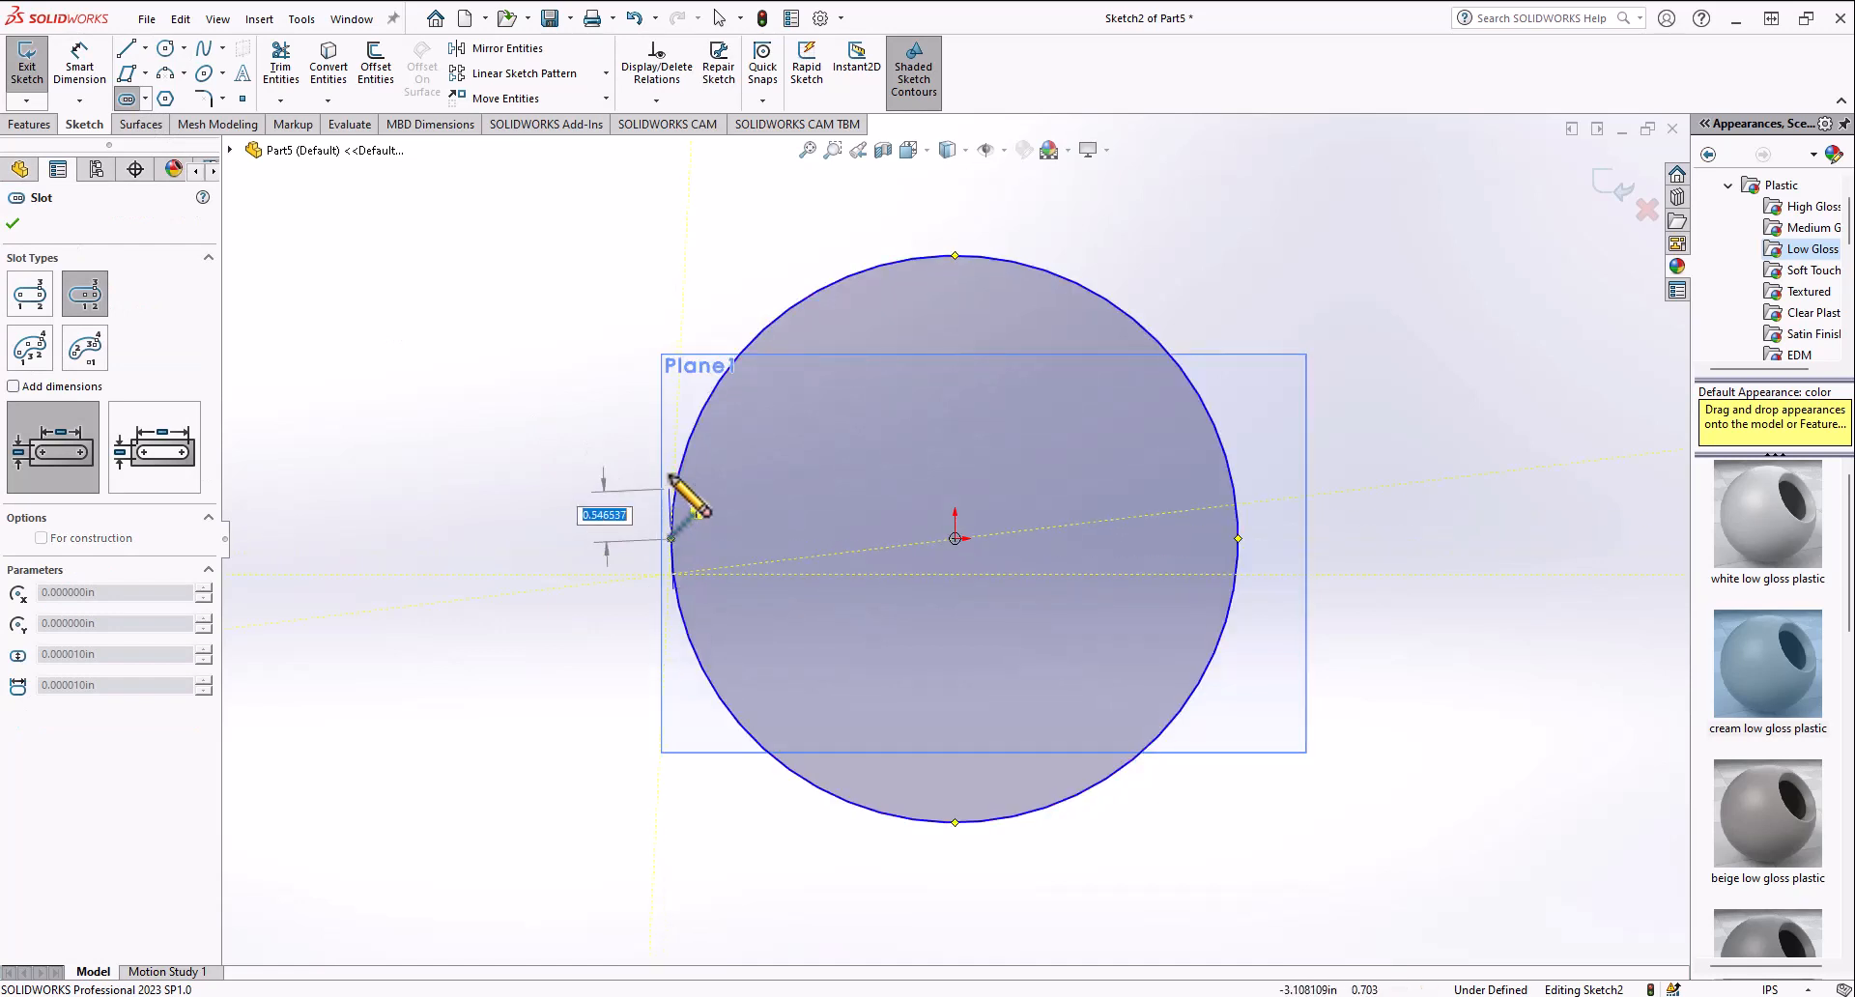
click(672, 407)
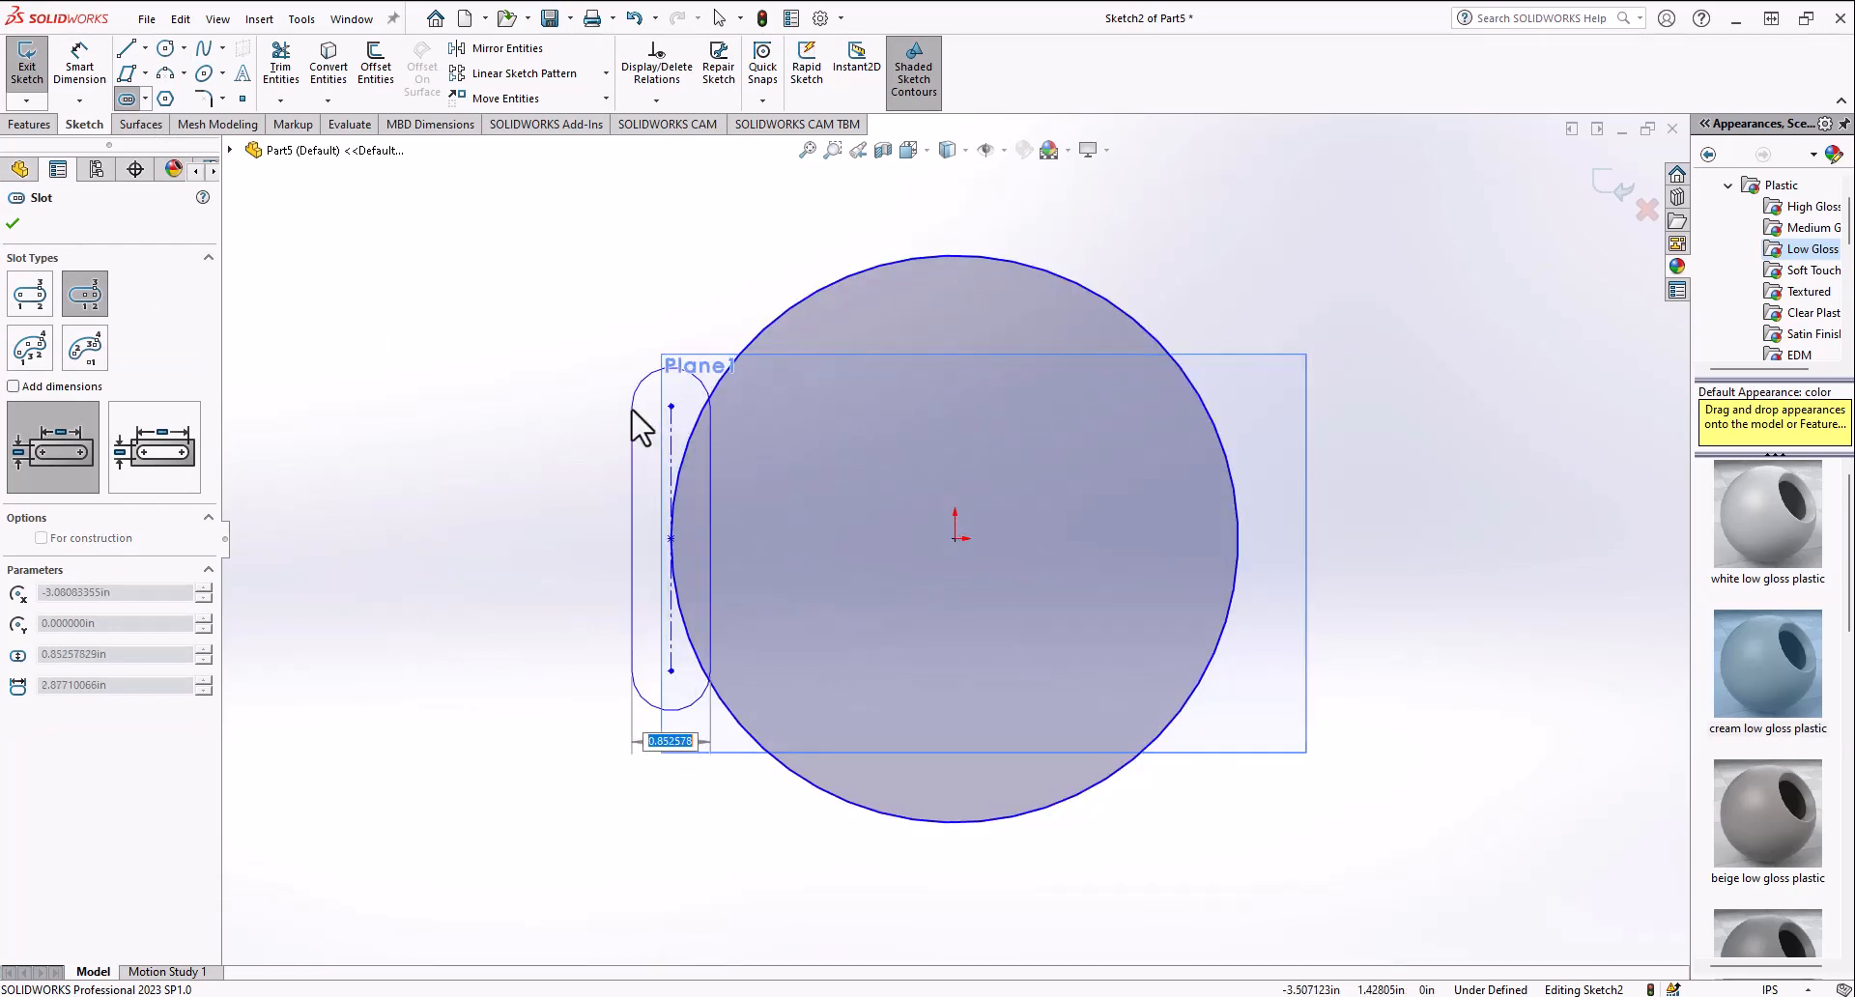
click(636, 425)
Step: Sketch a second centerpoint slot angled up to the right, ending at the first slot's upper end
click(772, 323)
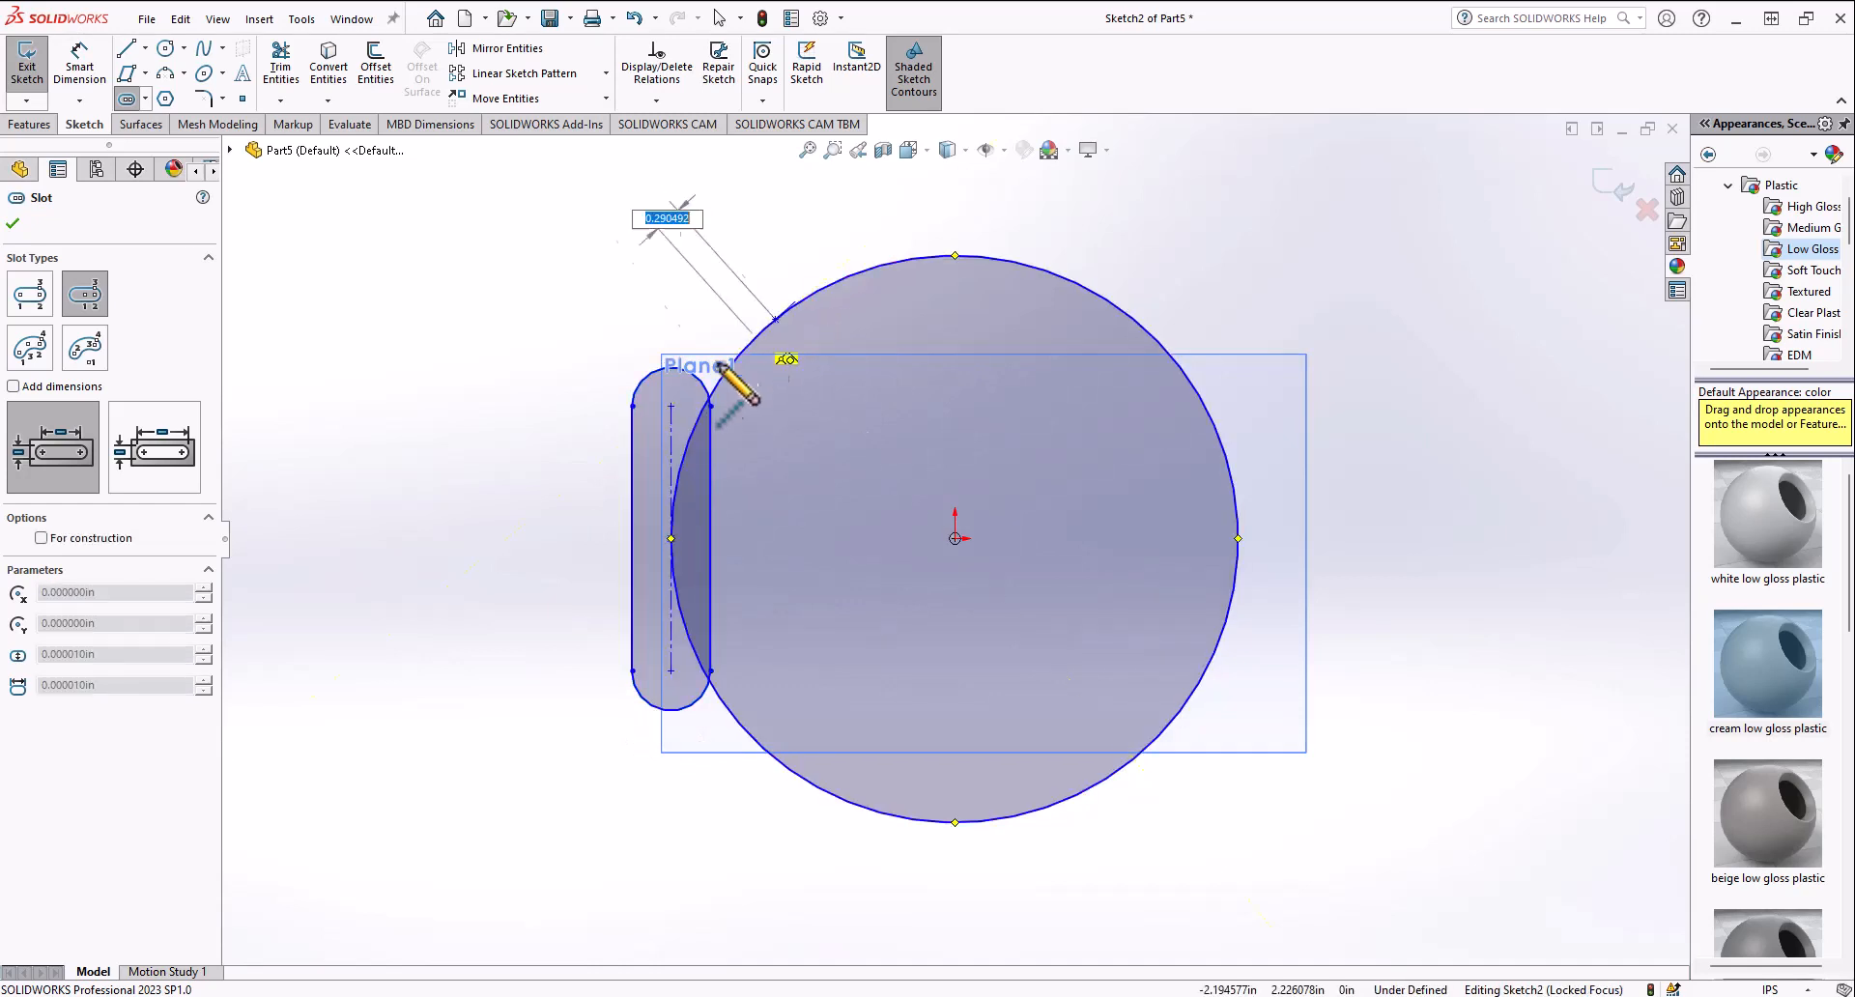
click(672, 407)
click(654, 368)
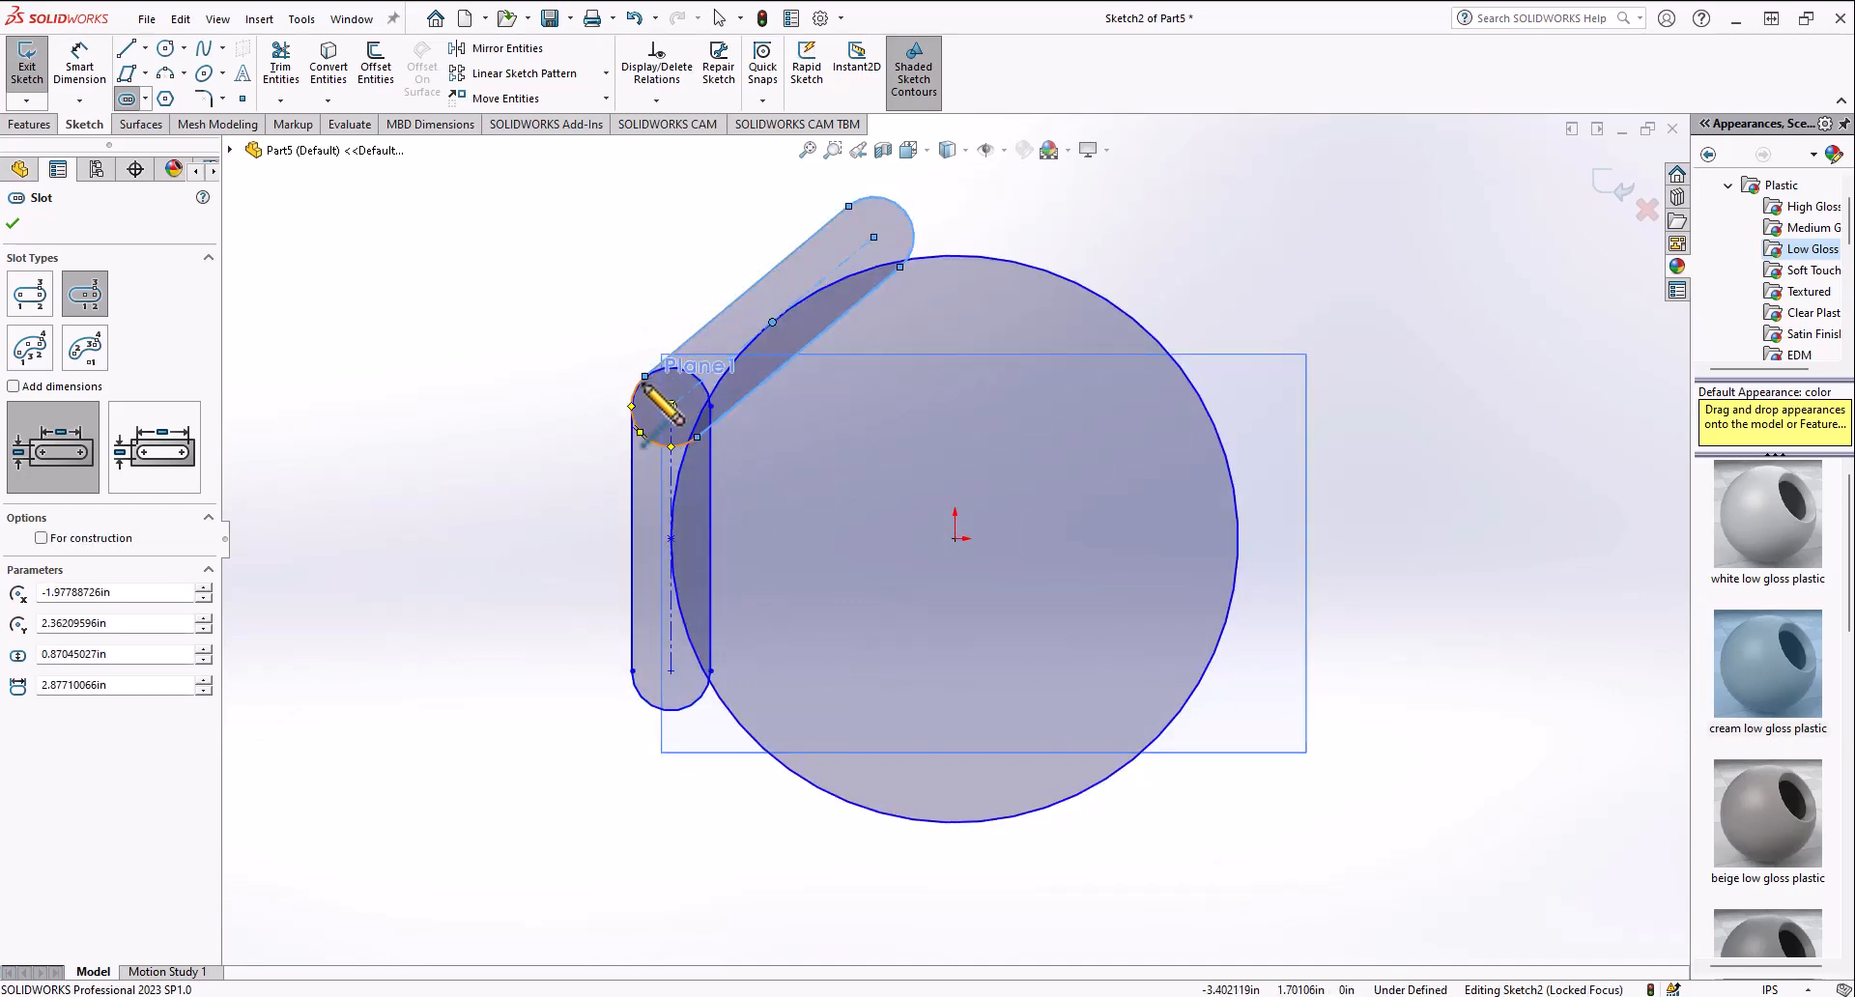
key(Escape)
Step: Box-select the circle and both slots and delete them
mouse_move(530, 188)
mouse_down()
mouse_move(1421, 883)
mouse_move(1464, 942)
mouse_up()
key(Delete)
Step: Sketch a 3 Point Arc slot curving from lower left up to upper right around the origin, then undo it
click(145, 99)
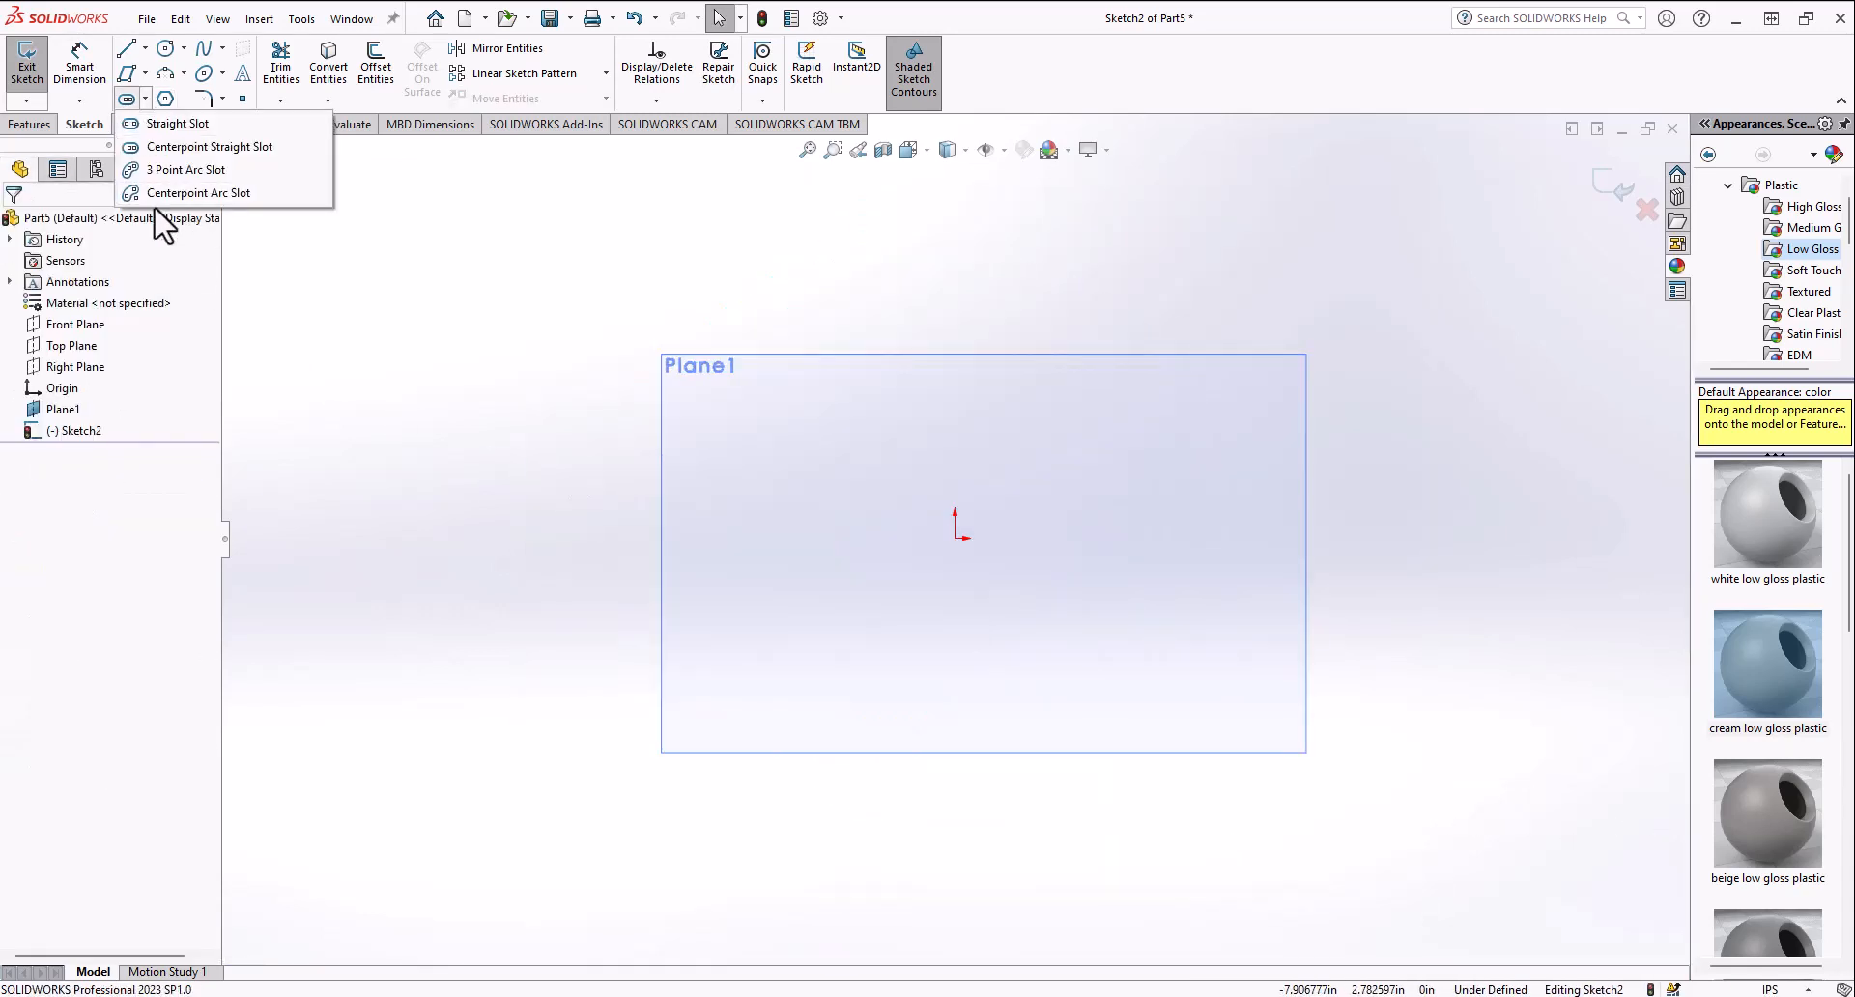
click(170, 191)
click(814, 646)
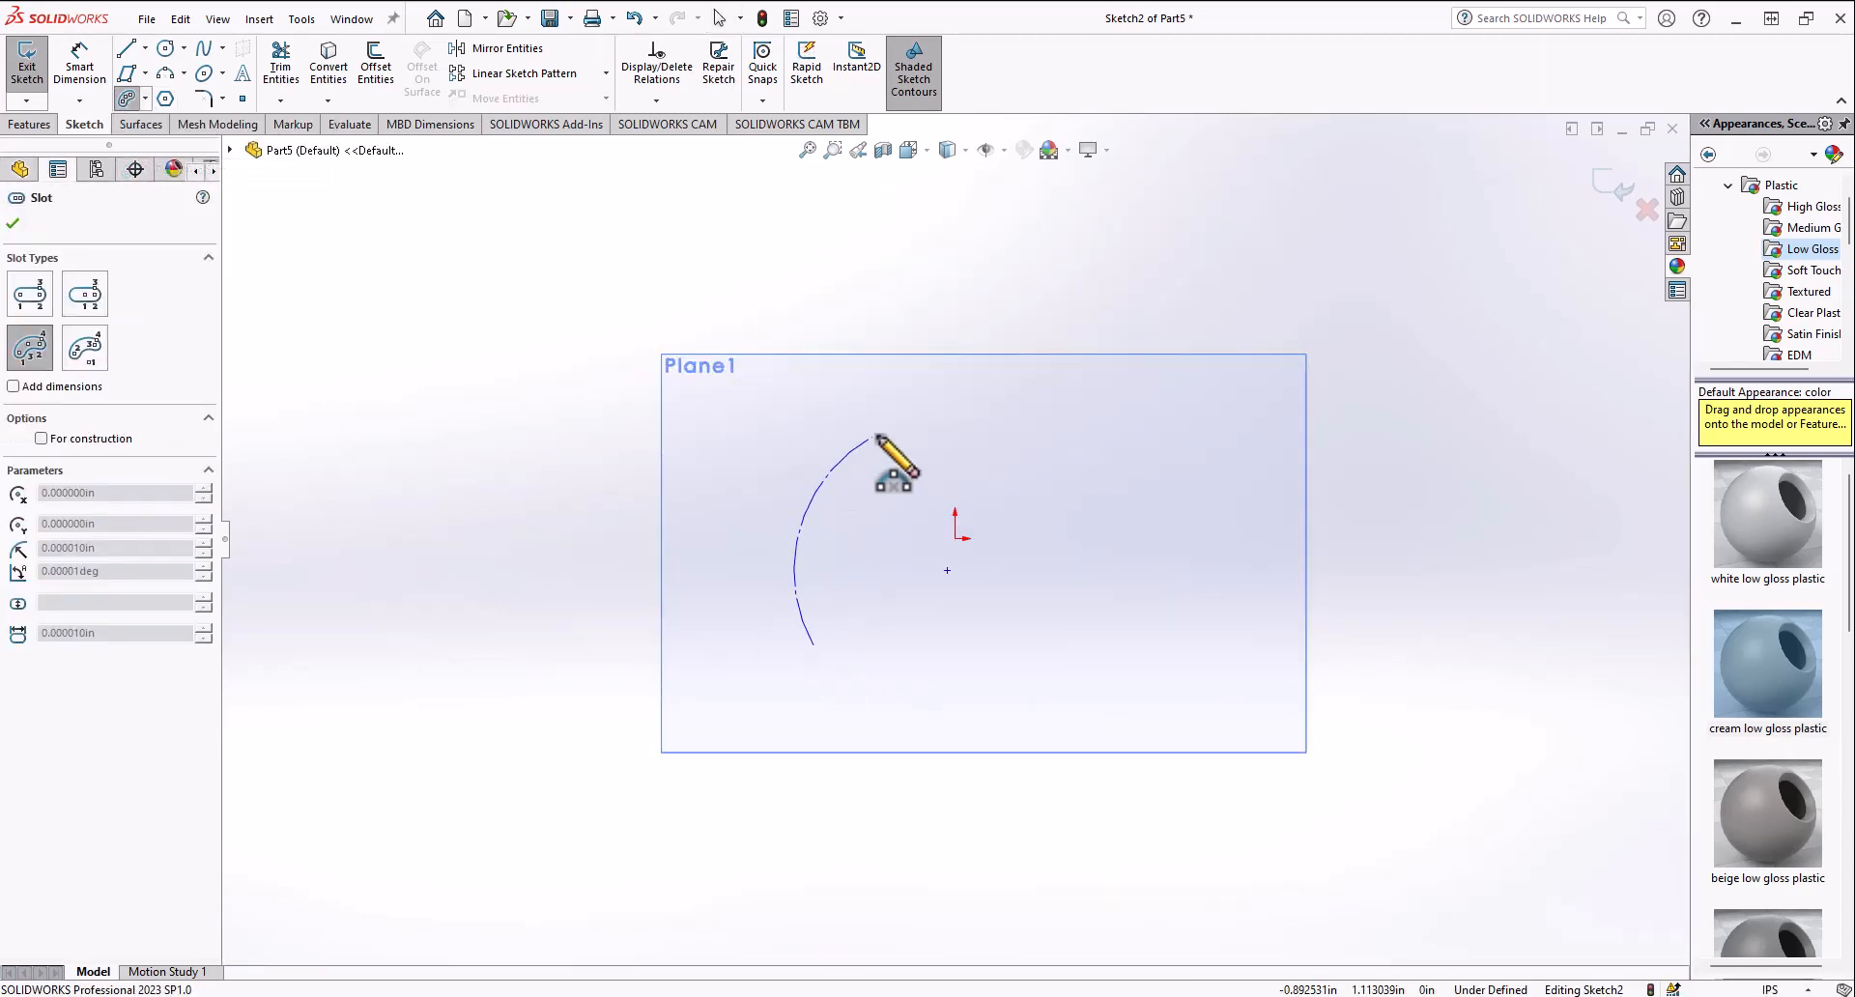
click(1150, 372)
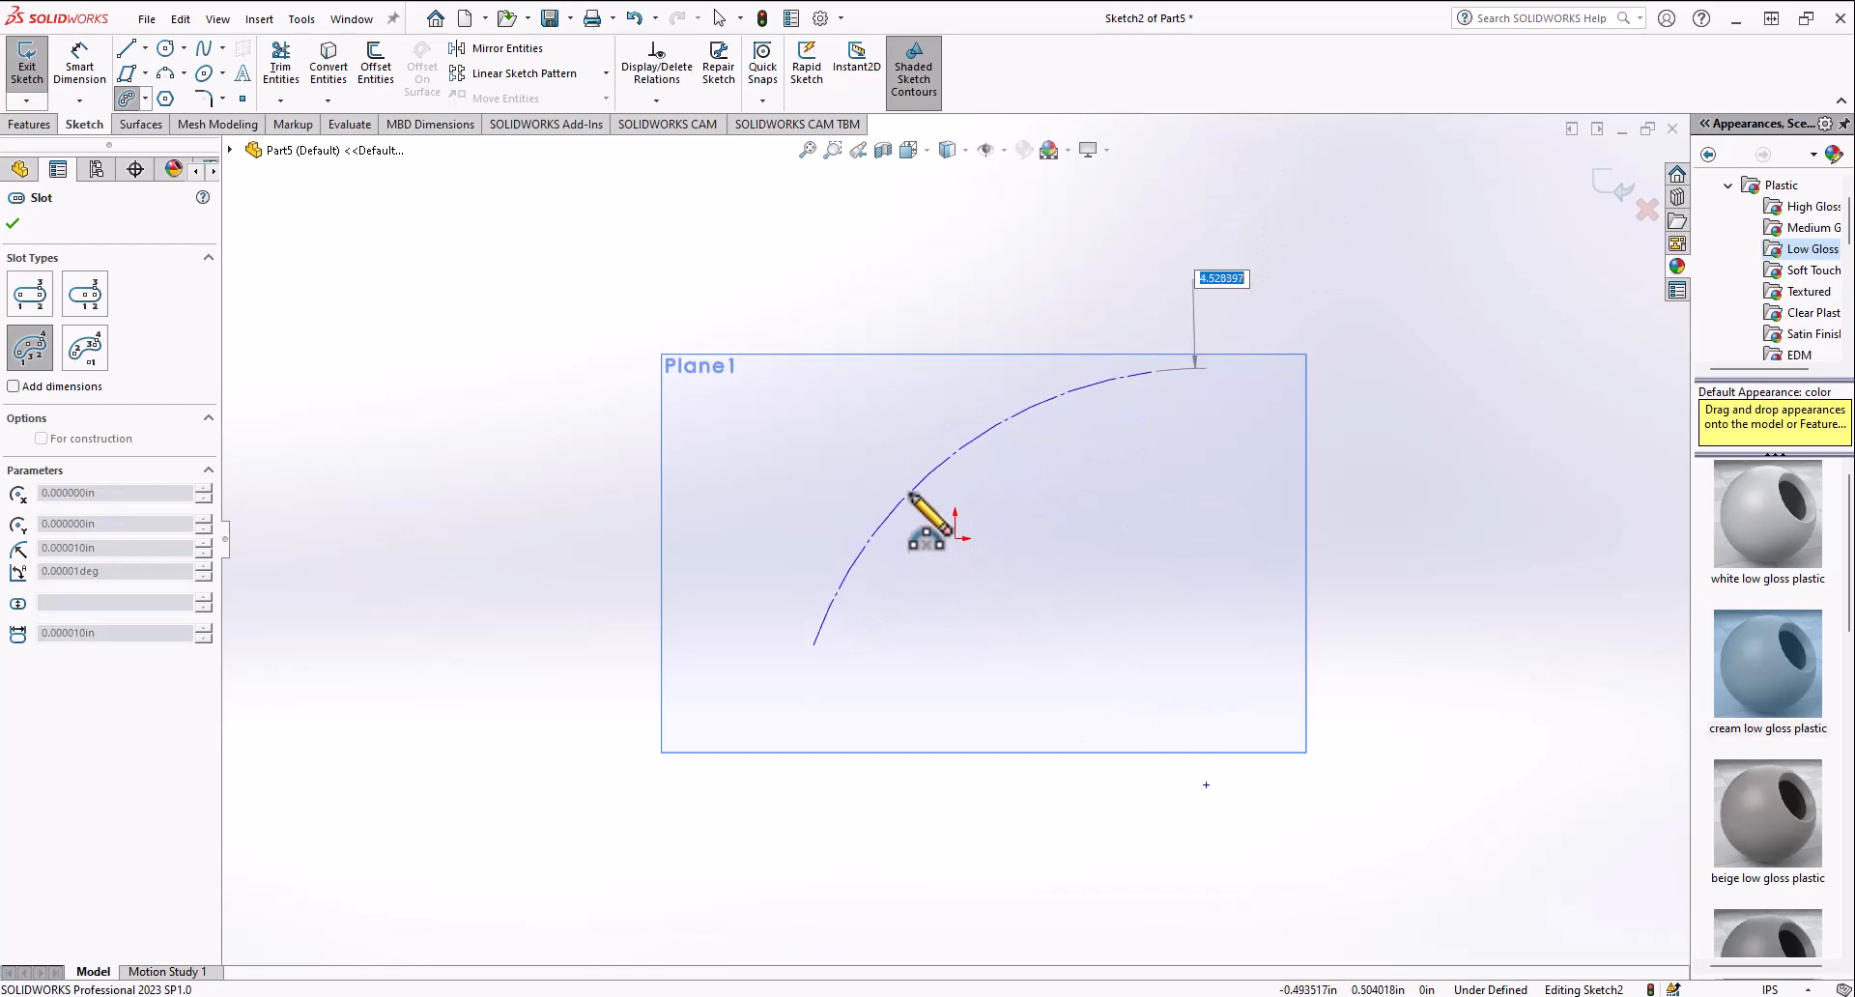
click(897, 469)
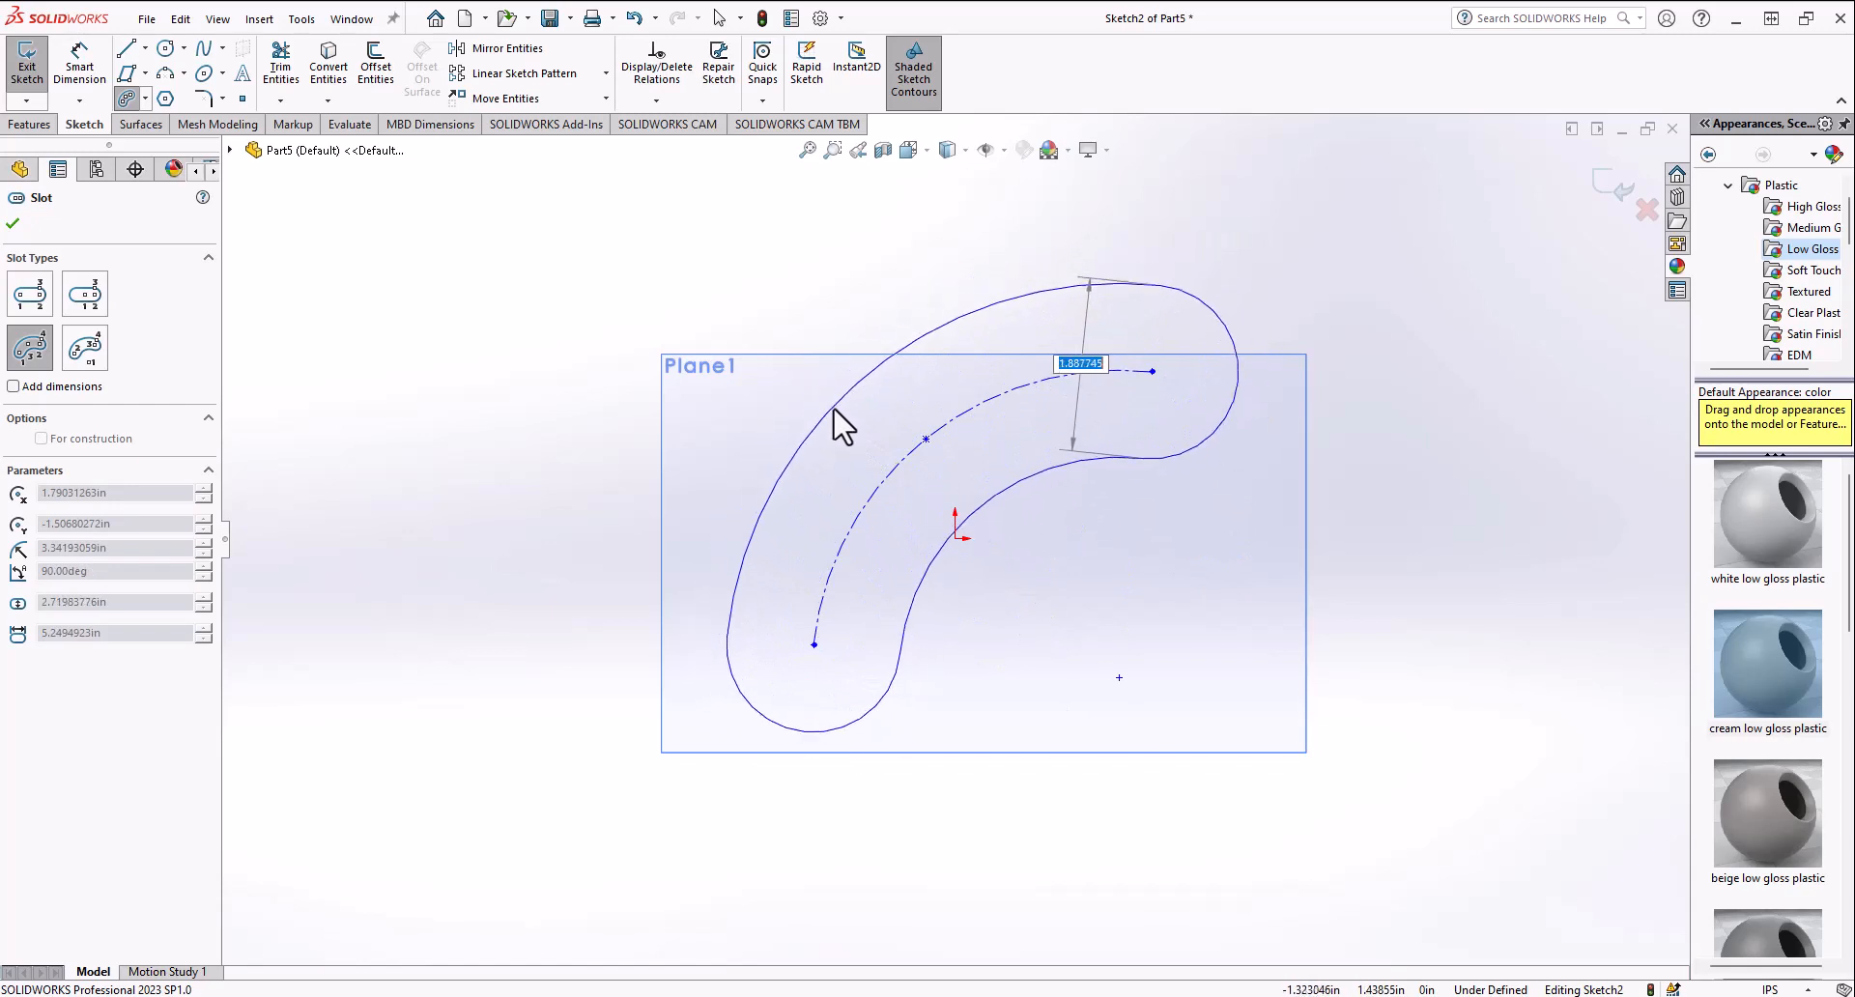
click(851, 446)
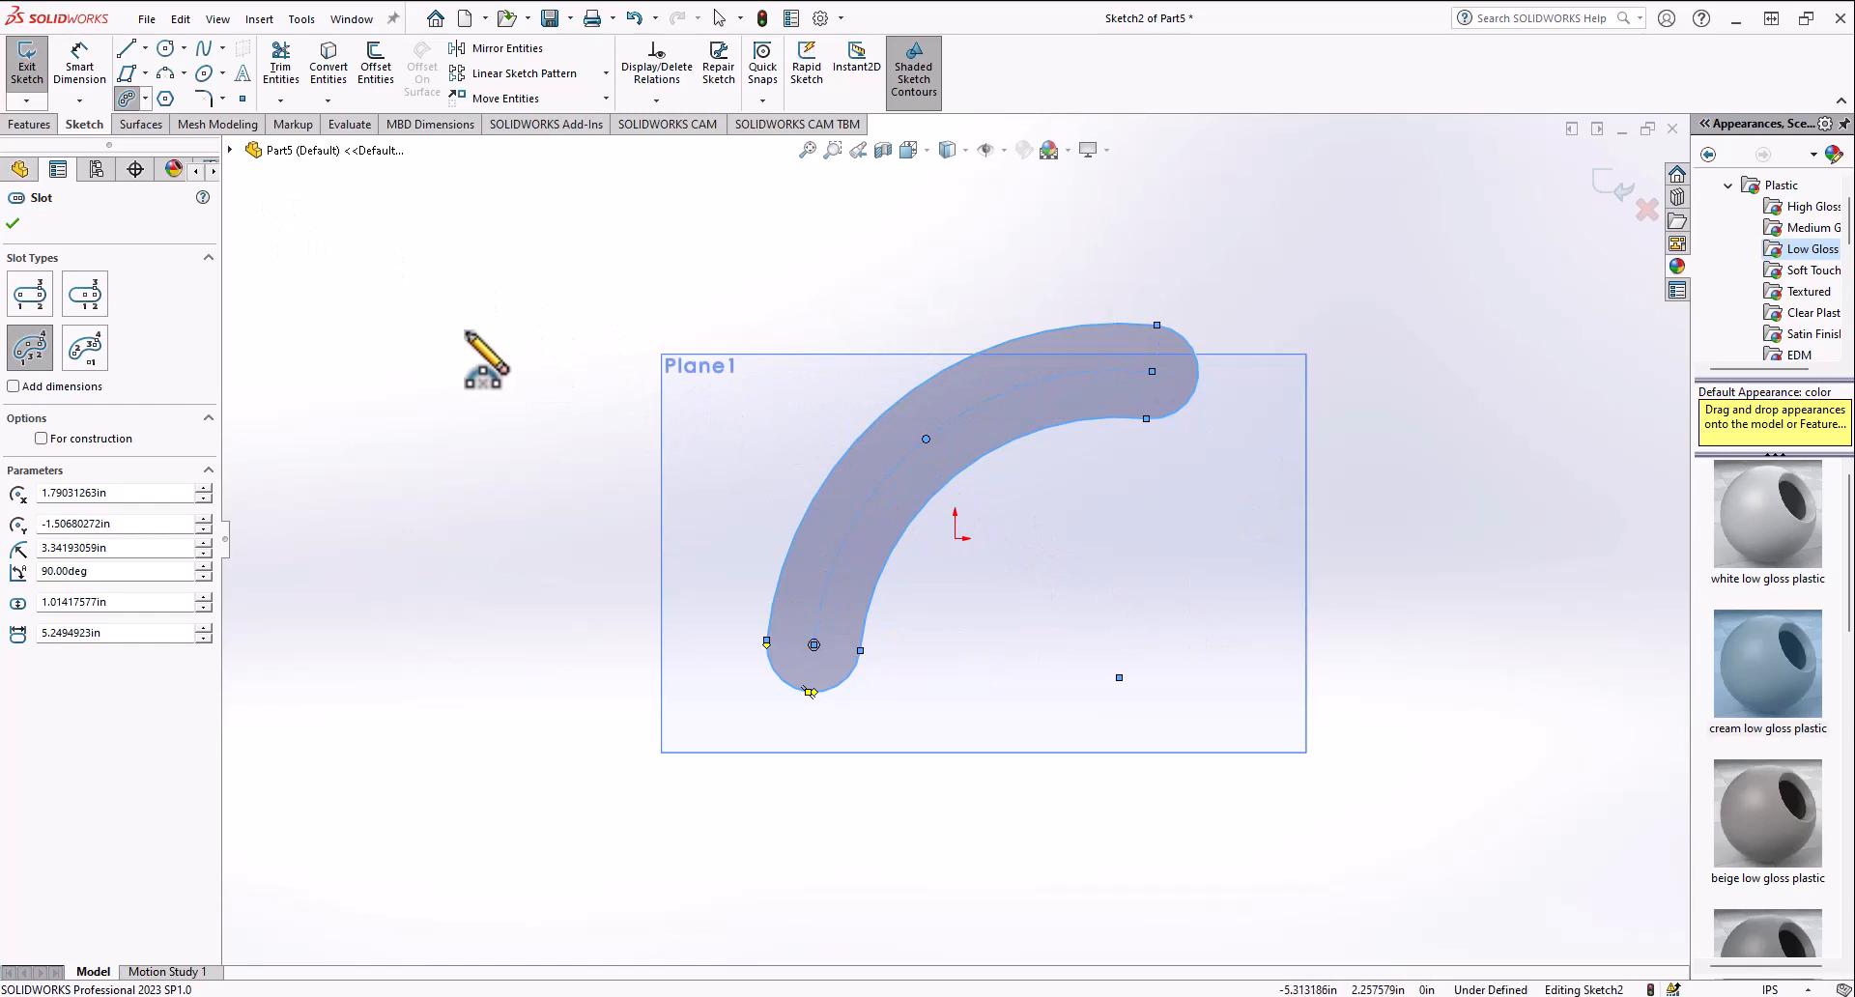
key(ctrl+z)
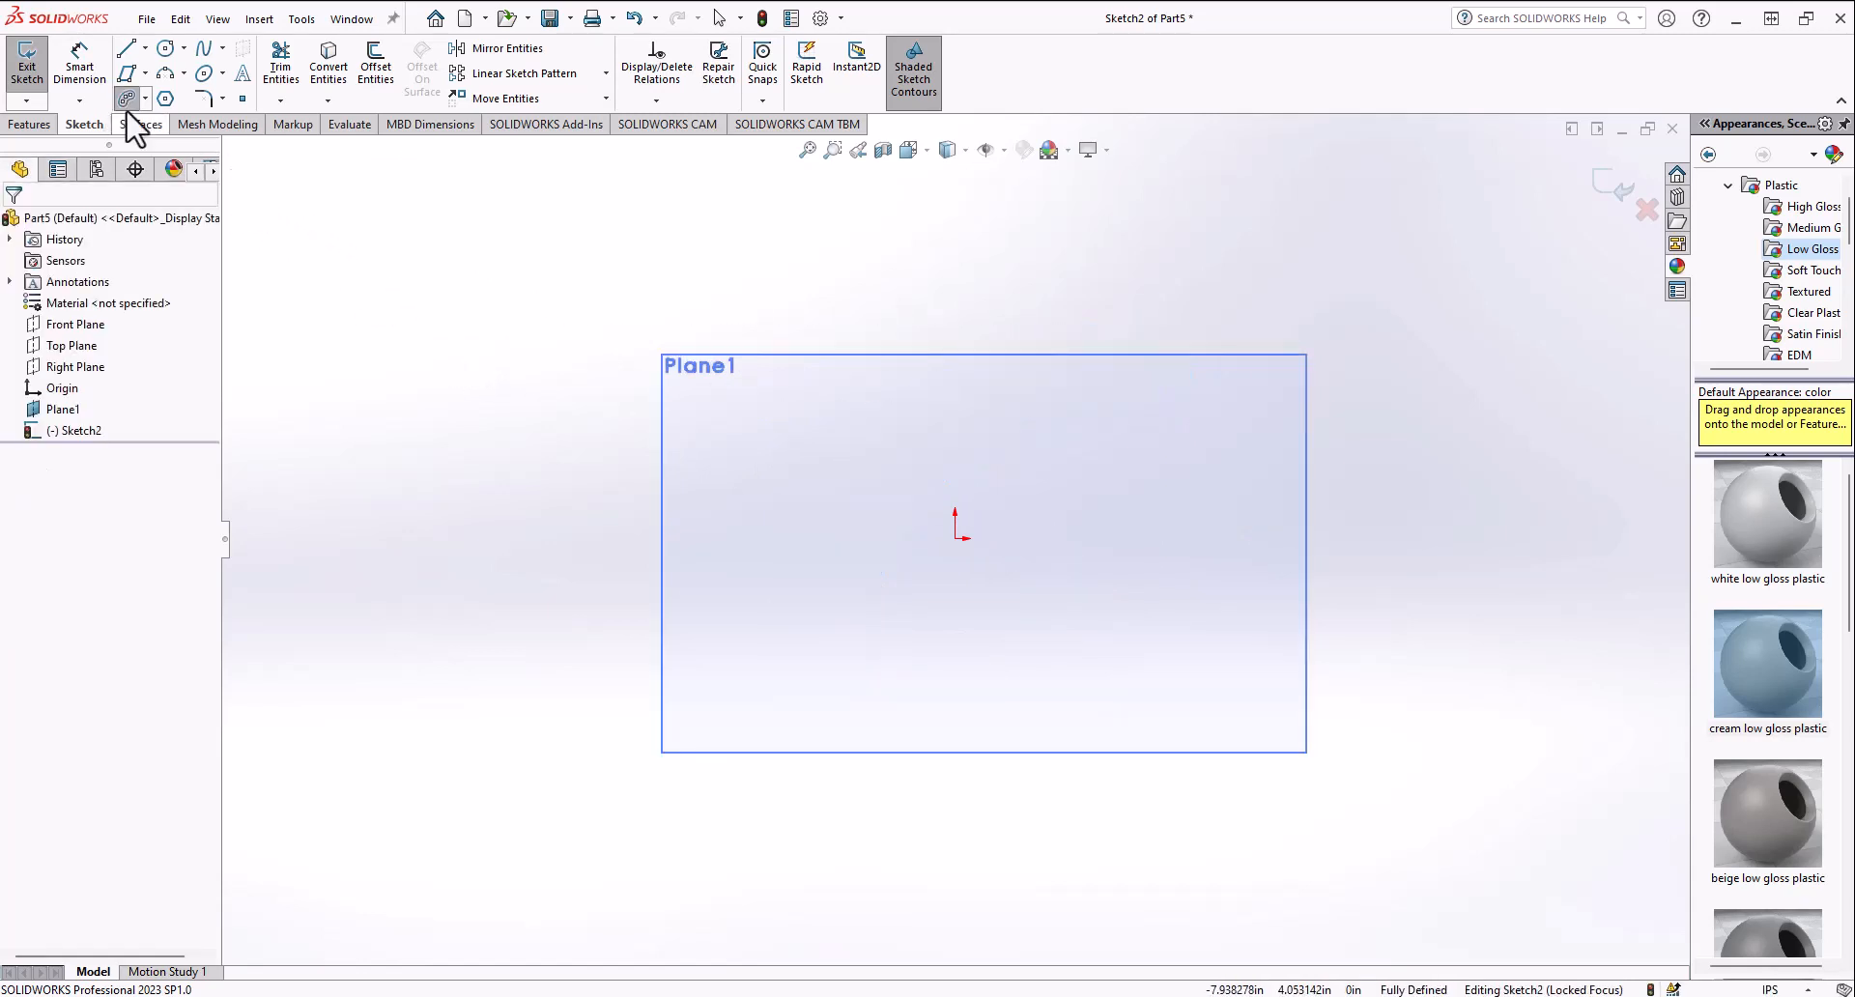
Step: Sketch a centerpoint arc slot centered below-left of the origin, arcing from upper right over to the left
click(145, 97)
click(197, 194)
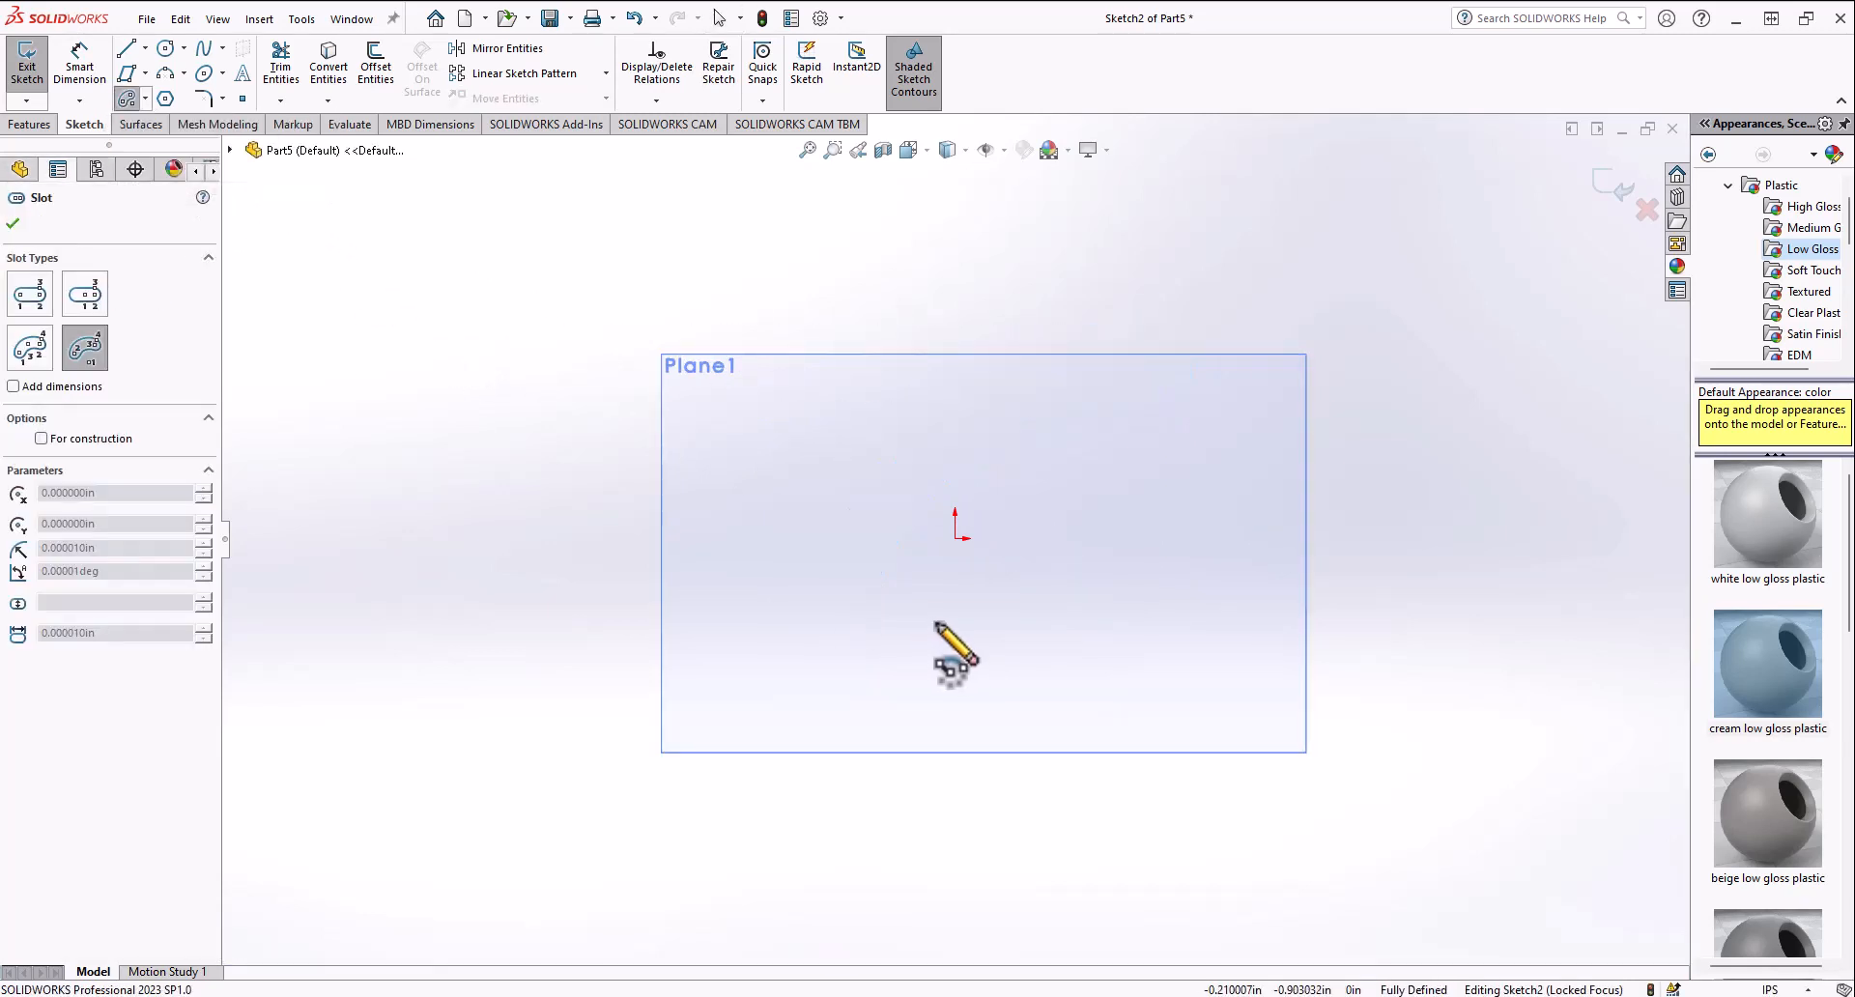
click(823, 566)
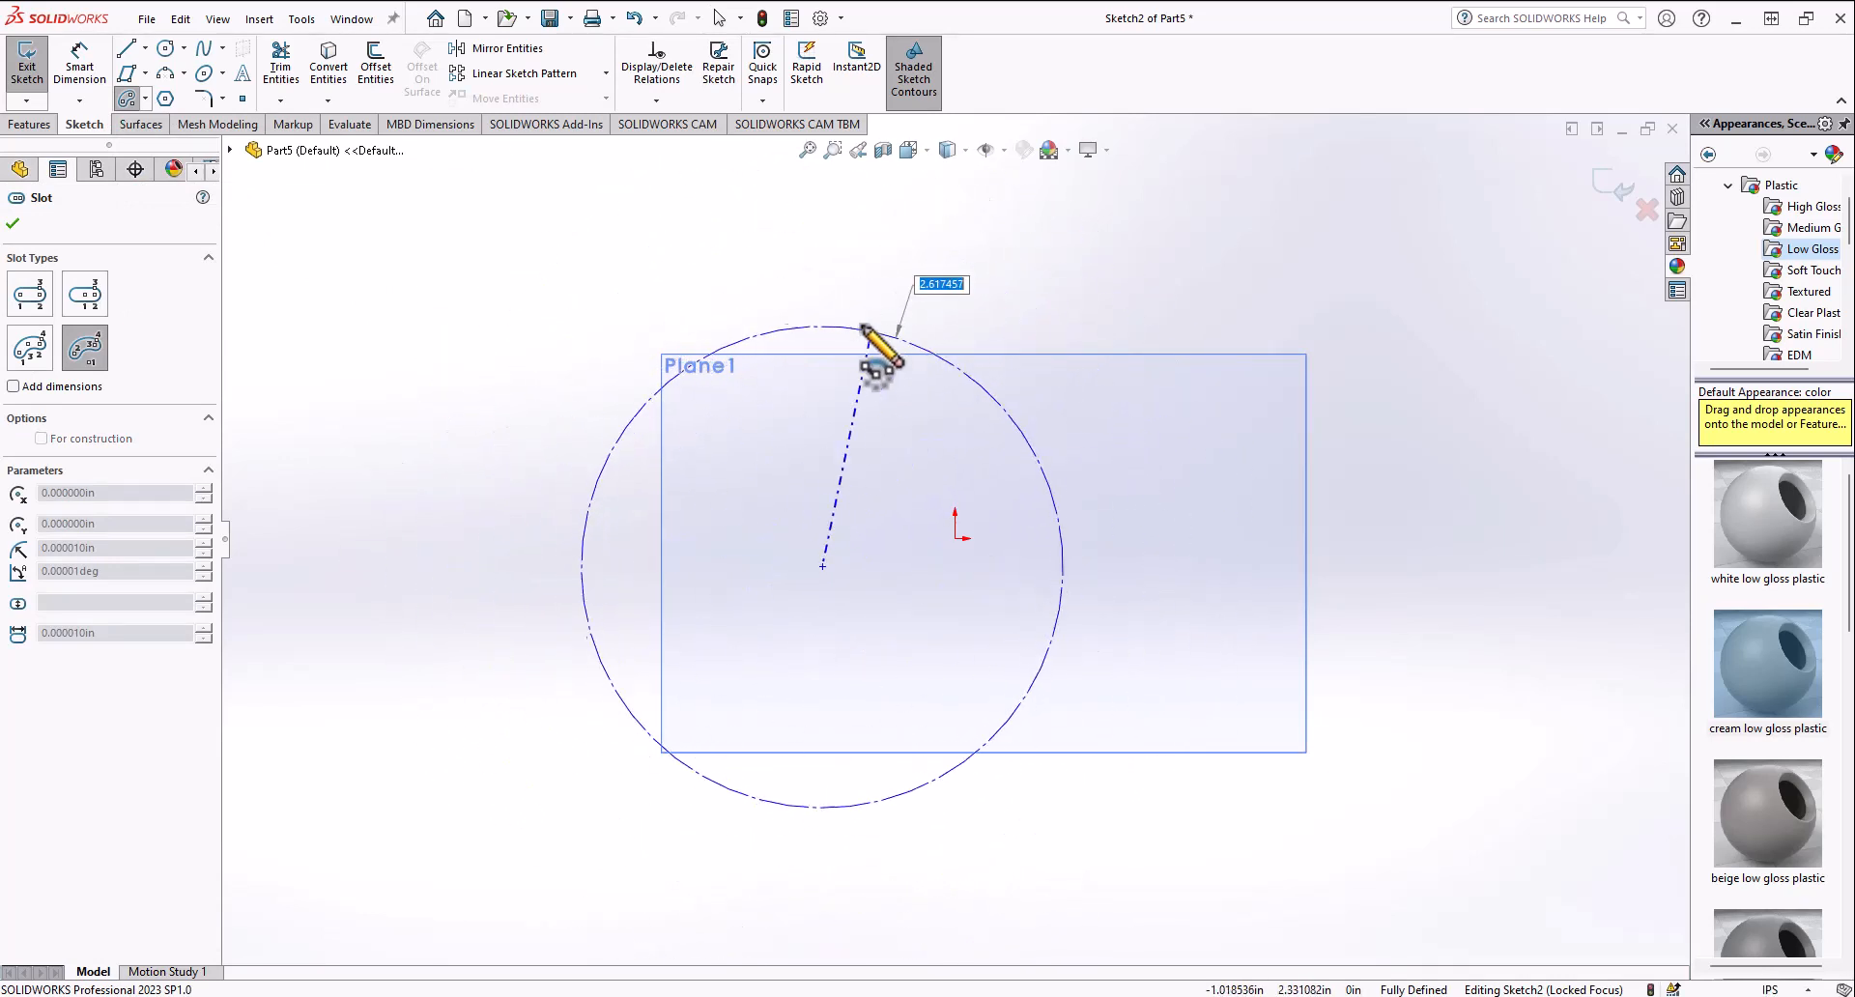
click(945, 312)
click(505, 350)
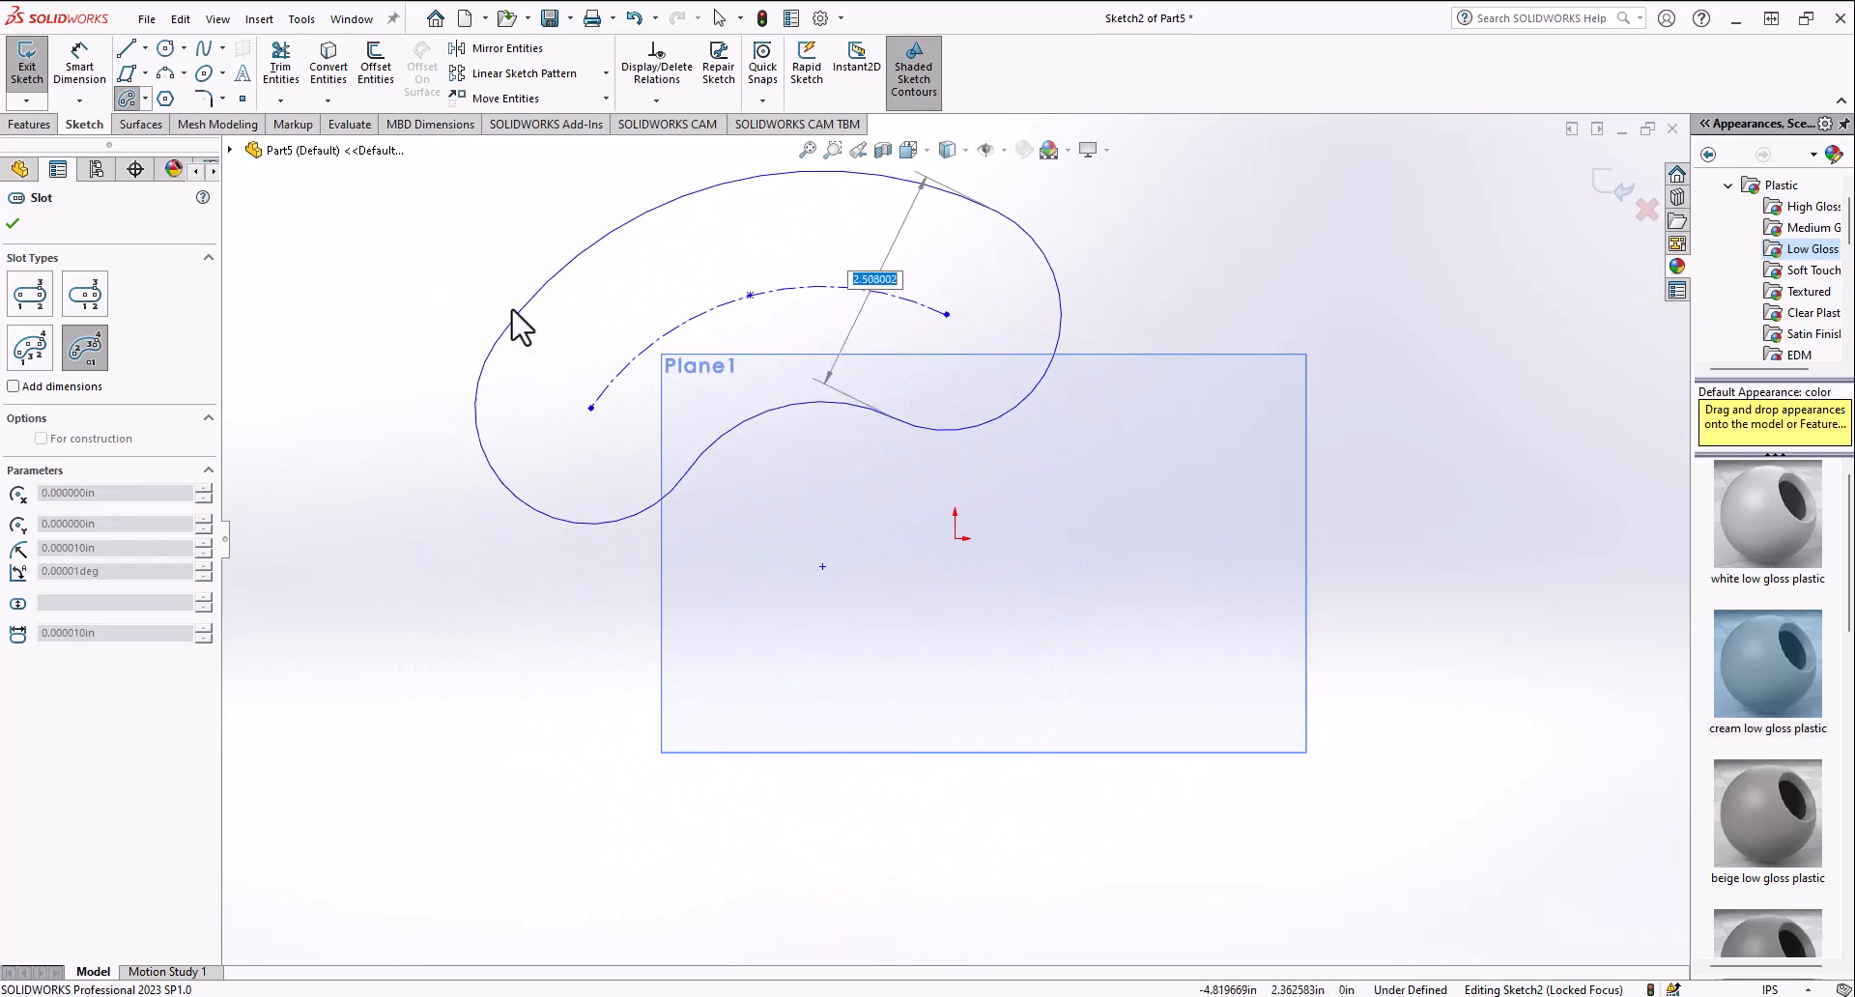
click(499, 306)
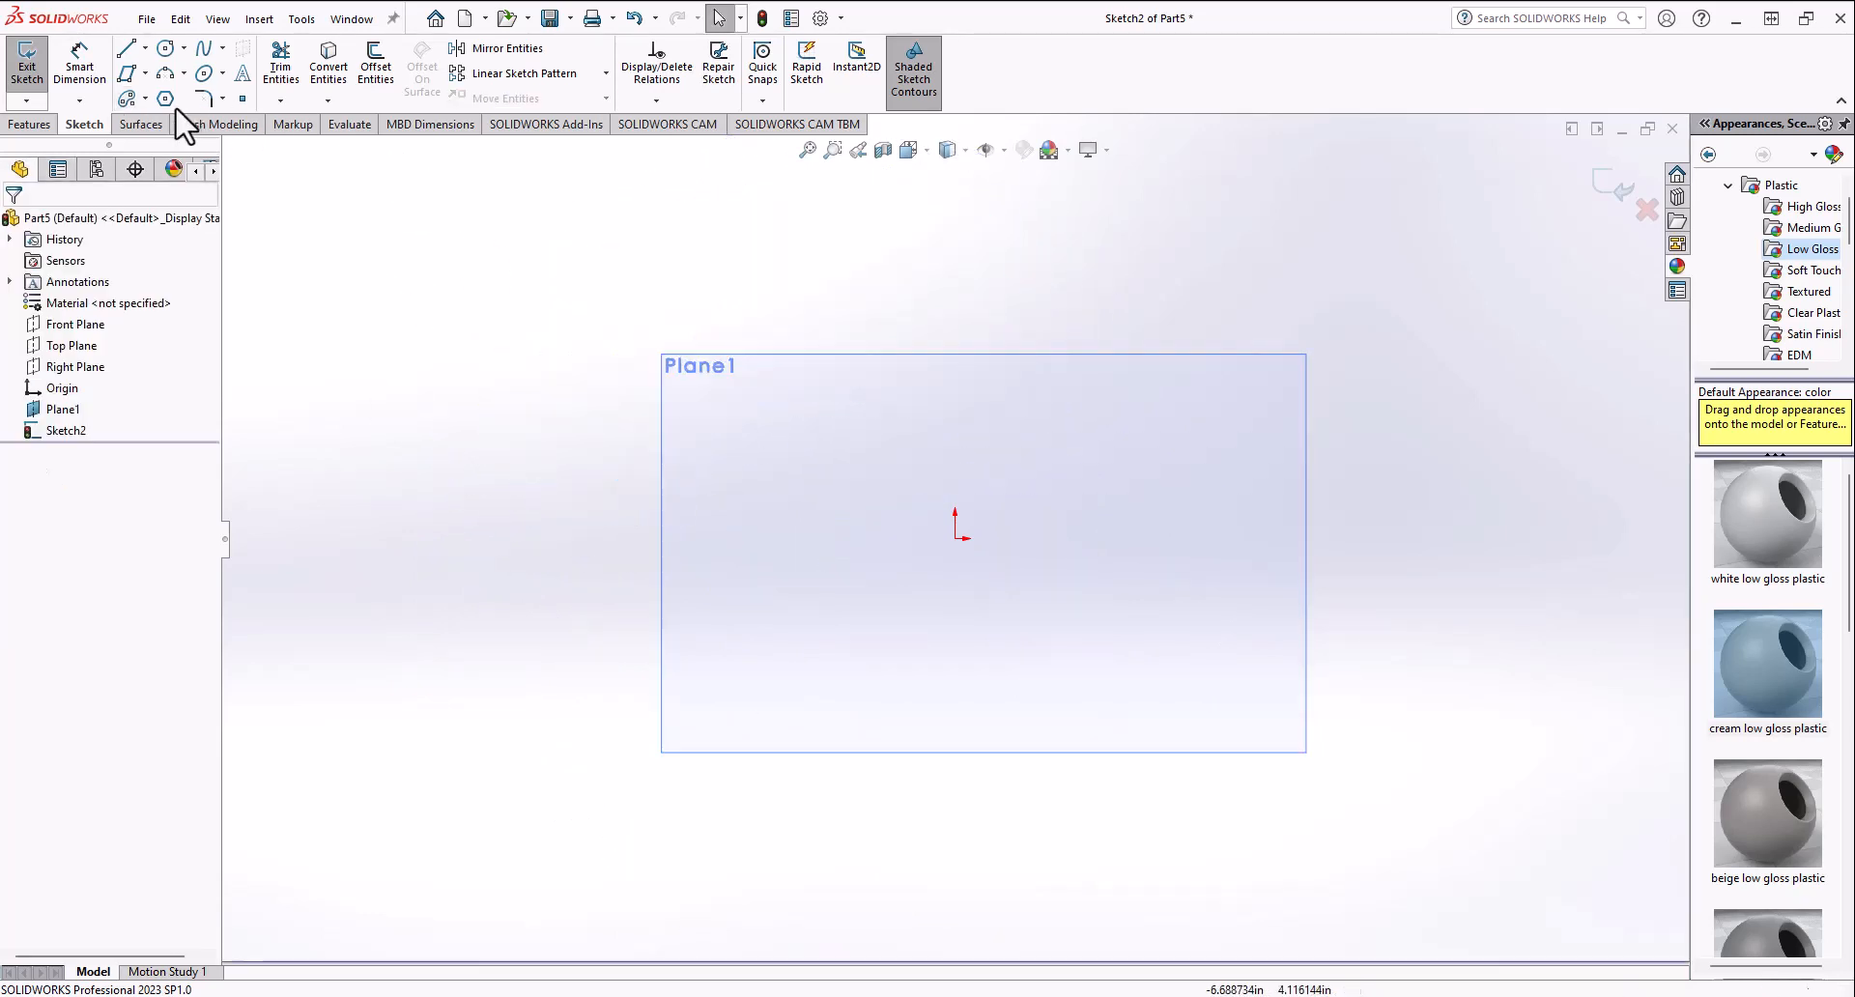
click(167, 99)
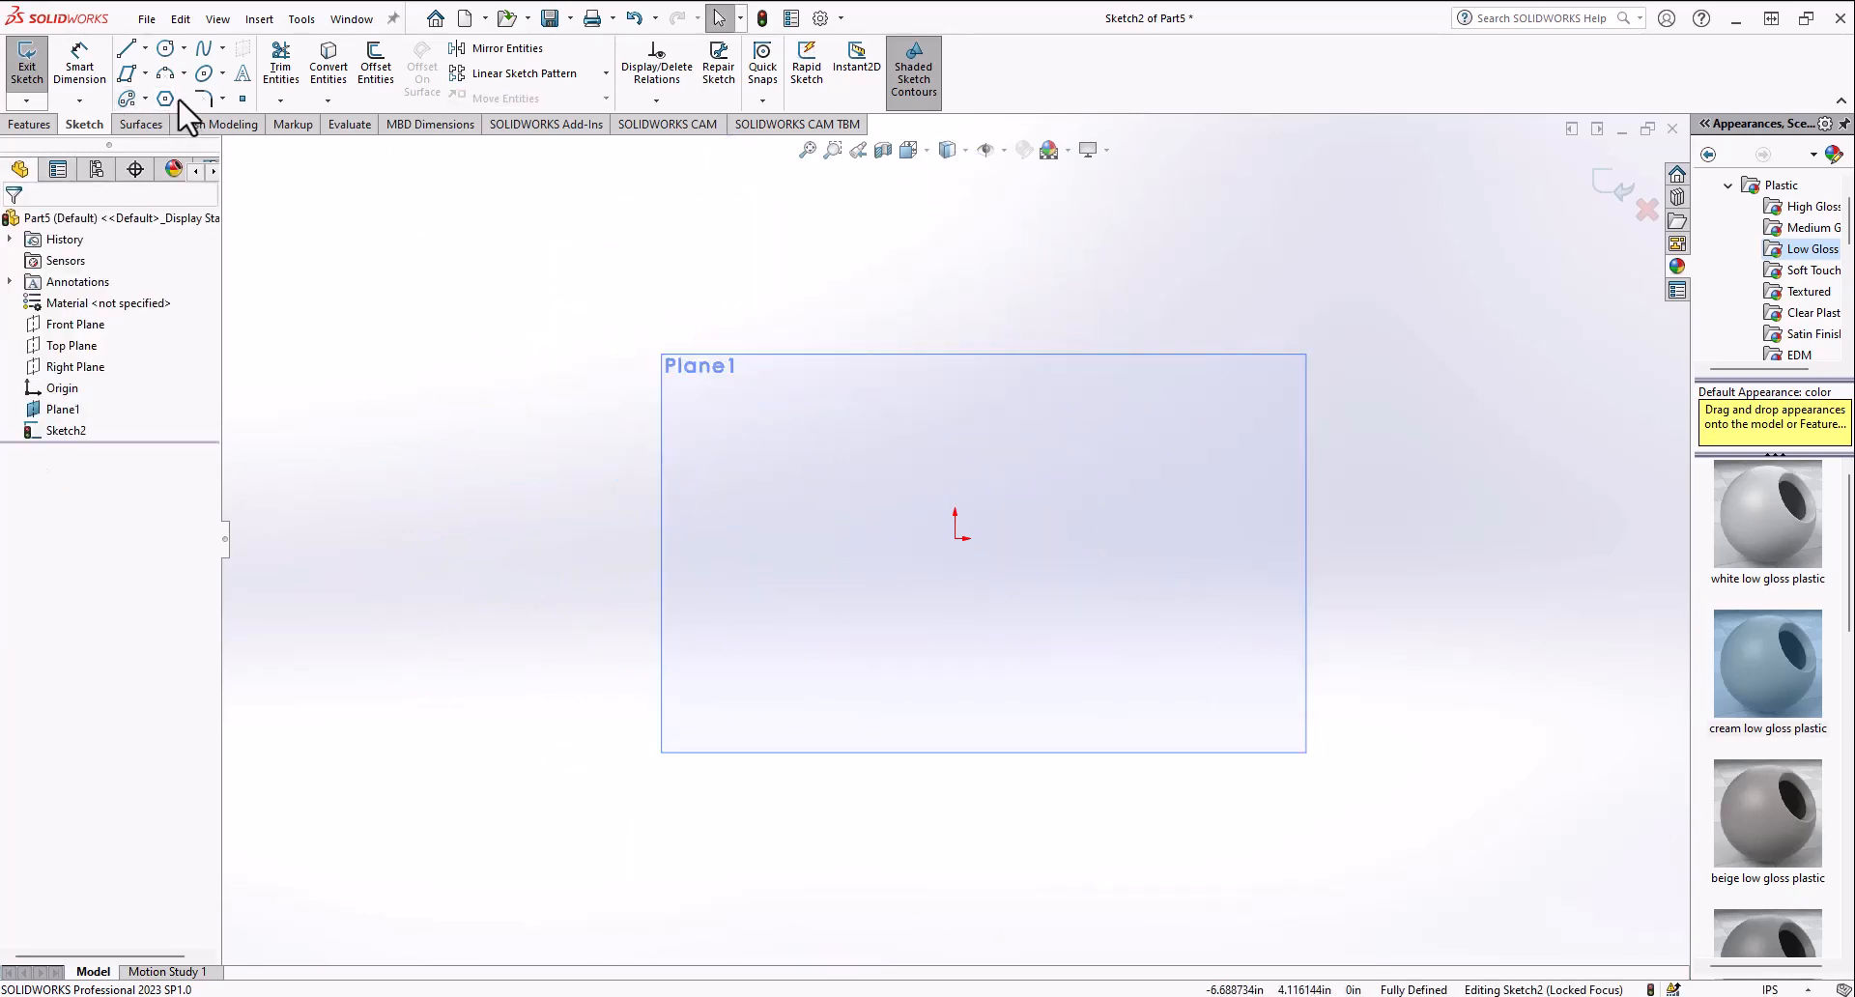
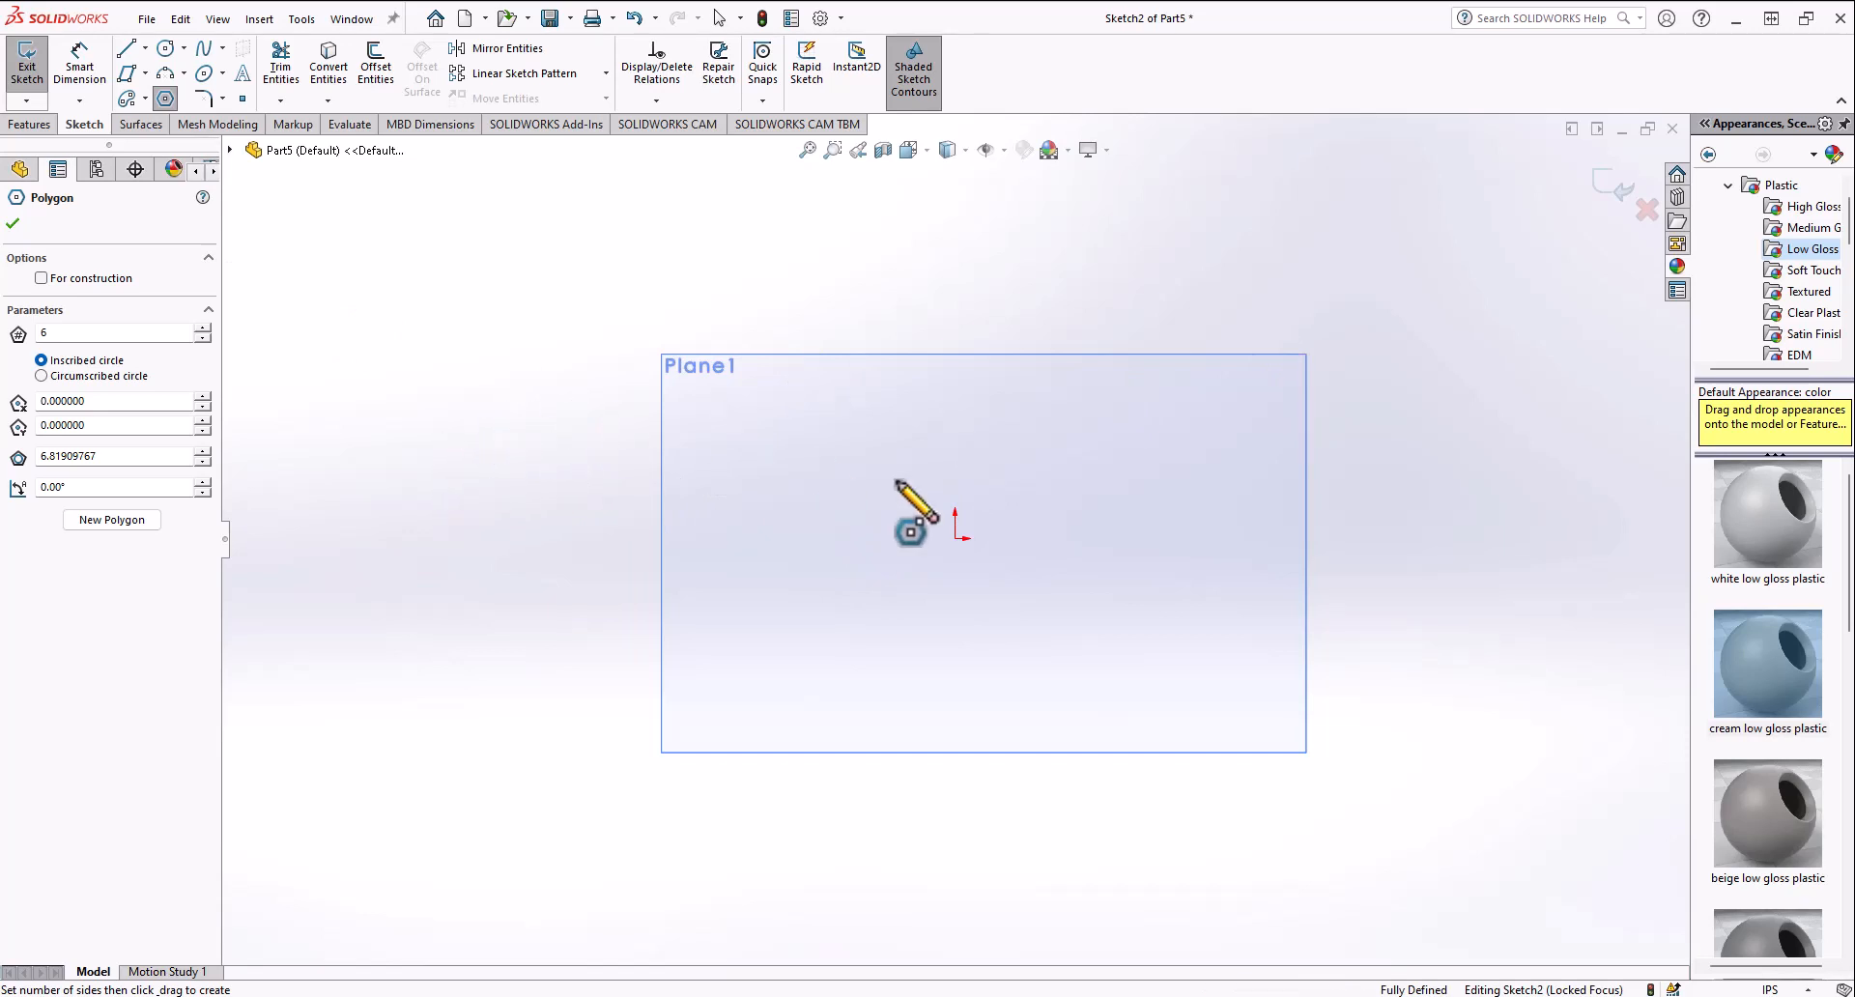
Step: Sketch a six-sided polygon near the origin, then undo it
drag(955, 538, 1132, 497)
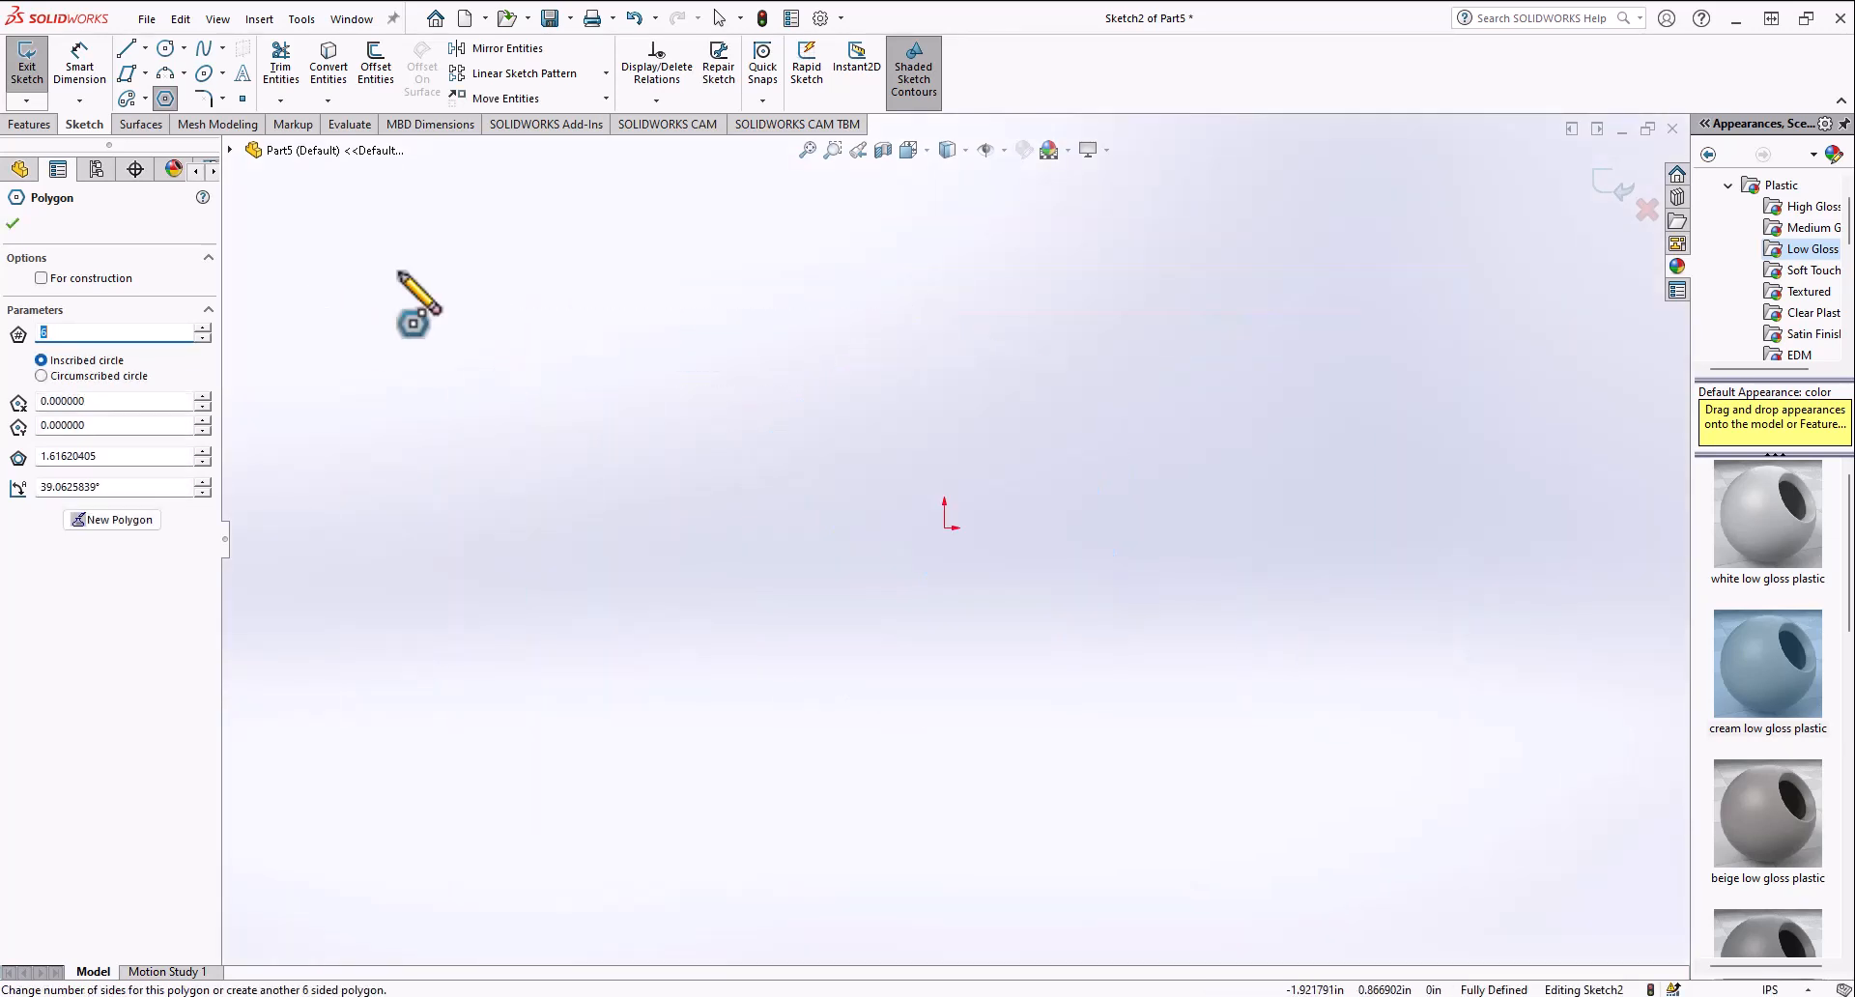
key(ctrl+z)
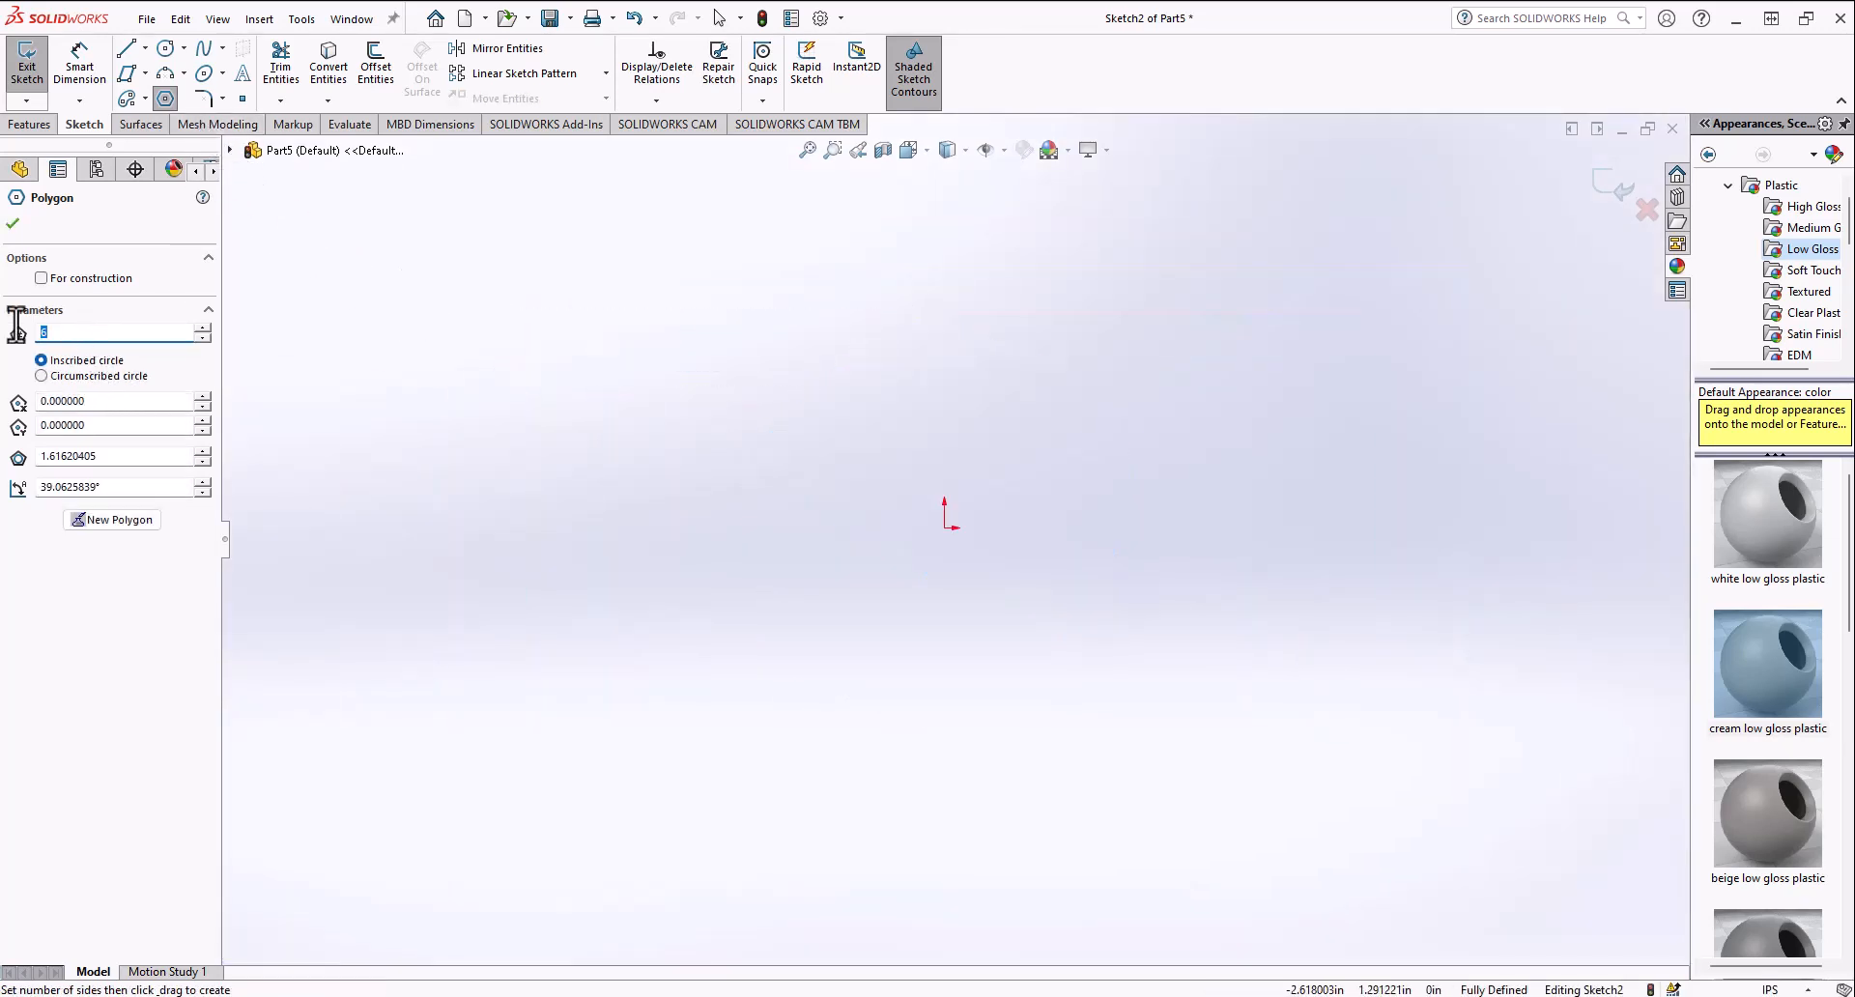
Step: Sketch an eight-sided inscribed polygon centered on the origin, then select and delete it
text(8)
mouse_move(983, 528)
mouse_down()
mouse_move(1118, 358)
mouse_move(1068, 331)
mouse_up()
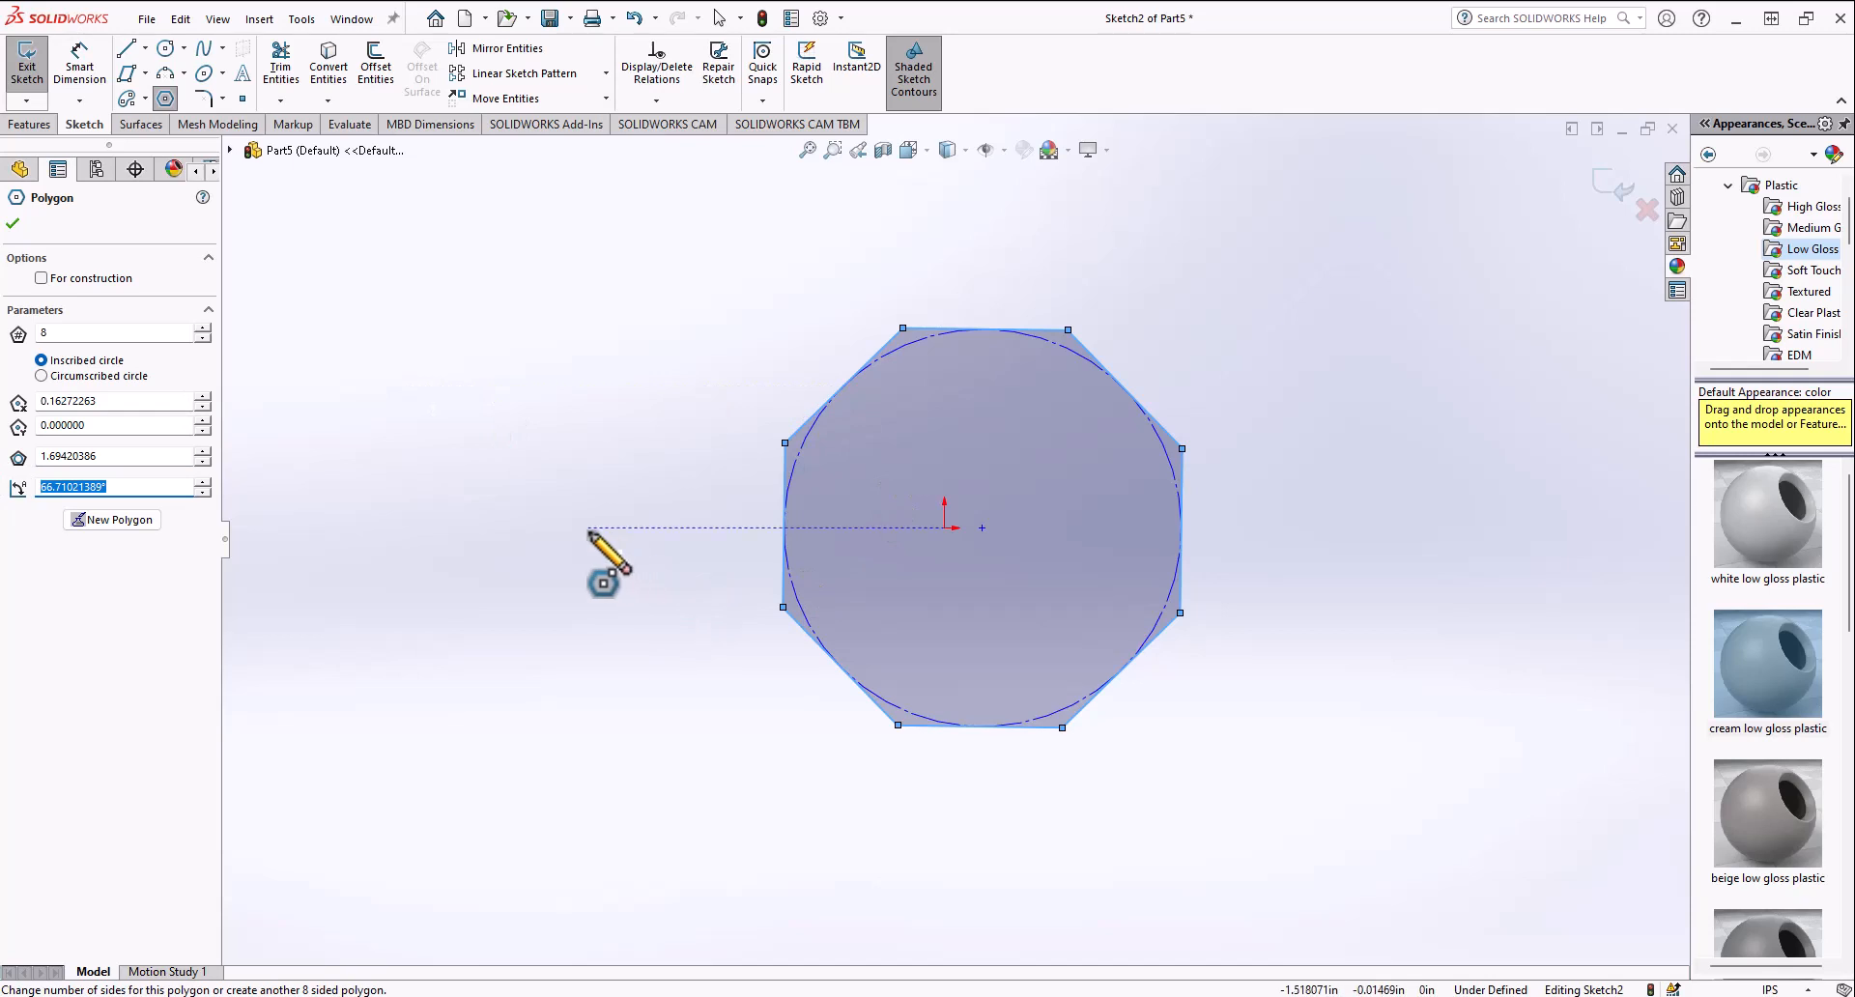
key(BackSpace)
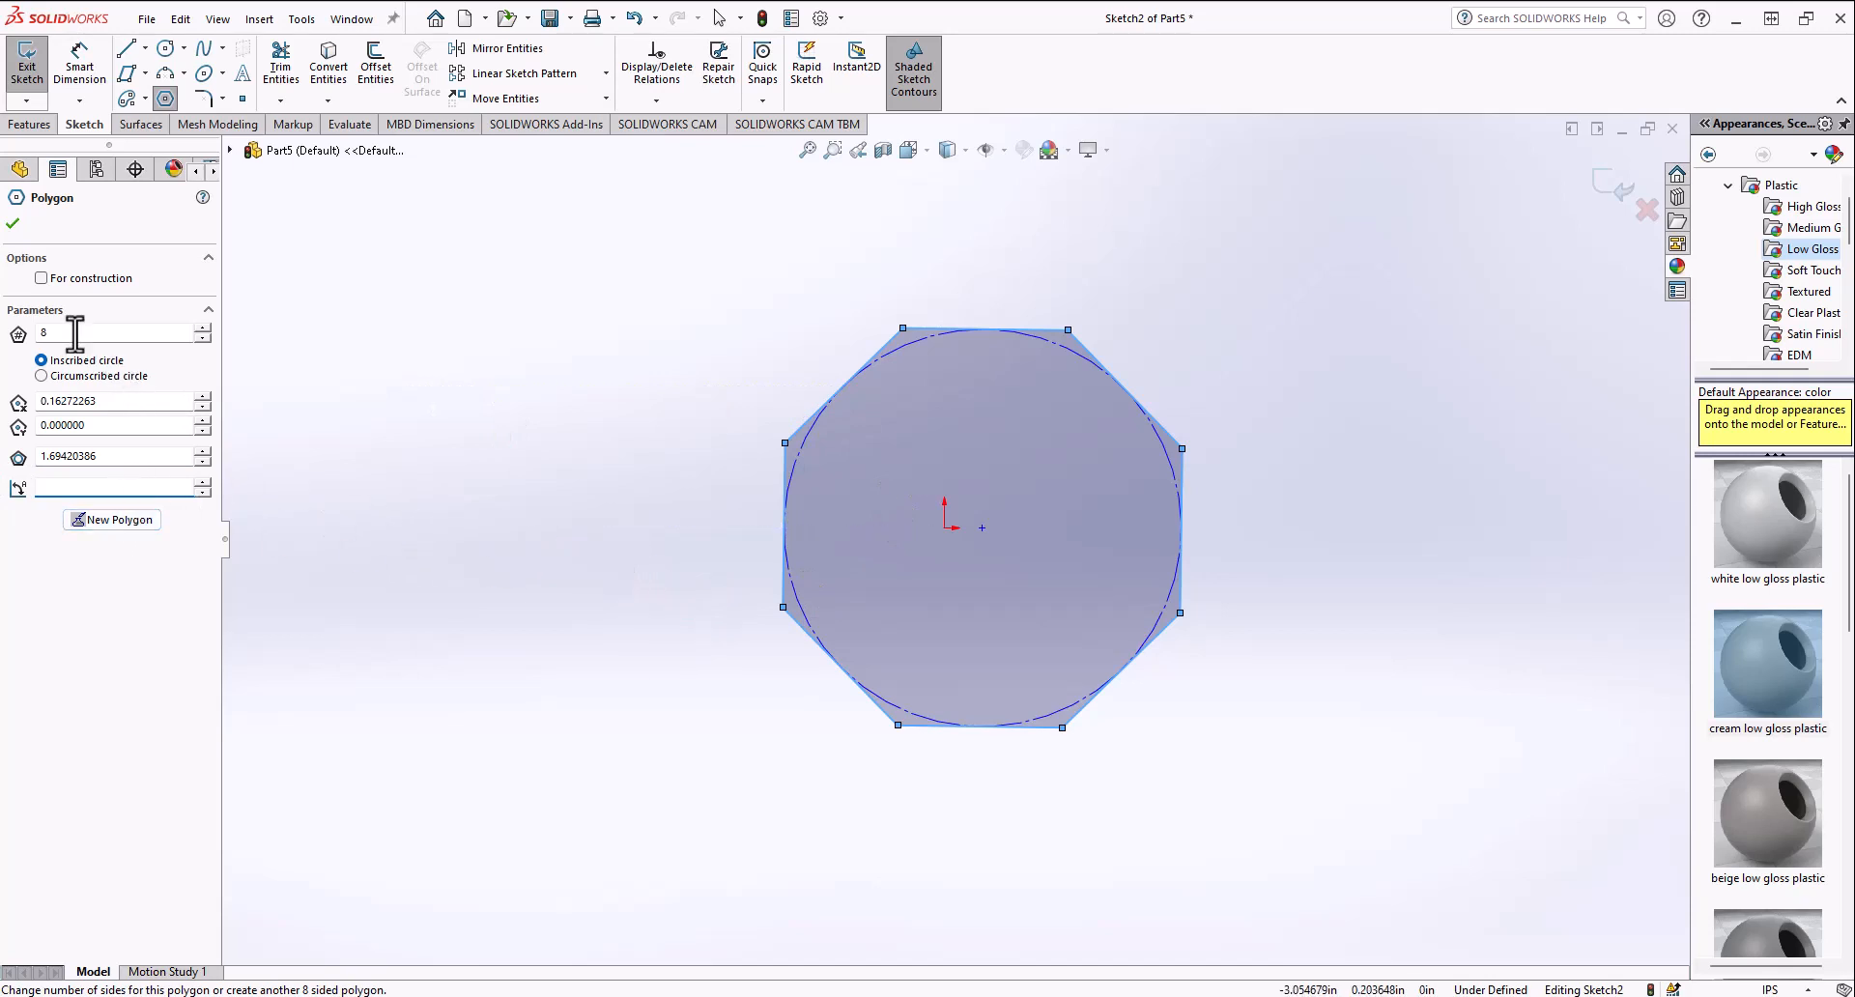
click(974, 485)
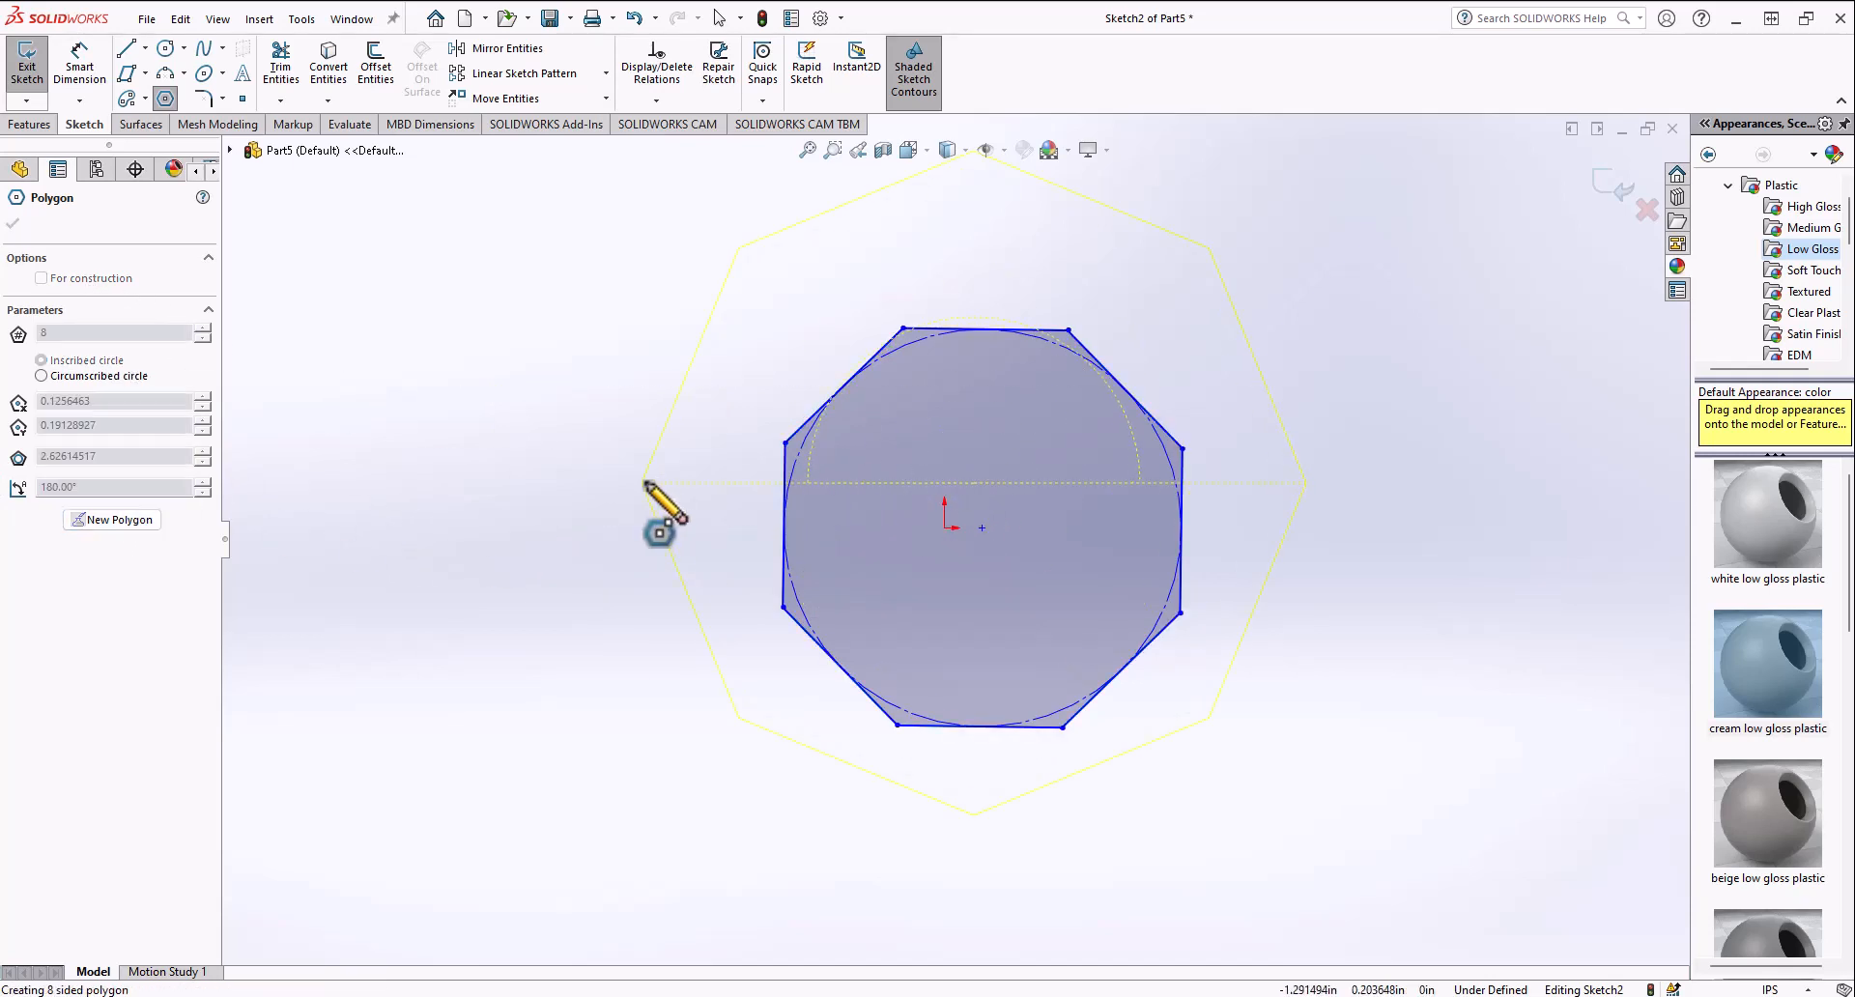
key(Escape)
click(974, 329)
key(Delete)
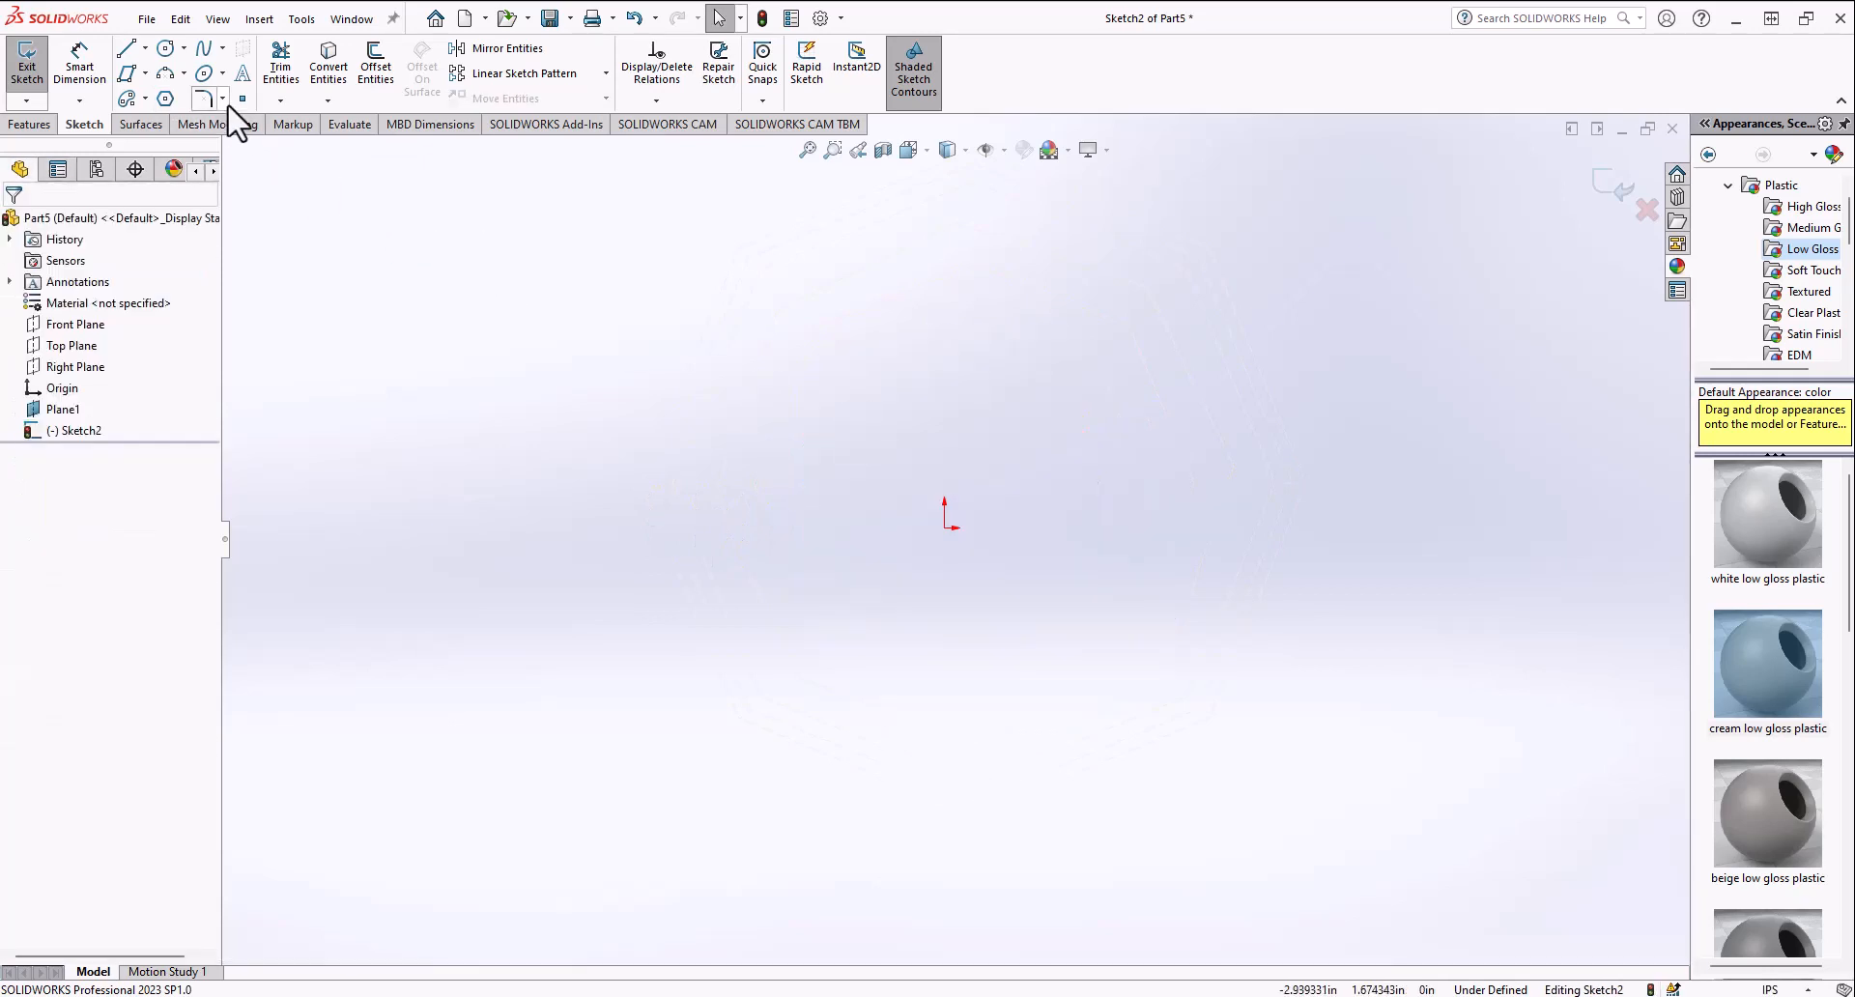
Step: Sketch an eight-sided polygon above-left of the origin and switch it to a circumscribed circle
click(166, 99)
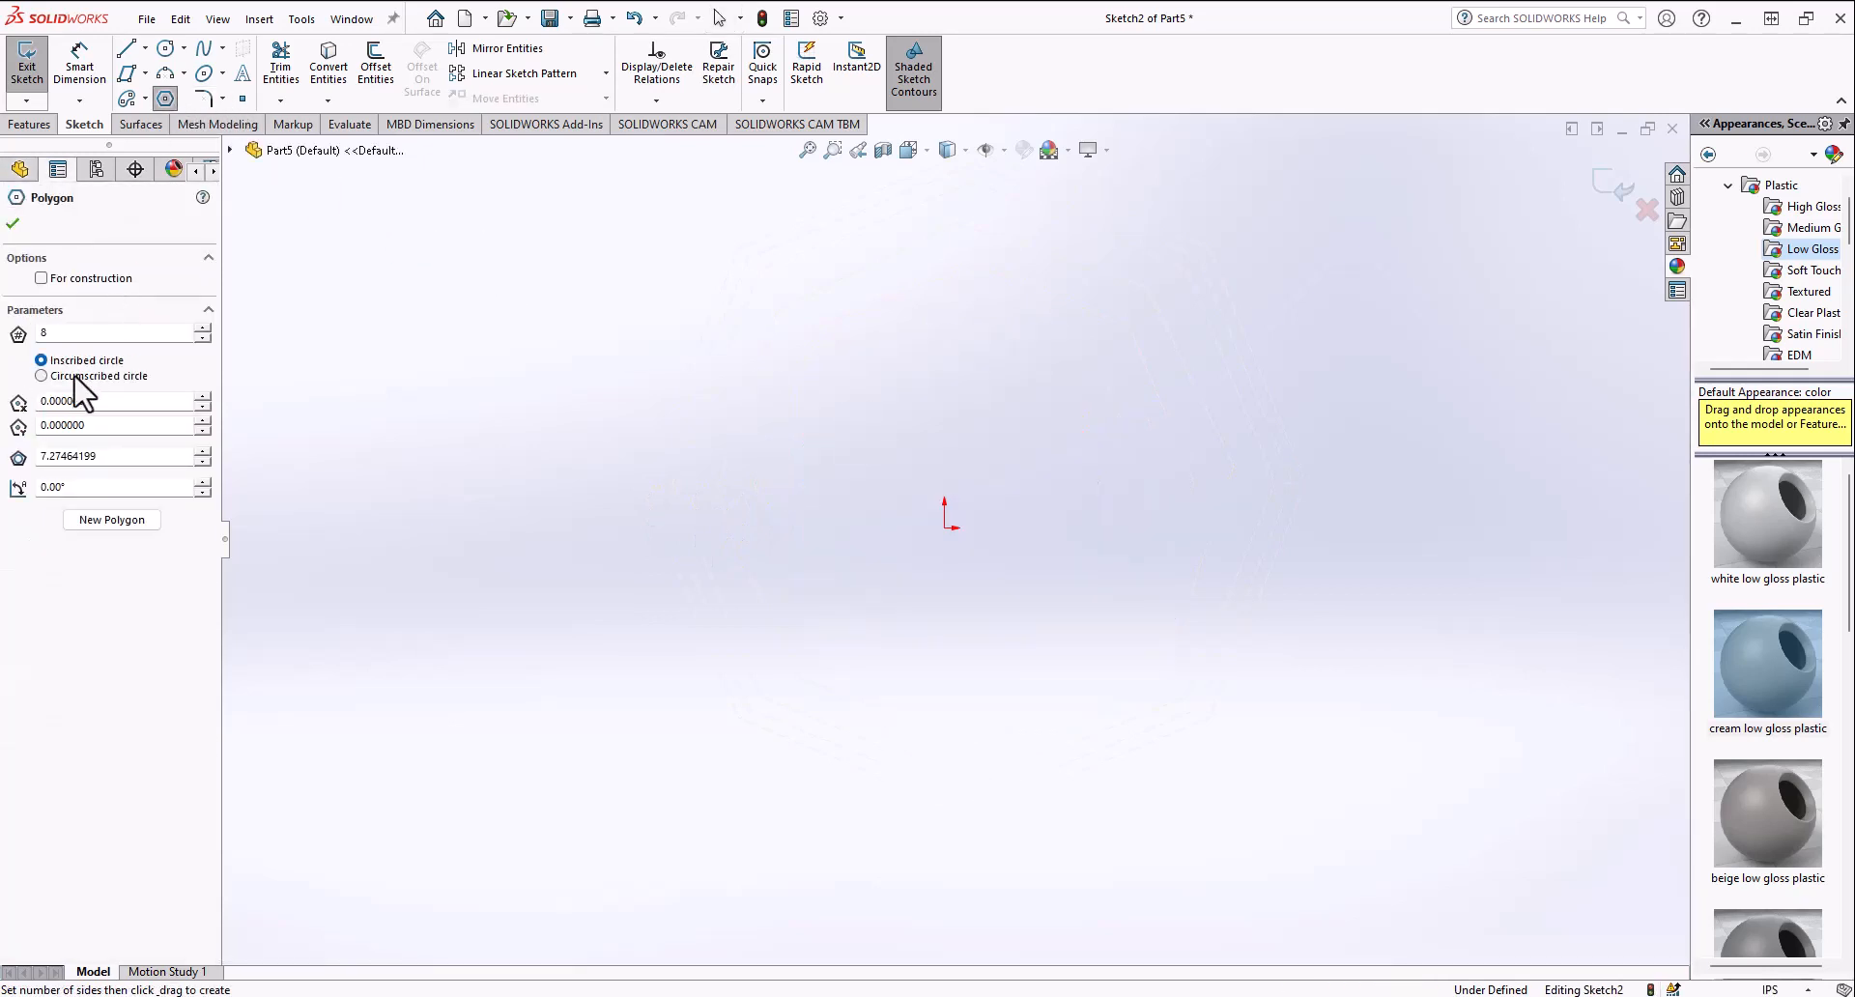
mouse_move(787, 391)
mouse_down()
mouse_move(960, 310)
mouse_move(944, 283)
mouse_up()
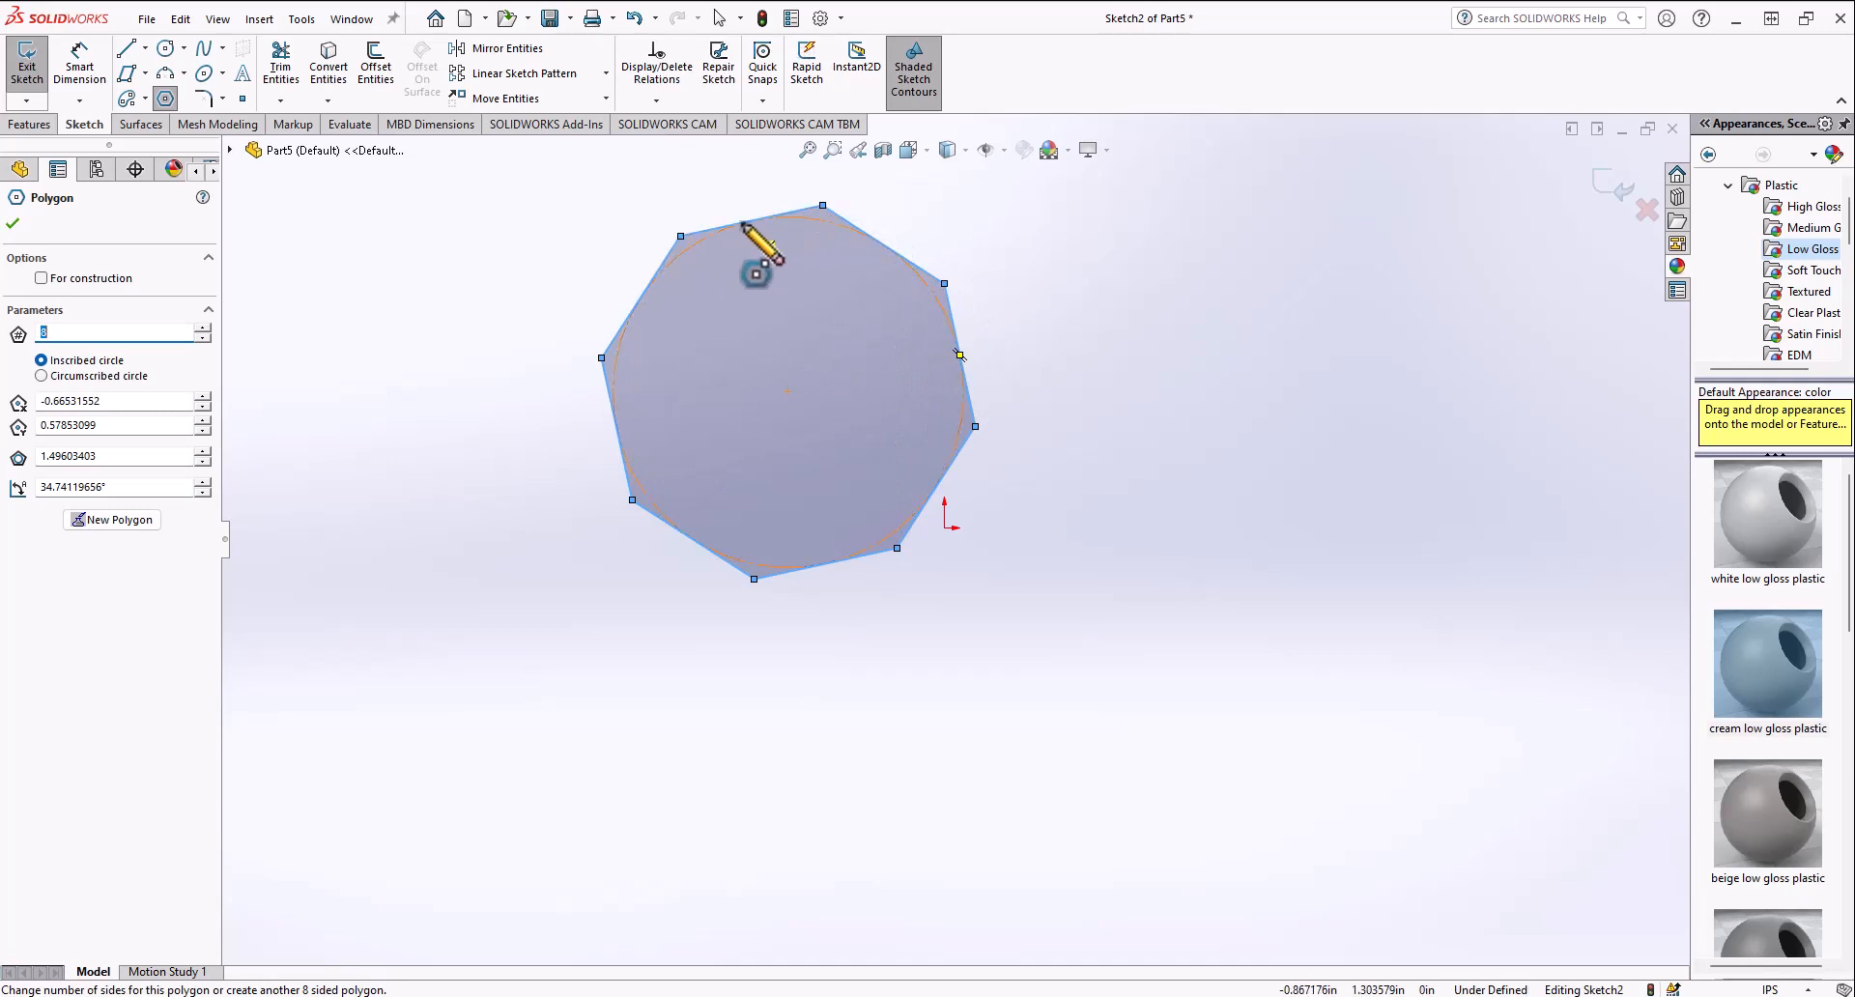
click(41, 376)
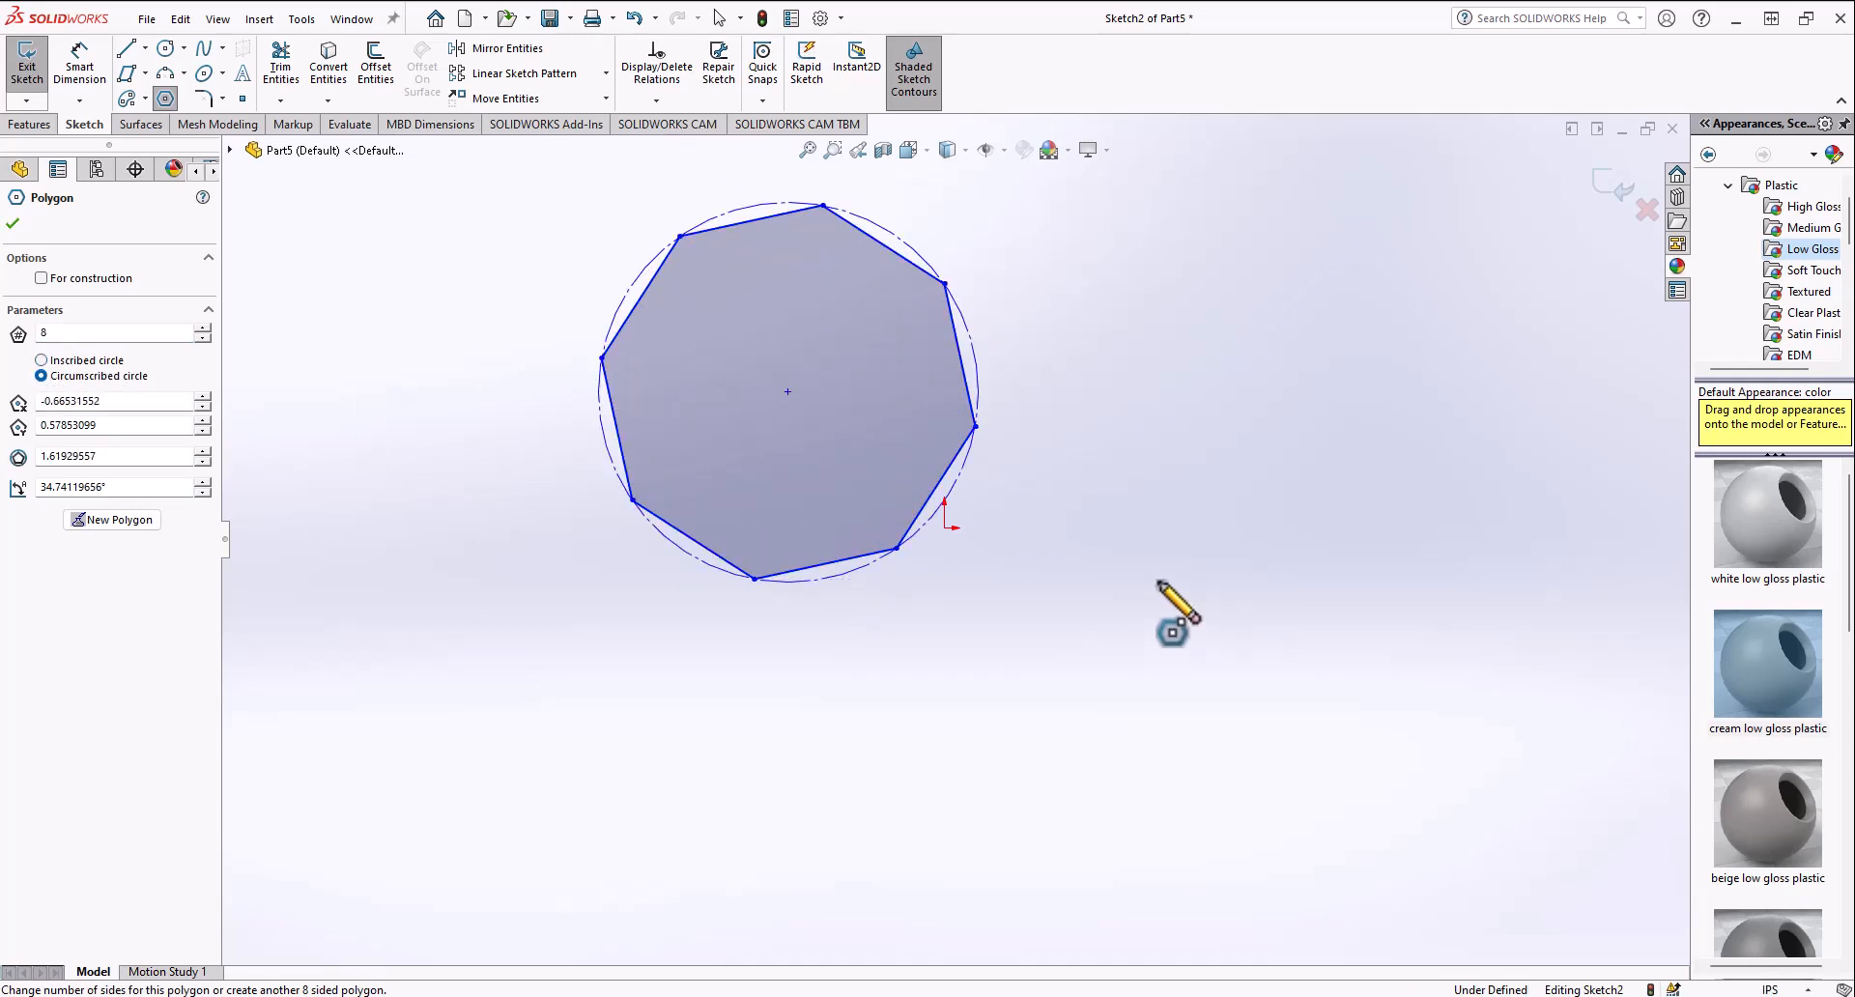
Step: Sketch a second circumscribed eight-sided polygon below-right of the first one
drag(1160, 580, 1180, 392)
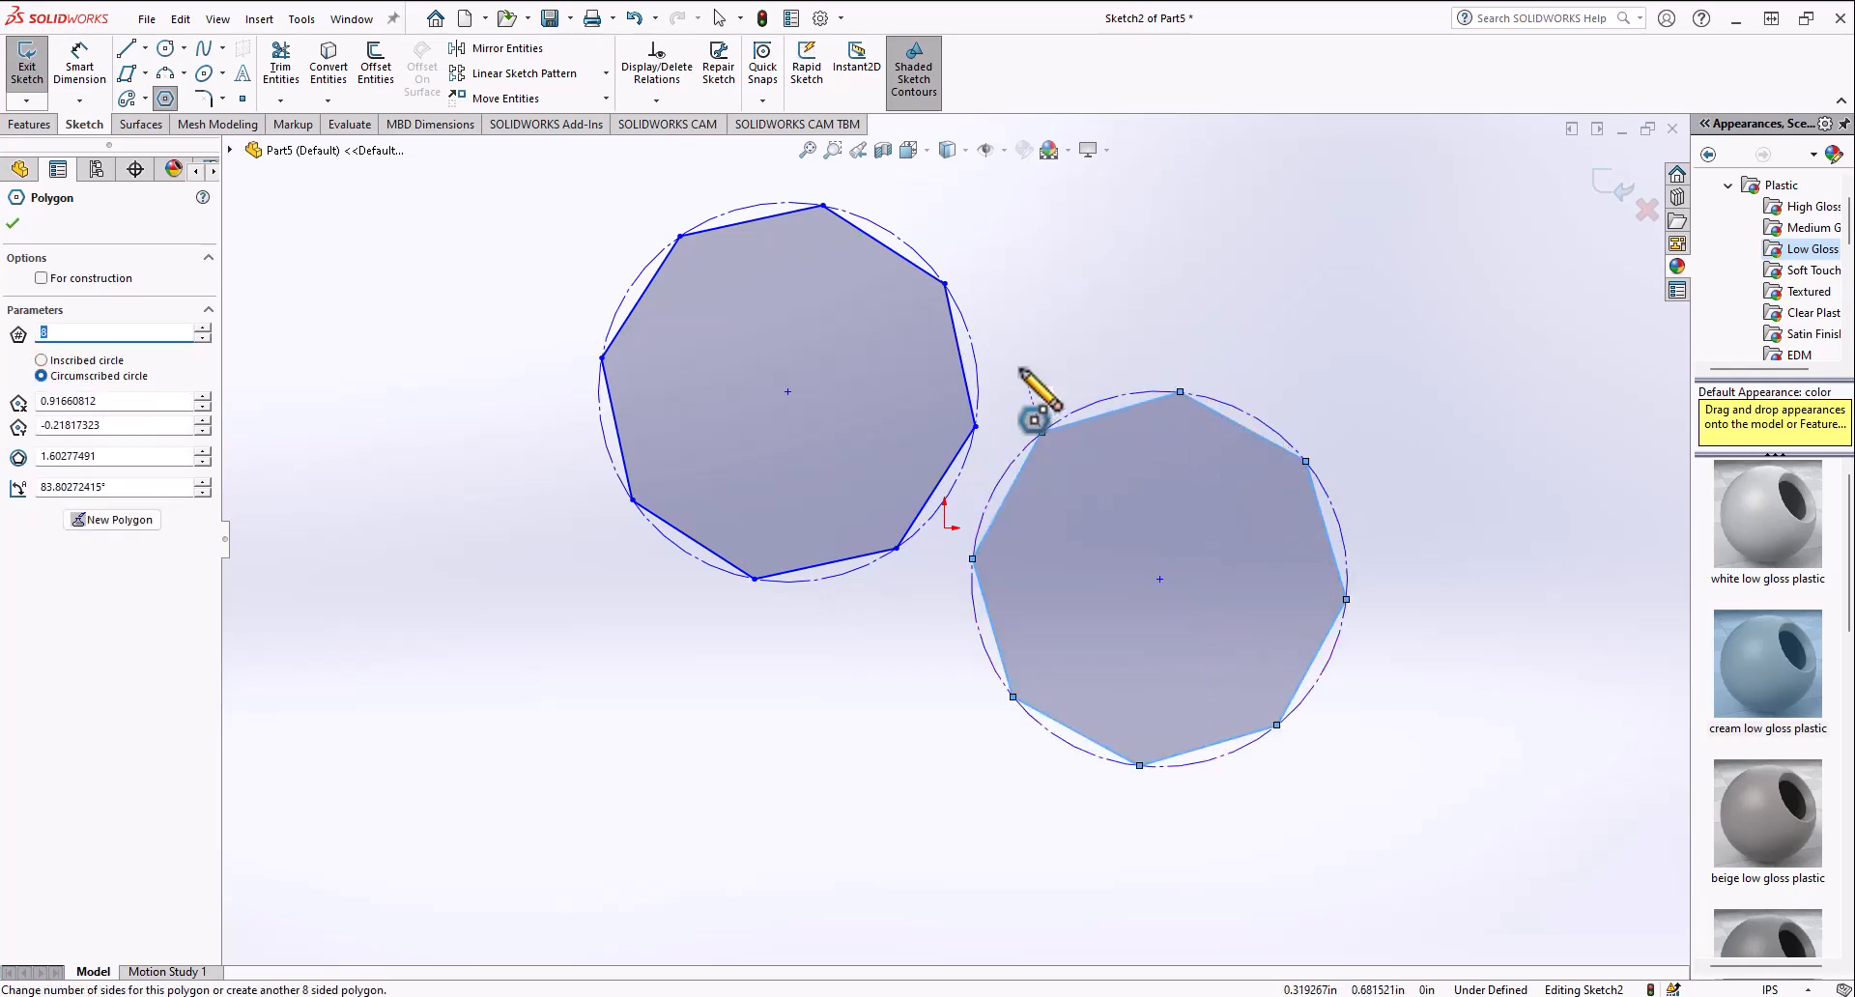
scroll(1126, 517, up, 3)
scroll(1013, 545, down, 2)
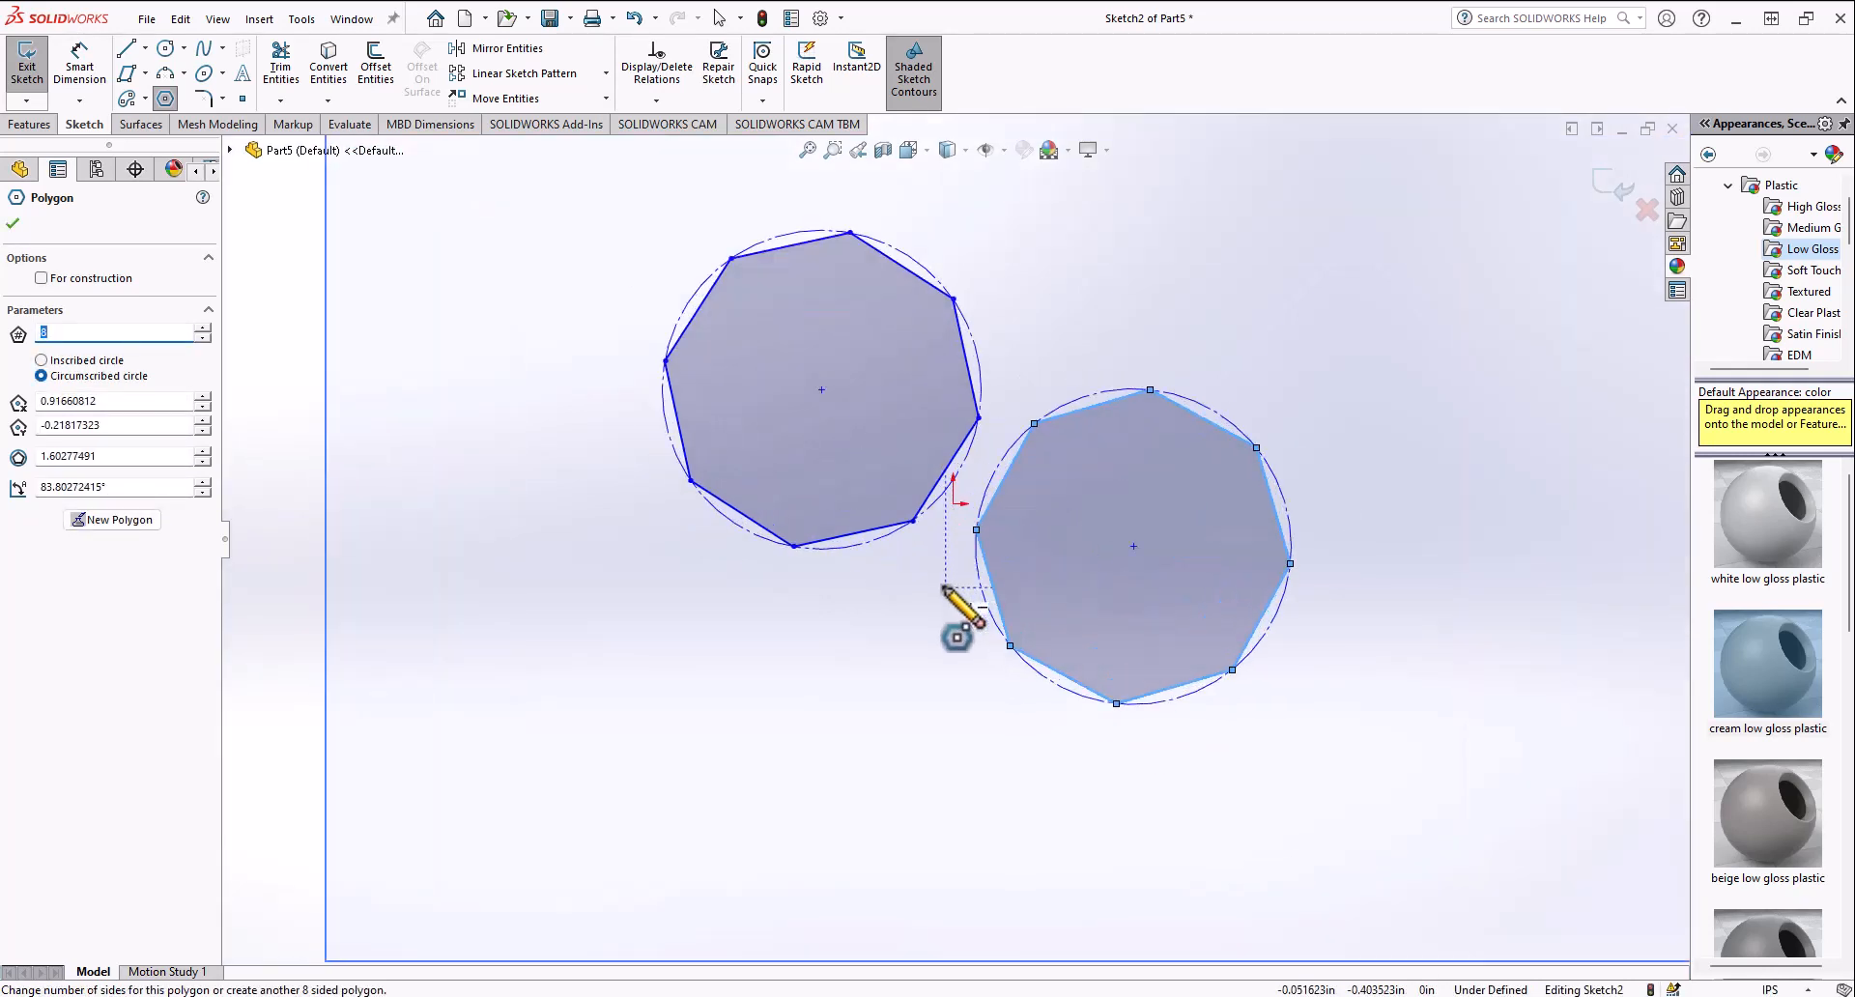
Step: Box-select both polygons and delete them
key(Escape)
scroll(928, 618, up, 4)
drag(661, 686, 1316, 287)
key(Delete)
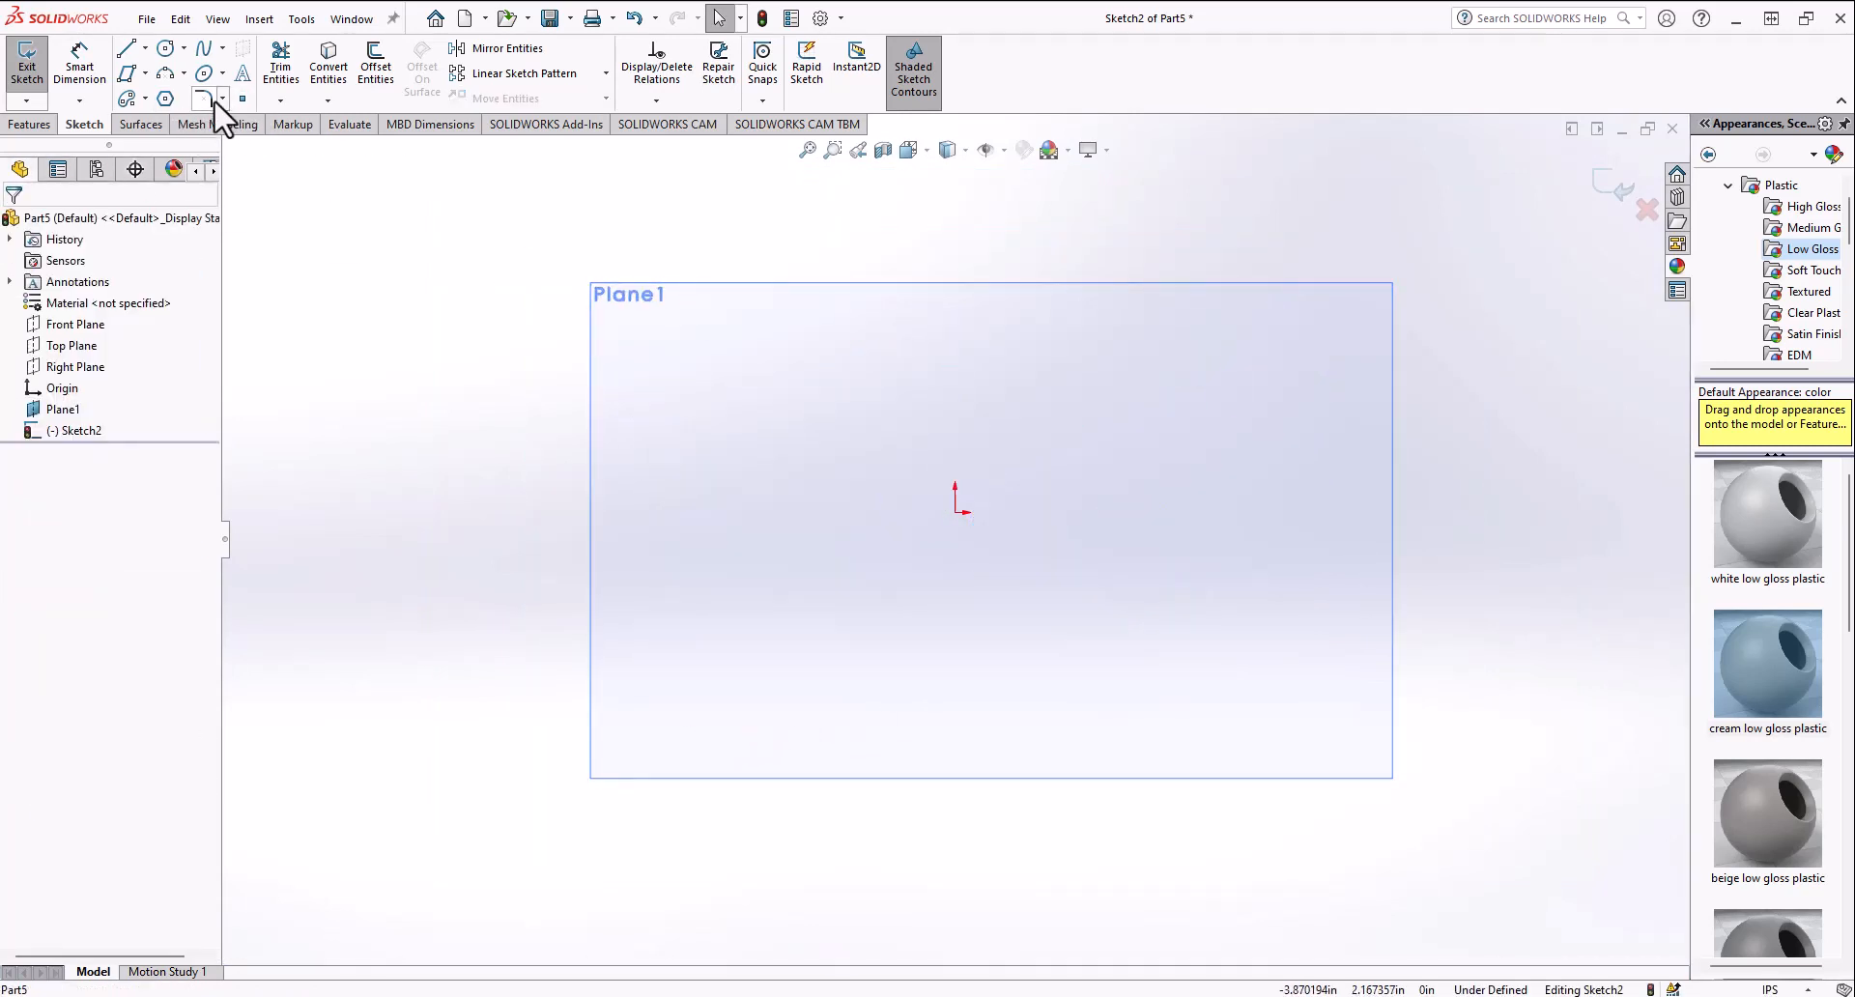
Step: Sketch a closed triangle of lines around the origin
click(221, 98)
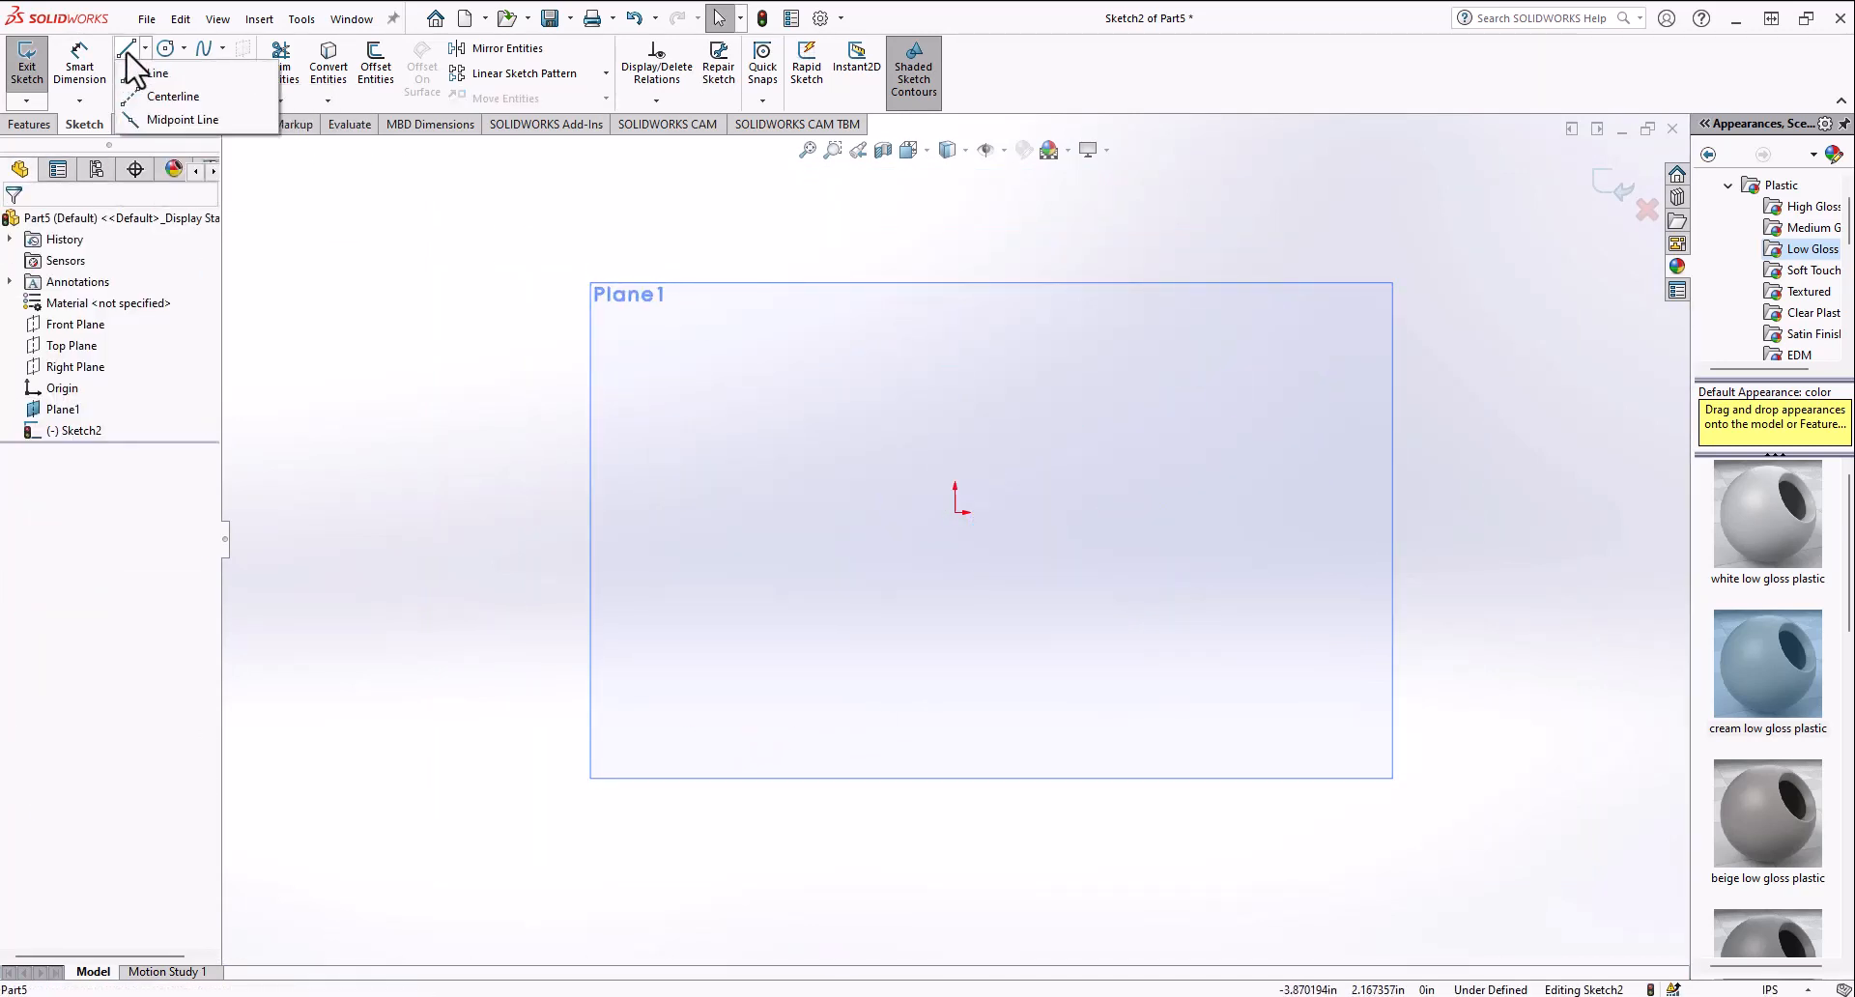
click(145, 73)
click(853, 329)
click(800, 646)
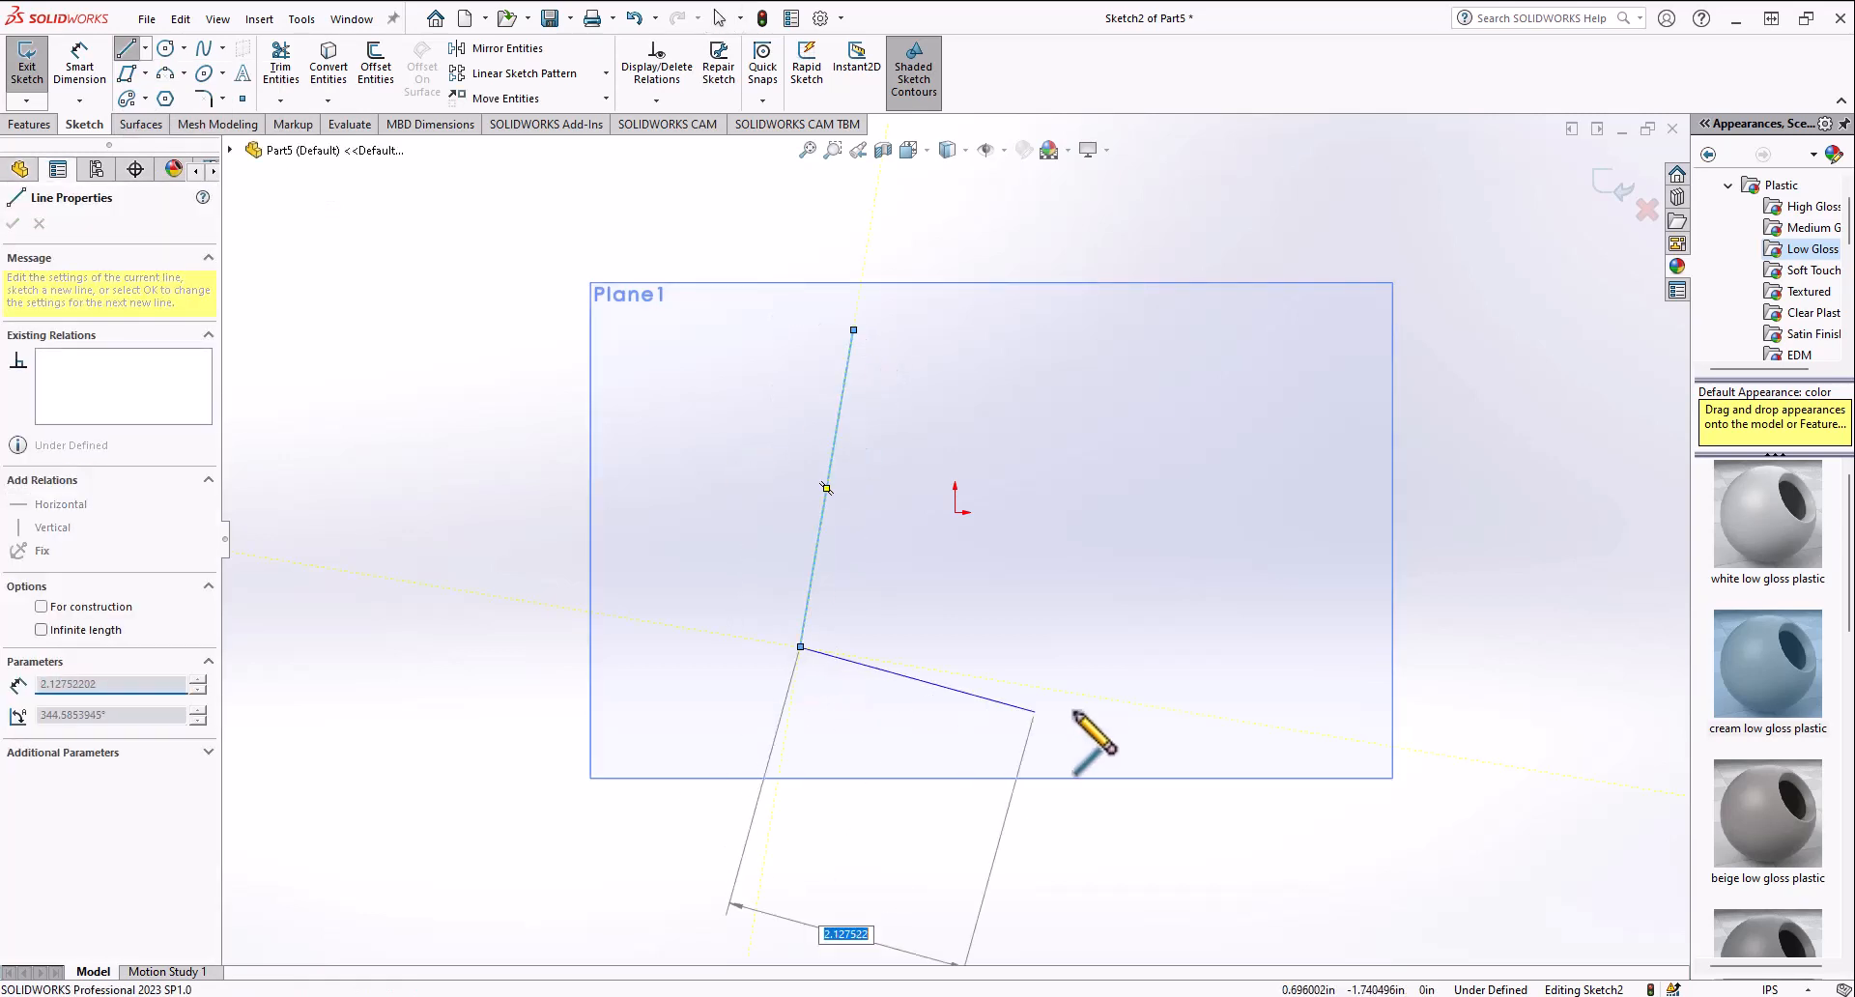
click(1197, 557)
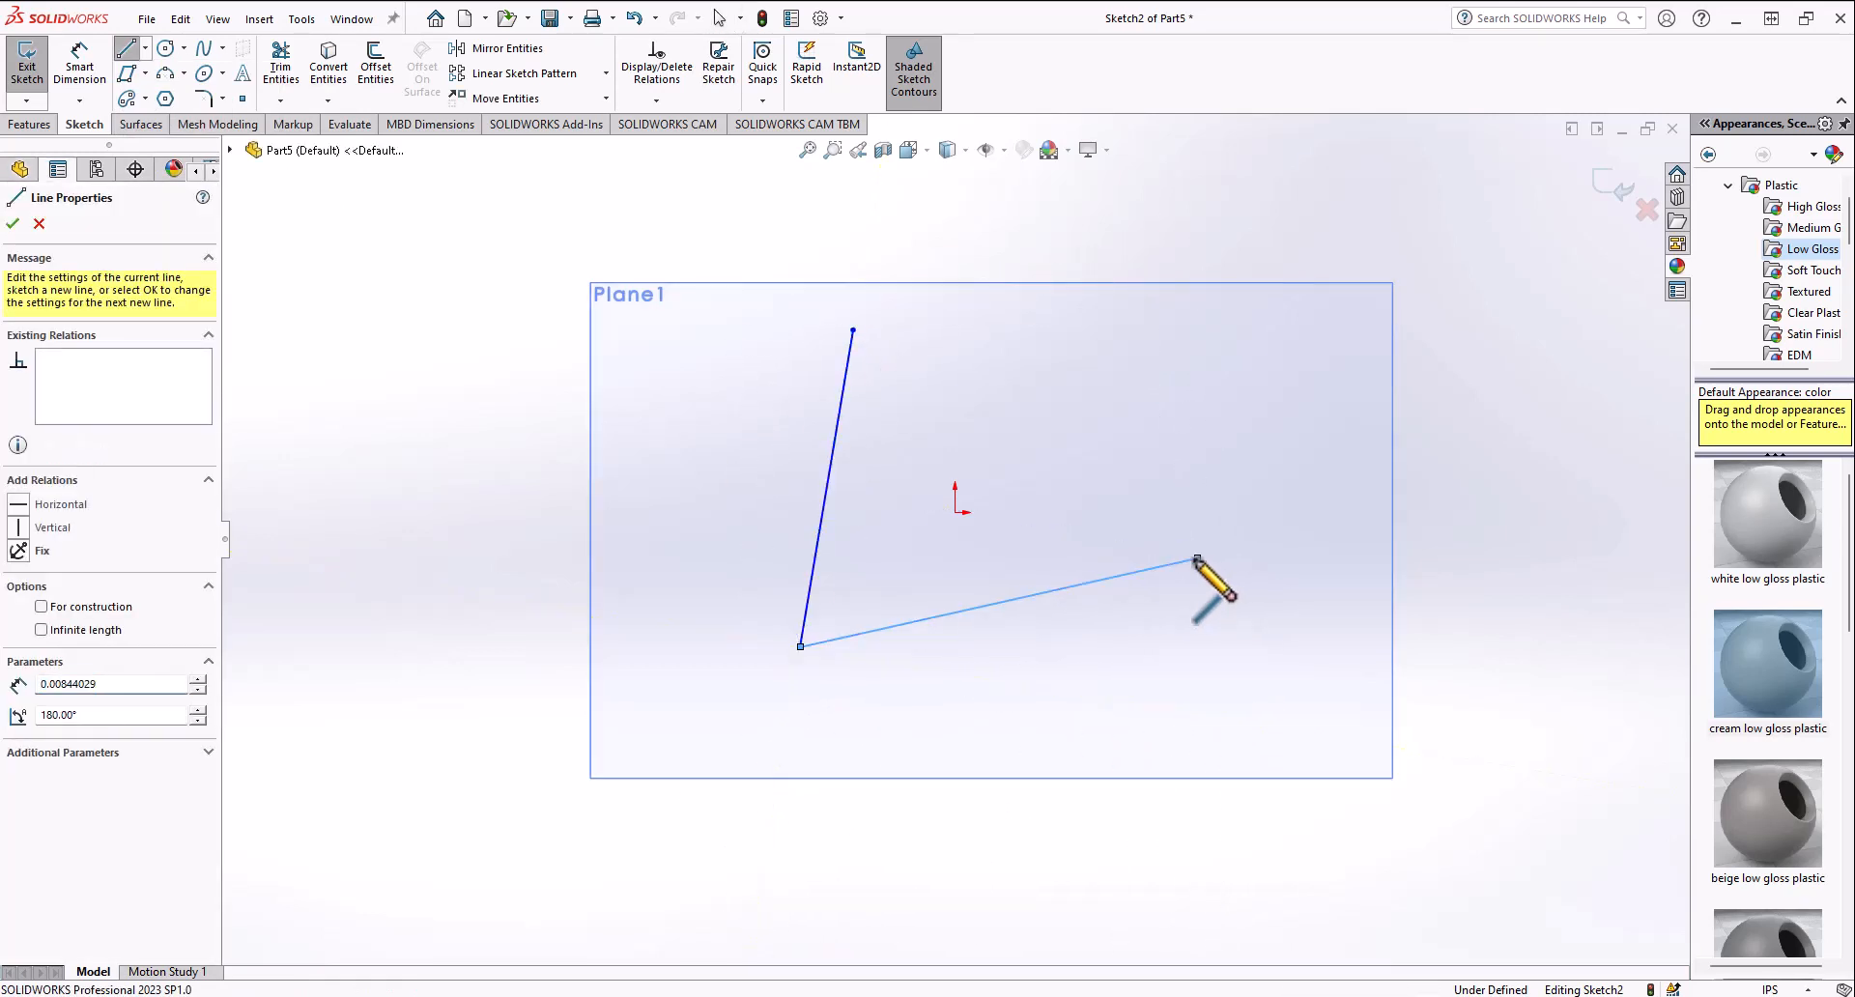
click(853, 329)
Step: Fillet the triangle's top corner with a 1.2 in radius
click(205, 98)
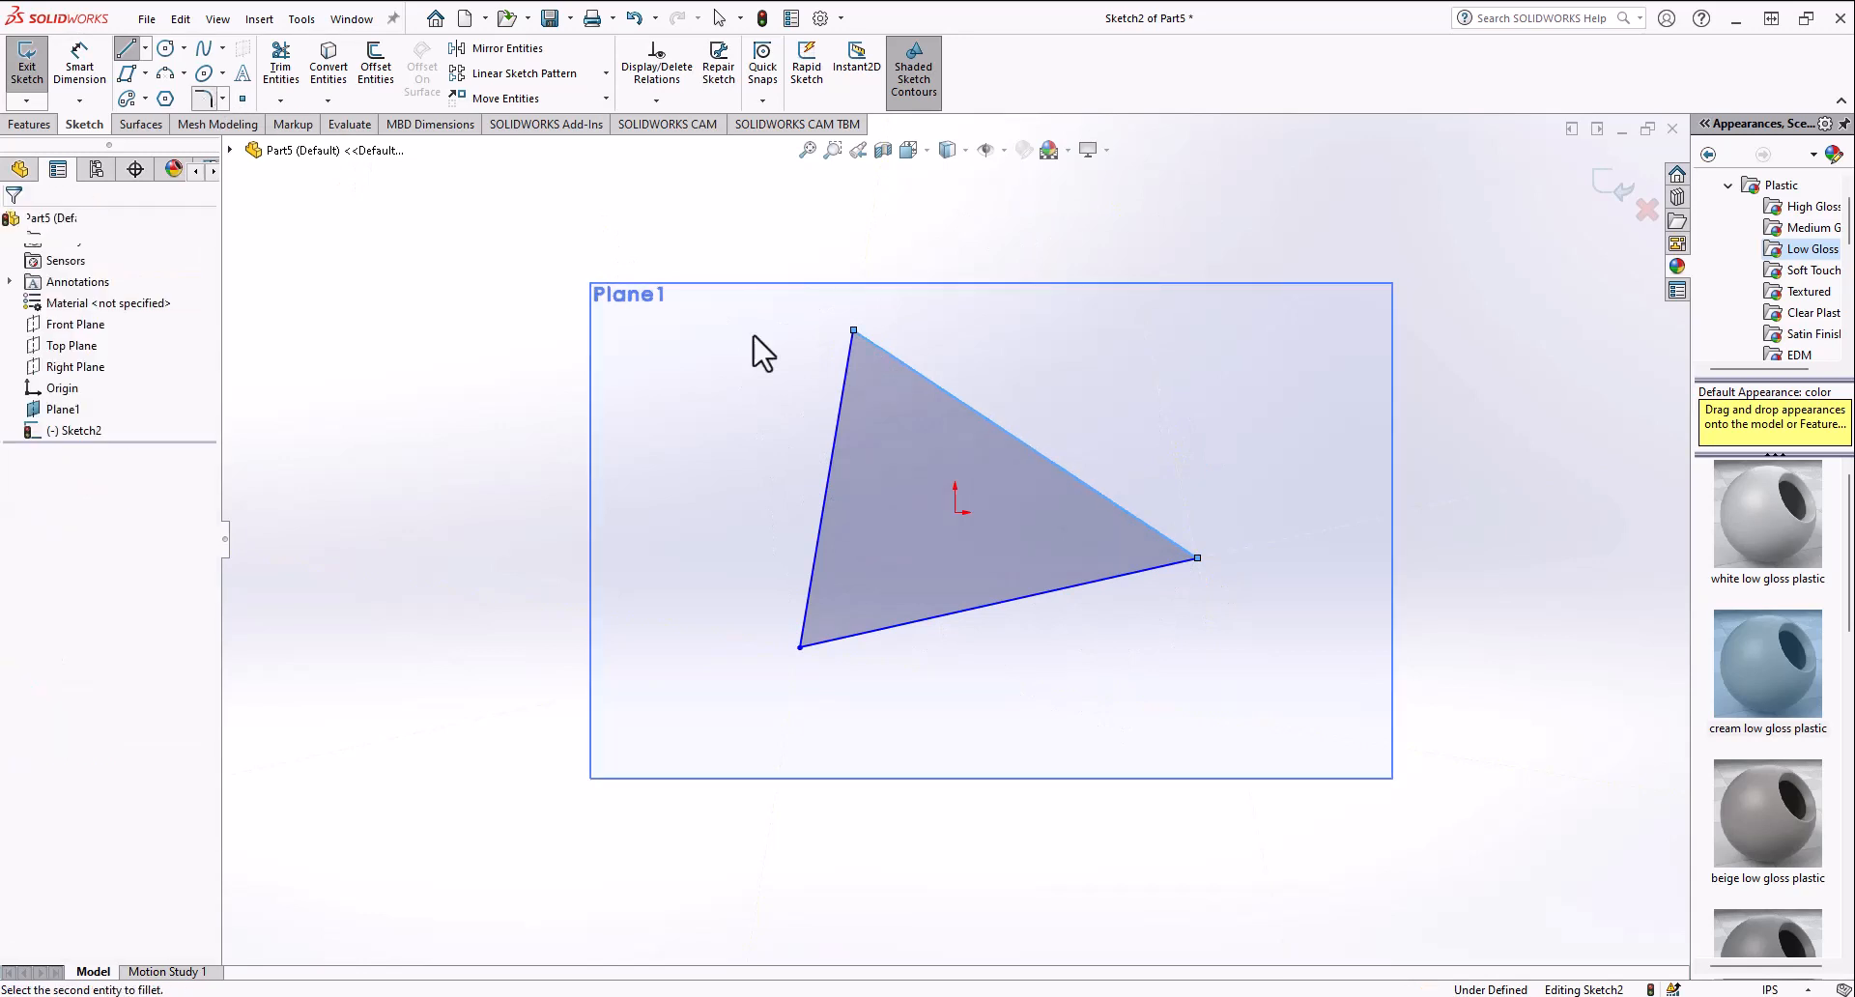
click(850, 356)
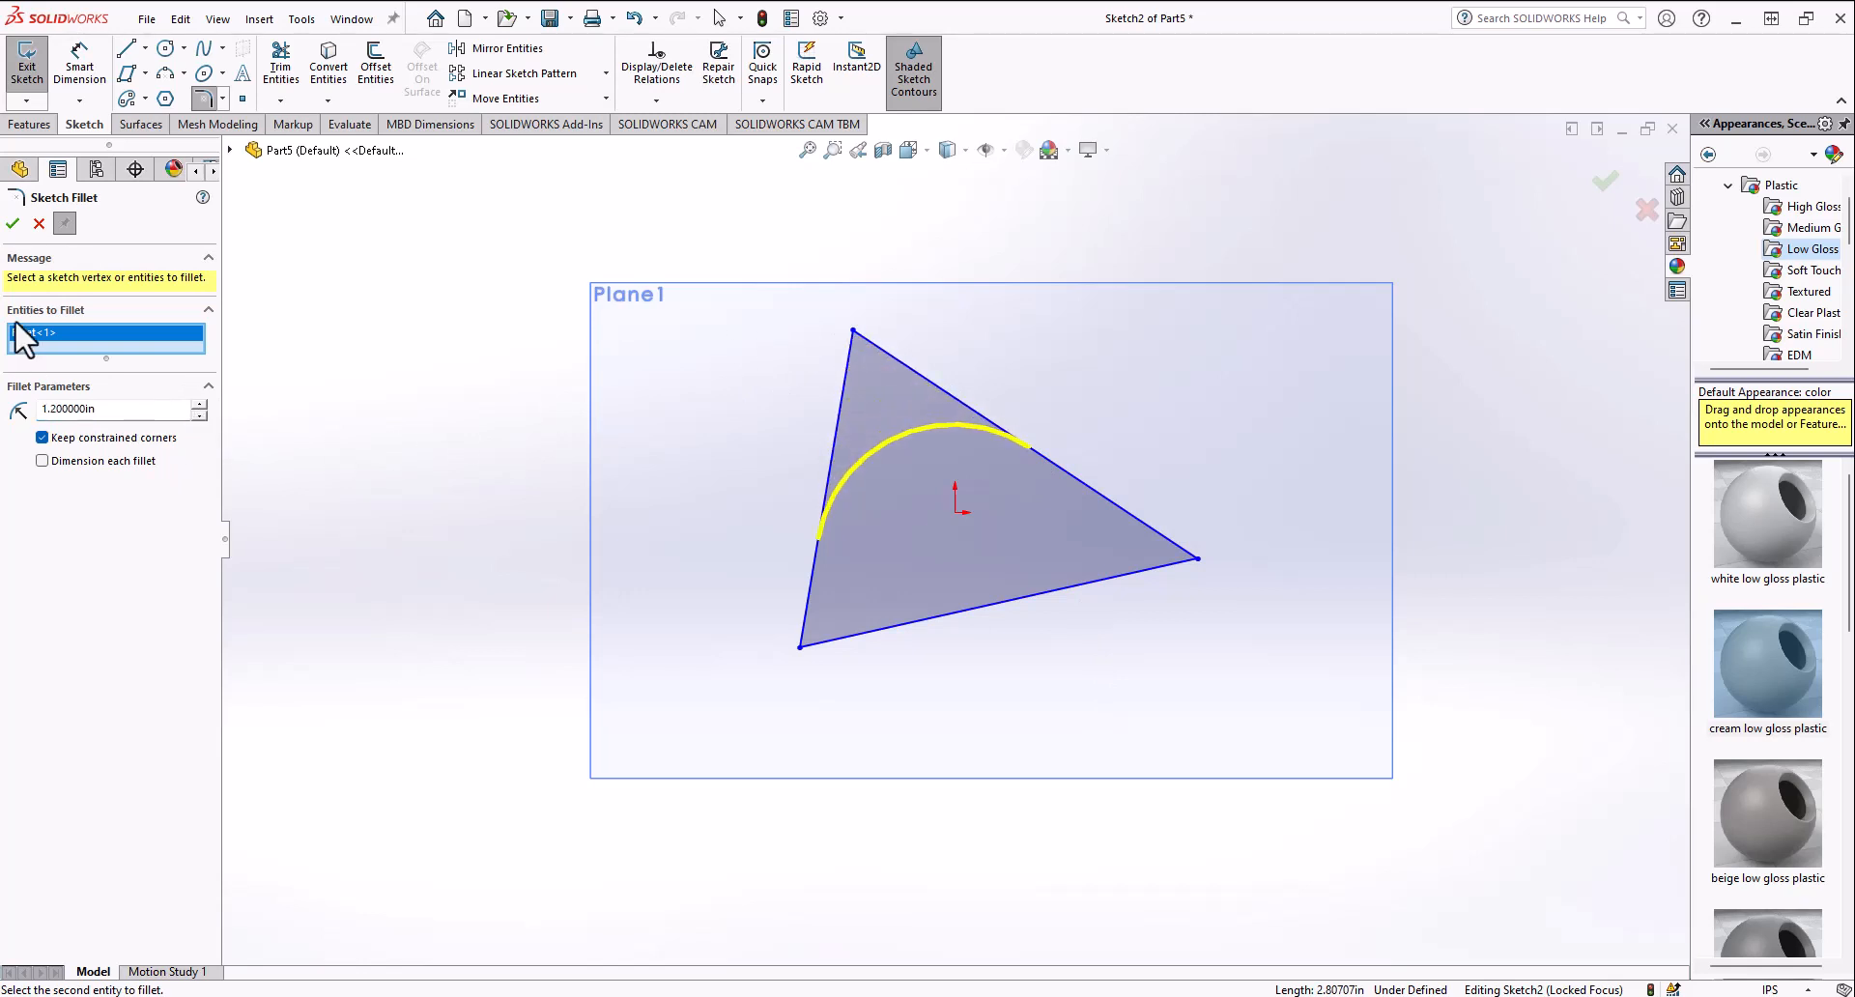
click(14, 230)
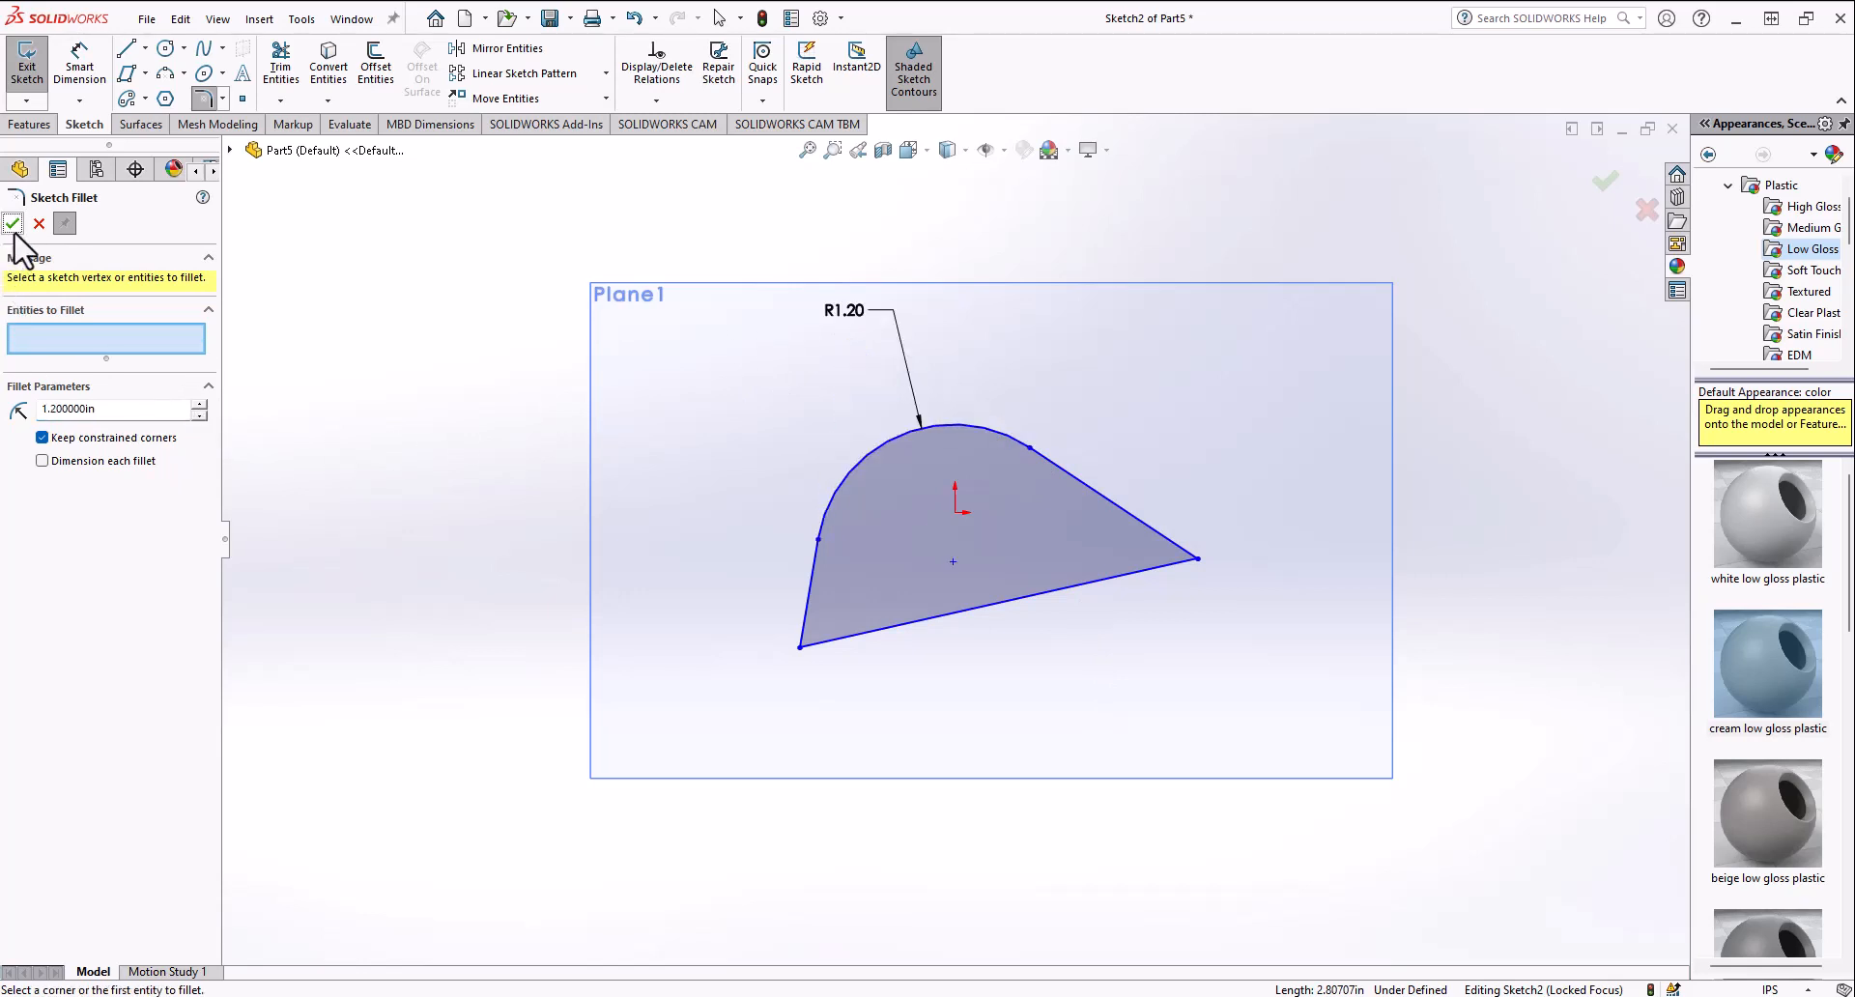
Step: Chamfer the triangle's lower-left corner with equal distances of 0.39370079 in
click(222, 99)
click(253, 147)
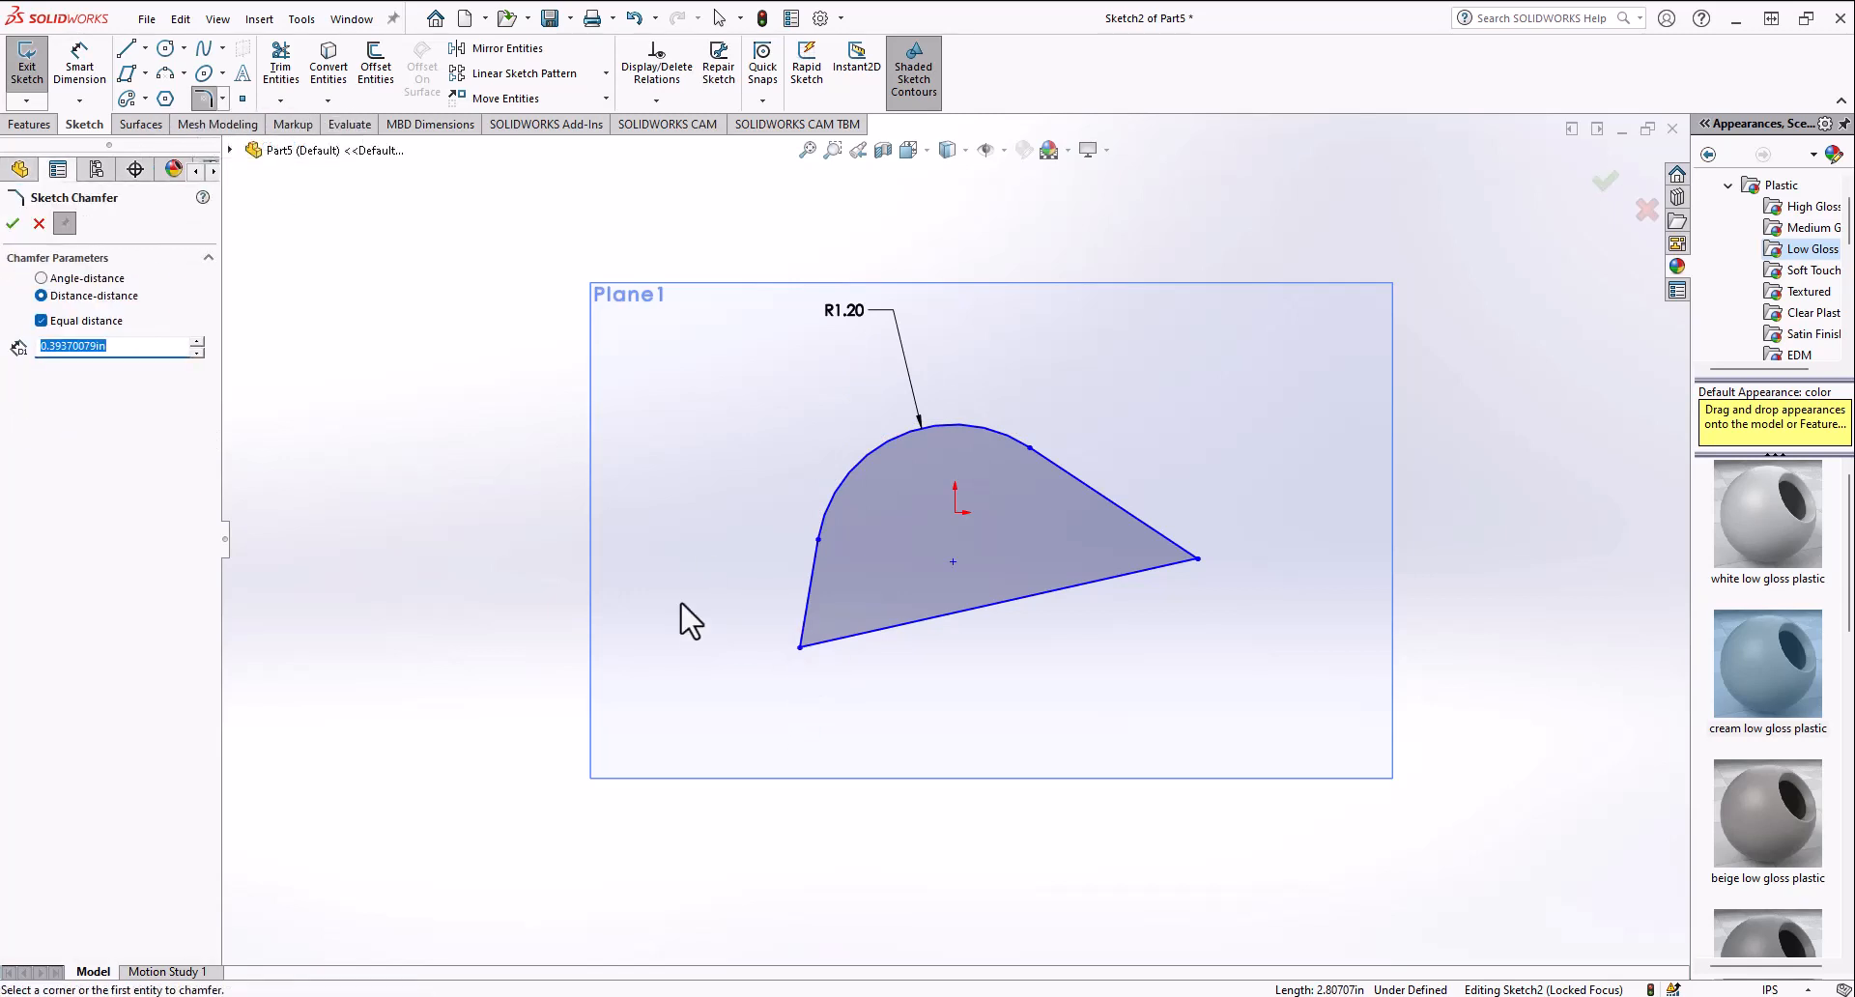
click(801, 647)
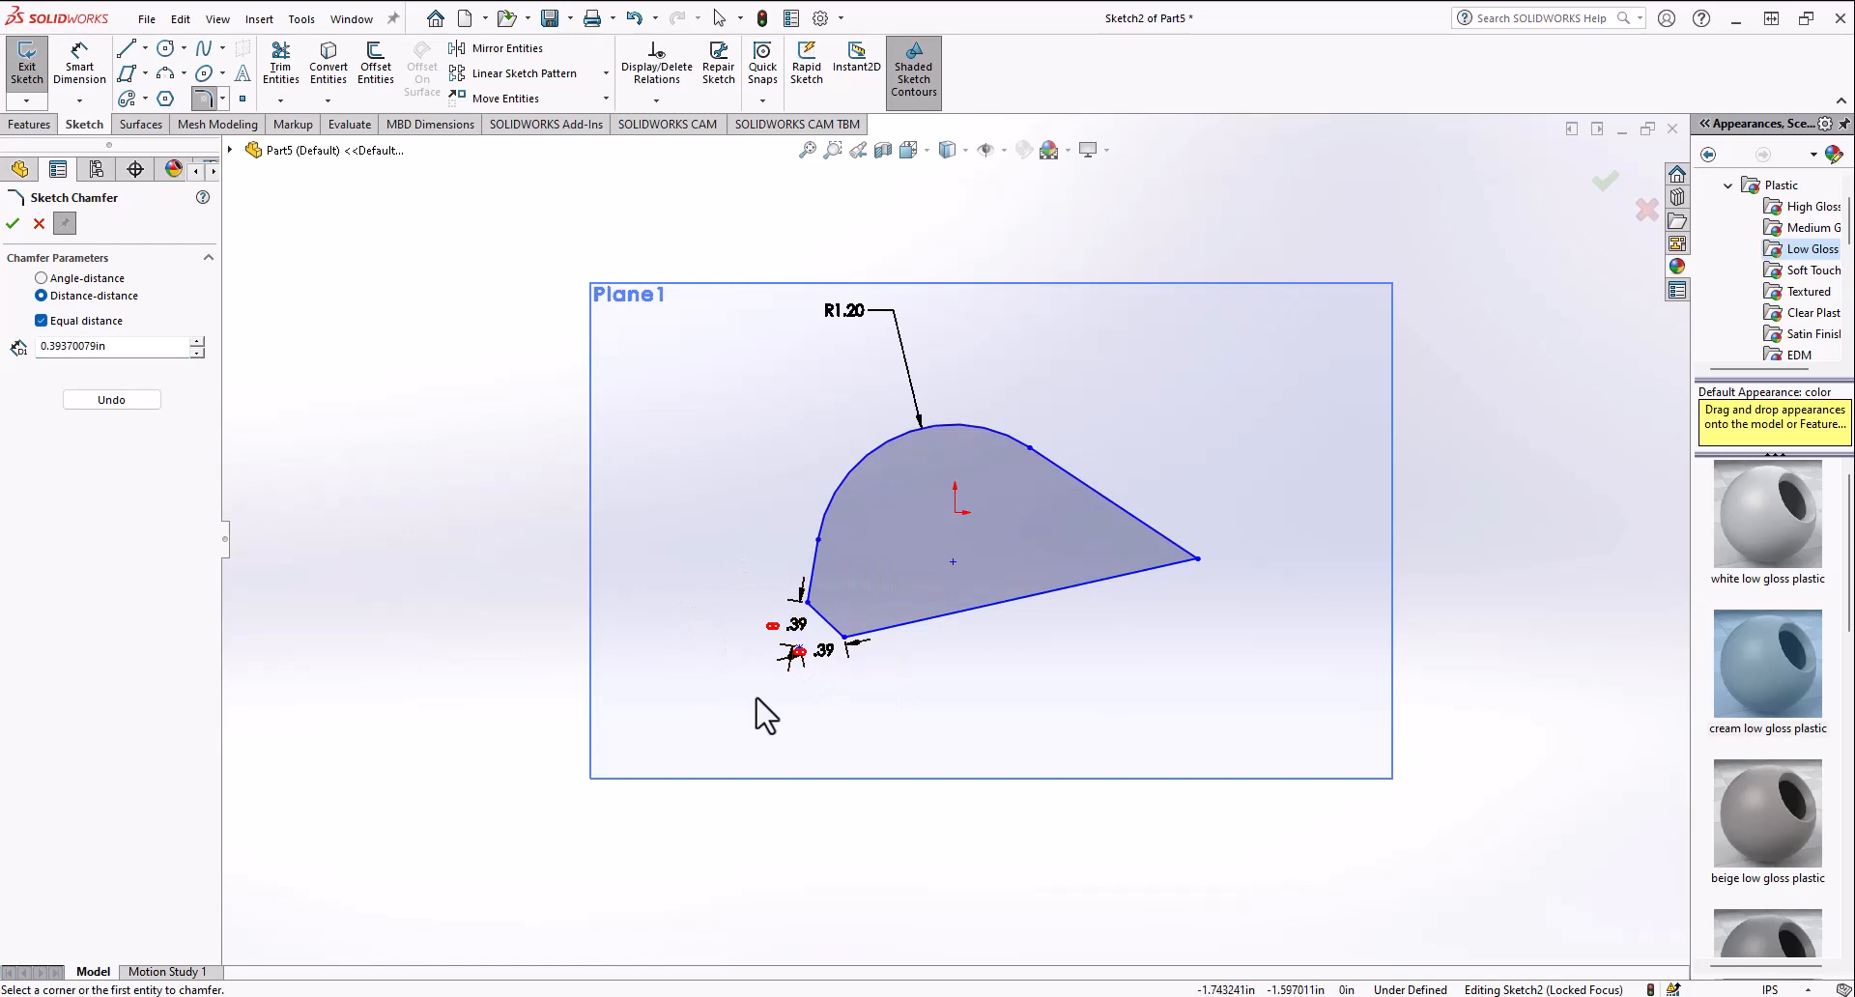
Step: Chamfer the triangle's right corner with equal distances of 0.1 in
scroll(851, 667, down, 5)
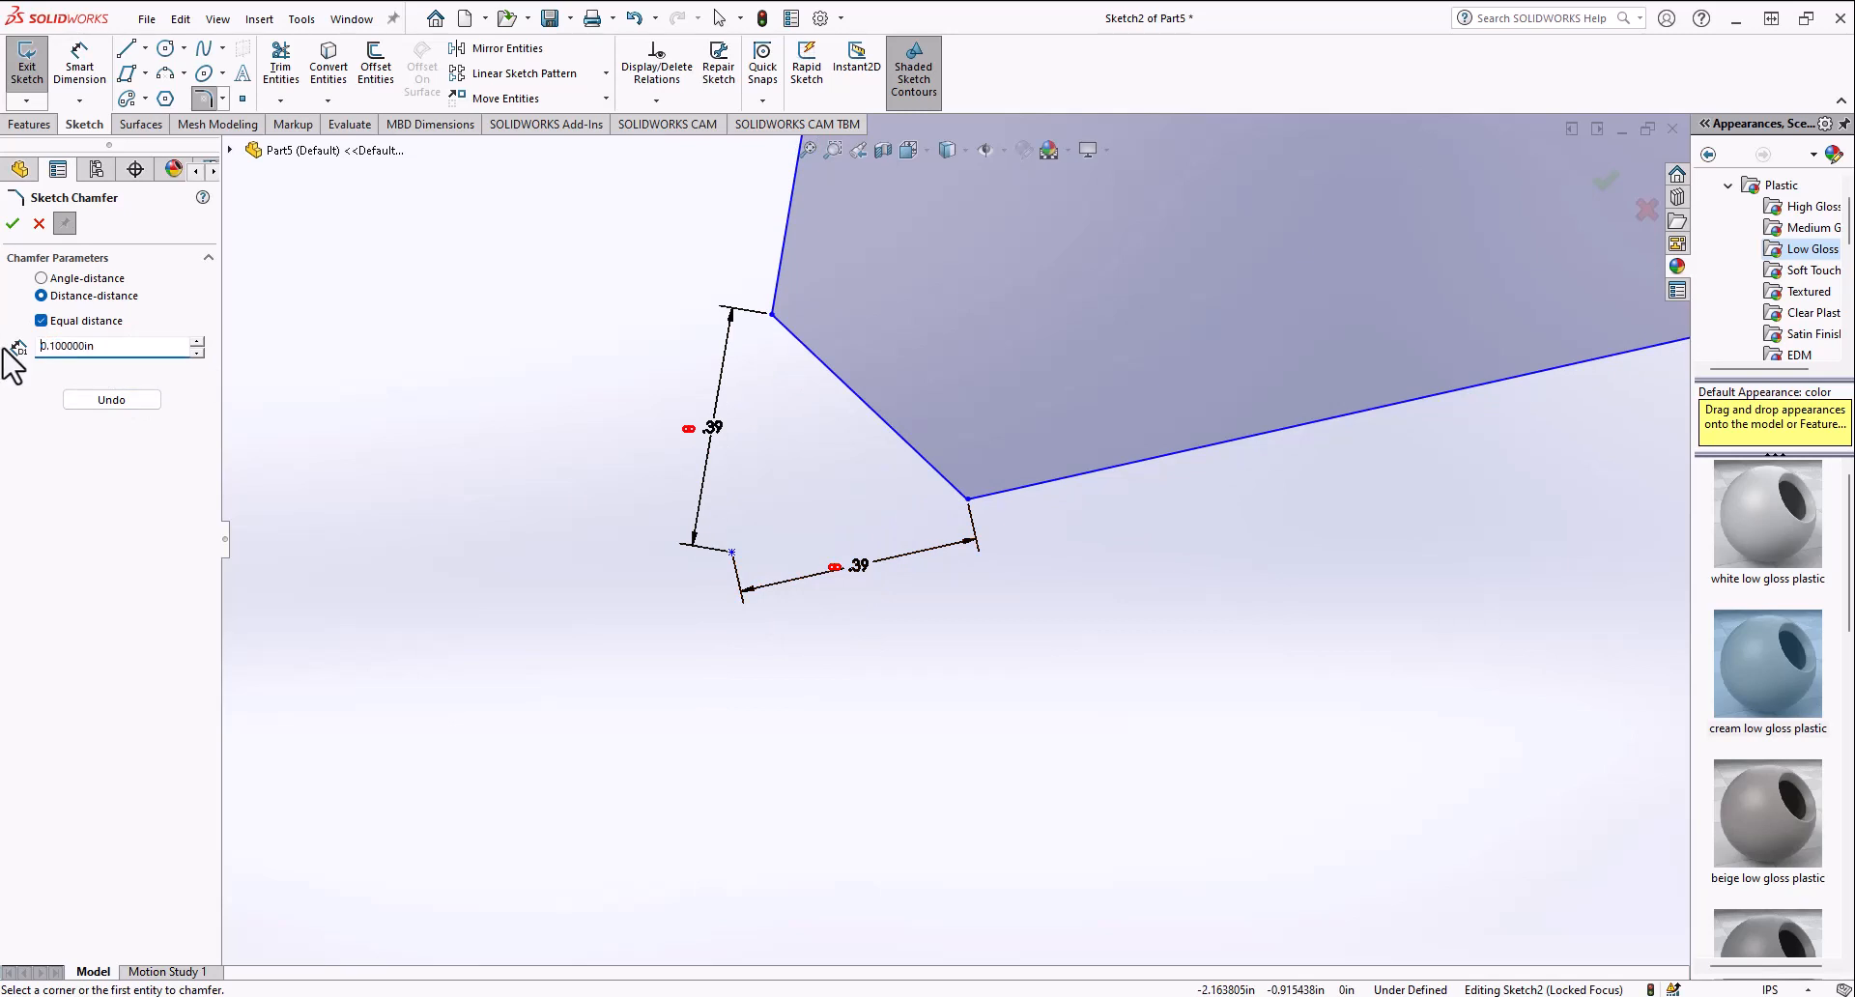
scroll(866, 486, up, 8)
scroll(1257, 498, down, 5)
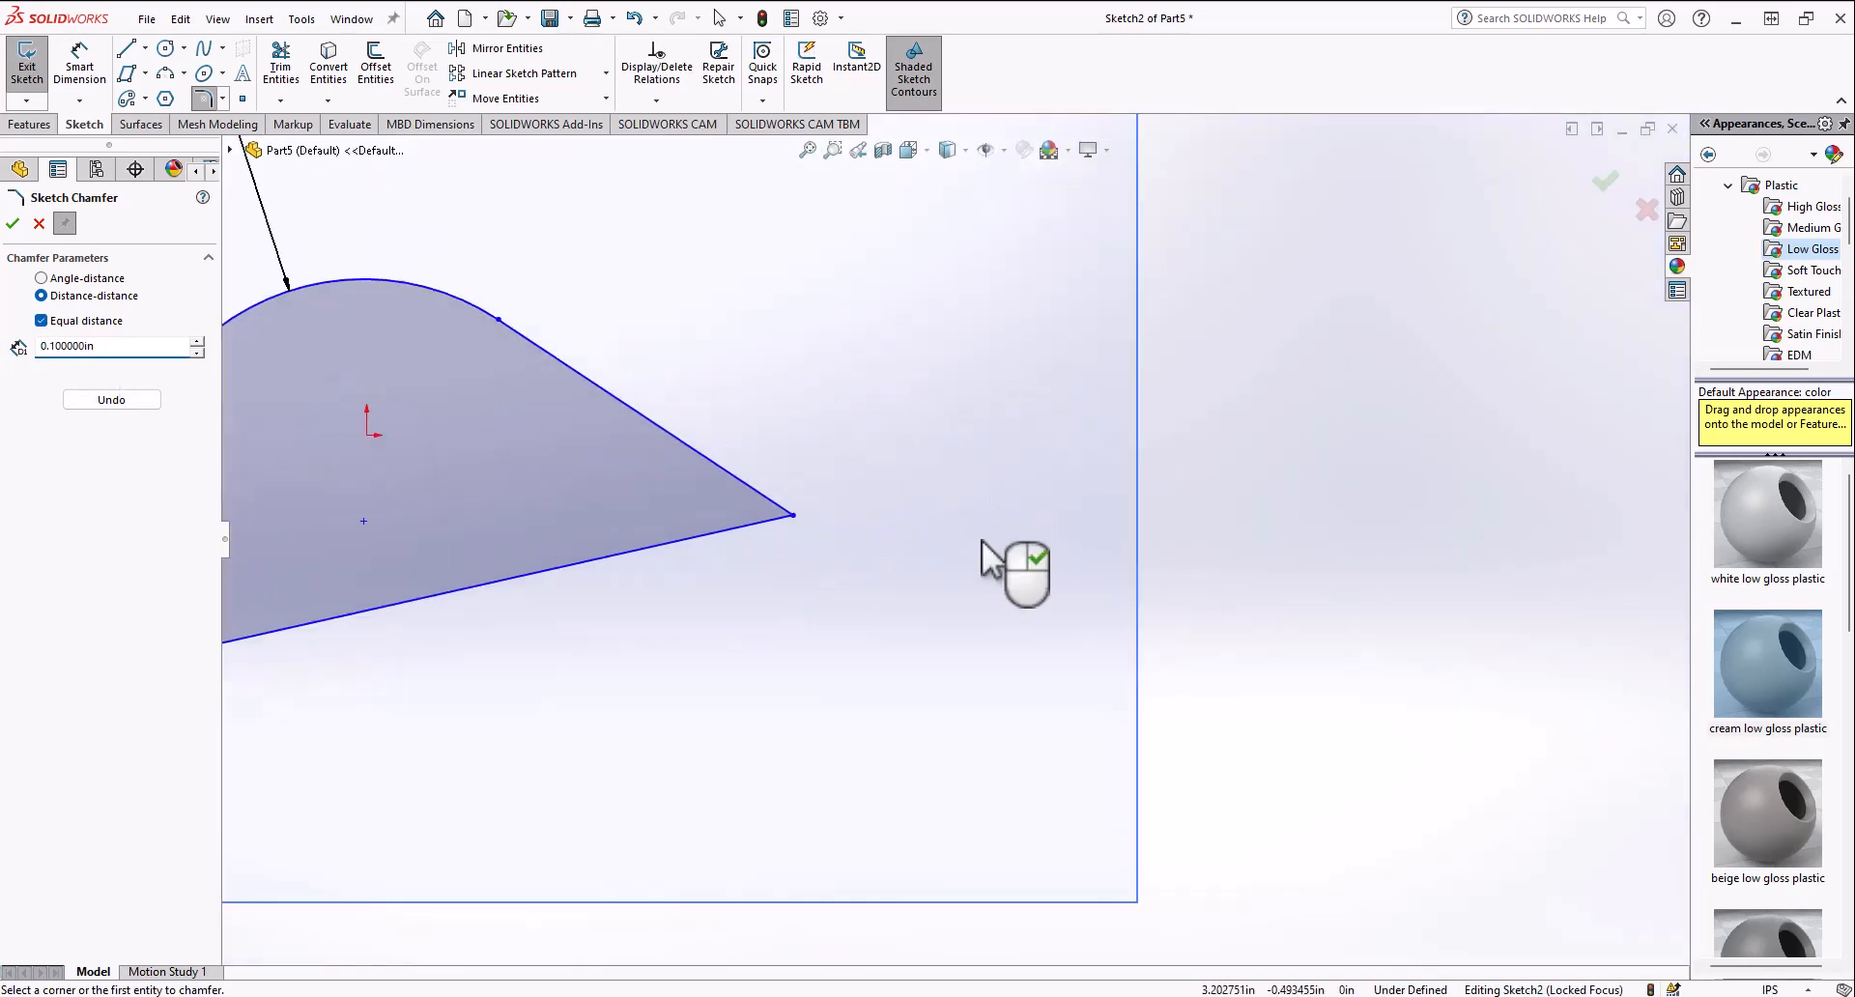
click(797, 518)
scroll(799, 527, down, 3)
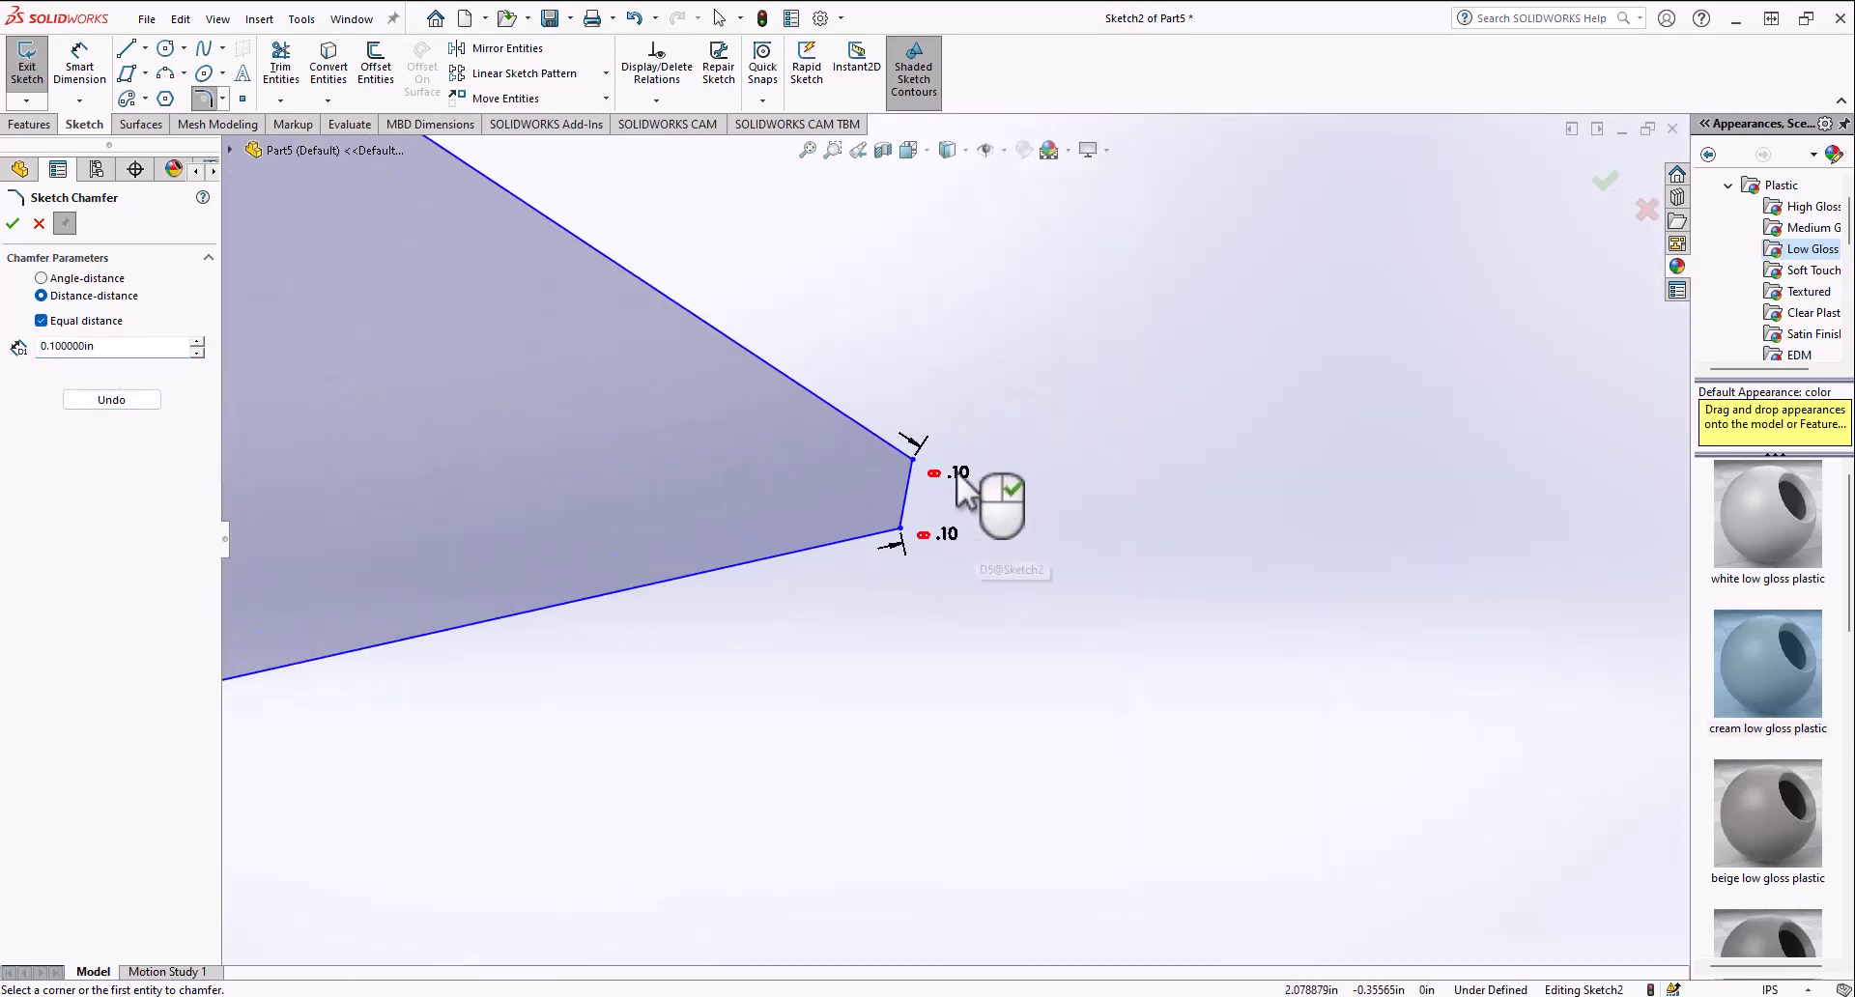
scroll(881, 554, up, 8)
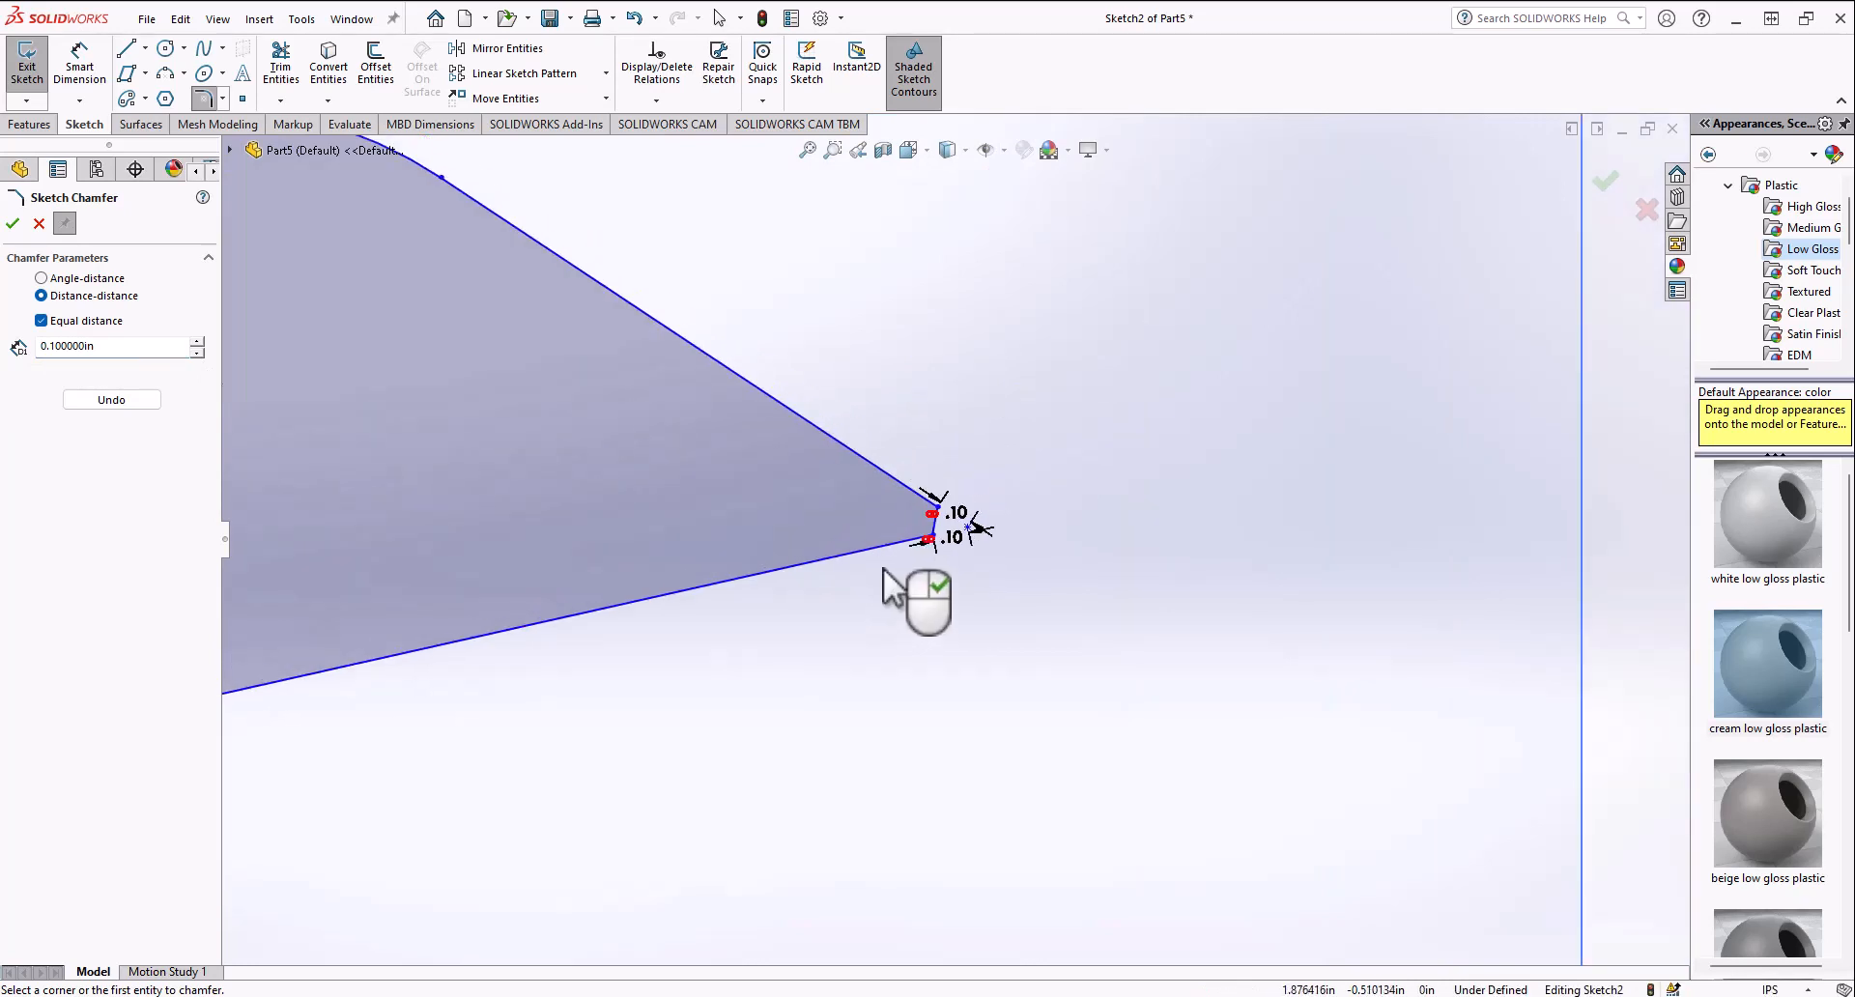
scroll(766, 527, down, 10)
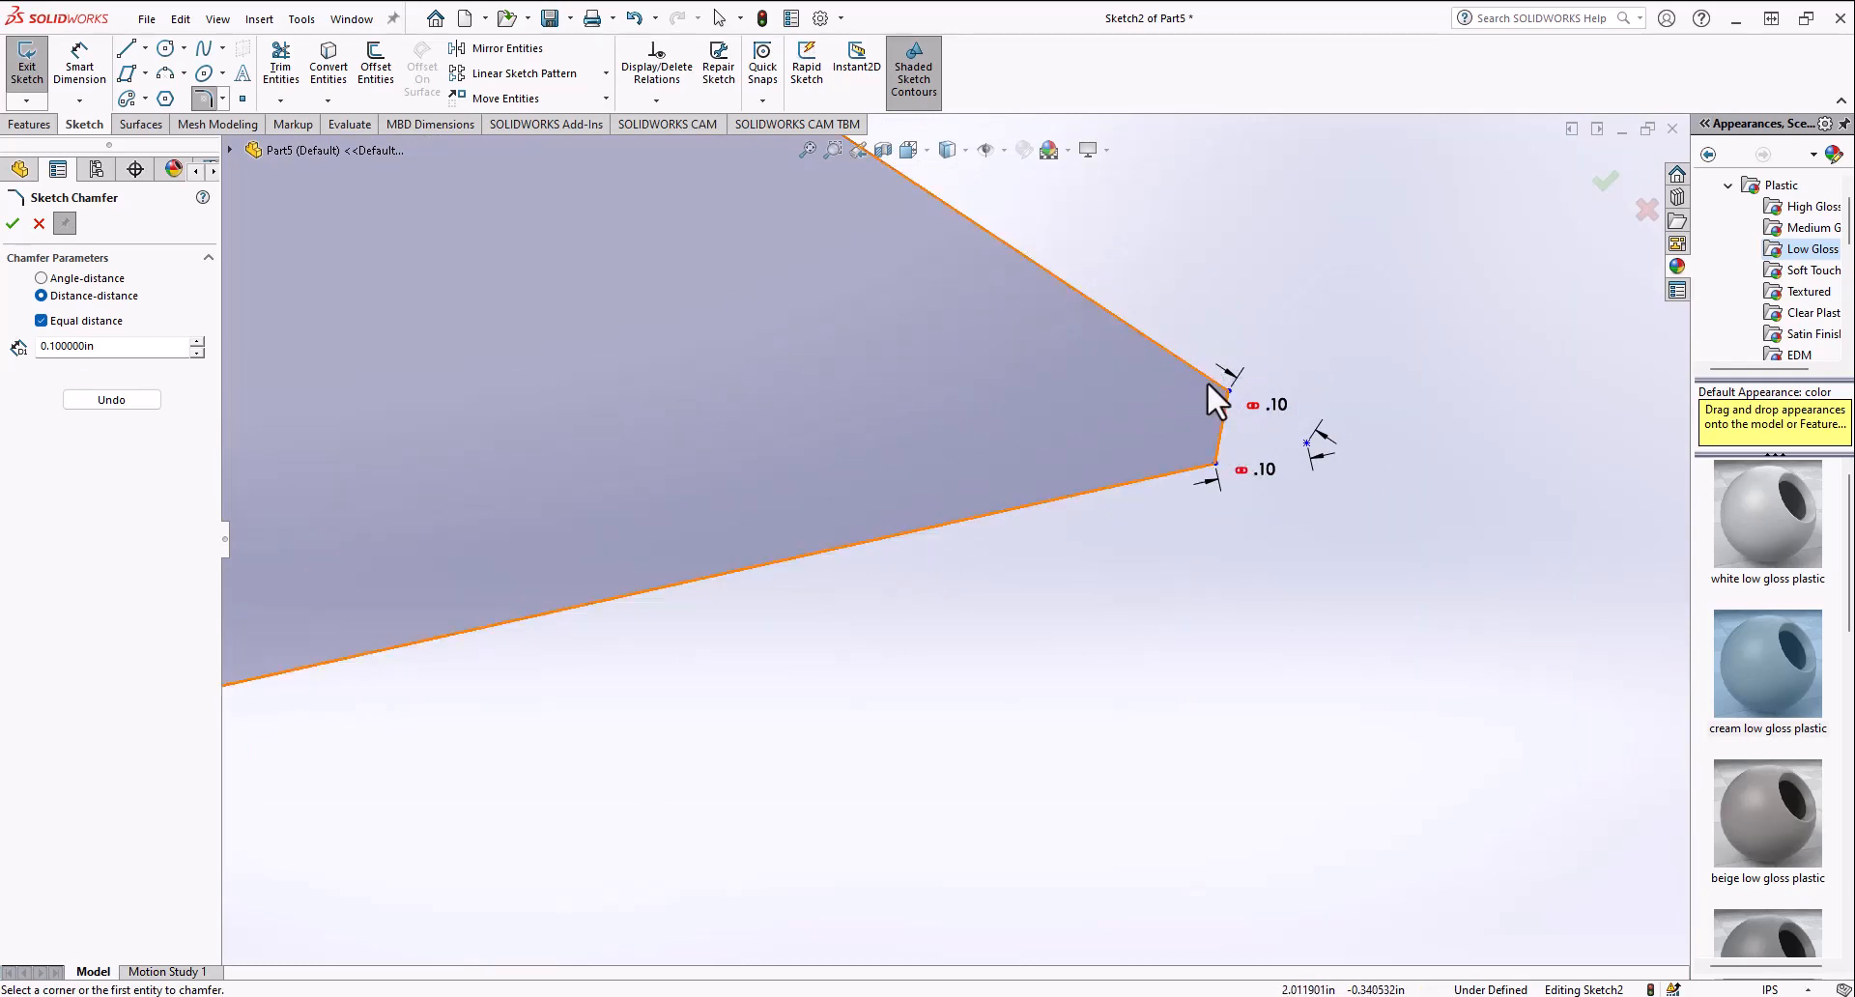
scroll(1208, 391, up, 8)
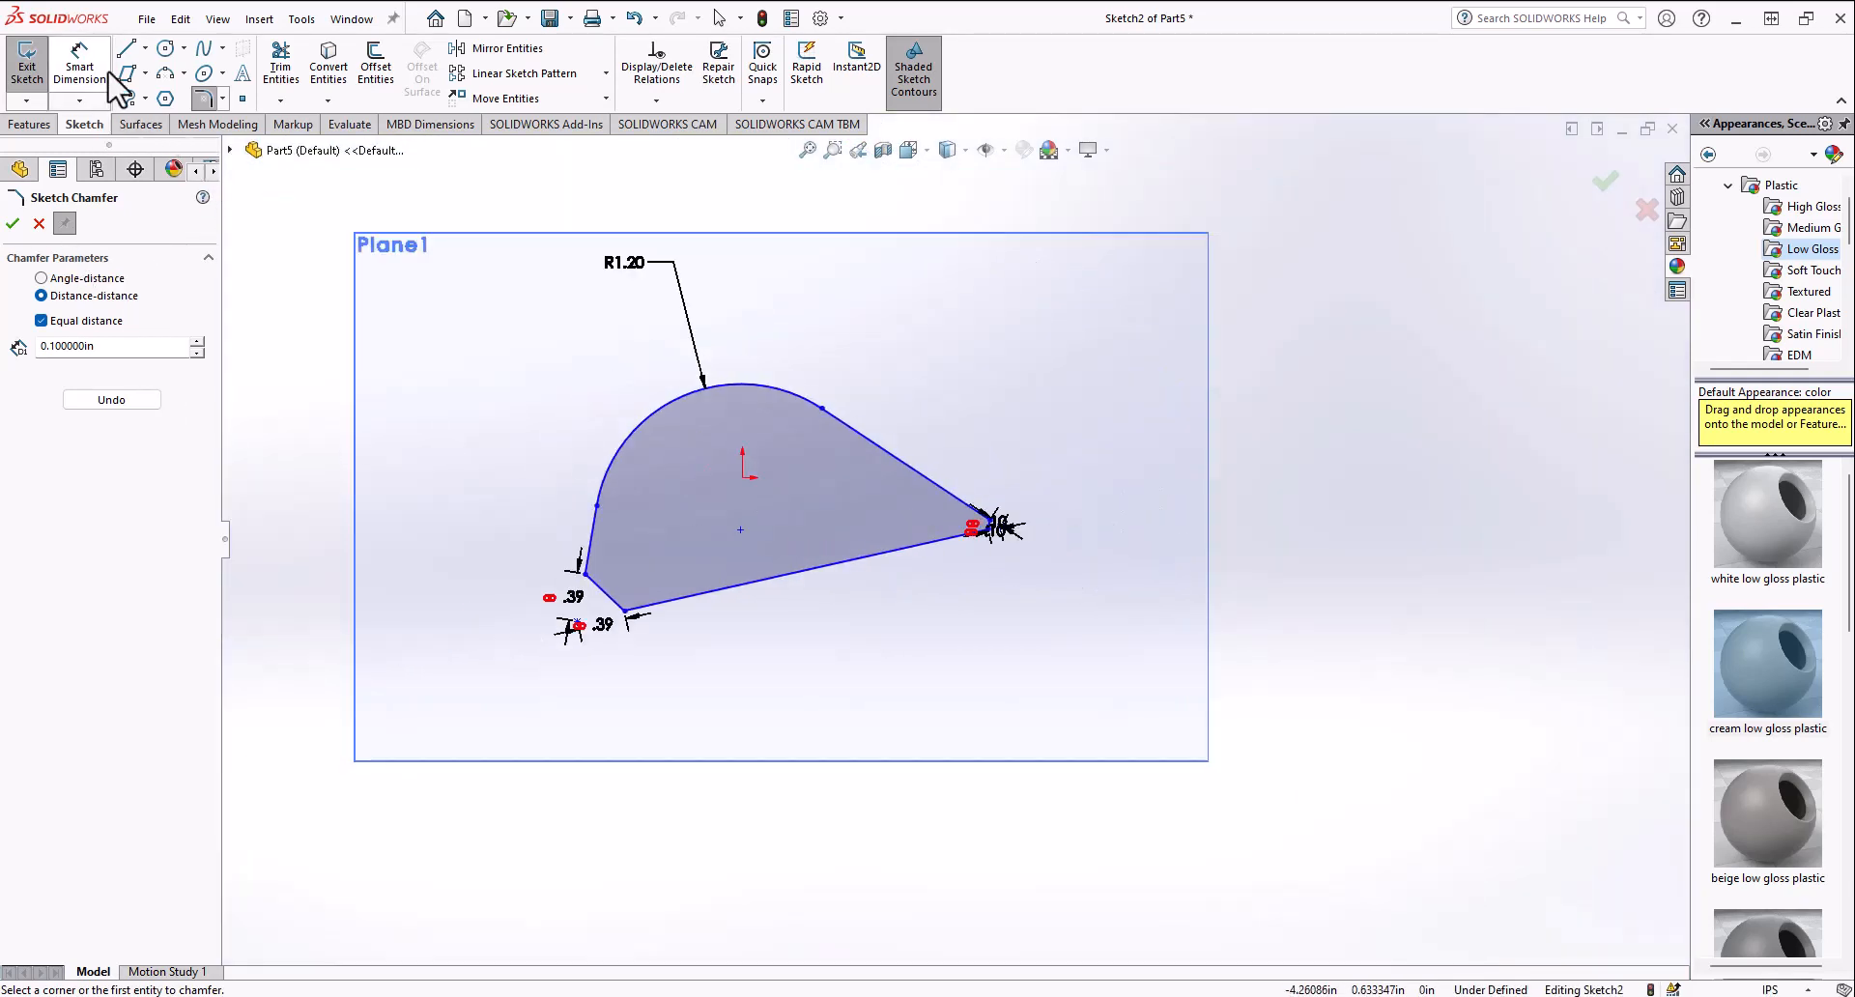
Step: Sketch a two-segment V-shaped line below-right of the rounded triangle
click(138, 49)
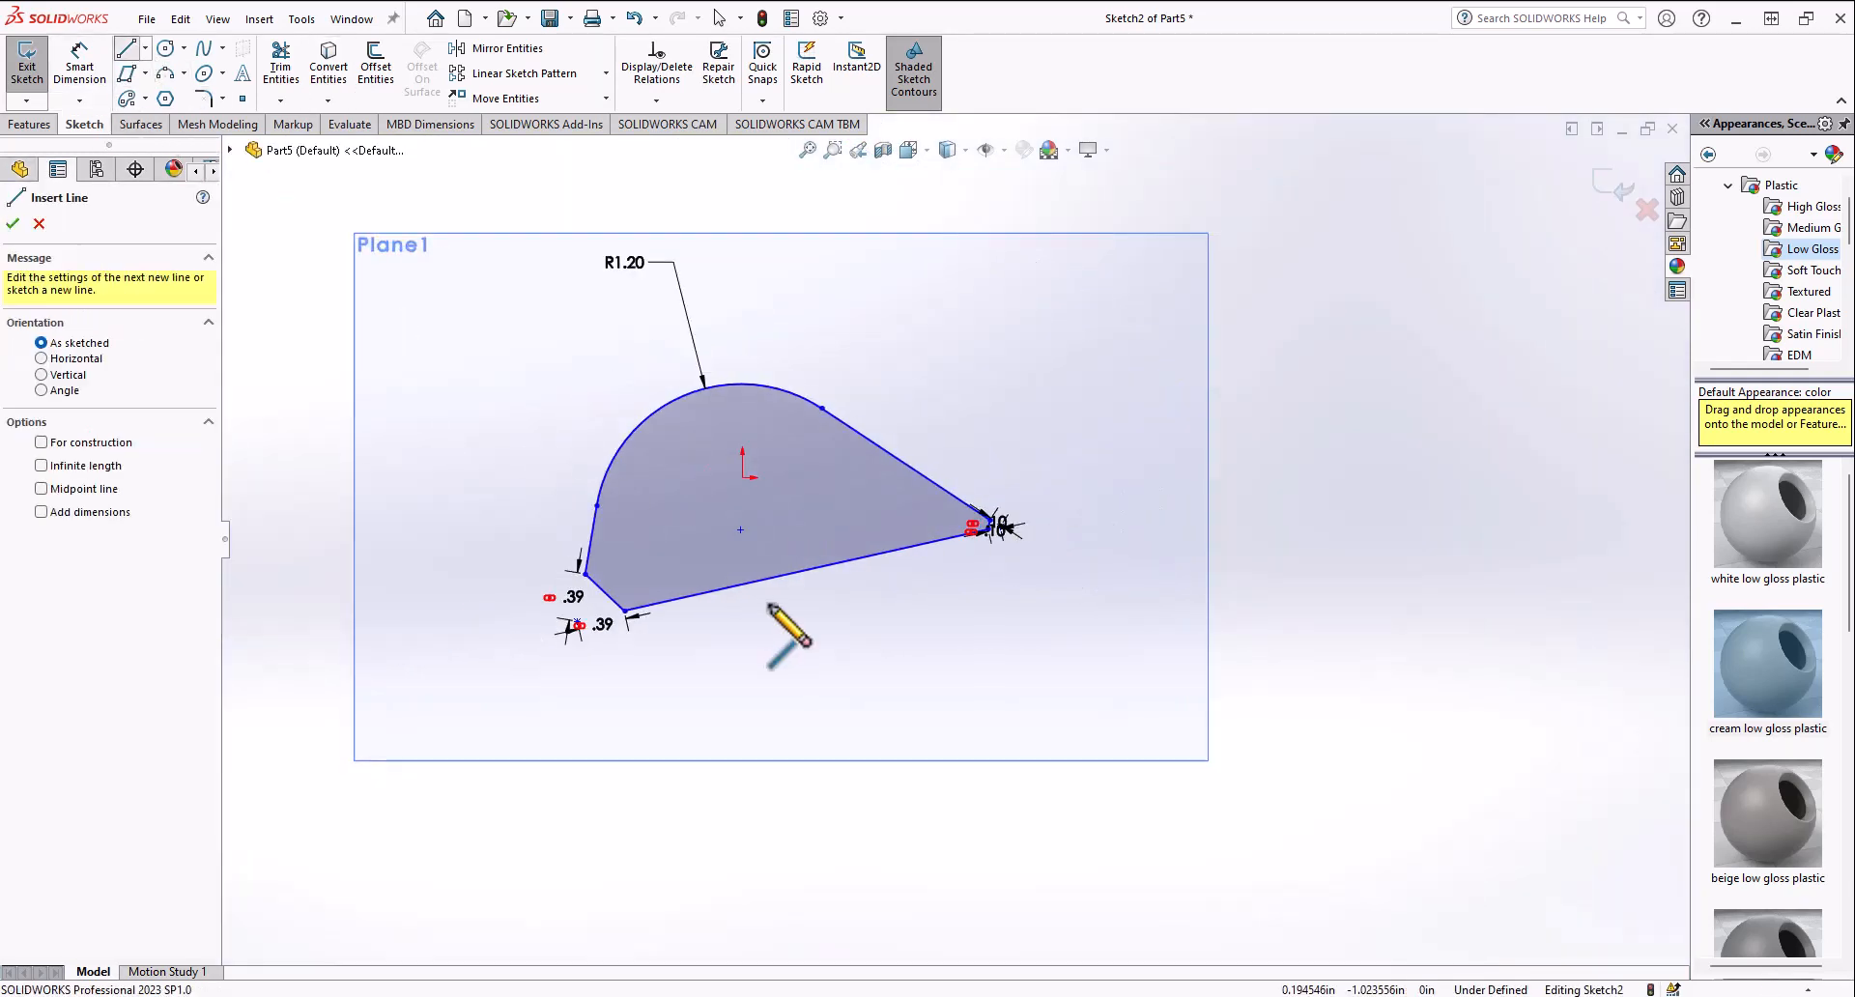
click(808, 623)
click(1050, 827)
click(1272, 478)
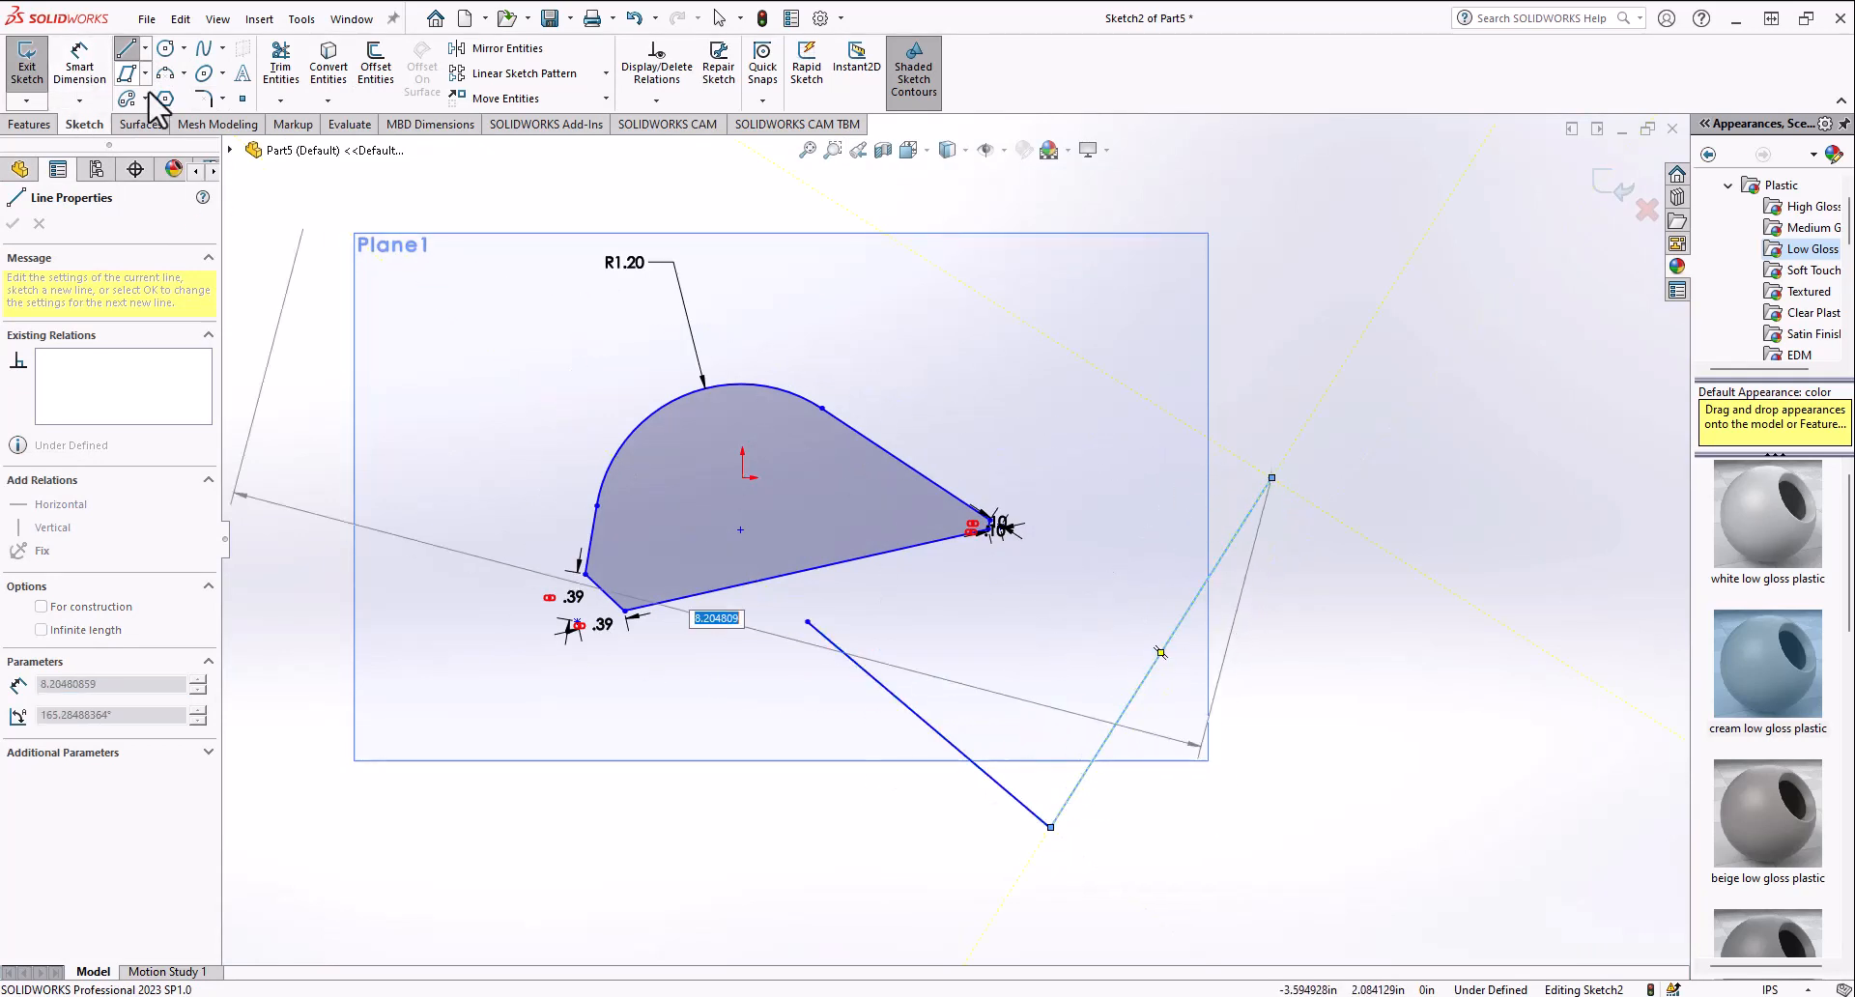
Step: Chamfer the V's bottom corner by angle-distance with 0.39370079 in and 45°
click(222, 98)
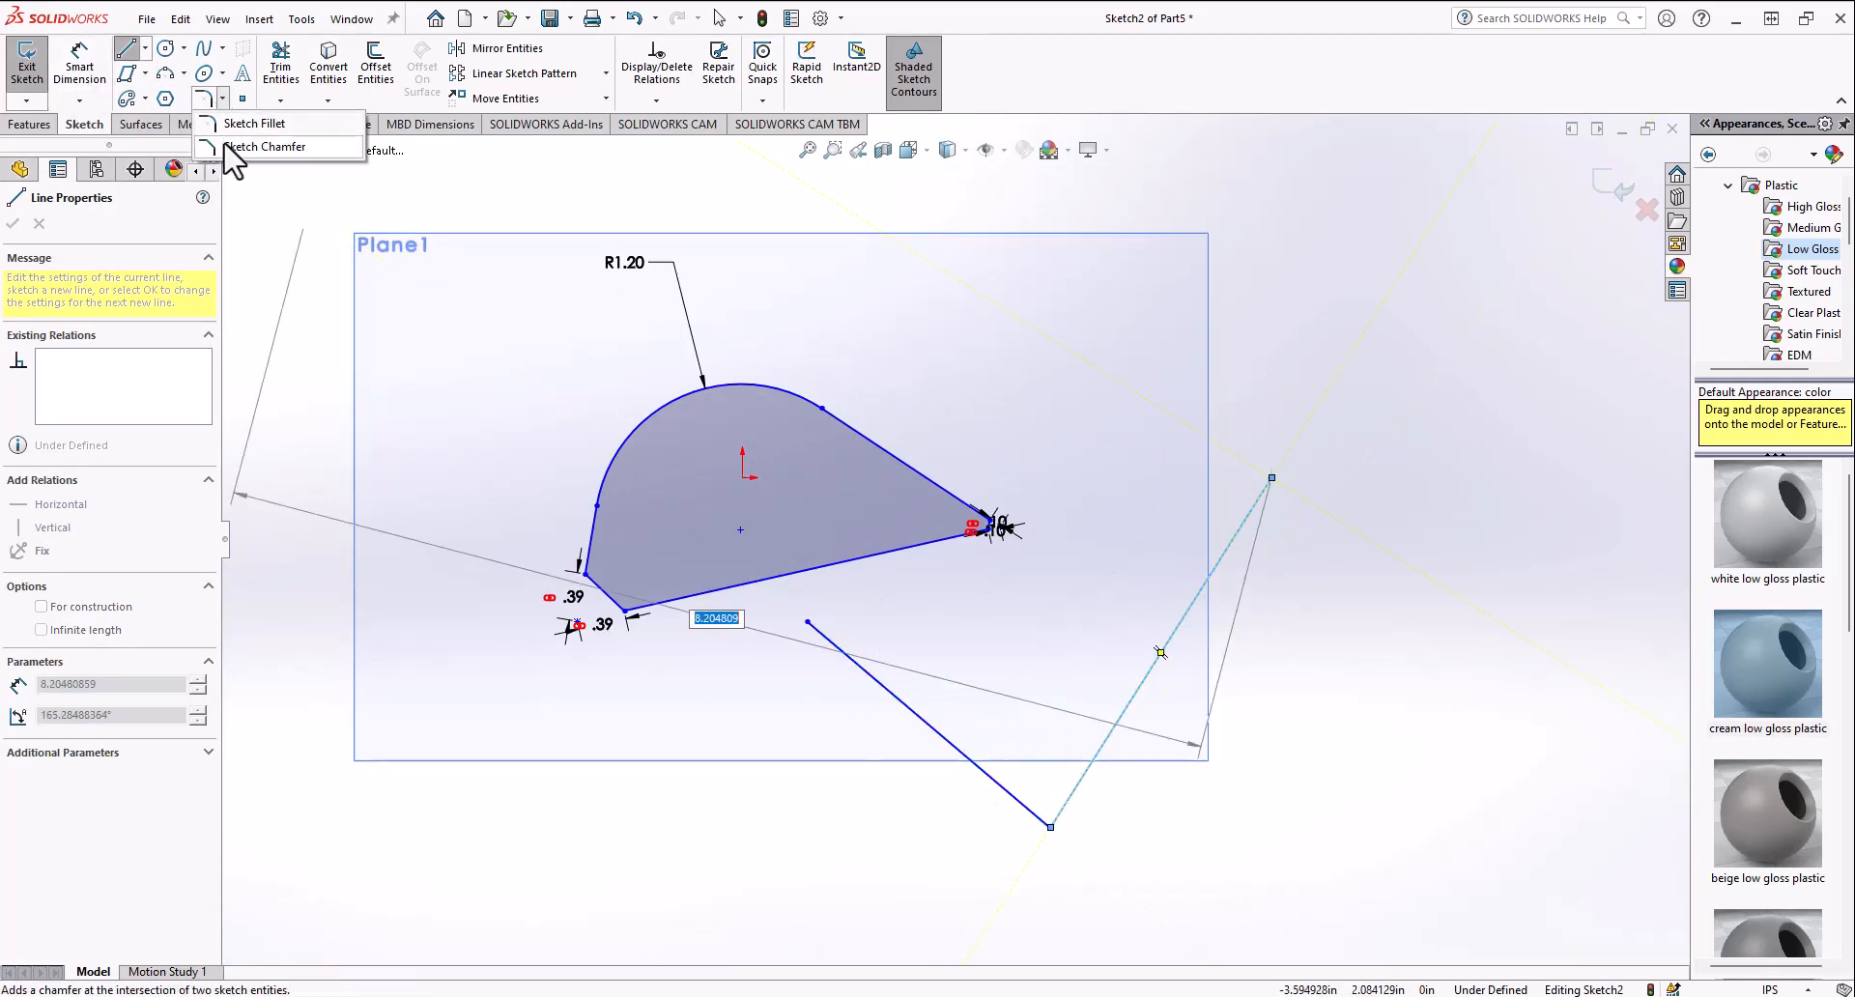
click(262, 146)
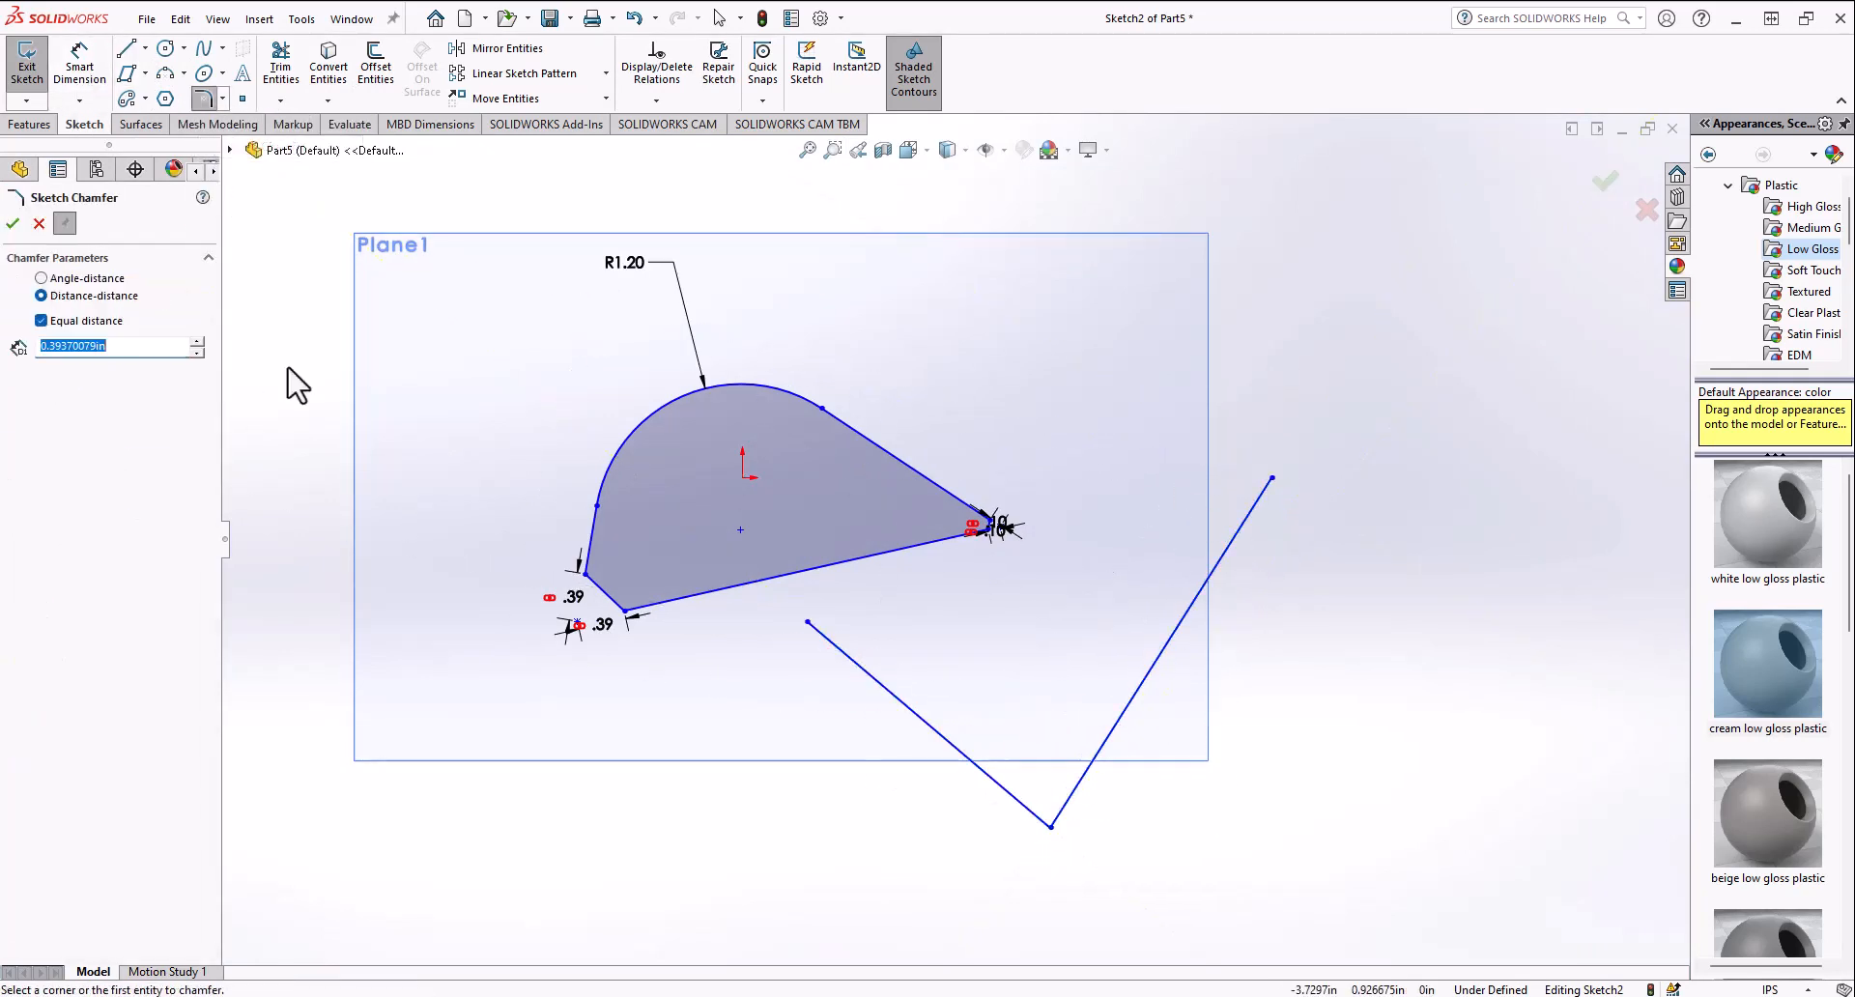
click(48, 280)
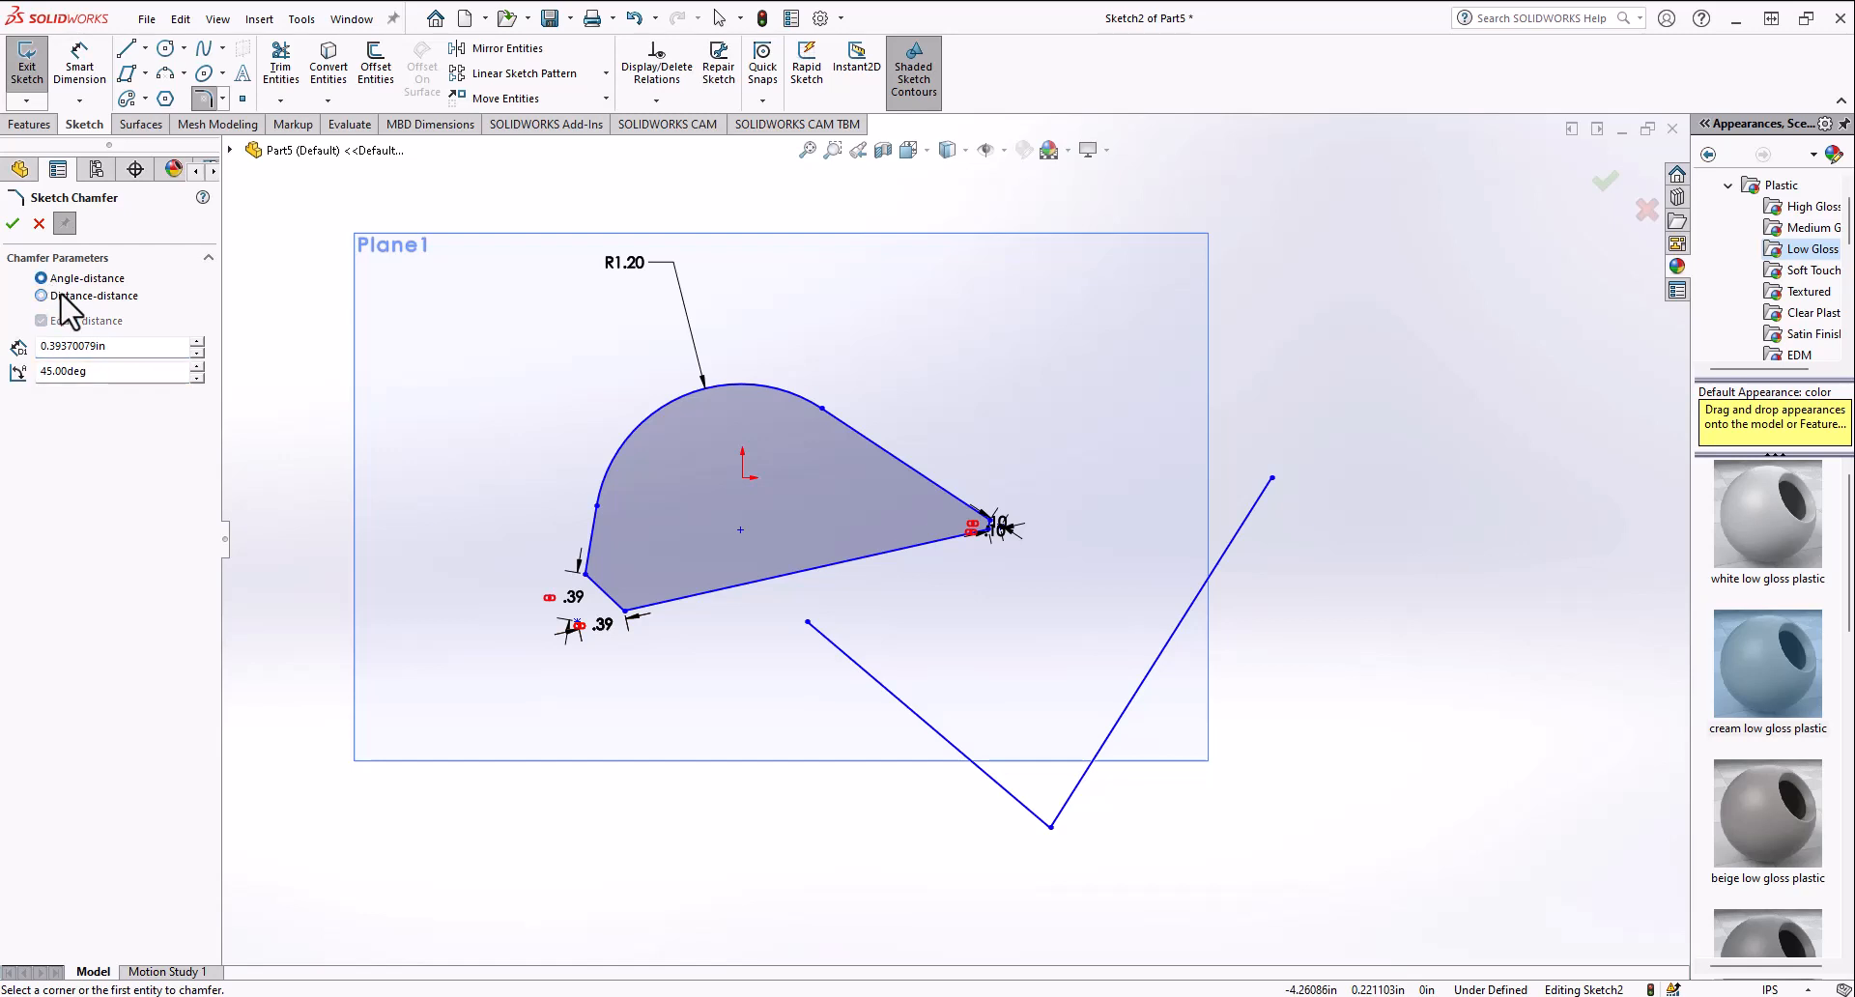
click(1052, 828)
scroll(1063, 850, down, 3)
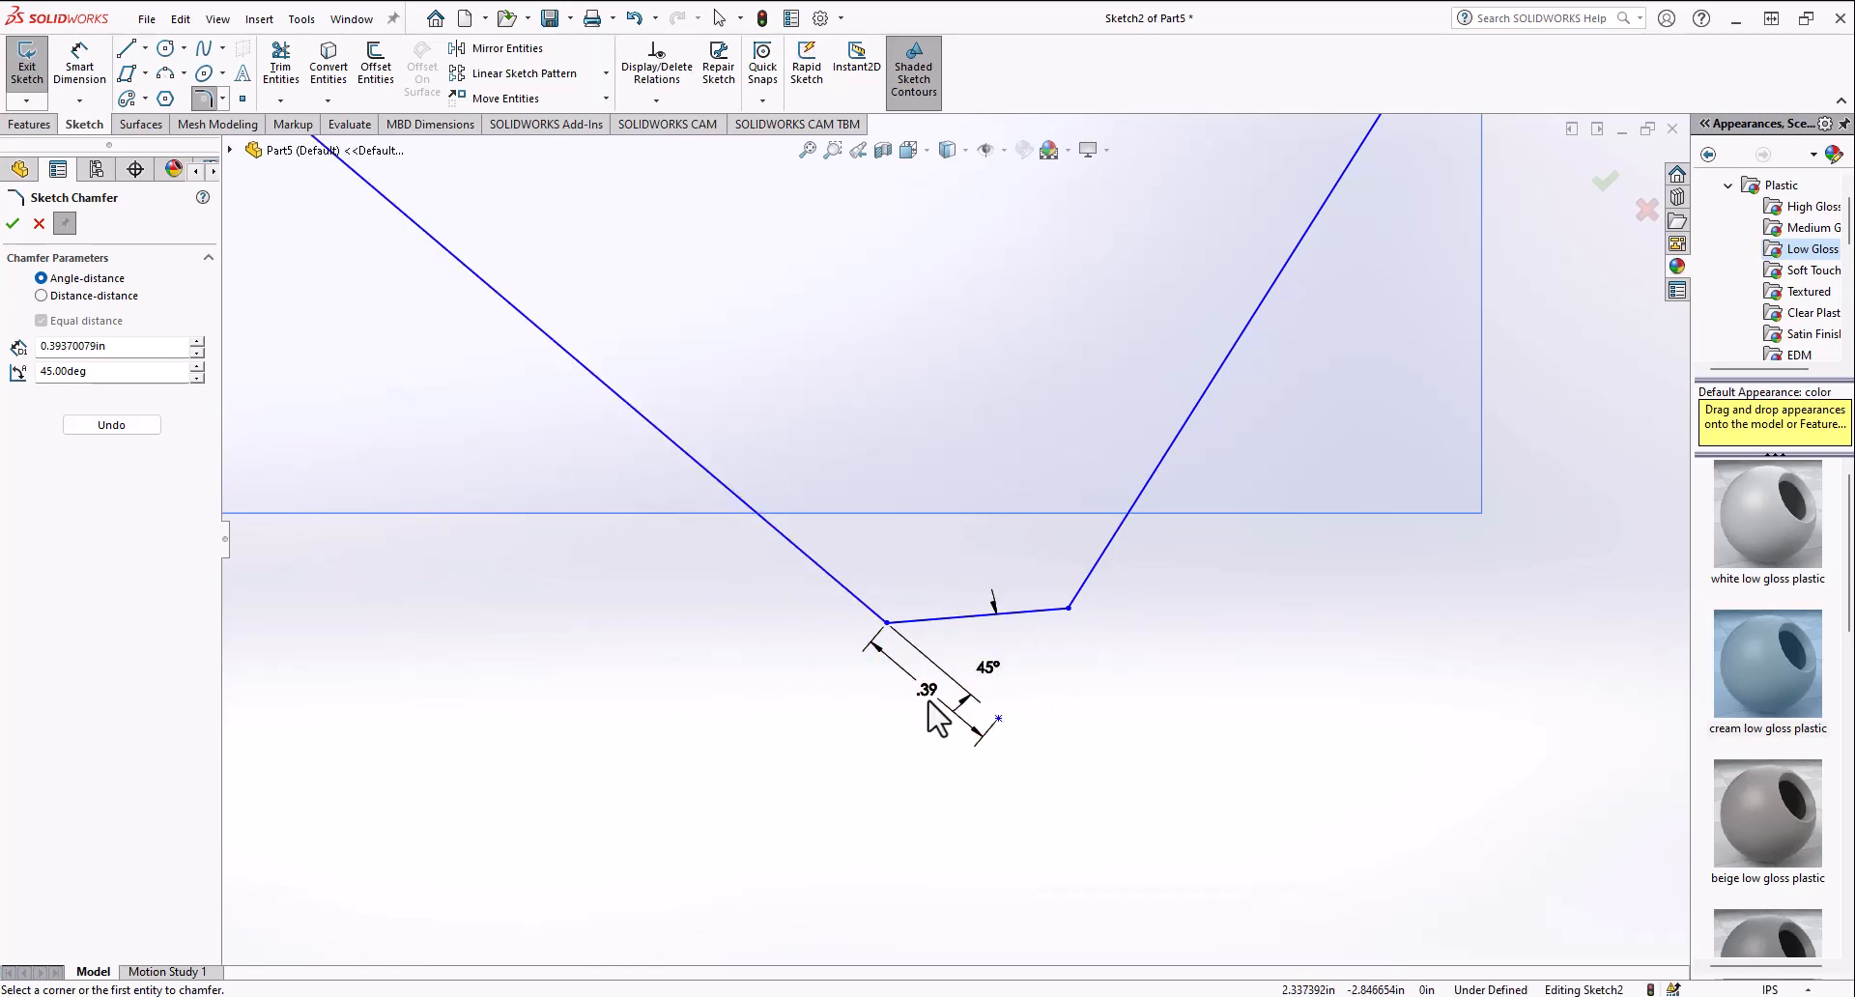
scroll(955, 538, up, 3)
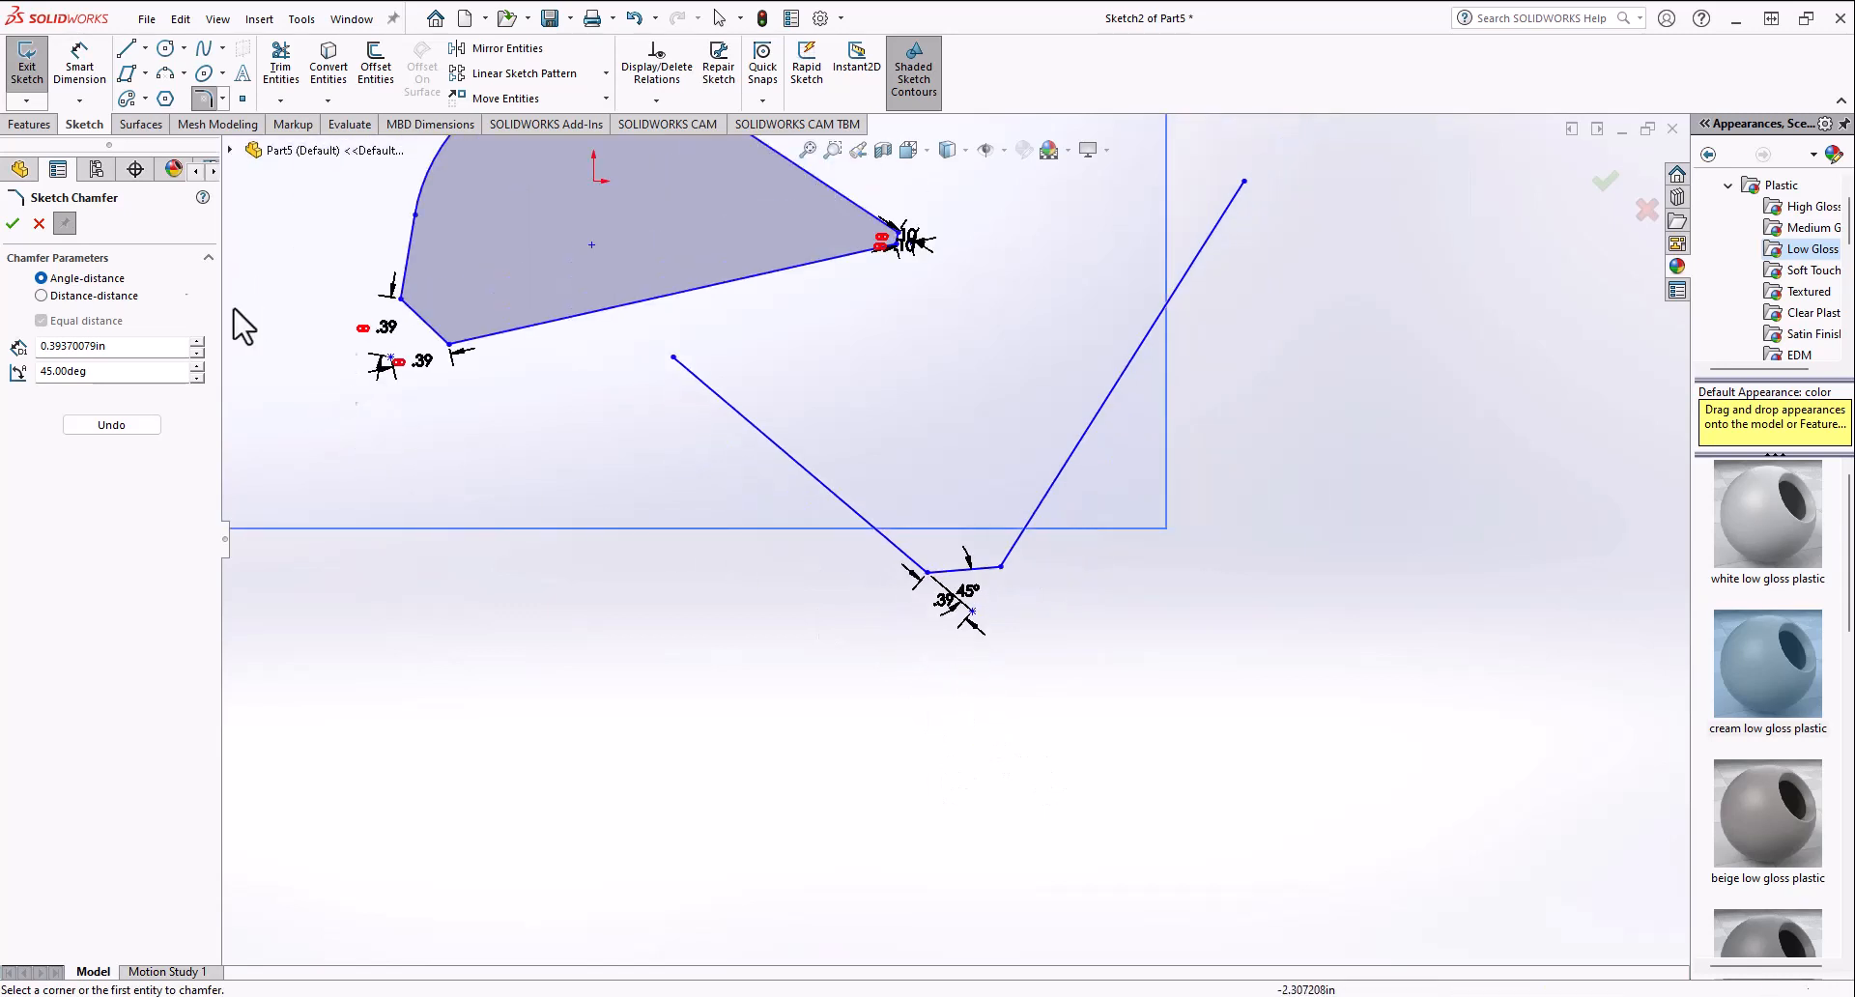
click(38, 223)
Step: Draw a line joining the V's two open endpoints to close the shape
click(126, 49)
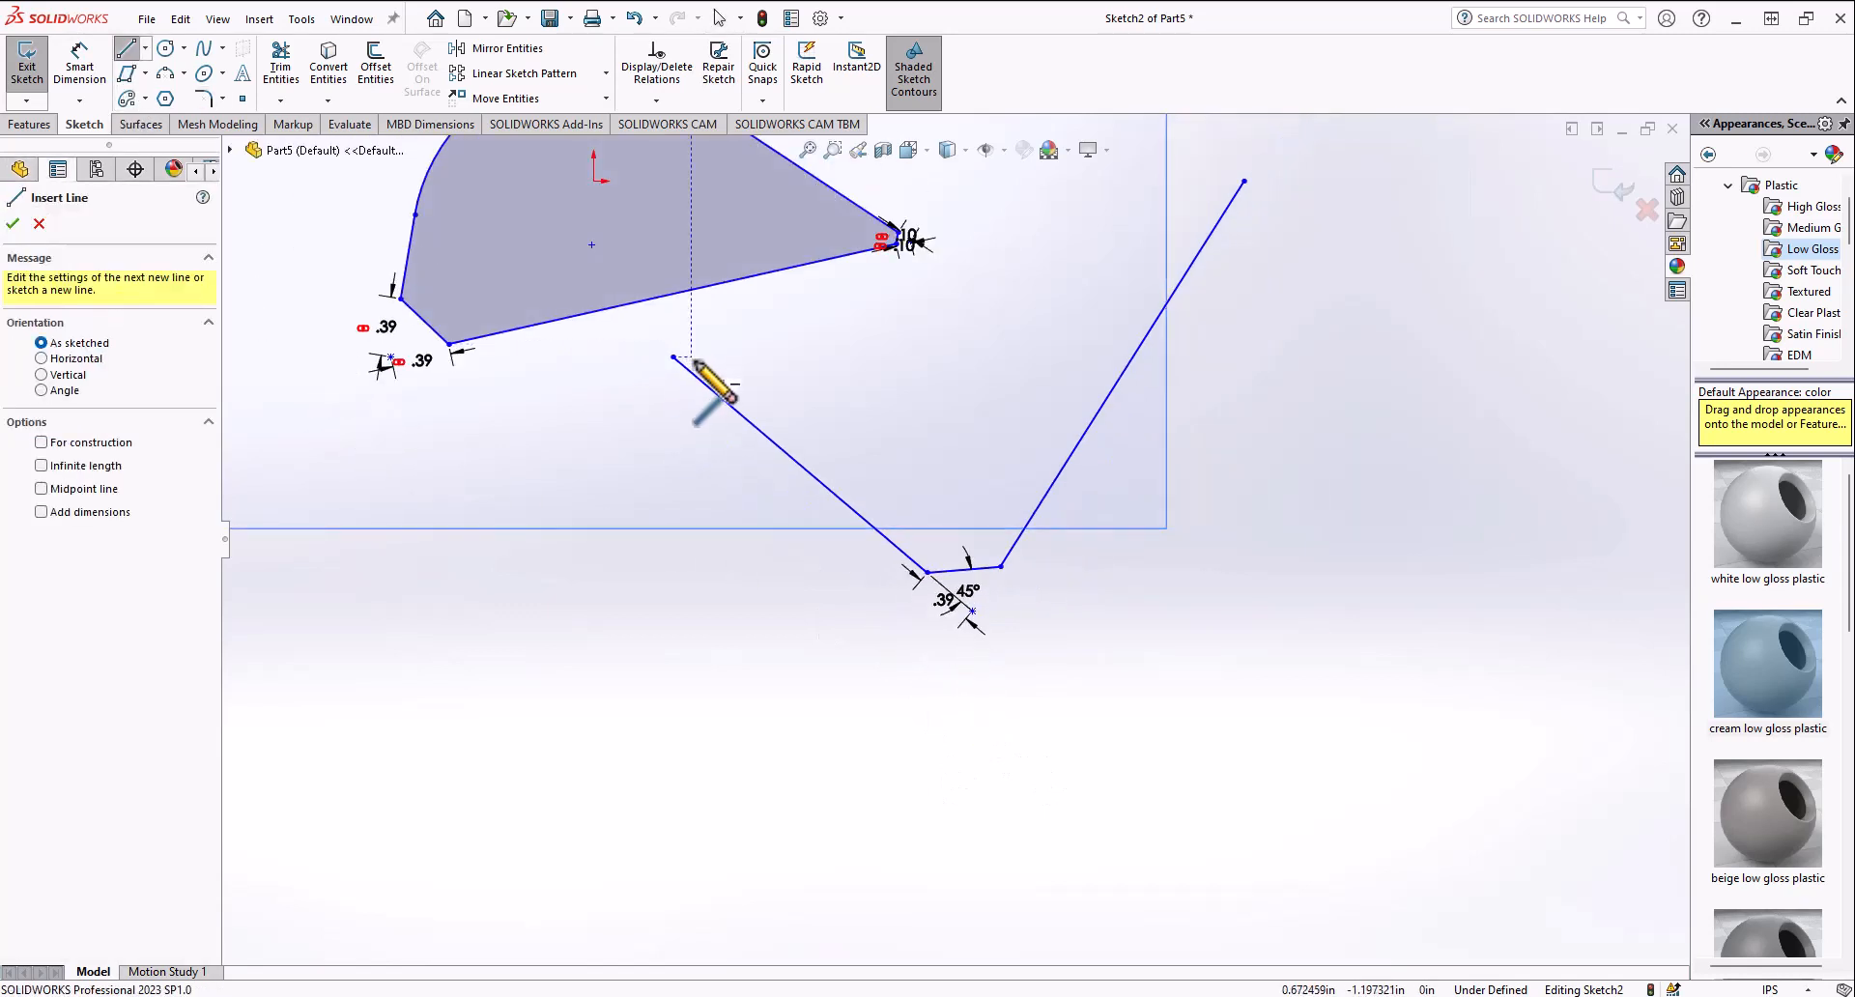
click(674, 357)
click(1244, 181)
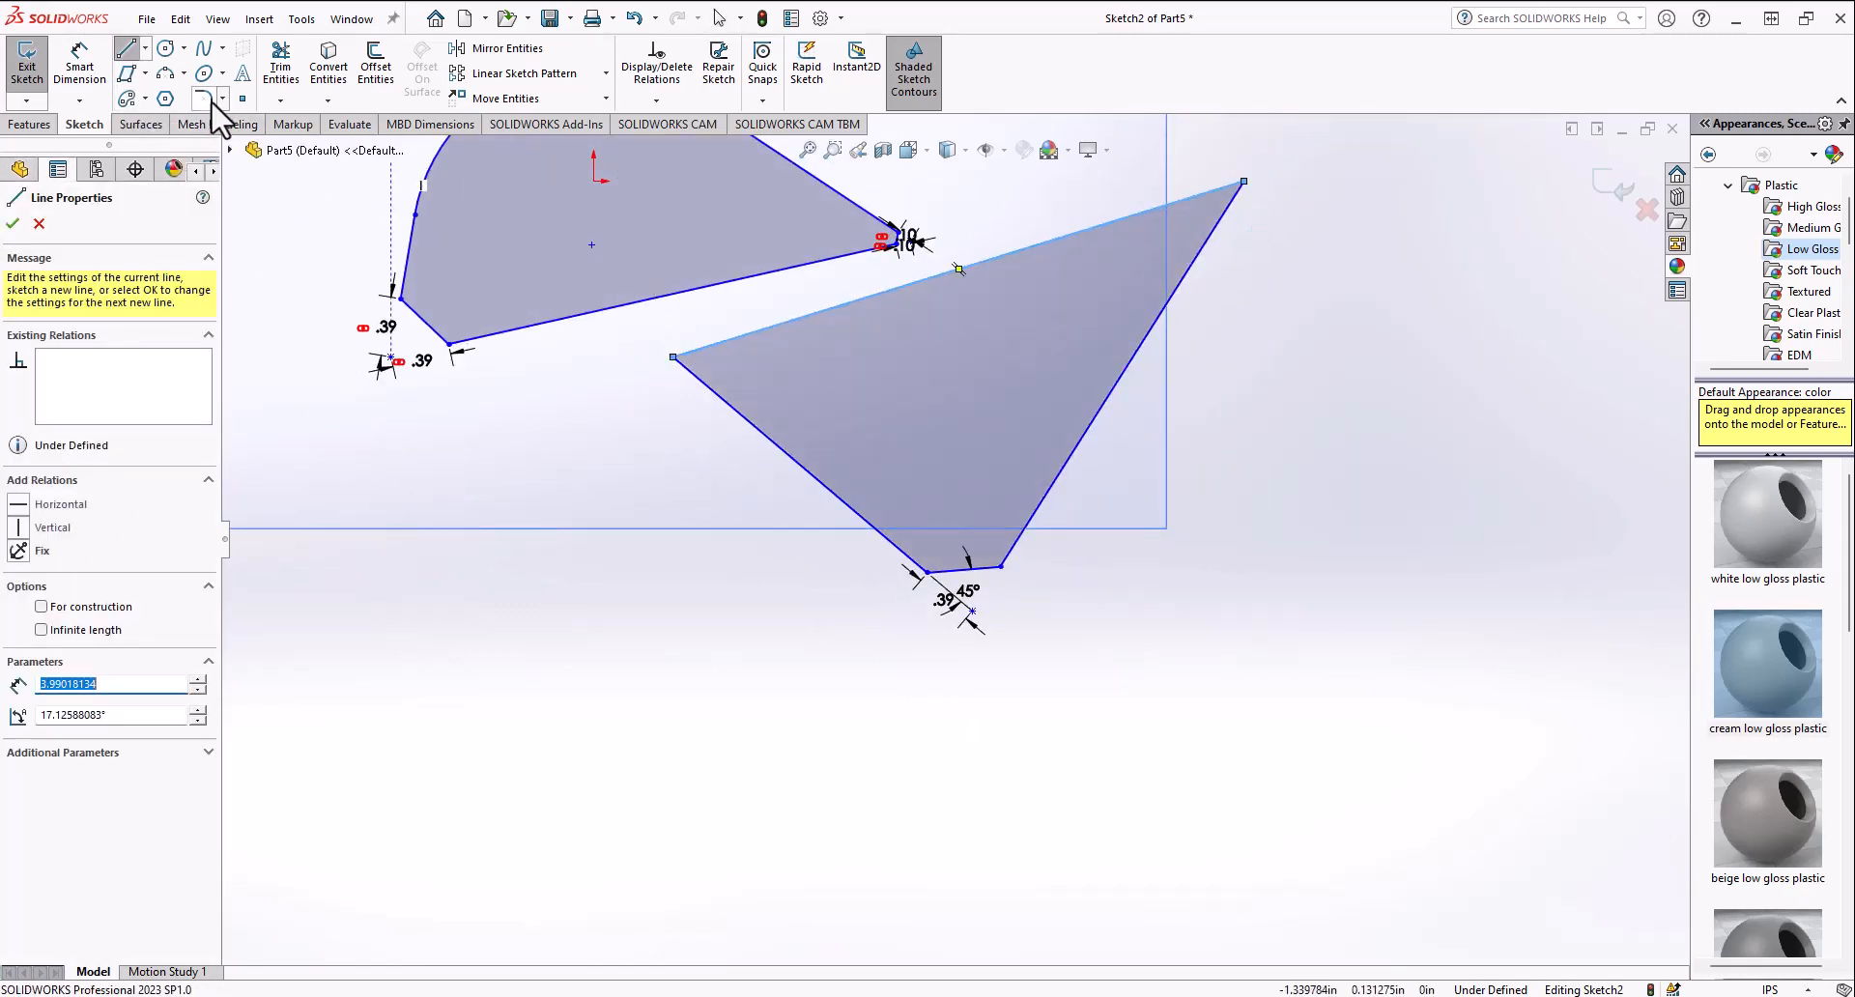
Step: Chamfer the lower shape's left corner by angle-distance with 0.1 in and 30°
click(223, 99)
click(256, 142)
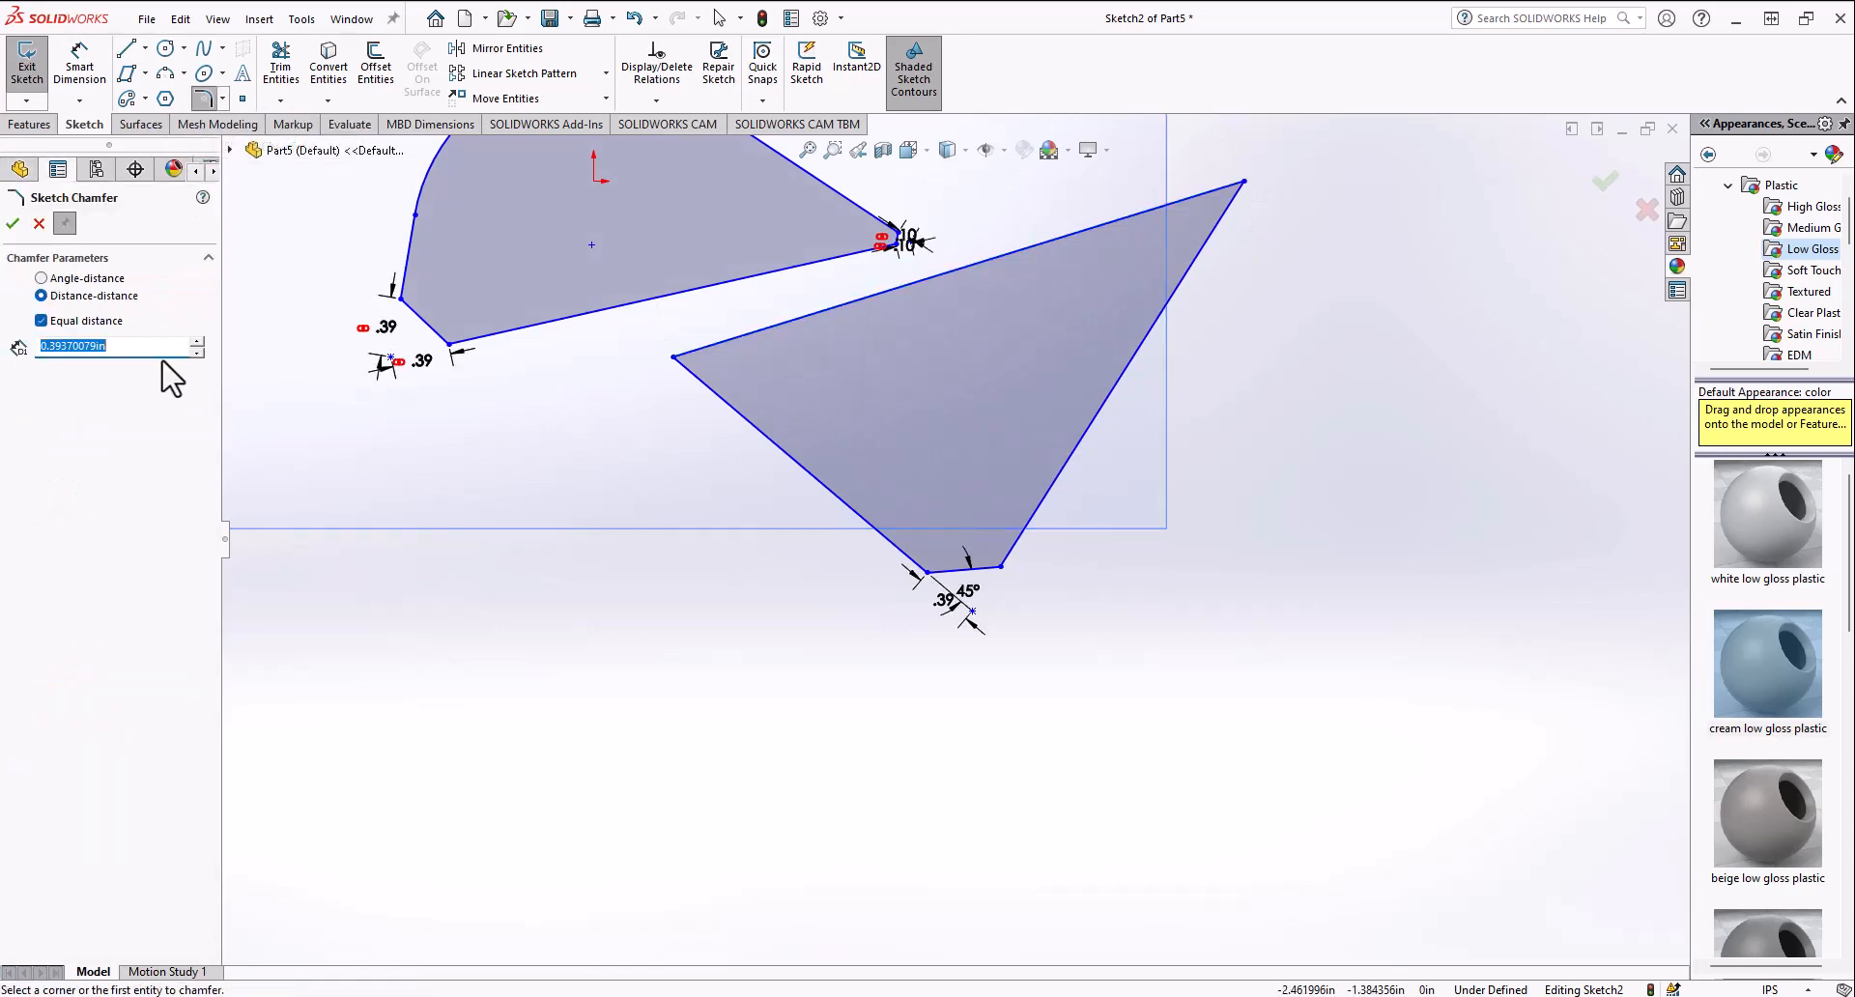
click(50, 280)
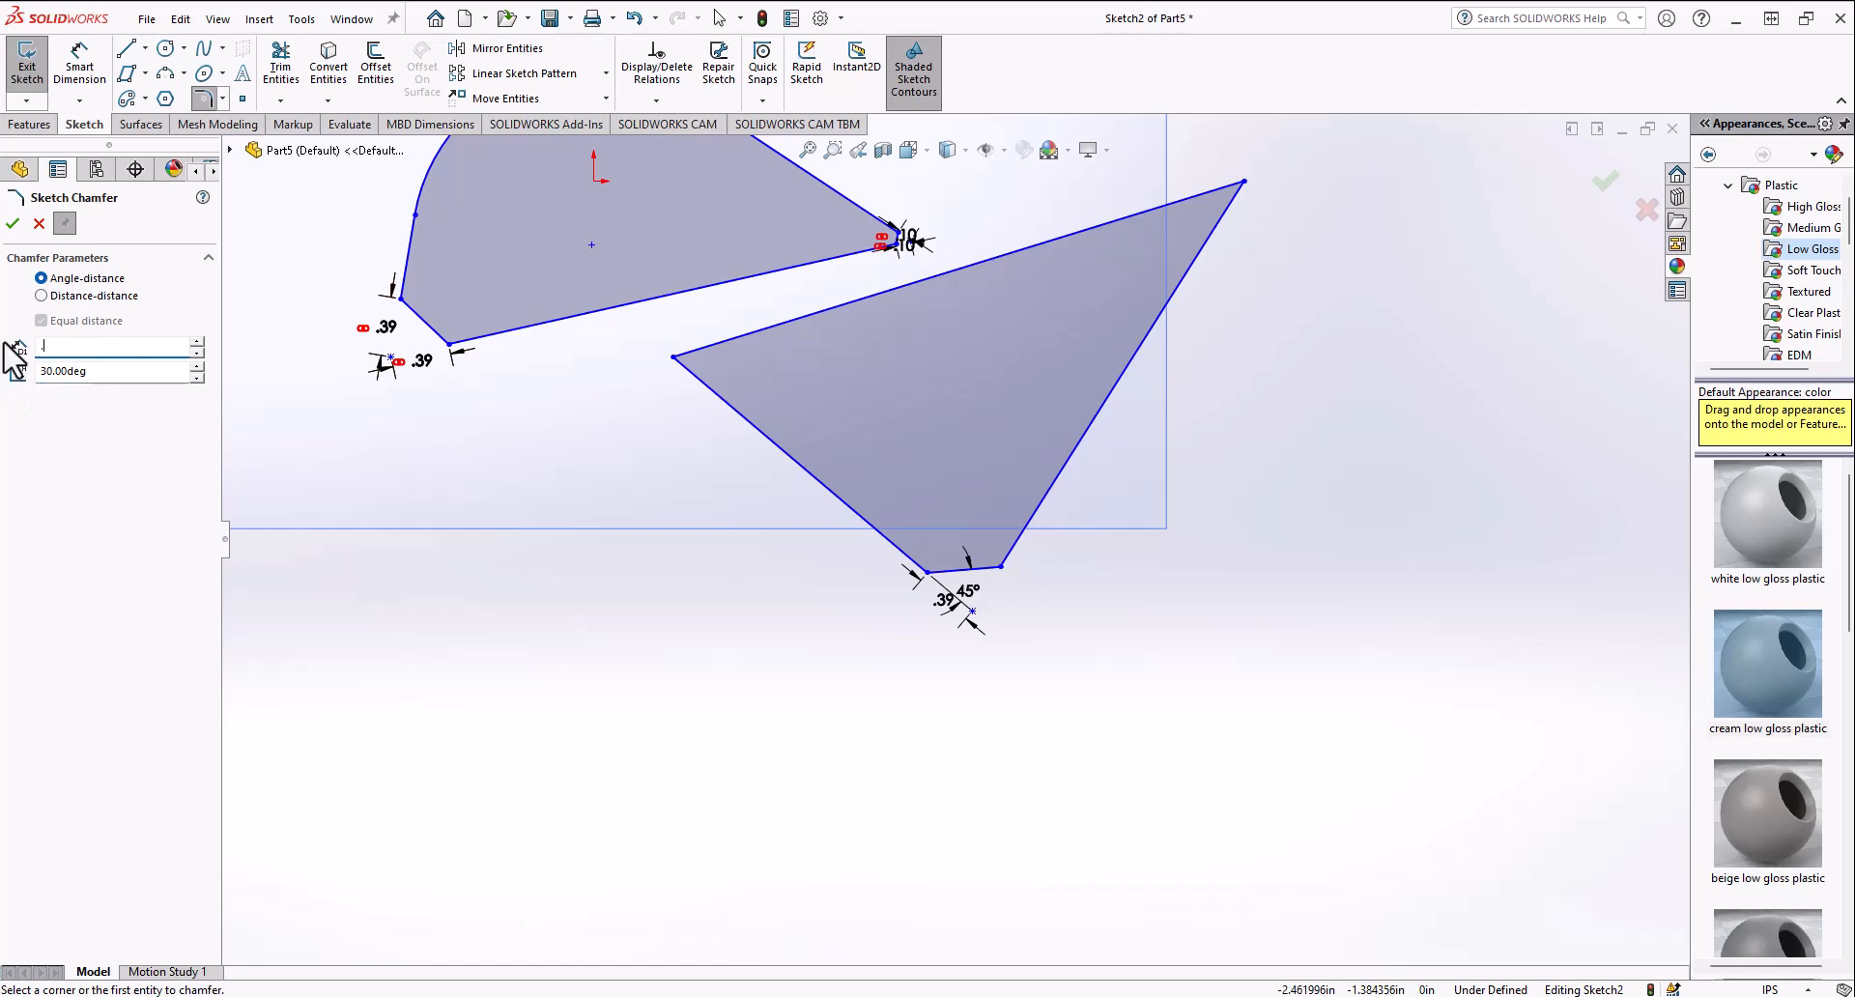
click(673, 358)
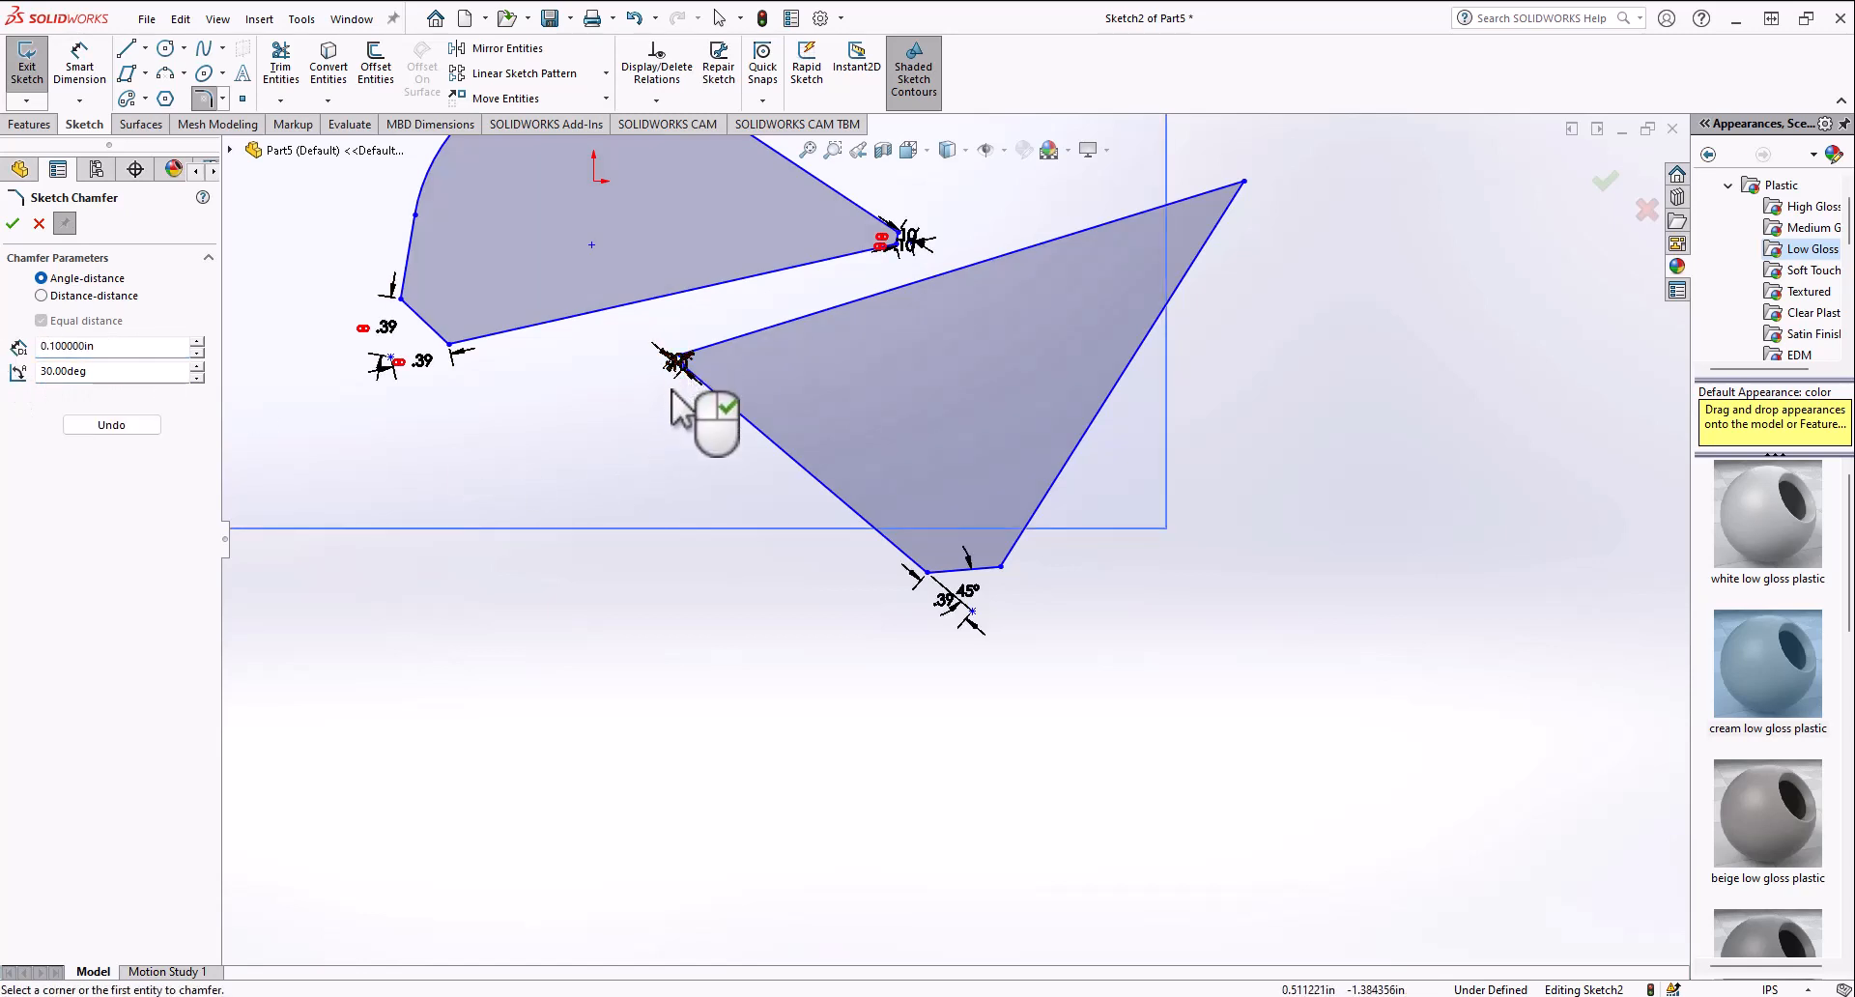
scroll(676, 364, down, 5)
scroll(952, 521, down, 4)
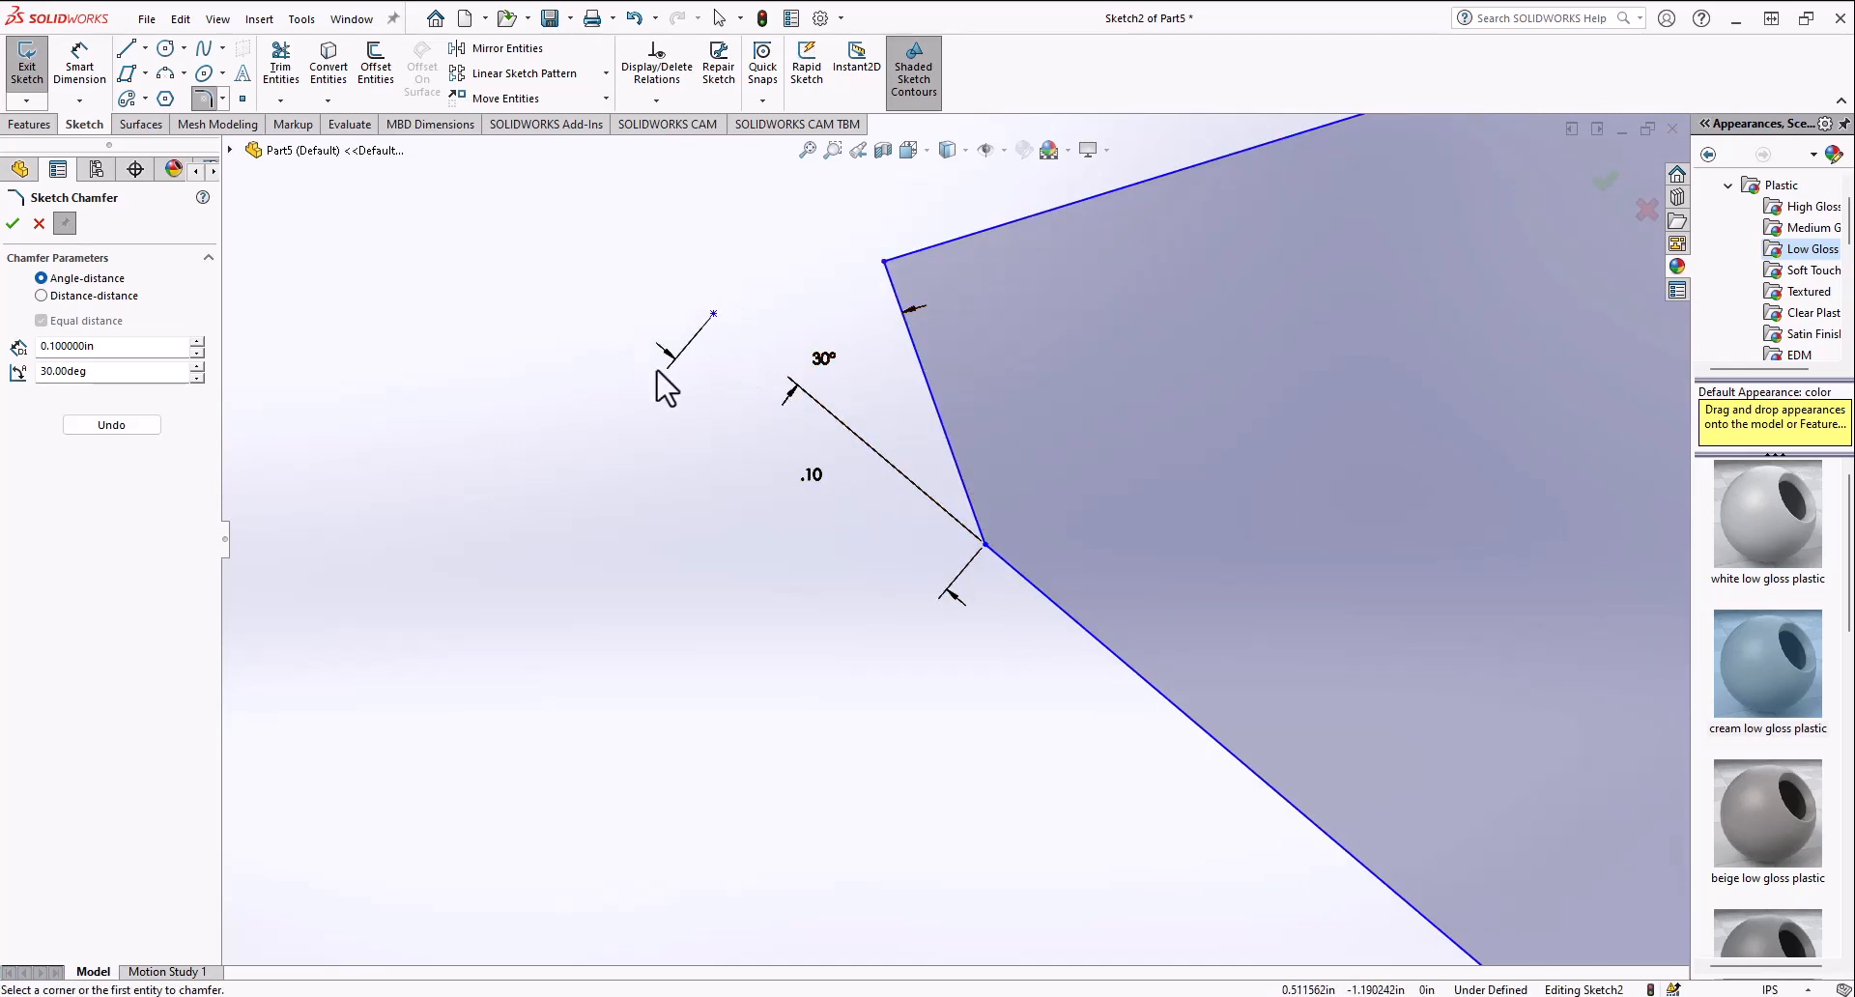
scroll(802, 458, up, 8)
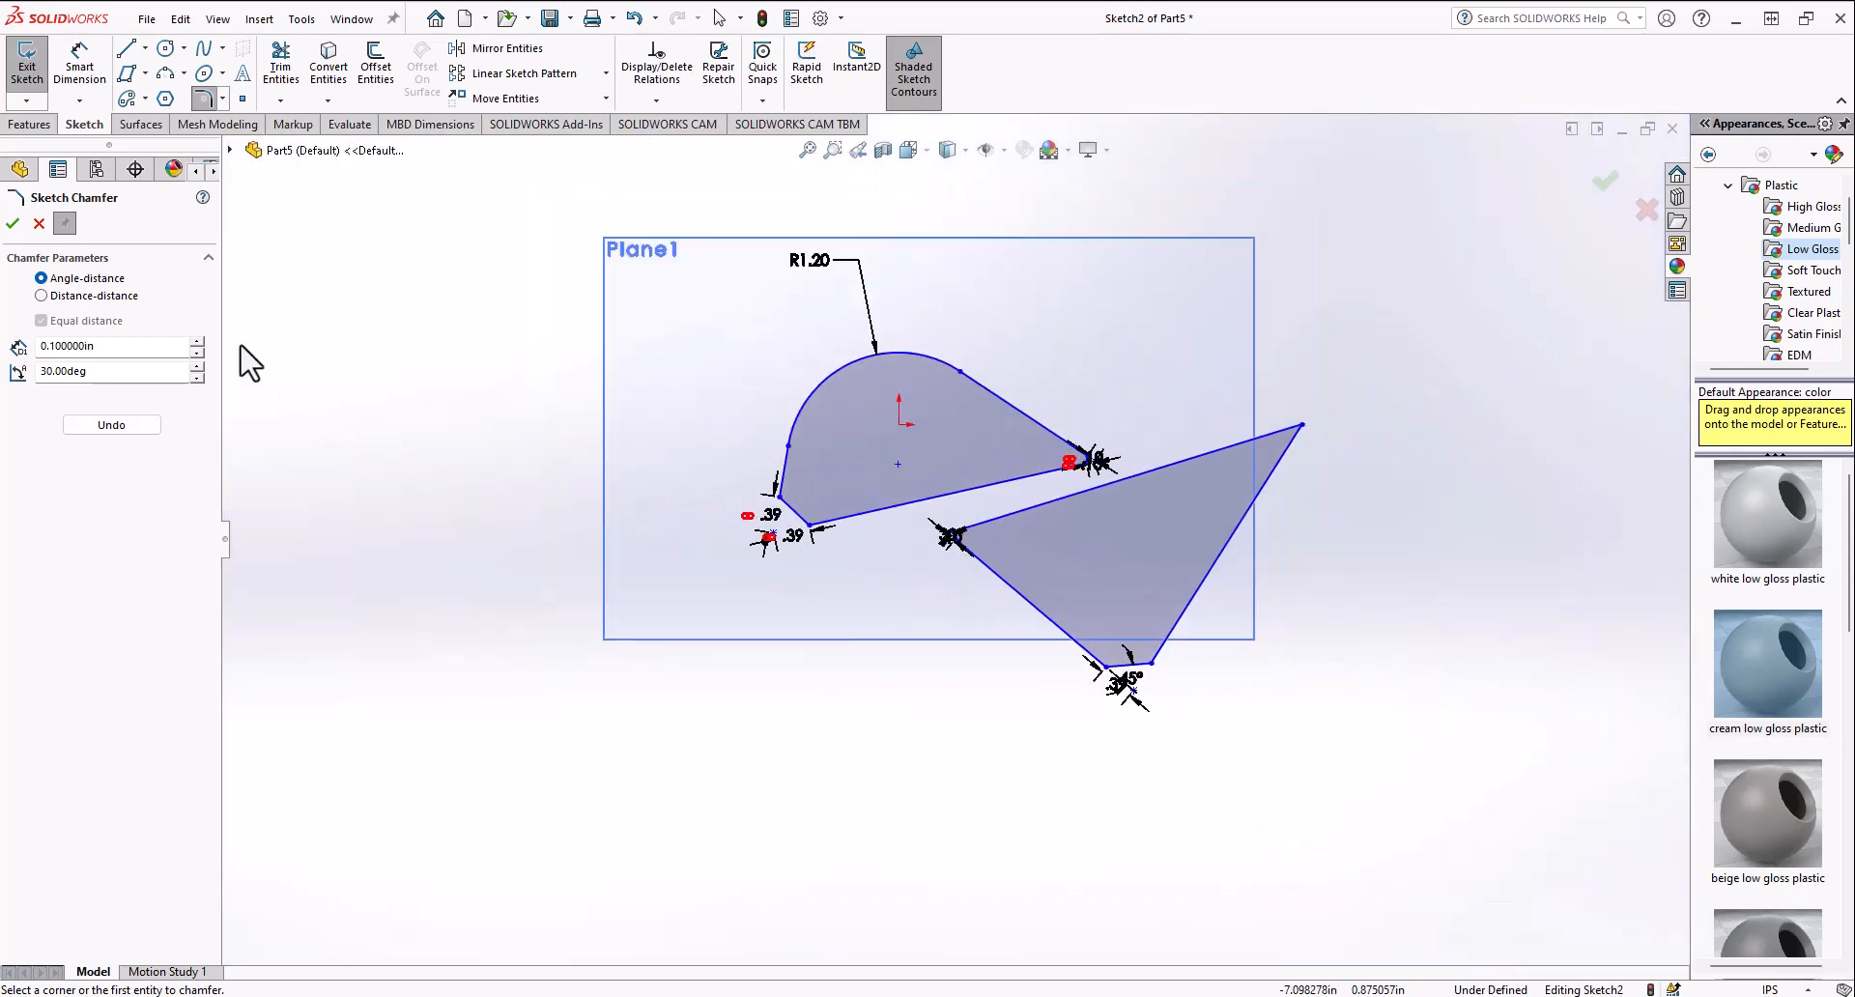
Step: Draw a short line across the lower shape's top-right corner
scroll(966, 566, down, 2)
click(126, 47)
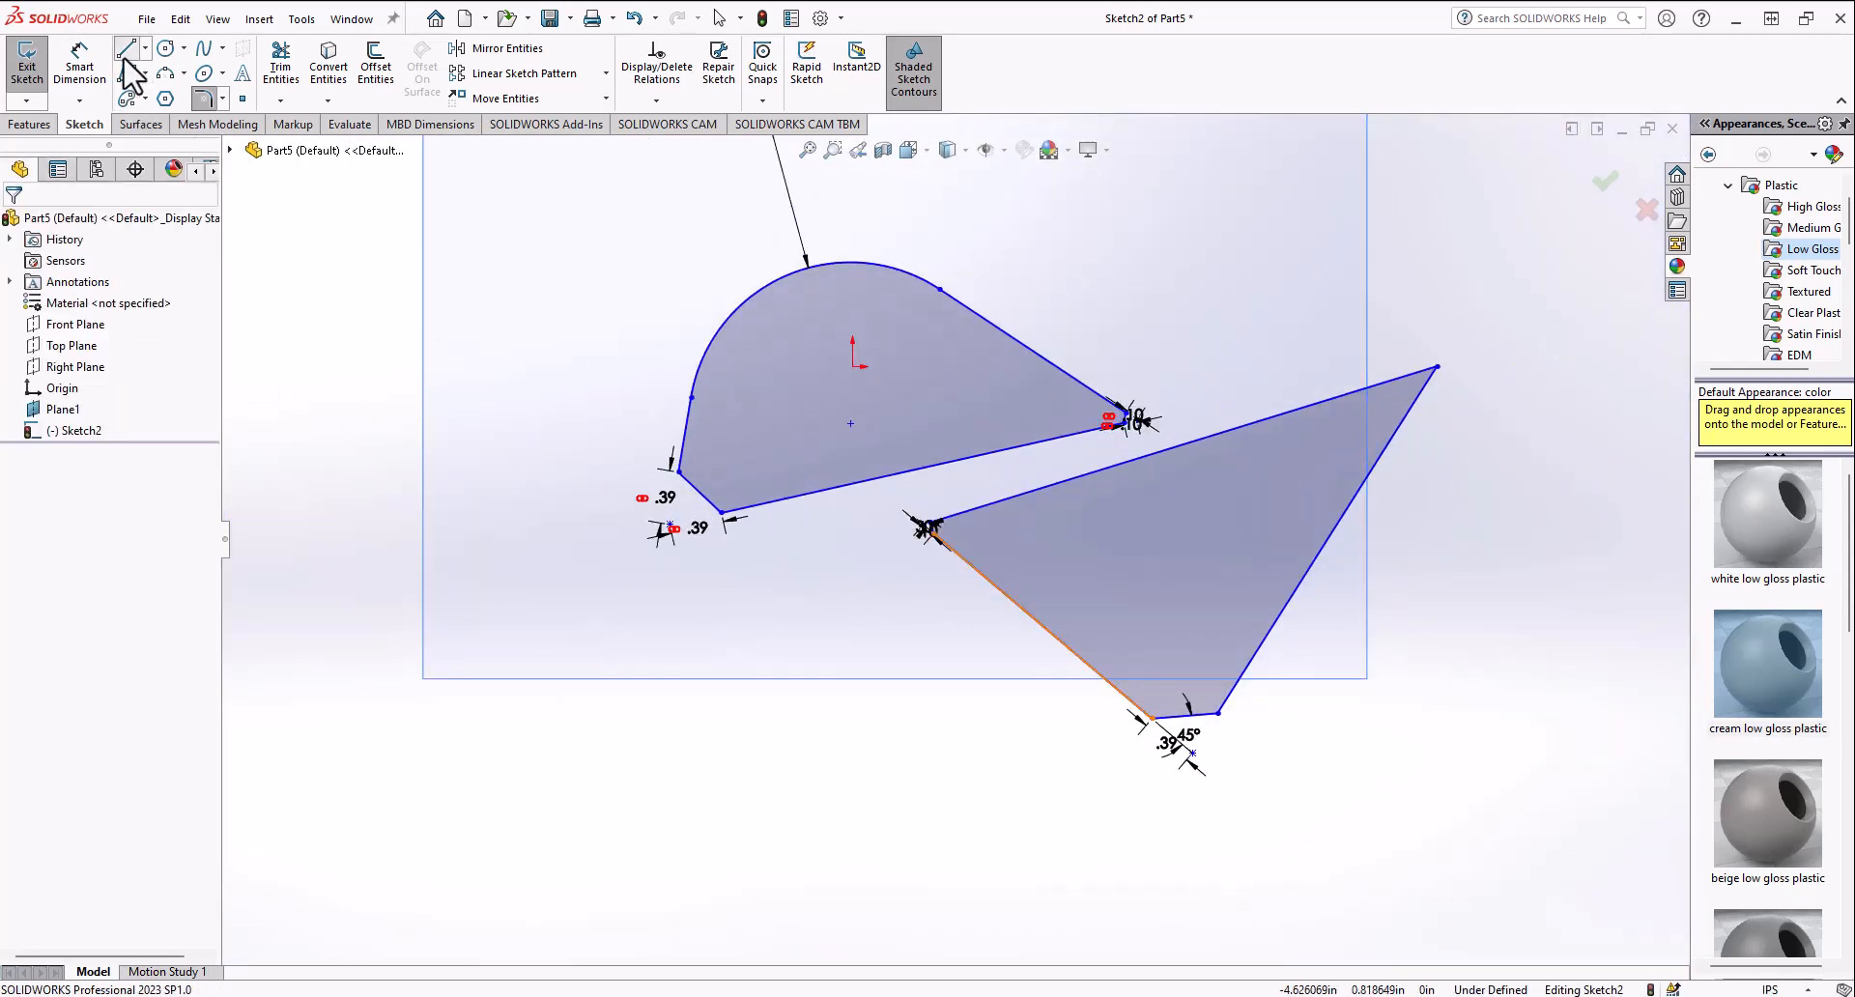
scroll(1280, 468, down, 6)
click(931, 272)
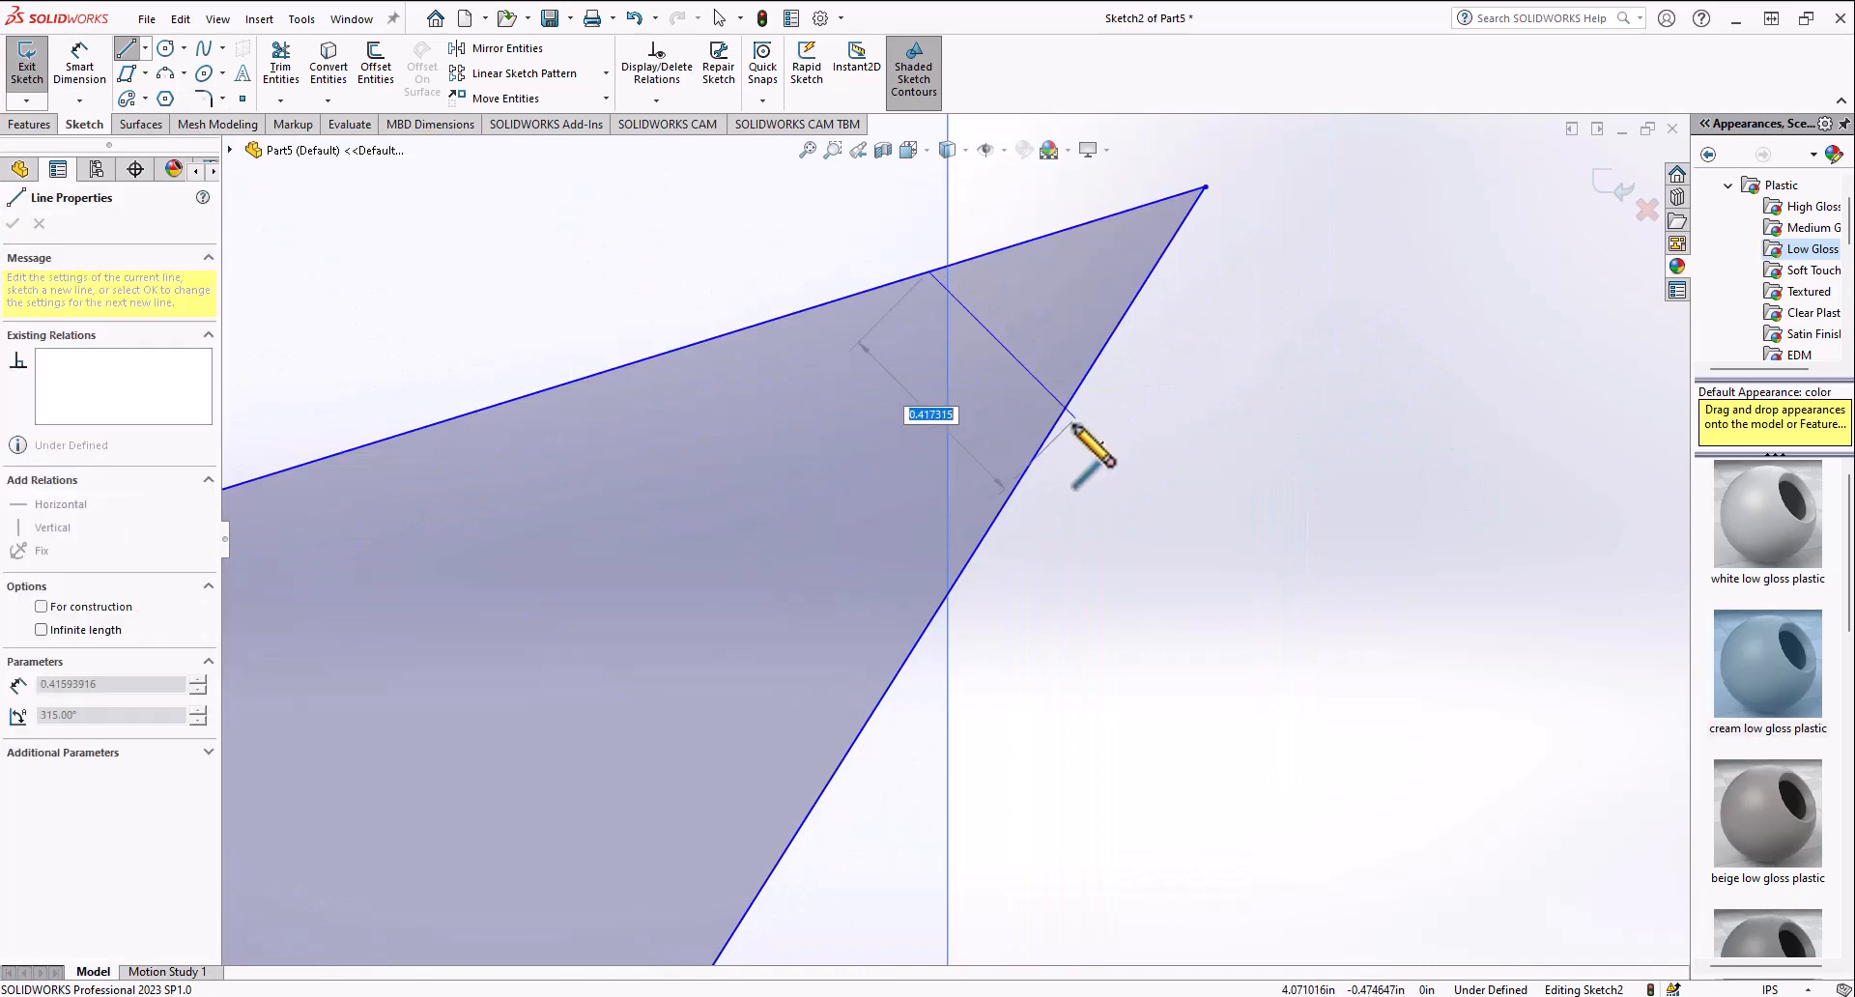
click(1074, 396)
key(Escape)
Step: Box-select all sketch entities and delete them, confirming the deletion
scroll(909, 448, up, 8)
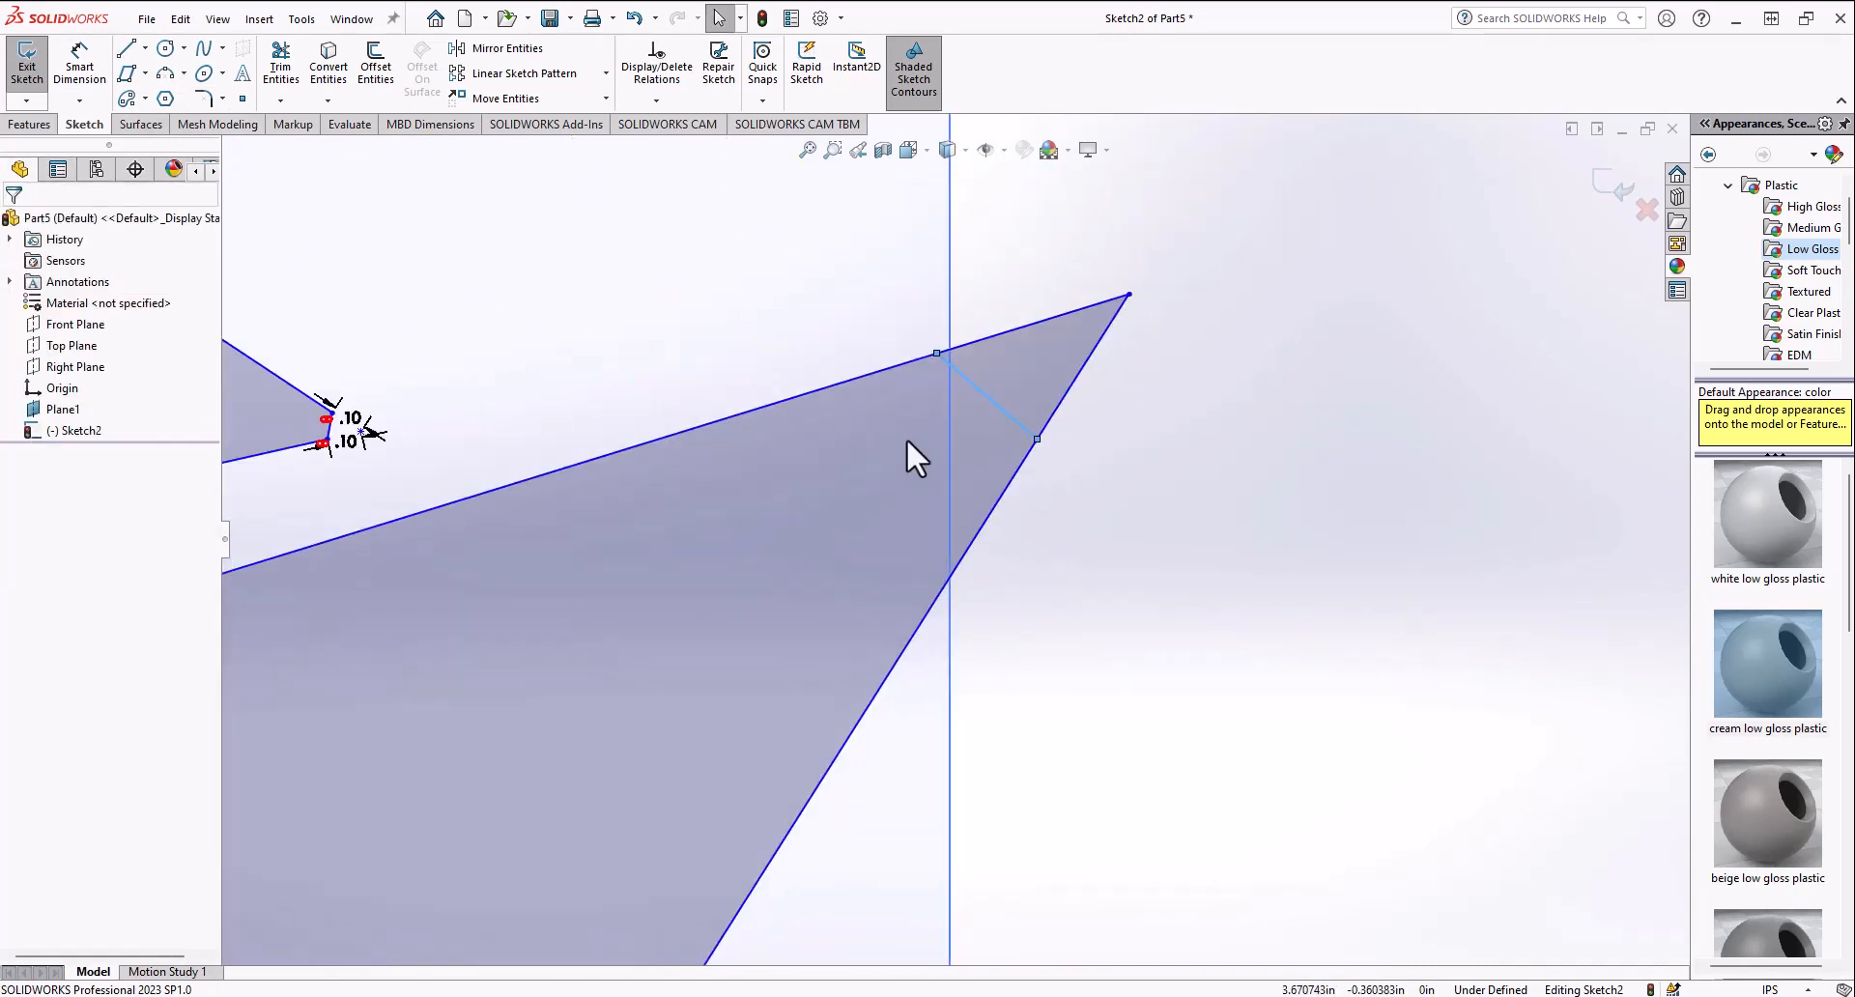
drag(454, 807, 1183, 345)
key(Delete)
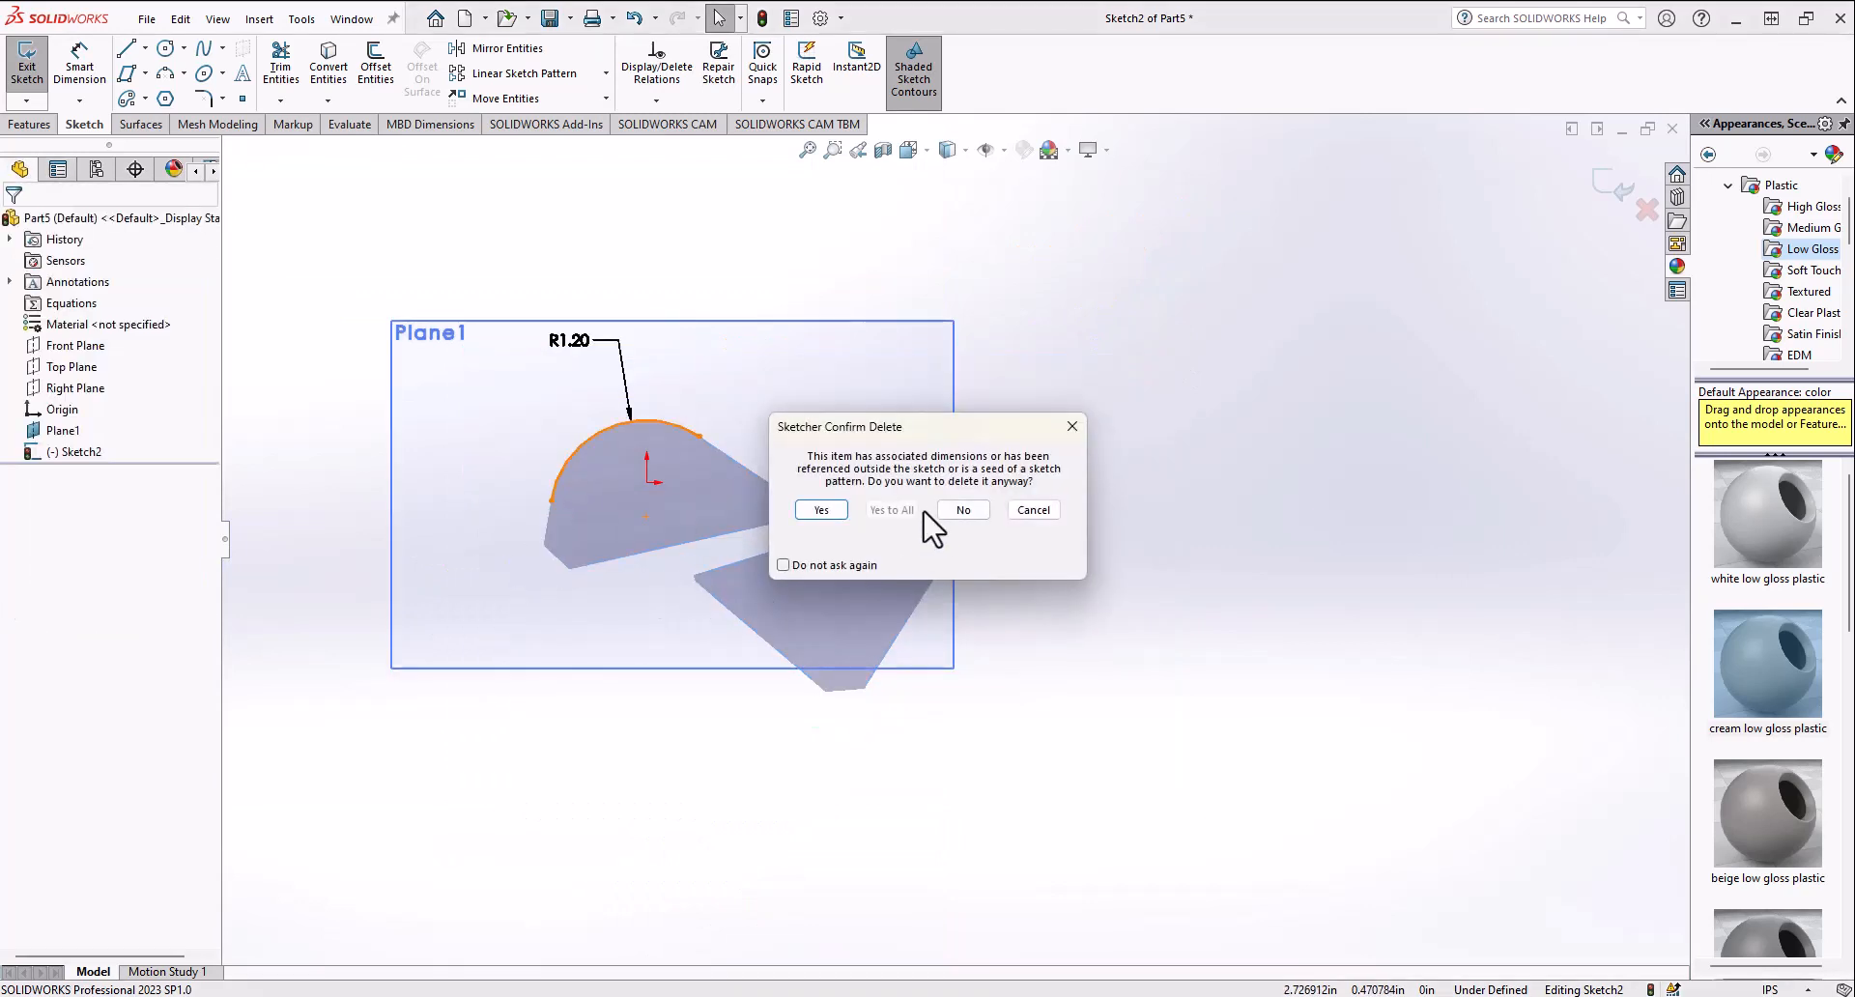
key(Return)
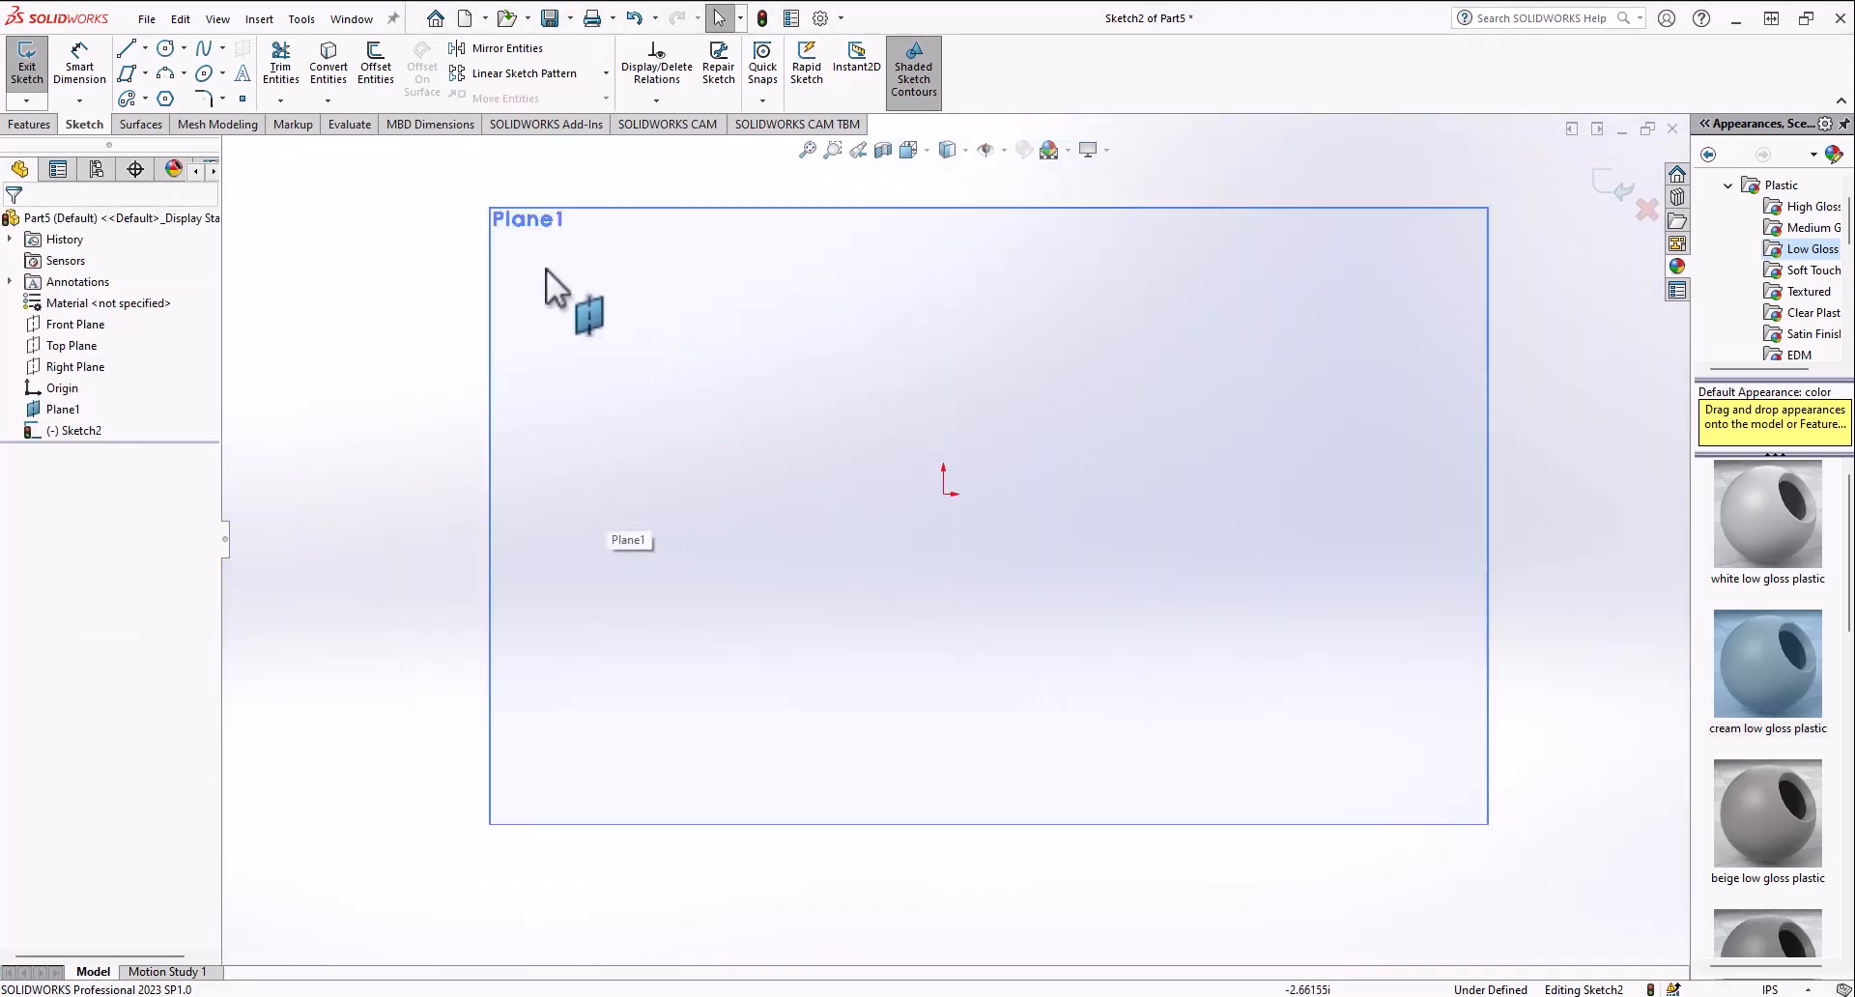
Step: Draw a horizontal construction centerline starting at the origin and extending right
click(243, 73)
click(39, 224)
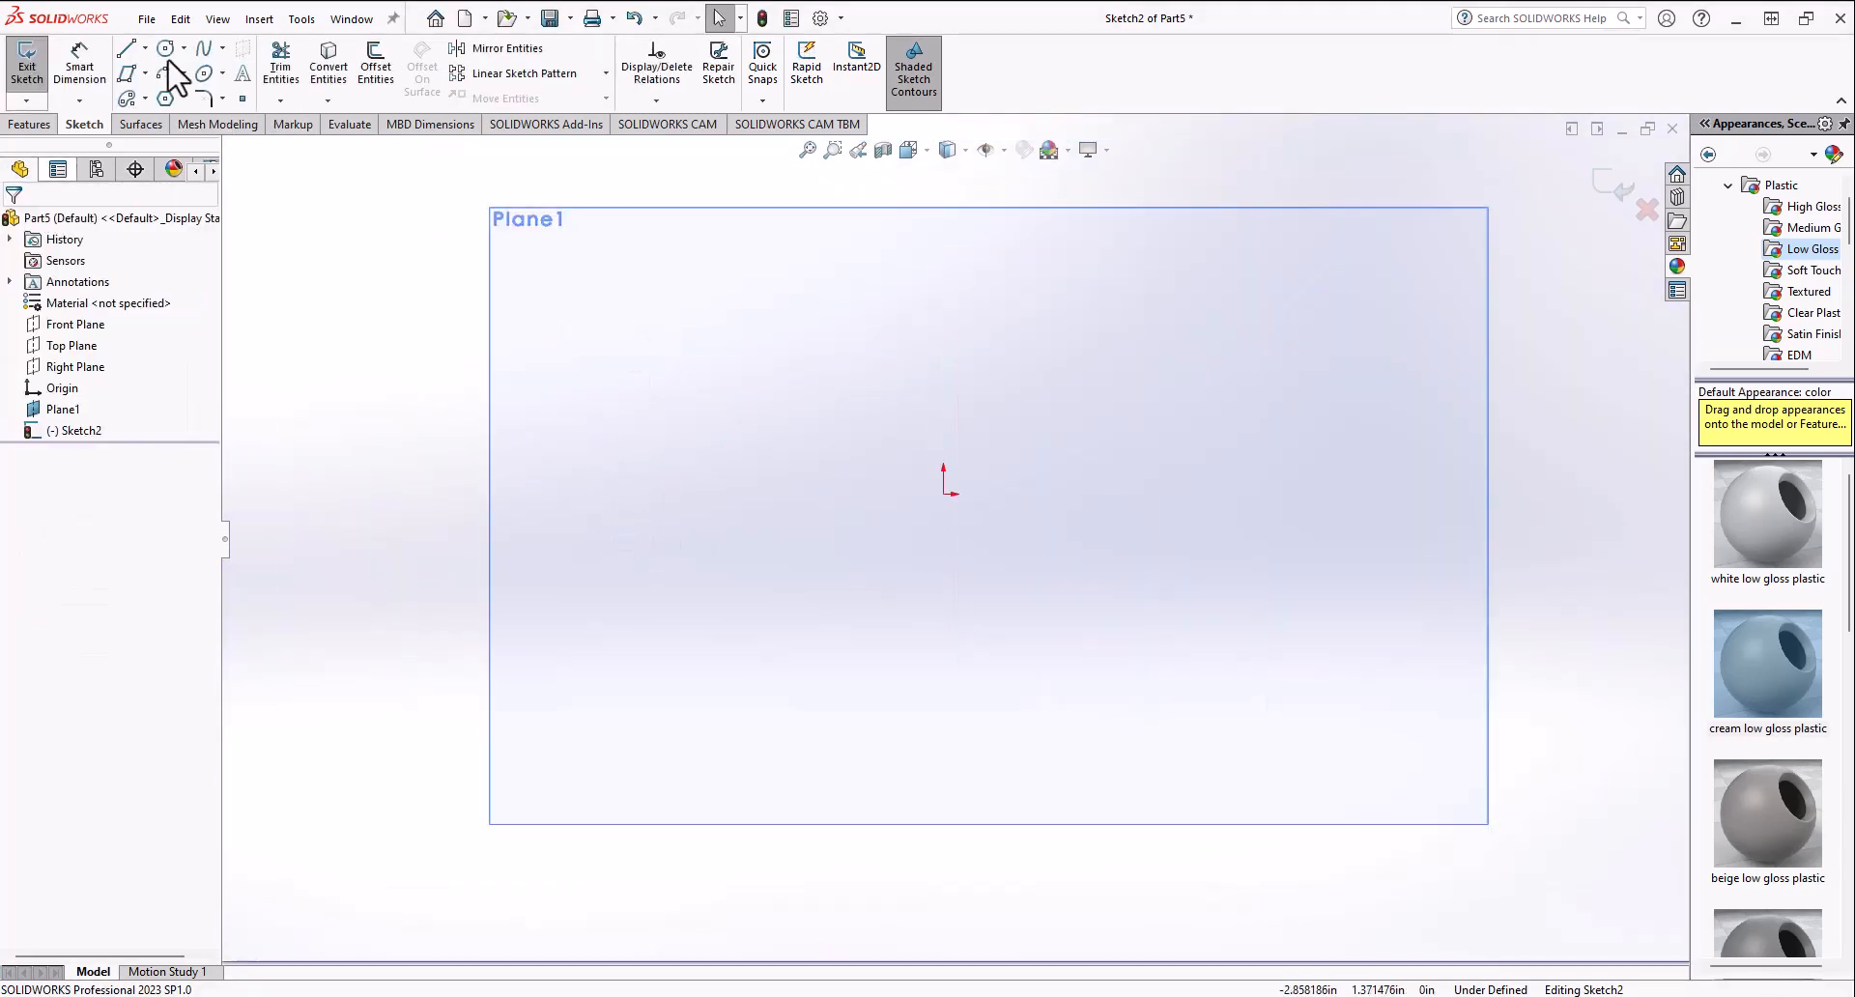
click(145, 47)
click(159, 93)
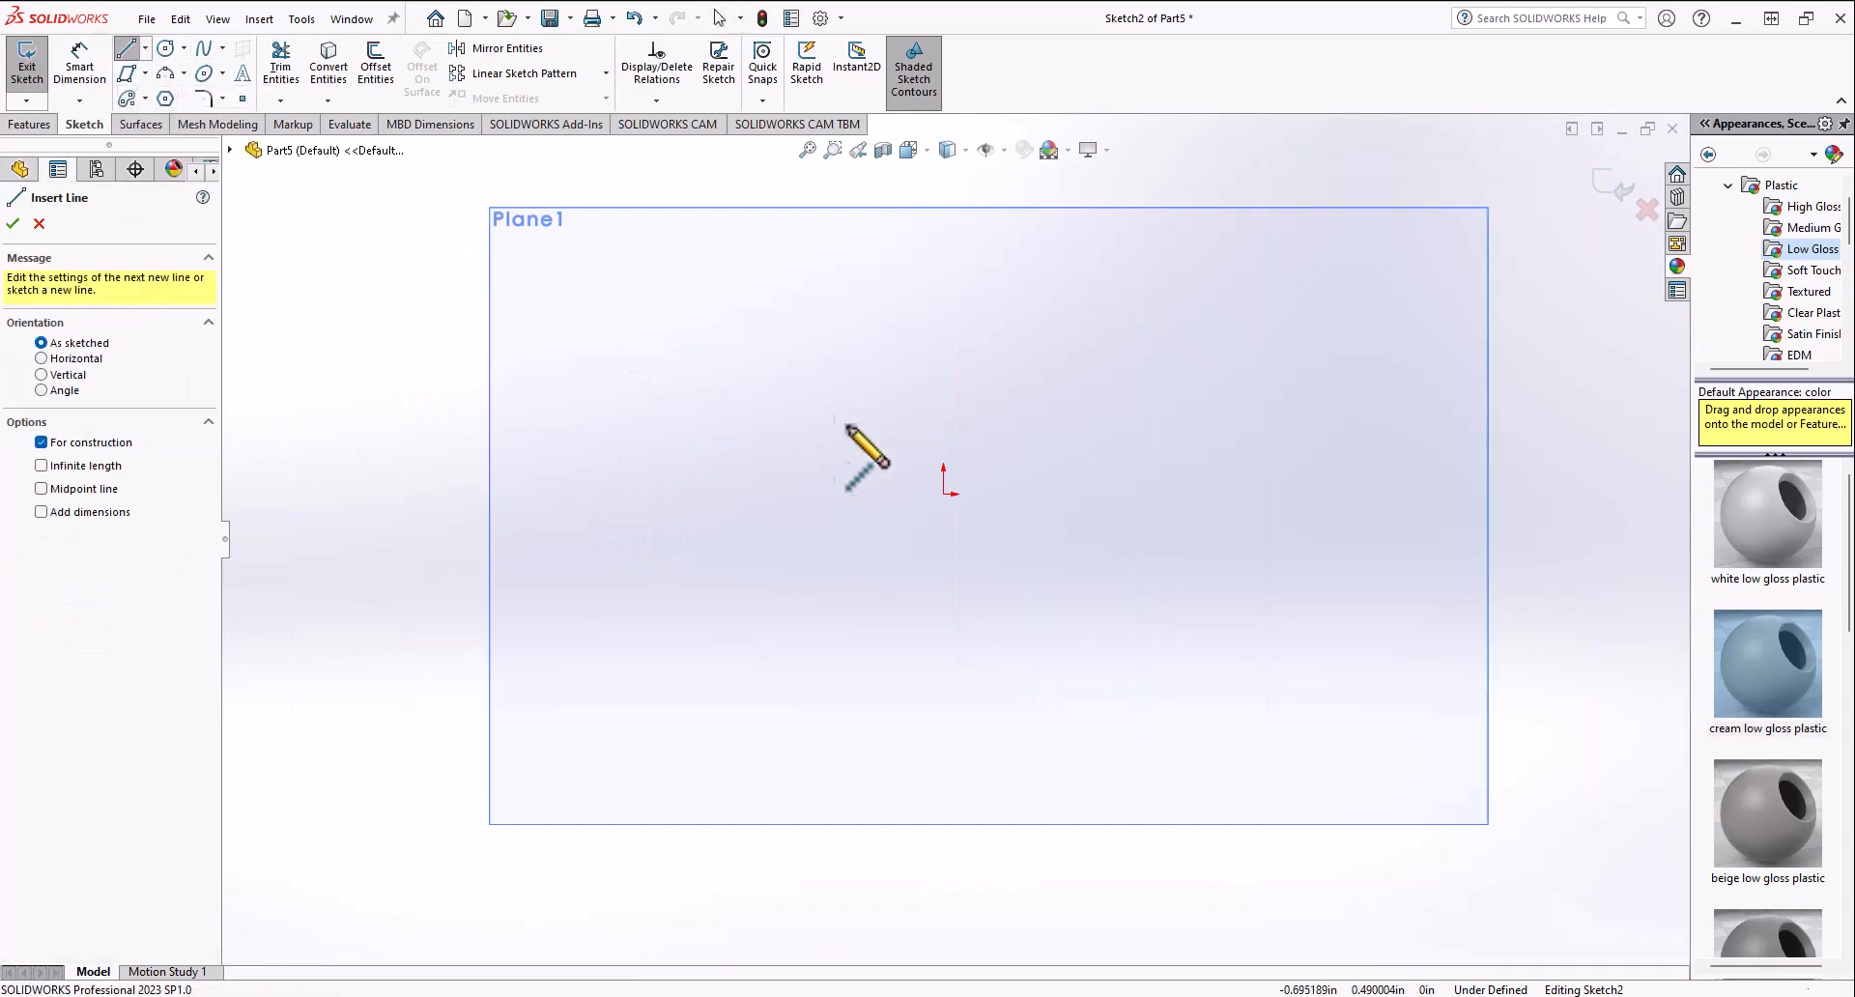
click(944, 493)
click(1230, 494)
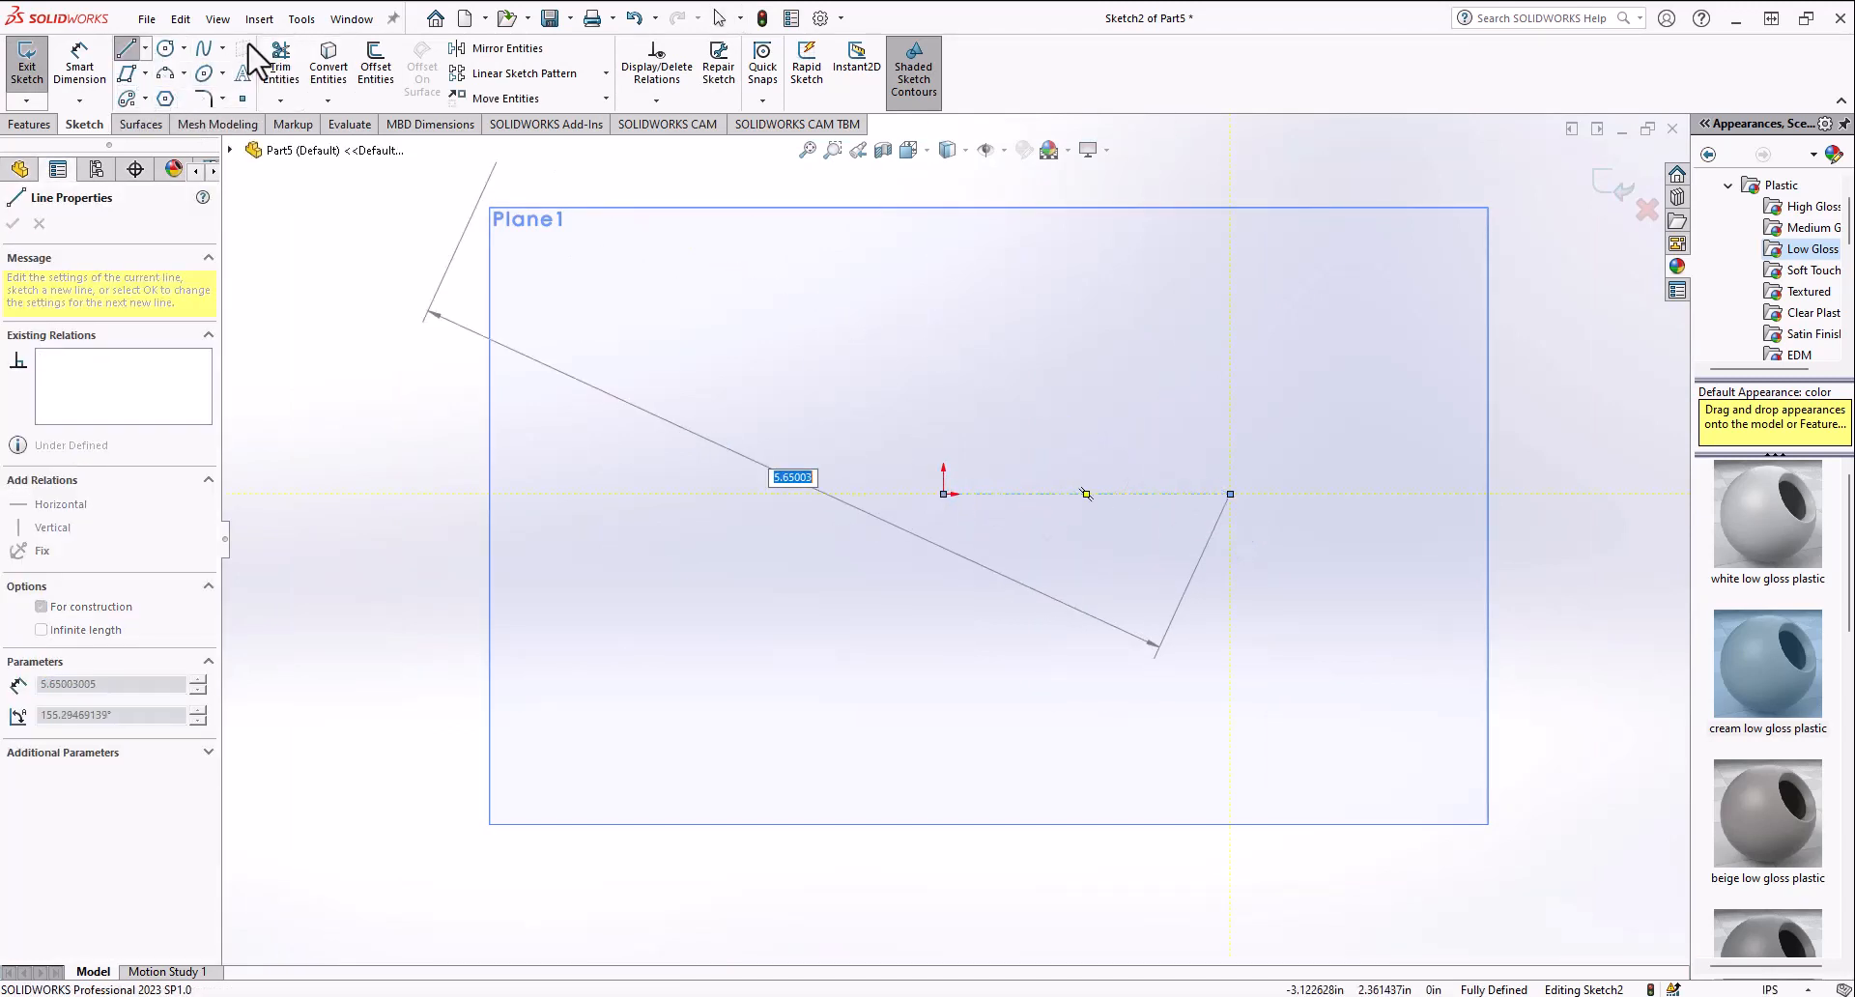
Step: Create sketch text hello along the centerline
click(243, 73)
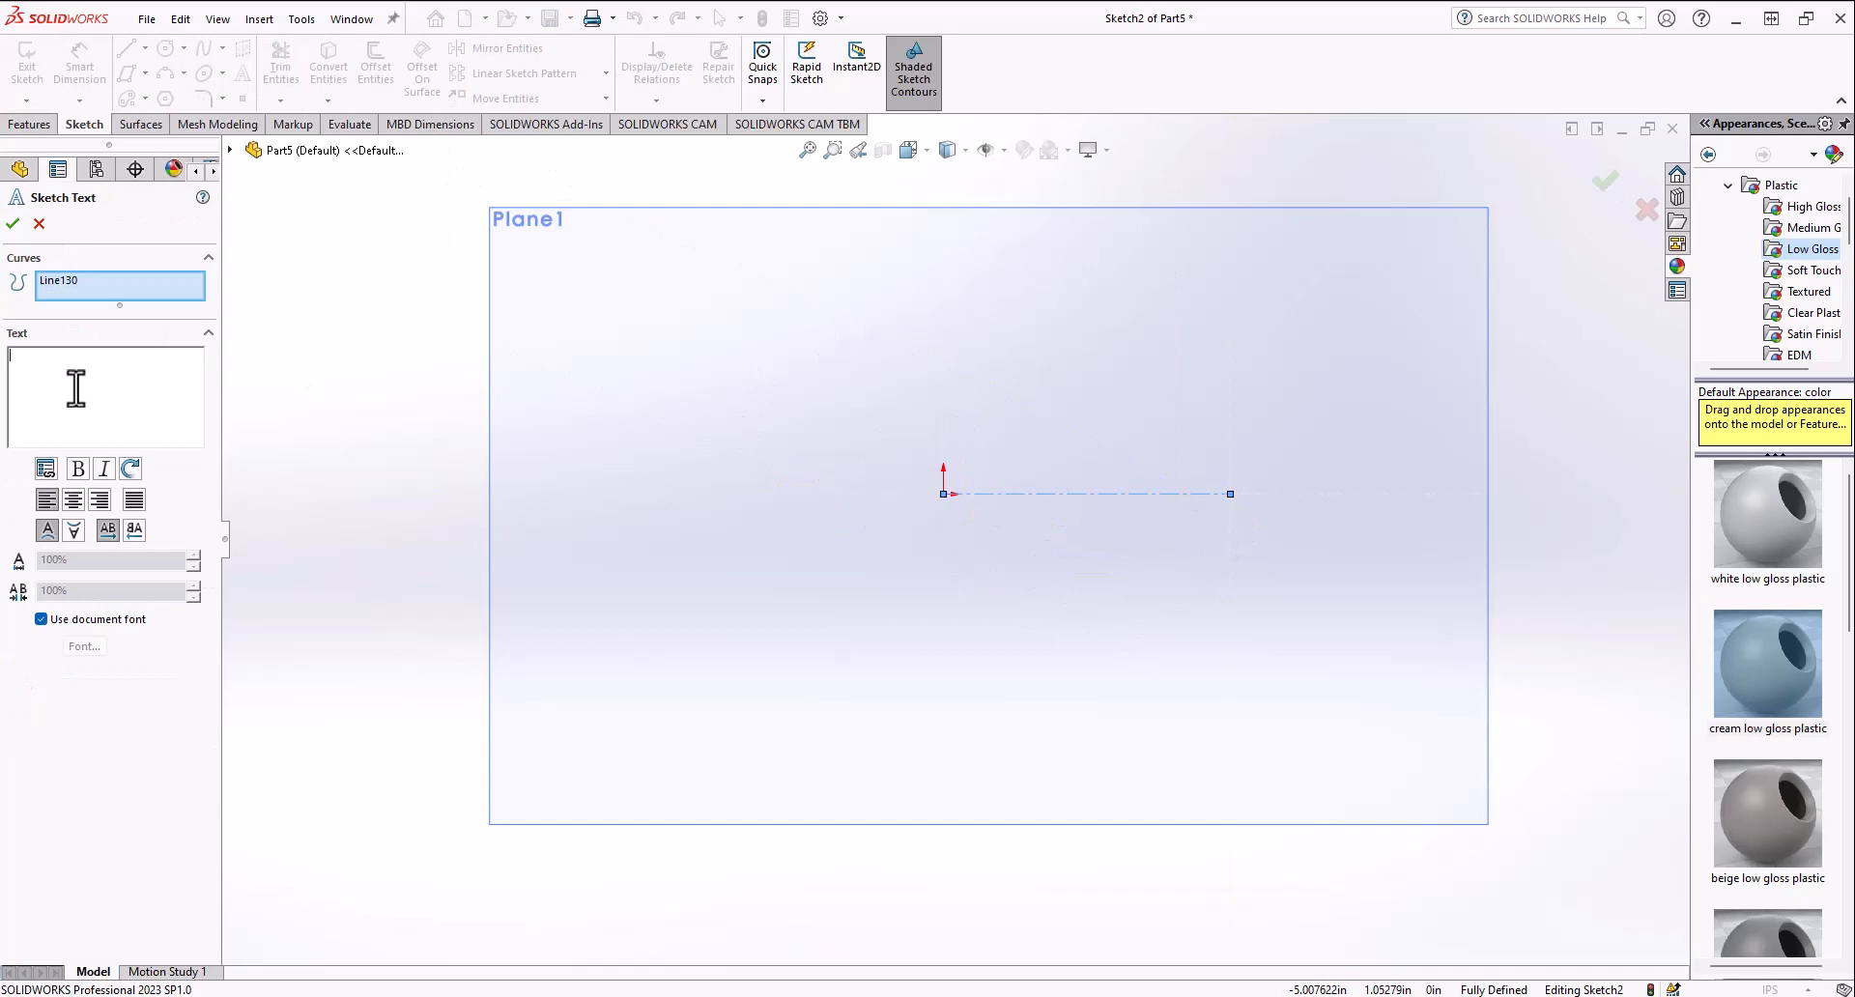
text(hello)
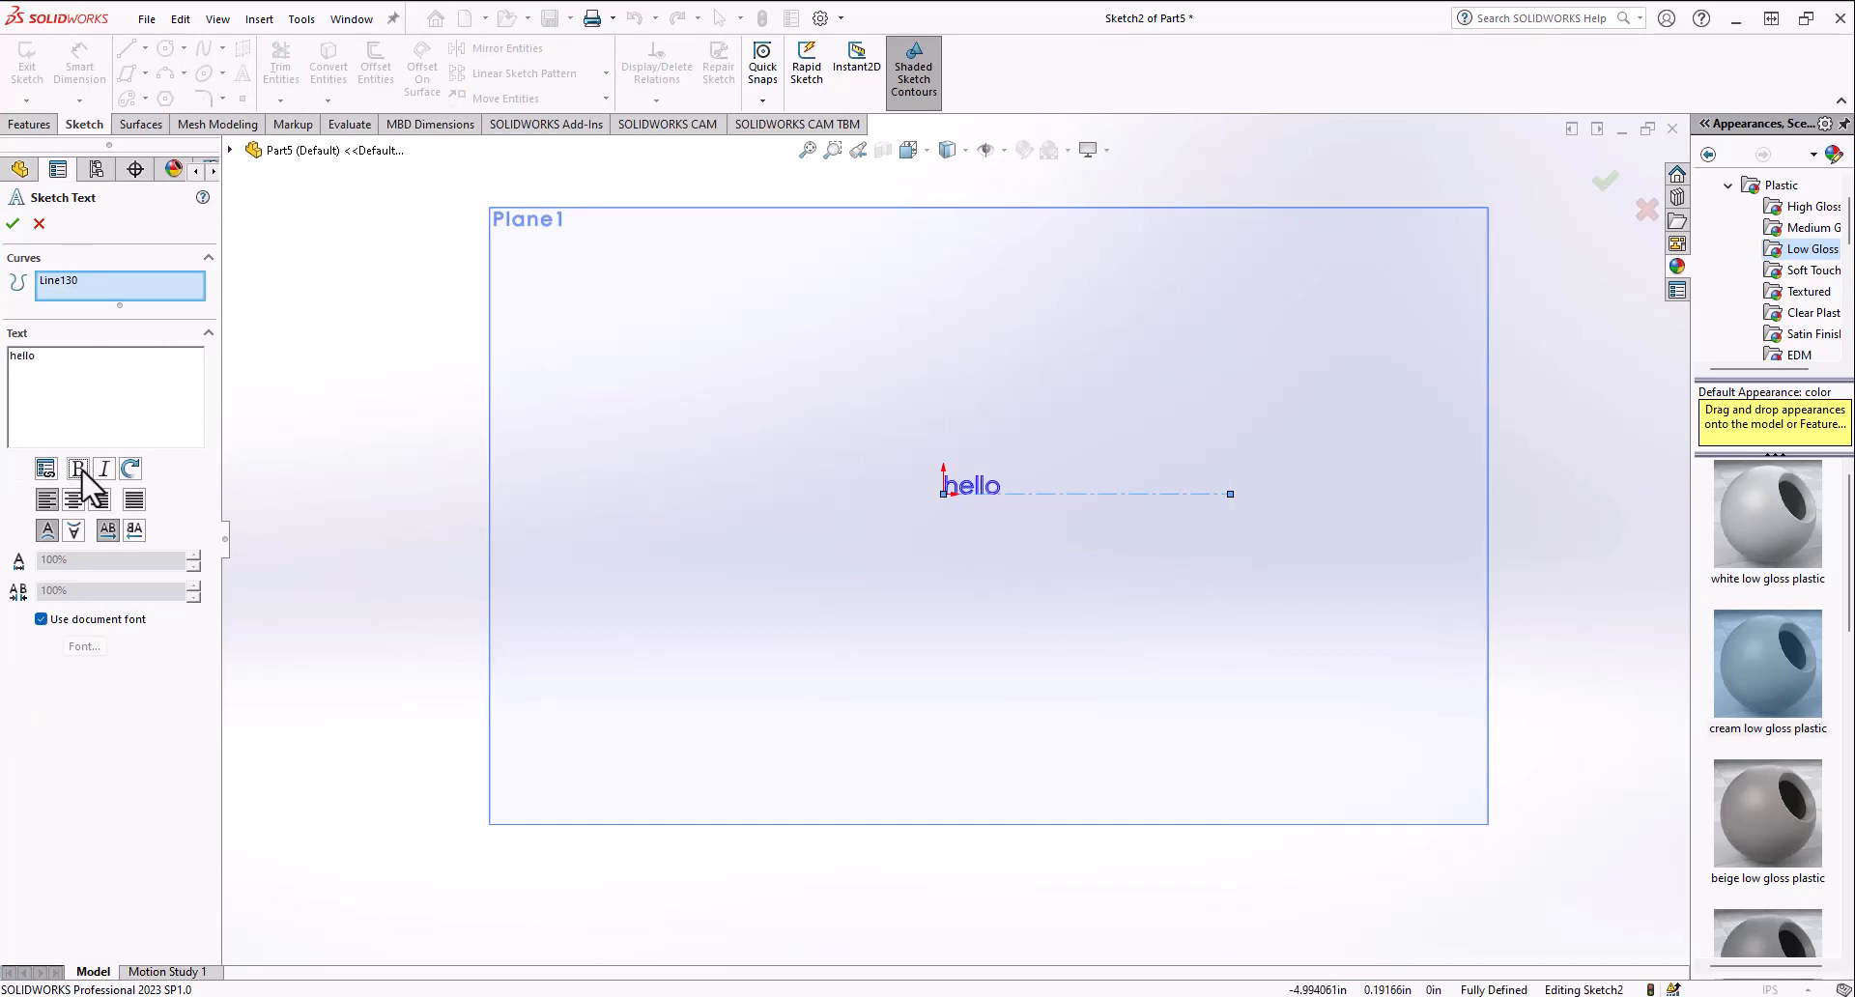
scroll(837, 571, down, 3)
scroll(1332, 404, down, 3)
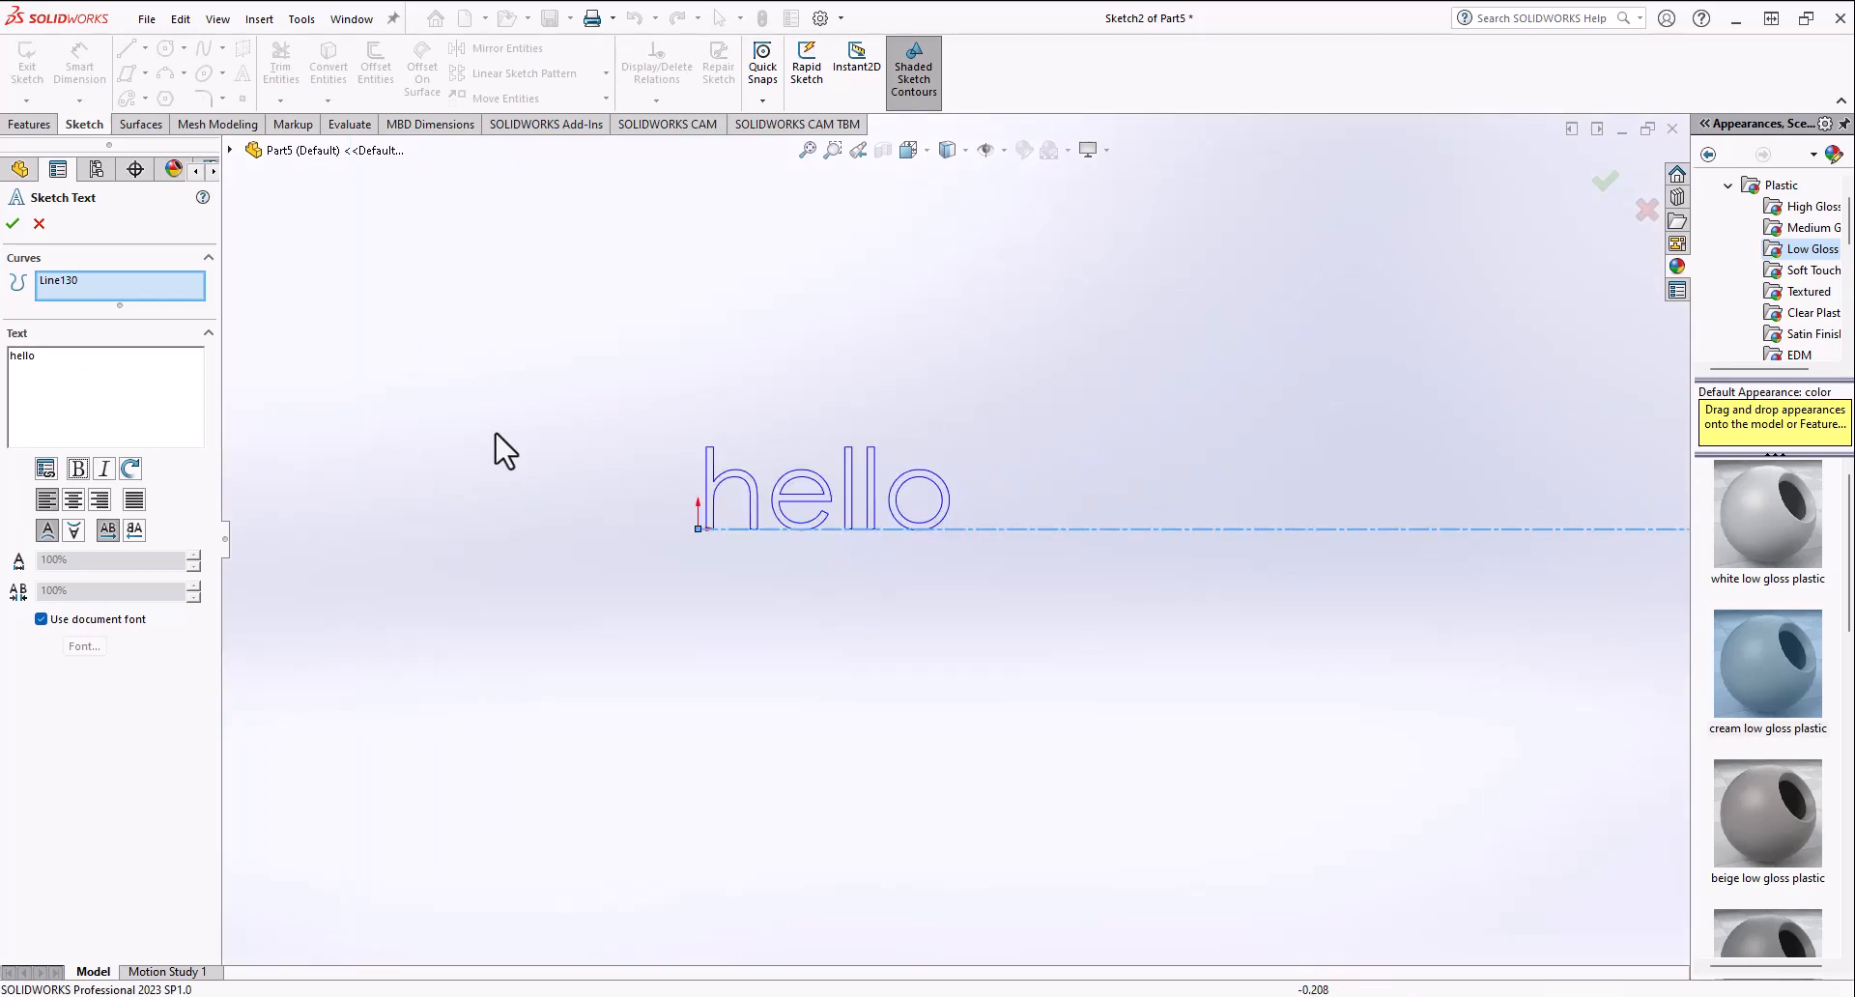
Step: Toggle bold, make the text italic and rotate the letters 30° twice
click(80, 470)
click(79, 468)
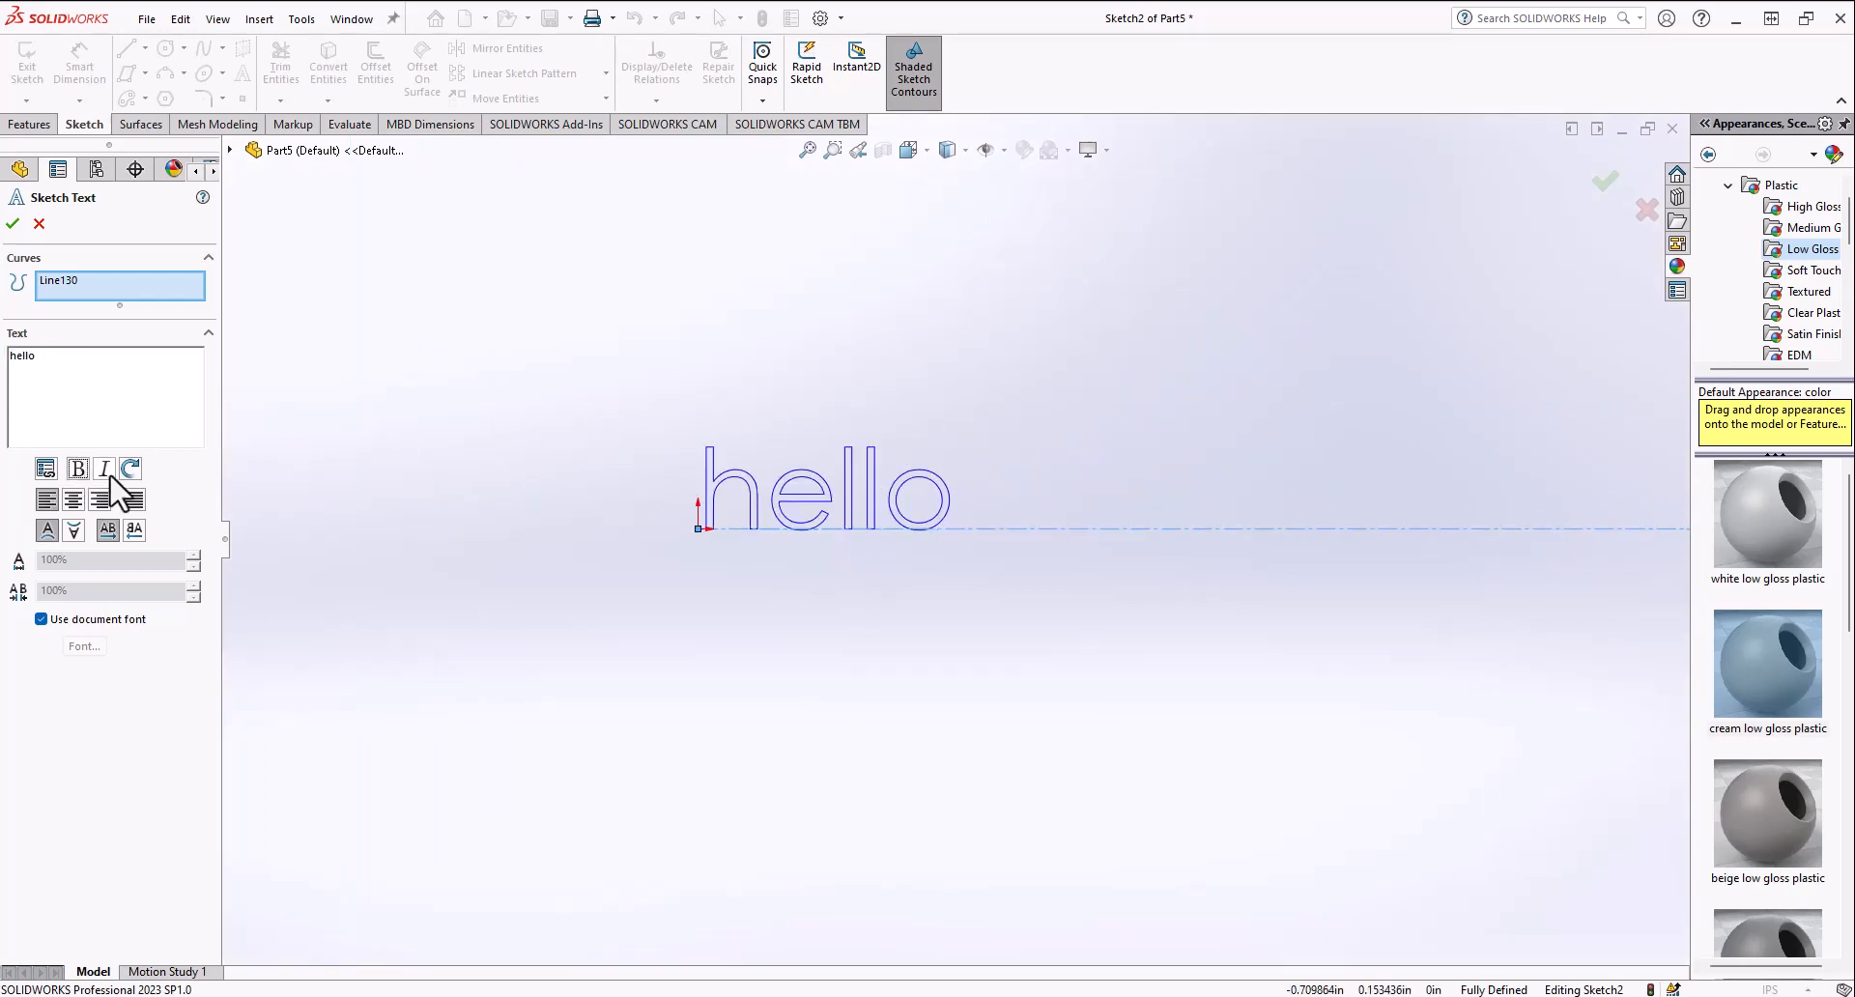
click(107, 470)
click(131, 470)
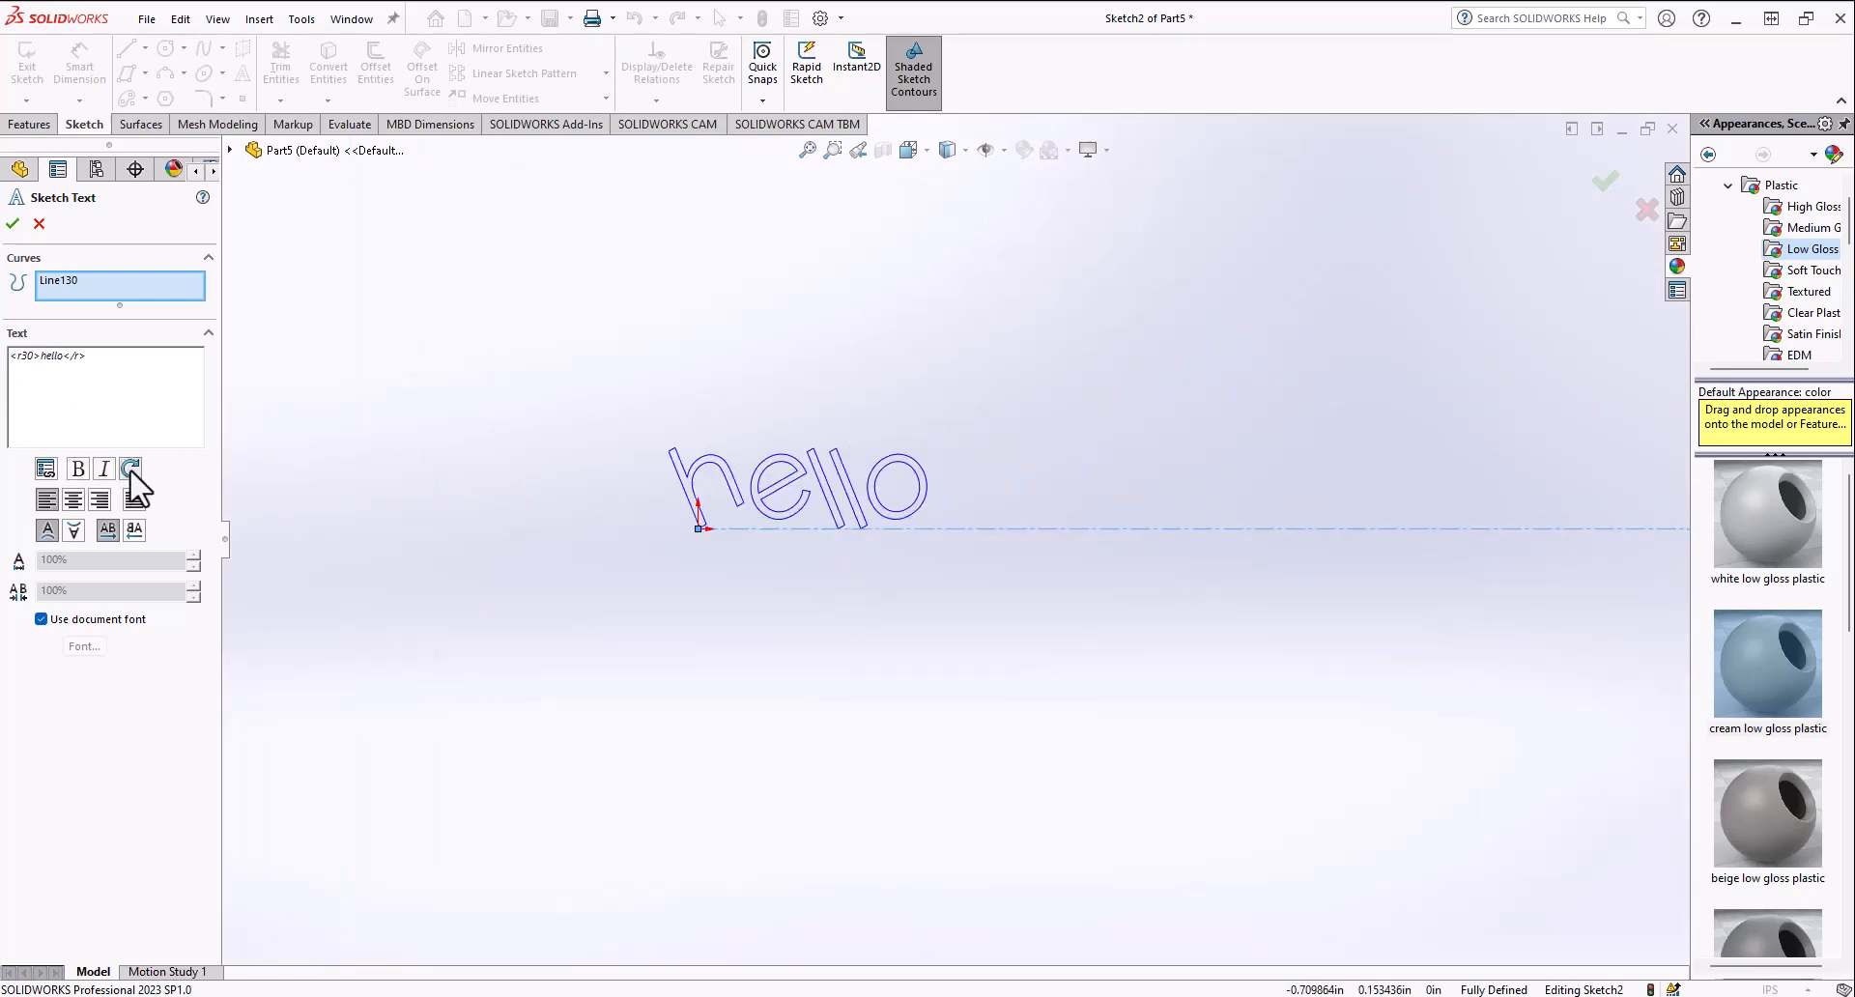
click(130, 469)
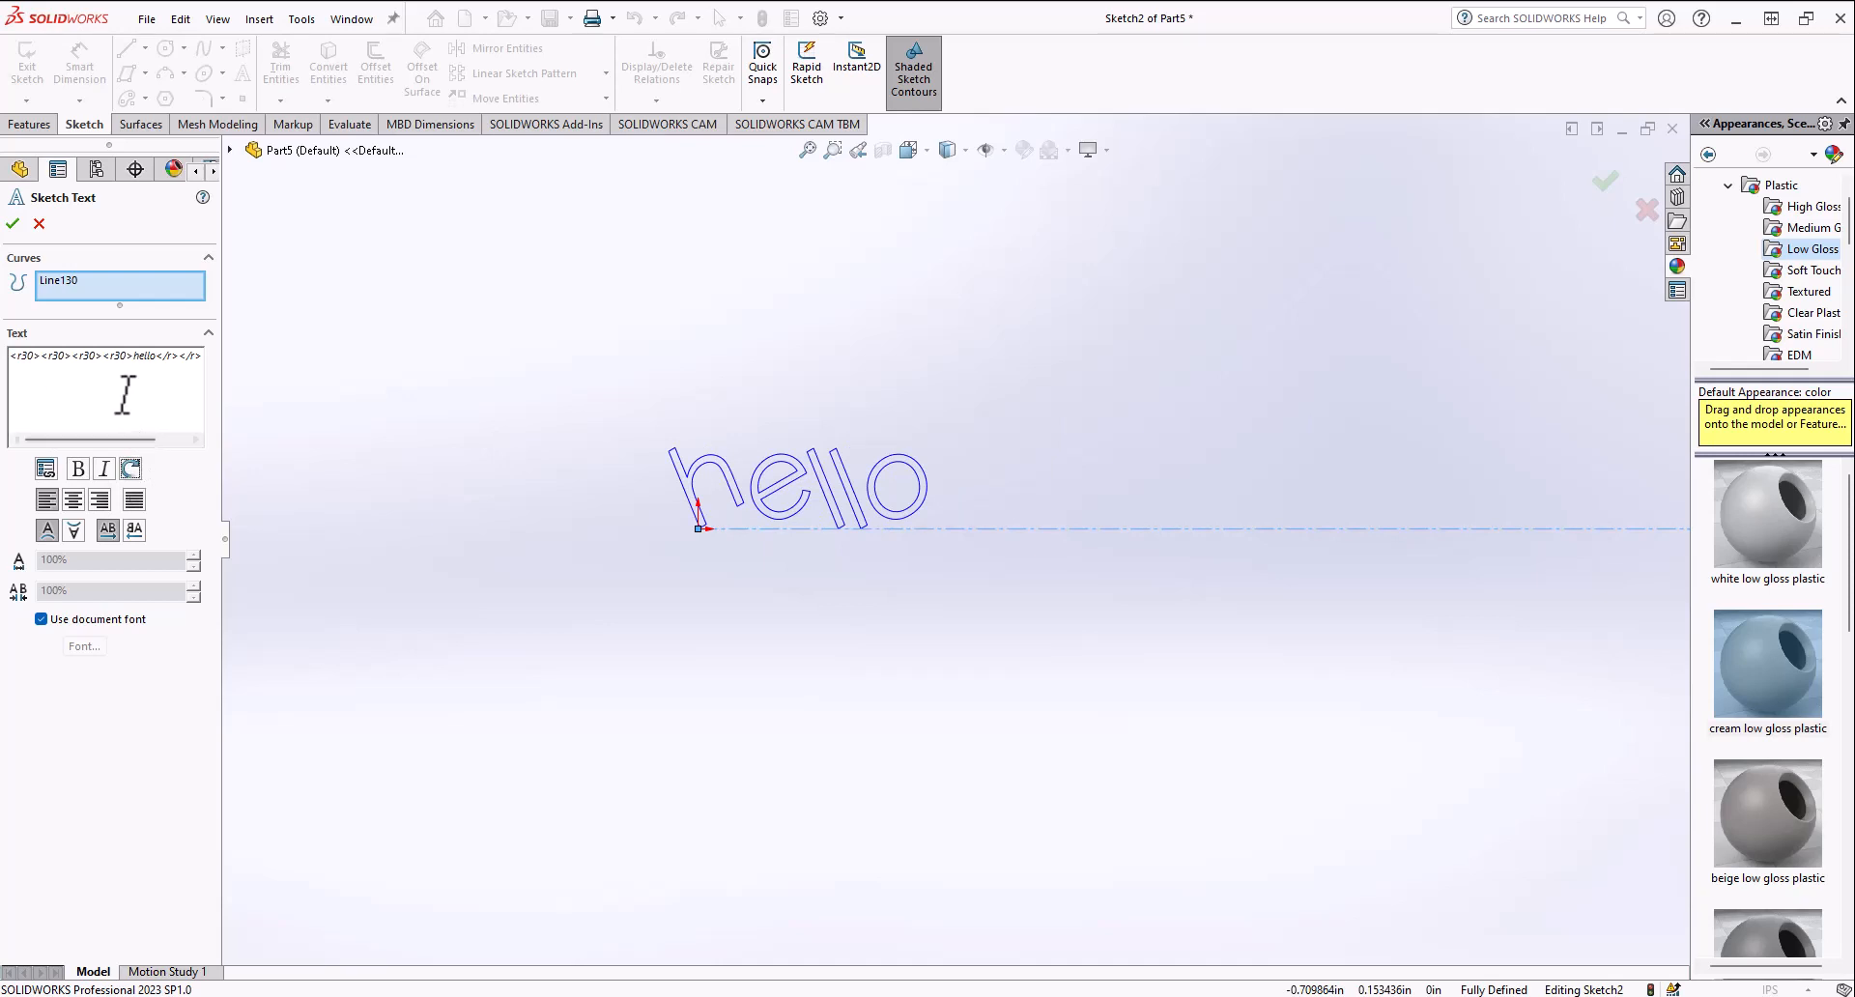
Step: Clear the text box and retype hello without the rotation
drag(64, 358, 11, 363)
key(Delete)
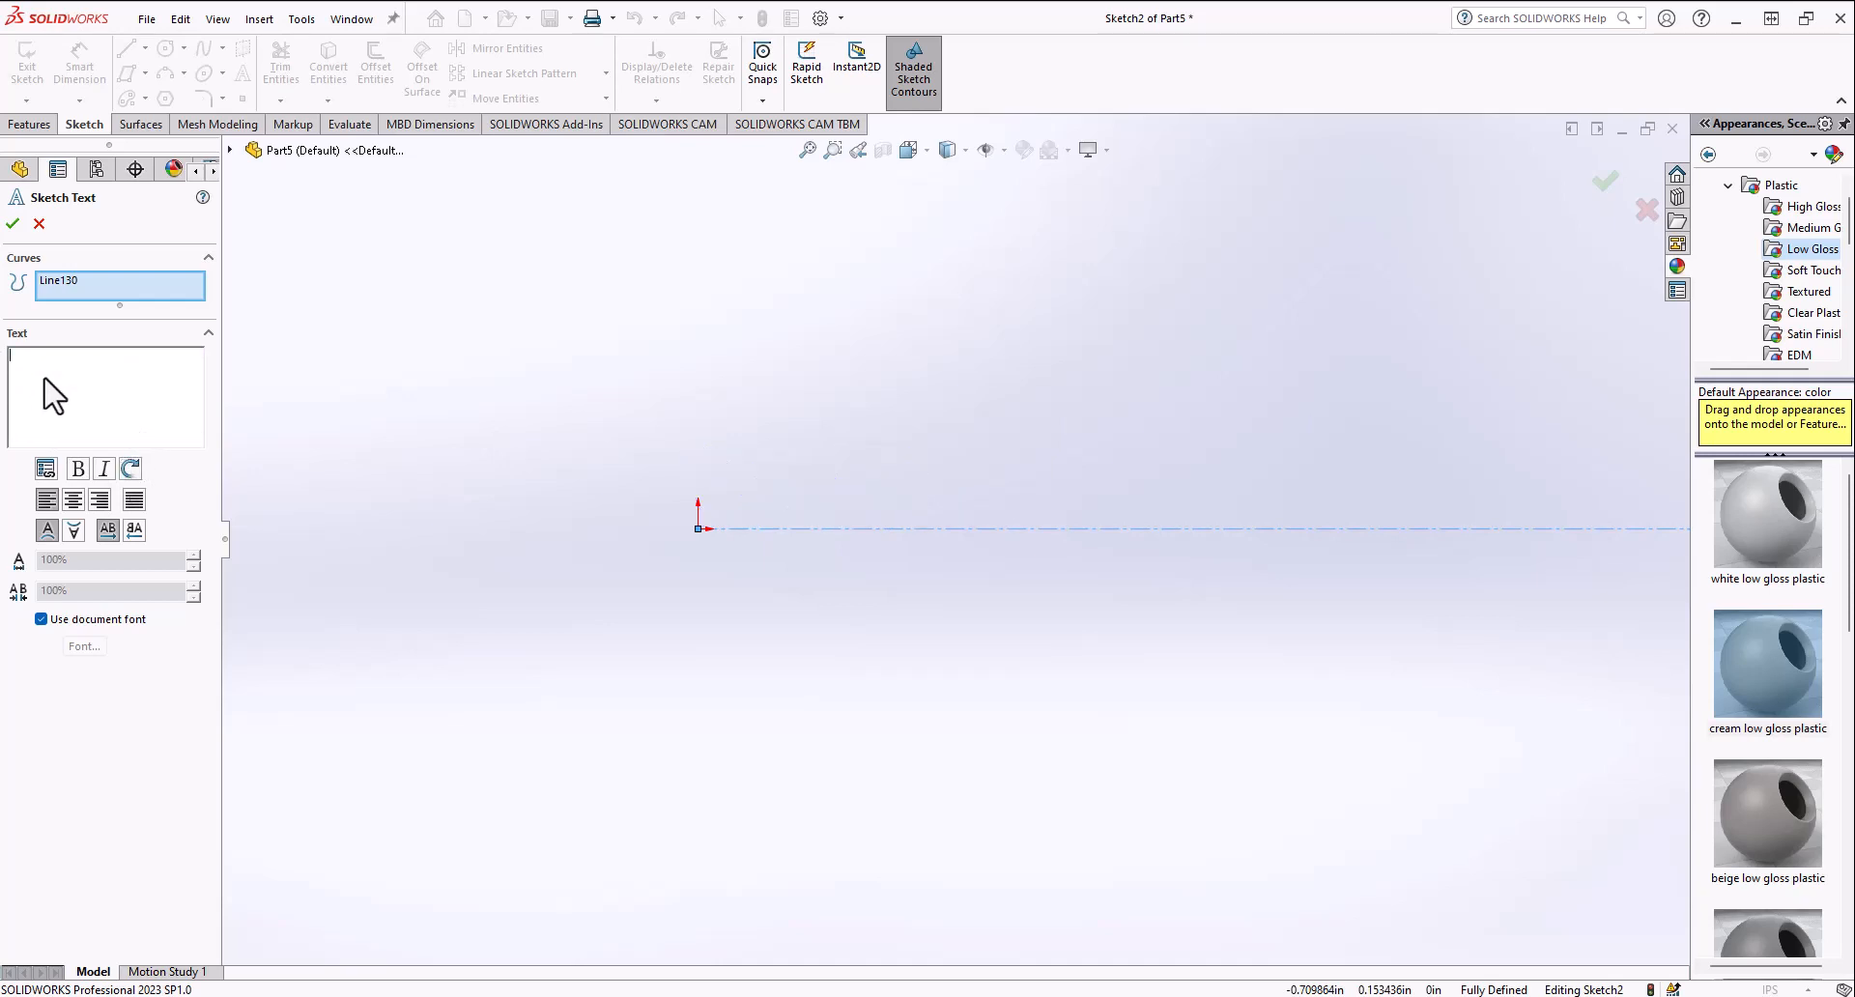
text(hello)
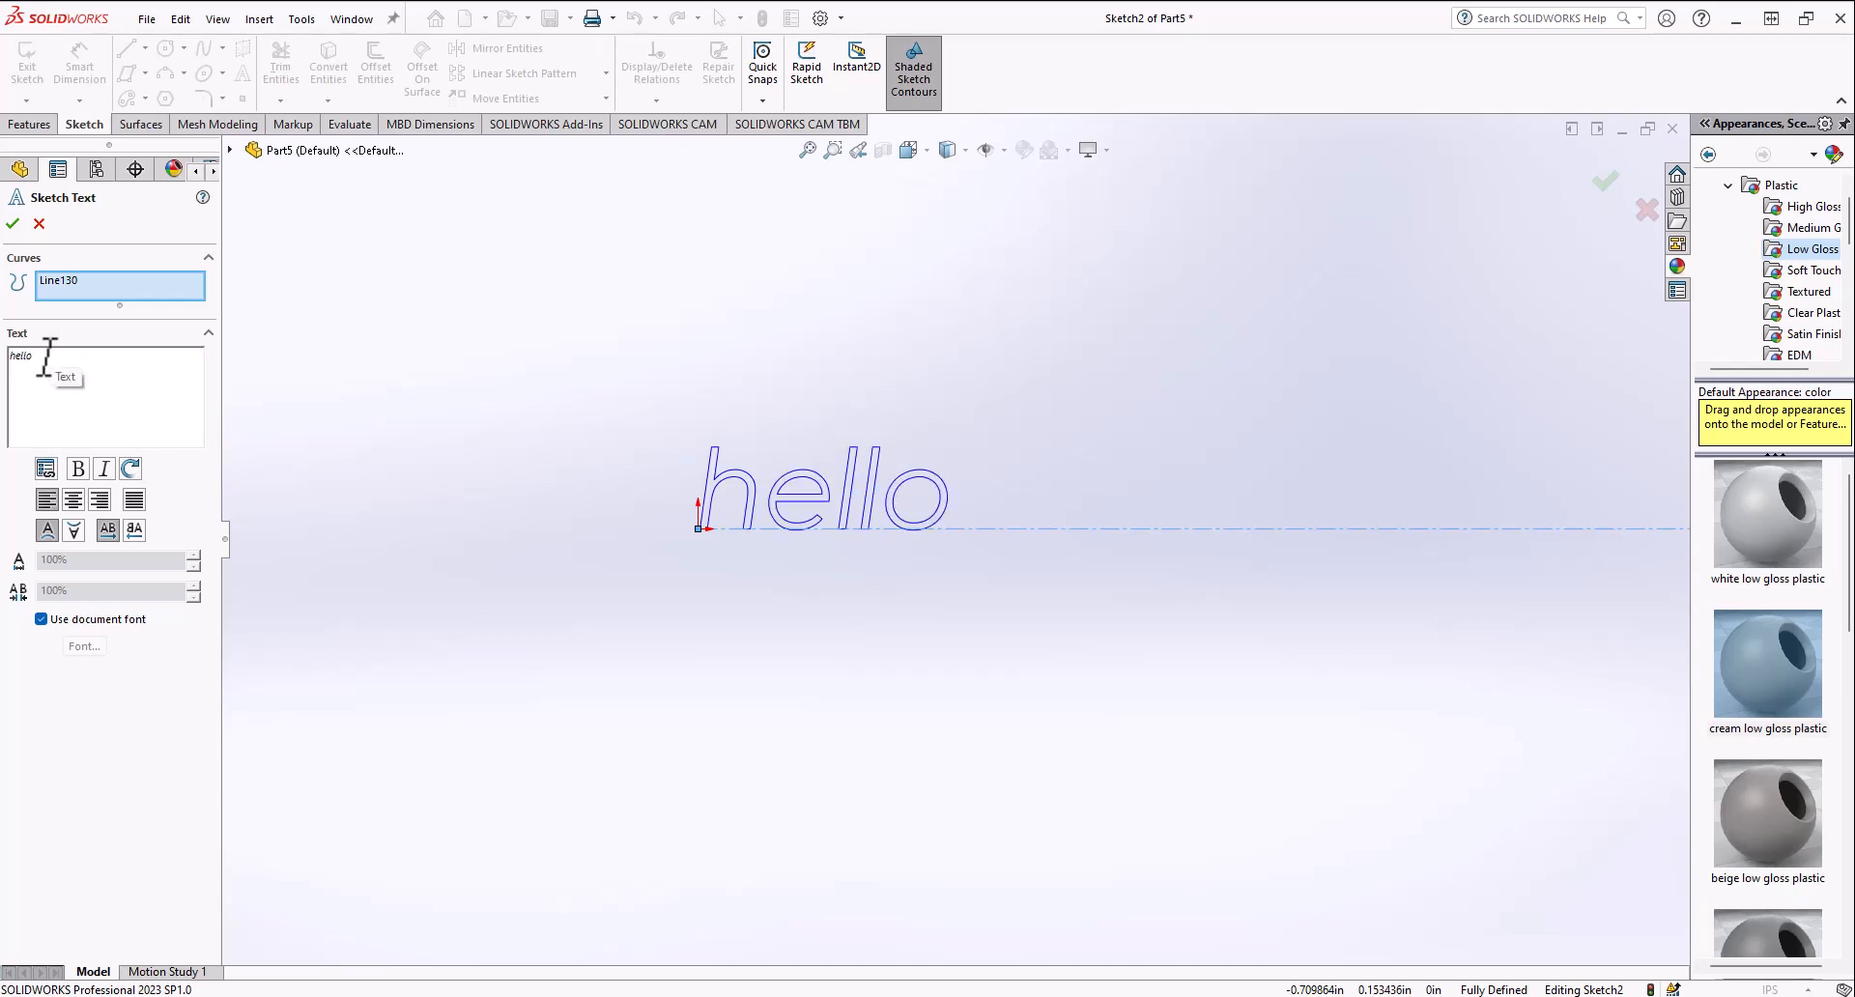
scroll(785, 528, up, 8)
scroll(1065, 580, down, 3)
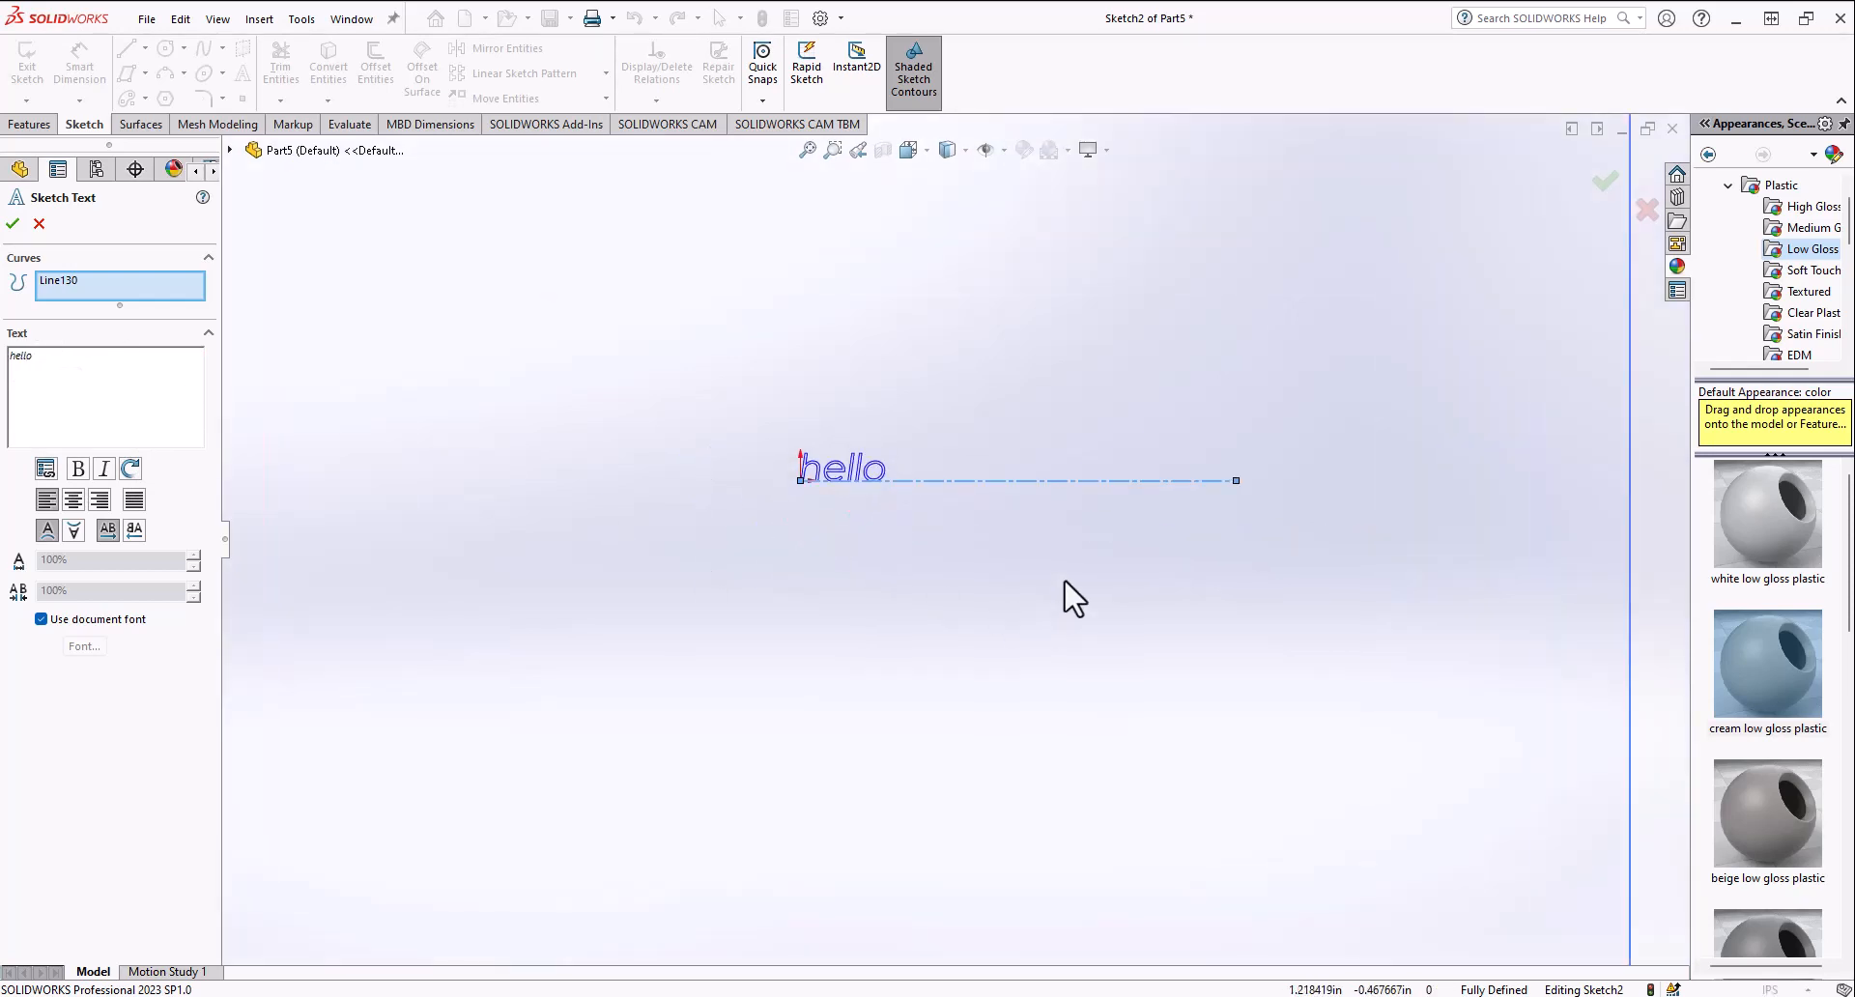
Step: Cycle the text alignment through center, right and full justify
click(74, 500)
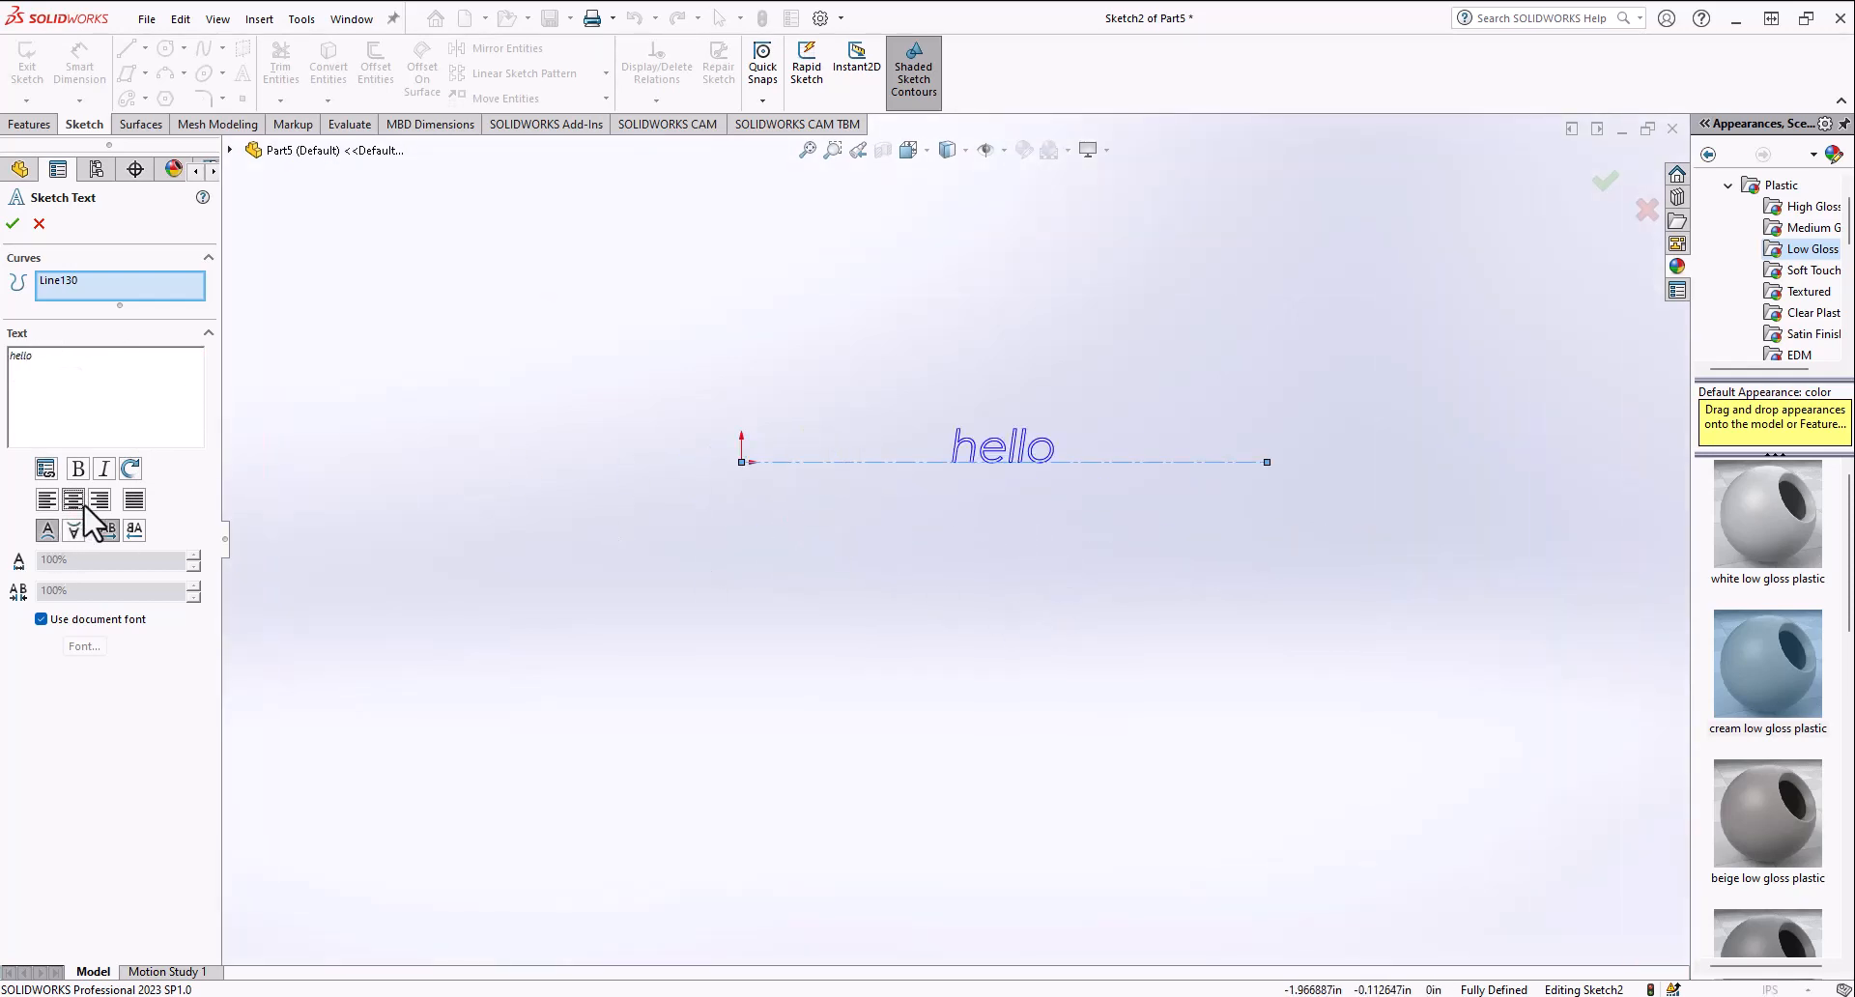
click(100, 499)
click(134, 499)
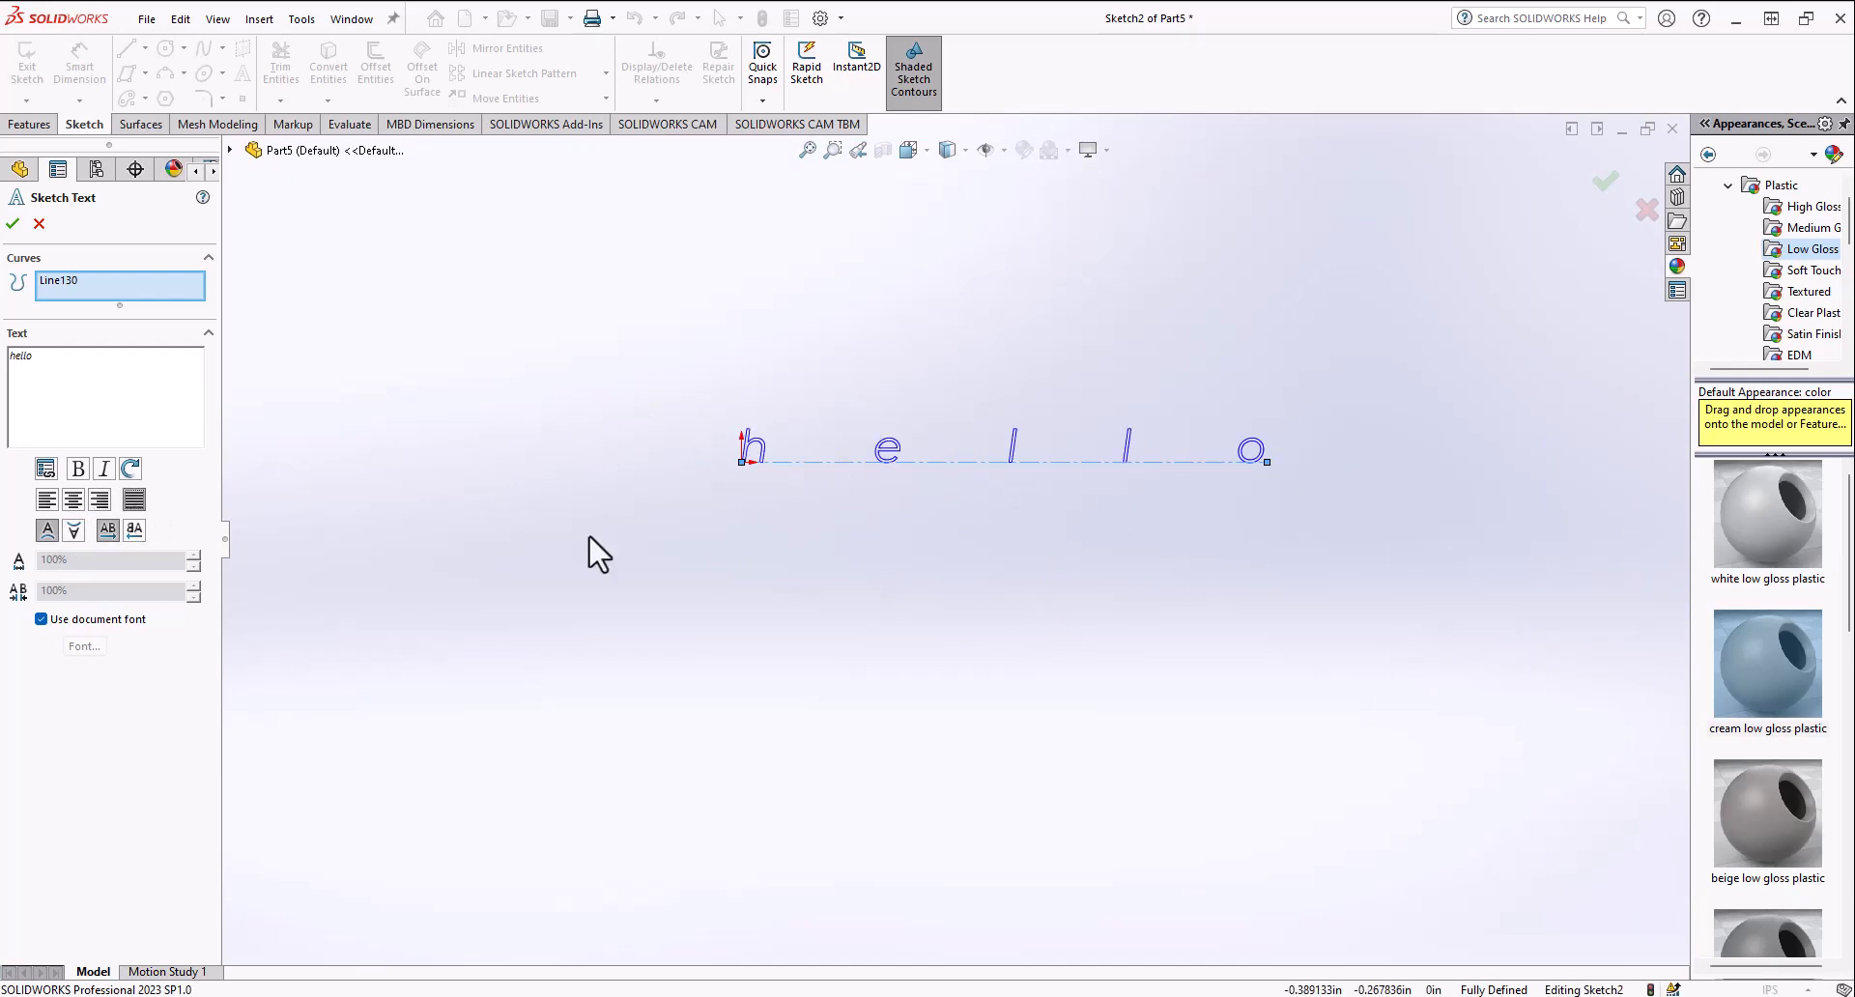
Step: Try the vertical and horizontal flip options on the text, returning to normal orientation
click(58, 532)
click(70, 533)
click(53, 531)
click(69, 532)
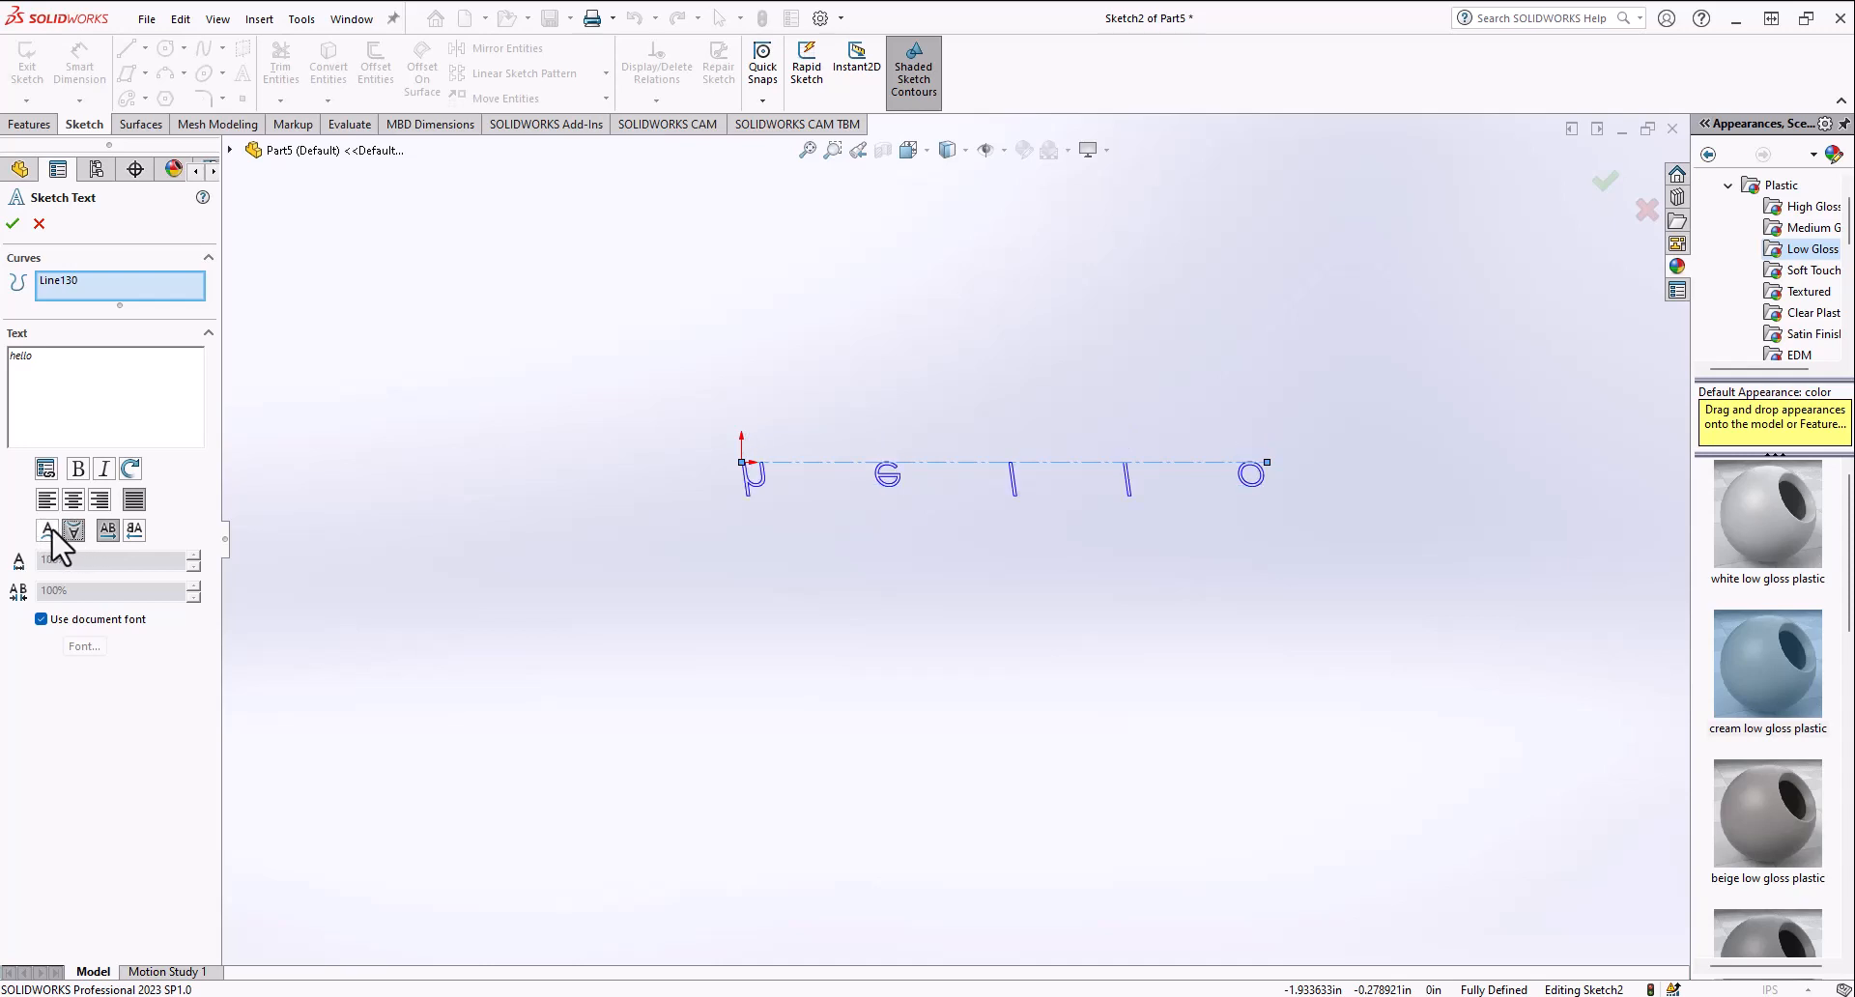
click(116, 536)
click(117, 535)
click(135, 531)
click(110, 532)
click(46, 531)
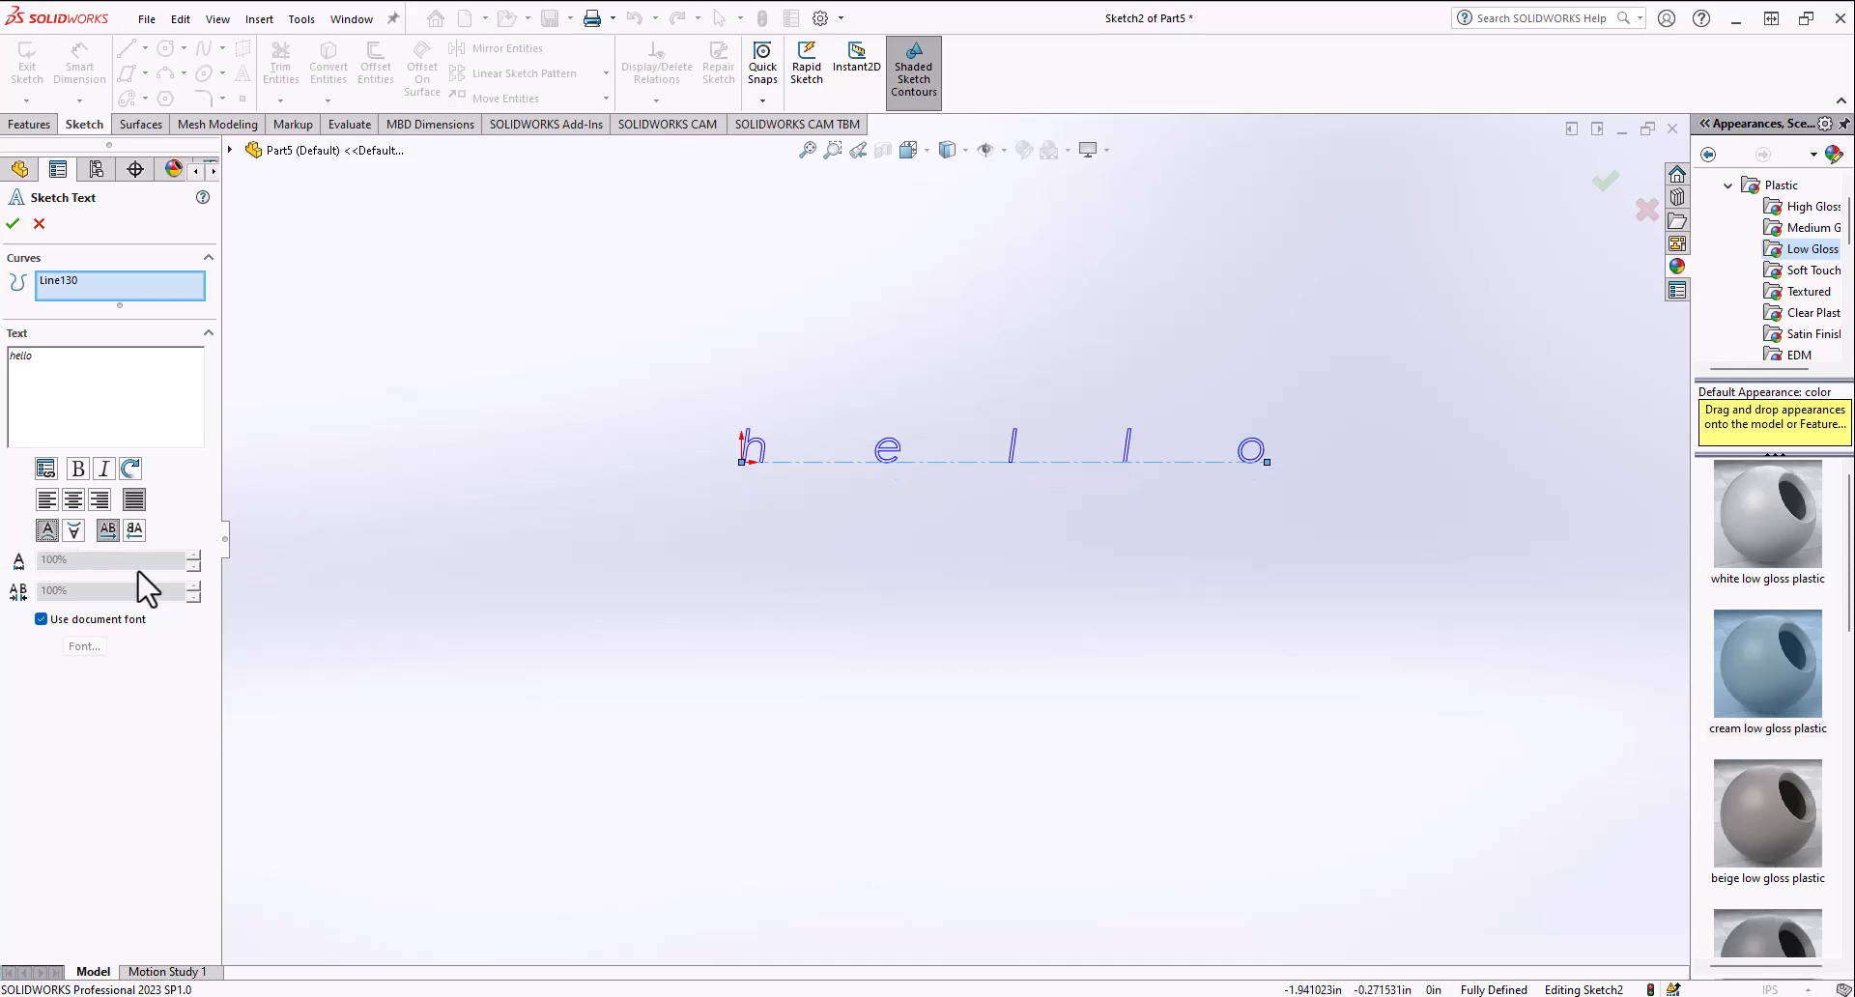
Step: Turn off the document font and set the text width factor to 310%
click(41, 620)
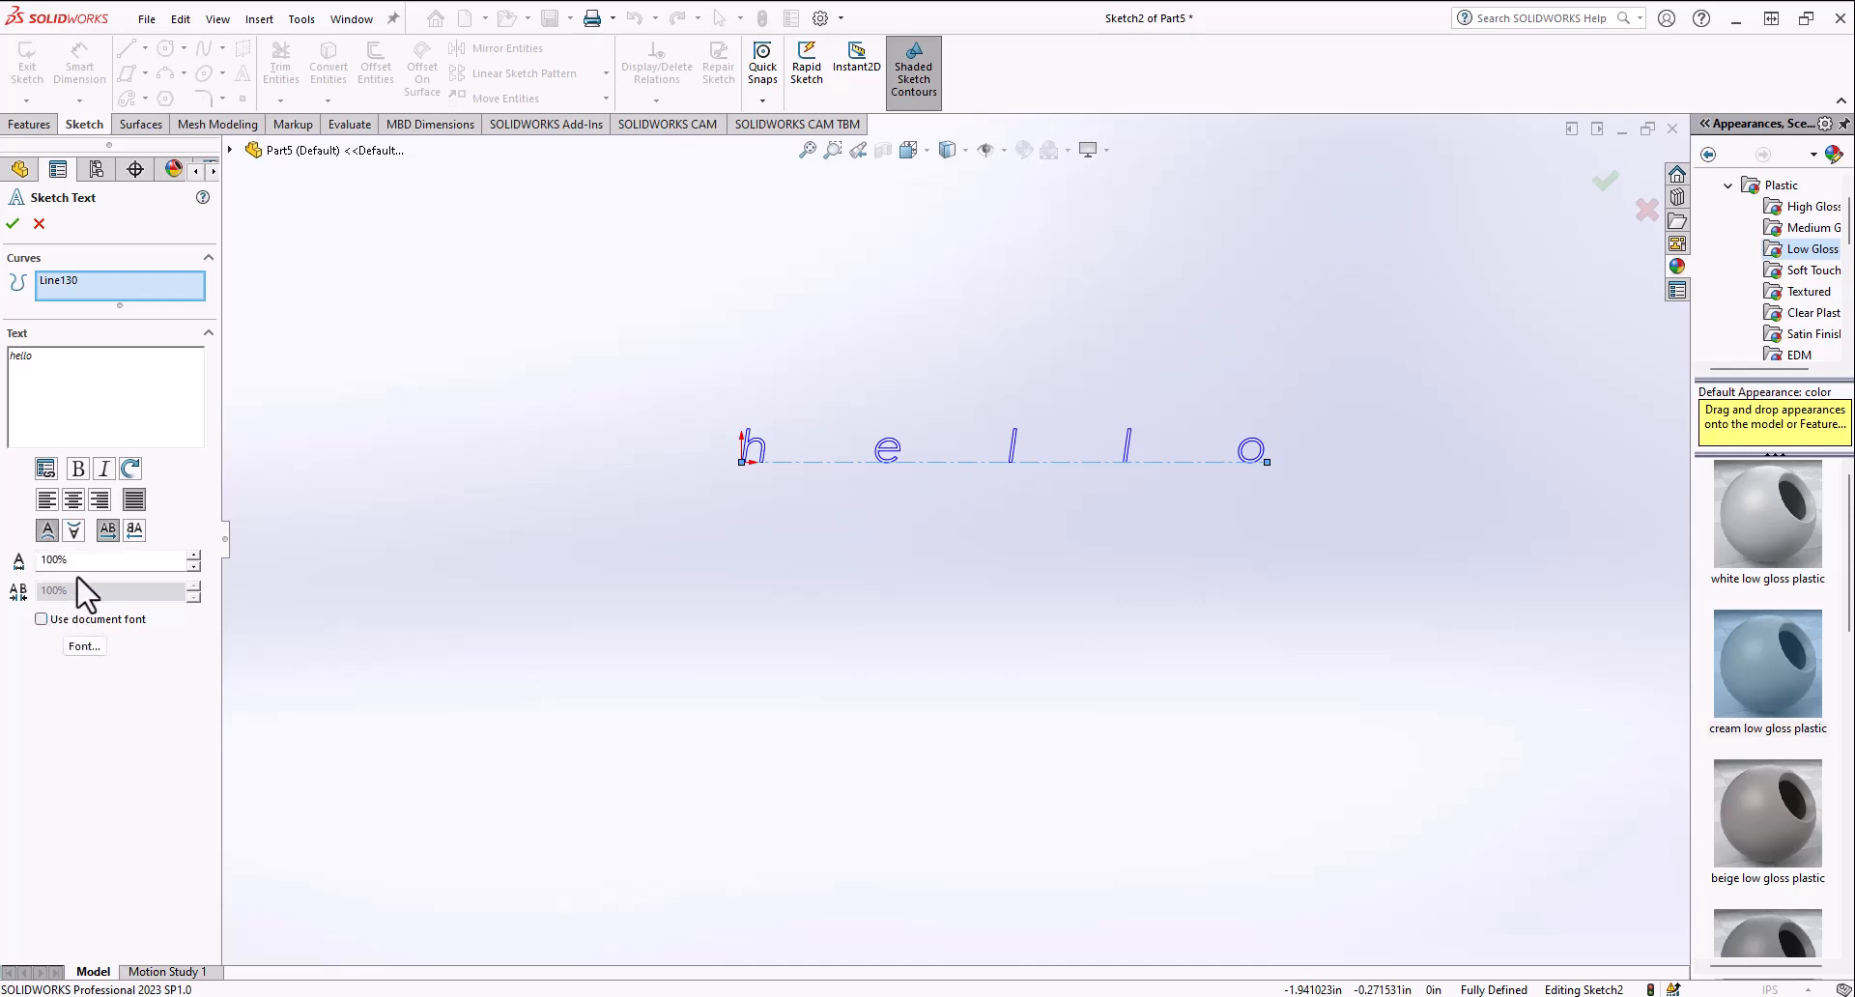
click(193, 556)
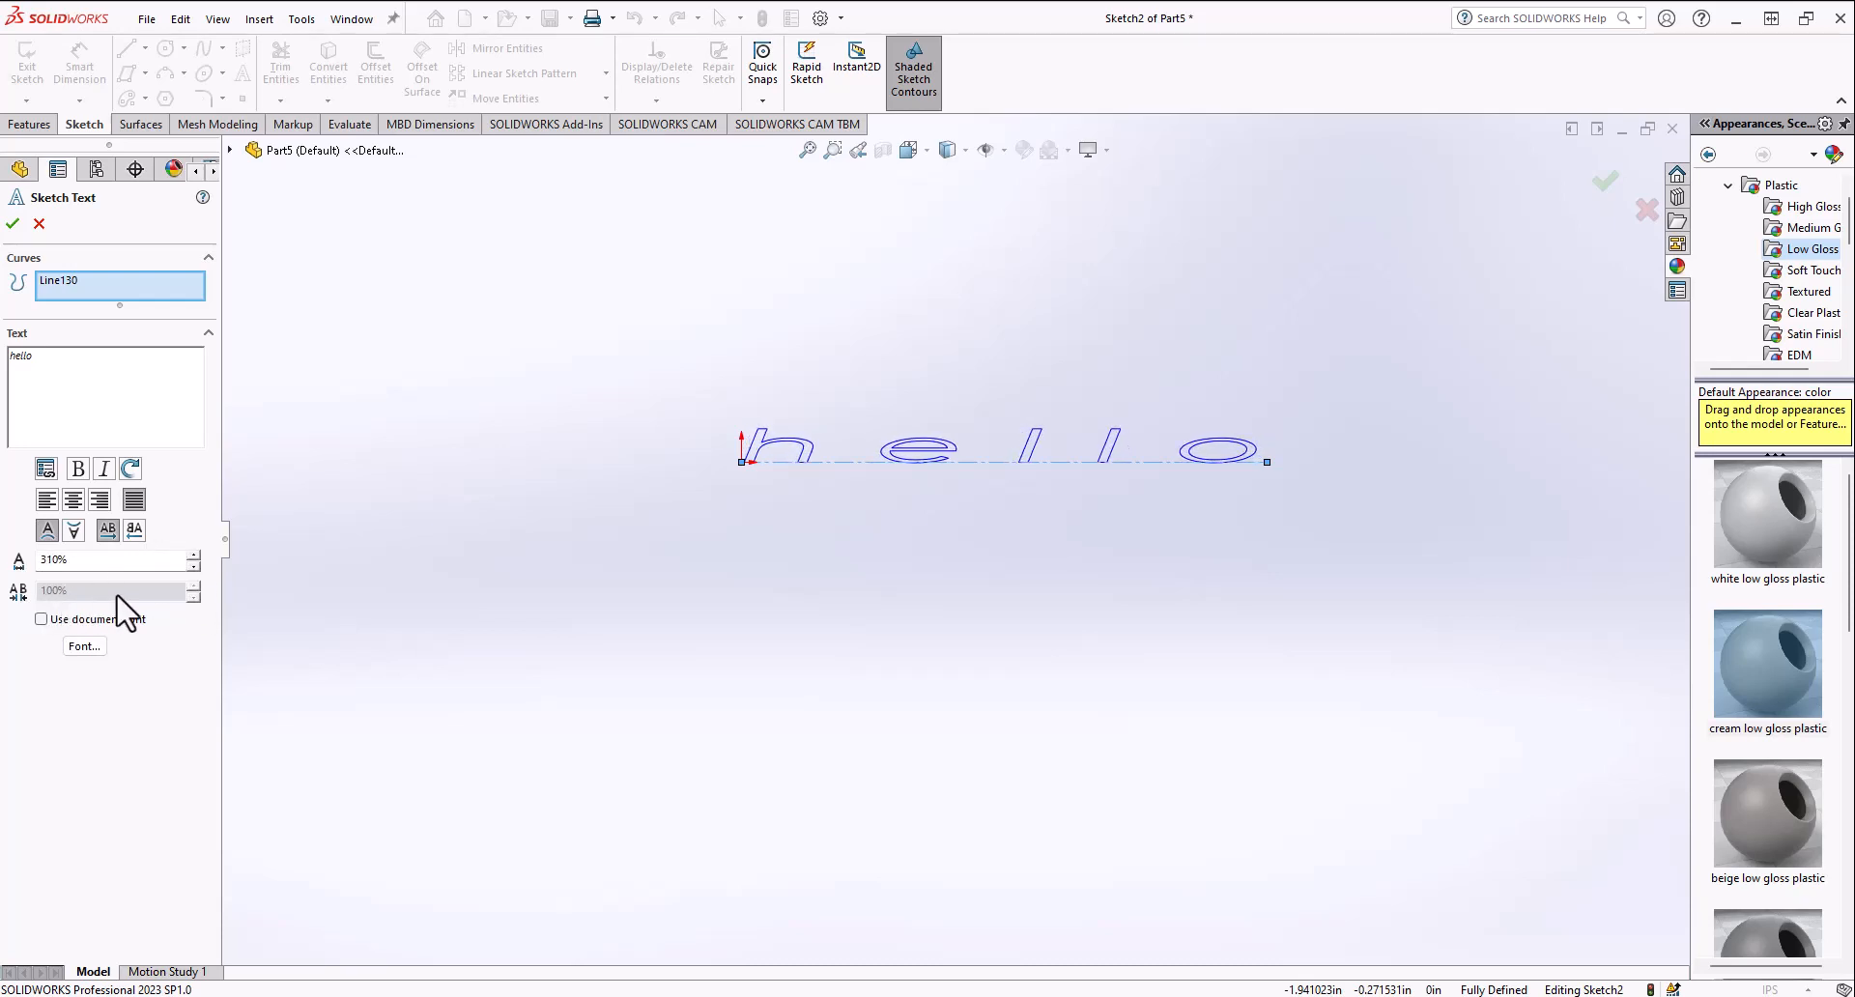
Step: Left-align the text and set the character spacing to 150%
click(48, 500)
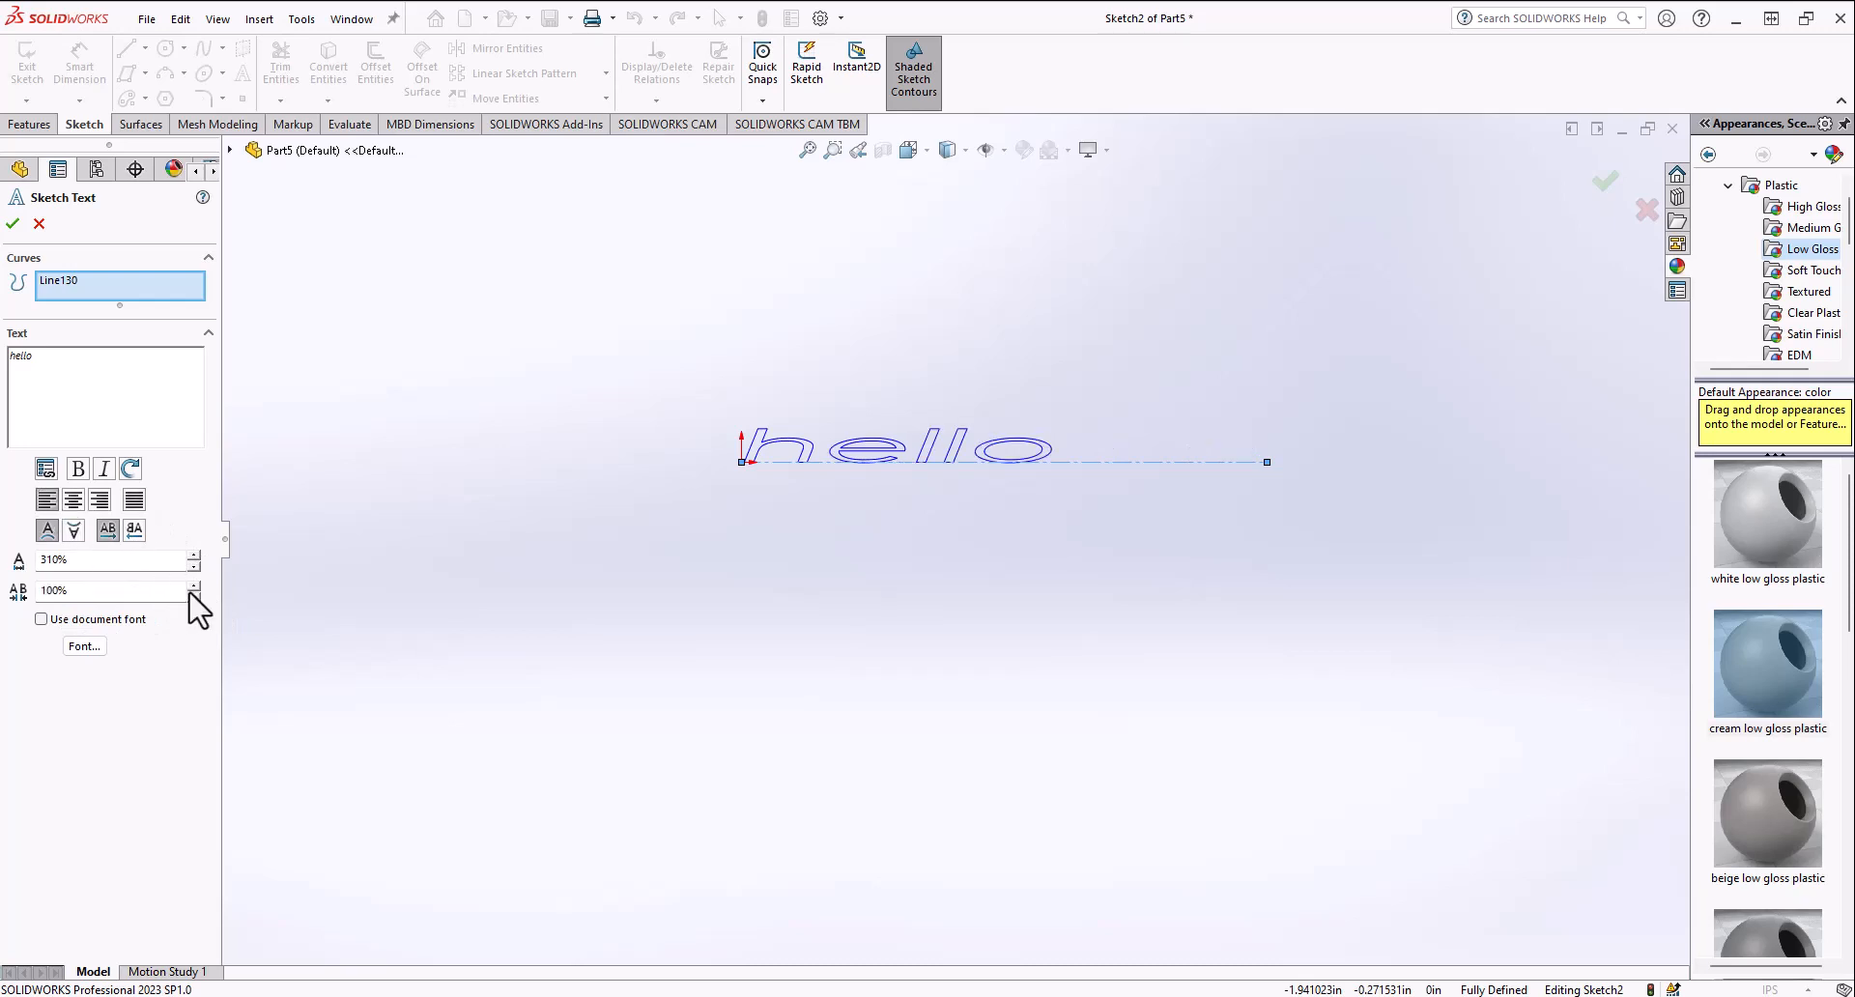
click(194, 586)
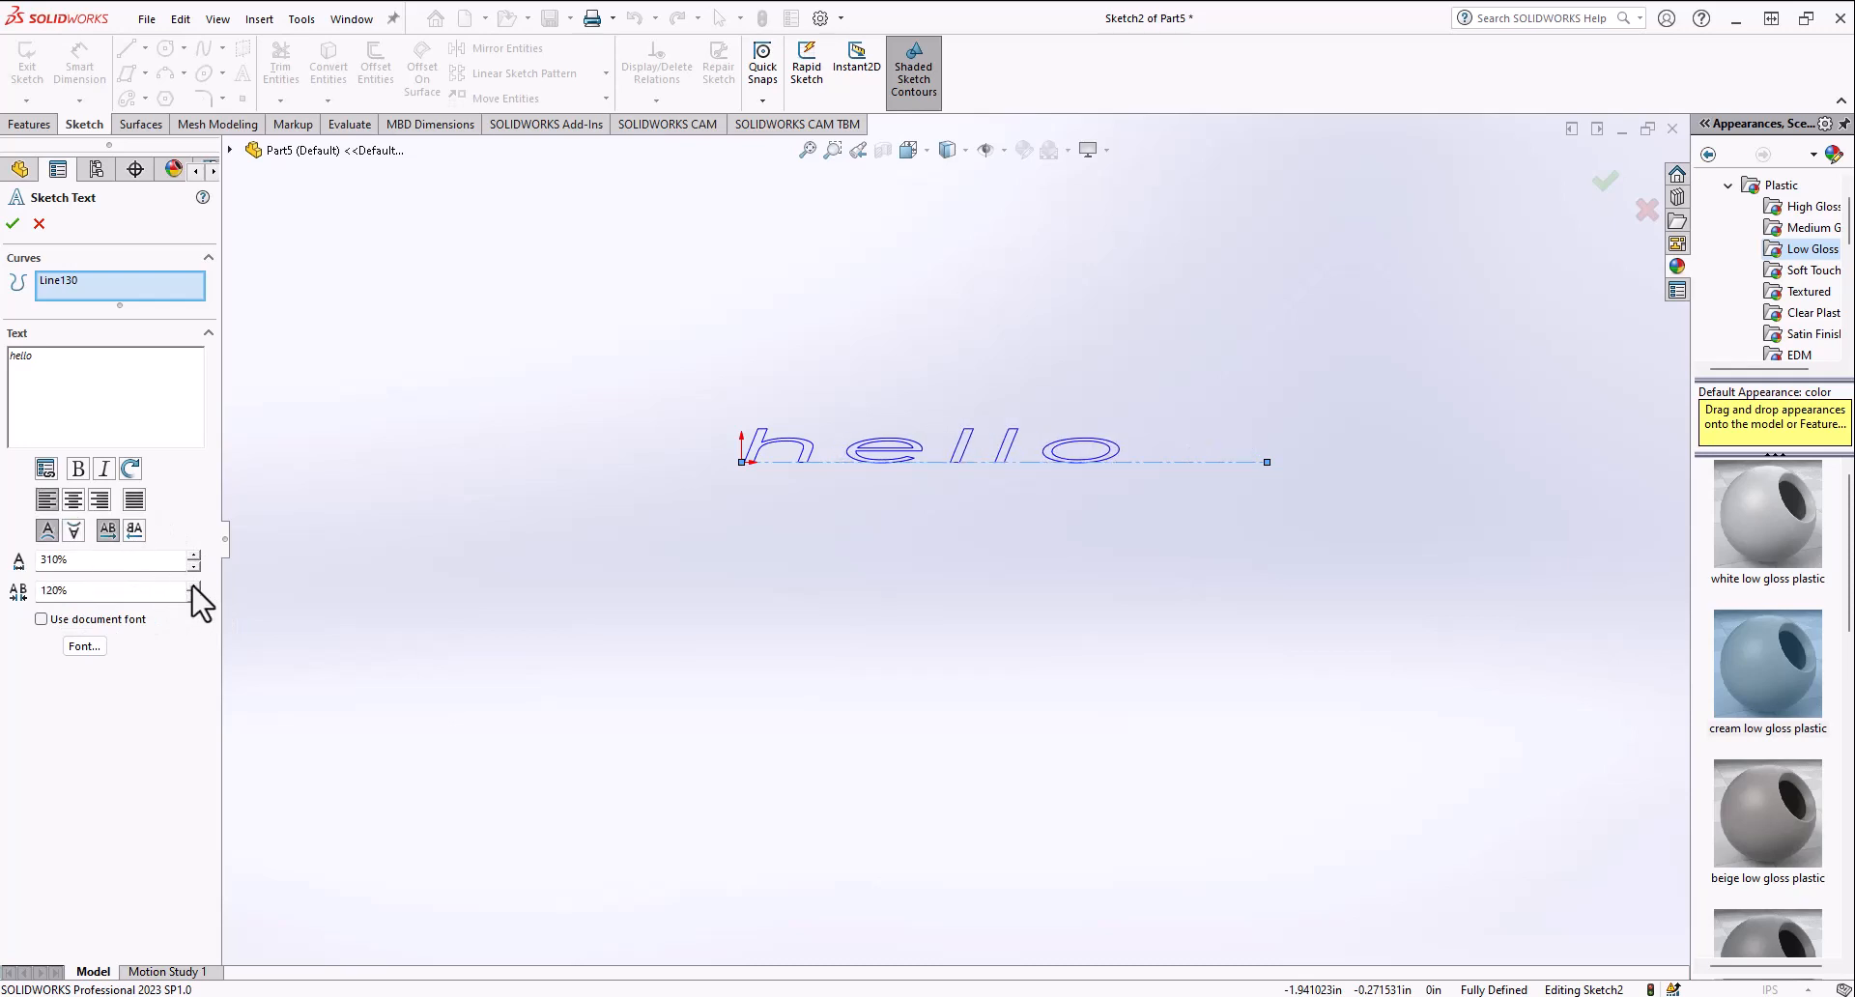
Step: Set the text font height to 0.5 in in the font dialog
click(79, 647)
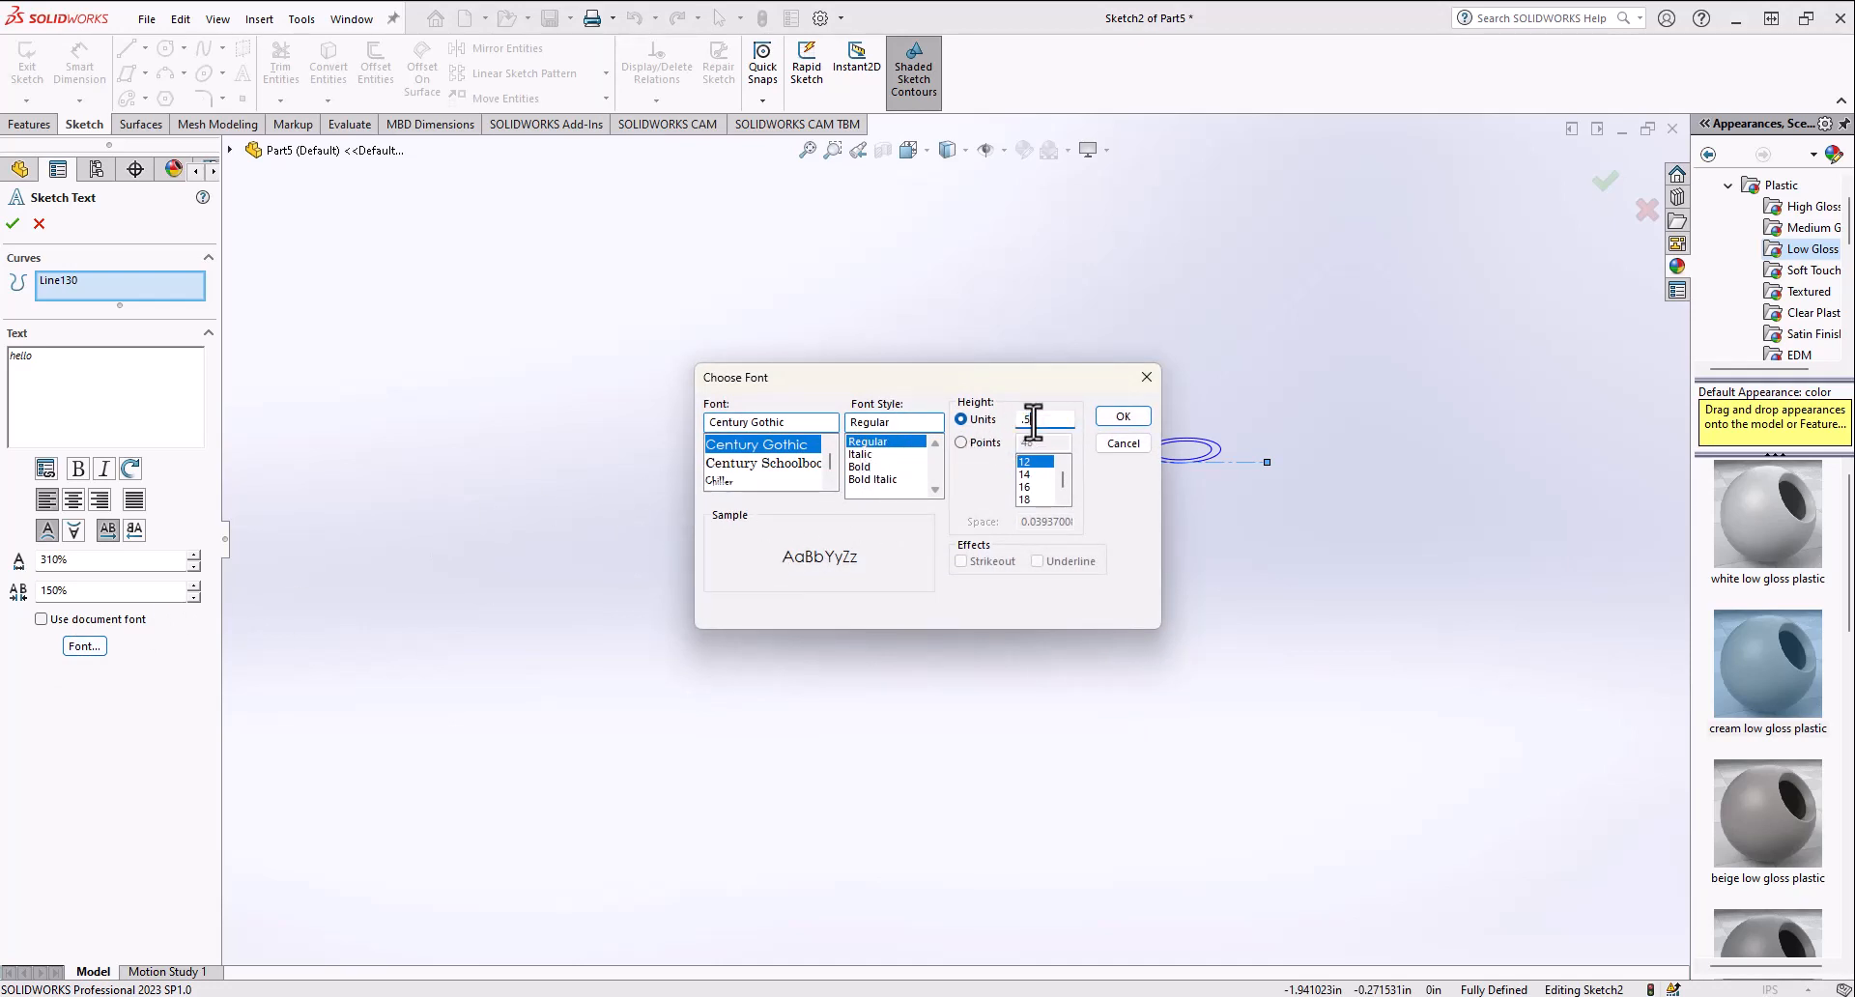
key(Return)
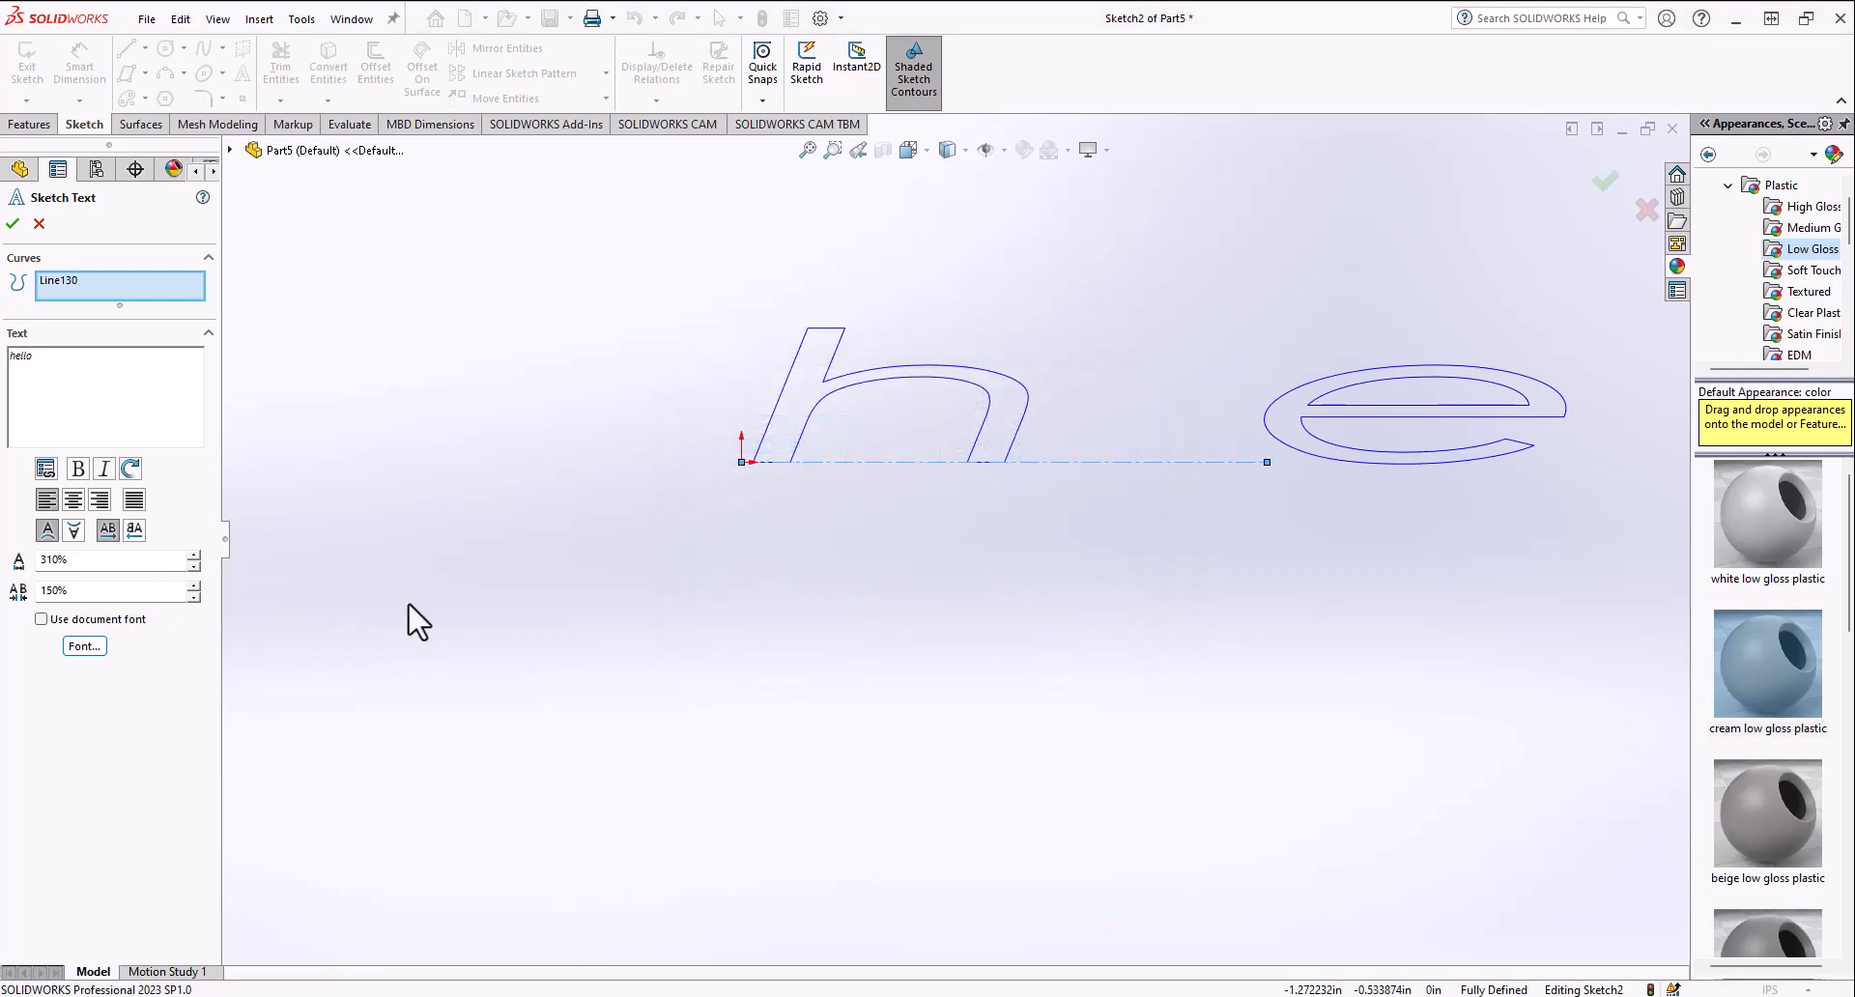
scroll(833, 549, up, 7)
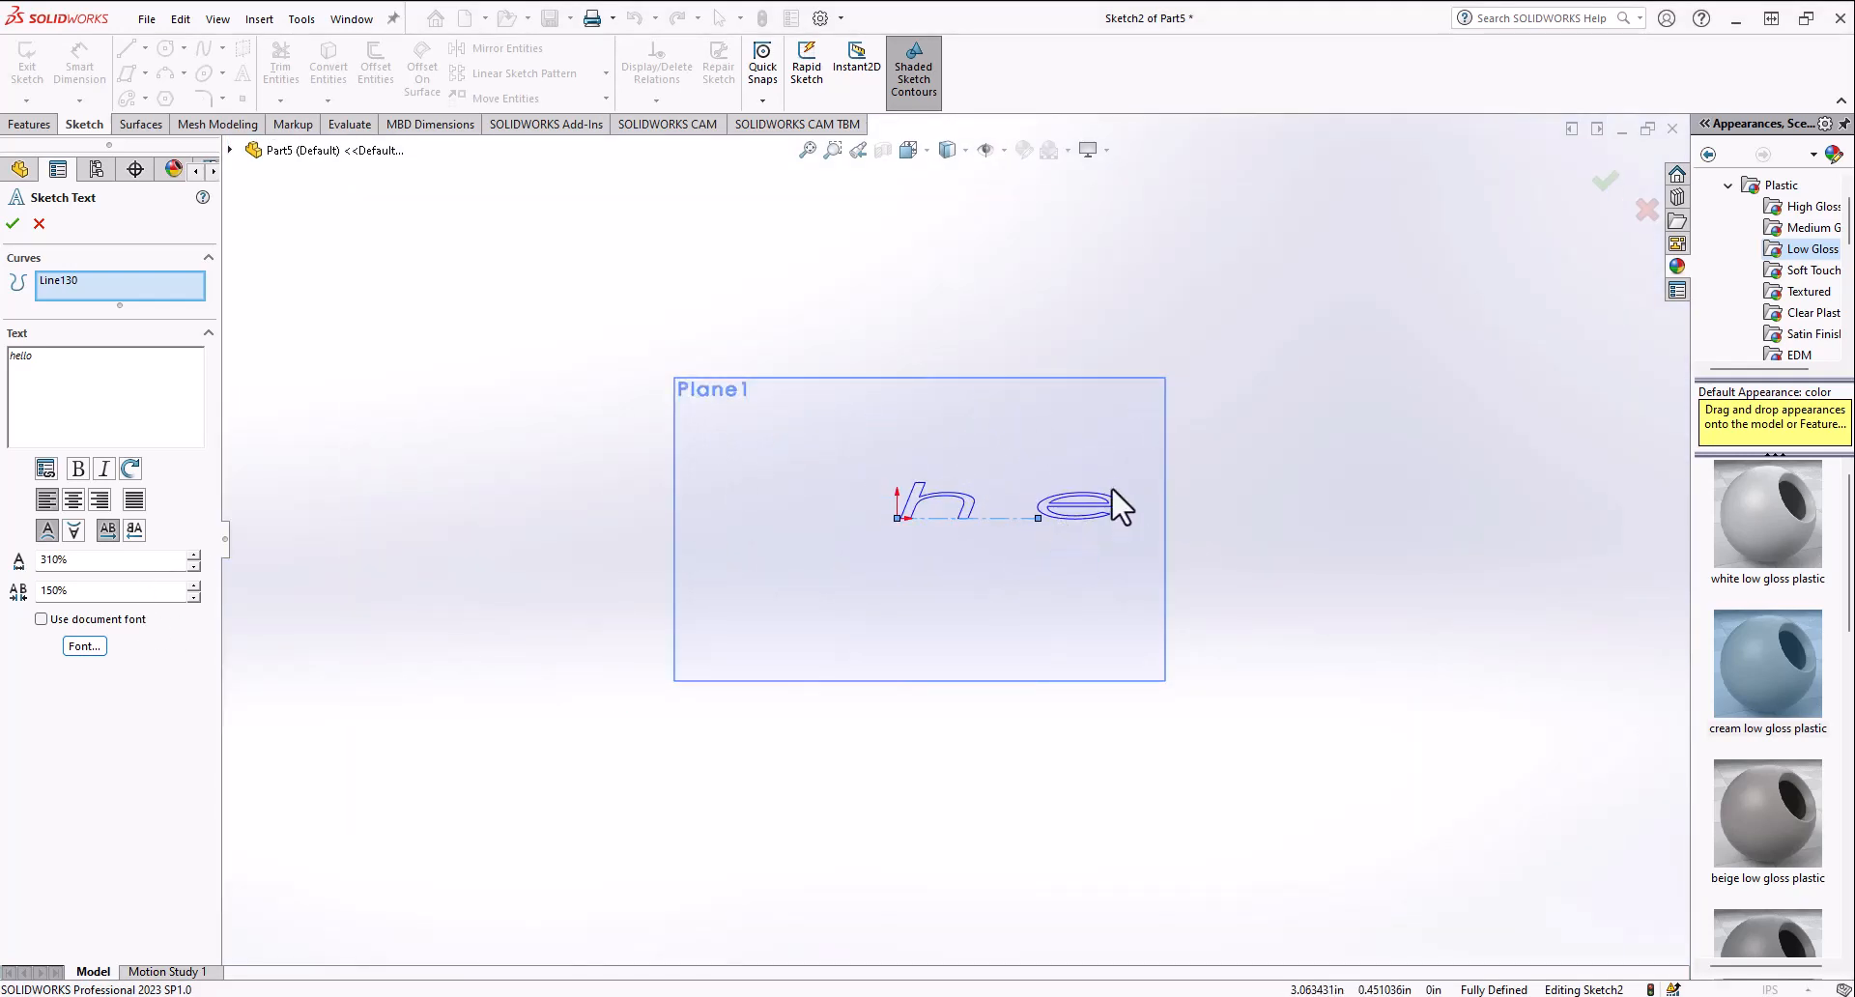
scroll(1042, 519, down, 2)
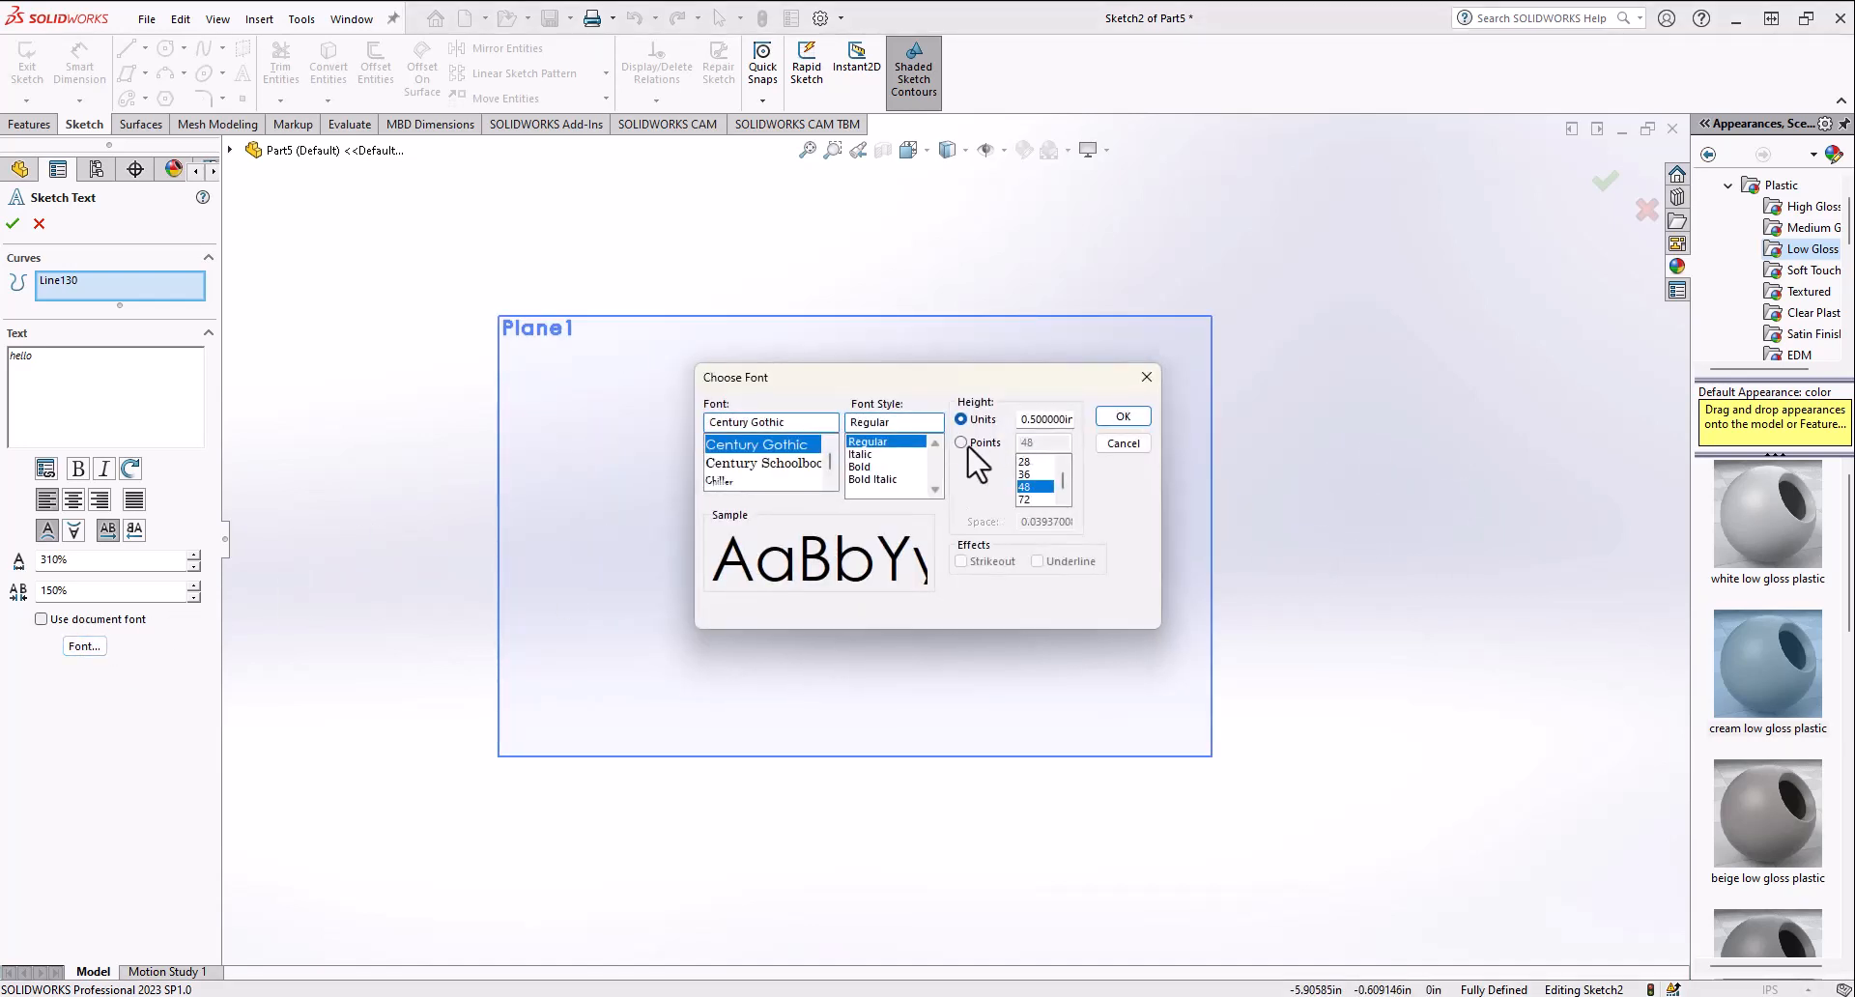
Step: Cancel the font dialog and the sketch text, then delete the text's centerline
click(969, 445)
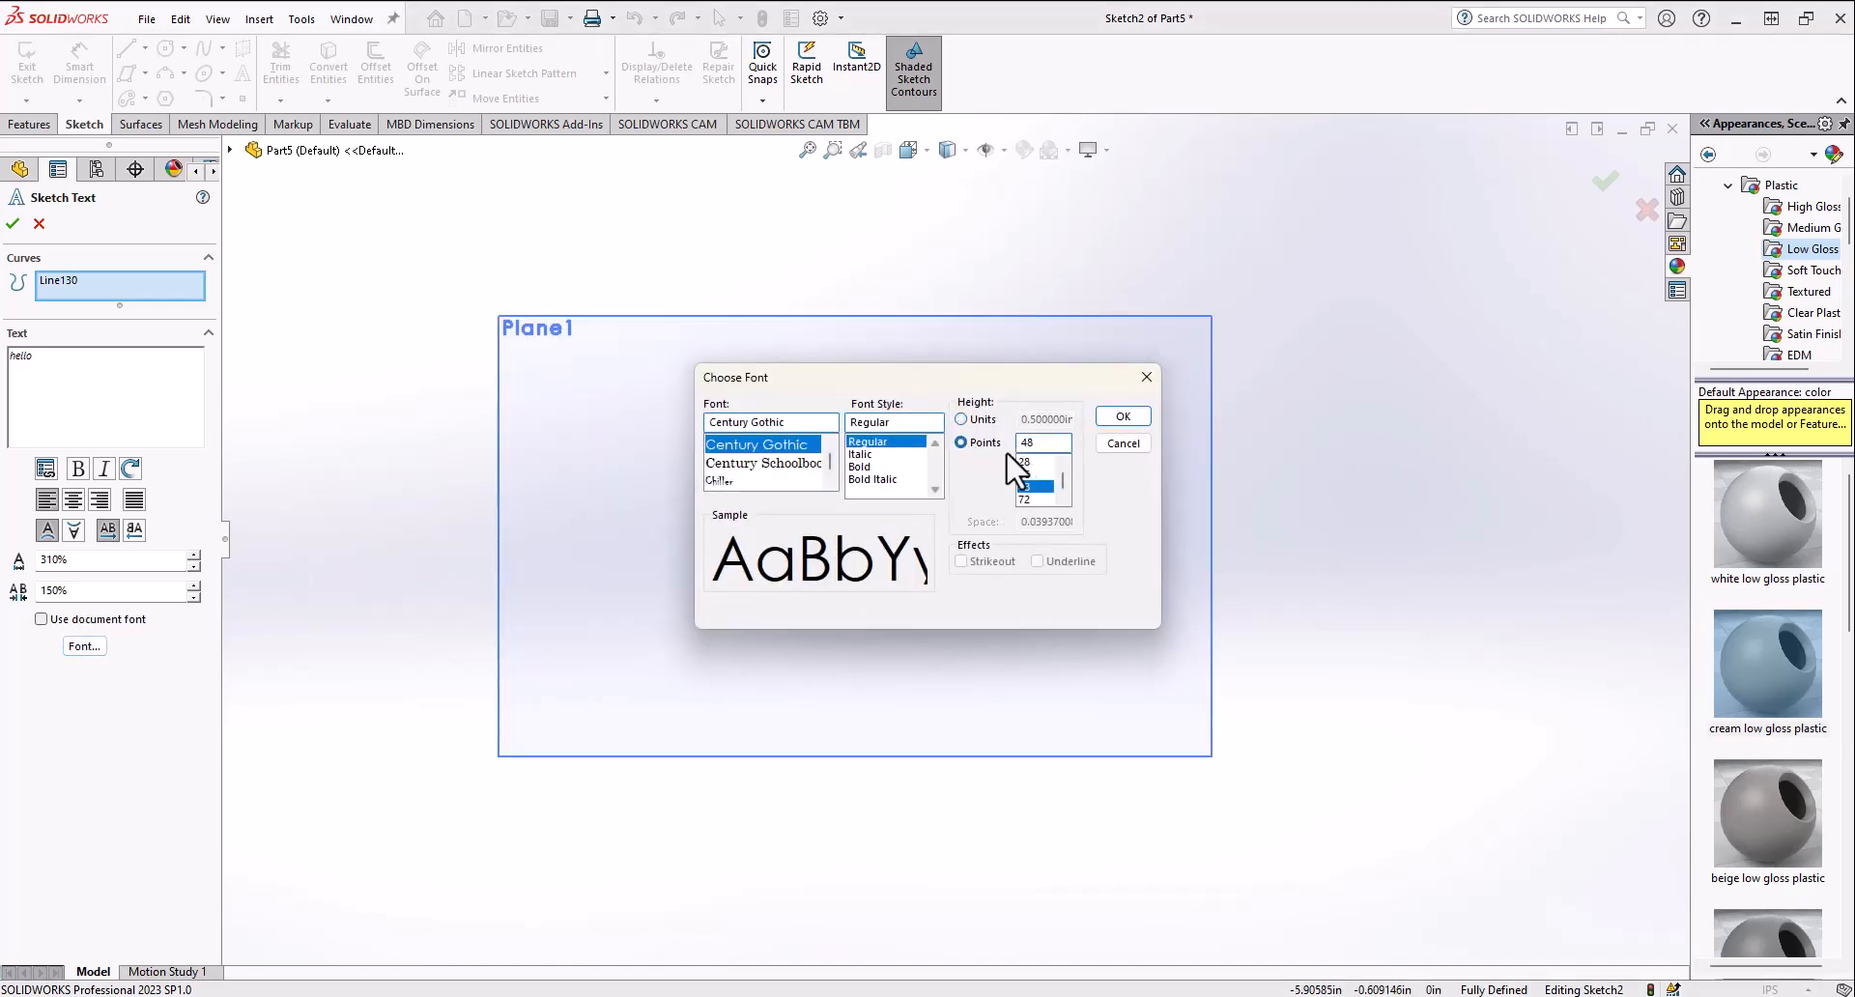
click(1121, 446)
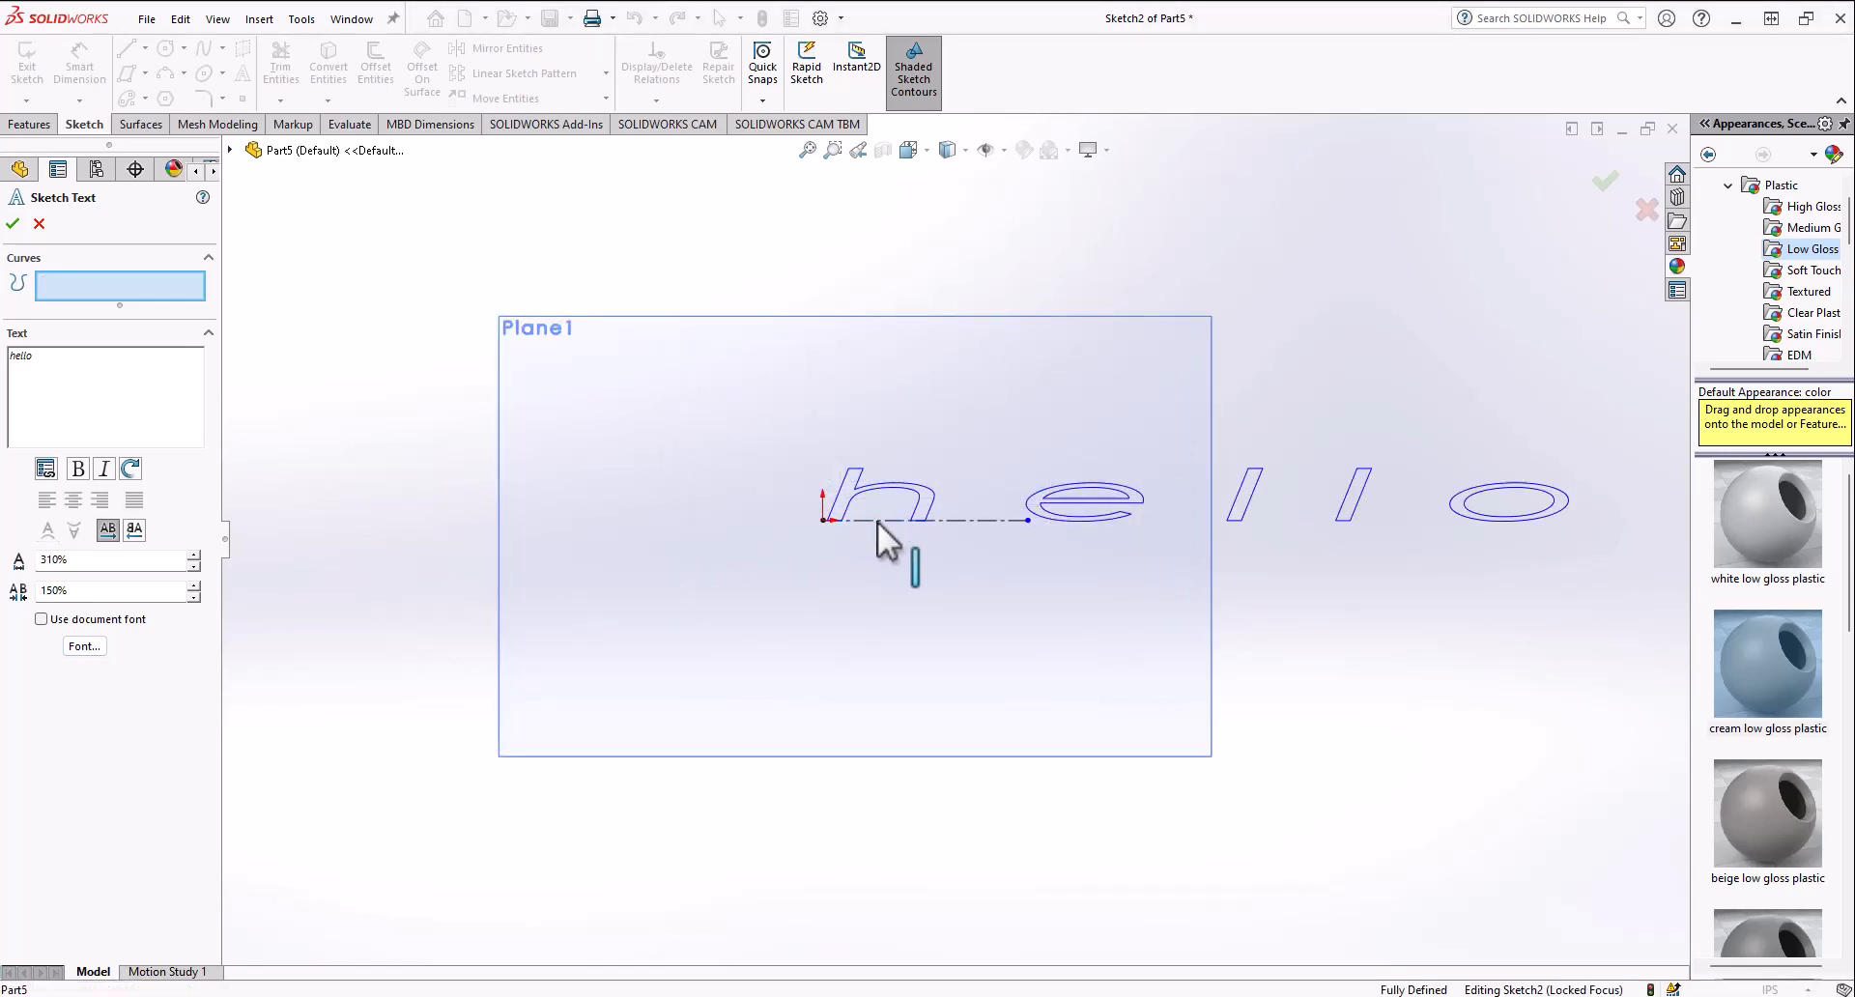
click(39, 223)
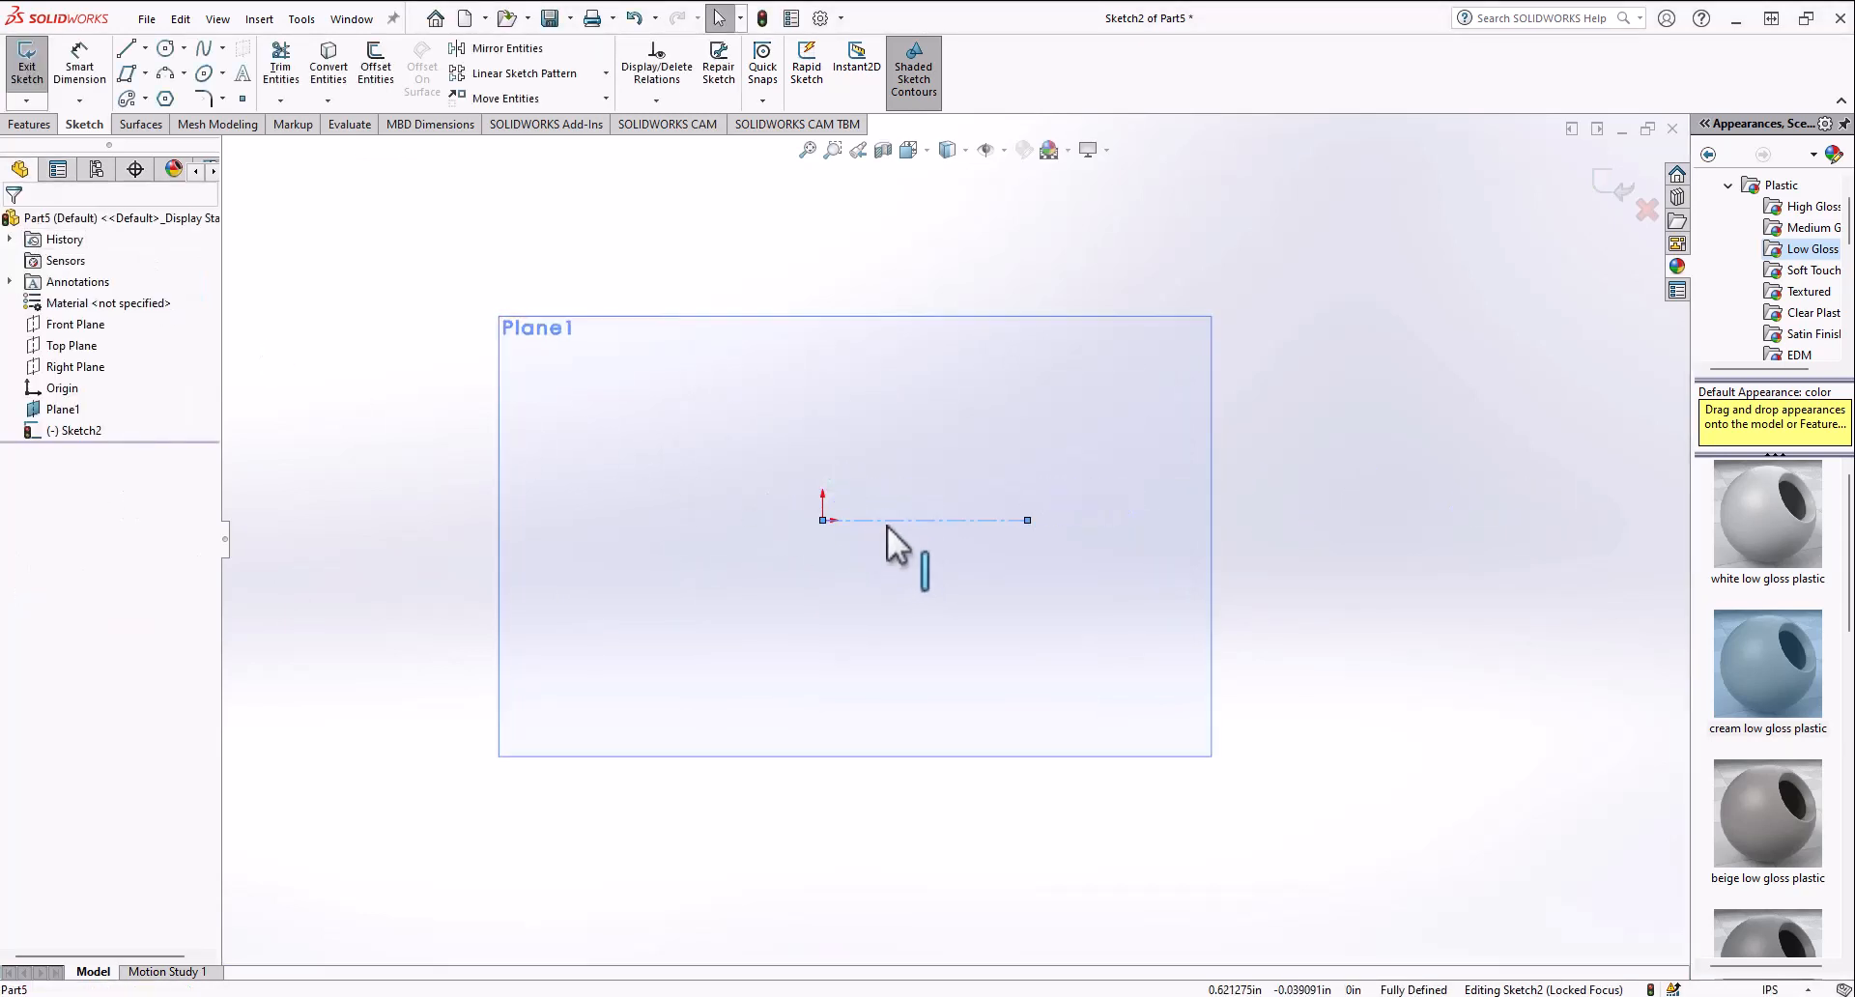
key(Delete)
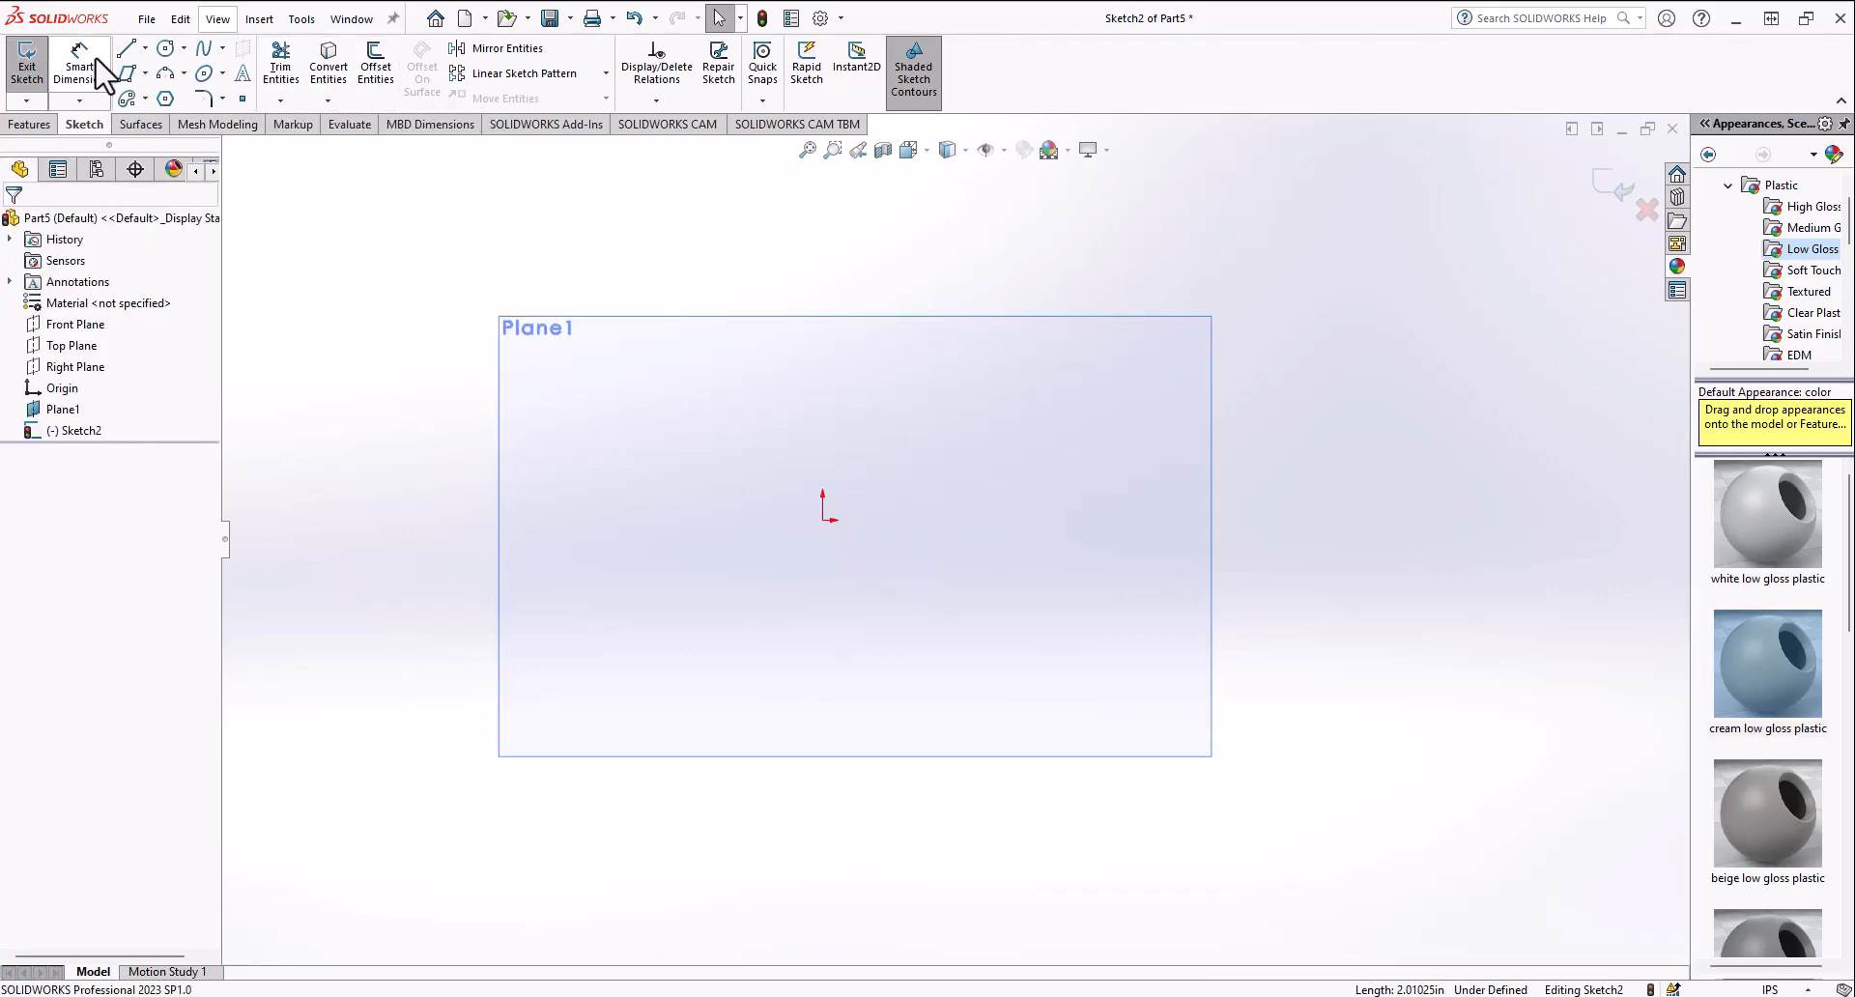
Step: Sketch a closed triangle of lines plus a short horizontal line starting from its right edge
click(120, 56)
click(585, 390)
click(733, 643)
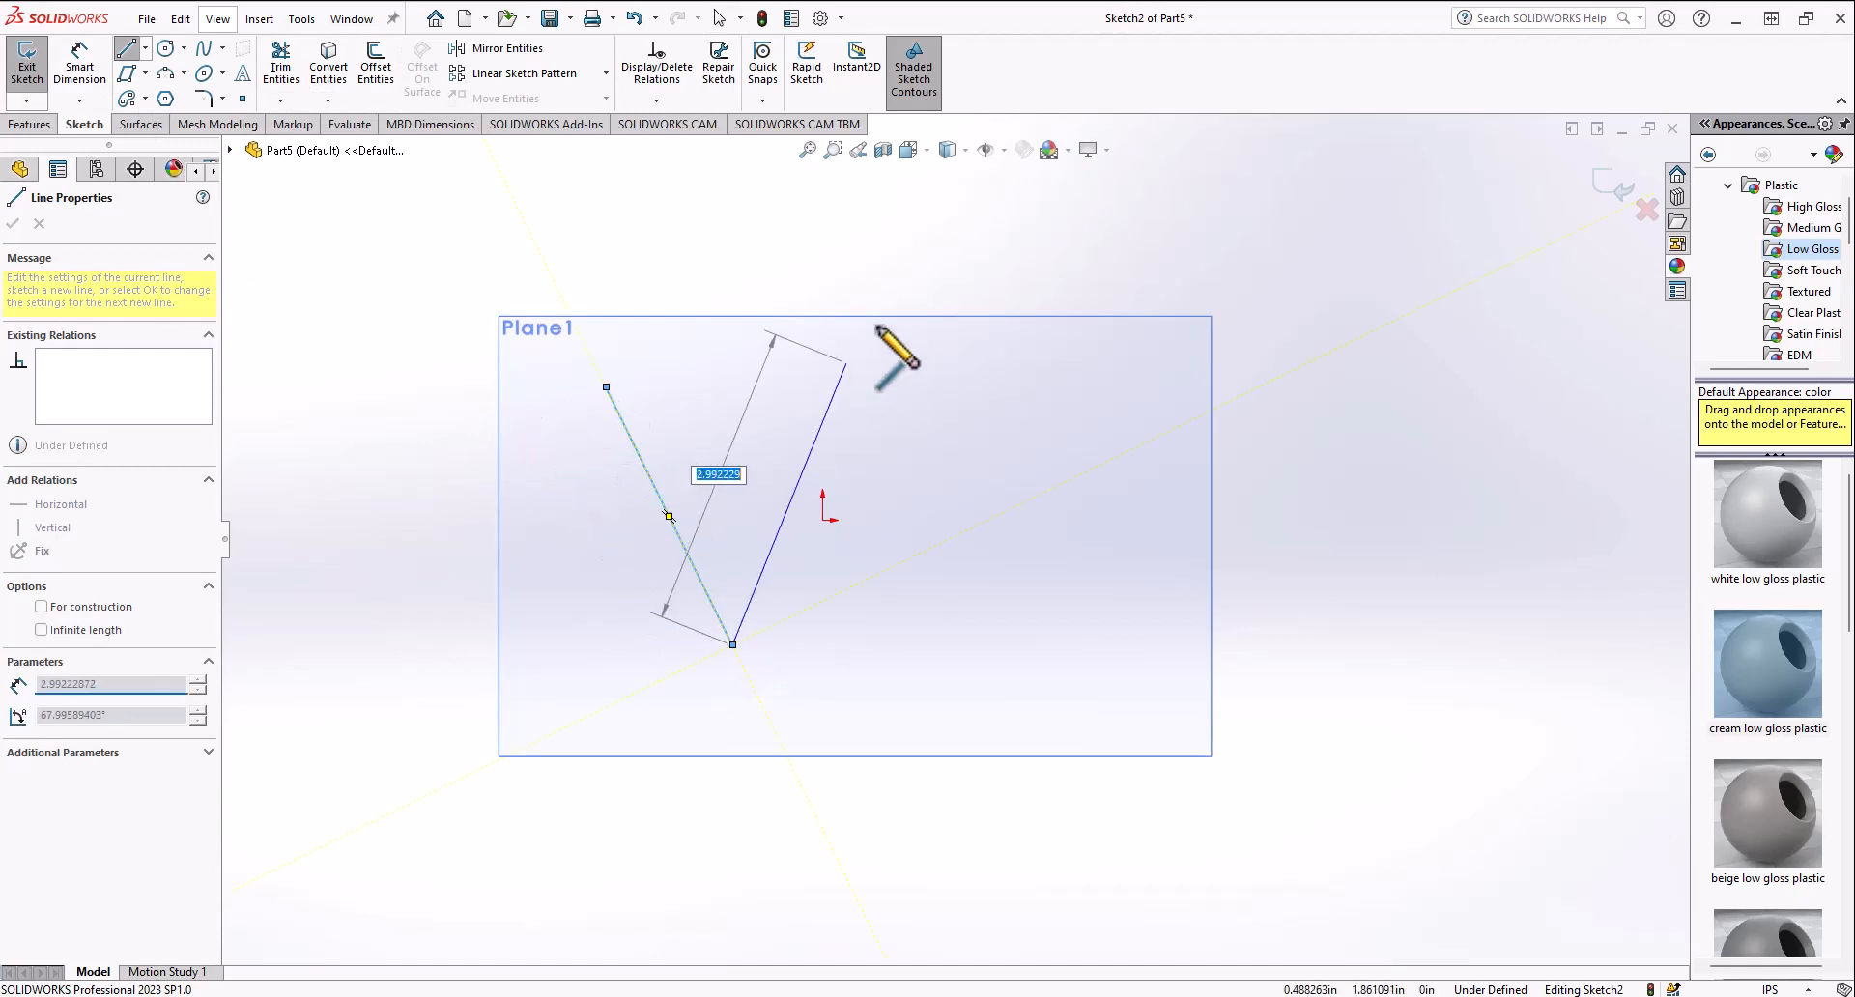
click(889, 305)
click(606, 387)
click(838, 414)
click(931, 415)
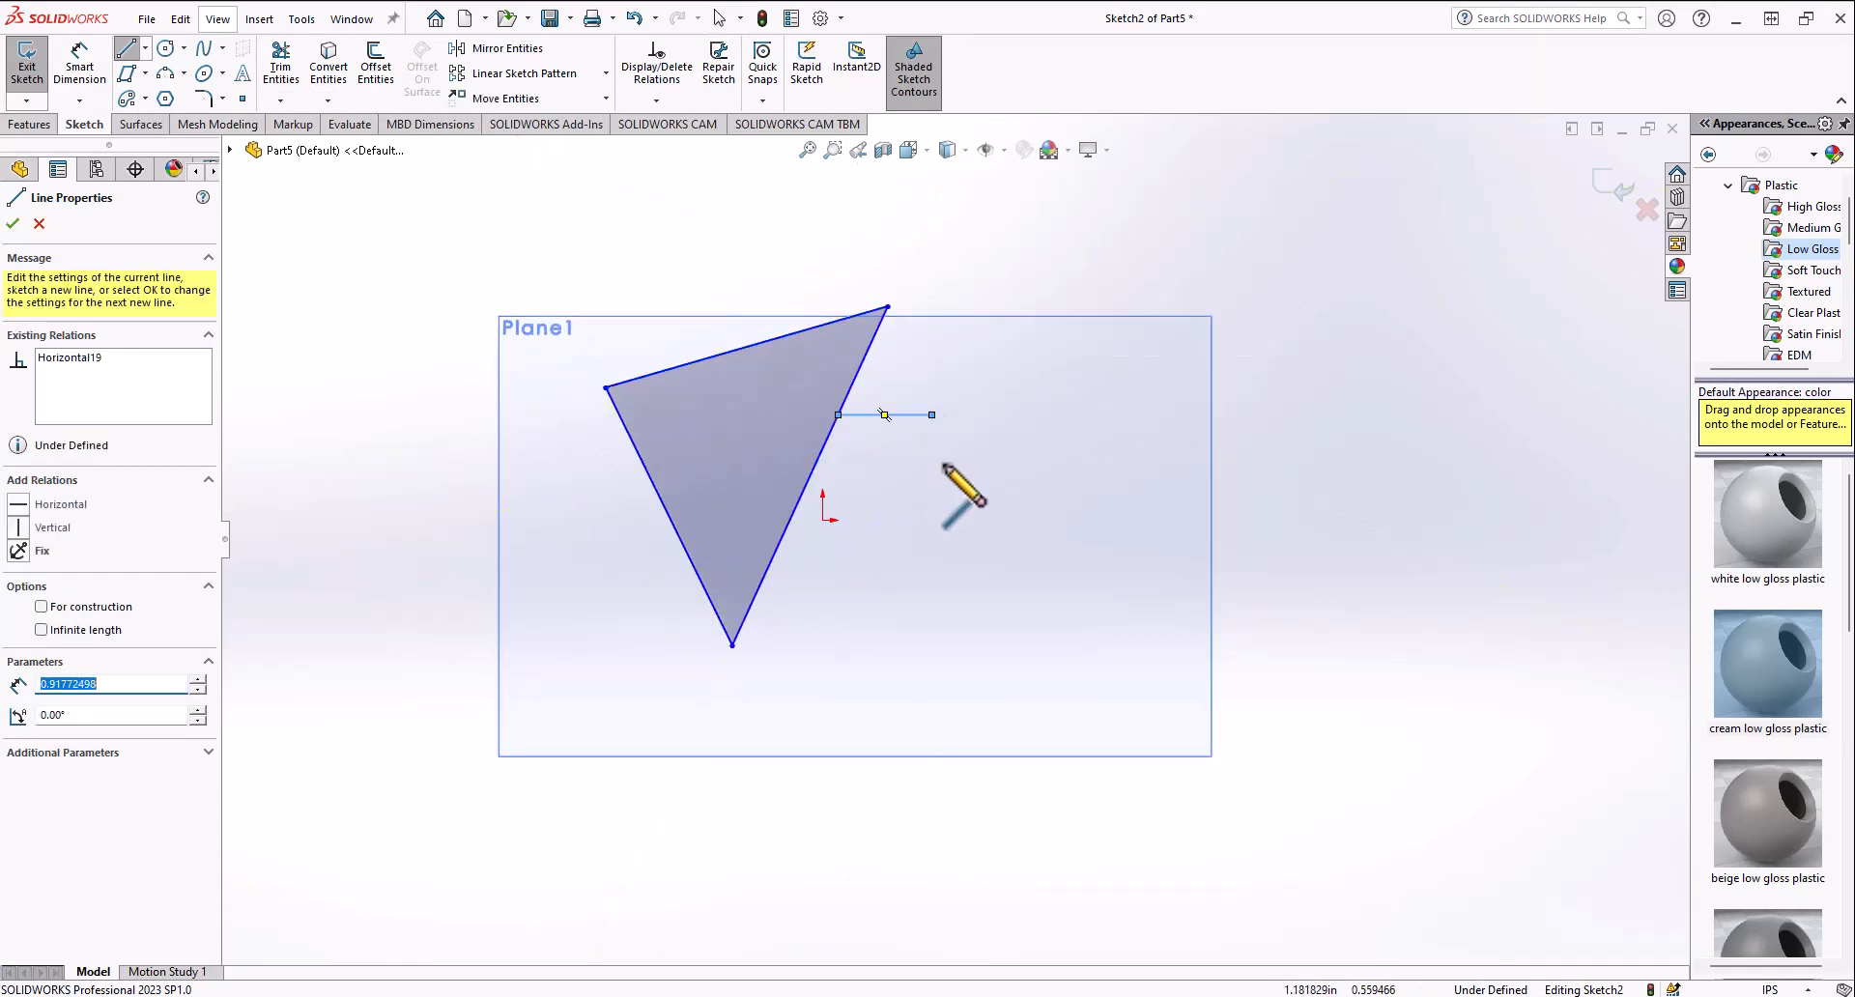
Step: Extend the horizontal line across the triangle with Extend Entities, then undo the extension
click(280, 70)
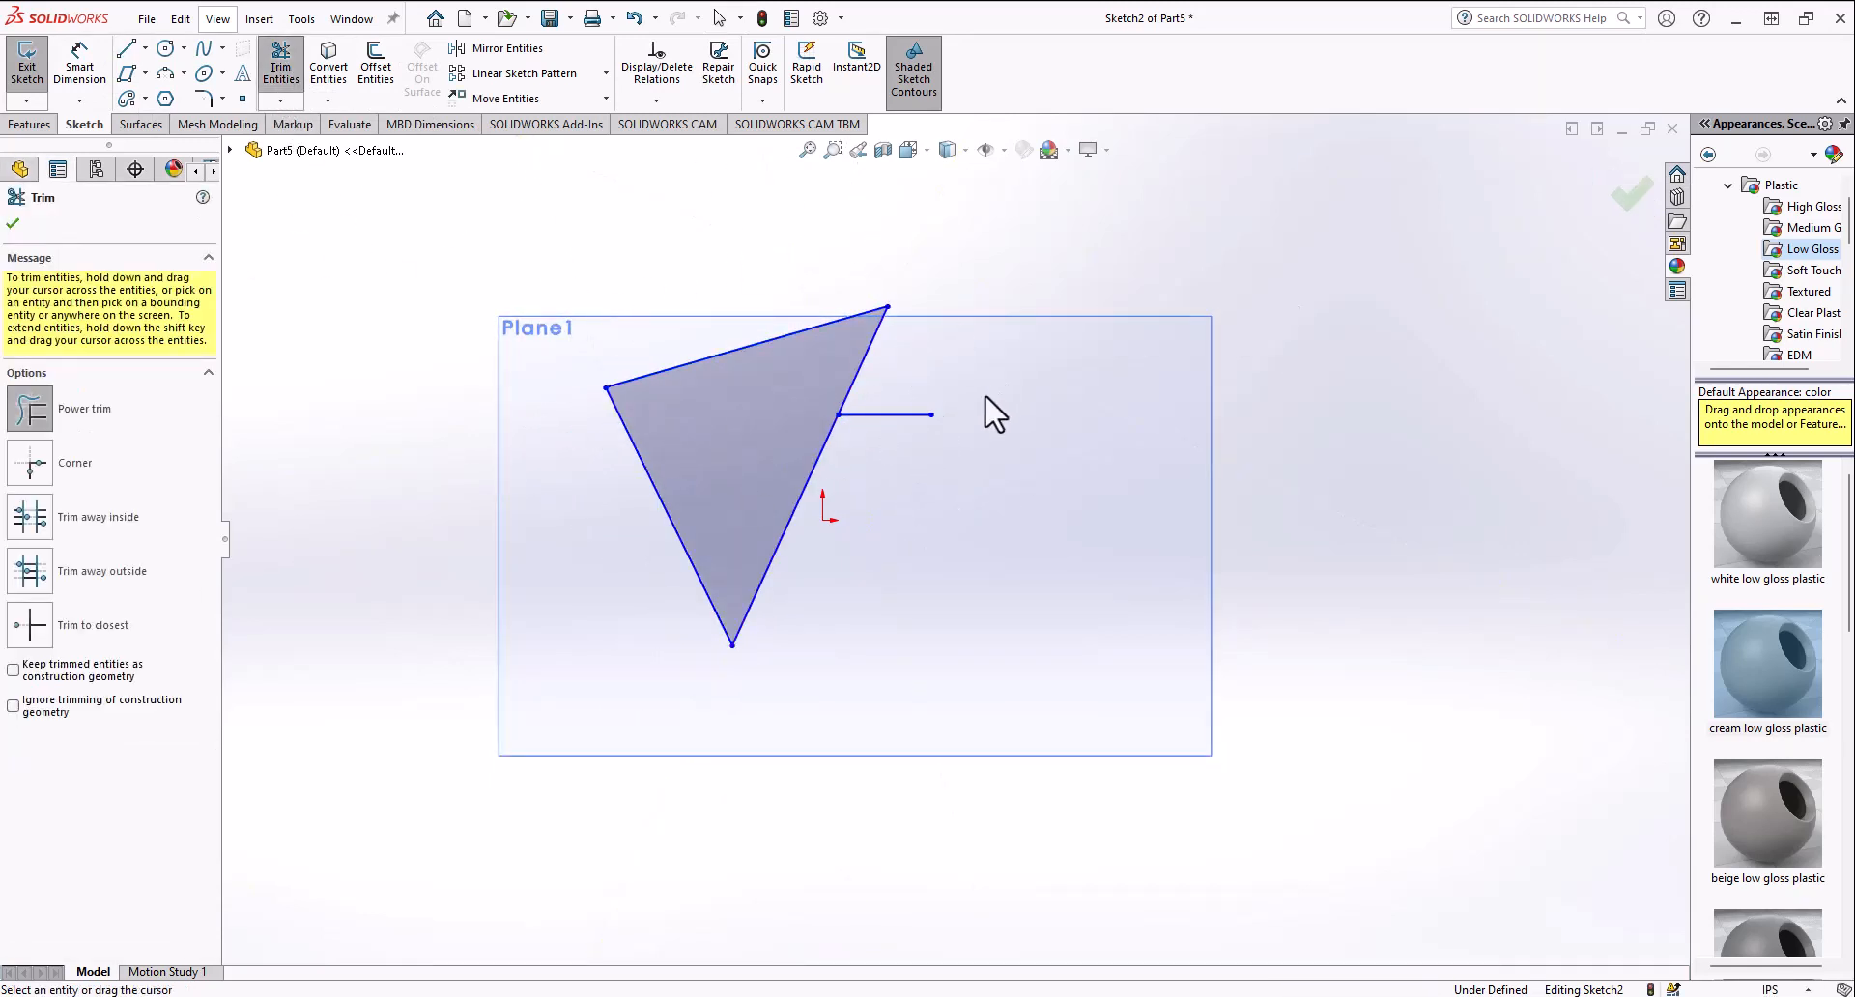
click(280, 101)
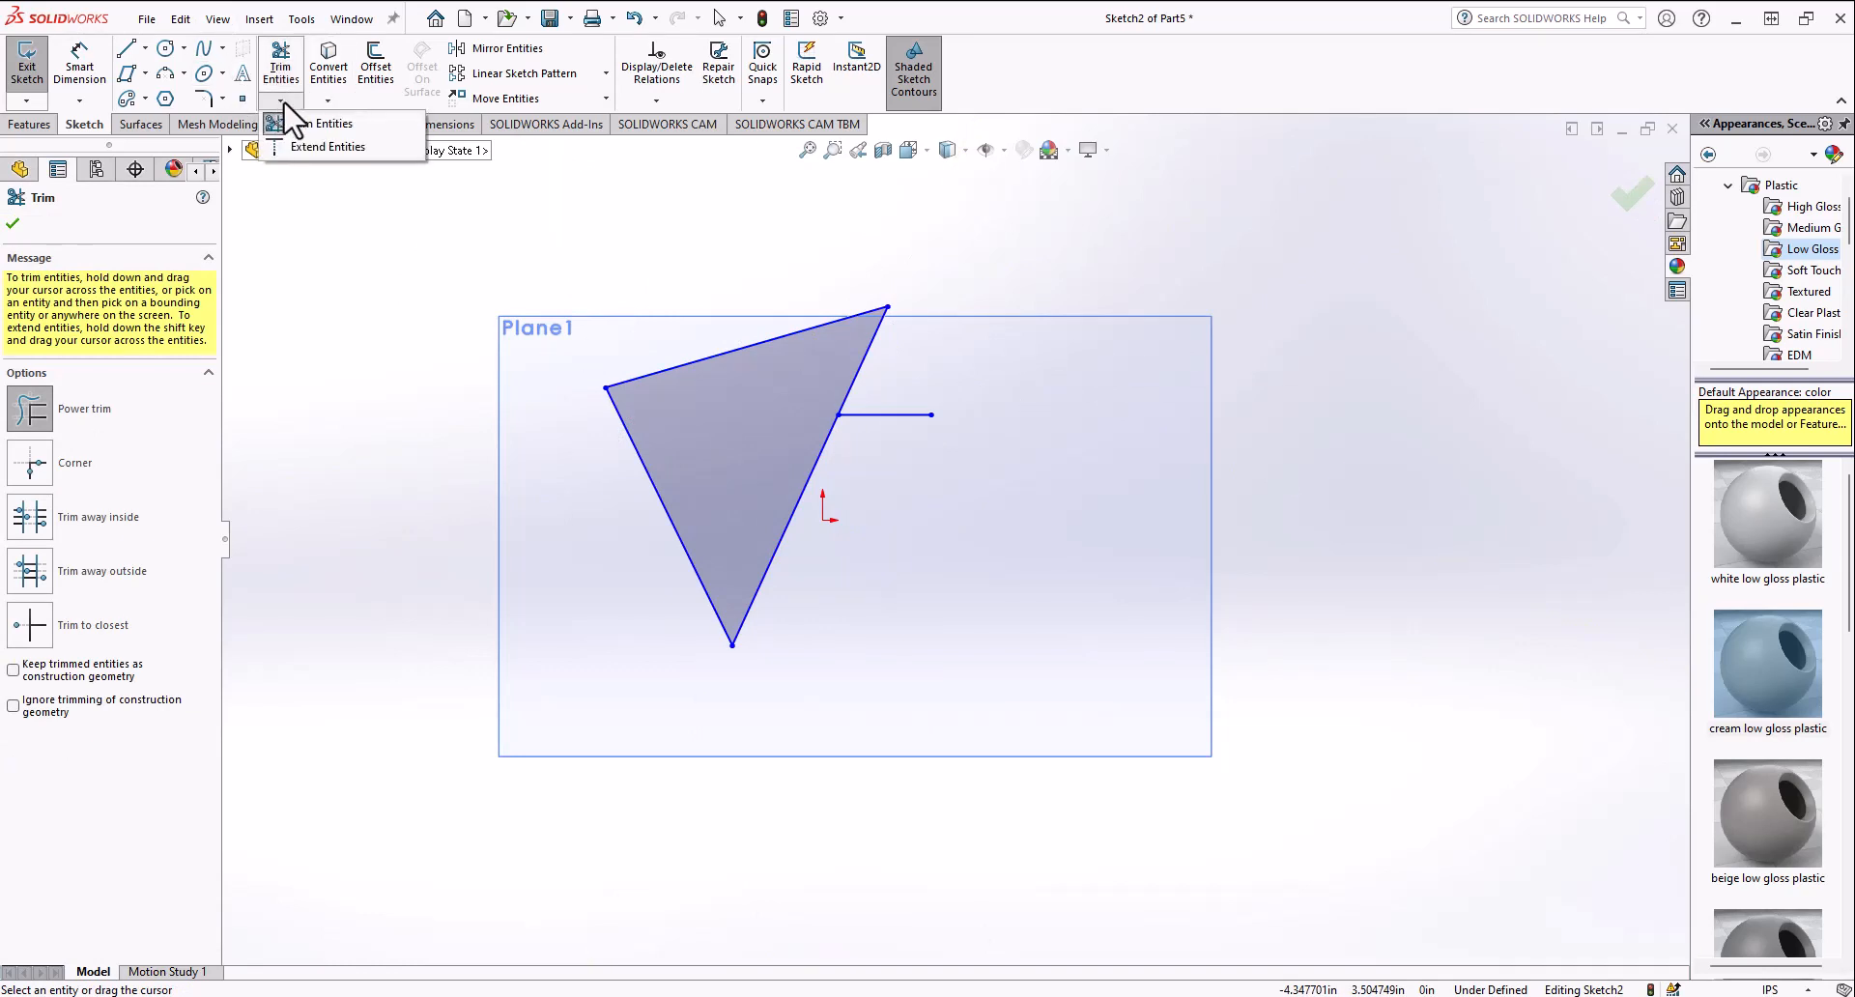
click(279, 100)
click(280, 99)
click(303, 145)
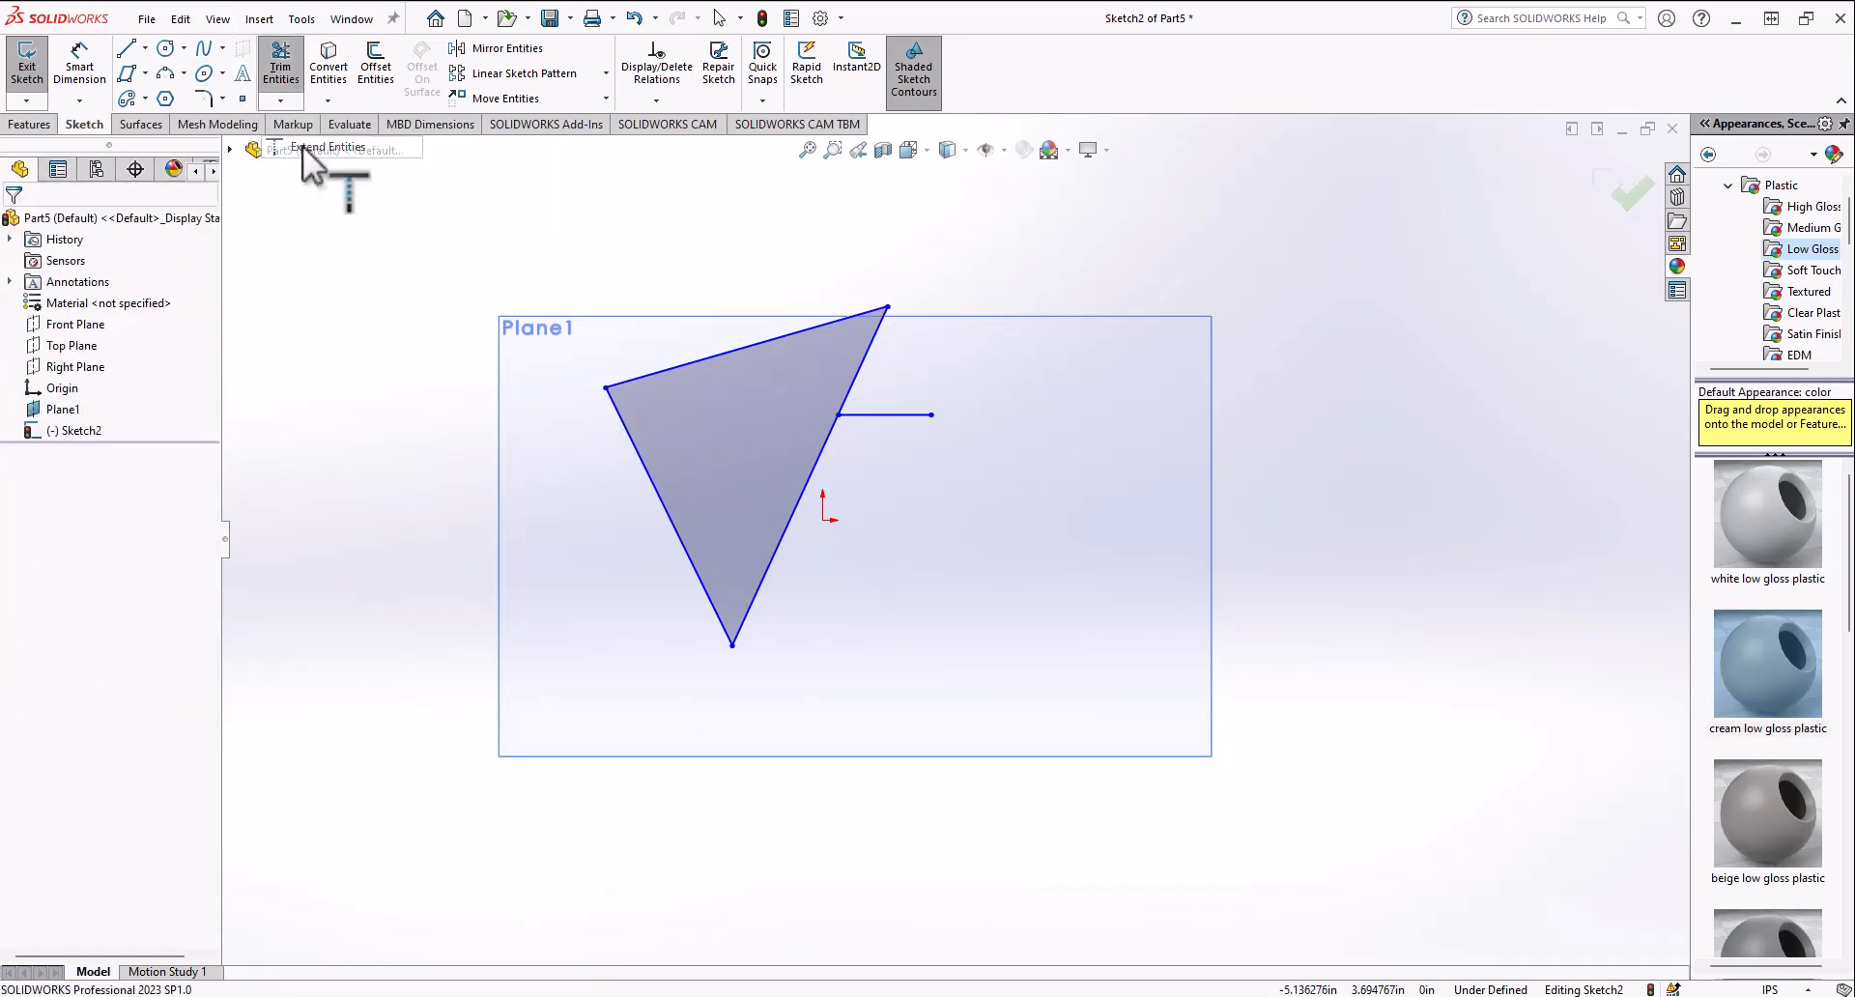
click(924, 416)
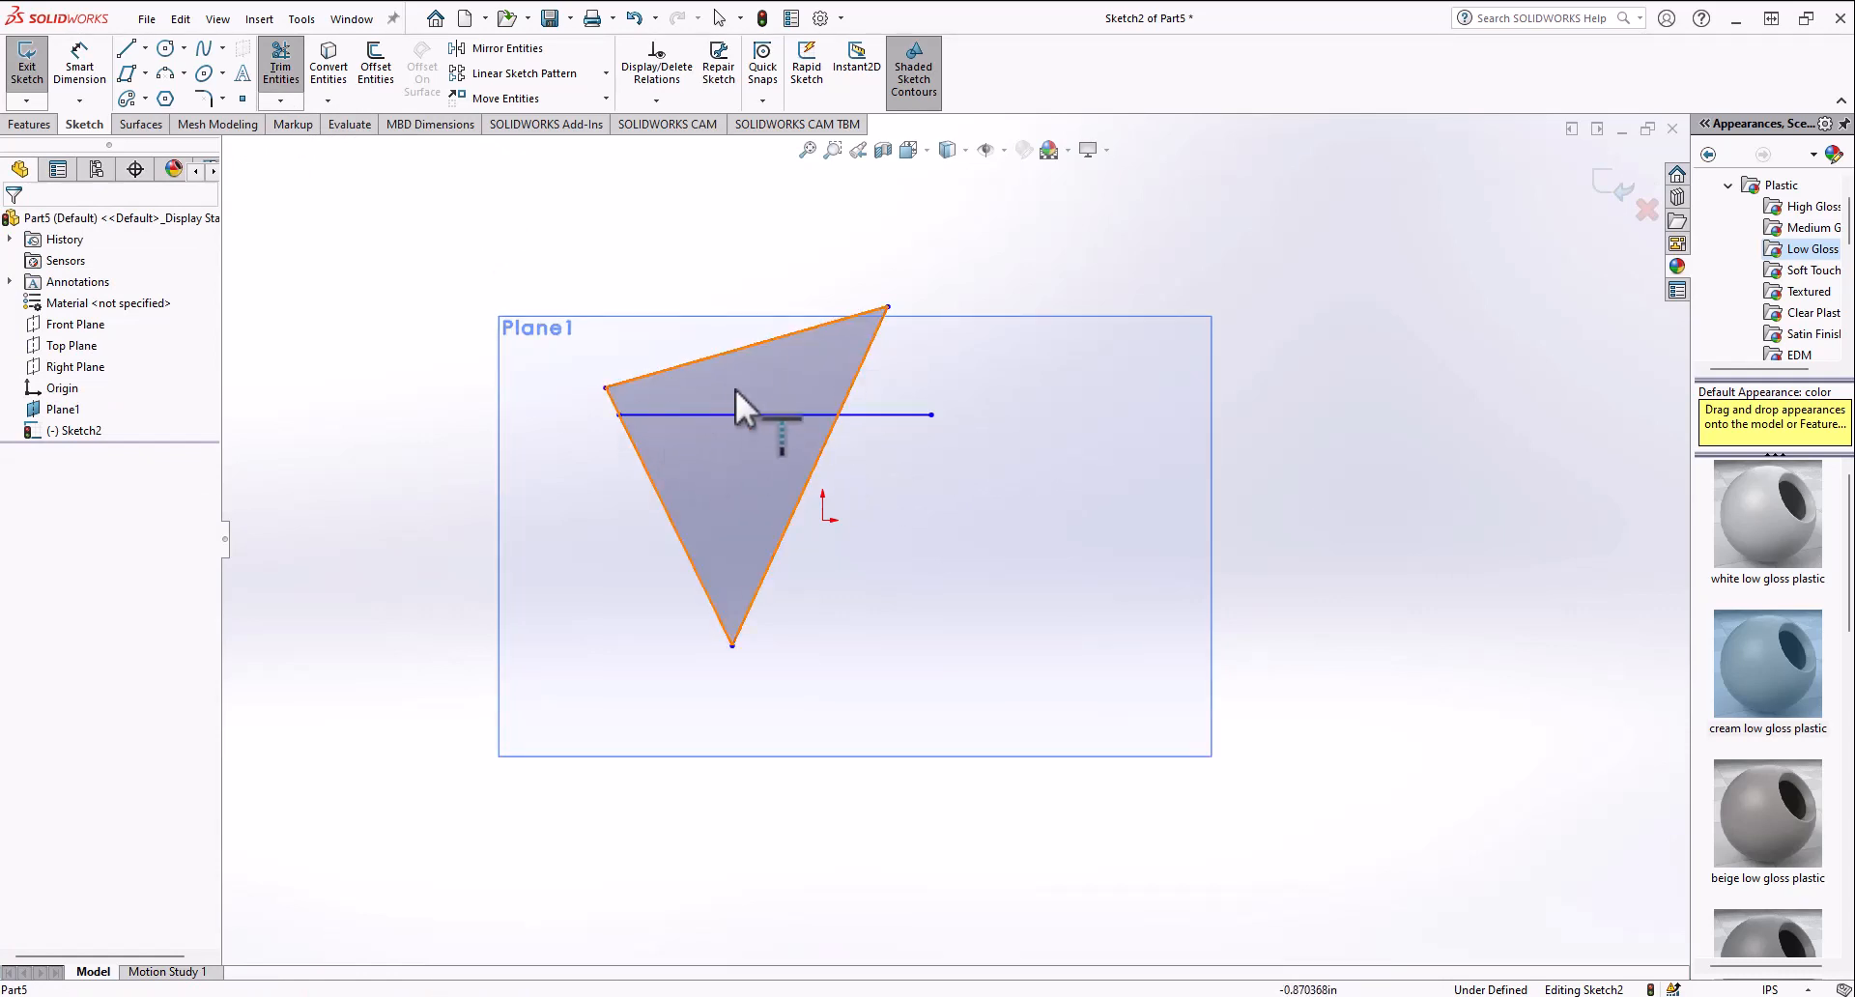
key(ctrl+z)
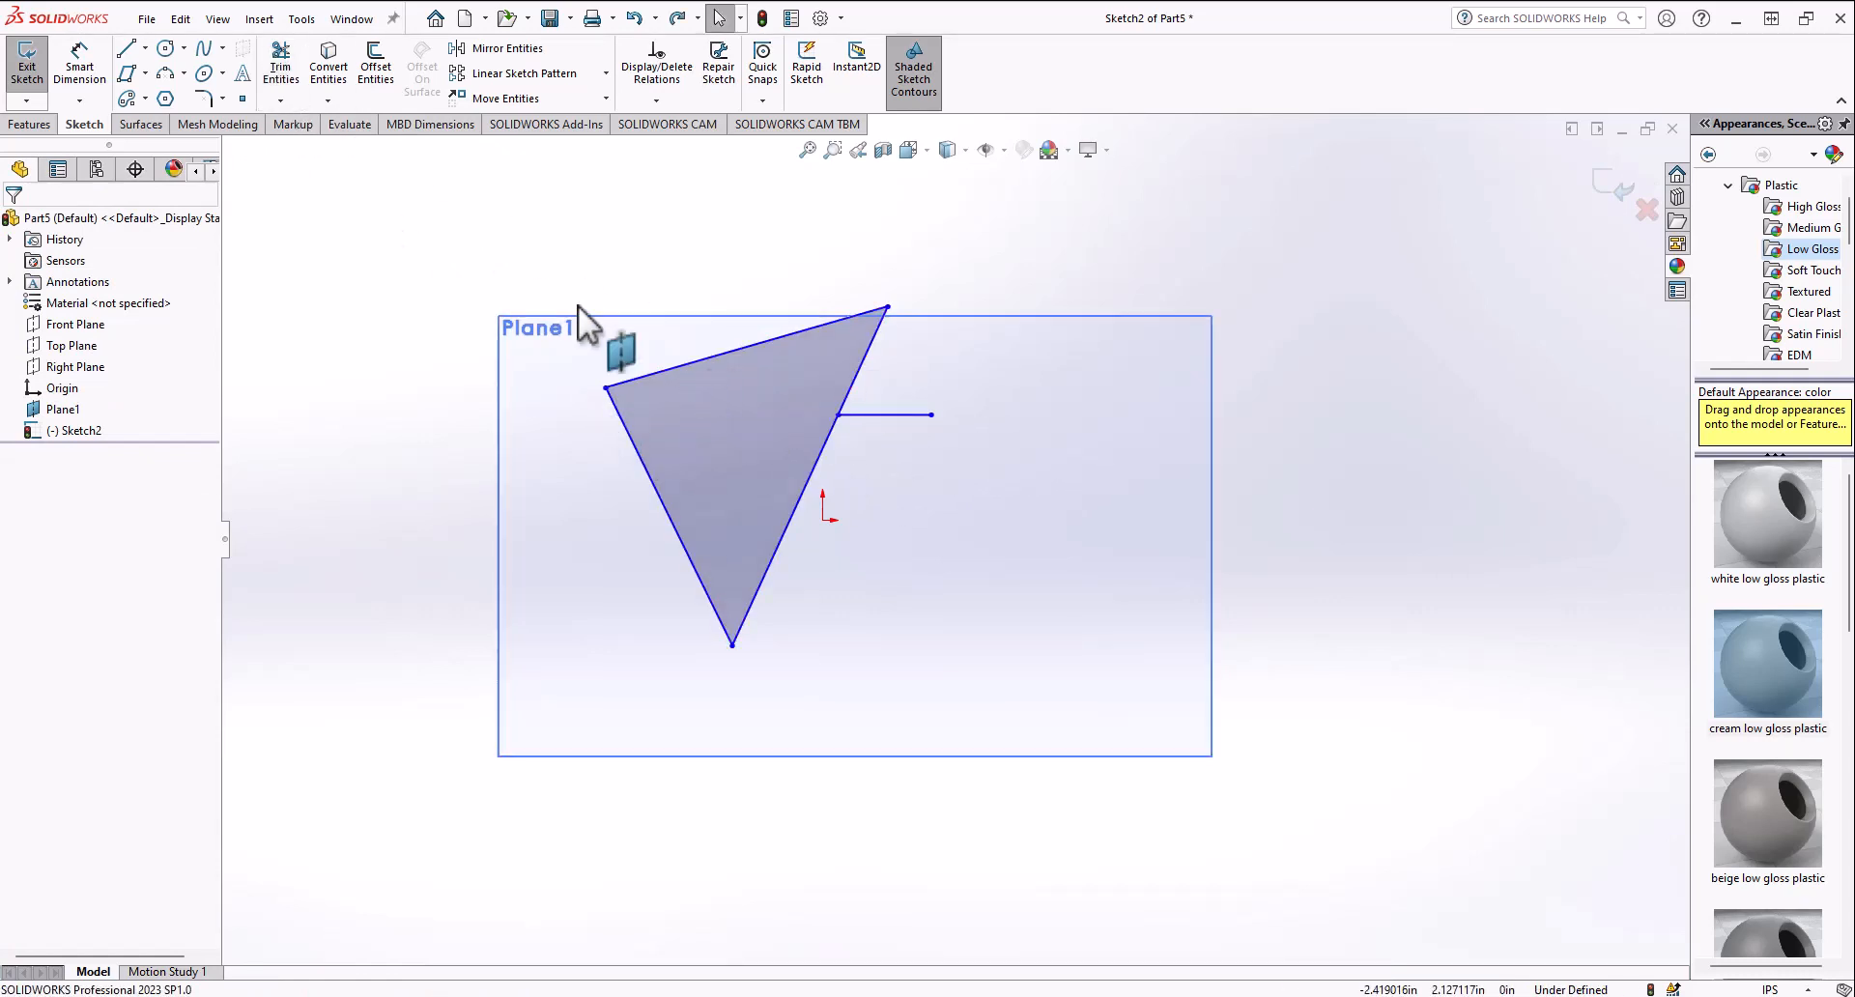
Step: Power trim away all the triangle and horizontal line segments
click(279, 100)
click(323, 124)
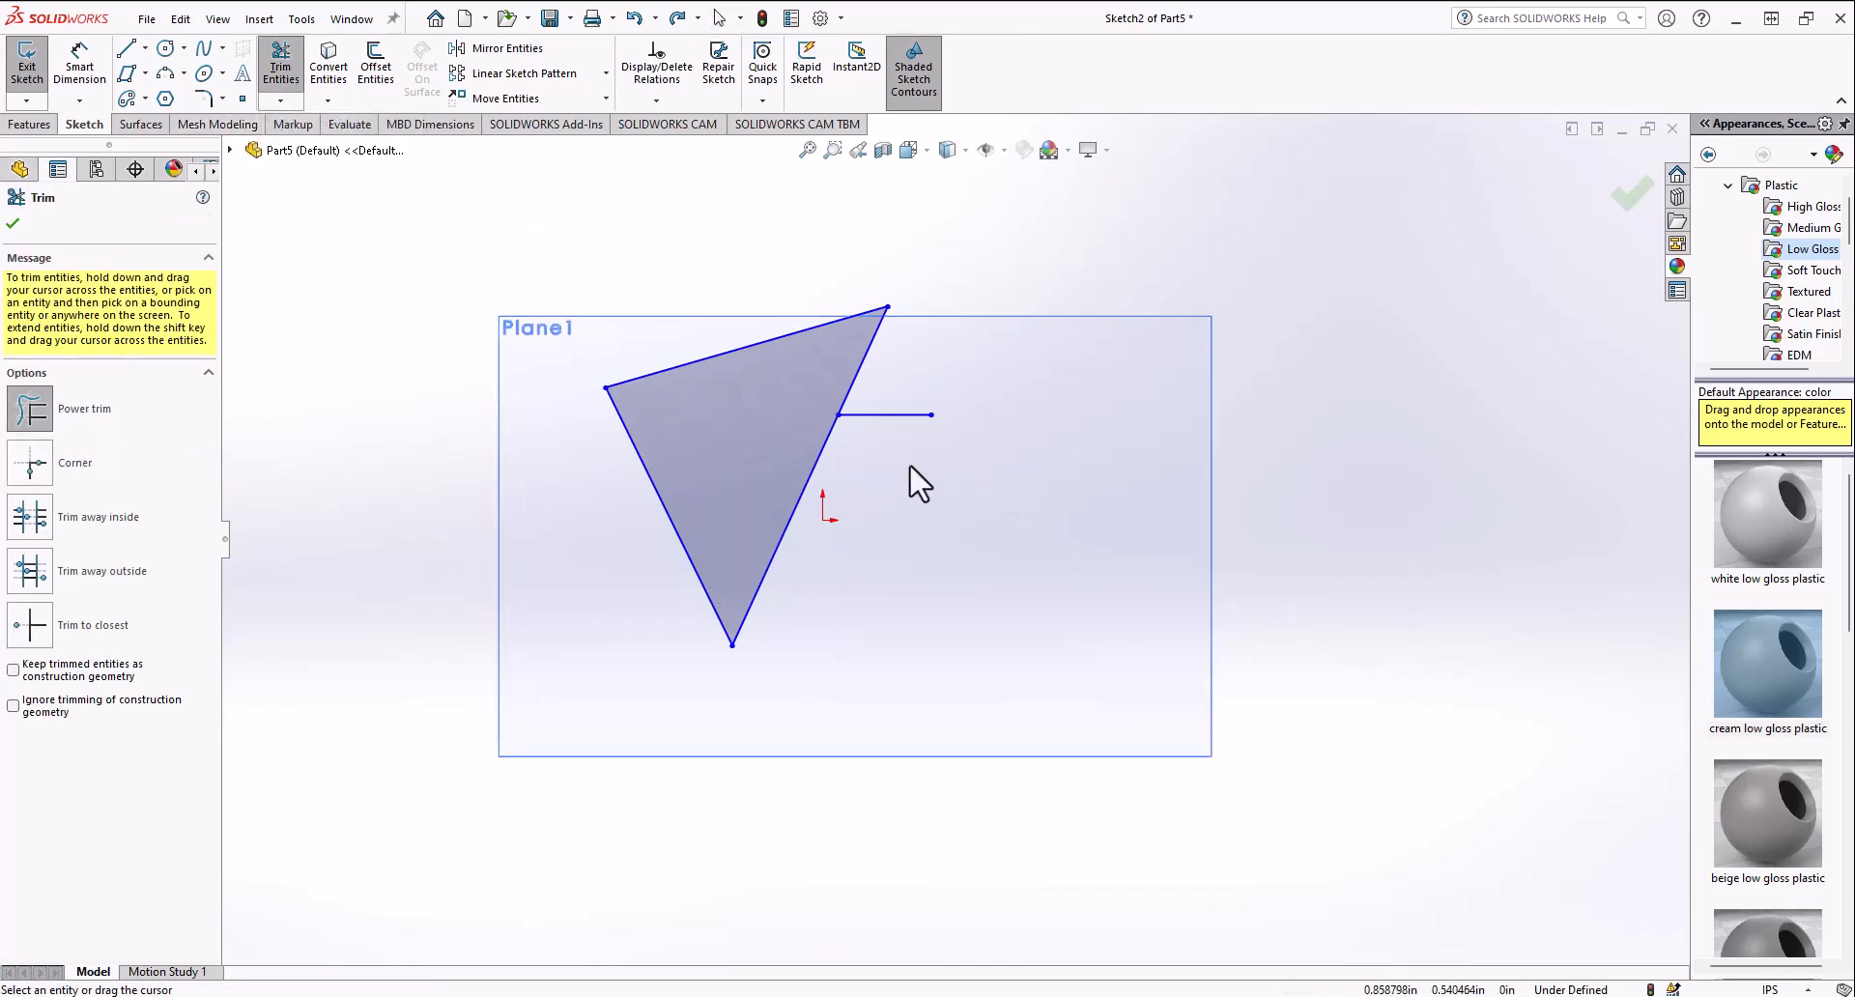
scroll(911, 456, down, 3)
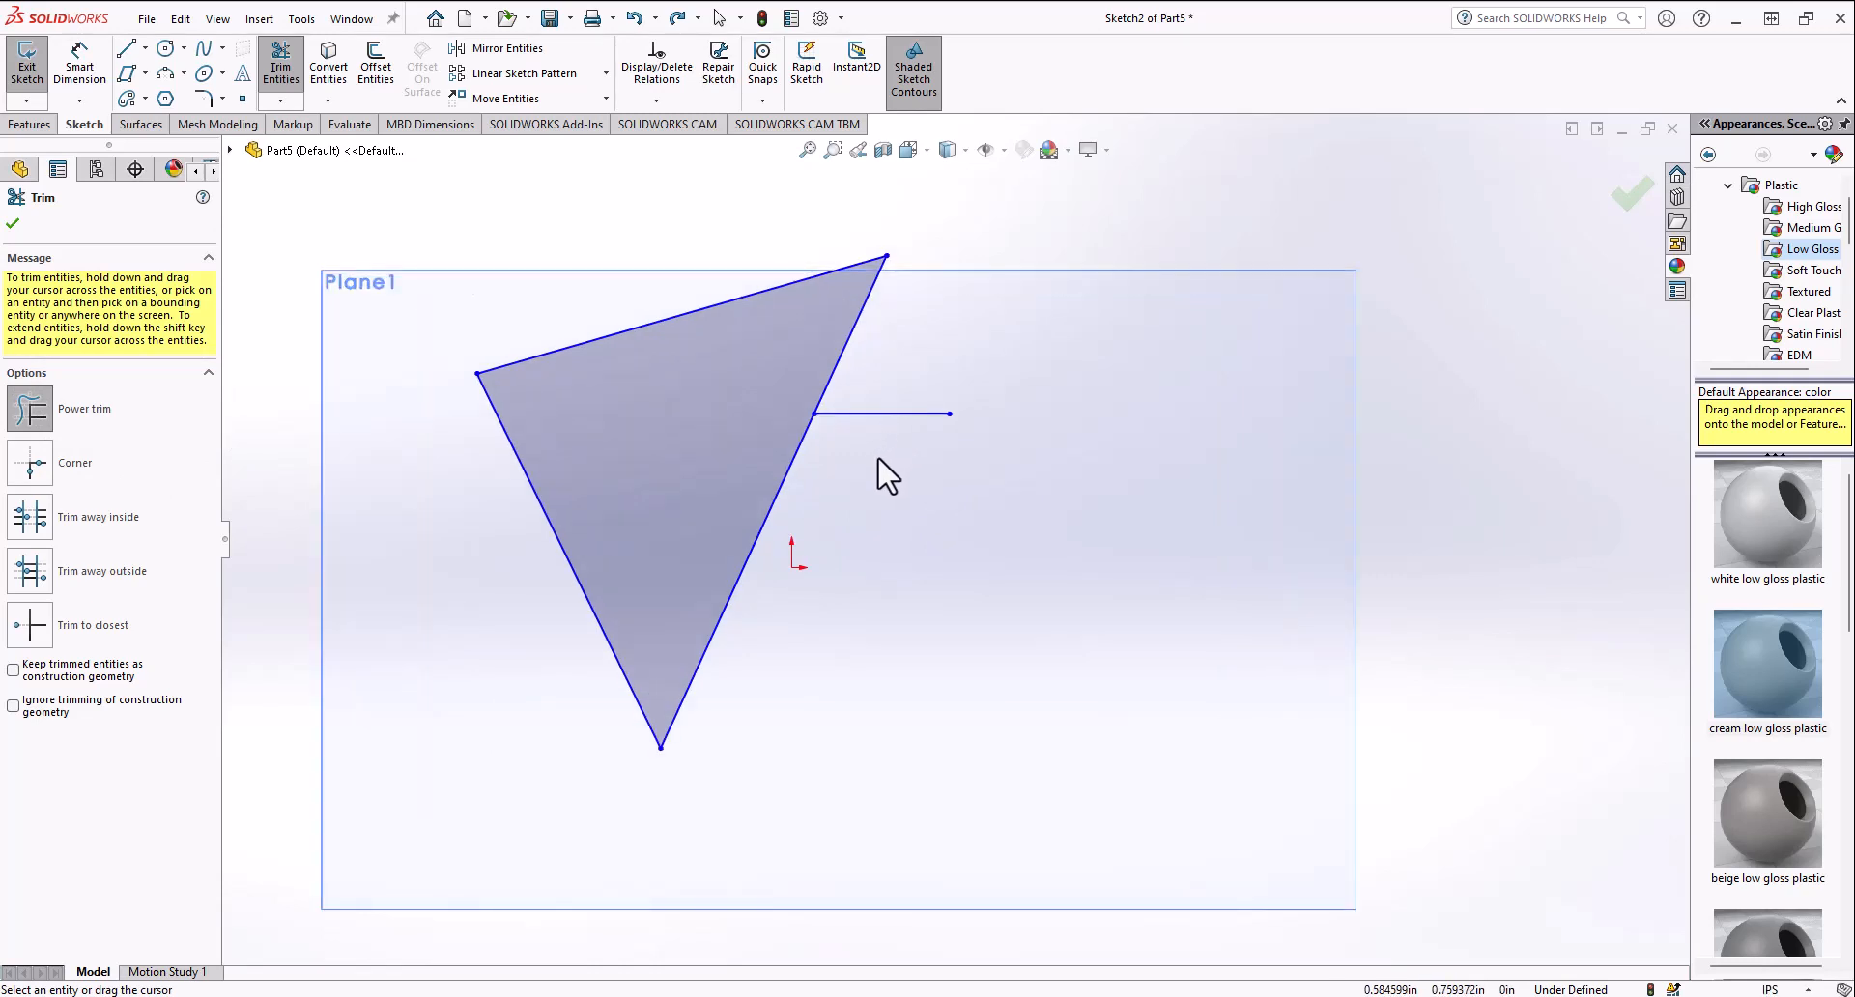
drag(1022, 333, 1090, 488)
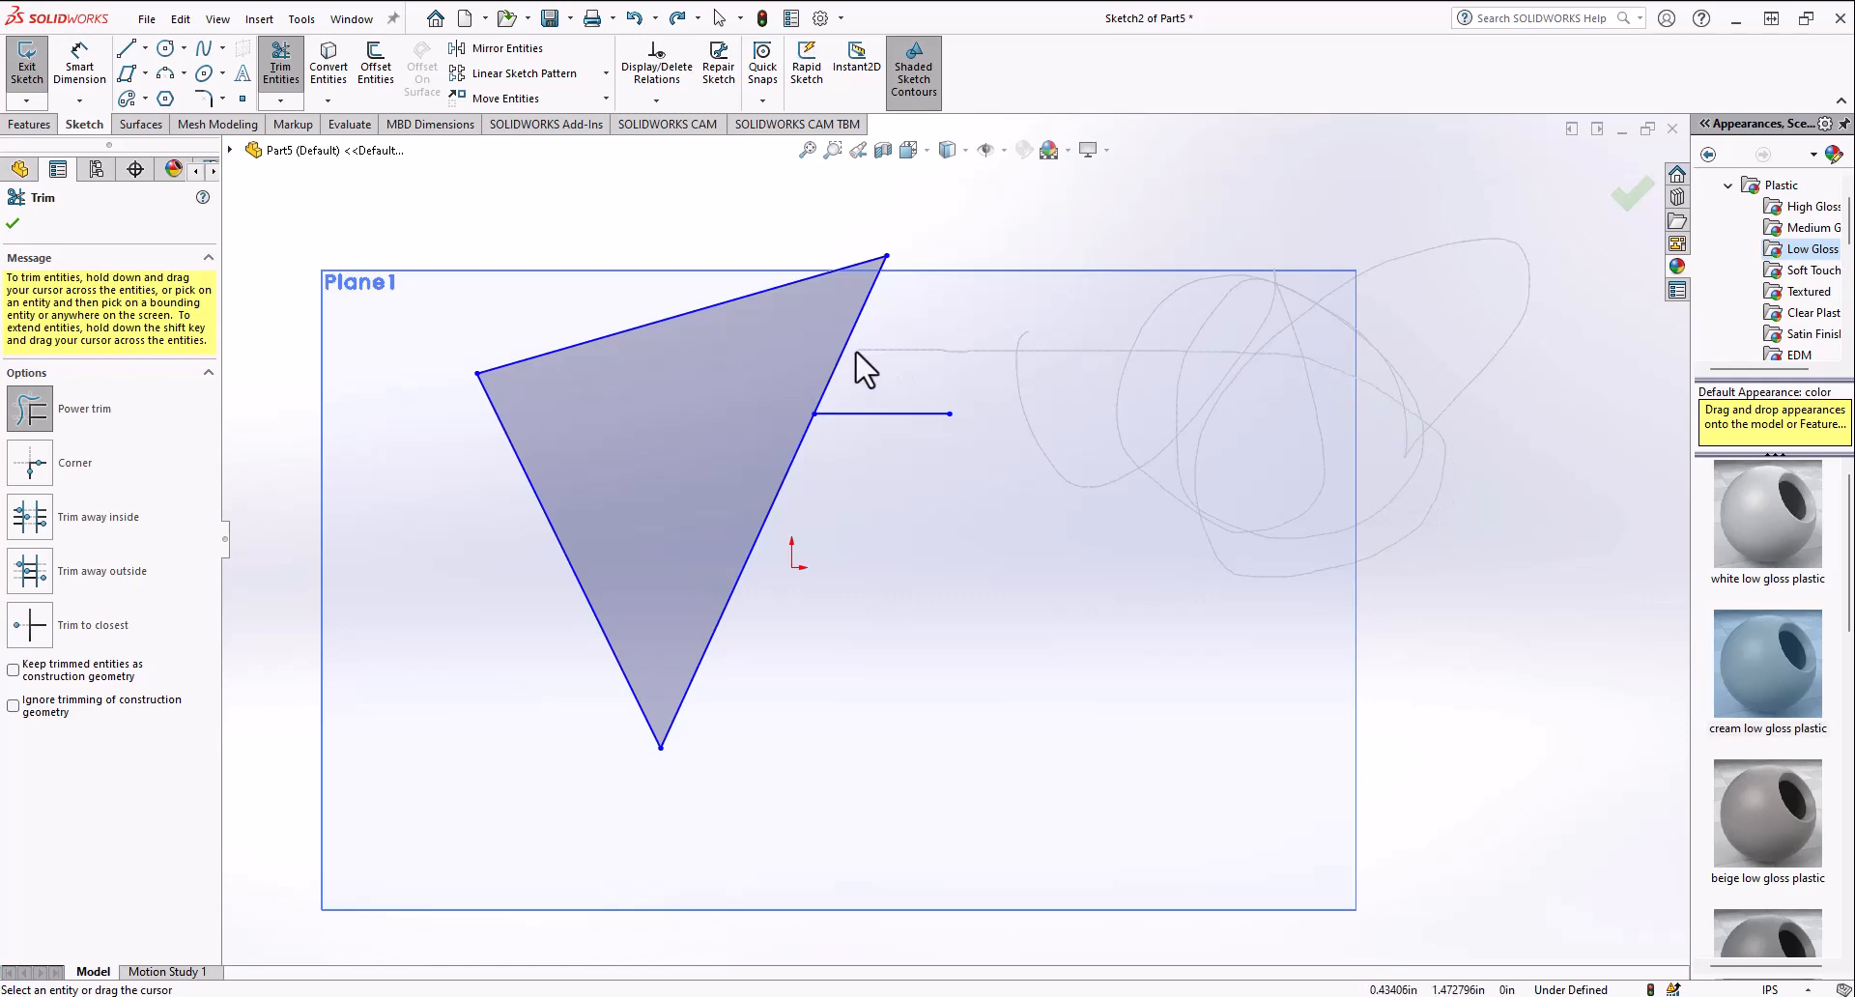
drag(1097, 348, 809, 345)
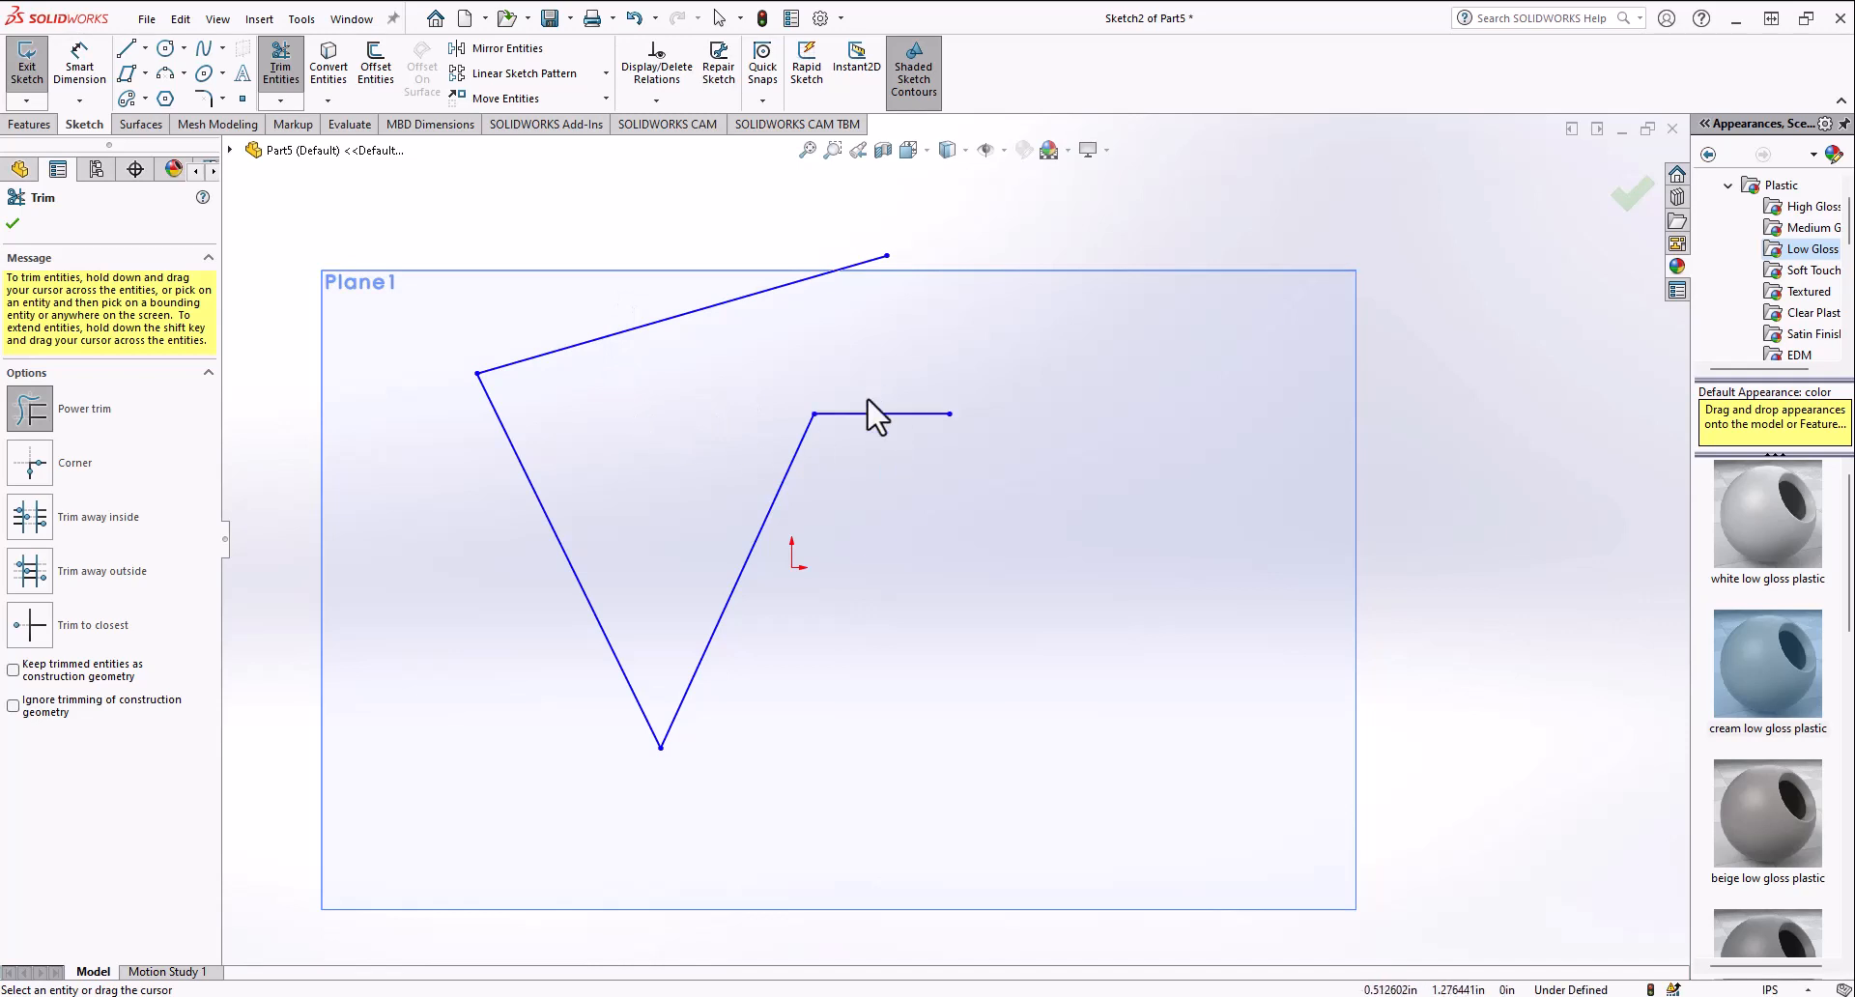
mouse_move(947, 332)
mouse_down()
mouse_move(890, 567)
mouse_move(824, 551)
mouse_move(816, 270)
mouse_move(529, 287)
mouse_up()
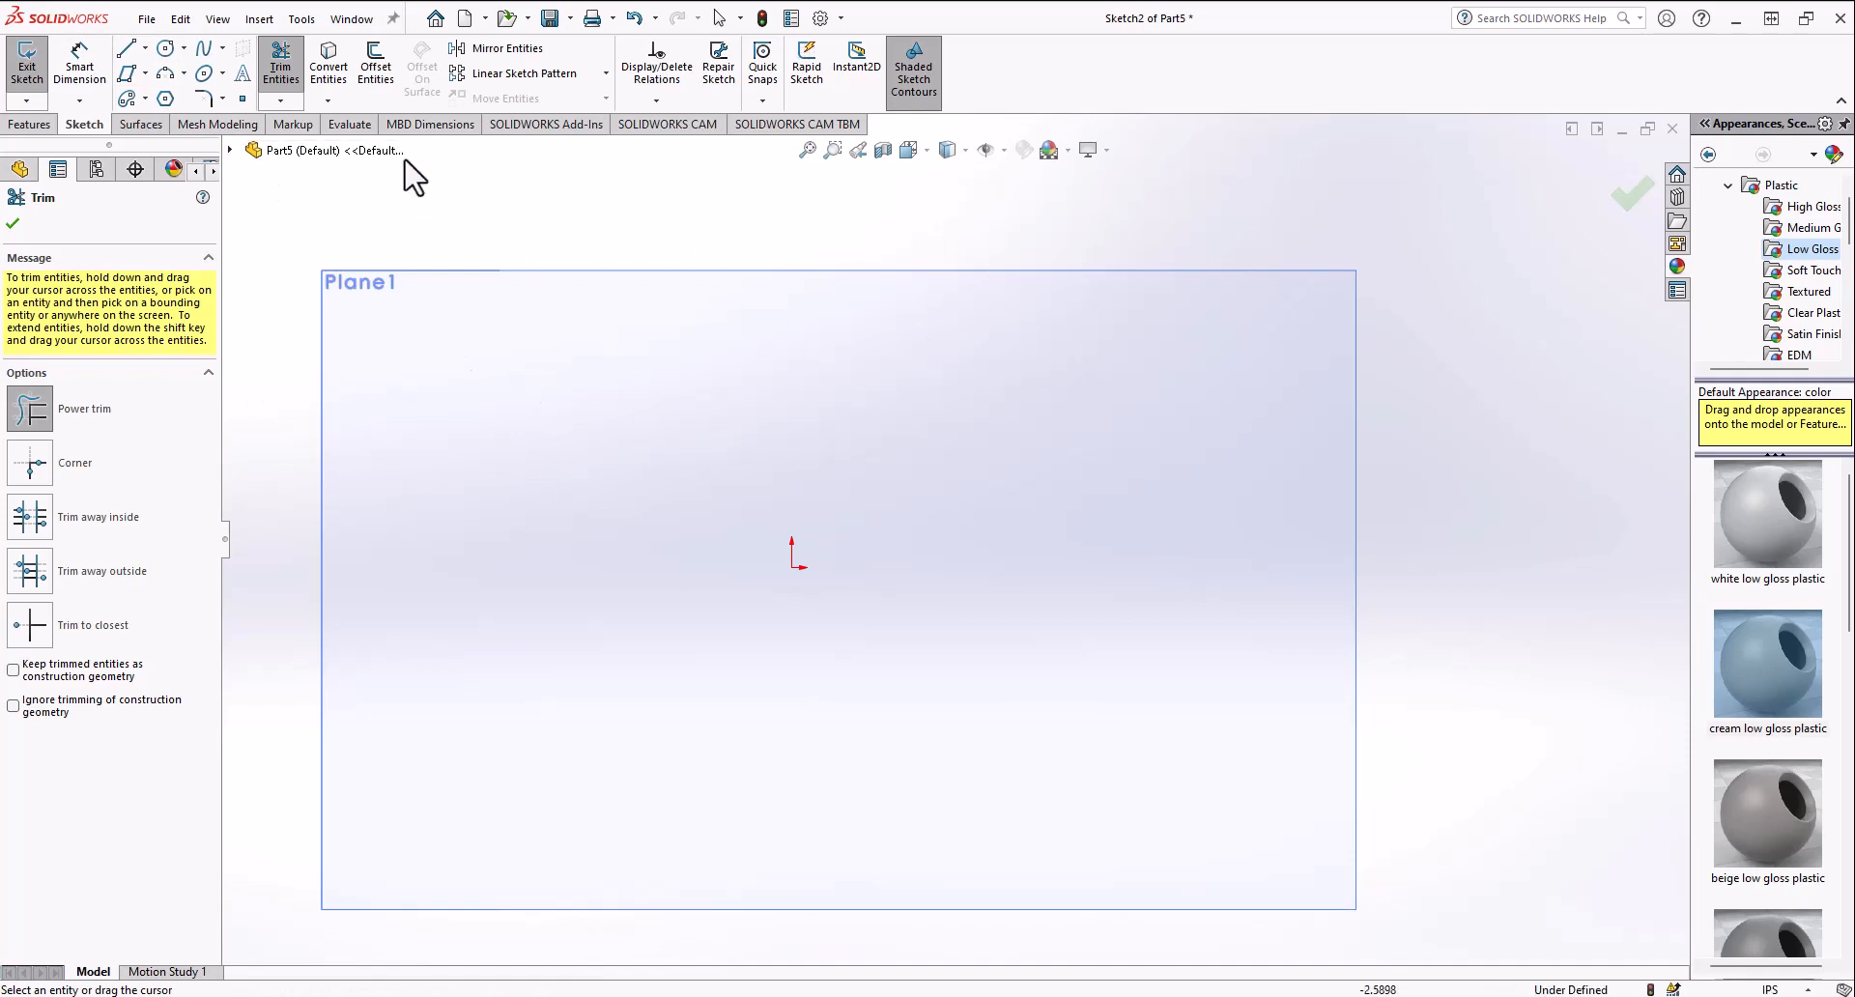
Step: Sketch a circle about 1.9 in diameter centered left of the origin and exit the sketch
click(165, 49)
click(690, 603)
click(690, 323)
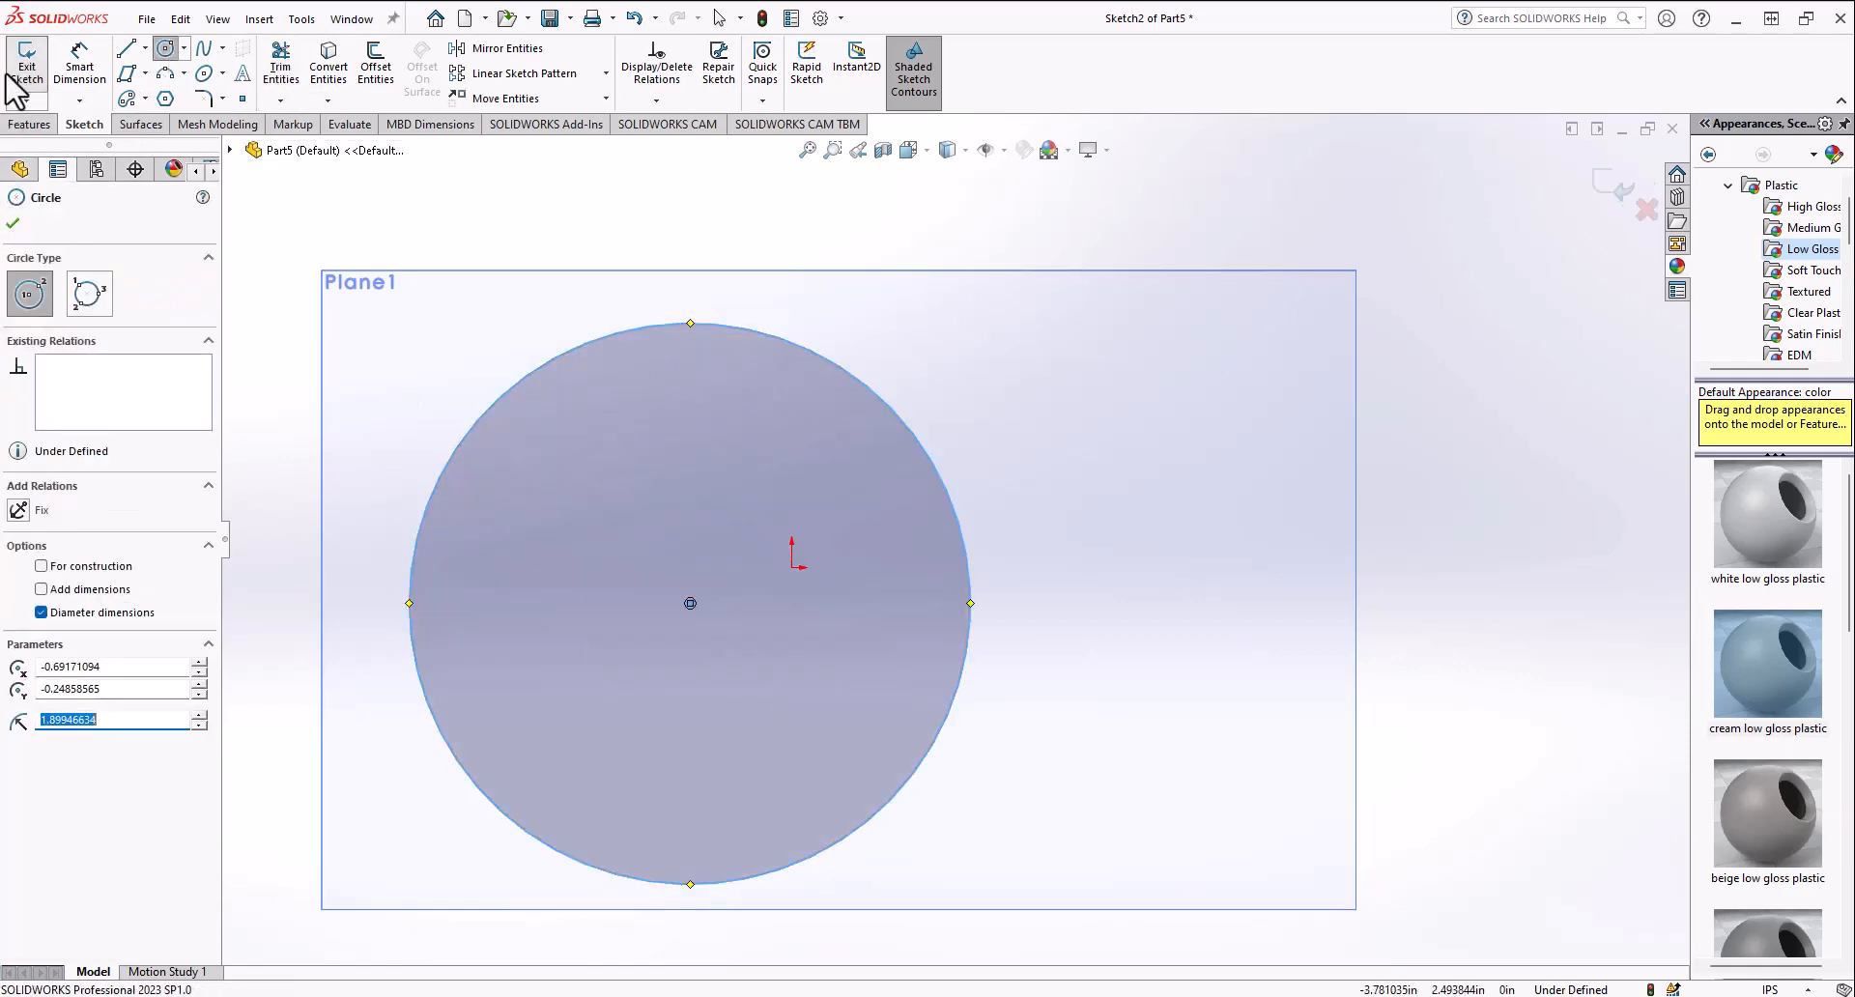
click(14, 75)
Step: Extrude the circle sketch into a thick boss disk
click(35, 60)
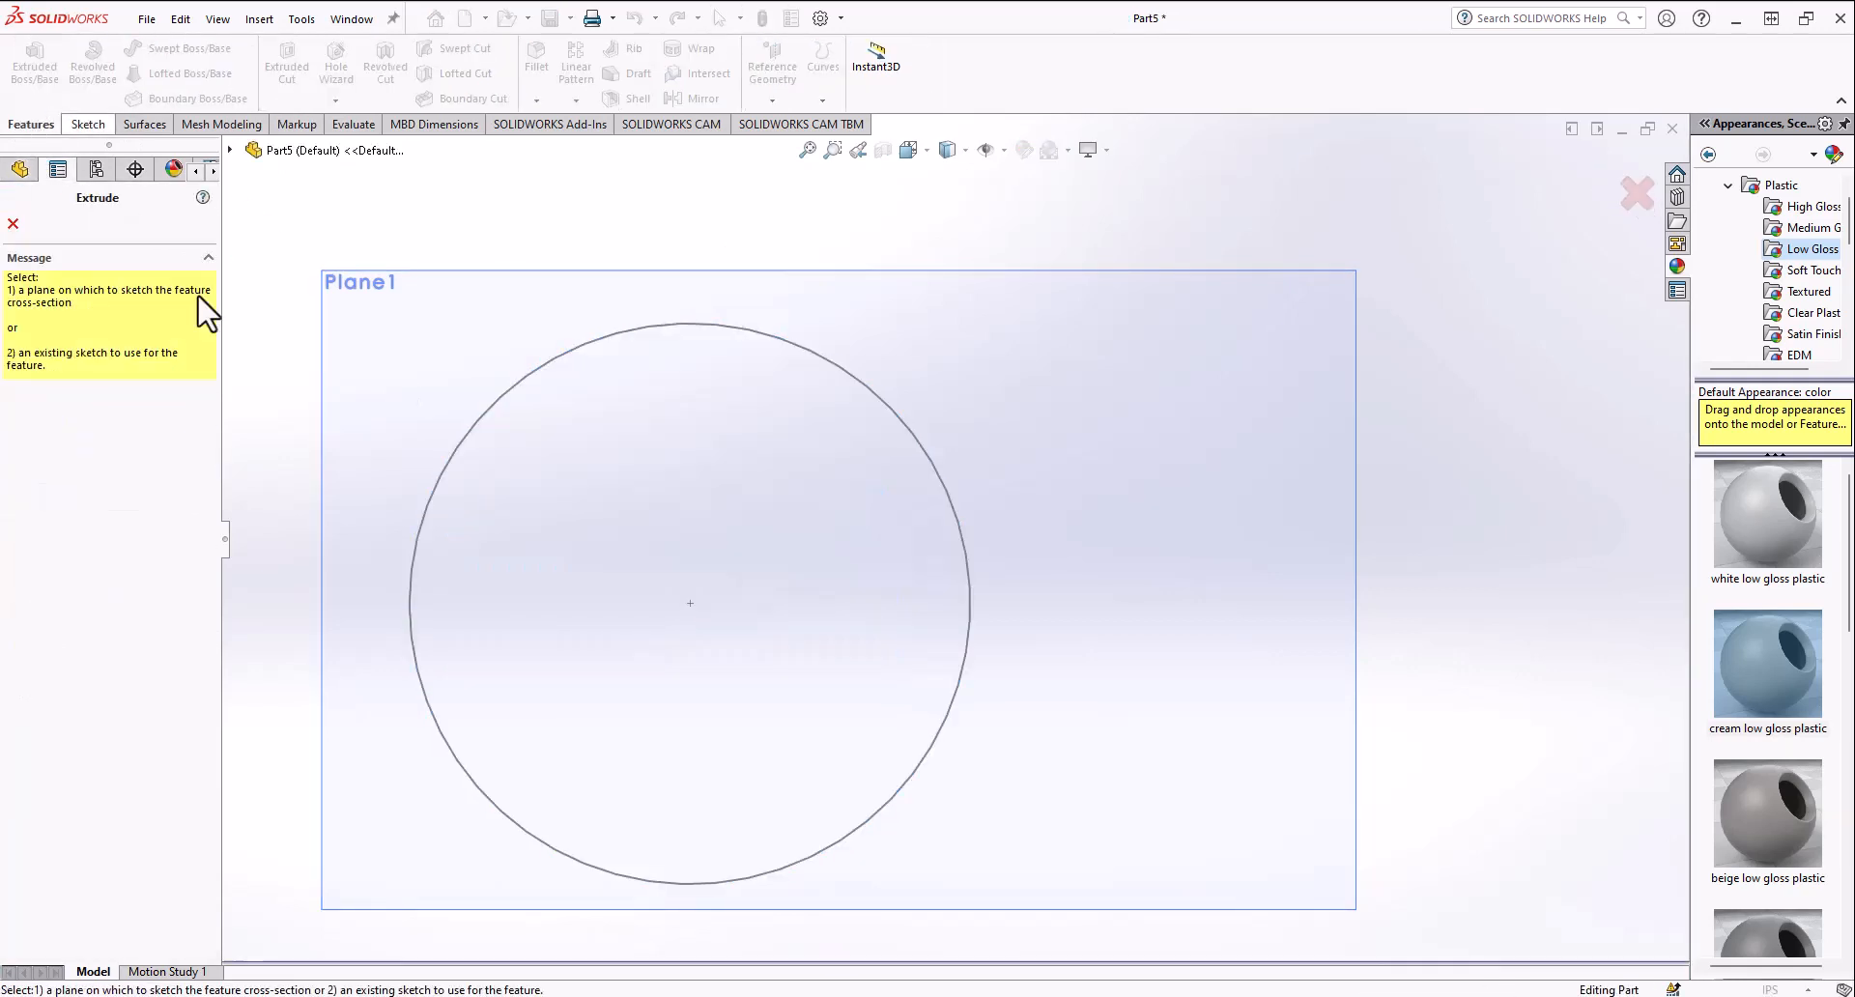
click(430, 497)
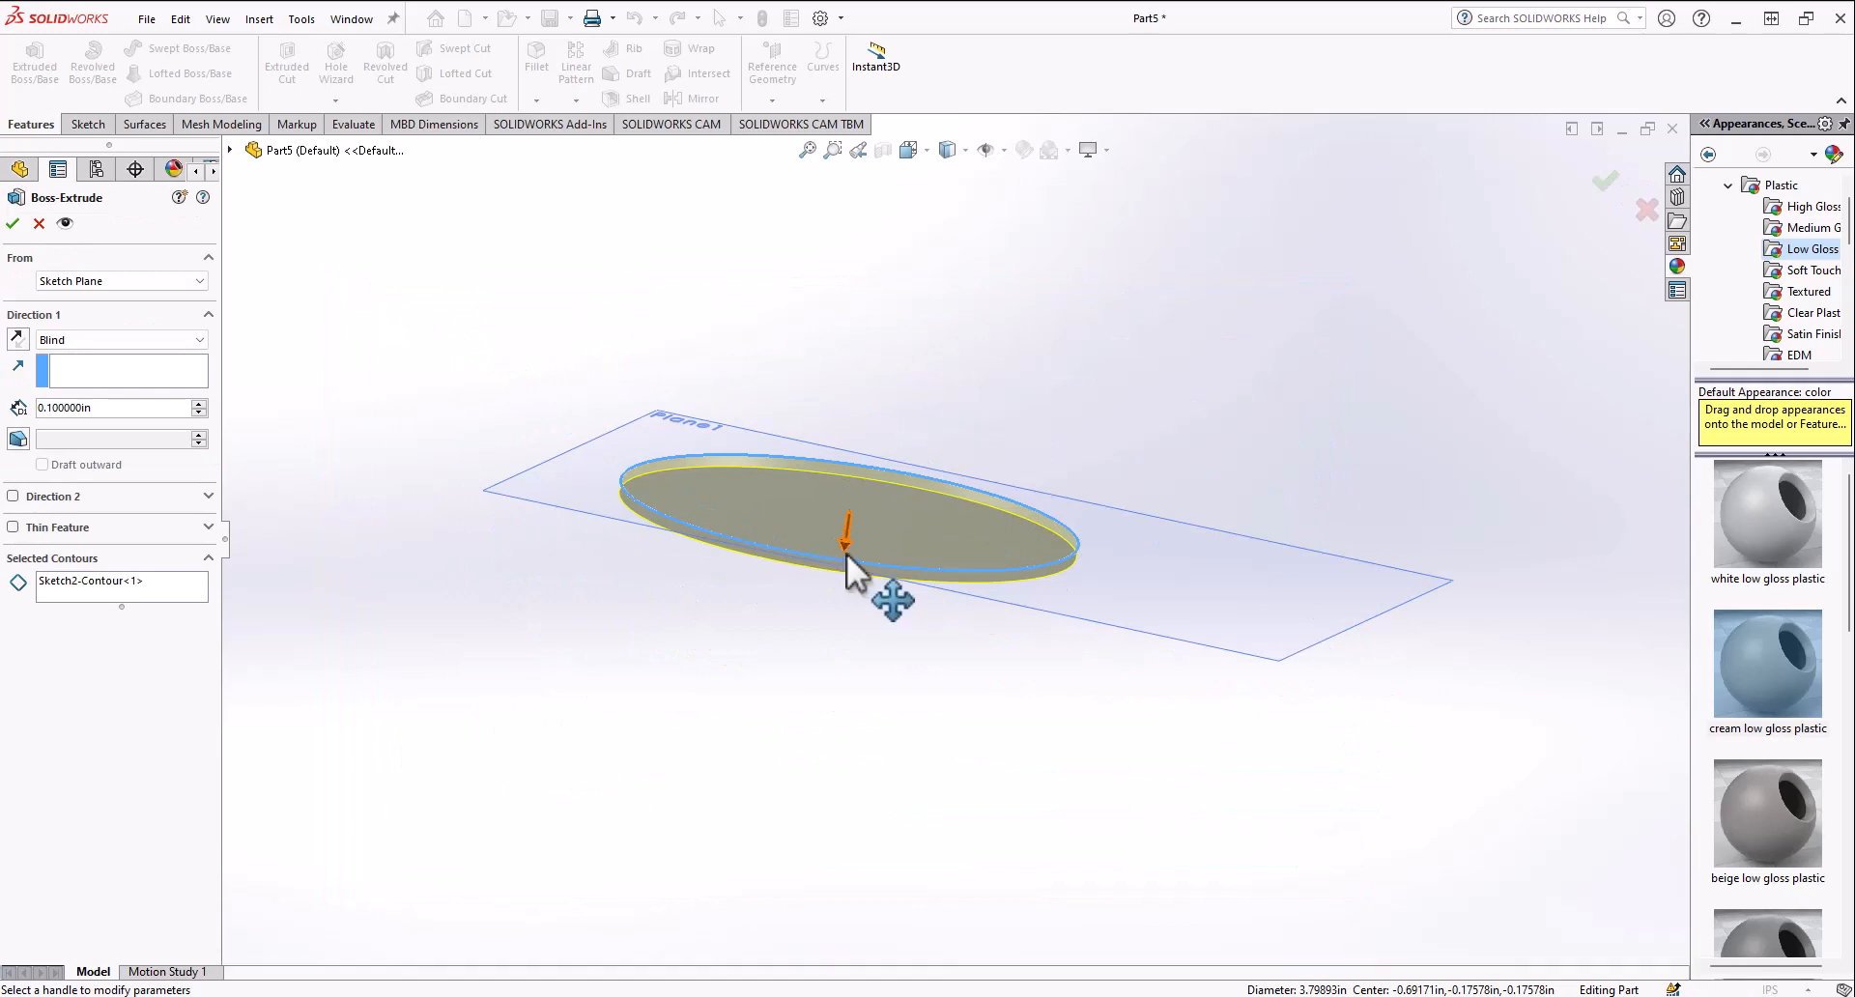
drag(846, 554, 831, 657)
click(13, 225)
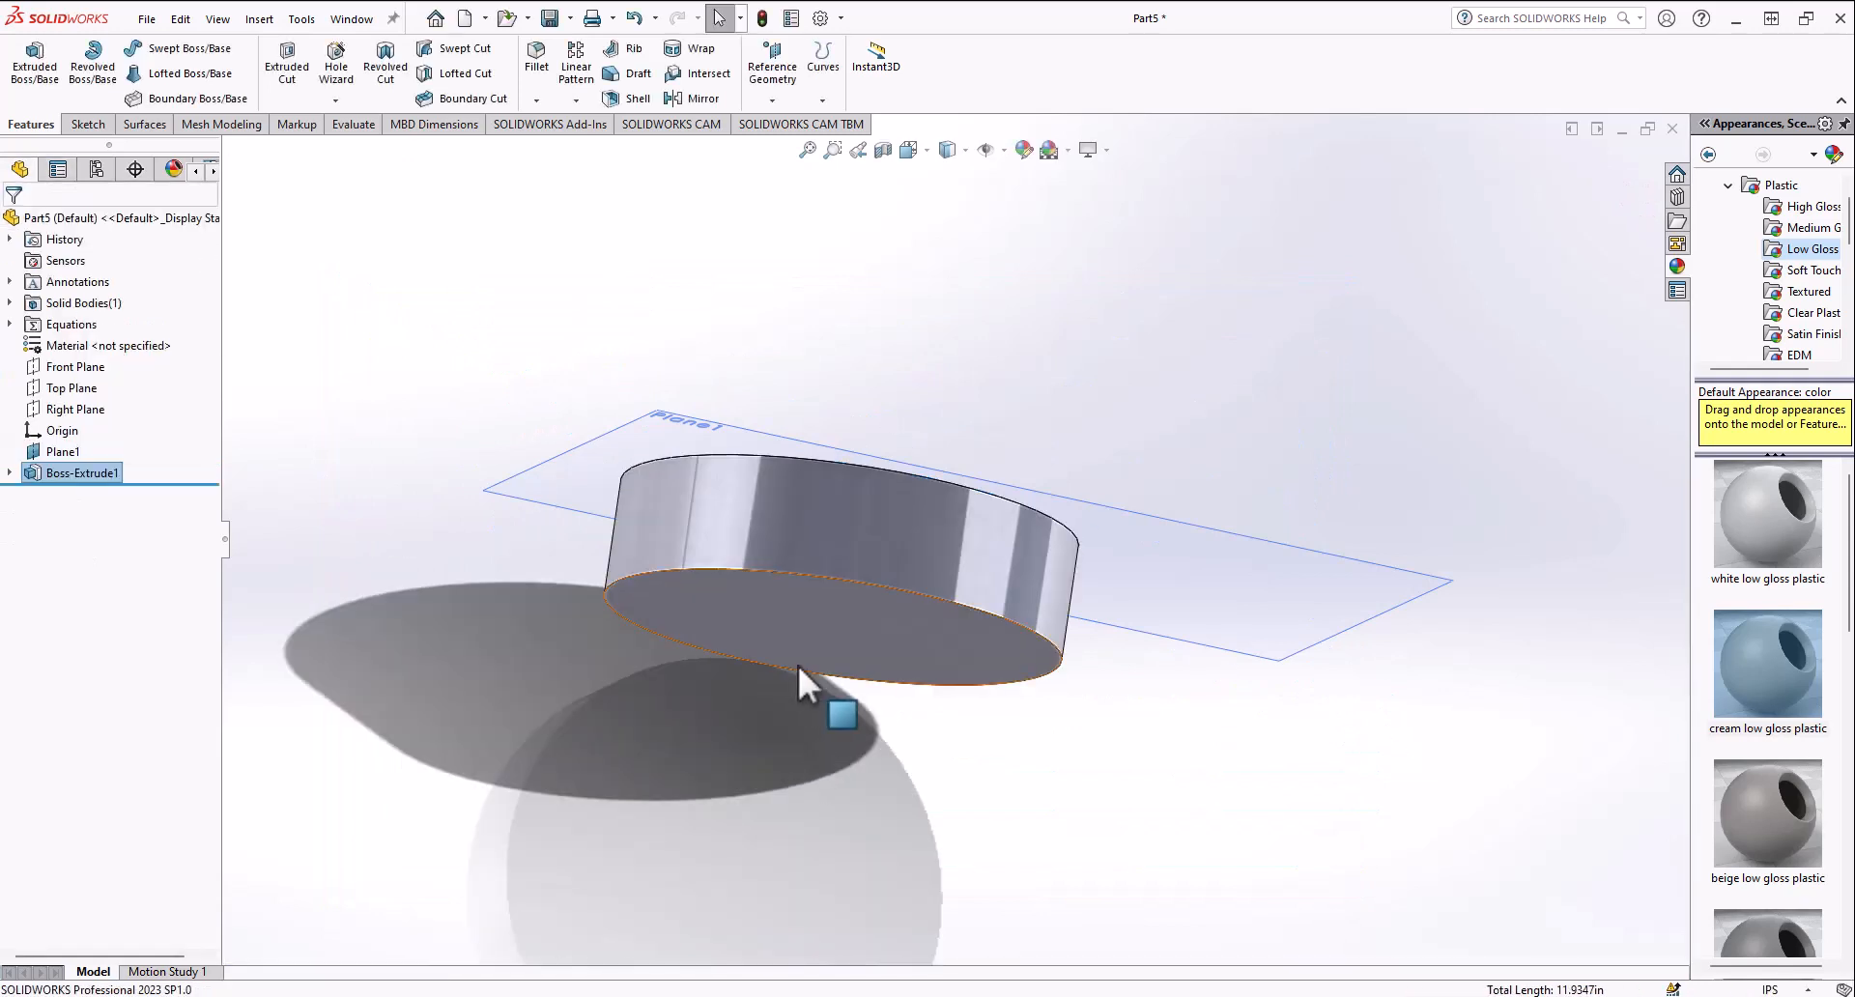
Step: Open a sketch on the disk's face and convert its outer edge into sketch geometry
click(793, 630)
click(871, 570)
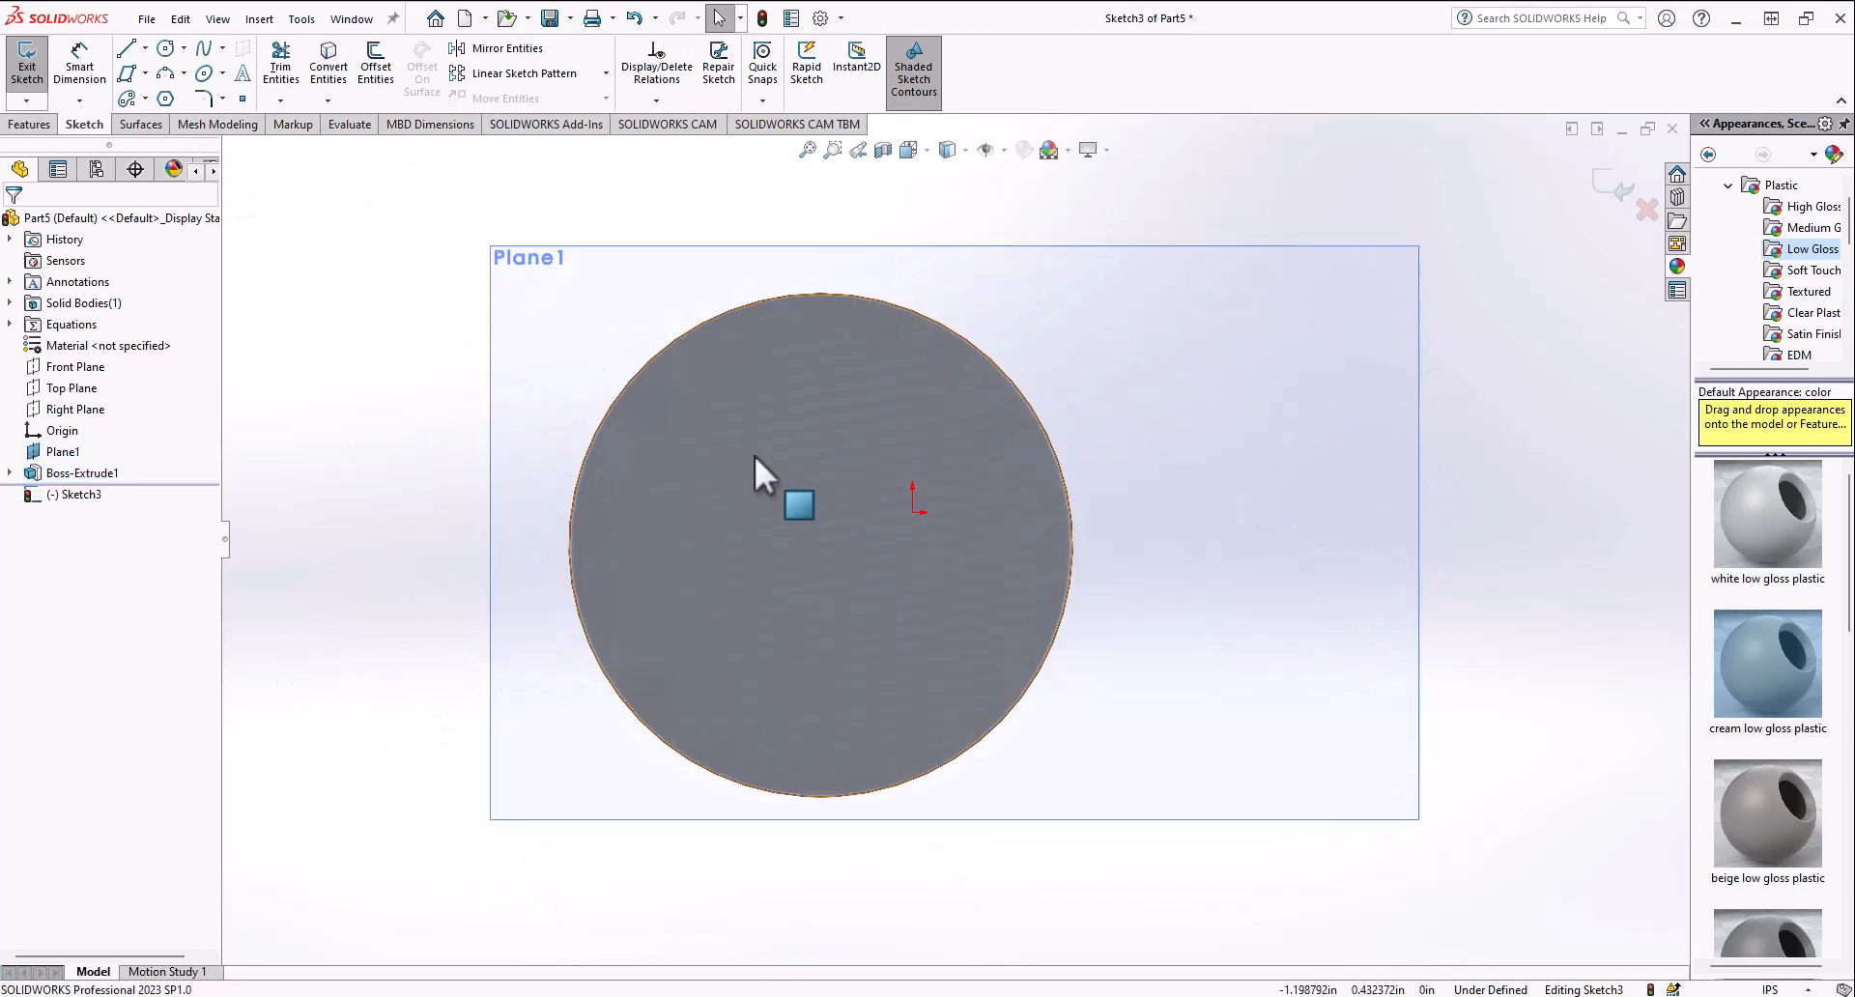
click(329, 68)
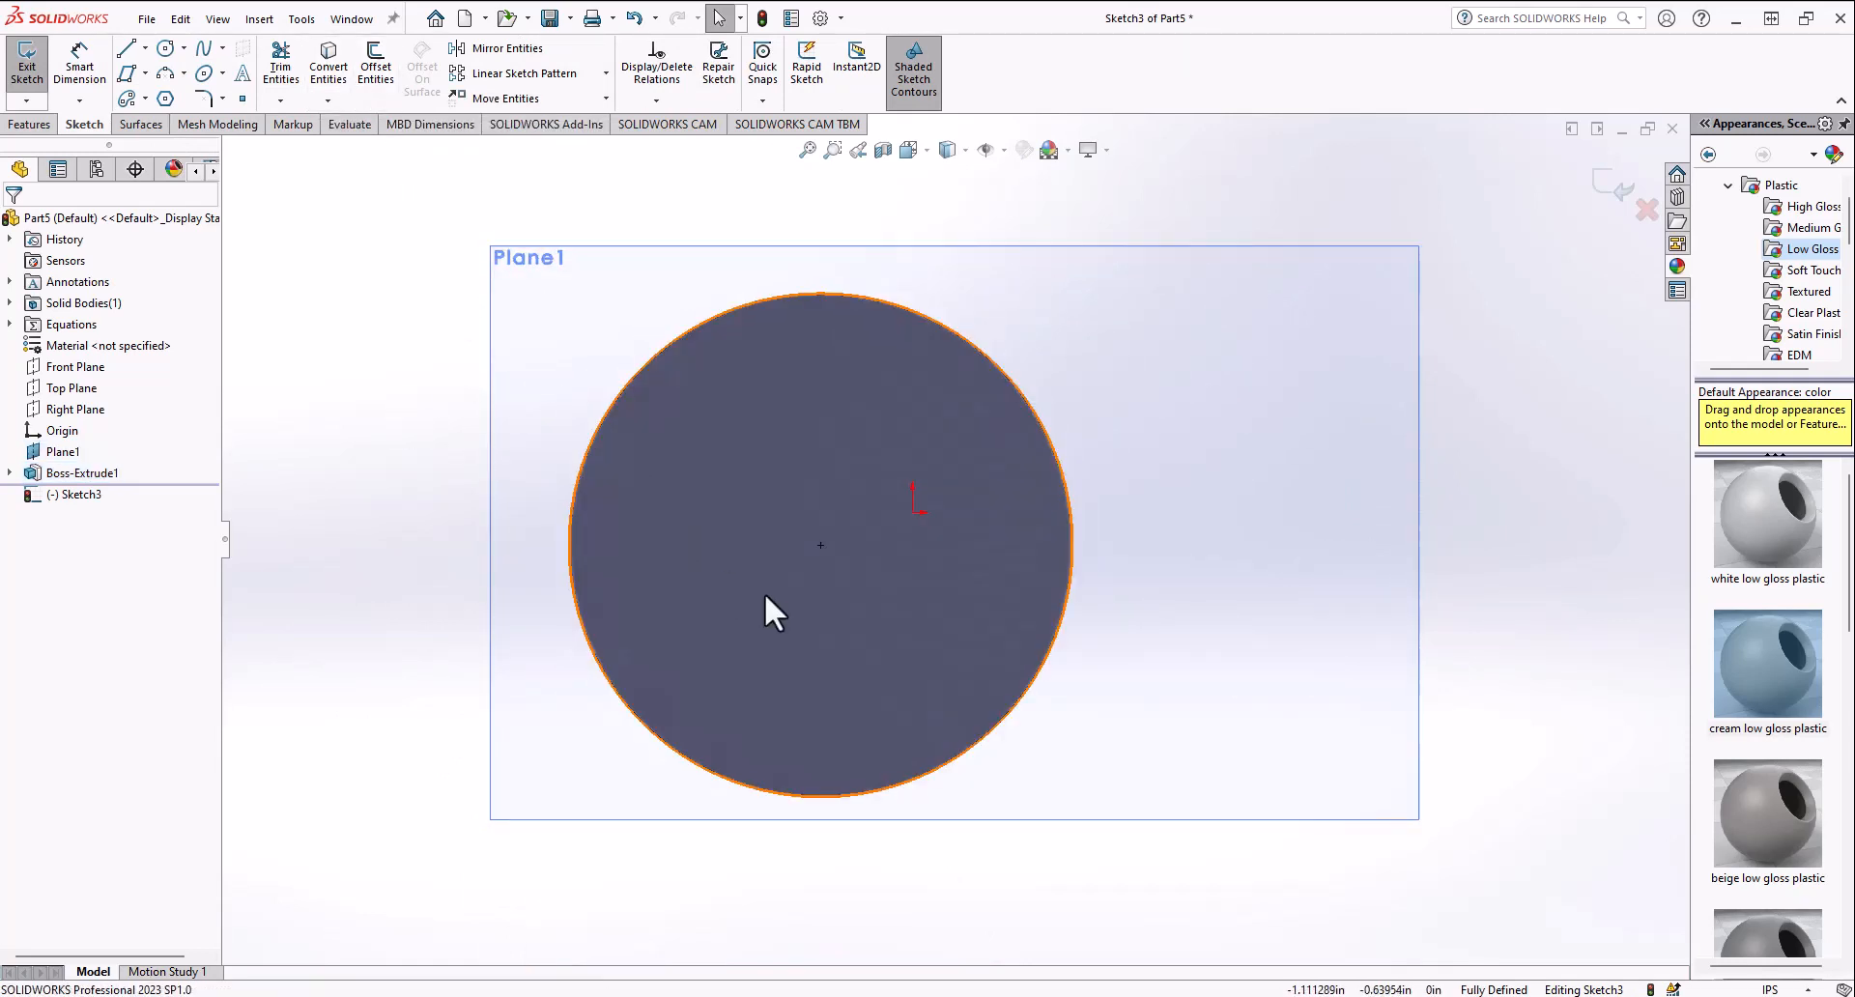
click(764, 594)
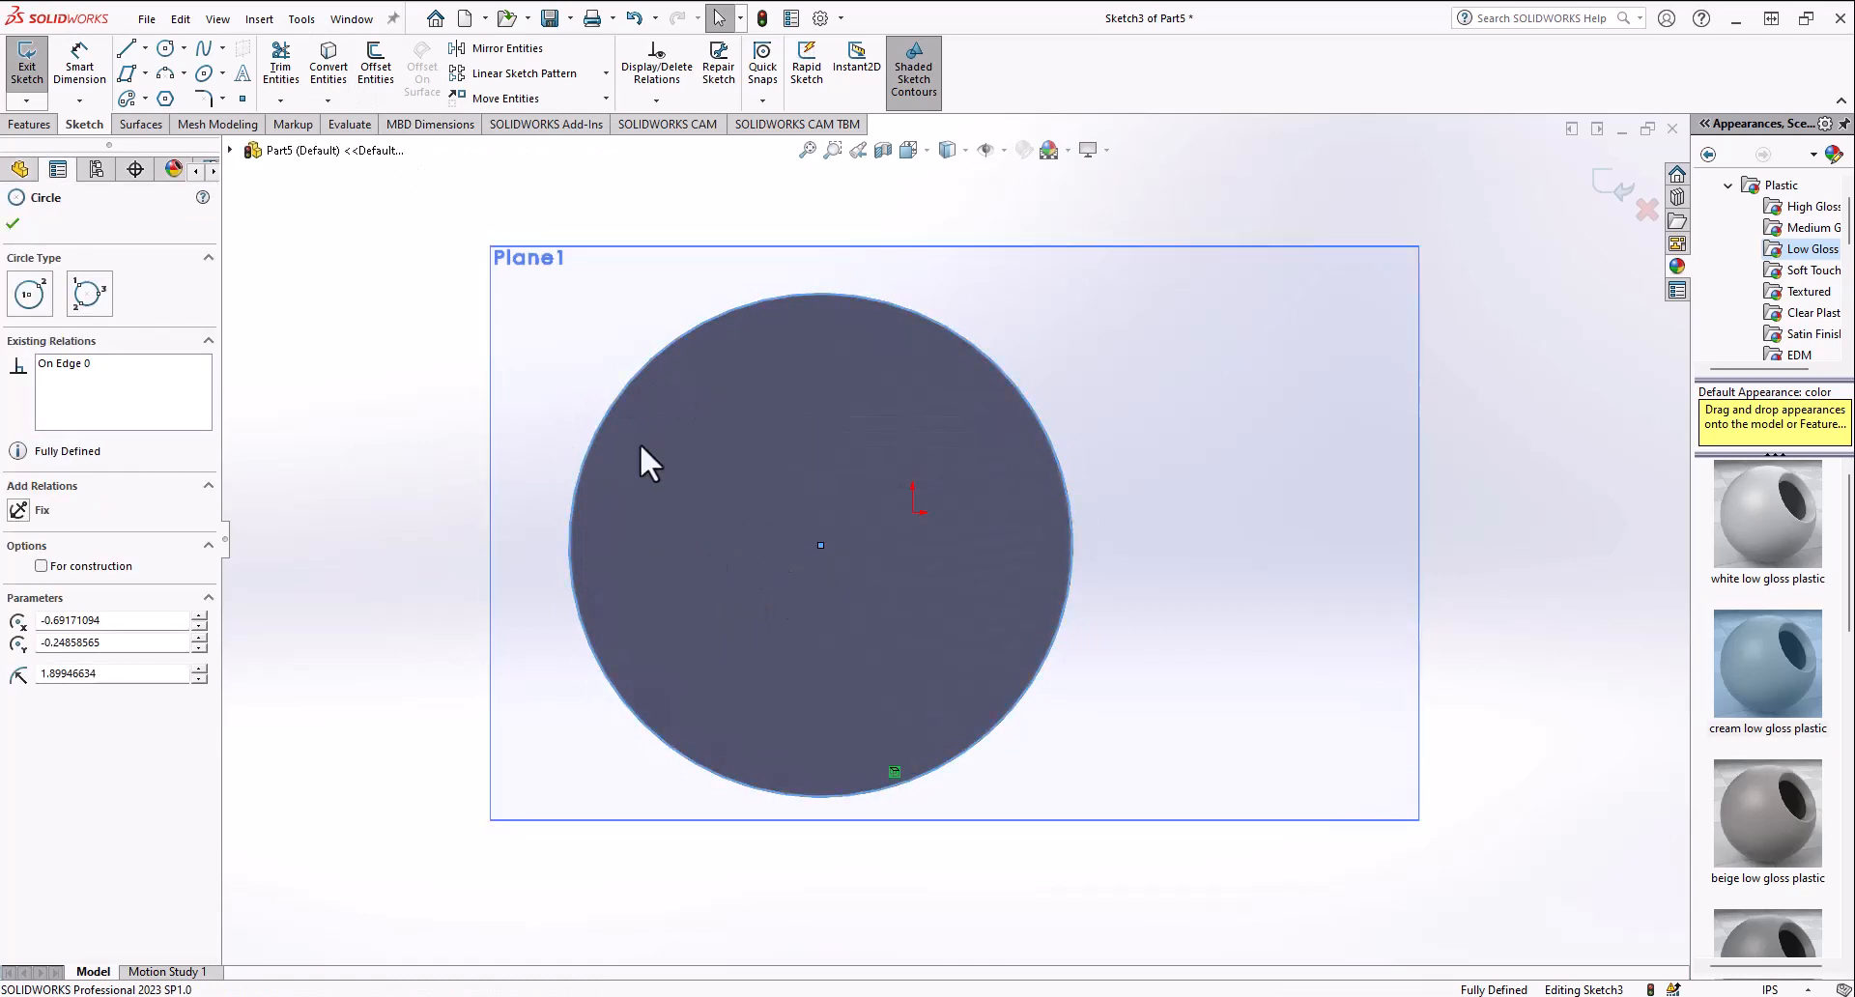
click(13, 224)
click(27, 66)
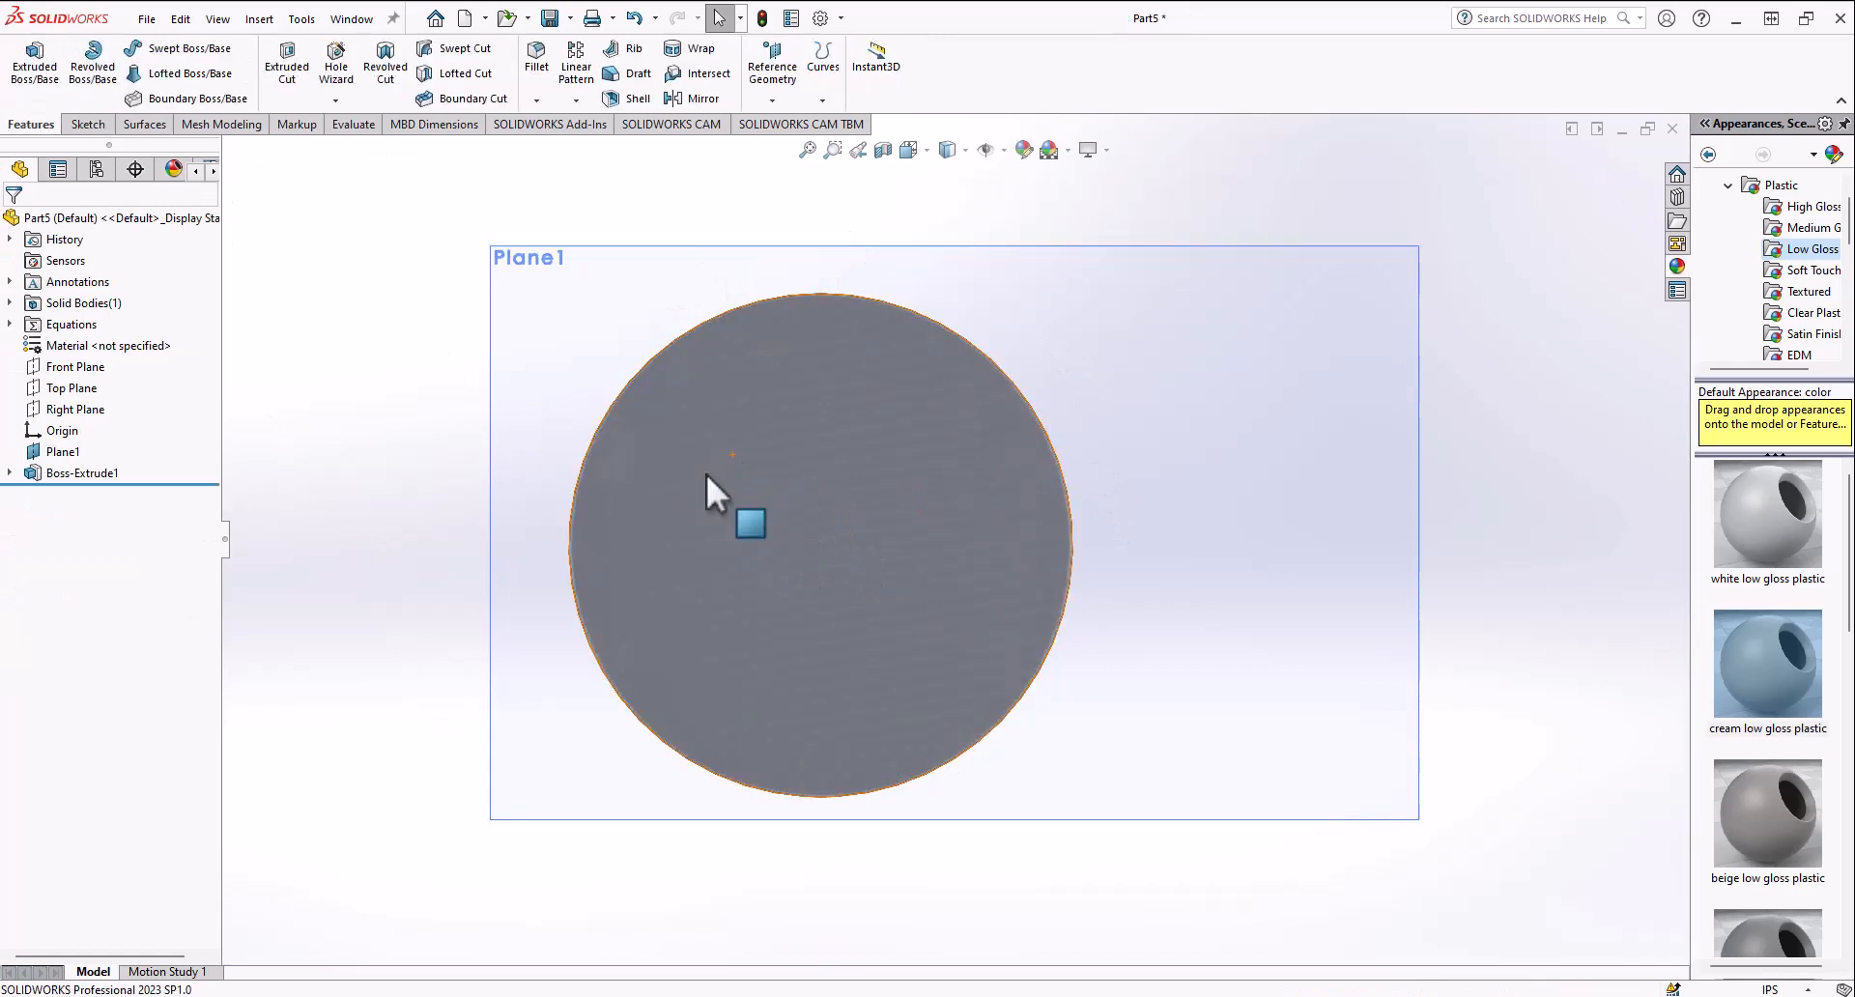
Step: Sketch a smaller circle on the disk's face and cut-extrude it 0.97 in to make a hole
click(715, 474)
click(793, 416)
click(165, 49)
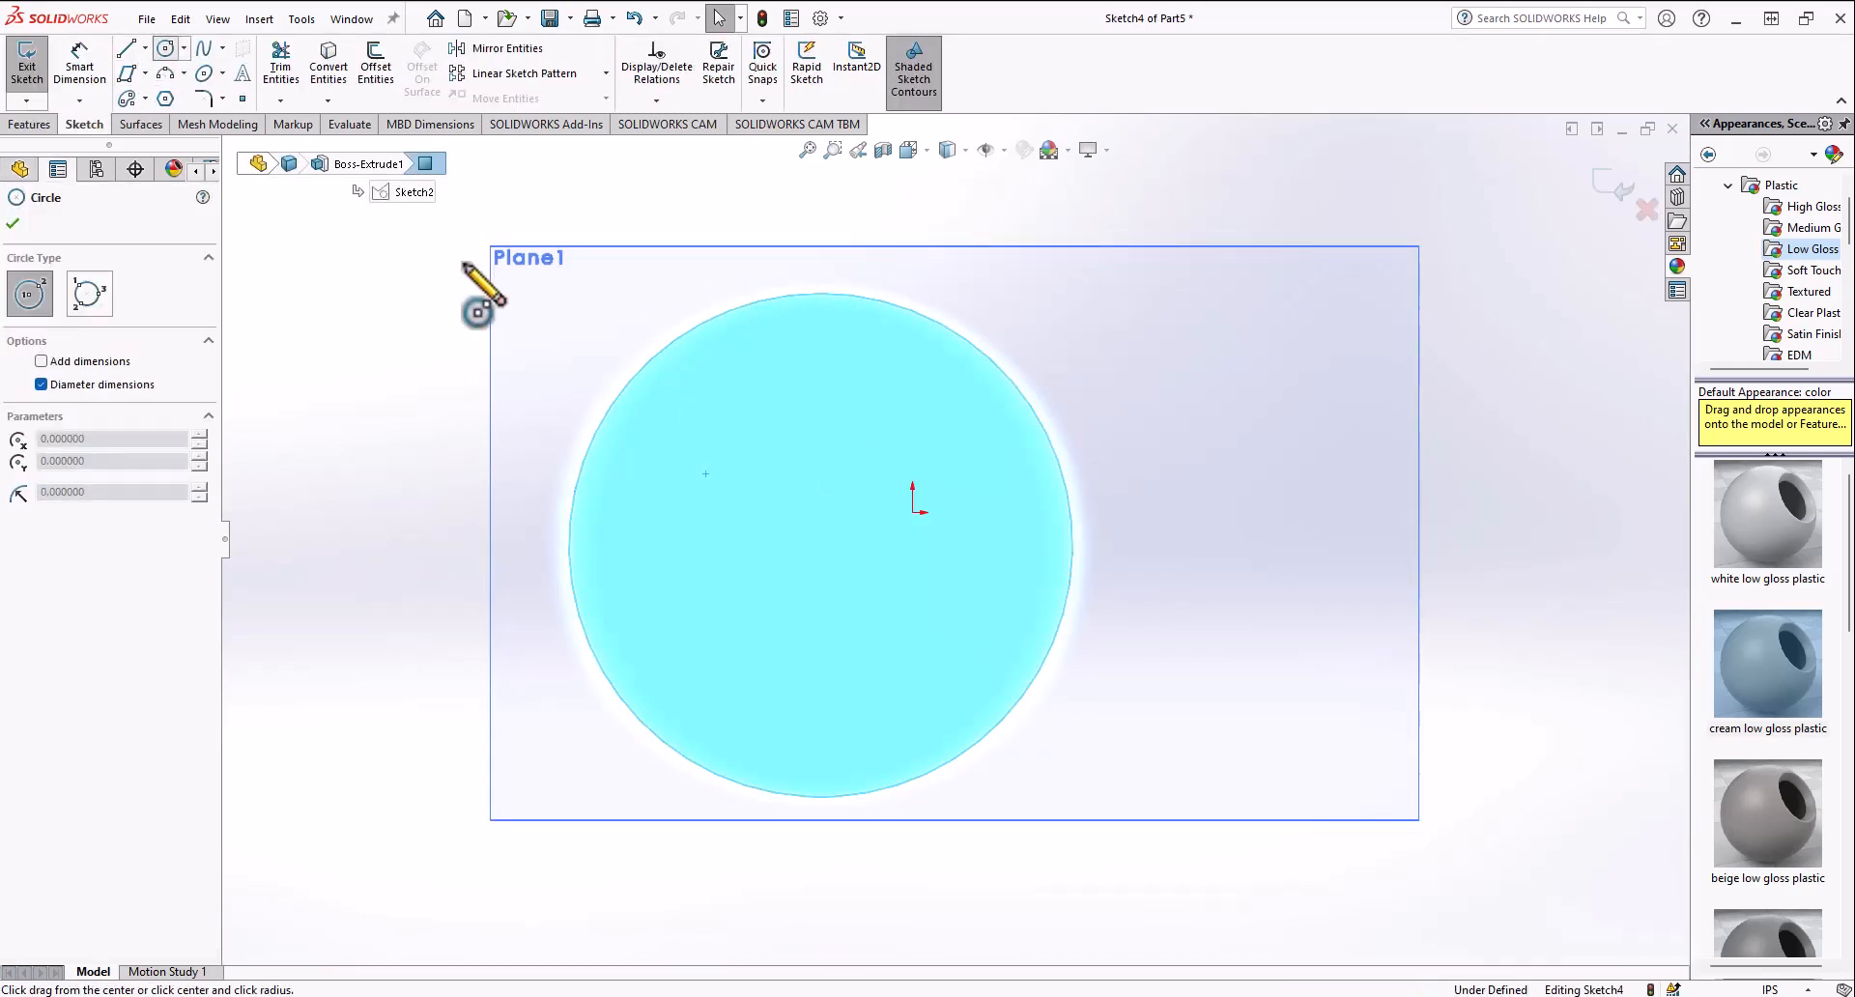
click(873, 585)
click(786, 507)
click(27, 66)
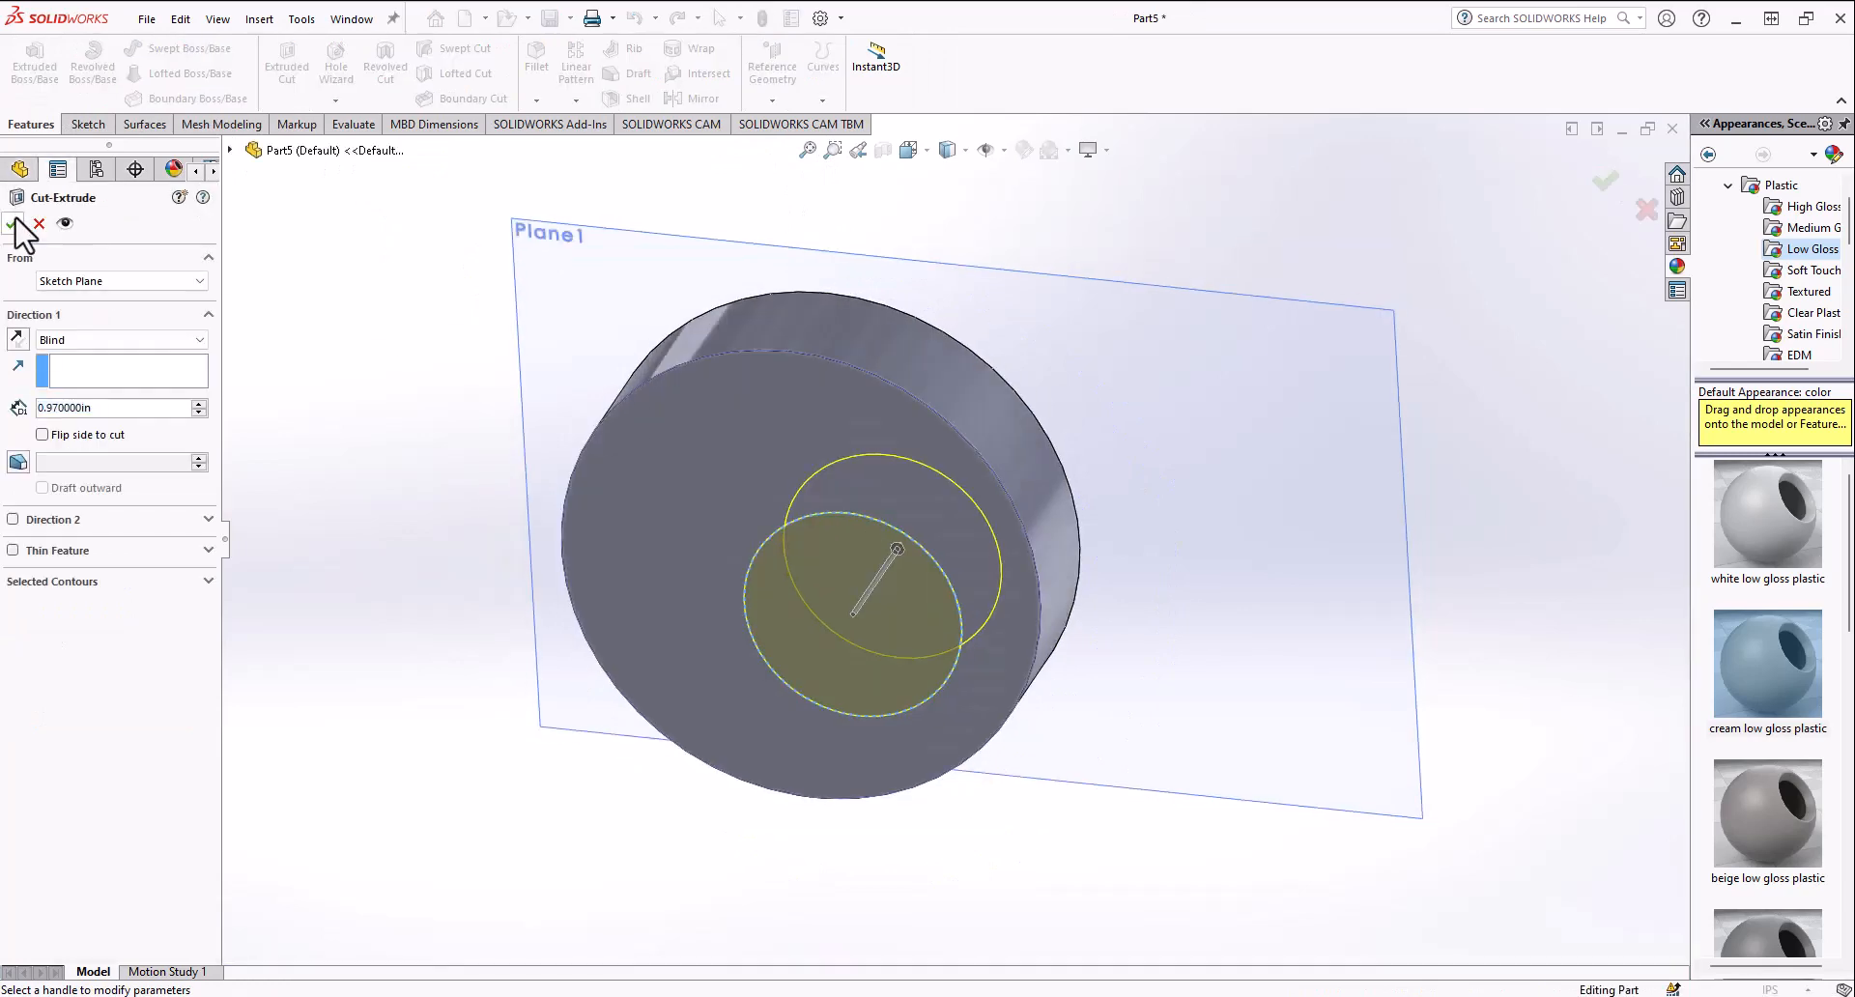
click(19, 228)
Step: Open a new sketch on the disk's face and convert its outer edge into the sketch
click(855, 481)
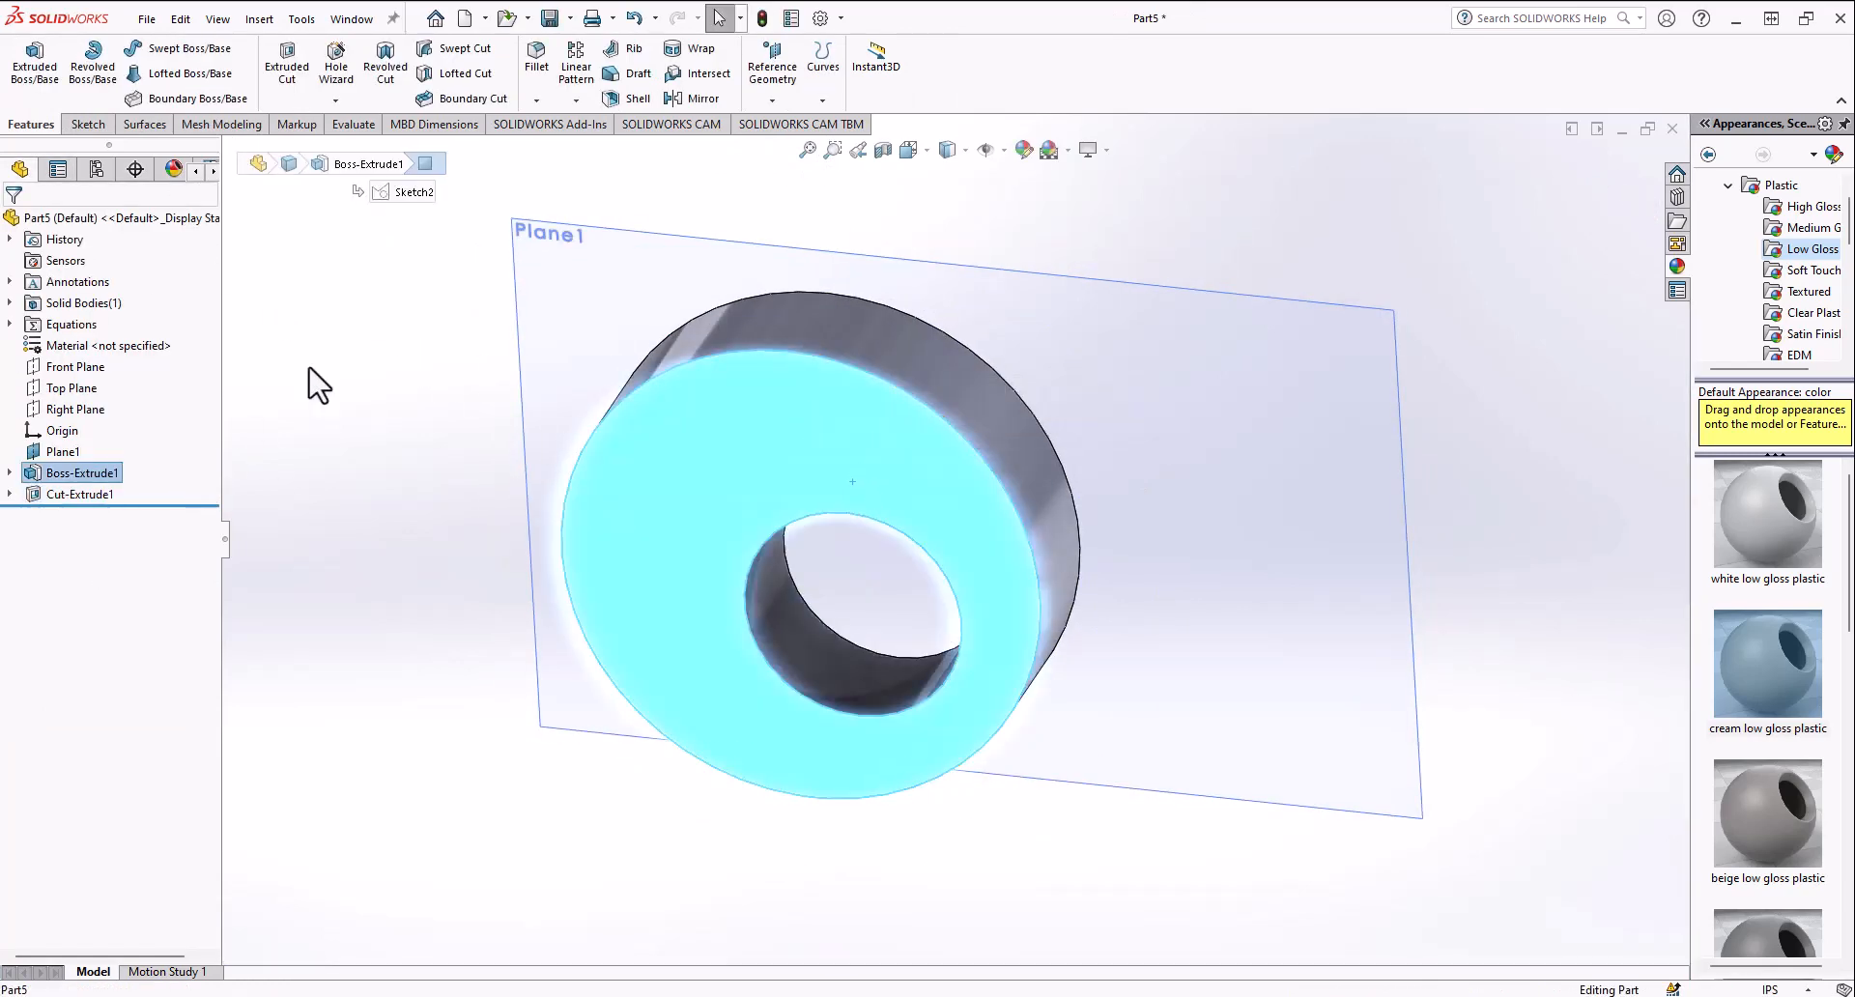
right_click(730, 475)
click(775, 446)
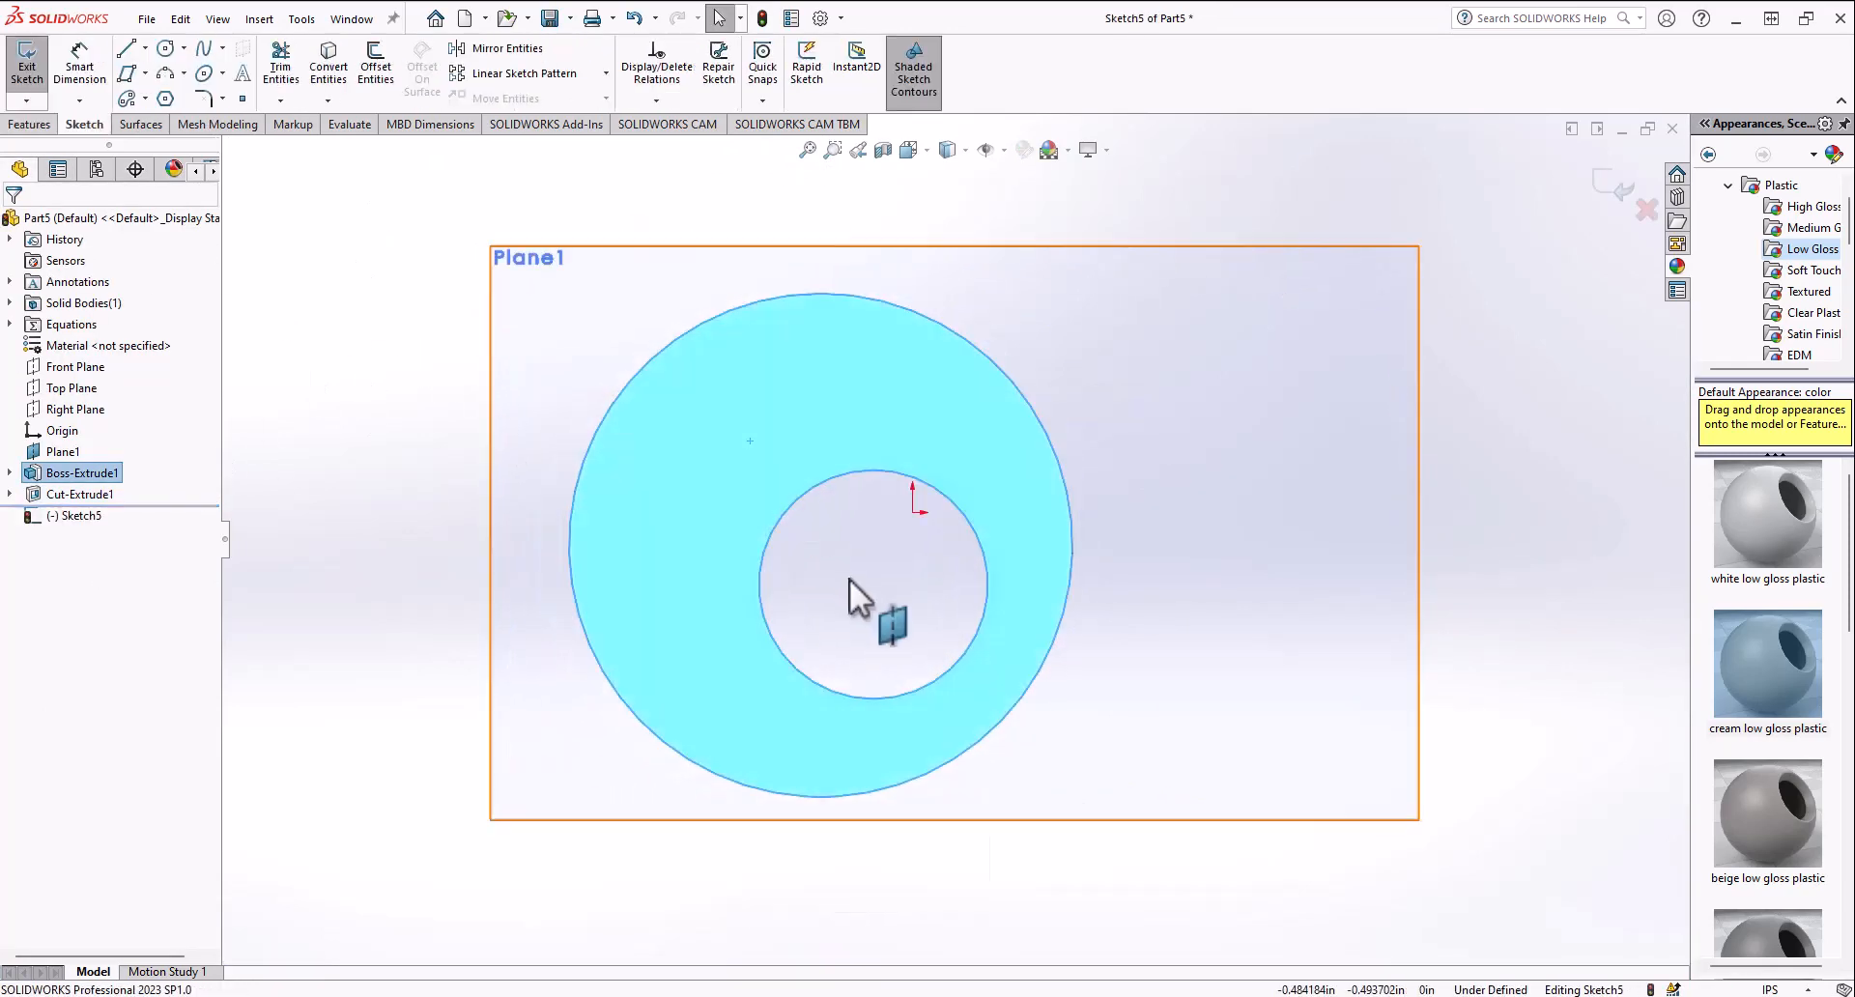
click(414, 455)
click(784, 492)
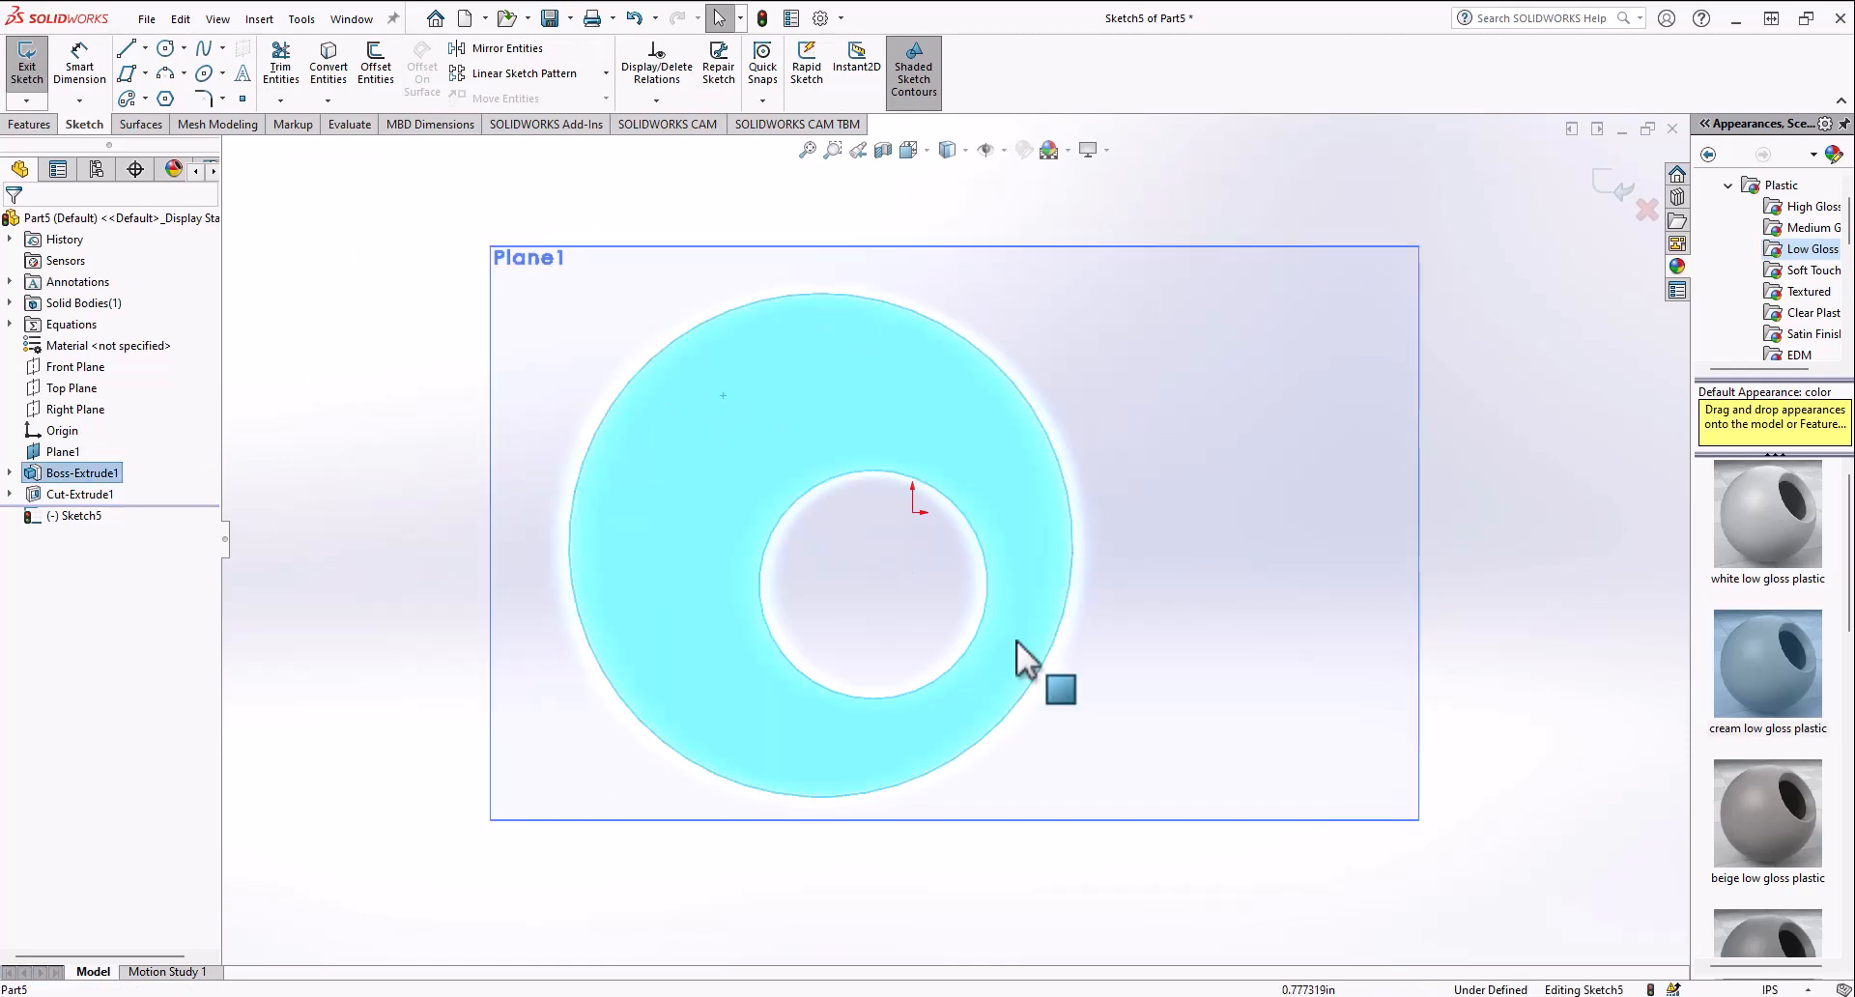
click(340, 77)
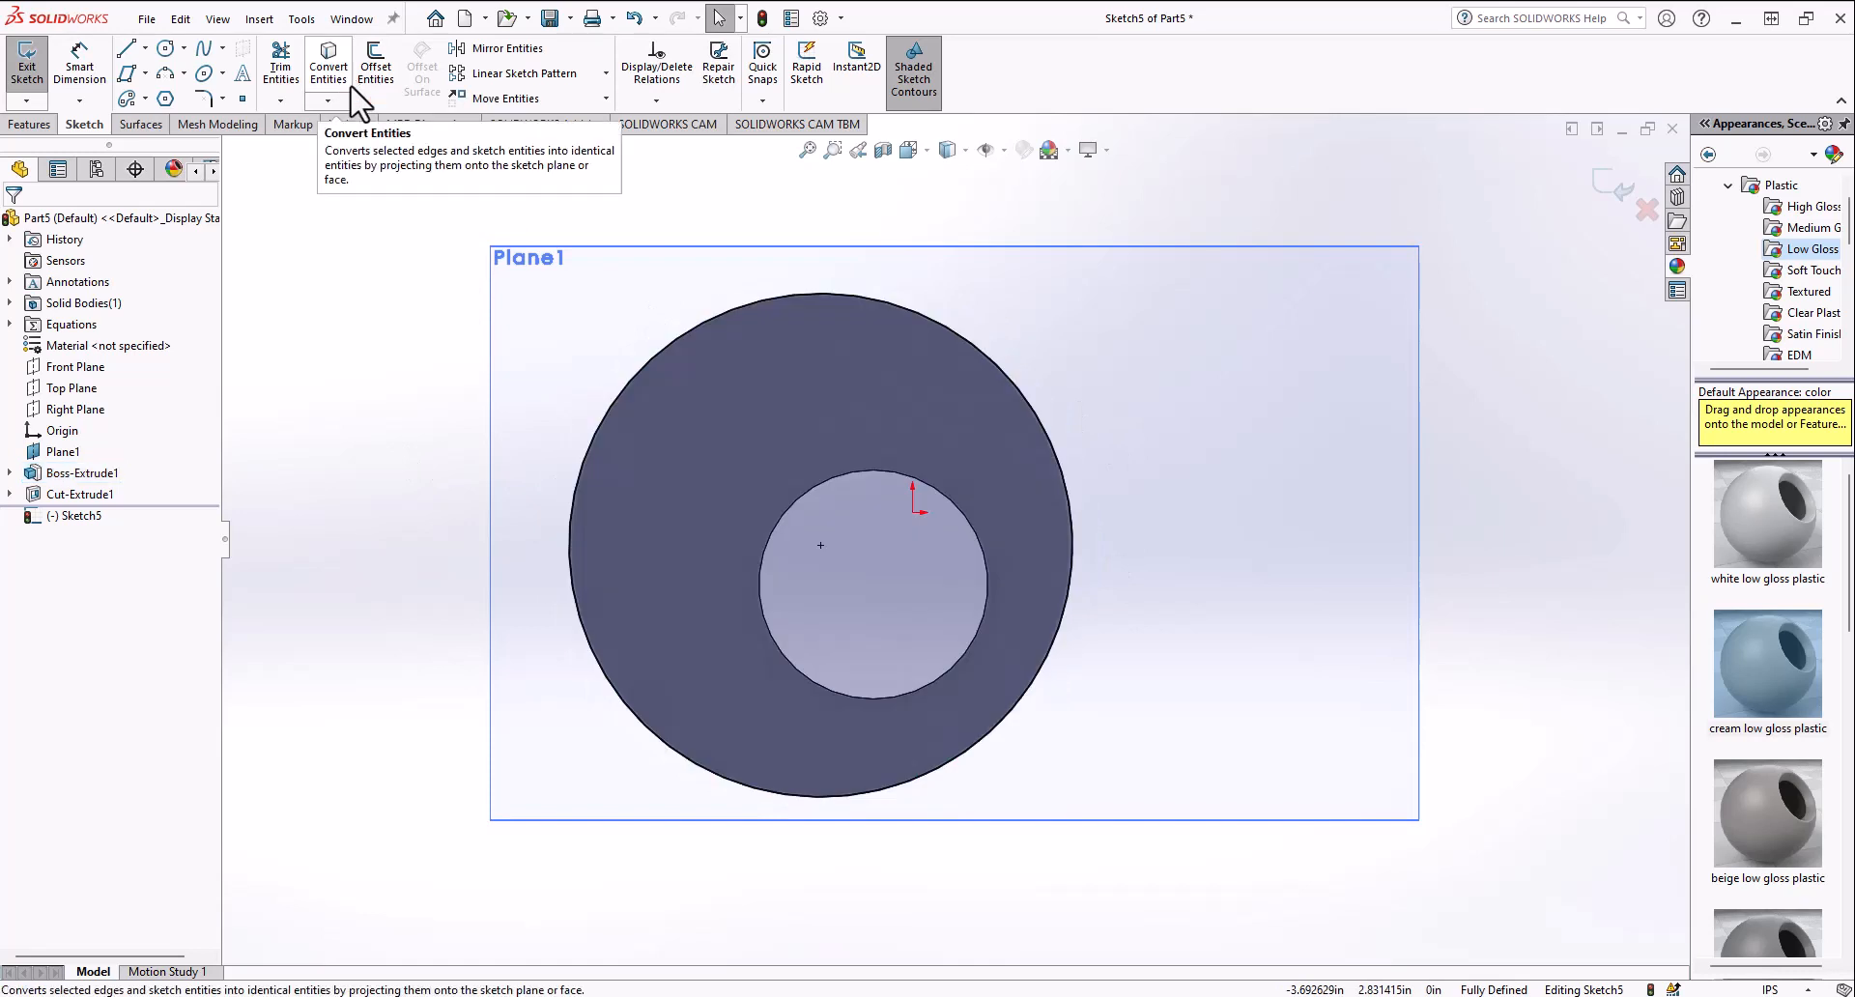
click(779, 518)
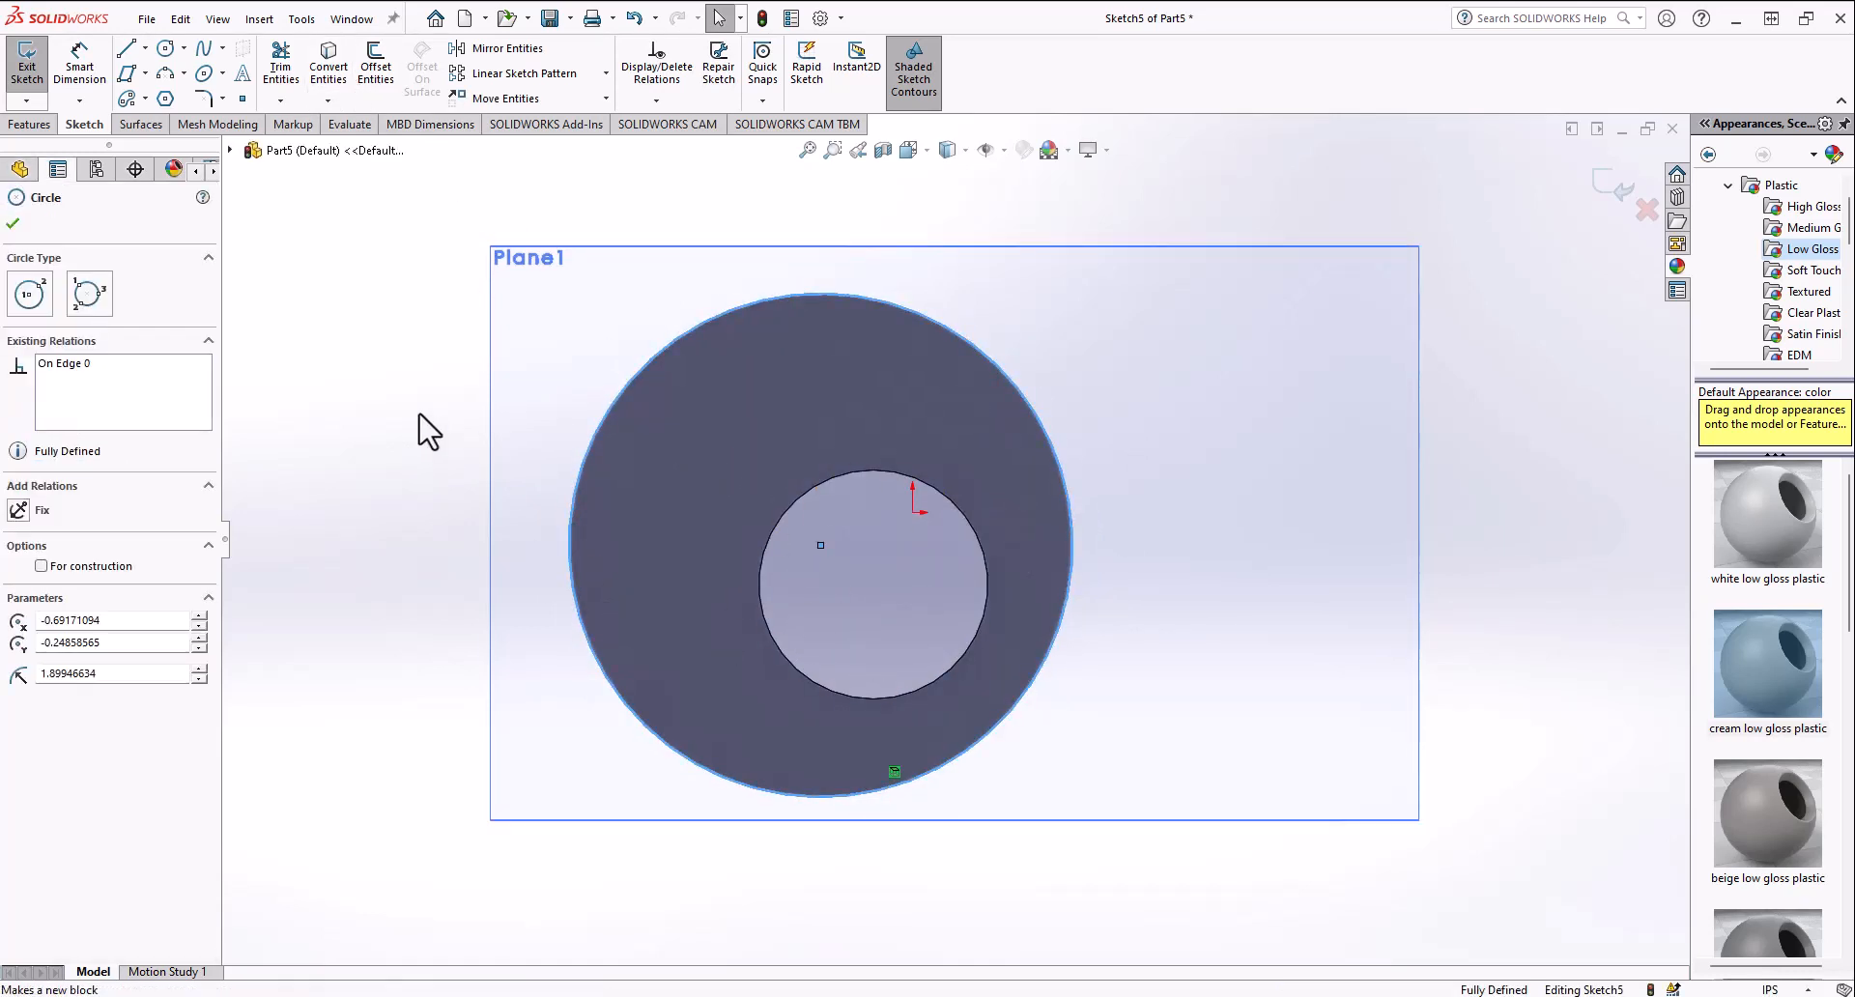
click(418, 426)
click(786, 518)
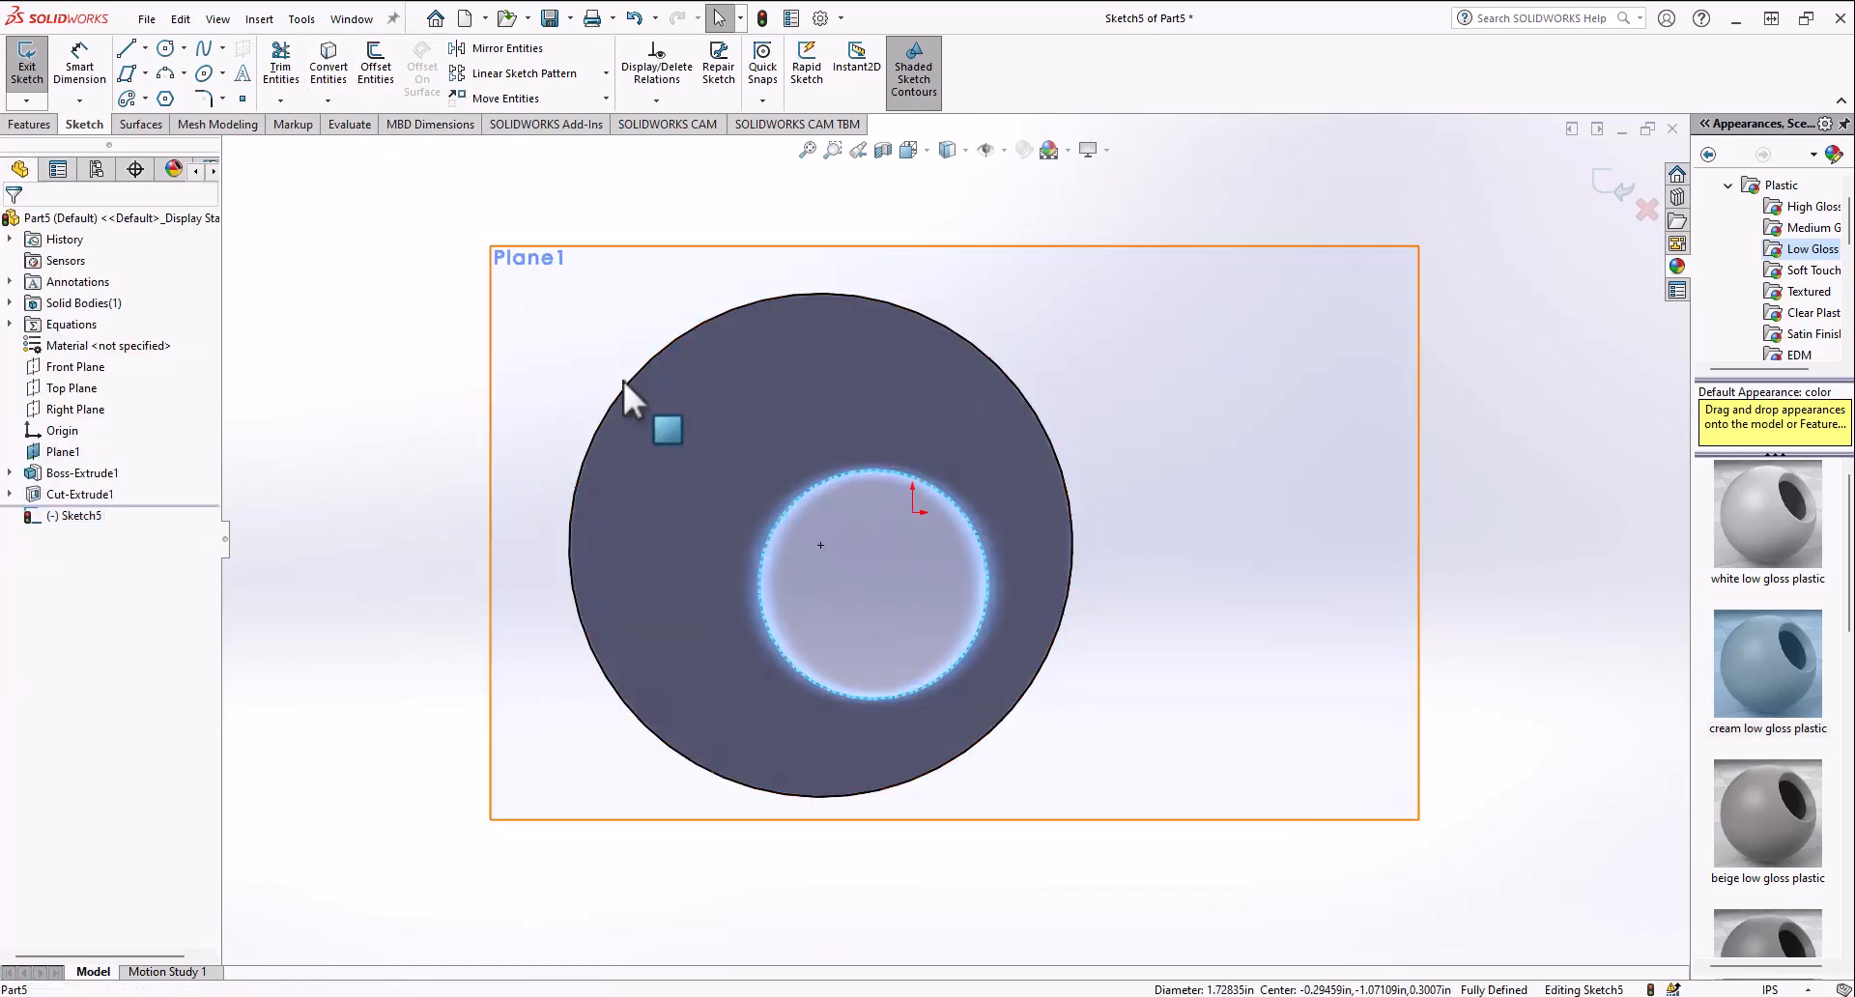
click(328, 101)
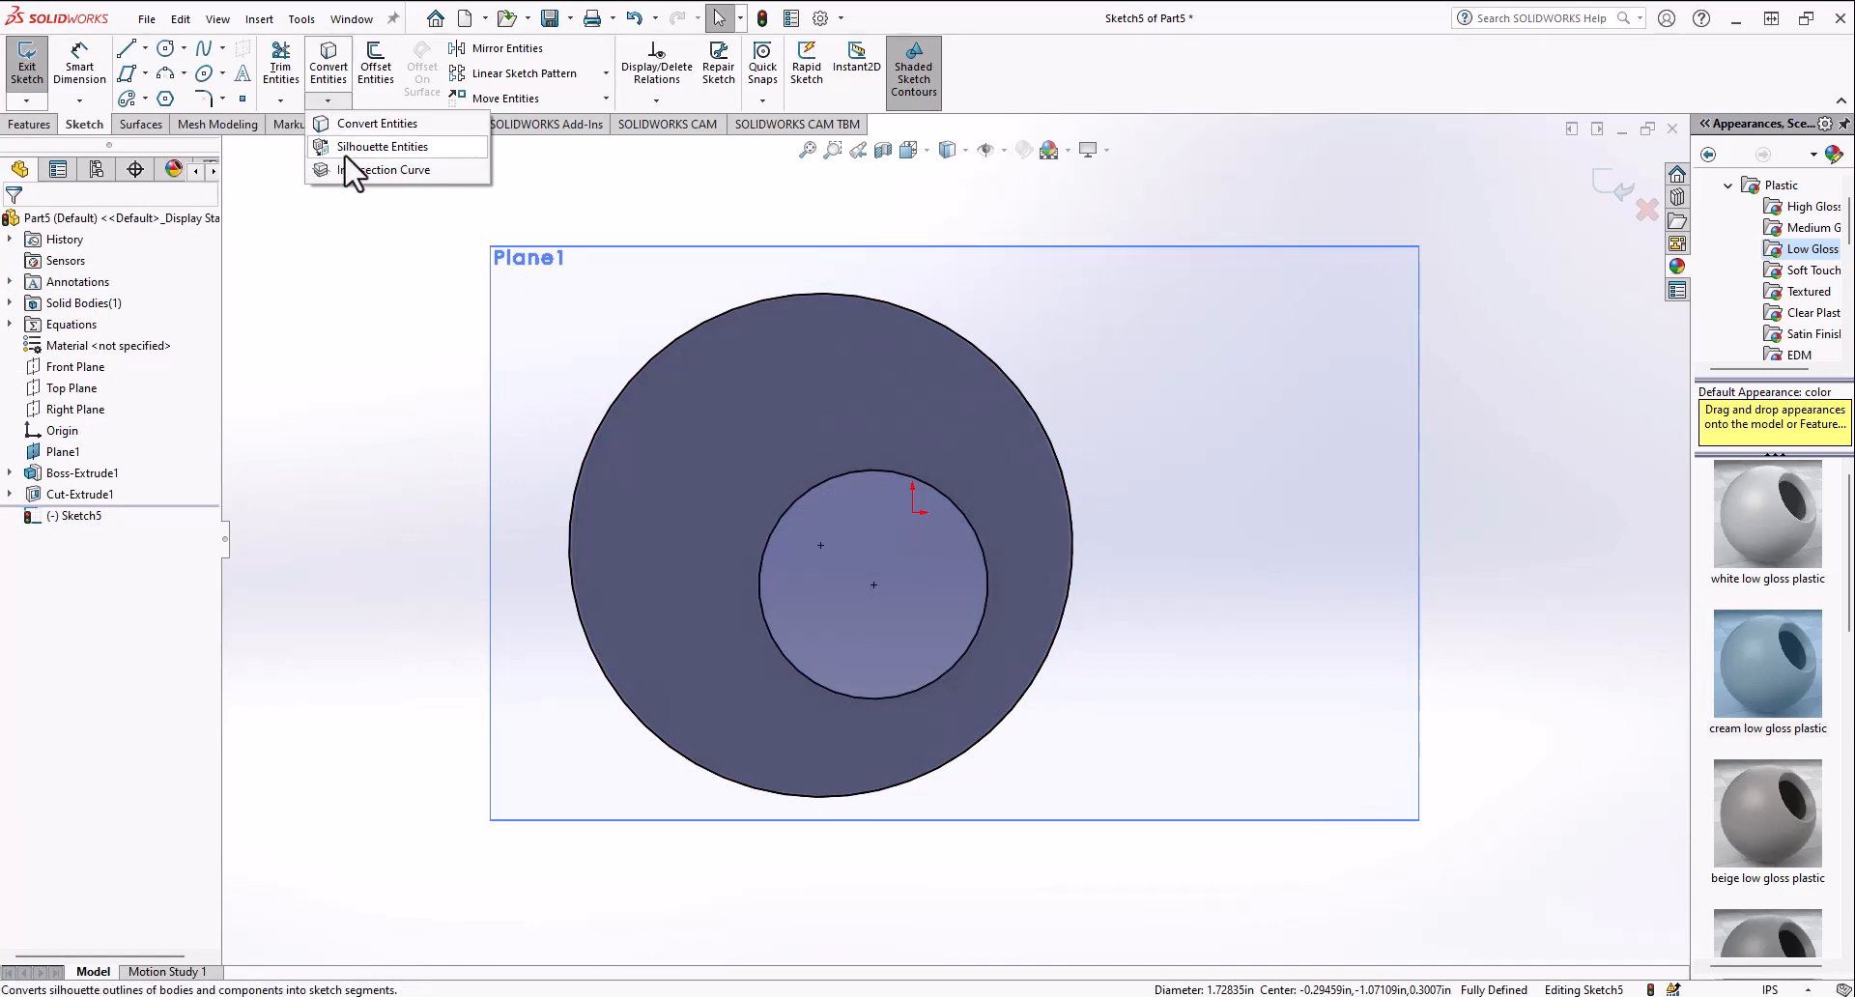
click(281, 68)
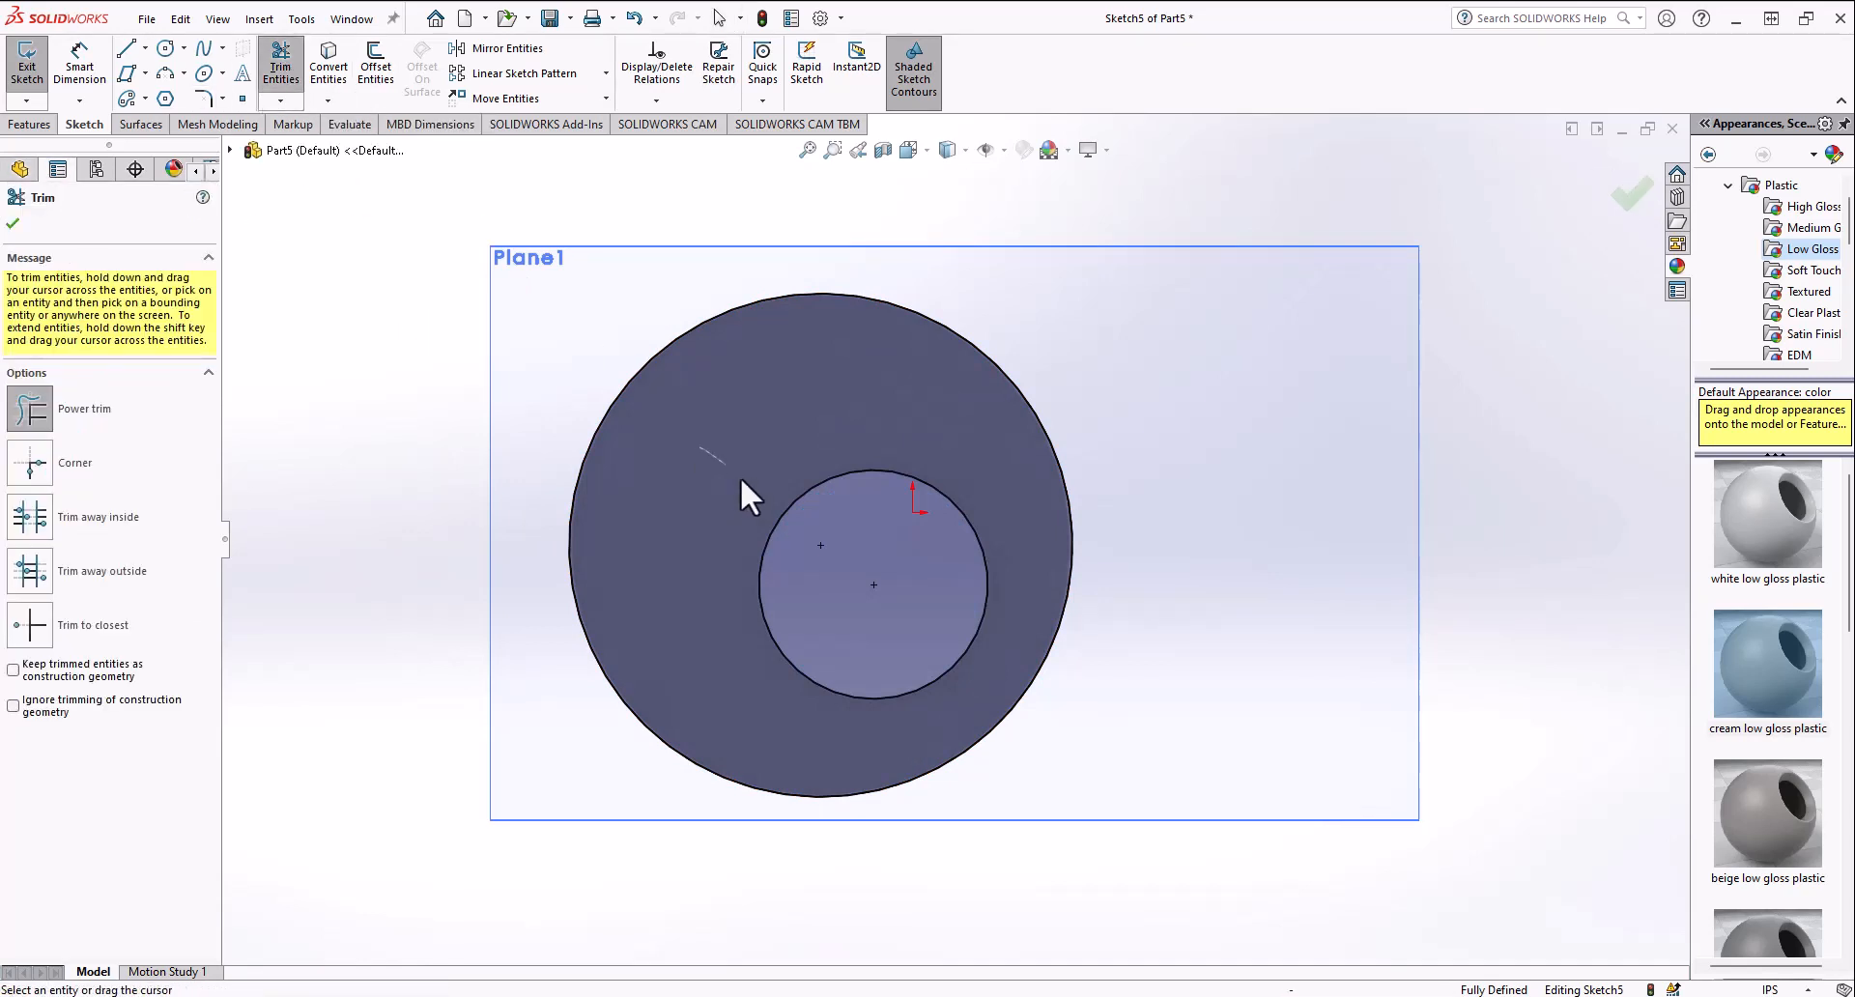
click(329, 100)
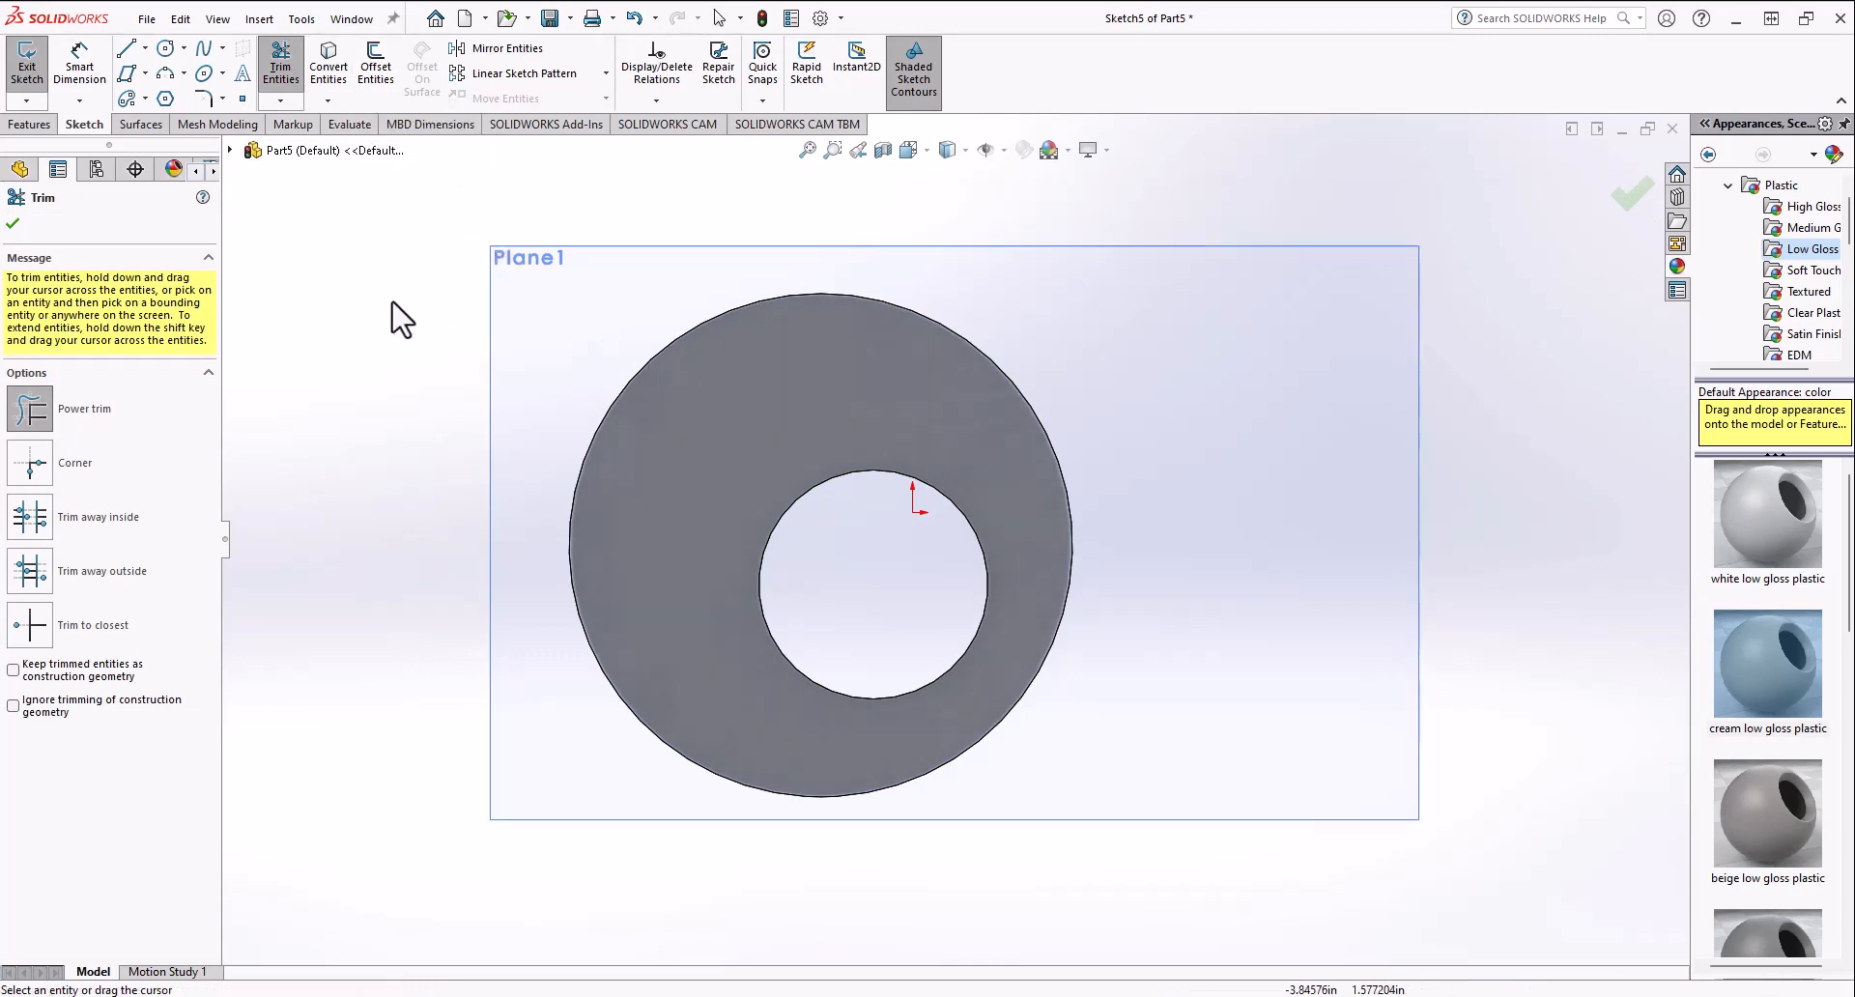
click(12, 224)
Step: Convert the disk's outline into the sketch using Silhouette Entities
click(682, 415)
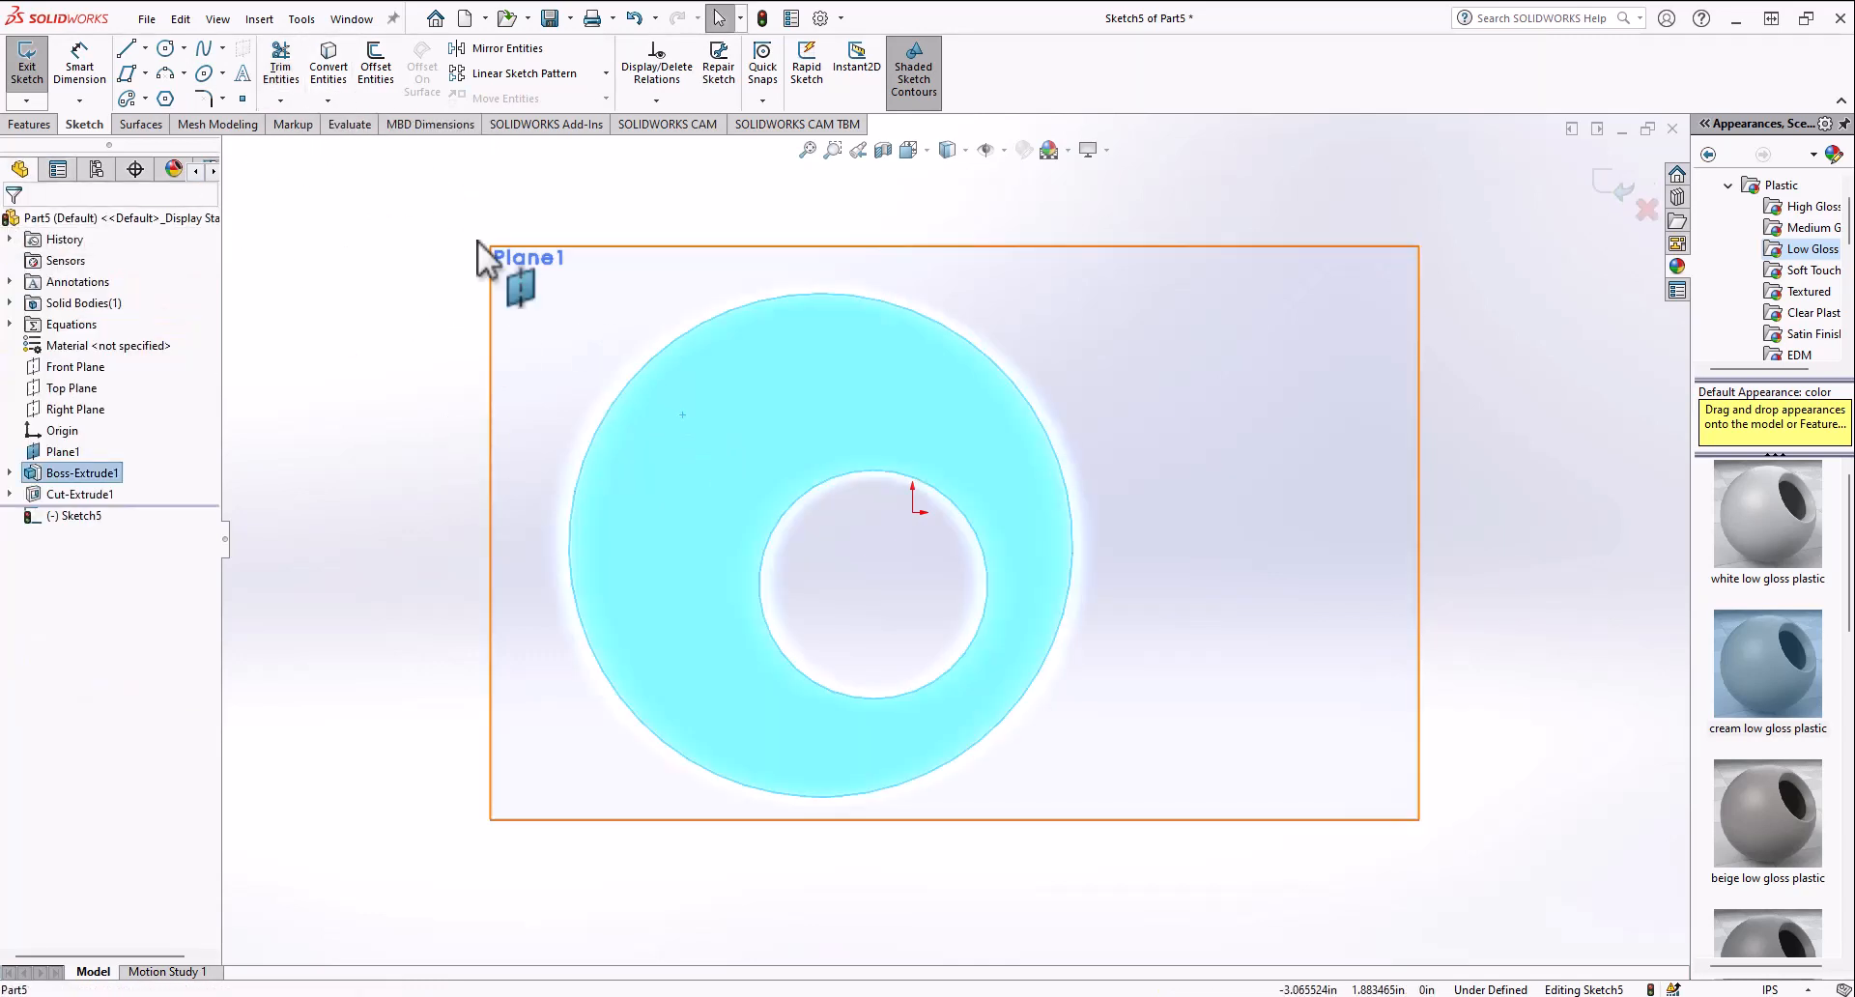
click(328, 100)
click(325, 147)
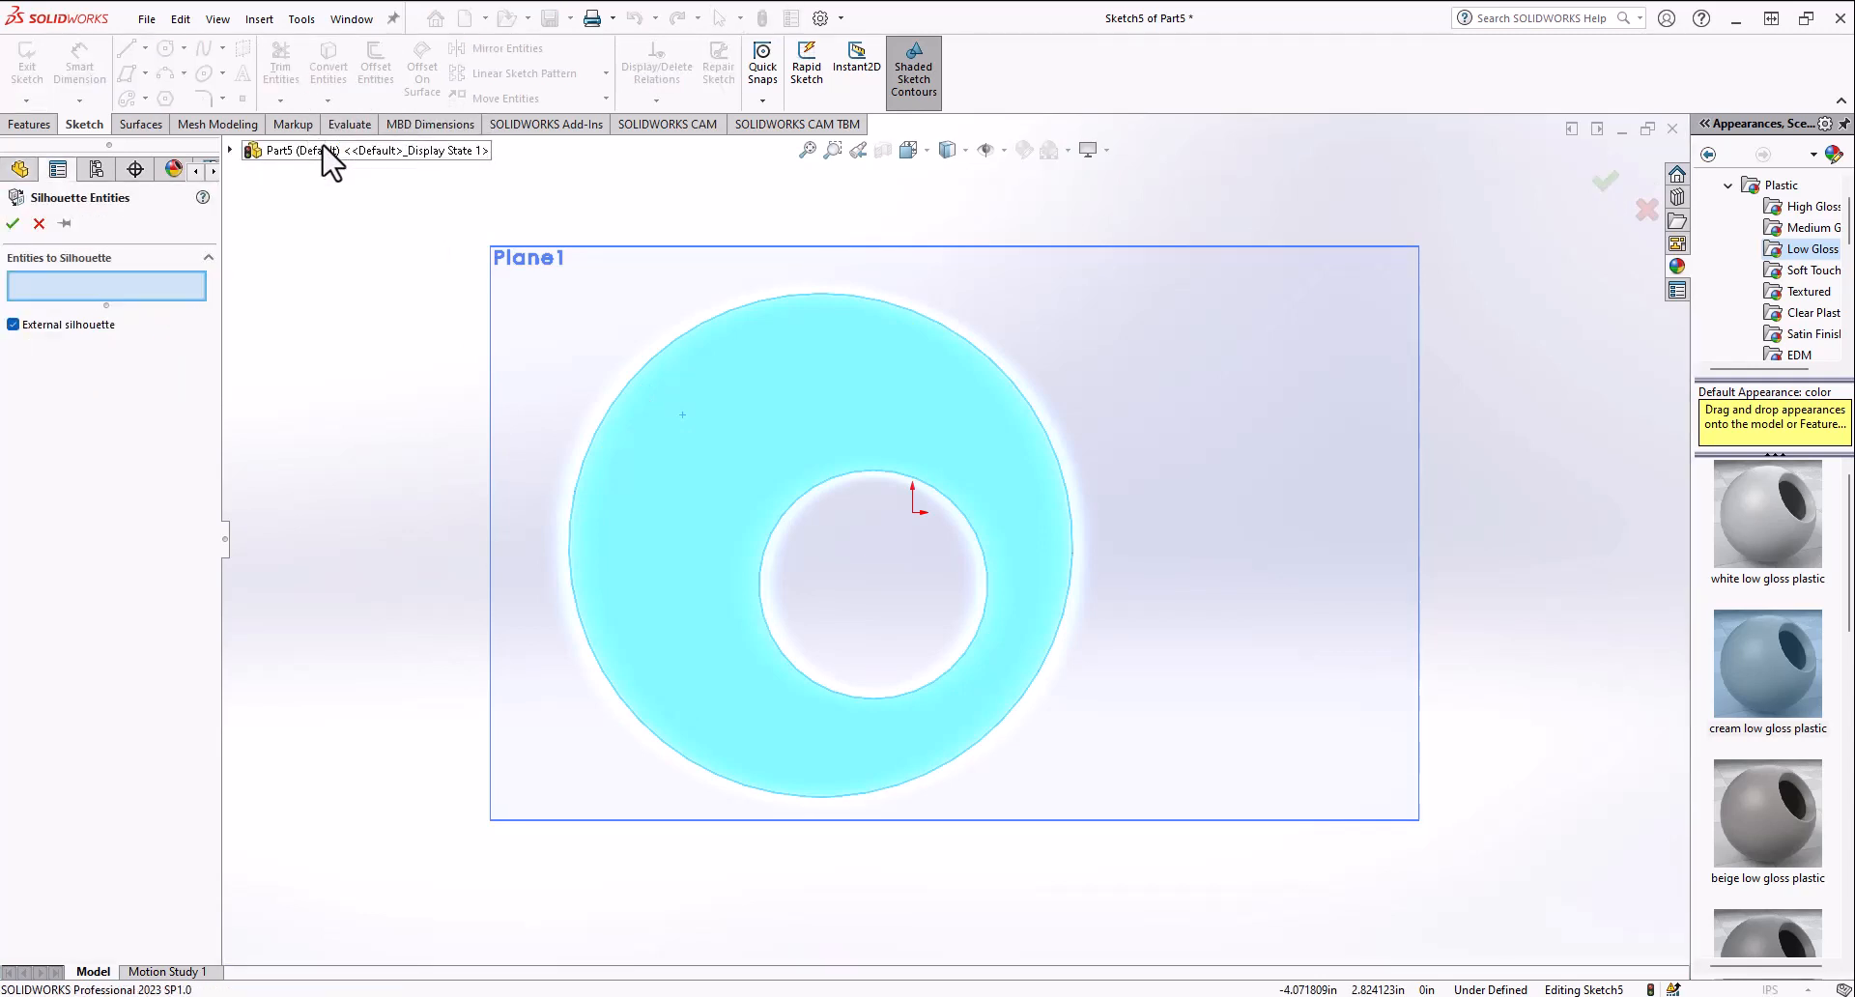
click(13, 223)
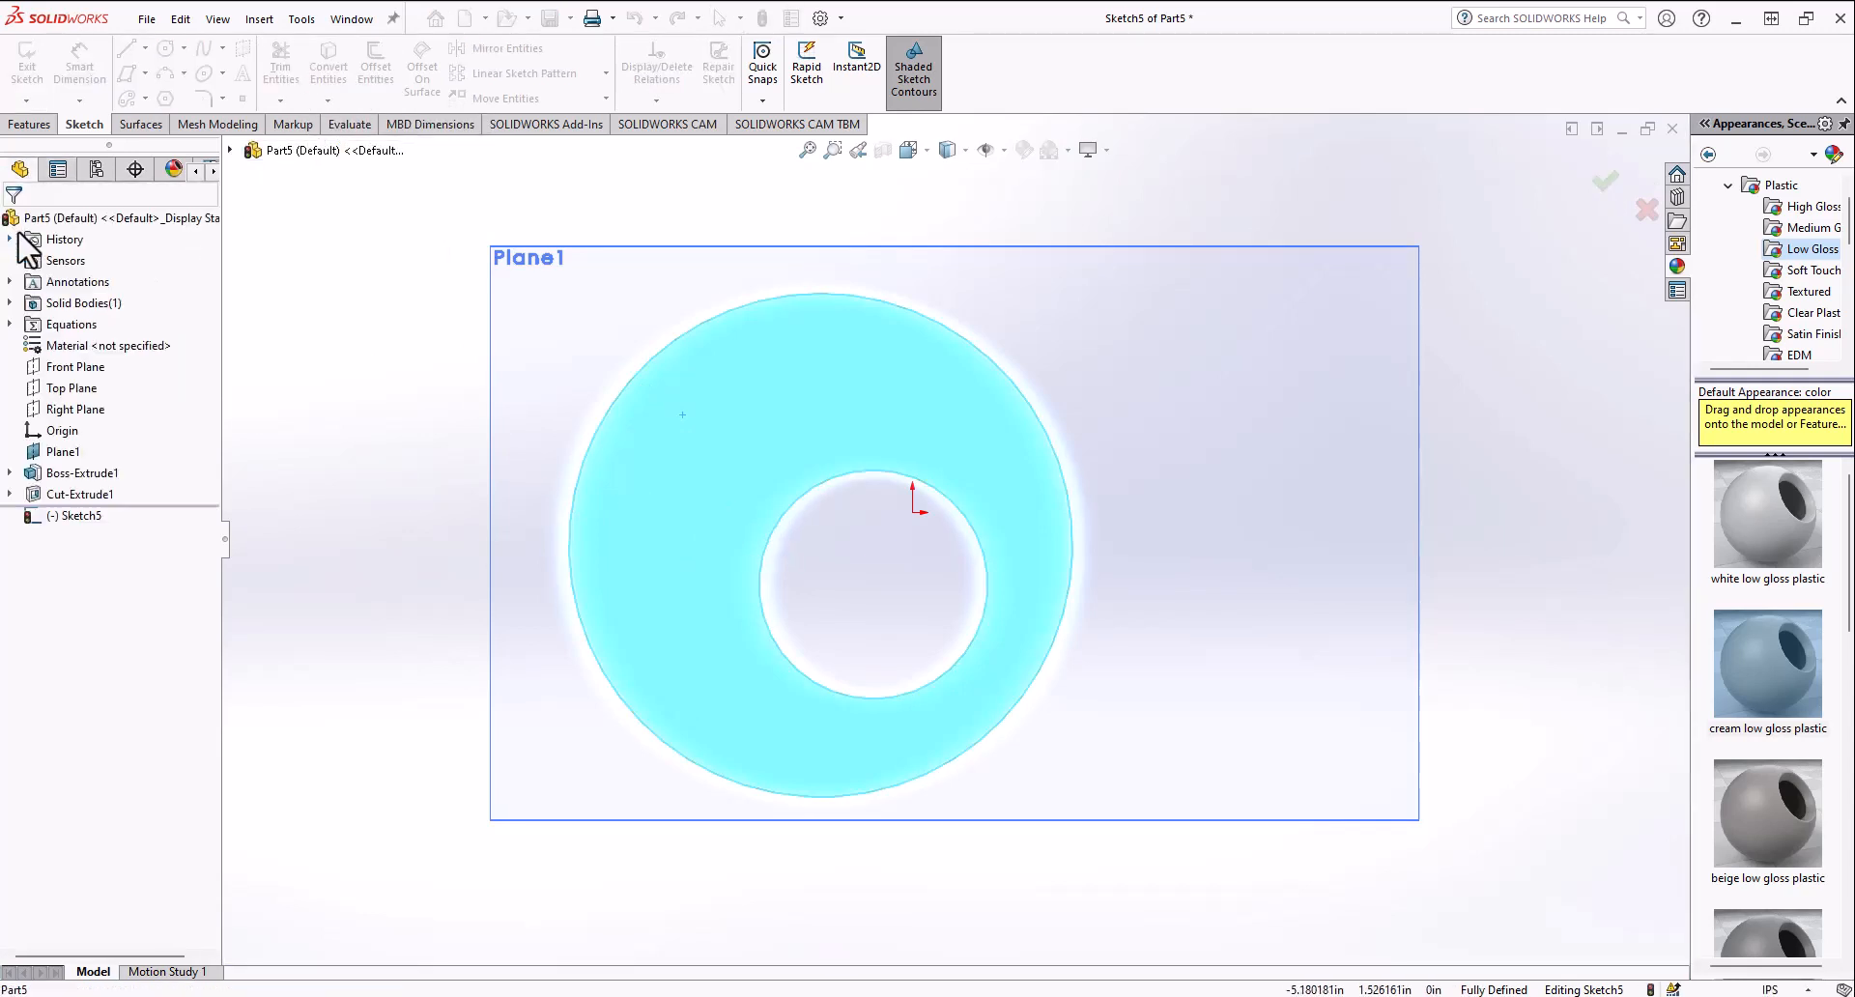
click(701, 487)
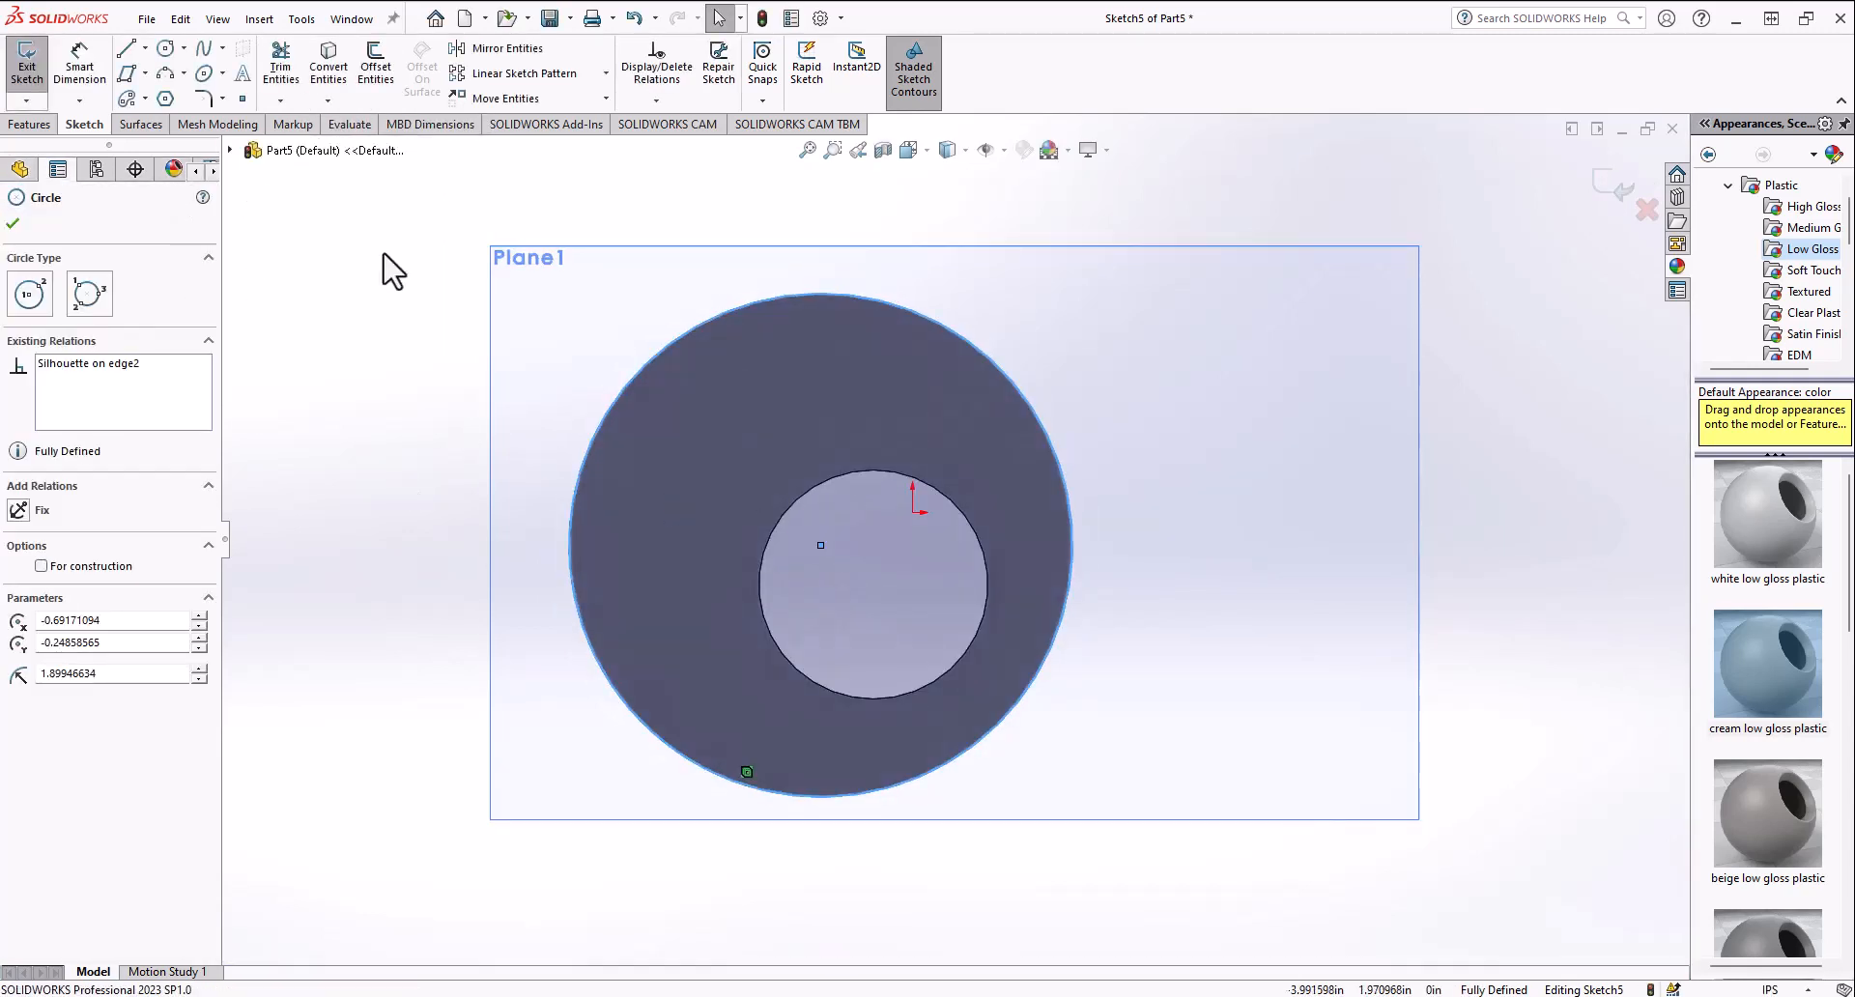
Step: Start the Trim tool and exit the sketch
mouse_move(698, 461)
middle_down()
mouse_move(629, 580)
mouse_move(571, 489)
mouse_move(899, 435)
middle_up()
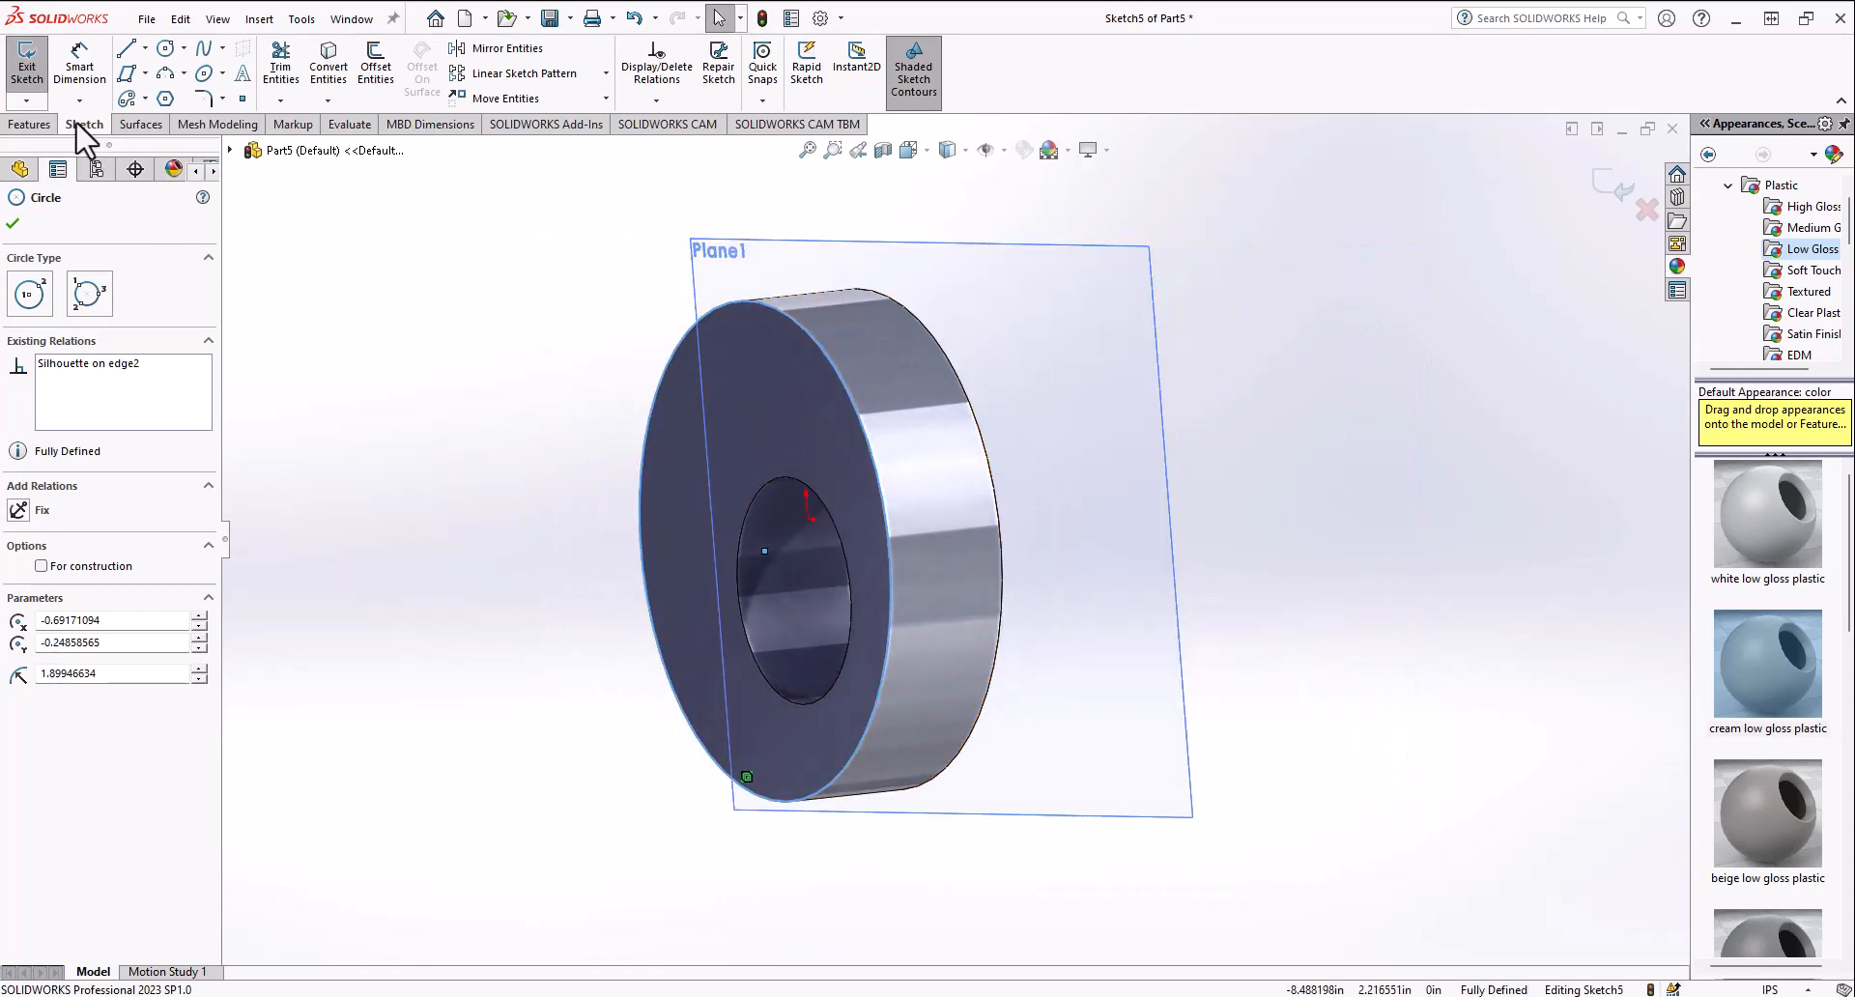
click(281, 63)
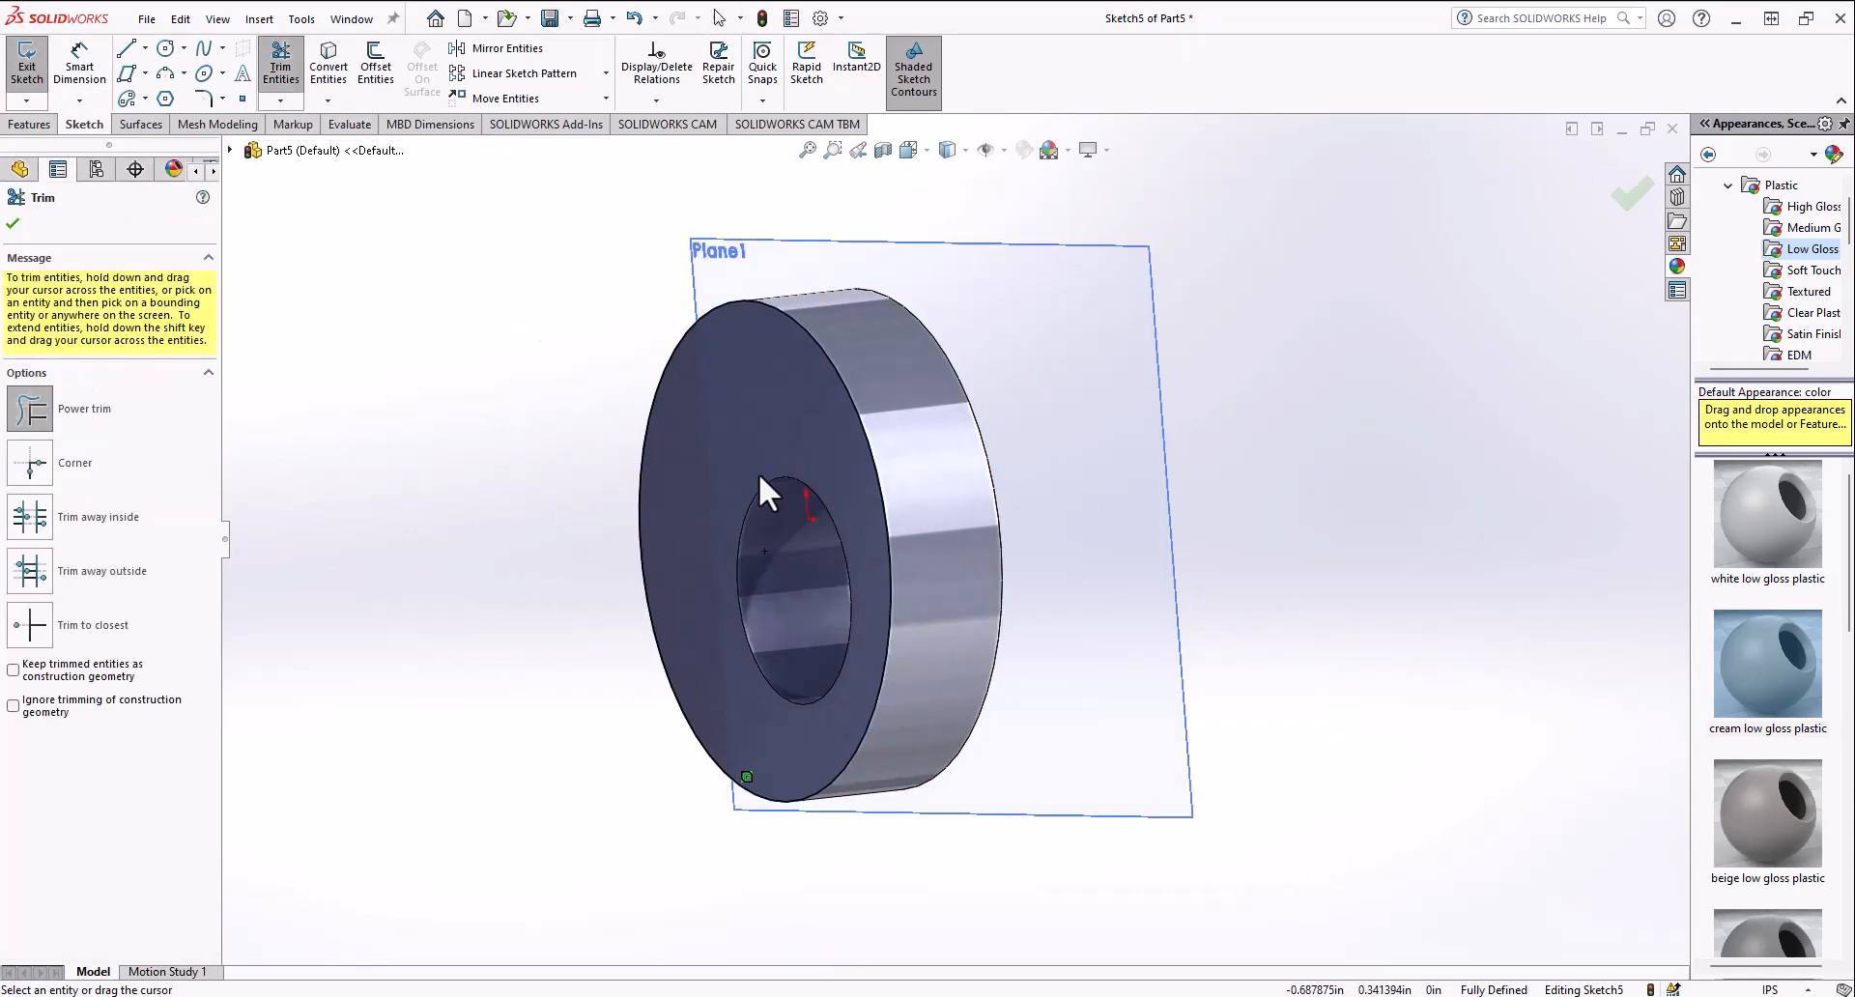
click(6, 56)
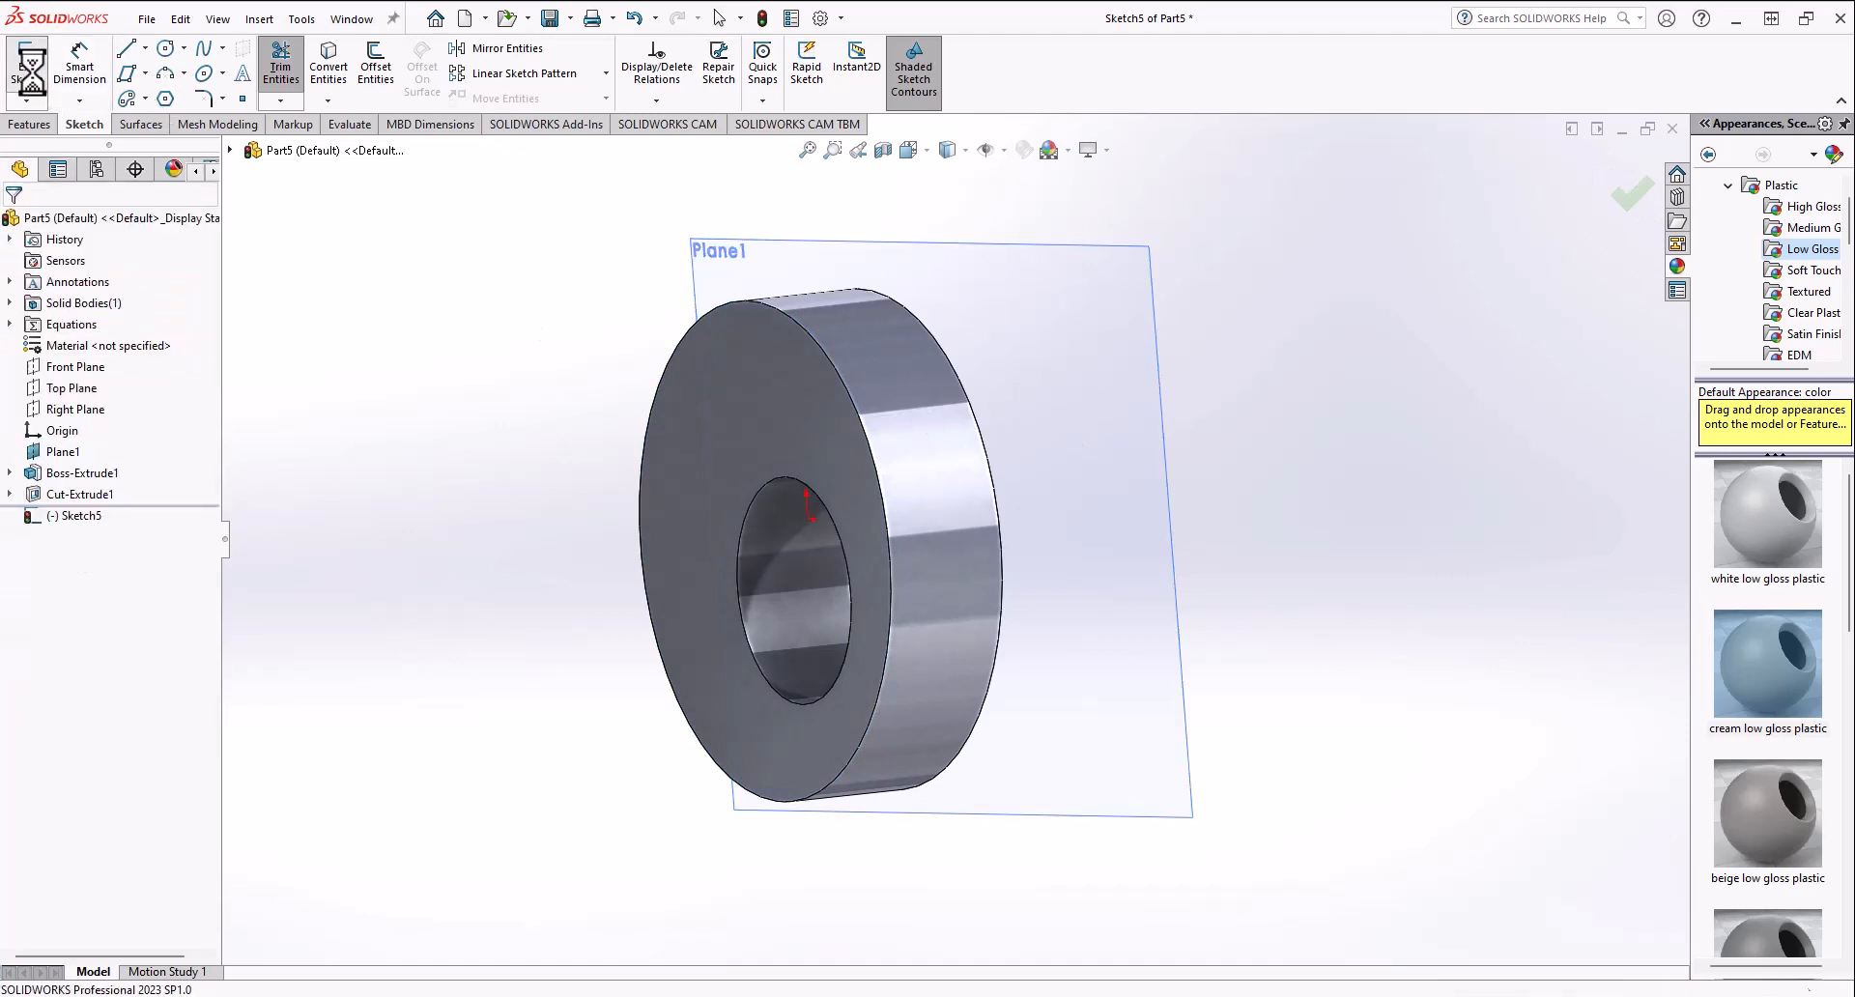
Step: Open a sketch on the Front Plane and create silhouette entities of the cut disk body
click(72, 367)
click(86, 337)
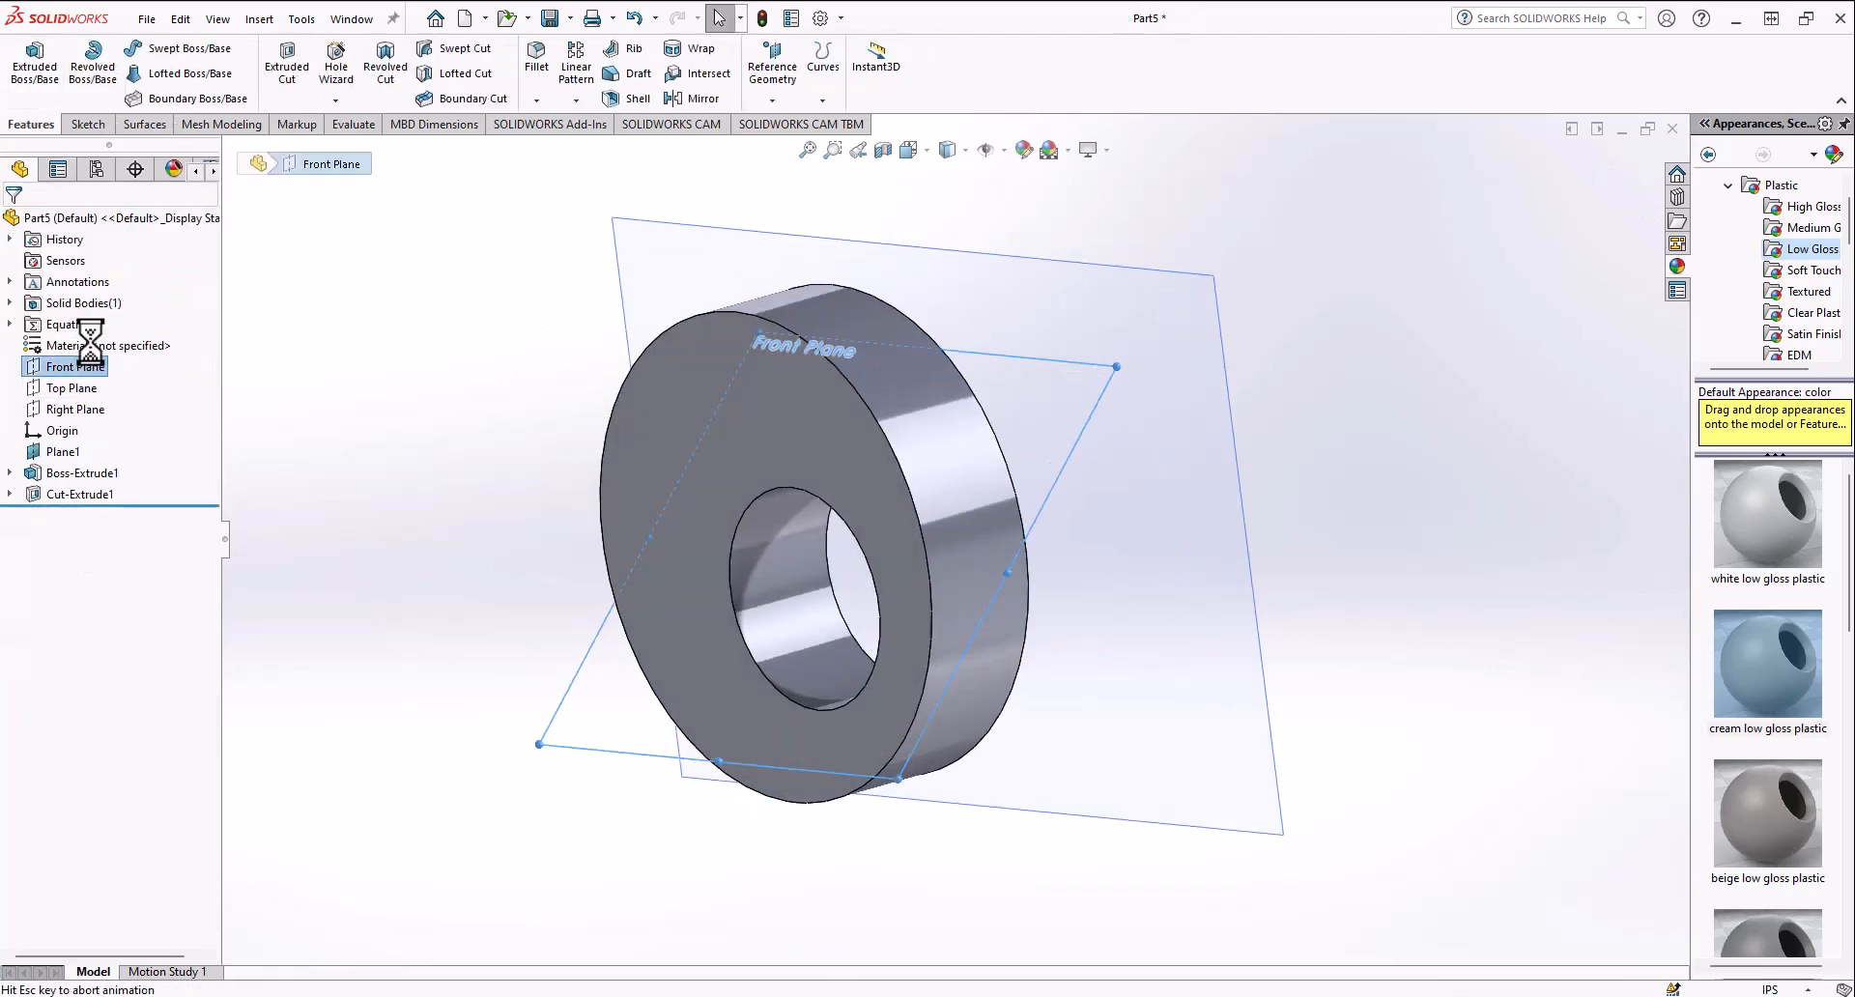
click(329, 100)
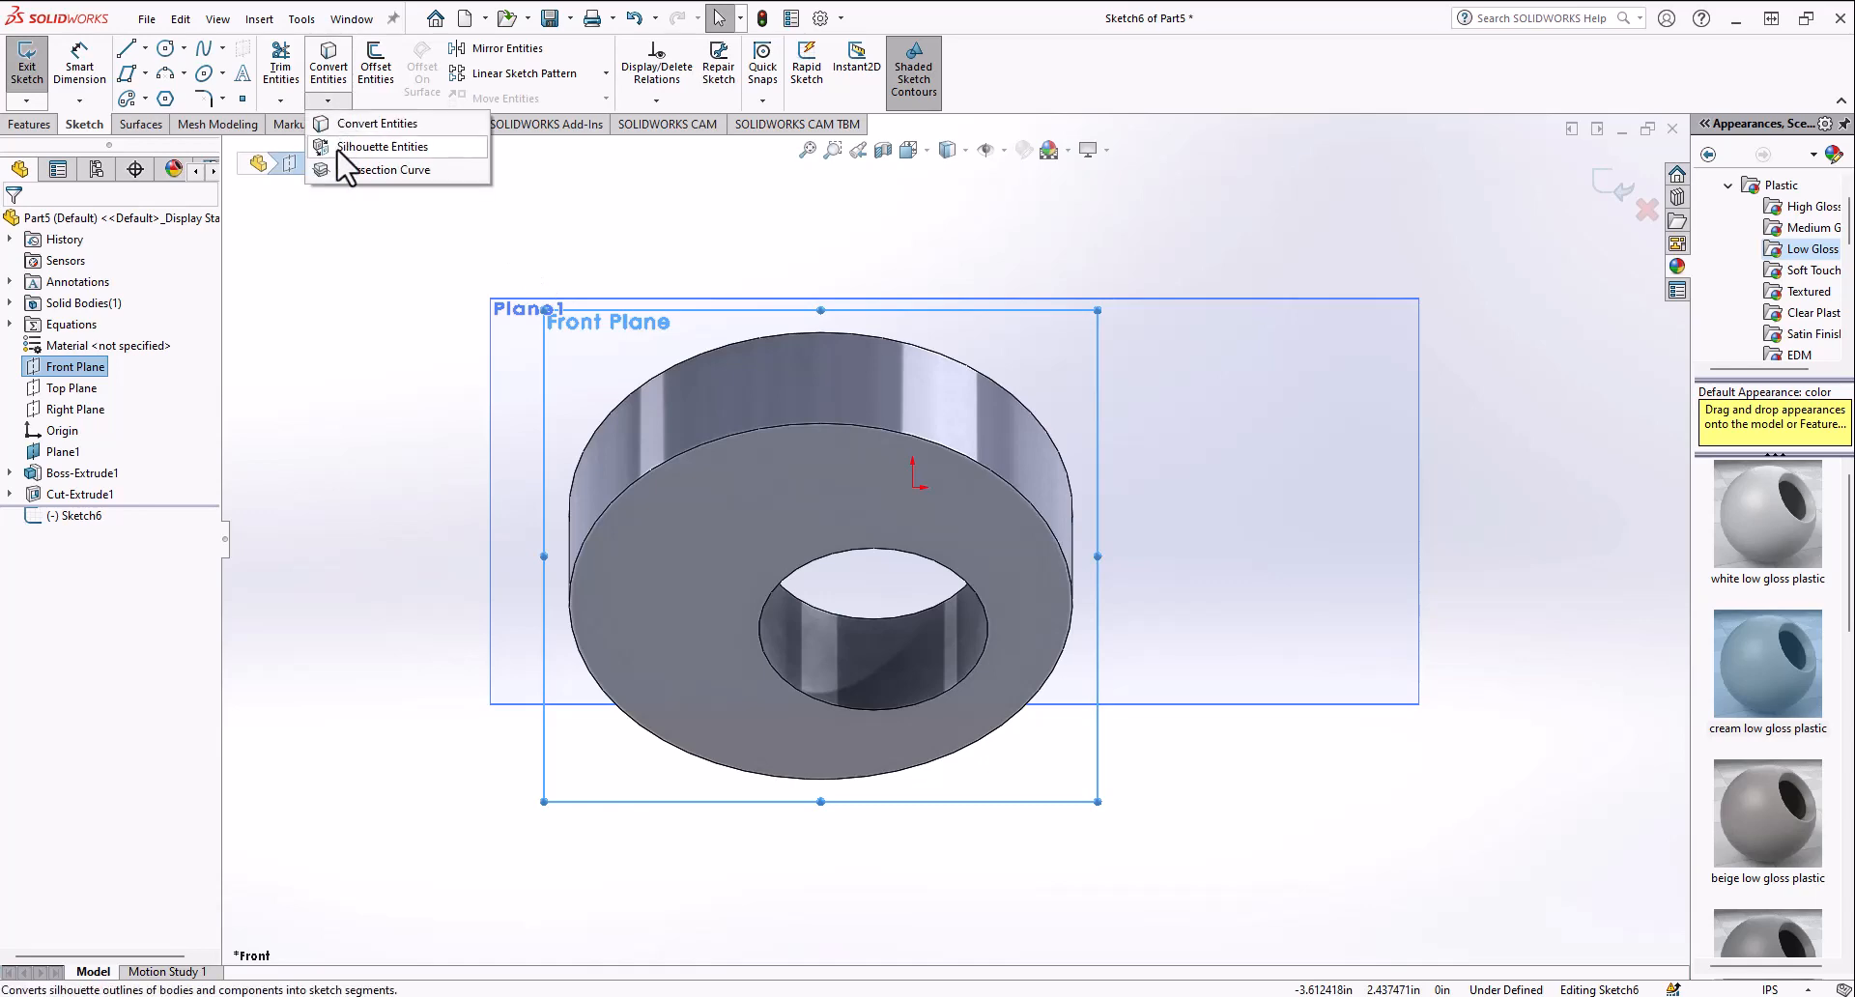
click(348, 170)
click(770, 526)
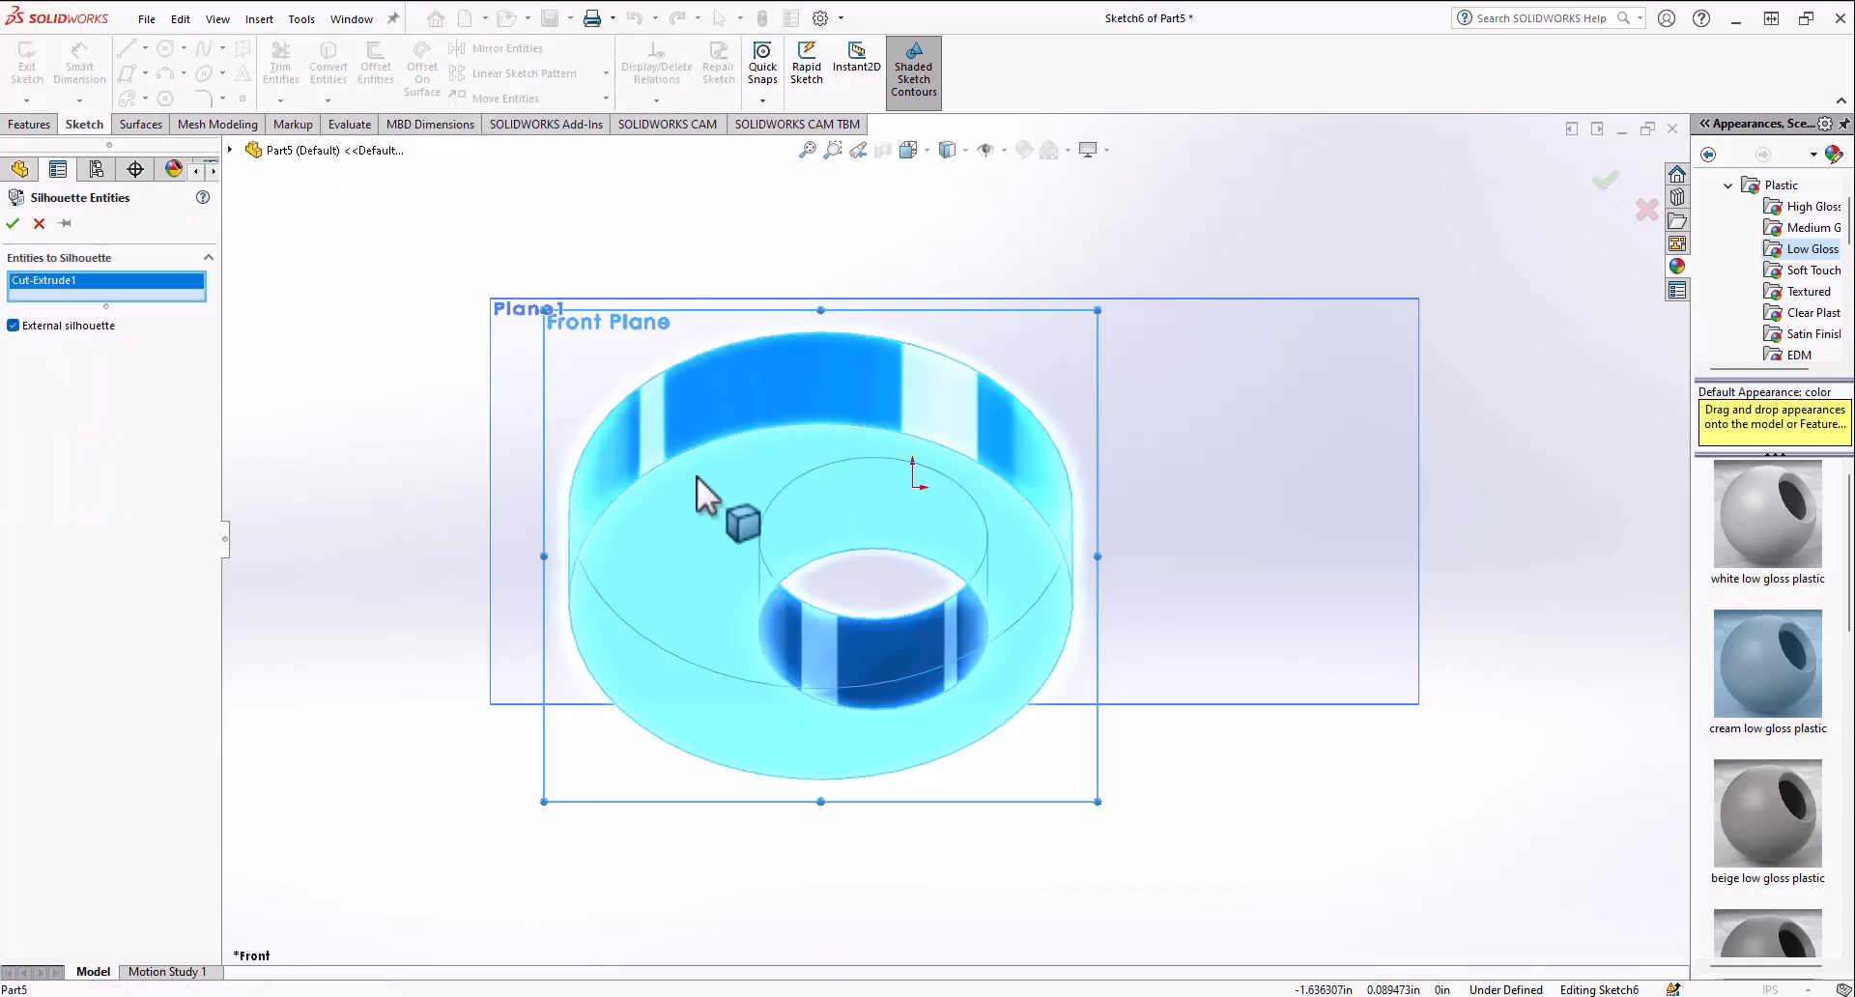
click(13, 224)
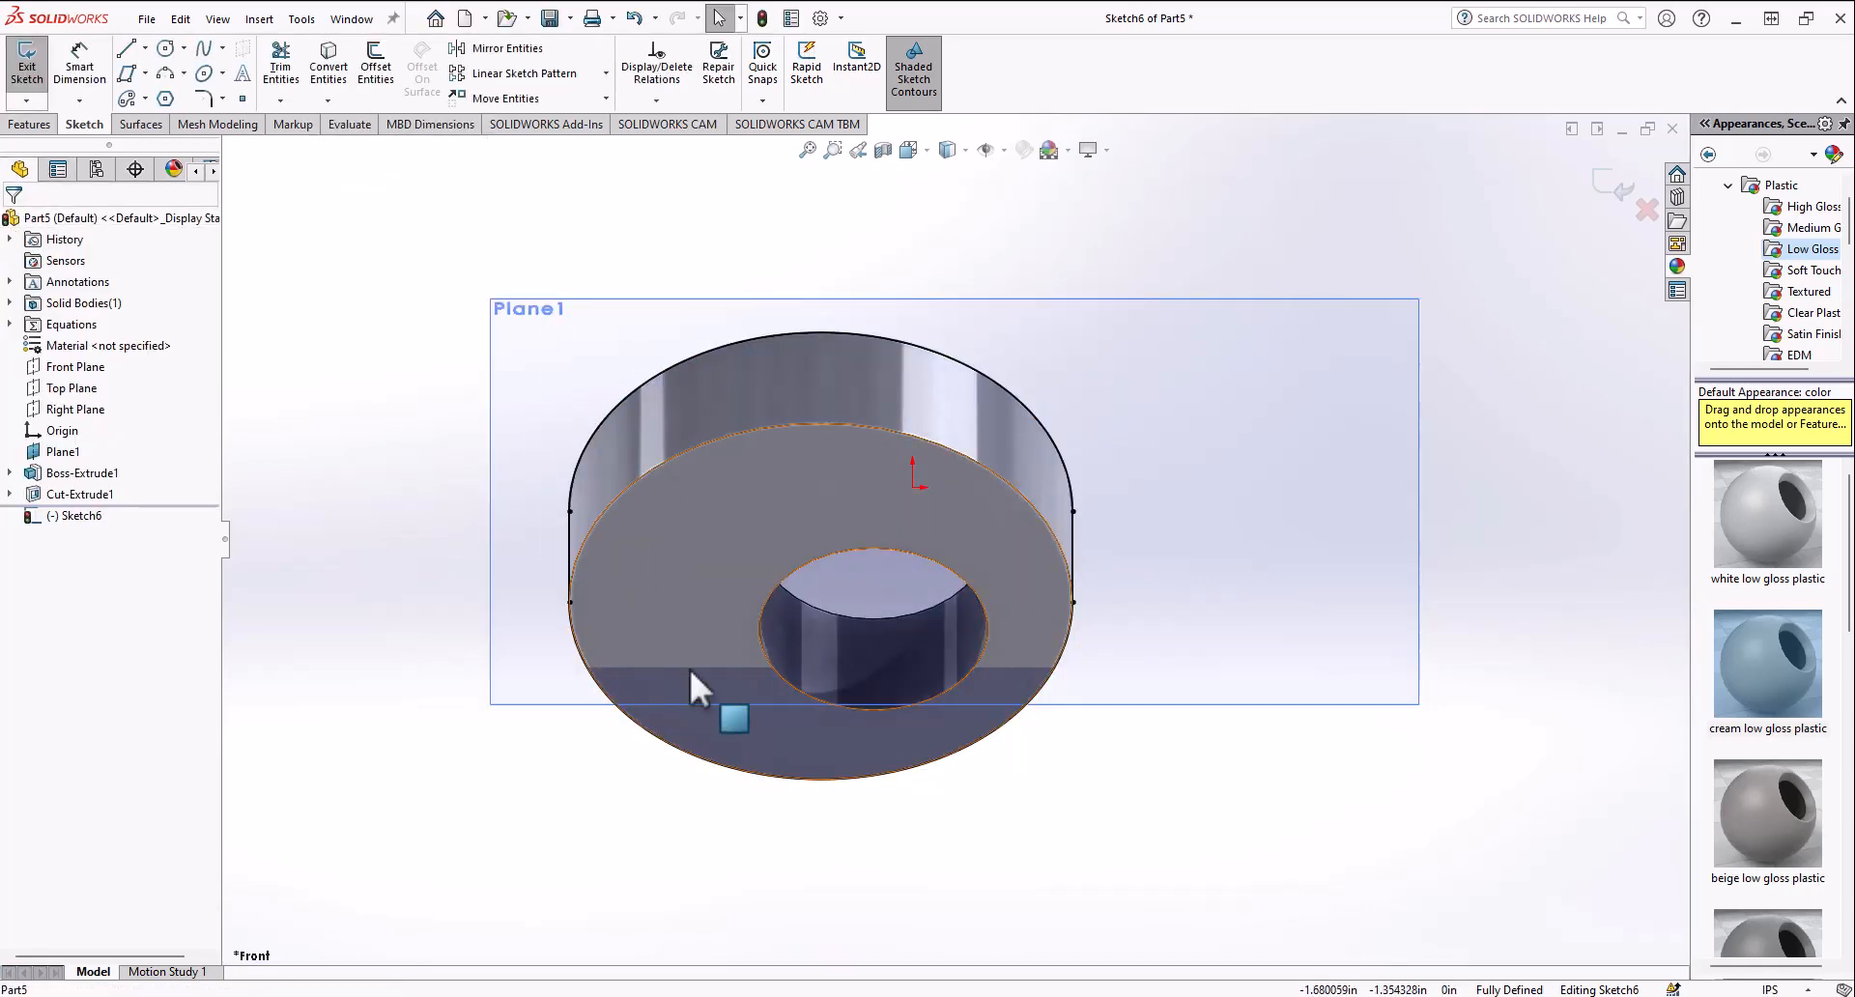
Step: Check the section properties of the silhouette sketch
middle_drag(688, 665, 464, 560)
click(339, 126)
click(317, 64)
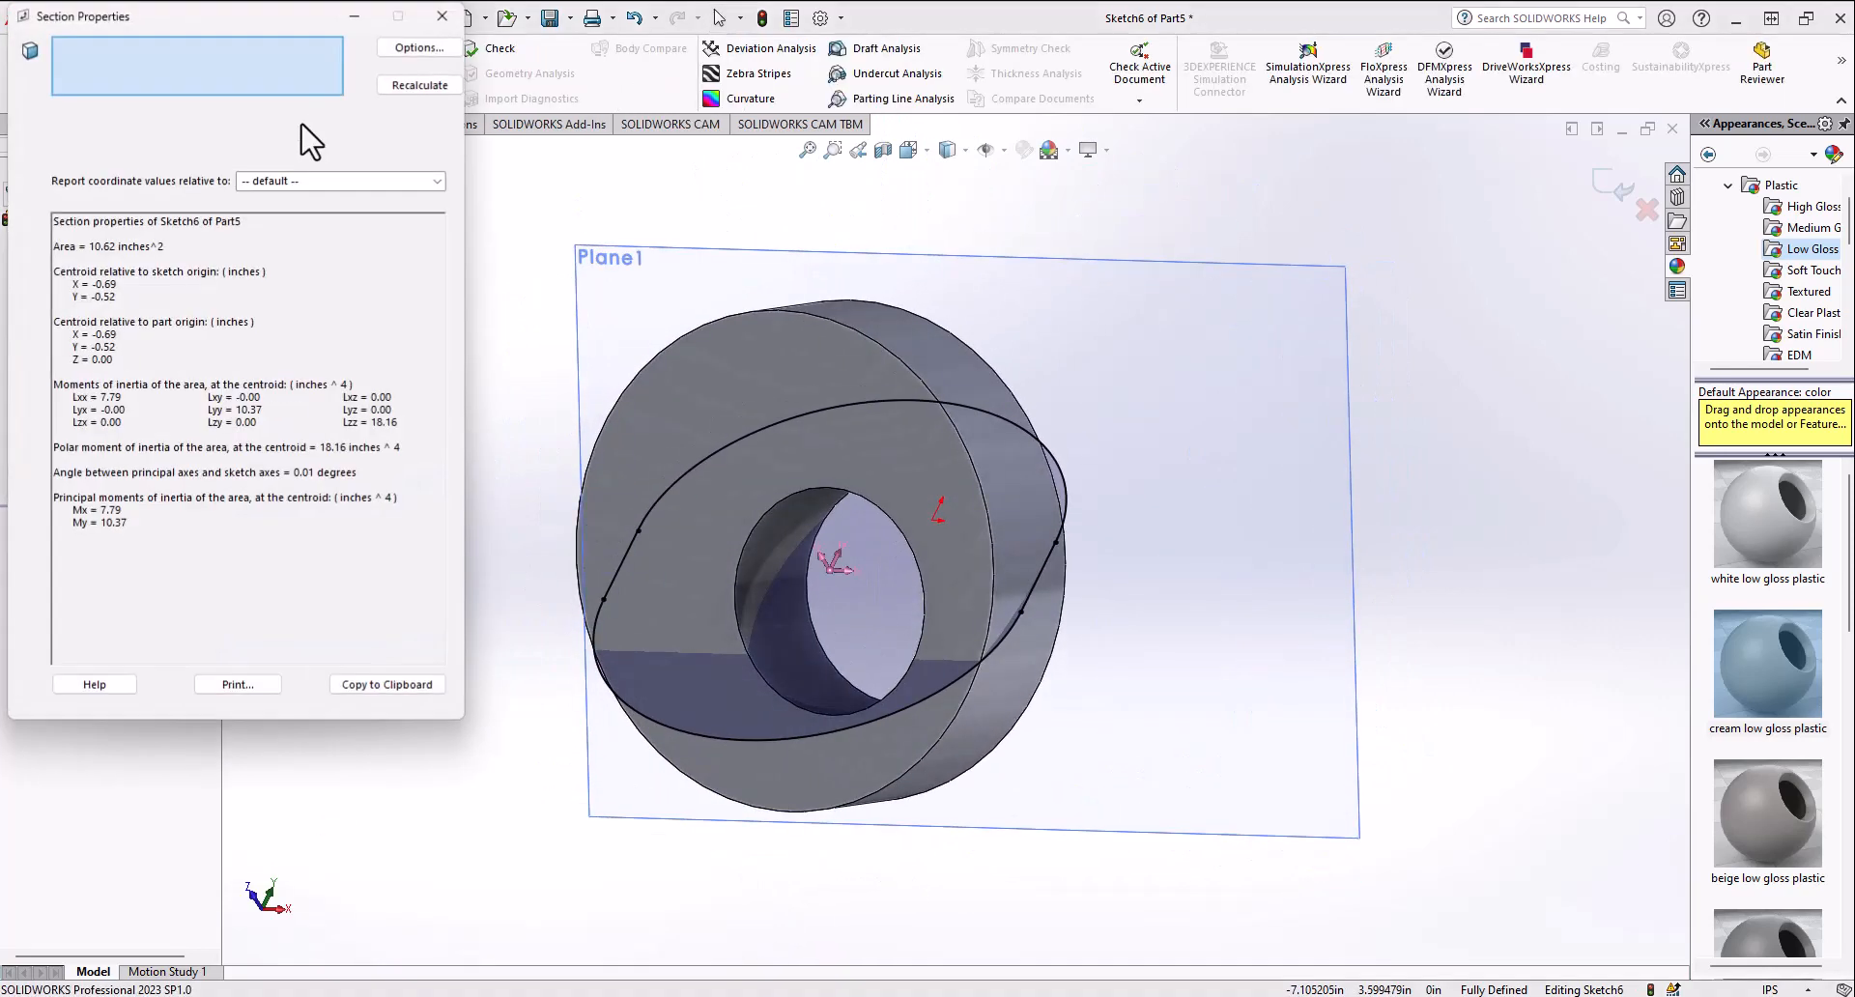
click(455, 21)
click(135, 125)
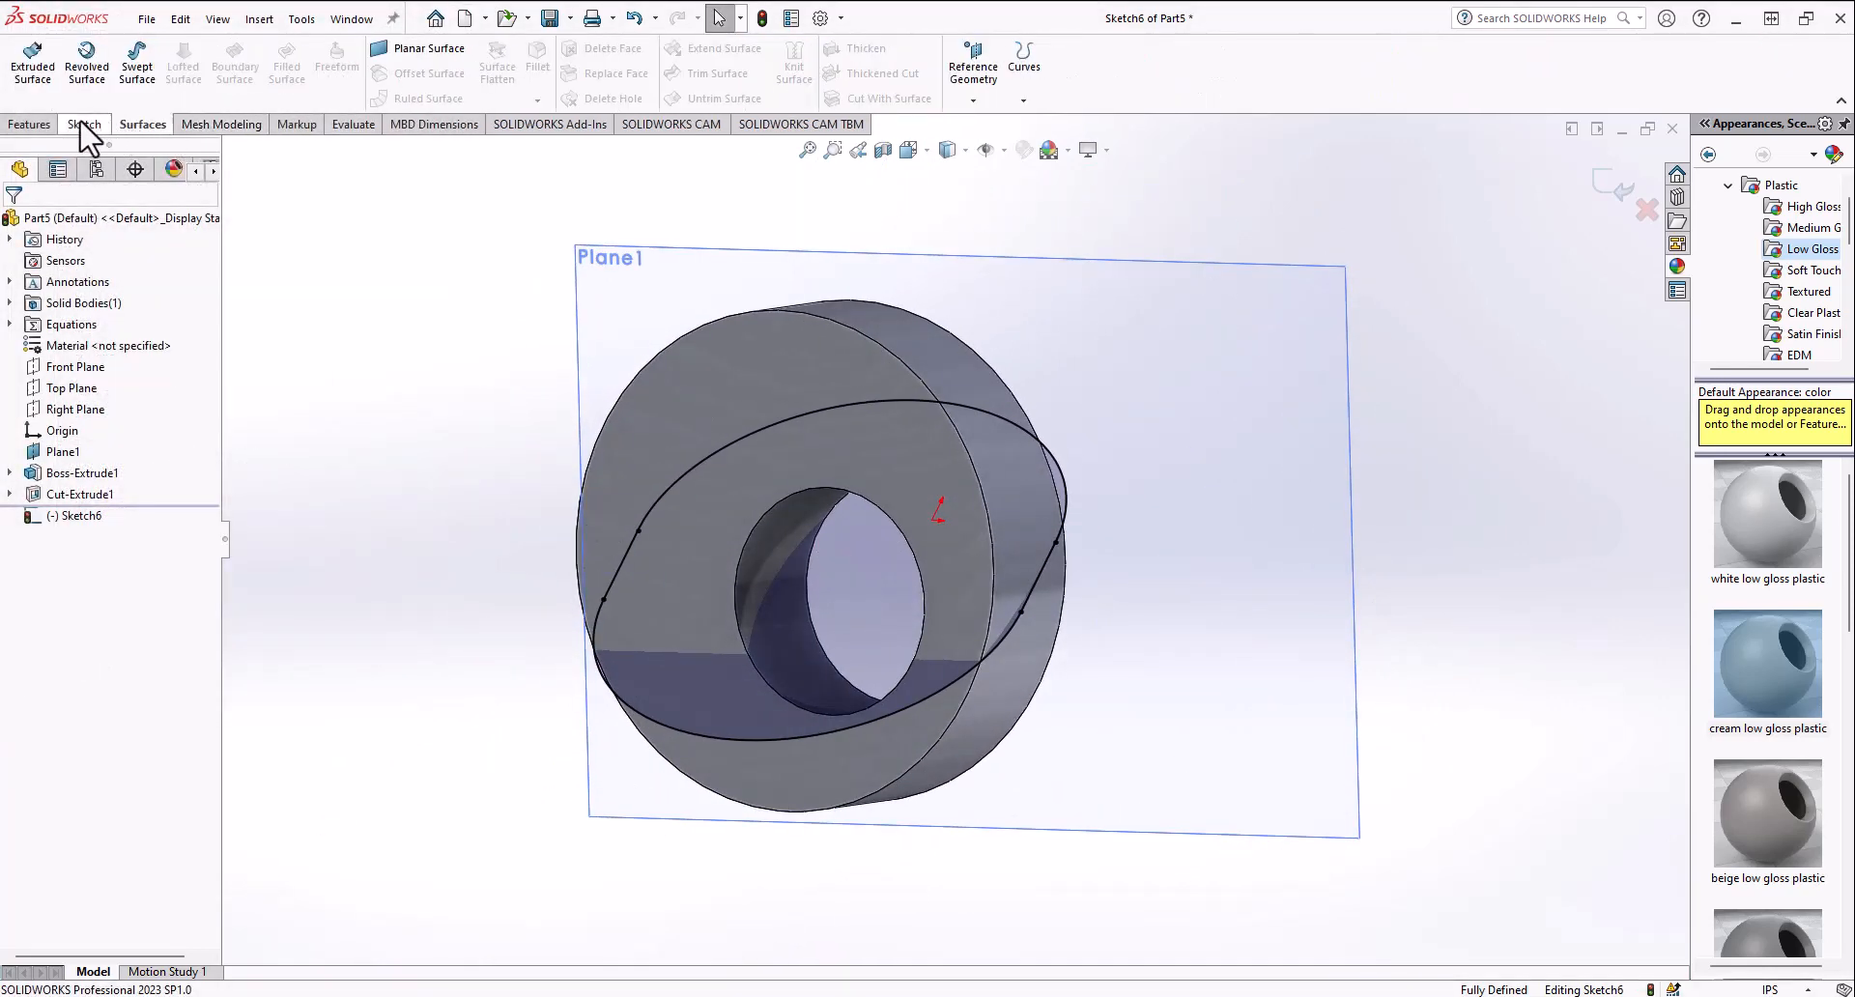
click(85, 125)
click(329, 102)
click(356, 101)
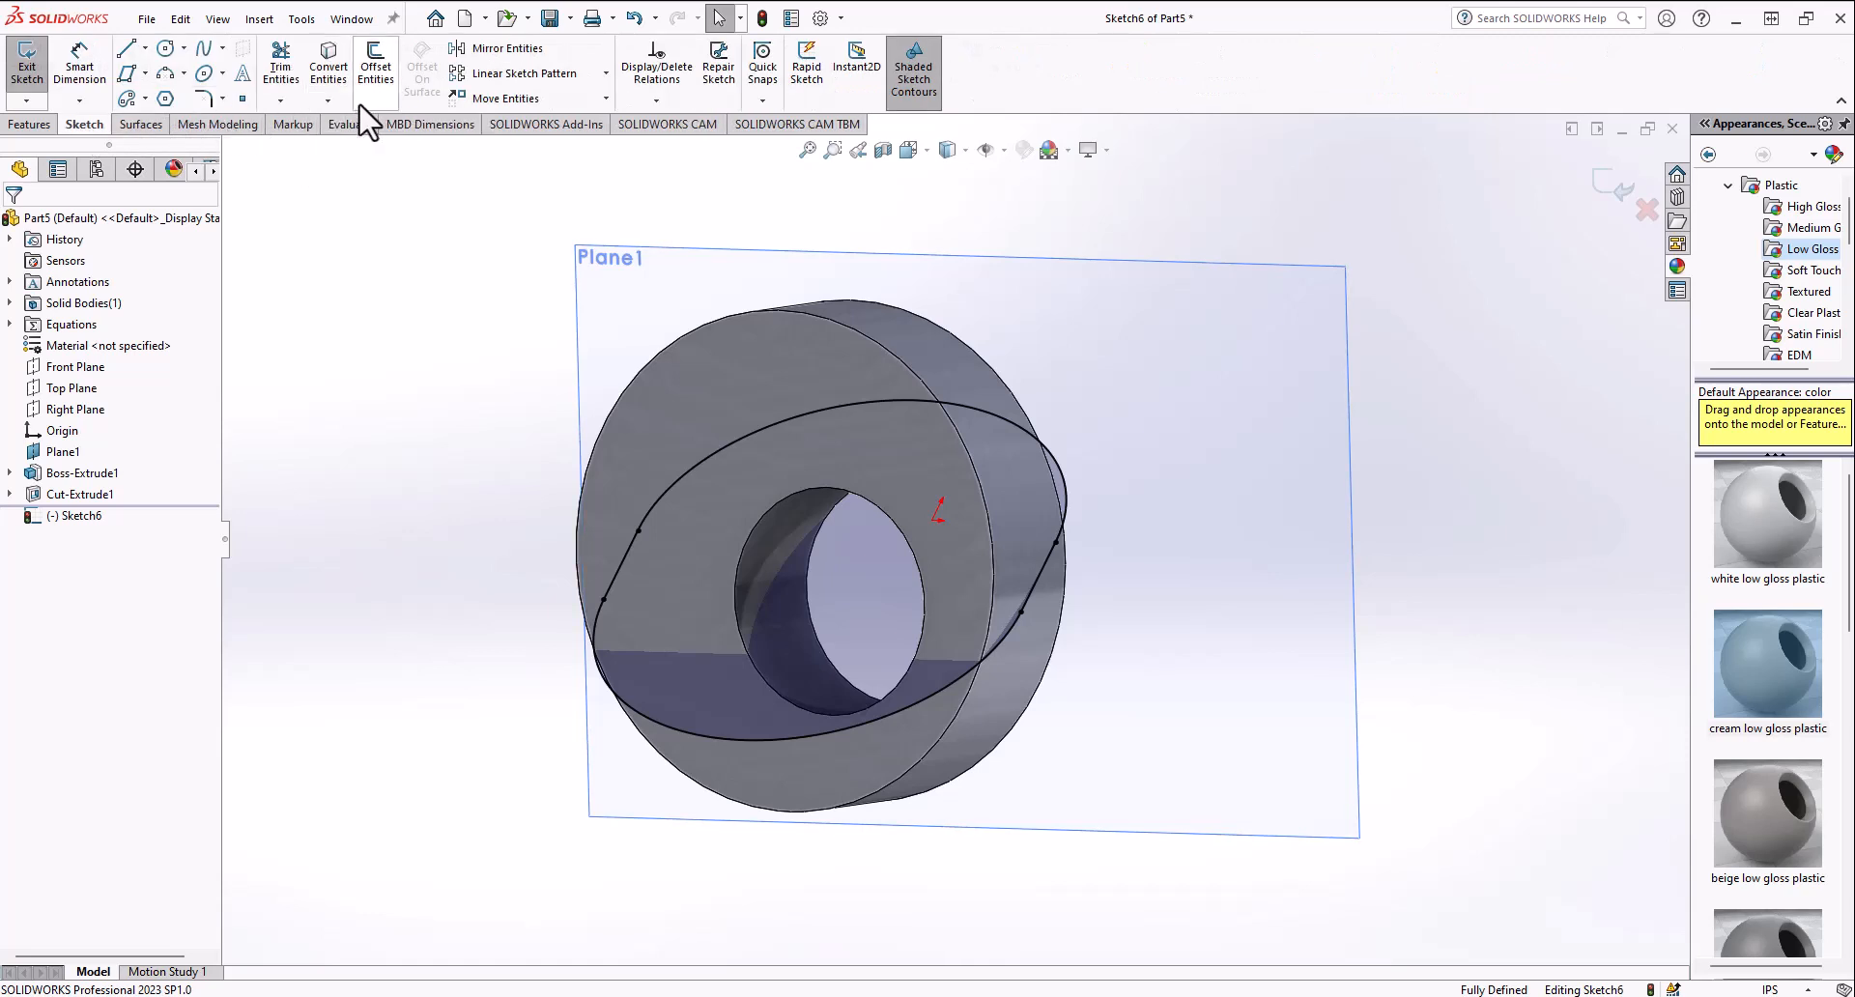
click(330, 102)
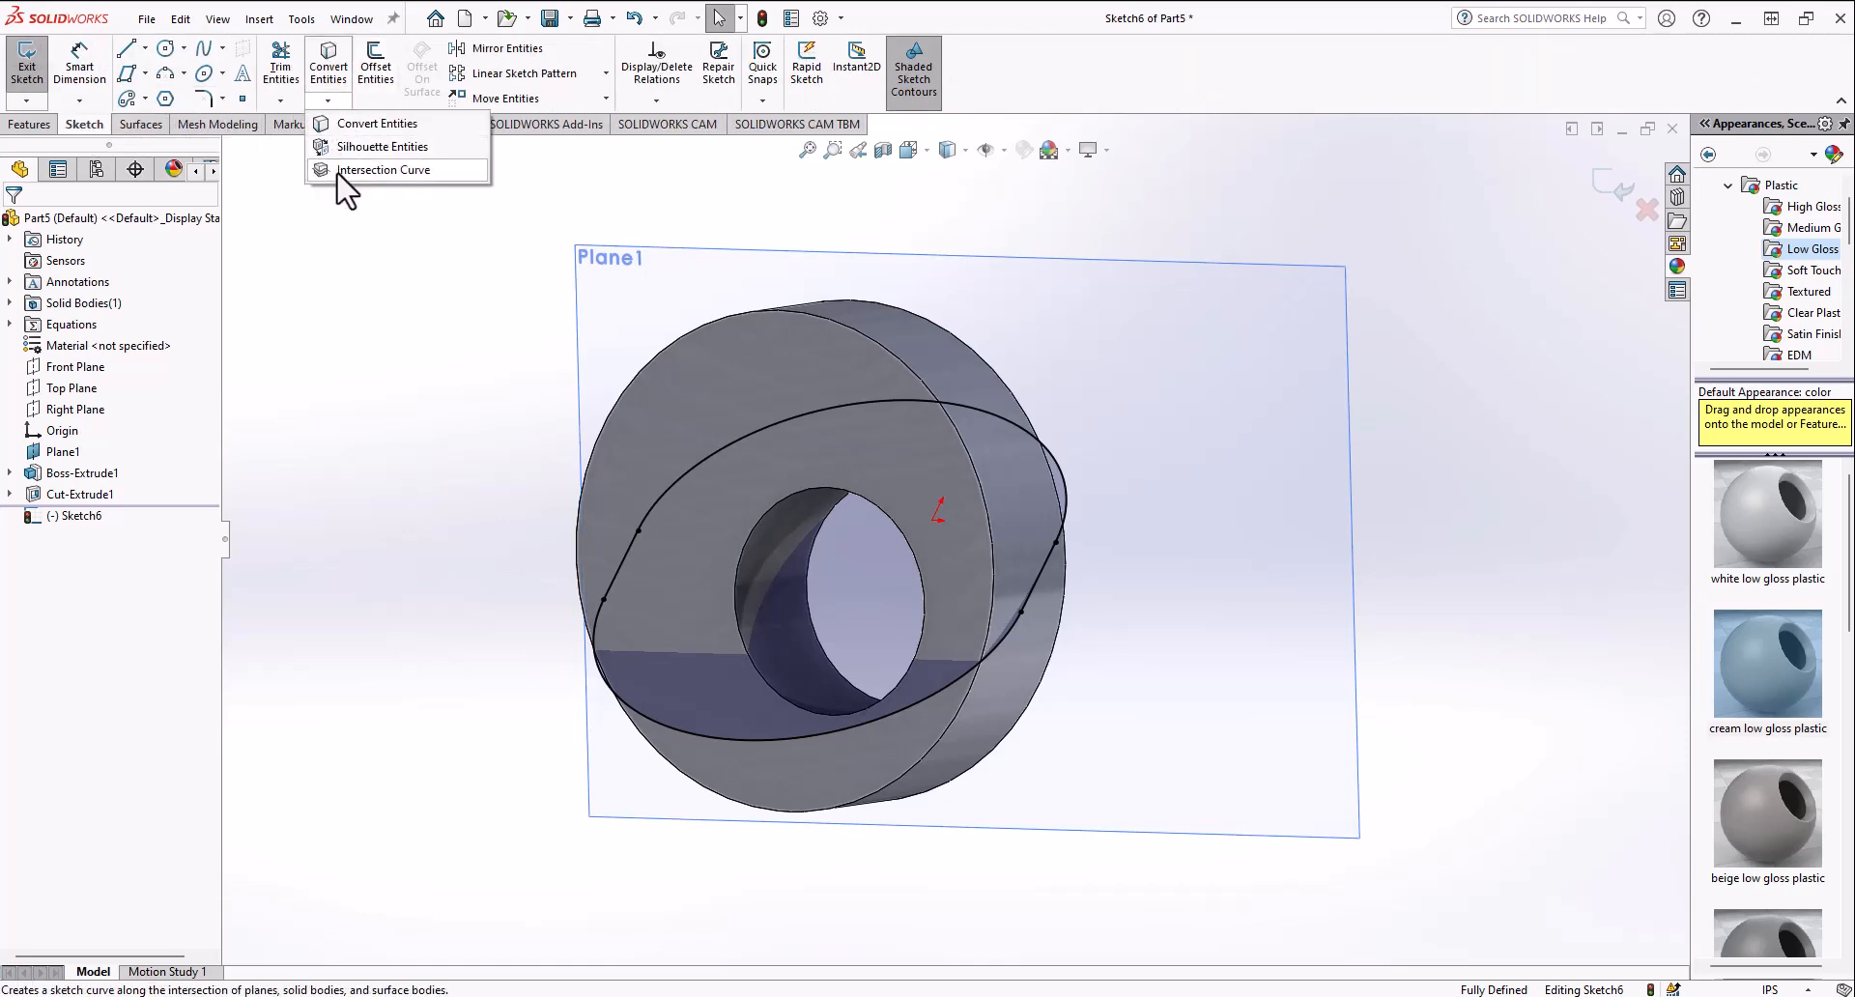
click(363, 177)
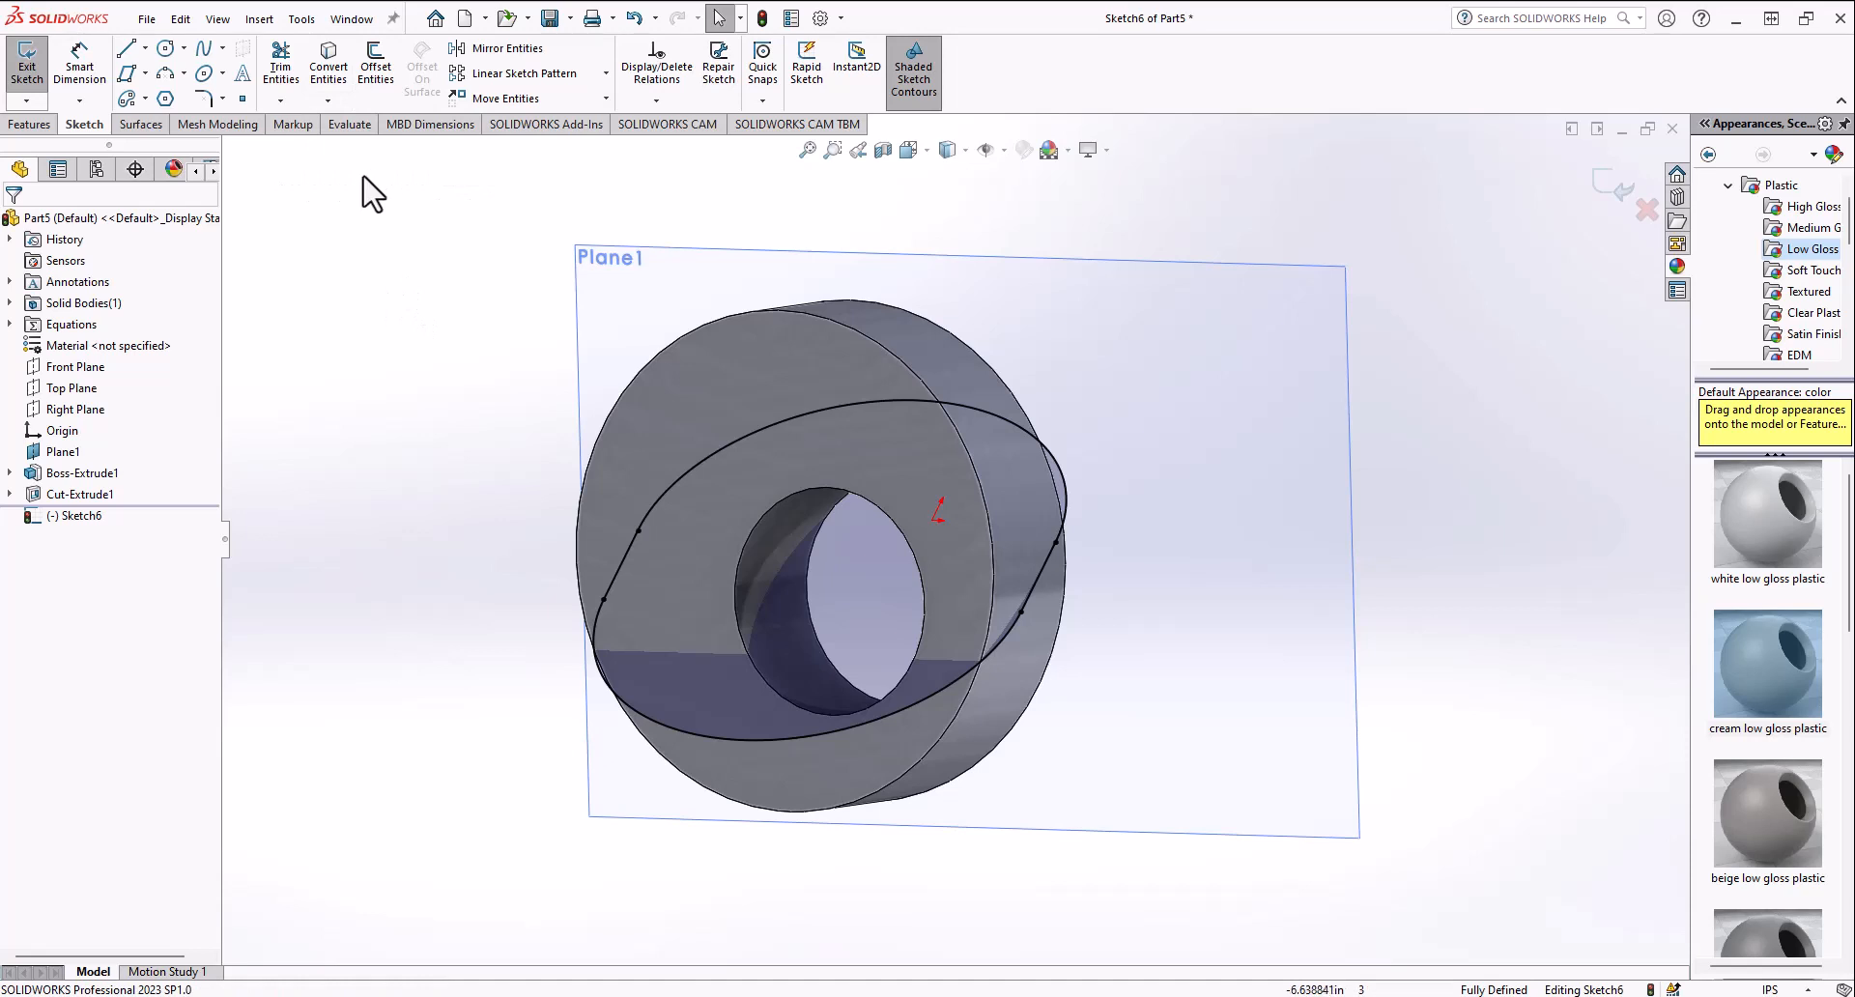
Step: Delete the silhouette sketch lines and exit the sketch
click(753, 532)
click(804, 631)
key(Delete)
click(33, 65)
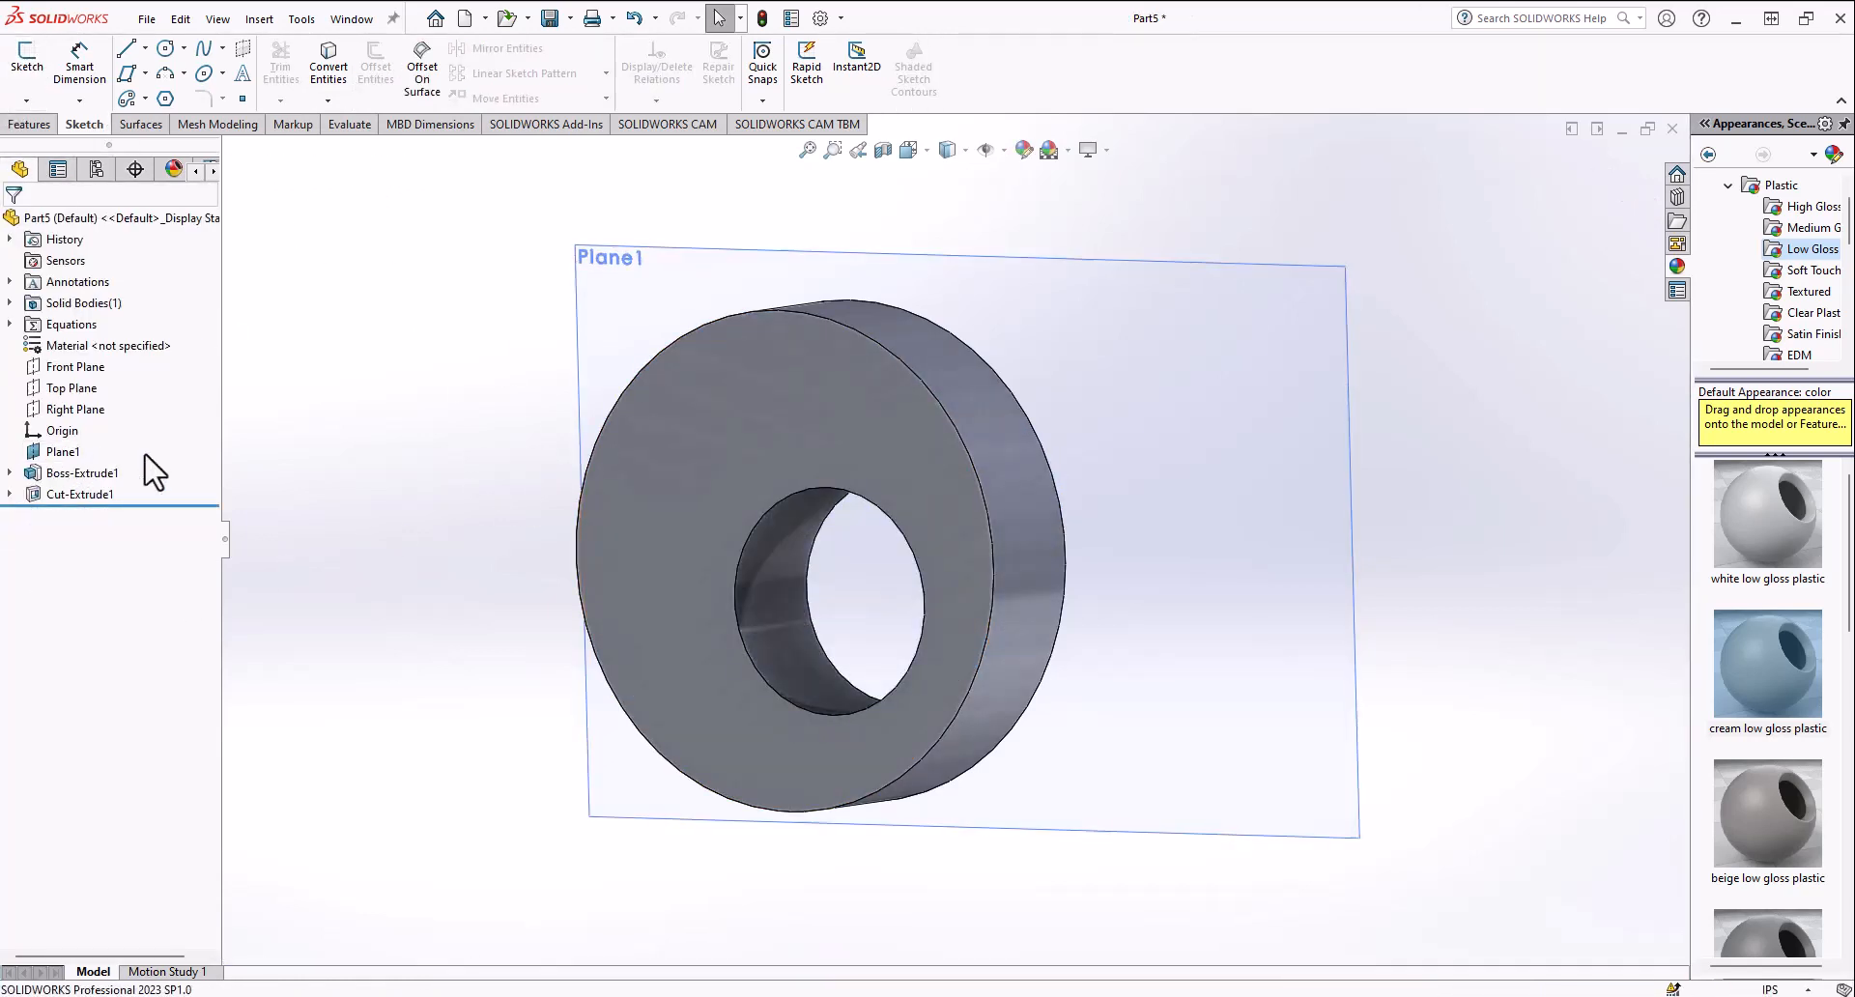
Step: Open a new sketch on the disk's front face
click(754, 498)
click(784, 432)
click(784, 414)
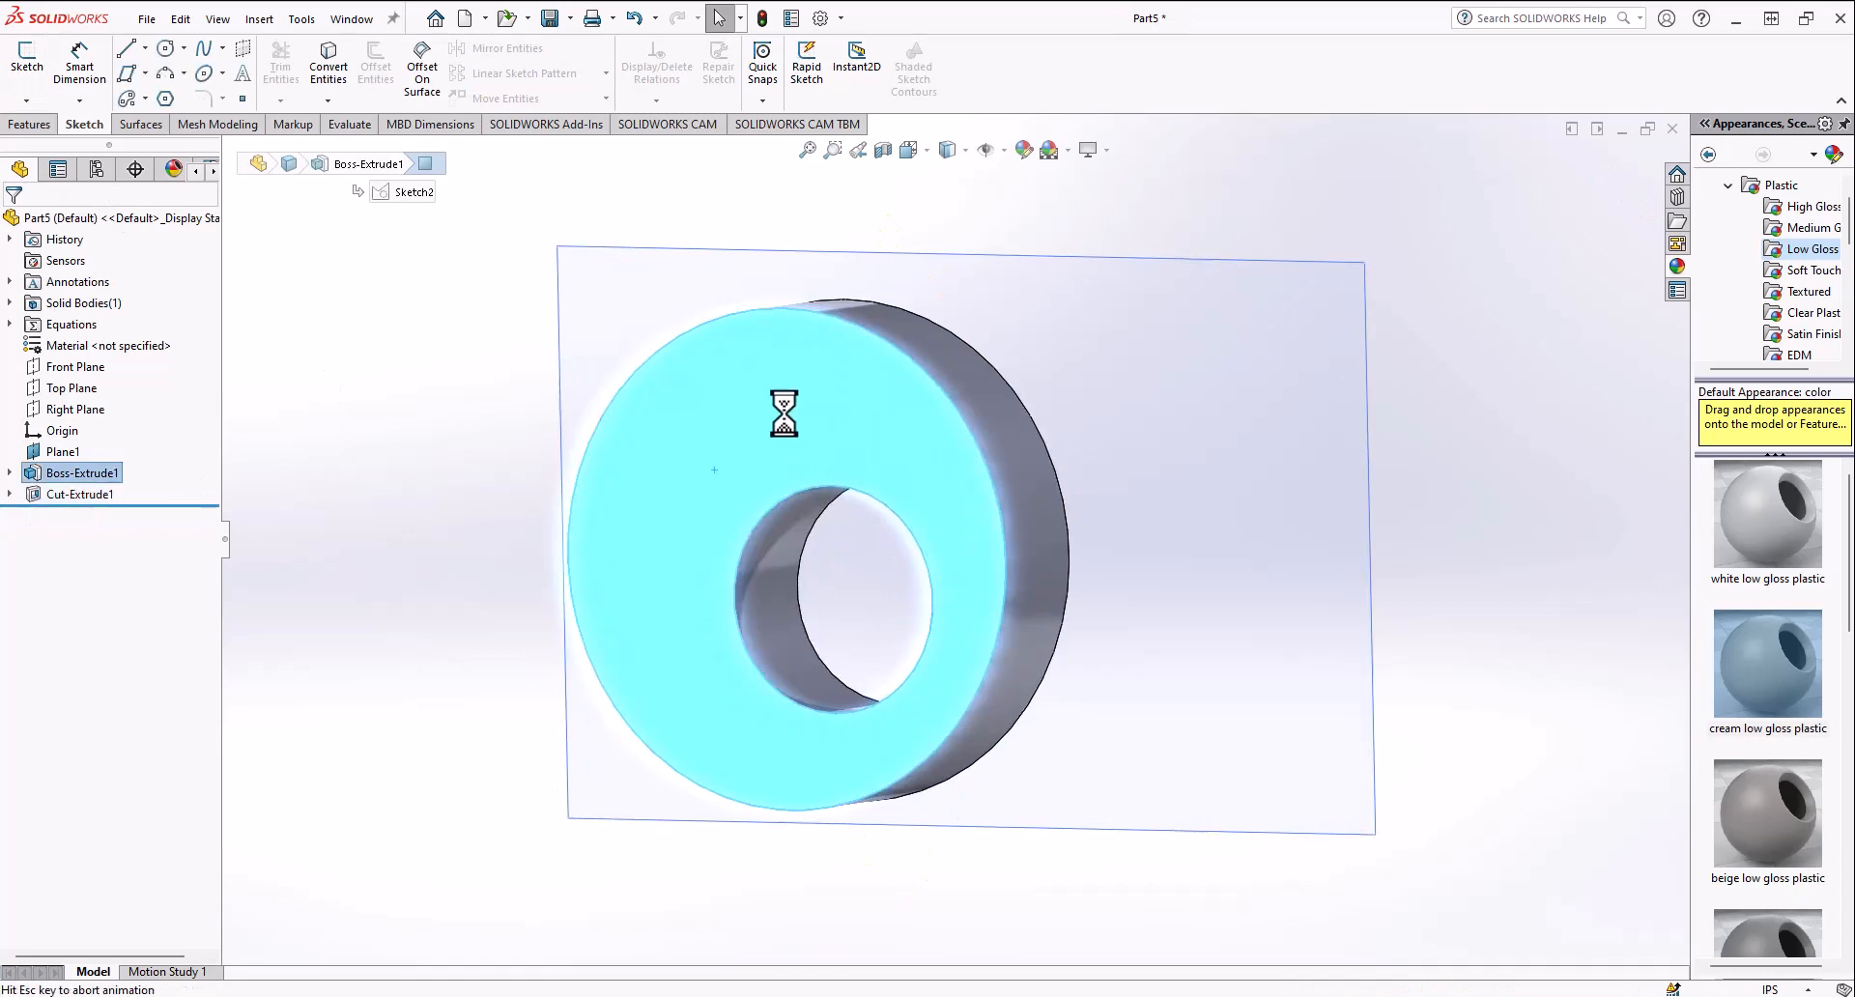
scroll(692, 426, up, 4)
click(933, 706)
scroll(955, 663, down, 3)
click(687, 421)
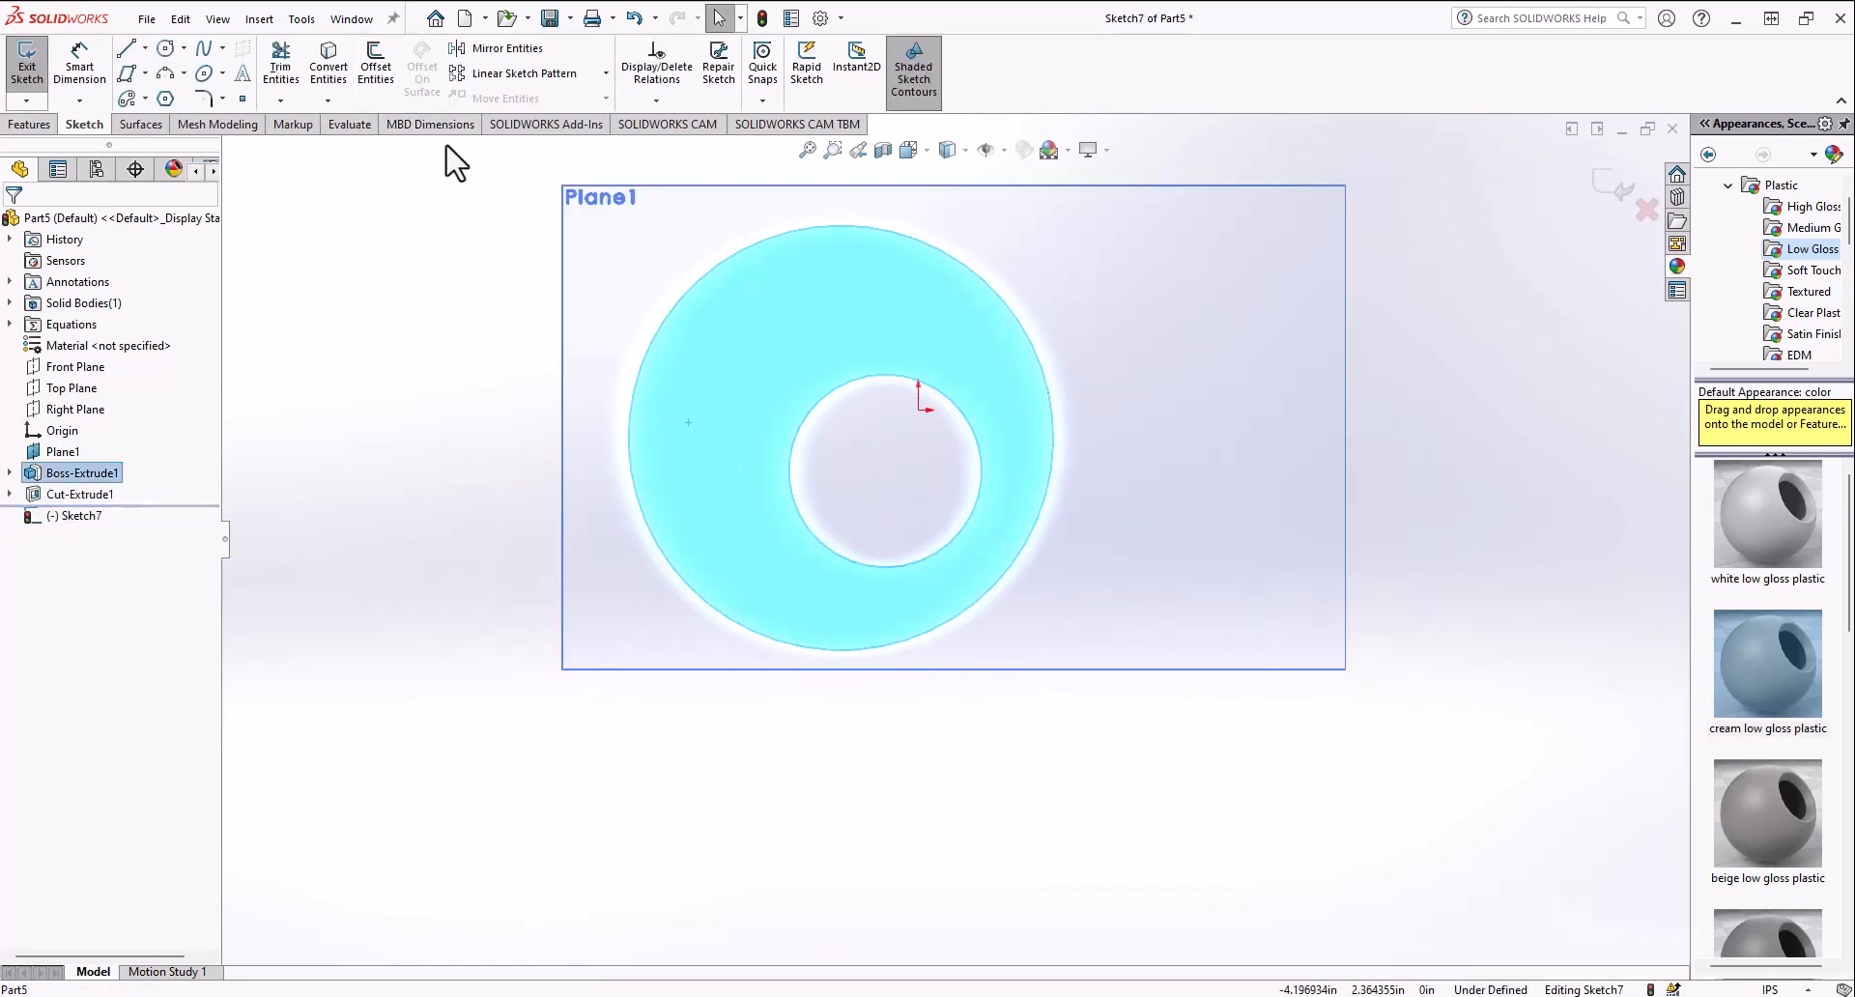
Step: Start Offset Entities on the face's edges and enable the Bi-directional option
click(376, 66)
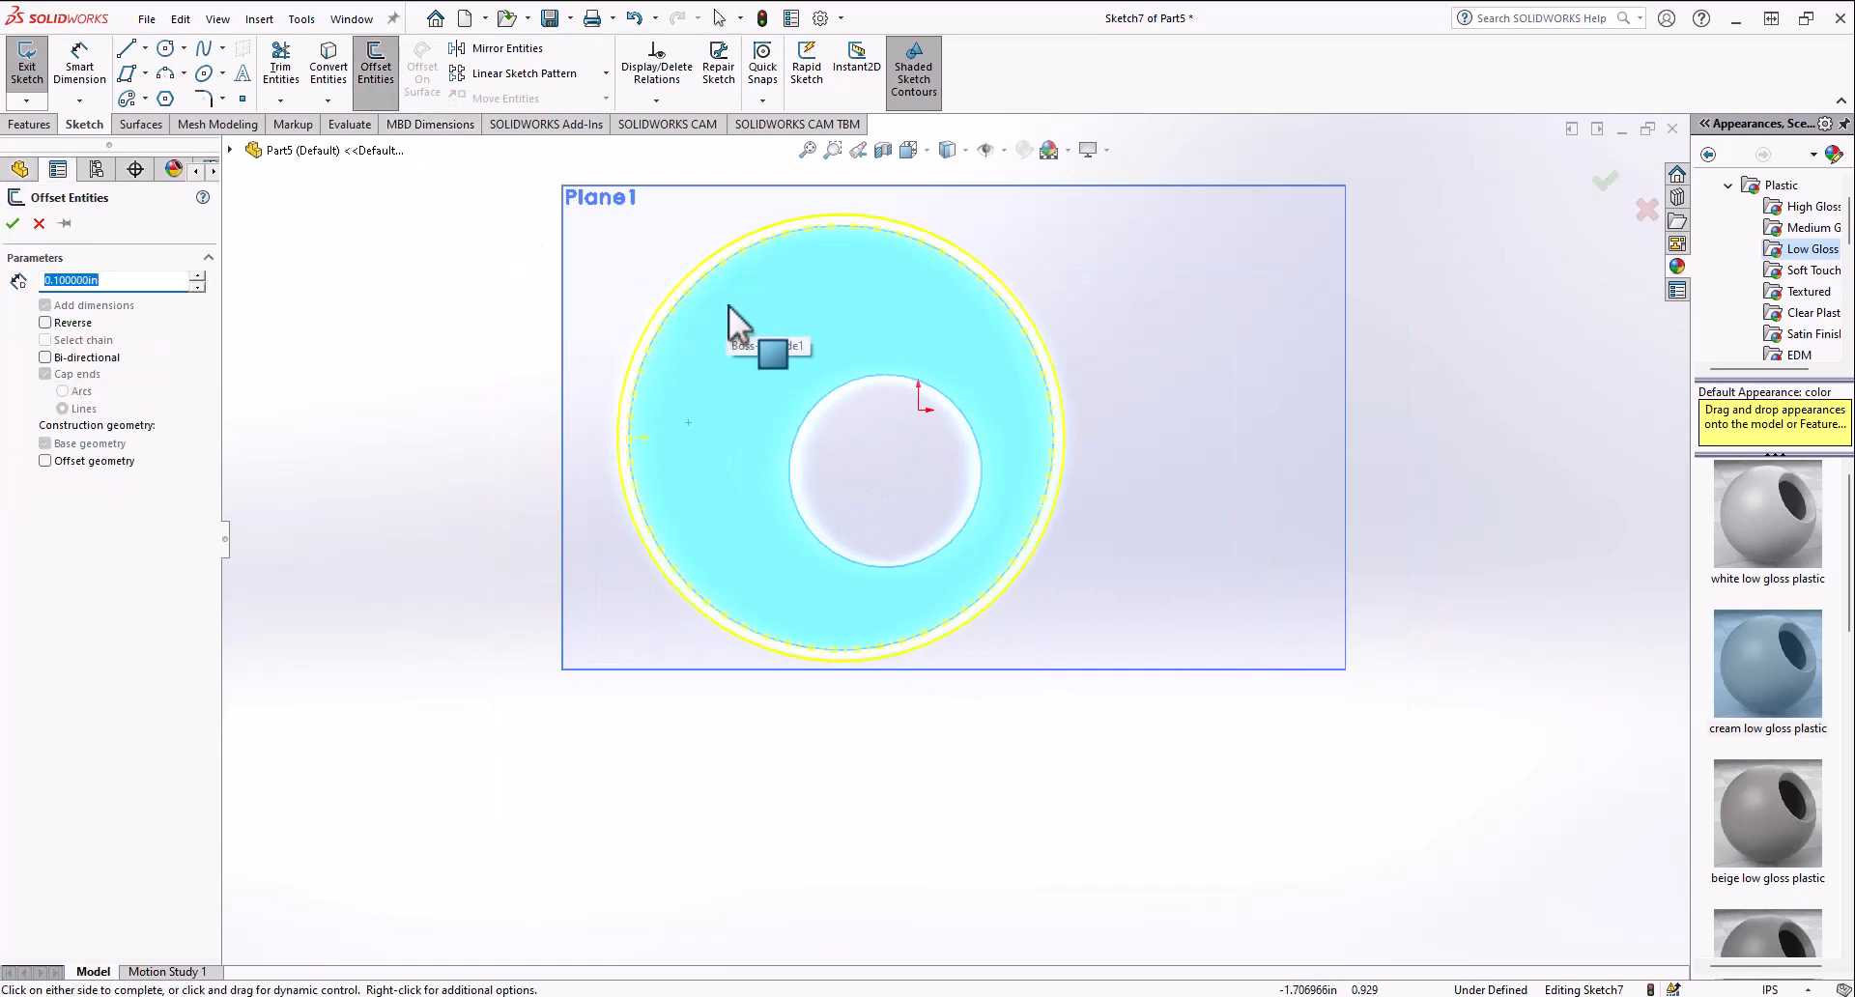
click(194, 276)
click(192, 277)
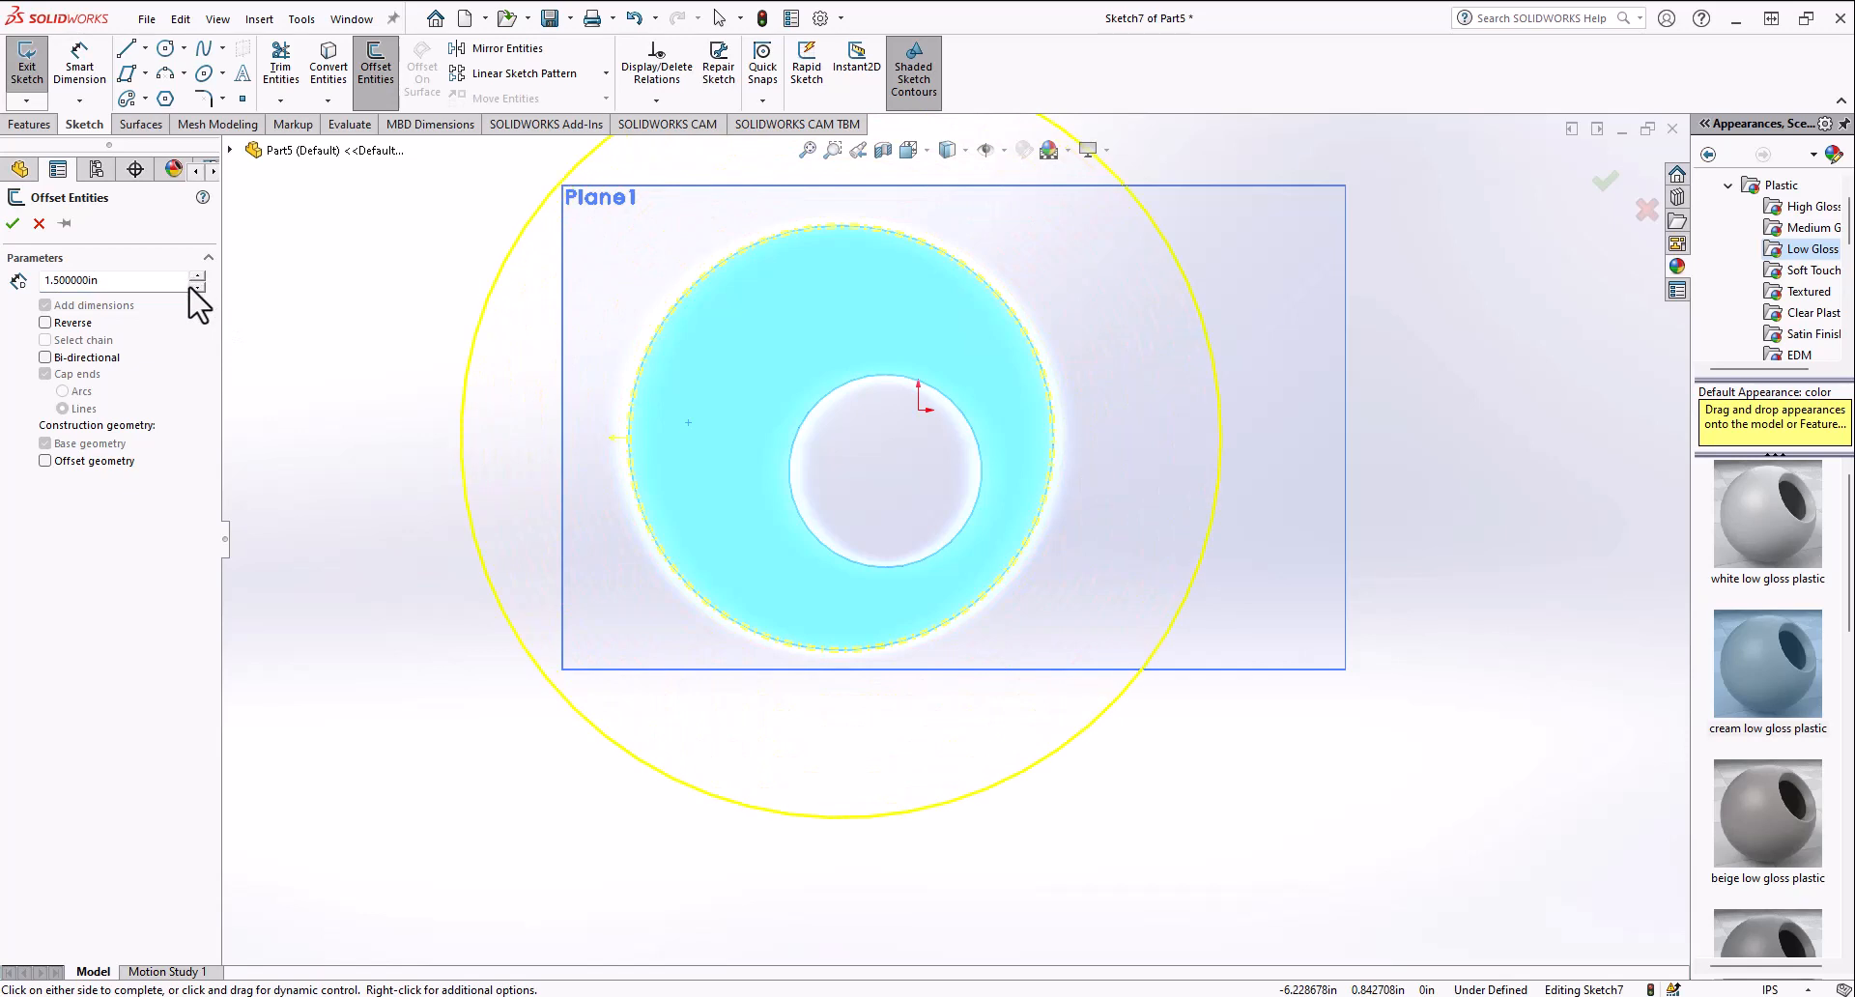
click(196, 288)
click(196, 288)
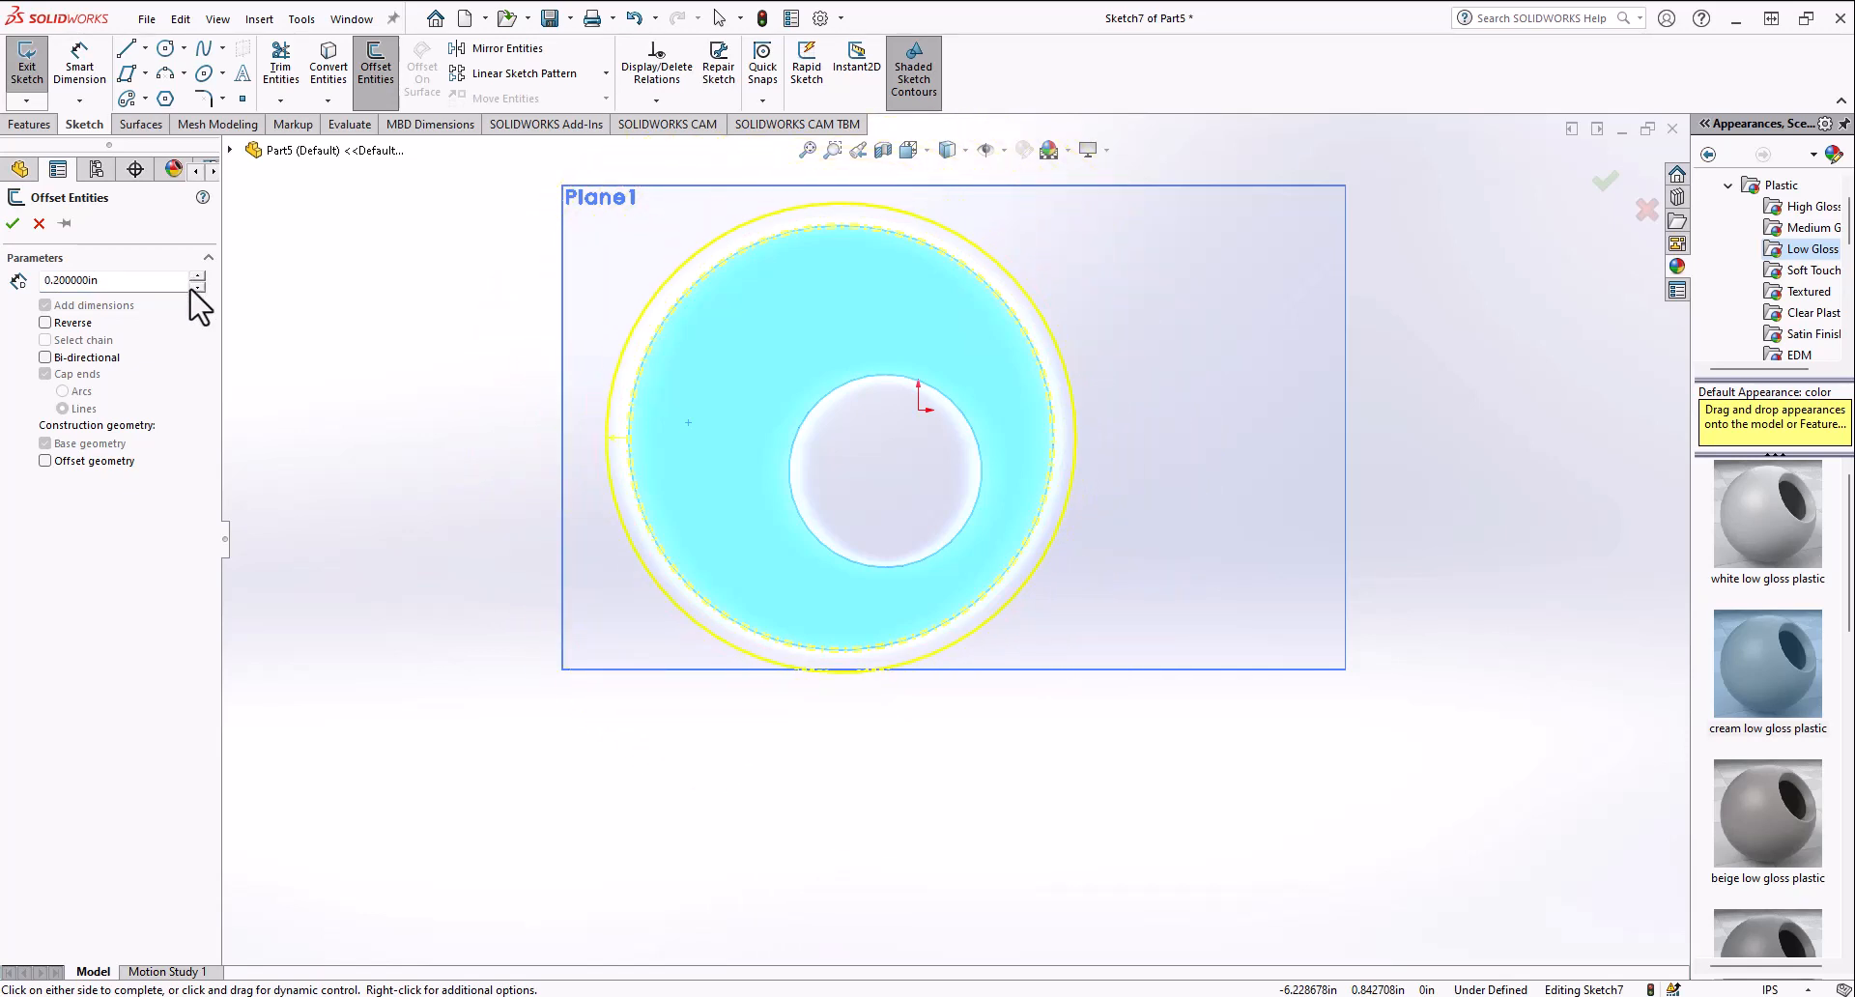
click(196, 278)
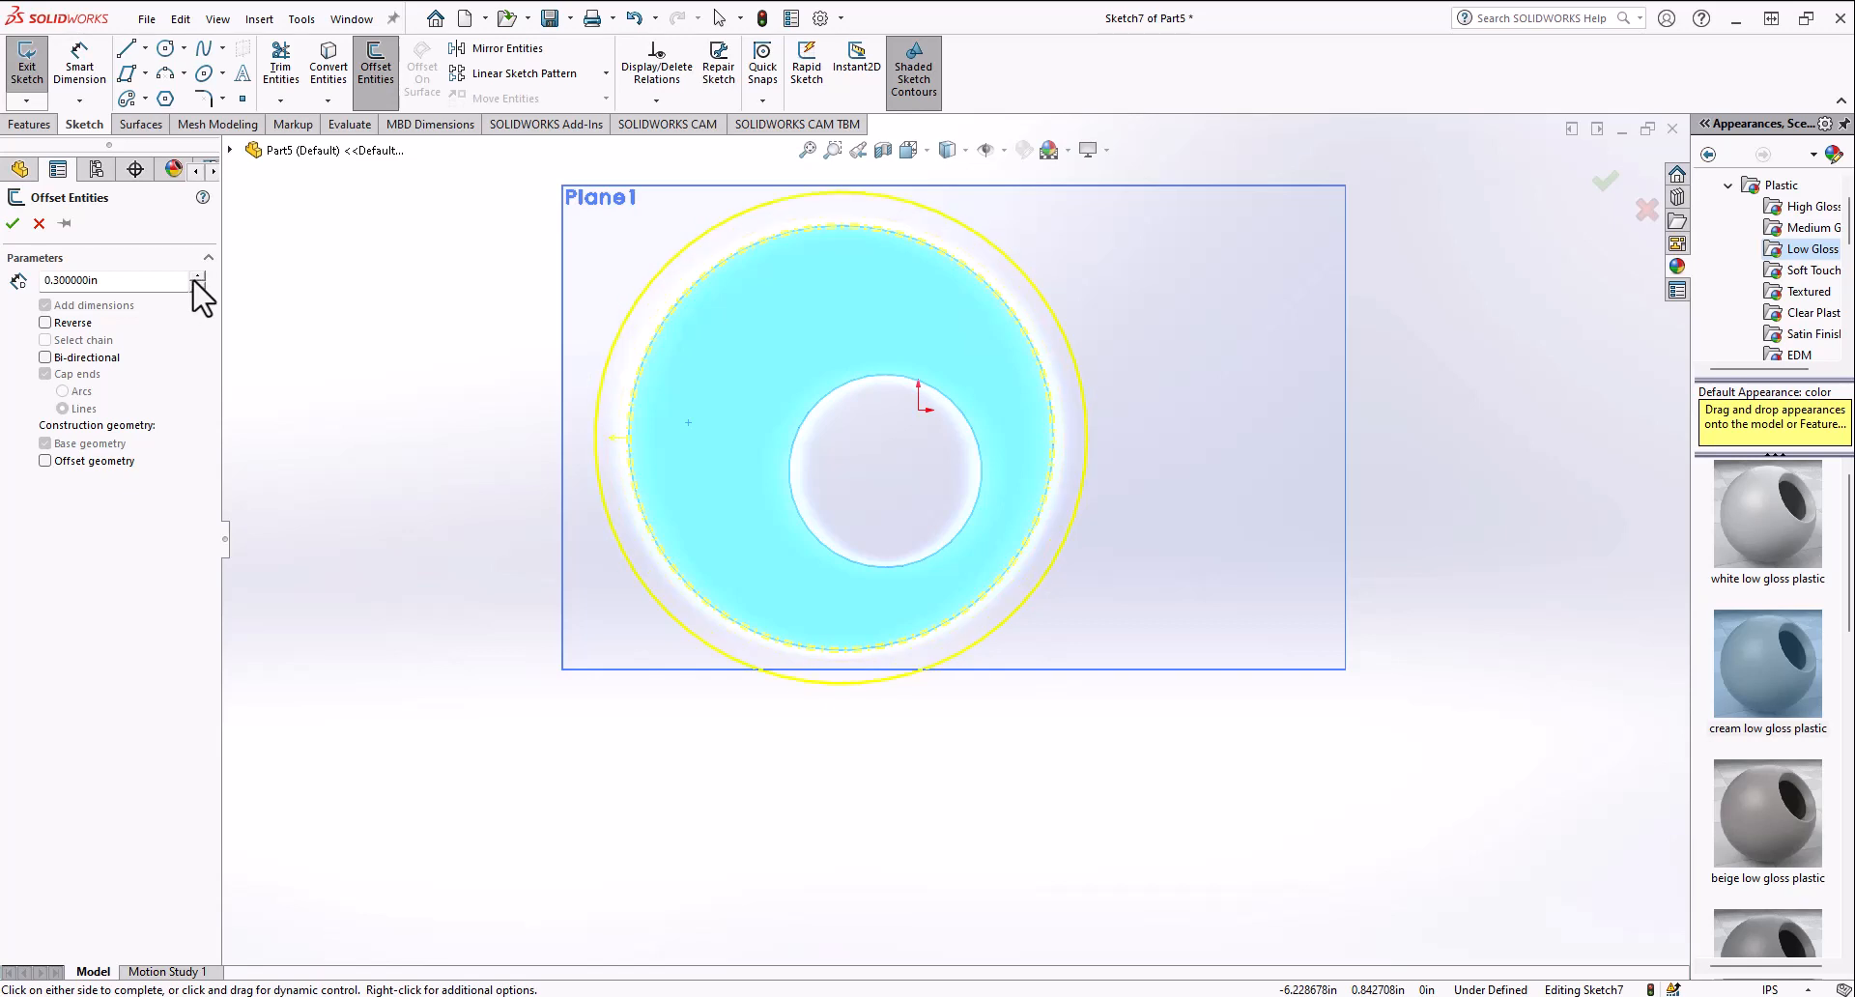
click(66, 324)
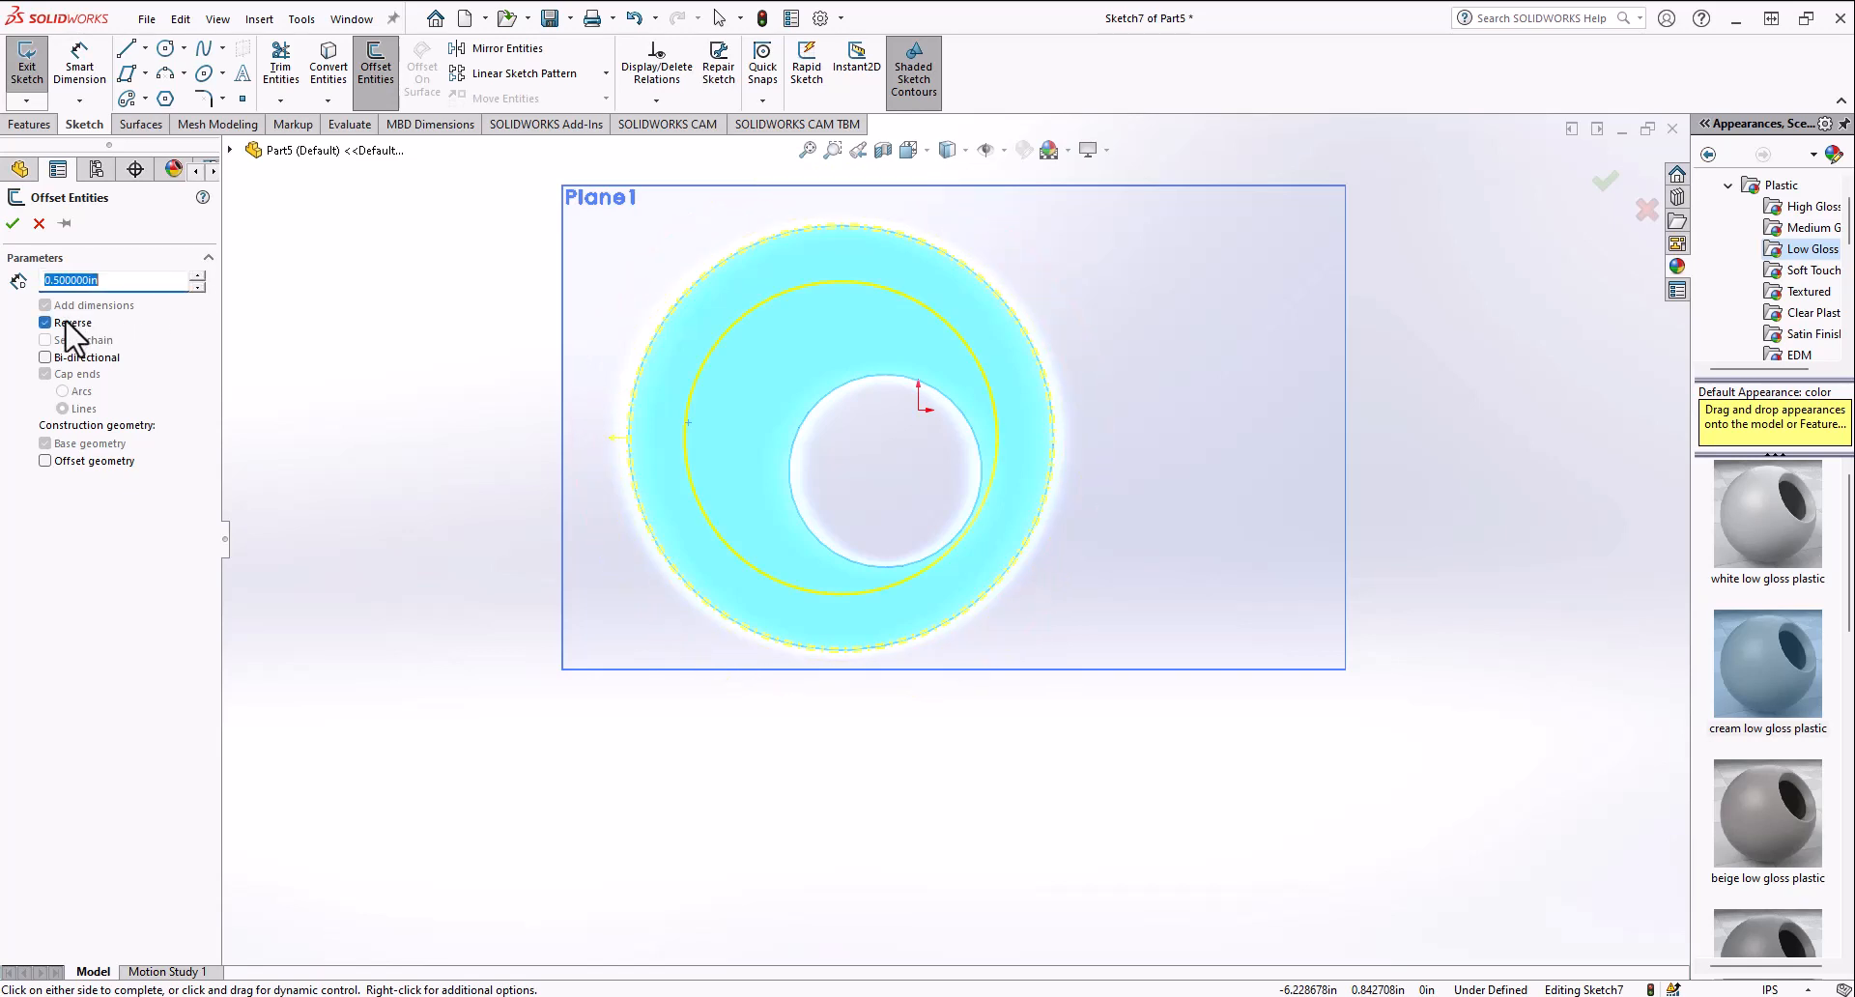
click(65, 324)
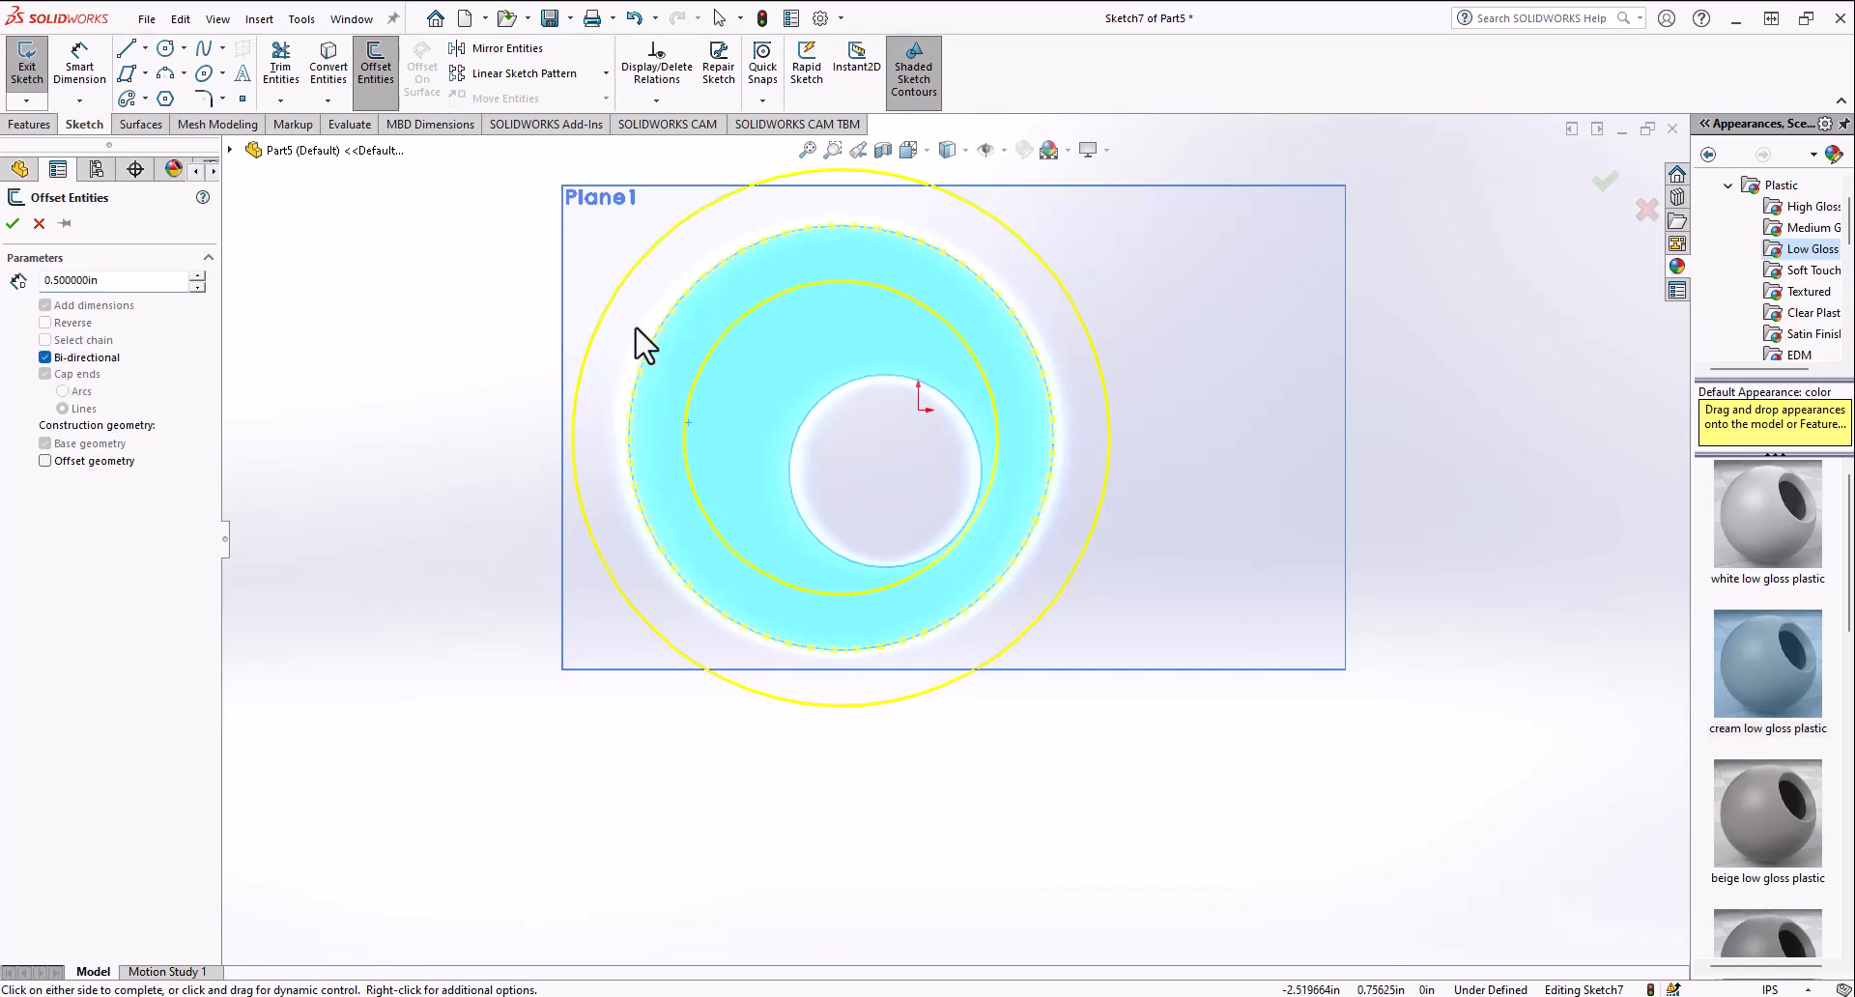
Step: Set the offset distance to 0.2 in and apply the bi-directional offset
click(195, 286)
click(195, 286)
click(195, 286)
click(195, 278)
click(196, 278)
click(195, 279)
click(196, 279)
click(196, 278)
click(195, 278)
click(195, 278)
click(196, 289)
click(196, 289)
click(195, 289)
click(196, 289)
click(196, 288)
double_click(195, 289)
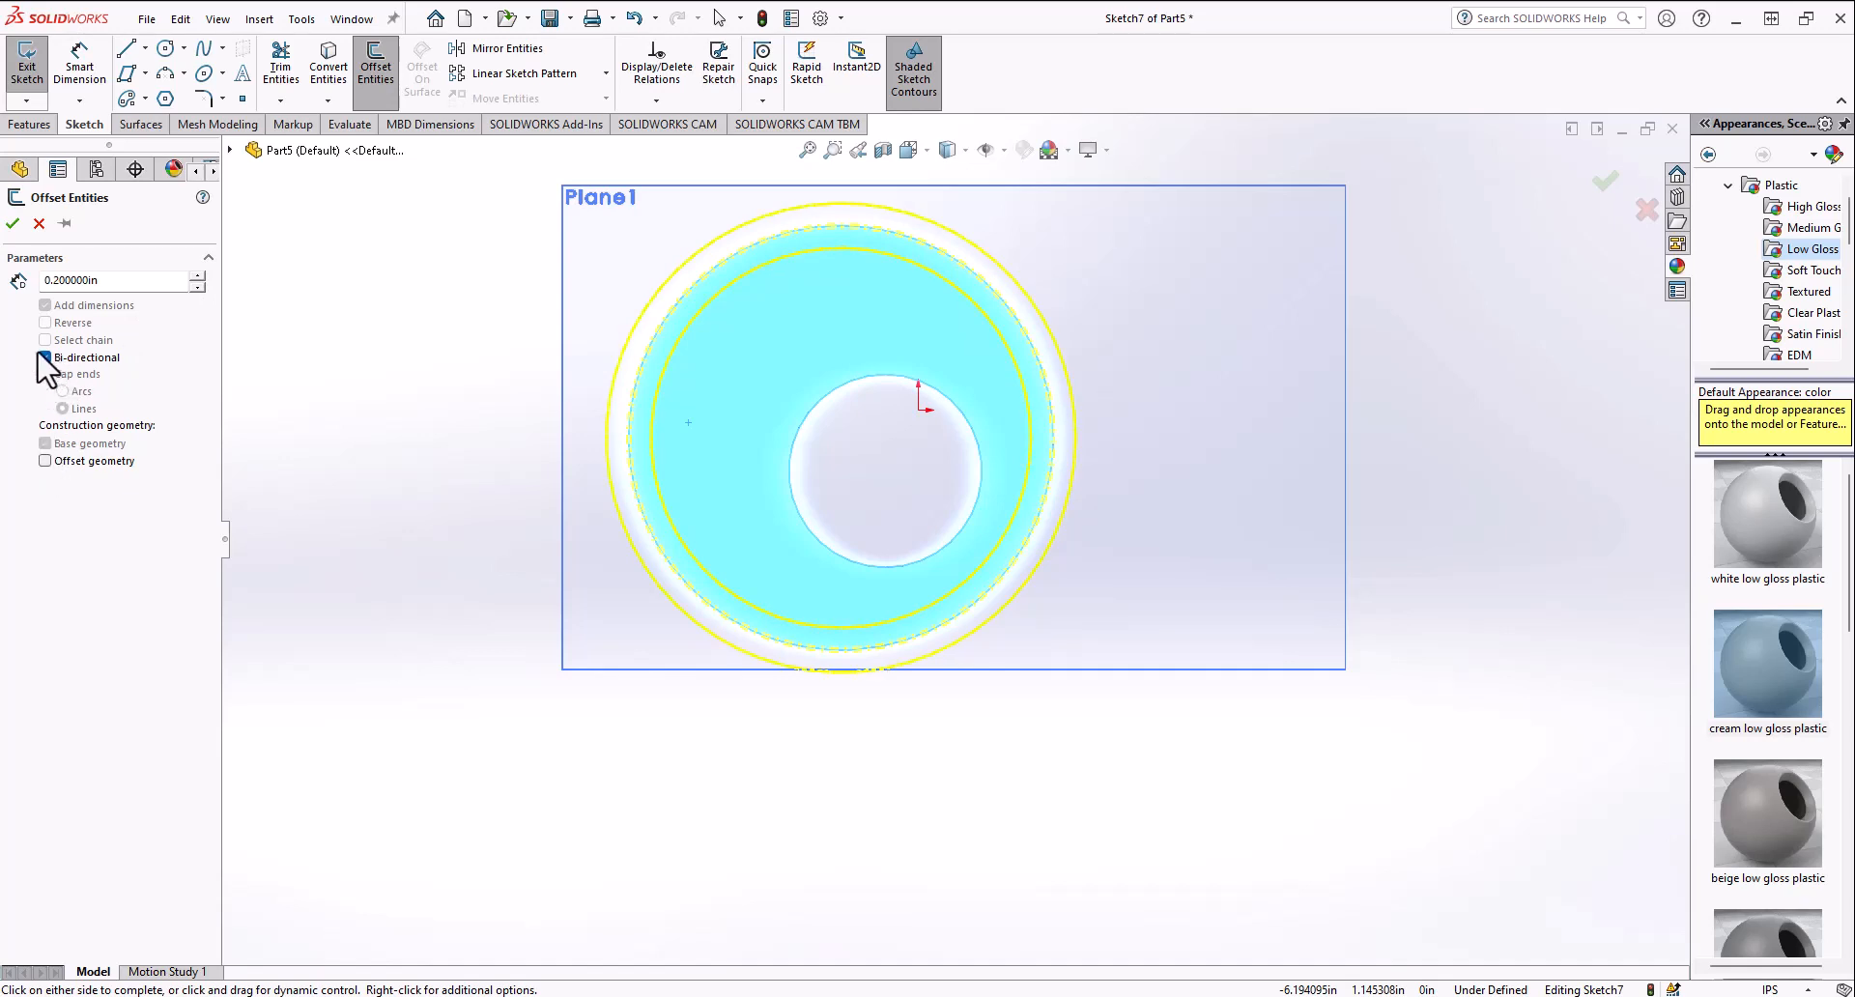
click(12, 224)
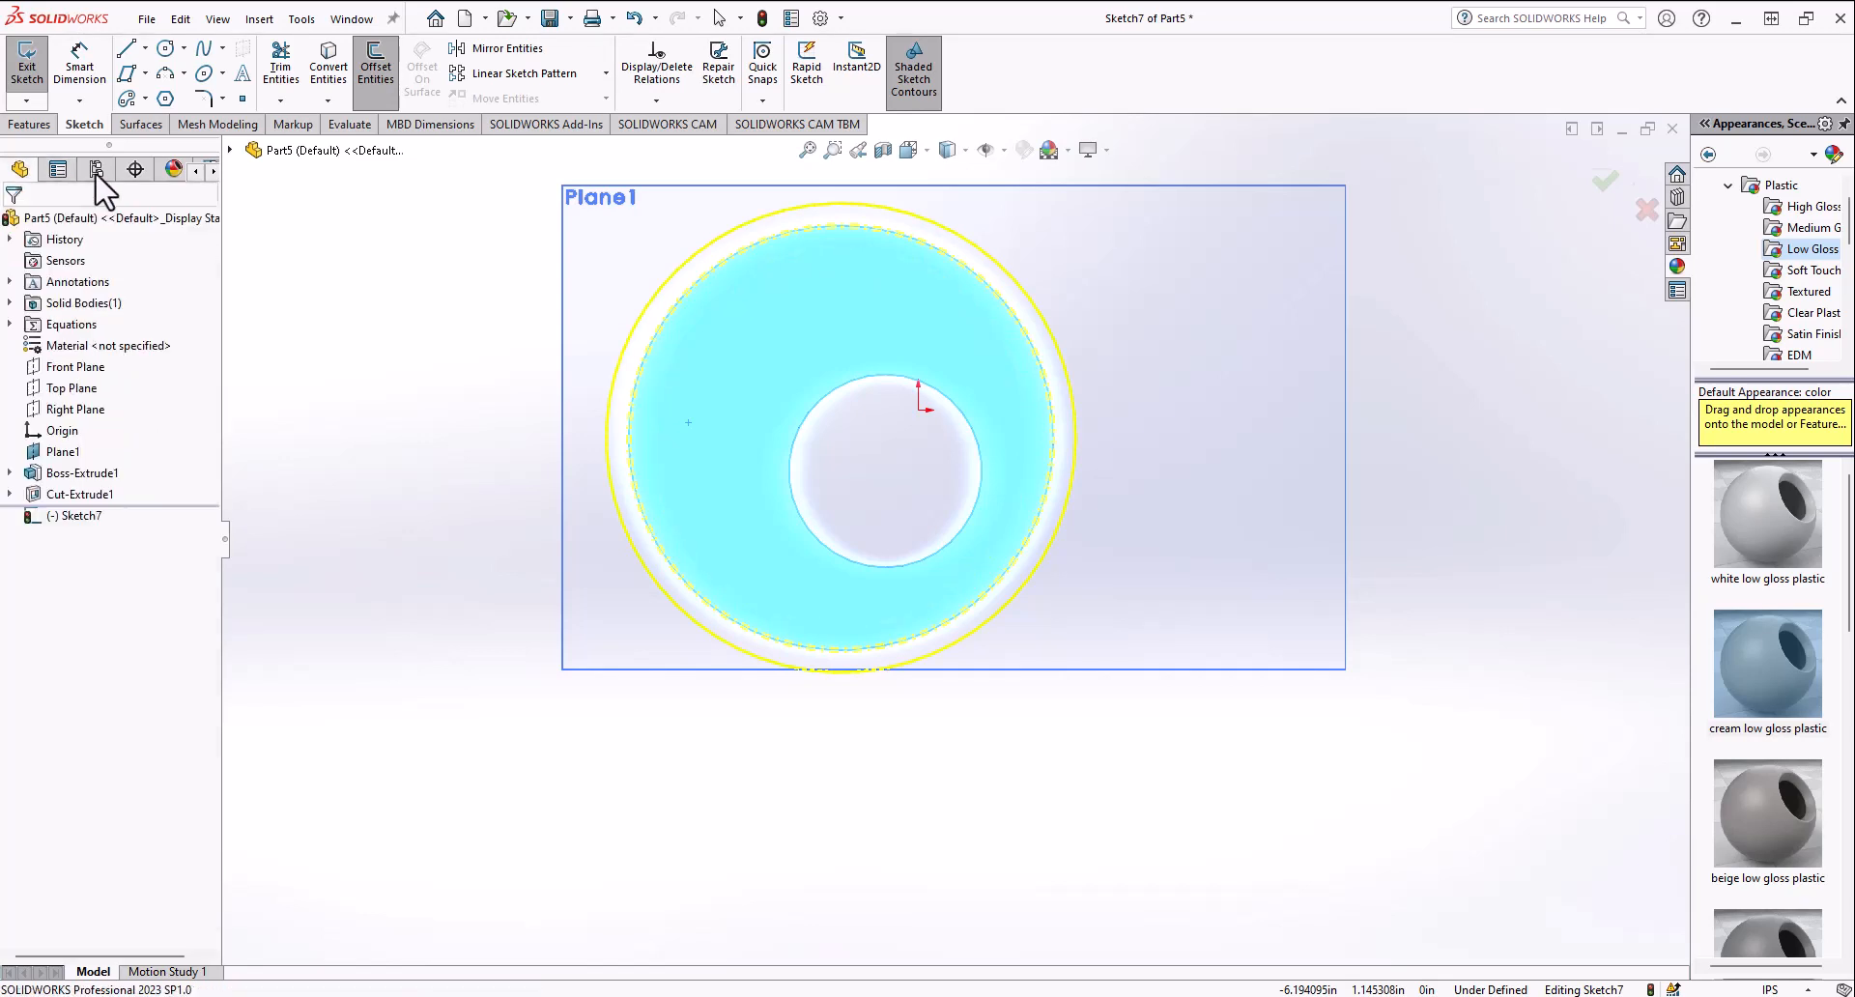
Step: Sketch a large circle about 7.1 in in diameter around the disk and select it
click(167, 48)
drag(735, 324, 696, 283)
drag(608, 395, 484, 634)
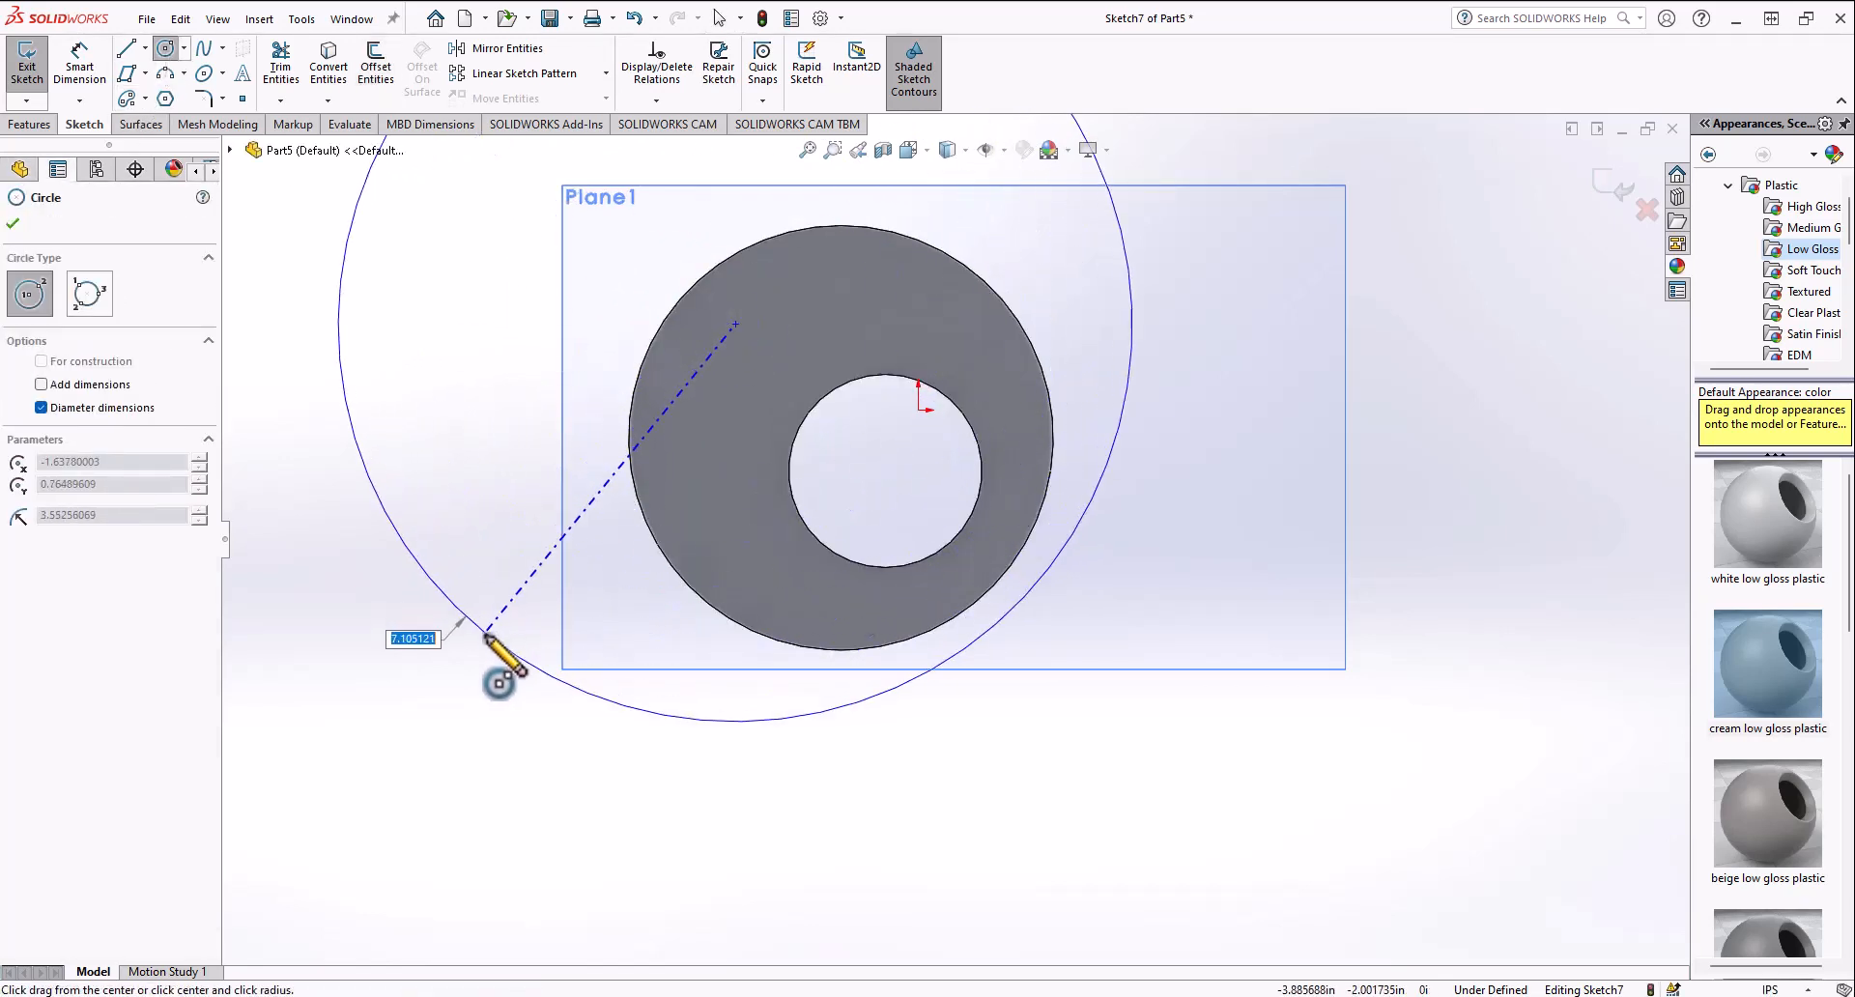
key(Escape)
click(734, 372)
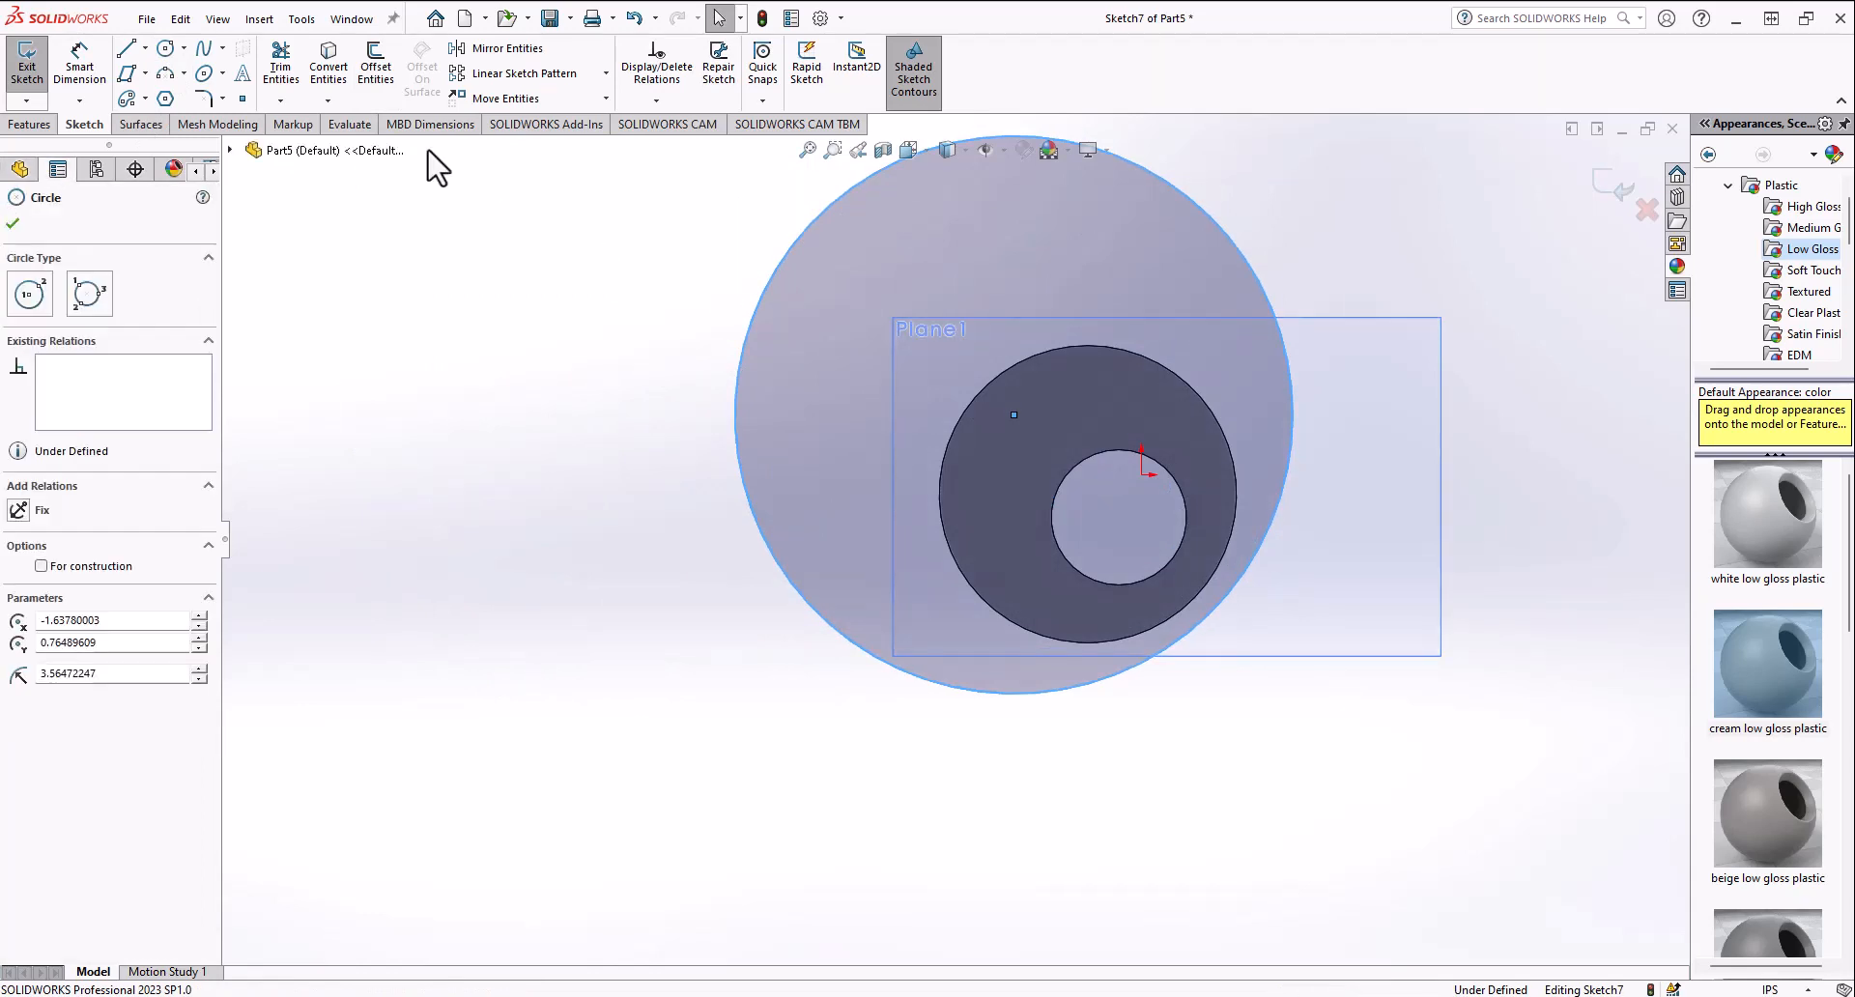
Step: Try offsetting the large circle outward 0.8 in without keeping base geometry as construction, then cancel
click(376, 68)
click(196, 278)
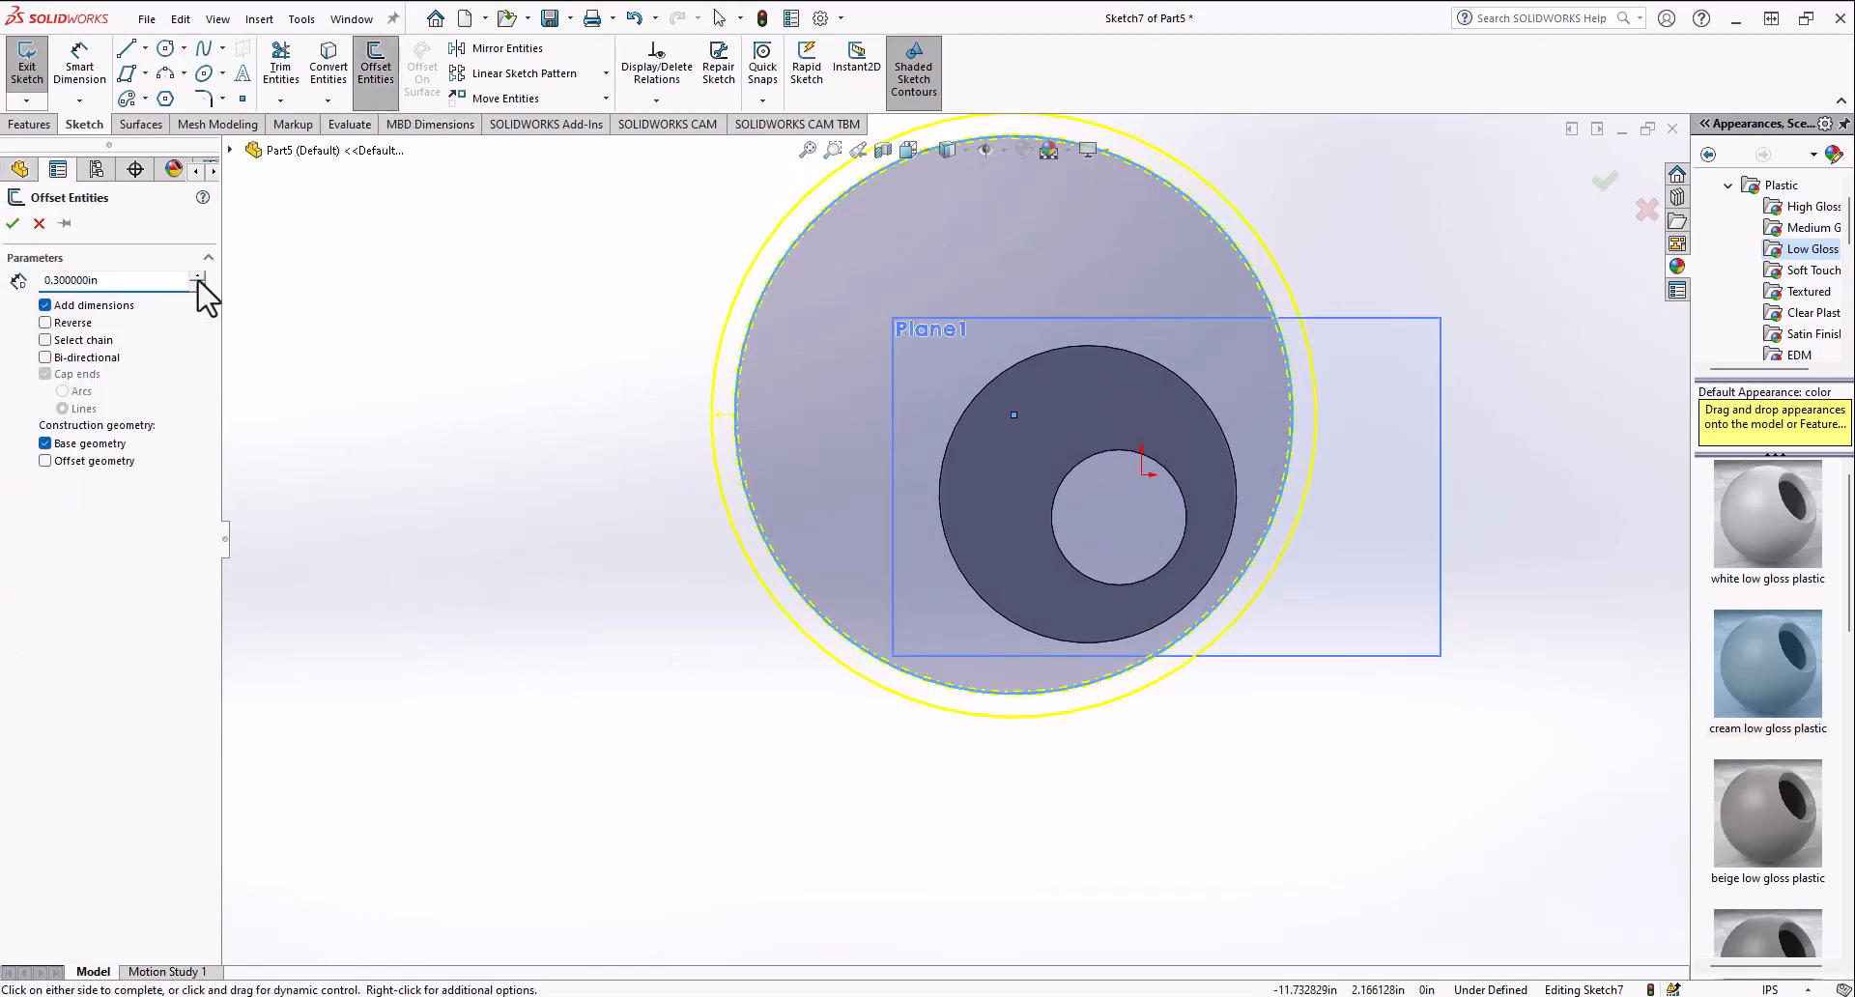
click(196, 278)
click(196, 278)
click(196, 278)
click(196, 278)
click(197, 279)
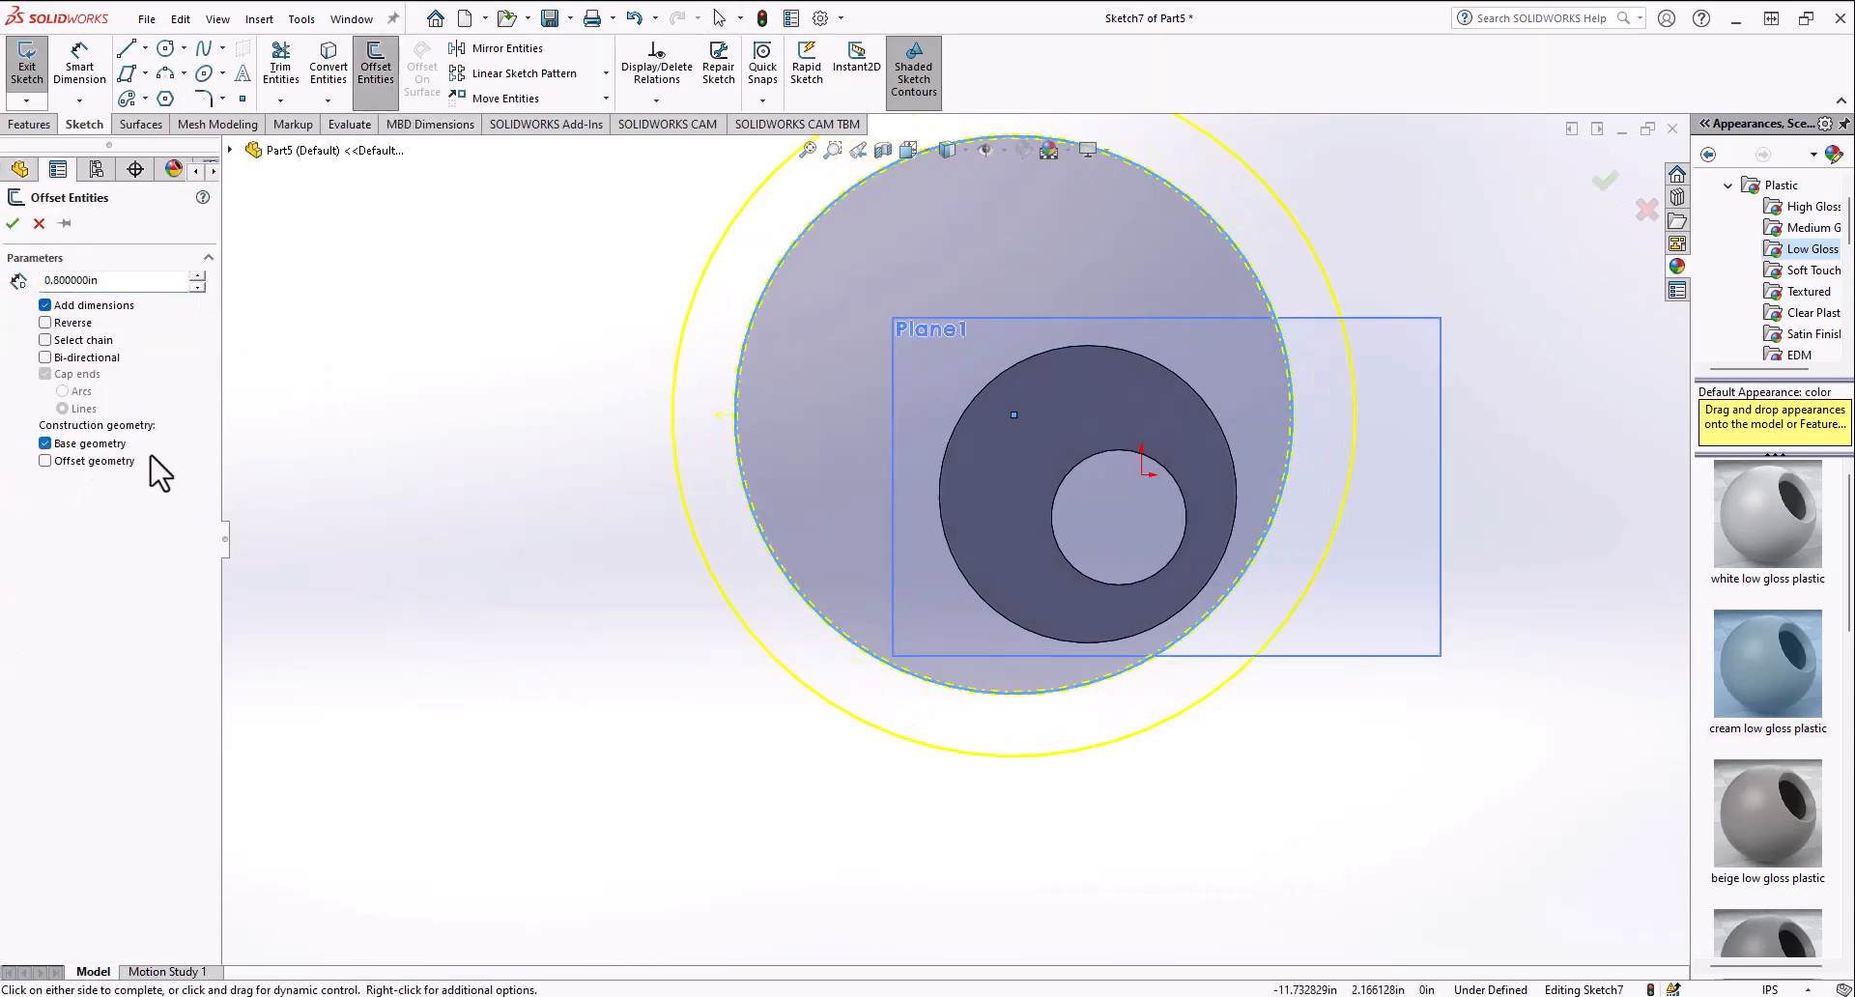
click(44, 444)
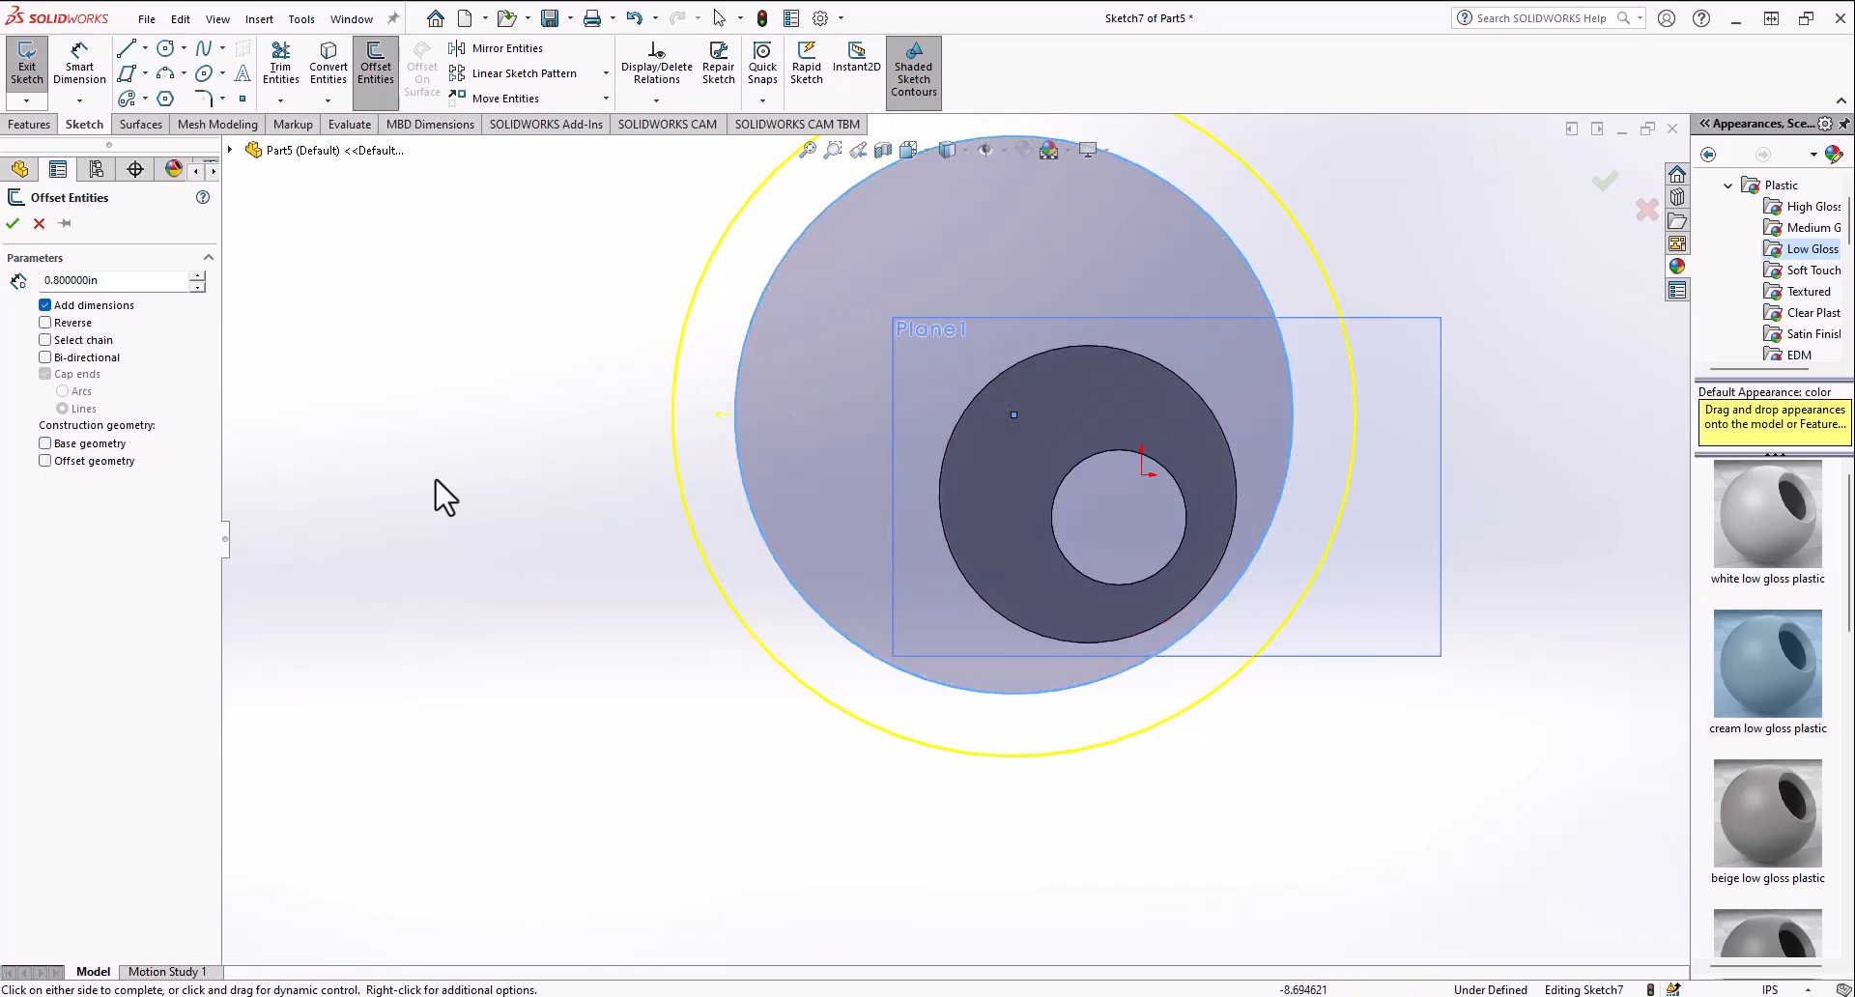
click(88, 462)
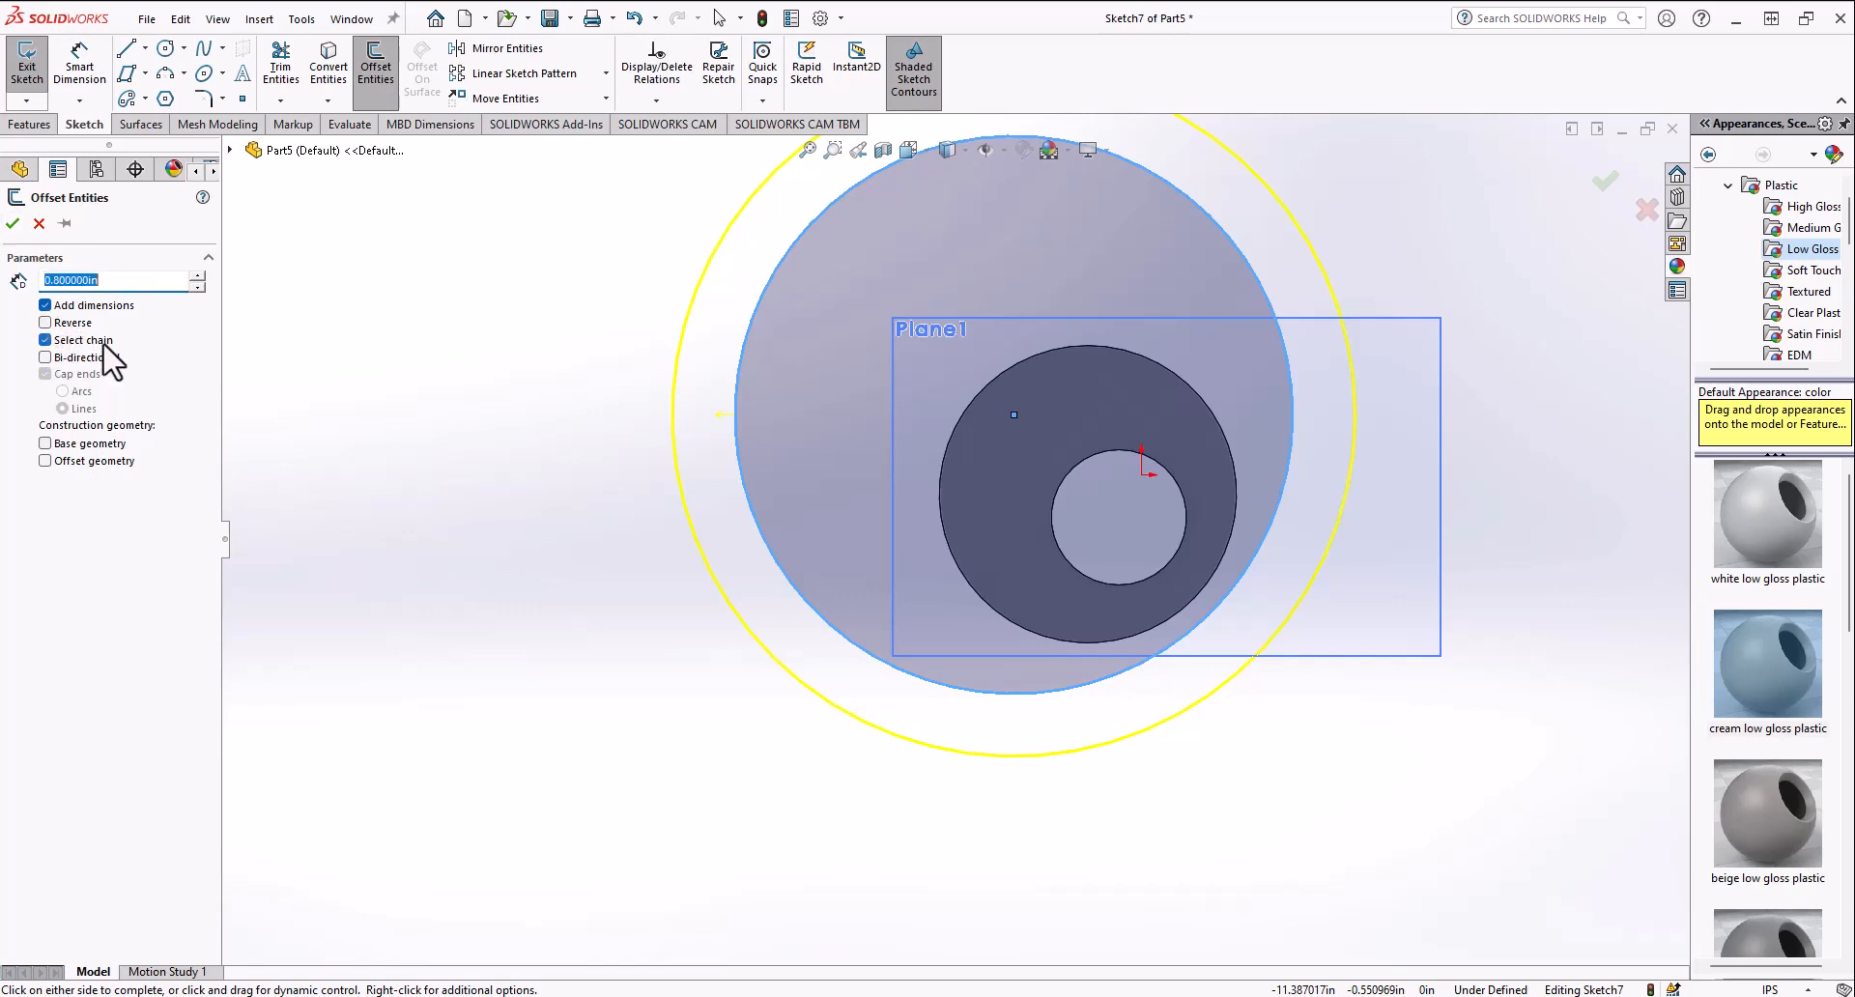
click(39, 223)
Step: Sketch a closed triangle with the Line tool to the left of the disk
click(125, 48)
click(436, 390)
click(566, 745)
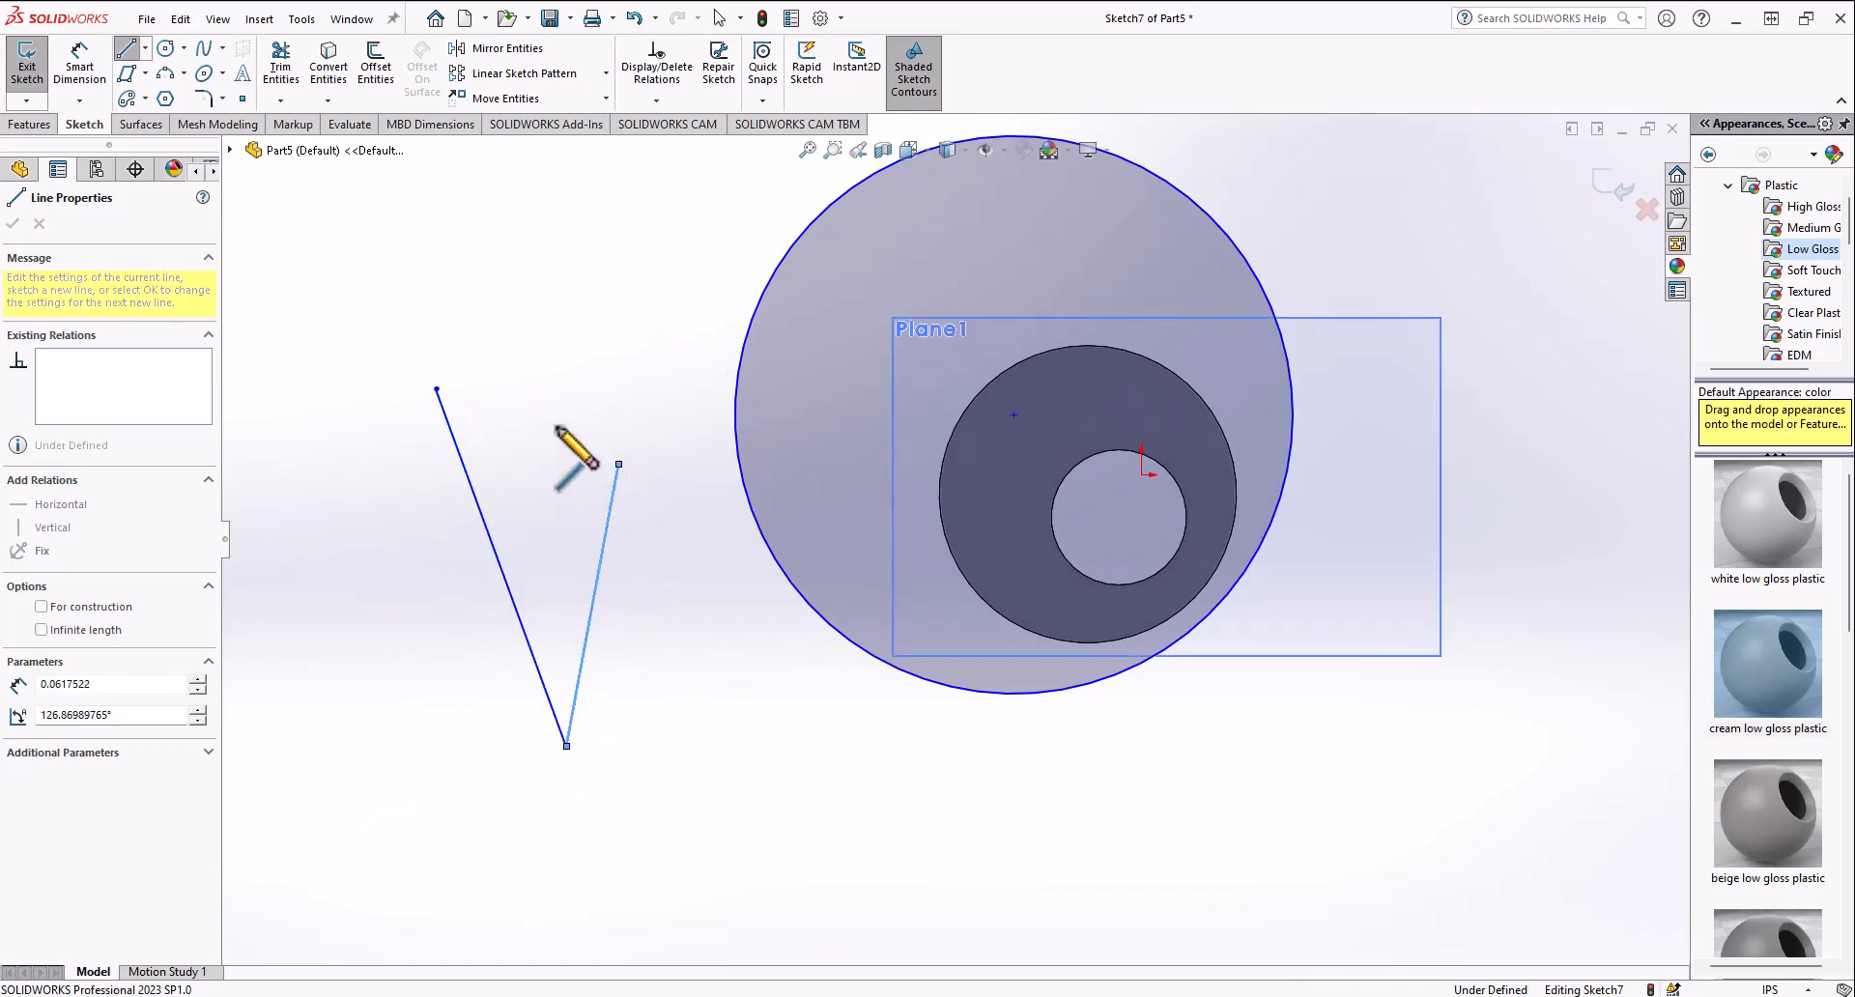
click(619, 464)
click(437, 389)
click(376, 68)
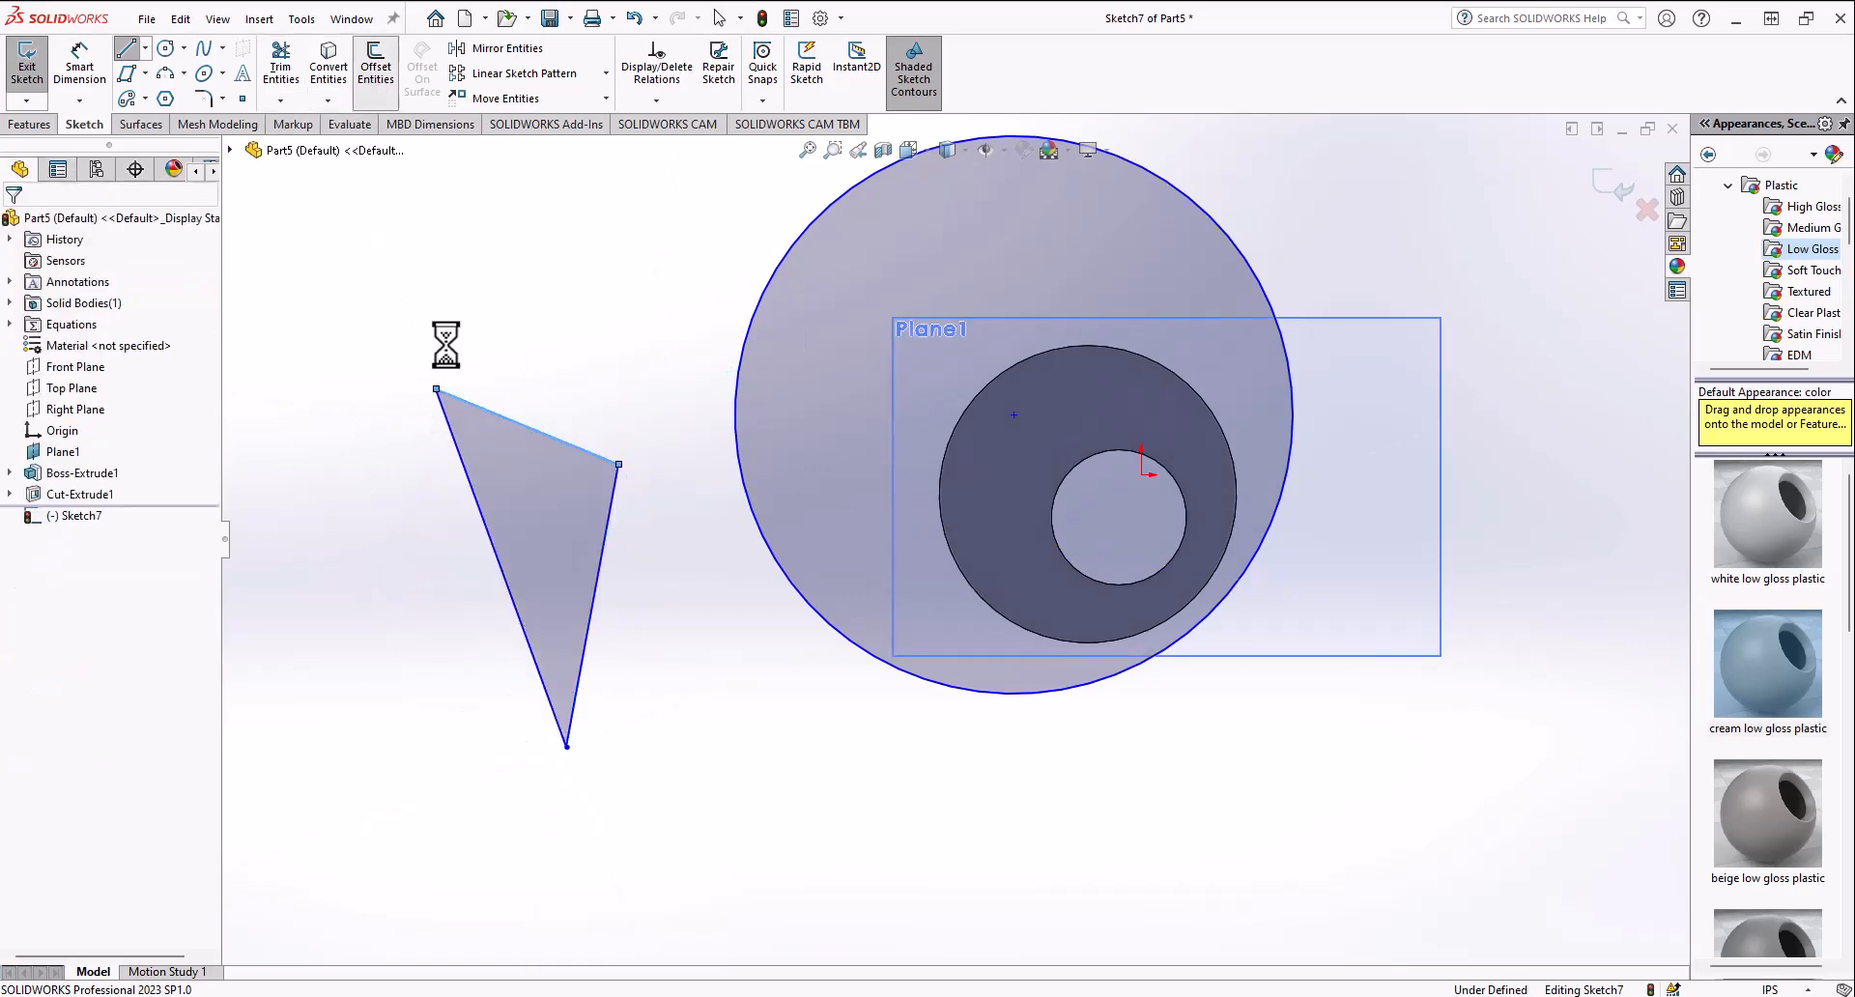
key(Escape)
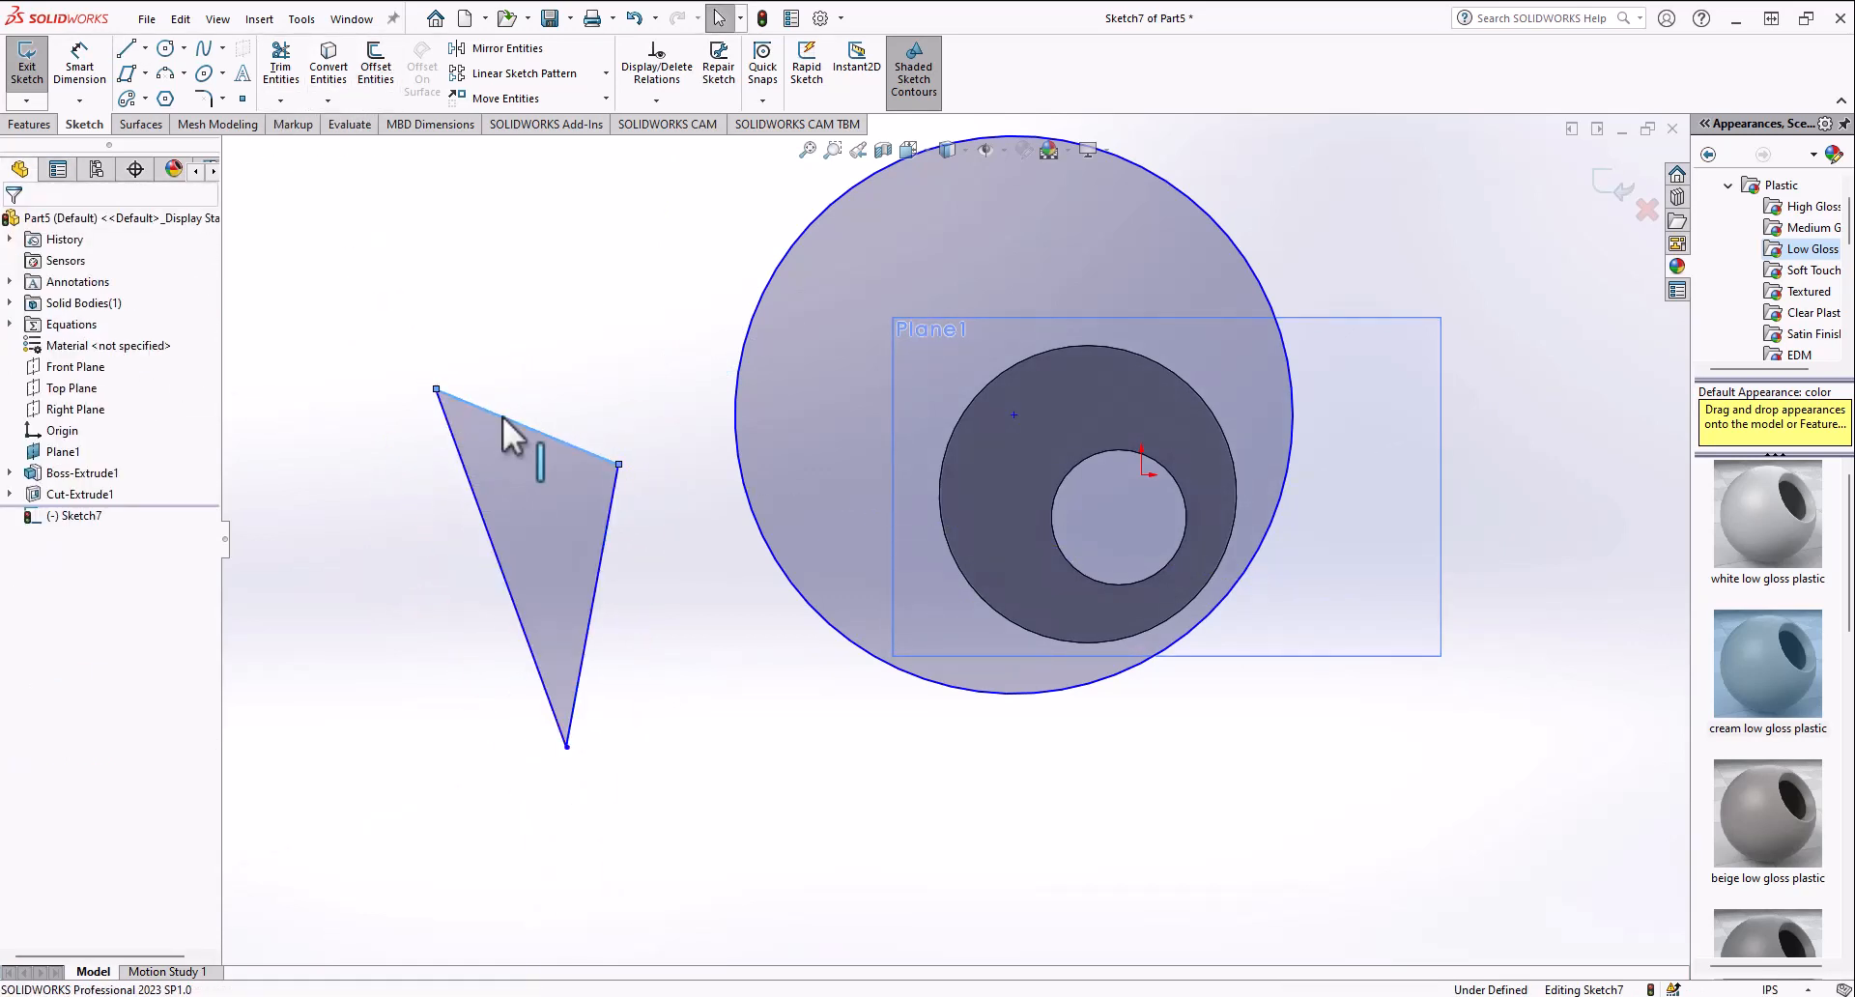
Step: Offset the triangle's top edge 0.8 in as a closed slot with arc cap ends
click(502, 416)
click(376, 67)
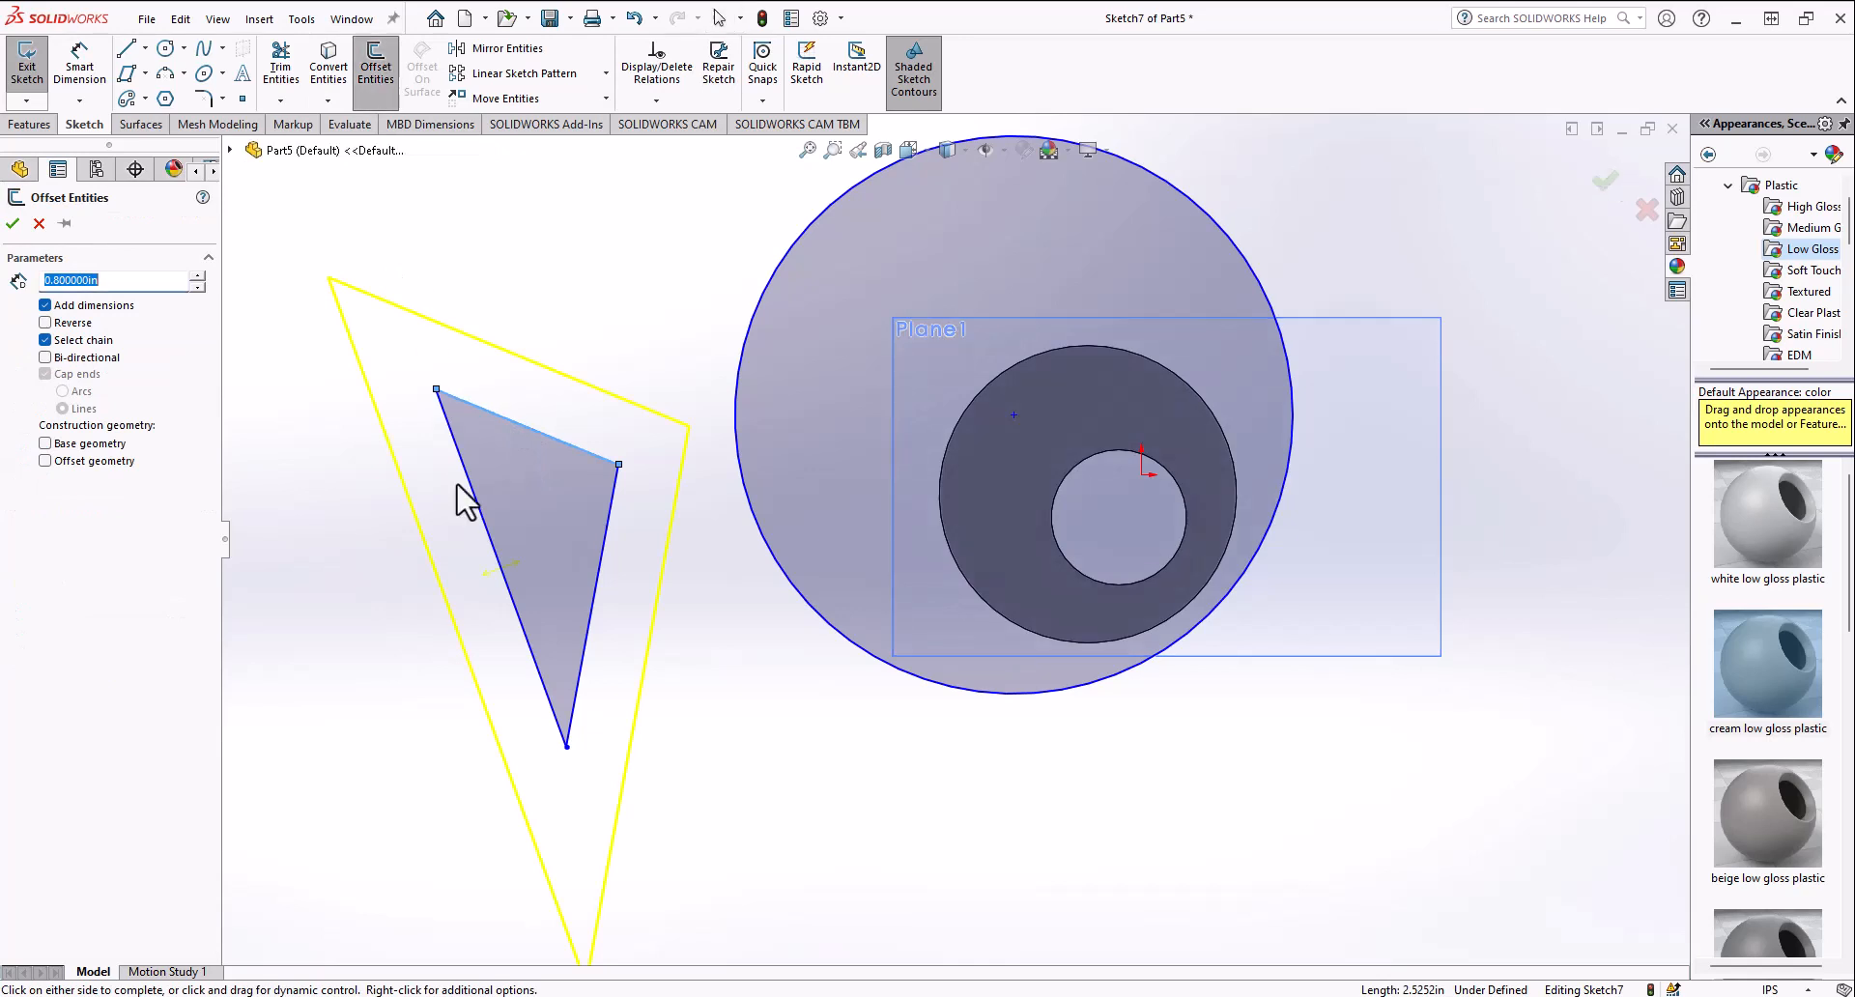
click(45, 341)
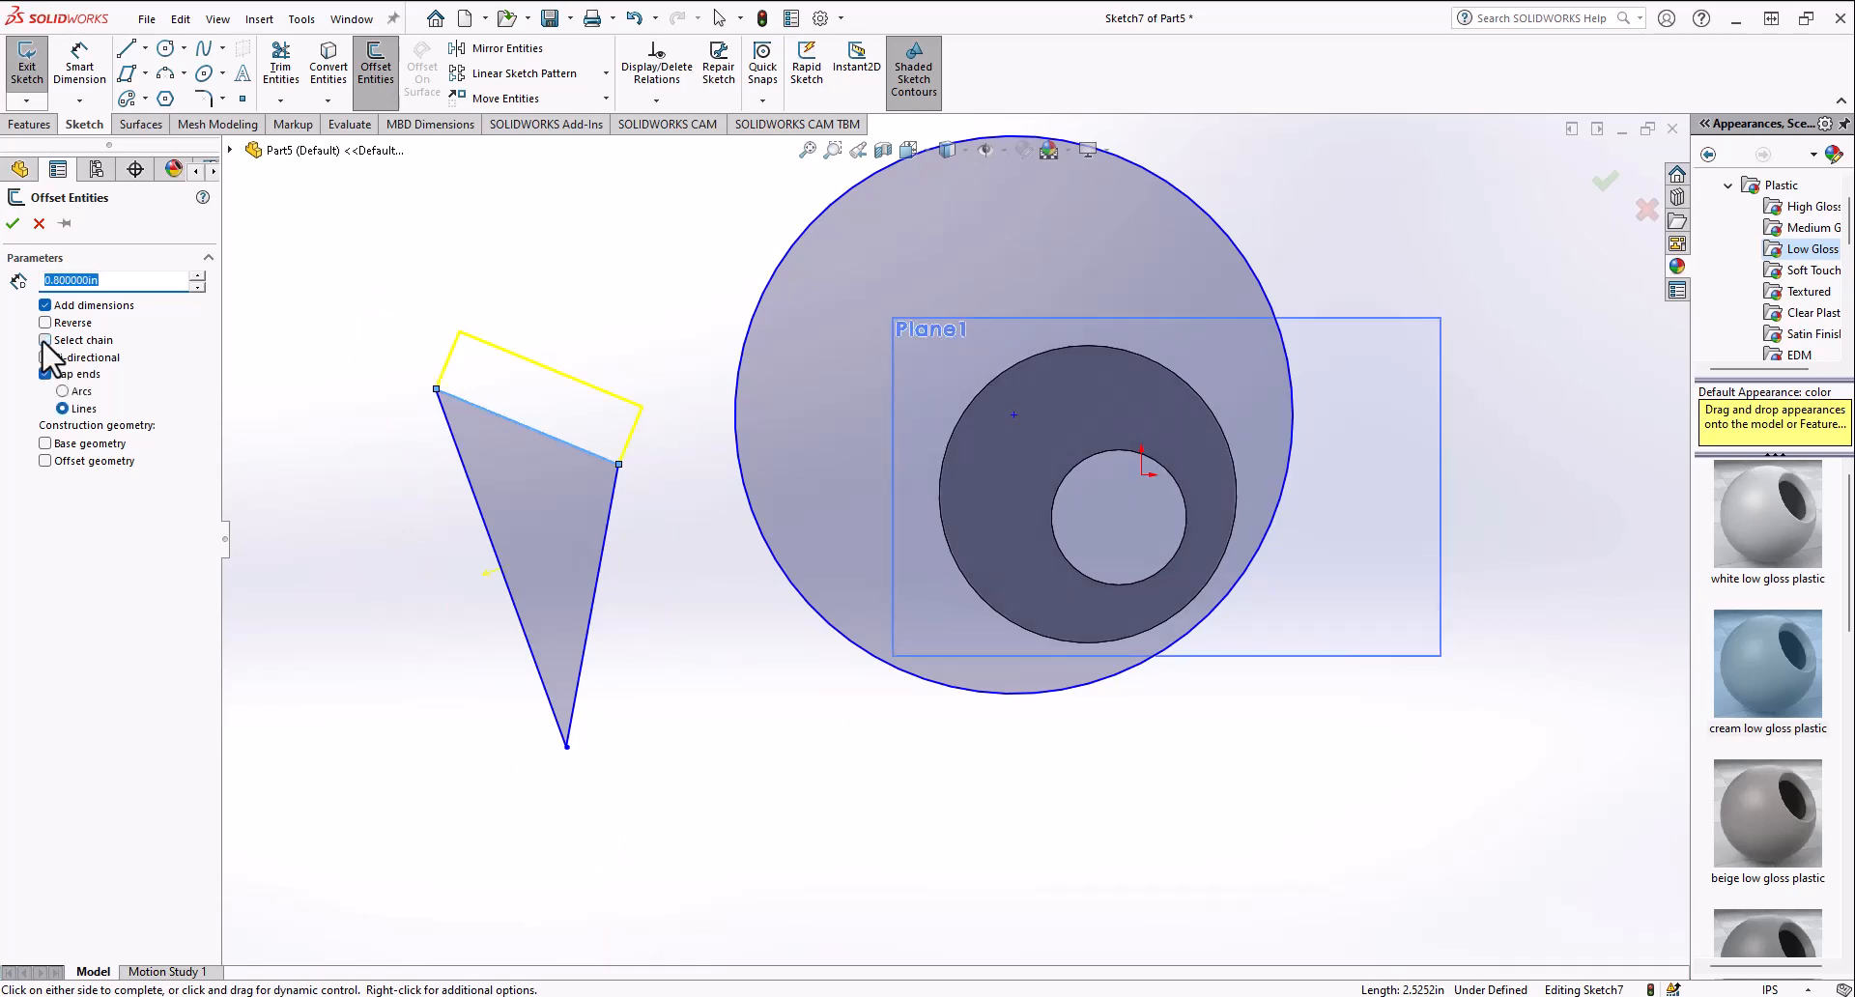
click(45, 342)
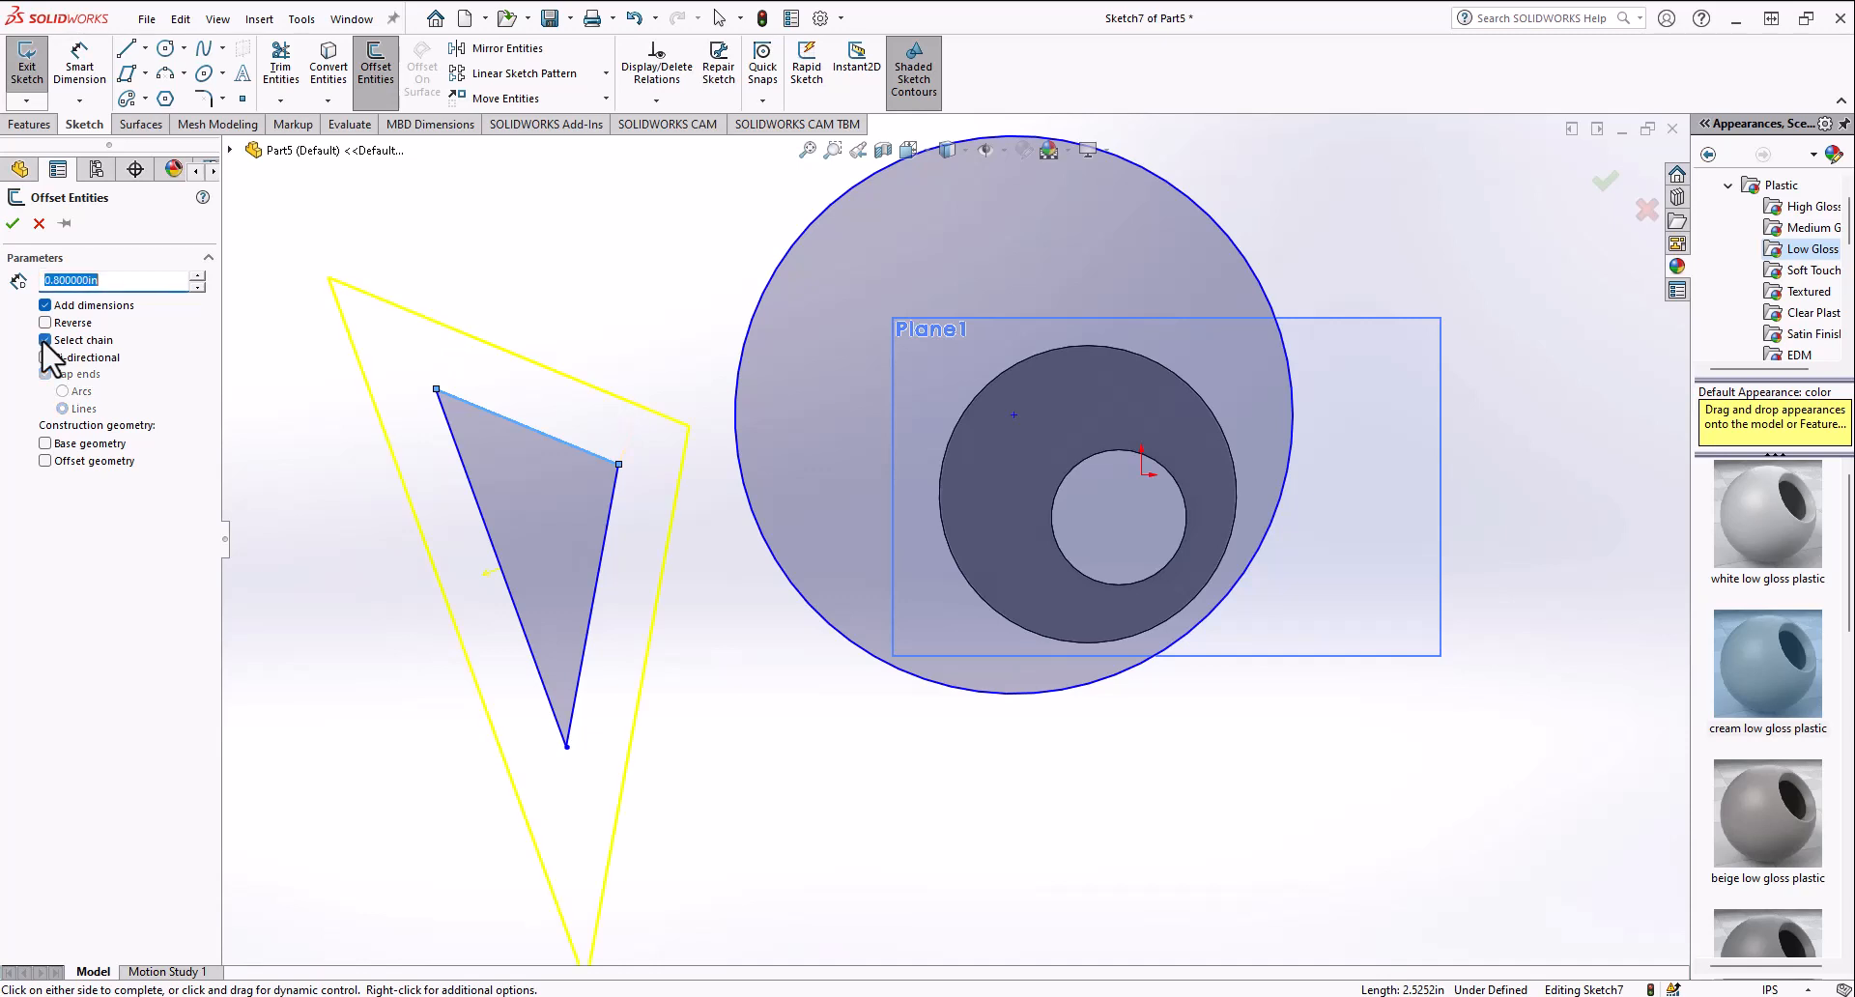
click(45, 341)
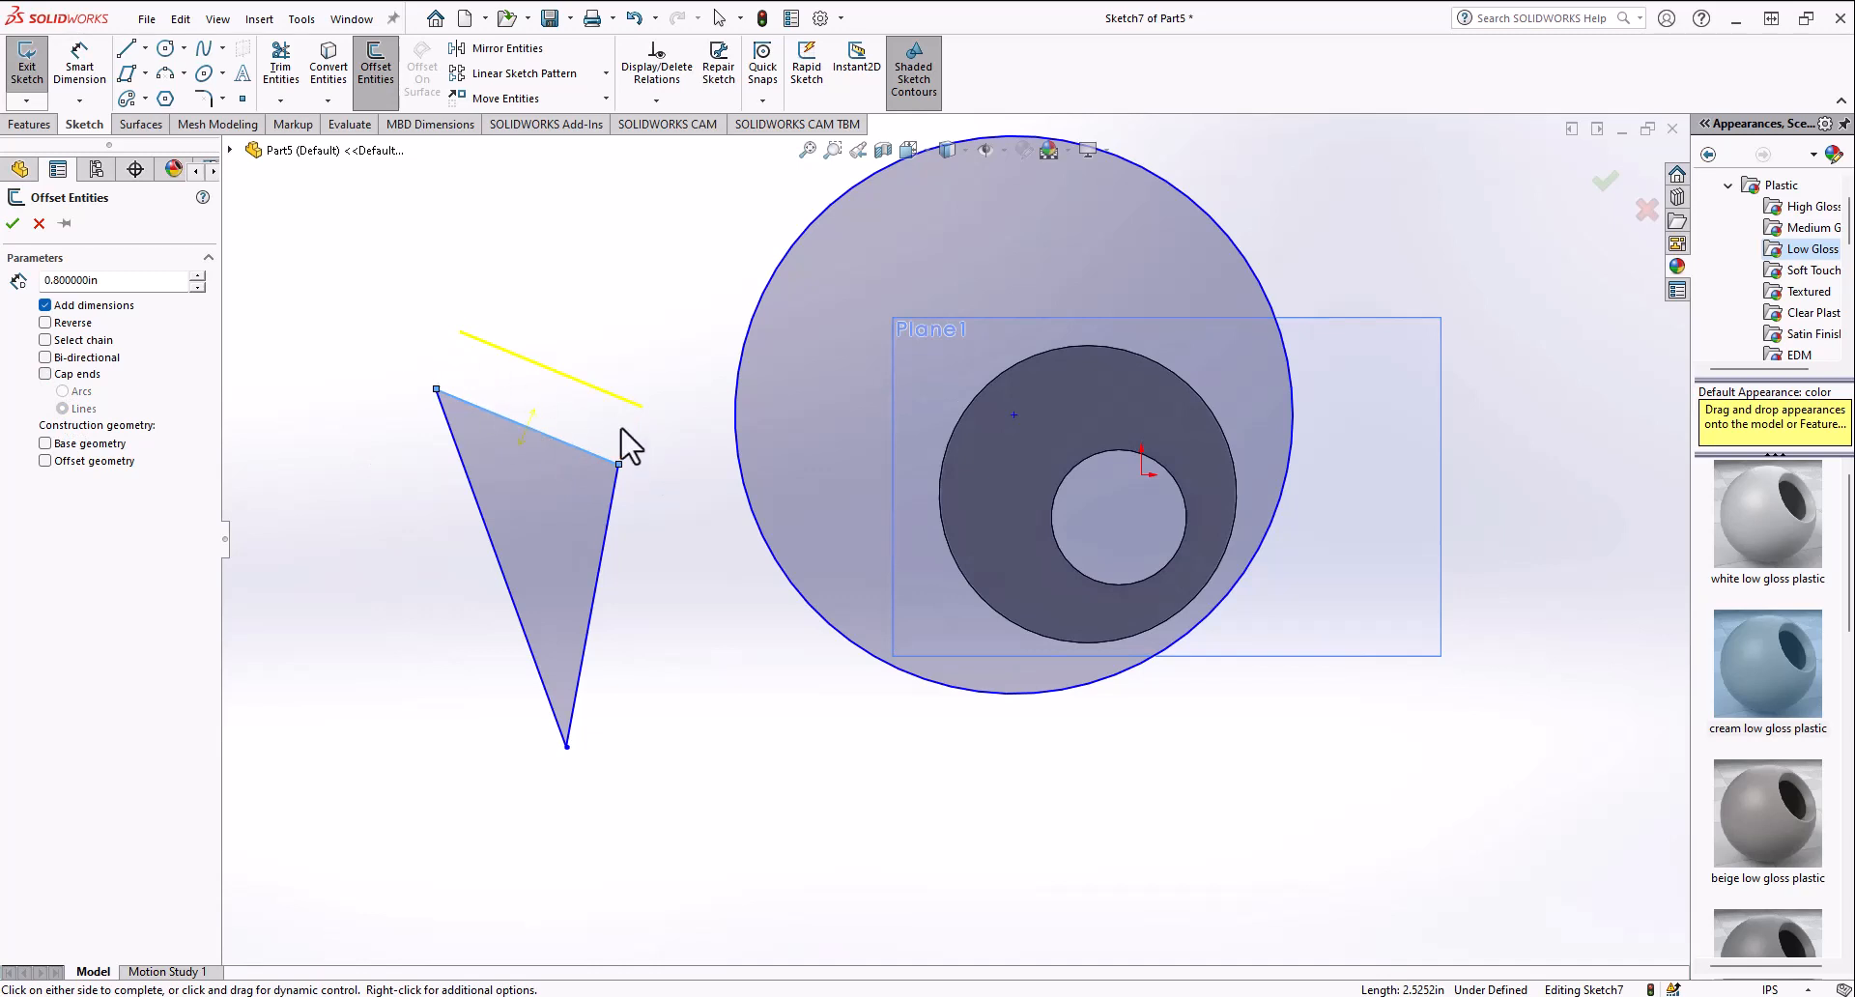
click(44, 374)
click(62, 392)
click(12, 225)
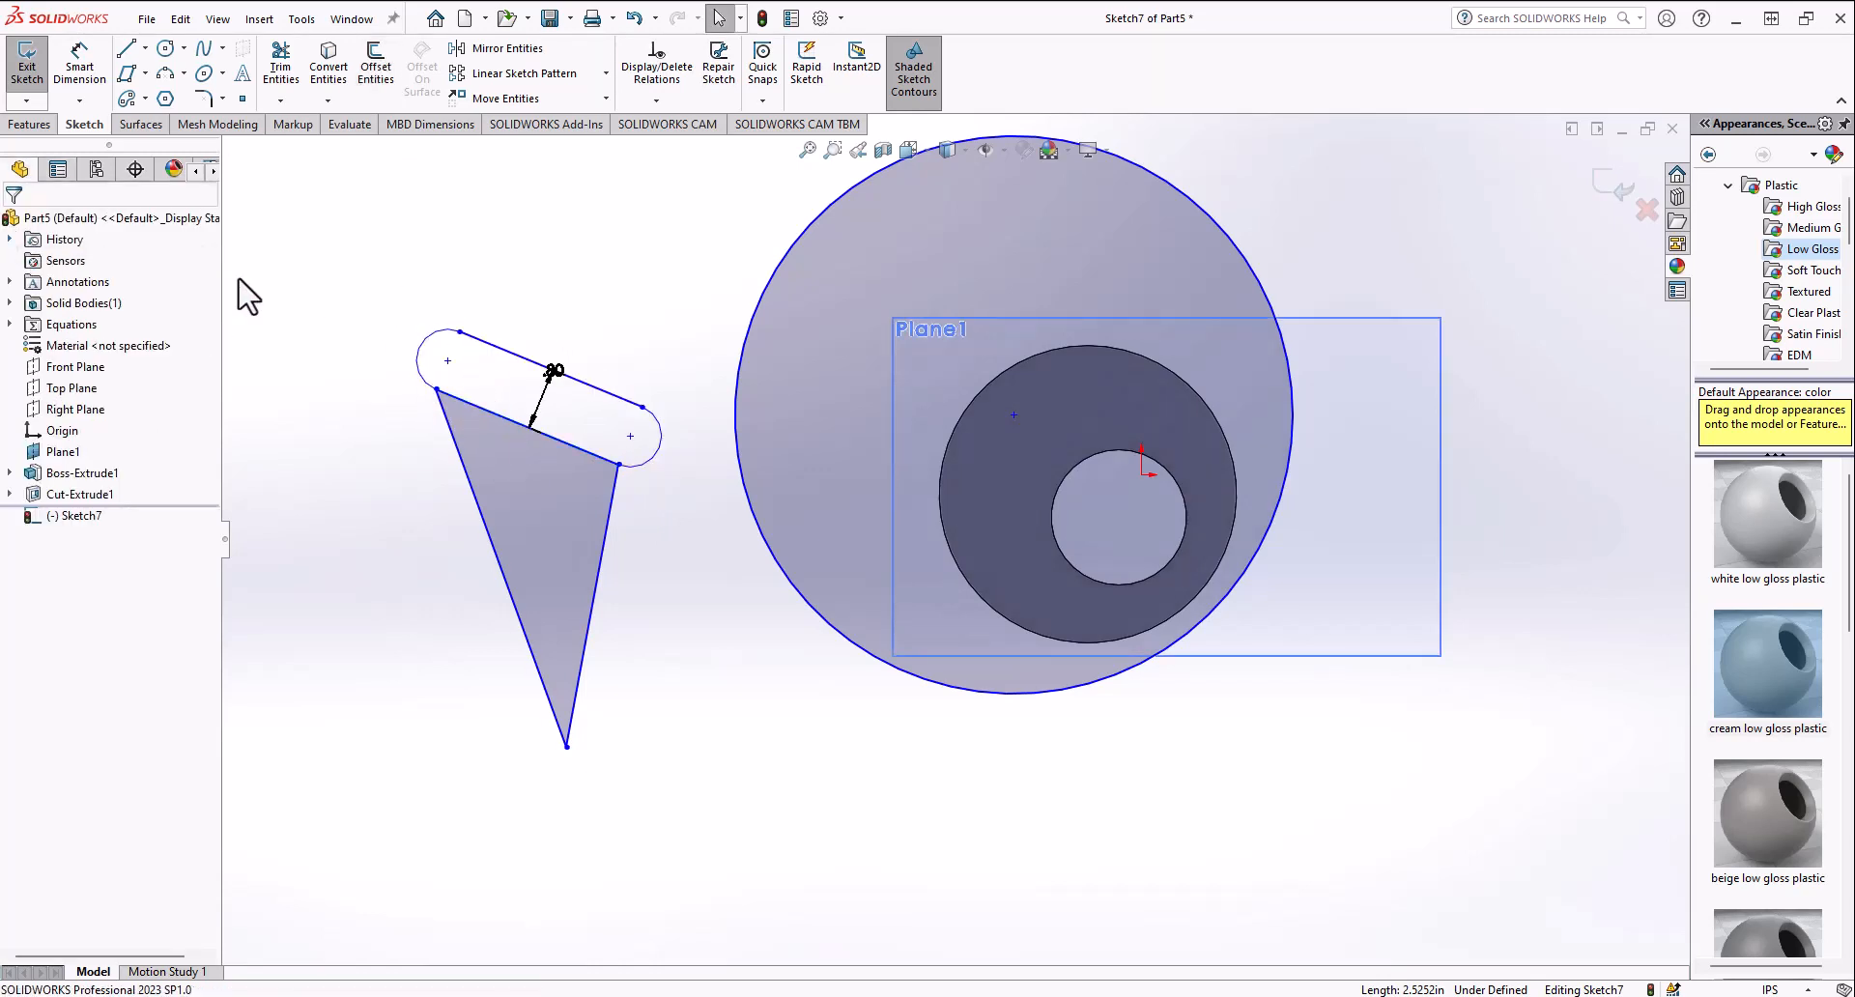
Step: Power-trim away the triangle's two slanted sides
click(271, 72)
drag(393, 522, 634, 613)
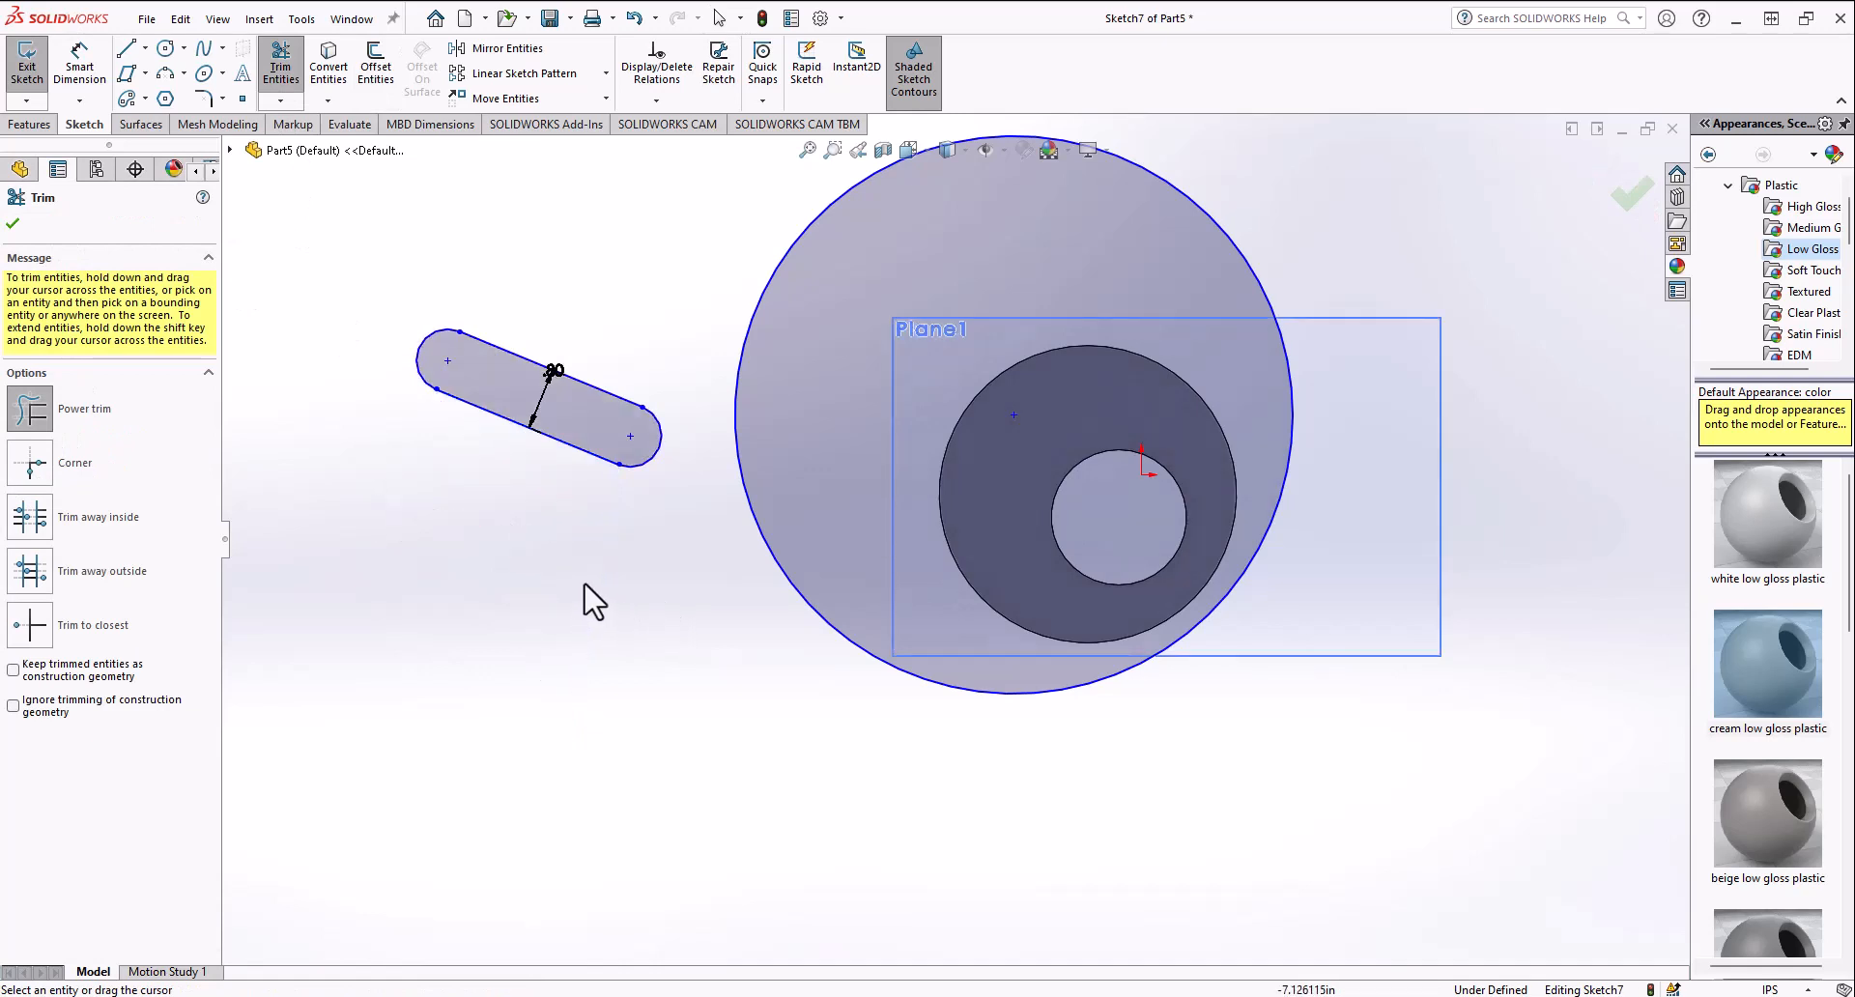
key(f)
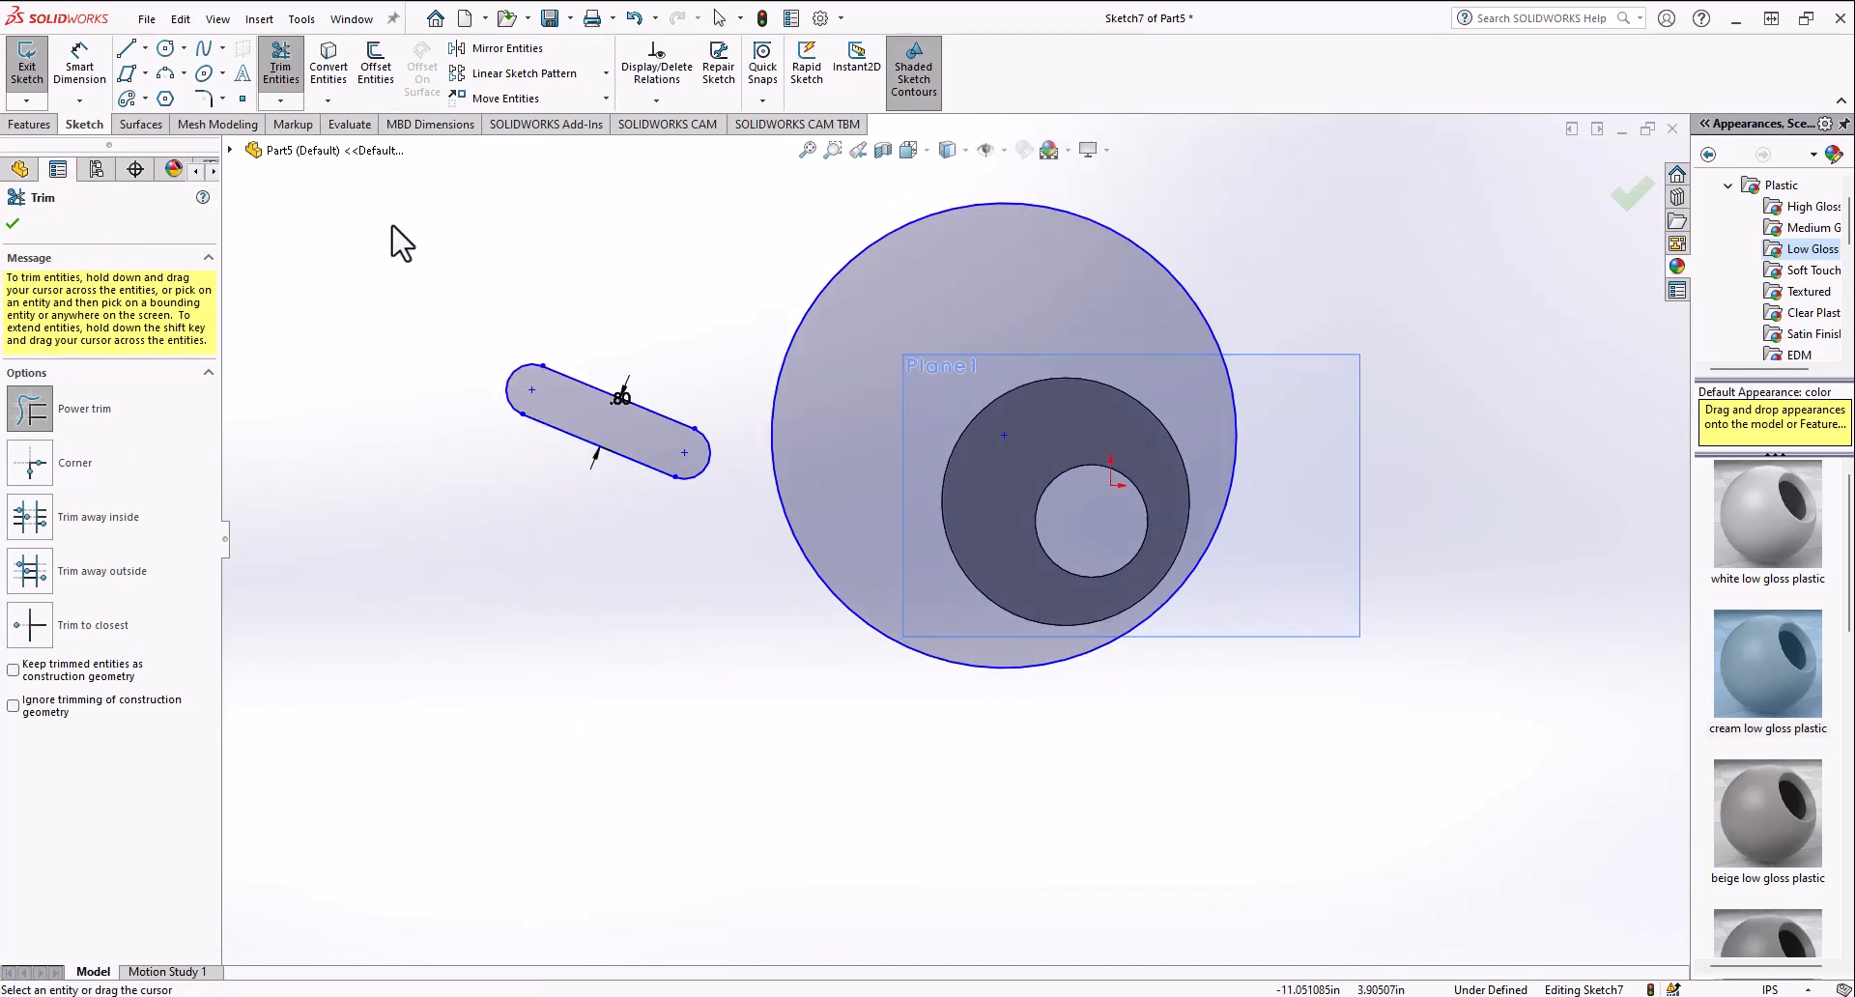
scroll(692, 530, up, 2)
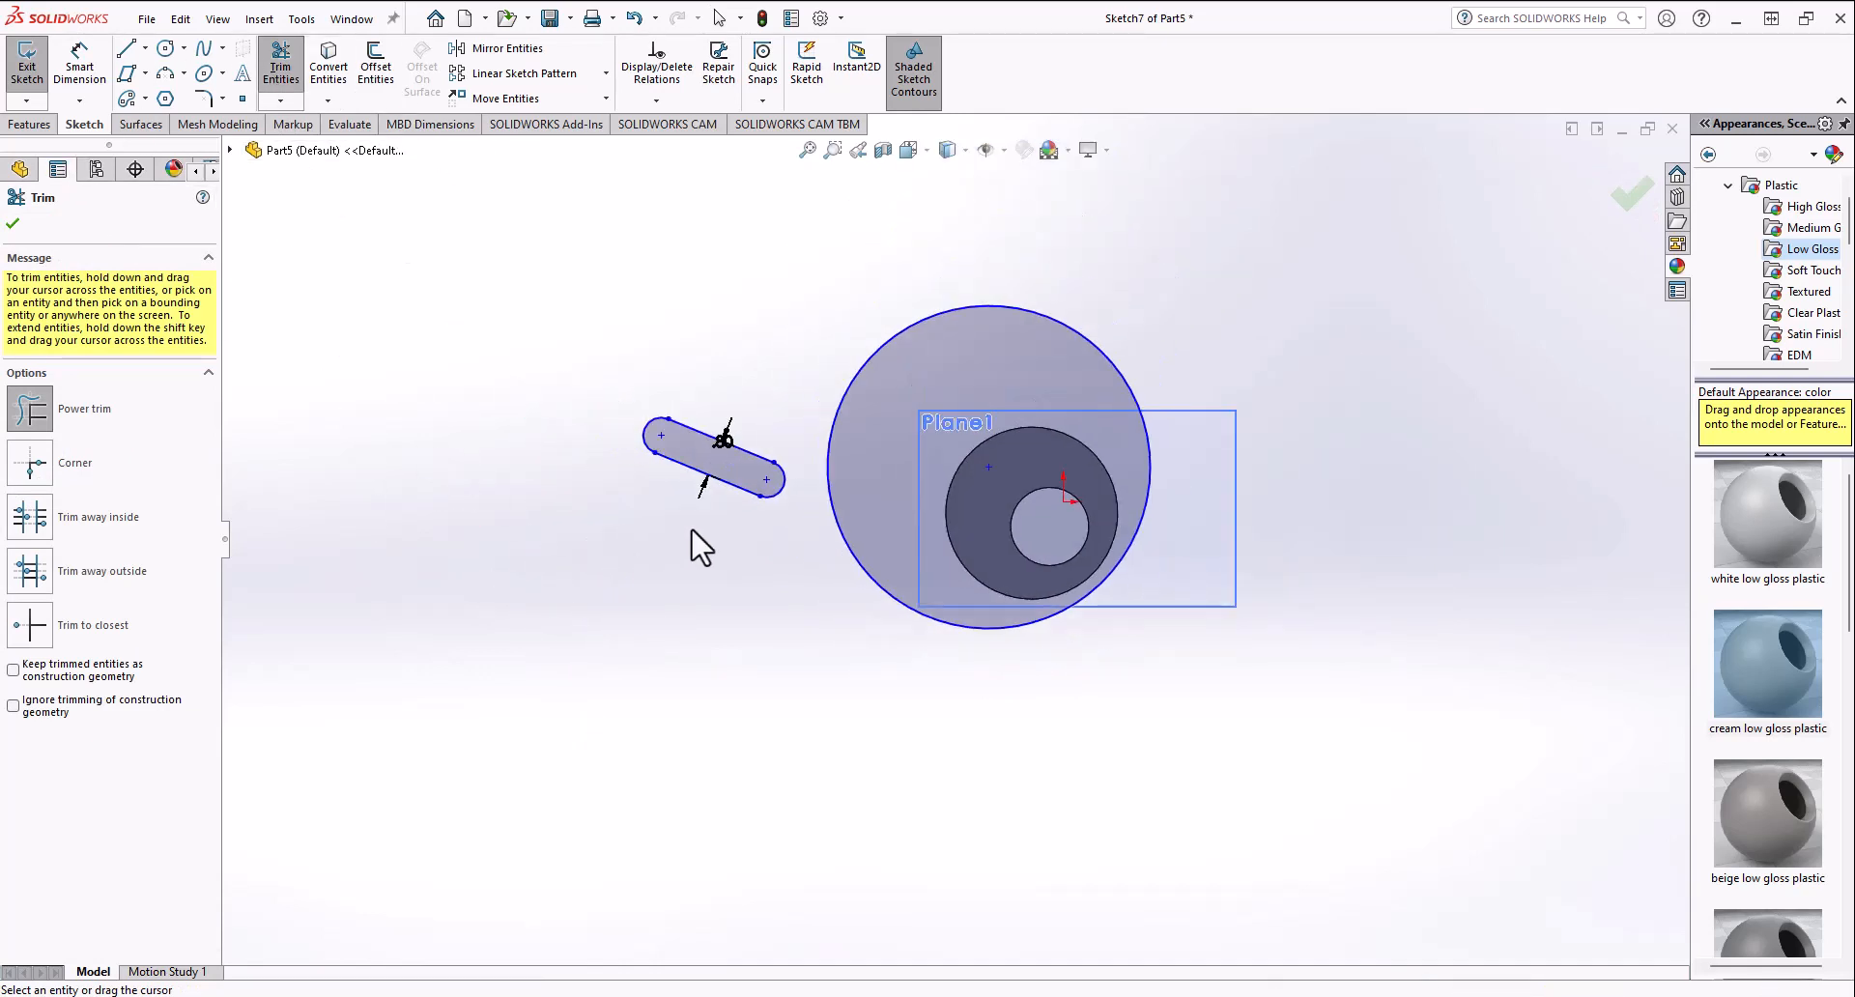
Step: Delete the slot and the large circle, then exit the sketch
key(Escape)
drag(849, 725, 792, 744)
key(Delete)
click(745, 480)
key(Delete)
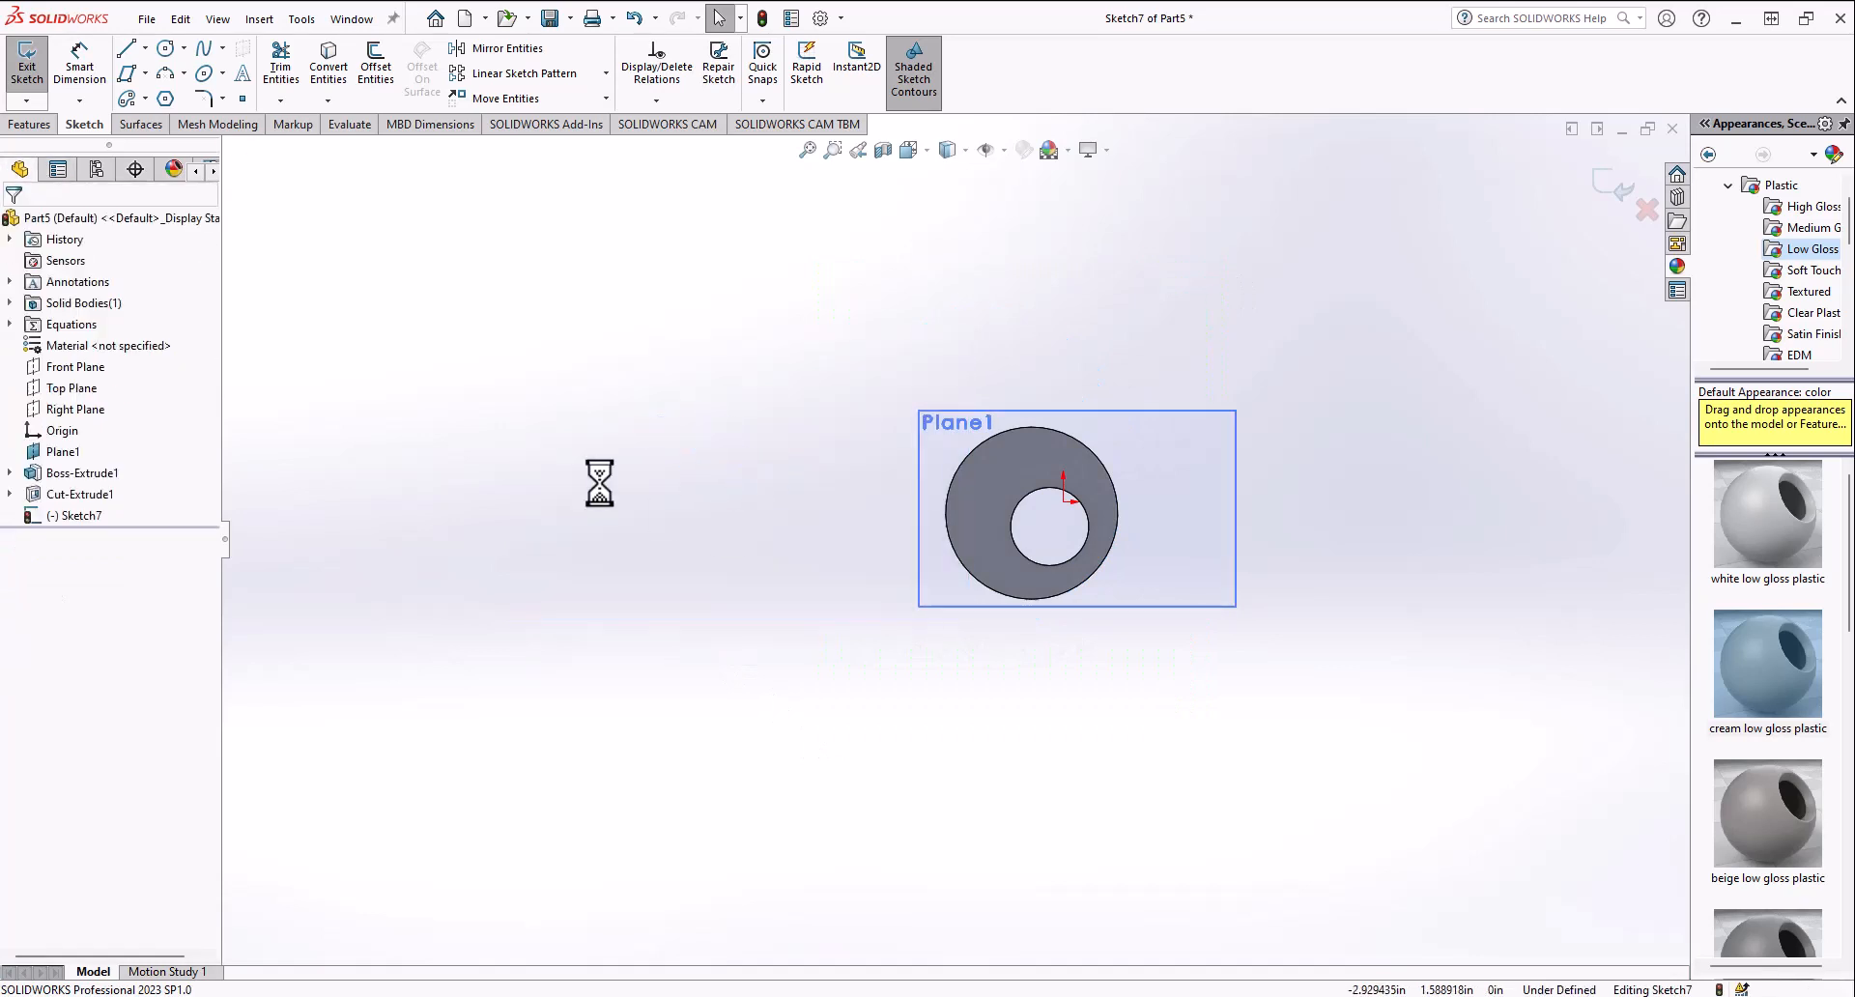
click(23, 103)
Step: Delete the Boss-Extrude1 and Cut-Extrude1 features from the design tree
click(78, 473)
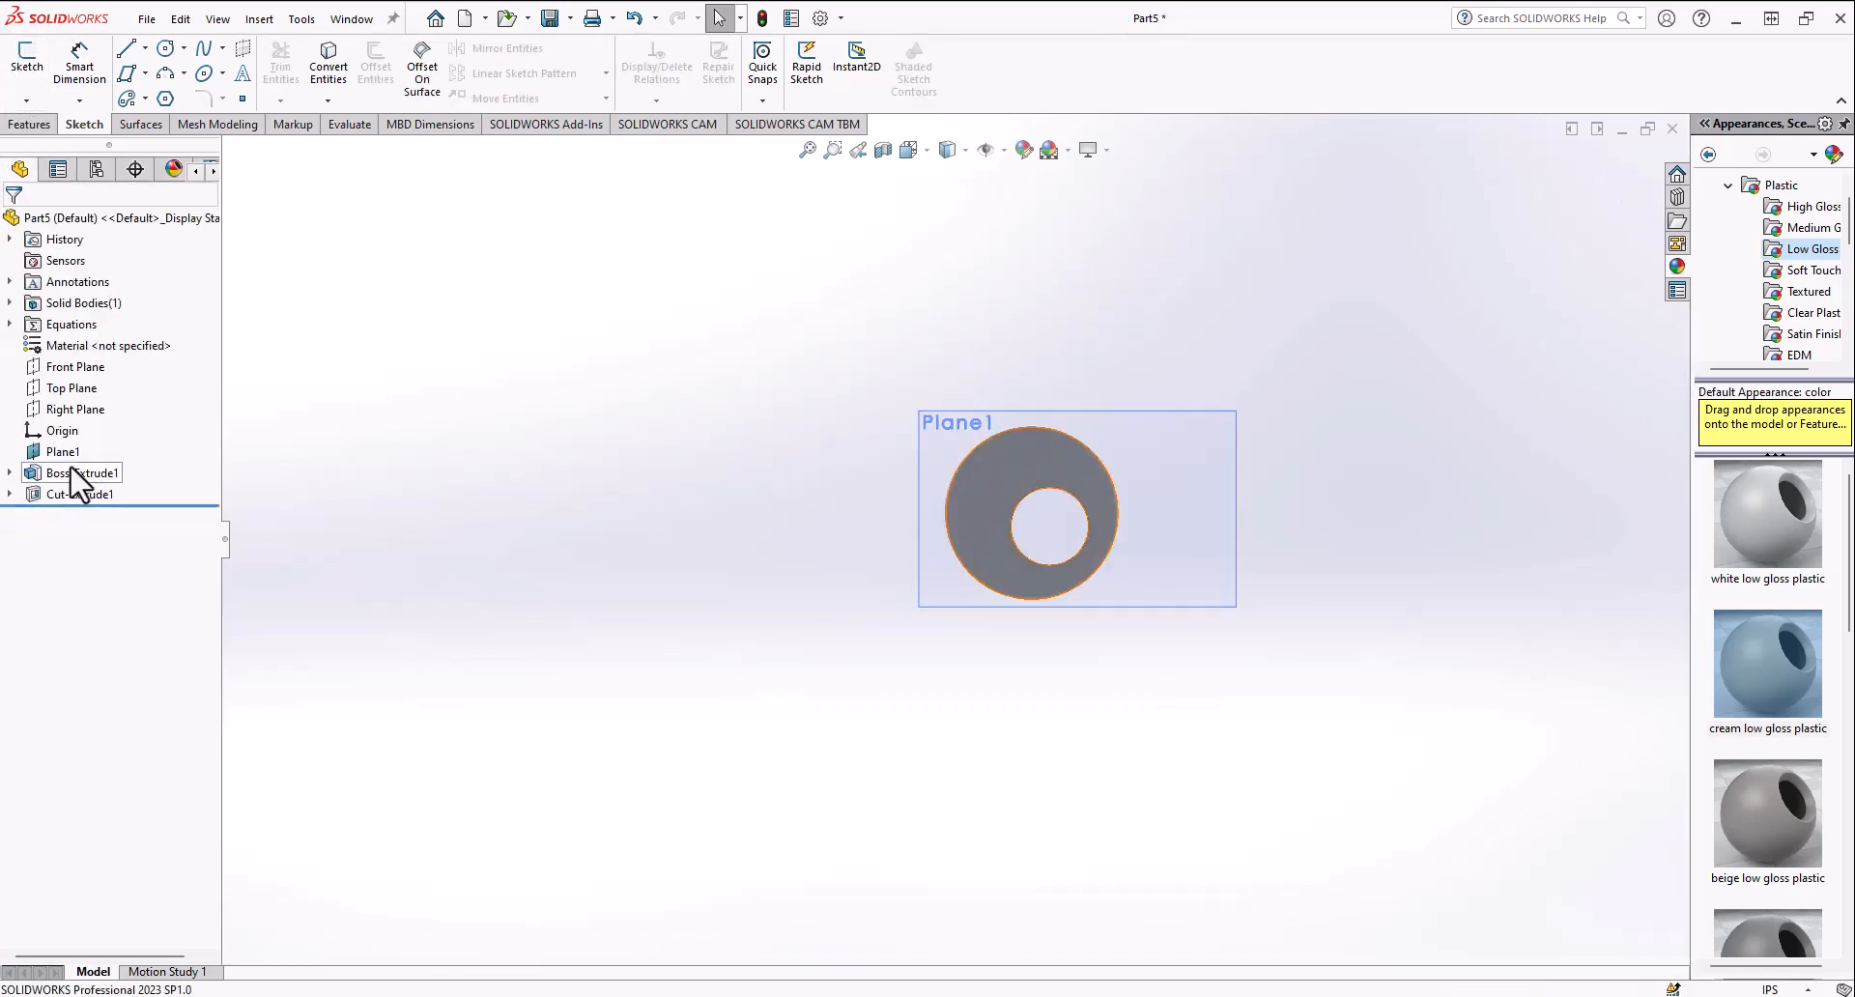
key(Delete)
key(Return)
click(72, 451)
key(Delete)
key(Return)
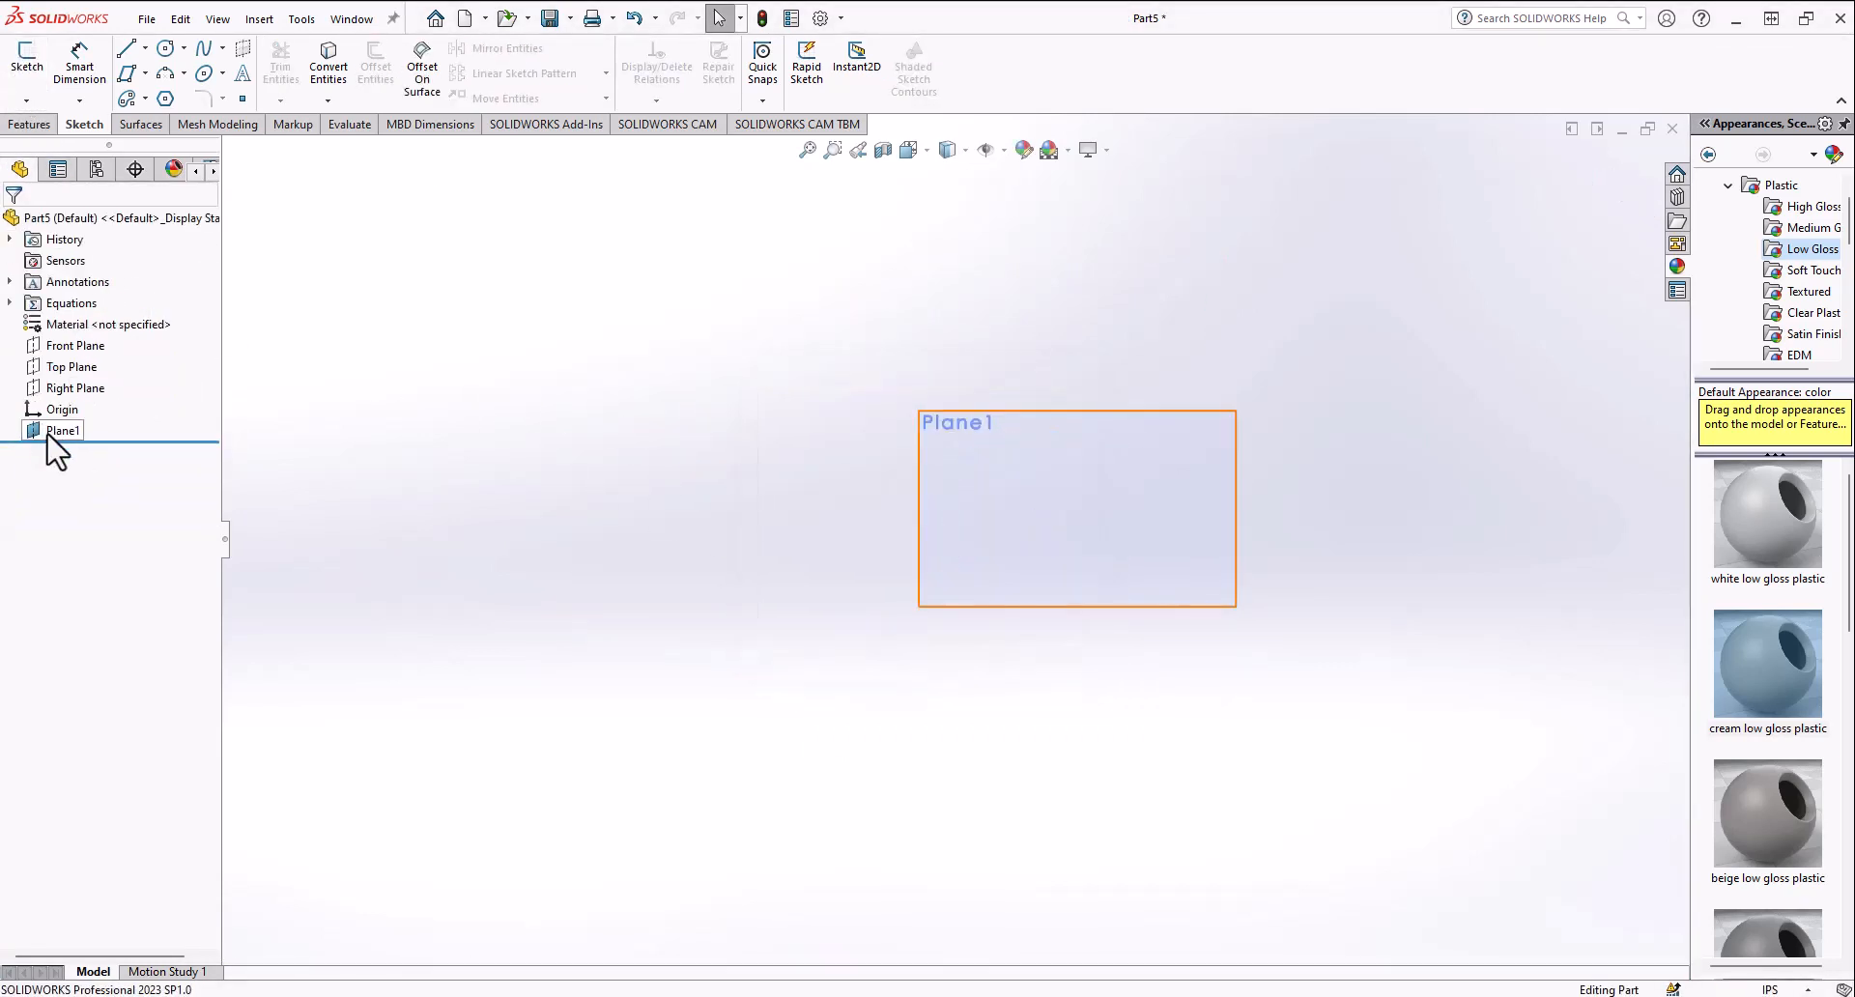
Step: Open a sketch on Plane1 and draw a parallelogram with the Rectangle tool
click(1082, 453)
click(1041, 441)
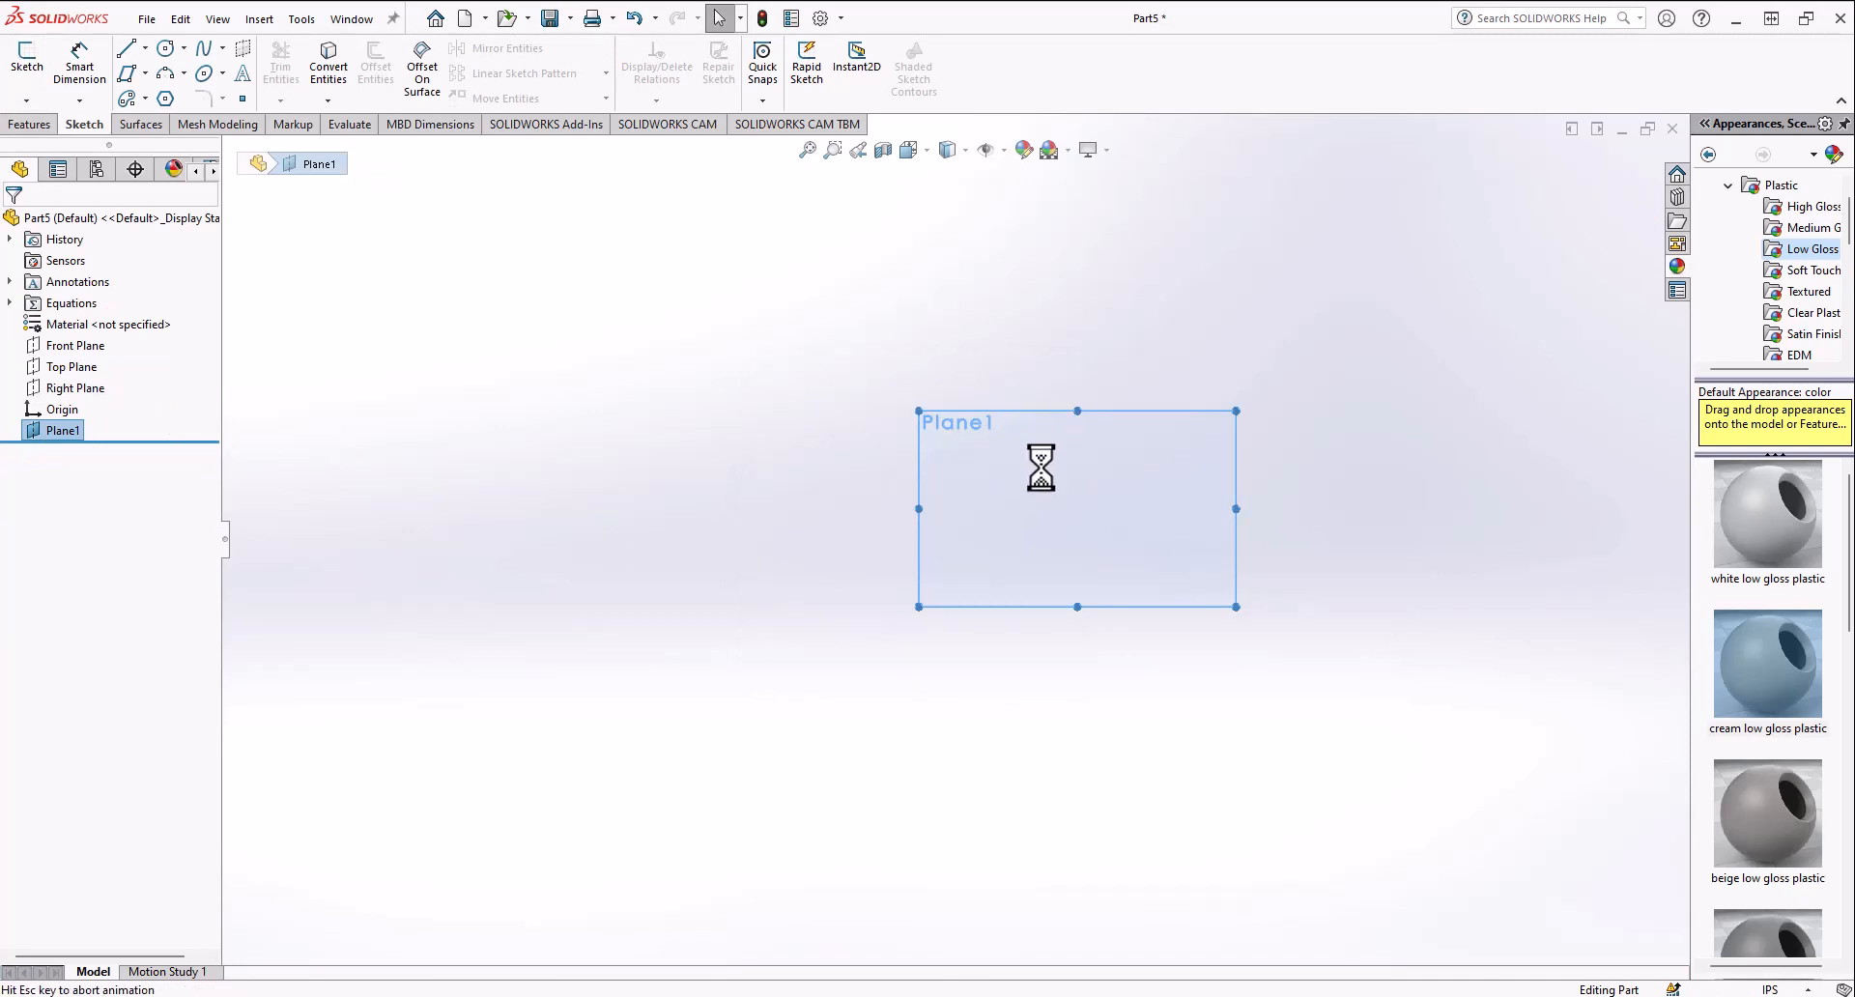
click(127, 73)
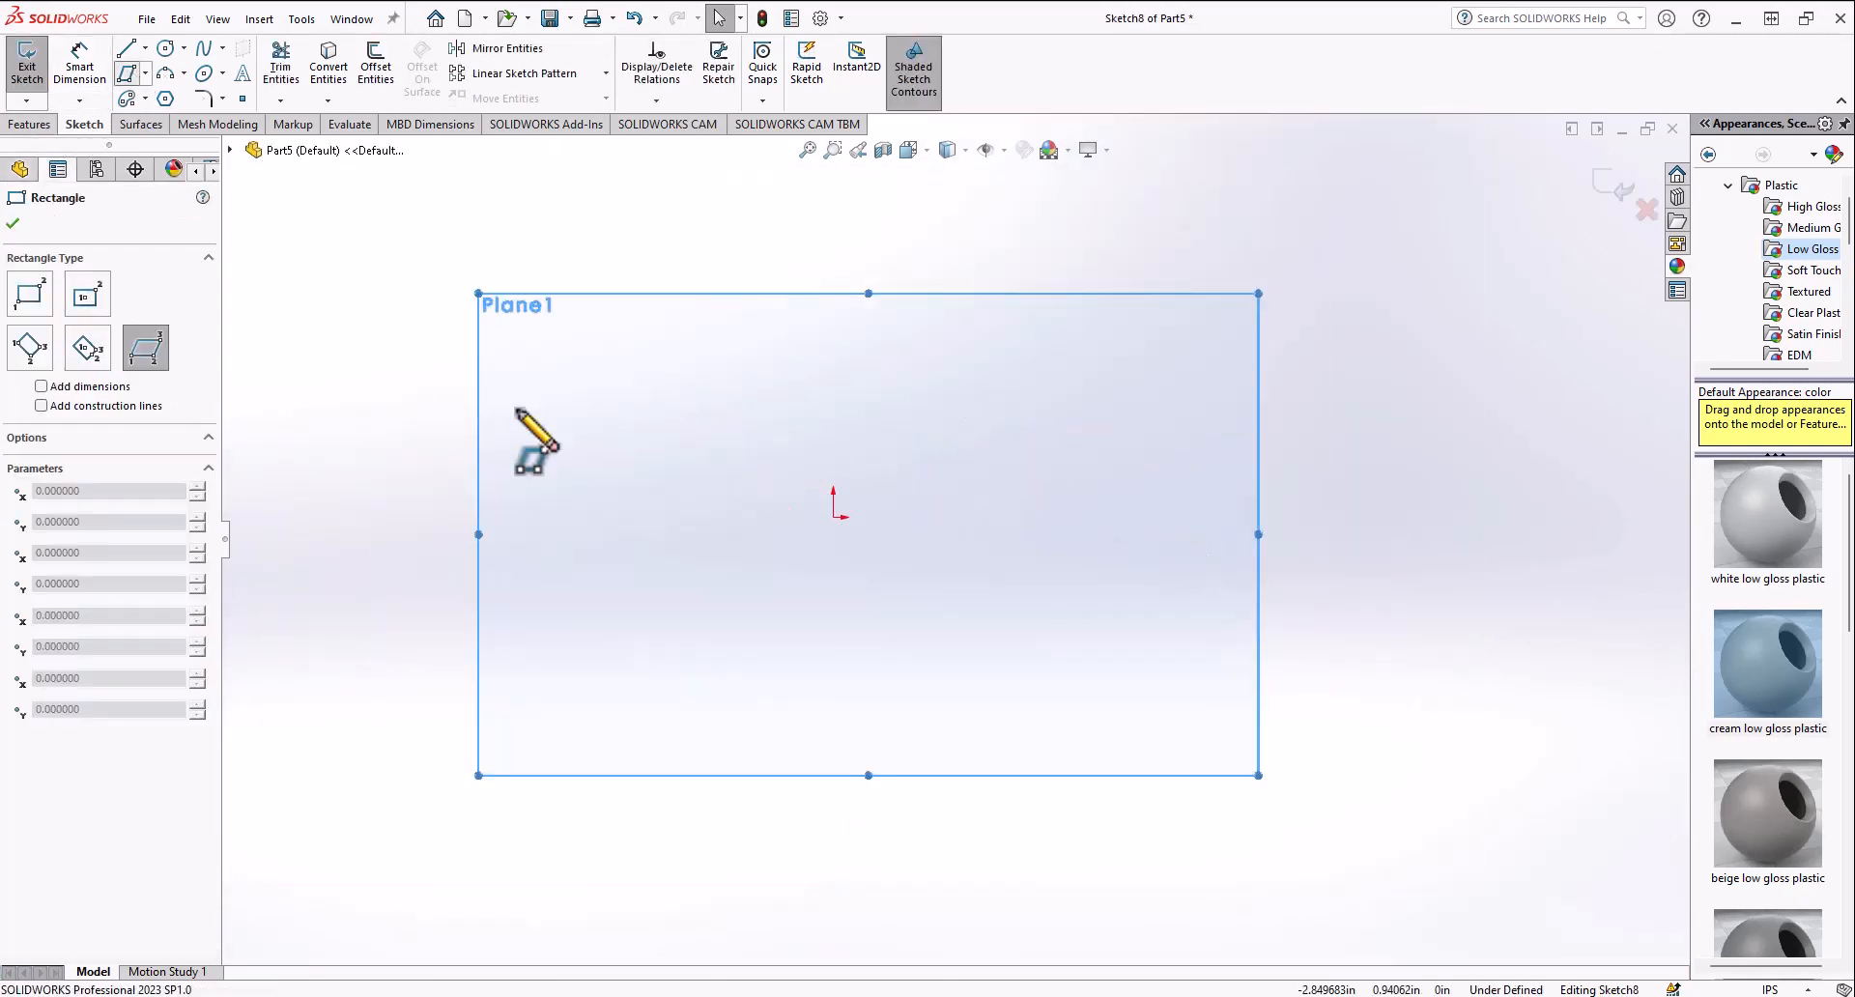
click(517, 411)
click(551, 546)
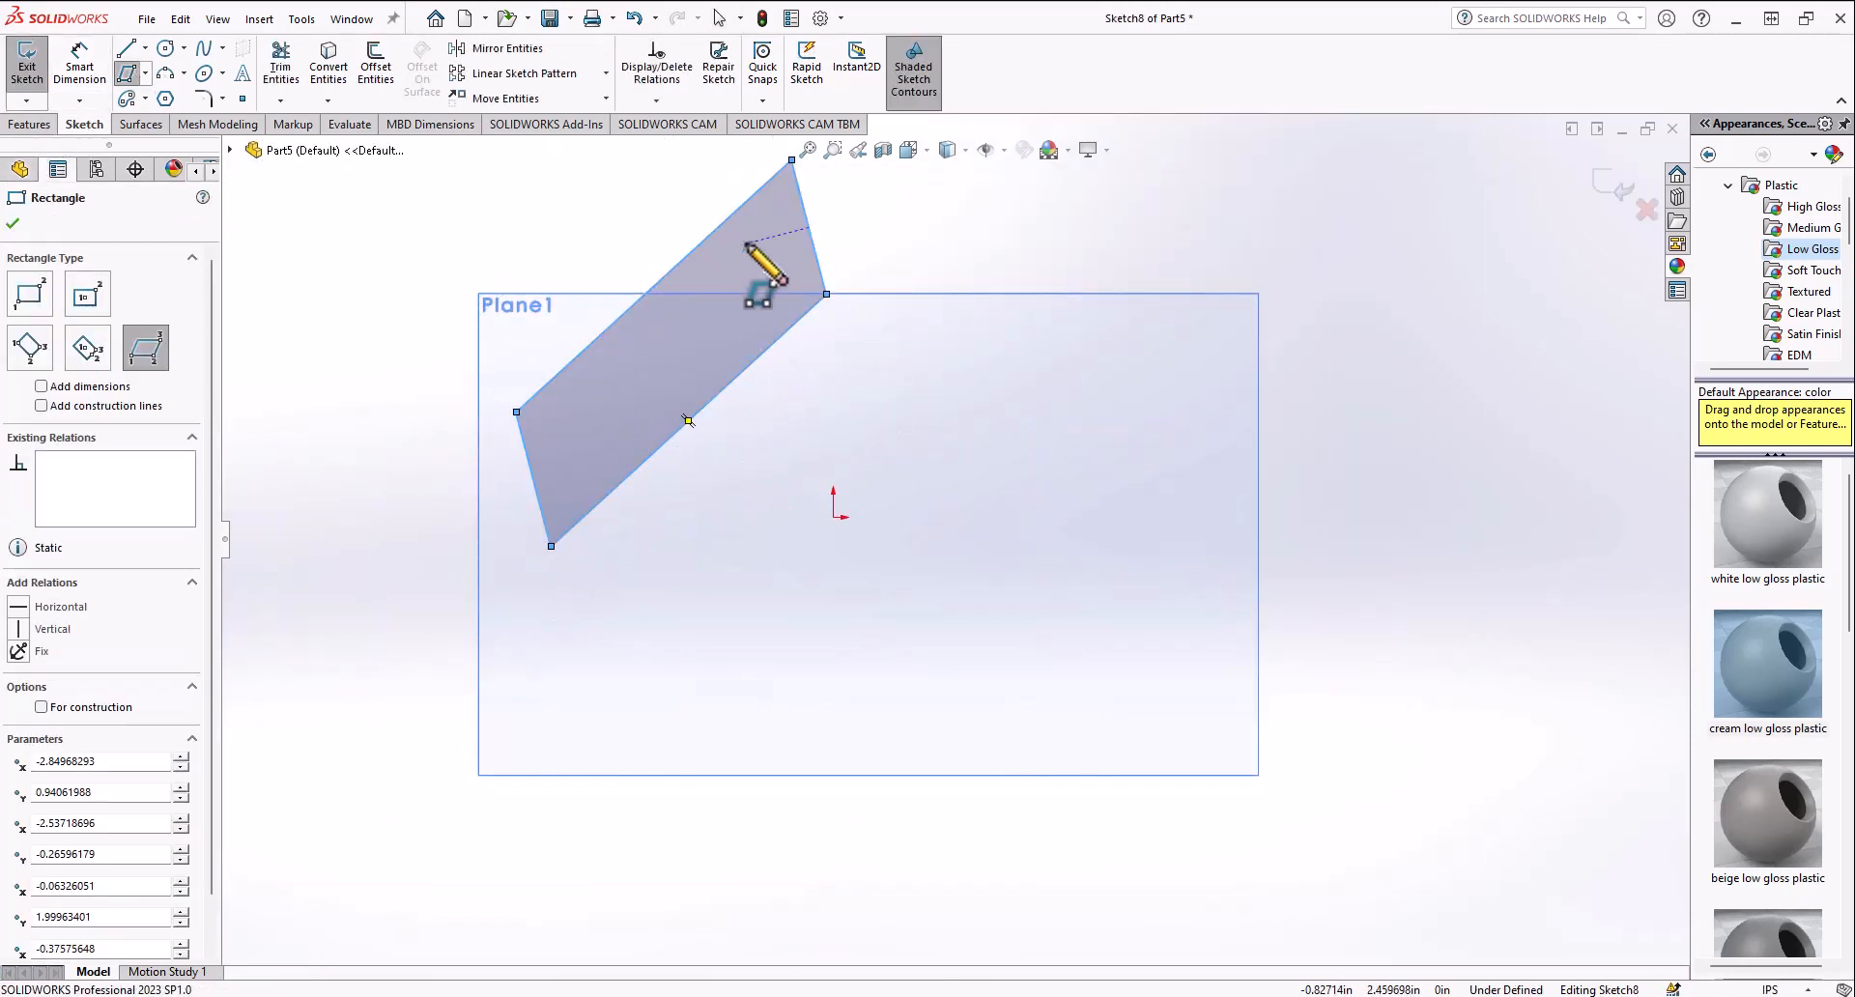
Step: Move the parallelogram so its lower corner sits on the origin
click(145, 52)
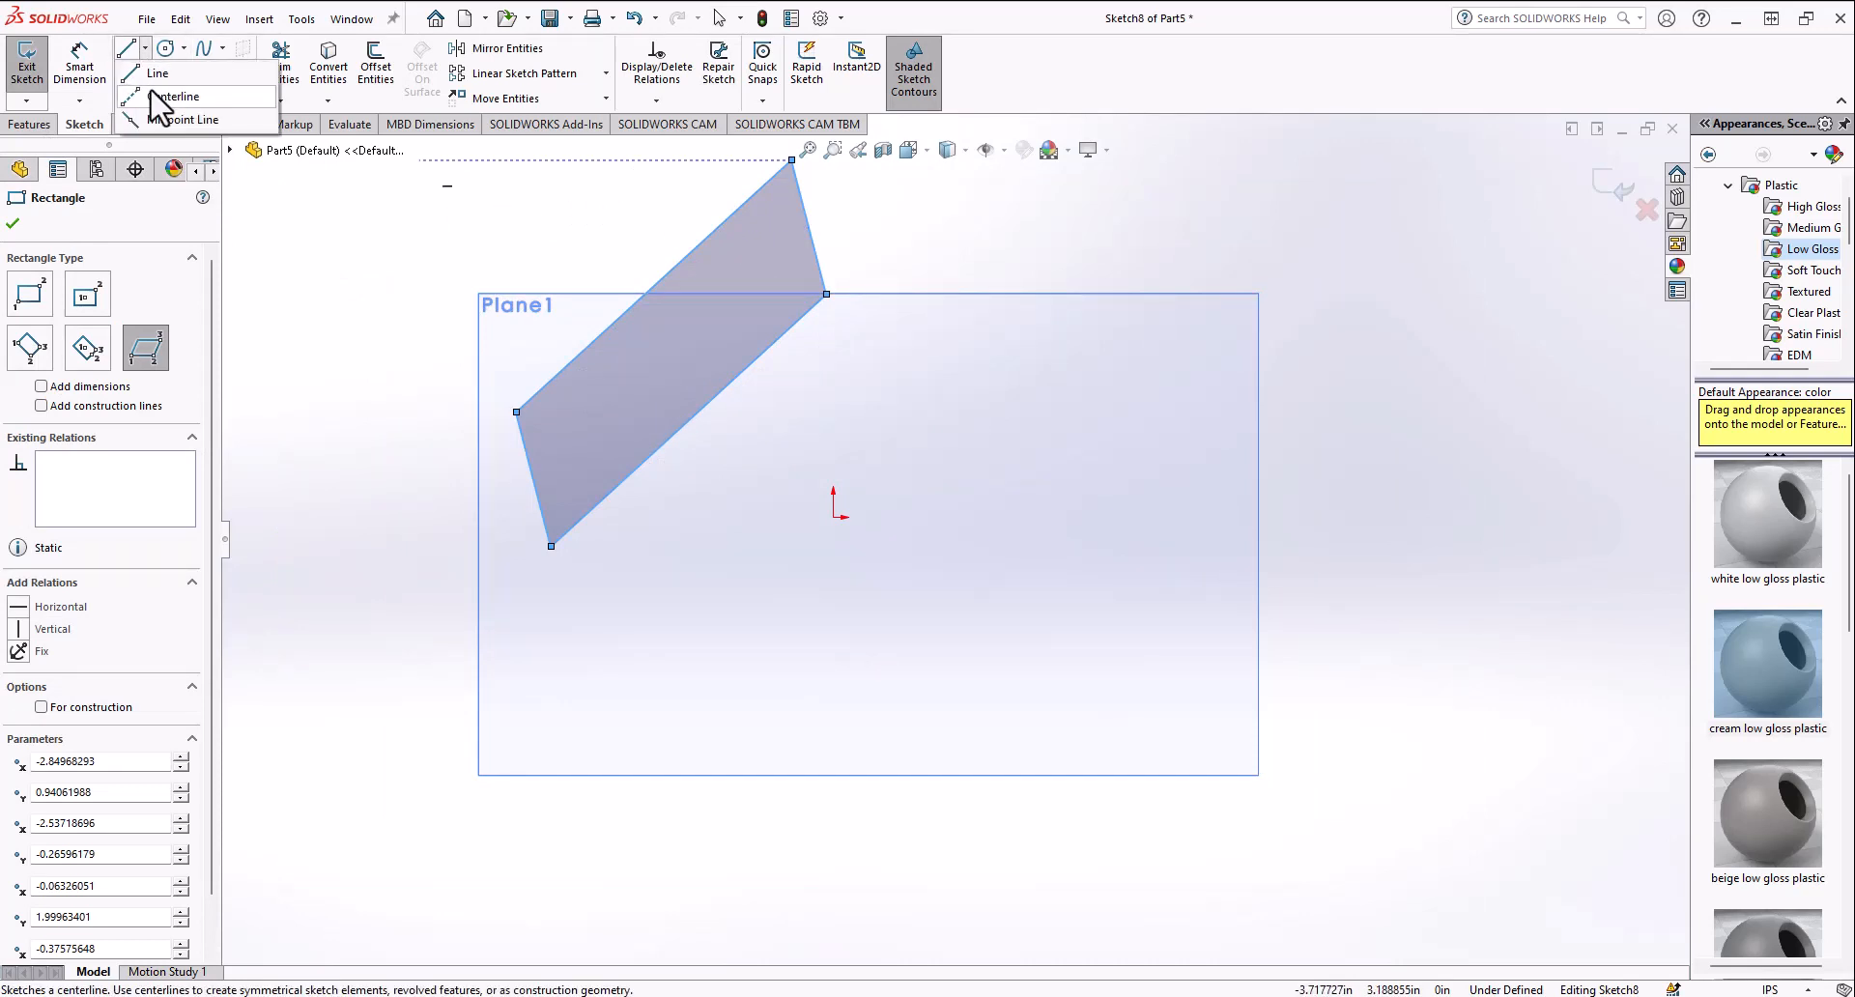
click(154, 93)
click(512, 96)
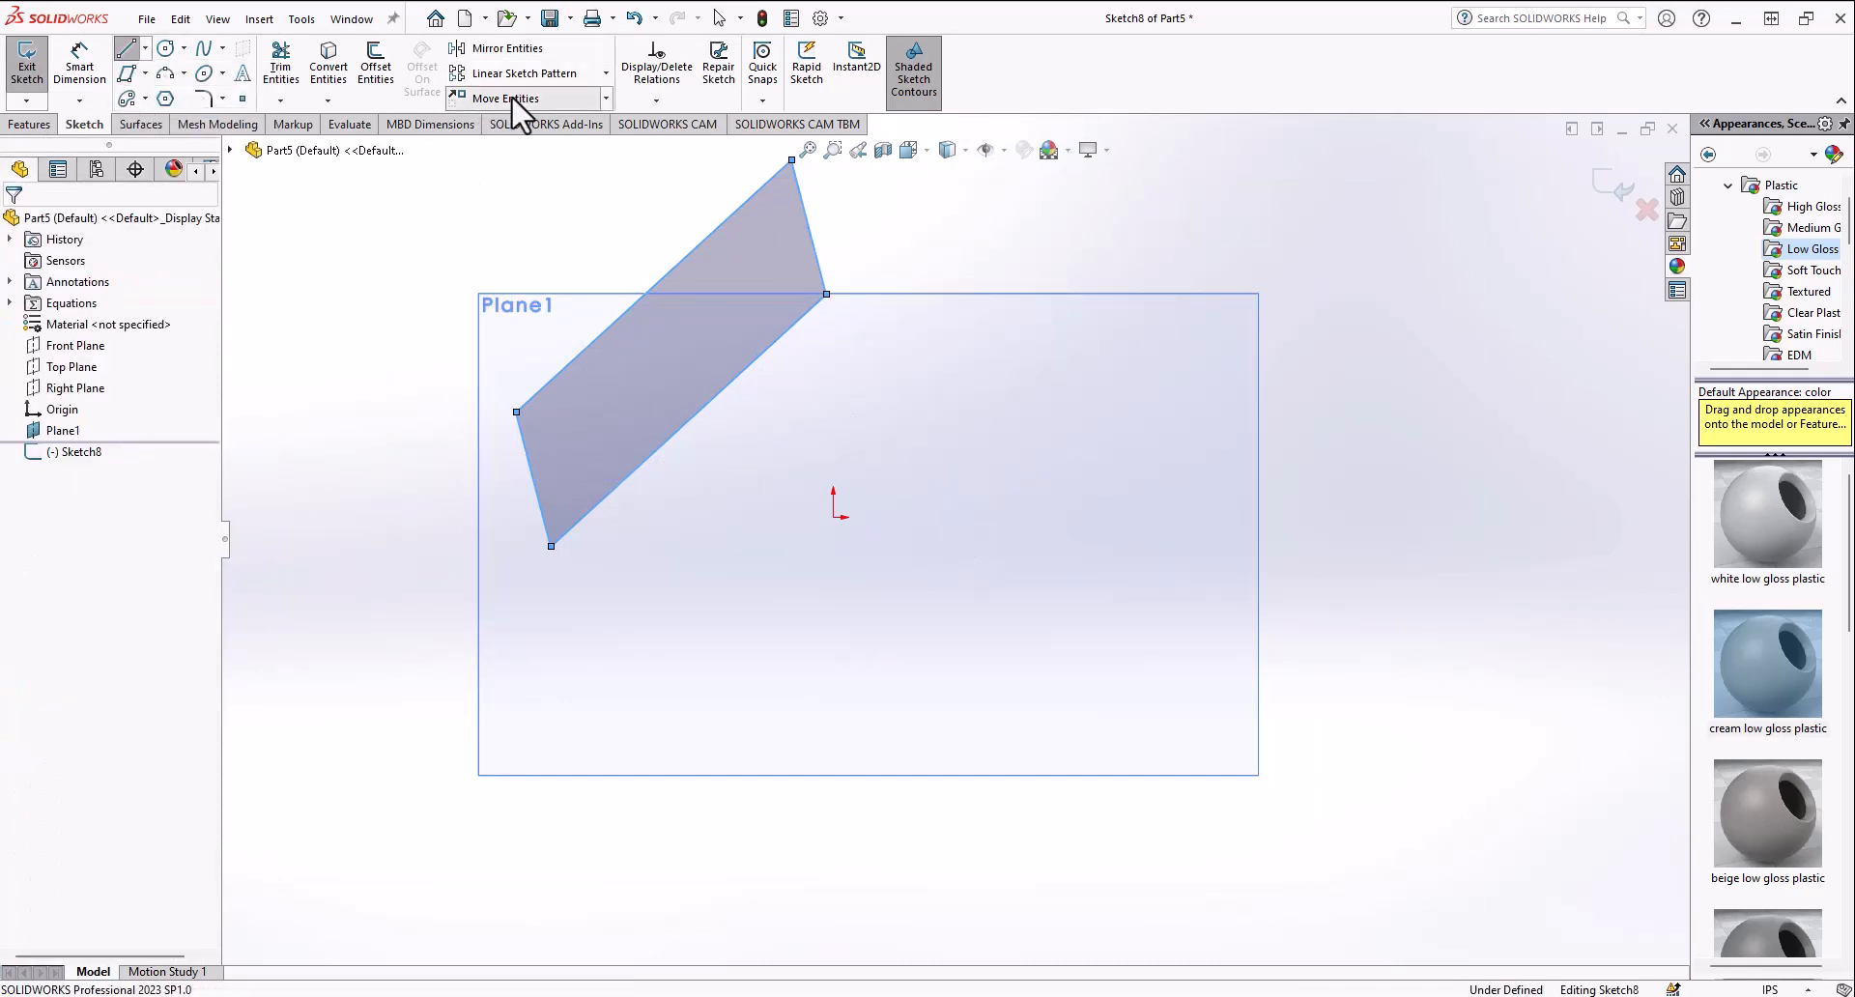
click(551, 547)
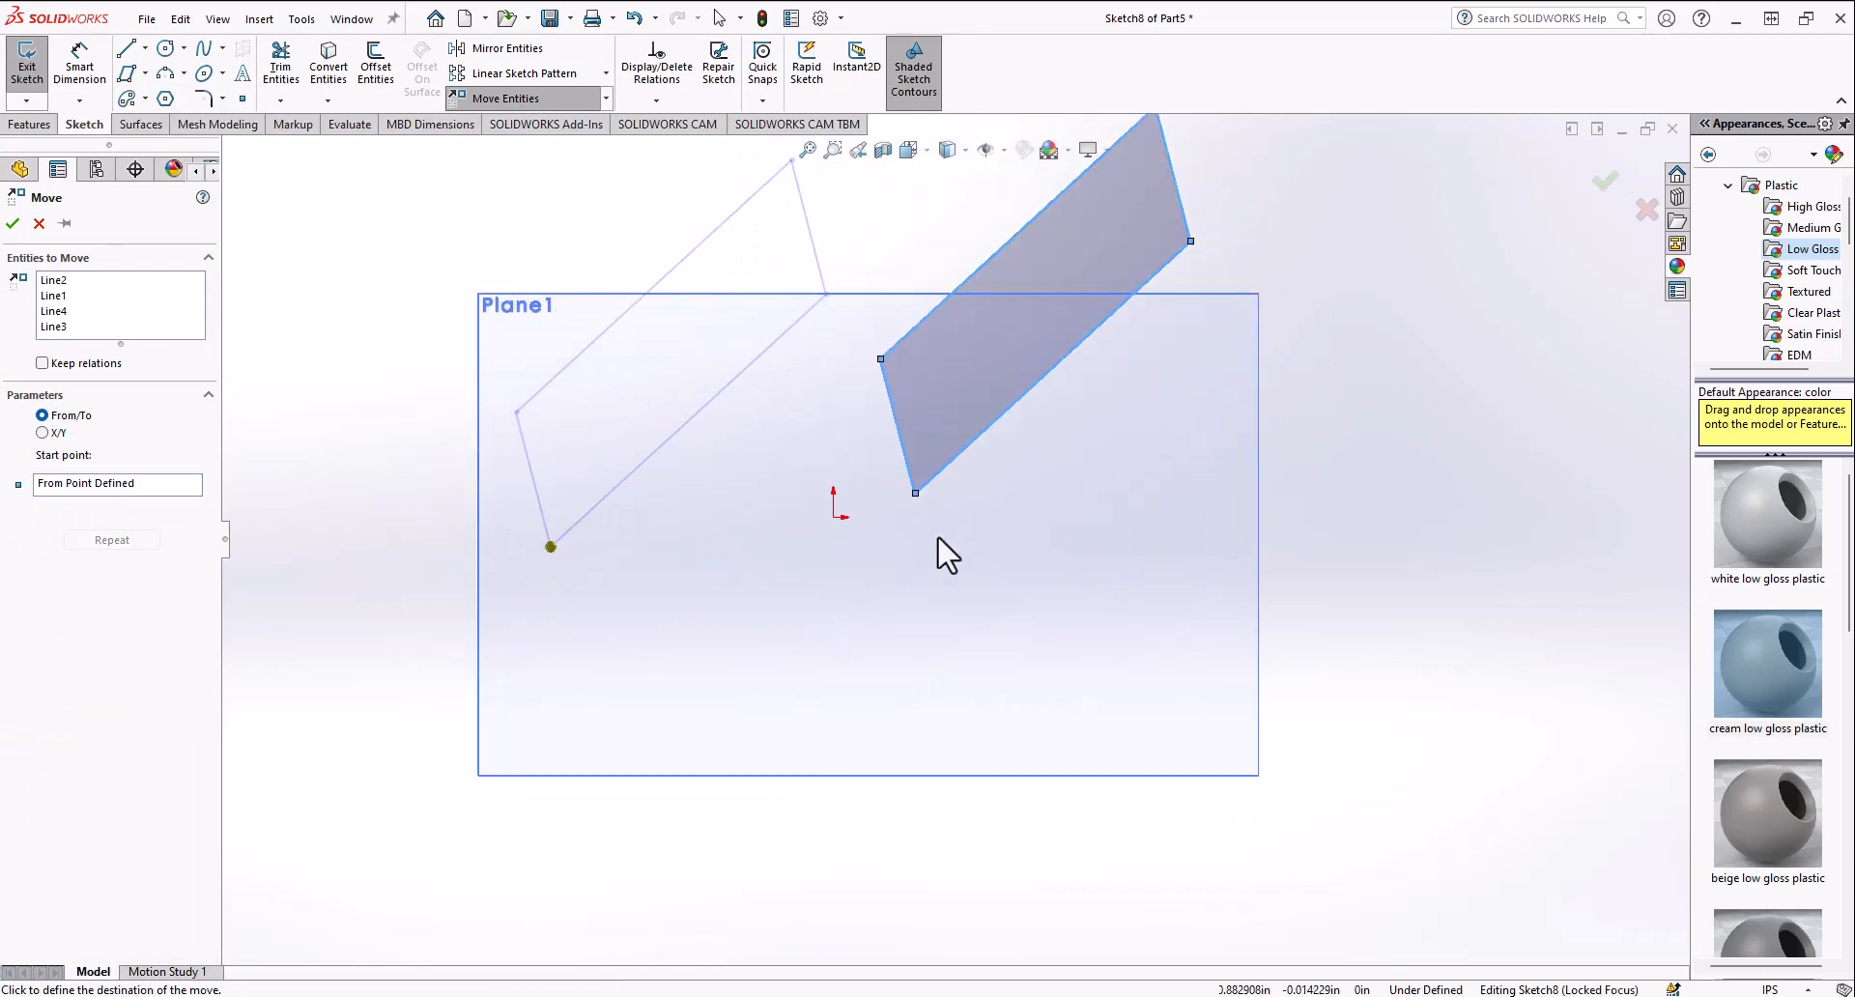
click(833, 517)
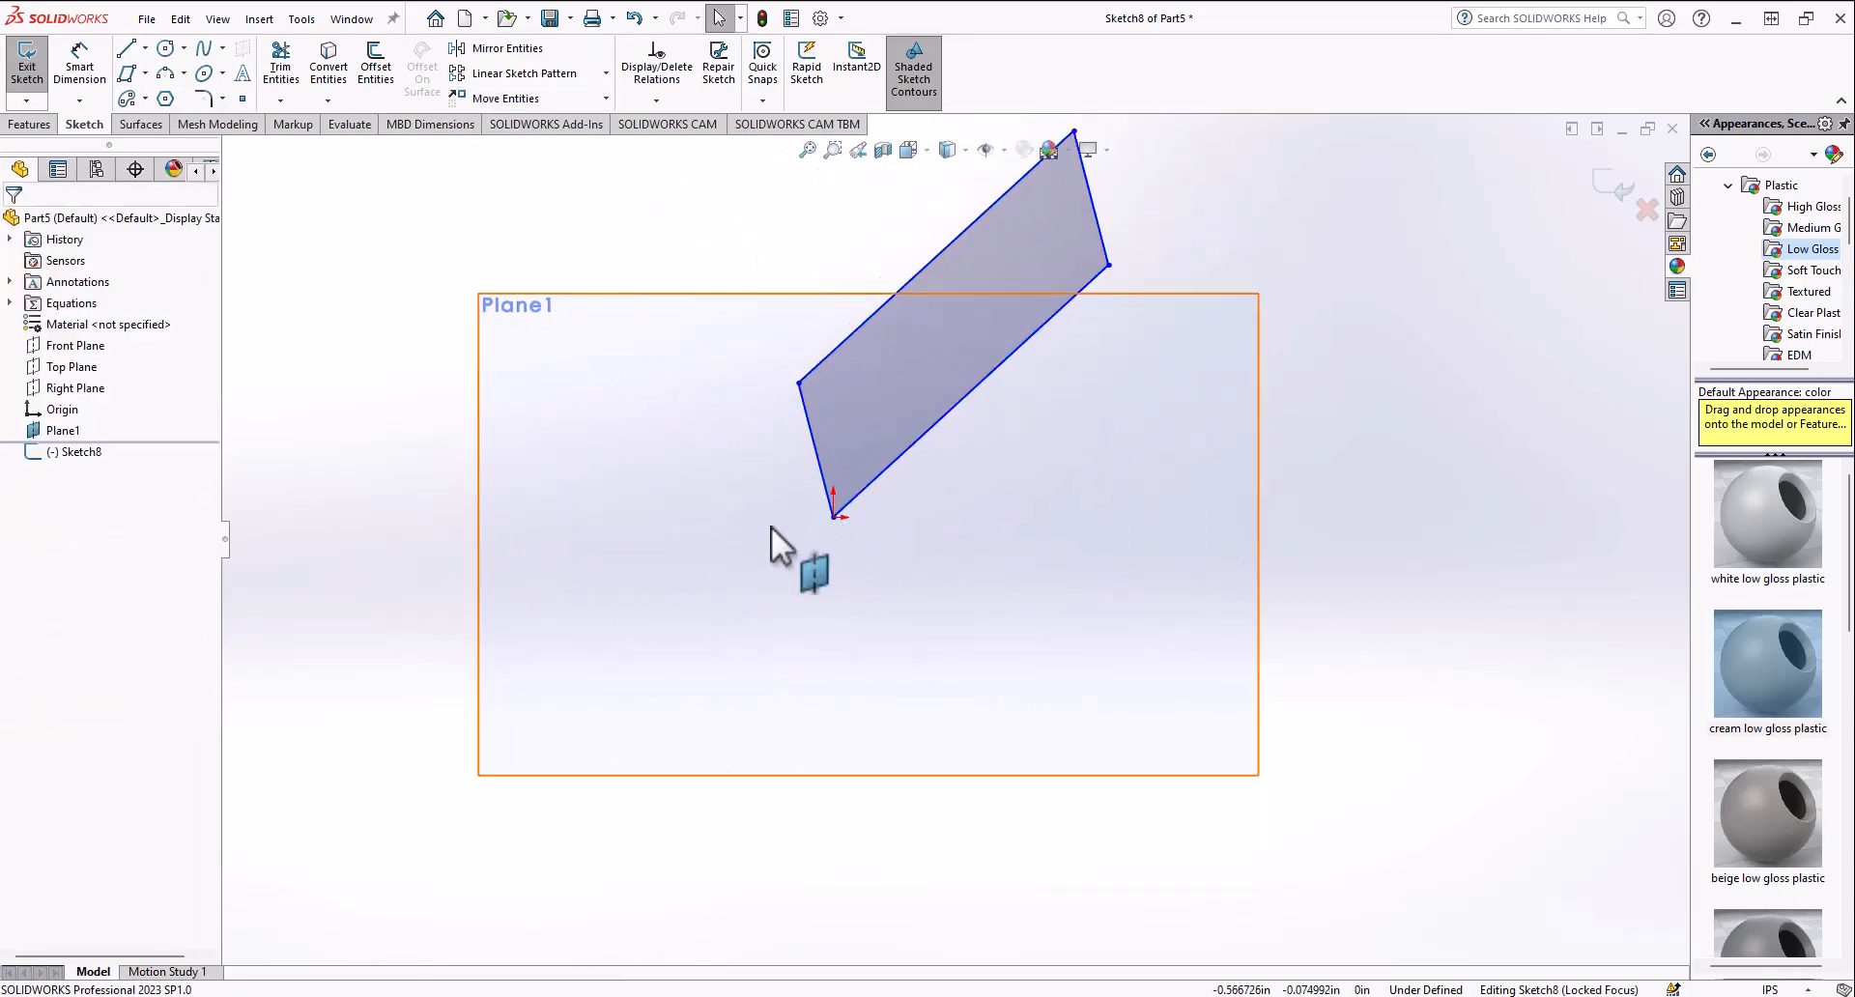
Step: Copy the parallelogram from the origin corner to a new spot lower left
click(606, 97)
click(530, 164)
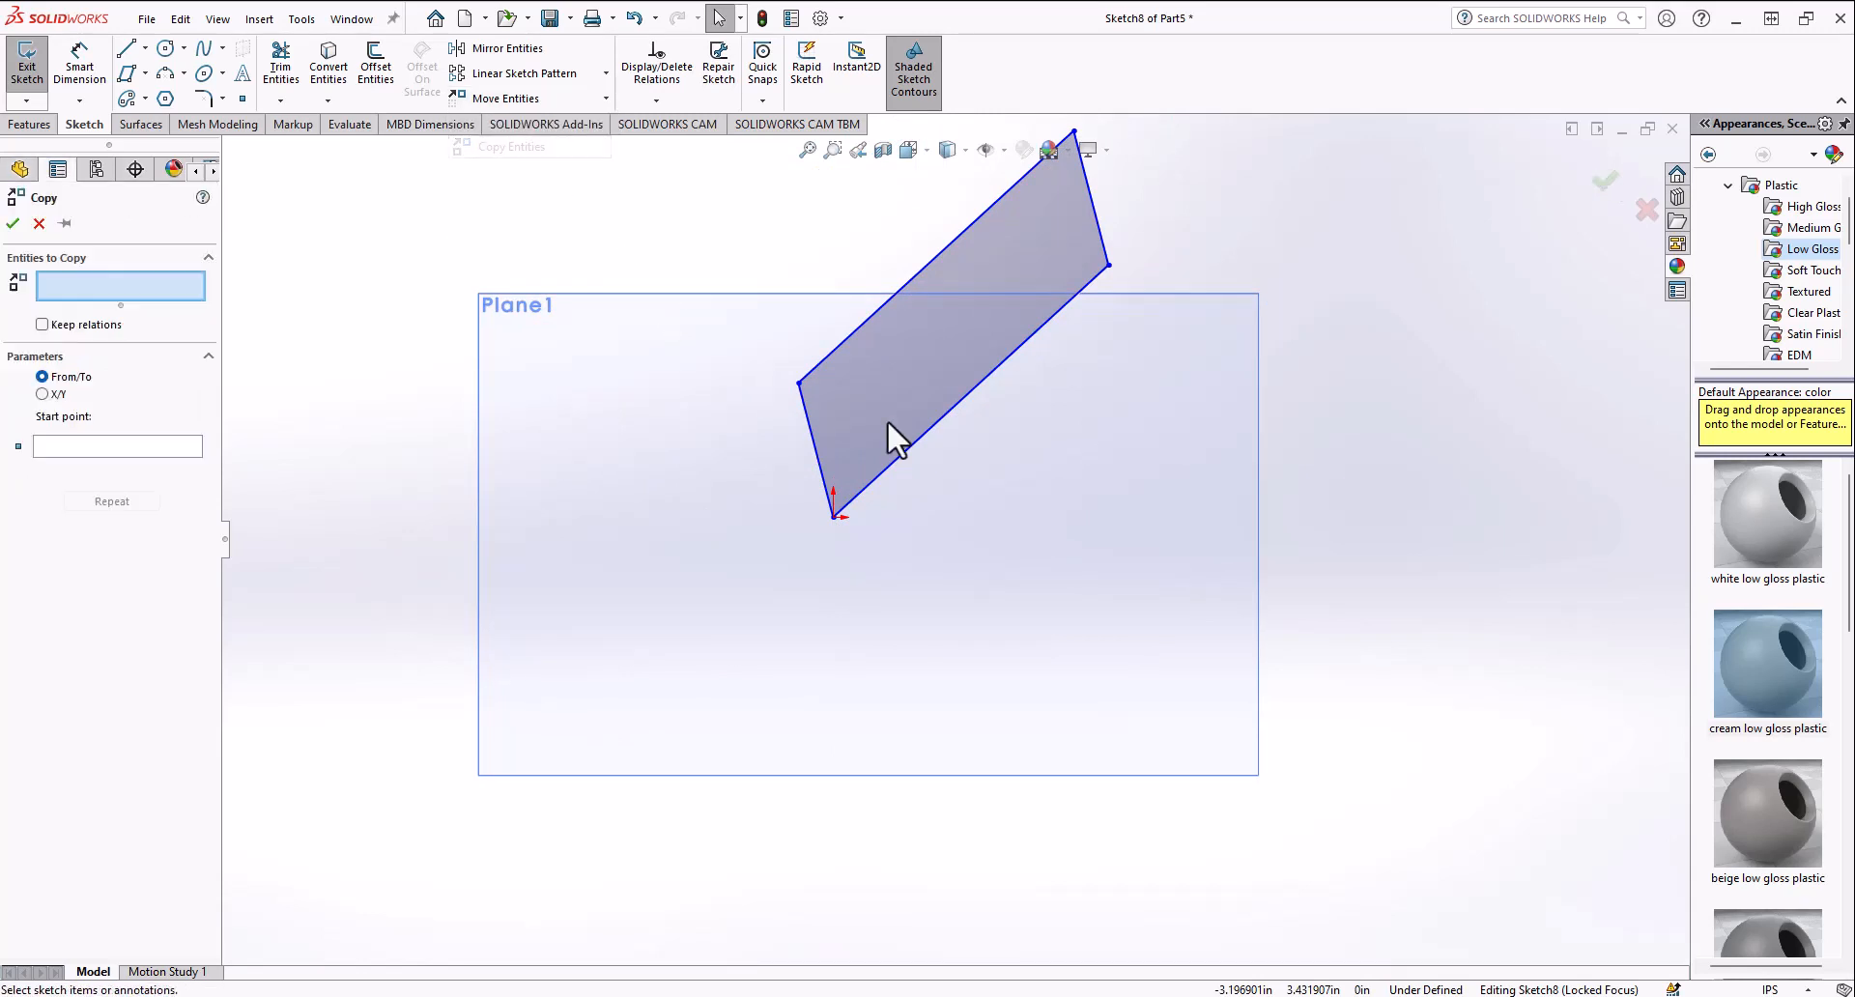
click(48, 493)
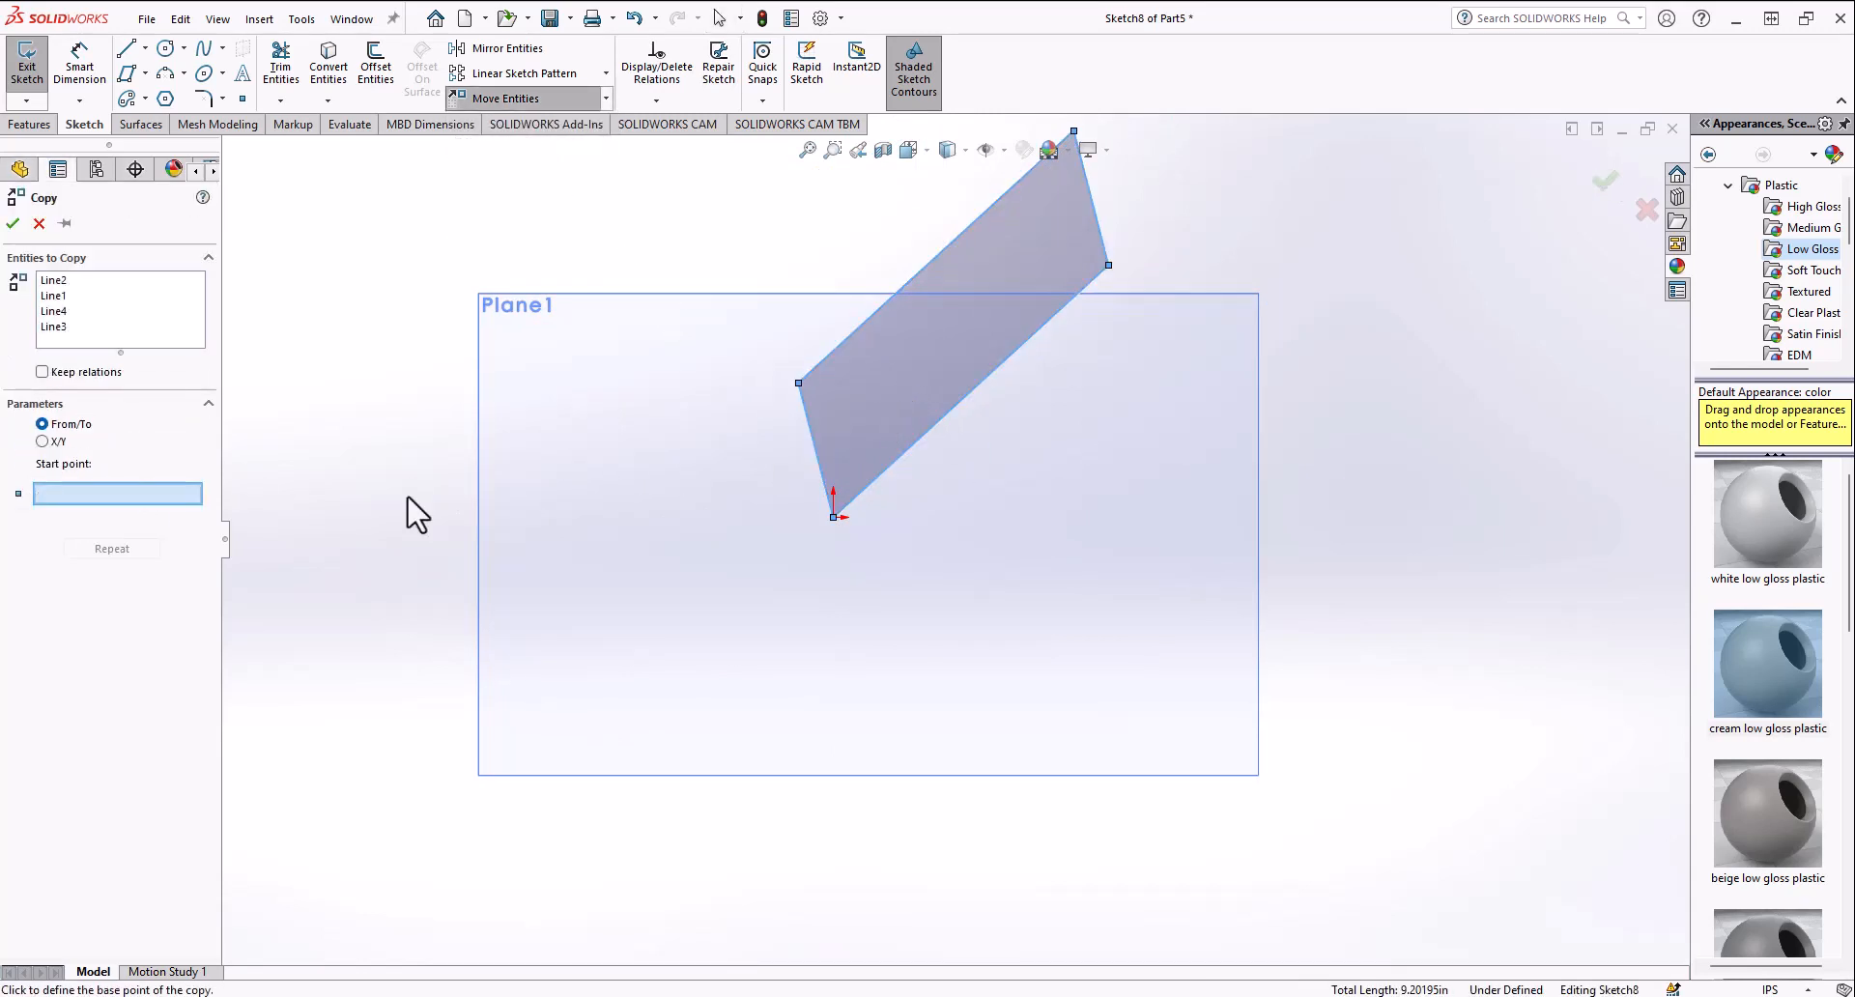
click(834, 517)
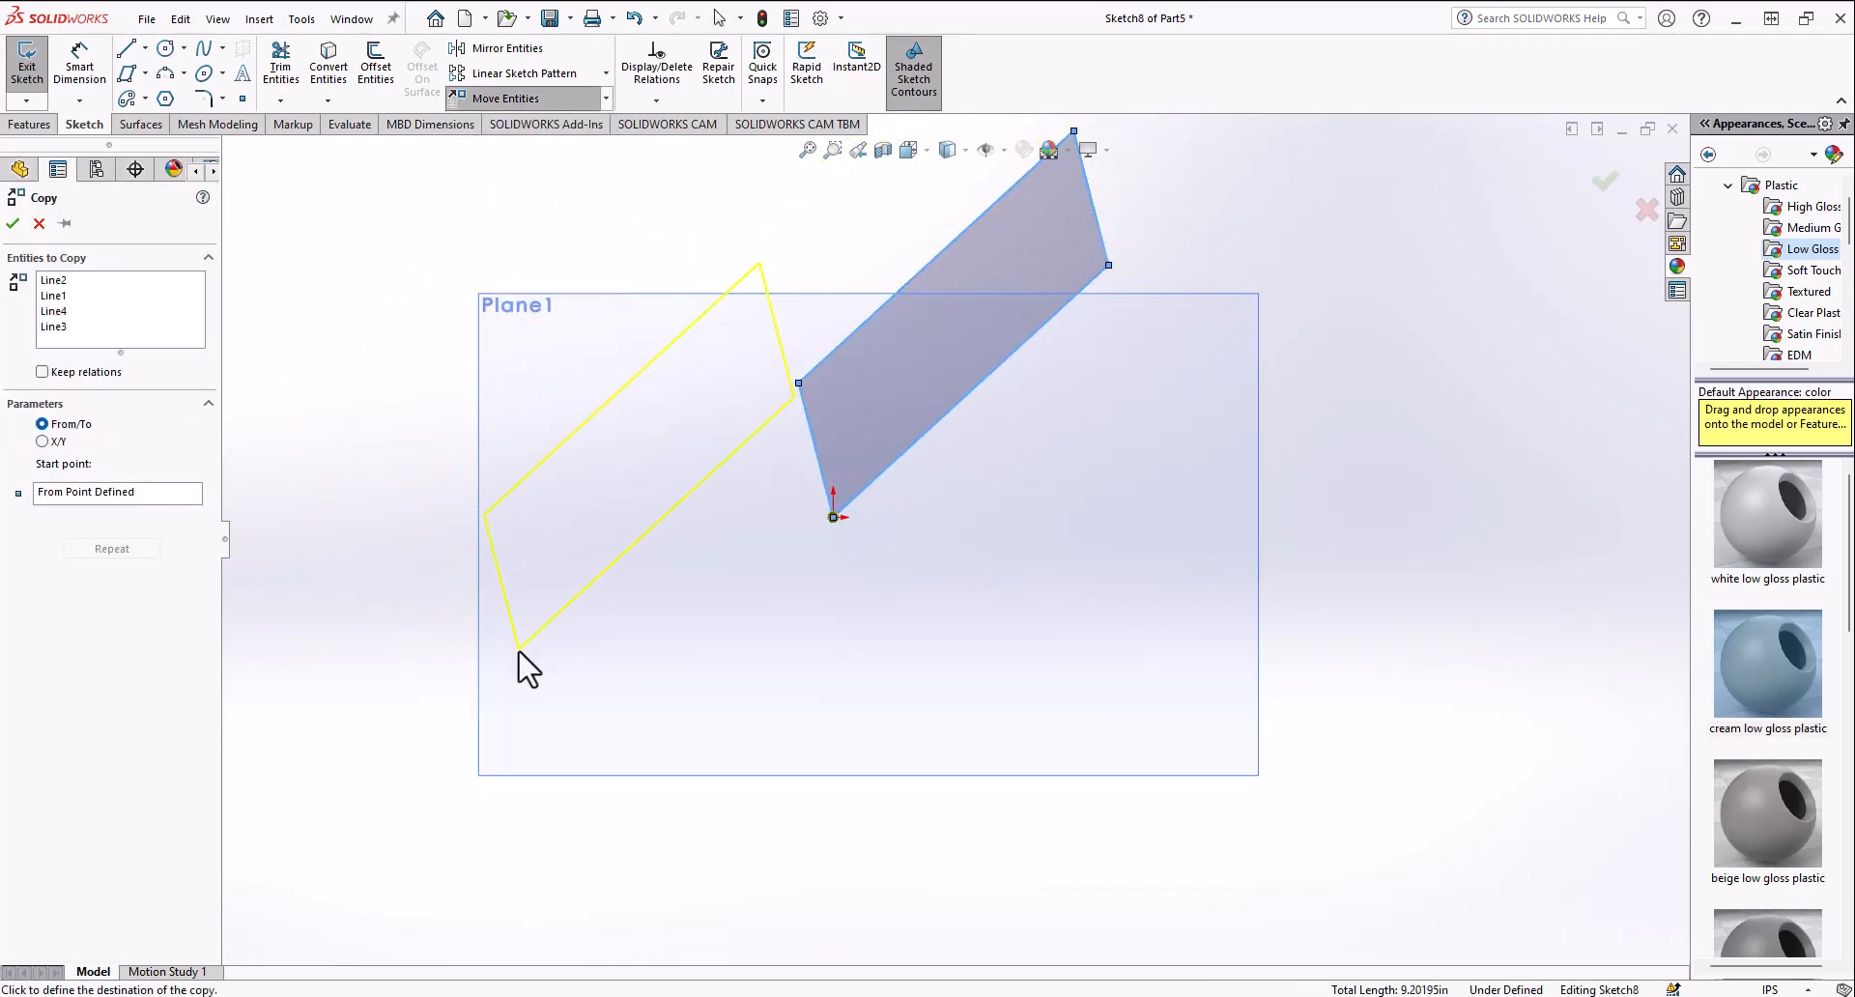
click(470, 625)
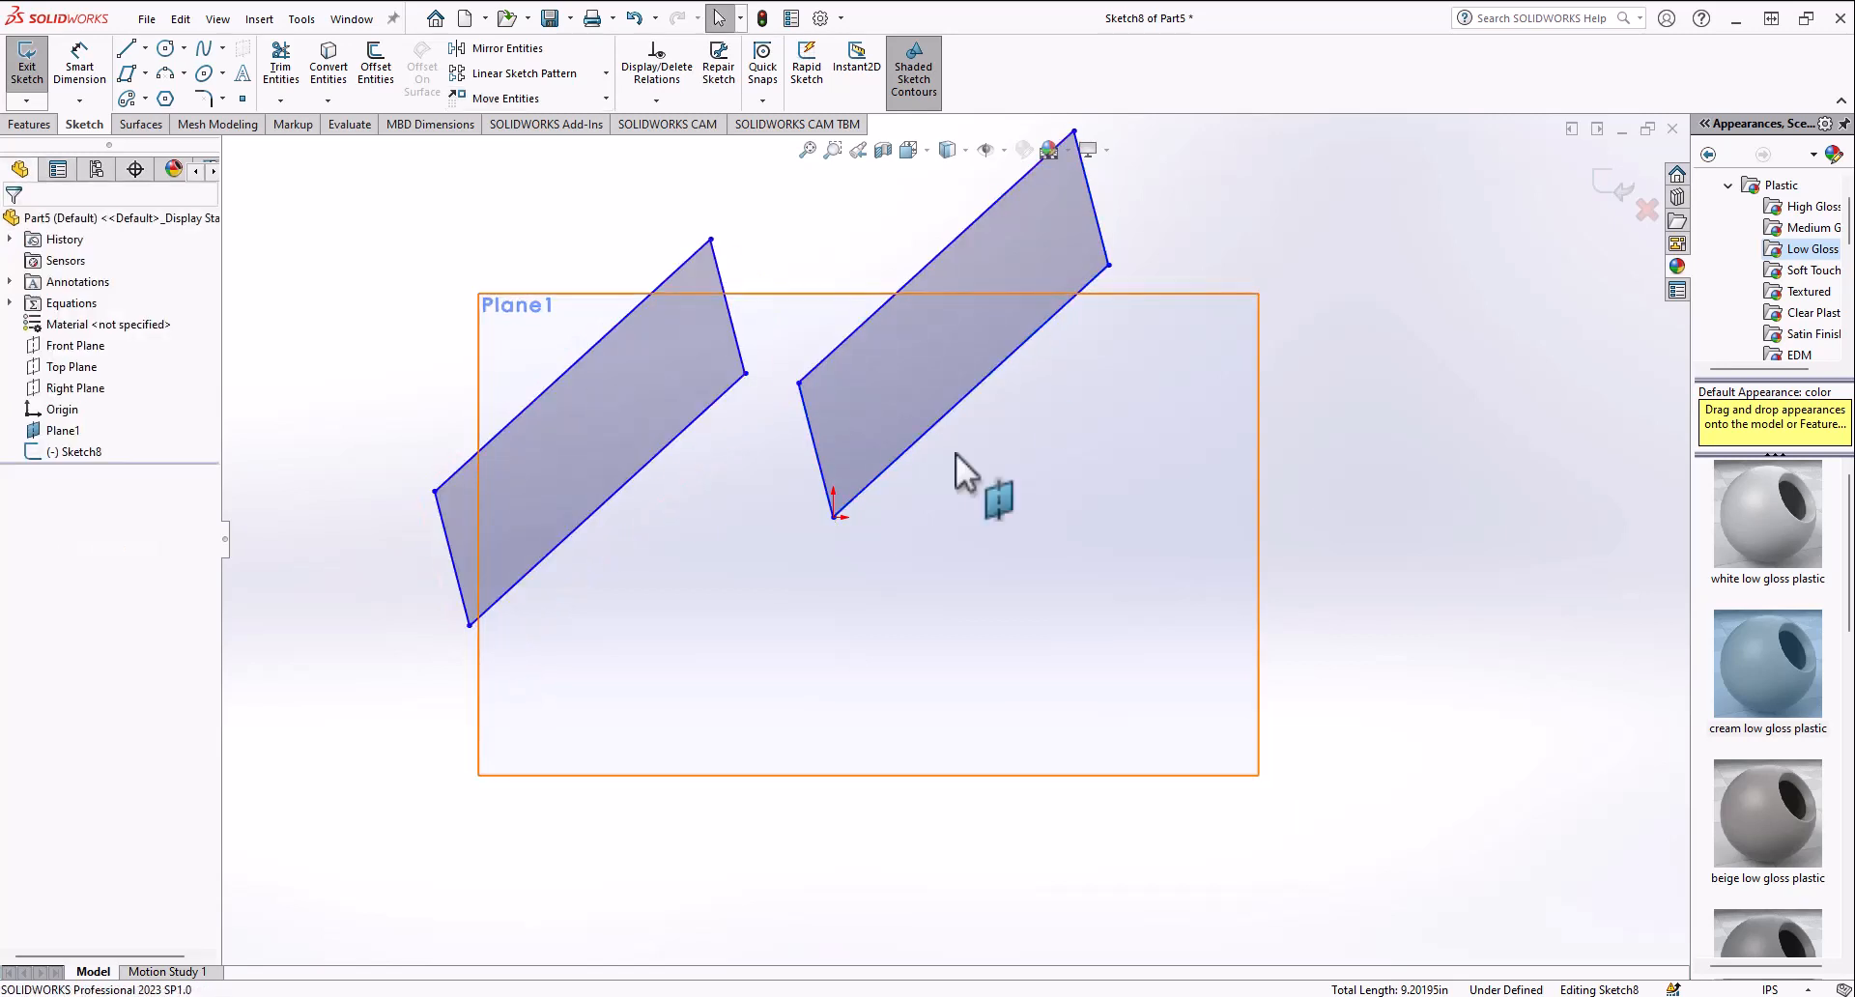
Step: Try rotating the copied parallelogram about its lower corner, then cancel
click(605, 99)
click(549, 177)
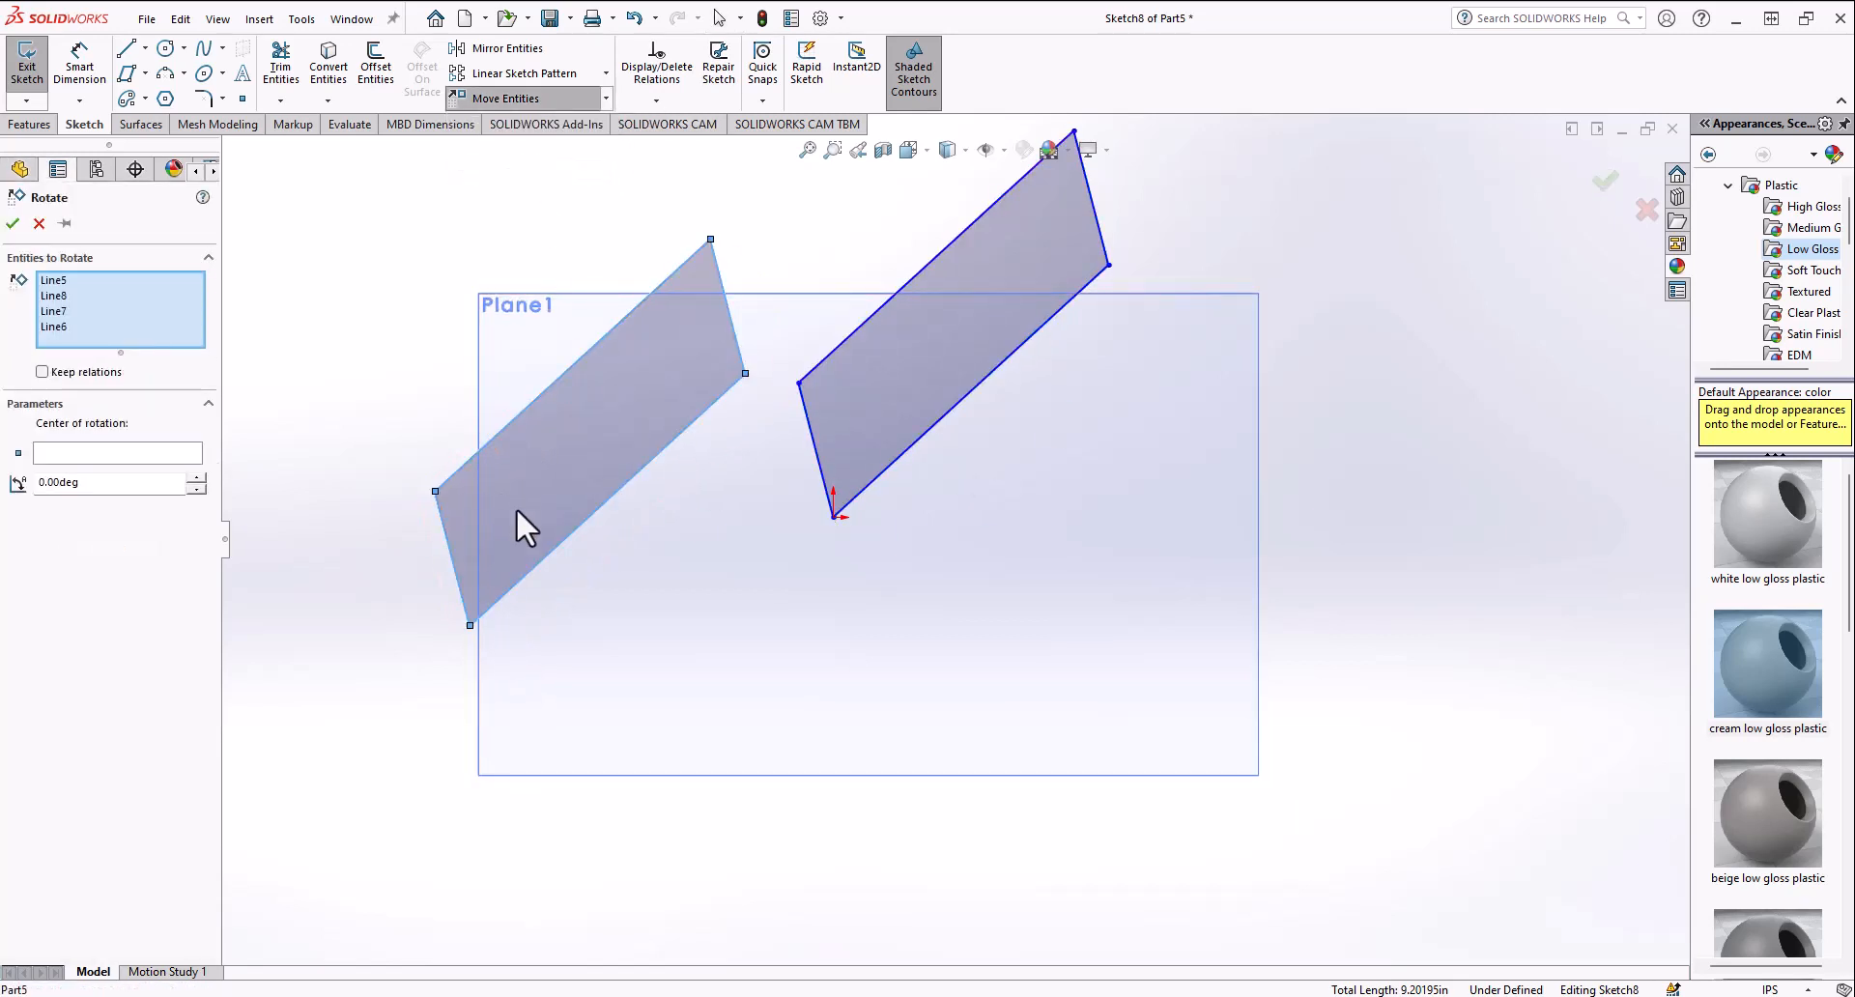
click(160, 453)
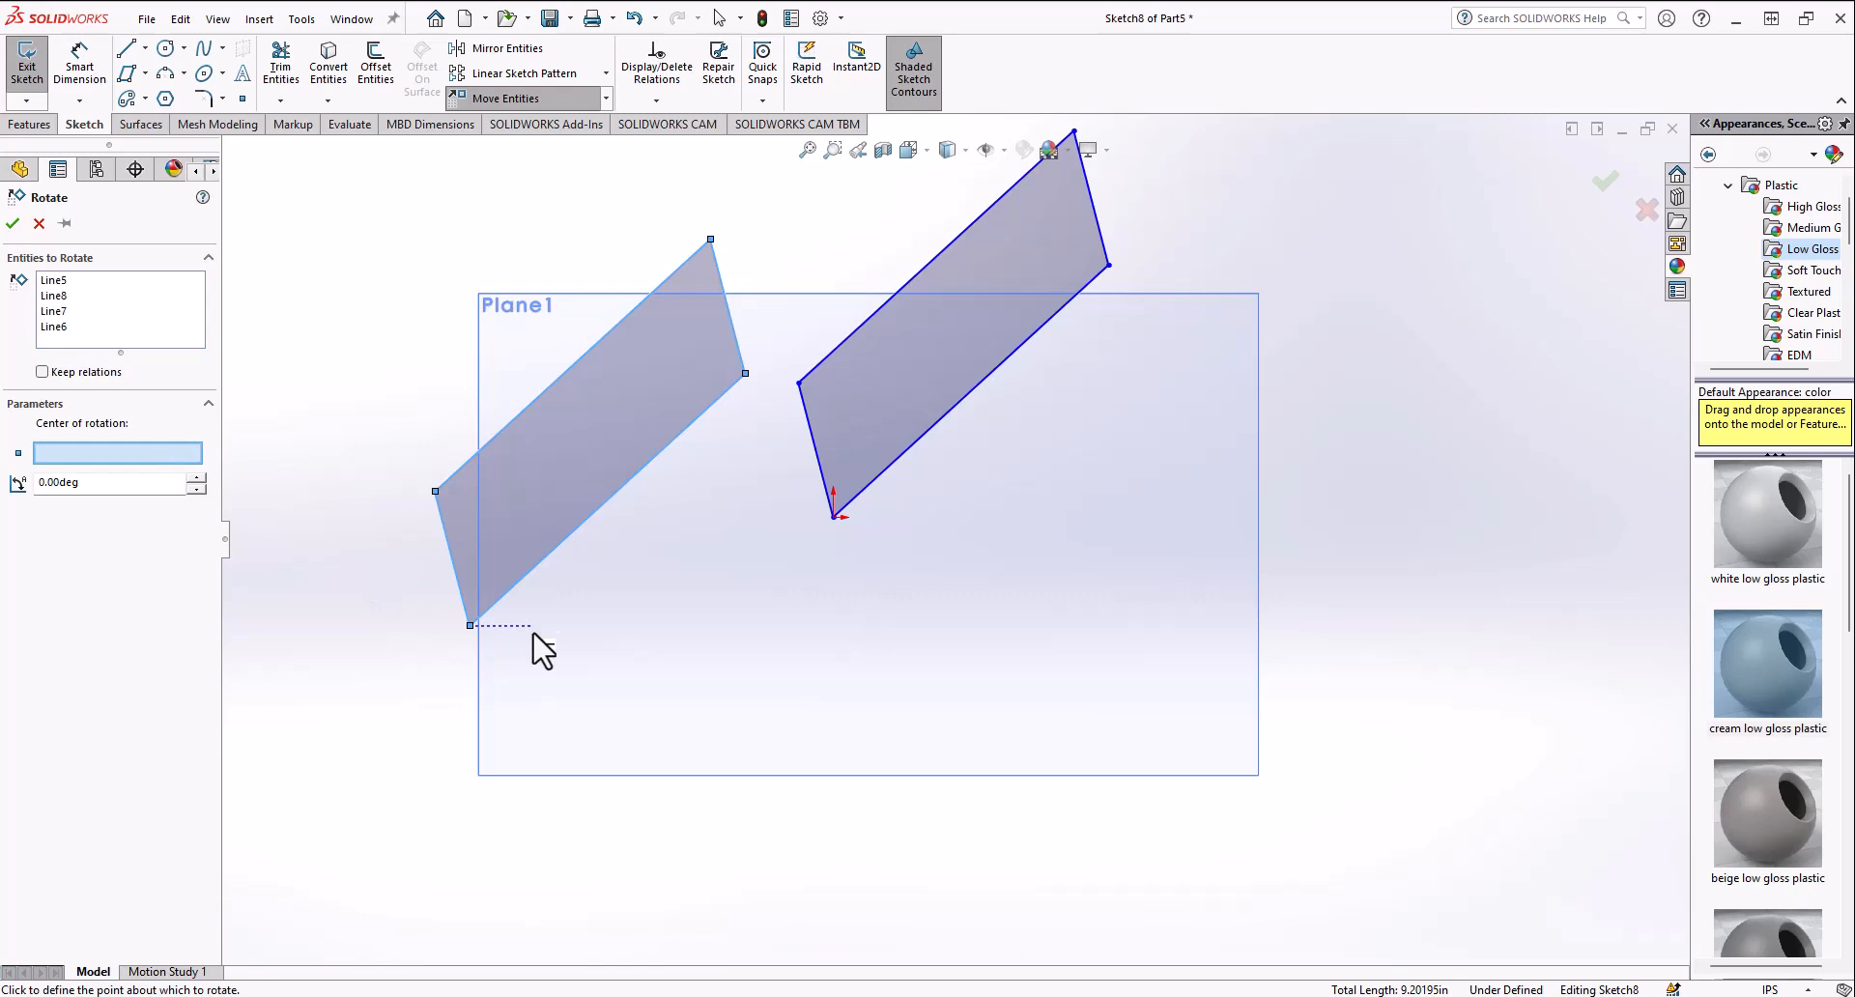
click(470, 625)
click(196, 477)
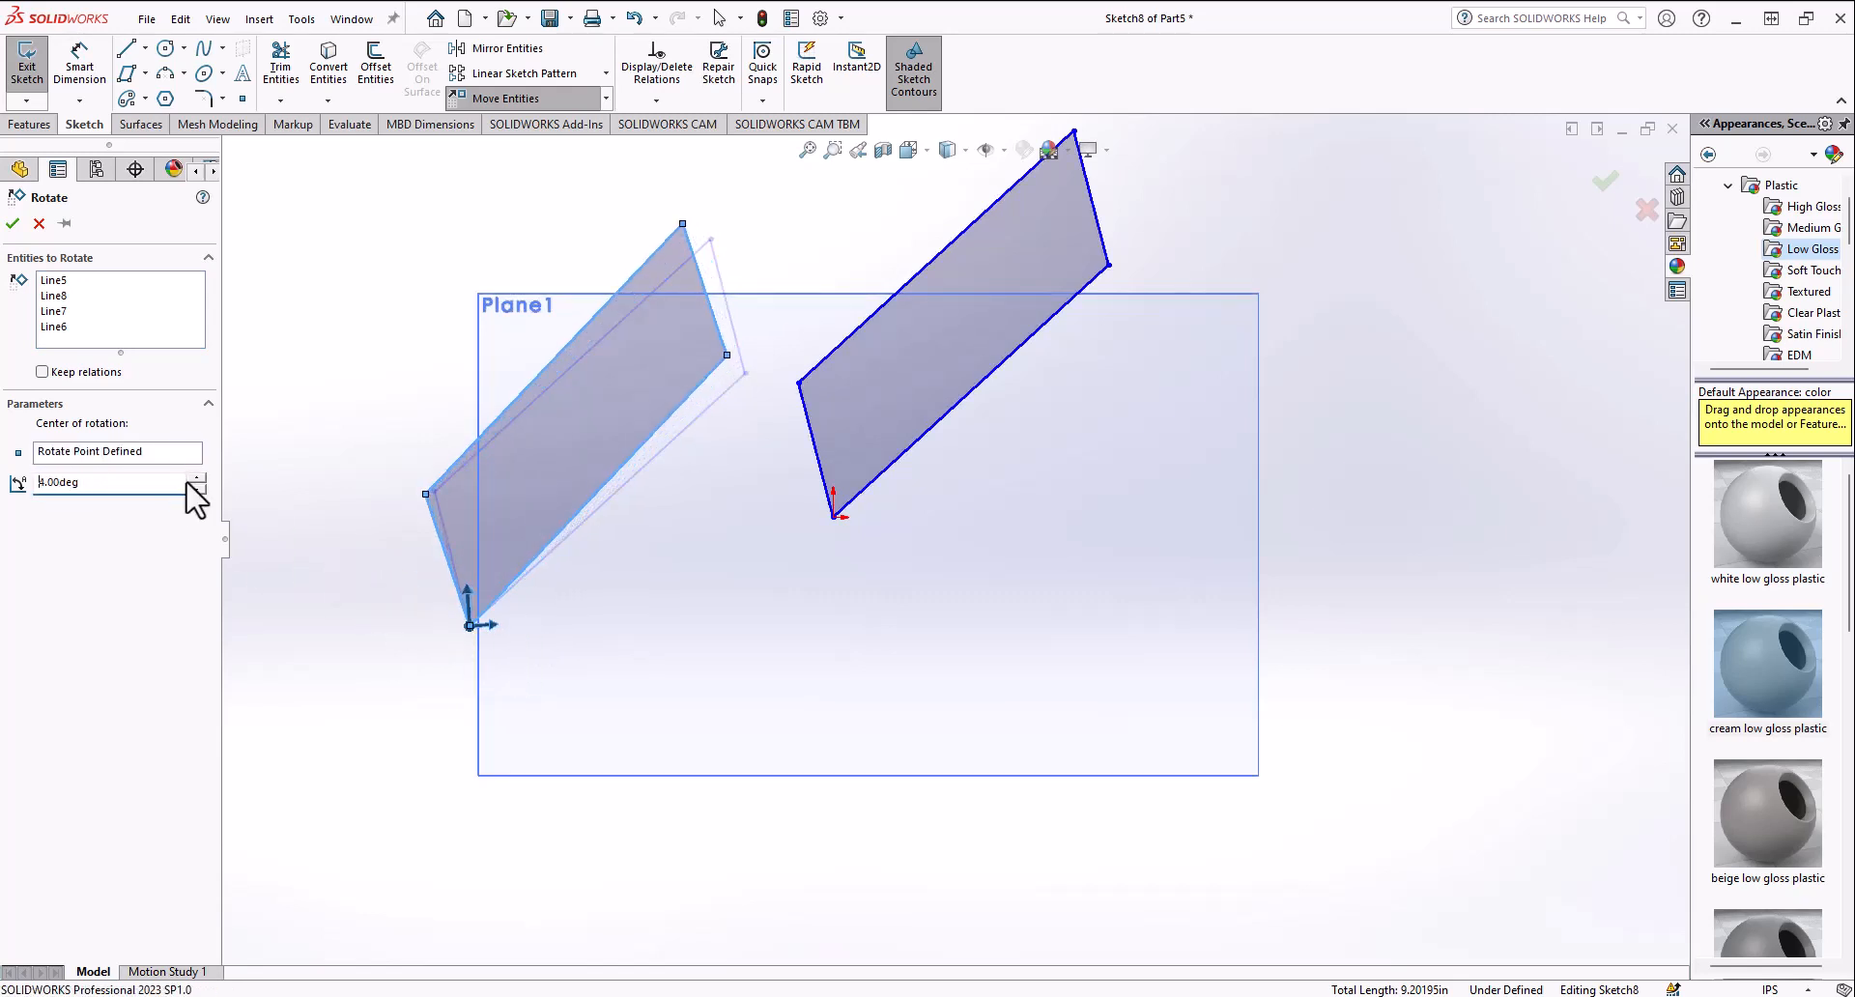
click(197, 478)
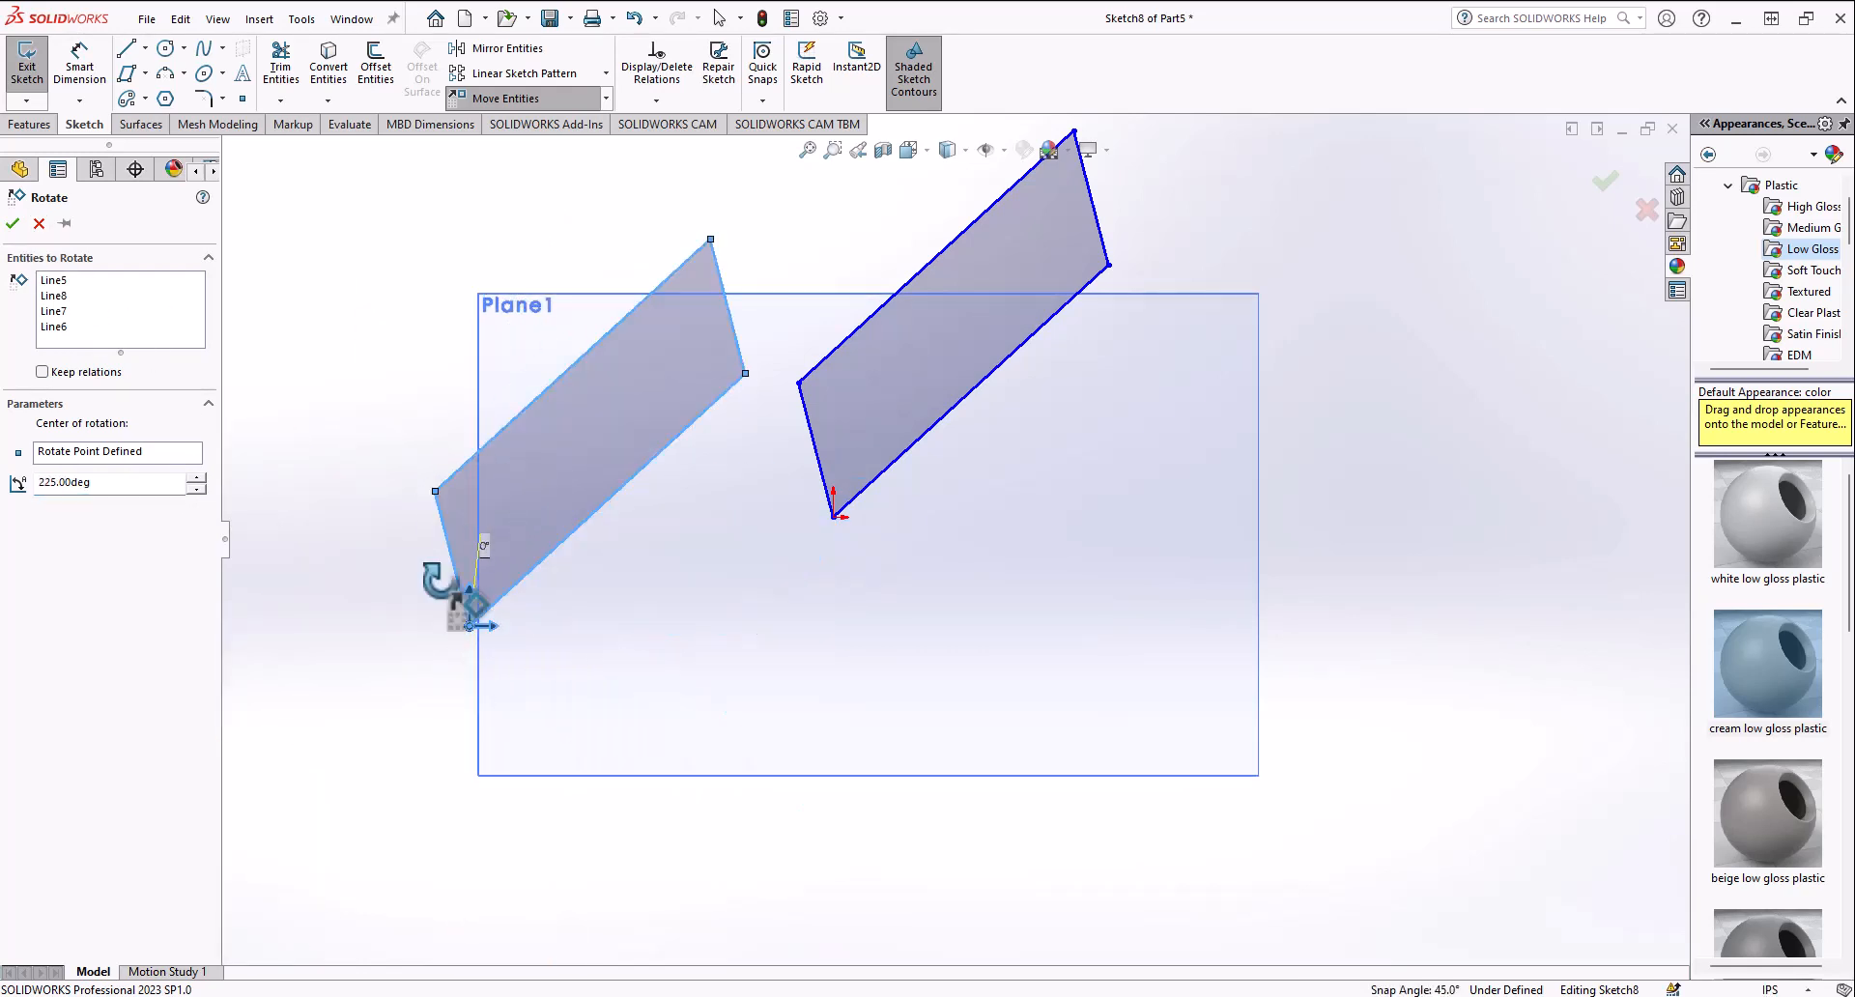
click(39, 224)
Step: Try scaling the copied parallelogram about its lower corner with factors of 1.2 and 1.1, then cancel
click(606, 99)
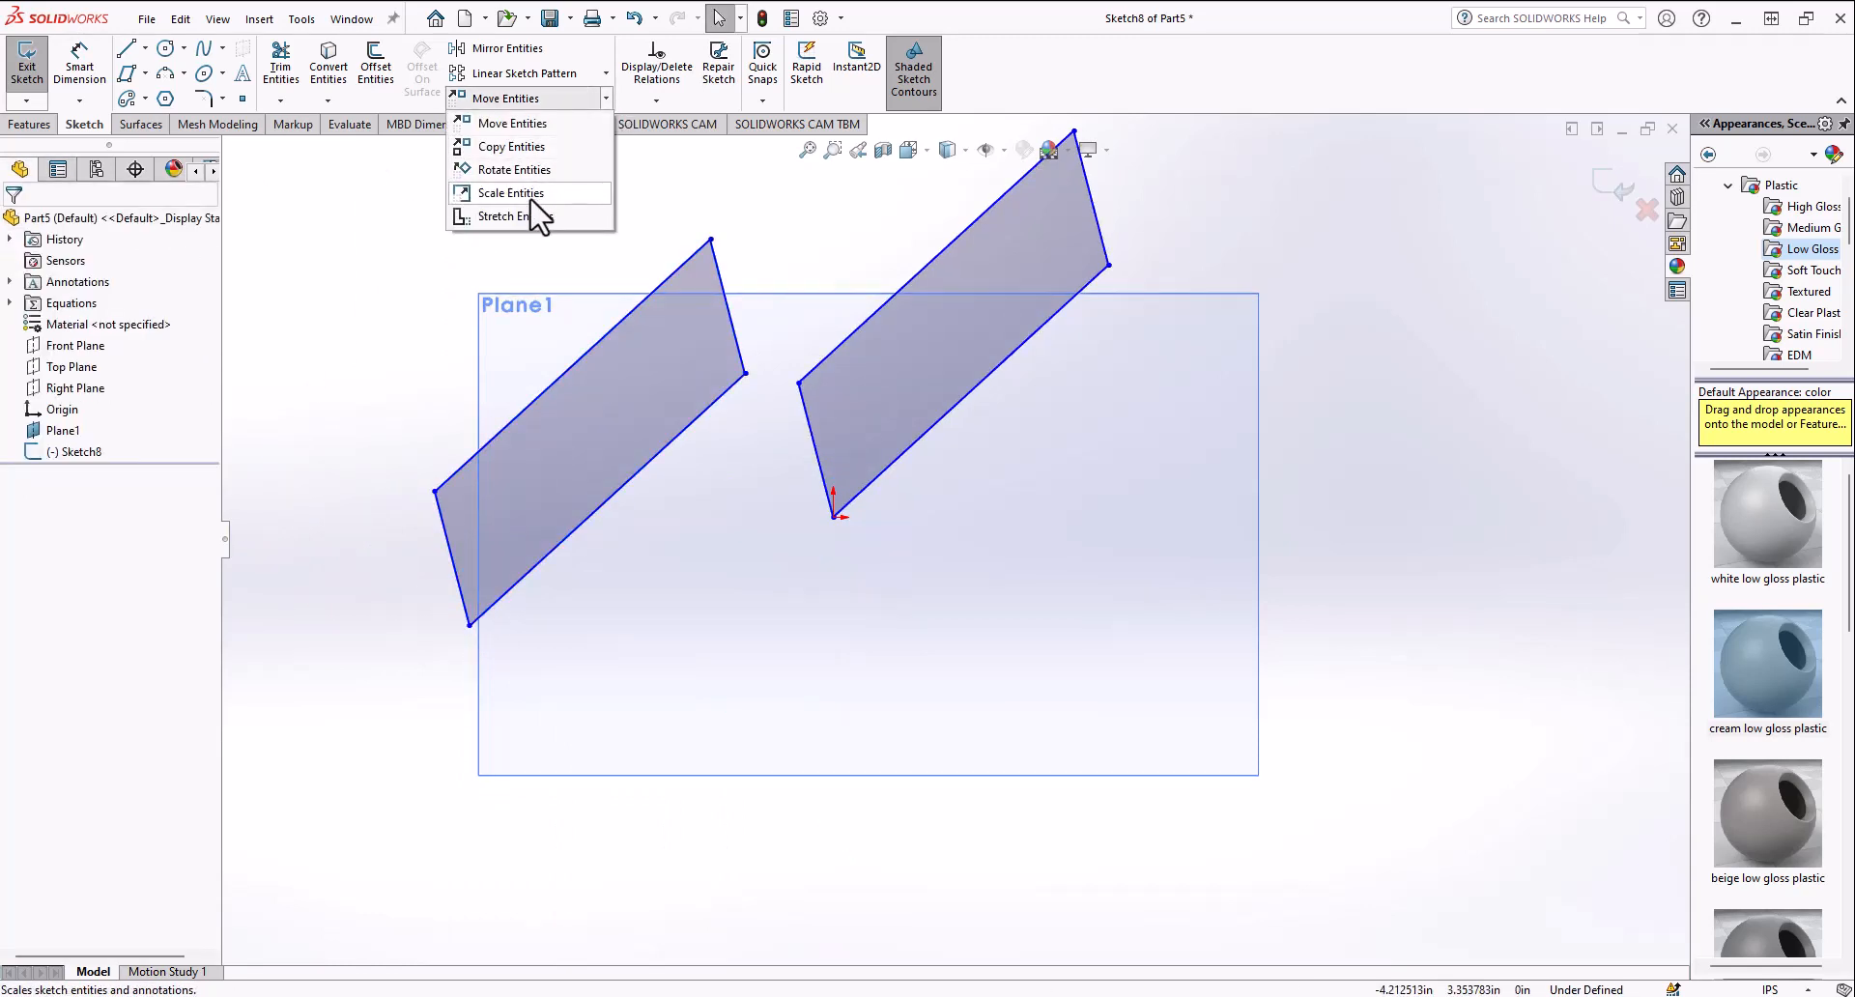
click(531, 202)
click(578, 427)
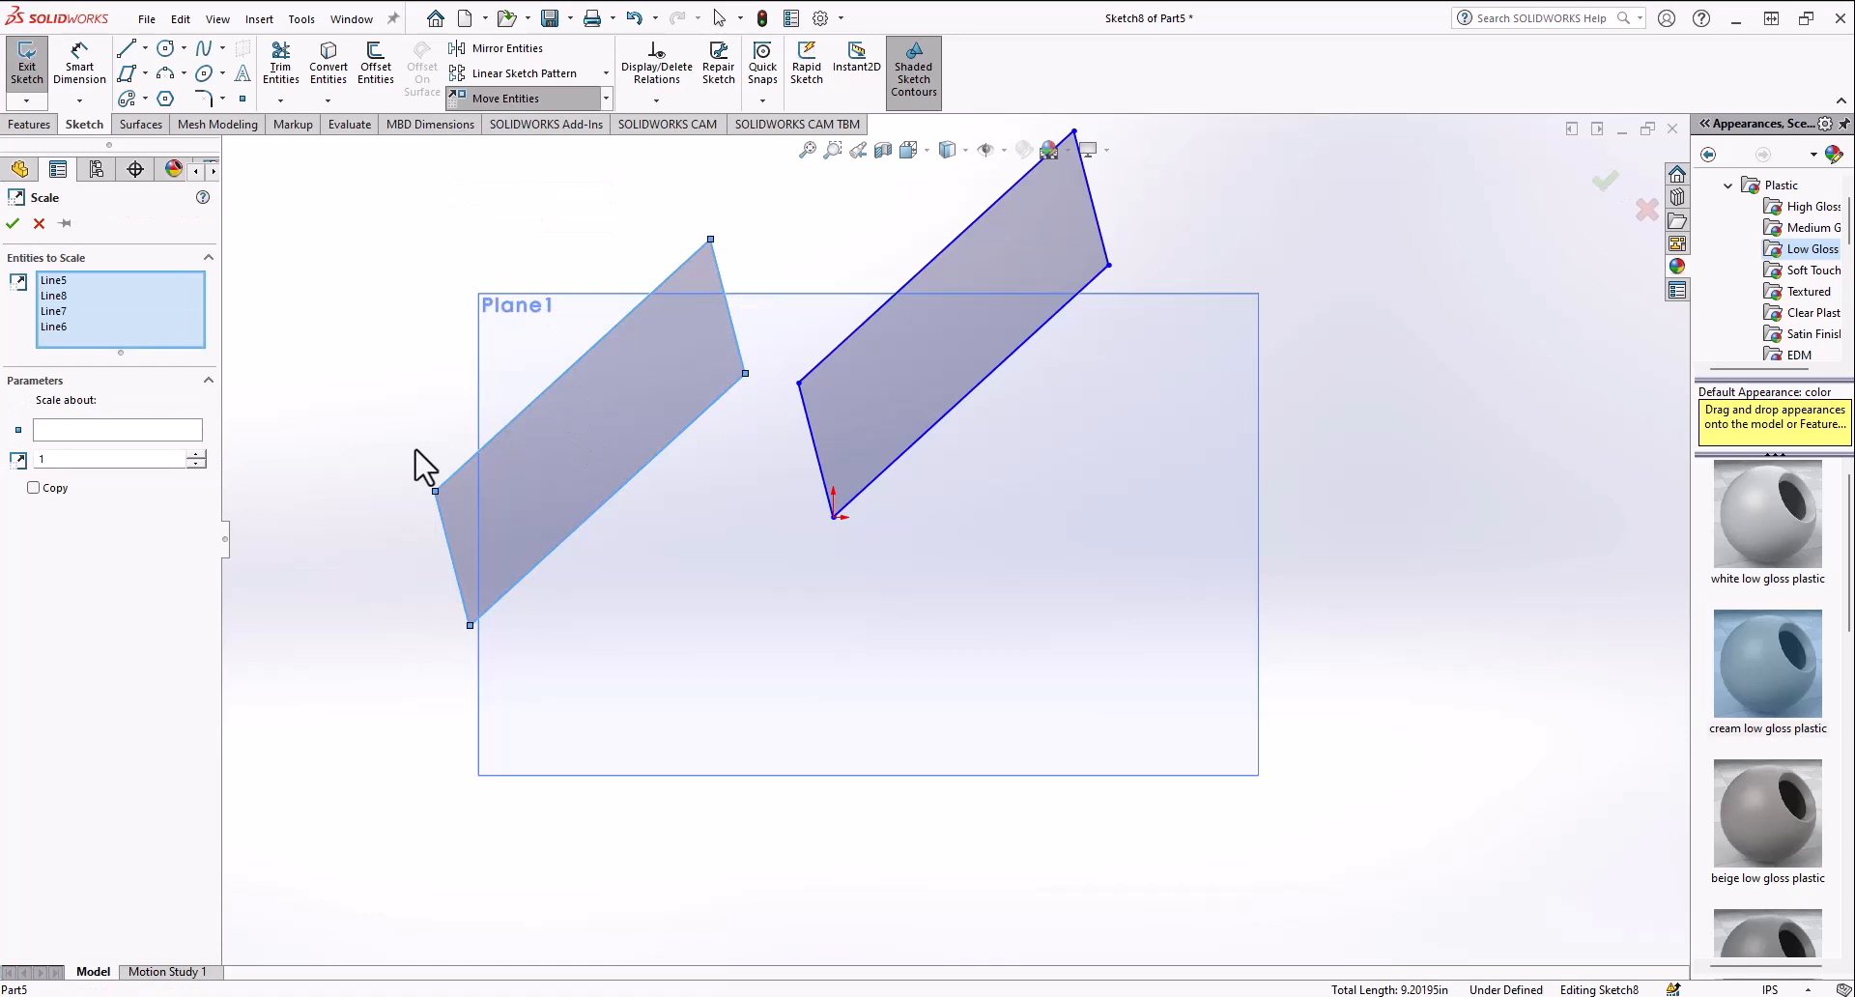
click(82, 429)
click(480, 623)
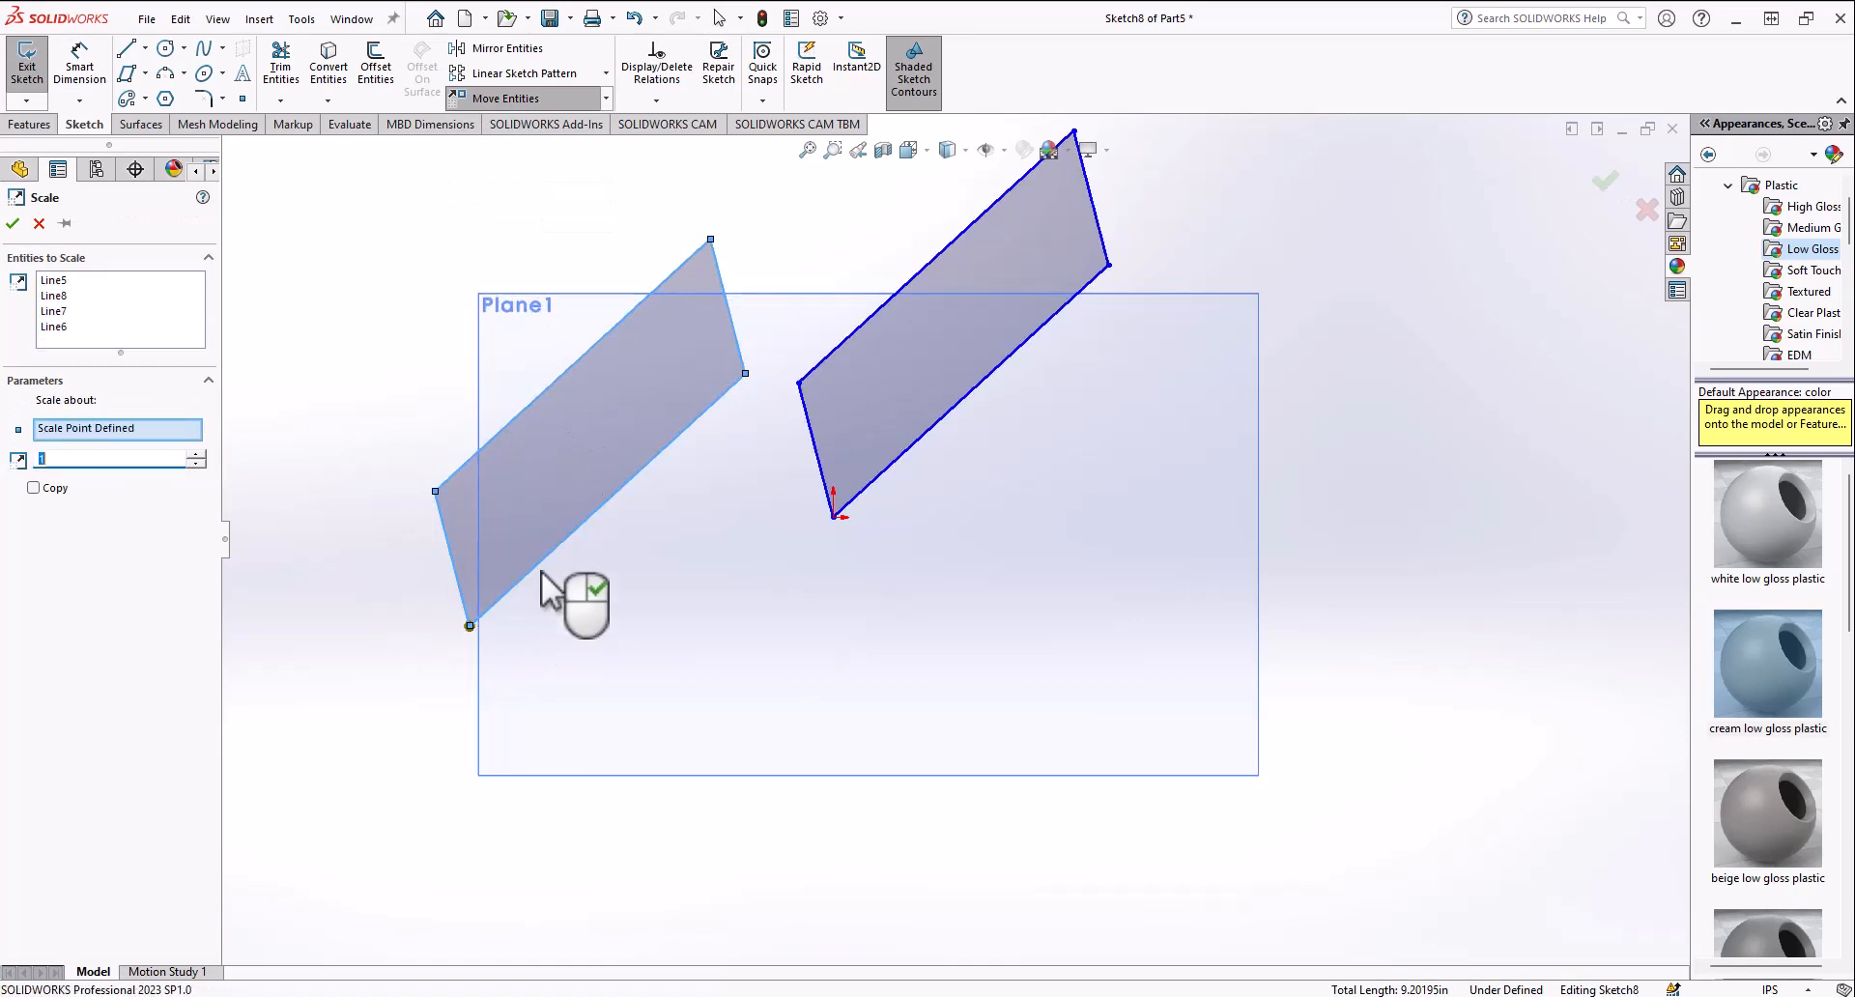
click(196, 455)
click(196, 455)
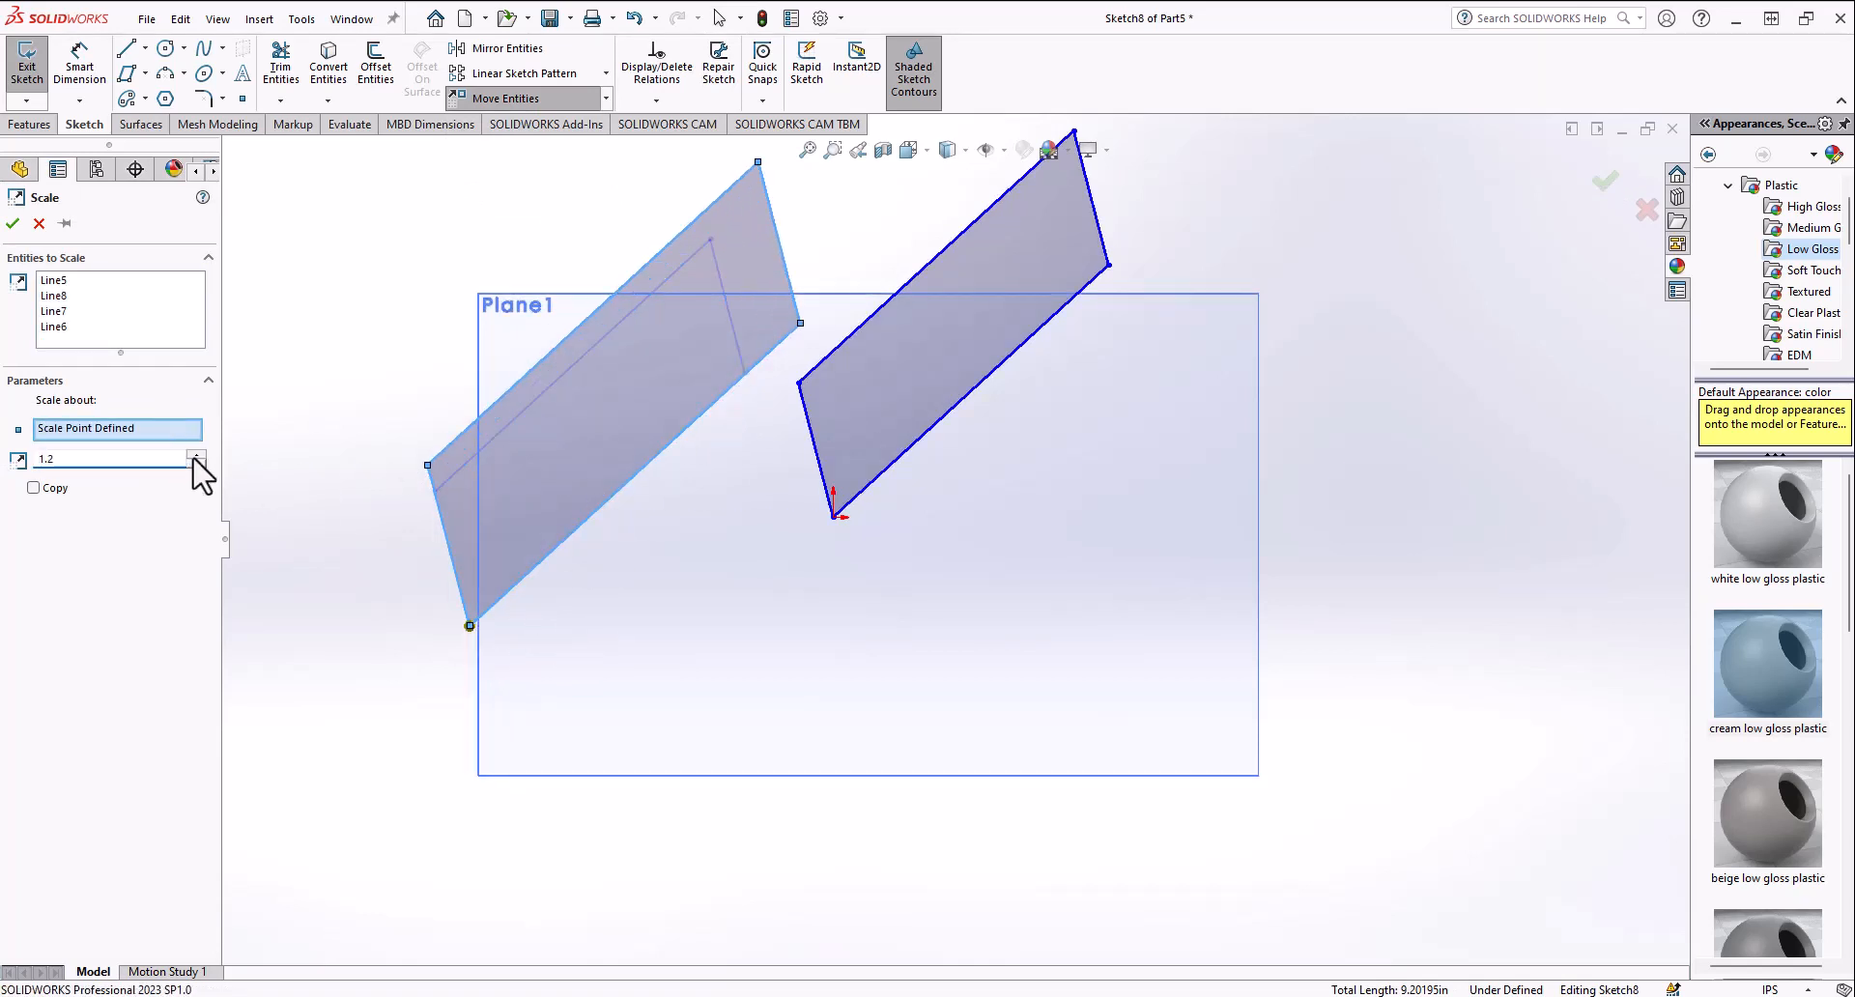
click(196, 455)
click(196, 455)
click(196, 455)
click(196, 455)
click(196, 455)
click(197, 464)
click(196, 464)
click(196, 463)
click(196, 464)
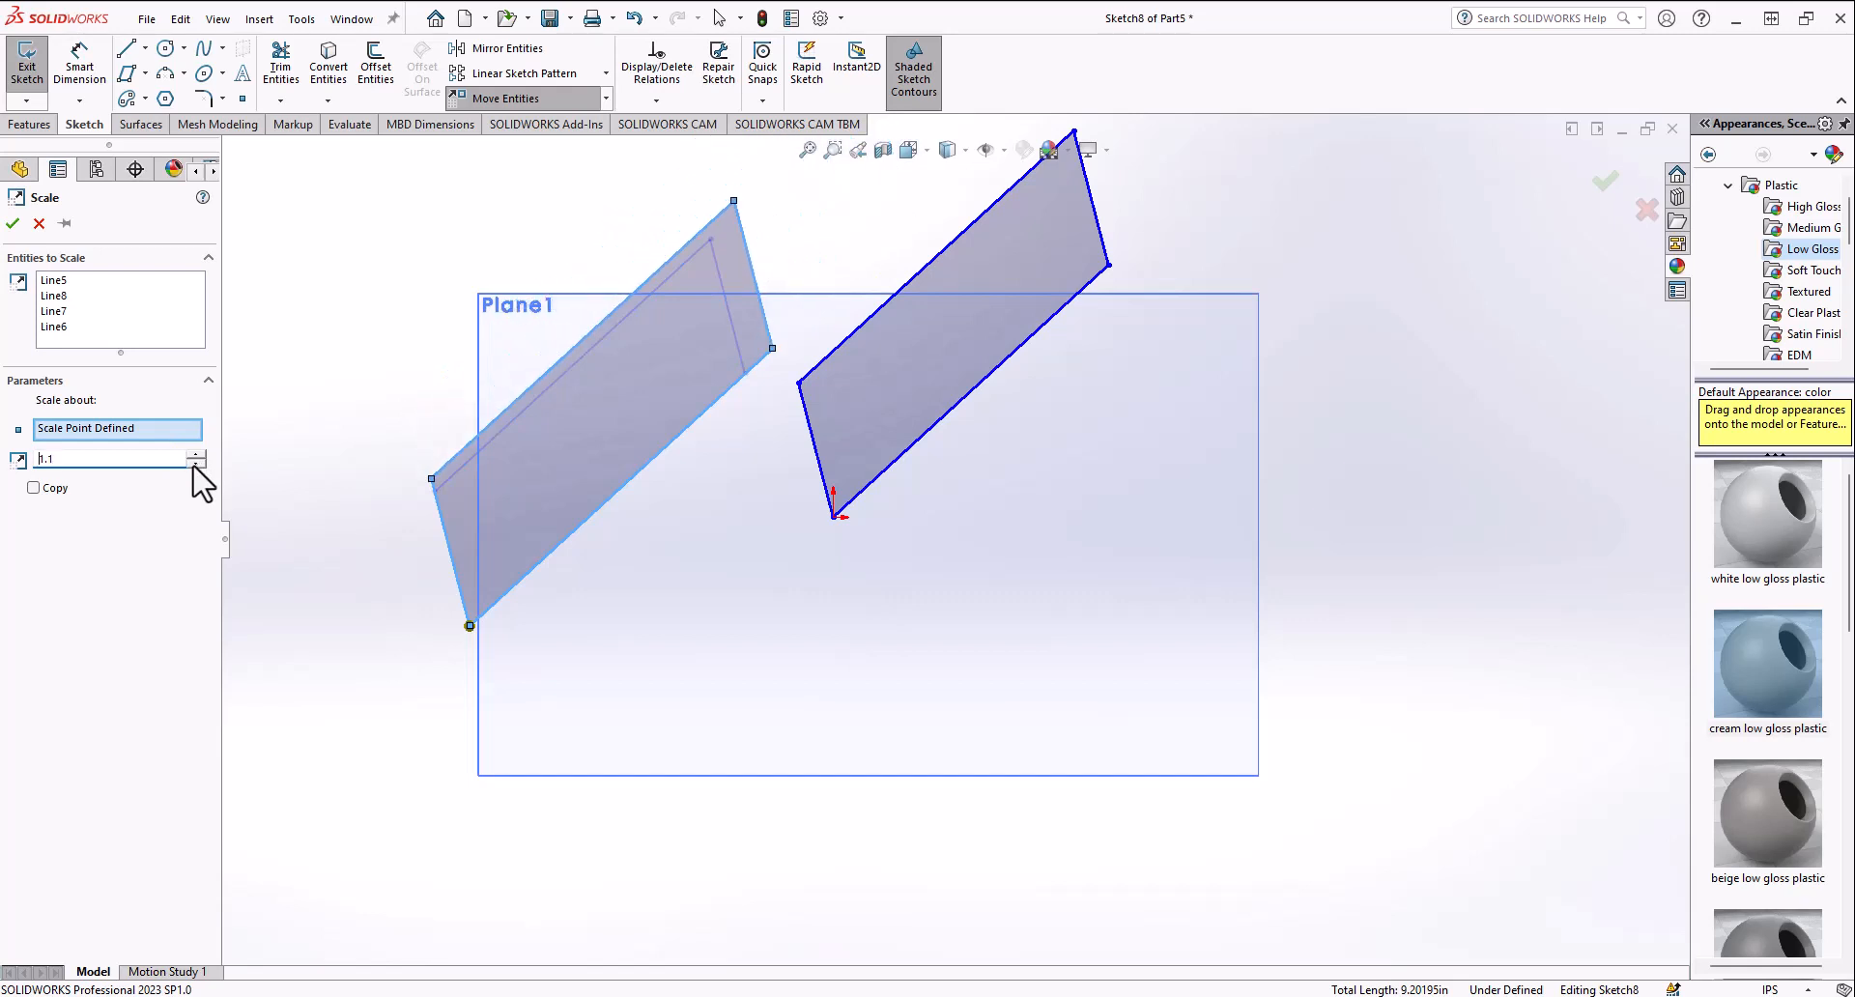
click(196, 464)
click(196, 464)
click(196, 464)
click(196, 464)
click(39, 224)
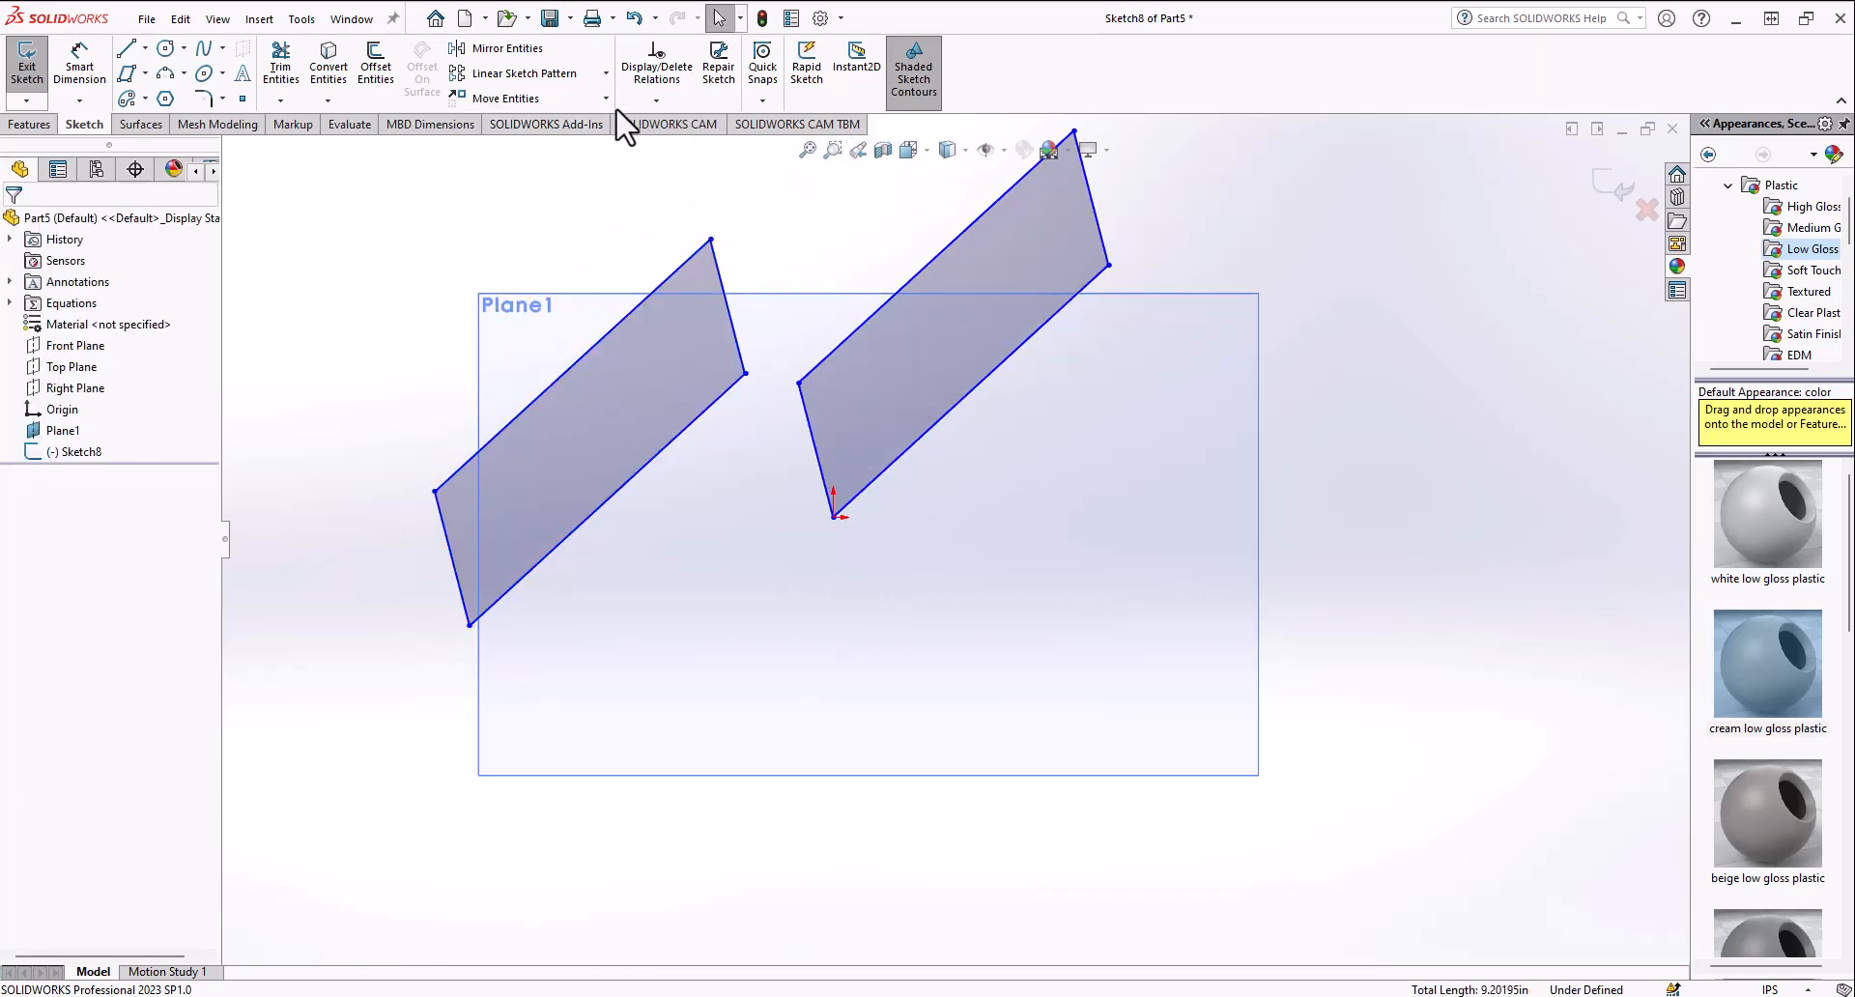
Step: Try stretching the copied parallelogram from its lower corner to a point further left, then undo it
click(606, 97)
click(530, 216)
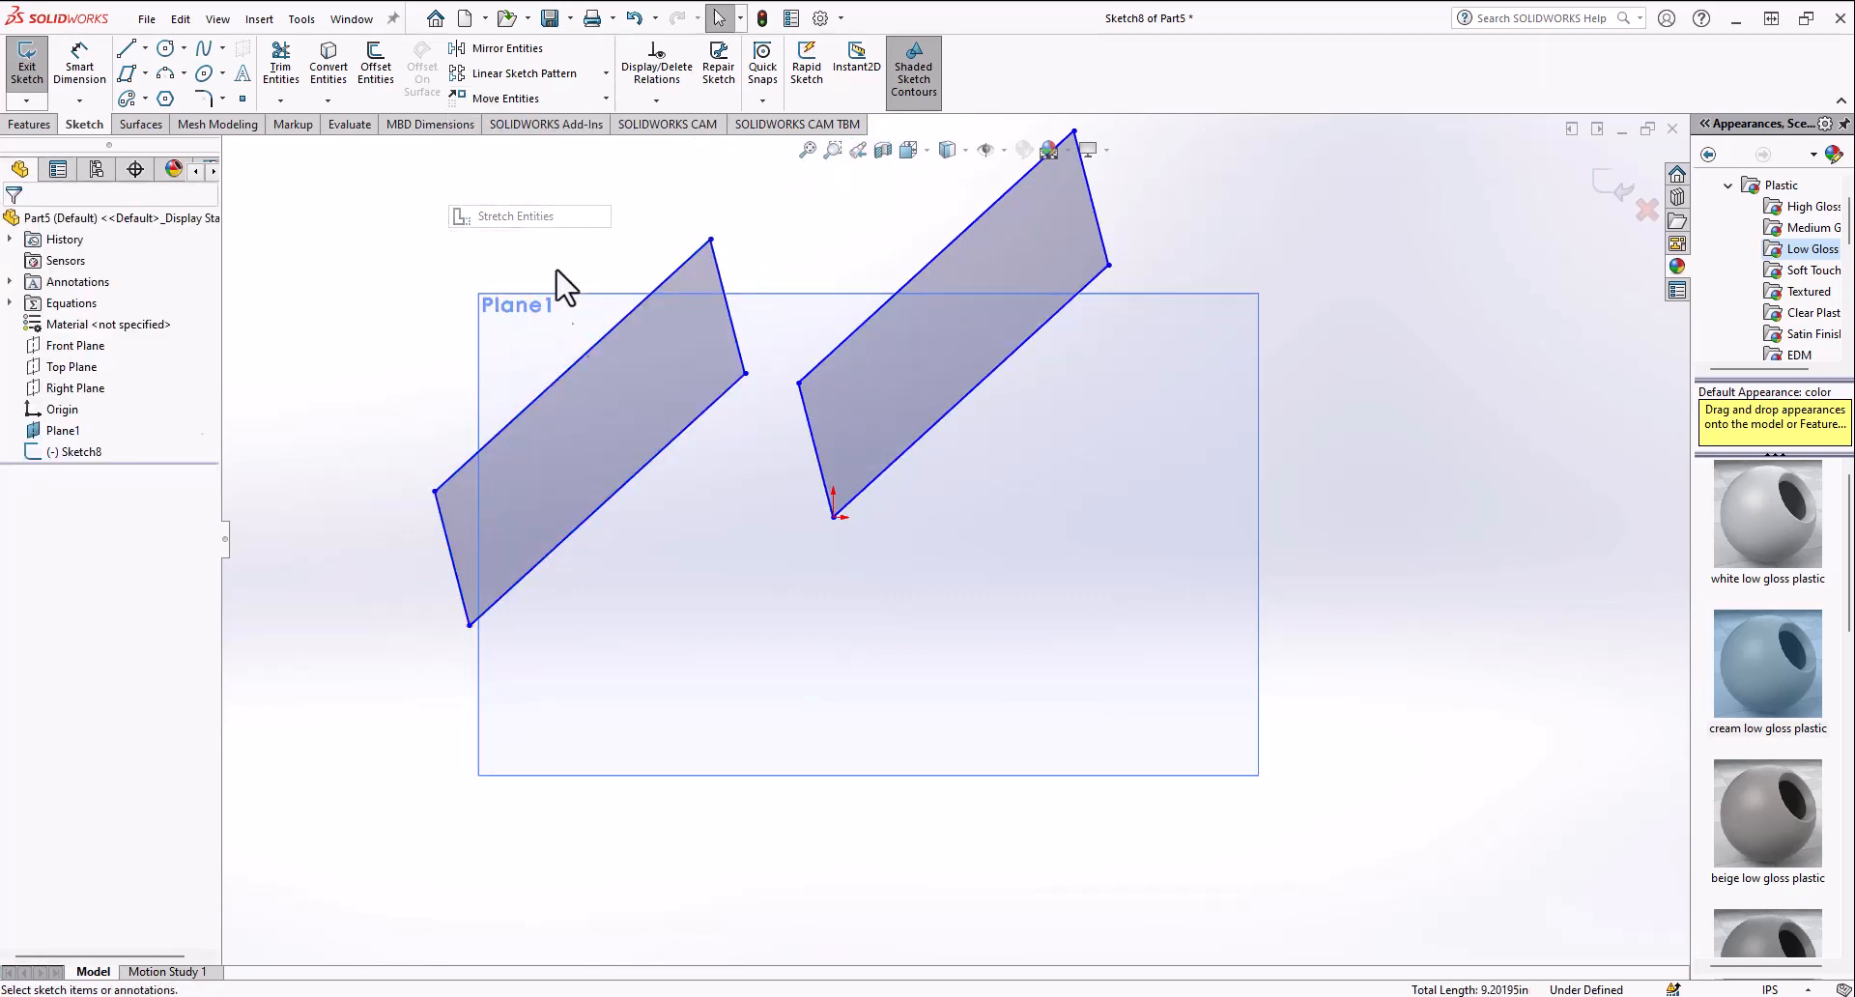
click(579, 426)
click(162, 471)
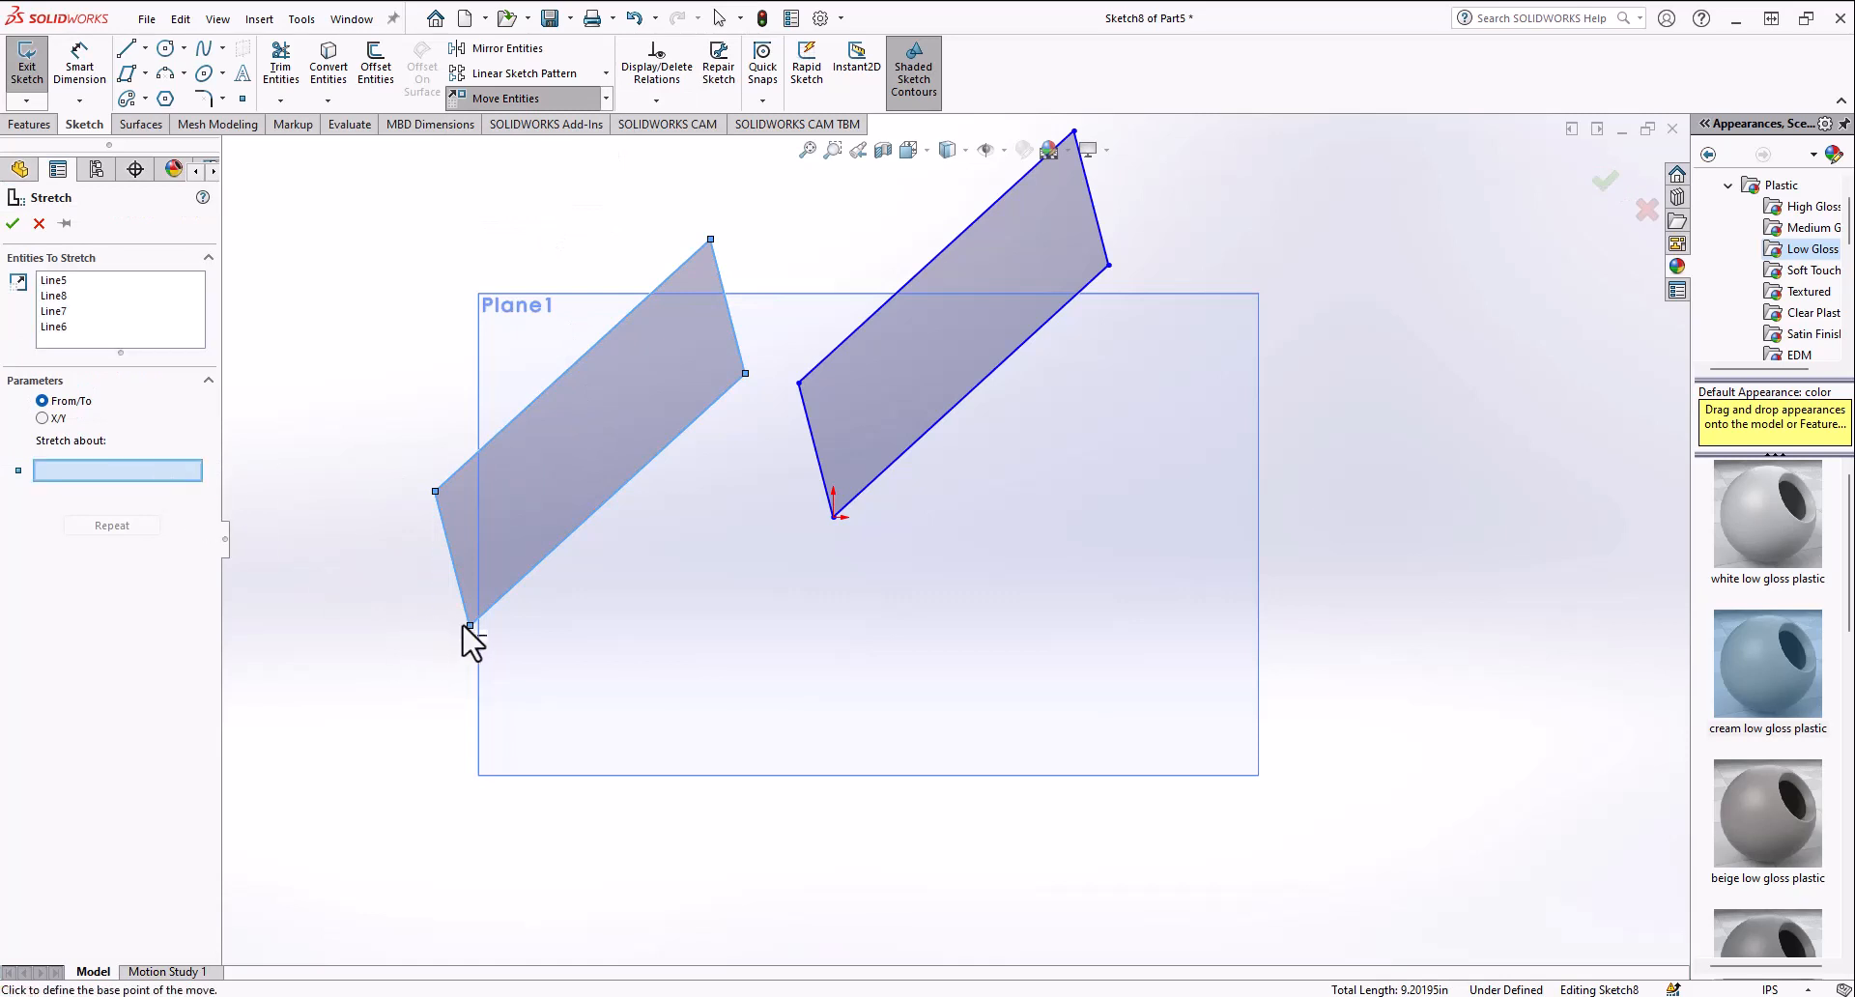
click(468, 627)
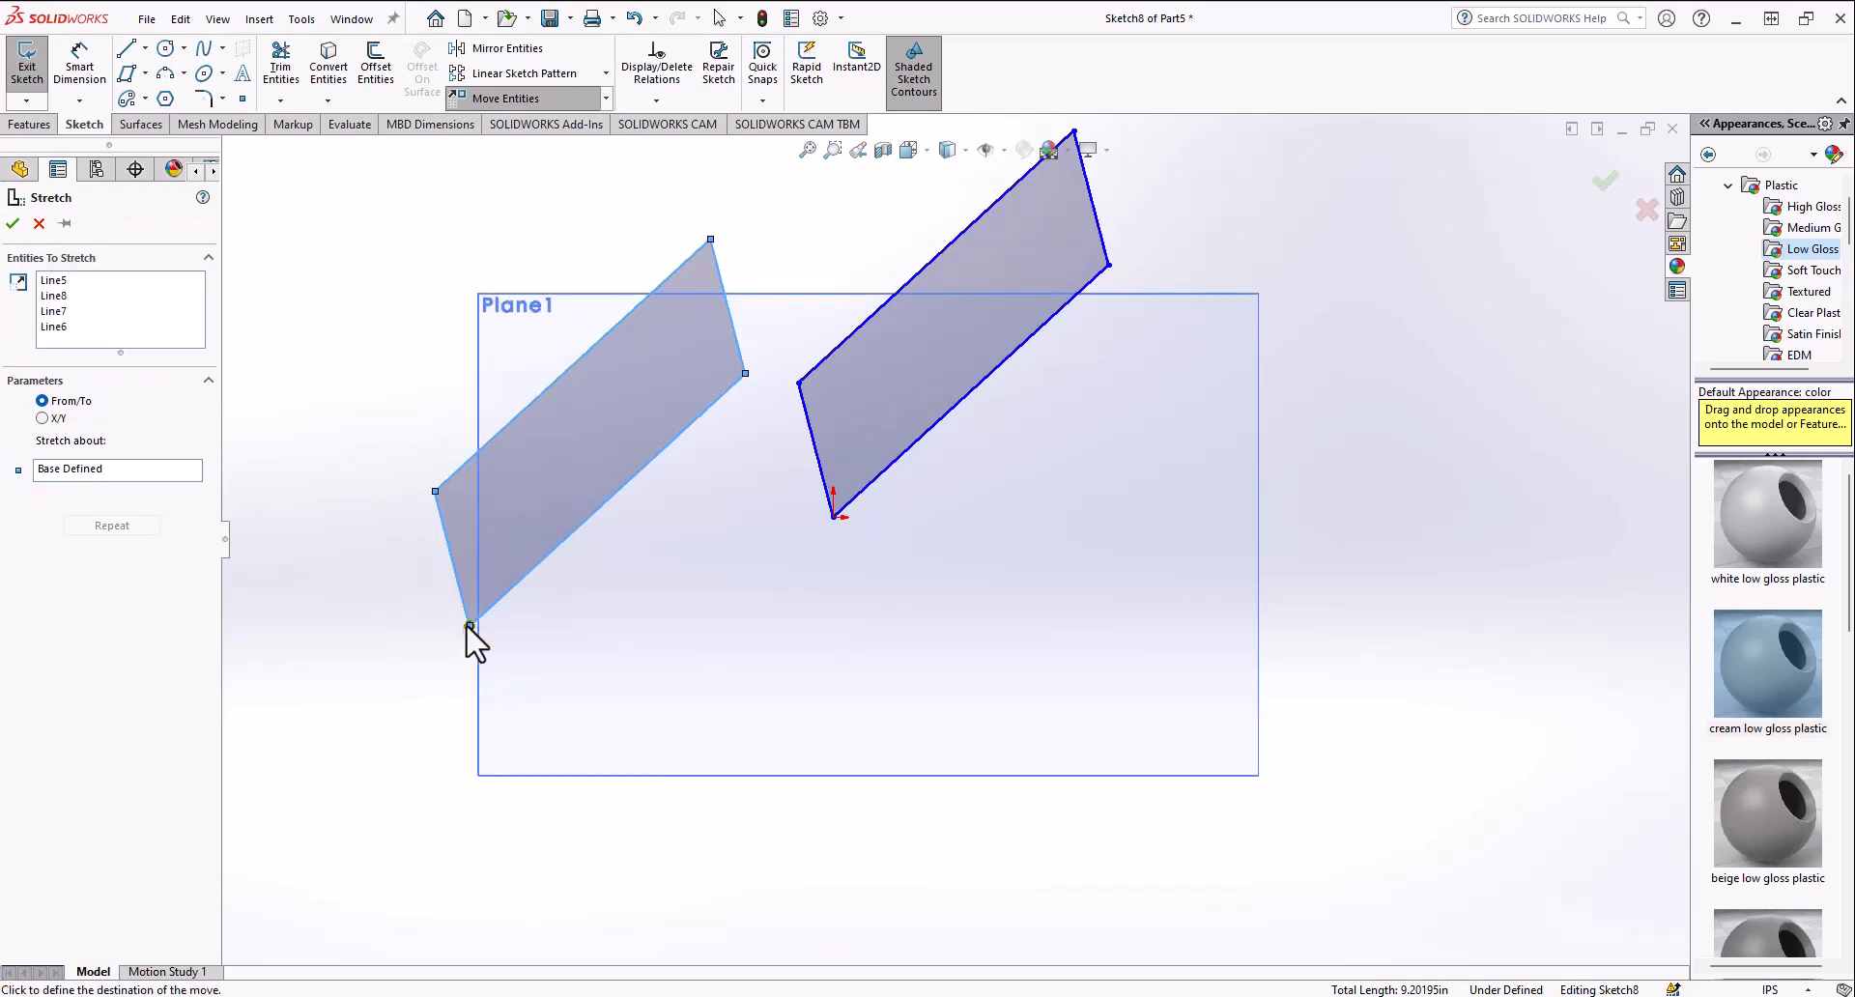
click(387, 626)
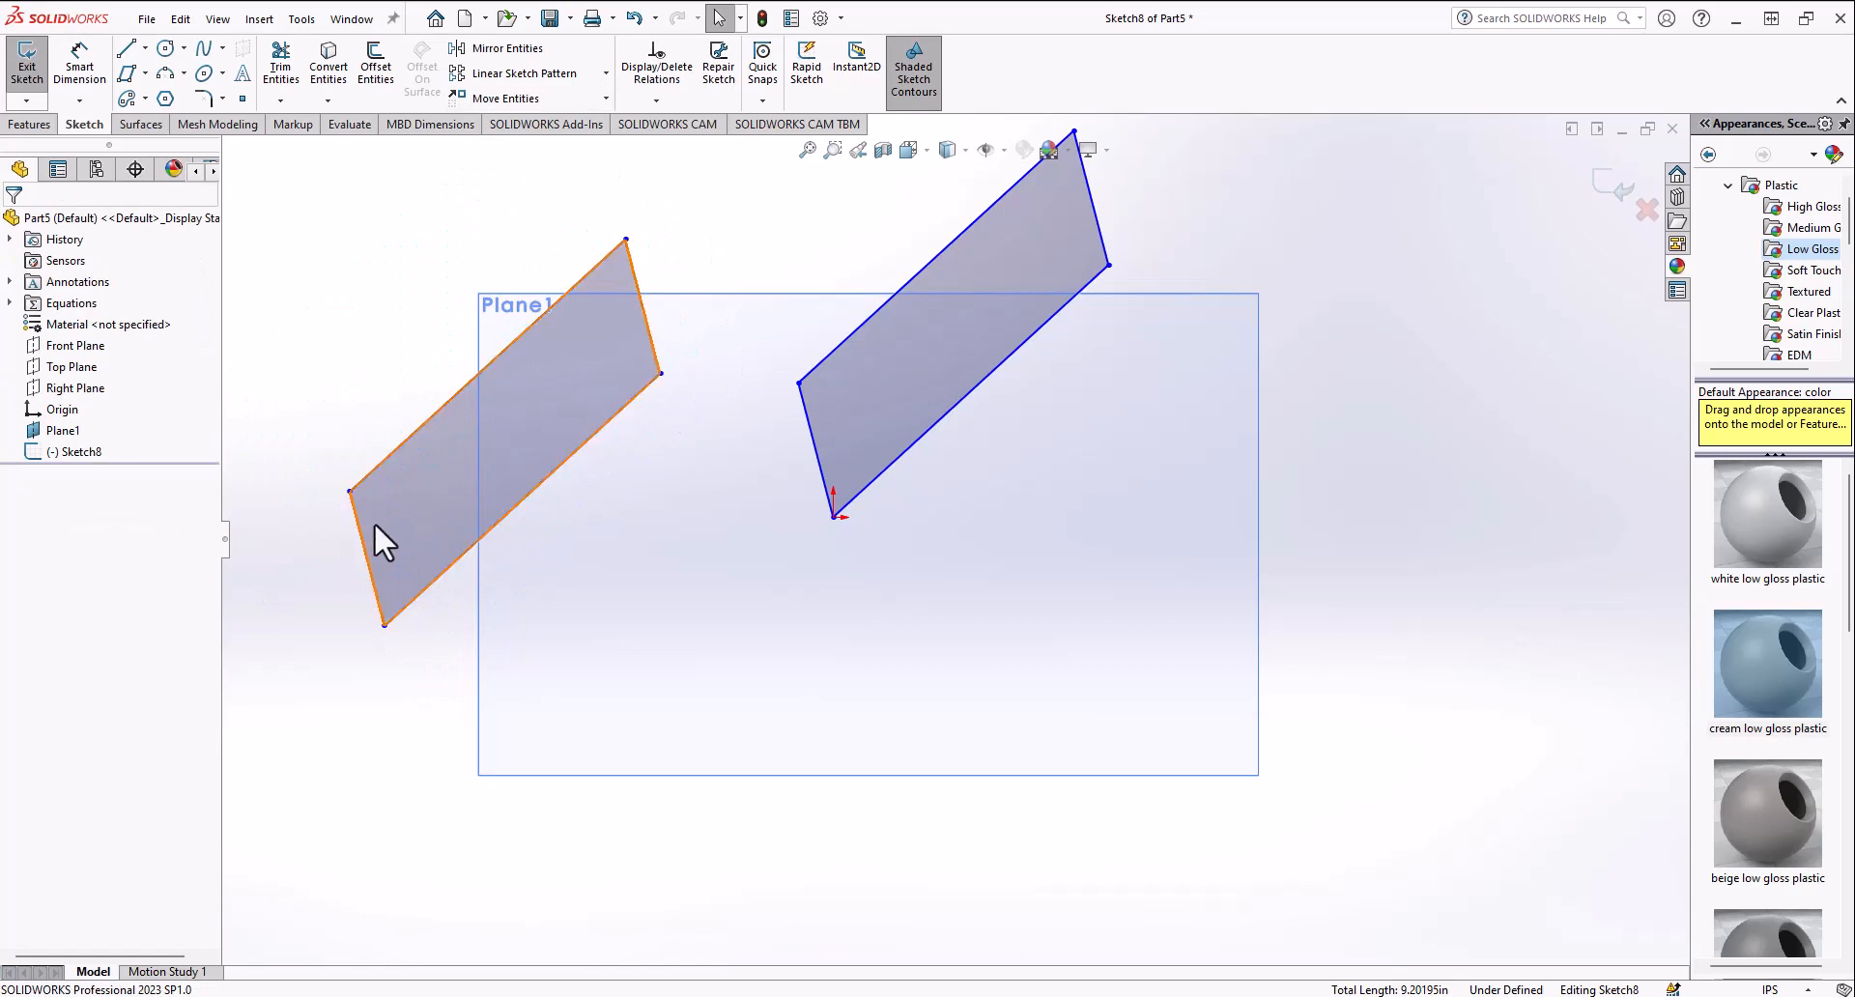
key(ctrl+z)
click(606, 98)
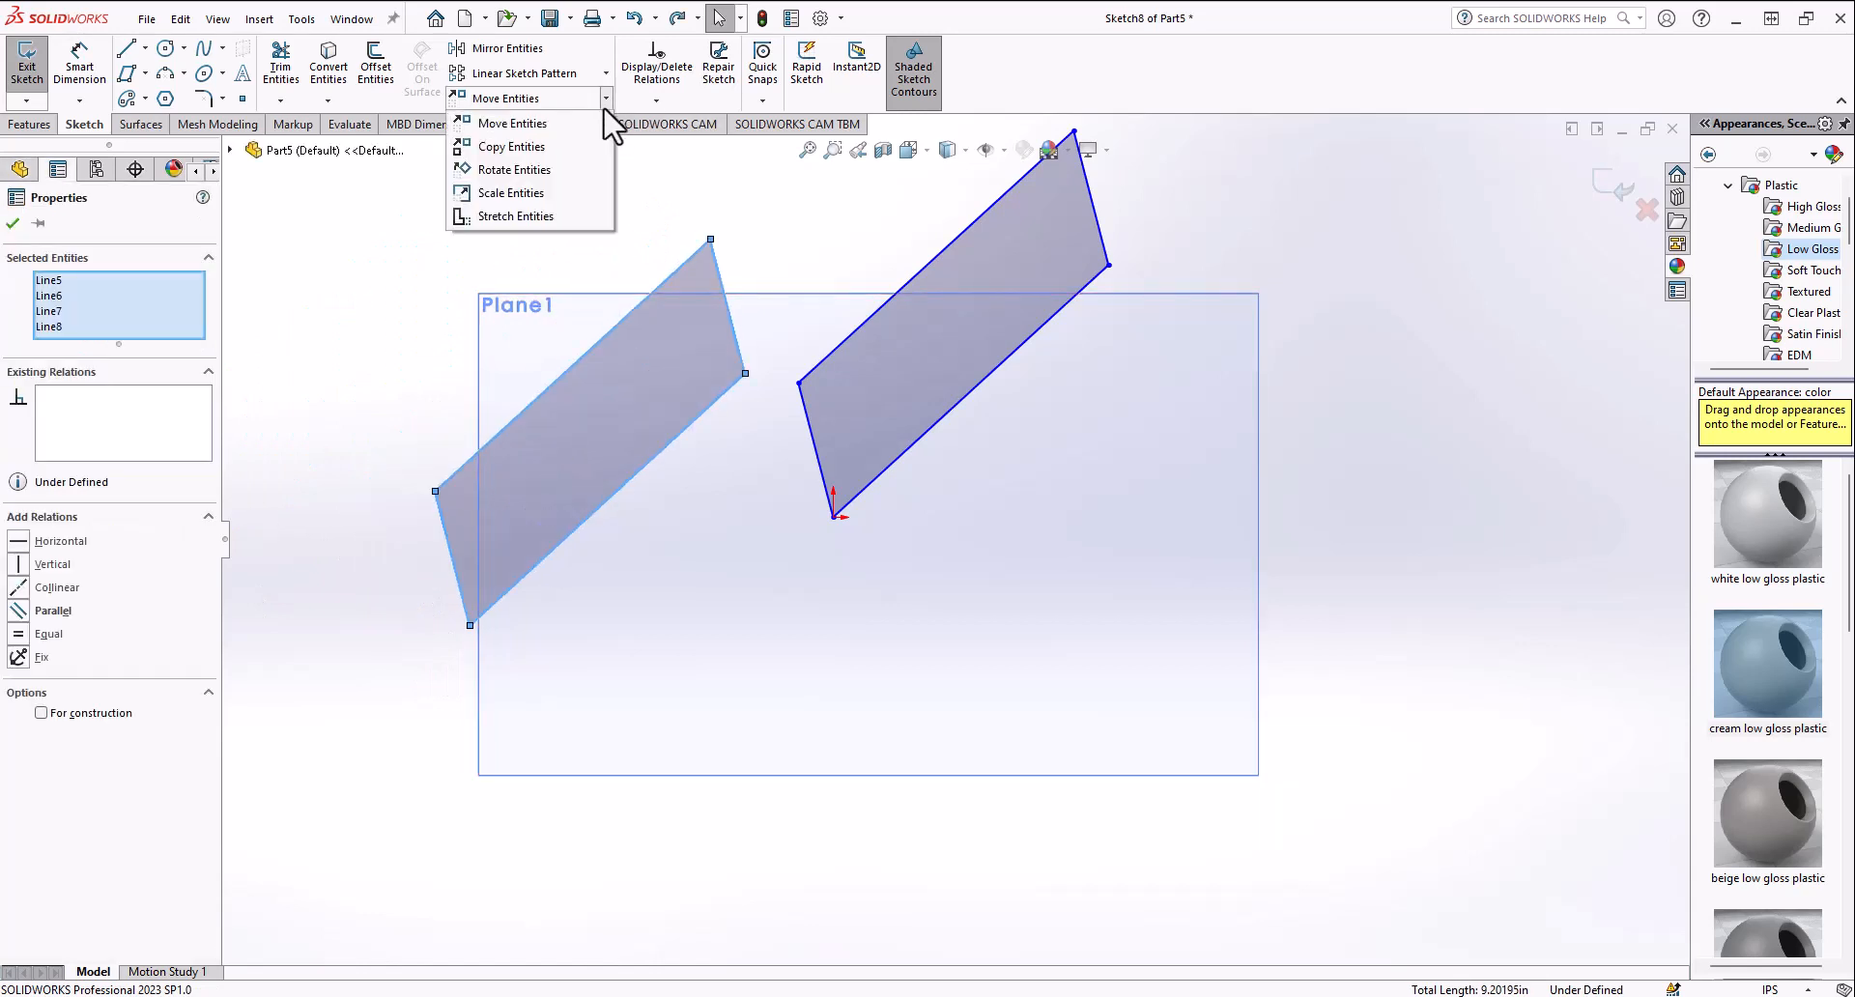
click(515, 215)
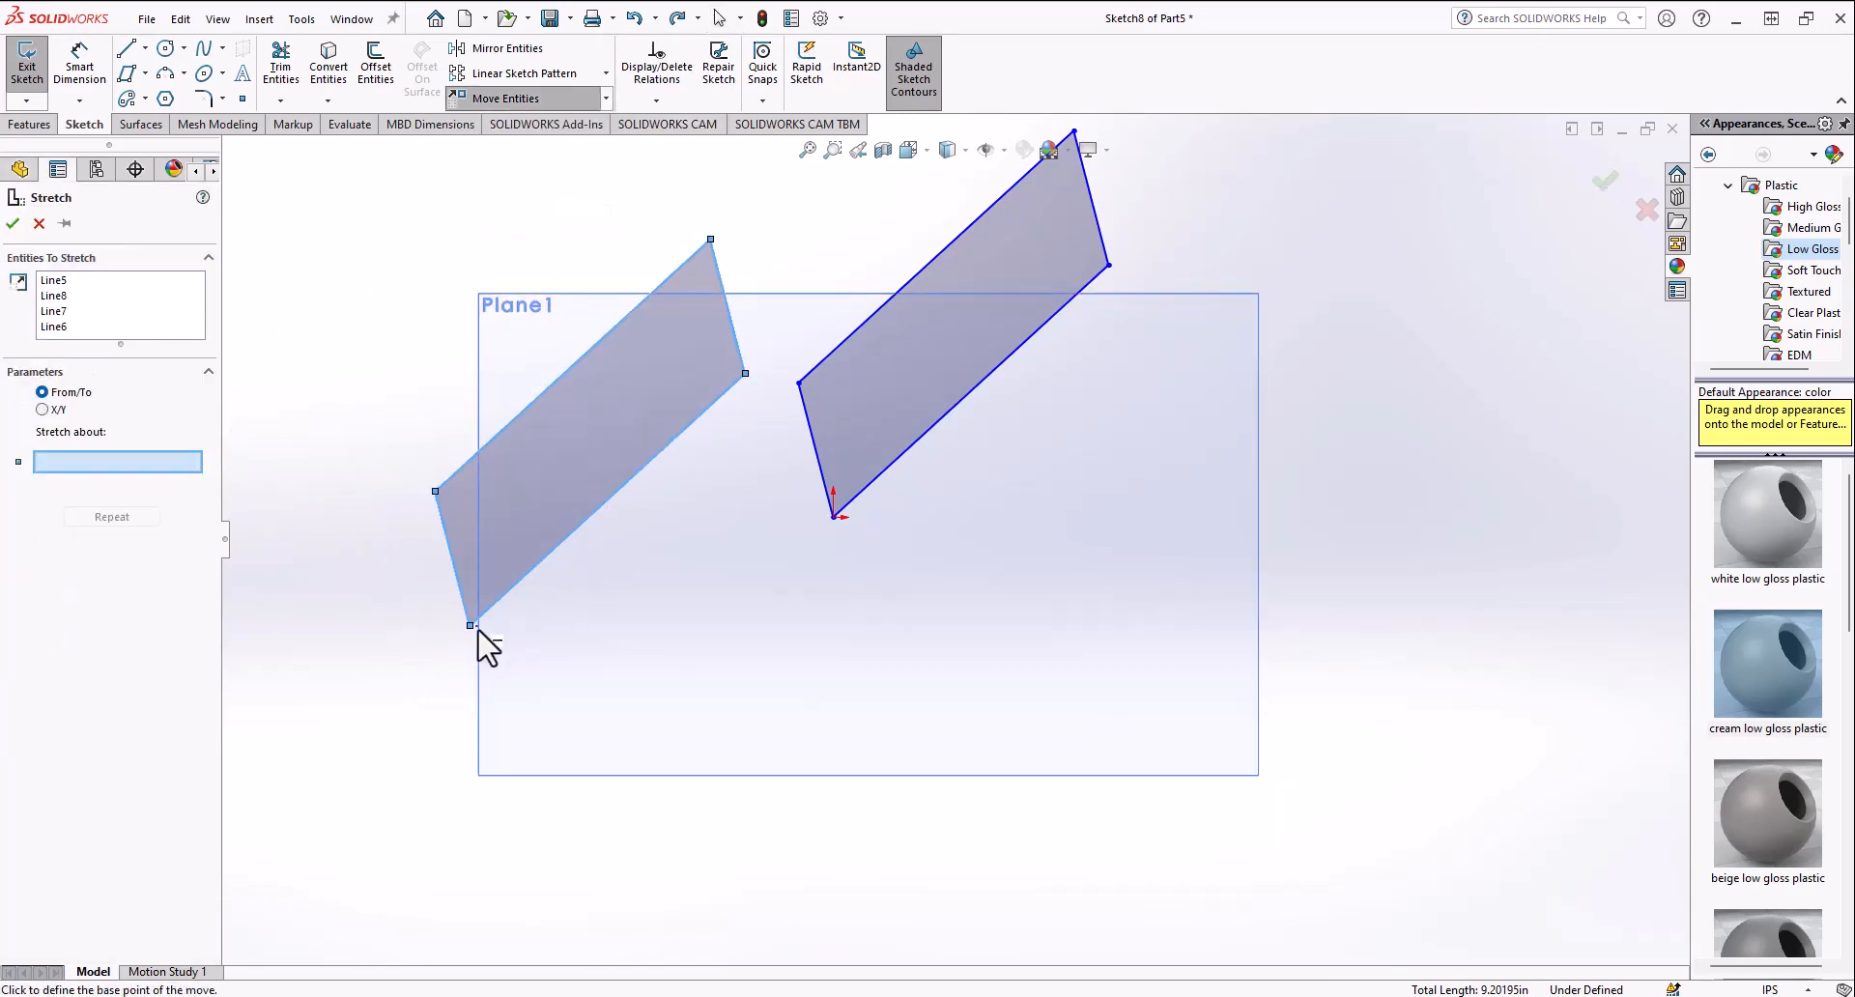
click(506, 595)
click(504, 591)
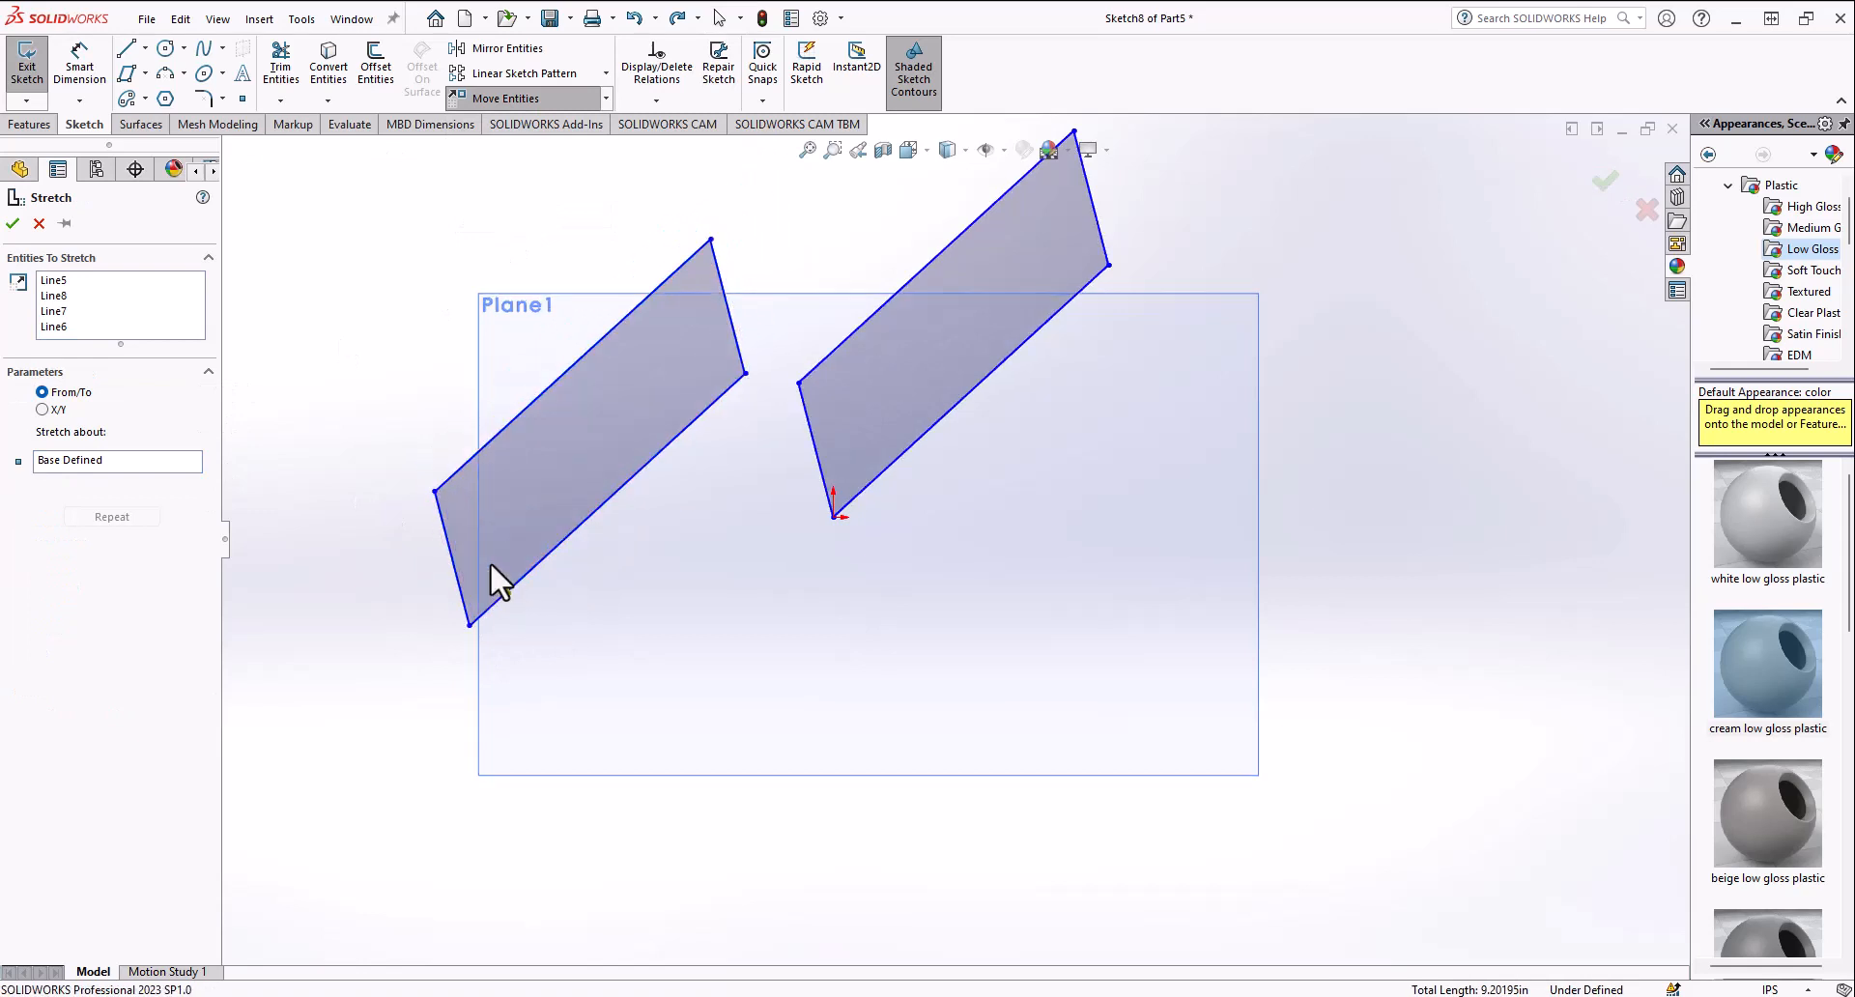
Step: Try stretching the parallelogram's two right and lower corner points with an X offset of 0.5 in, then cancel
click(605, 98)
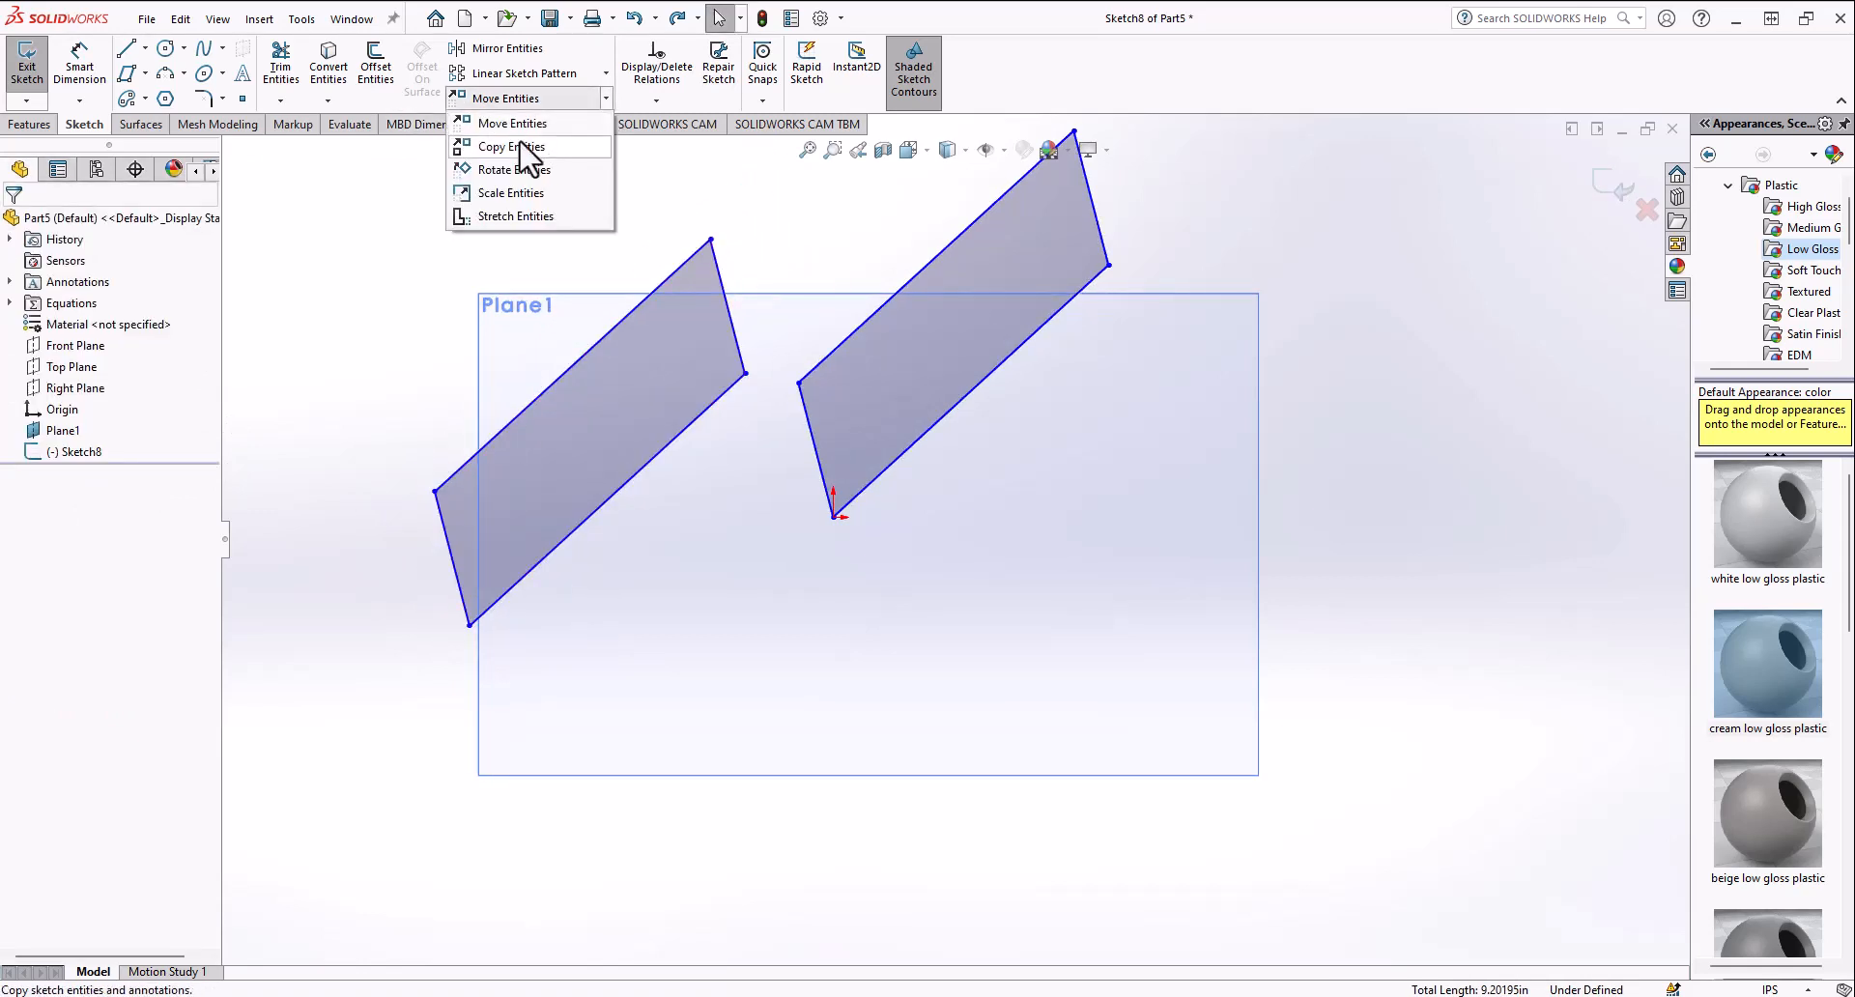
click(512, 217)
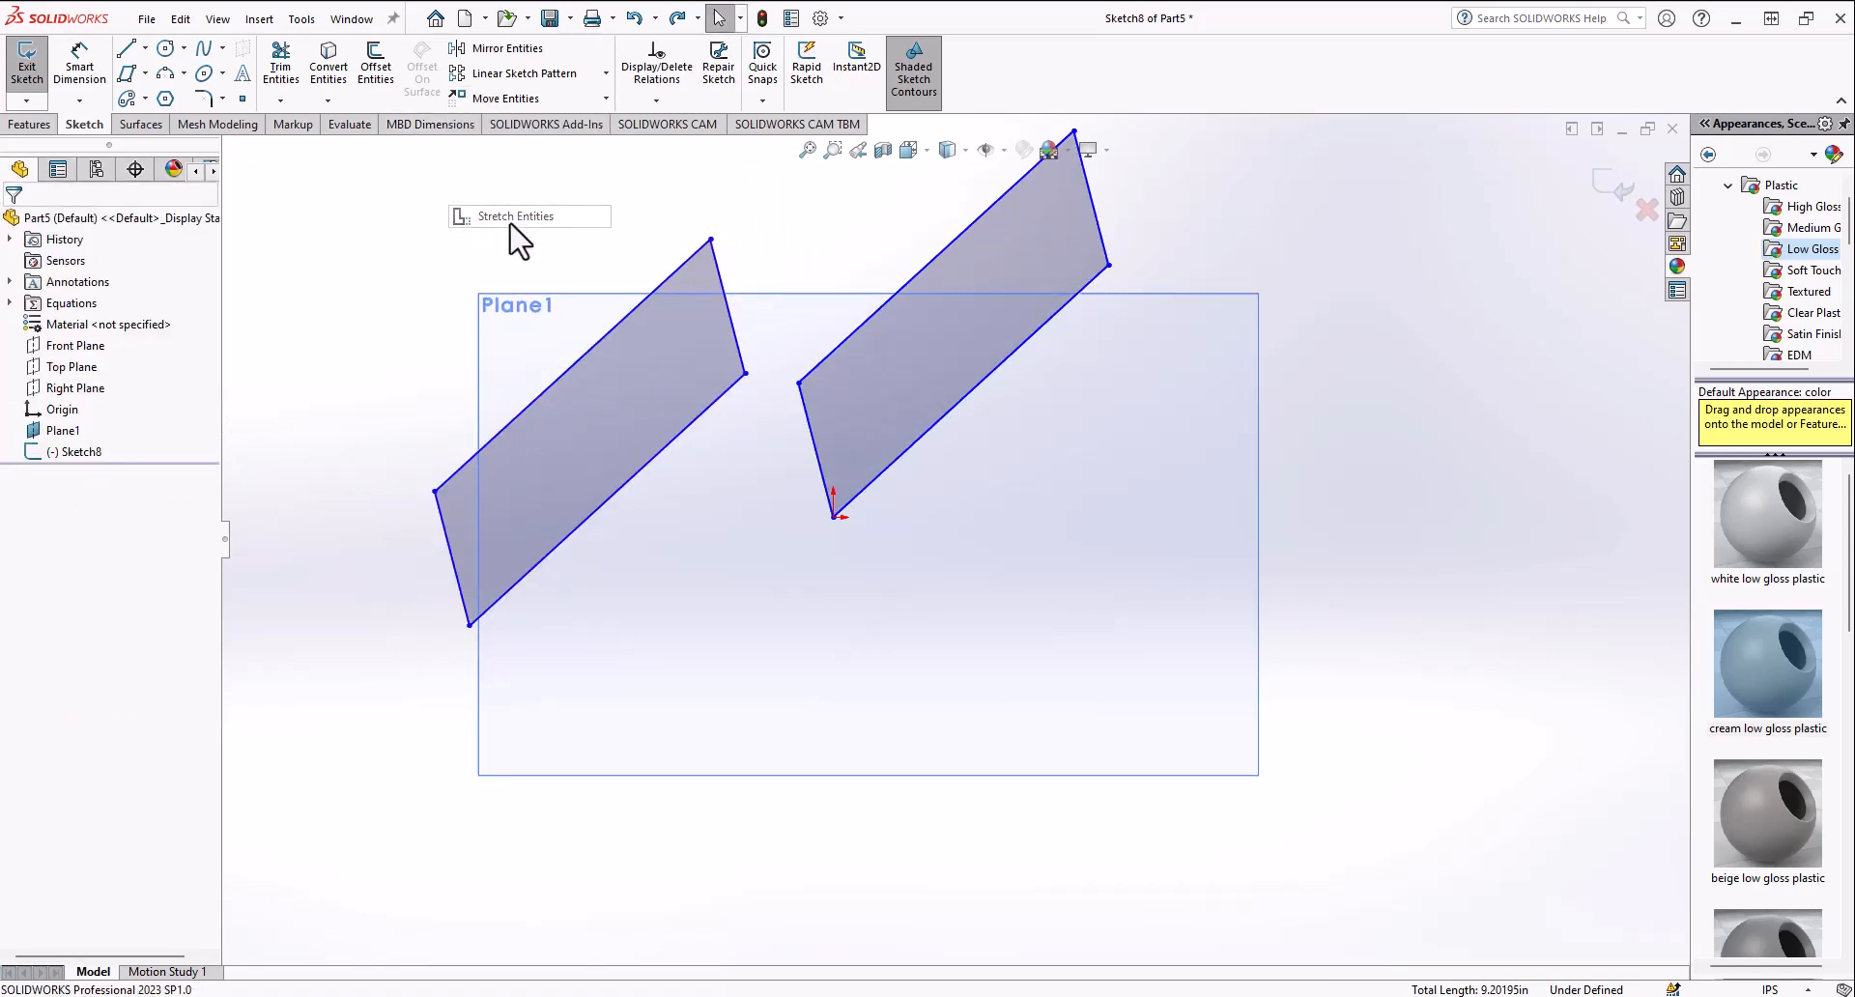
click(469, 625)
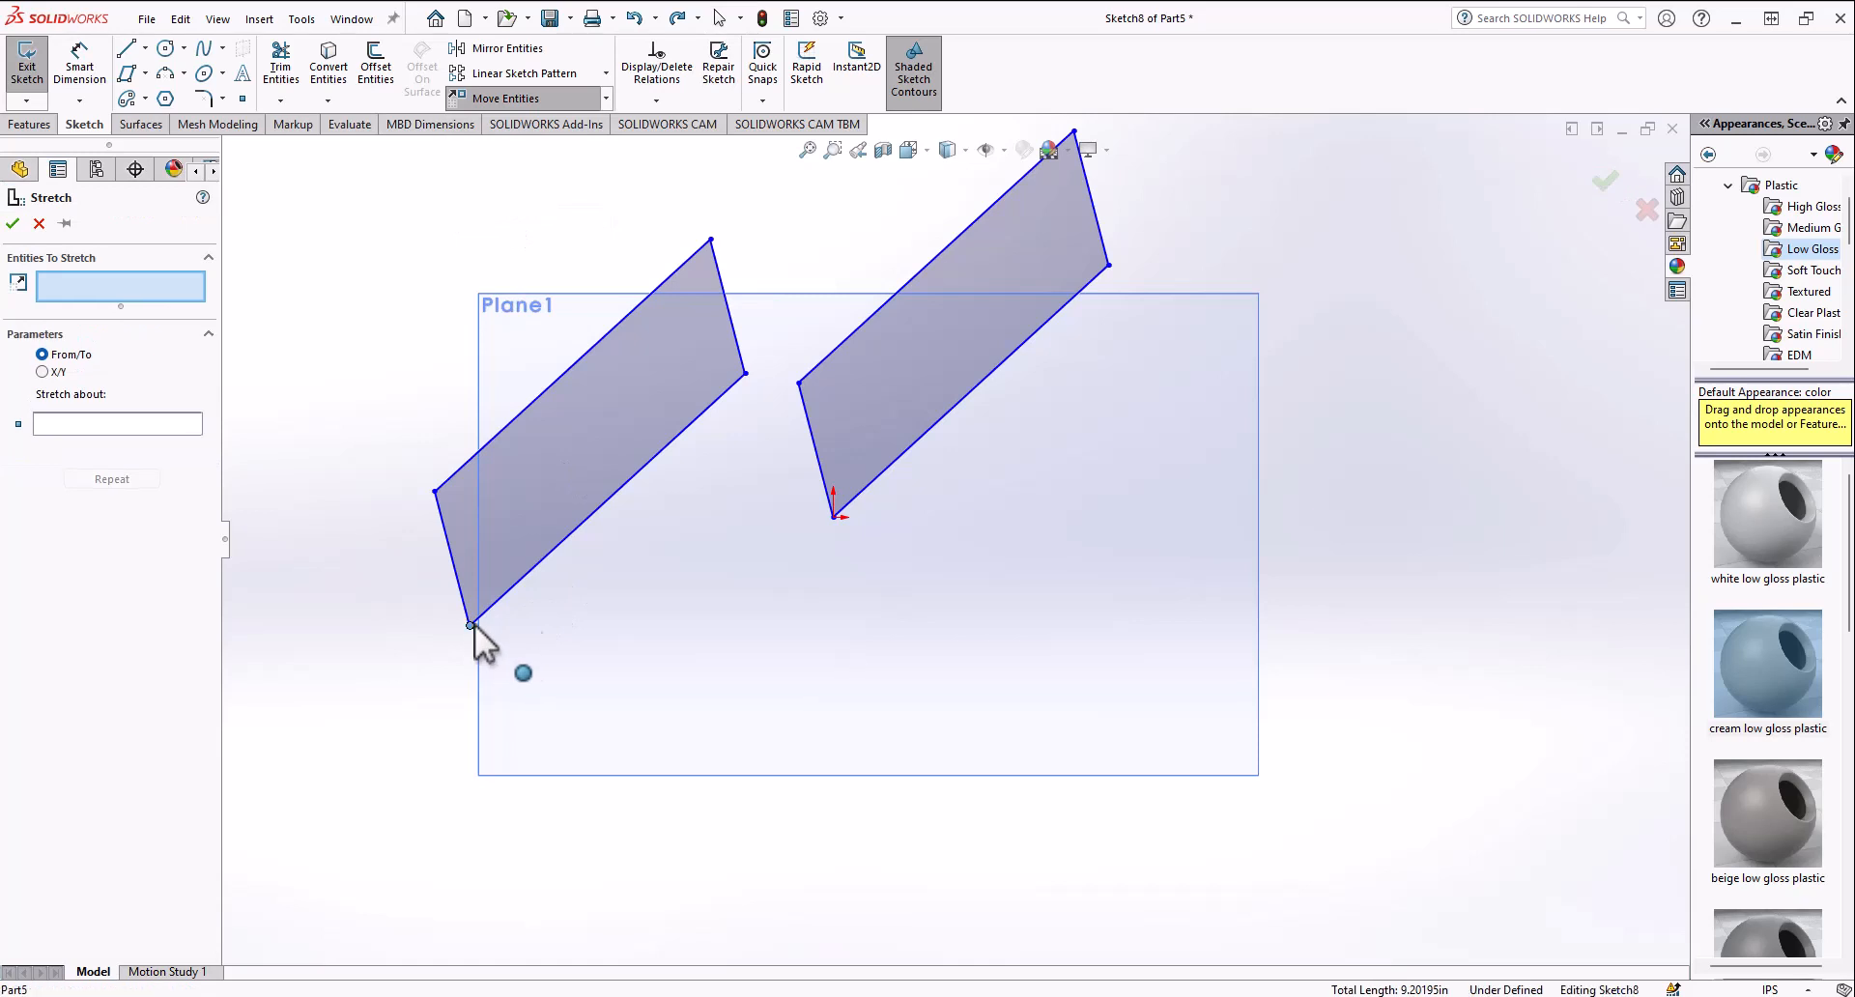
click(746, 373)
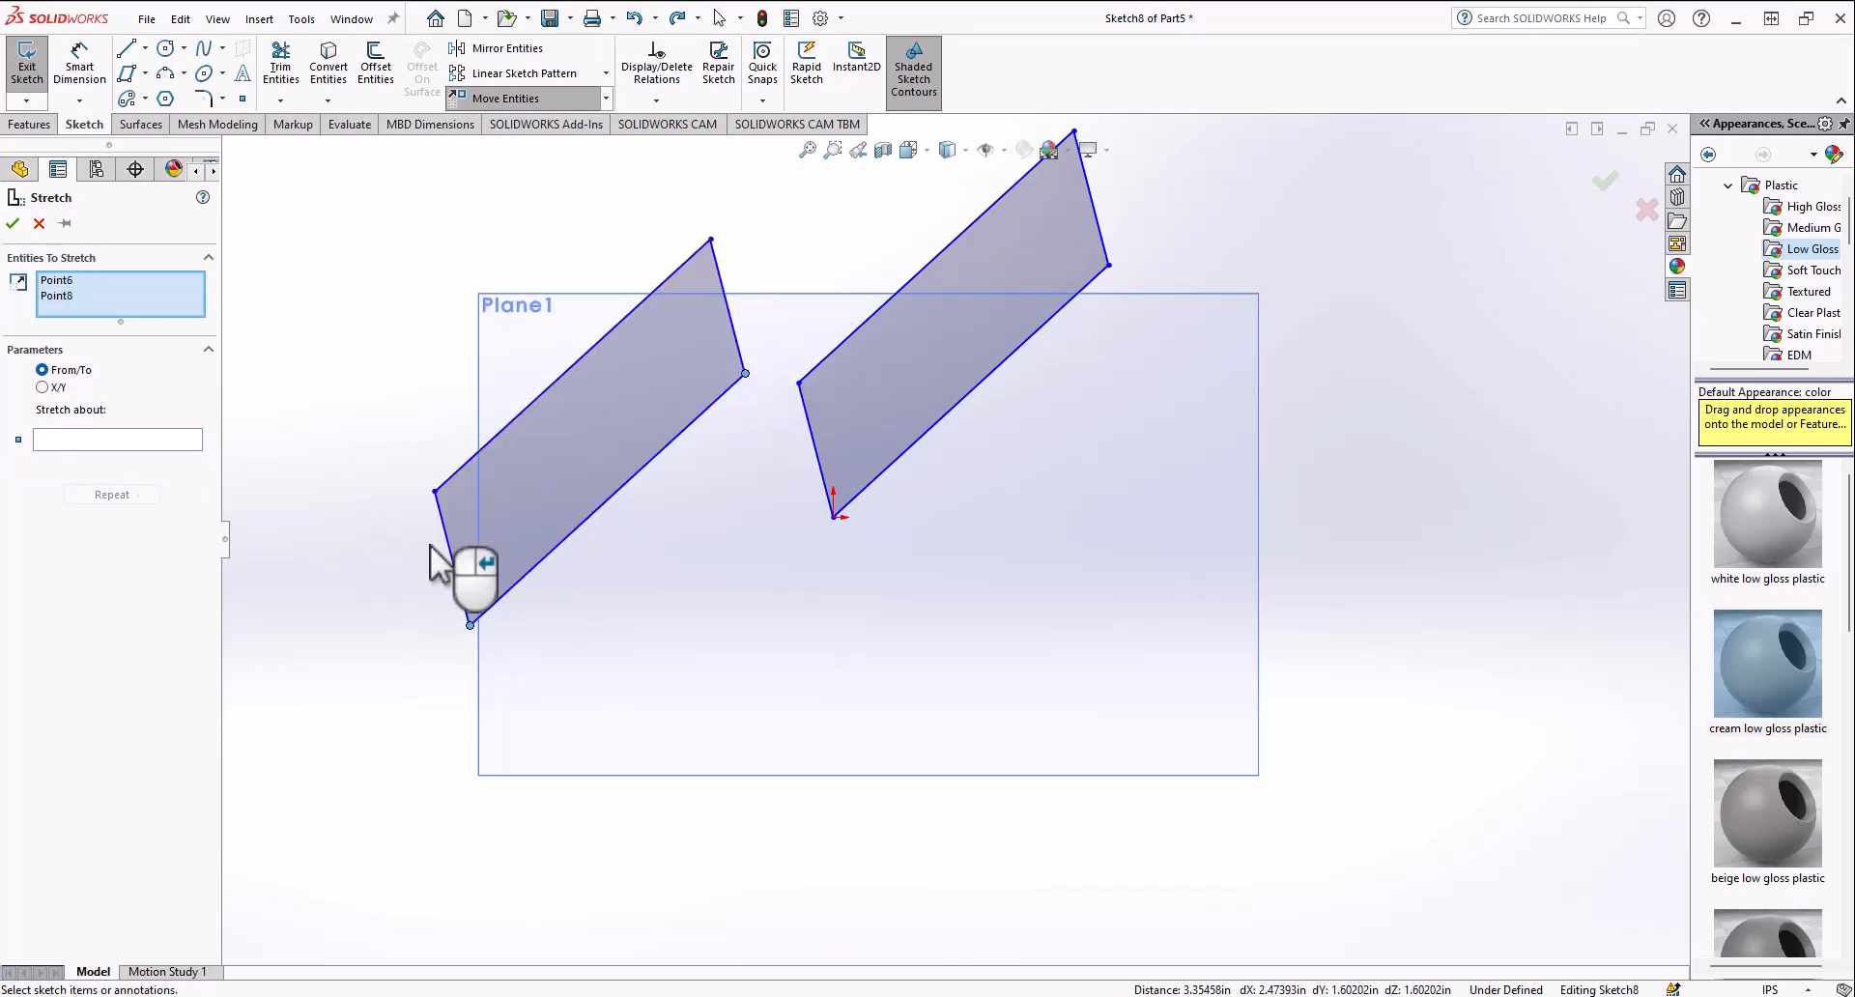
click(41, 388)
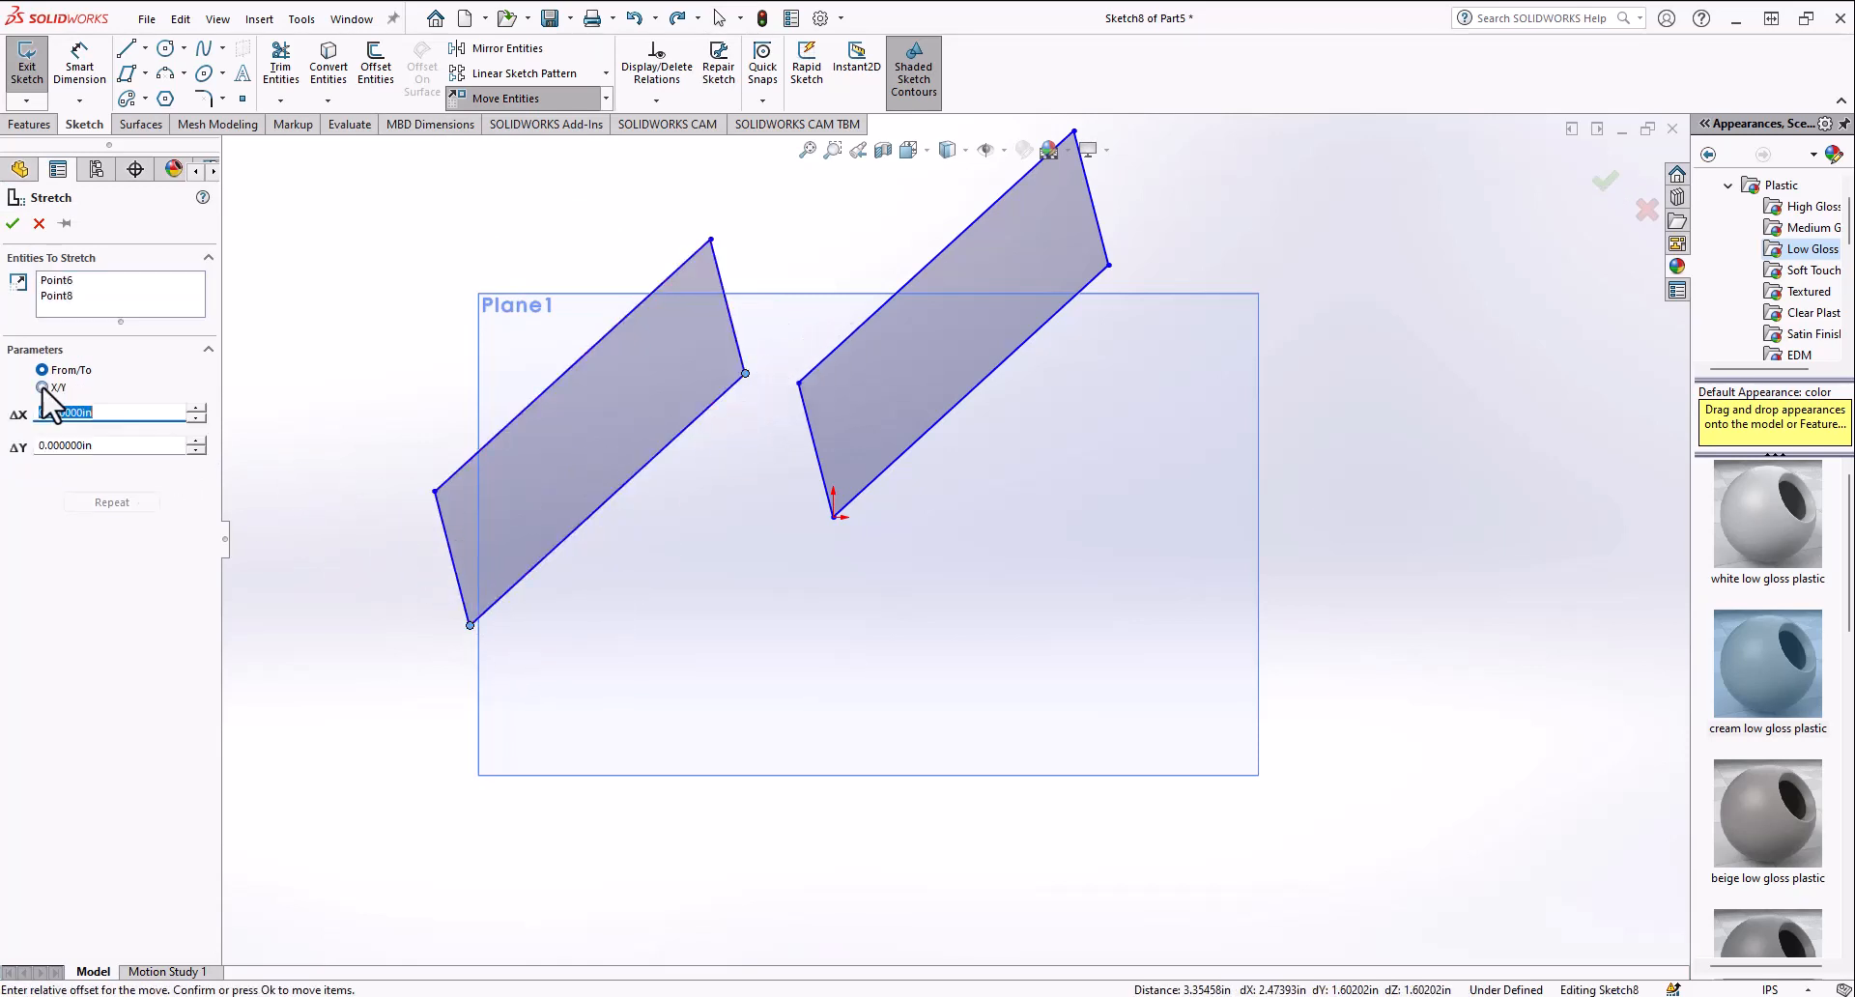
click(194, 411)
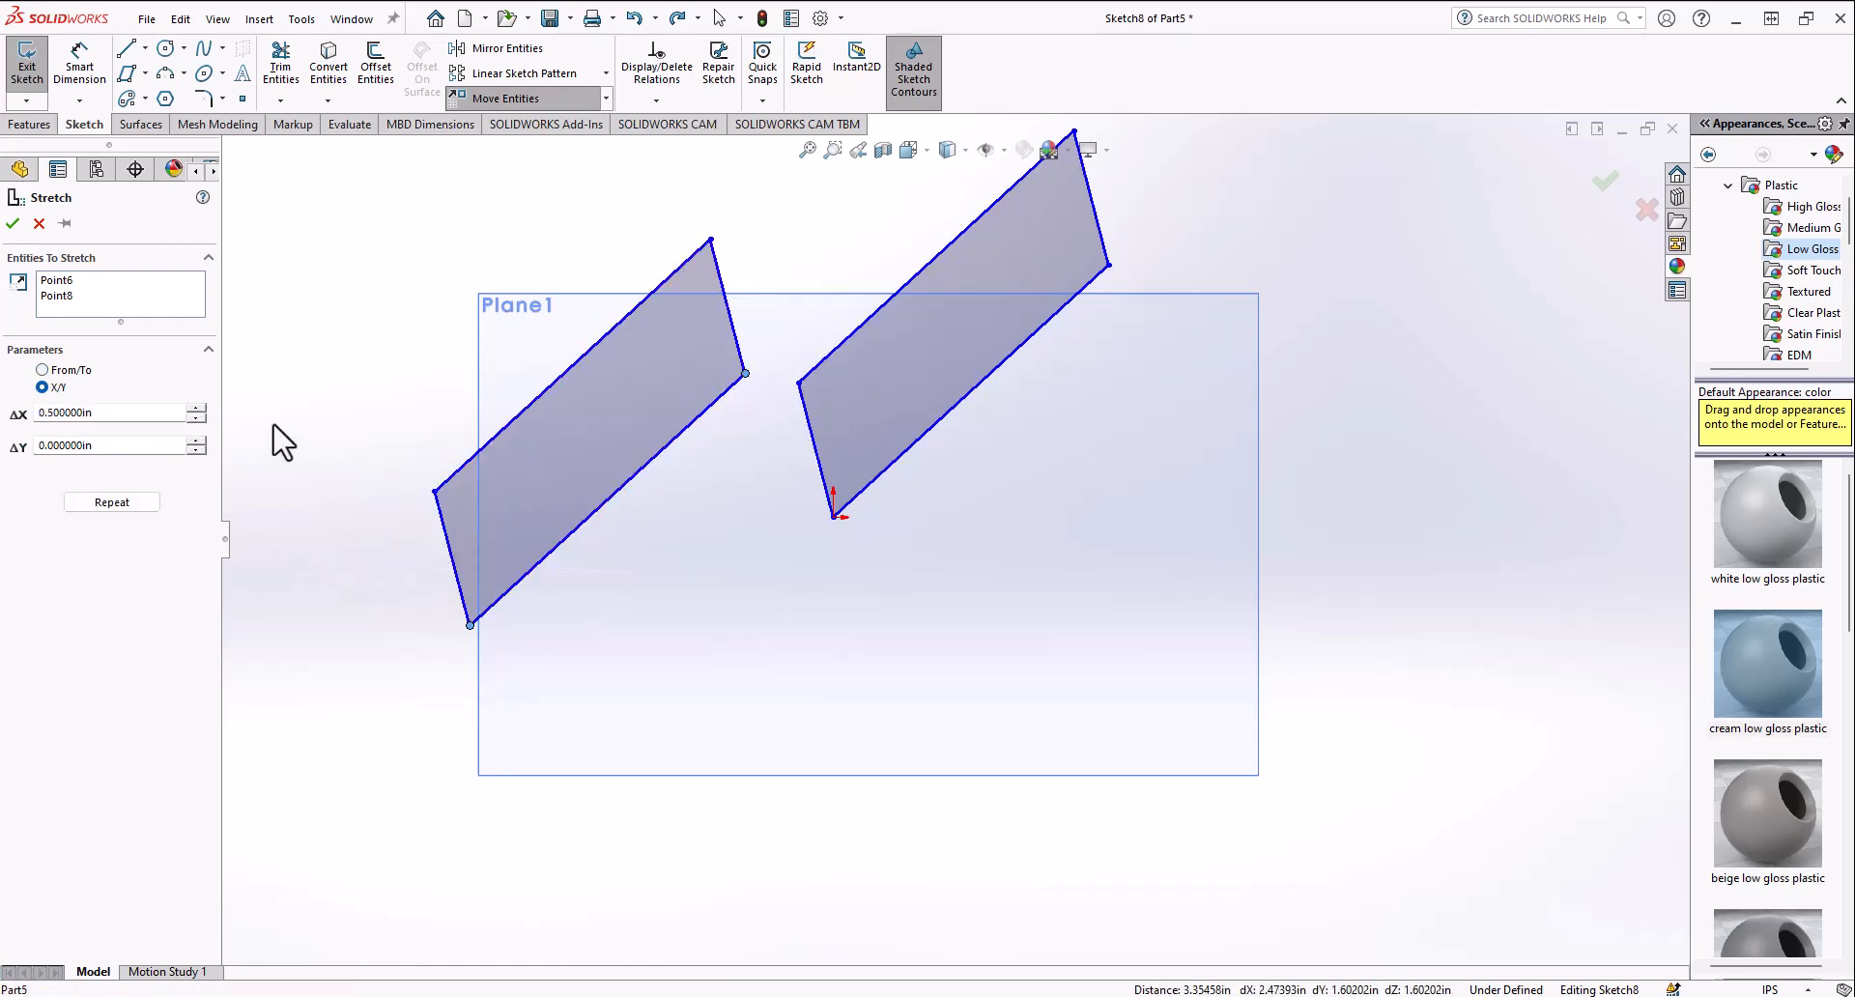
click(41, 370)
click(60, 294)
key(Escape)
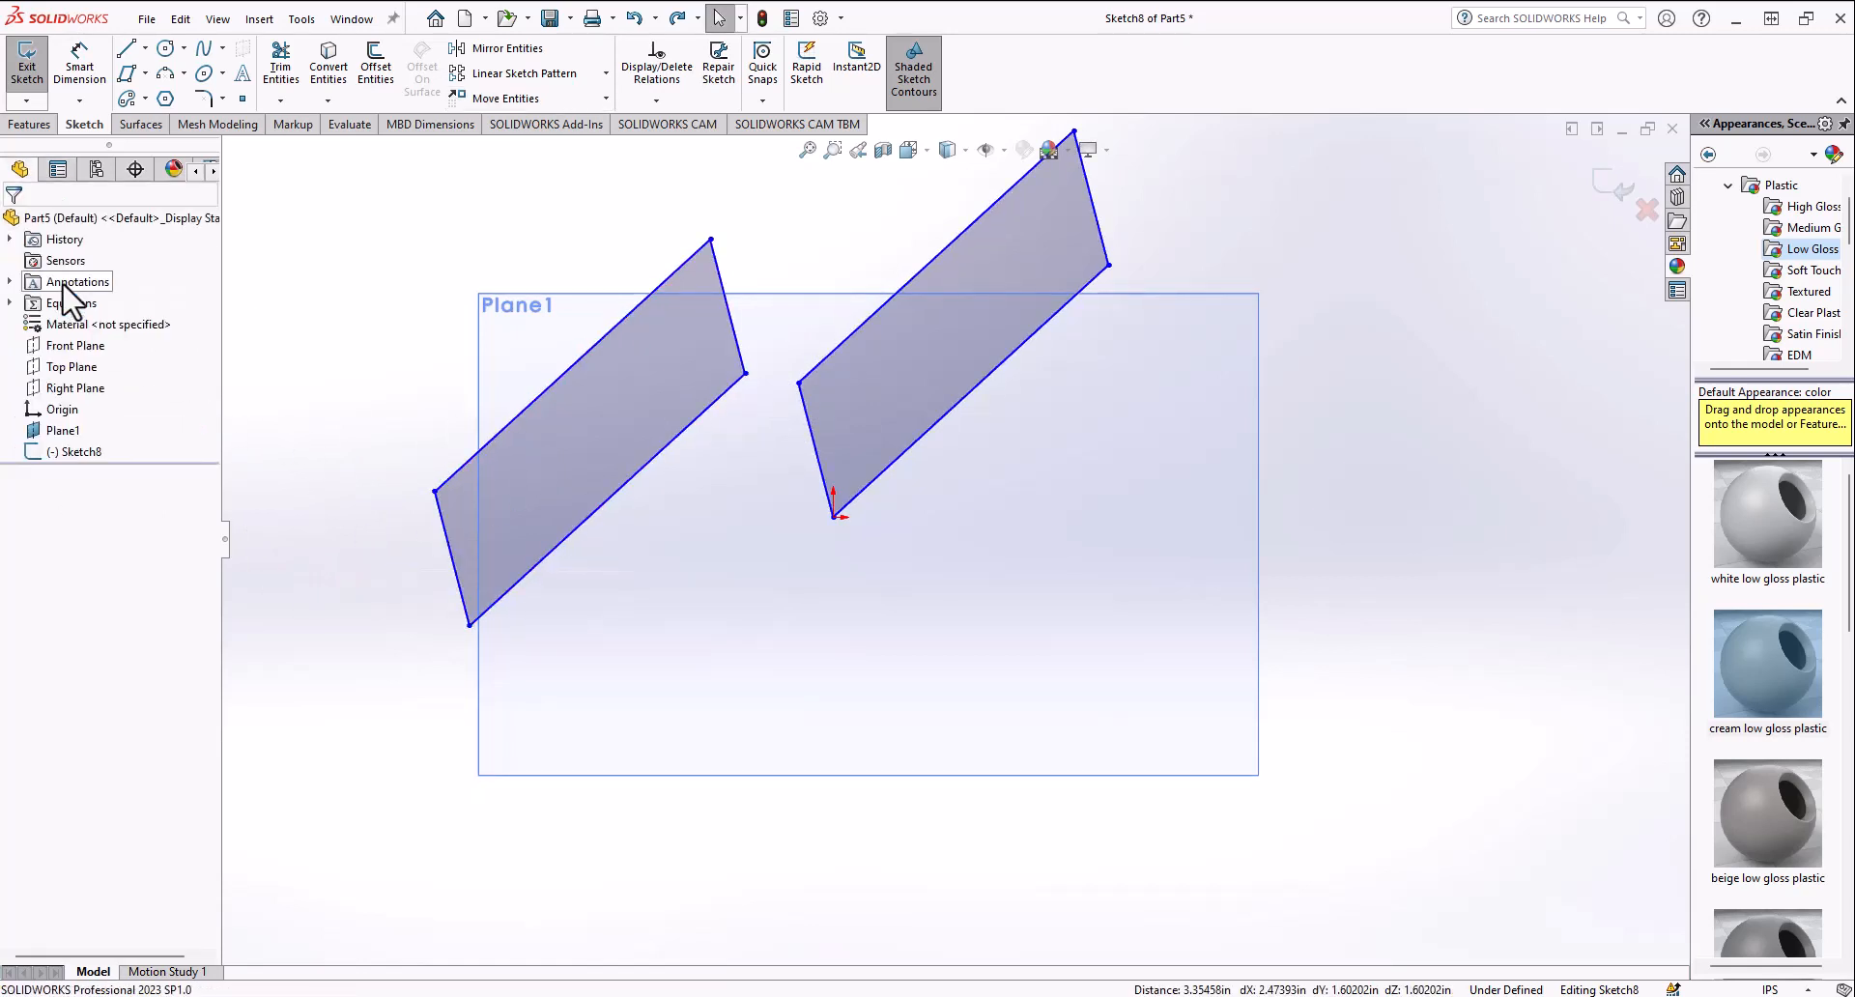
Step: Try stretching the parallelogram with X/Y offsets of 3.4 in and 0.4 in, then cancel
click(606, 98)
click(502, 215)
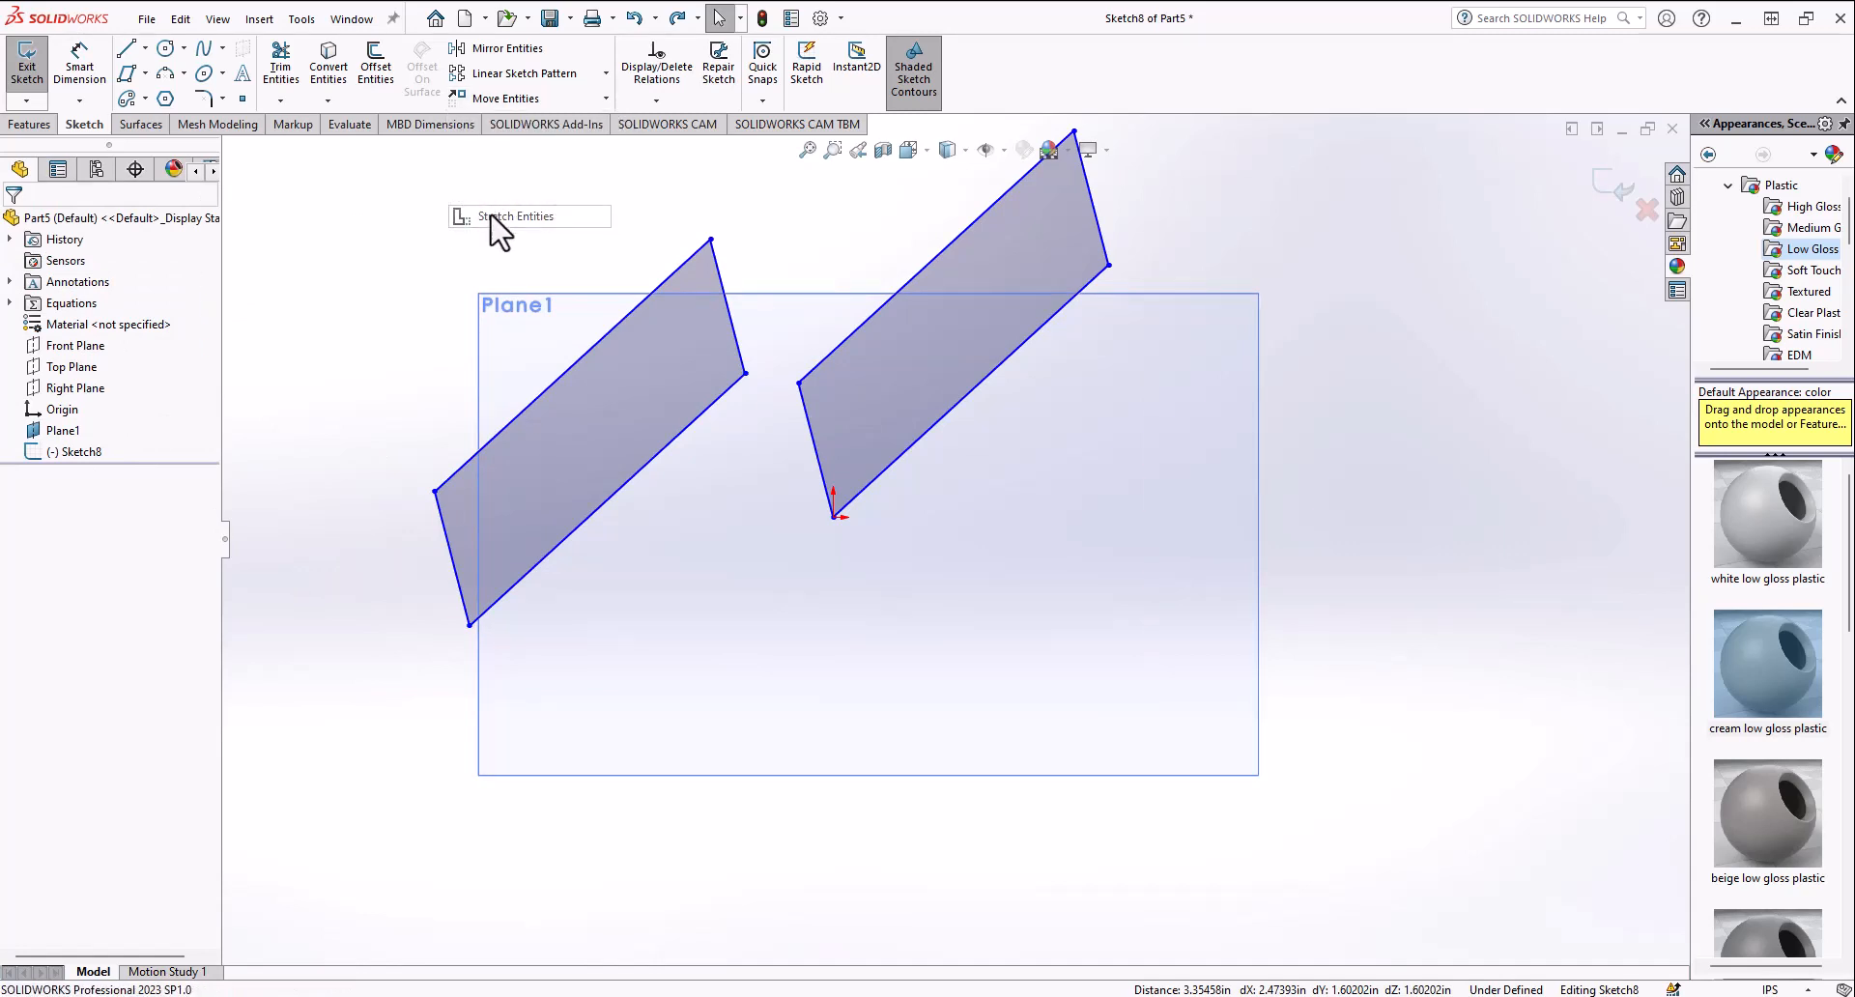
click(556, 378)
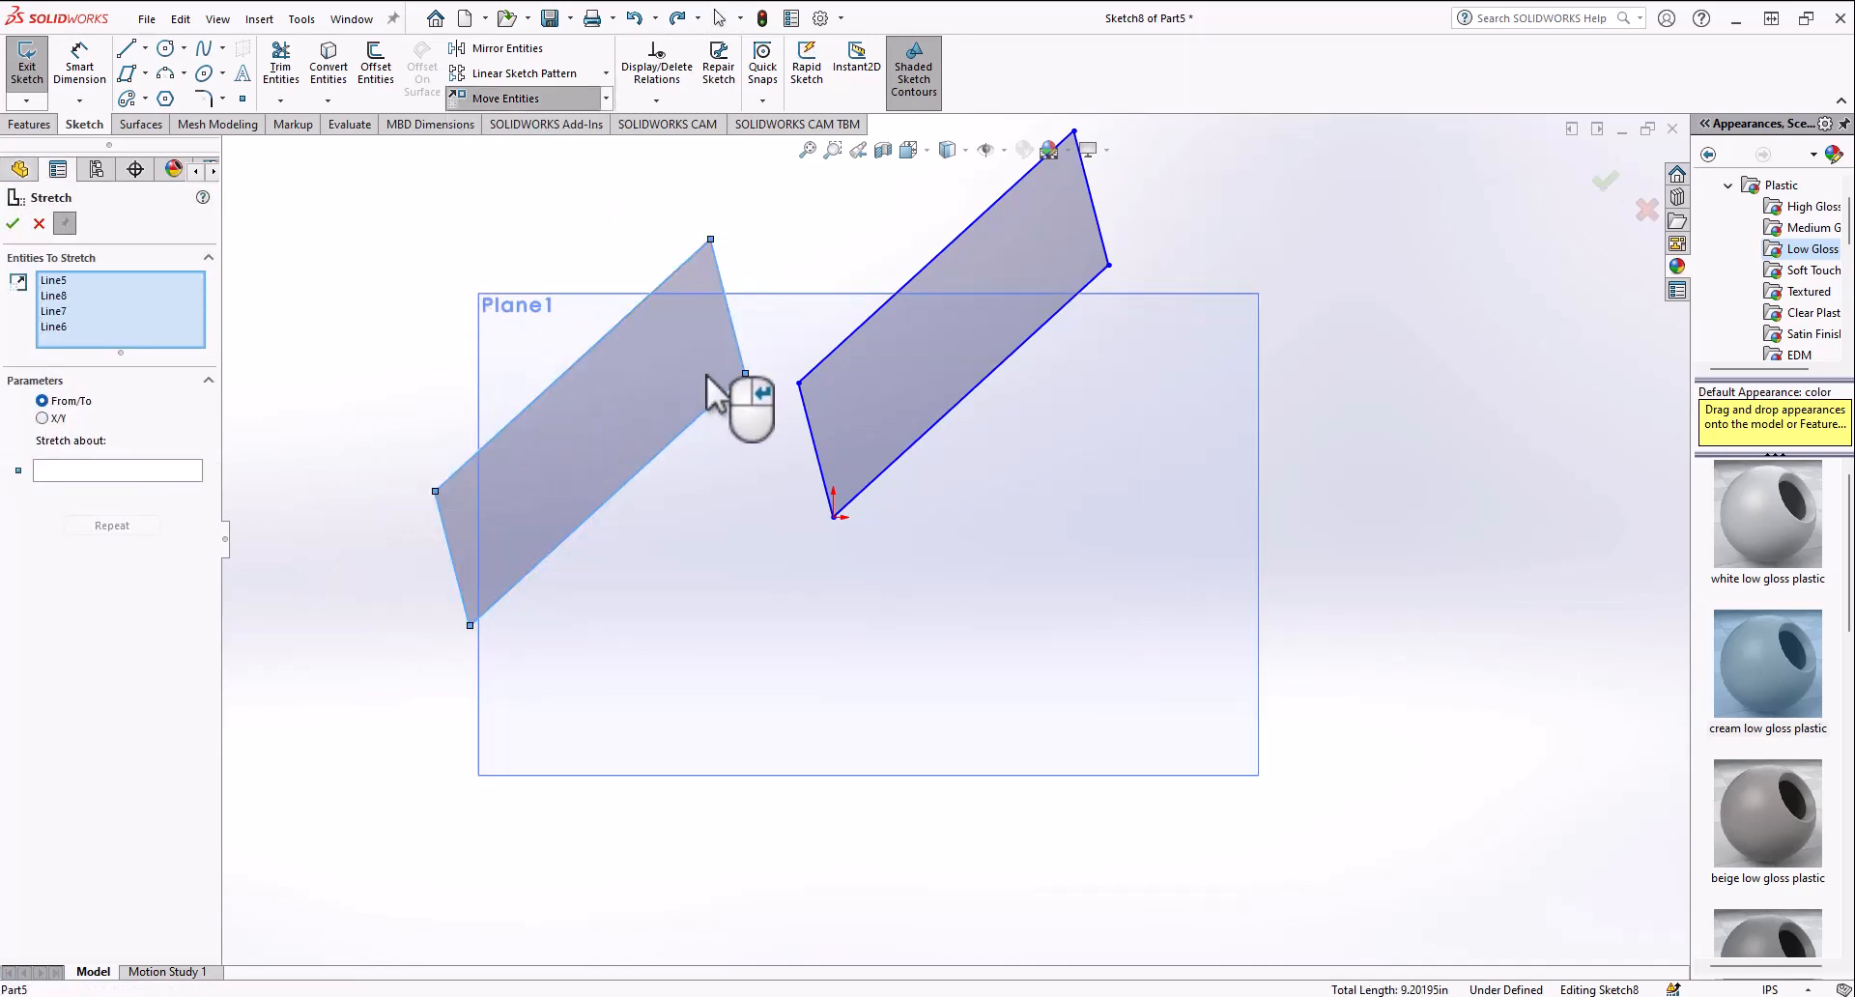
drag(745, 374, 785, 317)
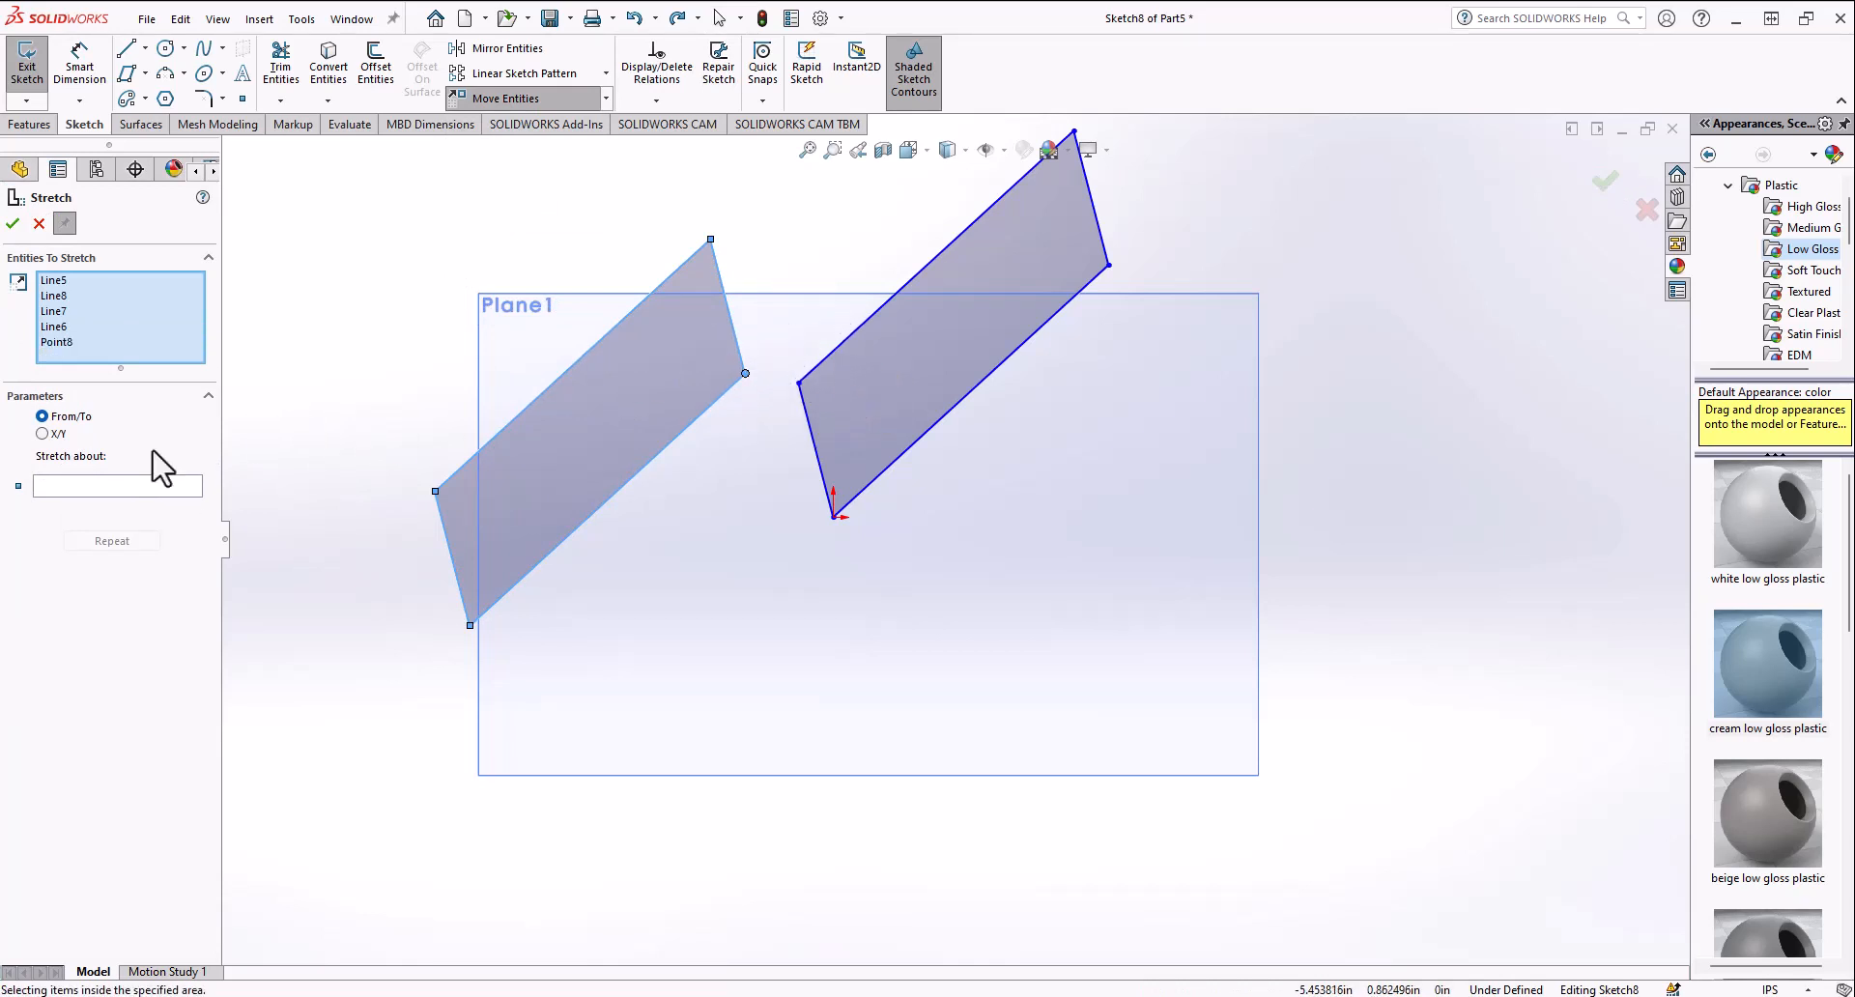
click(41, 434)
click(202, 458)
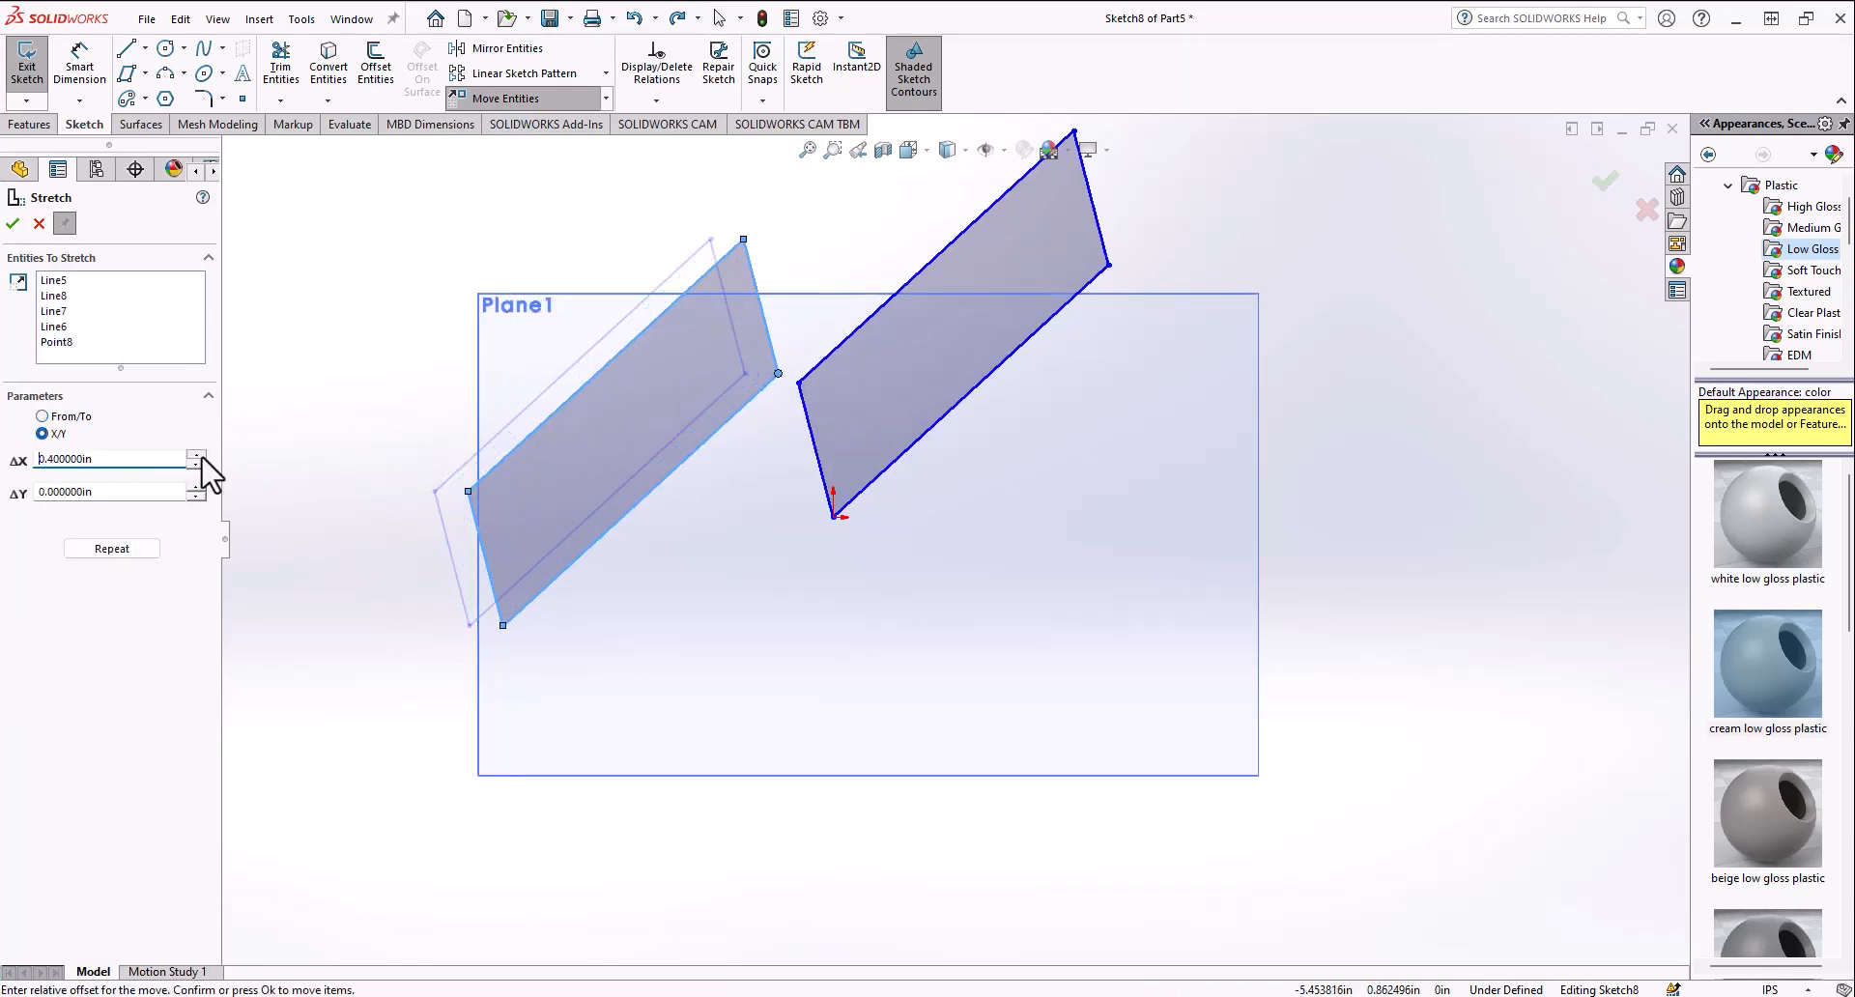
click(202, 458)
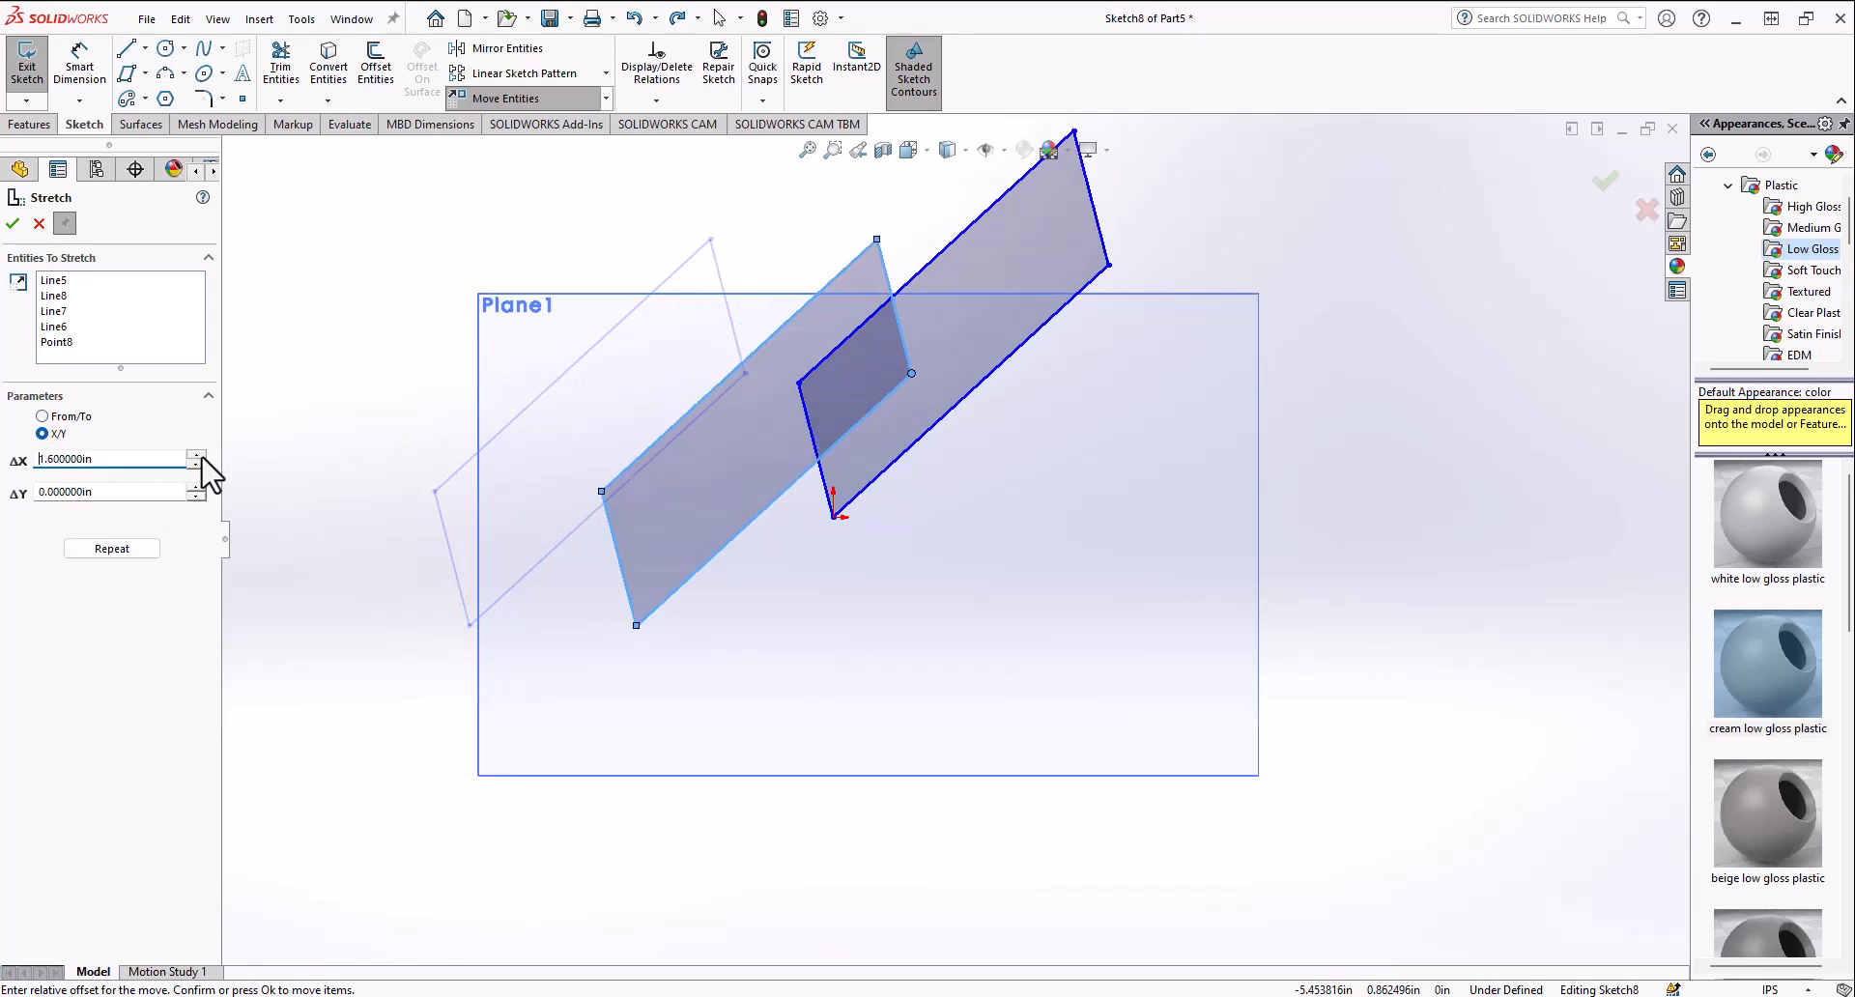
click(202, 458)
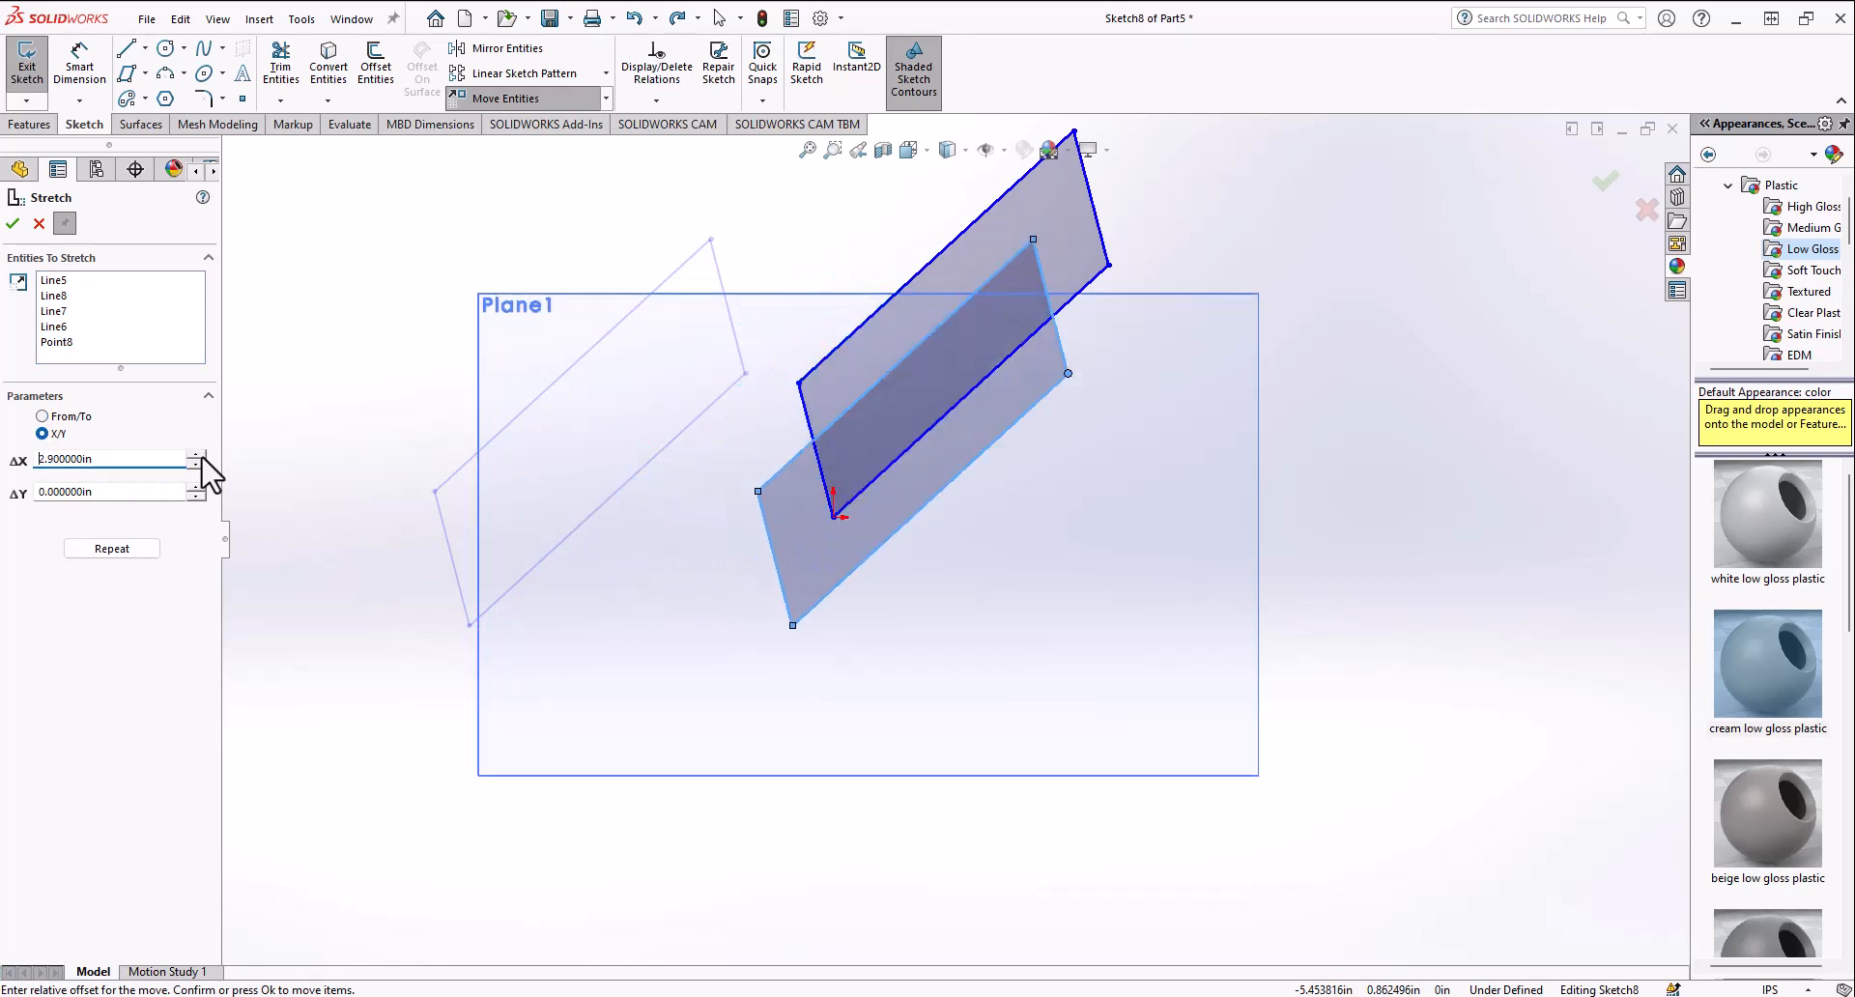
click(196, 487)
click(196, 488)
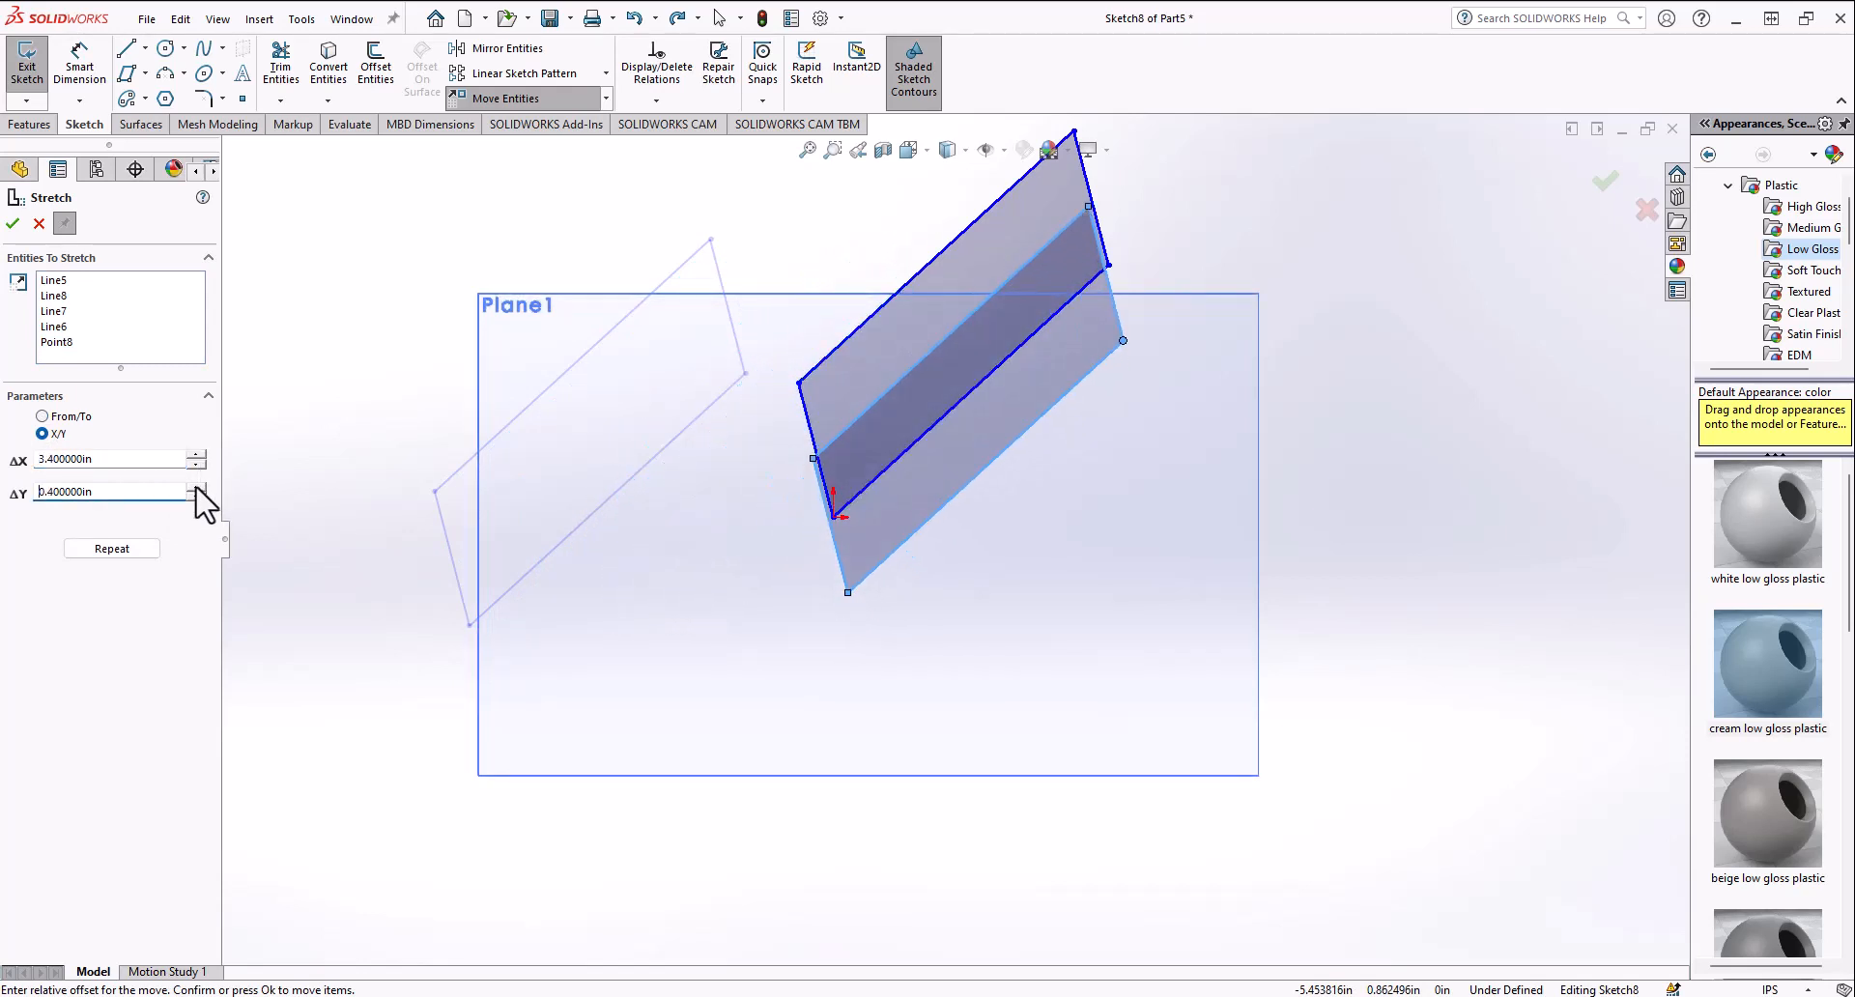
click(38, 226)
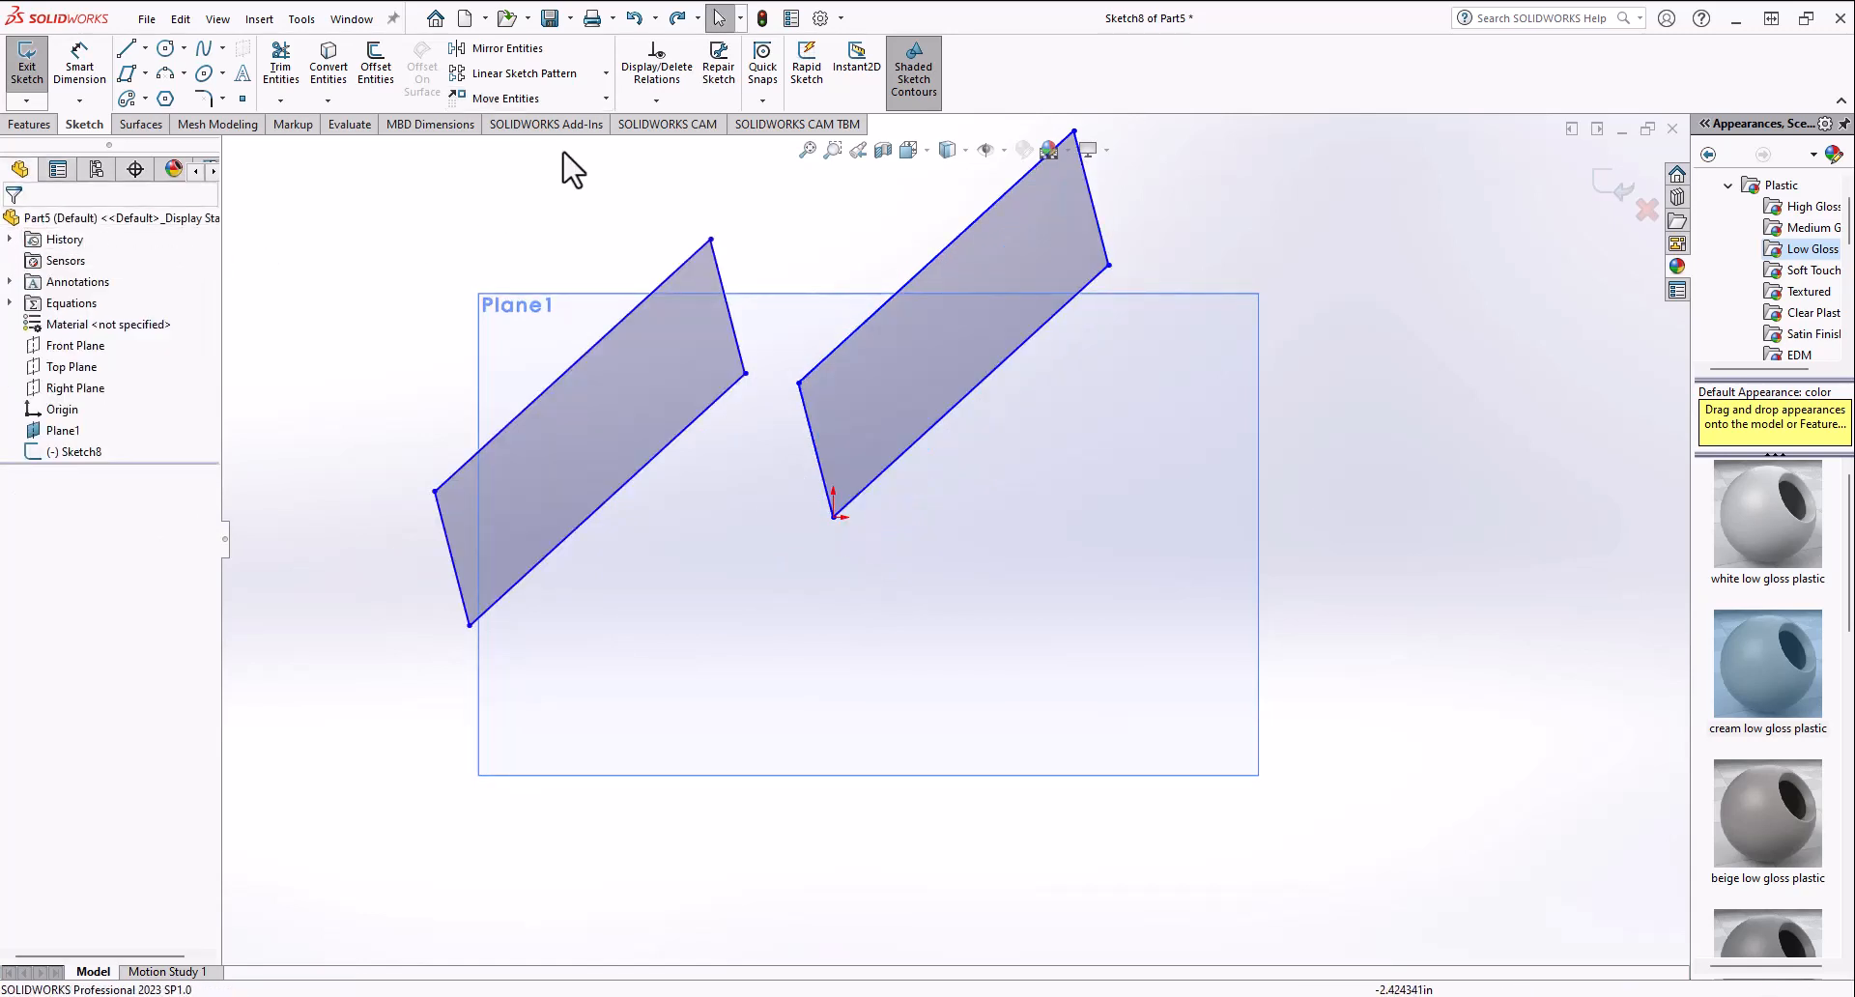
Step: Delete both parallelograms from the sketch
click(661, 394)
key(Delete)
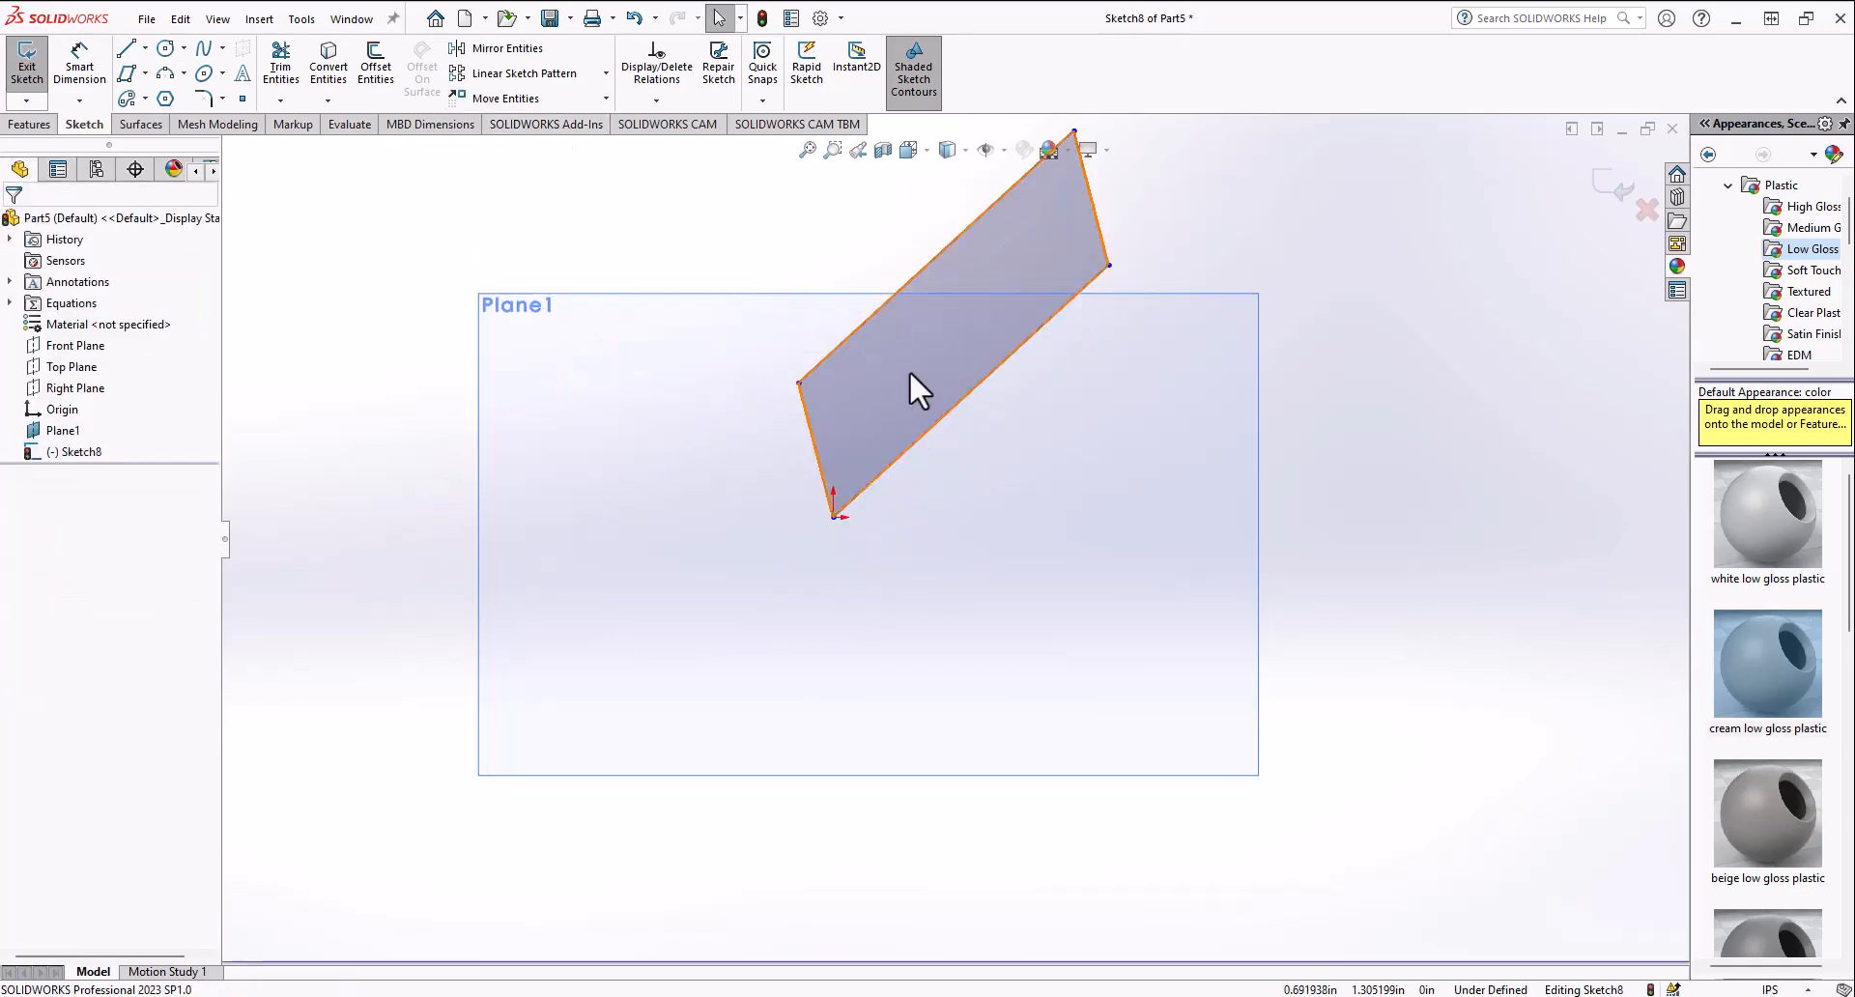
click(911, 385)
key(Delete)
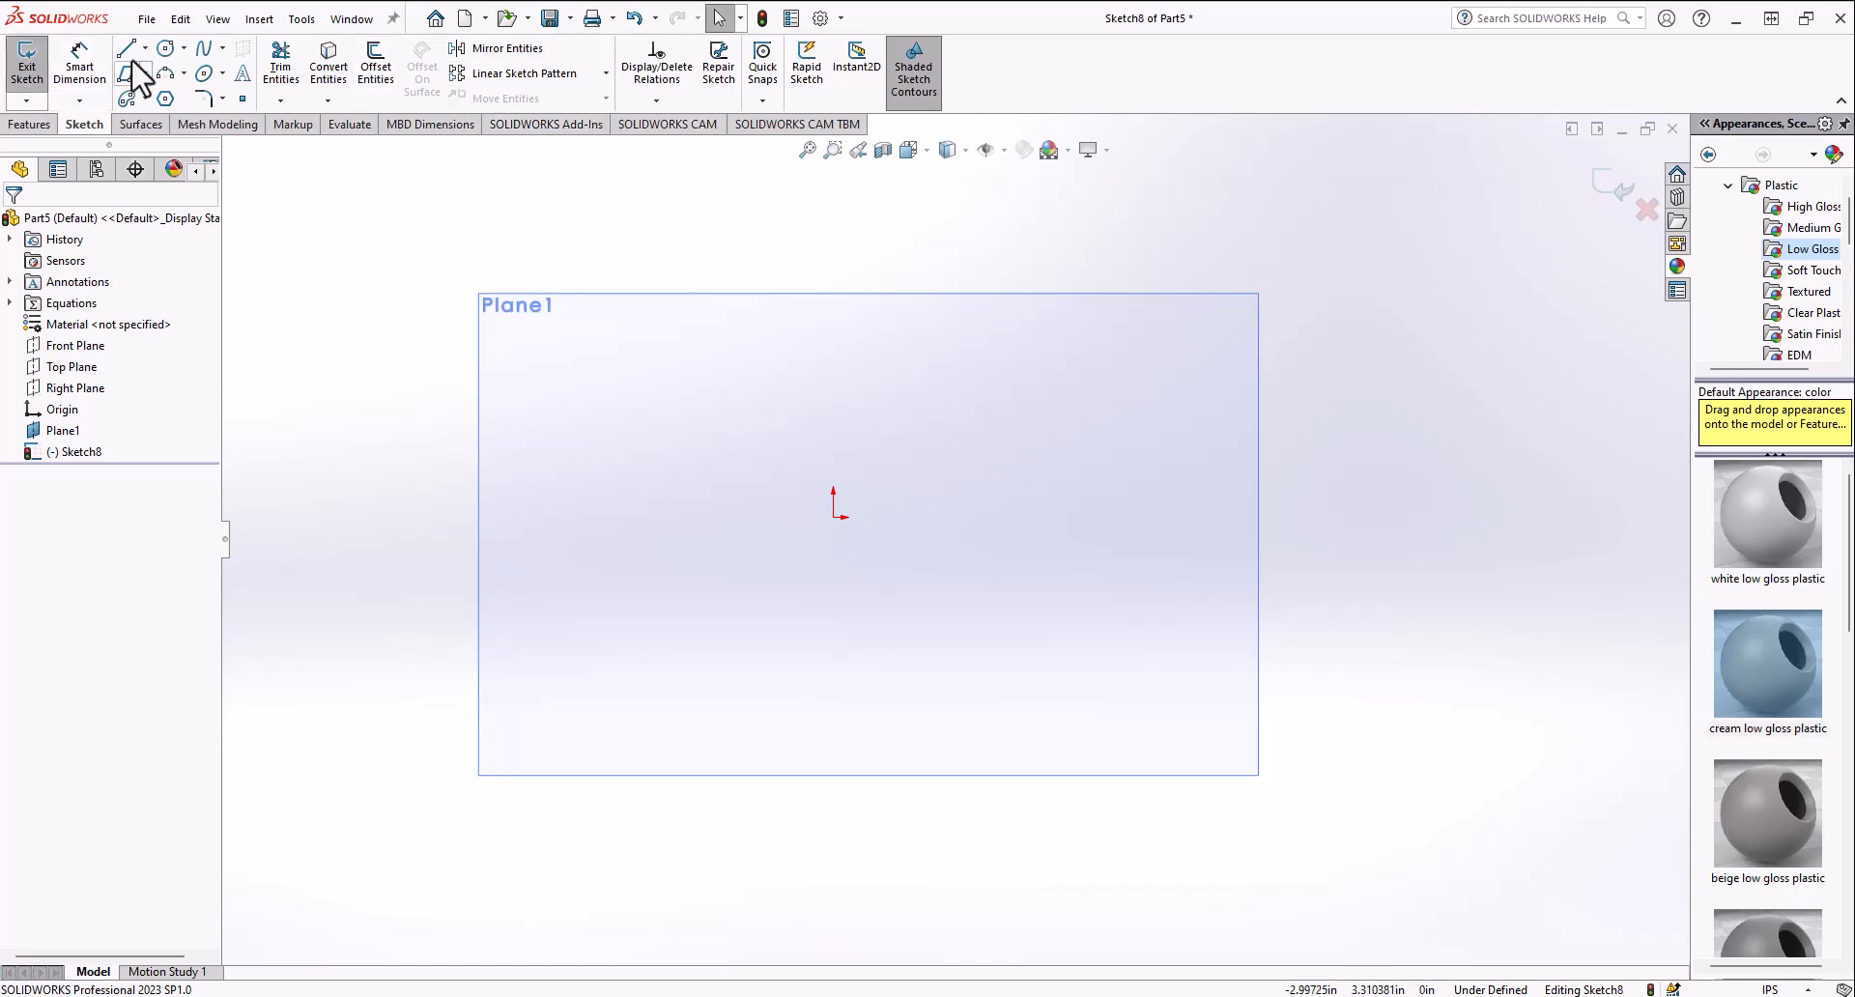
Step: Sketch a closed profile of three lines and an arc segment at its upper right, left of the origin
click(644, 402)
click(630, 675)
click(462, 478)
drag(657, 313, 682, 324)
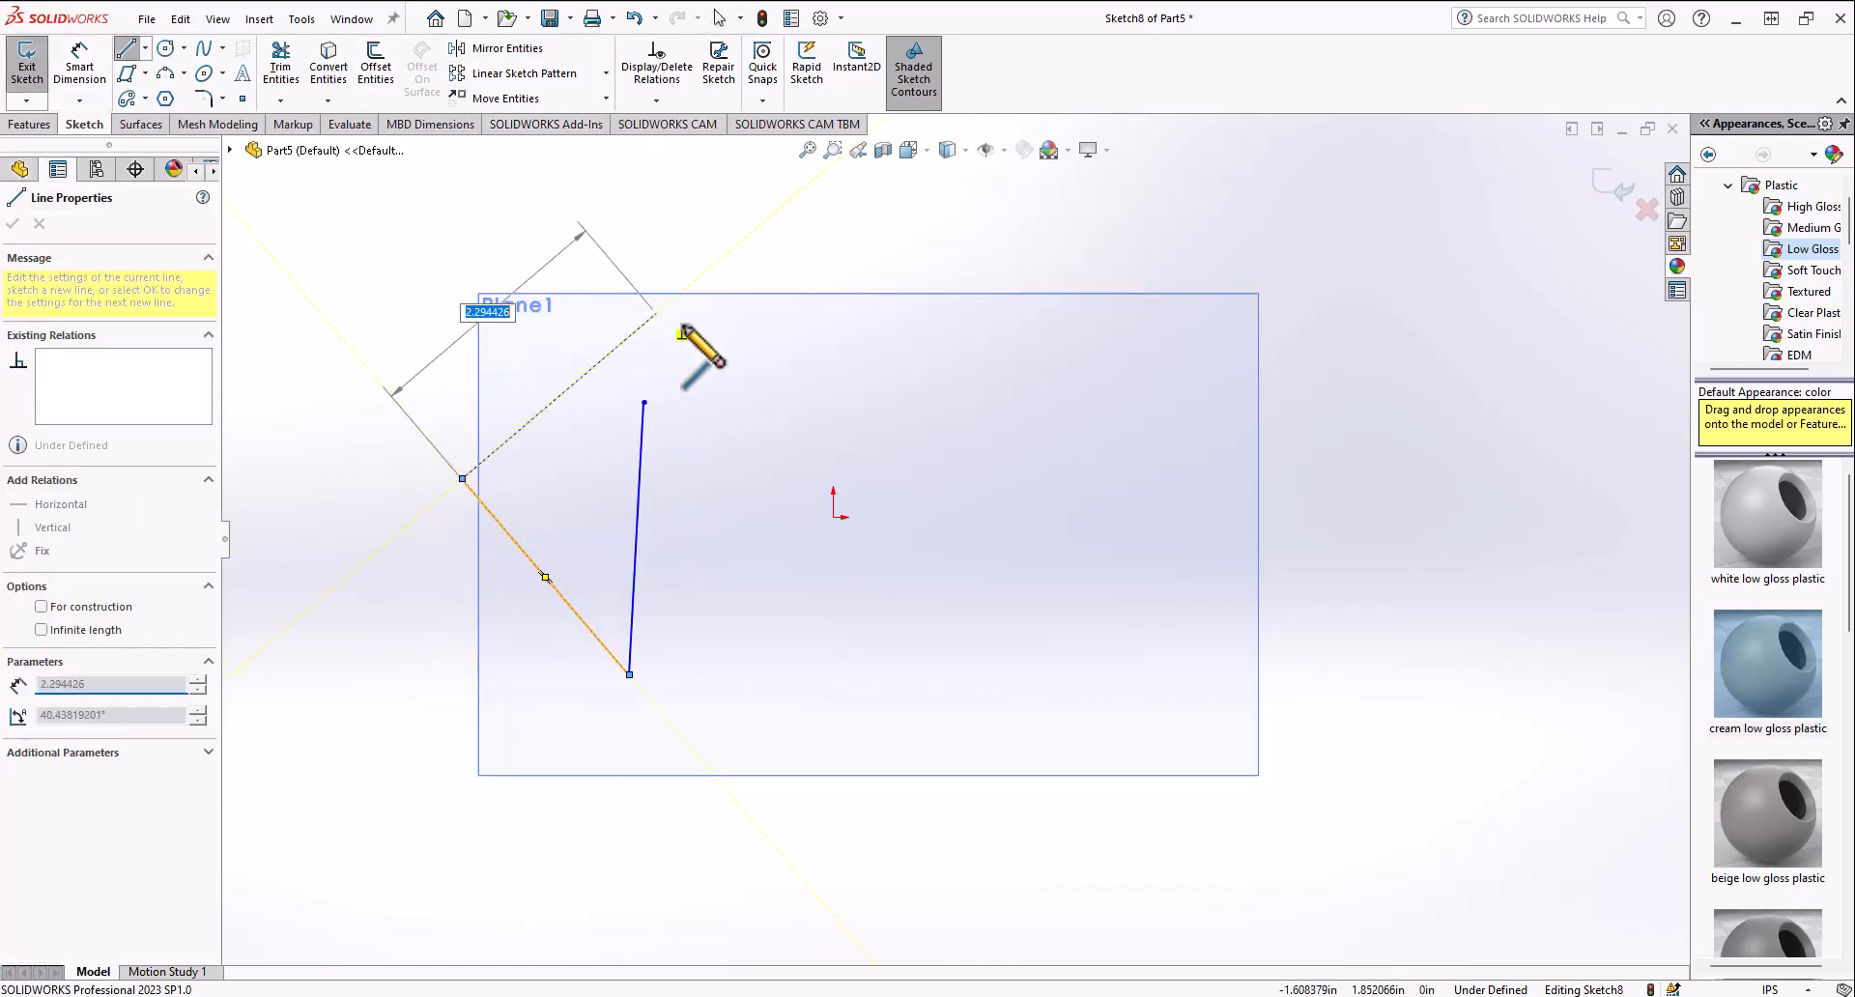
click(644, 402)
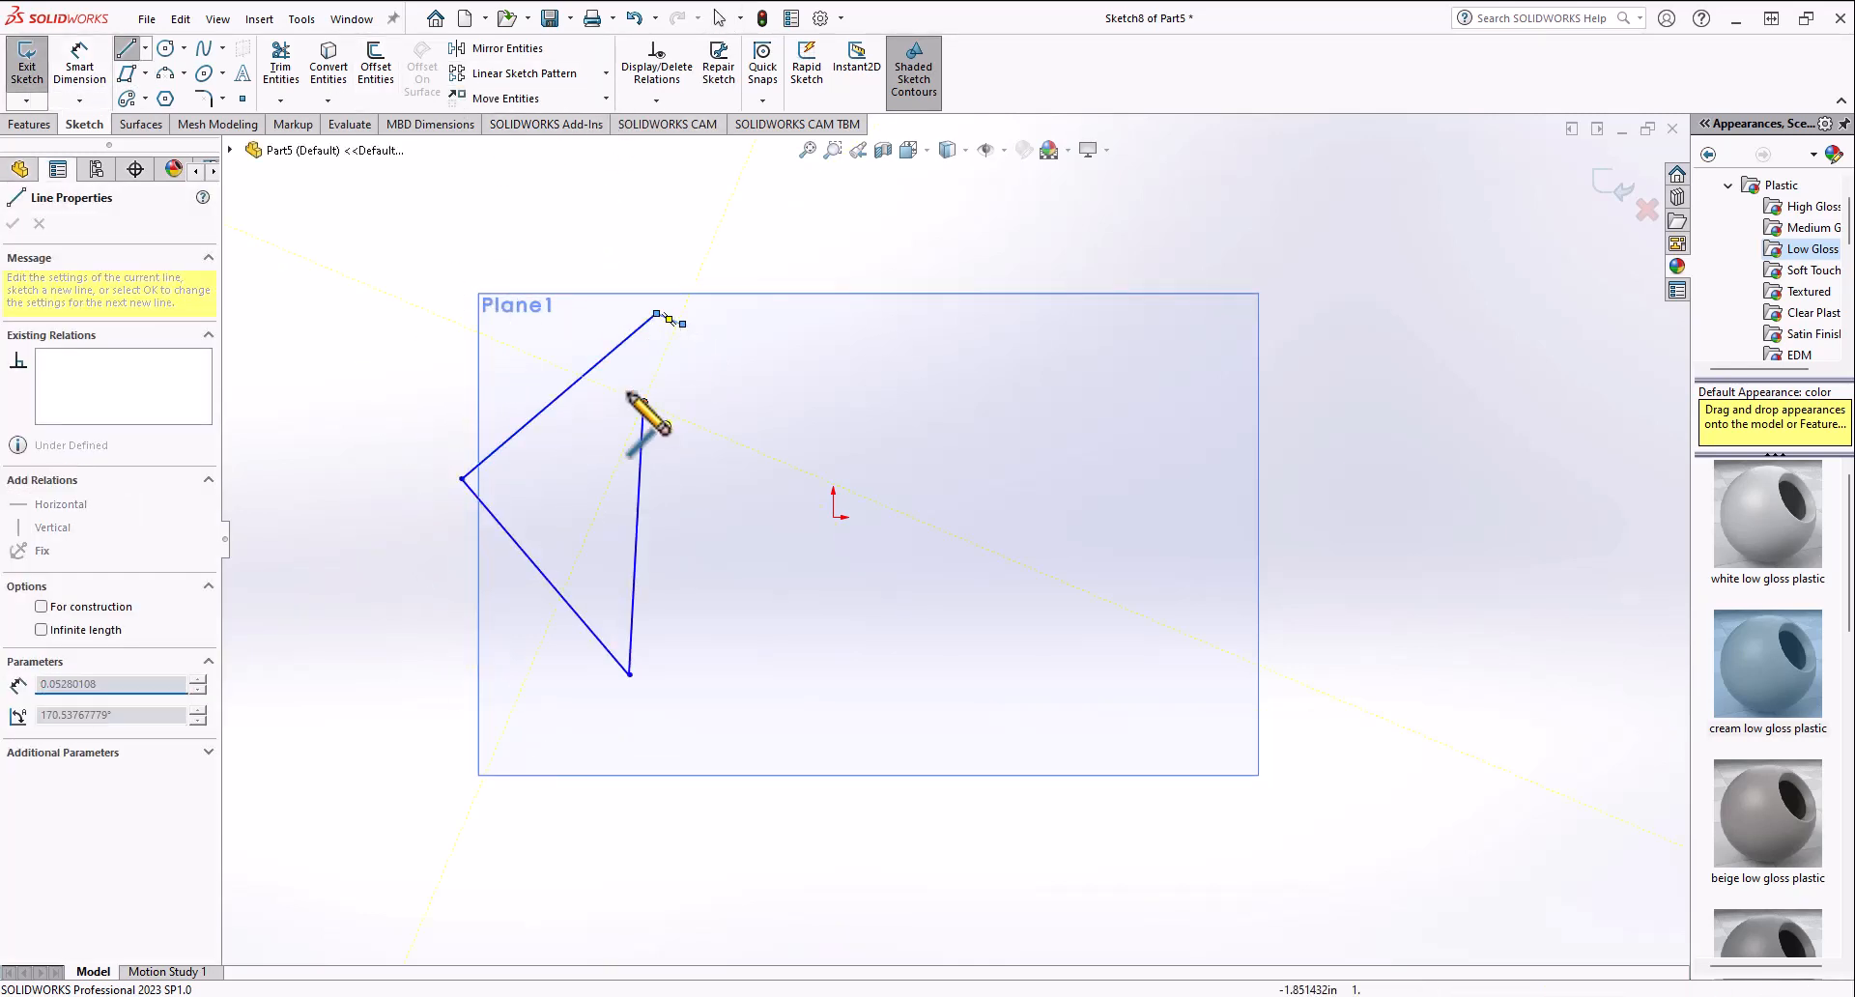
click(682, 324)
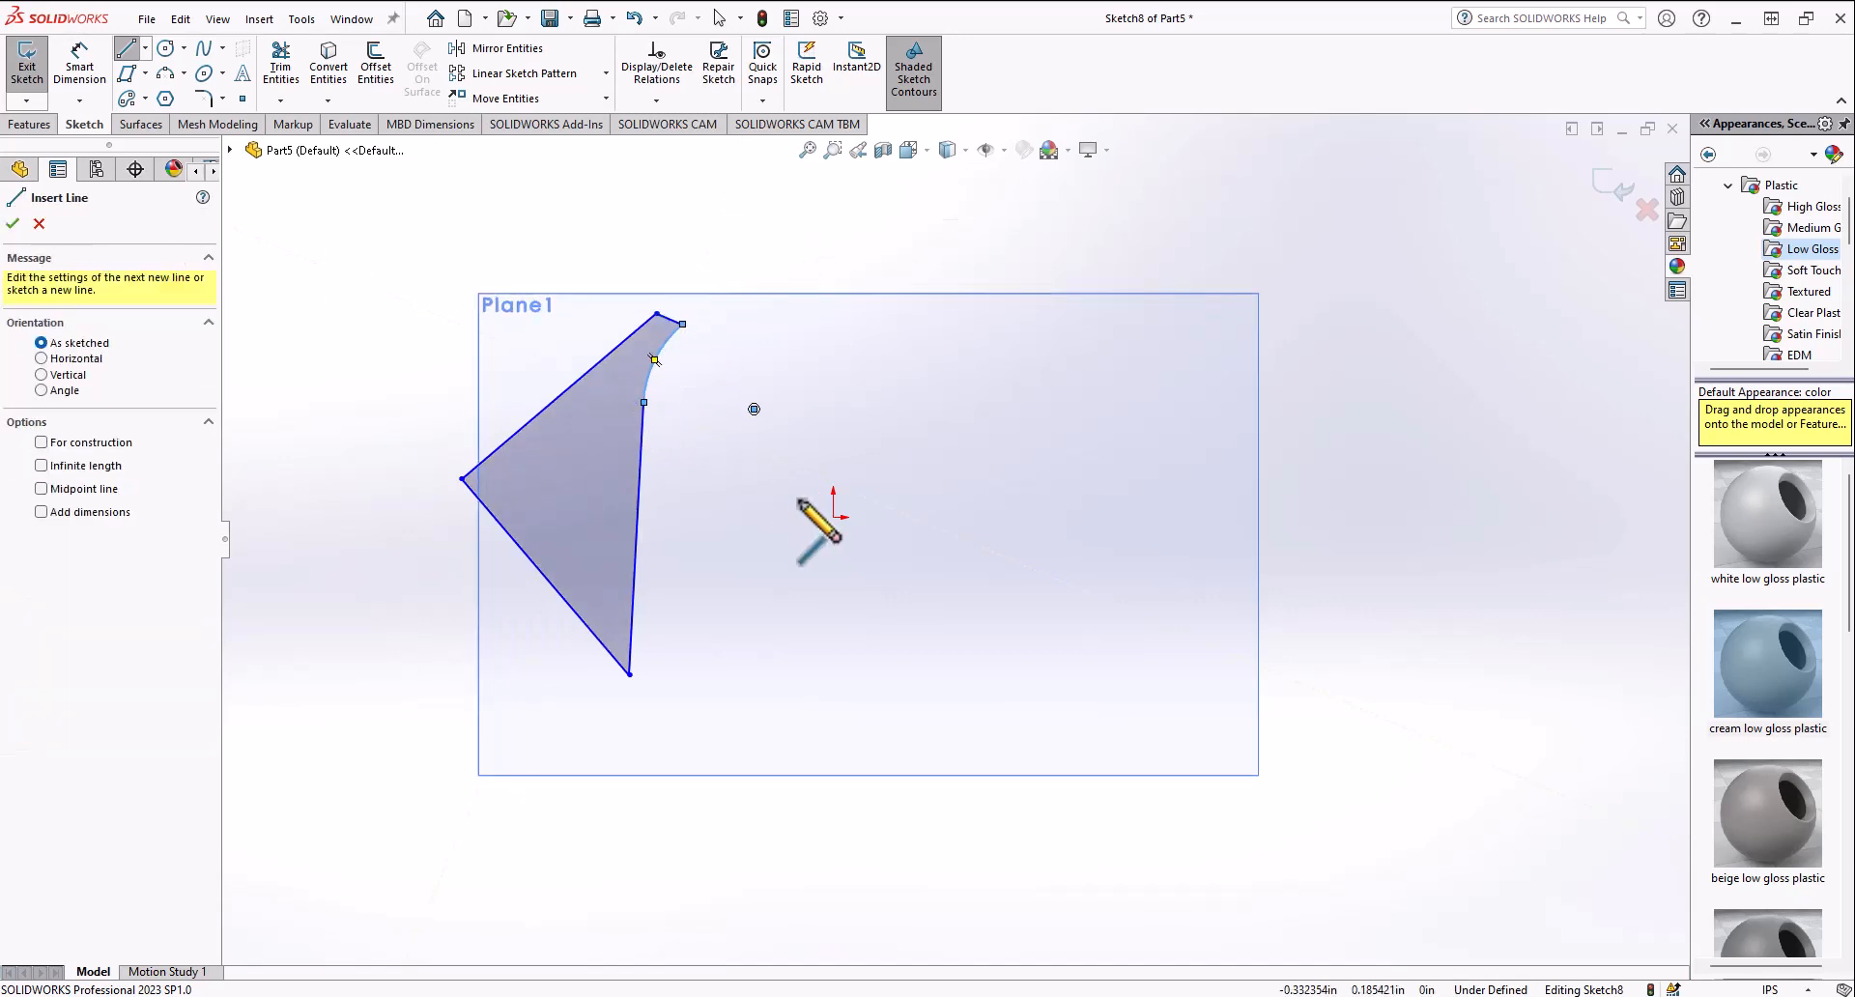
Step: Sketch a slanted centerline to the right of the profile, running from above the plane down past the origin
scroll(803, 507, up, 3)
scroll(813, 512, down, 5)
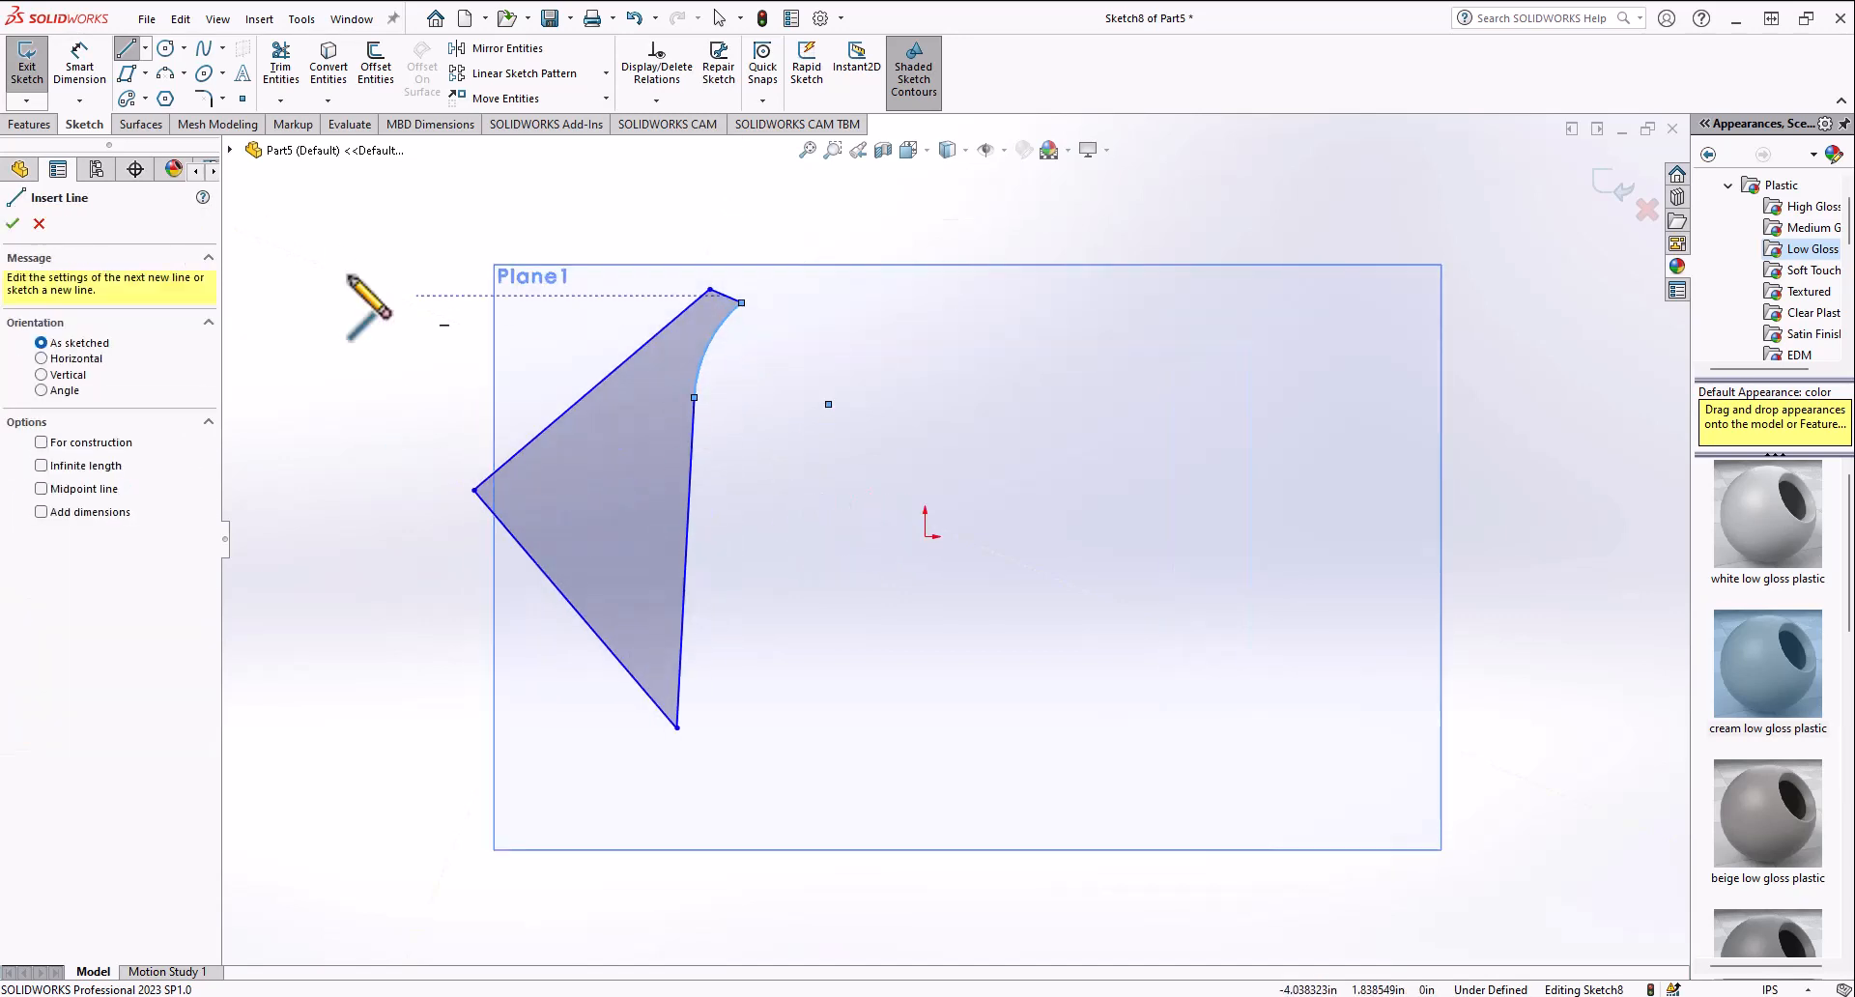
click(145, 47)
click(159, 89)
click(722, 204)
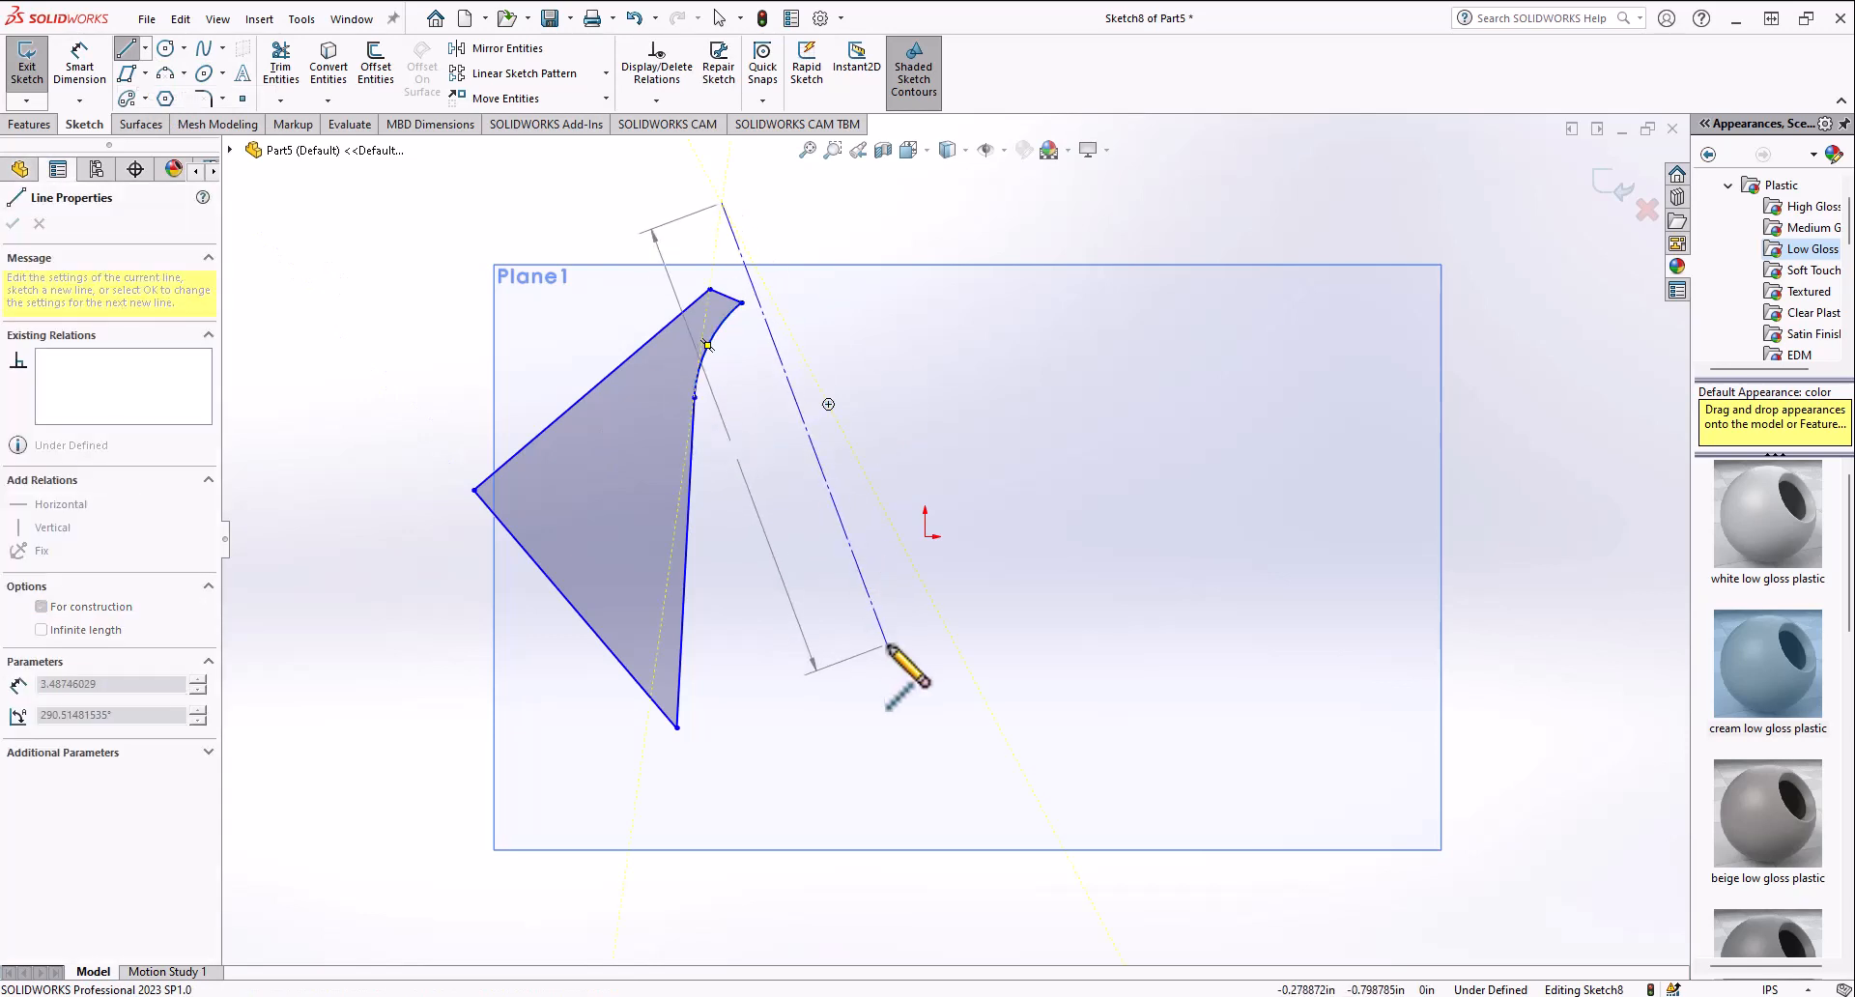
click(887, 644)
Step: Mirror the whole profile about the centerline, keeping a copy of the original
click(507, 47)
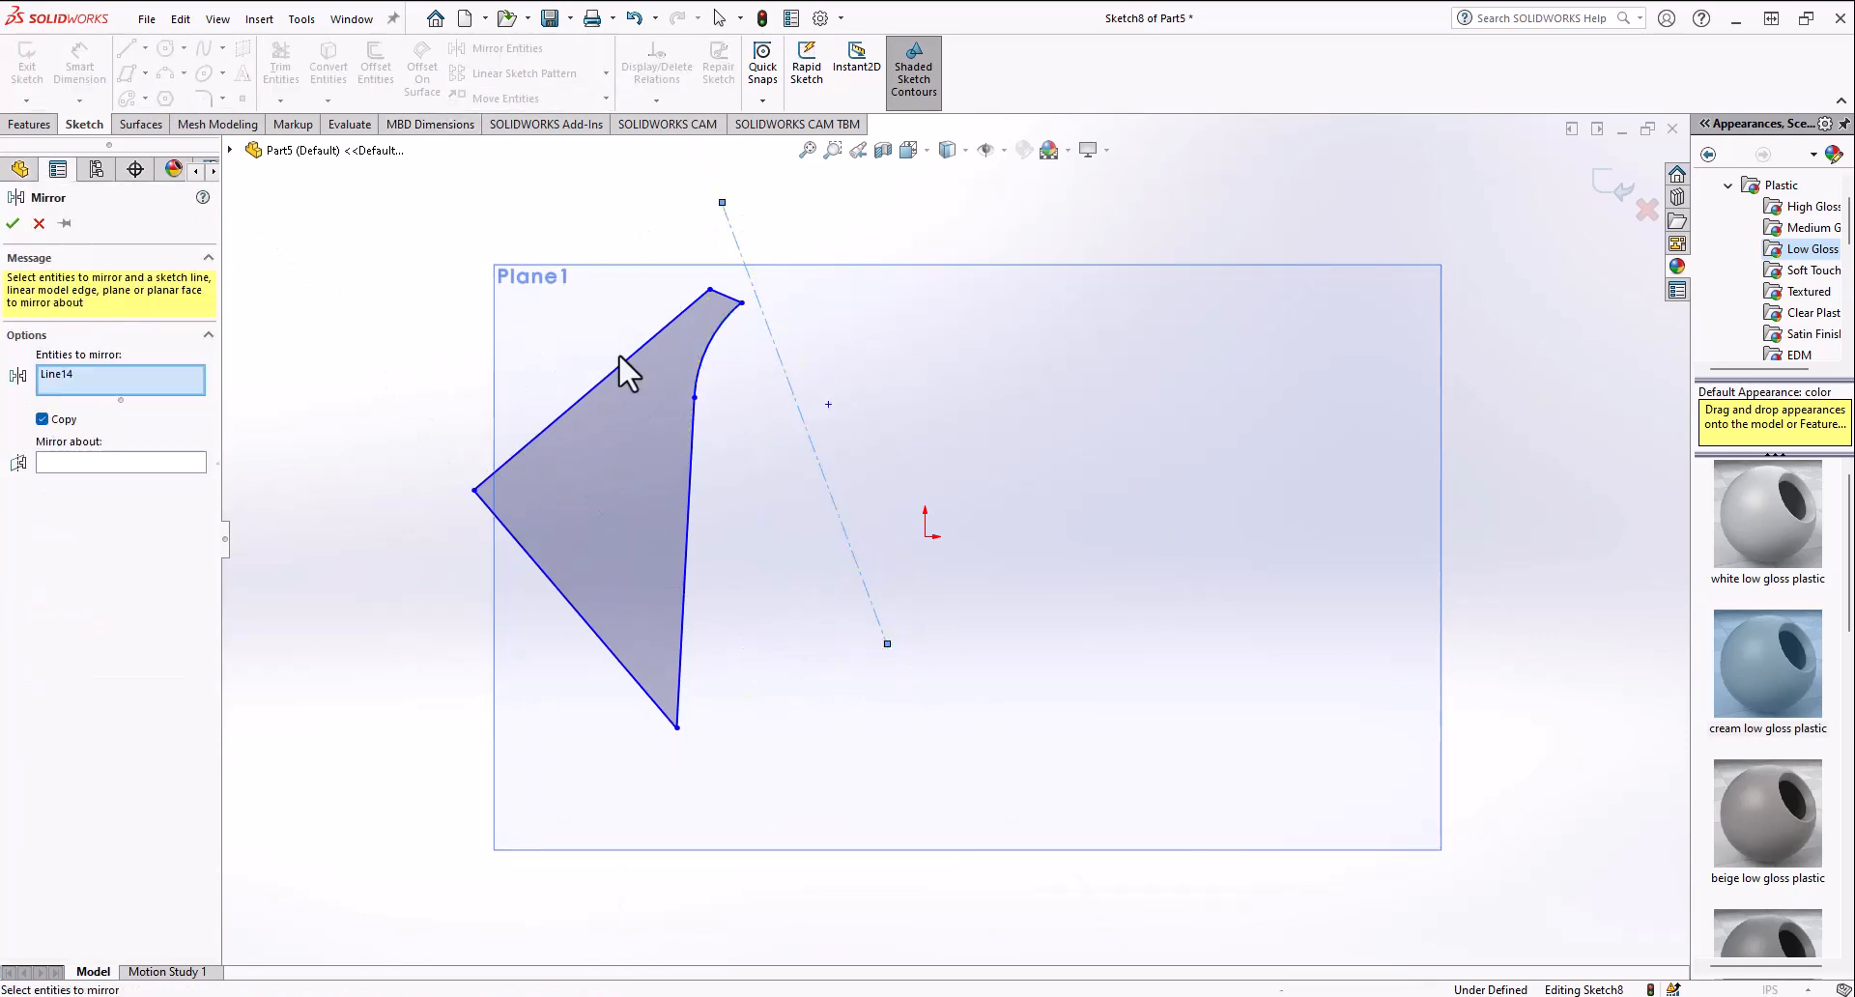
click(613, 474)
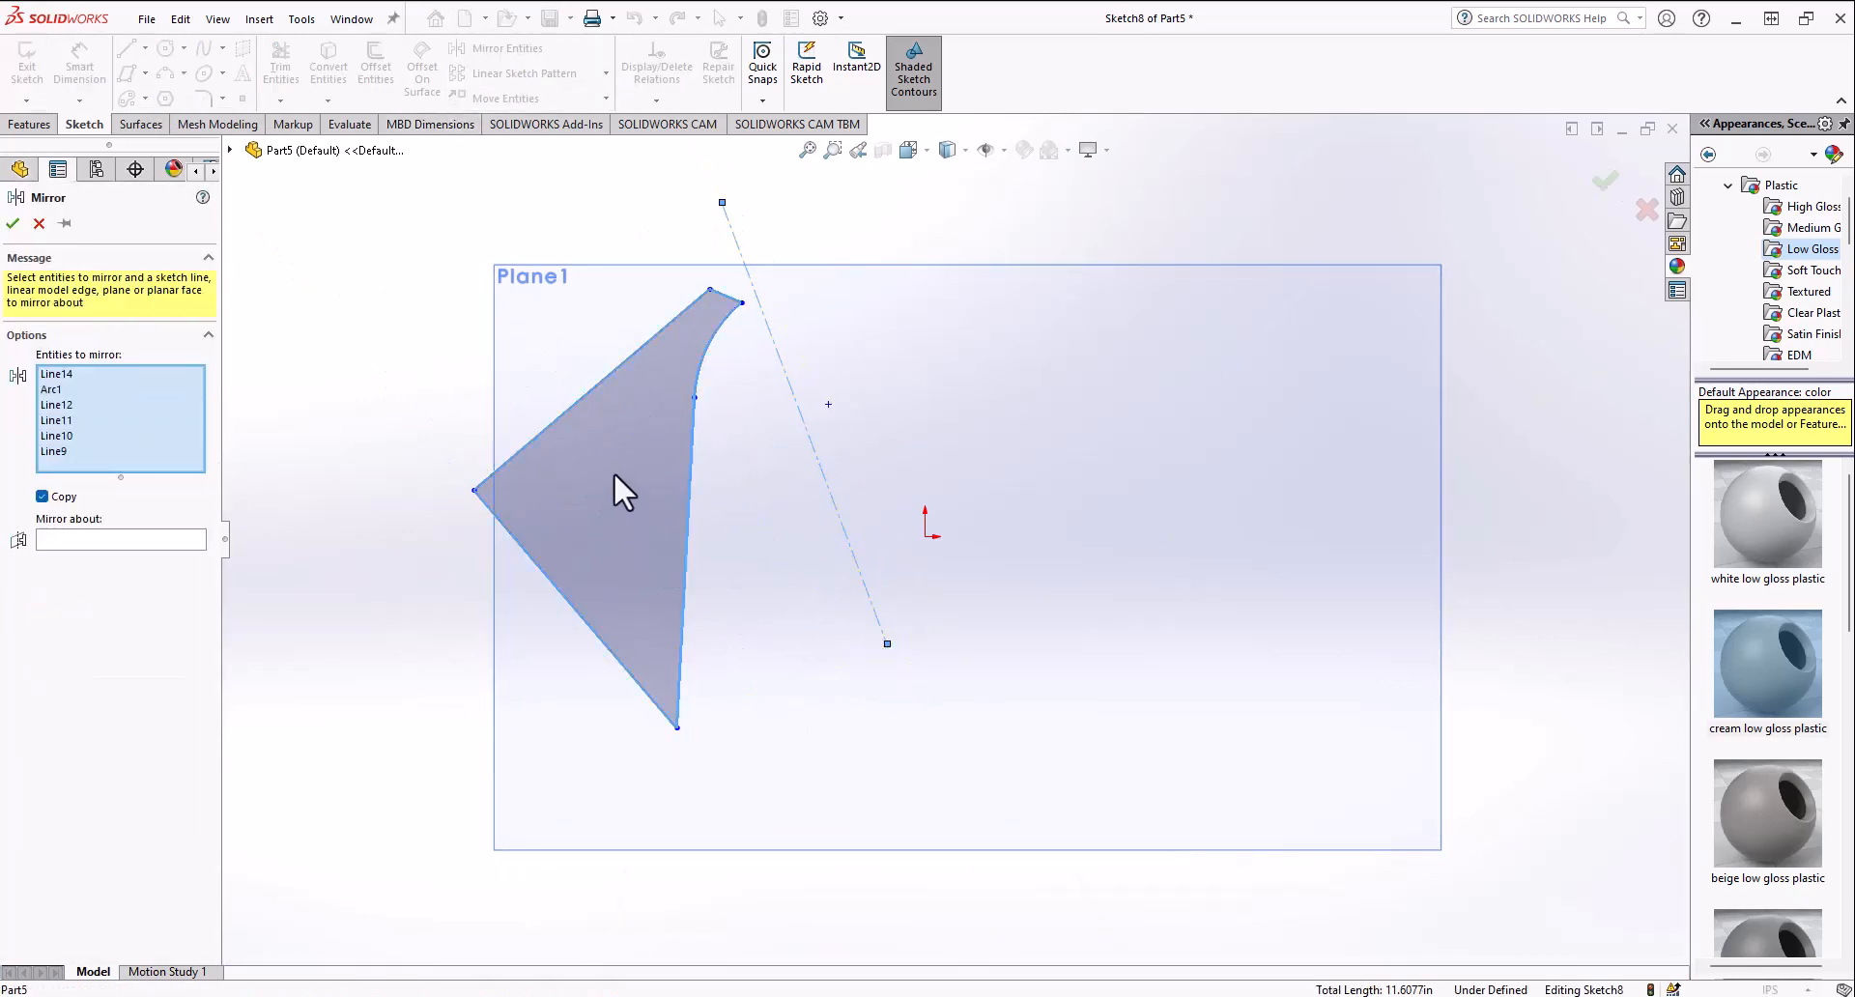
click(86, 539)
click(815, 450)
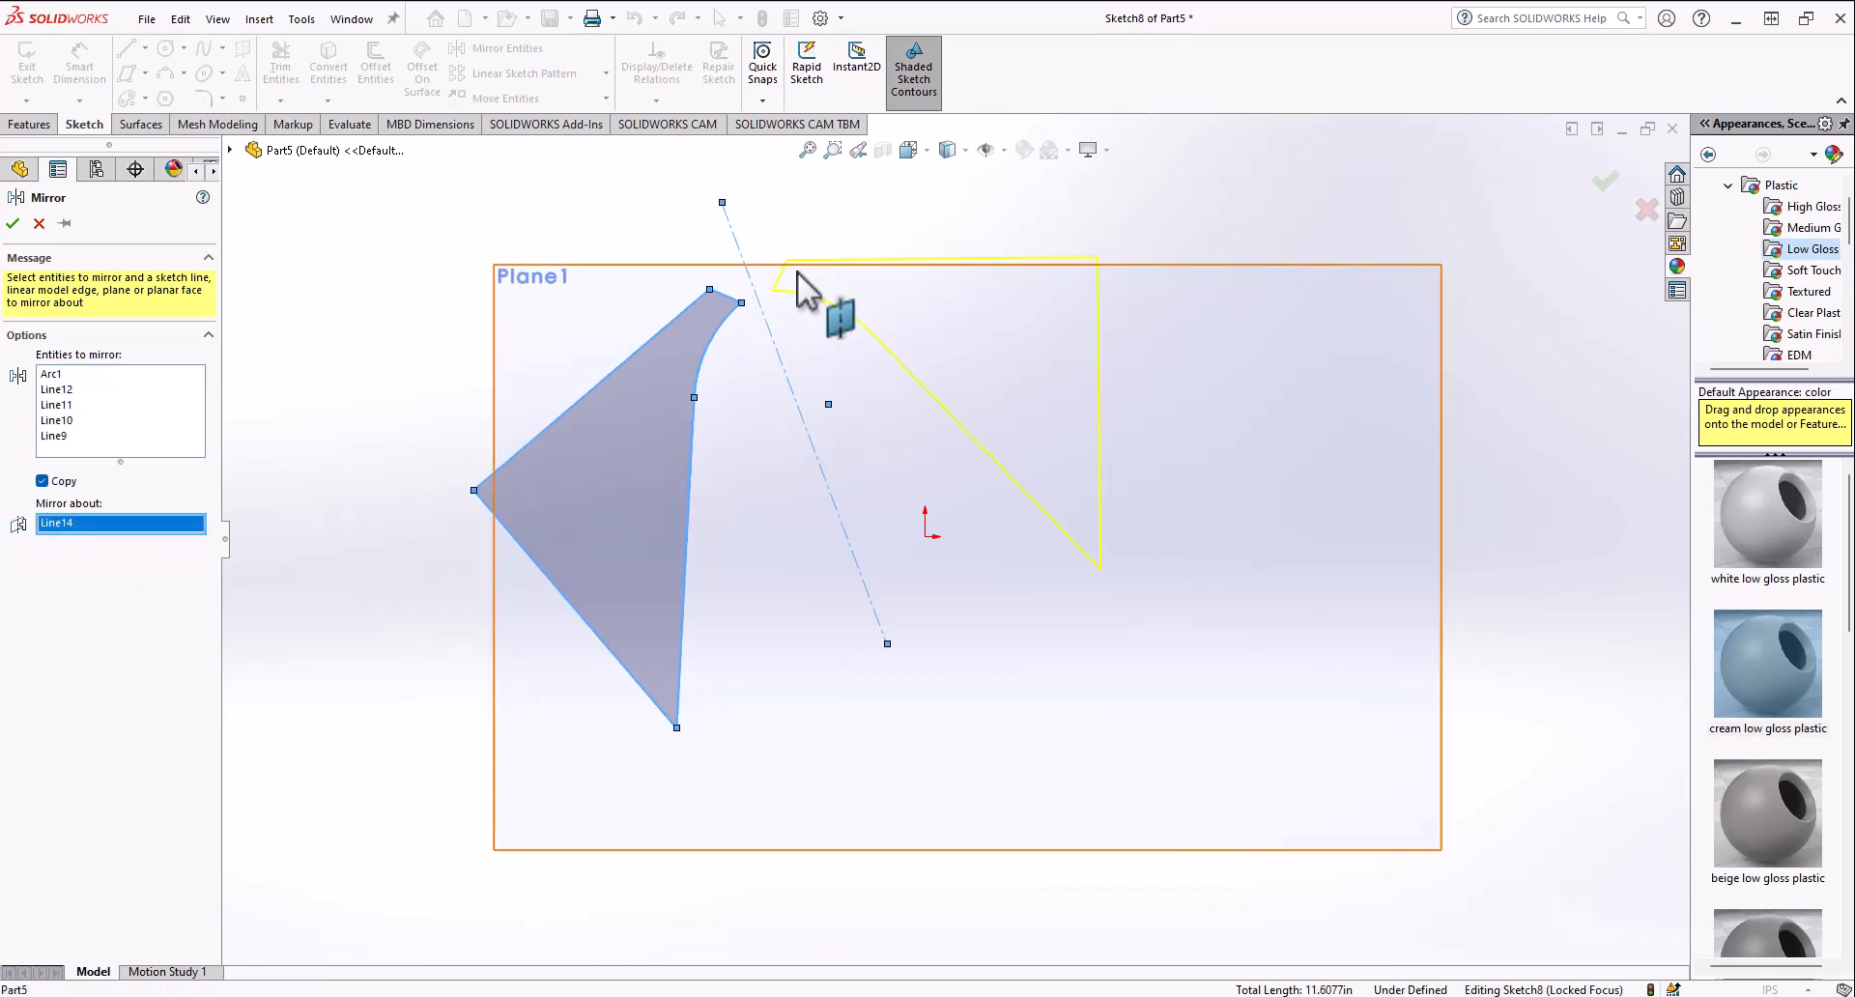
click(13, 223)
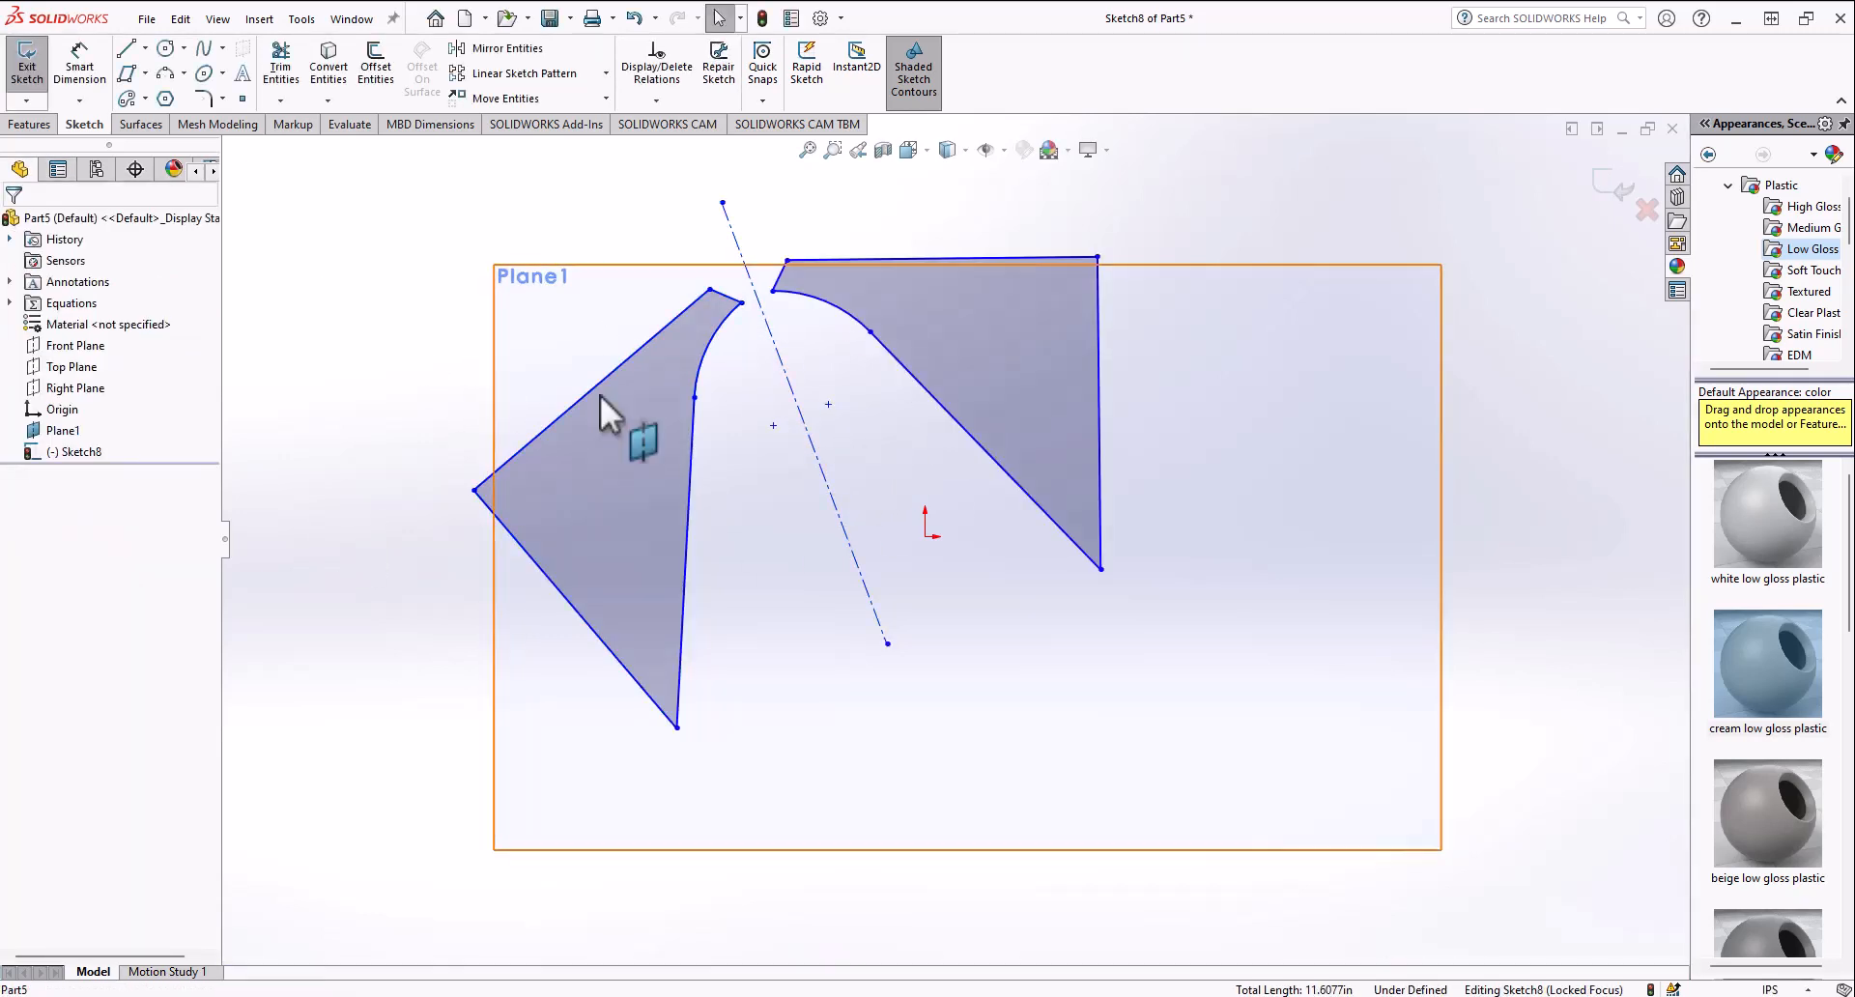
Step: Undo the mirror operation
scroll(952, 563, up, 3)
scroll(954, 566, down, 1)
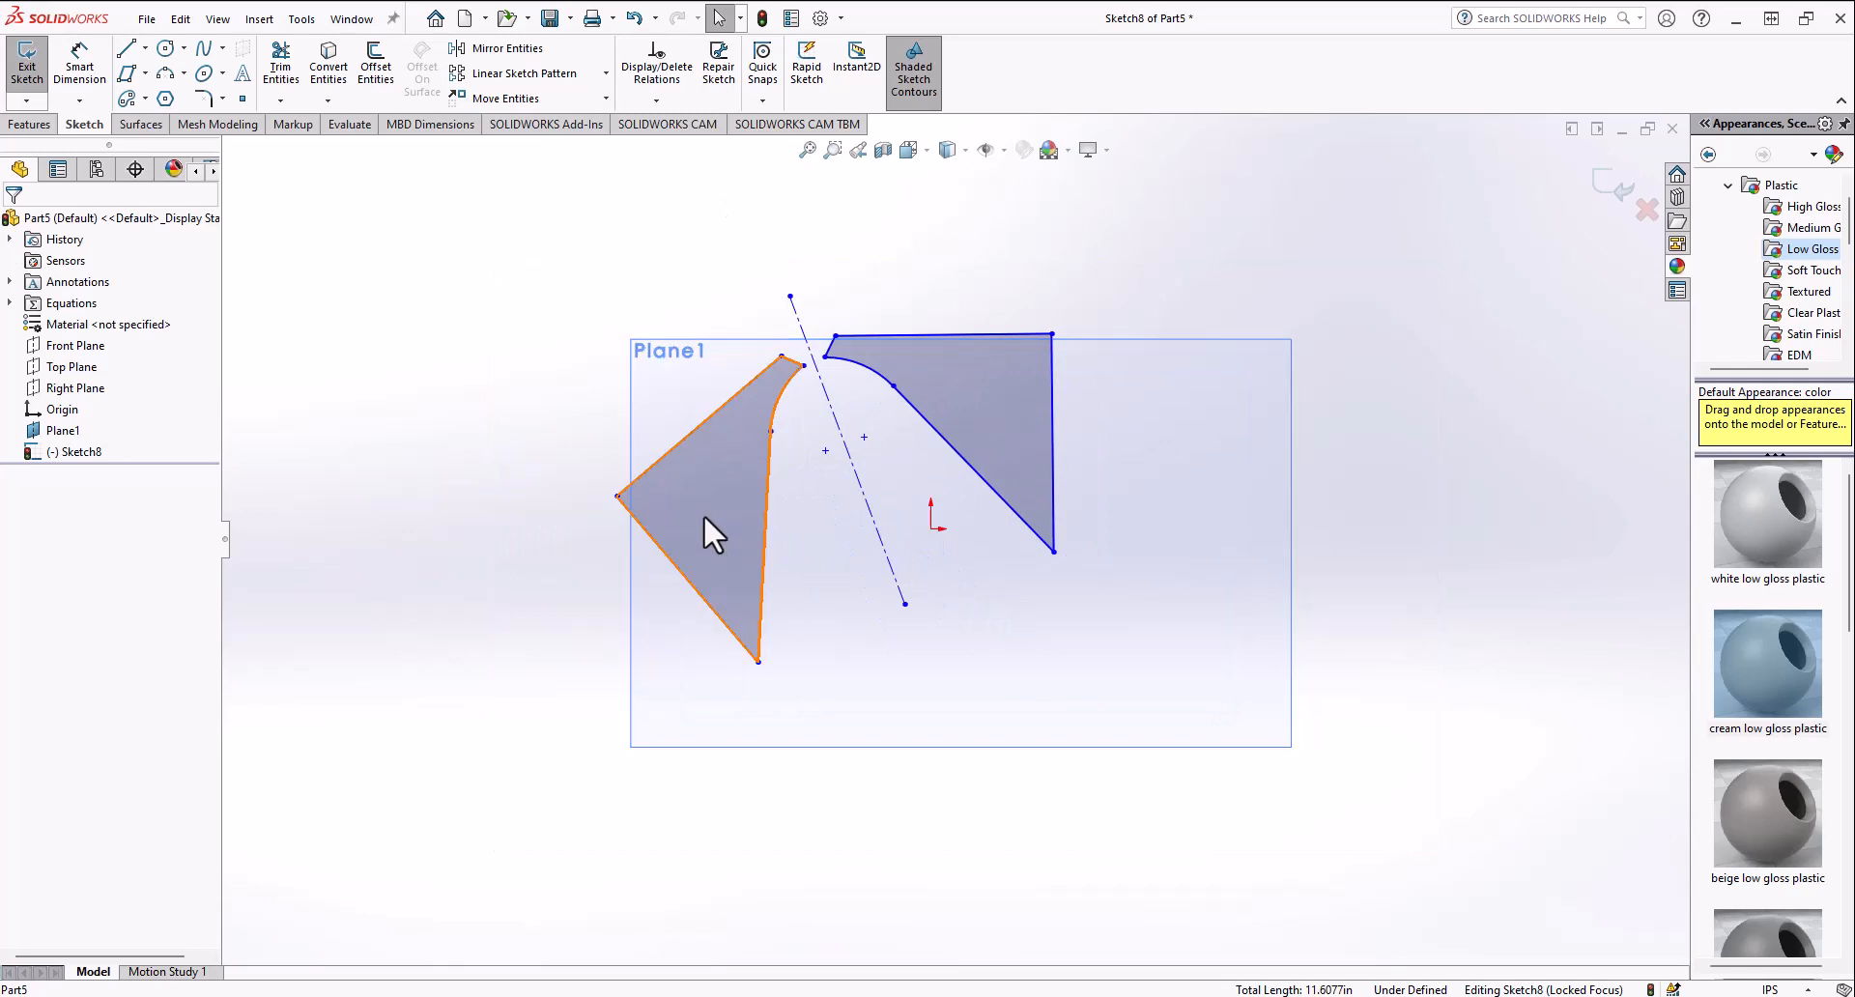
key(ctrl+z)
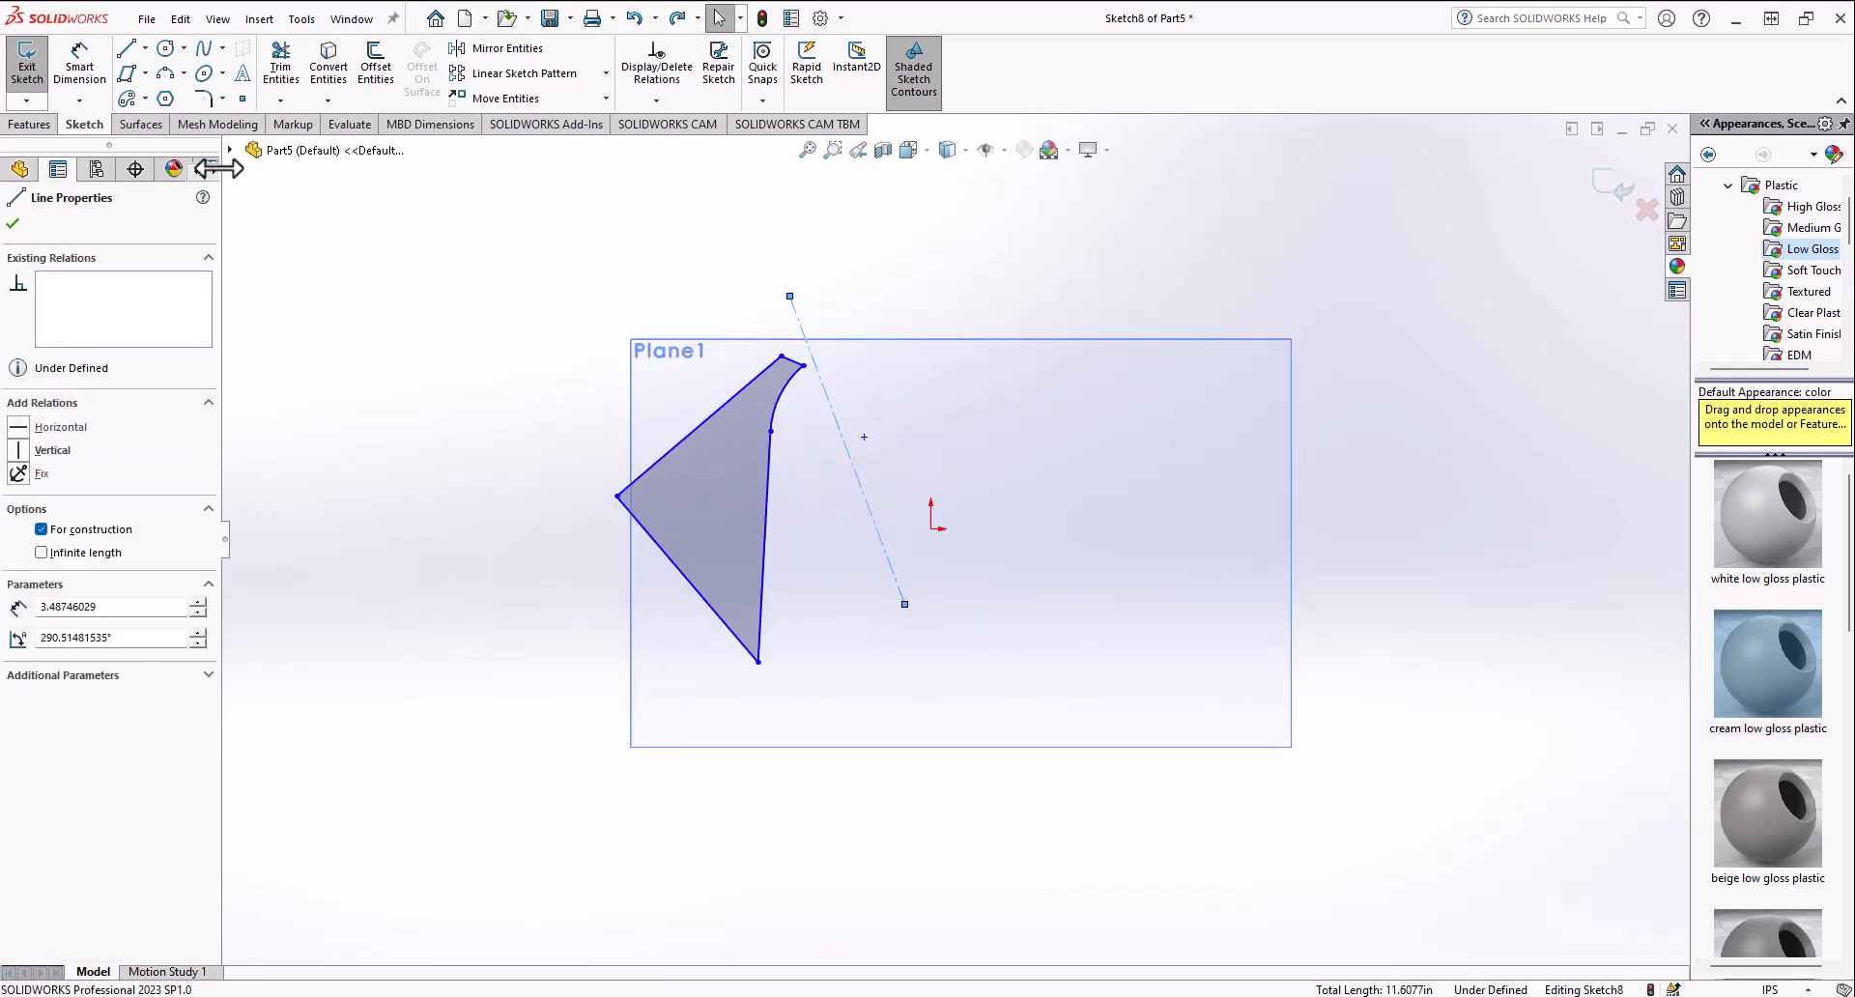
Step: Mirror the profile about the centerline without keeping a copy of the original
click(735, 456)
click(512, 48)
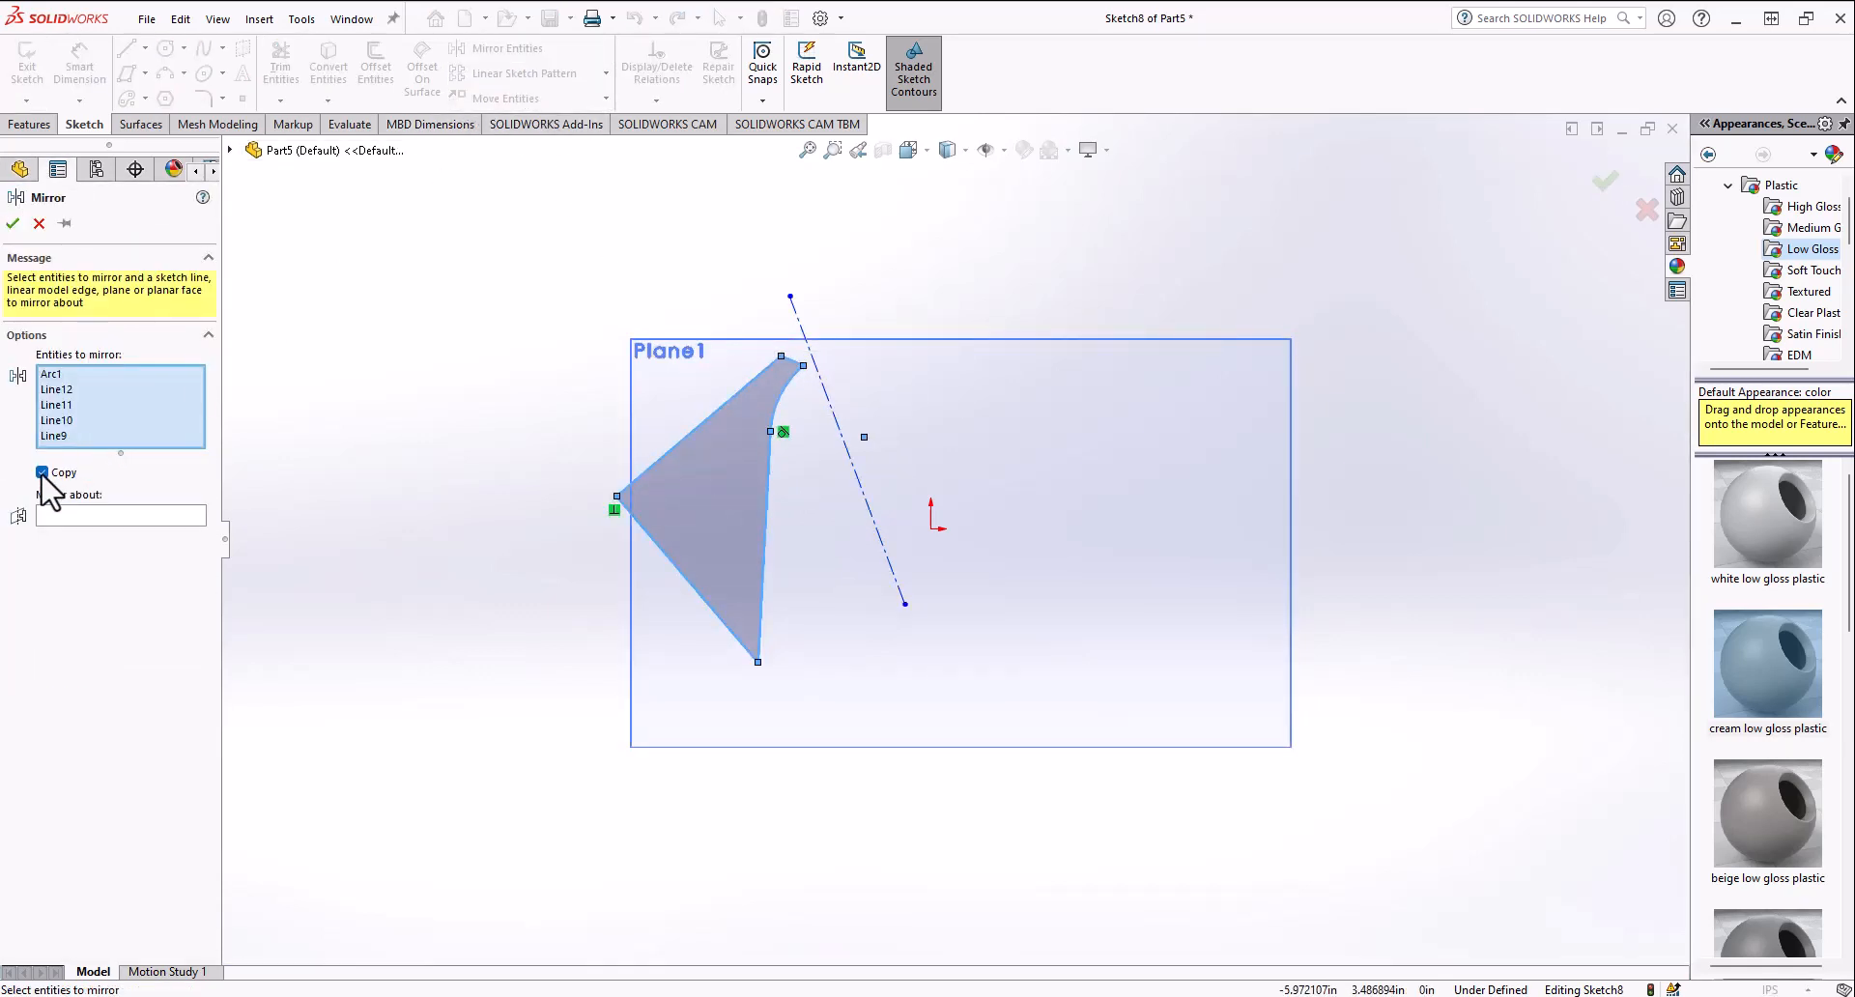
click(73, 514)
click(831, 404)
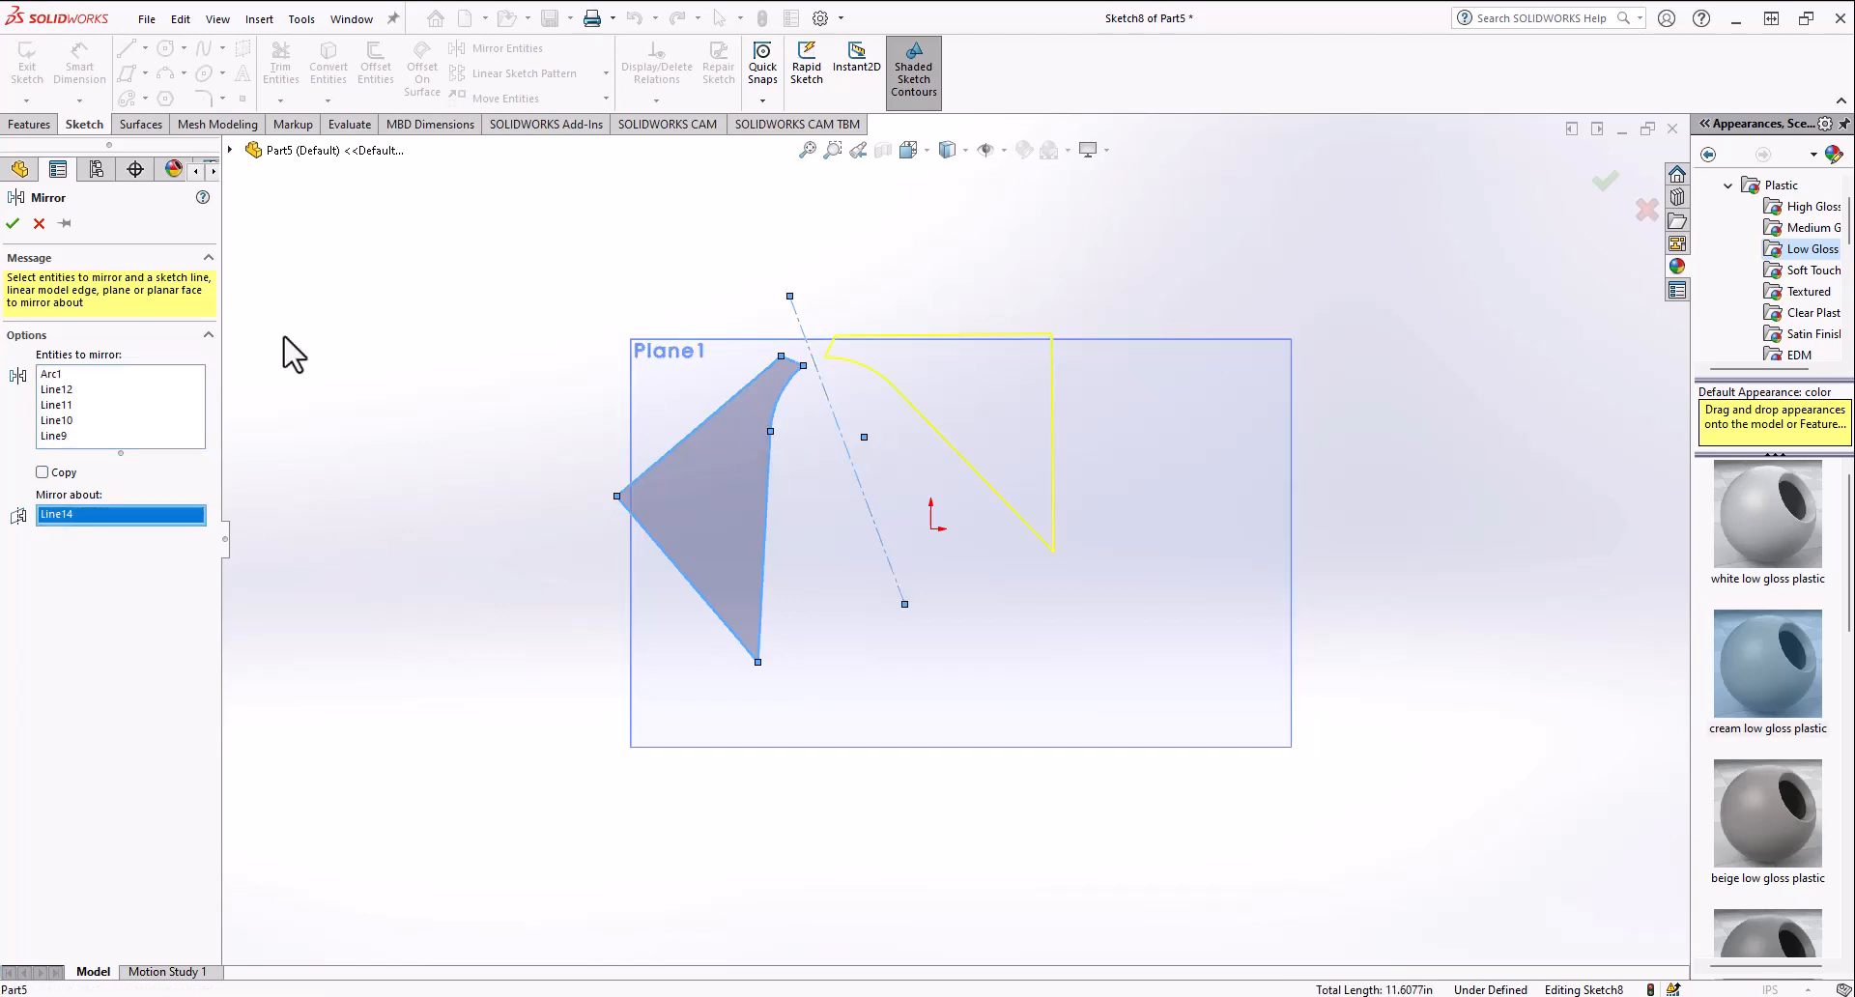
click(13, 223)
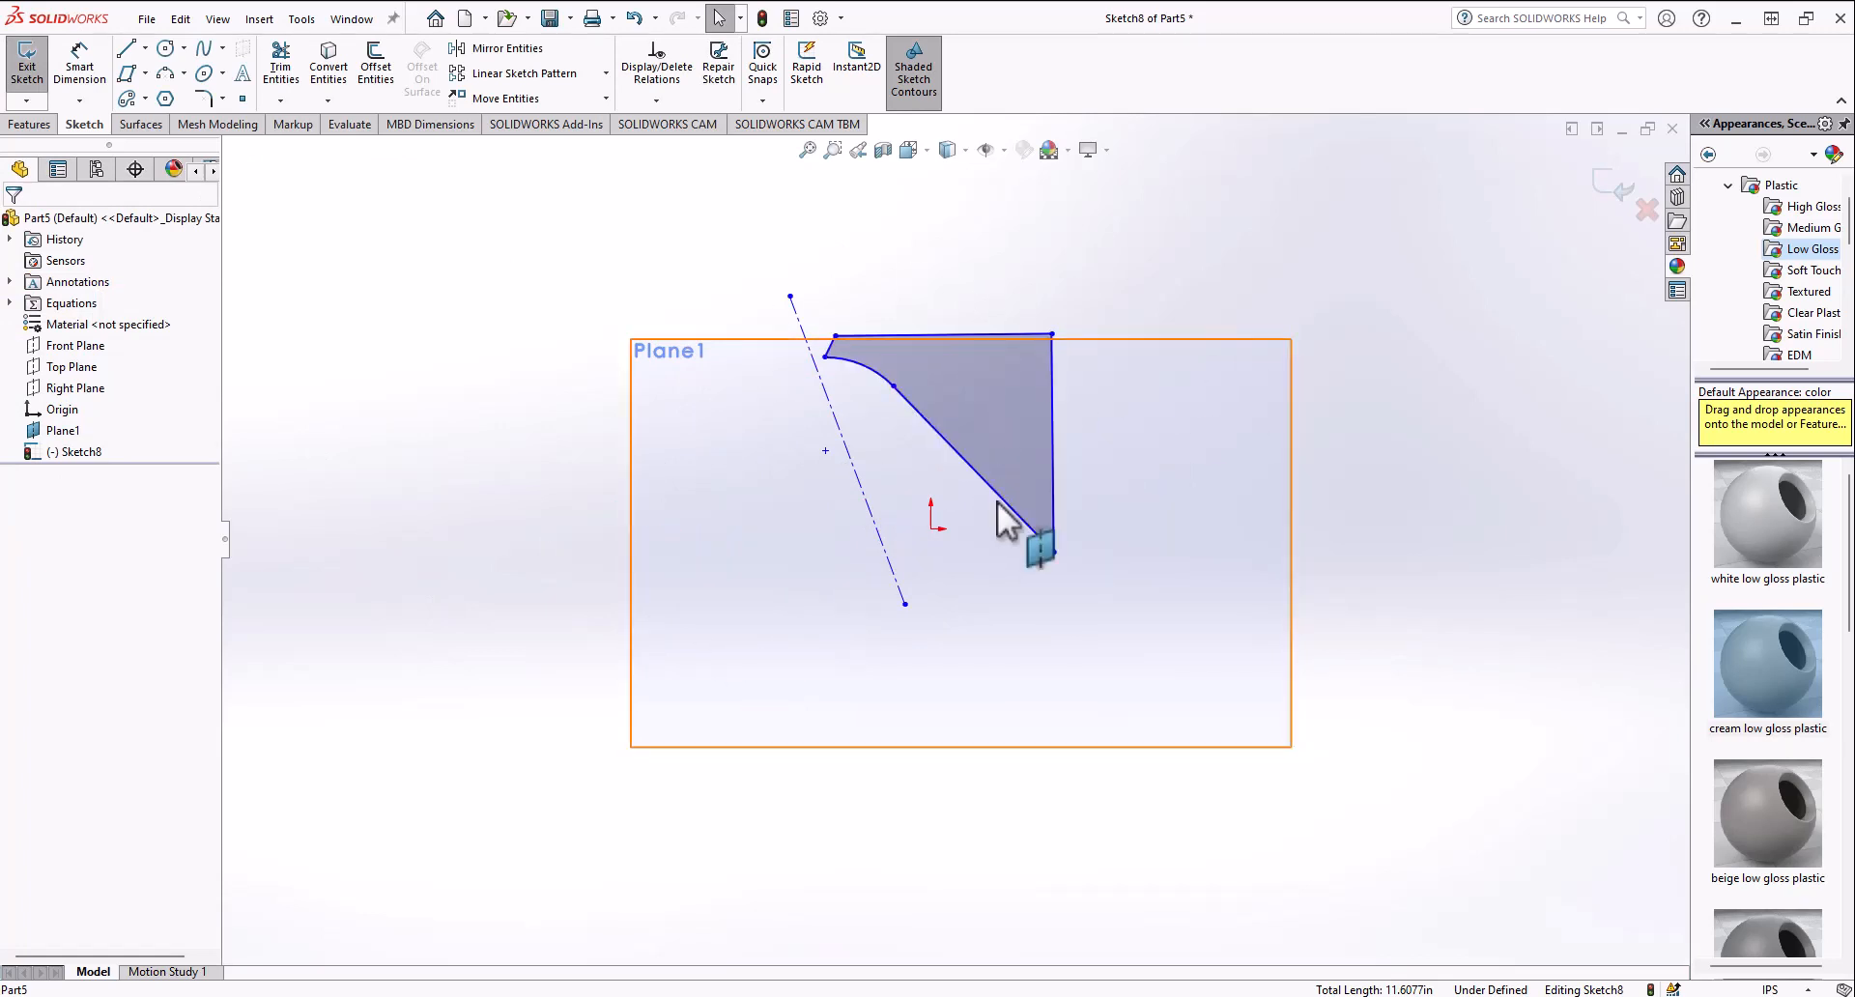
Step: Start a linear sketch pattern of the profile along its top edge with 3.3 in spacing and 3 instances
click(559, 77)
click(919, 339)
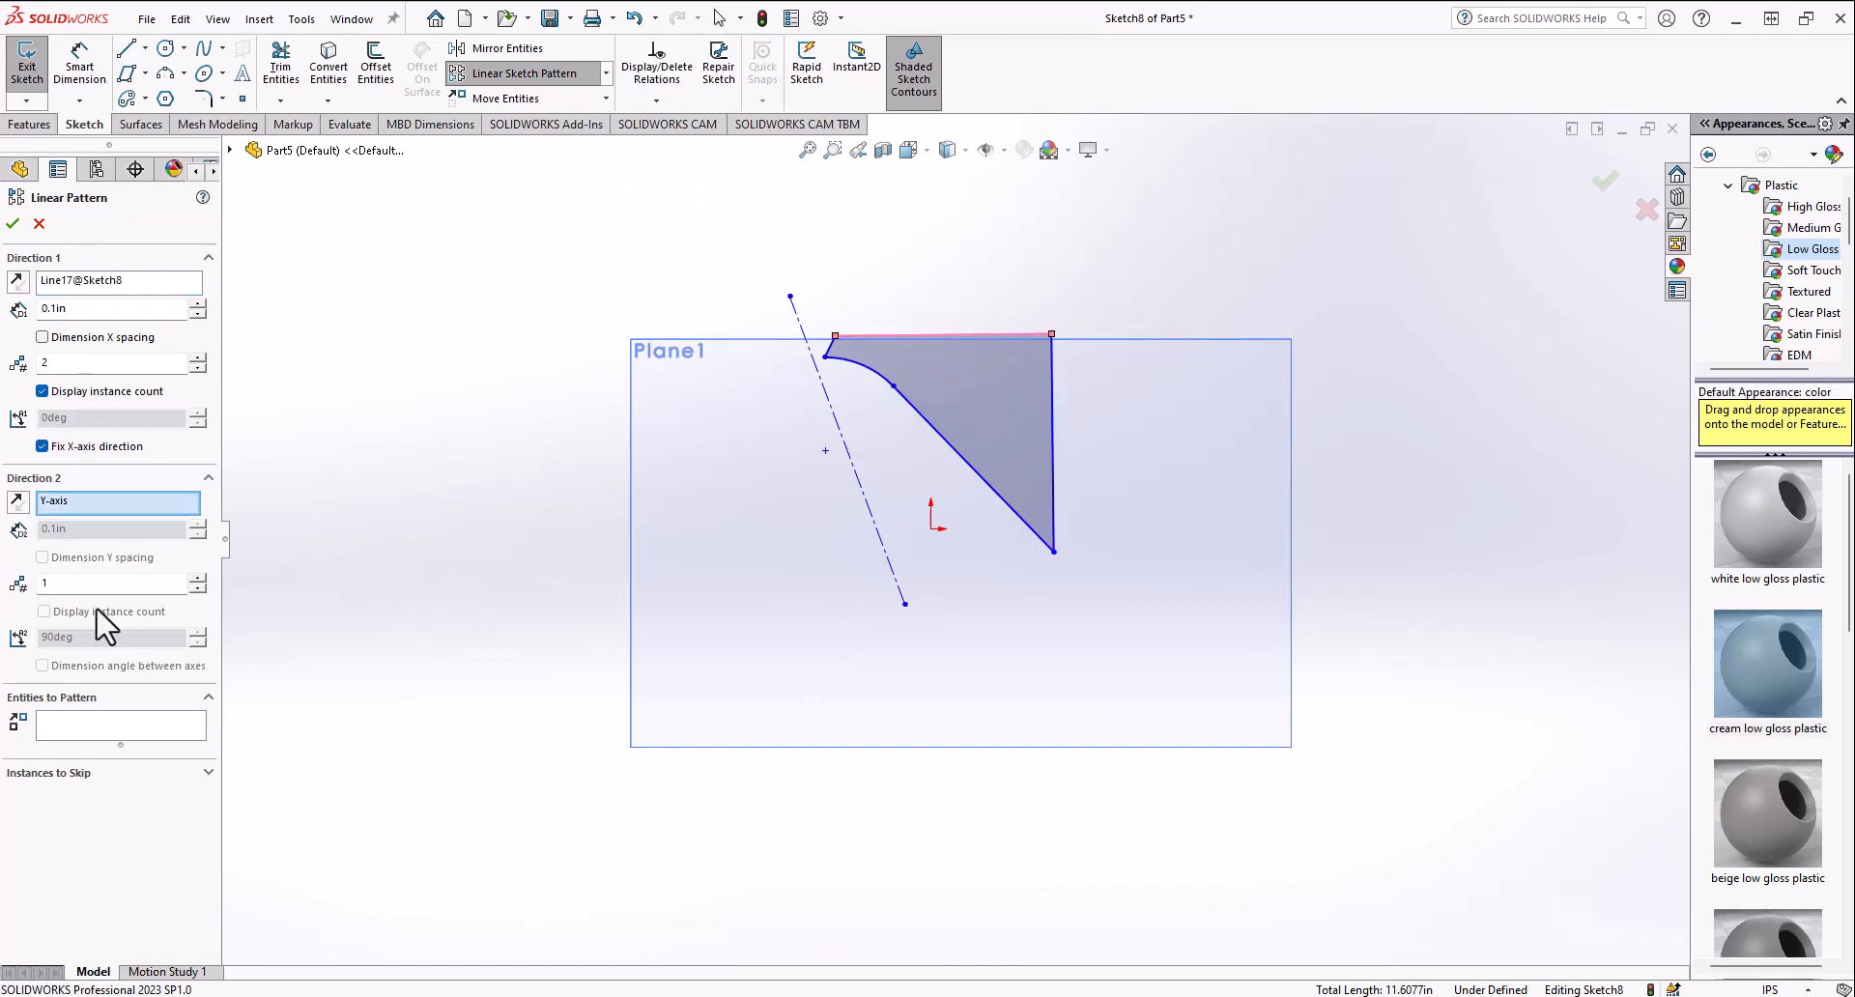
click(87, 725)
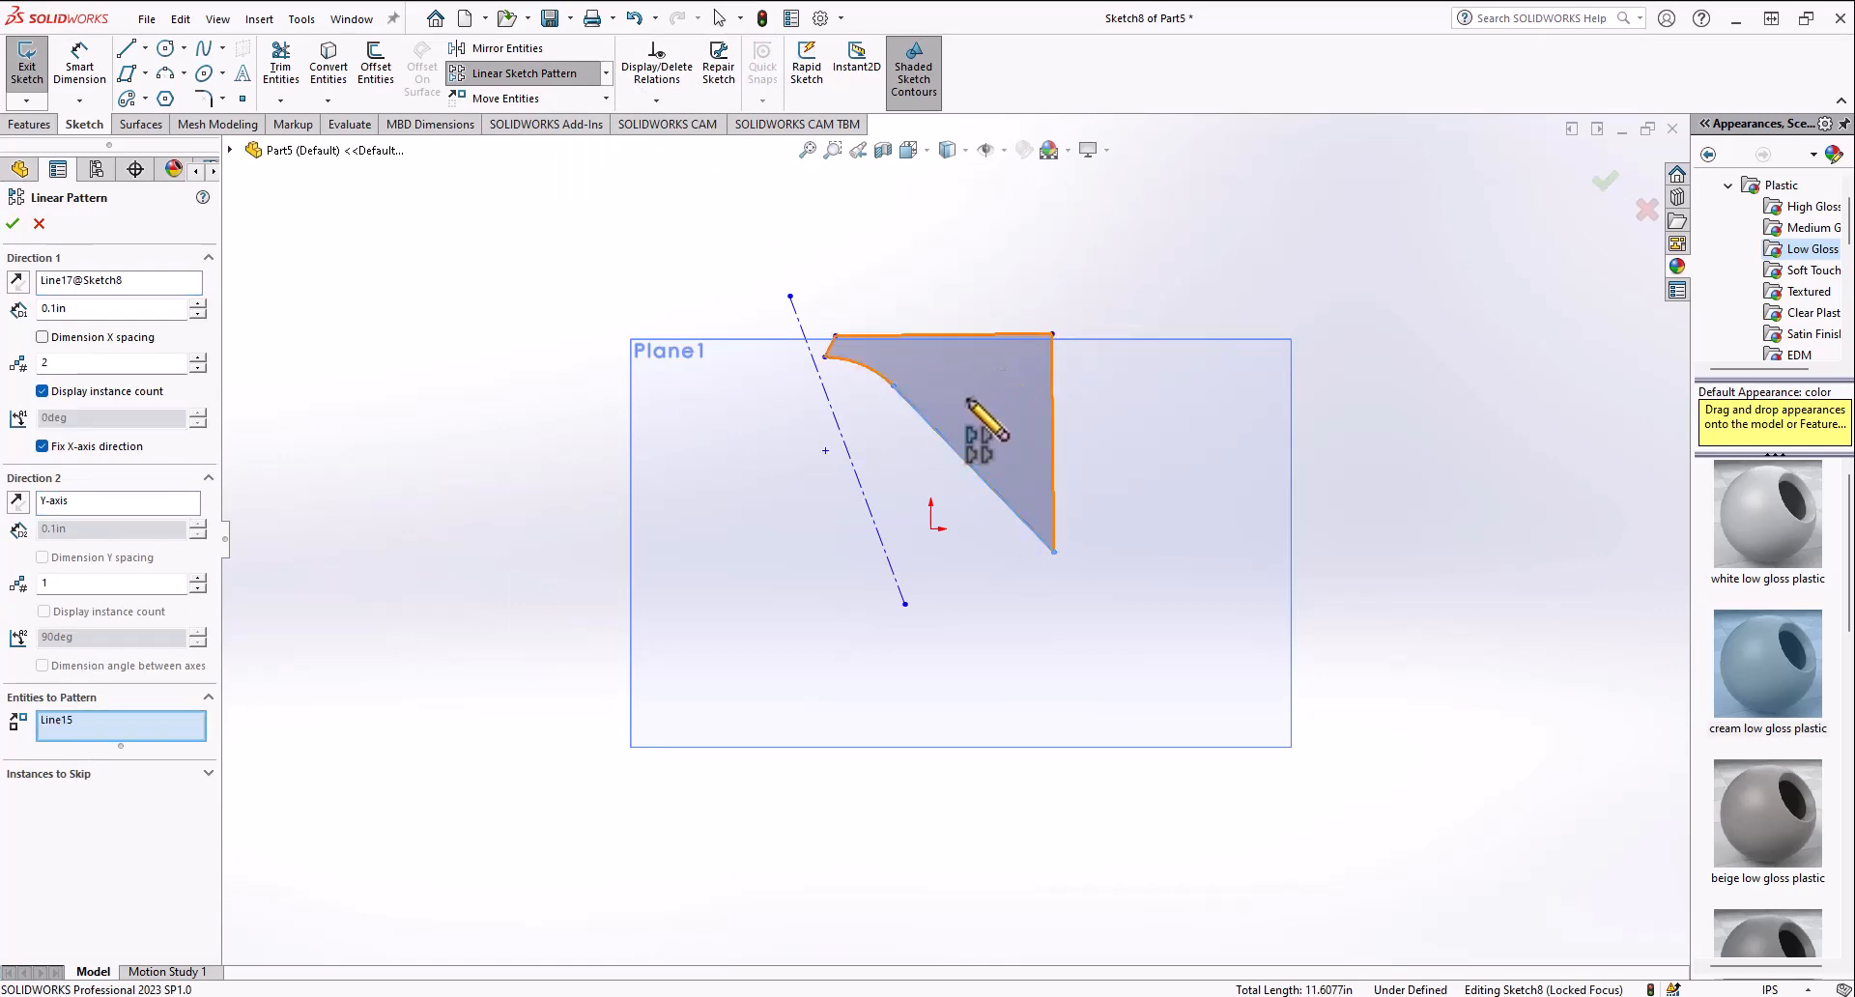
click(985, 431)
click(196, 306)
click(196, 305)
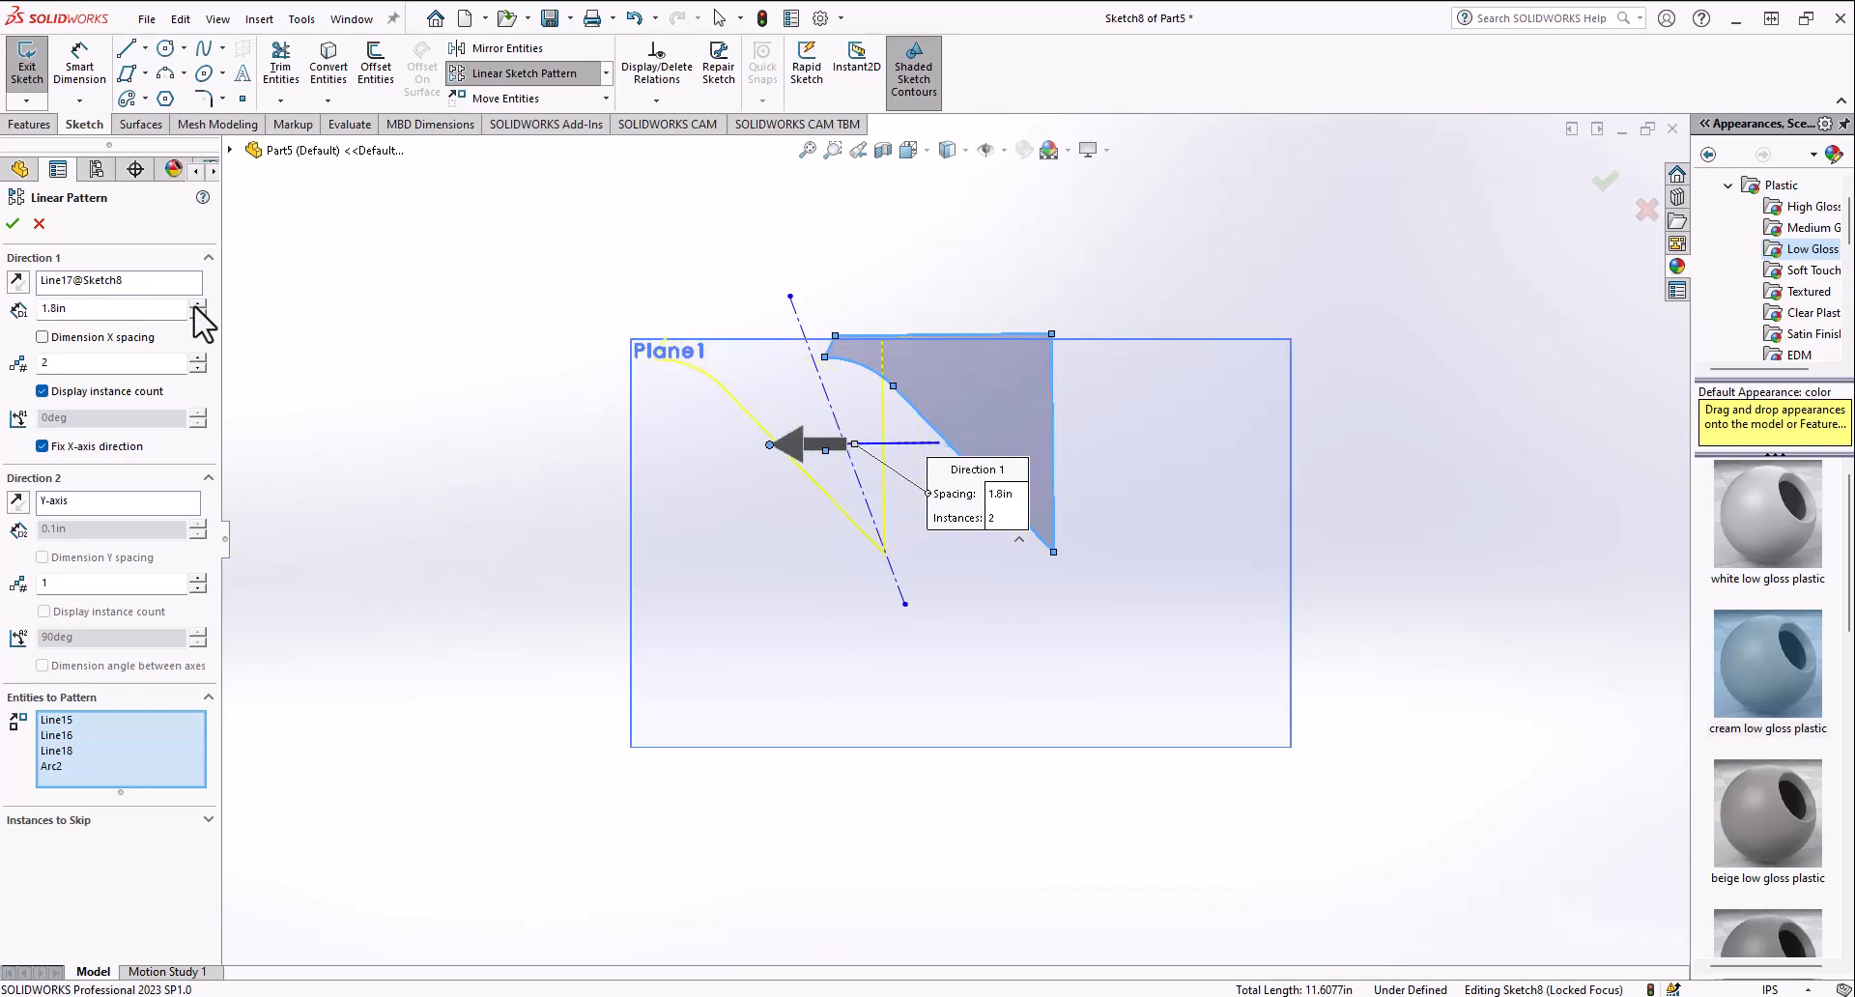
click(197, 304)
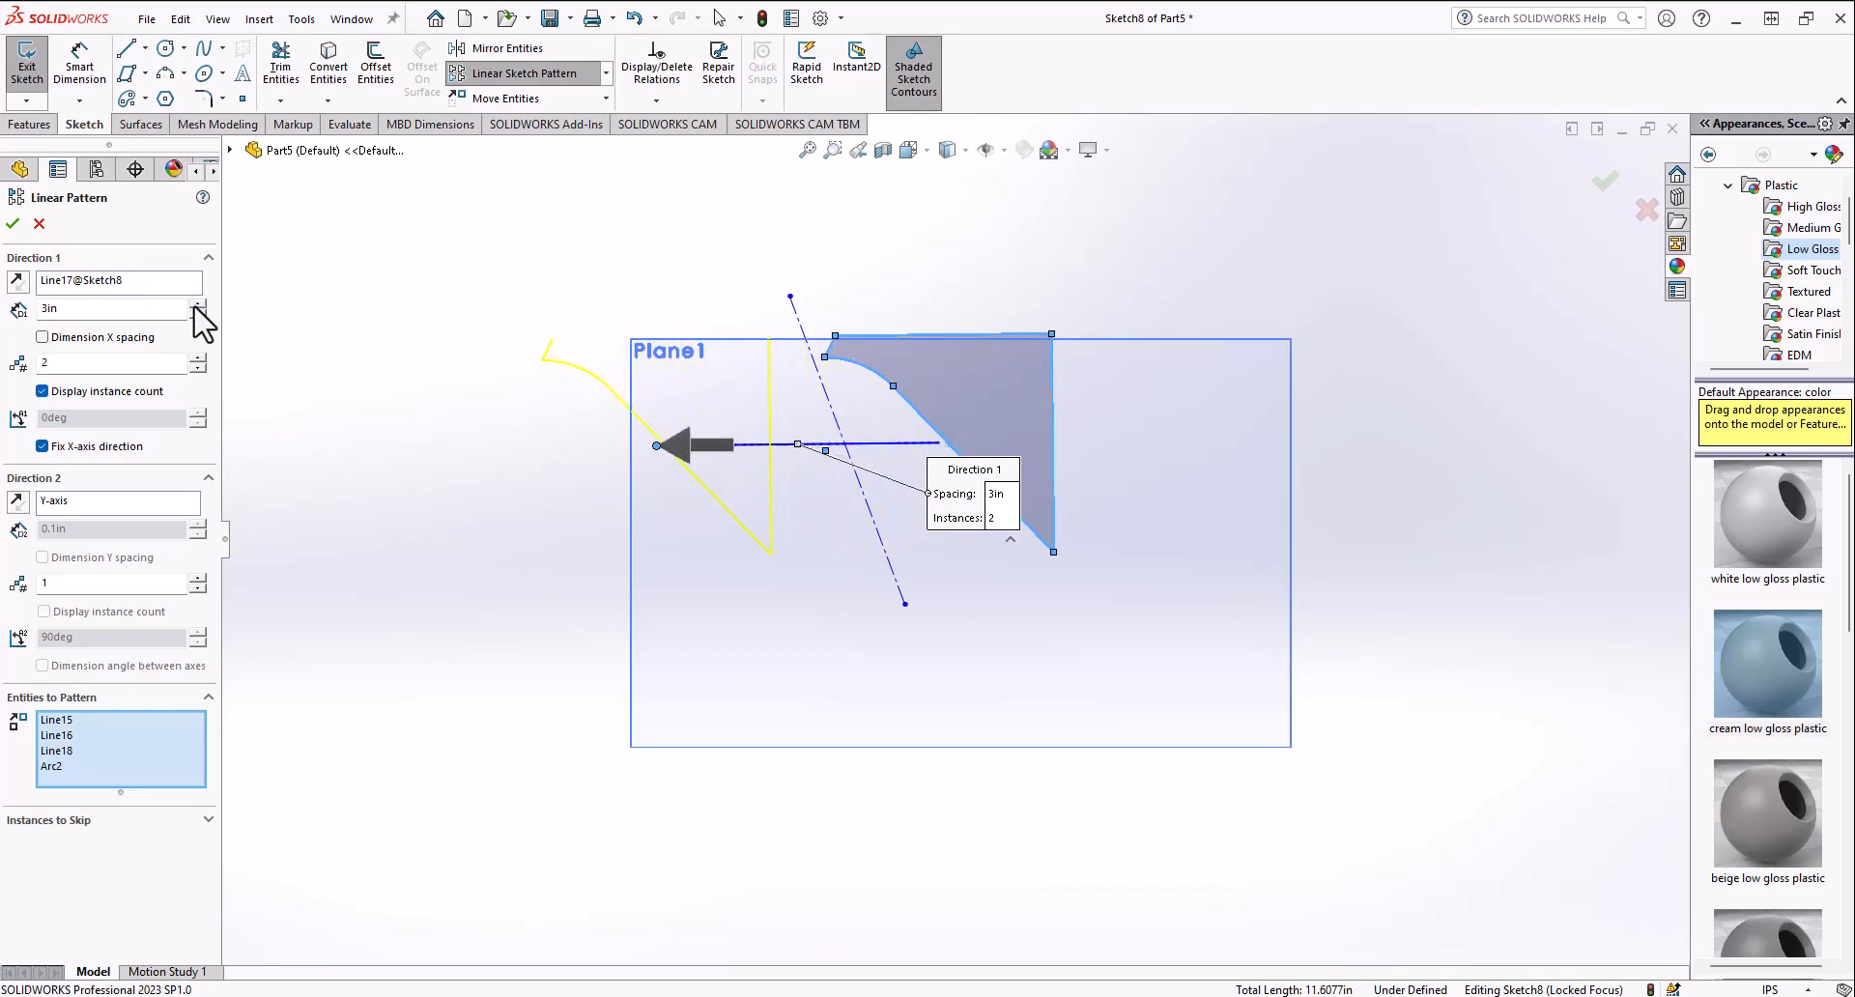
click(197, 304)
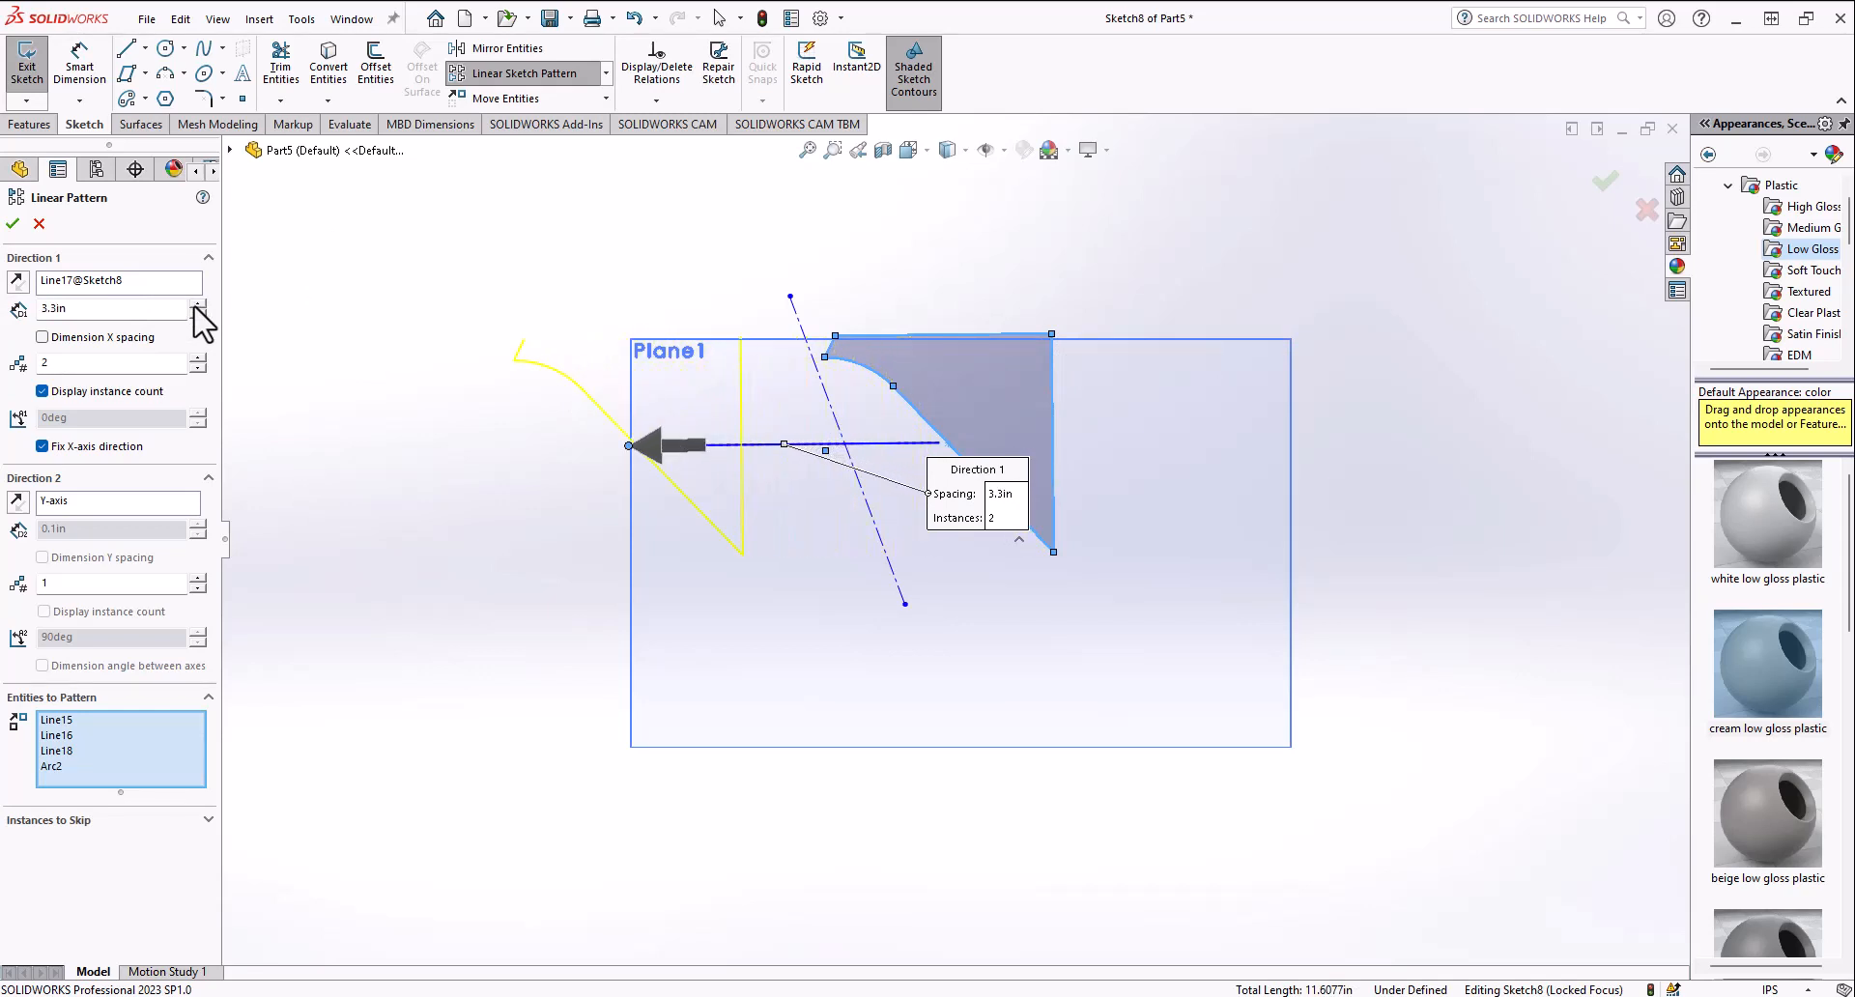
click(199, 359)
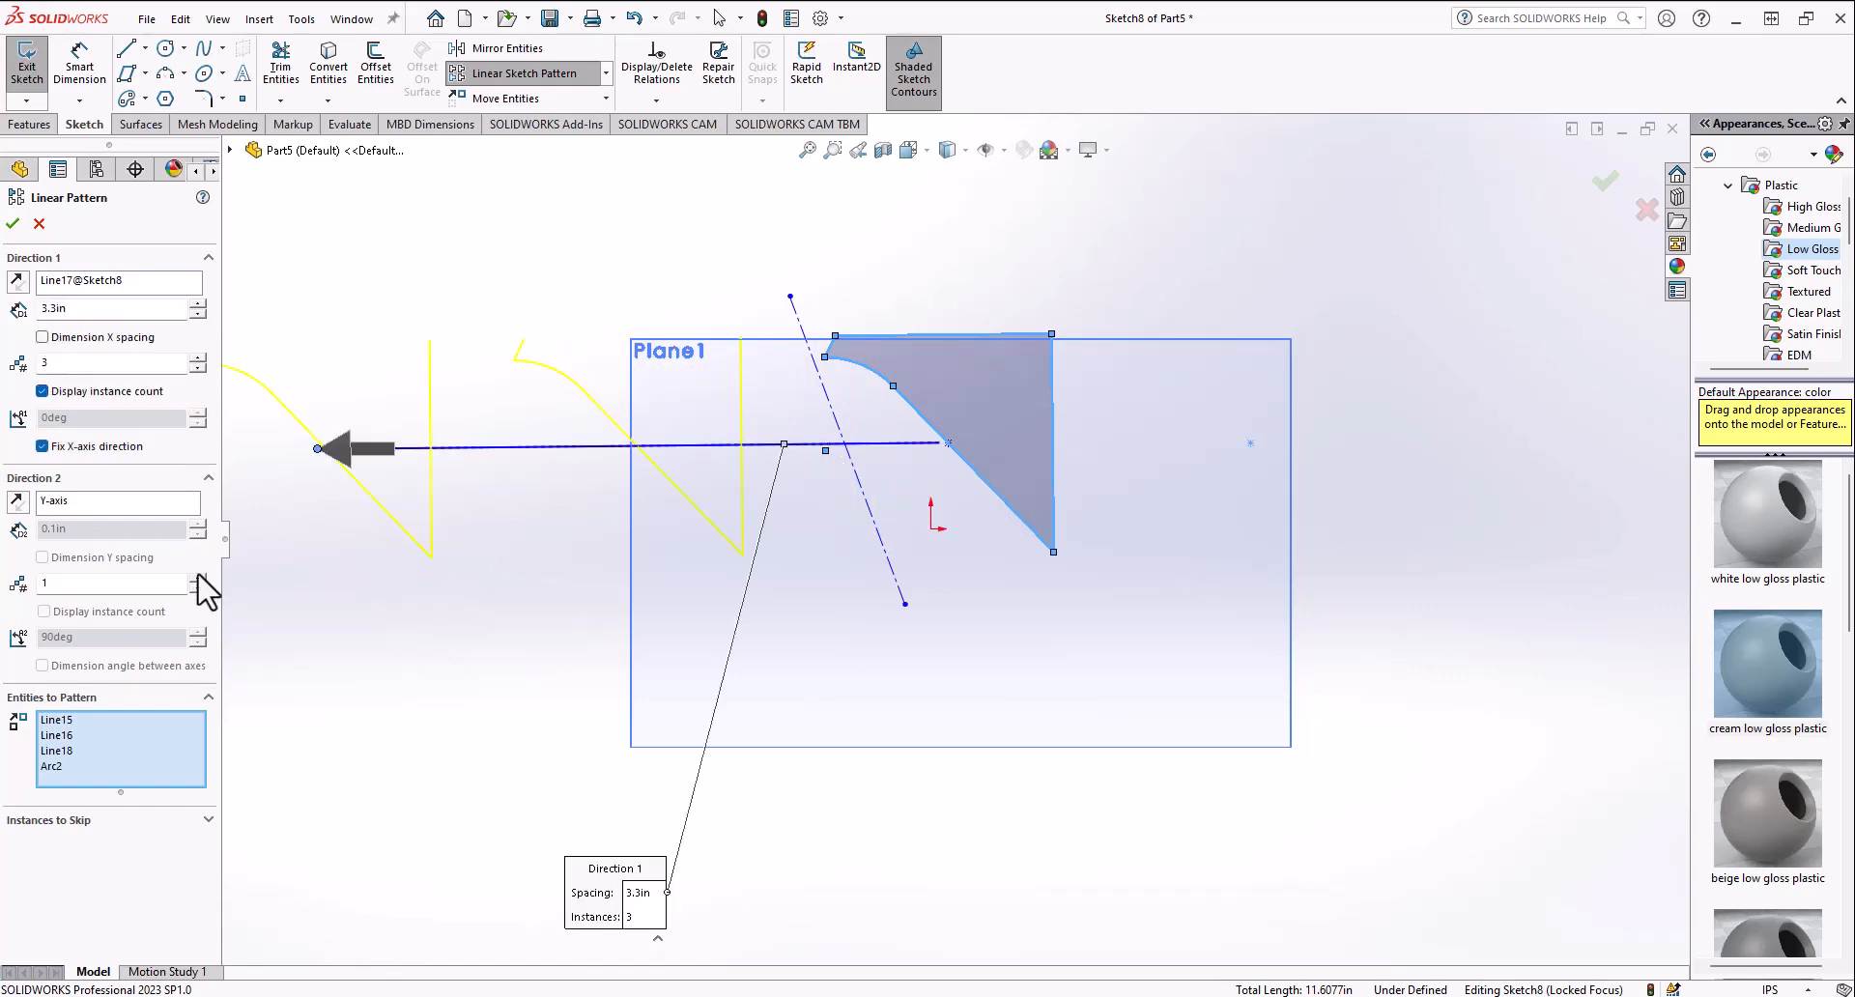
Step: Add a second pattern direction with 2 instances spaced 2.4 in apart and apply the linear pattern
click(198, 577)
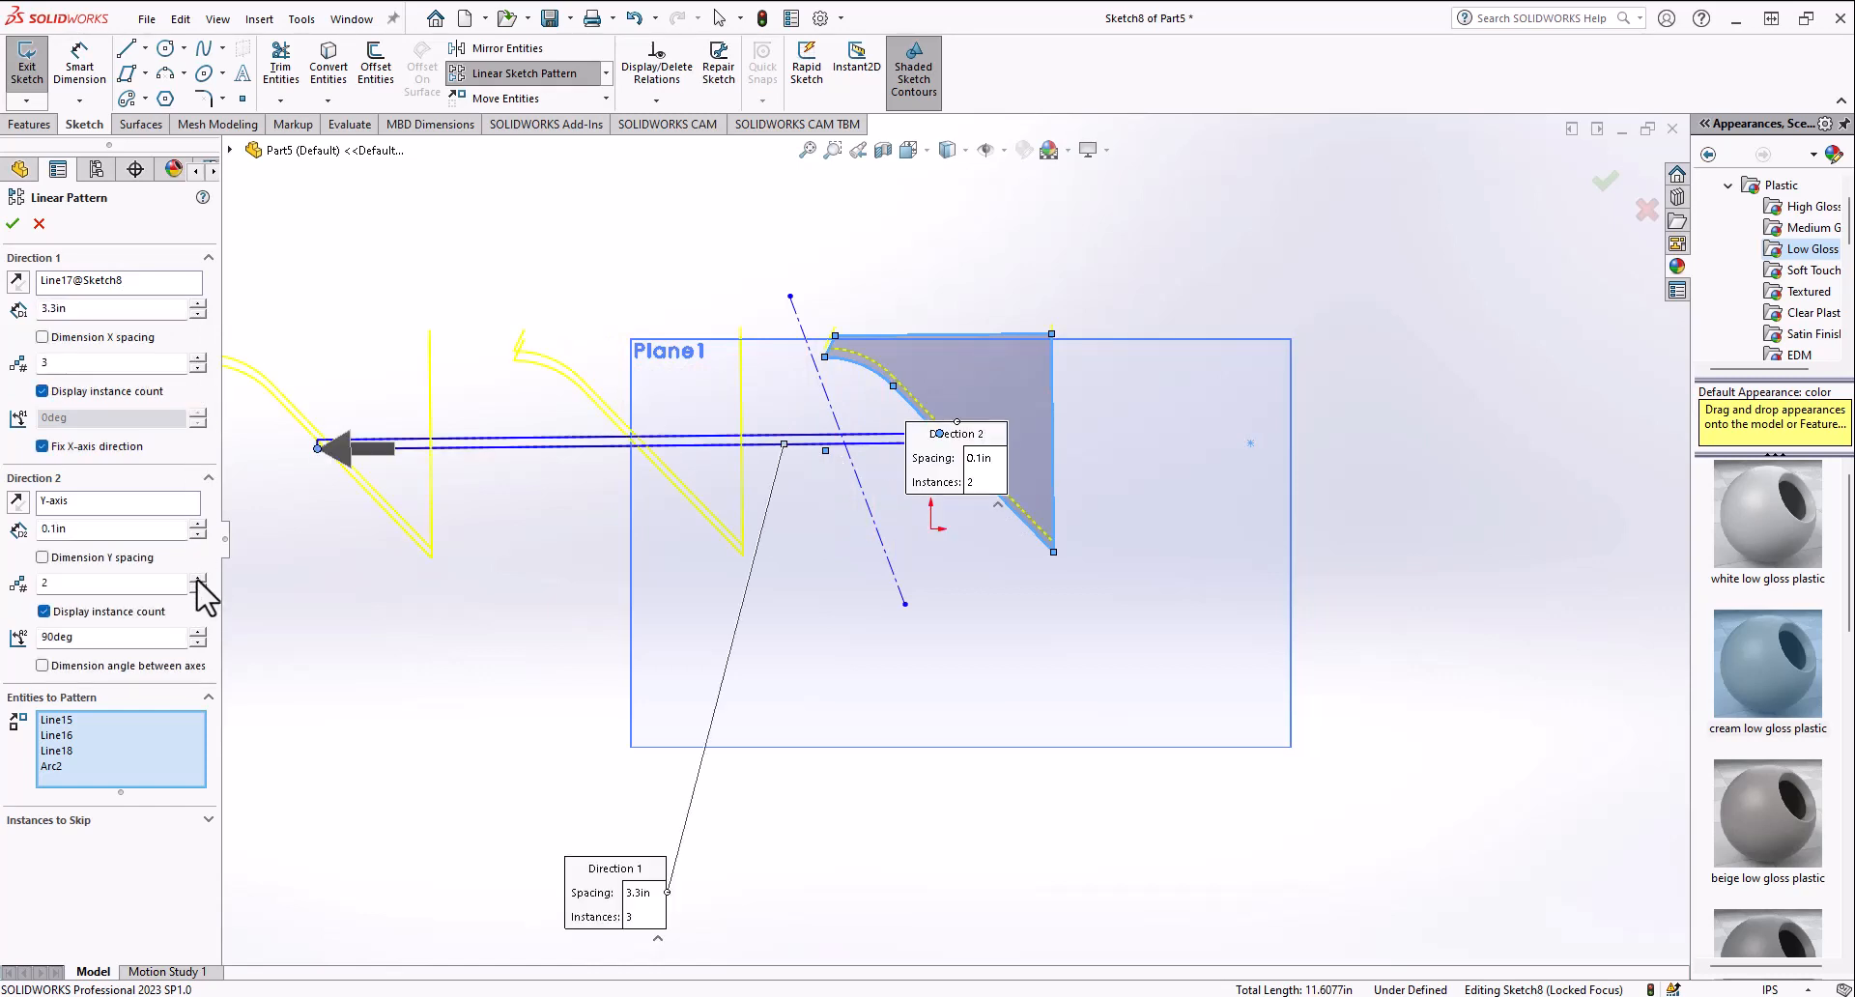
click(198, 525)
click(199, 524)
click(198, 524)
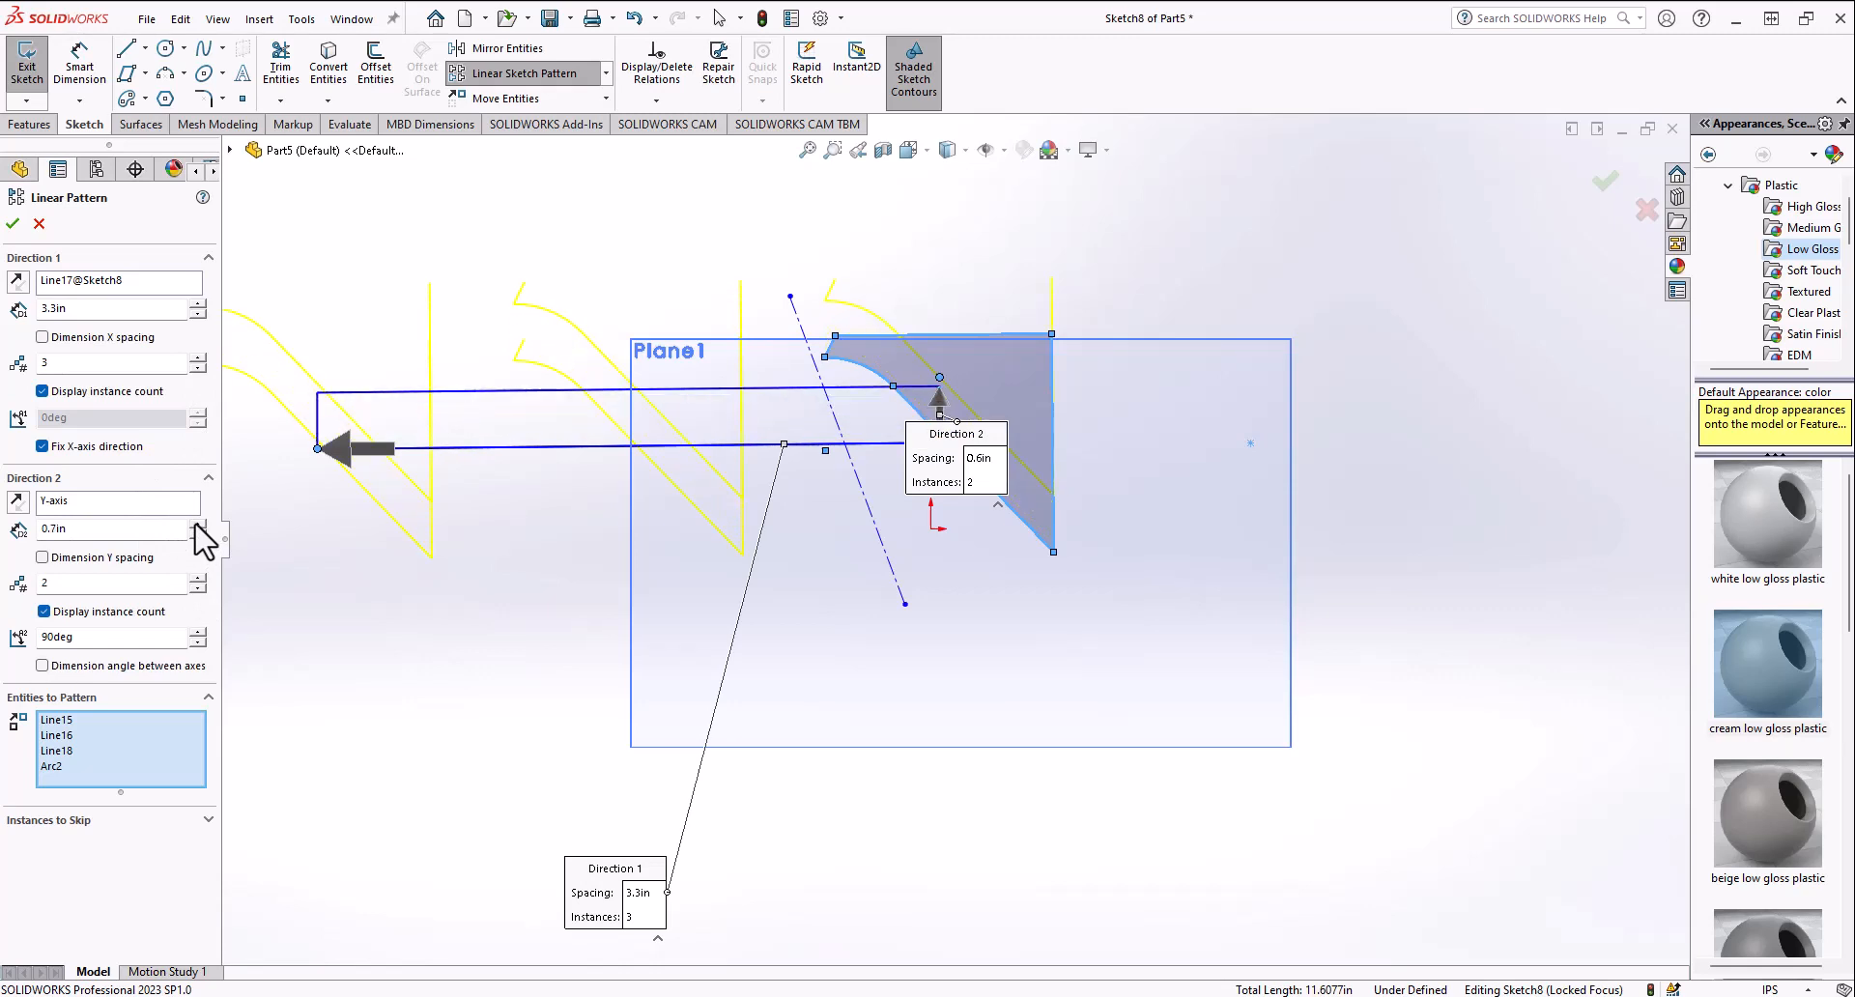
click(198, 525)
click(198, 525)
click(198, 525)
click(198, 524)
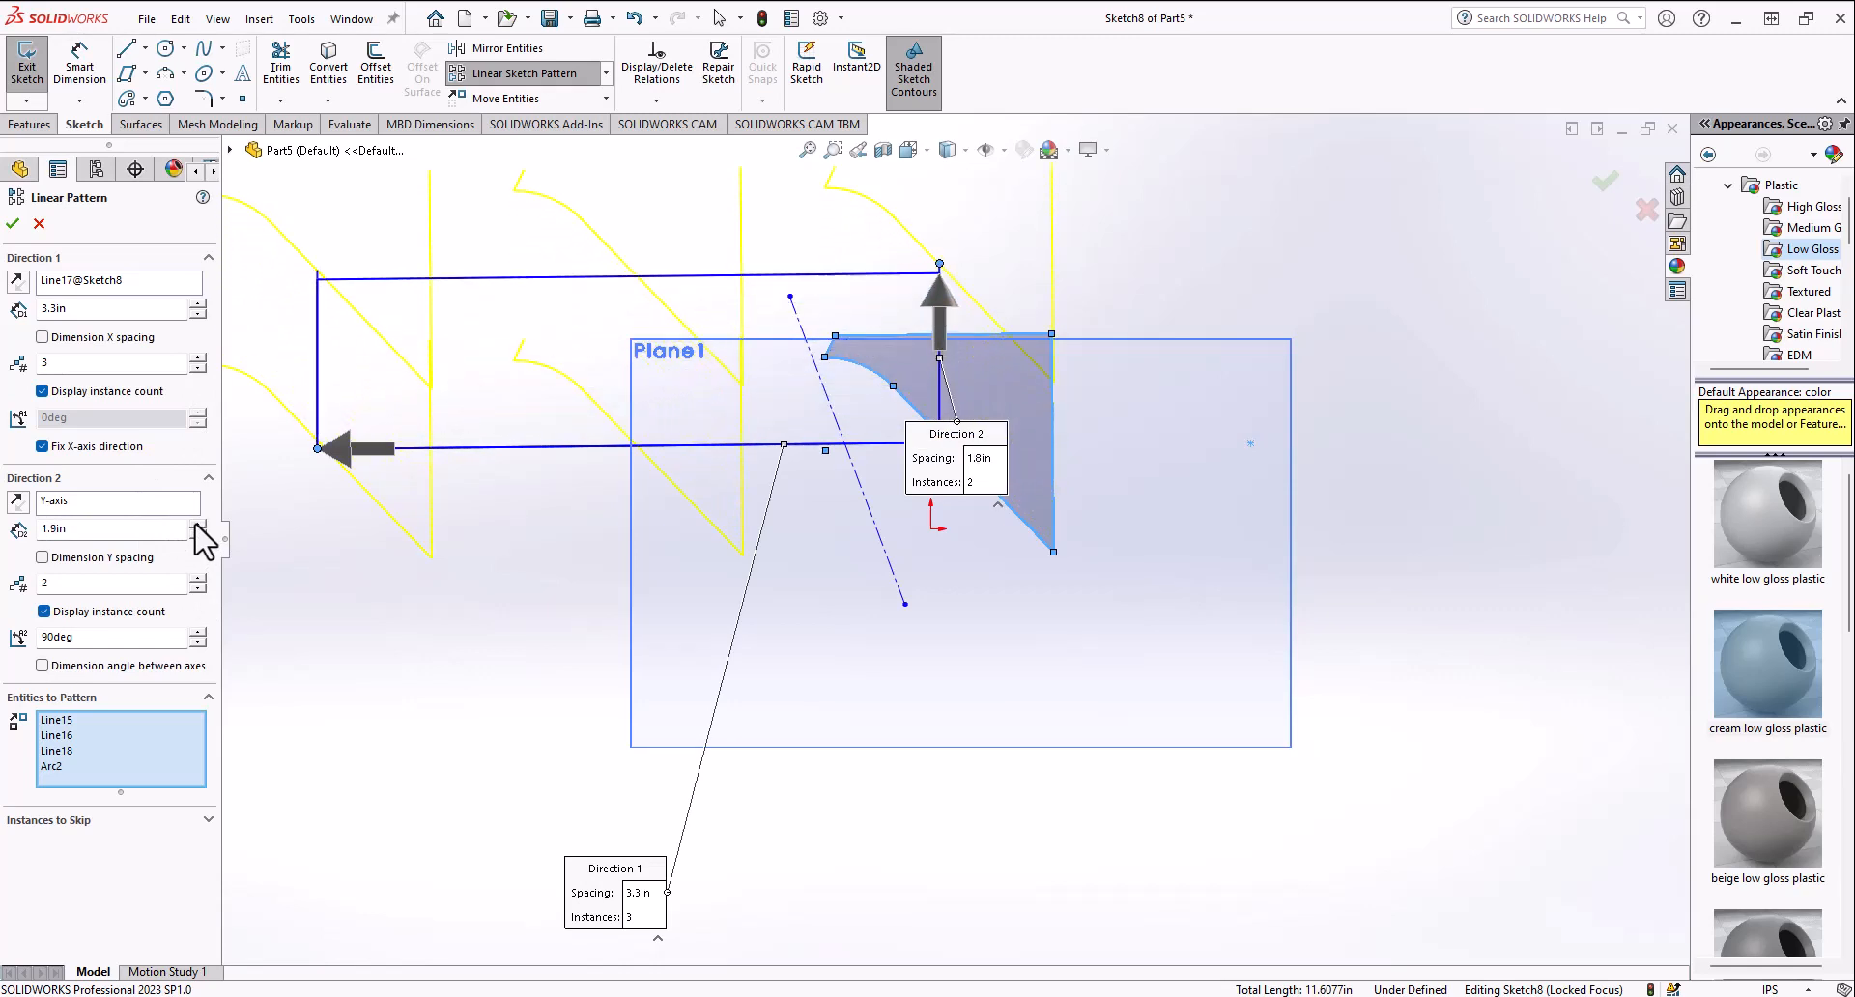
click(198, 525)
click(198, 524)
click(198, 525)
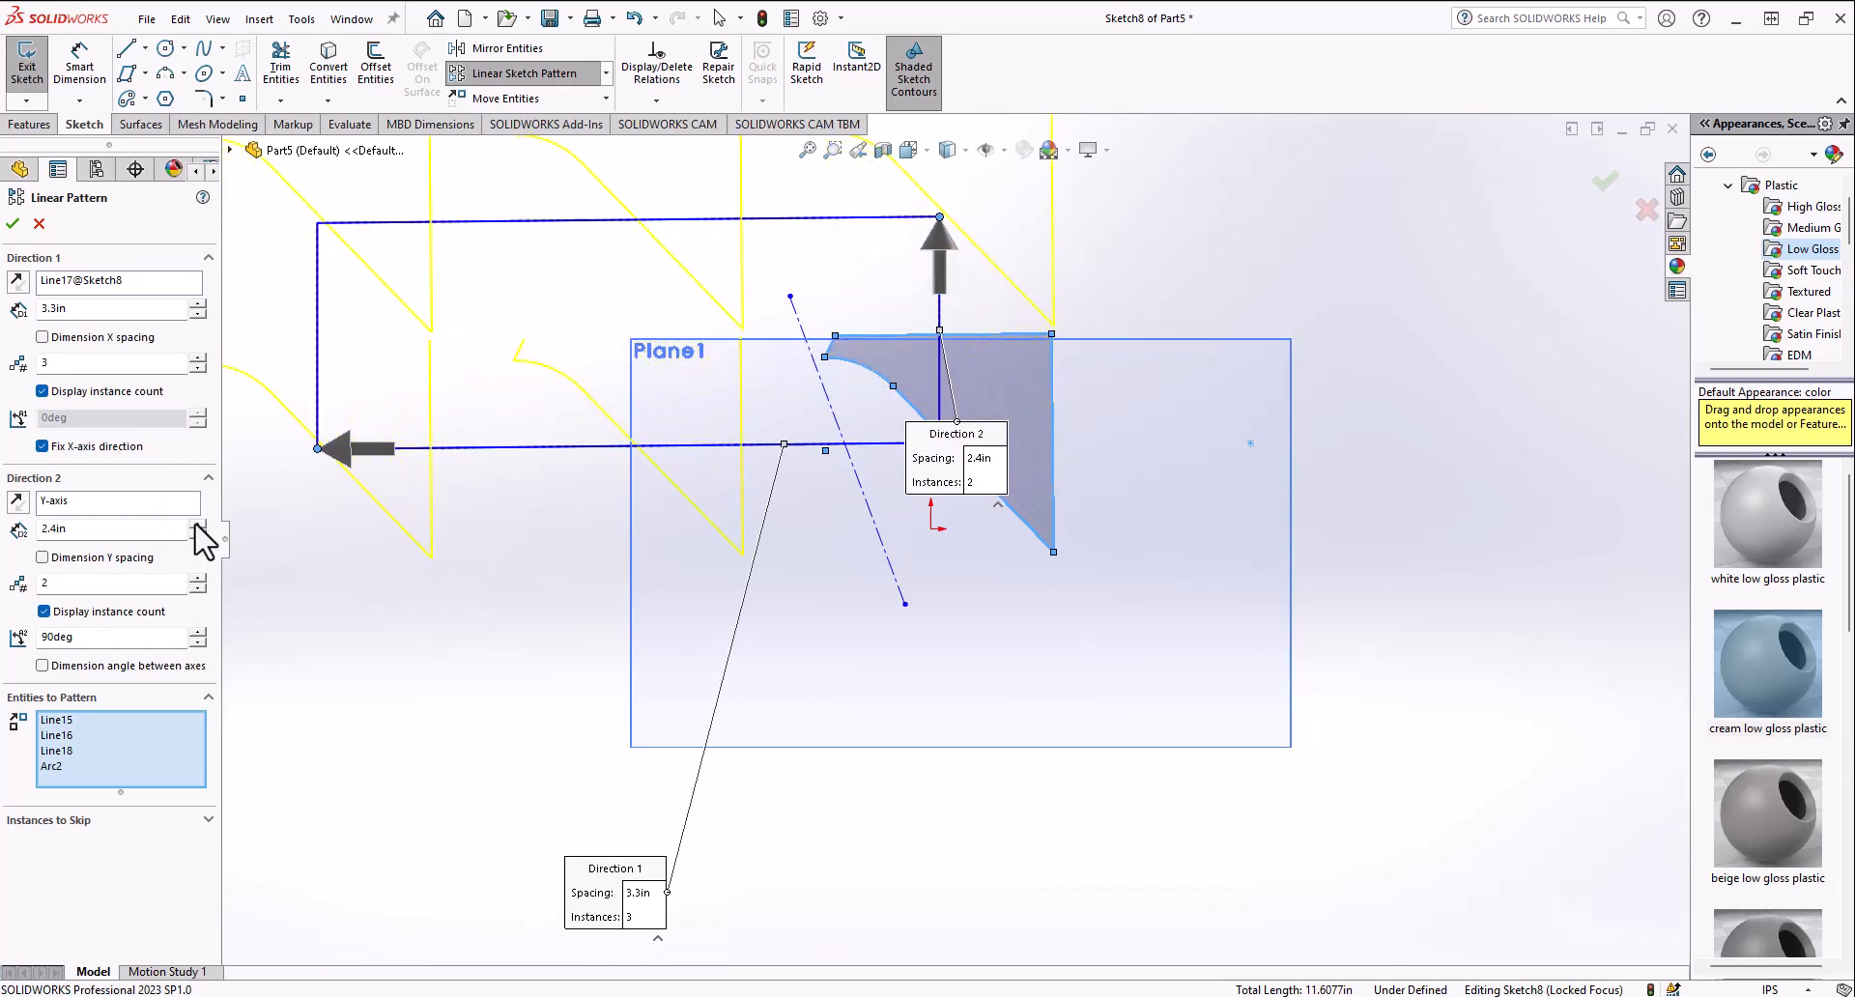
click(12, 224)
Step: Create a circular sketch pattern of the profile with 25 equally spaced instances over 360 degrees
scroll(613, 490, up, 2)
scroll(641, 478, down, 1)
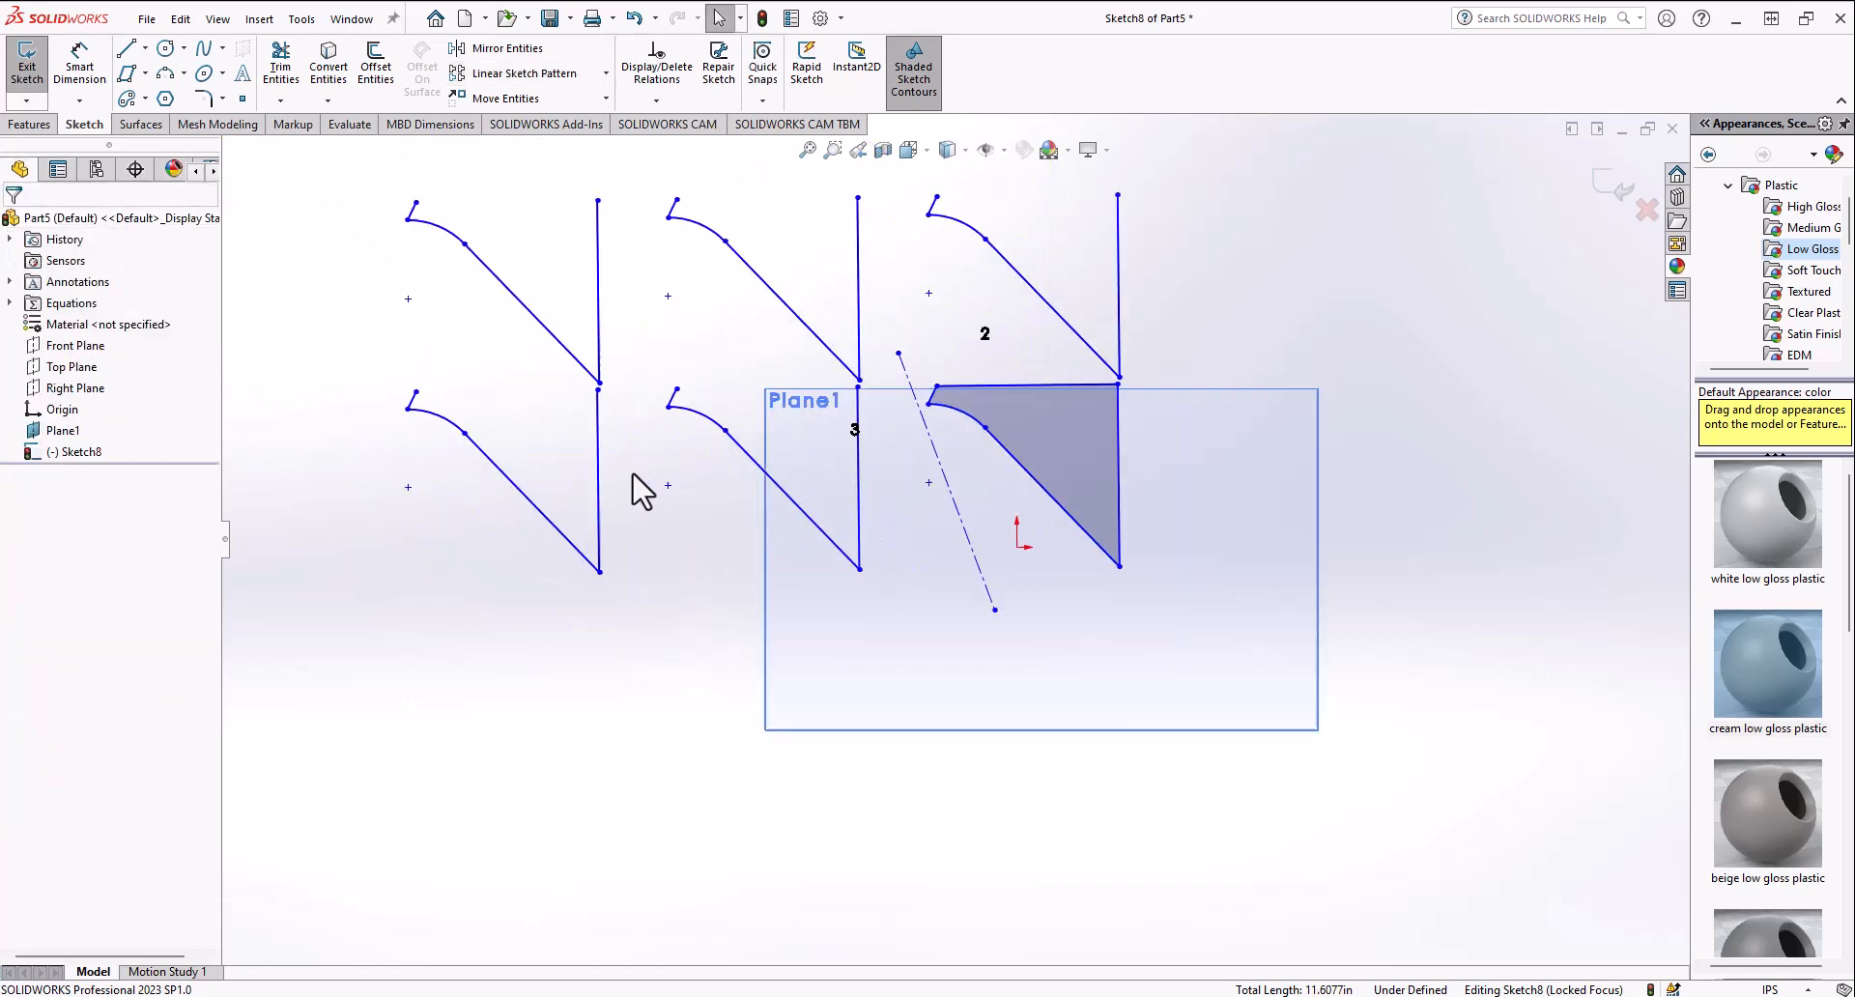
click(606, 73)
click(567, 117)
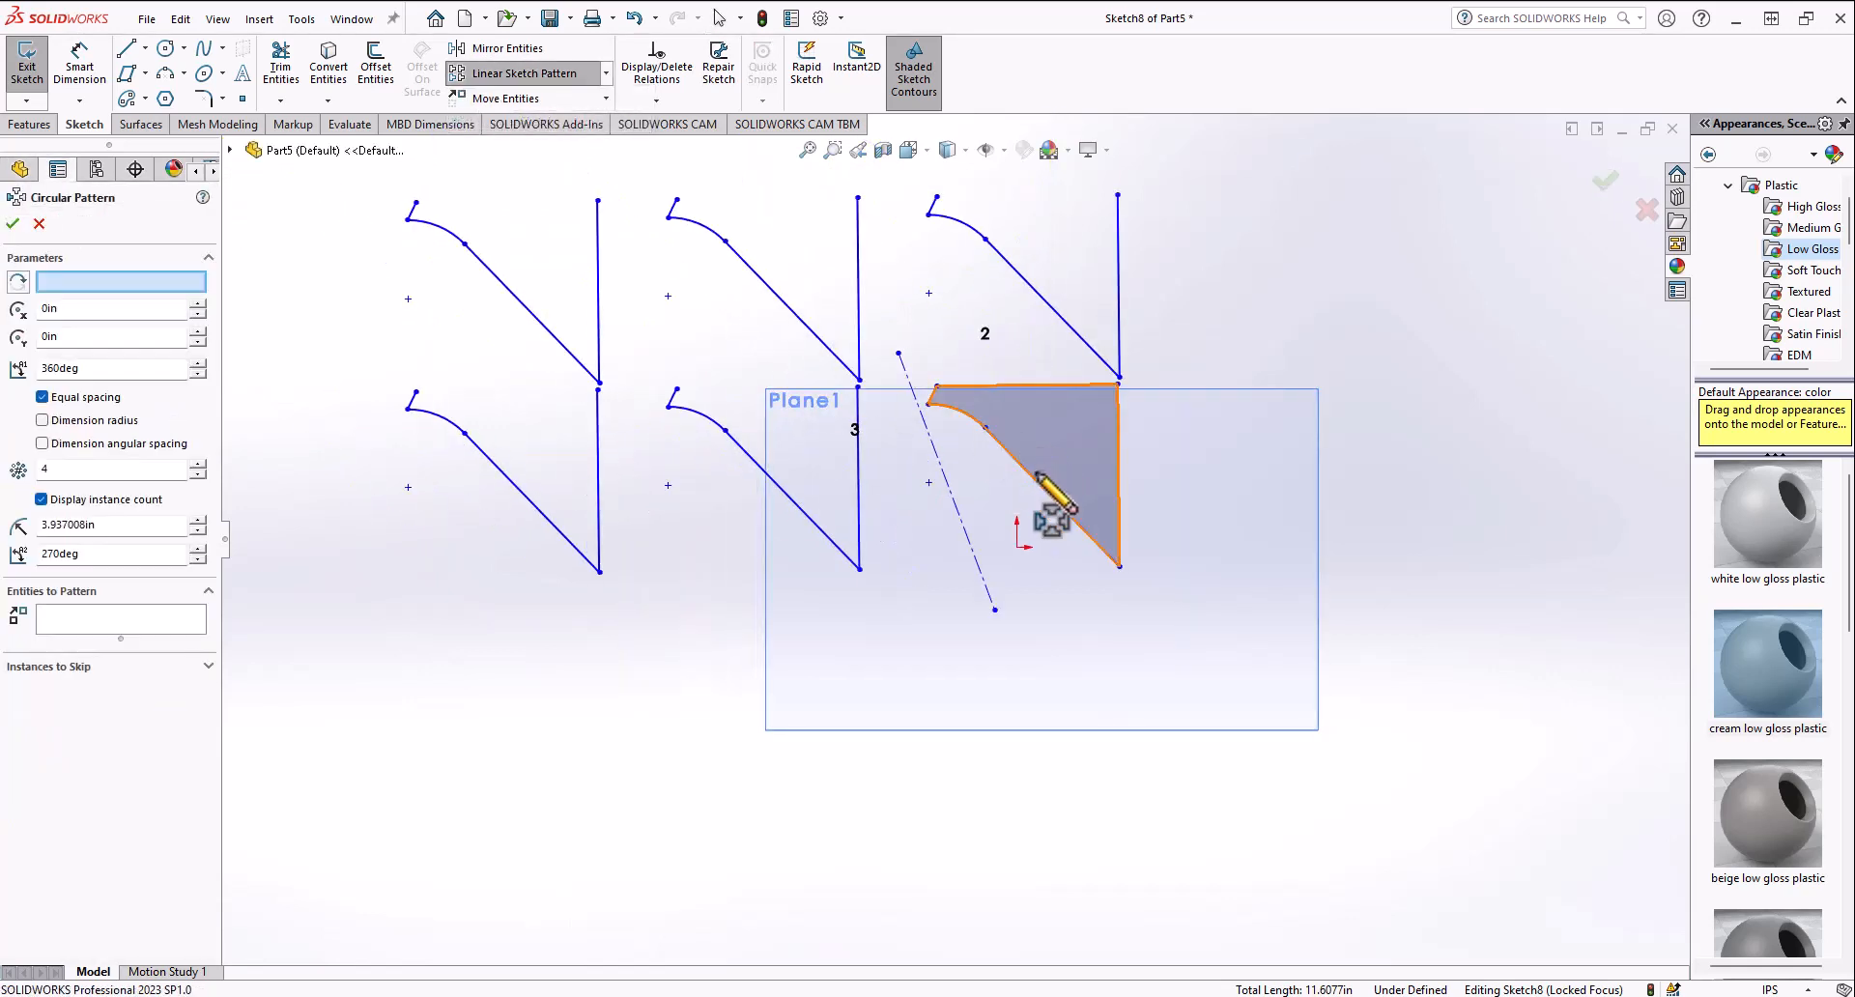
click(994, 609)
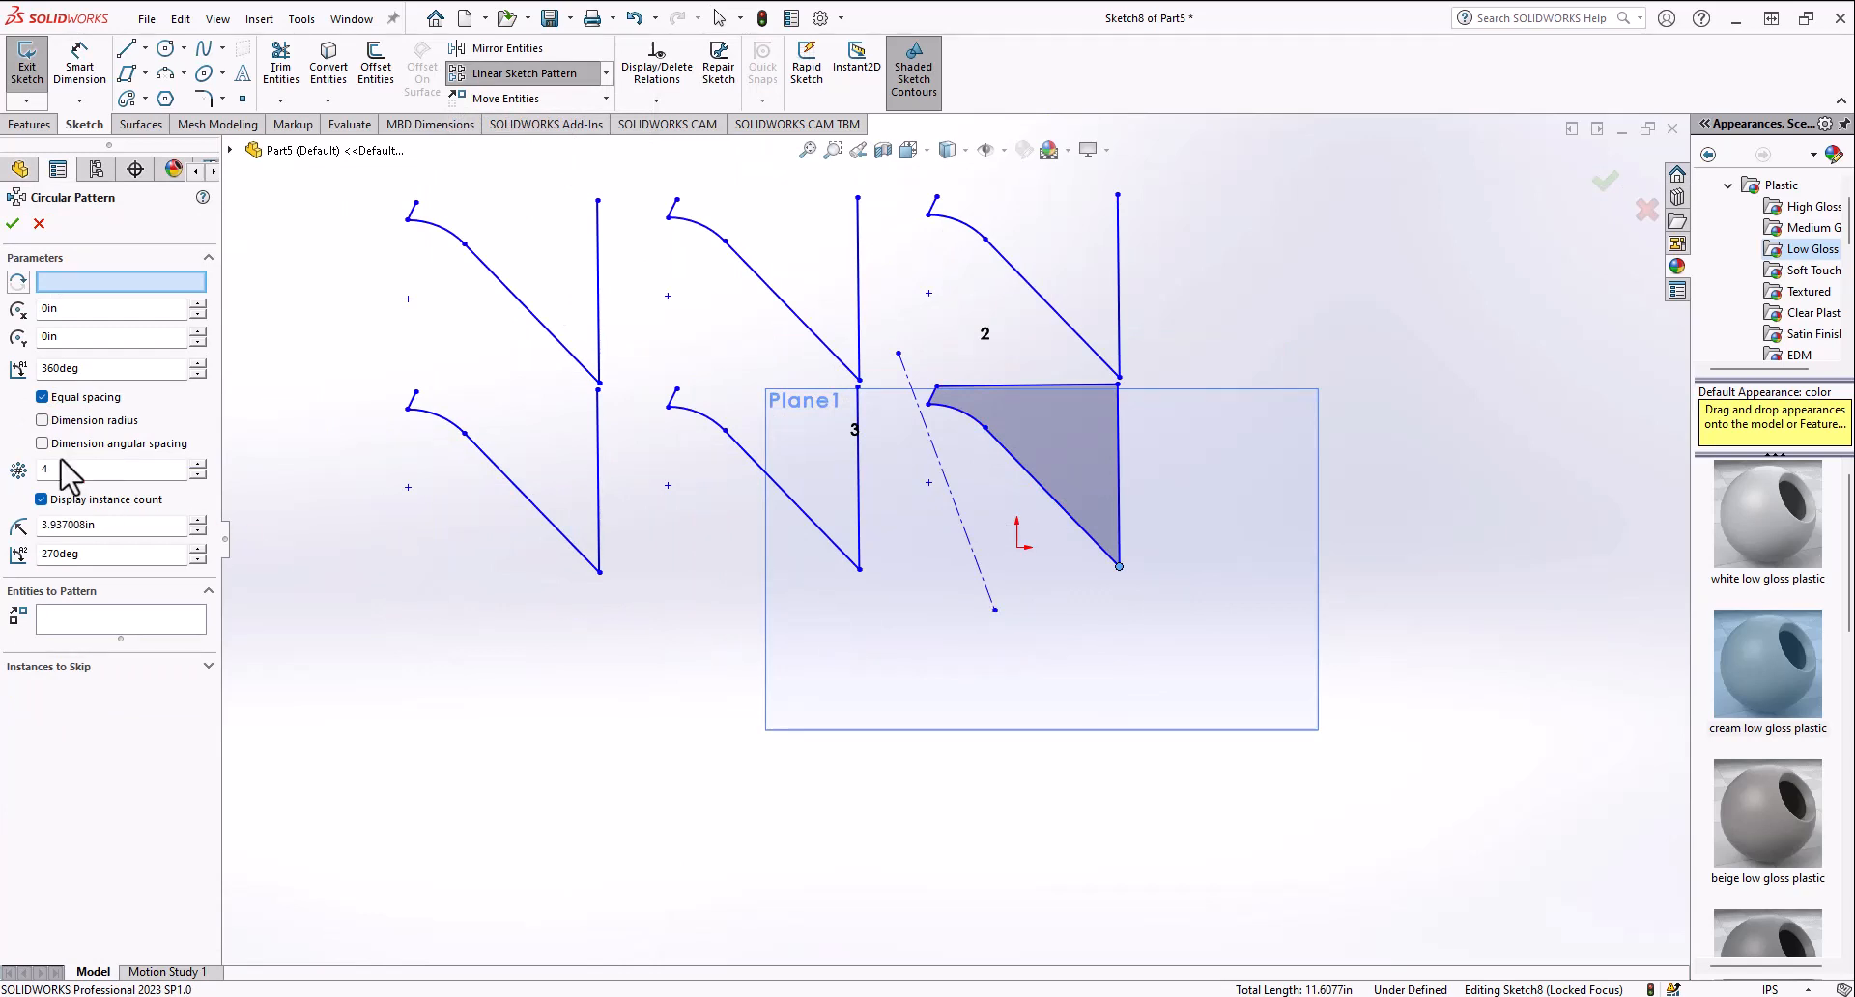
click(116, 623)
click(1026, 488)
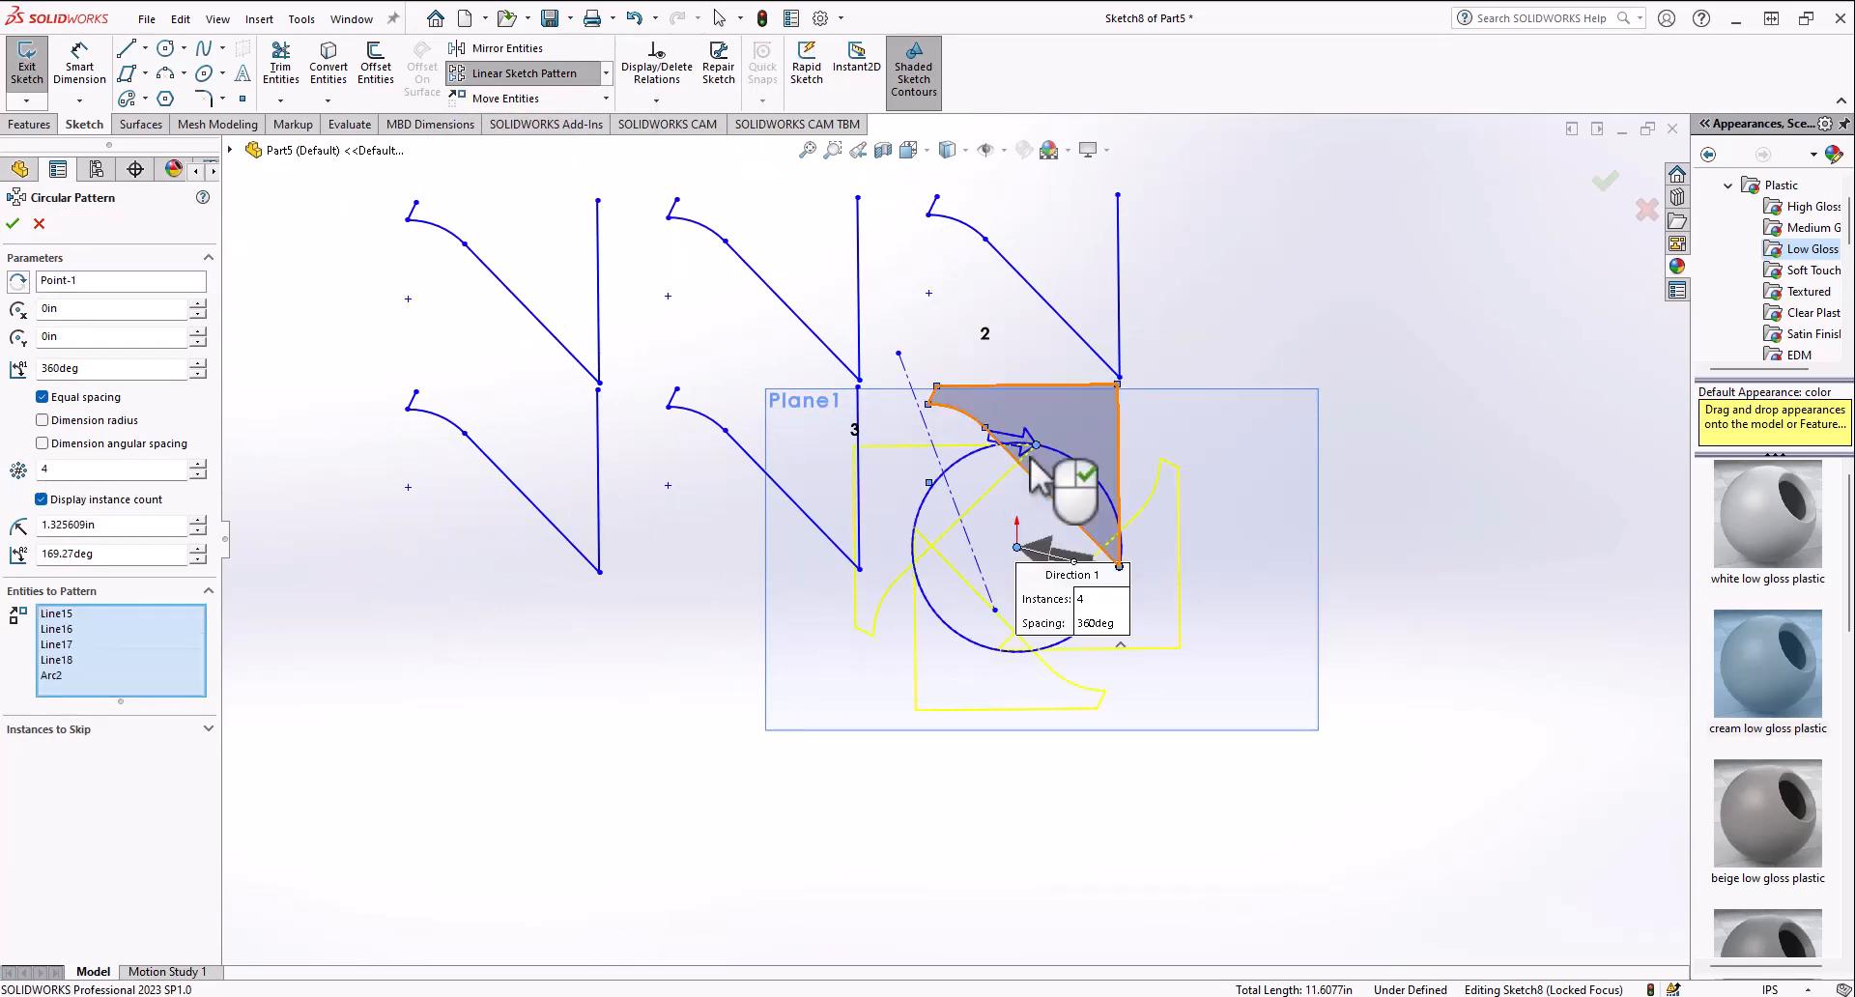
click(198, 466)
click(198, 467)
click(198, 467)
drag(199, 467, 190, 464)
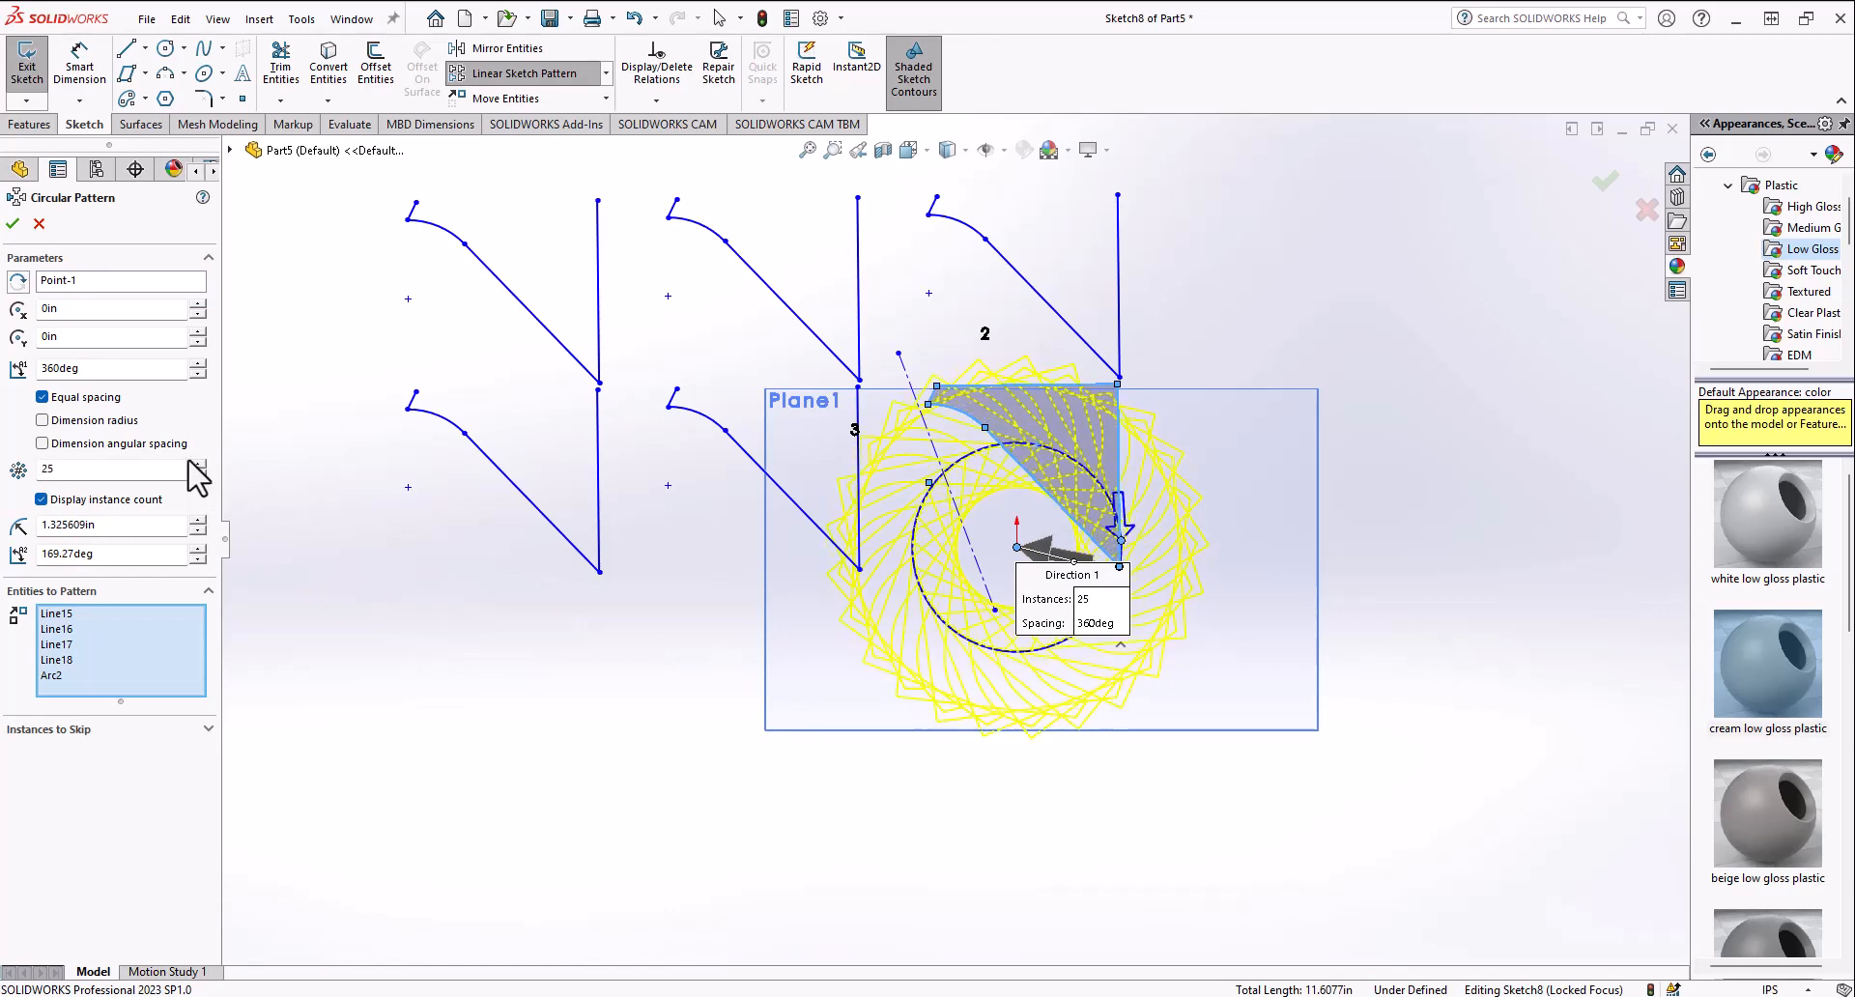
click(13, 223)
Step: Box-select every entity in the sketch and delete them all
mouse_move(766, 580)
middle_down()
mouse_move(936, 542)
mouse_move(800, 657)
mouse_move(531, 758)
middle_up()
drag(511, 745, 1306, 242)
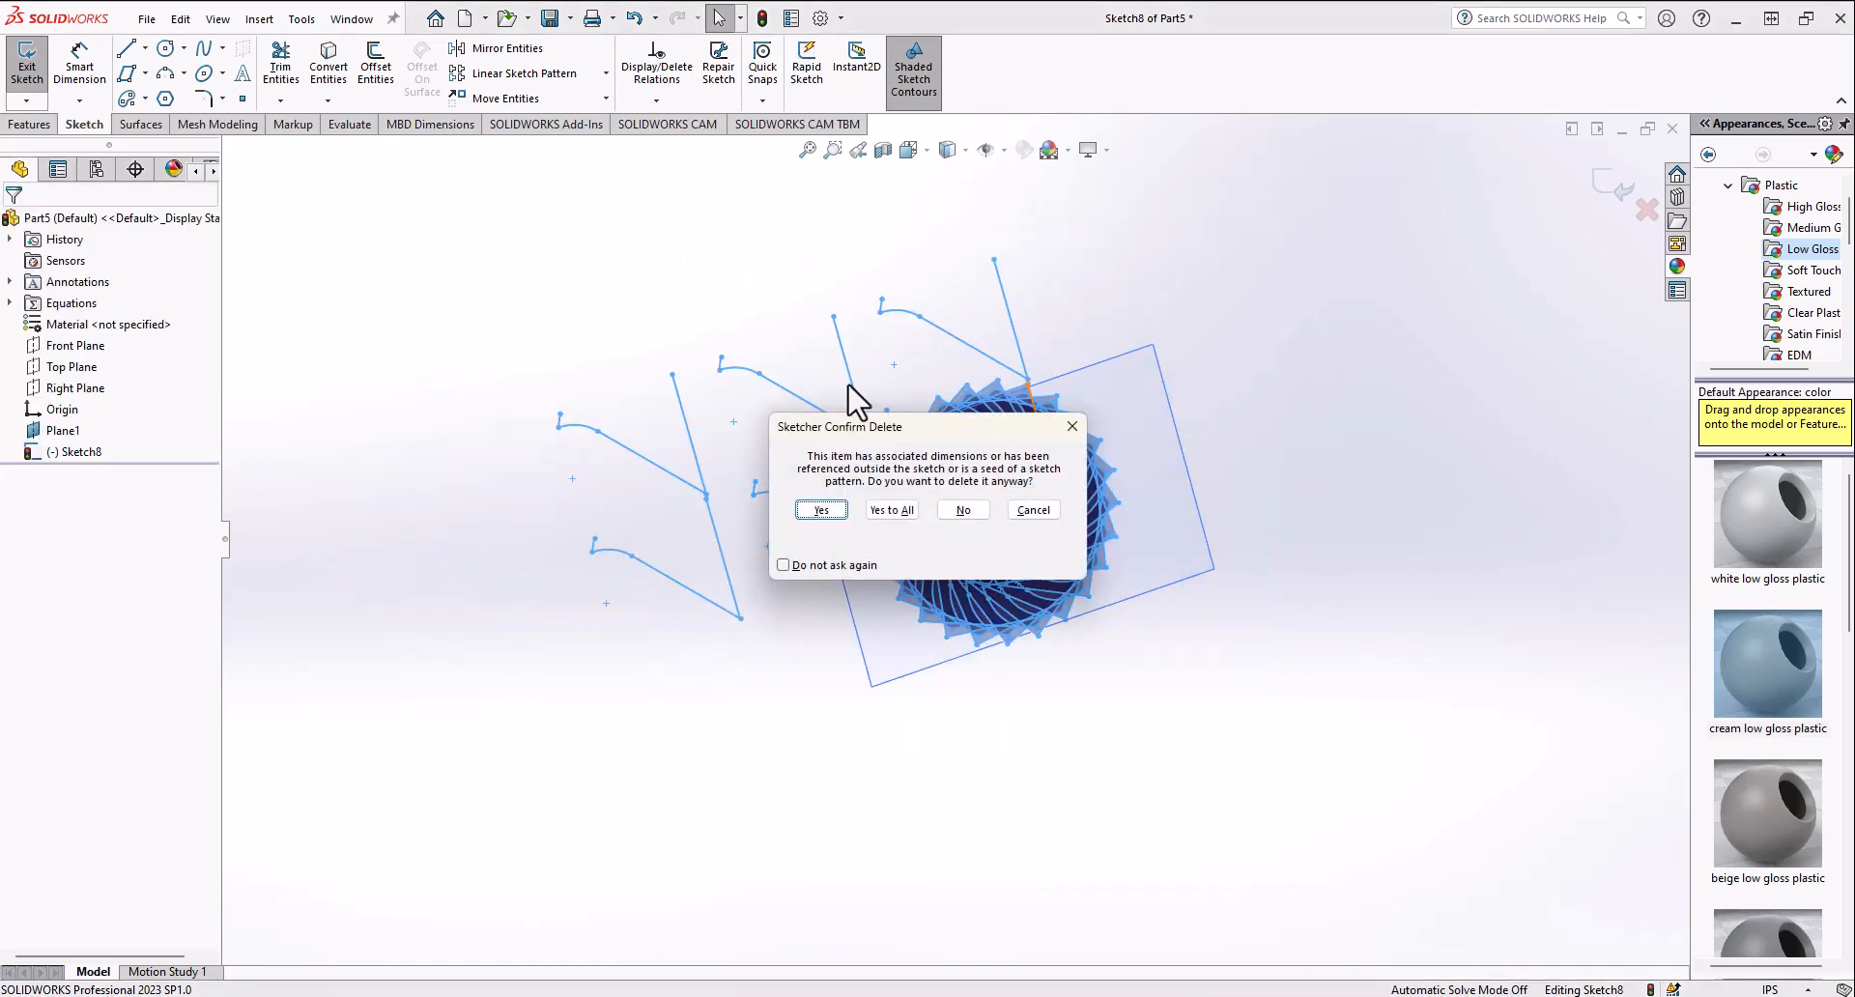
key(Return)
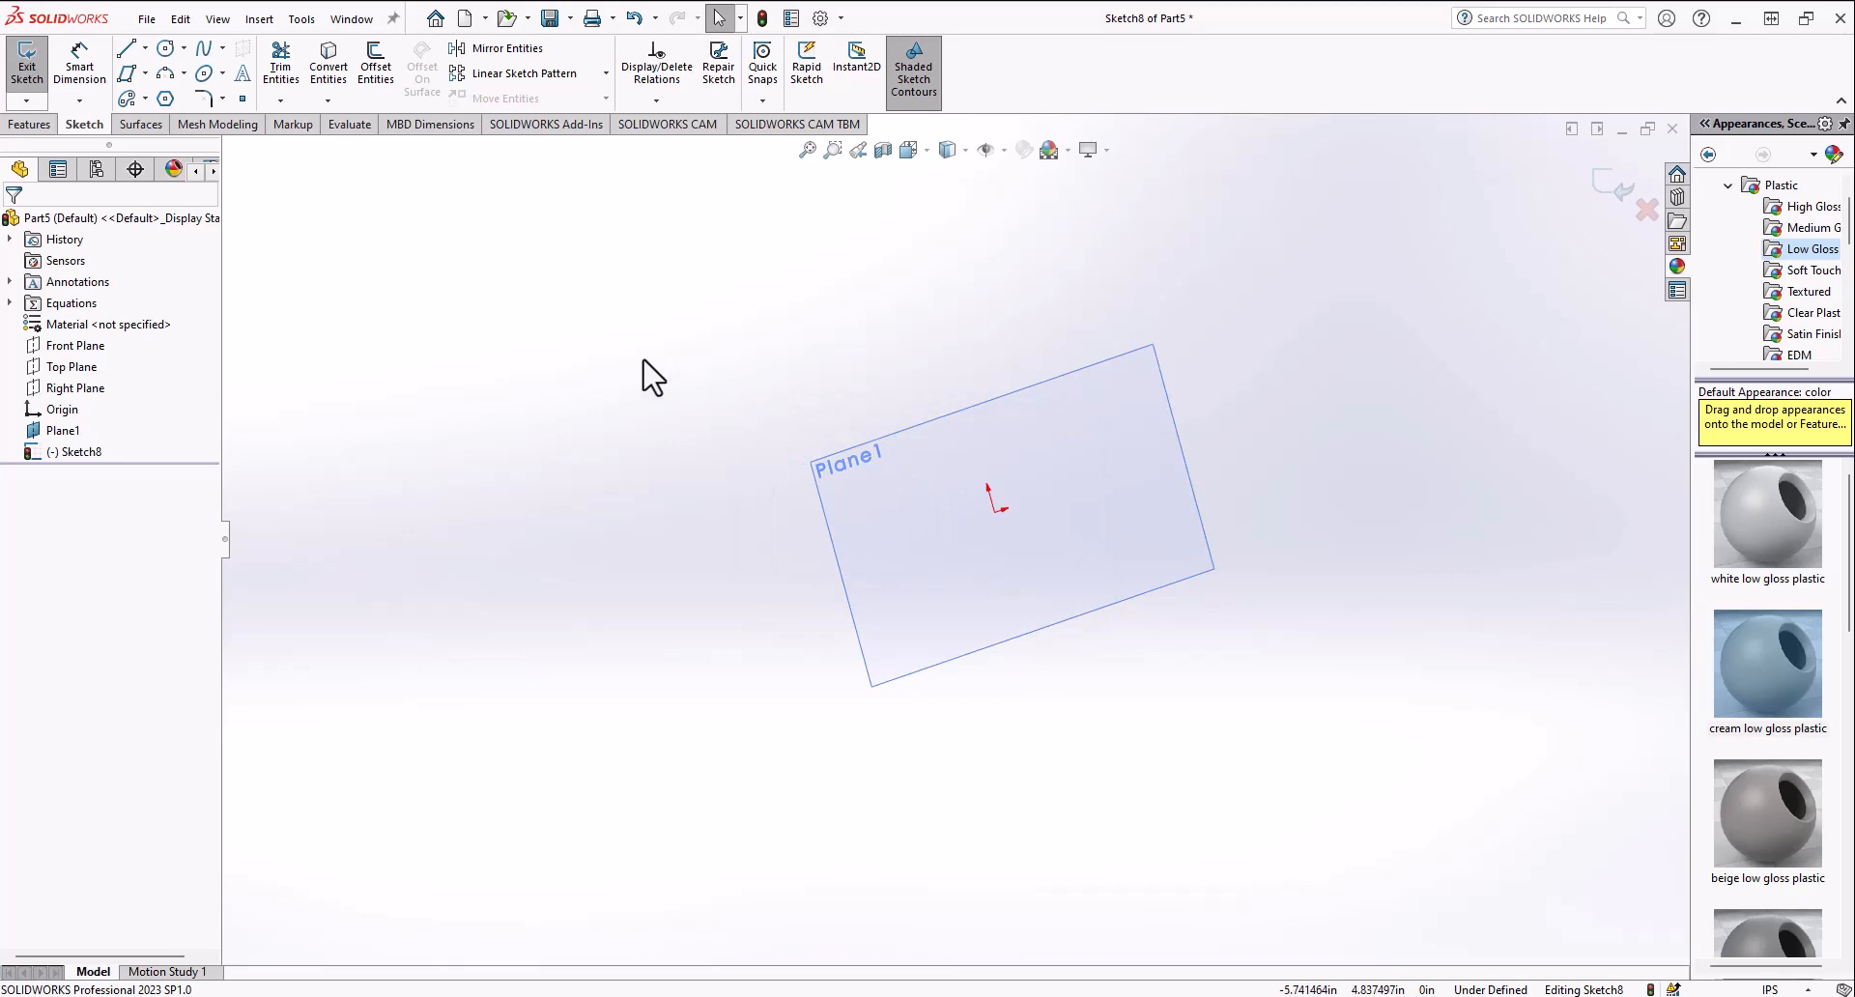
Step: Exit the sketch and switch to the feature tools
click(17, 71)
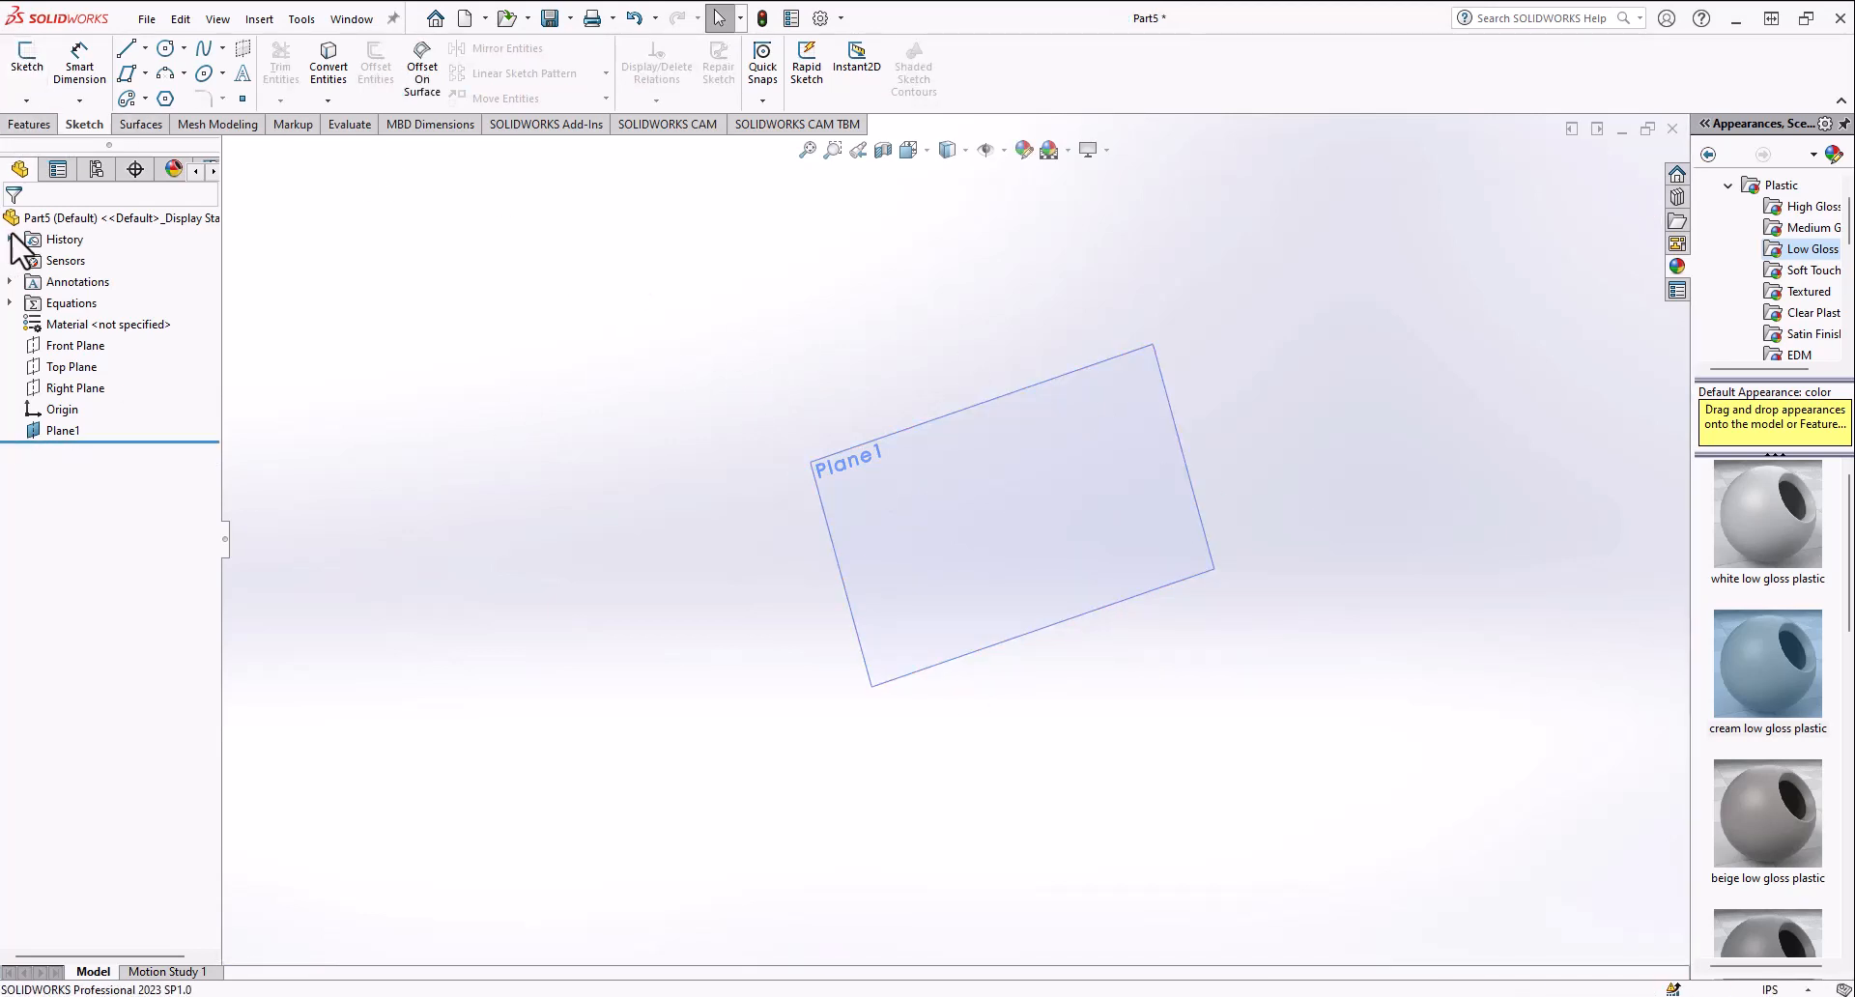
click(43, 127)
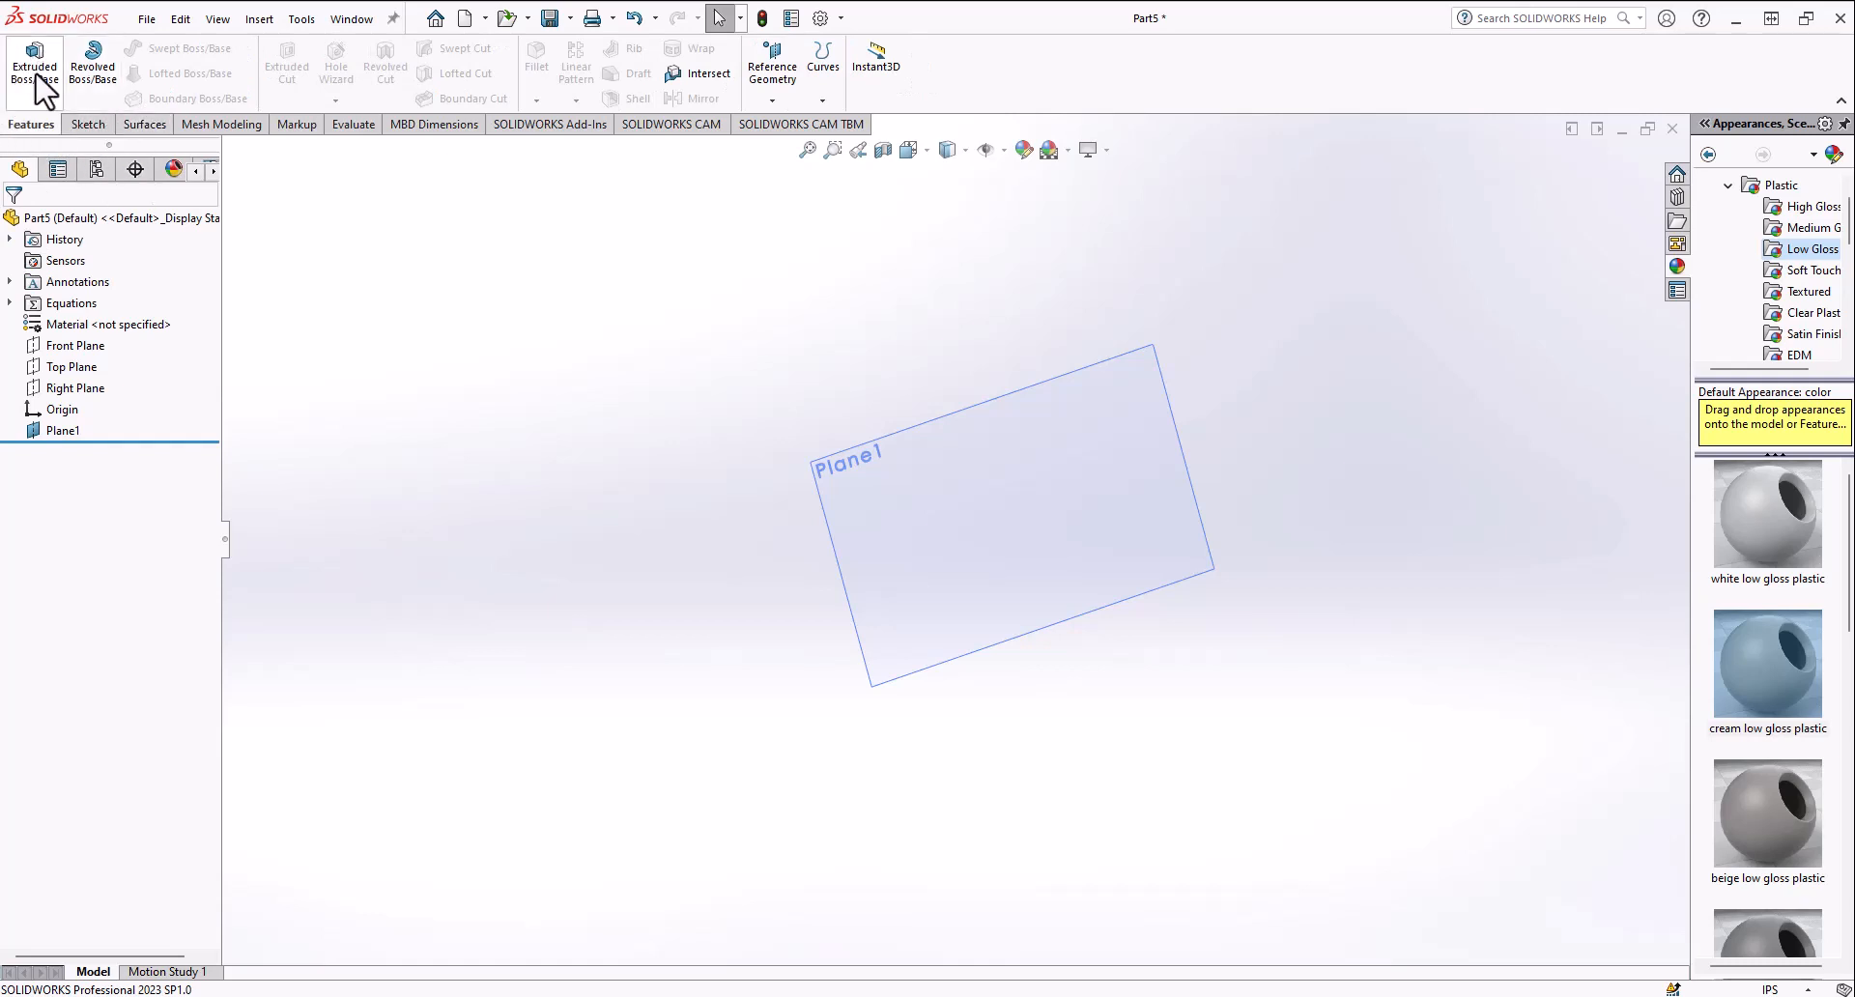